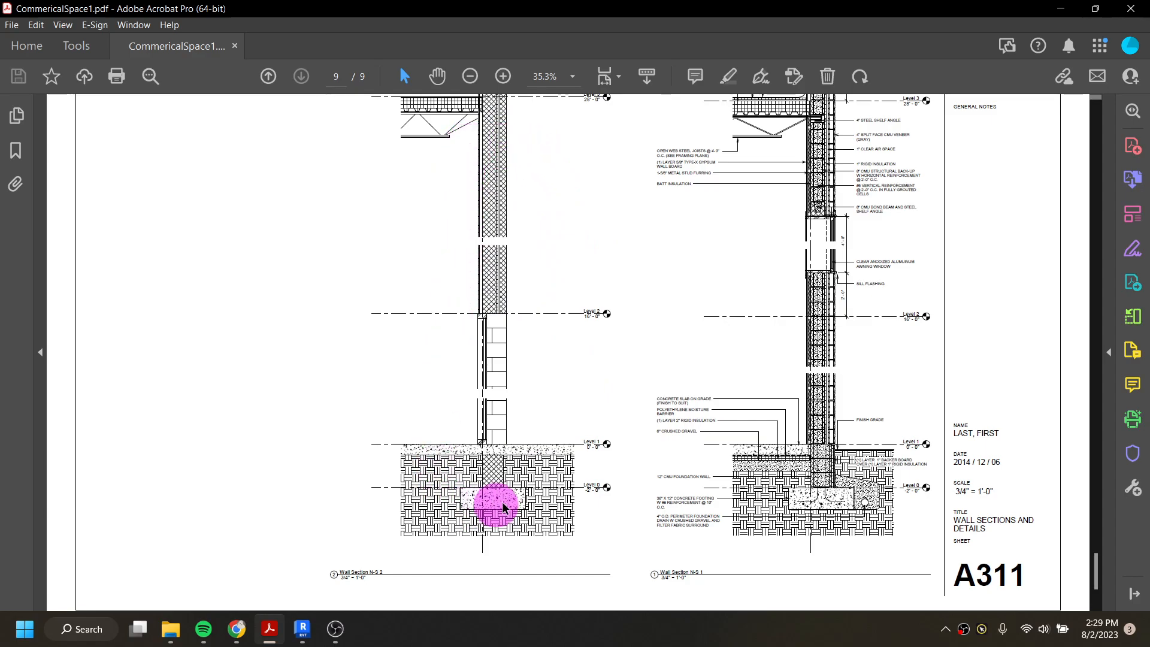
- Examine the reference PDF's wall sections, building sections and floor plans to find where the two wall sections are cut
scroll(541, 472, up, 3)
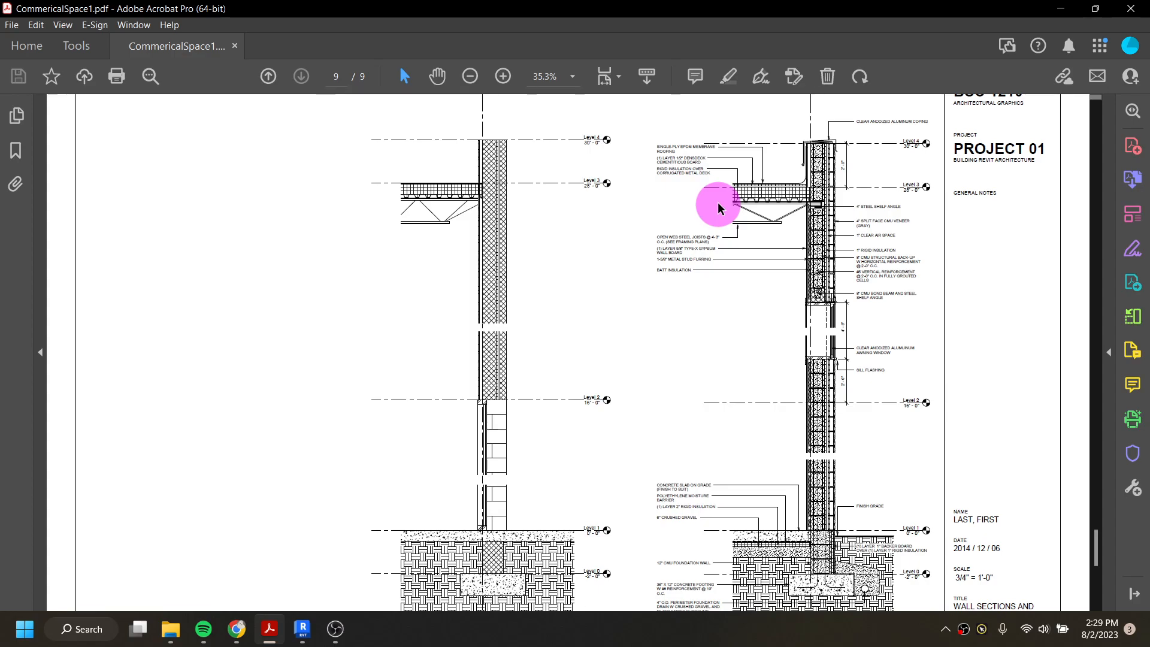
scroll(580, 385, up, 5)
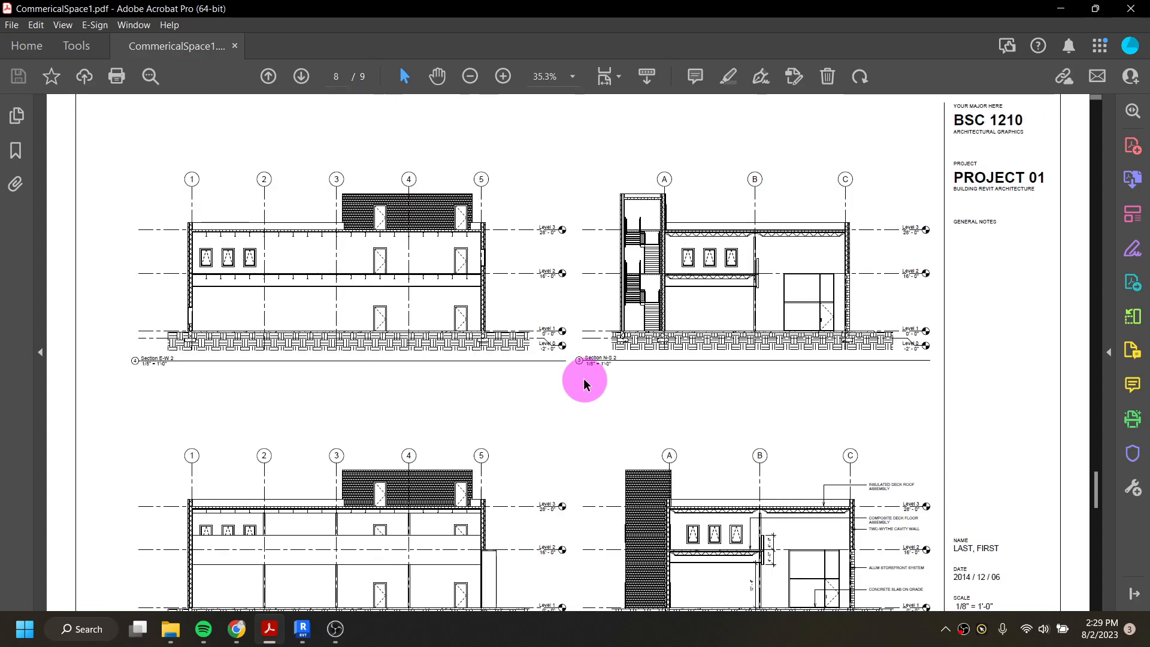
scroll(585, 385, up, 10)
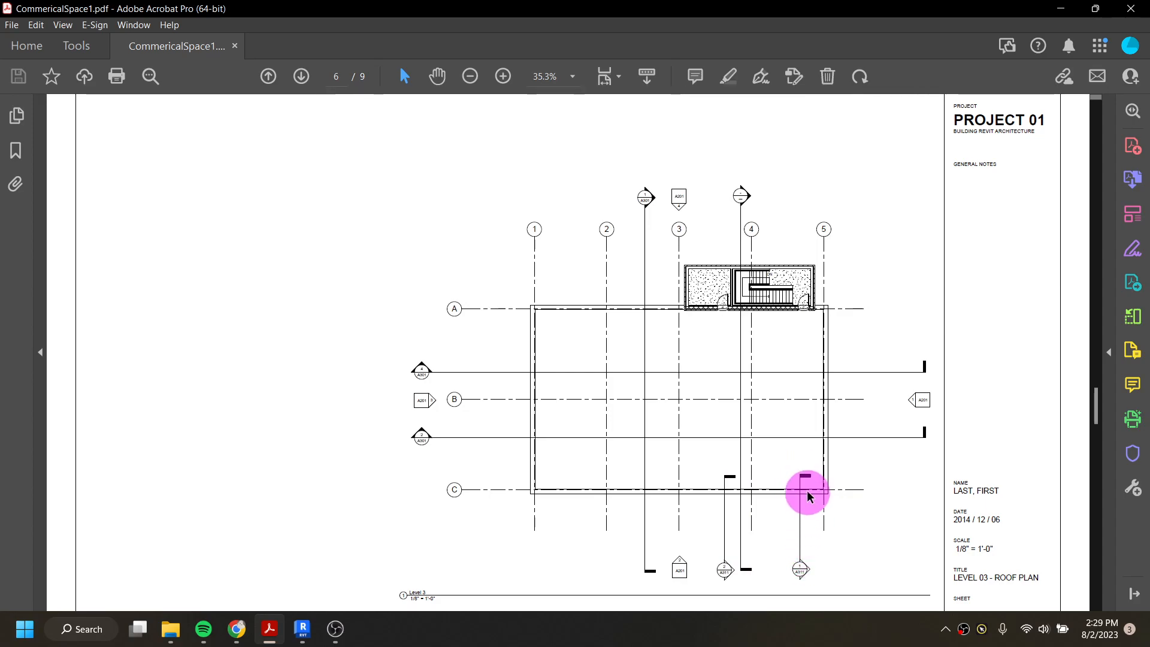
scroll(803, 492, up, 3)
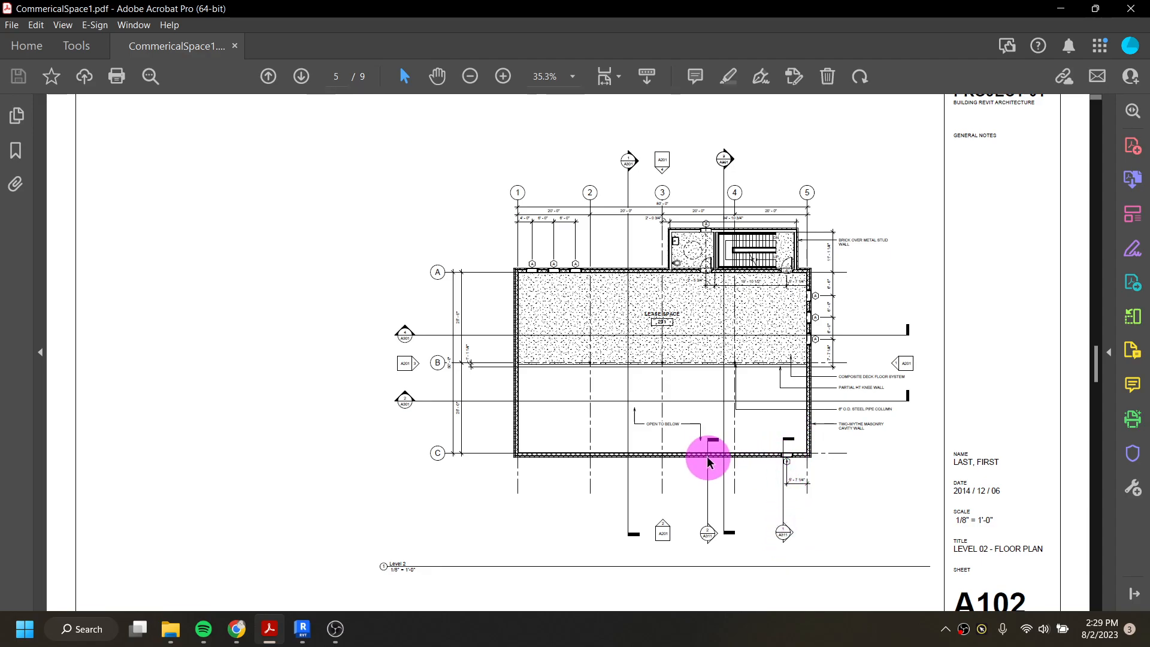
scroll(712, 465, up, 5)
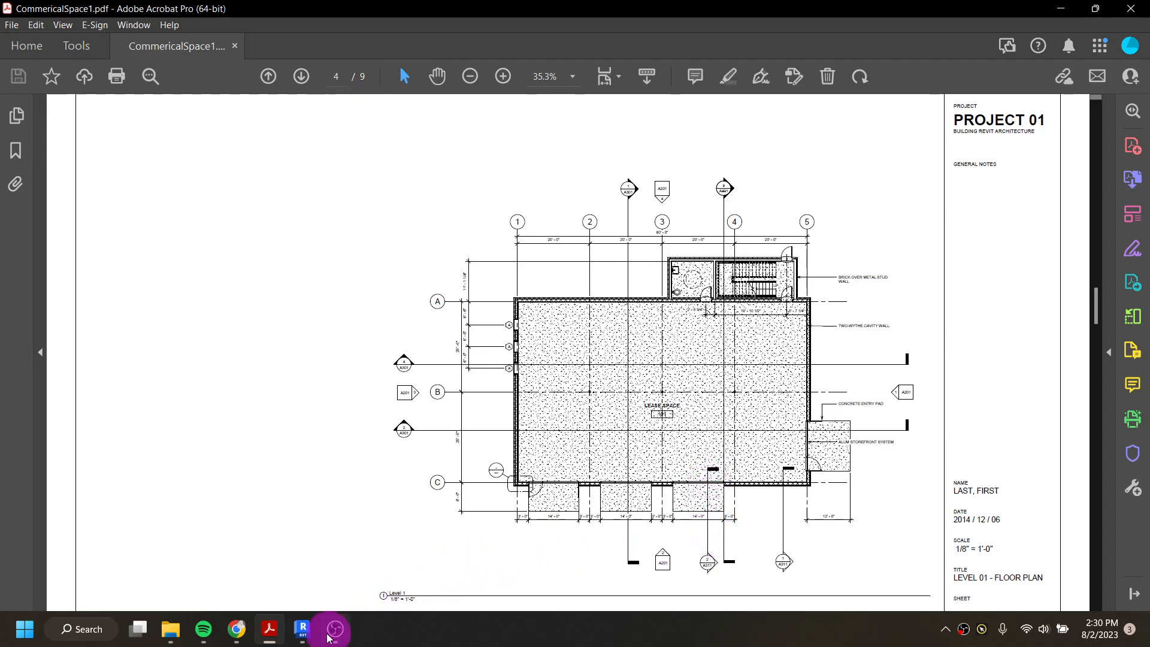
- Switch to Revit and draw a Wall Section on Level 1 vertically through the grid C wall opening between grids 3 and 4
click(304, 629)
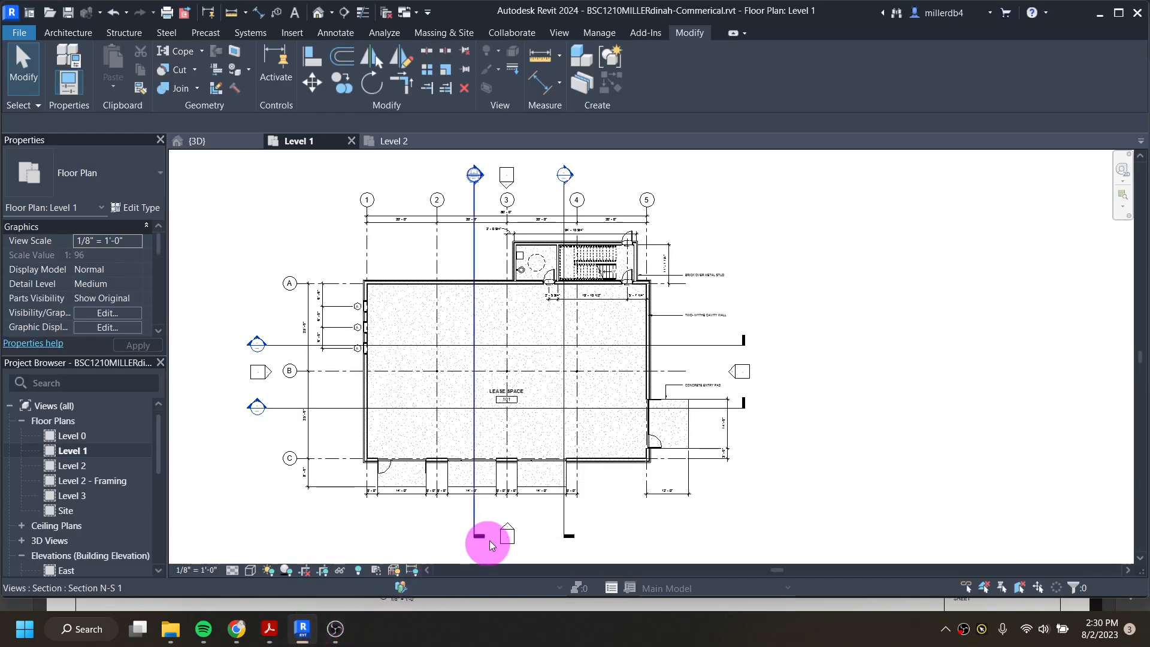
scroll(561, 495, up, 2)
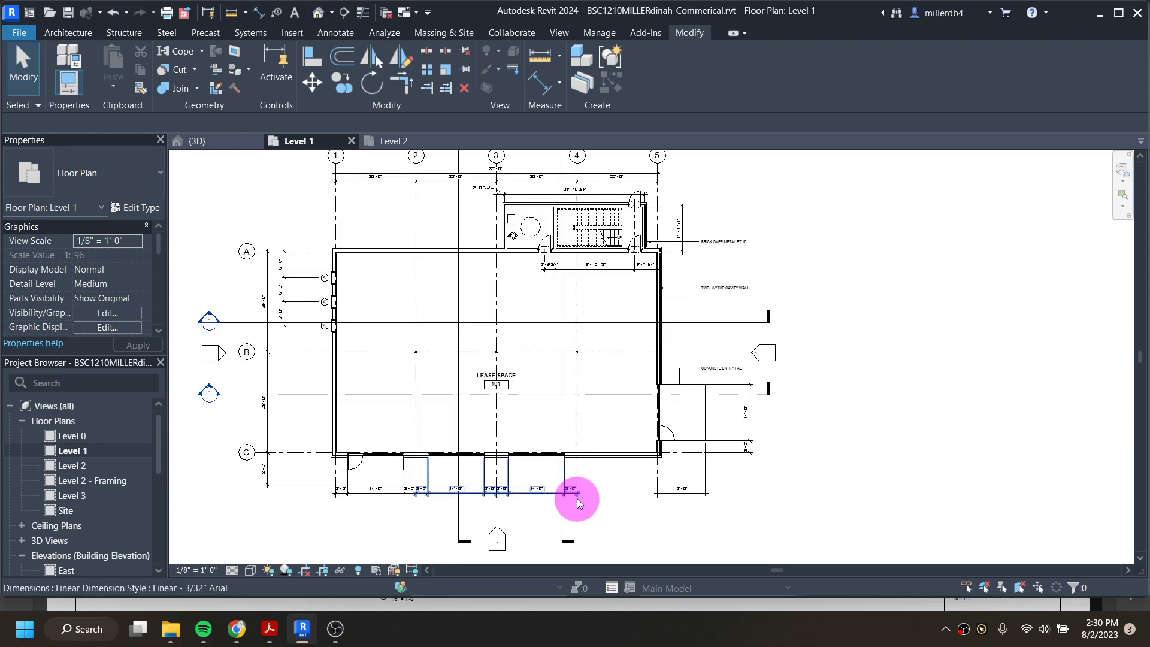
middle_drag(548, 488, 555, 458)
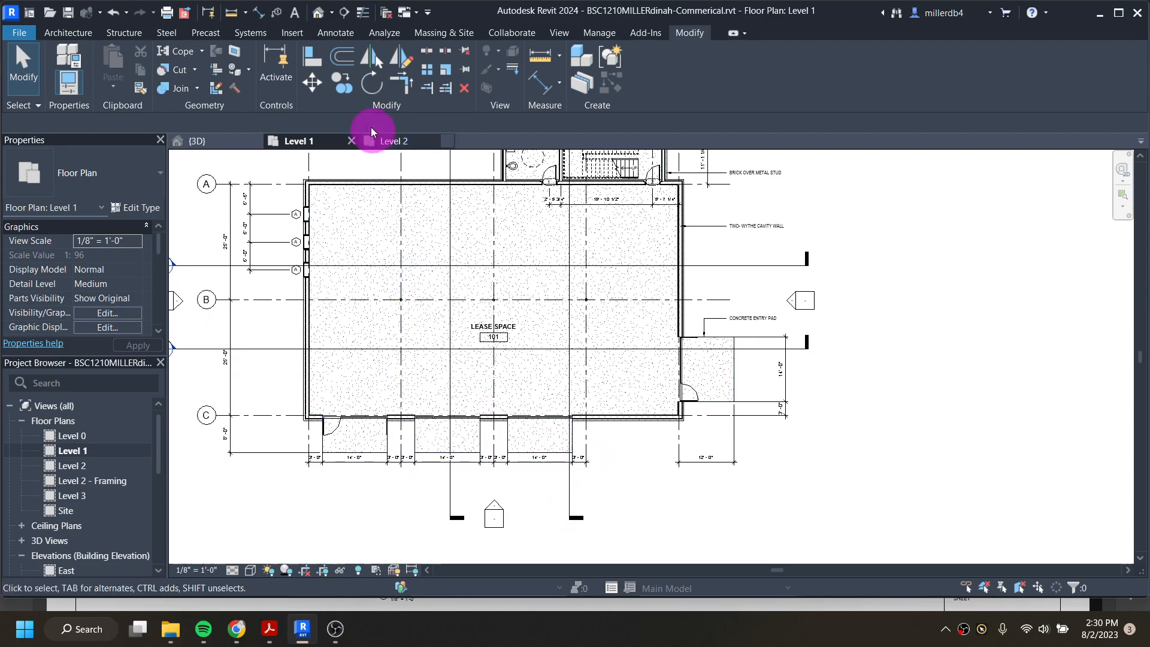
click(344, 13)
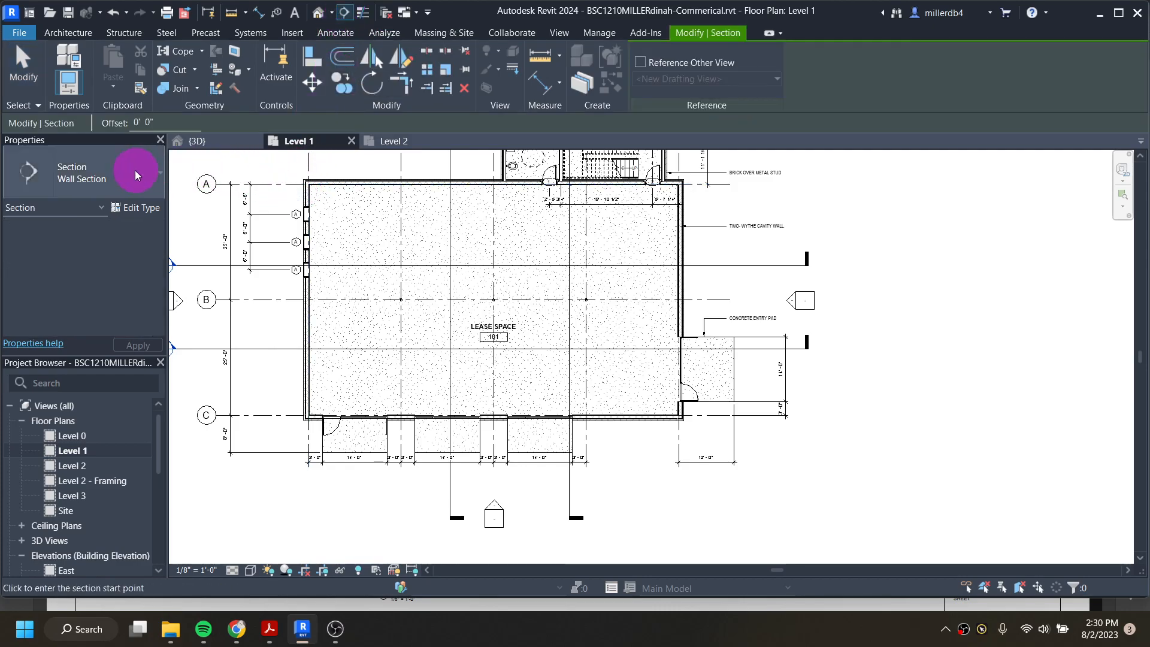
click(112, 179)
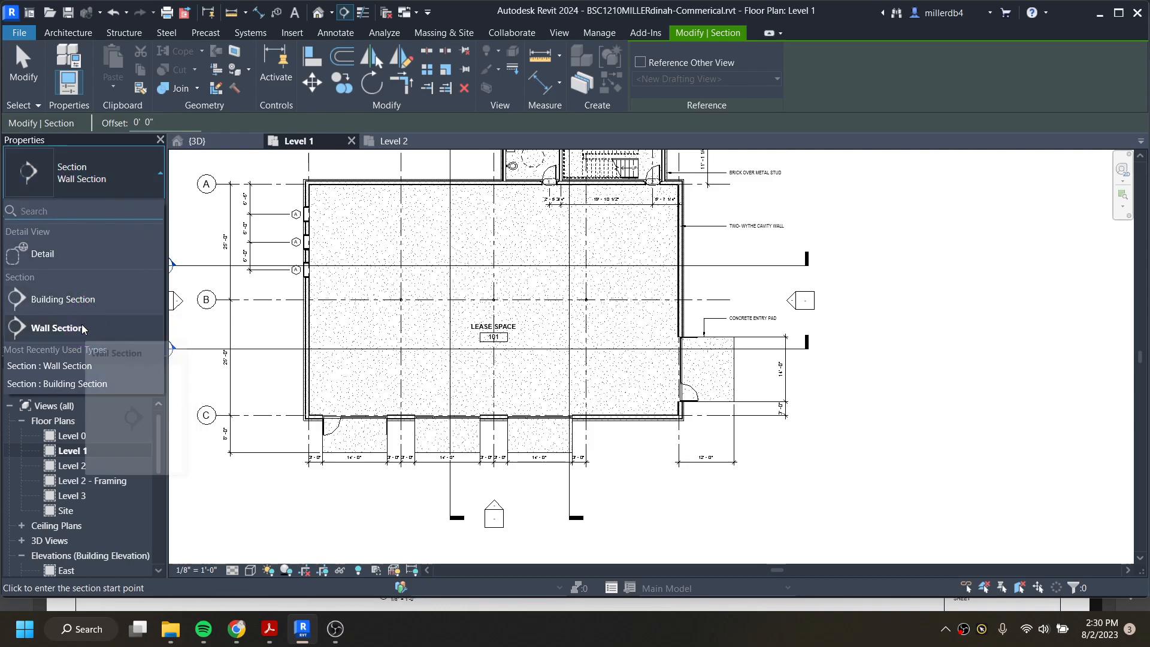
click(52, 255)
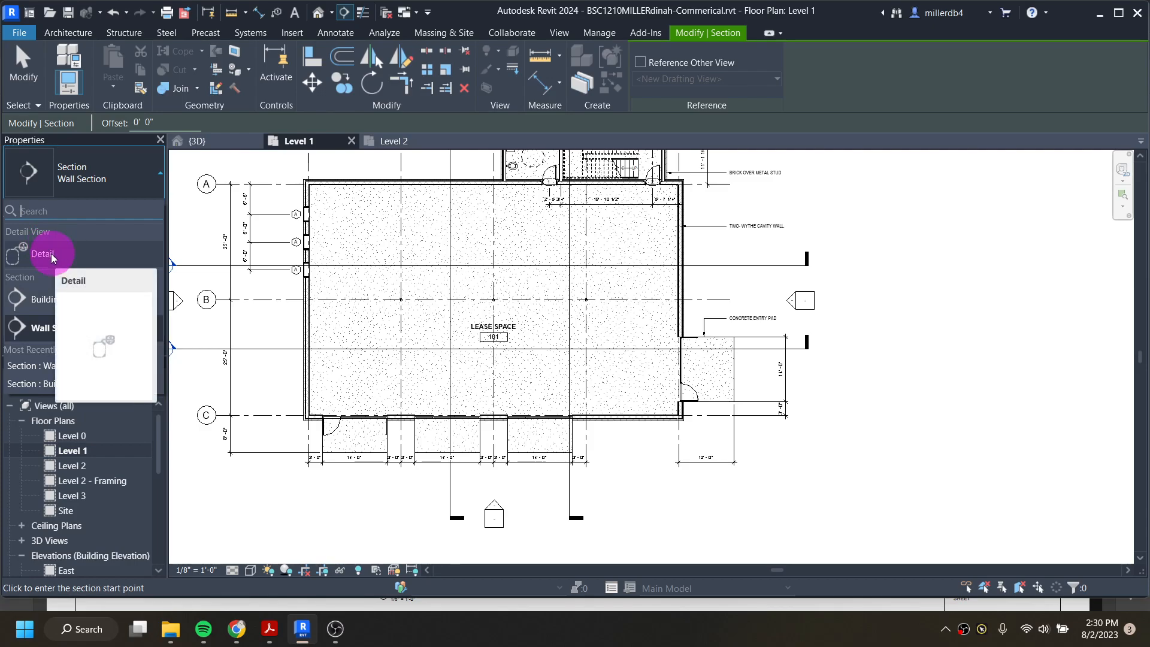
click(66, 329)
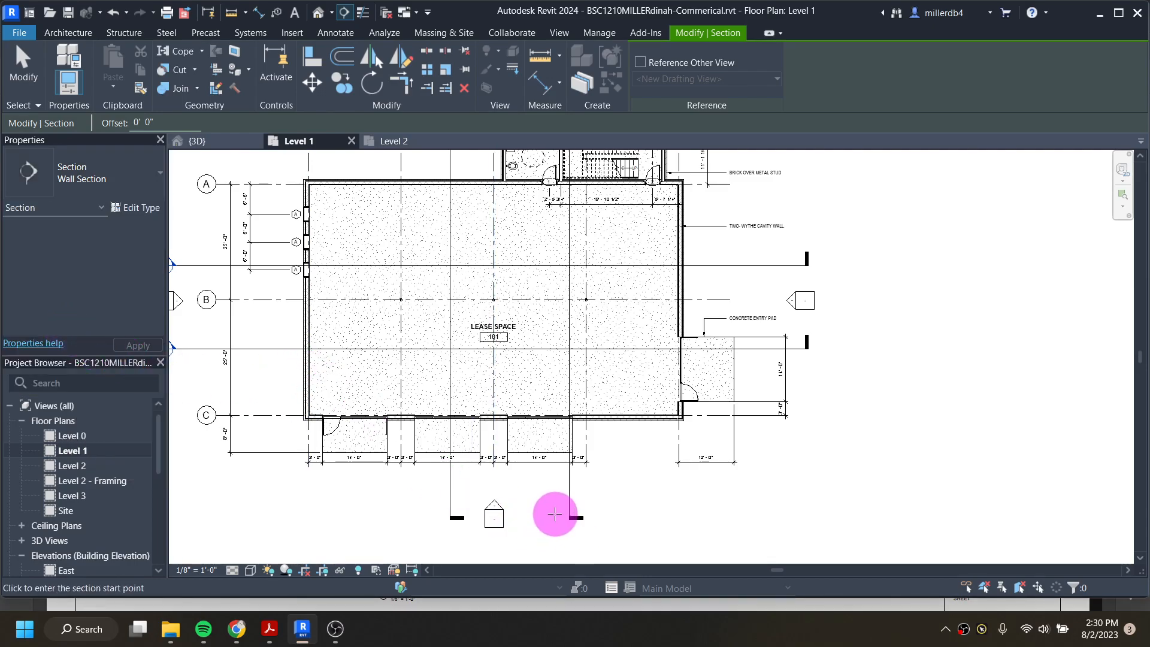
scroll(552, 511, up, 2)
click(550, 510)
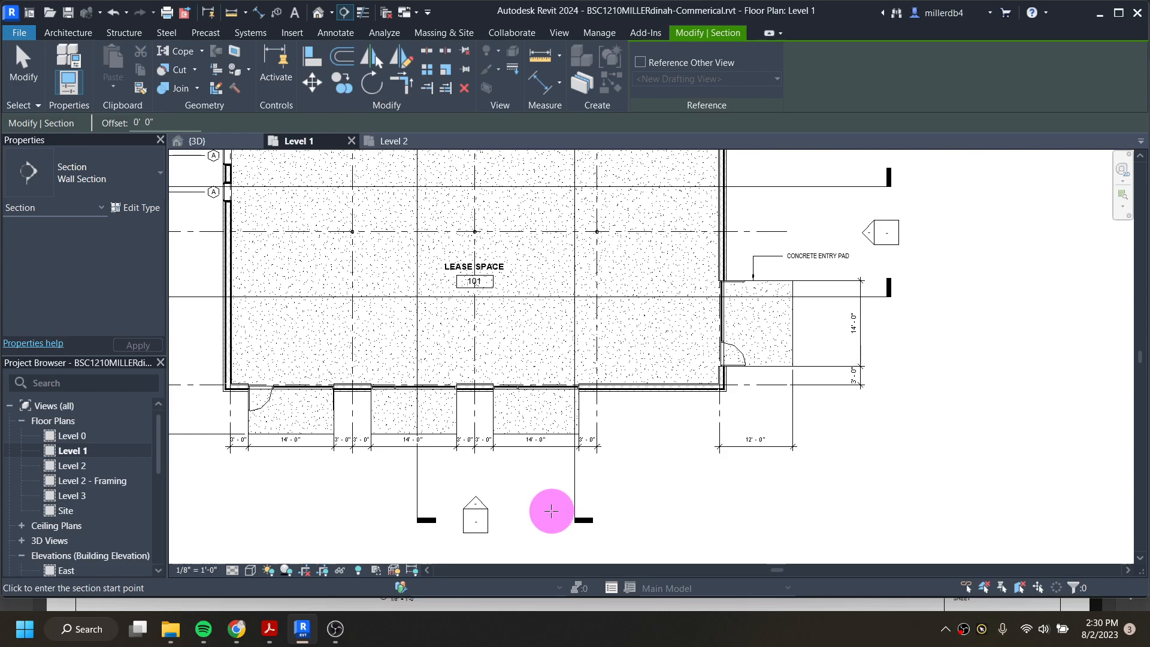
click(550, 359)
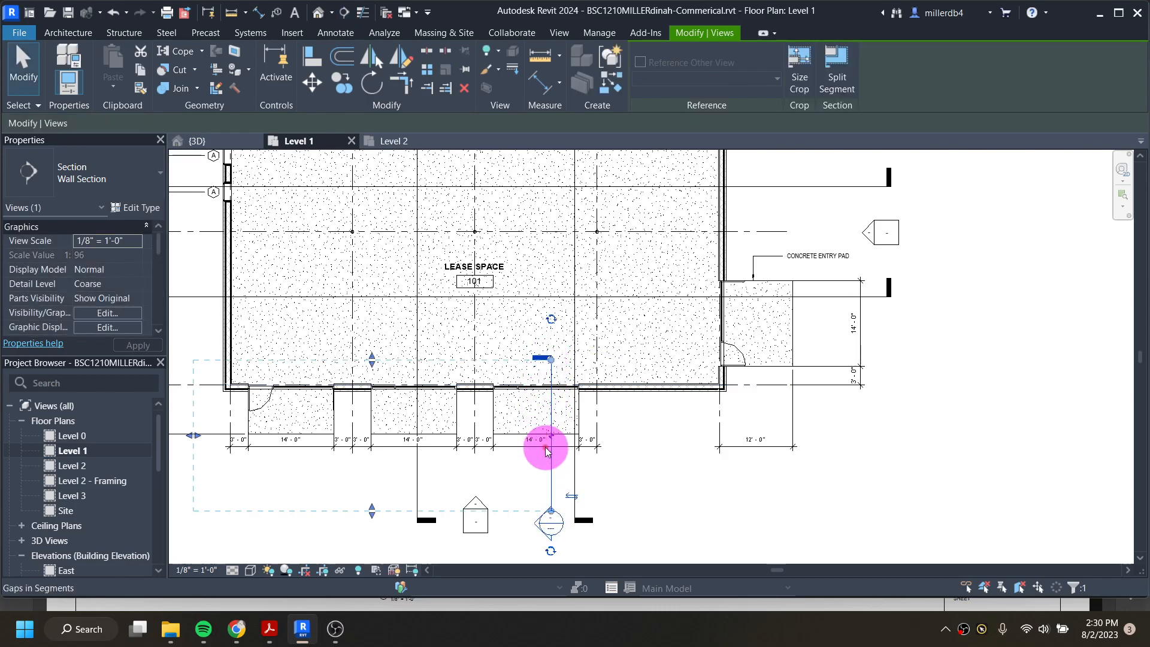
- Flip the new wall section to face grid 5 and extend its head end slightly farther from the building
click(572, 497)
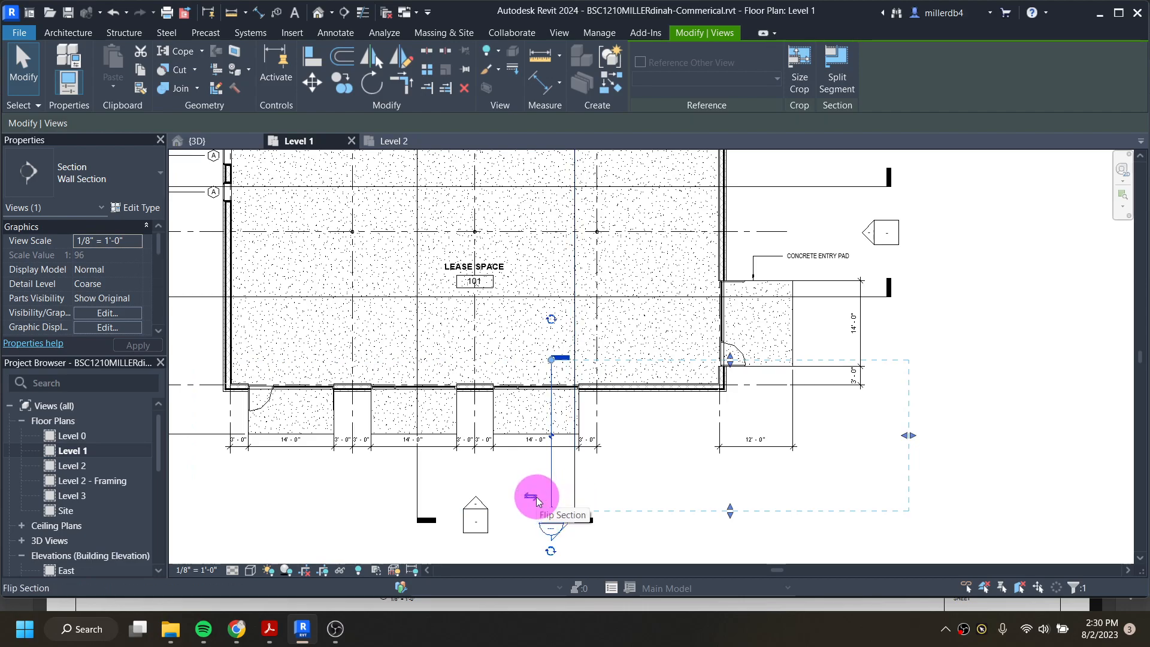
drag(551, 513, 552, 521)
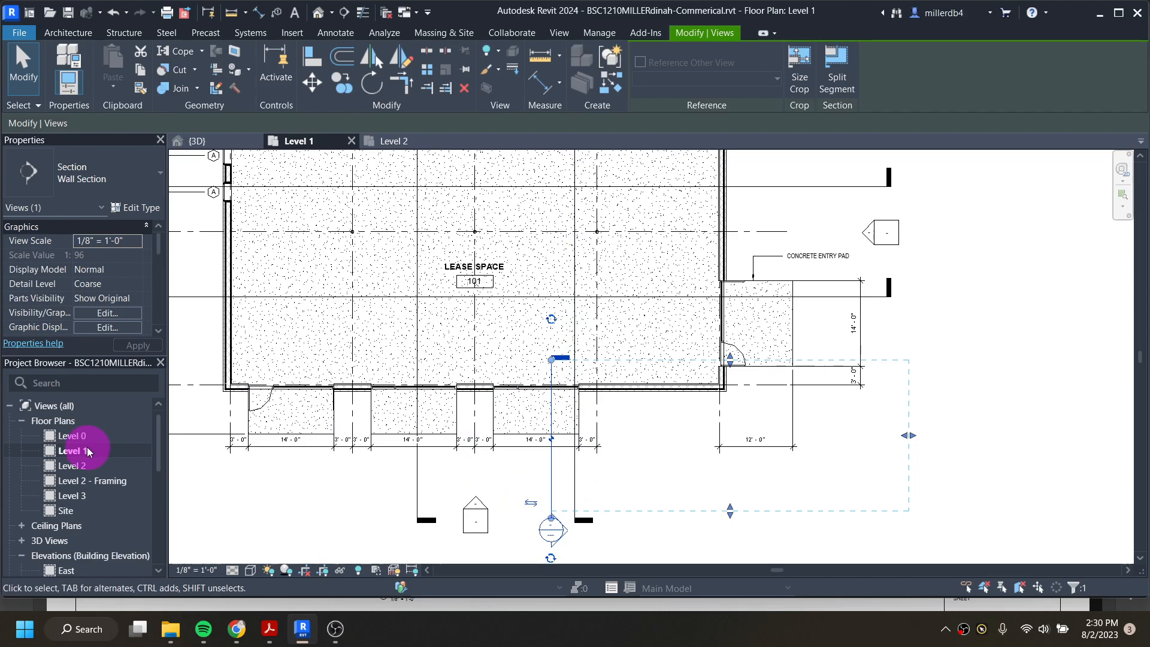
scroll(545, 391, up, 2)
scroll(545, 390, up, 1)
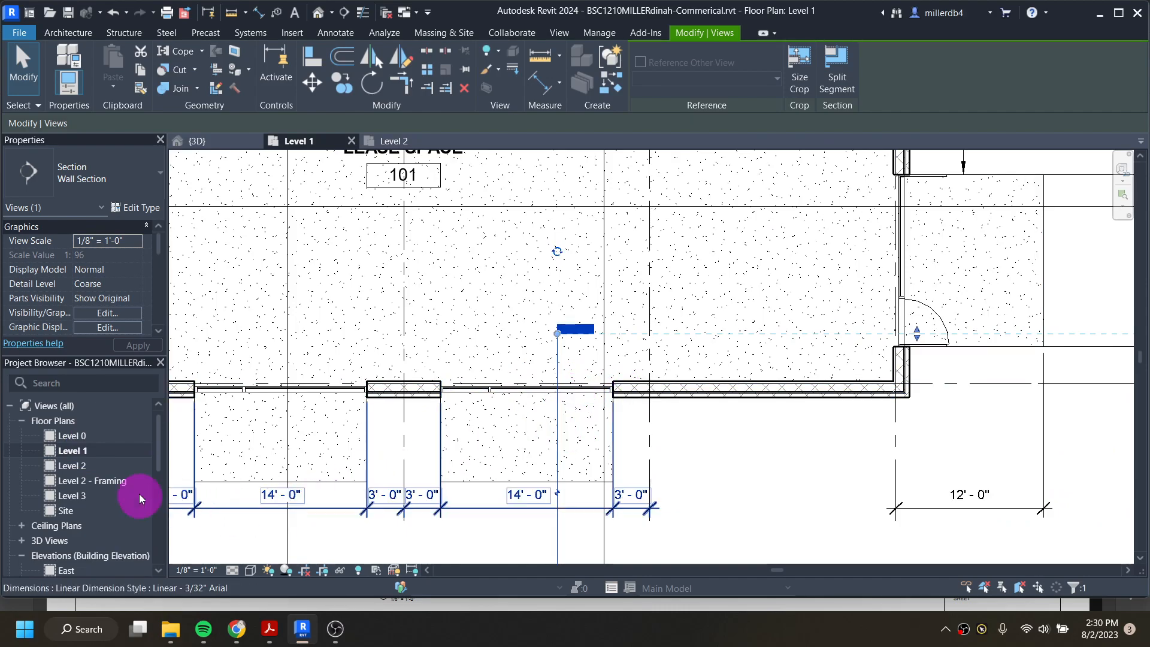
- On the Level 2 plan, draw a second wall section across the grid C wall beside window A and flip it toward grid 5
double_click(71, 466)
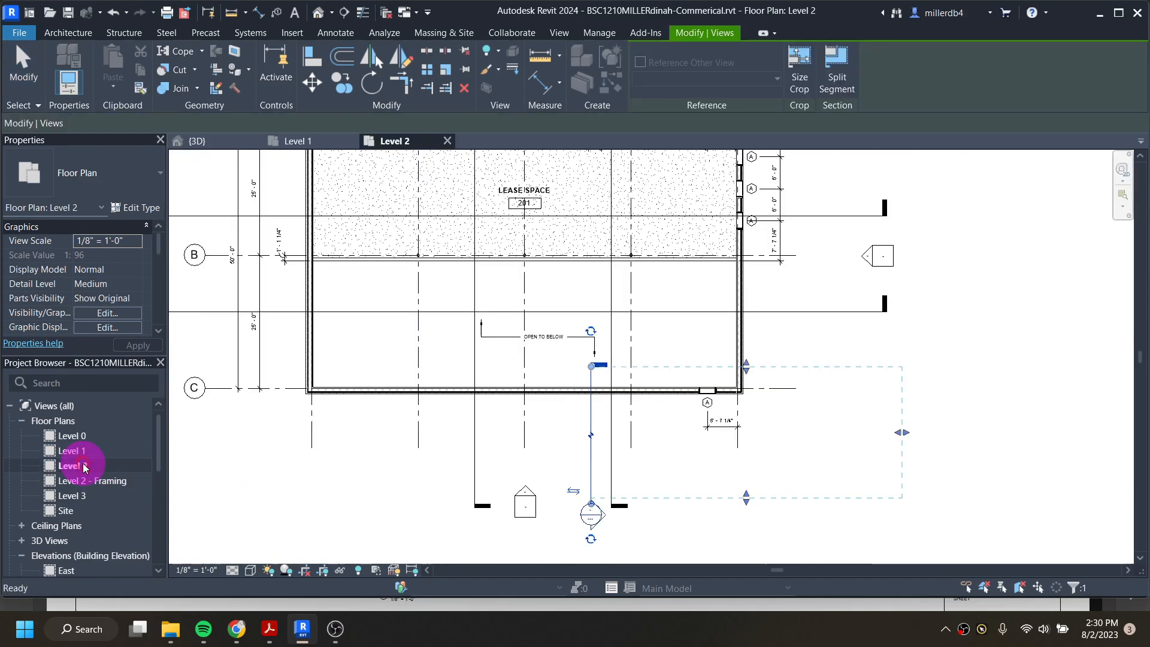
click(694, 515)
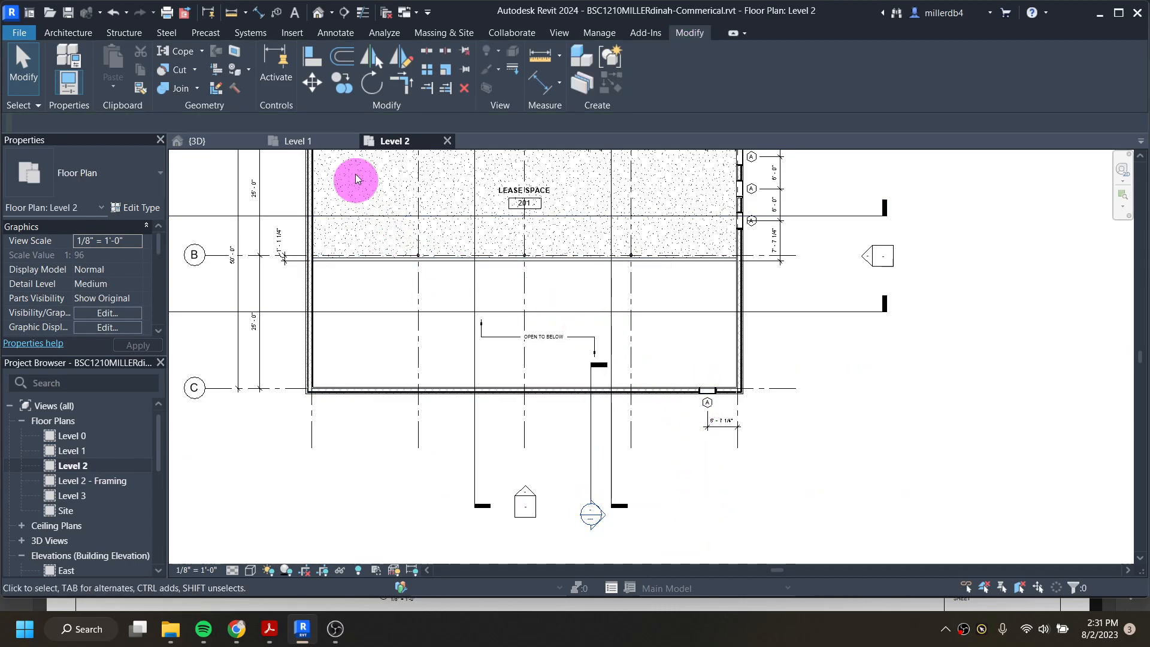
click(343, 13)
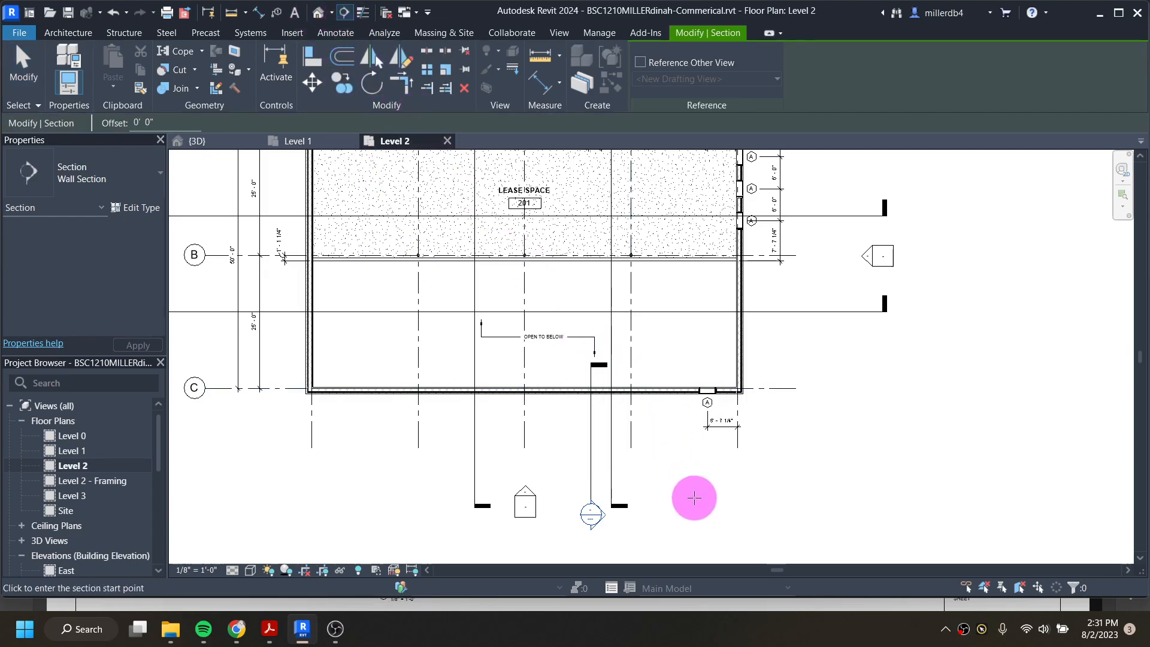
click(692, 501)
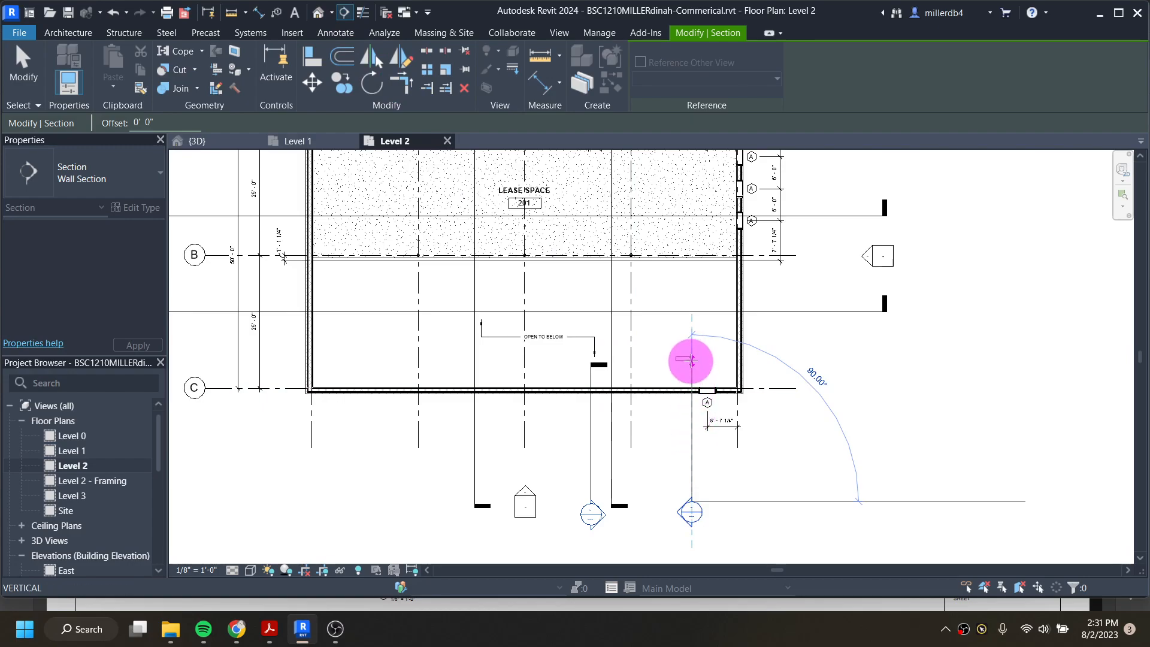
click(691, 359)
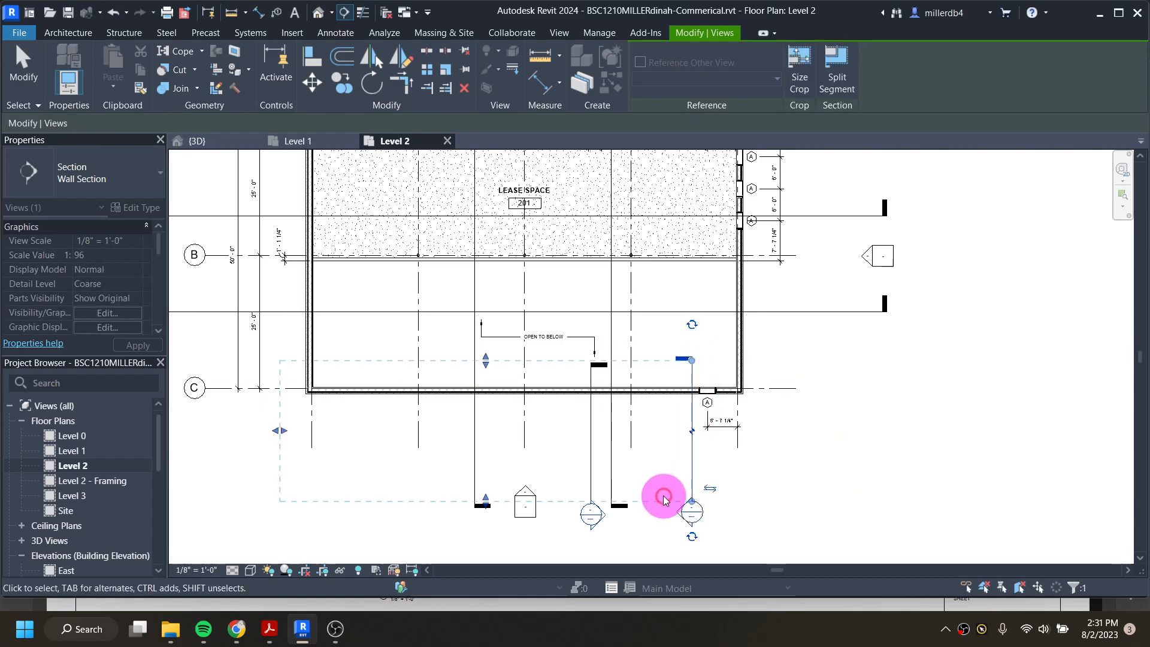
click(709, 490)
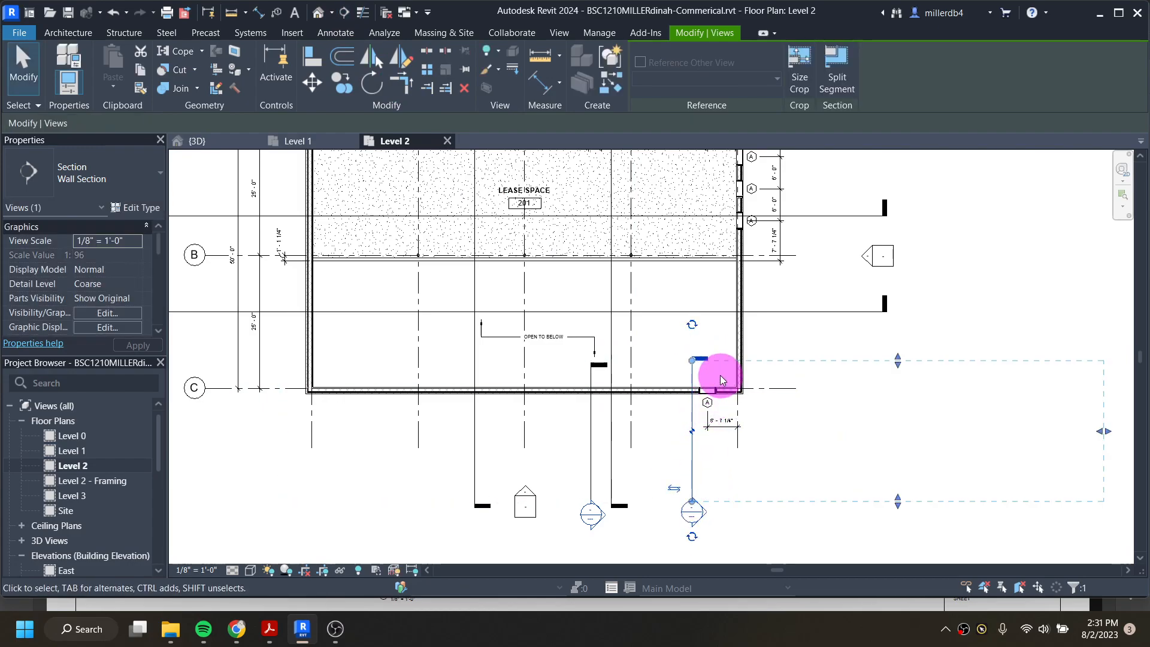
- Move the second wall section so it cuts through window A, and adjust both ends to align with the first wall section
scroll(714, 384, up, 5)
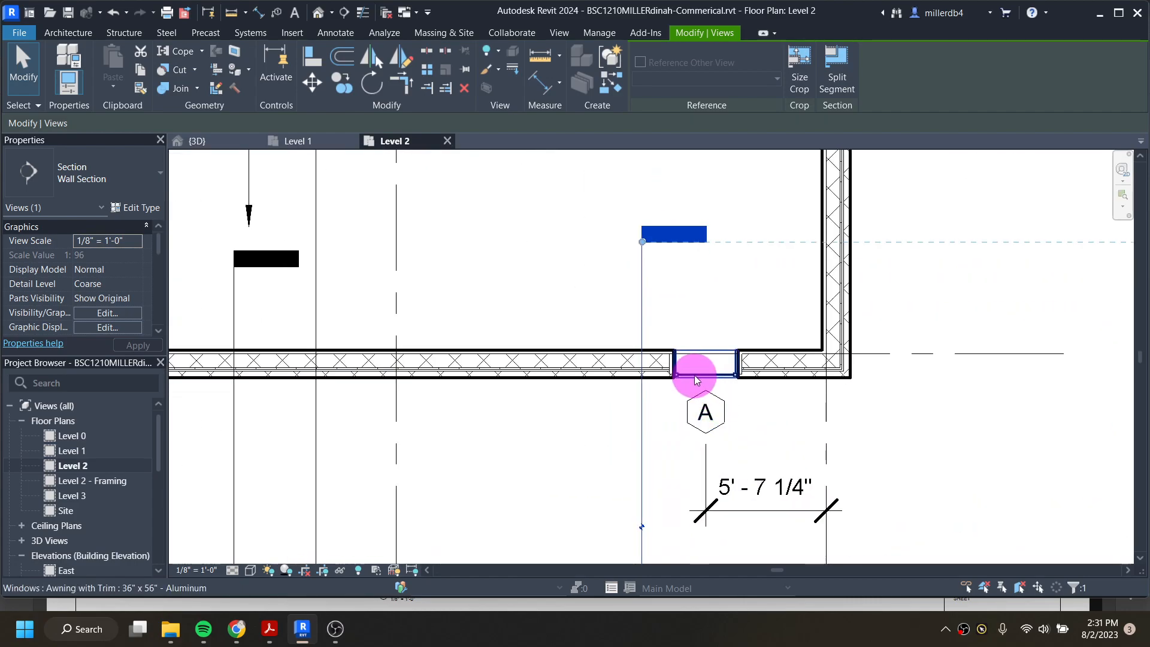
drag(697, 376, 713, 379)
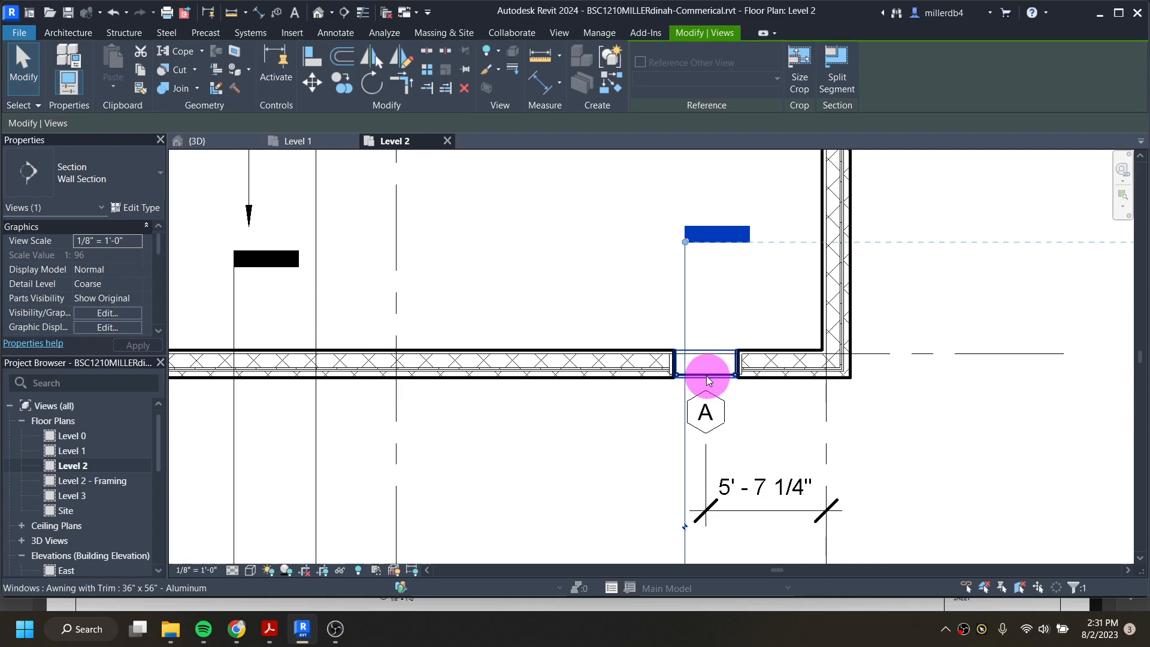
scroll(682, 361, up, 3)
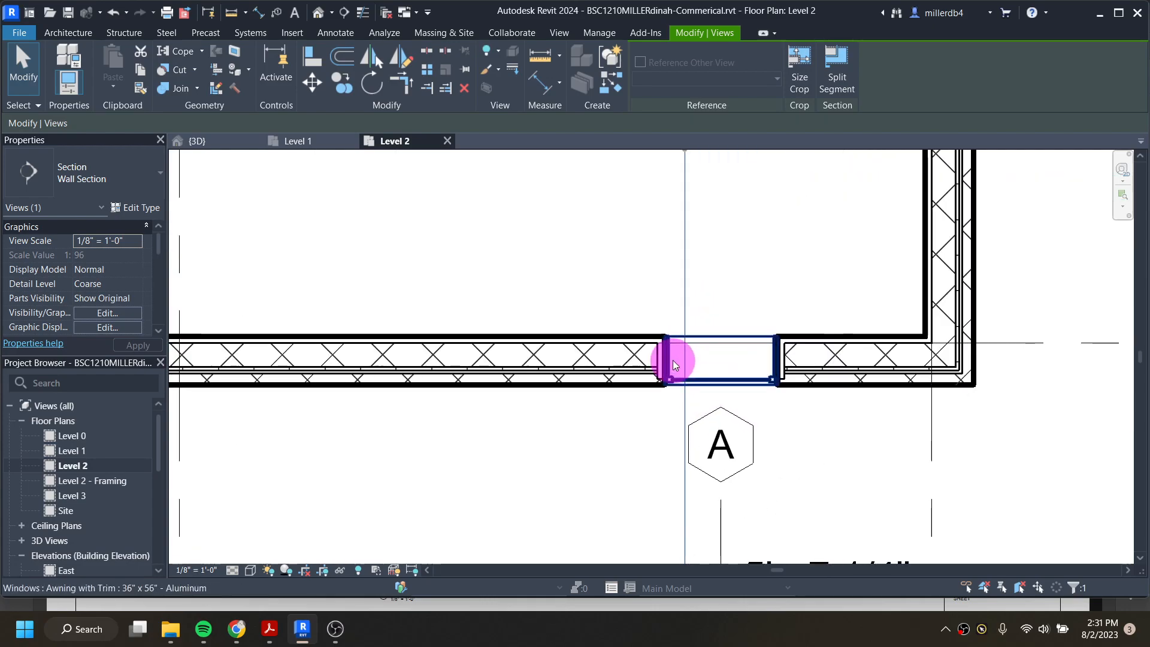
scroll(674, 362, down, 5)
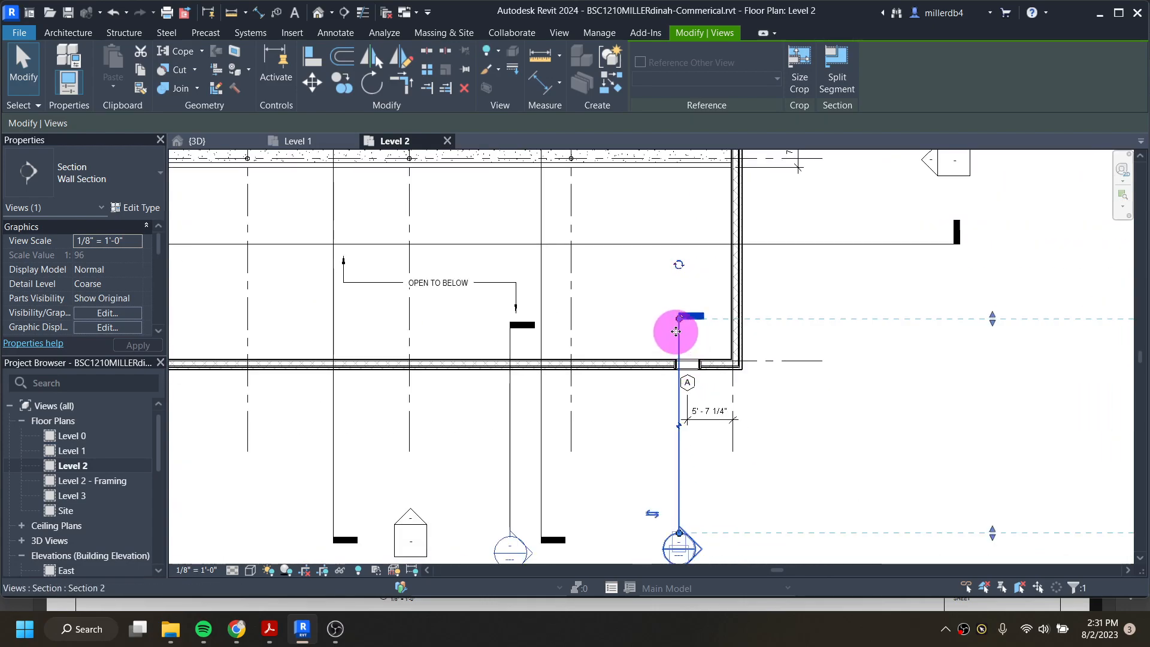
drag(679, 319, 679, 334)
middle_drag(683, 461, 673, 369)
drag(668, 440, 669, 443)
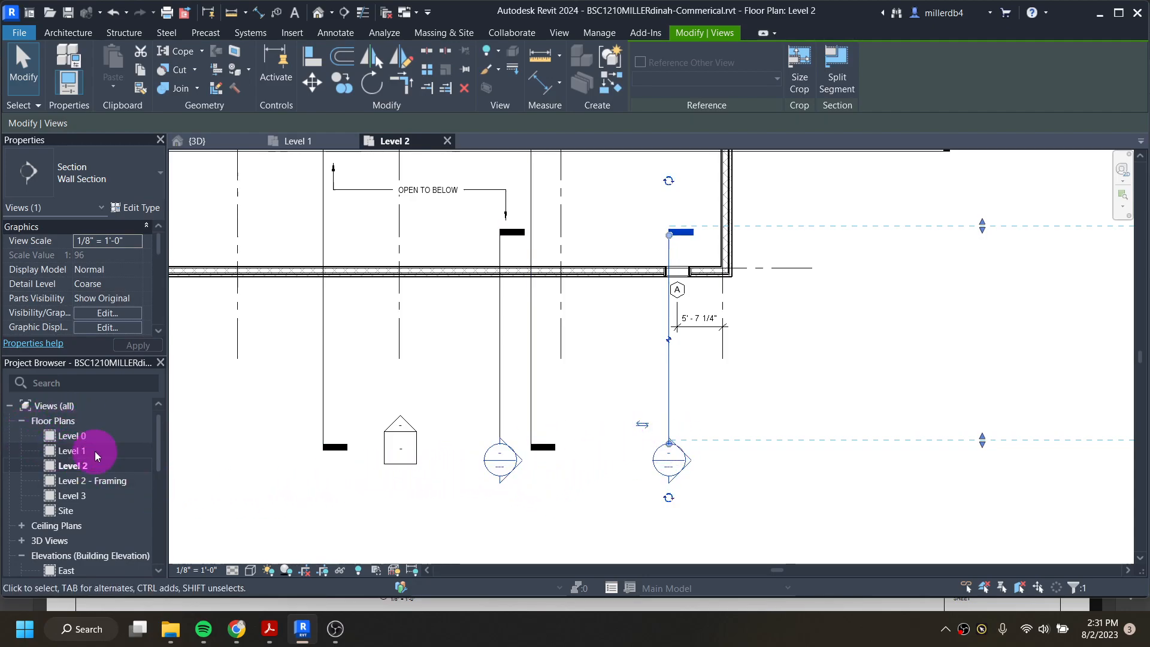
- Expand the wall sections in the project and open the Section 1 and Section 2 views to inspect them
scroll(76, 441, down, 5)
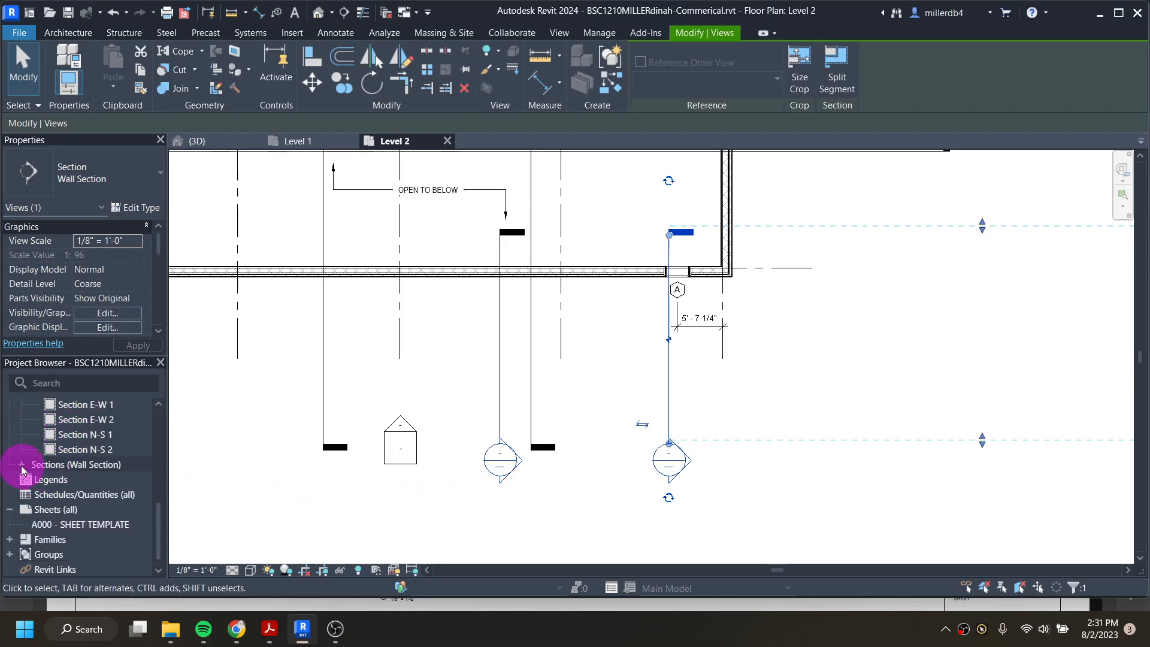
click(22, 465)
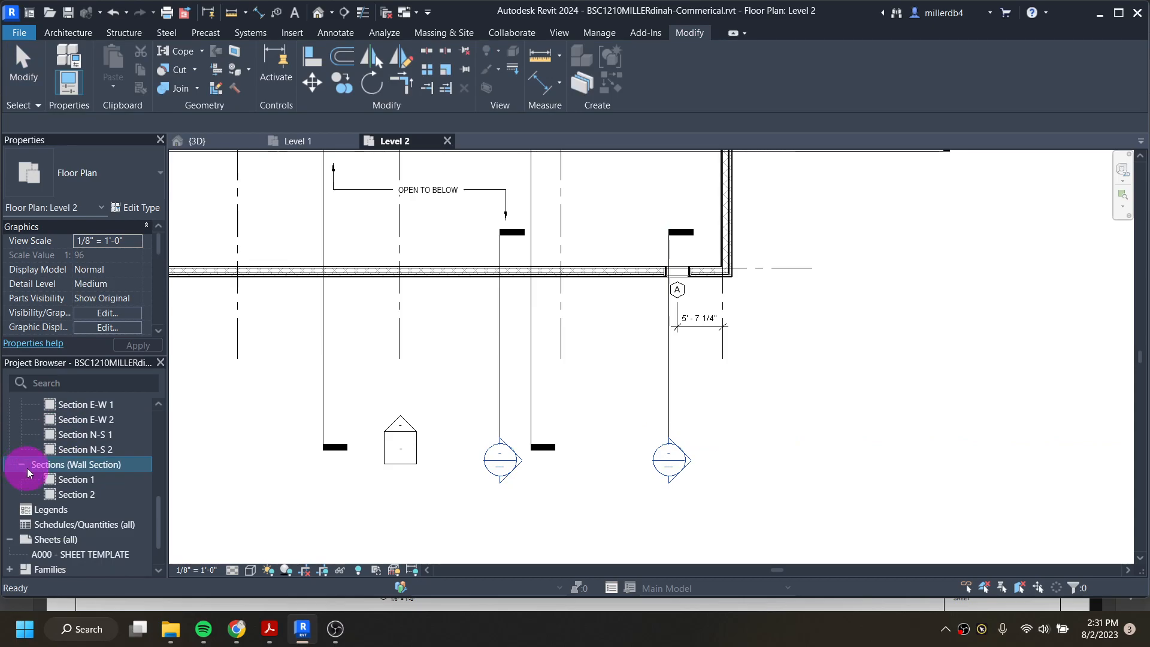
double_click(74, 483)
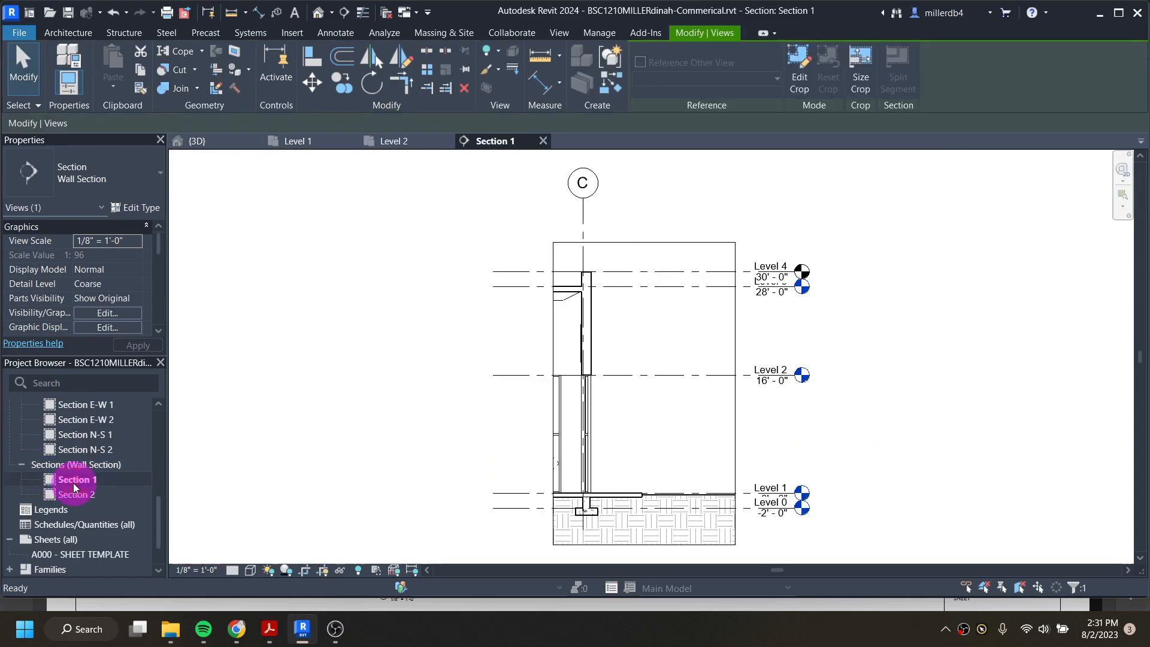
double_click(77, 495)
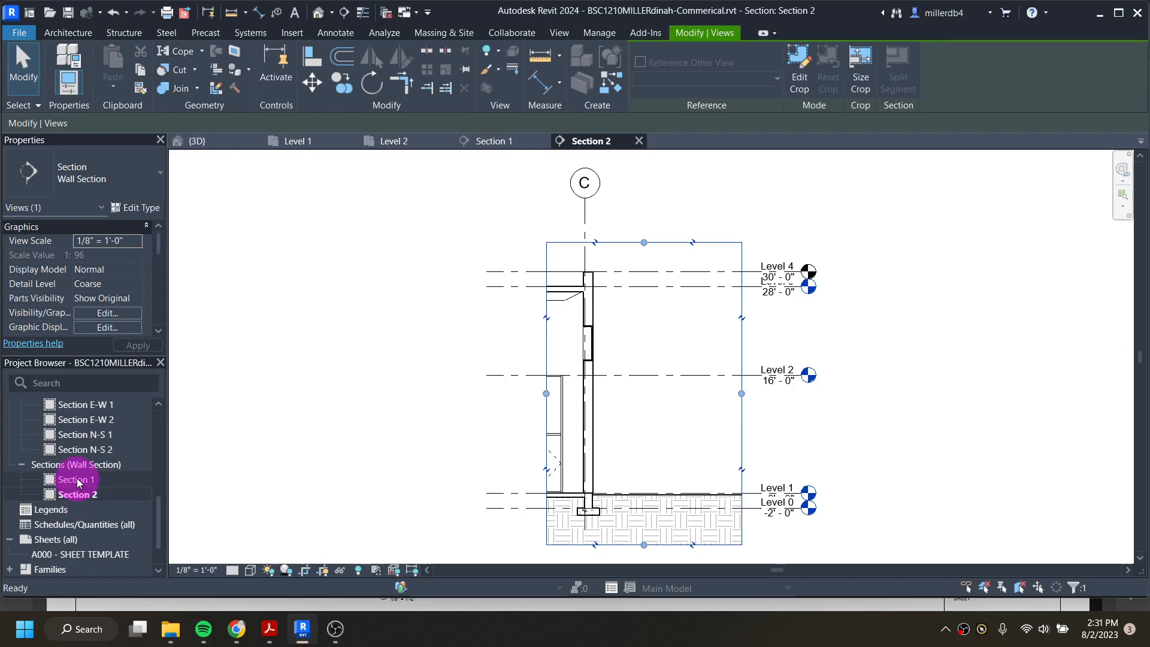
- Return to the Section 1 view and set its view scale to 3/4" = 1'-0"
double_click(77, 480)
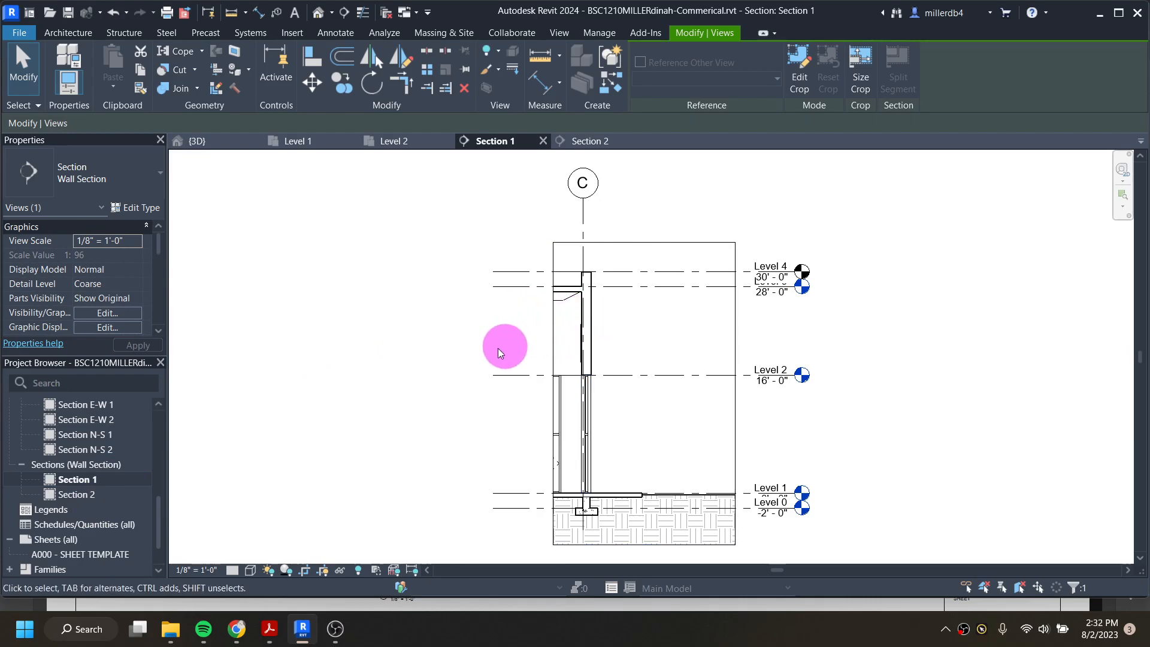
click(192, 569)
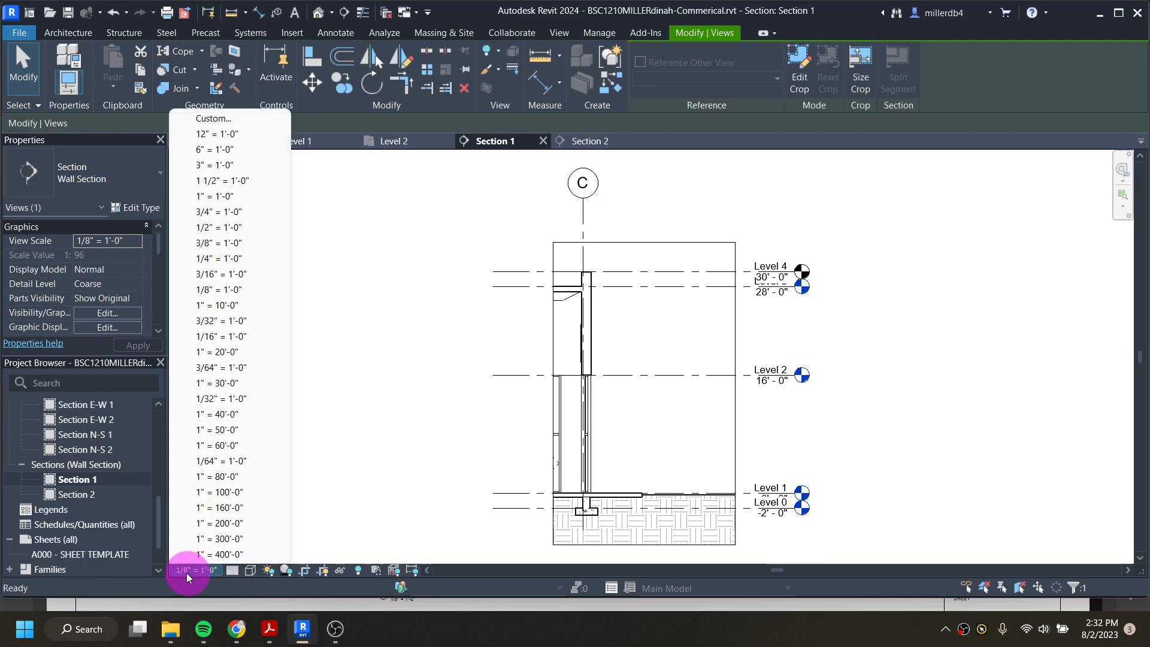
click(219, 212)
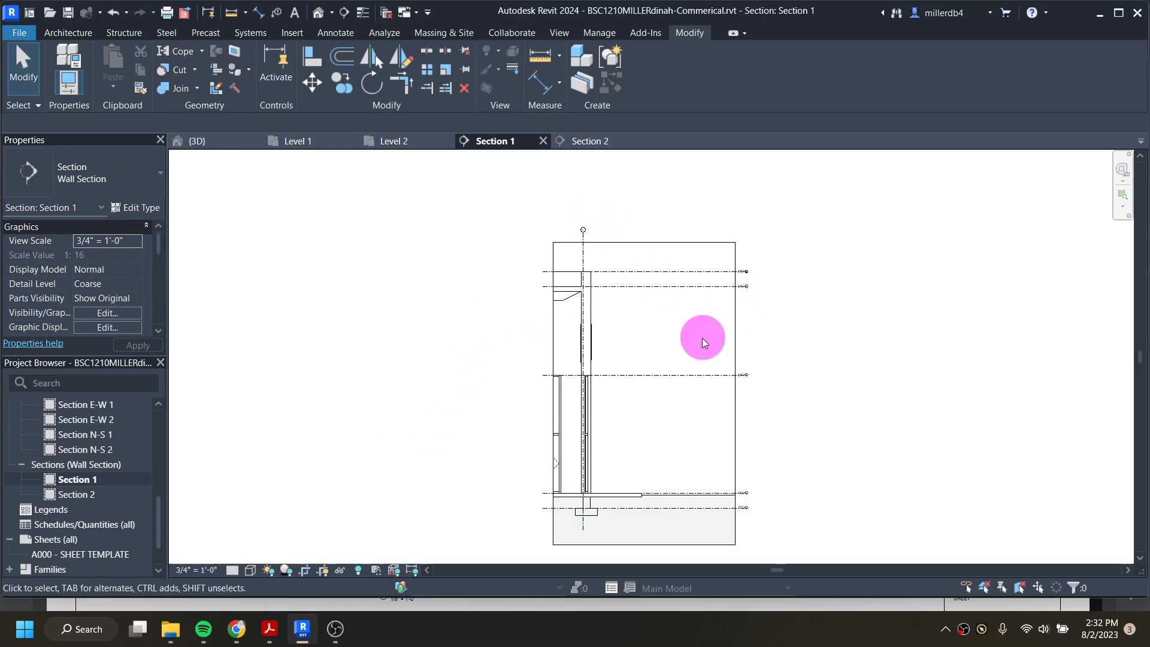
- Narrow Section 1's crop region on both sides so that it fits closely around the exterior wall
scroll(591, 333, up, 2)
middle_drag(564, 272, 561, 219)
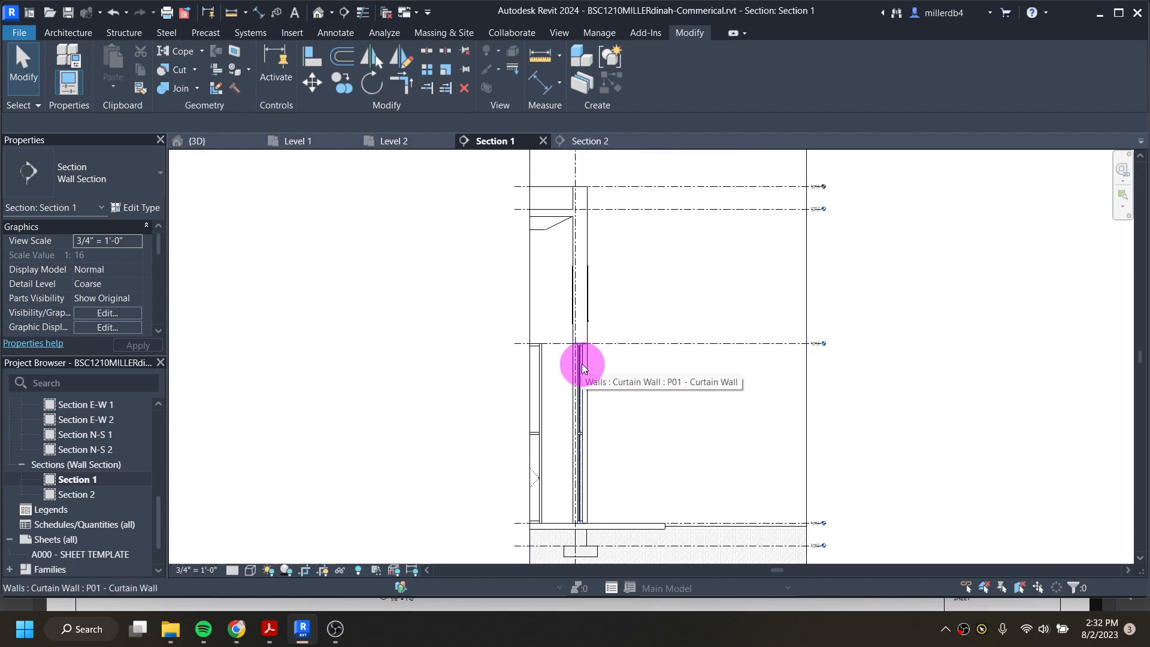
scroll(601, 368, down, 2)
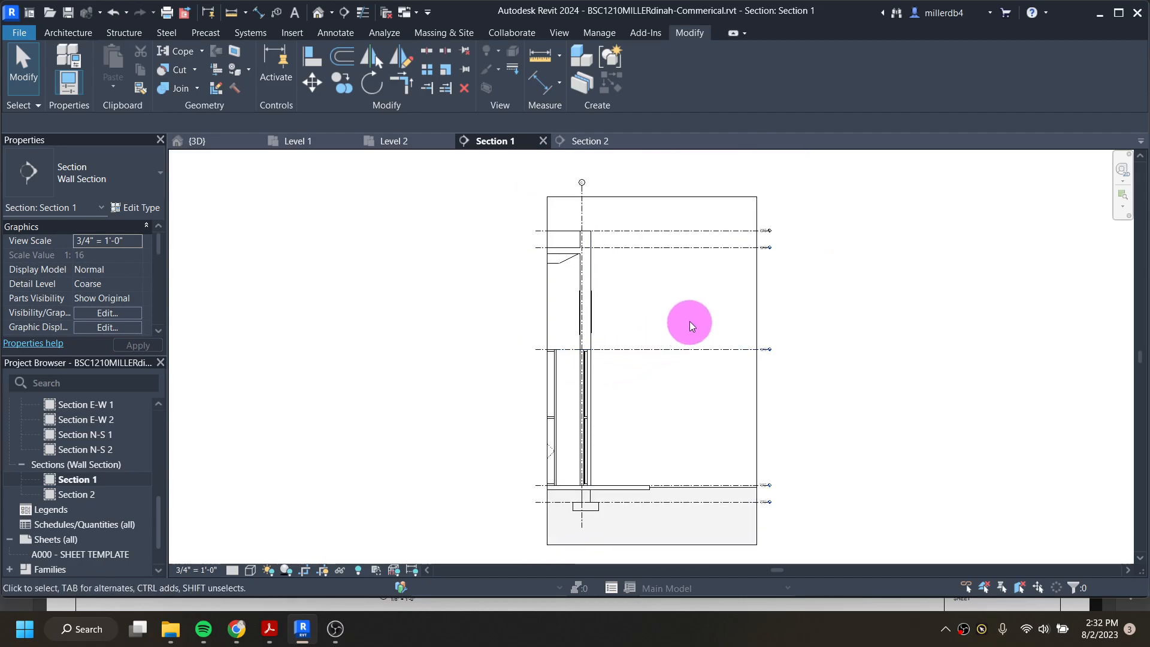
click(757, 320)
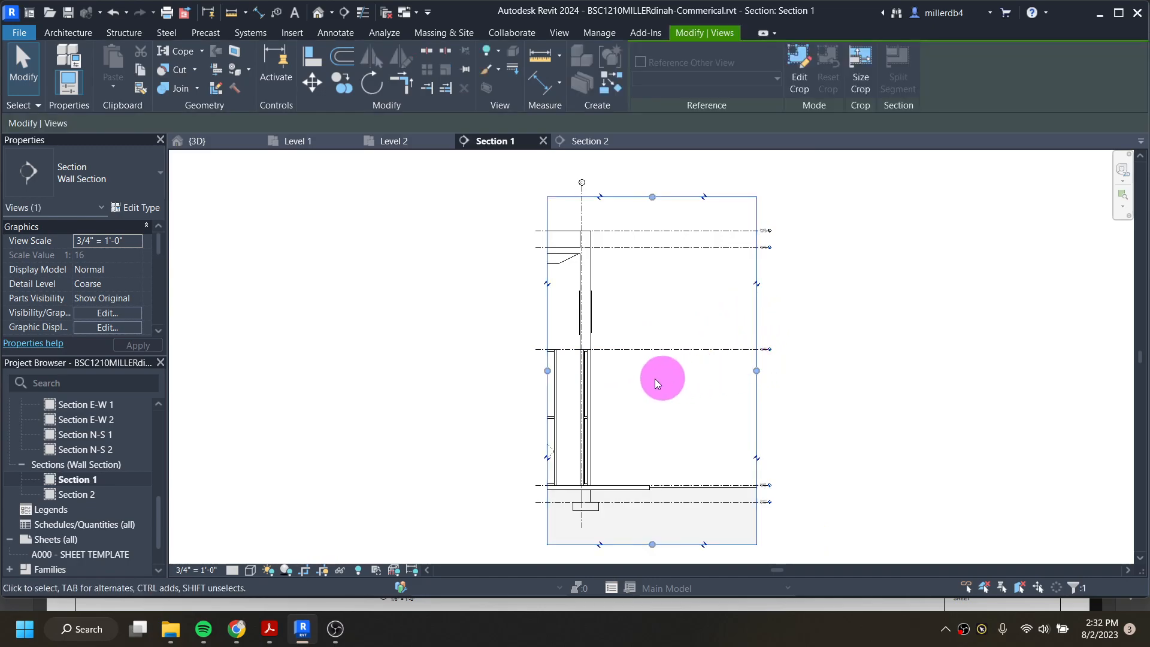
mouse_move(548, 371)
mouse_down()
mouse_move(563, 378)
mouse_move(554, 371)
mouse_up()
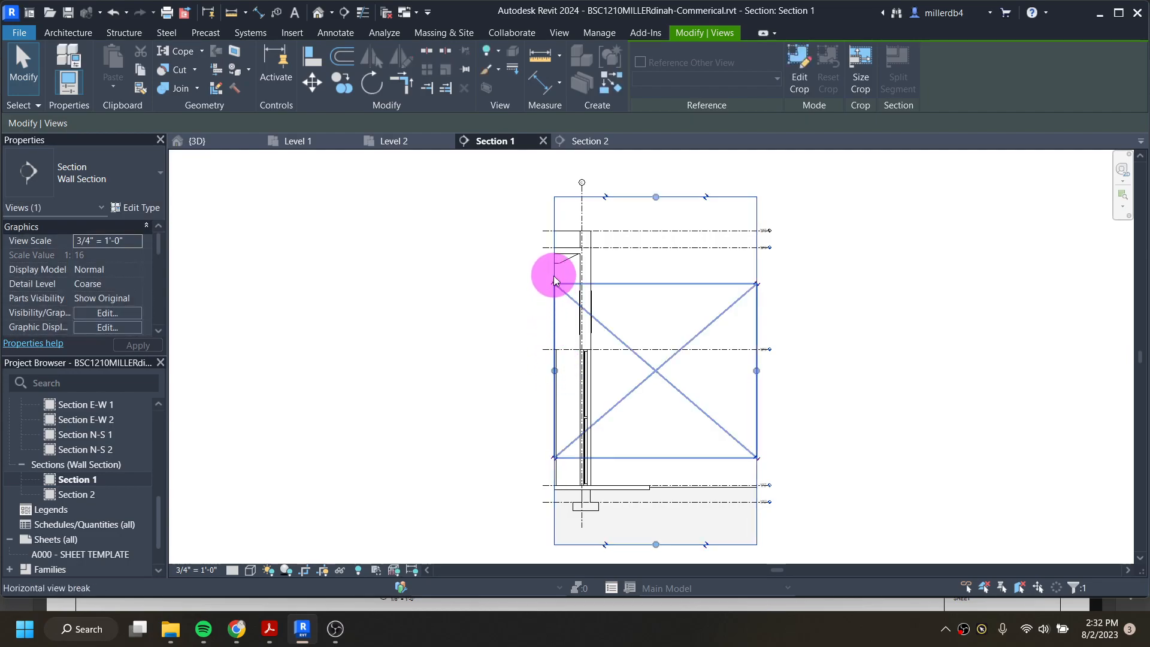
drag(752, 369, 615, 371)
- Shorten Section 1's crop region to end just below the footing and just above Level 4
scroll(585, 546, up, 2)
drag(585, 544, 586, 508)
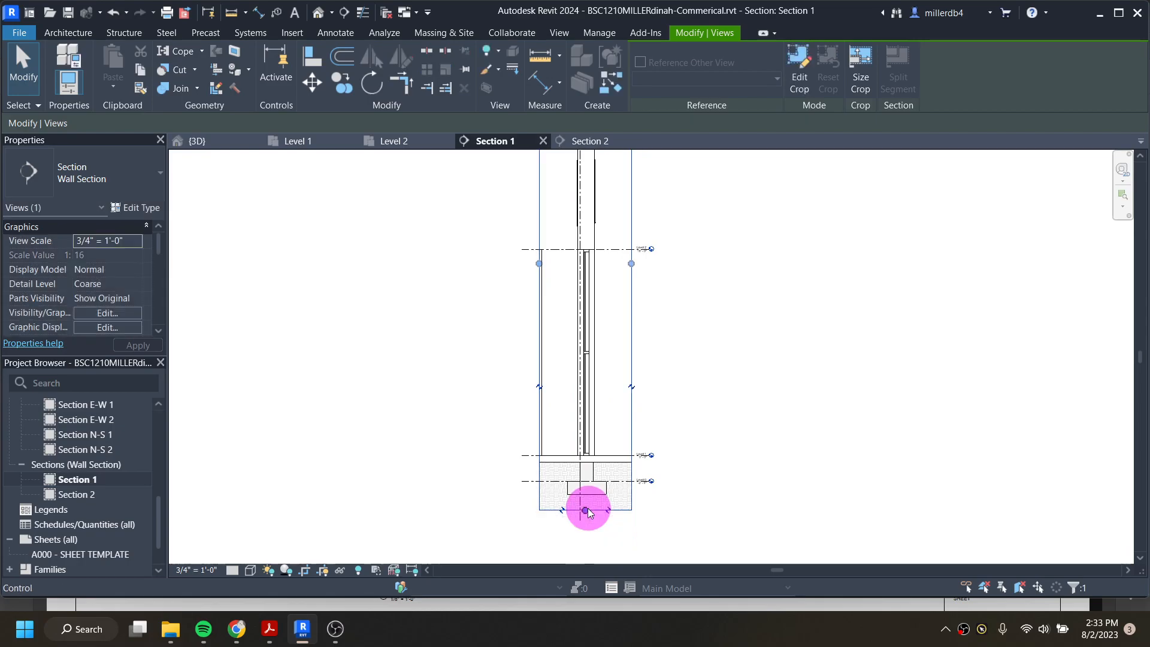
scroll(587, 415, down, 1)
middle_drag(581, 317, 550, 394)
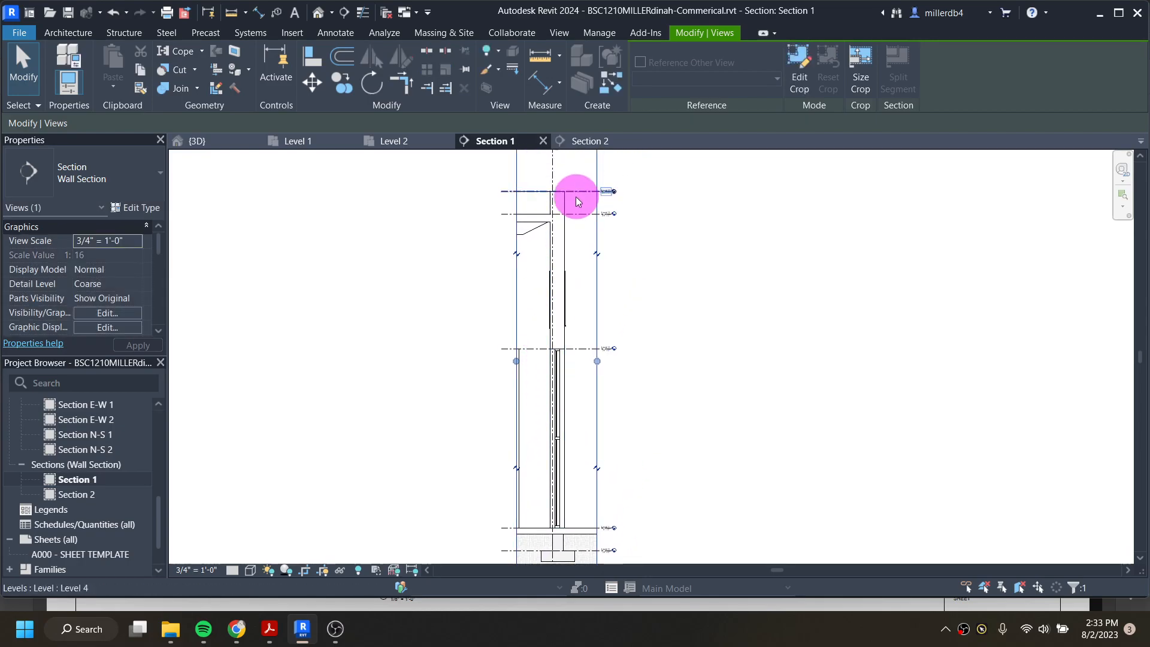
middle_drag(578, 194, 566, 265)
drag(545, 216, 546, 240)
scroll(554, 341, down, 2)
middle_drag(551, 385, 550, 325)
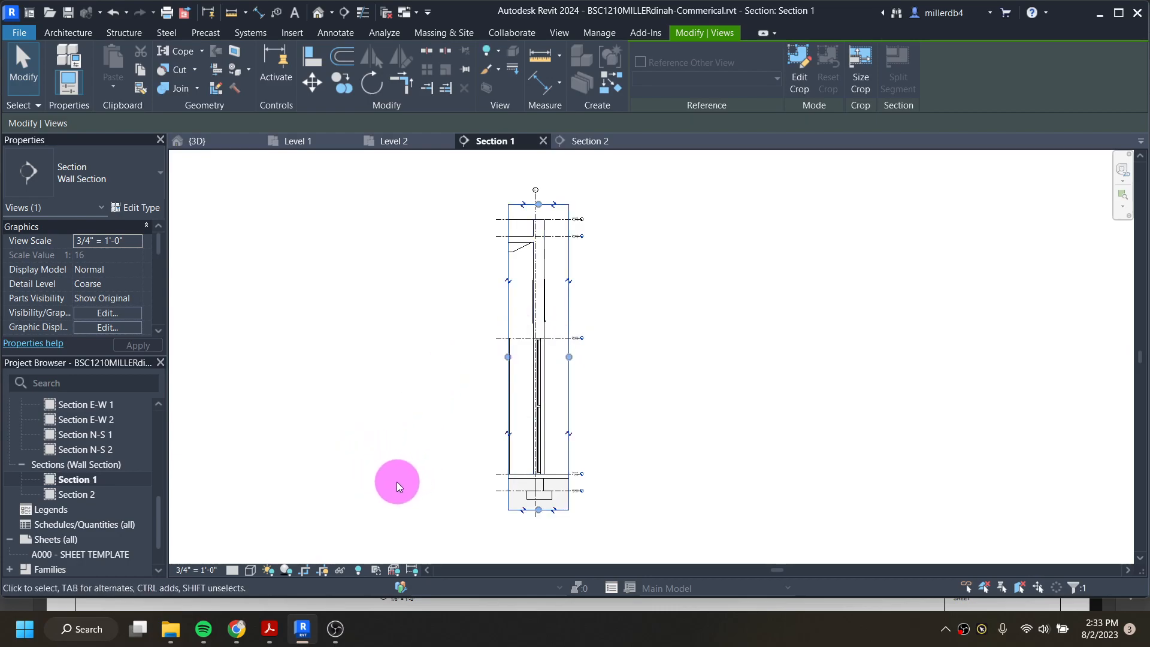
click(394, 479)
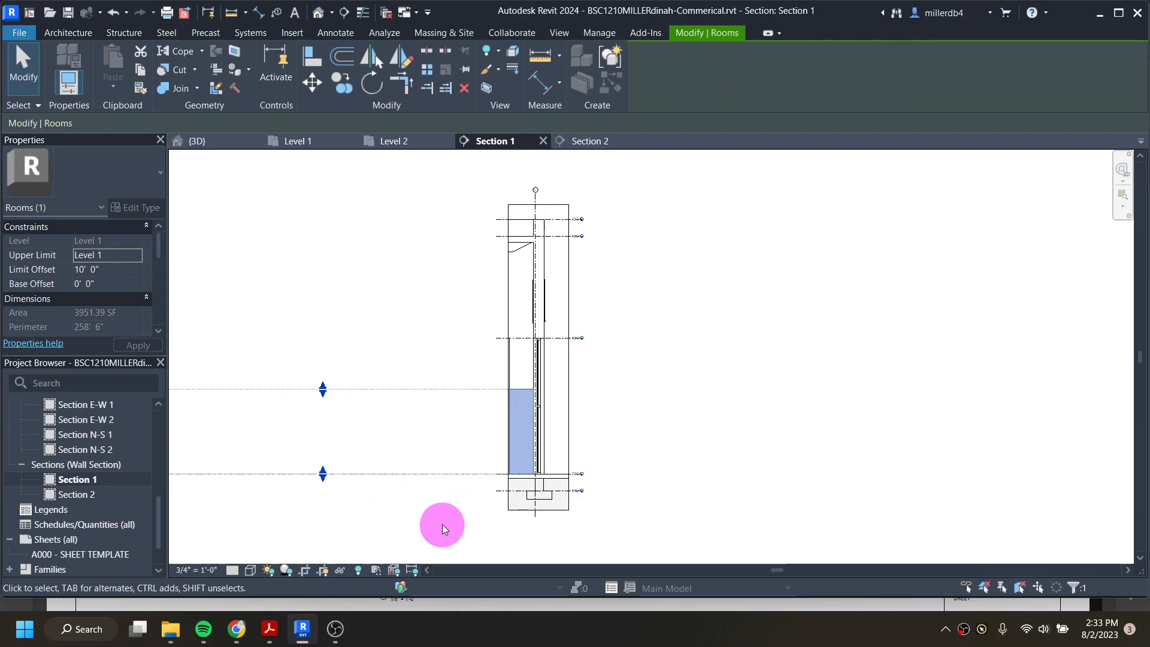
click(673, 466)
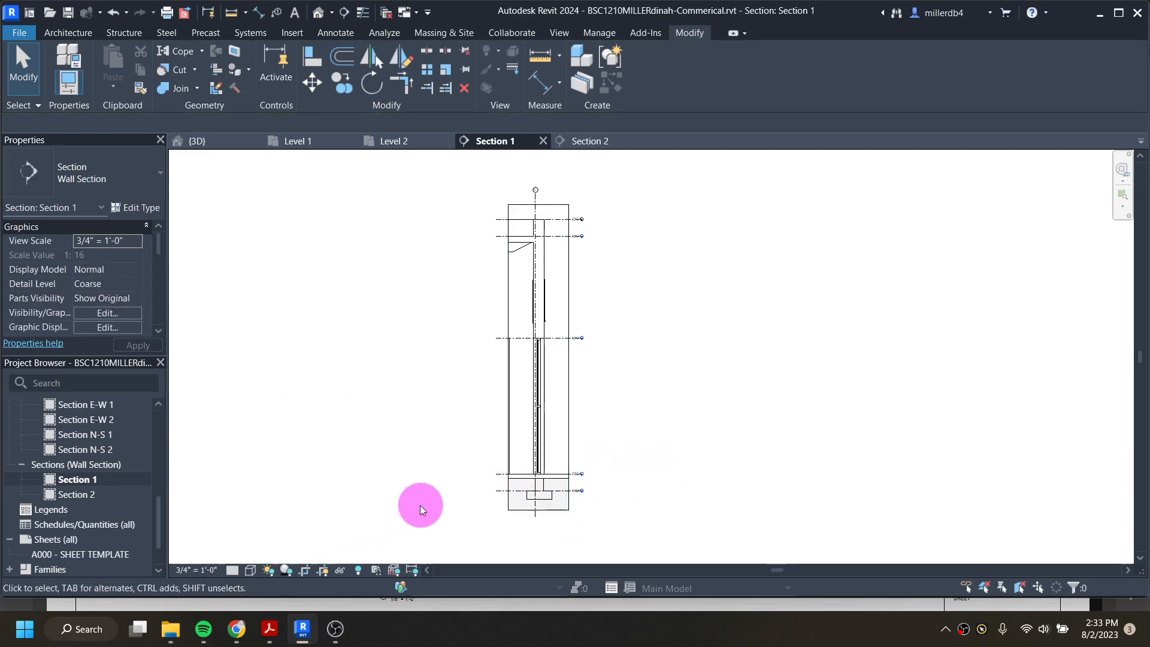
- Set Section 1's detail level to Medium and check the material patterns at the slab and foundation
scroll(534, 475, up, 2)
scroll(546, 478, up, 2)
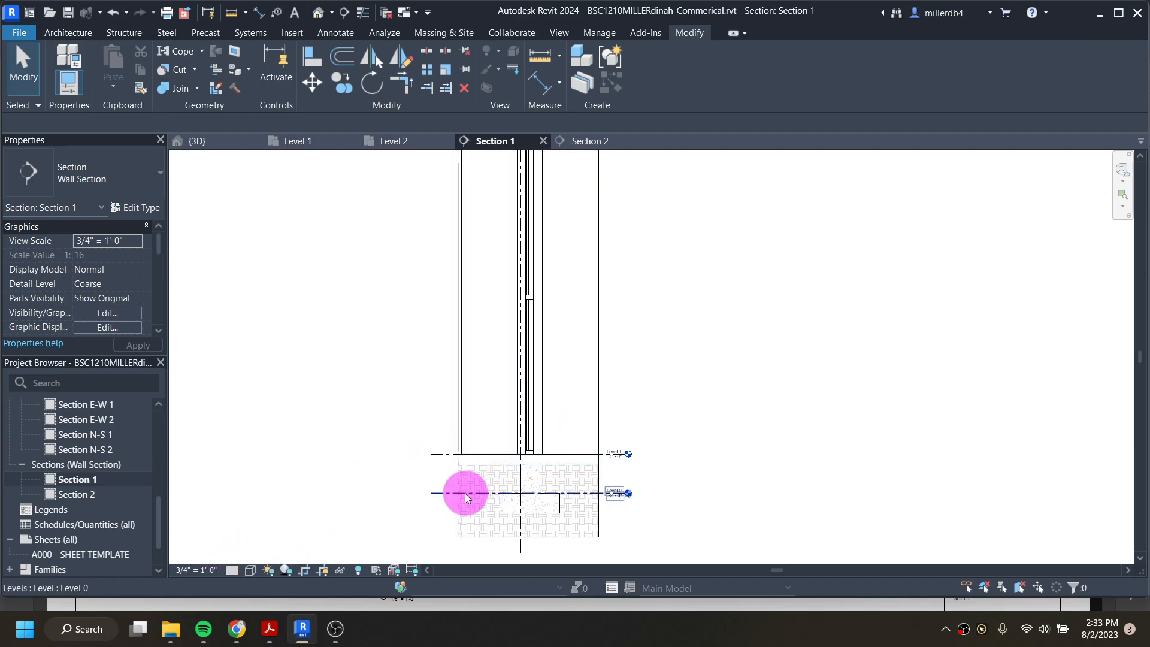
click(233, 573)
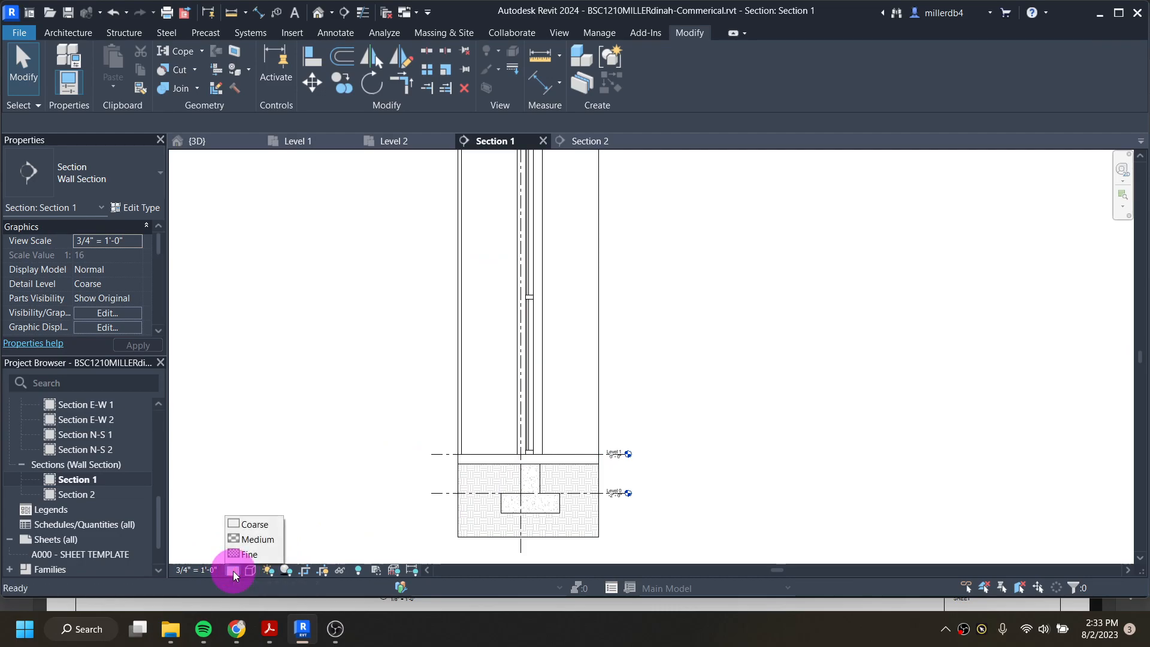
click(251, 541)
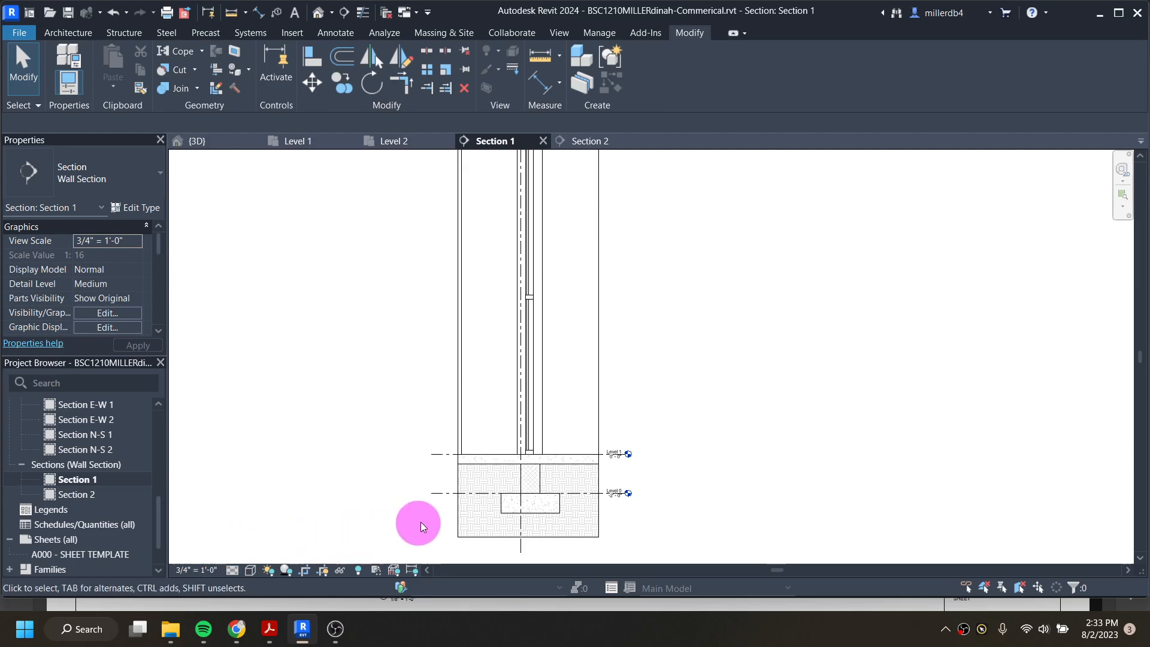
scroll(518, 497, up, 2)
scroll(515, 454, up, 2)
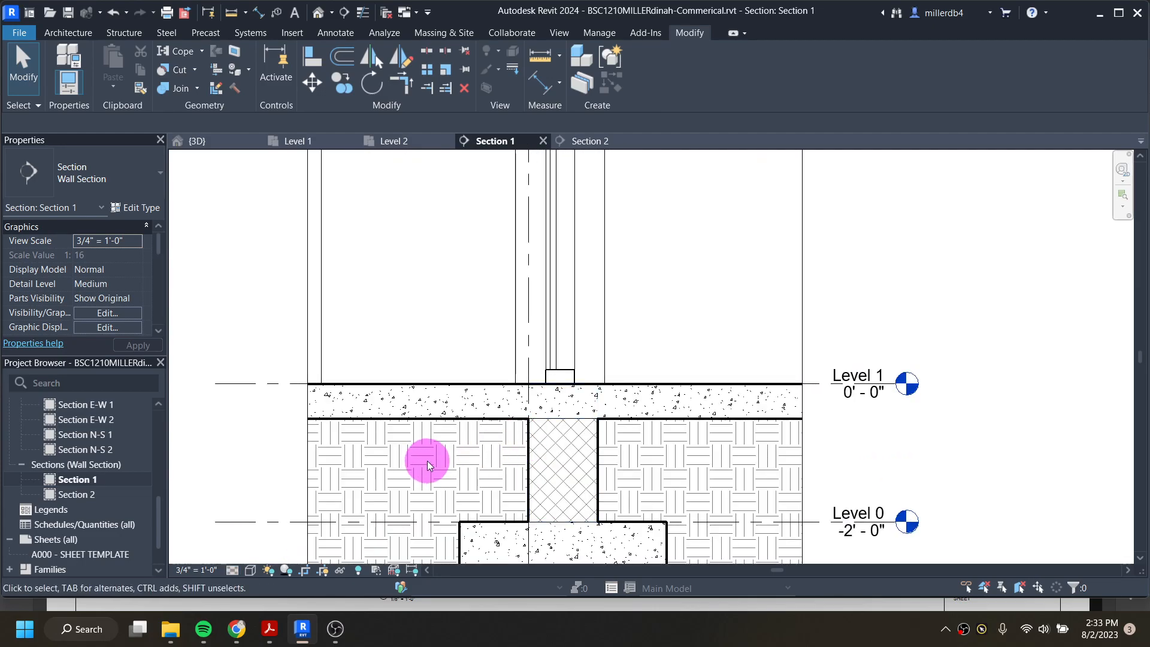
scroll(441, 460, down, 8)
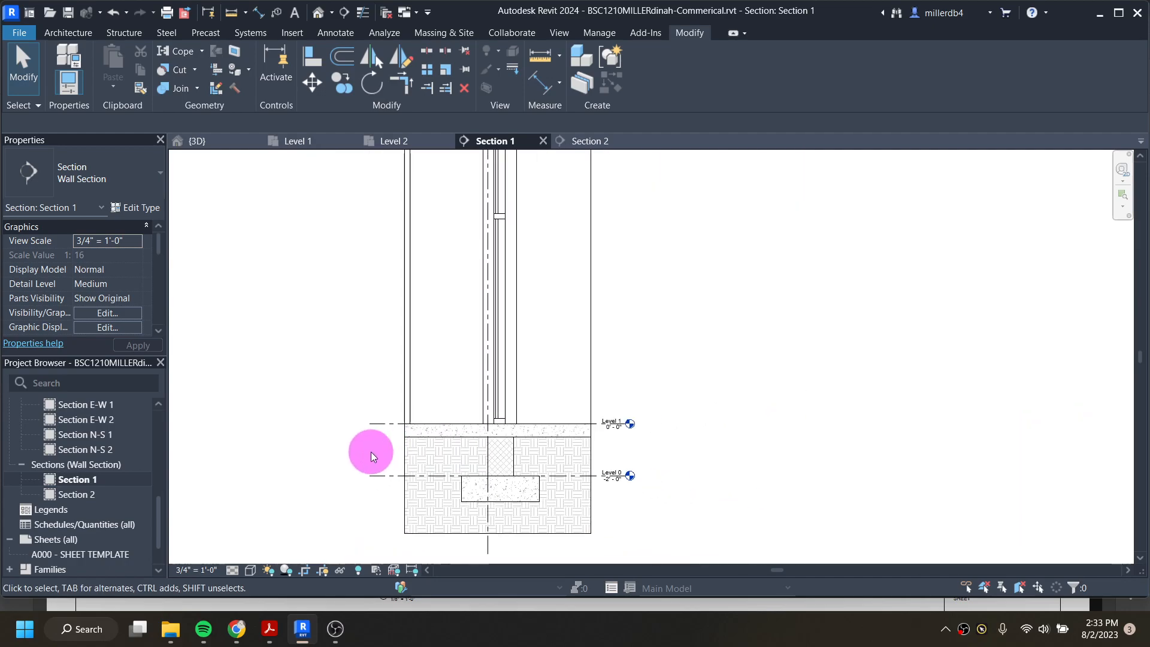
middle_drag(323, 419, 367, 452)
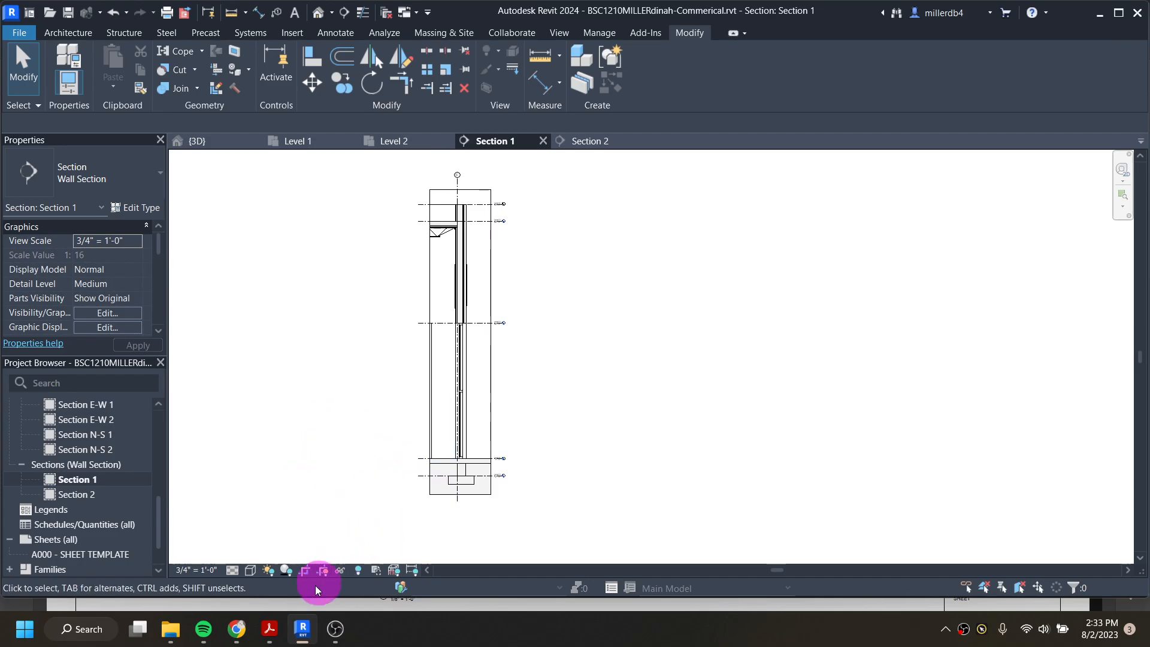
- Switch to the reference PDF, examine the broken wall sections on sheet A311, and return to Revit
click(271, 630)
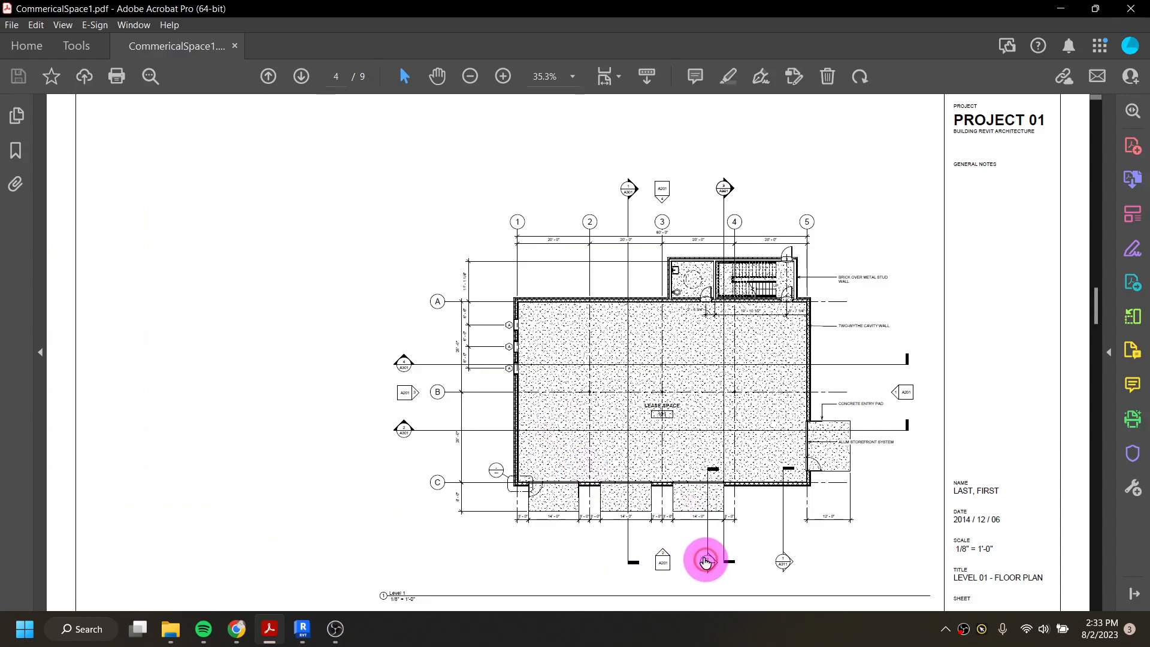
scroll(546, 436, down, 5)
scroll(539, 440, down, 5)
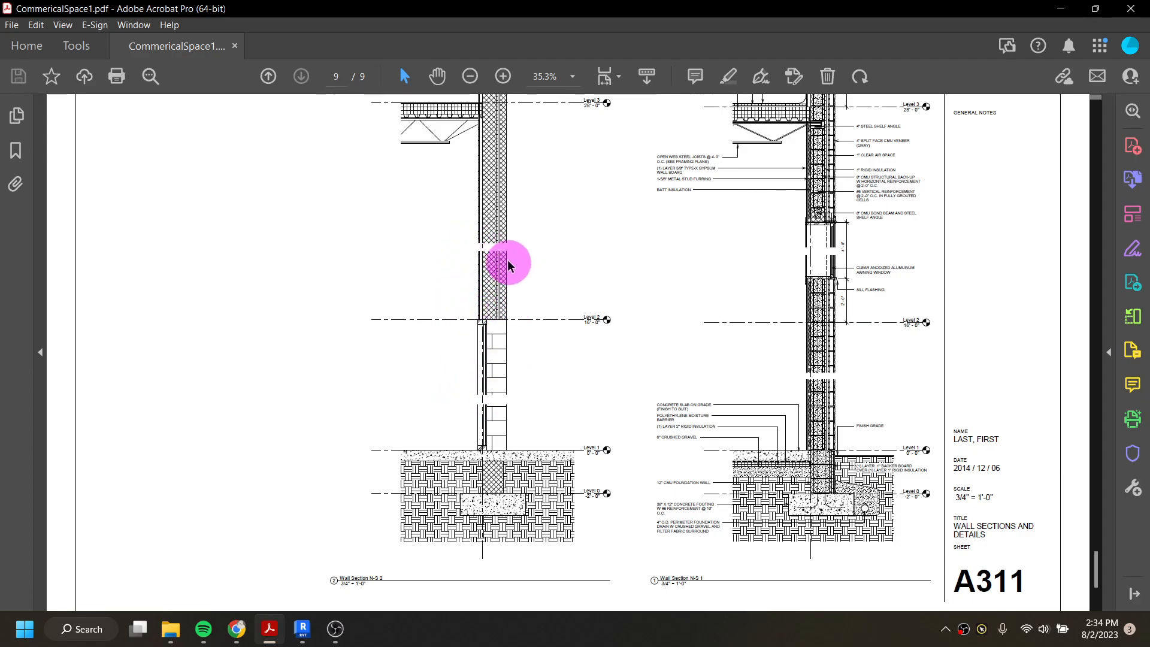
scroll(488, 306, up, 3)
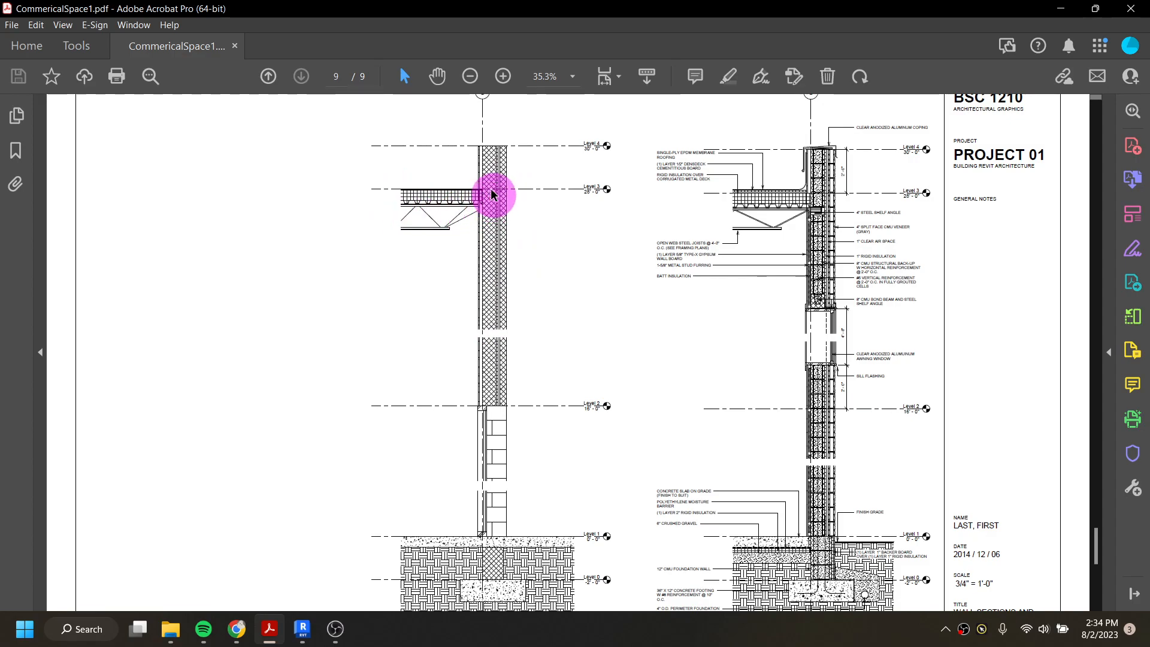
click(1063, 16)
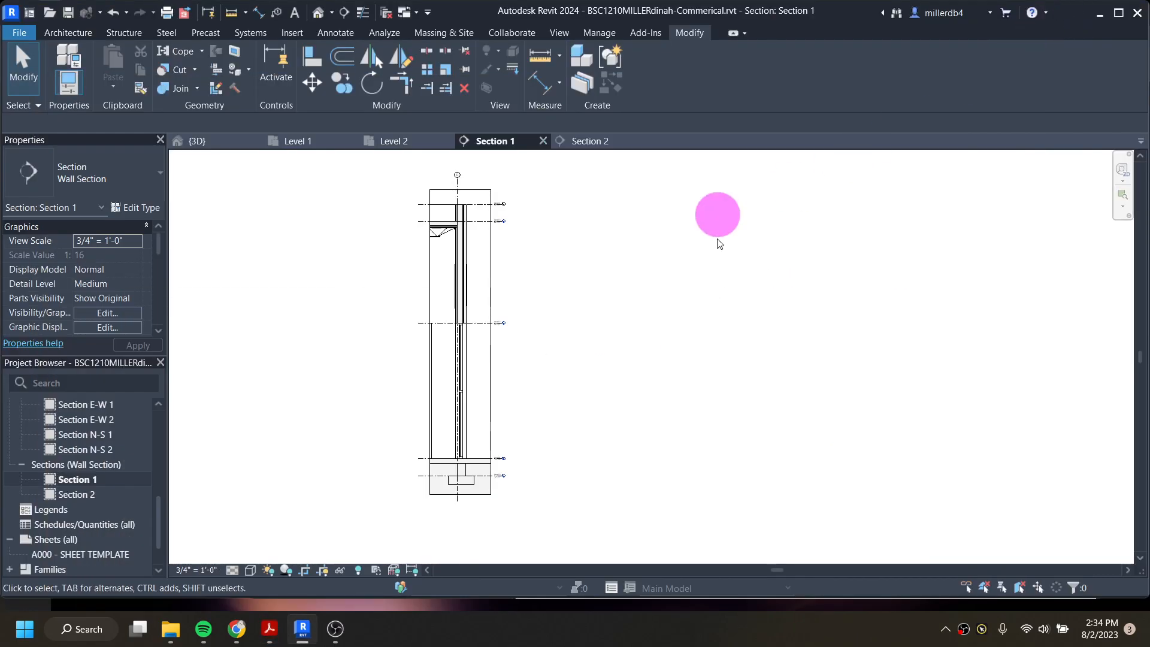
- Split Section 1's crop region with a horizontal view break and trim the lower region to just above Level 1
click(491, 395)
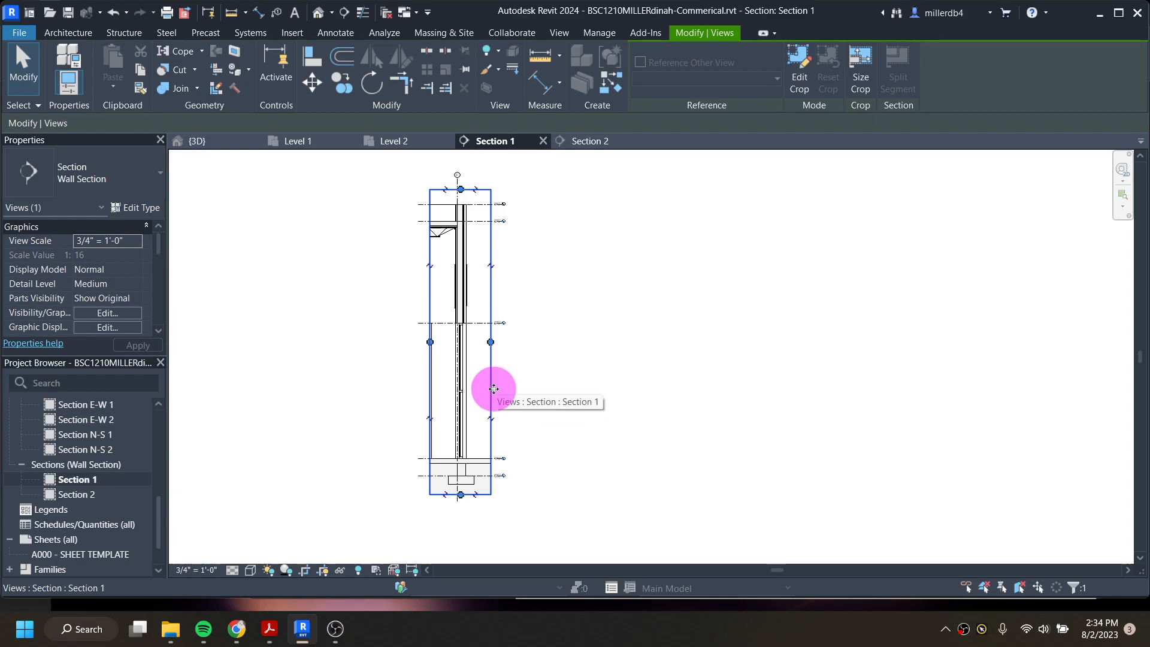
click(491, 267)
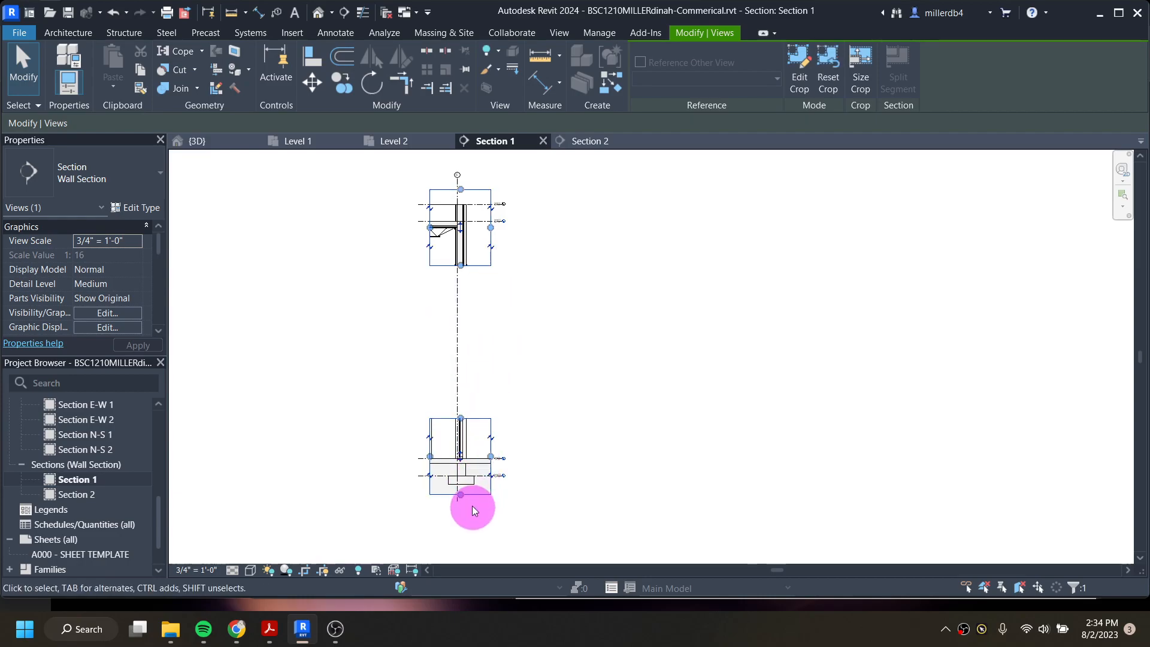
scroll(460, 510, up, 3)
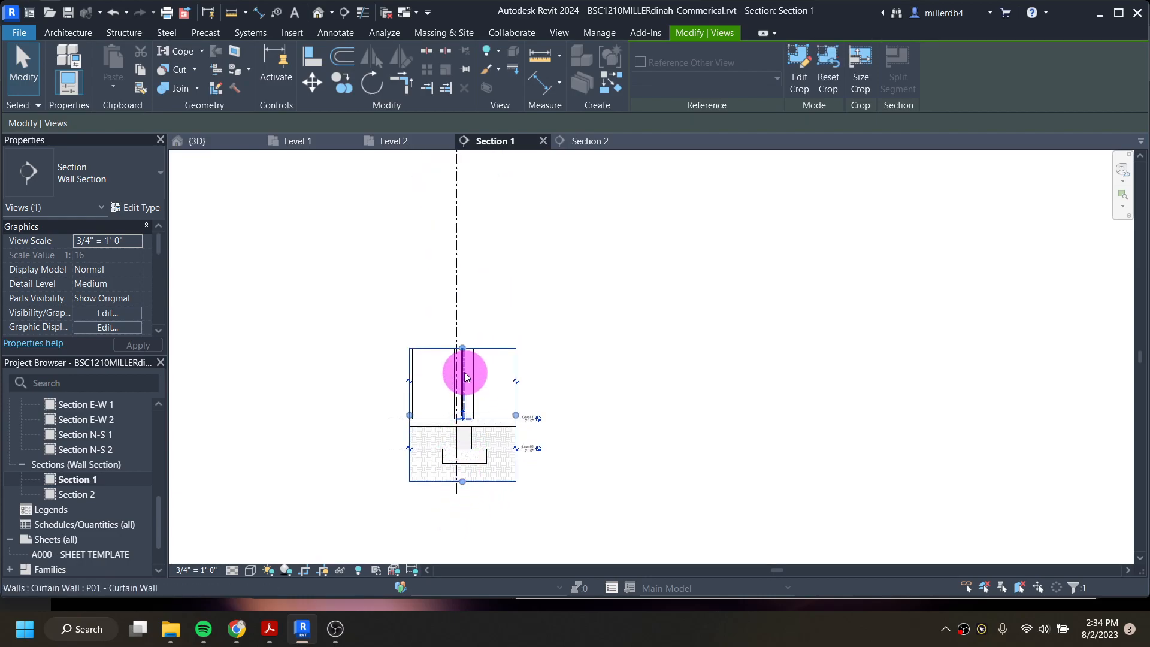
drag(462, 358, 467, 386)
scroll(469, 403, down, 3)
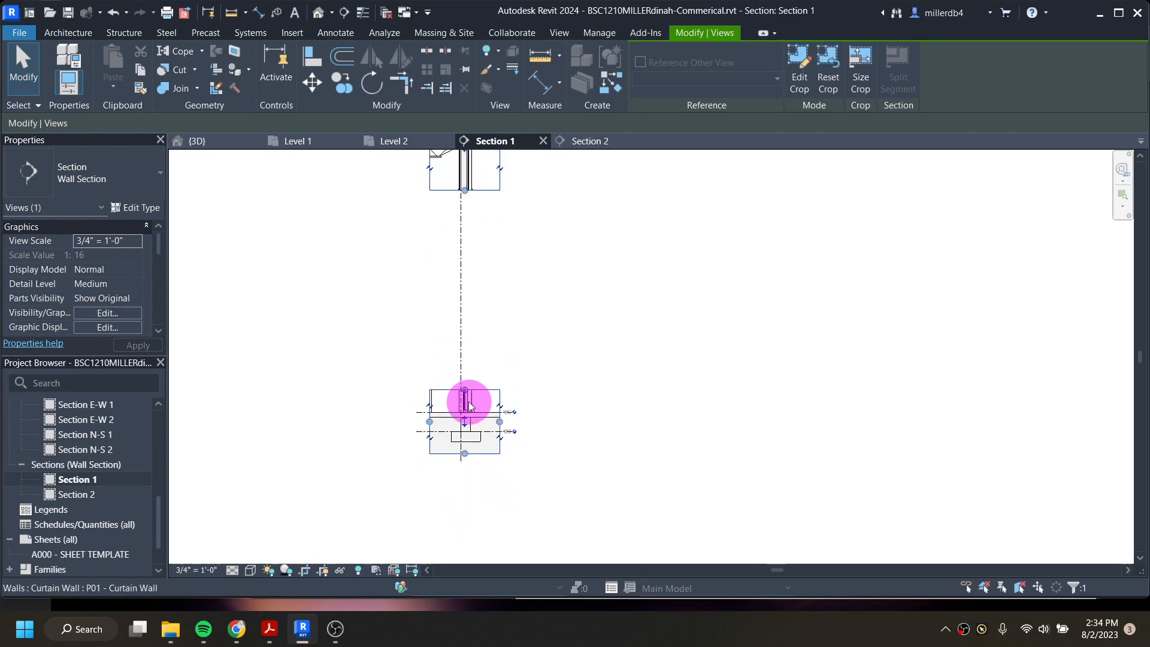
- Extend the upper crop region downward so that its lower edge sits just below Level 2
drag(465, 242, 467, 269)
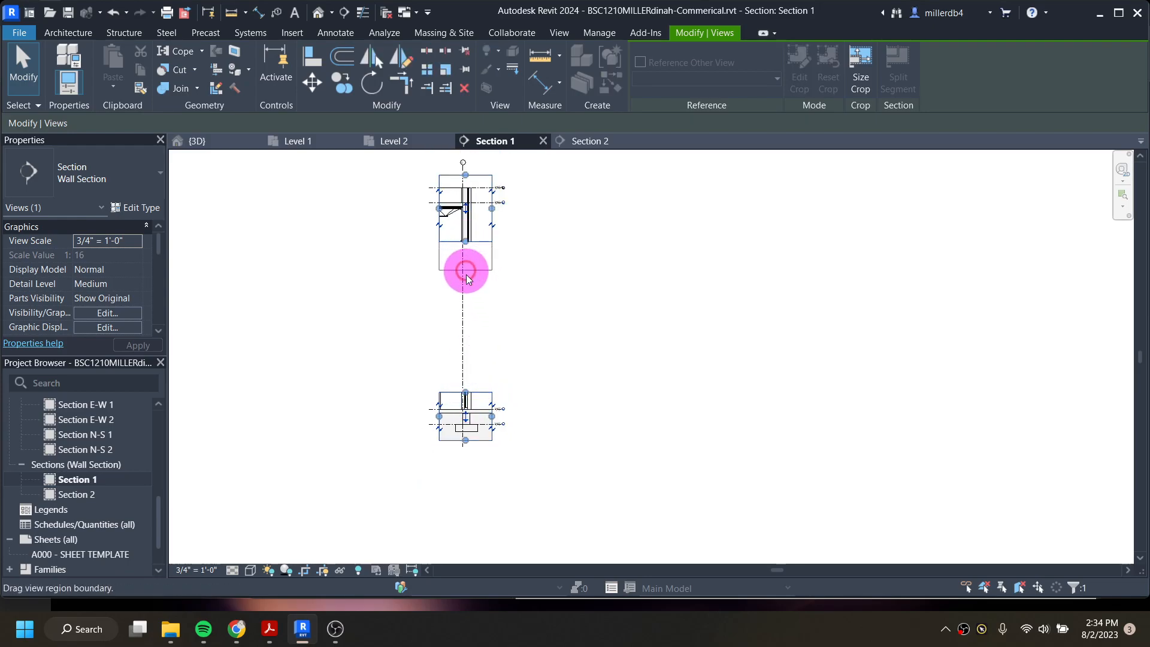
drag(467, 362, 468, 361)
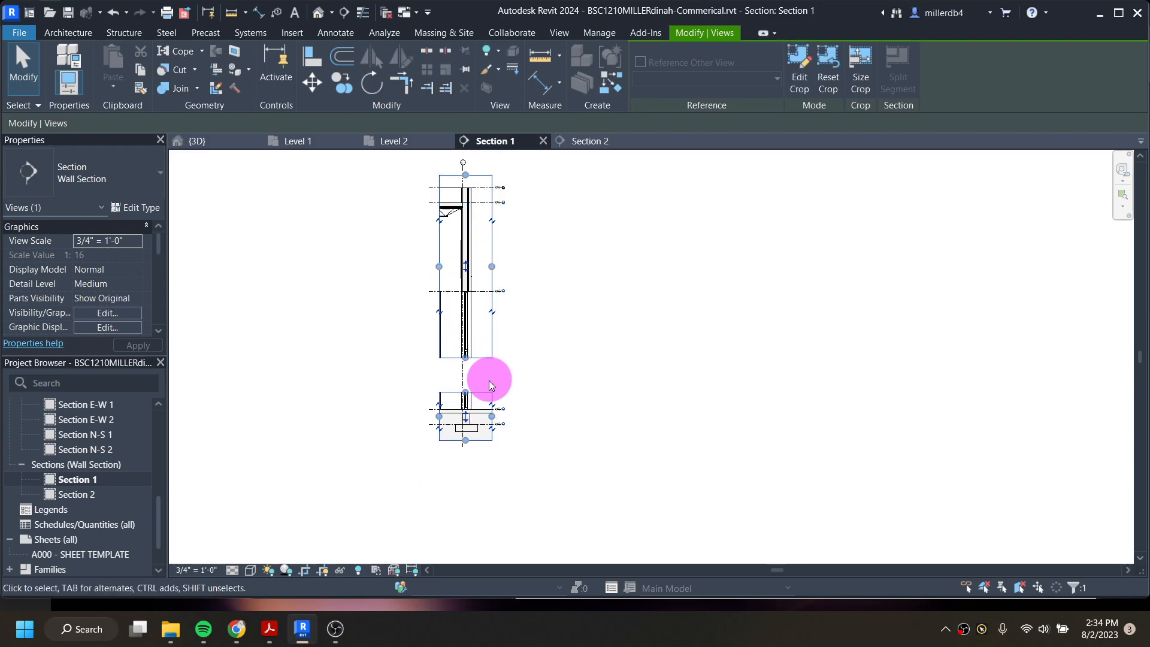
scroll(466, 356, up, 2)
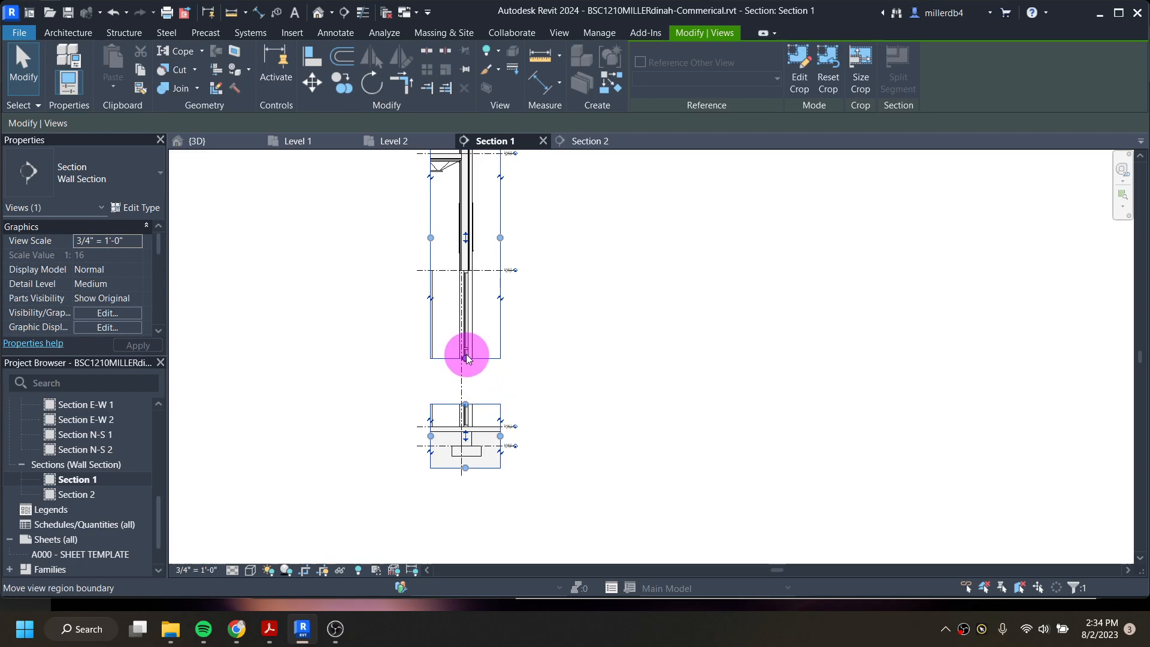
drag(466, 360, 469, 291)
scroll(467, 261, up, 2)
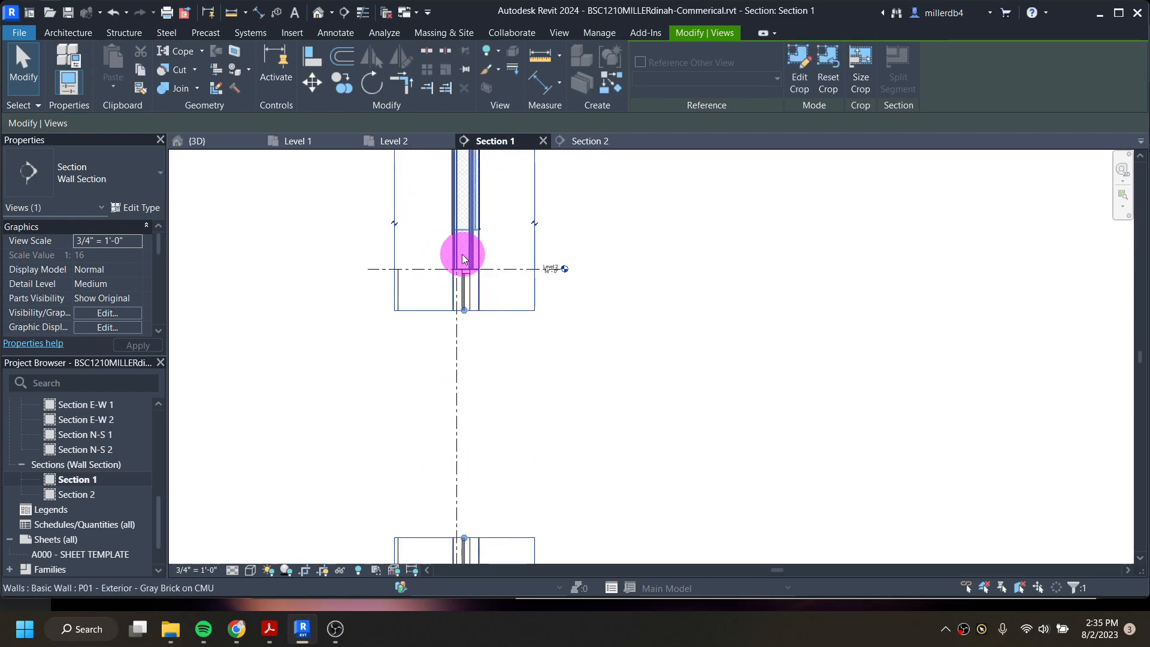
scroll(467, 264, down, 1)
middle_drag(501, 290, 501, 418)
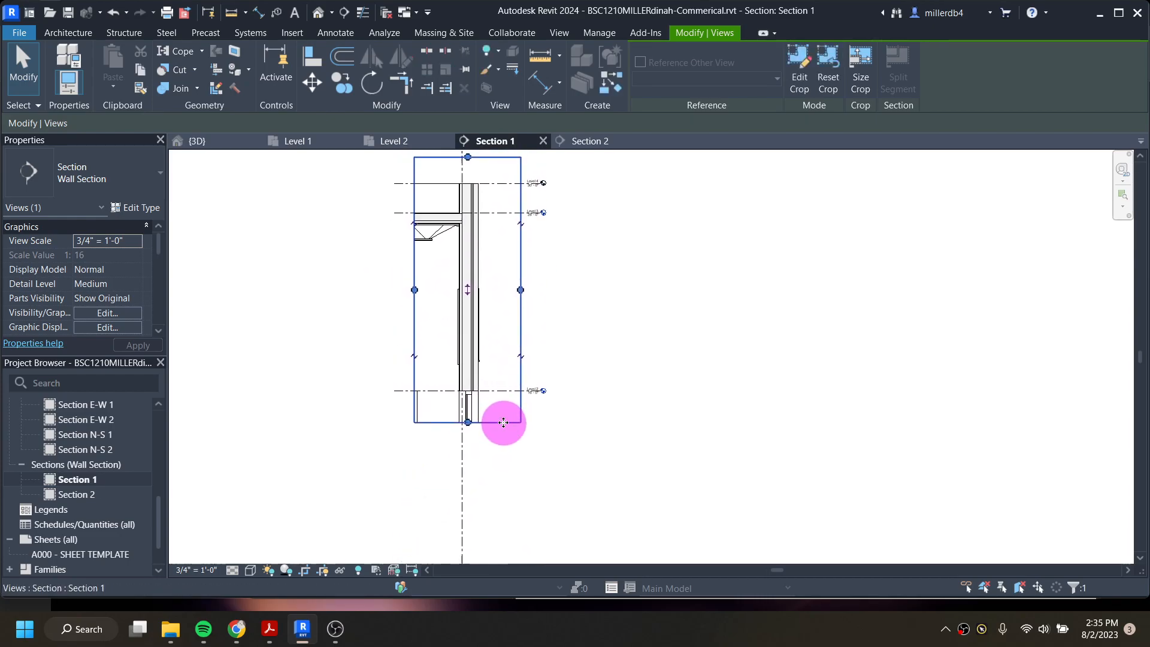
- Add a second horizontal view break between Level 3 and Level 2, and extend the top region below the roof joist
click(522, 227)
drag(467, 233, 468, 270)
scroll(443, 217, up, 3)
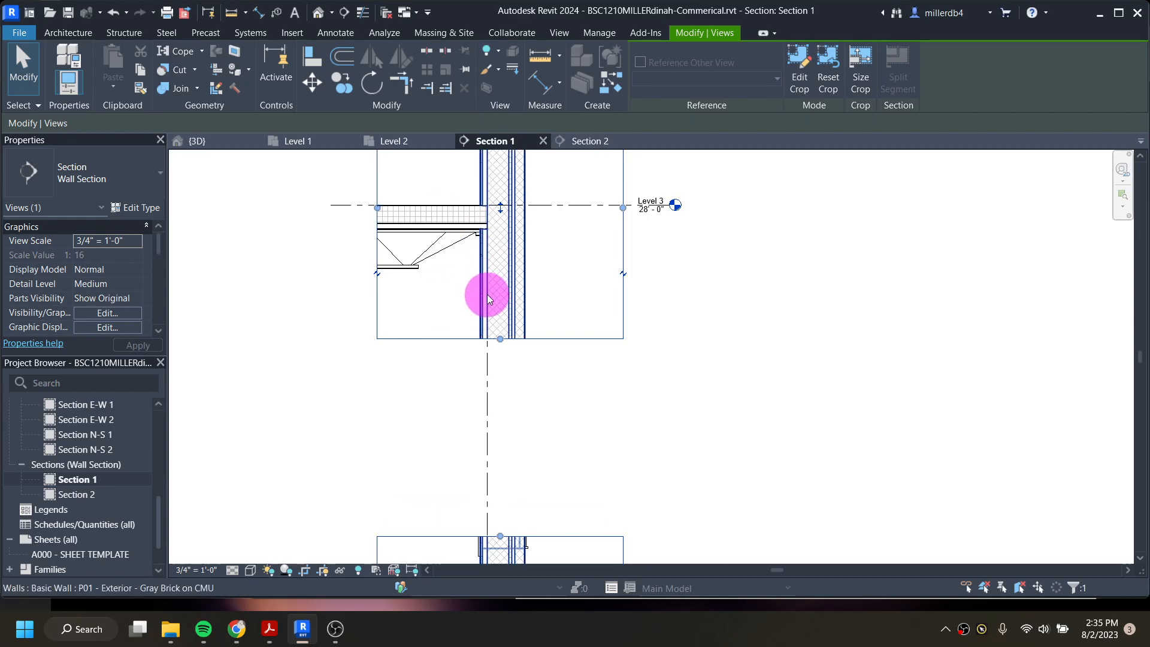
scroll(486, 298, down, 2)
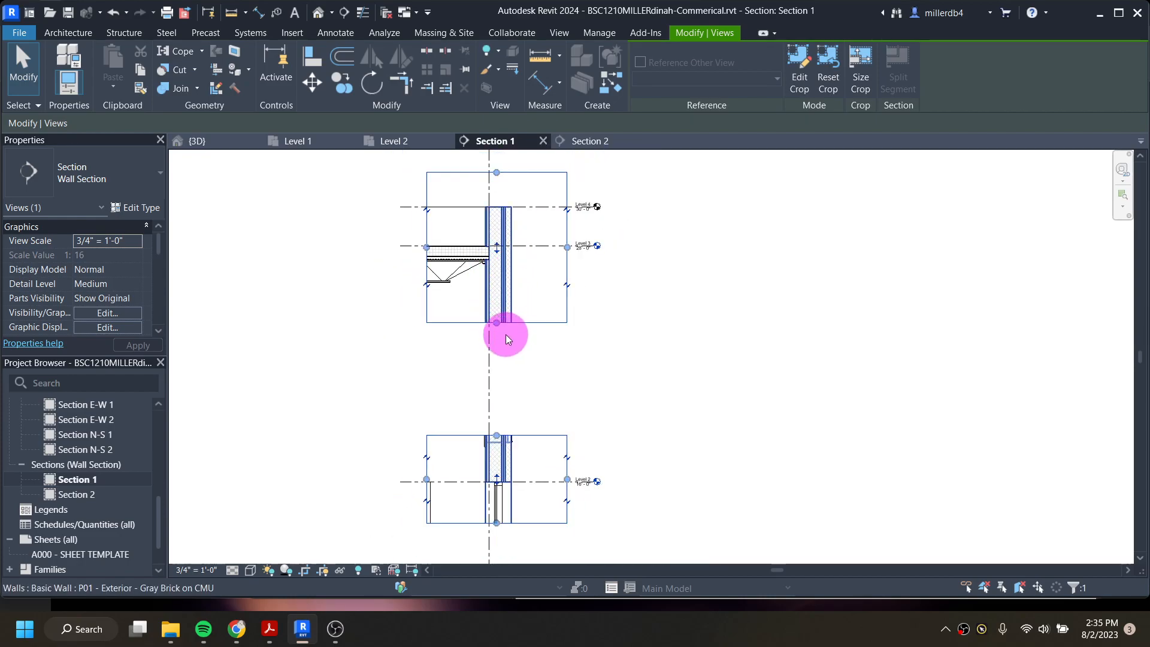
scroll(518, 402, down, 4)
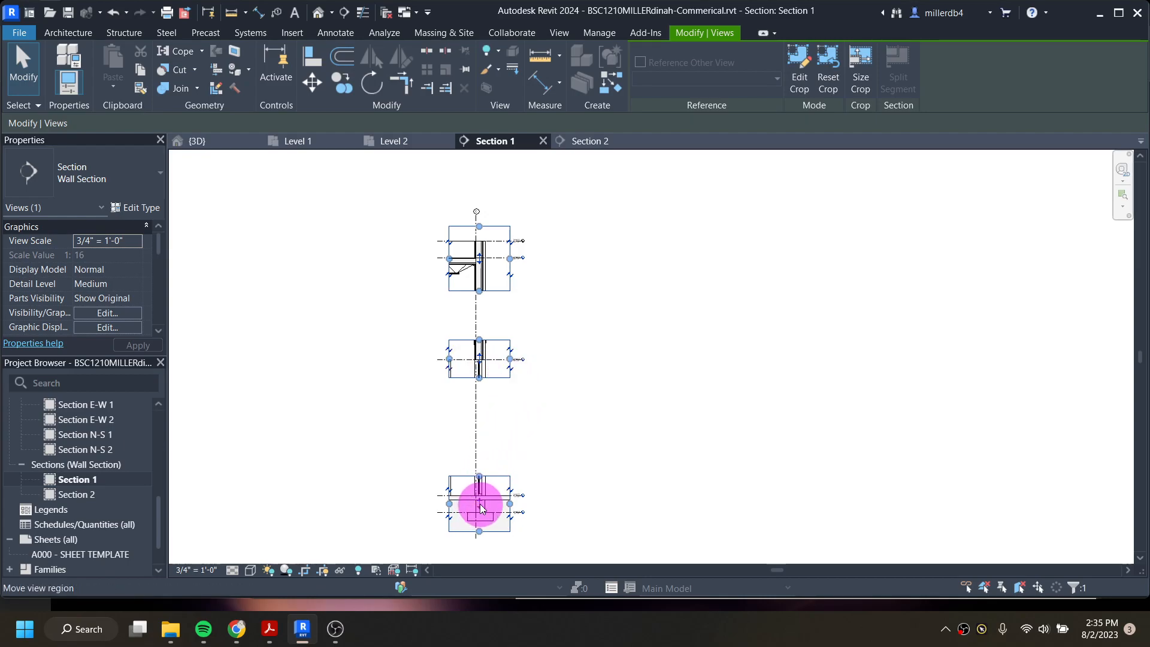
- Move the foundation region up and the roof region down so both sit close to the Level 2 region
drag(482, 507, 480, 490)
drag(477, 412, 478, 411)
scroll(479, 413, up, 2)
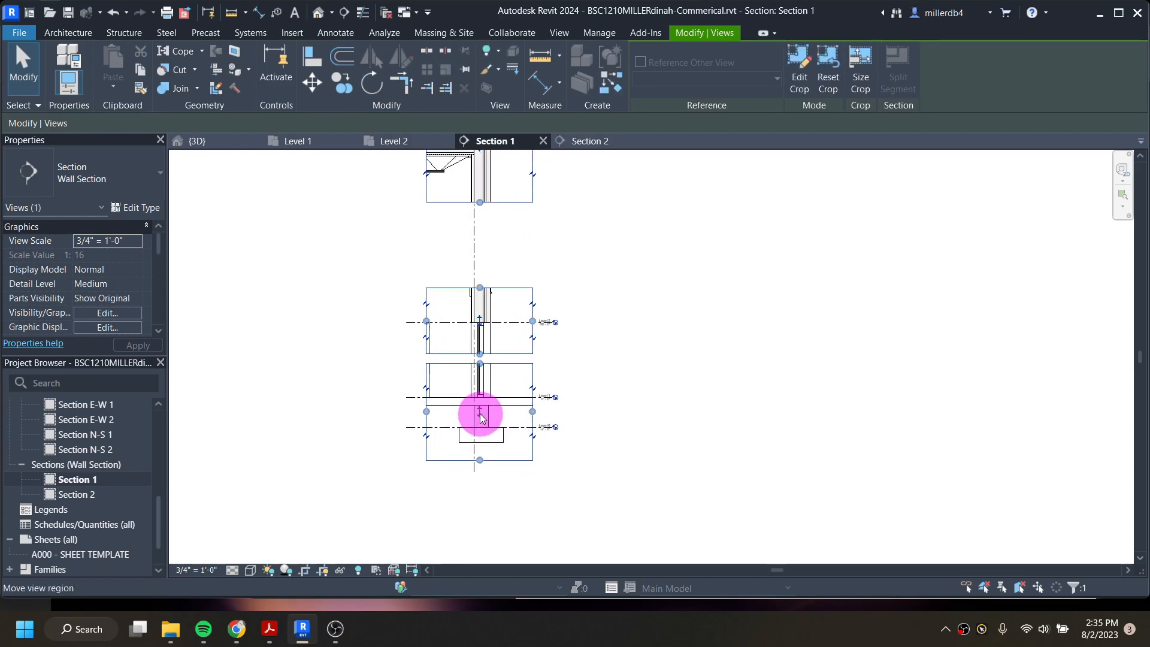
middle_drag(475, 226, 479, 282)
drag(482, 201, 482, 278)
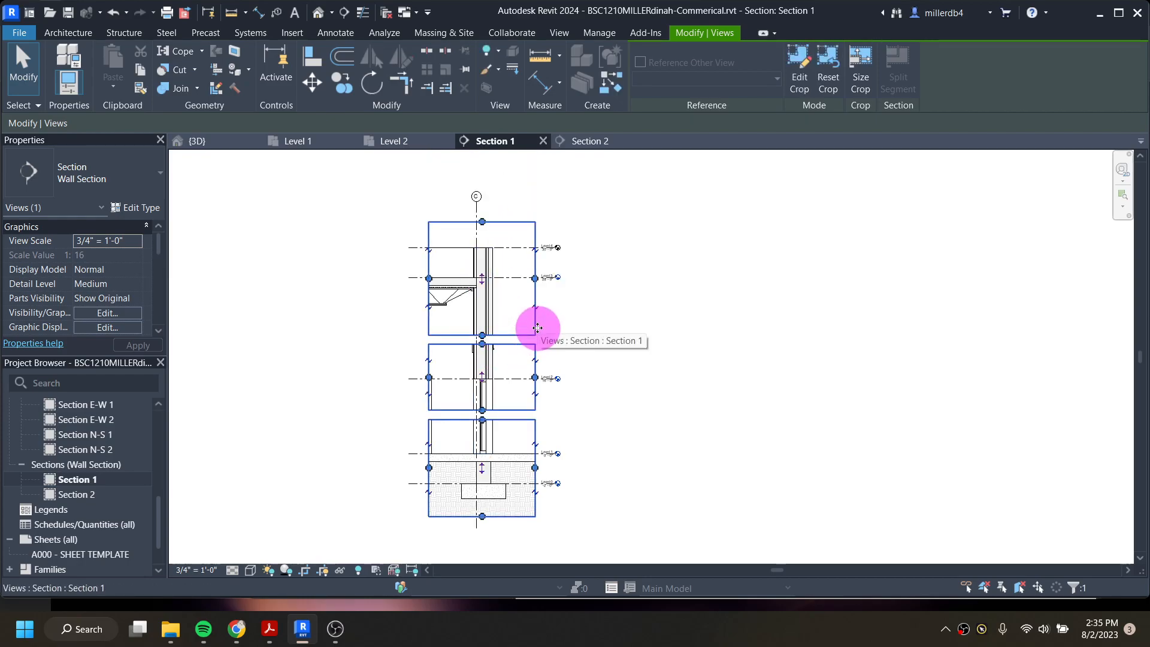
- Trim the Level 2 region's upper edge to below the window, and move the roof region down to close the gap
scroll(458, 354, up, 3)
drag(499, 335, 501, 346)
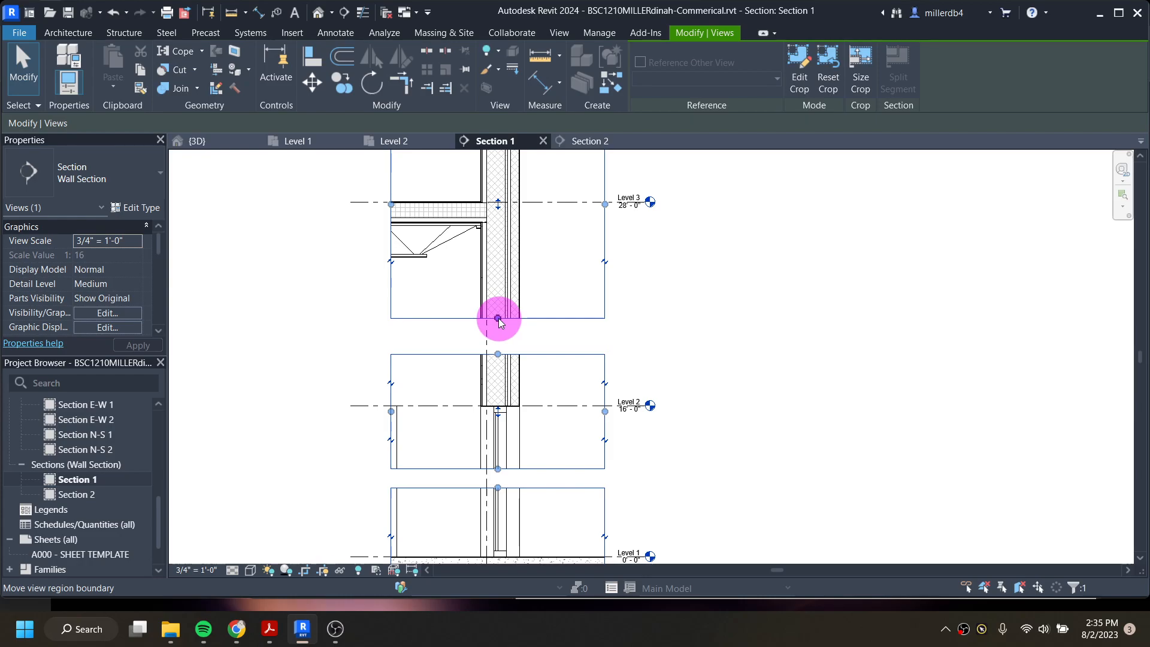
scroll(500, 318, down, 2)
drag(499, 249, 501, 254)
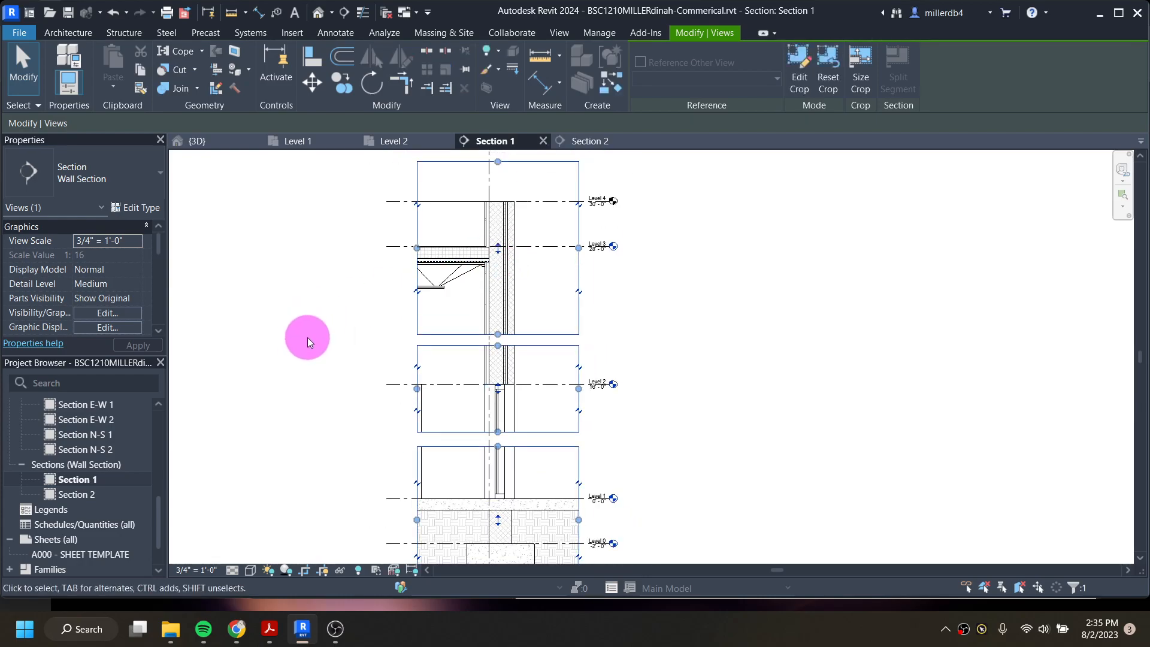
- Unjoin the foundation wall below Level 1 from the geometry it is joined to
click(310, 333)
scroll(310, 333, down, 2)
mouse_move(343, 382)
middle_down()
mouse_move(372, 389)
mouse_move(367, 341)
middle_up()
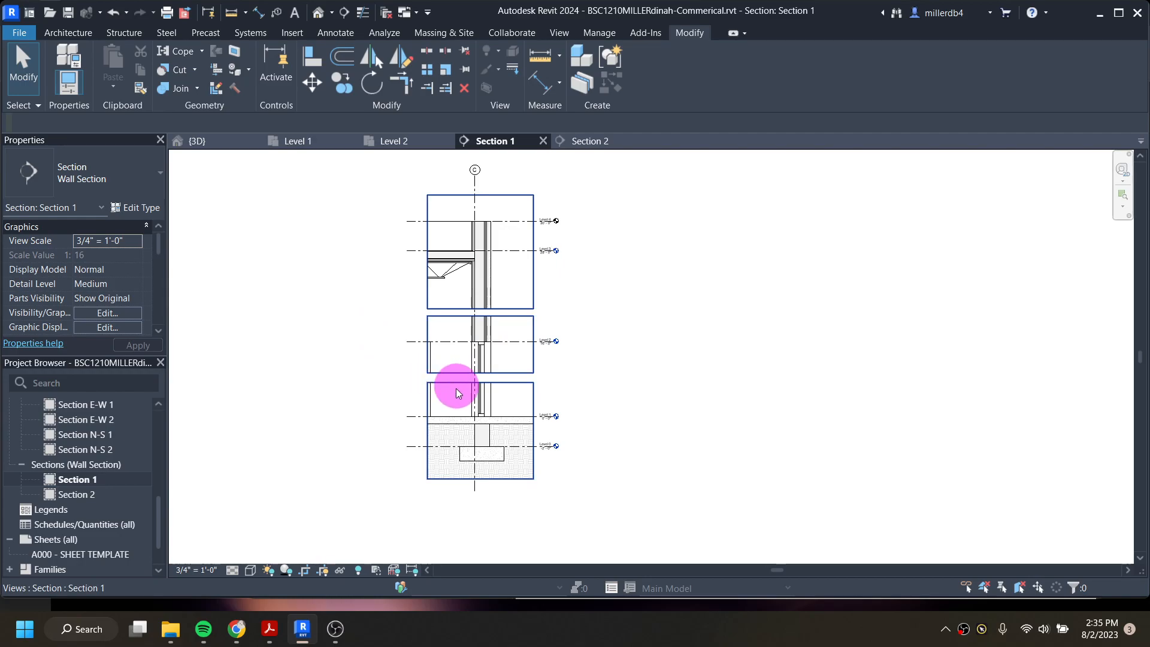
scroll(469, 454, up, 4)
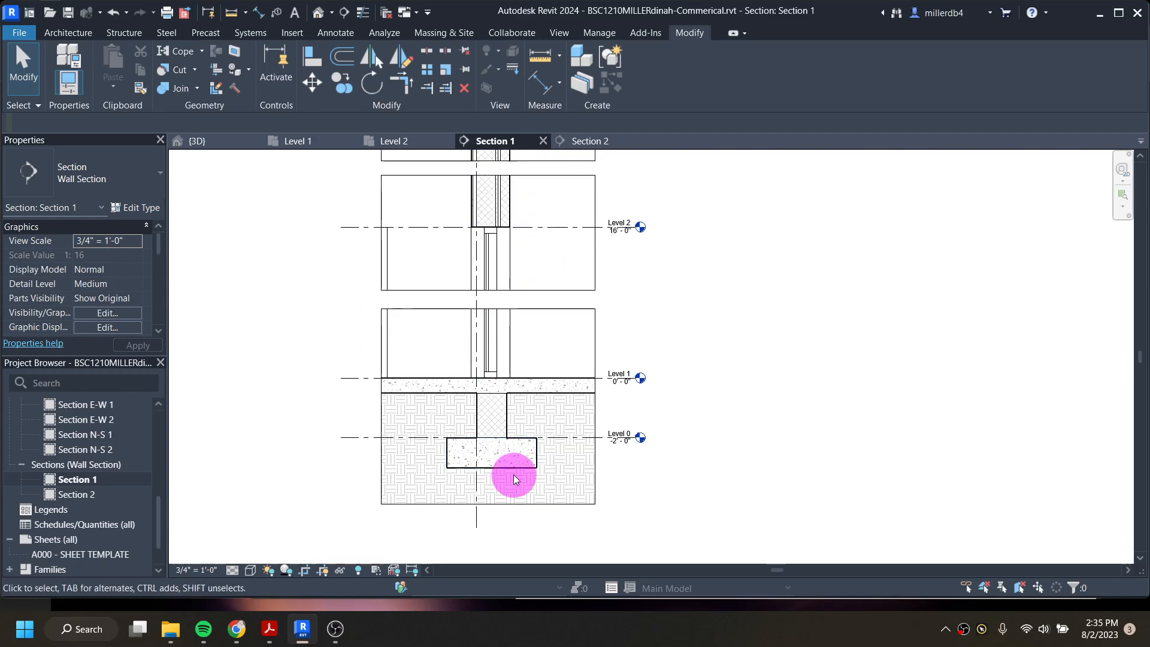
scroll(492, 457, up, 1)
scroll(492, 457, up, 2)
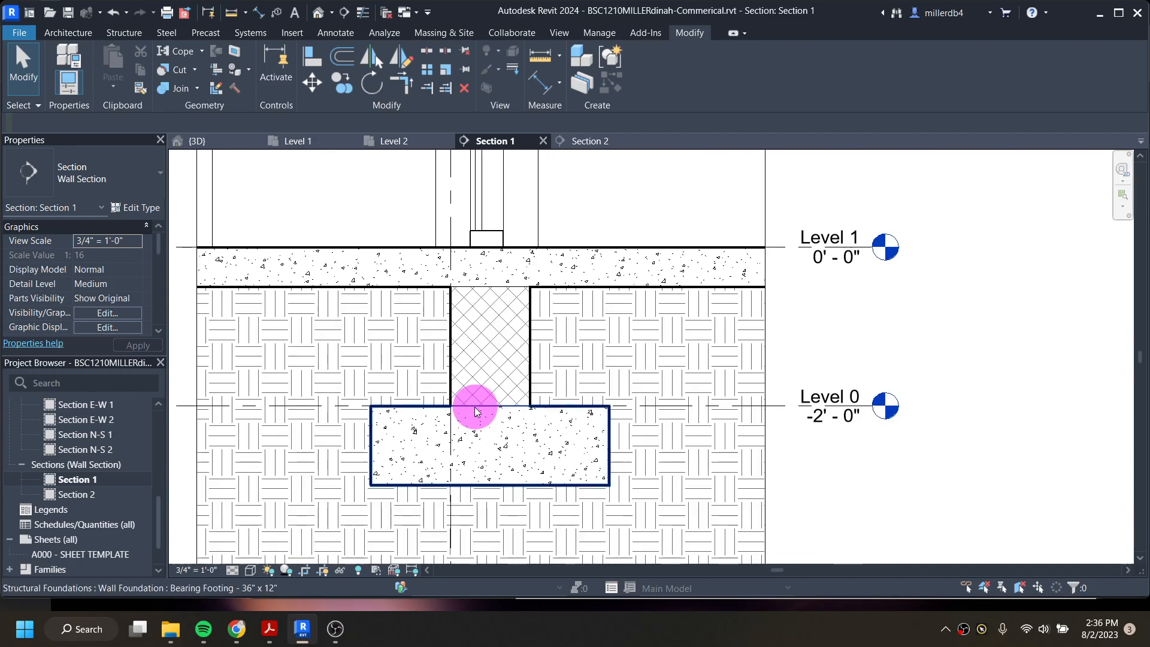
scroll(483, 421, down, 1)
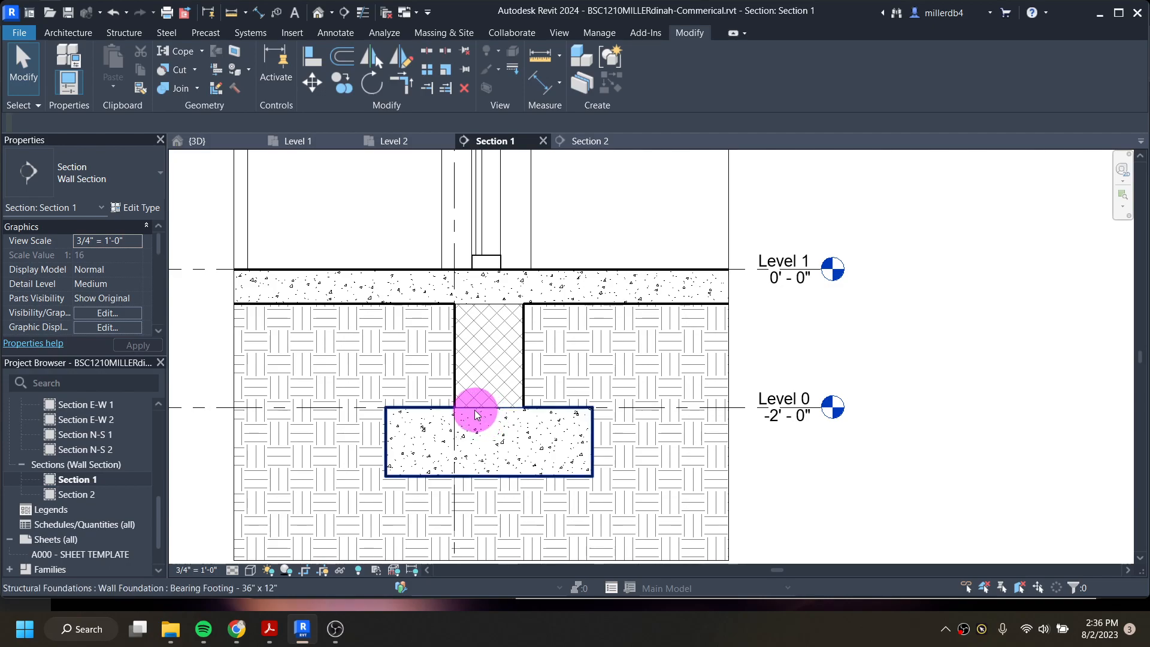
click(197, 88)
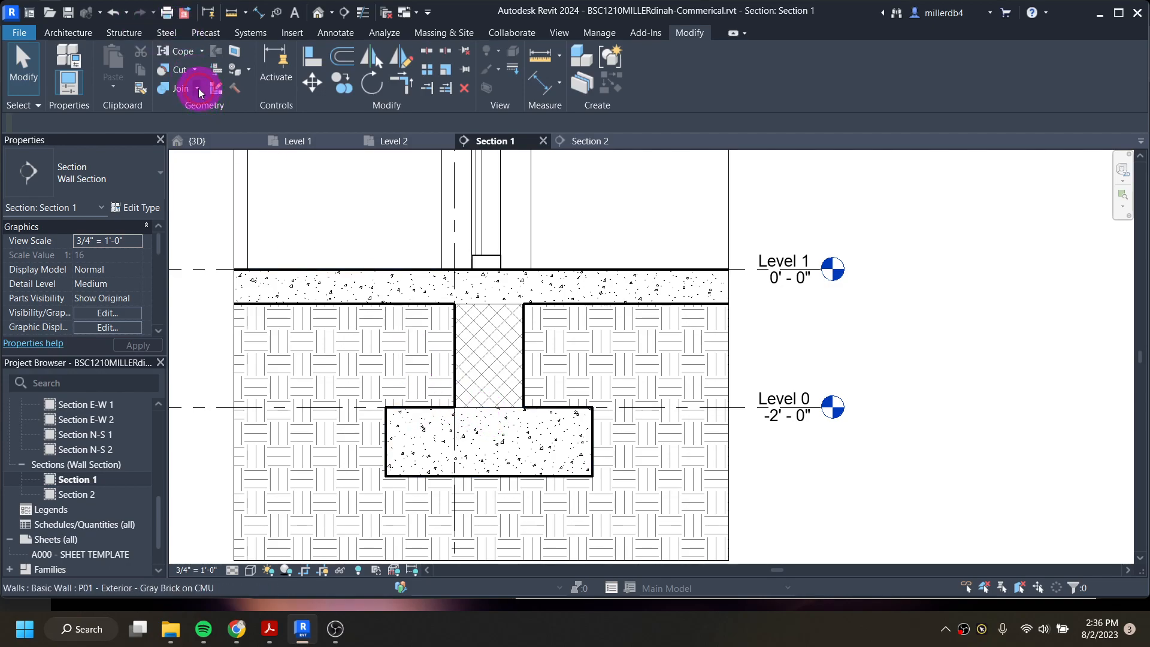
click(209, 140)
click(439, 410)
click(455, 391)
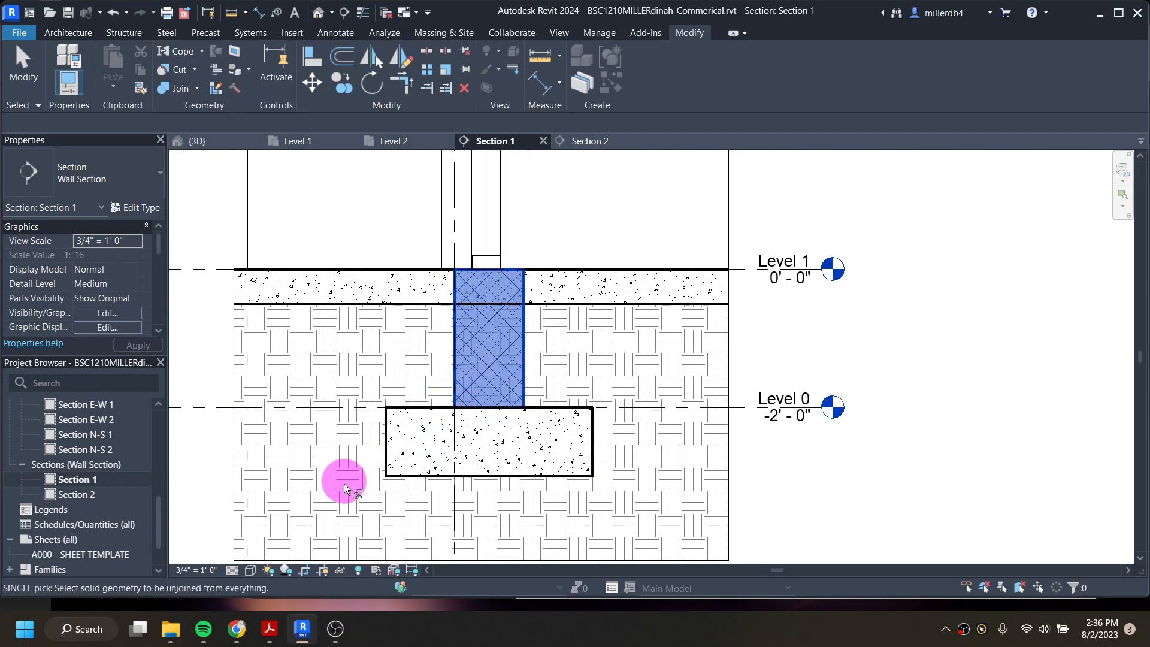
key(Escape)
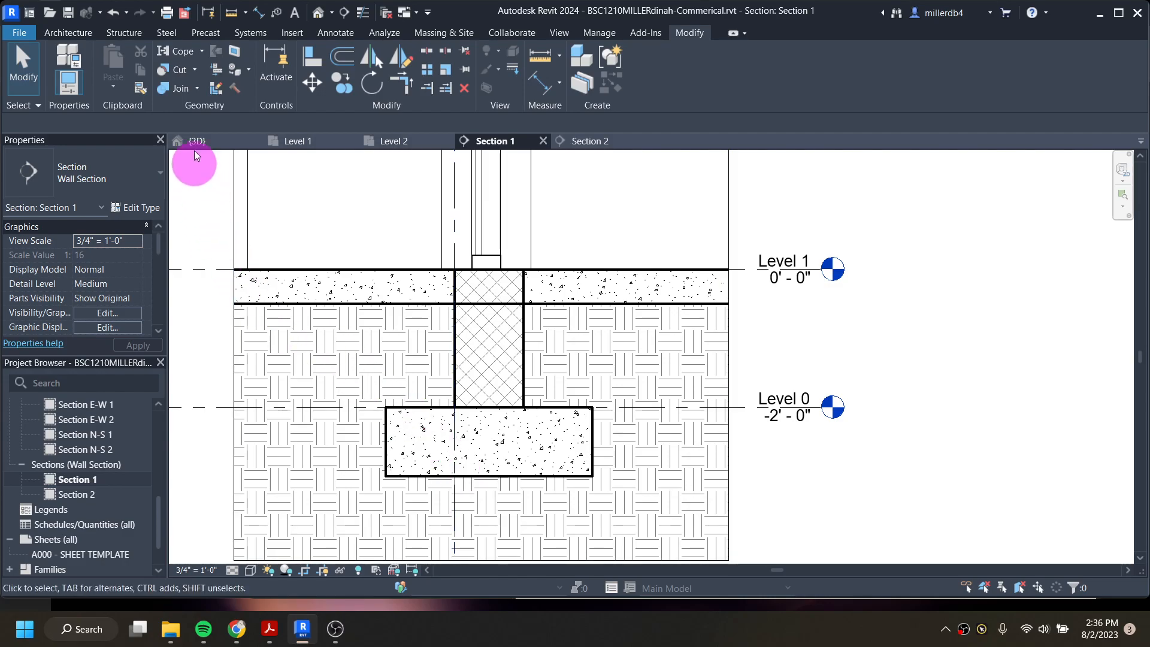
- Join the foundation wall to the footing below it and to the Level 1 concrete slab
click(175, 90)
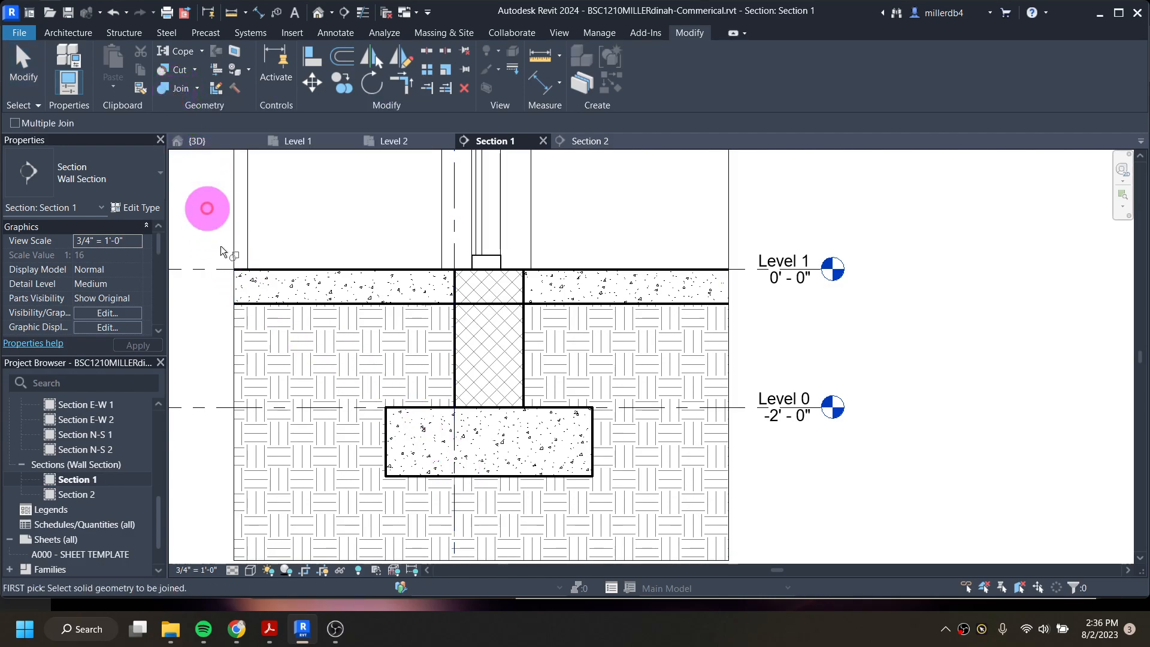
click(390, 463)
click(451, 393)
click(450, 336)
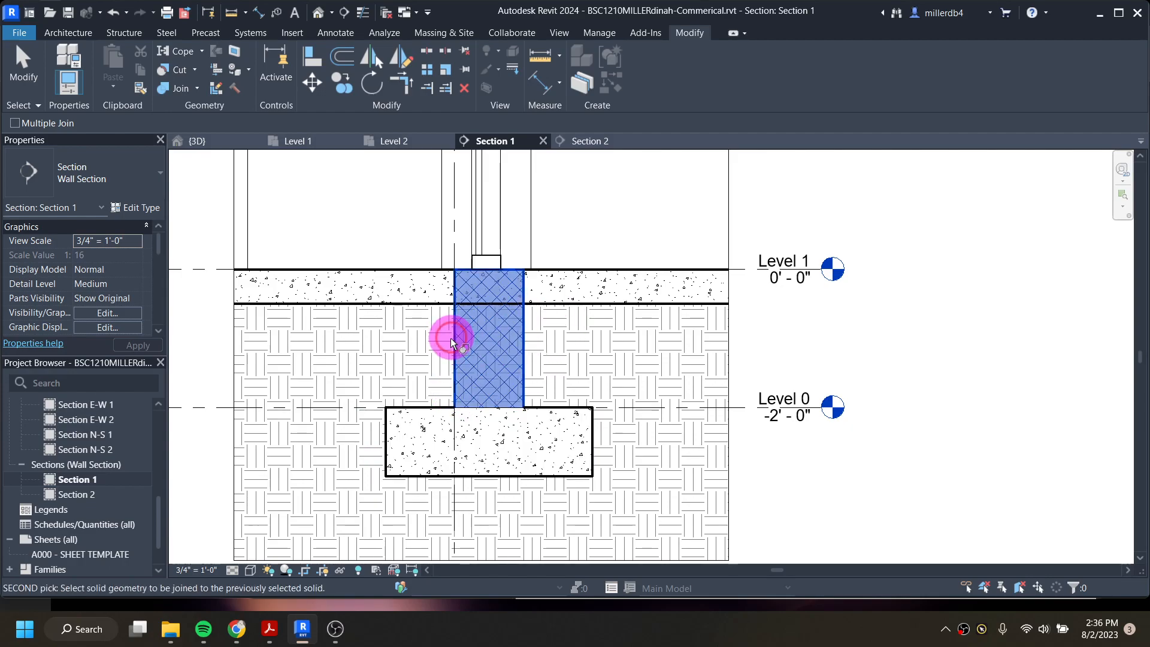
click(442, 293)
scroll(489, 365, down, 2)
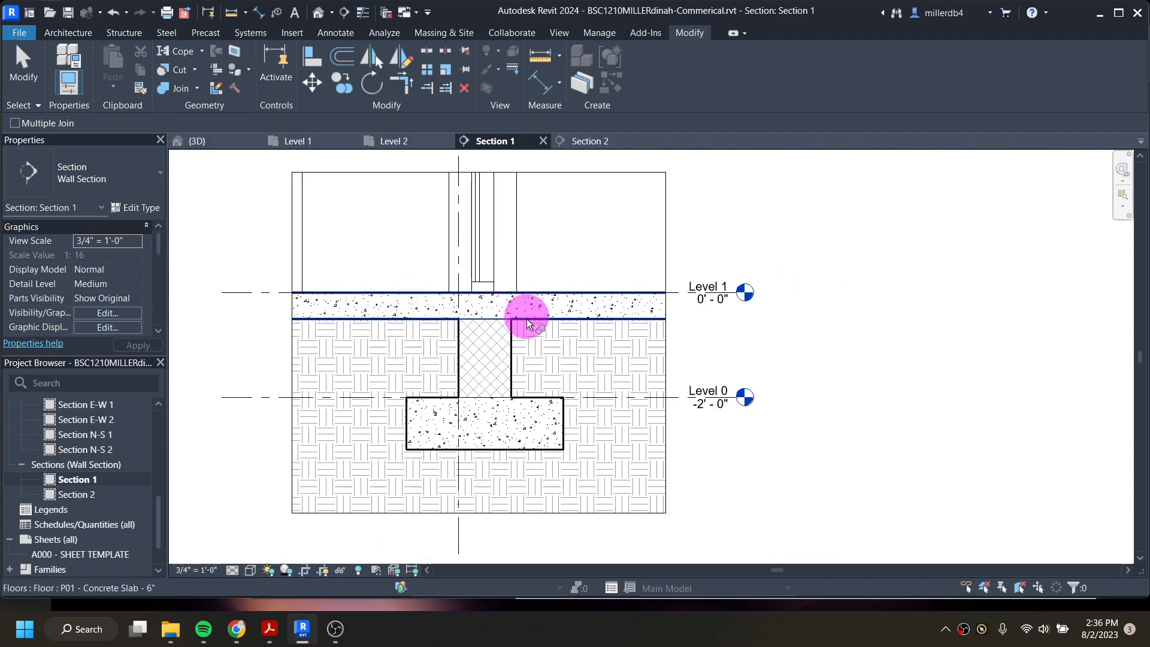
scroll(525, 318, down, 3)
middle_drag(517, 295, 495, 454)
middle_drag(695, 322, 729, 359)
scroll(728, 357, down, 1)
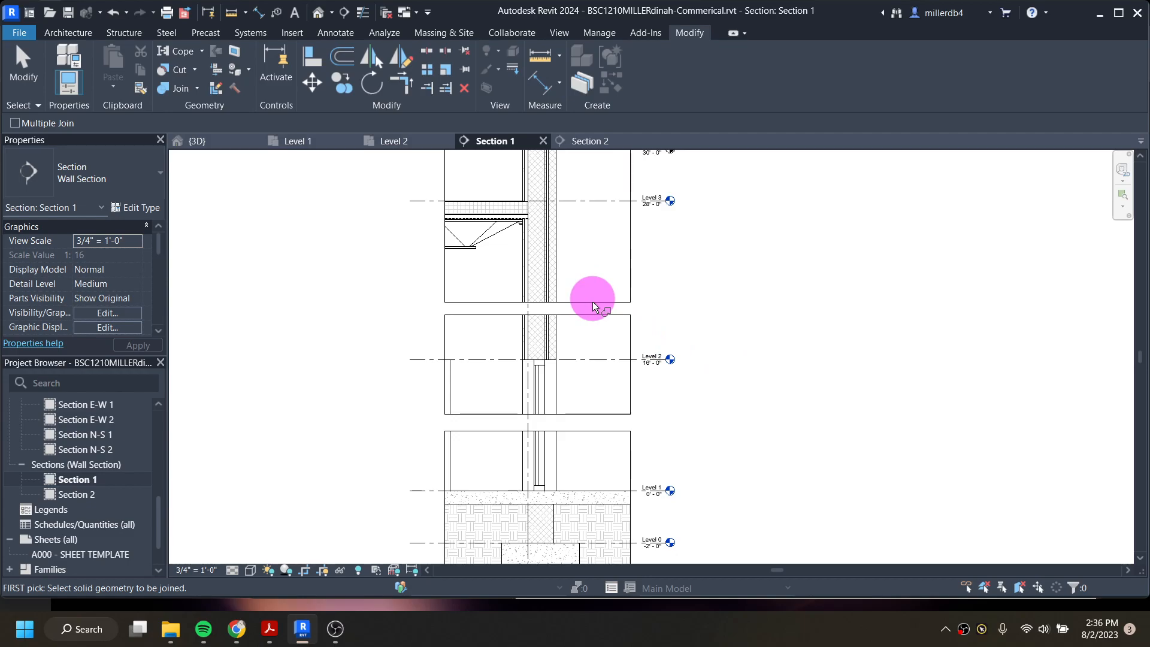
scroll(415, 329, down, 2)
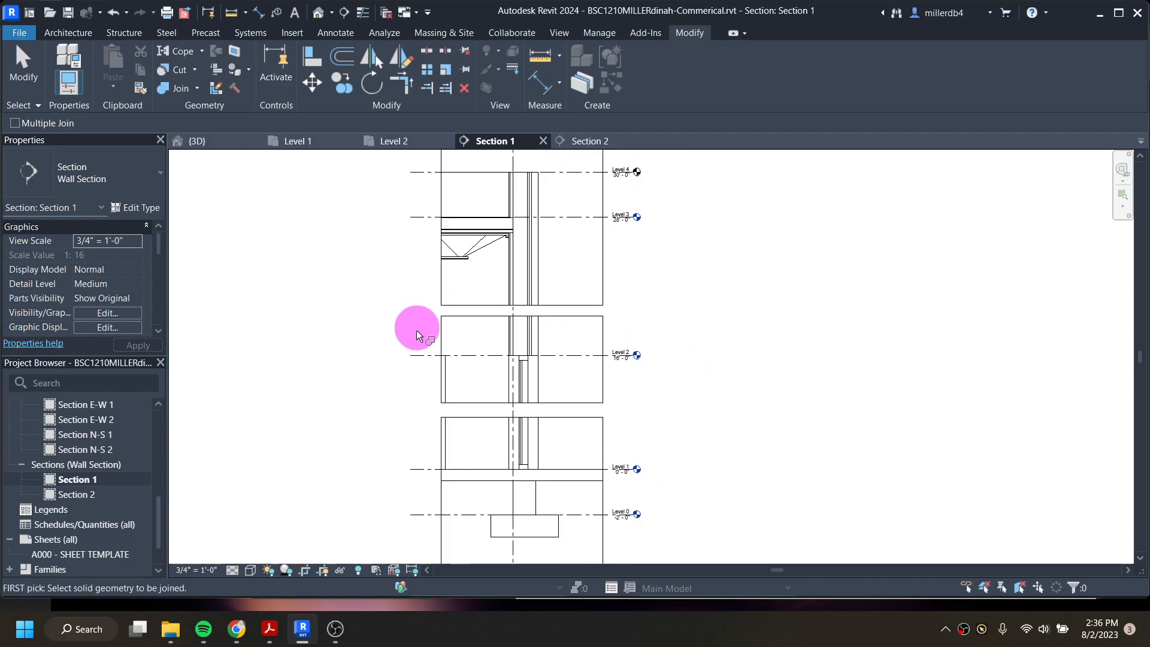
middle_drag(449, 278, 441, 328)
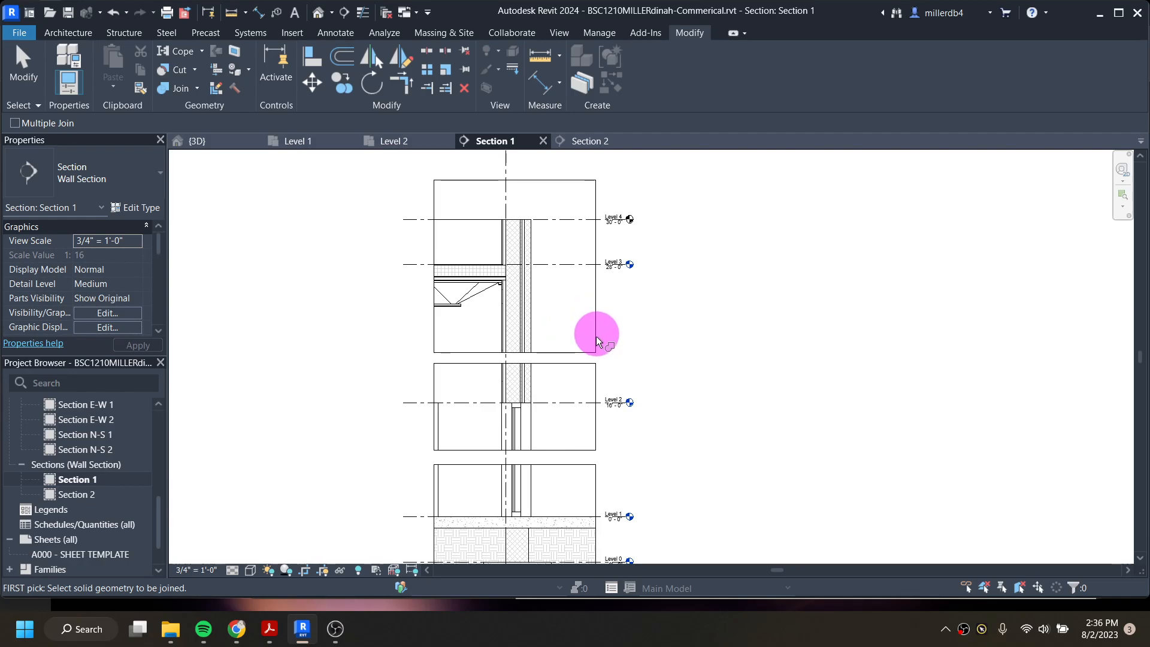
key(Escape)
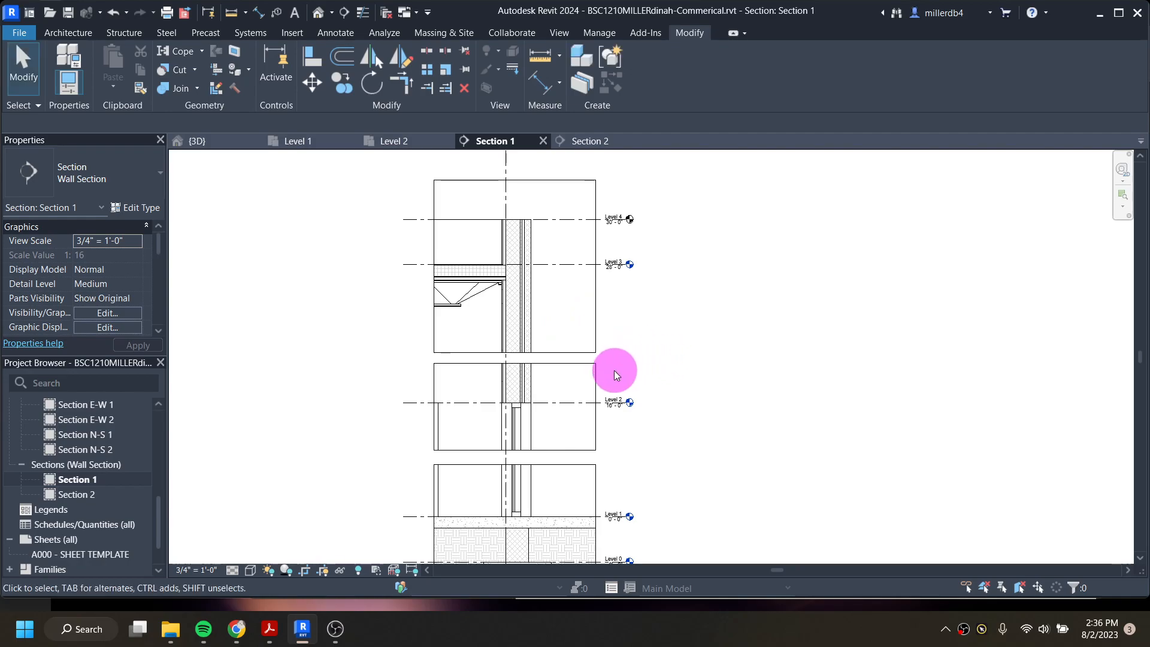
- Hide the crop region of the wall section briefly to check its edges, and show it again
middle_drag(621, 398, 648, 327)
scroll(648, 328, down, 1)
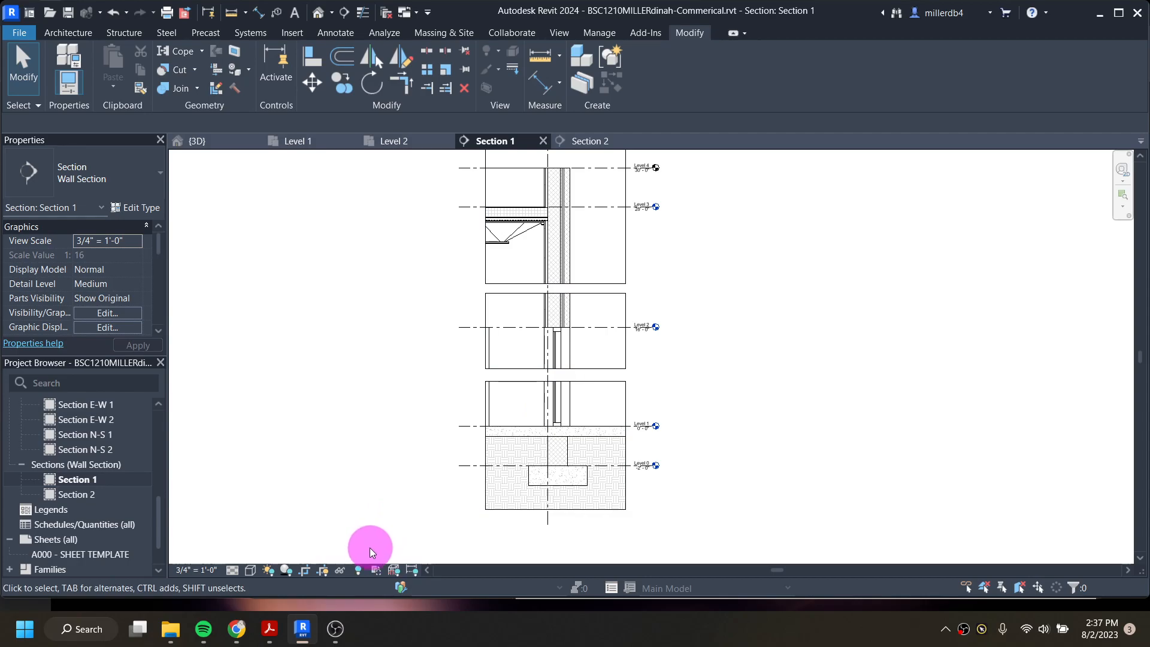
click(324, 570)
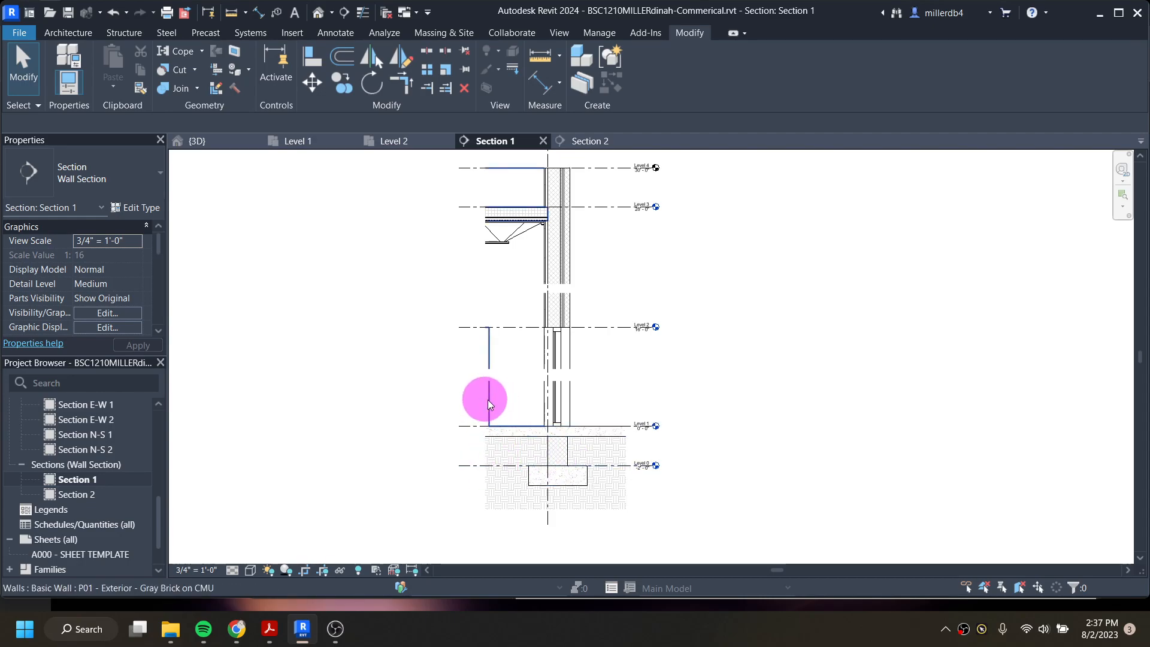
click(324, 570)
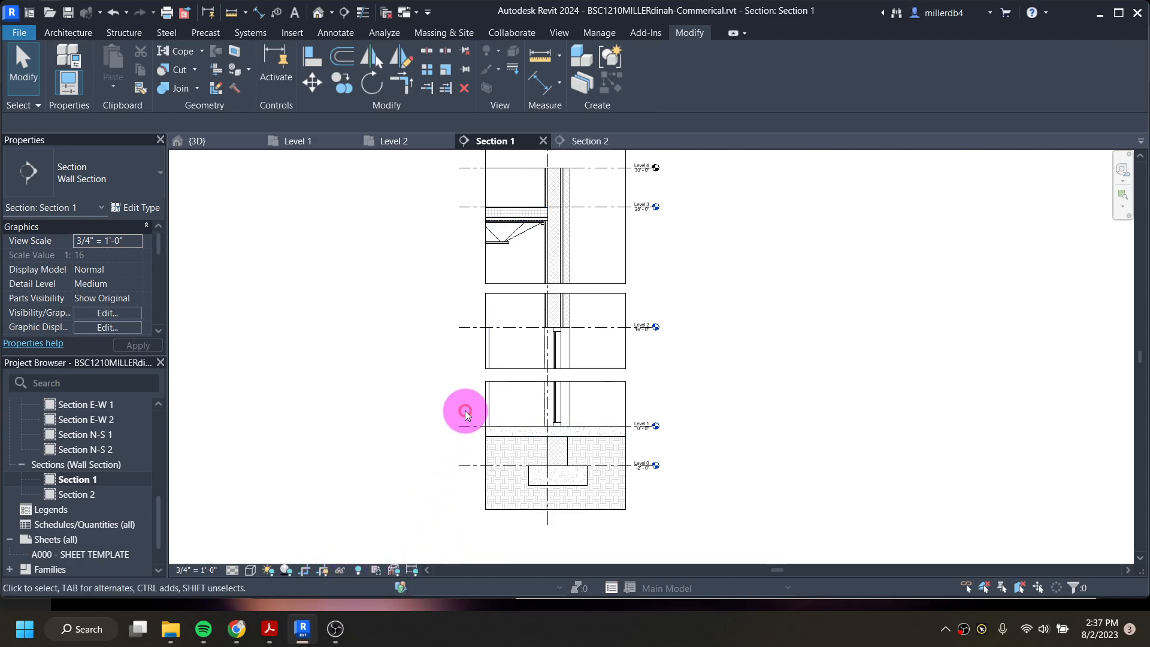
- Move the interior side edge of the crop region inward past the stray vertical wall line
scroll(488, 353, up, 3)
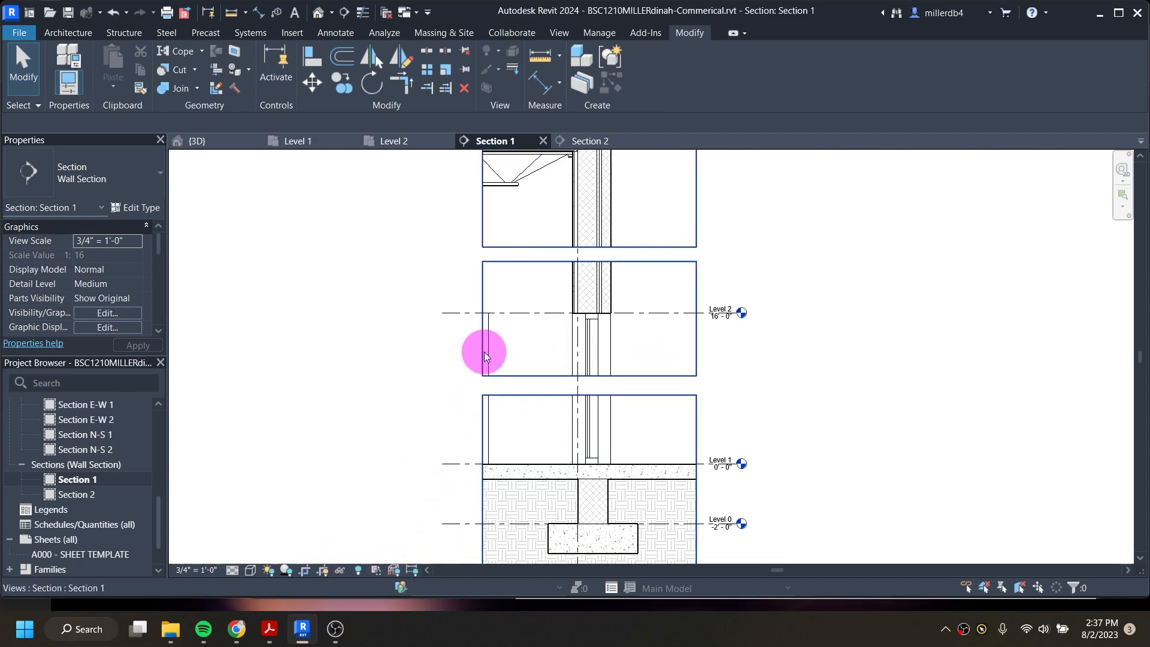
click(500, 376)
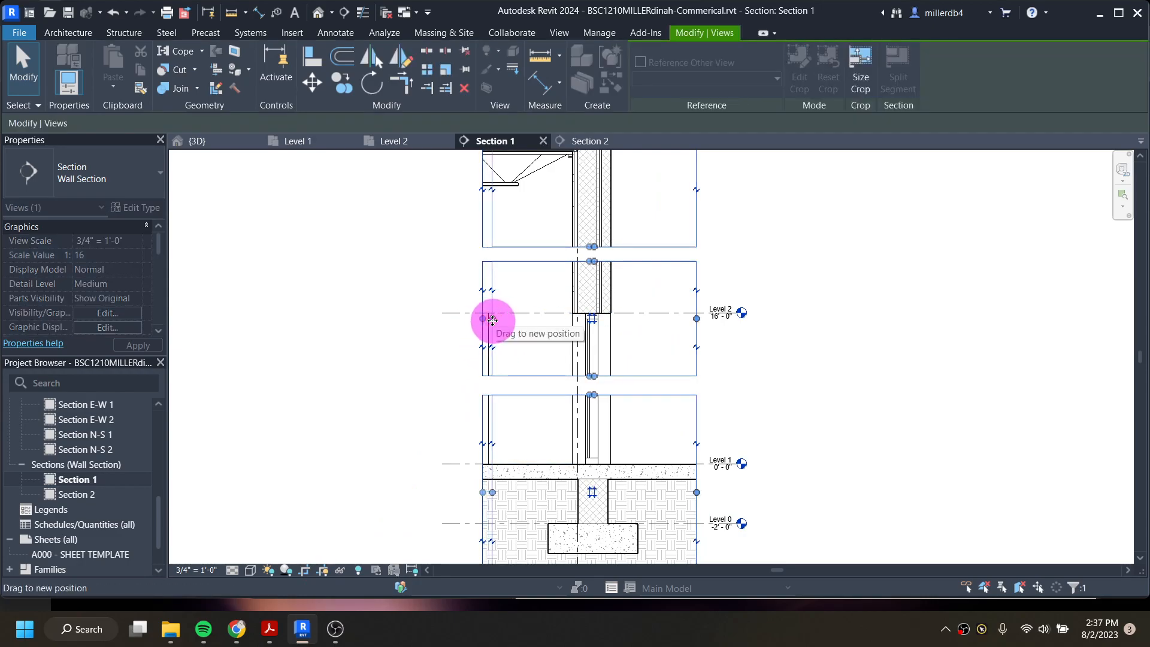
drag(493, 320, 492, 321)
scroll(491, 326, down, 1)
scroll(380, 418, down, 1)
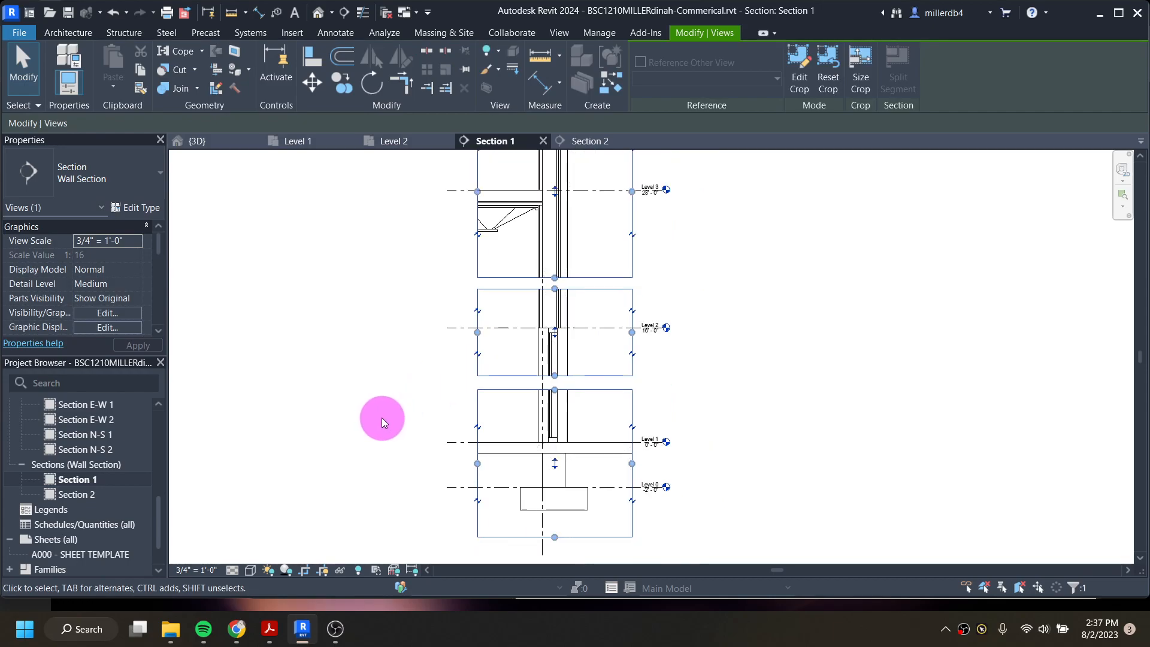
scroll(389, 417, down, 1)
click(394, 414)
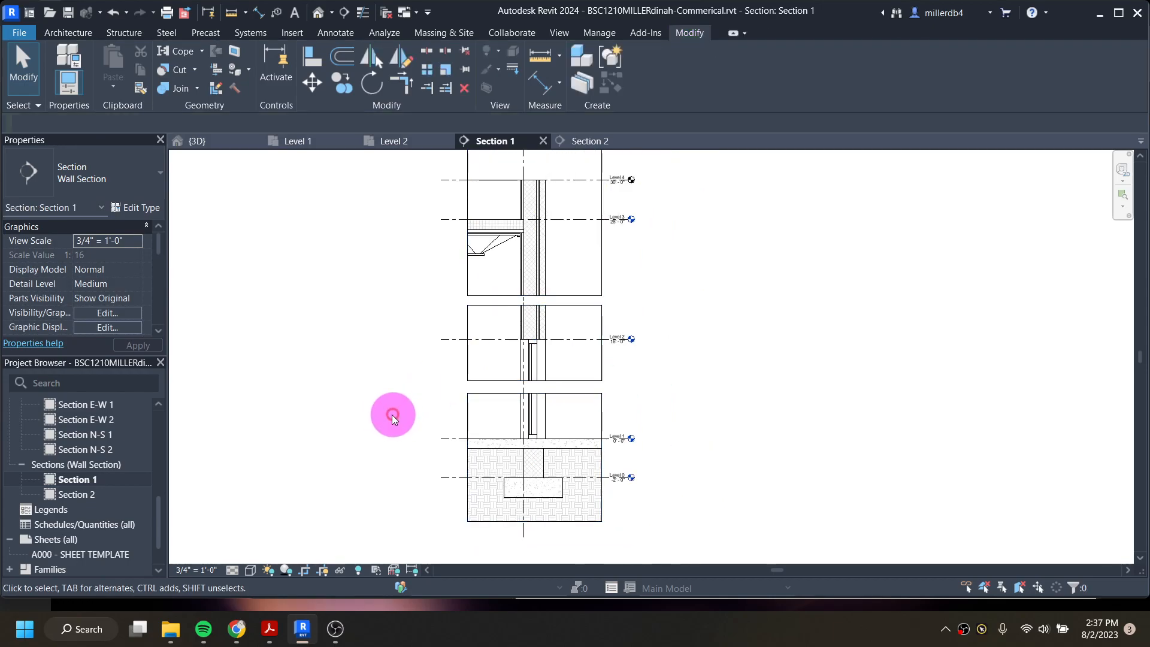
- Hide the crop region of the Section 1 view
click(329, 569)
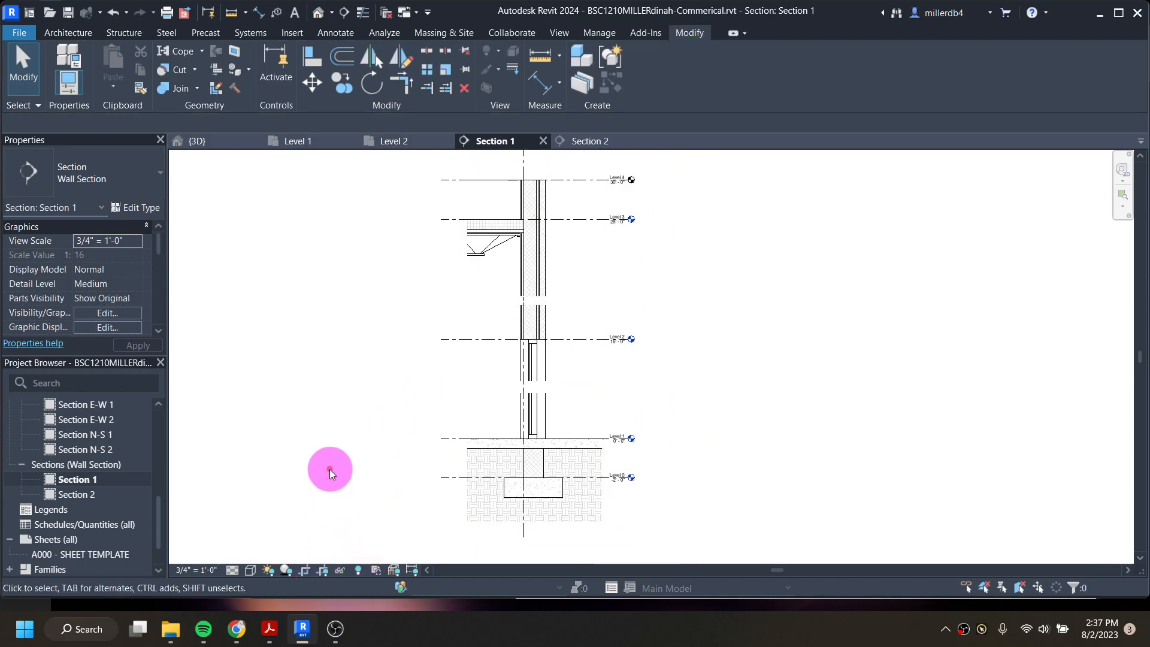
scroll(427, 397, down, 1)
middle_drag(426, 395, 451, 414)
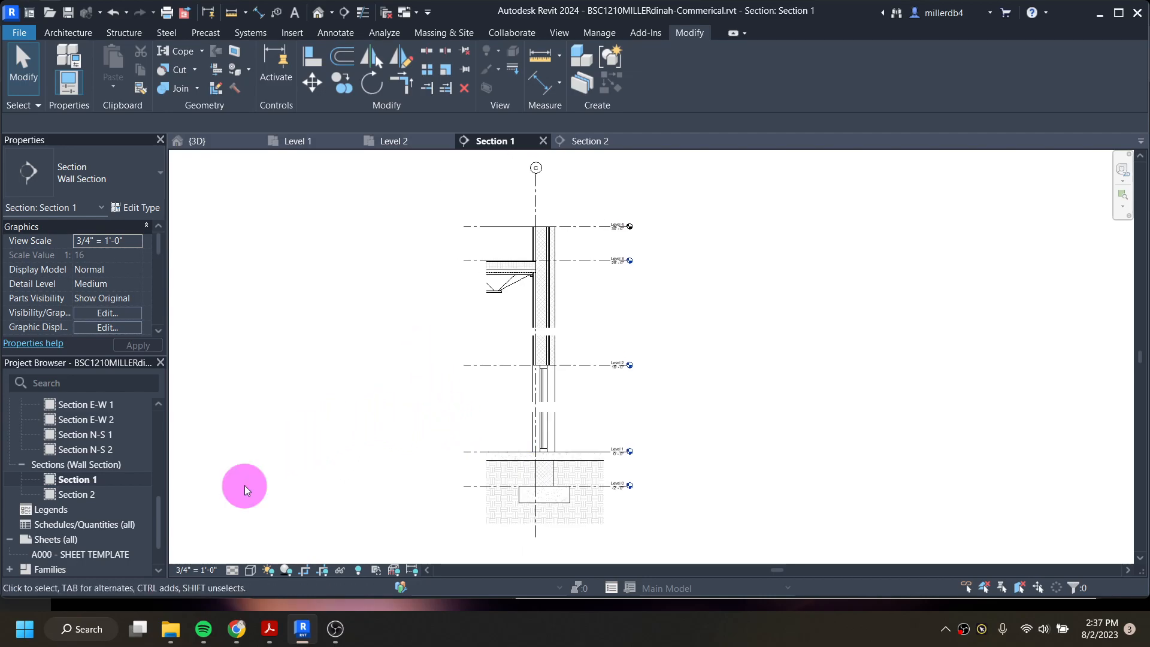
- Rename the Section 1 view as Wall Section N-S 1, saving the project when the reminder appears
right_click(78, 479)
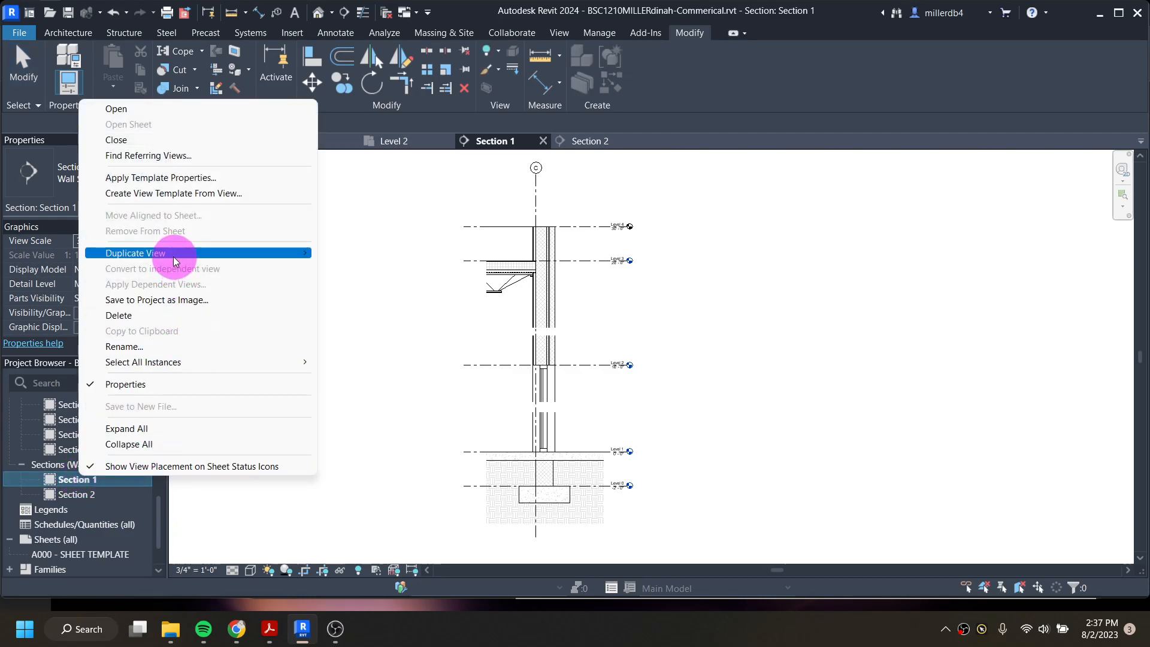
click(200, 350)
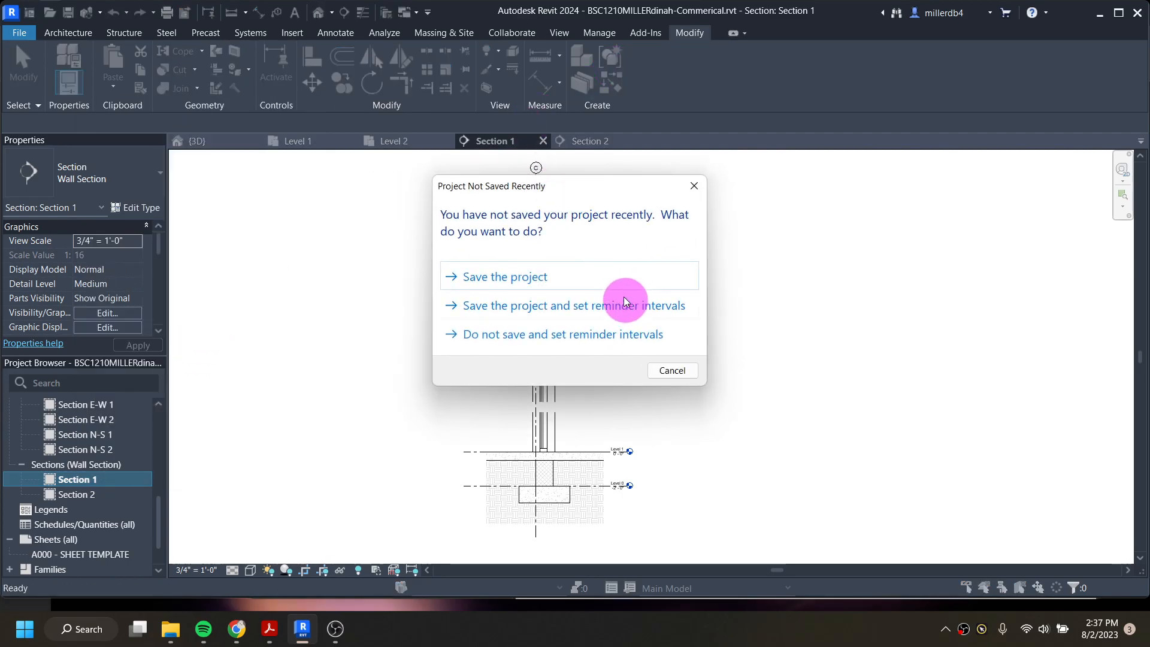
click(574, 289)
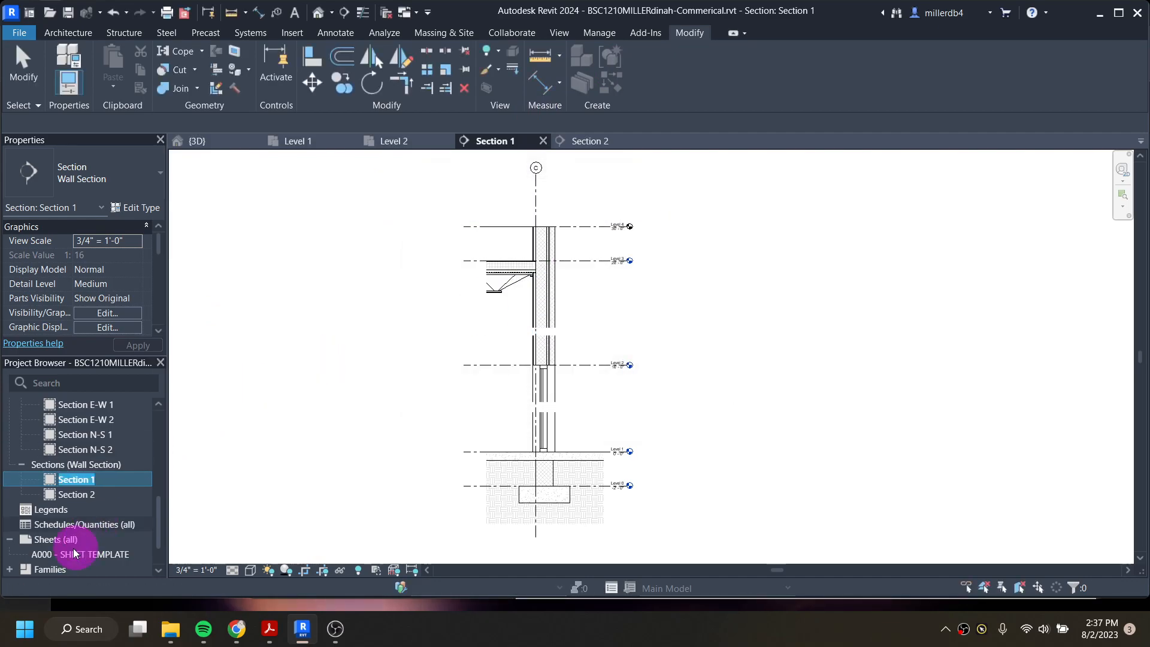
drag(112, 480, 61, 475)
text(Wall)
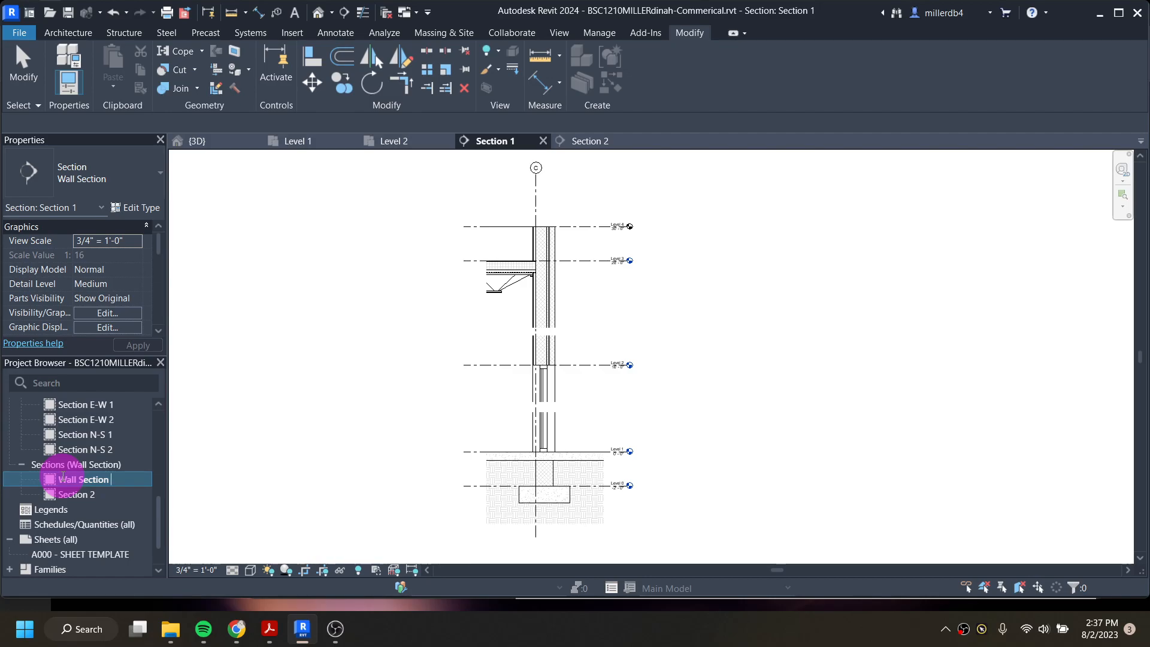
text( Section N-S 1)
key(Return)
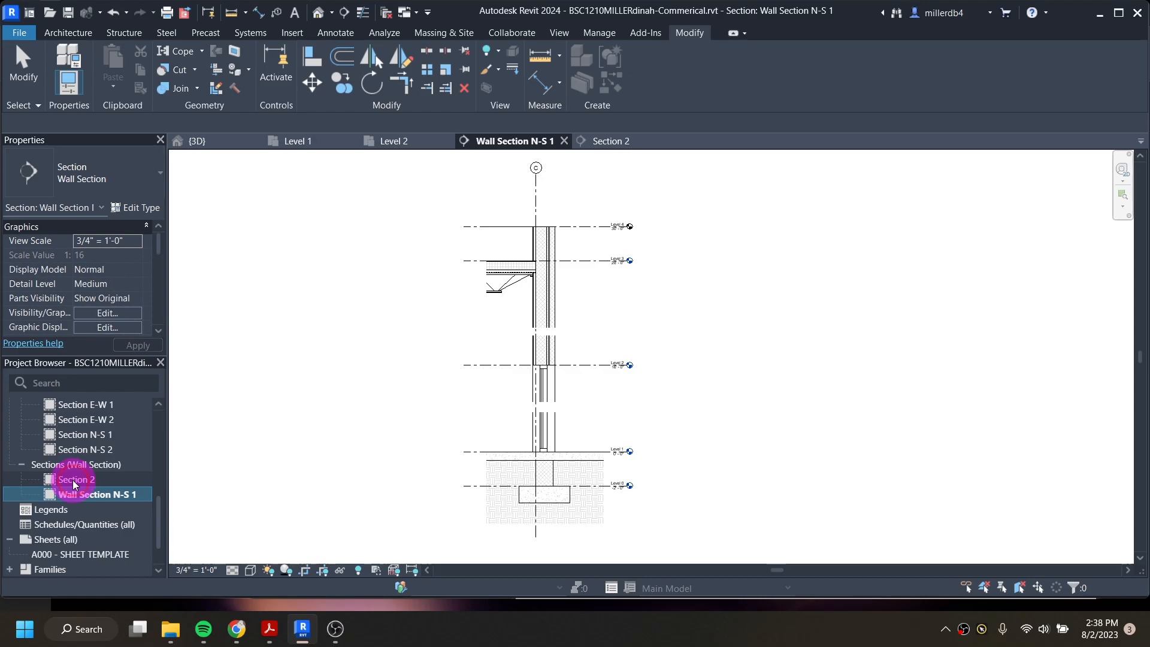
- Open the Section 2 wall section and set its view scale to 3/4" = 1'-0" and its detail level to Fine
double_click(73, 479)
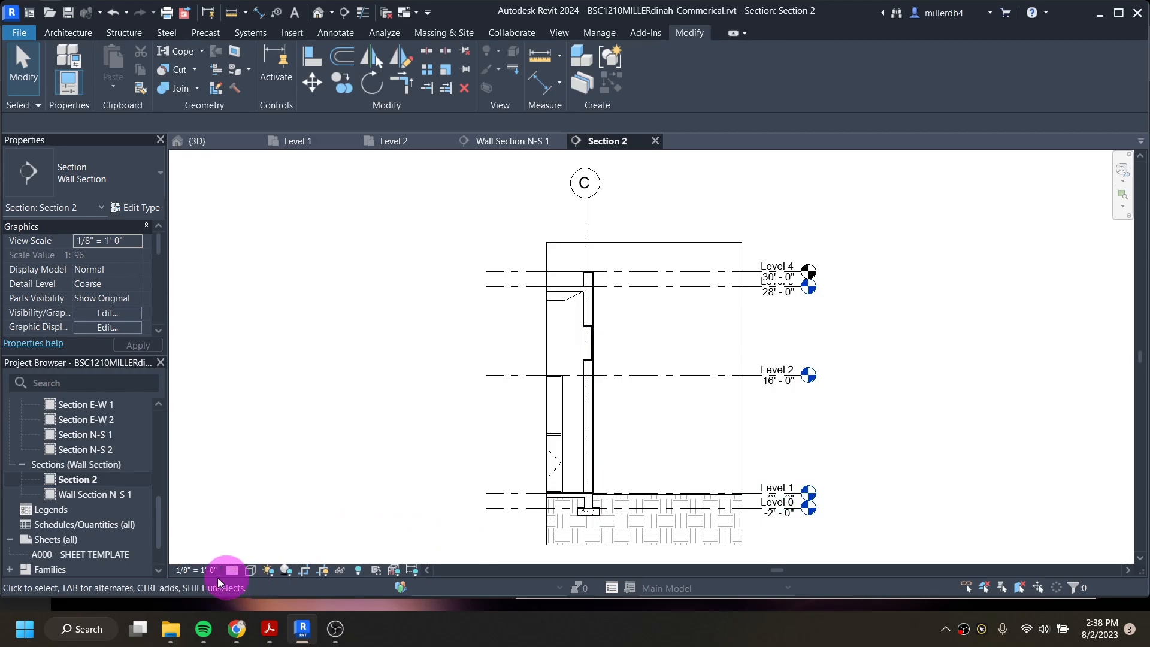
click(204, 571)
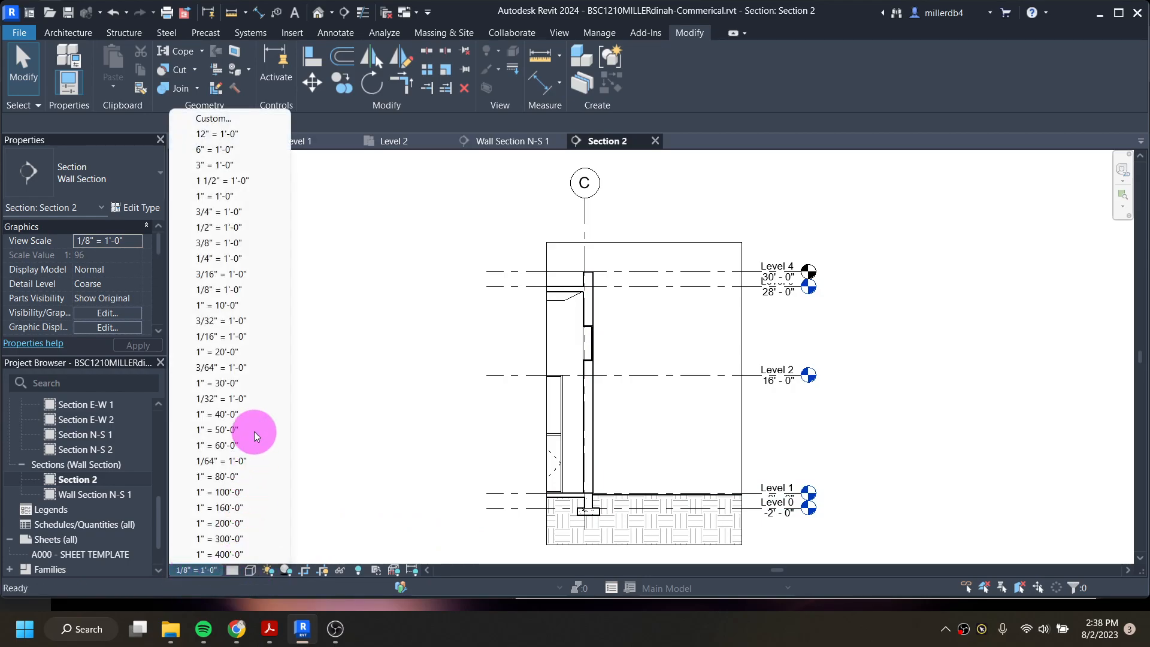
click(229, 212)
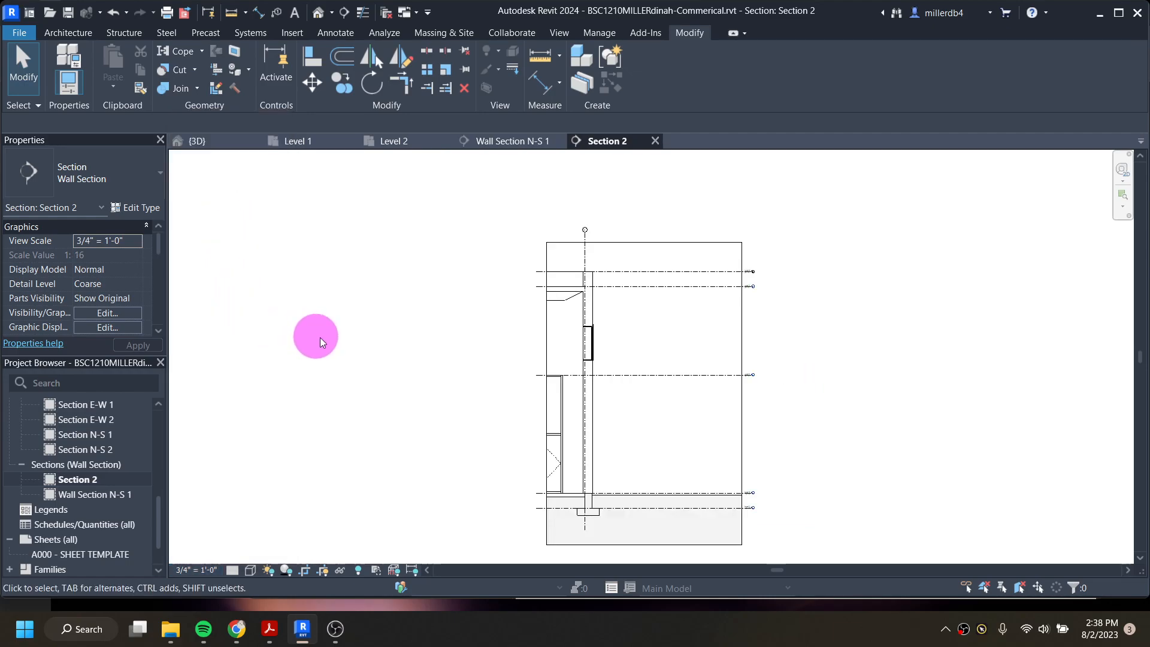
scroll(474, 472, up, 1)
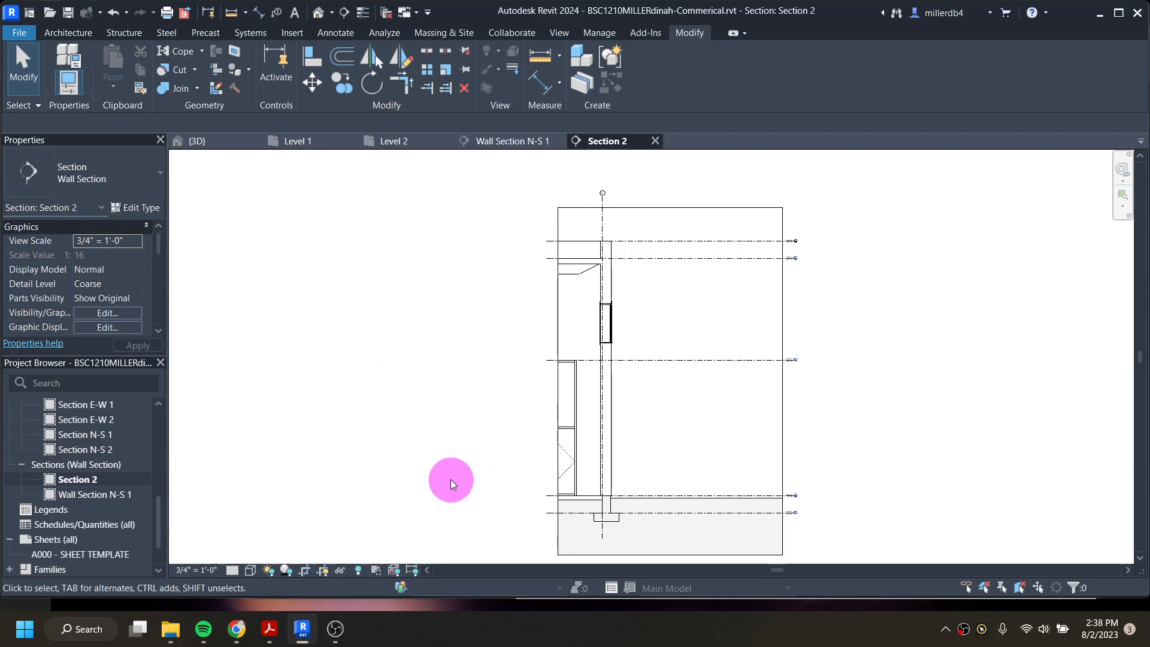
click(232, 570)
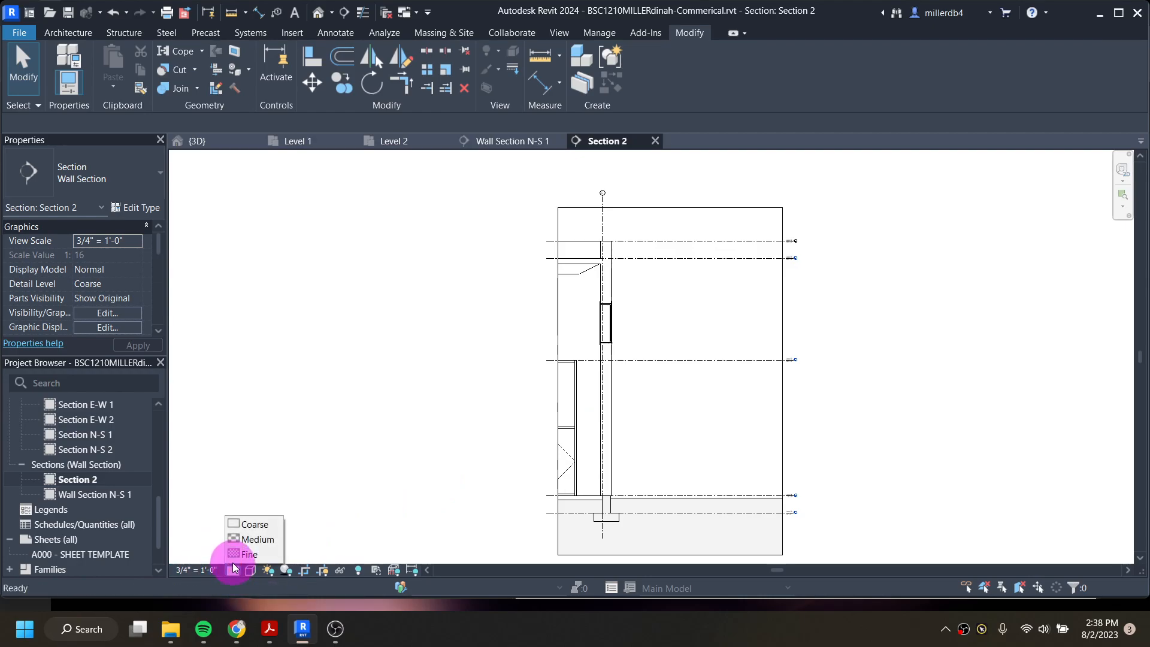
click(246, 554)
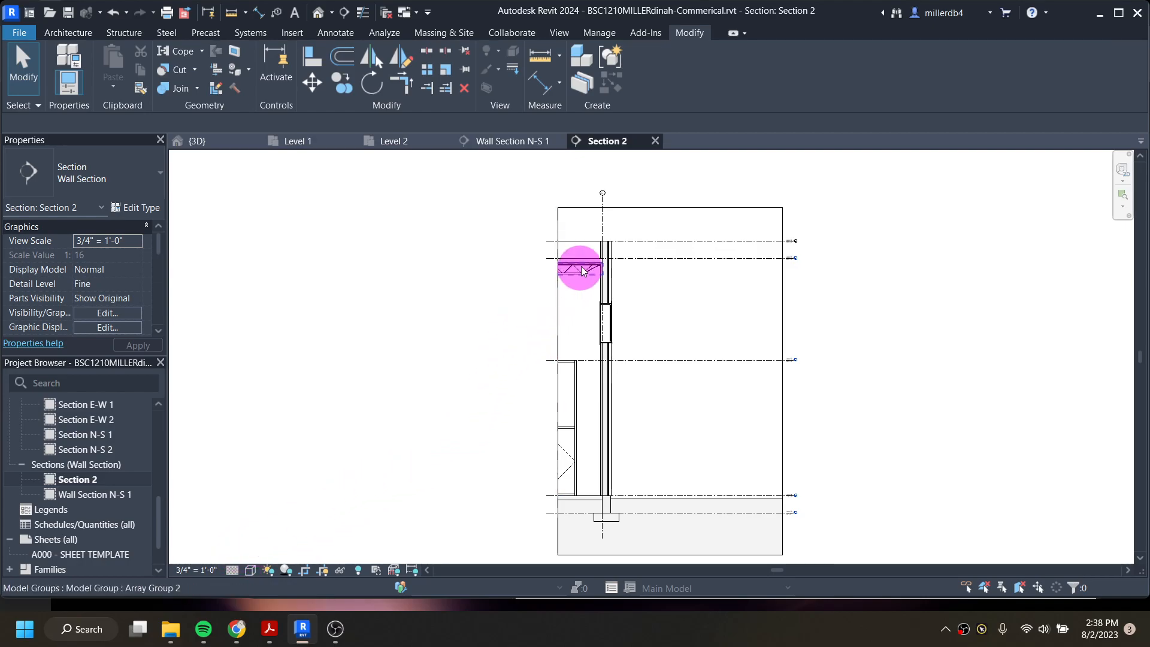
scroll(599, 270, up, 3)
scroll(539, 350, down, 1)
scroll(538, 352, down, 1)
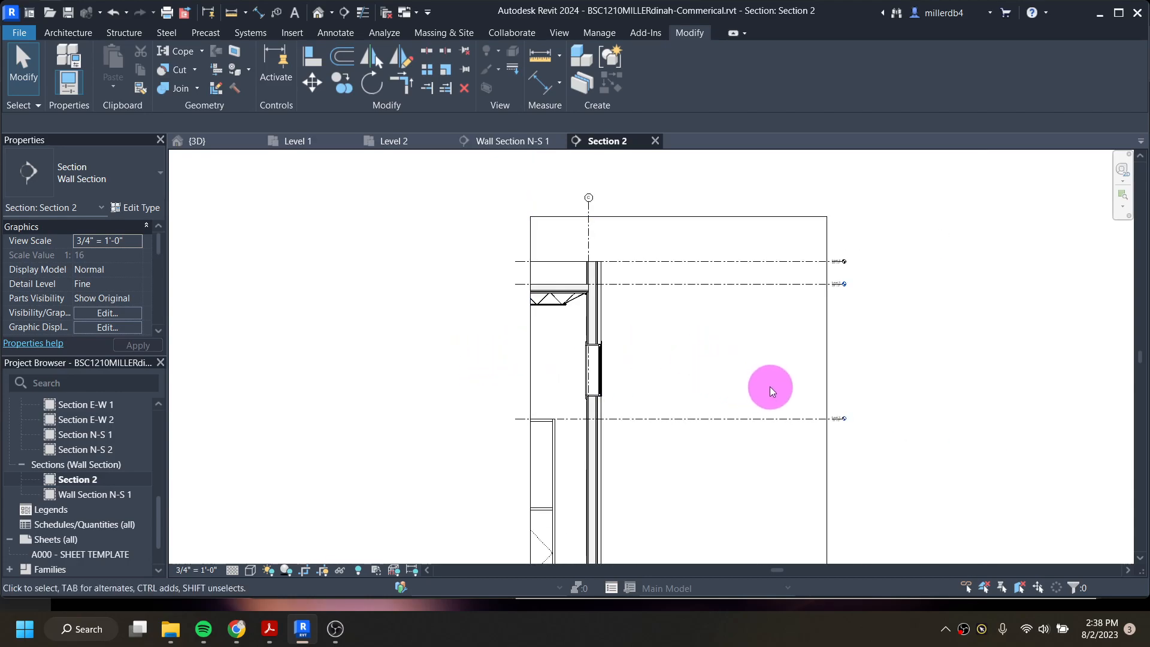
- Move the exterior side edge of the Section 2 crop region inward so it sits just outside the exterior wall
click(827, 361)
drag(827, 447, 623, 452)
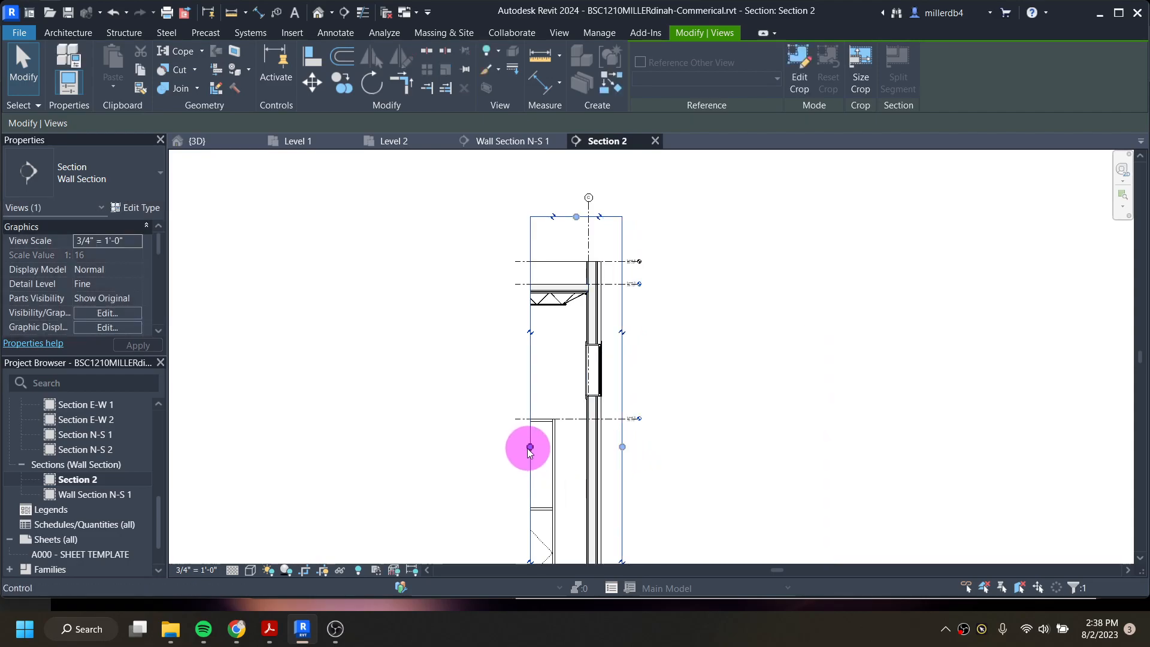
middle_drag(541, 454, 534, 387)
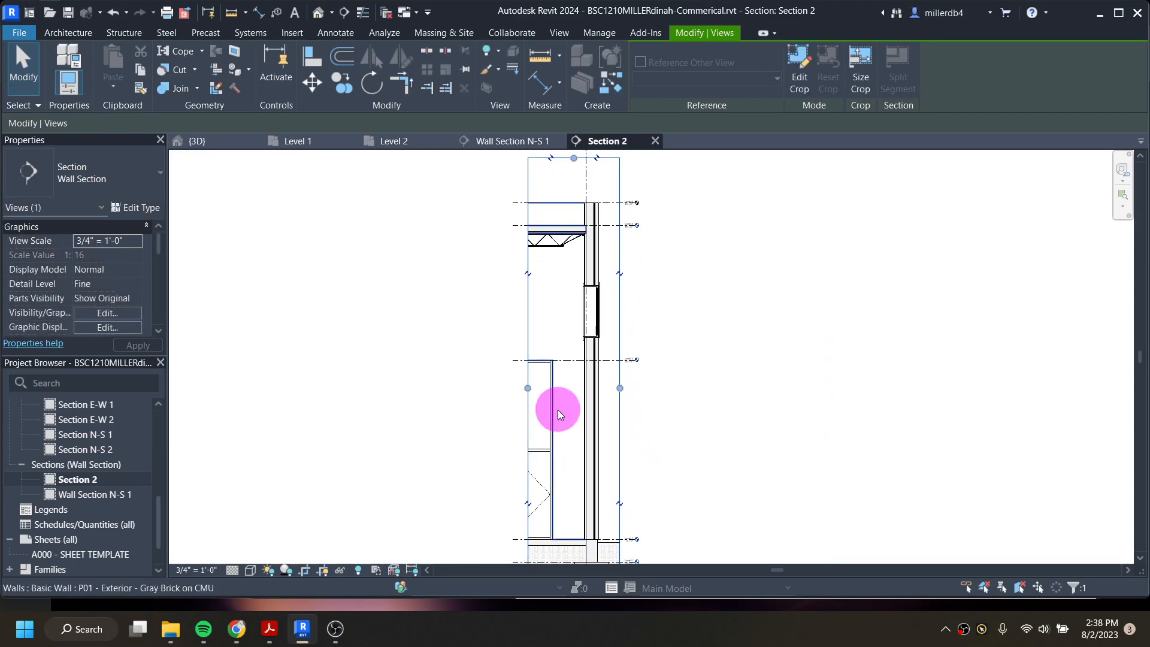
middle_drag(566, 446, 570, 390)
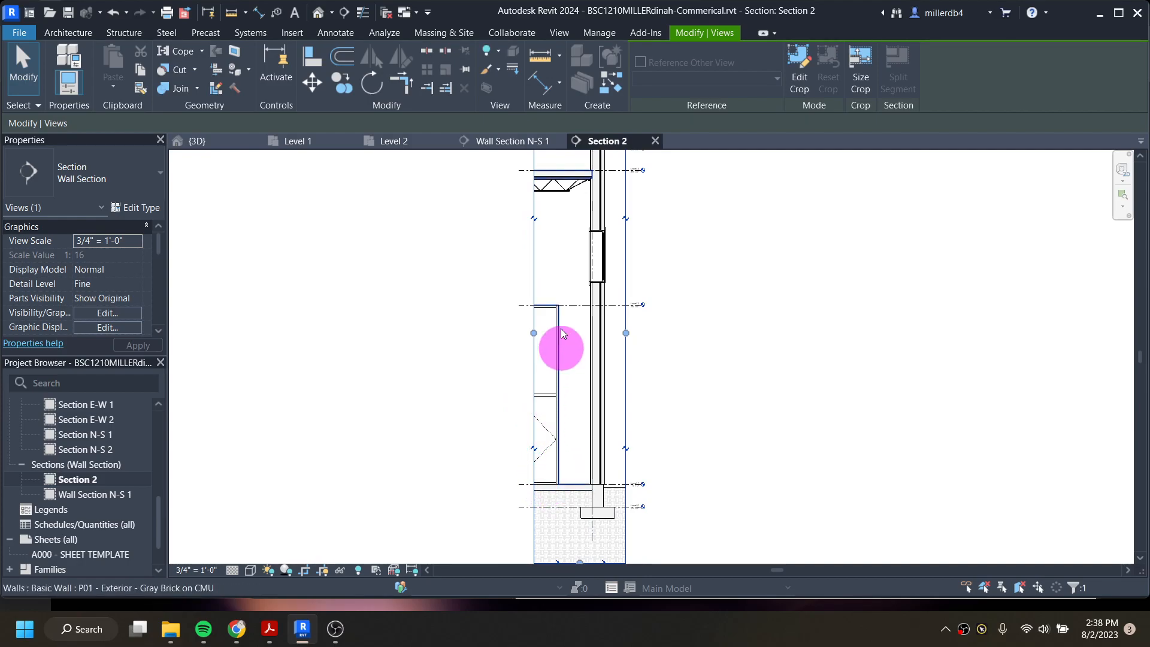
- Hide the joist array group beneath the Level 3 roof deck in the Section 2 view
scroll(556, 199, up, 5)
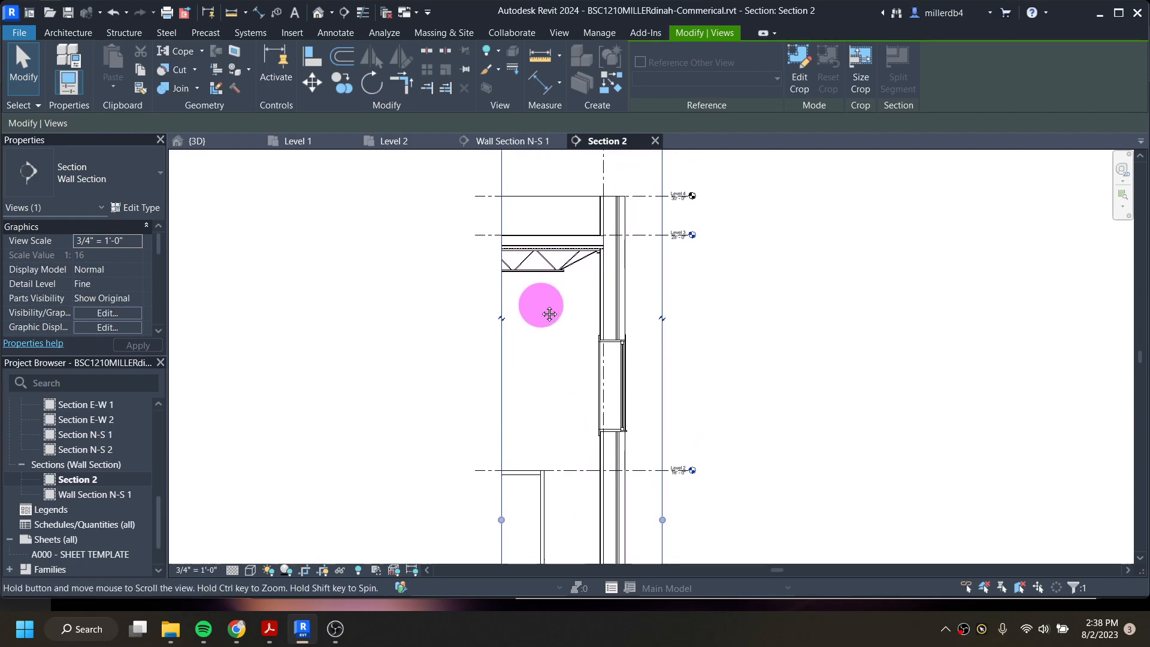
scroll(538, 266, up, 4)
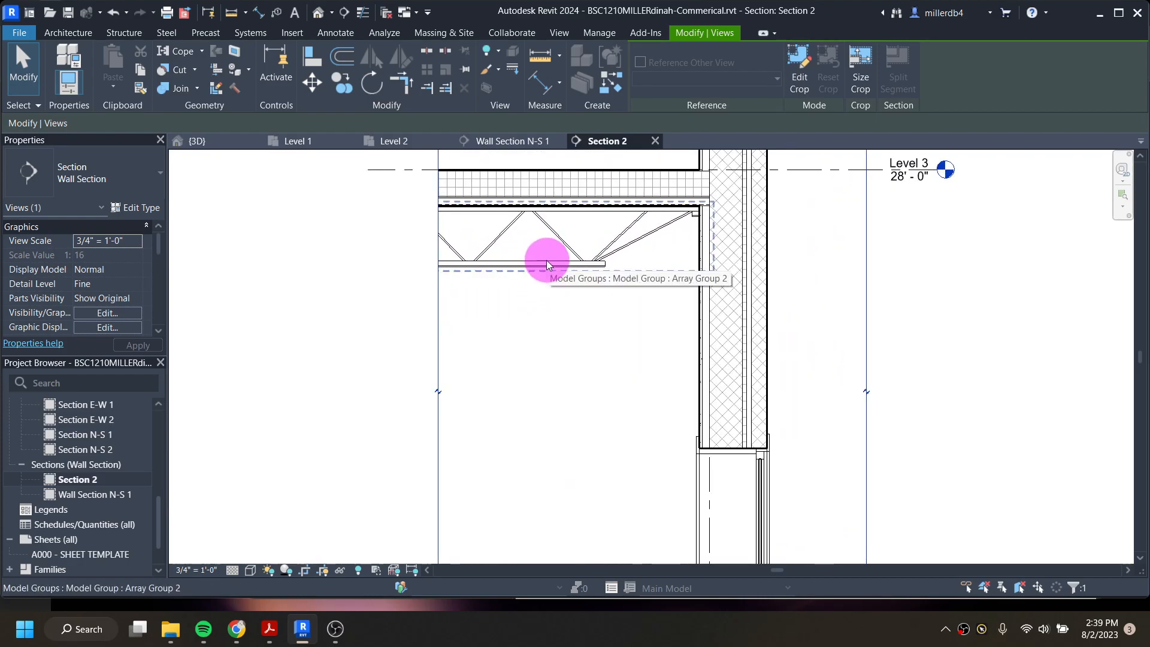
click(547, 262)
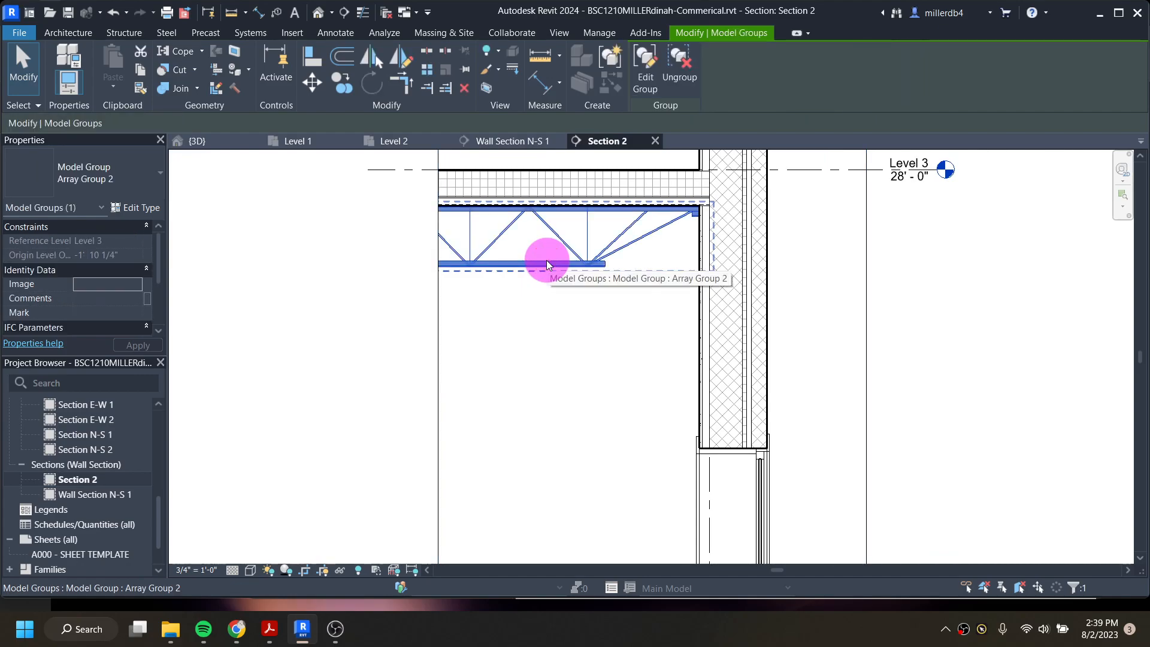
right_click(546, 260)
mouse_move(627, 318)
click(748, 312)
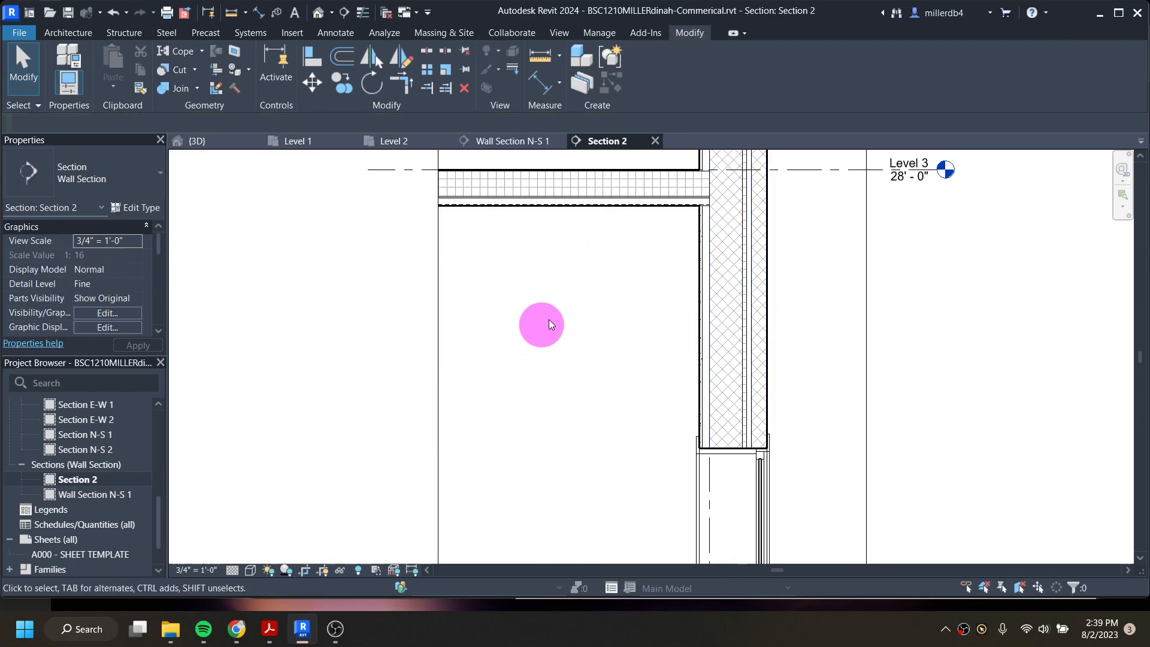
- Examine how the Level 3 insulated metal deck floor meets the exterior wall at different zoom levels
scroll(701, 204, up, 3)
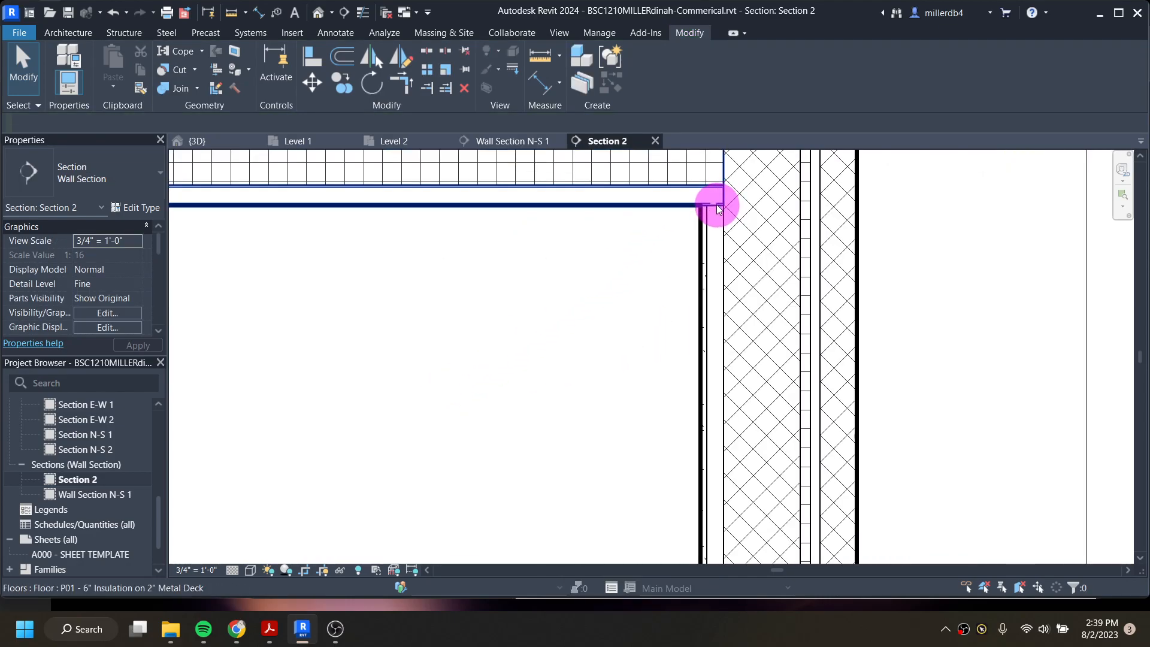
click(717, 207)
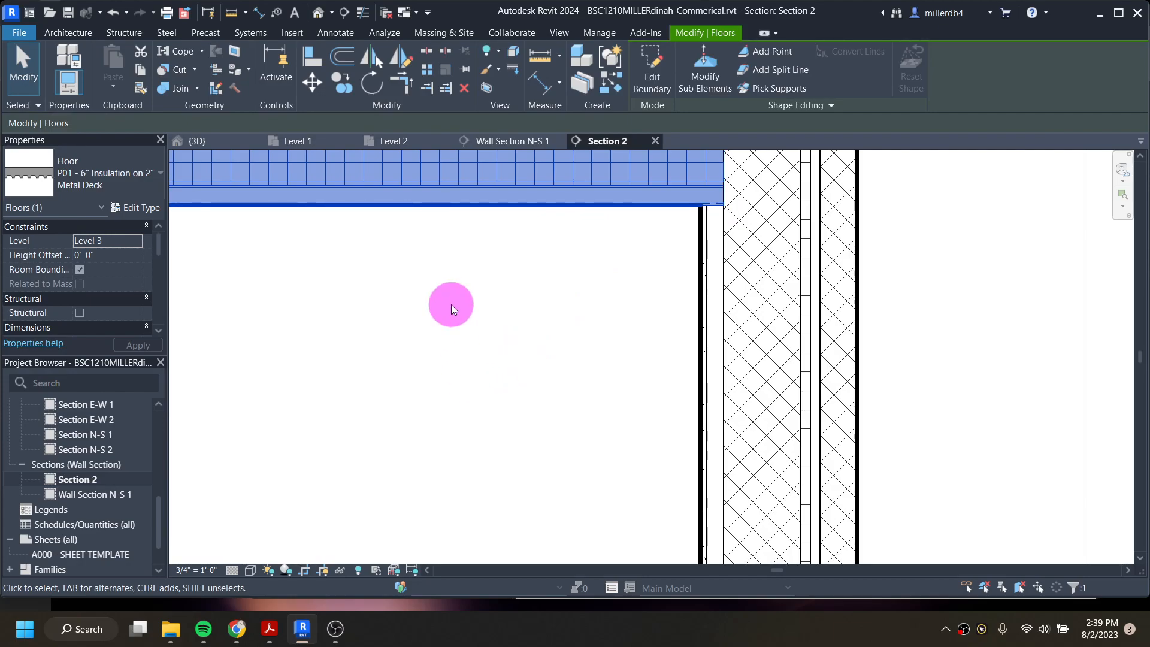
scroll(451, 278, down, 3)
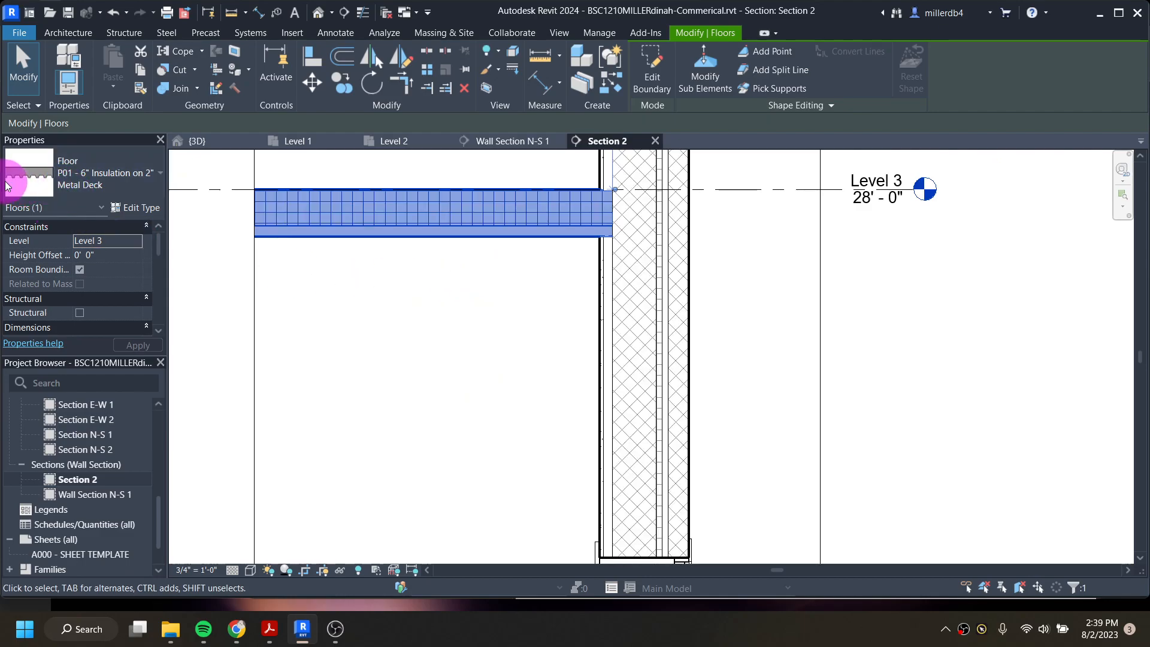
click(209, 310)
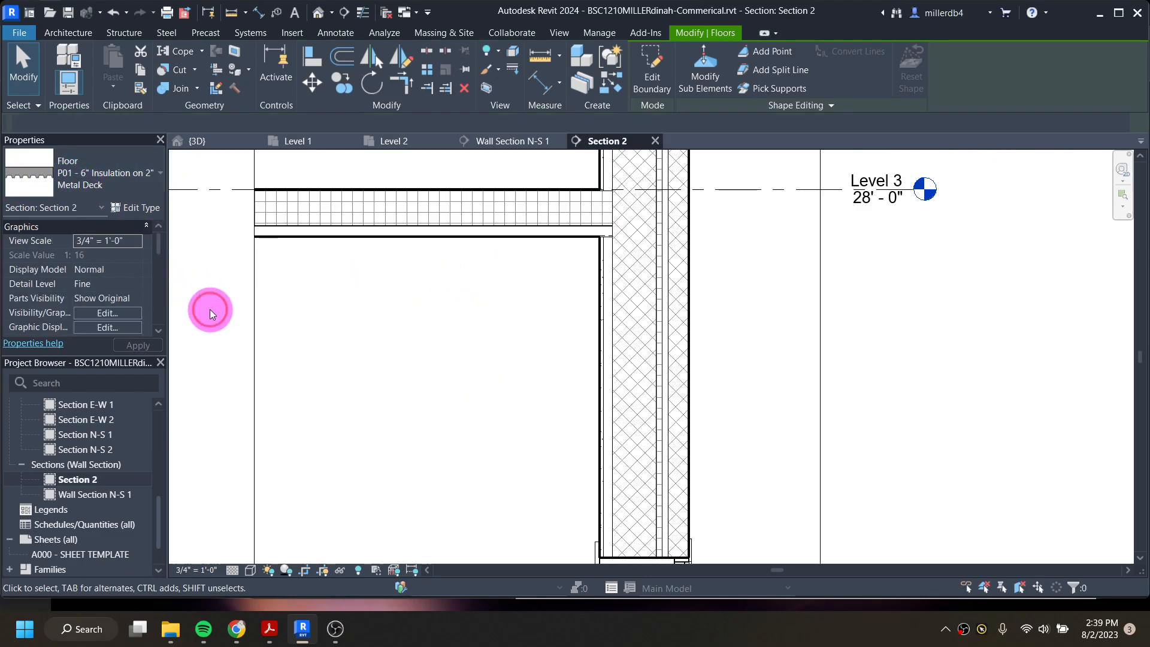
scroll(323, 373, down, 4)
middle_drag(361, 412, 416, 227)
scroll(422, 292, down, 1)
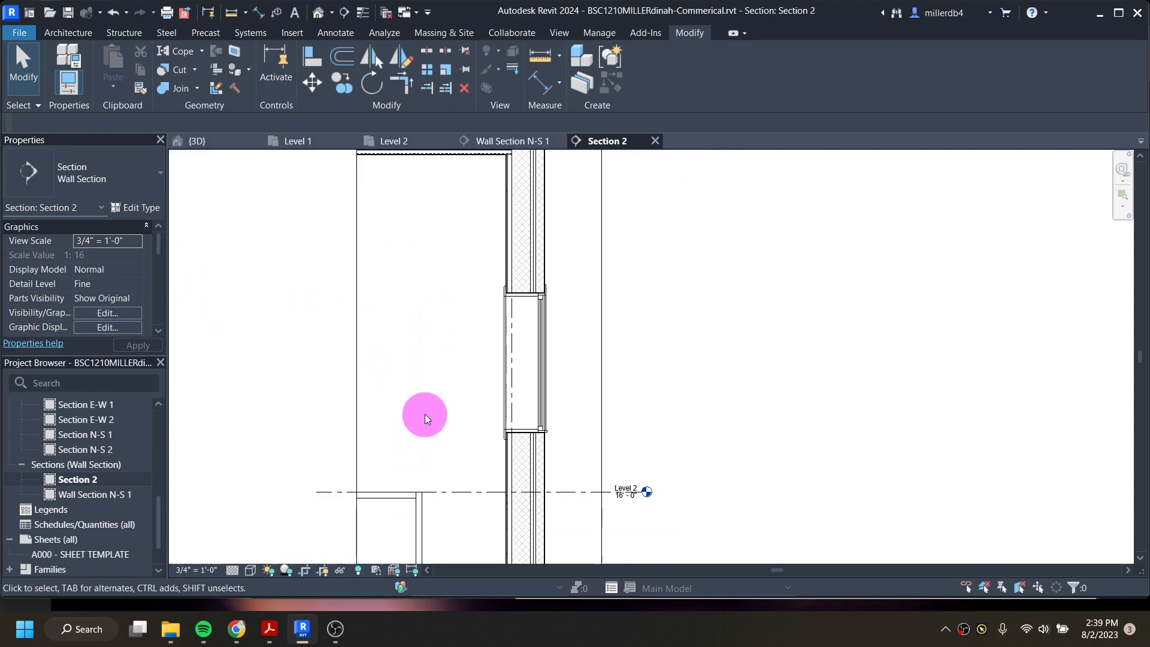
scroll(425, 414, down, 1)
middle_drag(393, 300, 429, 329)
scroll(443, 288, up, 3)
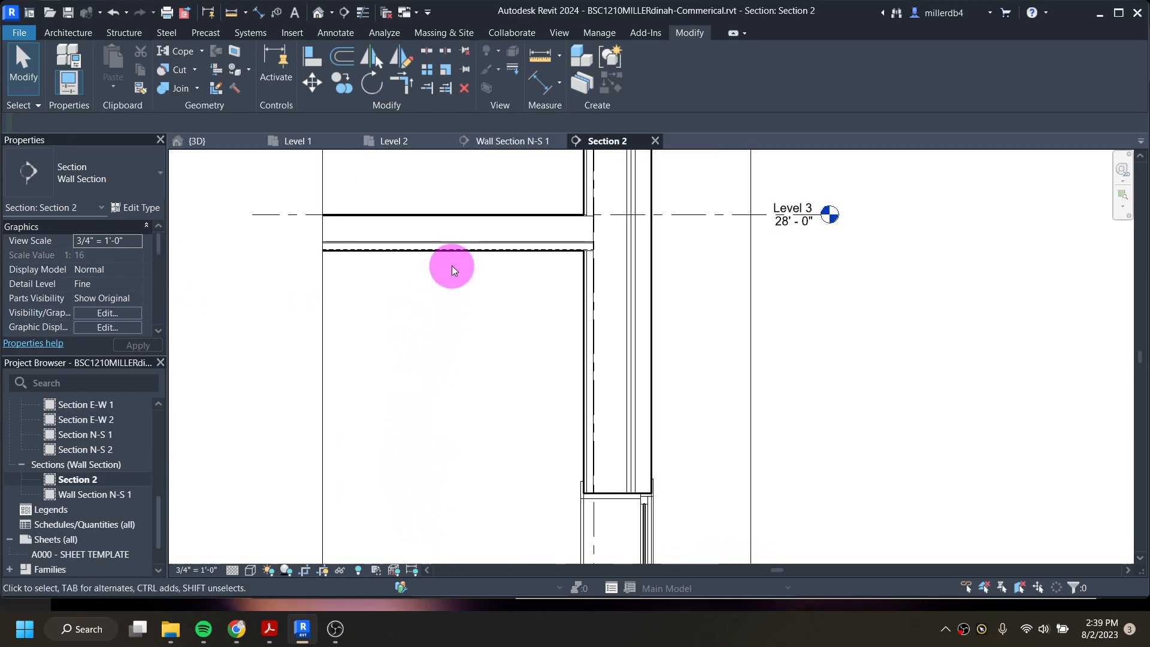
- Review the type properties of the Level 3 metal deck floor and close them without changes
scroll(454, 249, up, 3)
click(422, 252)
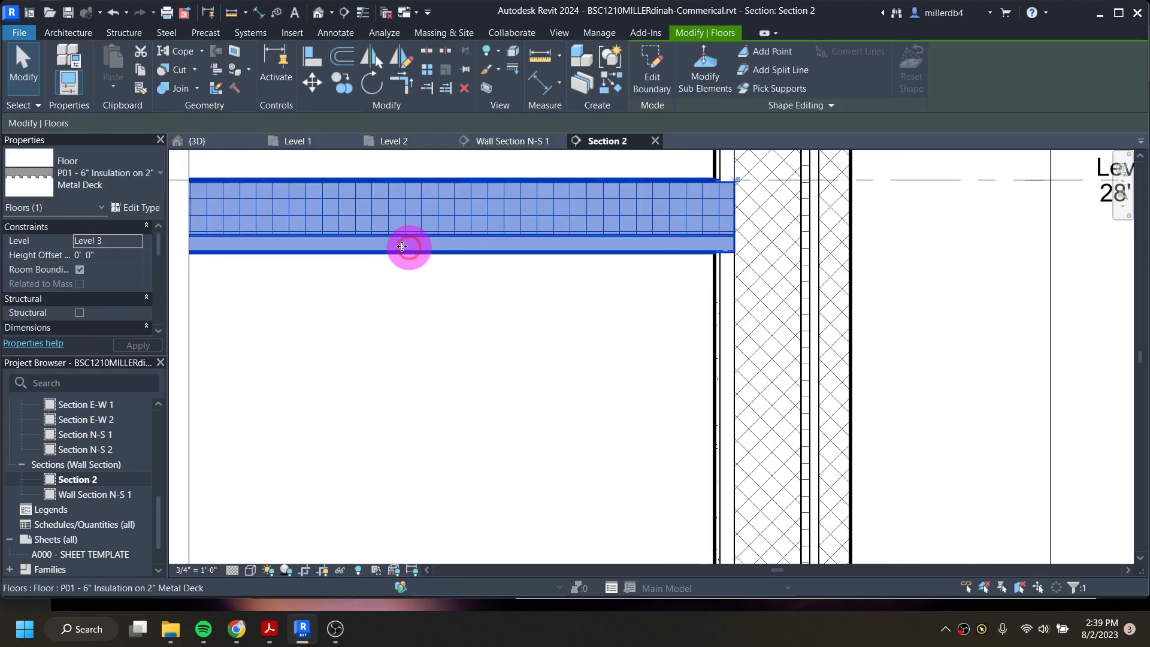
click(142, 209)
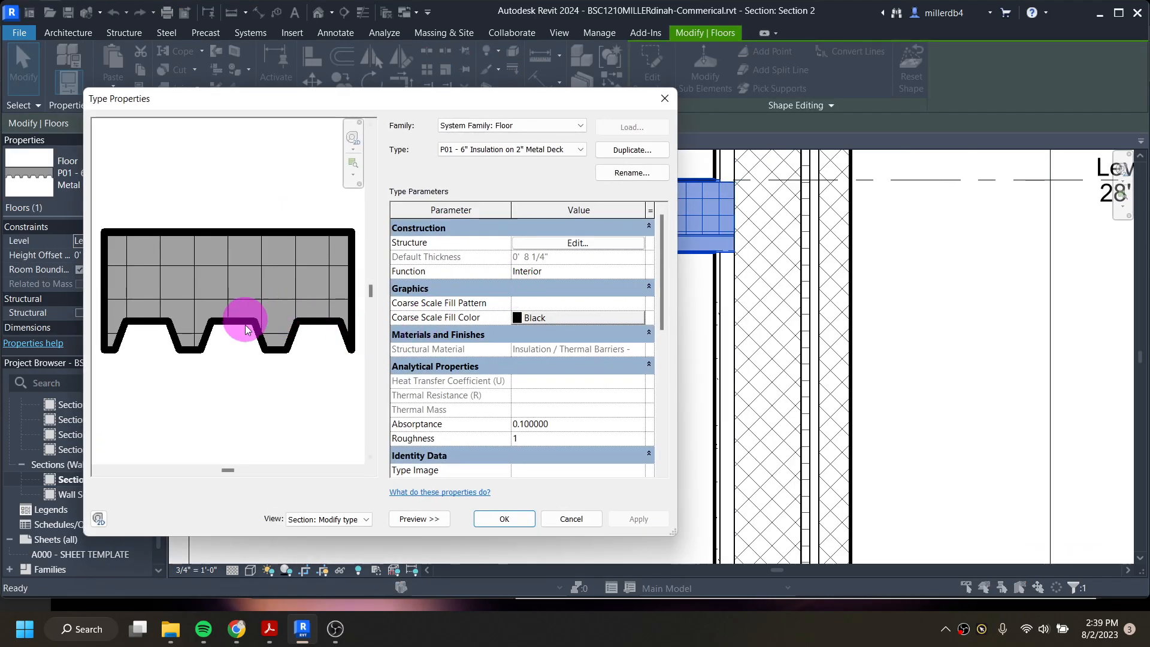
click(571, 517)
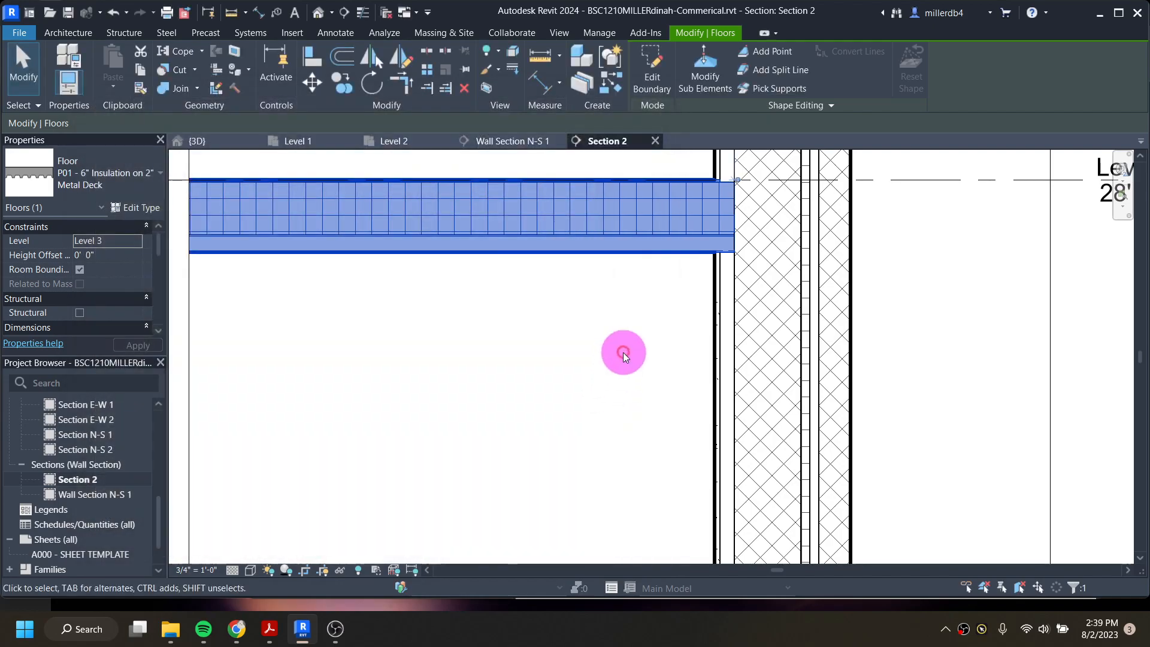
key(Escape)
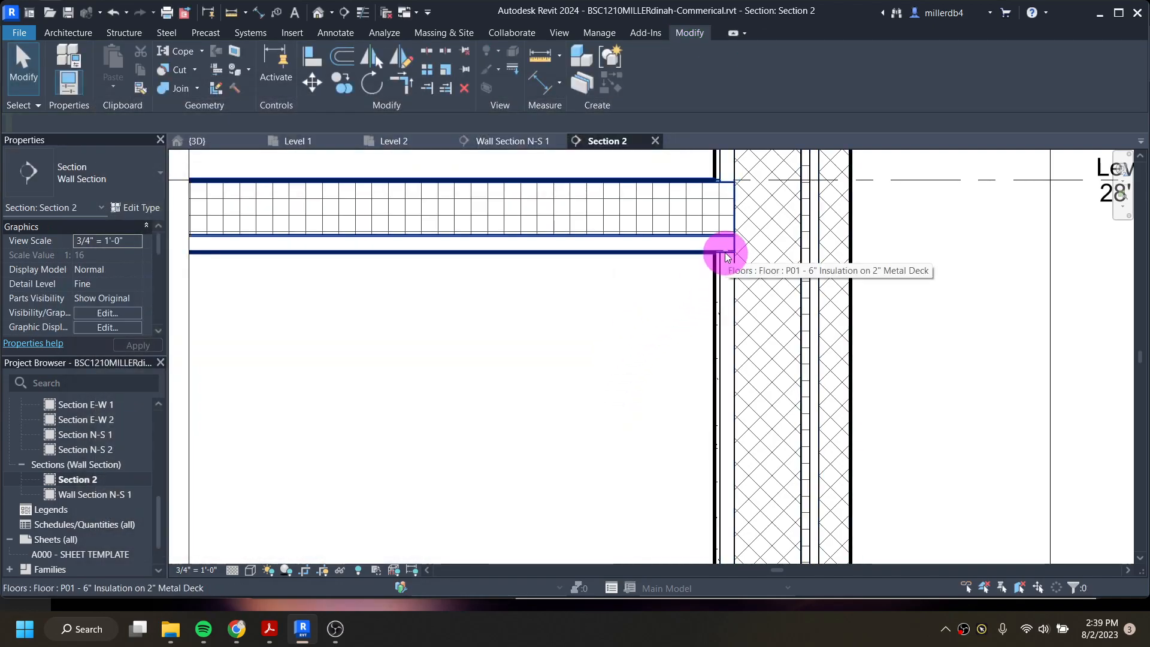
- Look through the instance properties of the Level 3 metal deck floor
scroll(714, 172, down, 3)
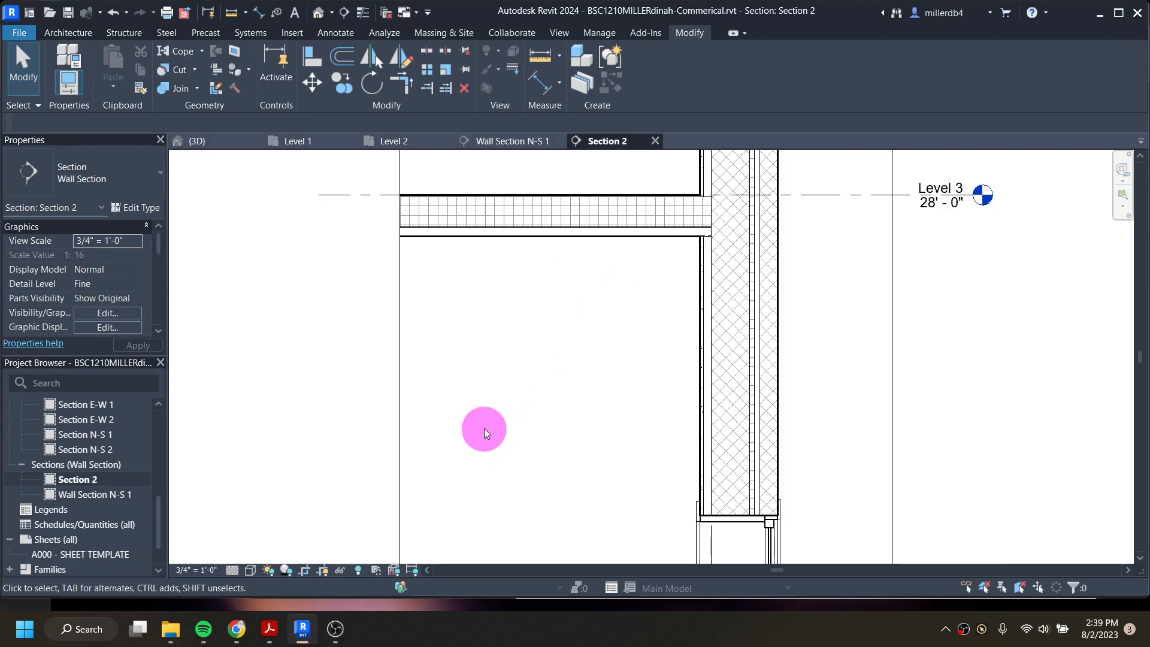
scroll(501, 415, down, 1)
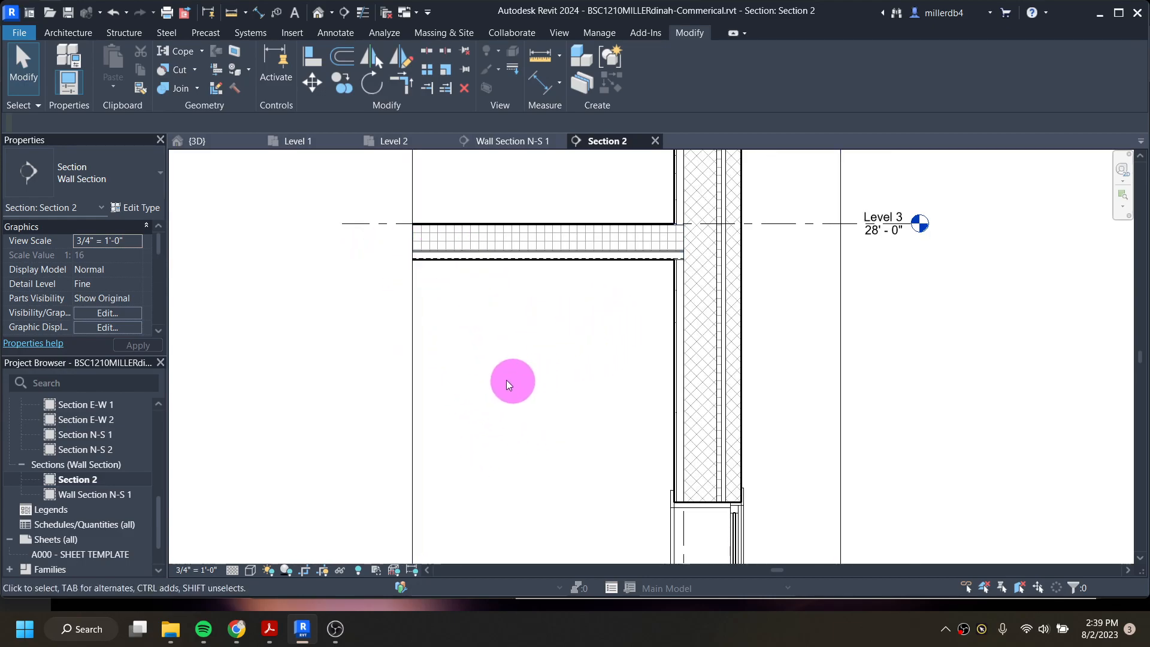
middle_drag(512, 385, 410, 392)
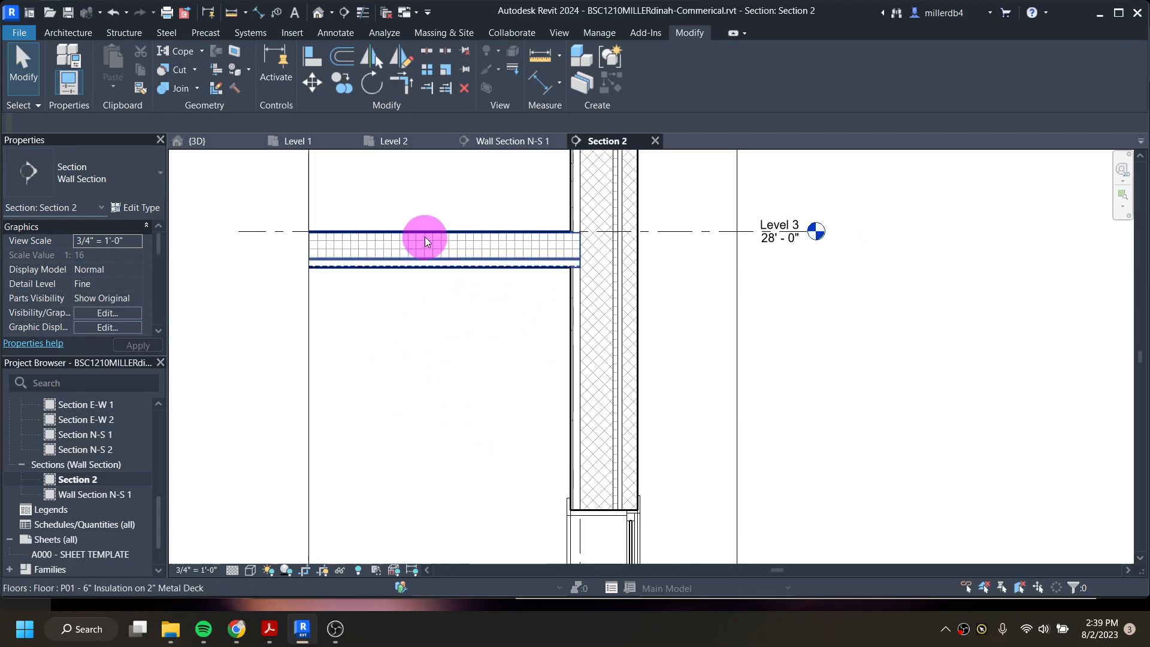
click(425, 236)
scroll(58, 261, down, 3)
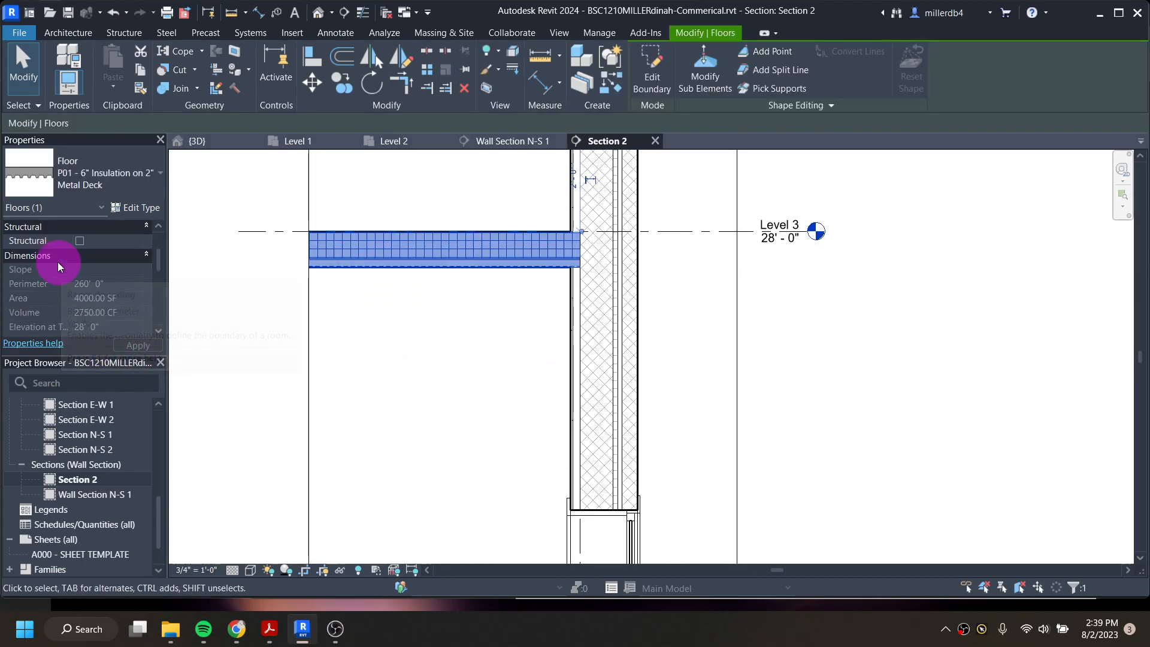
scroll(62, 267, down, 5)
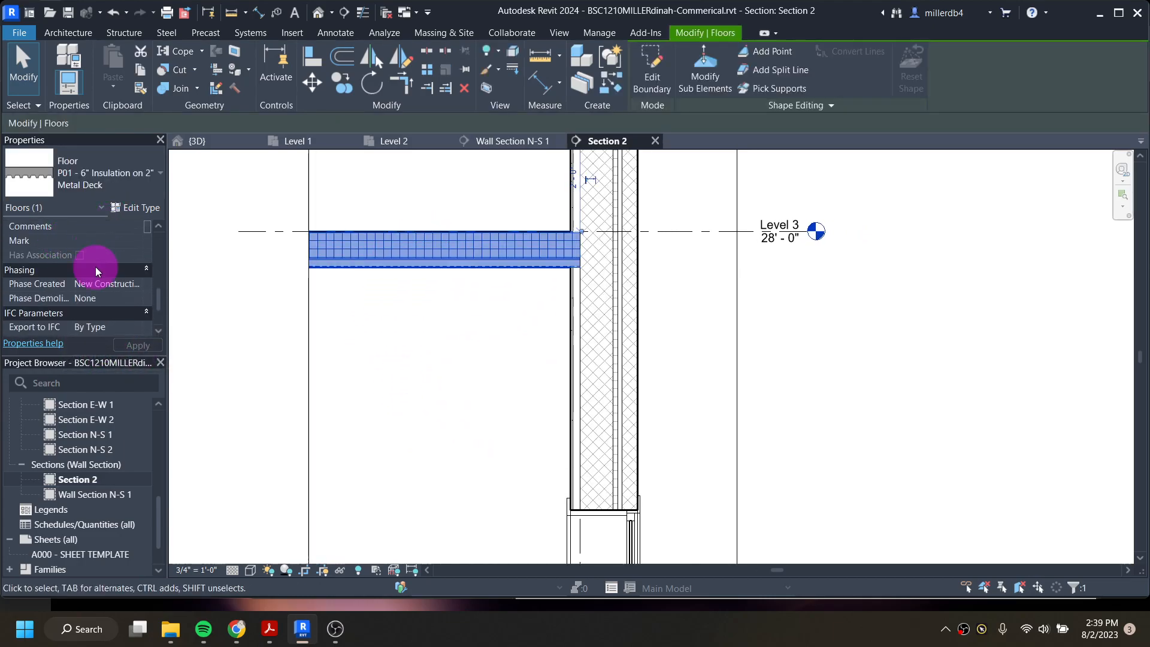
scroll(99, 304, up, 8)
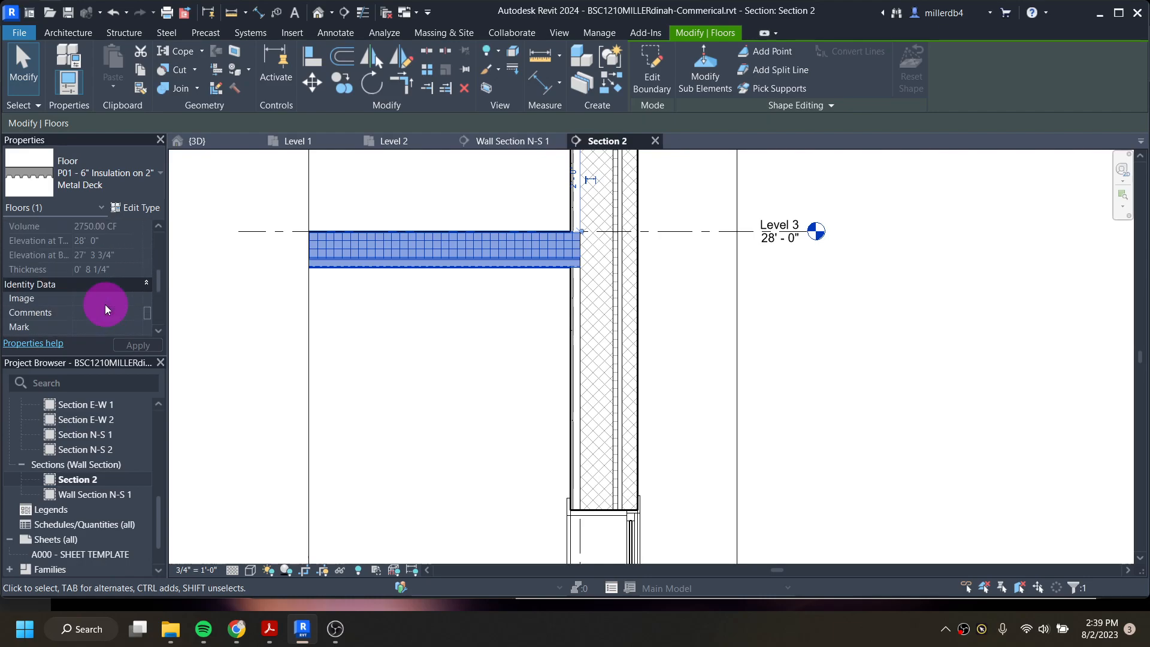
- Set the Function of the floor type P01 - 6" Insulation on 2" Metal Deck to Exterior and apply it
click(133, 217)
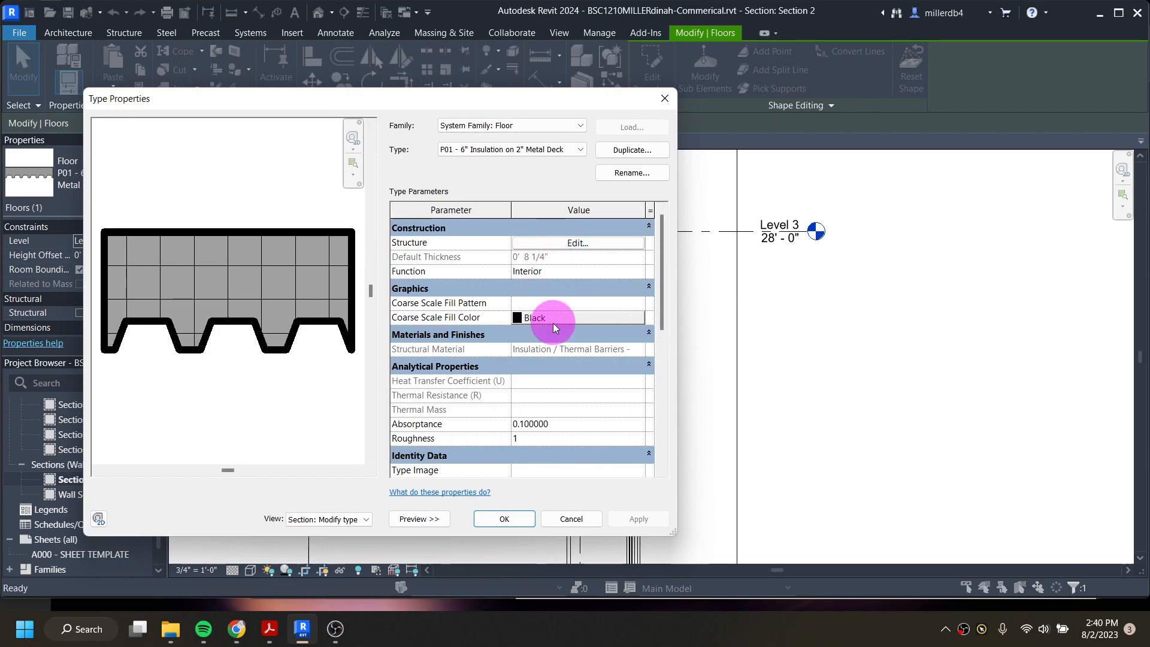
click(540, 273)
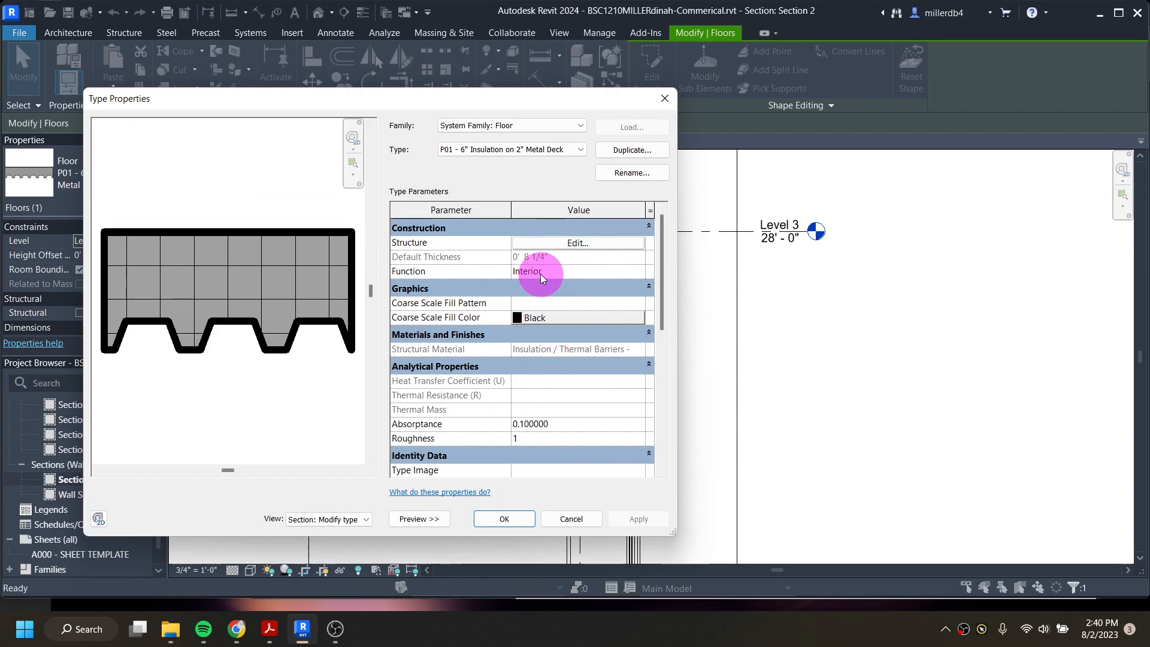
click(636, 278)
click(569, 294)
click(638, 516)
drag(388, 101, 358, 105)
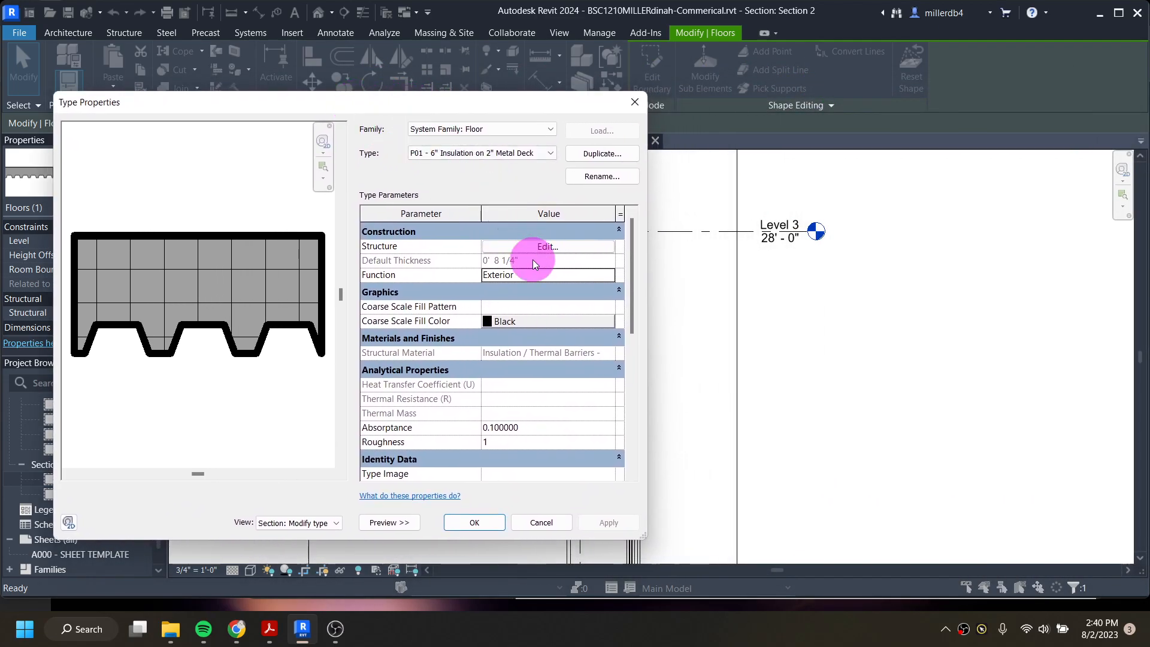
- Inspect the floor type's layer assembly and the graphics, appearance and identity settings of its Metal - Deck material
scroll(525, 251, down, 5)
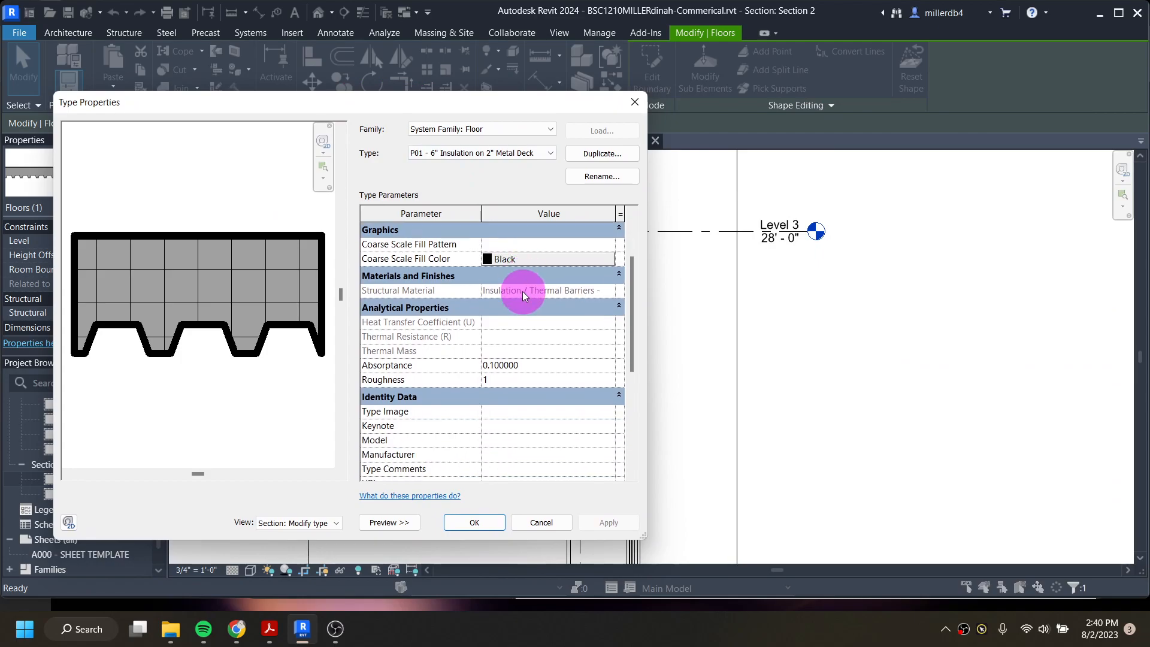
scroll(519, 299, up, 5)
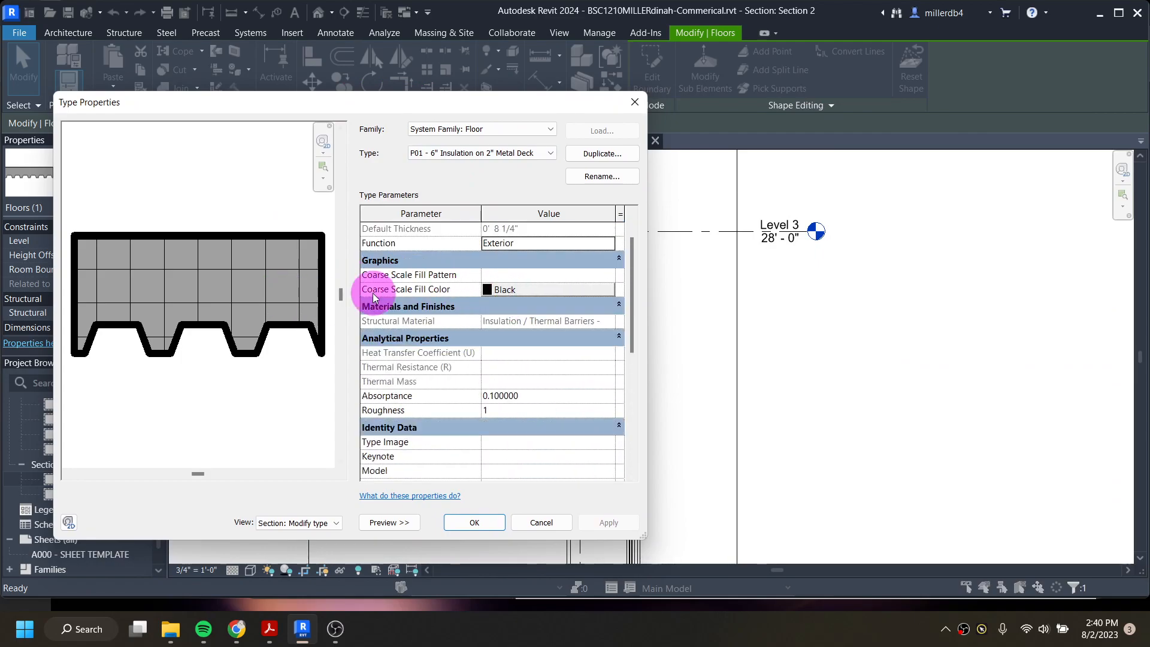
scroll(543, 264, up, 1)
click(543, 244)
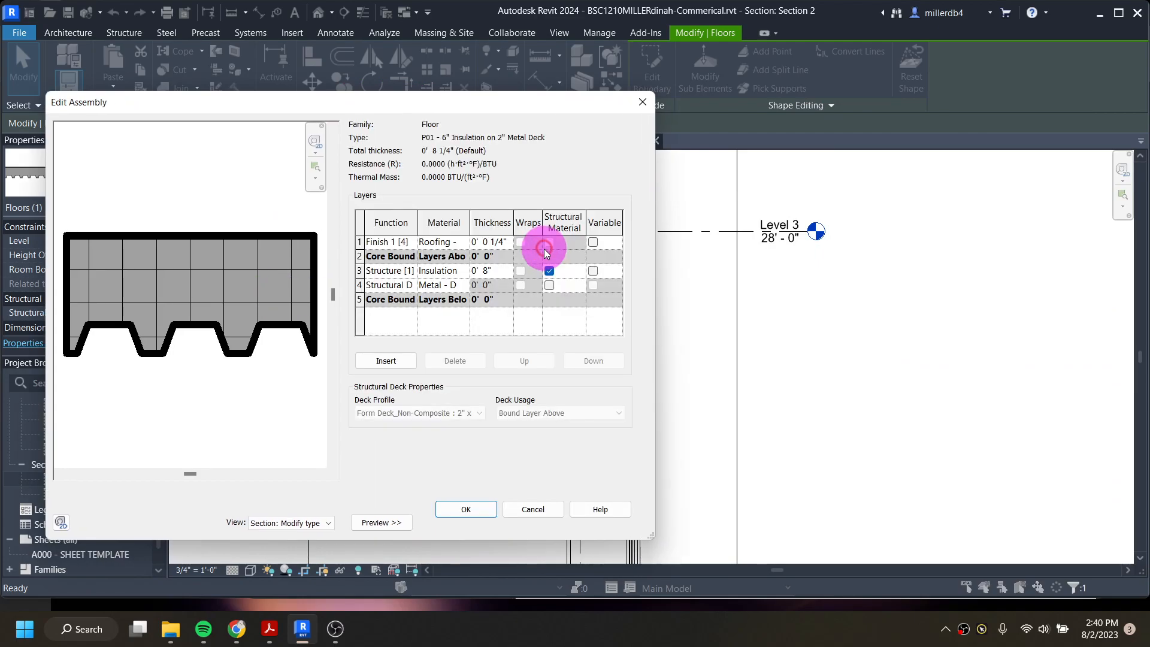
click(457, 285)
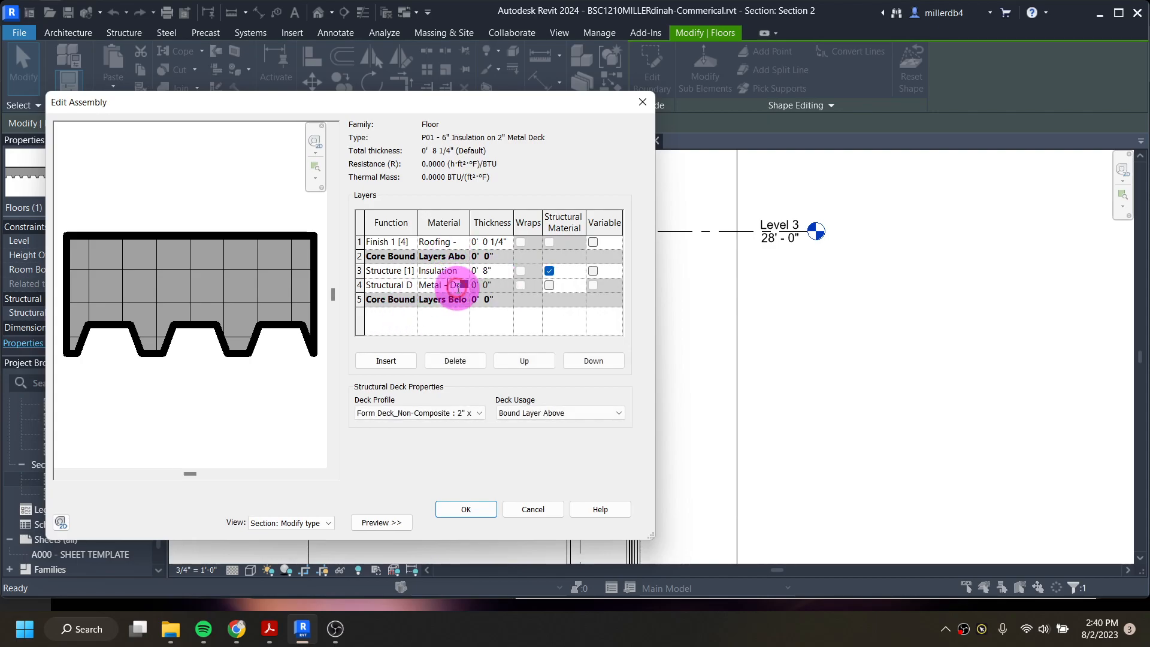
click(464, 286)
scroll(444, 329, down, 4)
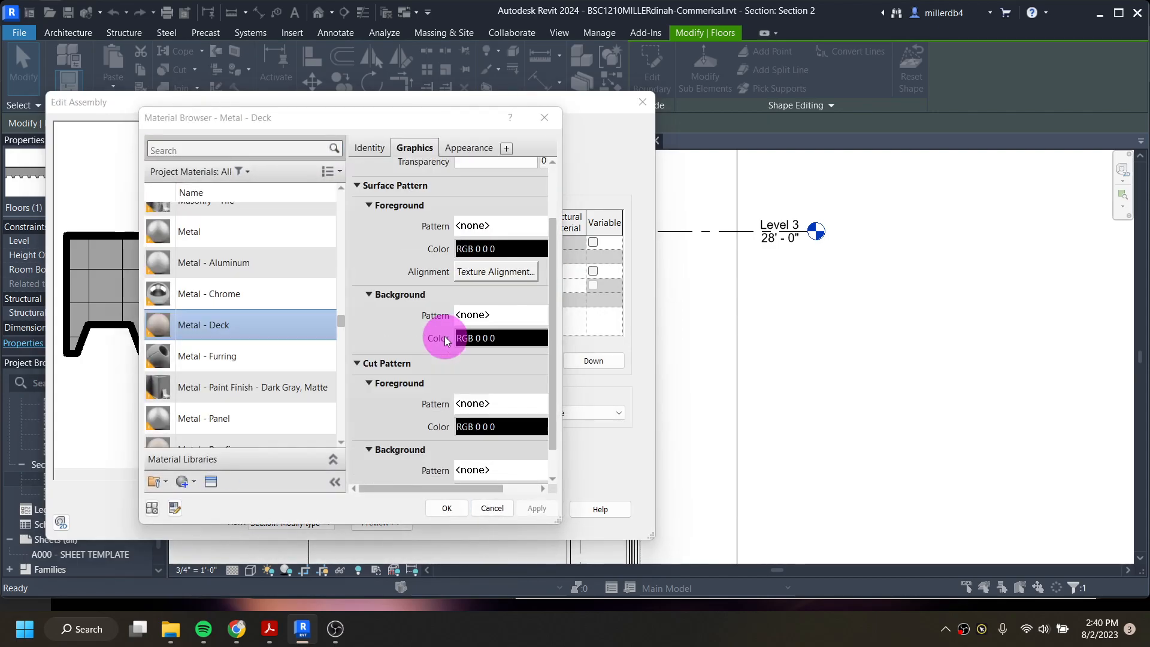
scroll(413, 347, up, 4)
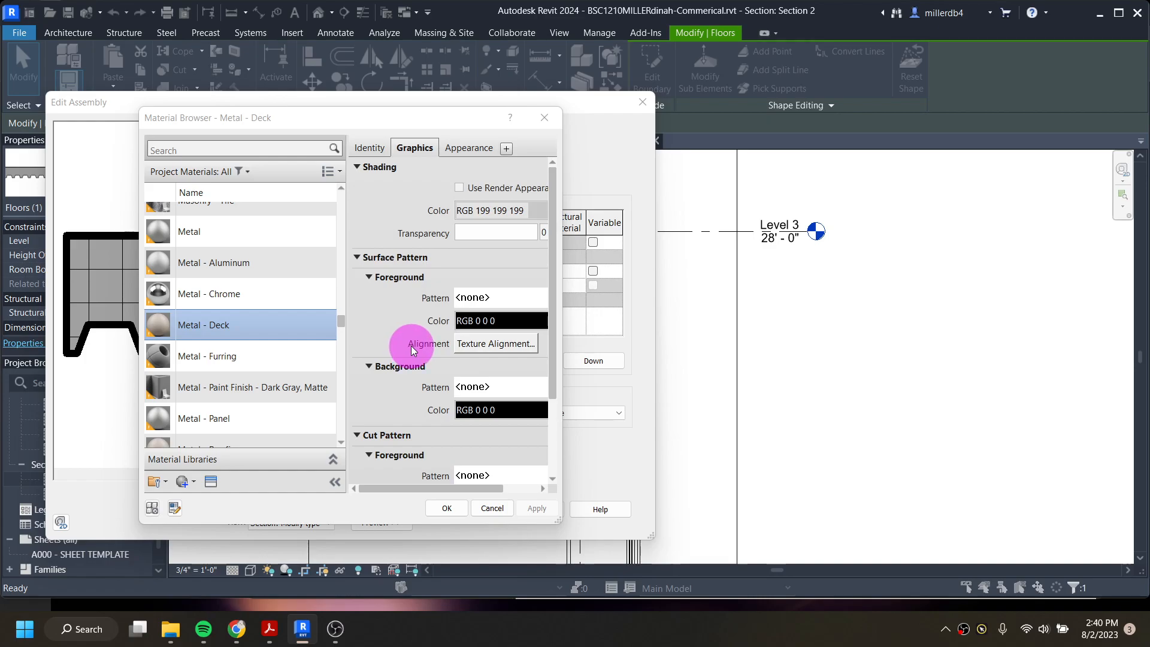
click(466, 149)
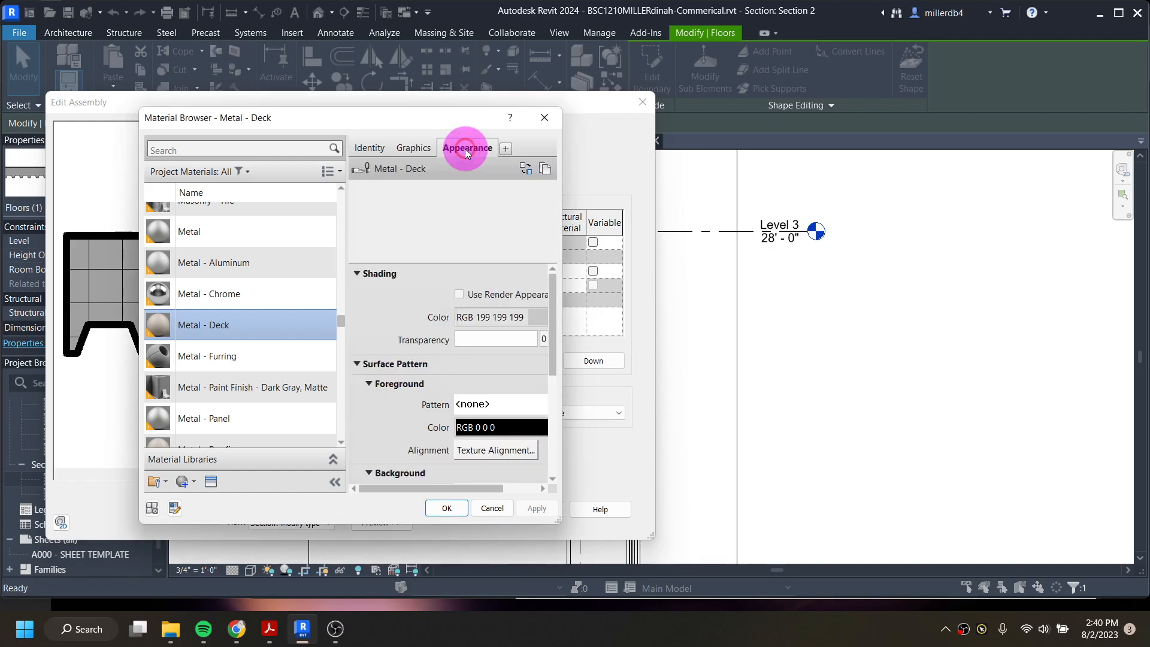
click(371, 151)
click(416, 150)
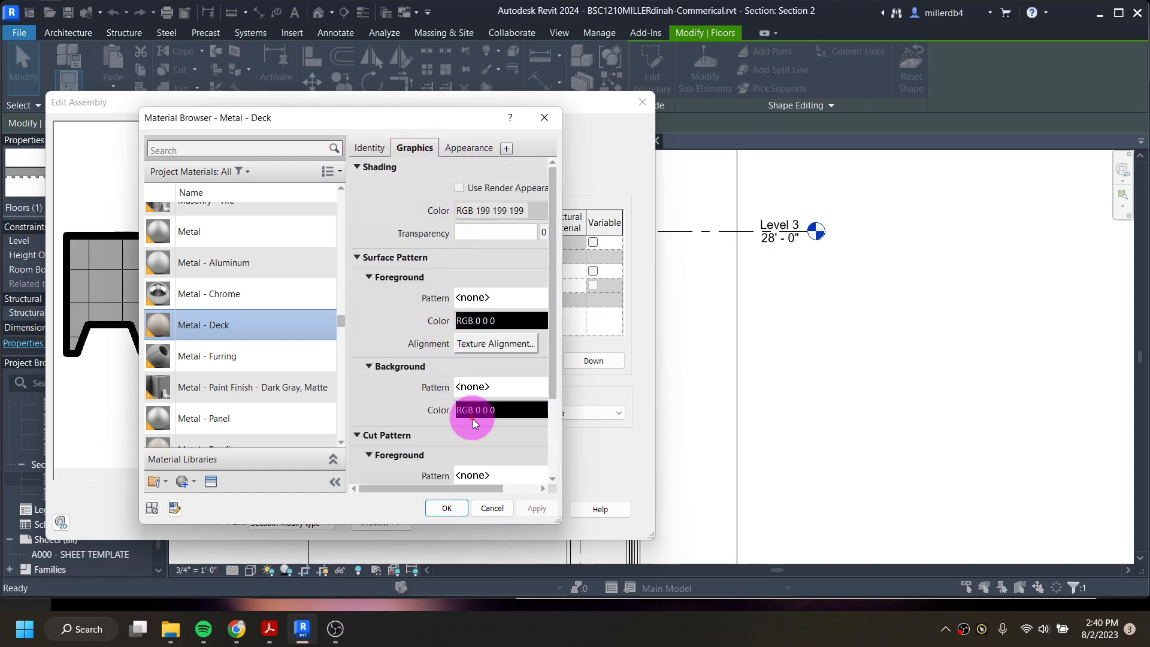
click(454, 510)
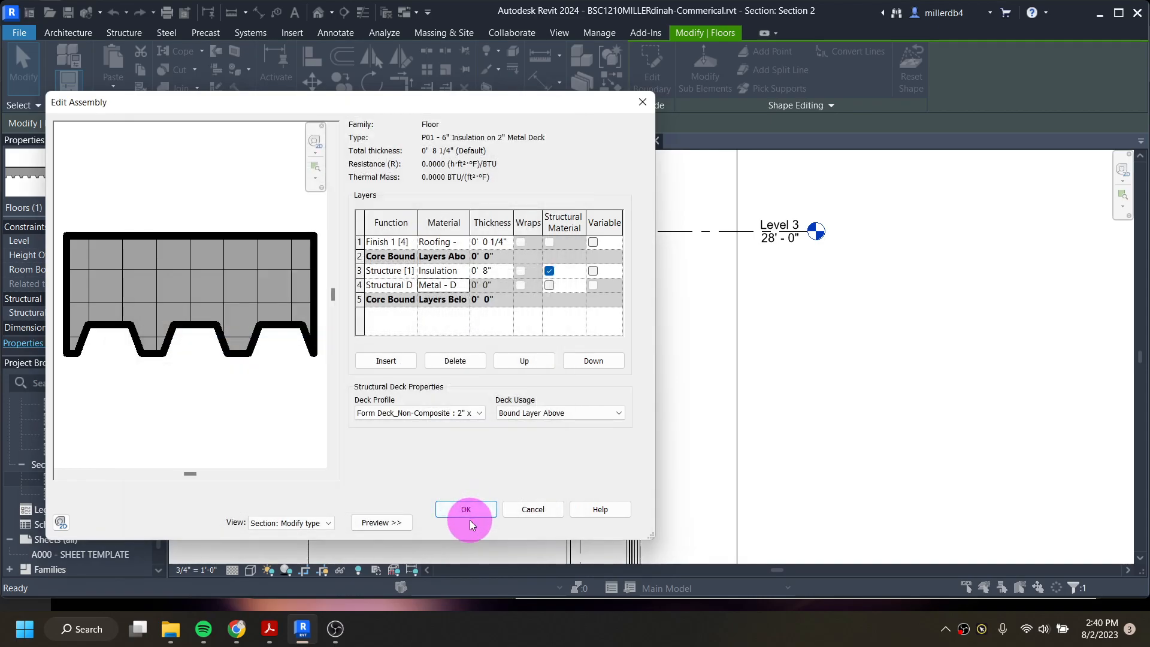
- Accept the floor type's layer assembly and type properties, then deselect the Level 3 floor
click(467, 510)
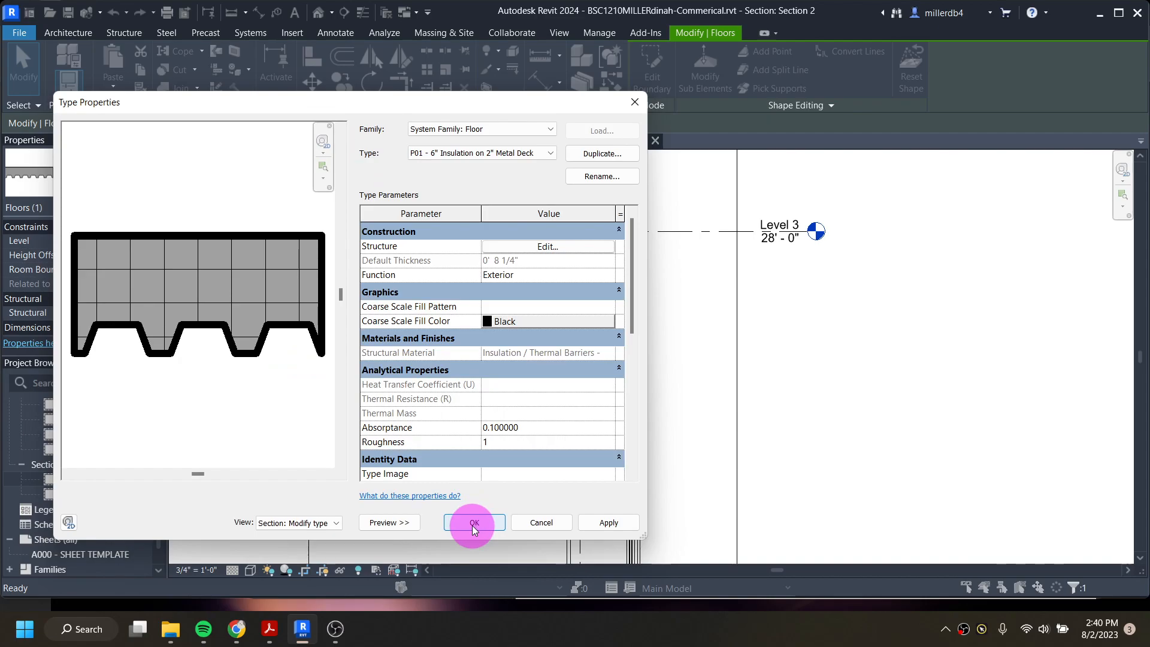
scroll(487, 431, down, 5)
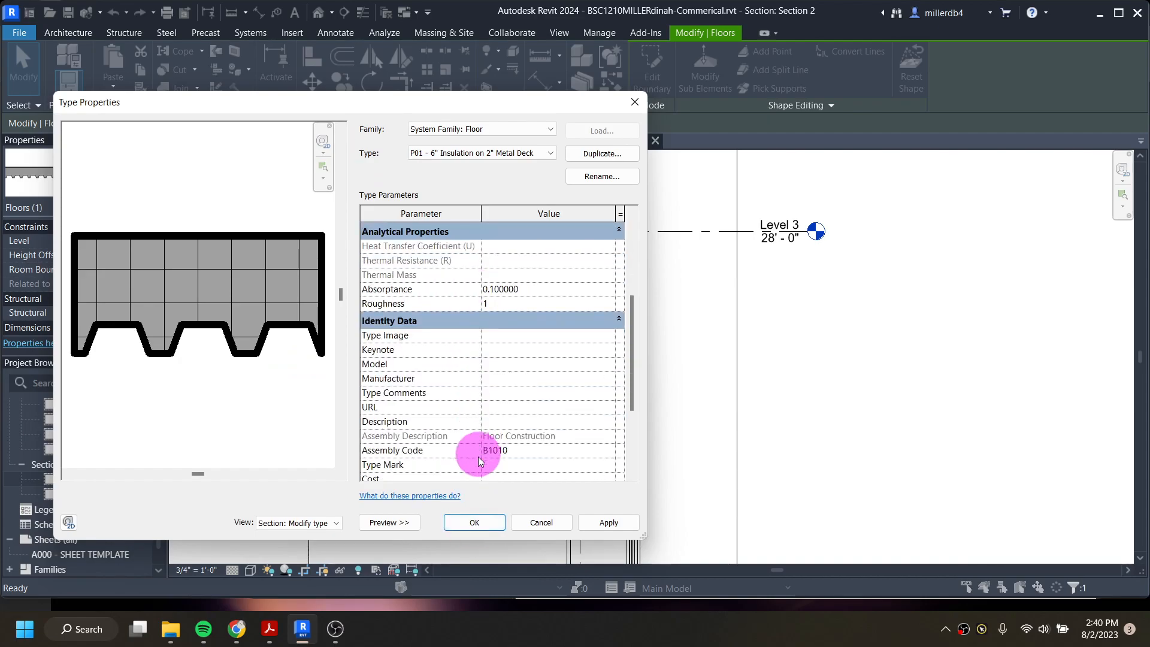
click(476, 522)
click(521, 346)
- Hide the connected curtain wall elements behind the section cut in this view
scroll(533, 296, down, 2)
scroll(533, 295, down, 2)
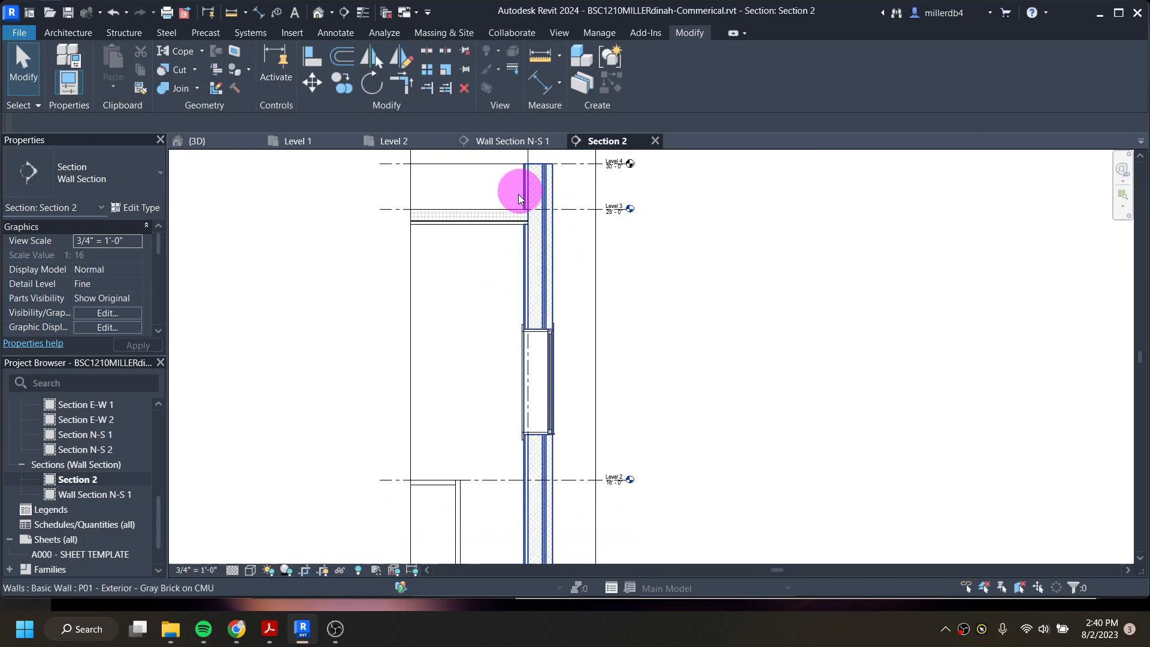
middle_drag(506, 297, 483, 206)
scroll(465, 360, down, 1)
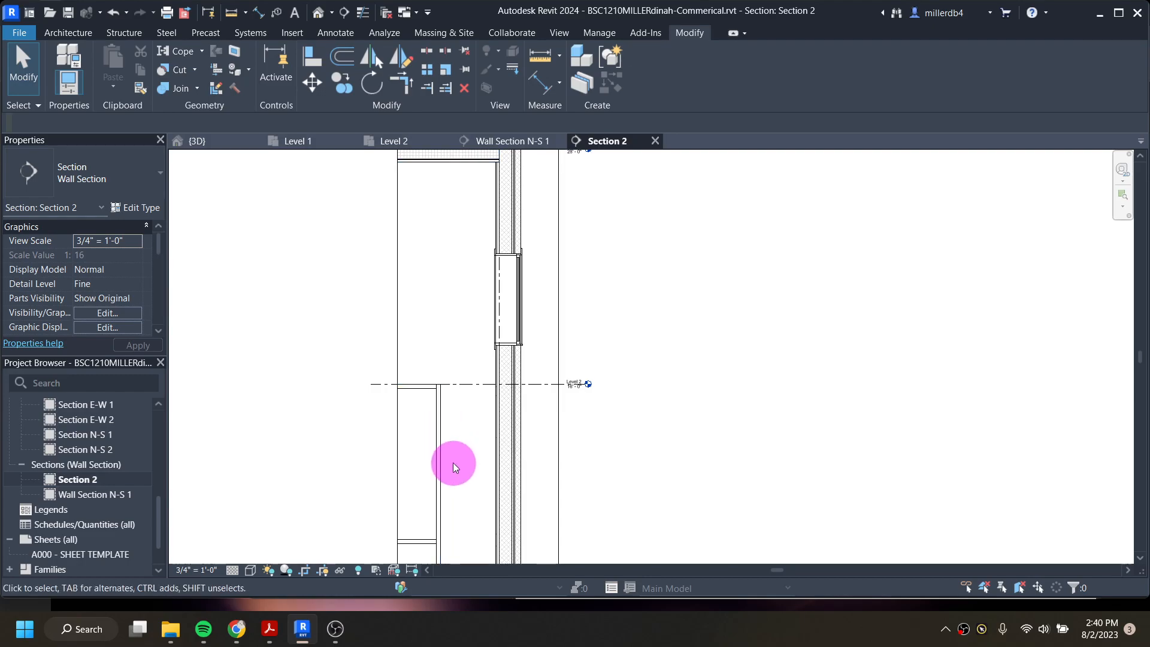
key(Tab)
click(435, 408)
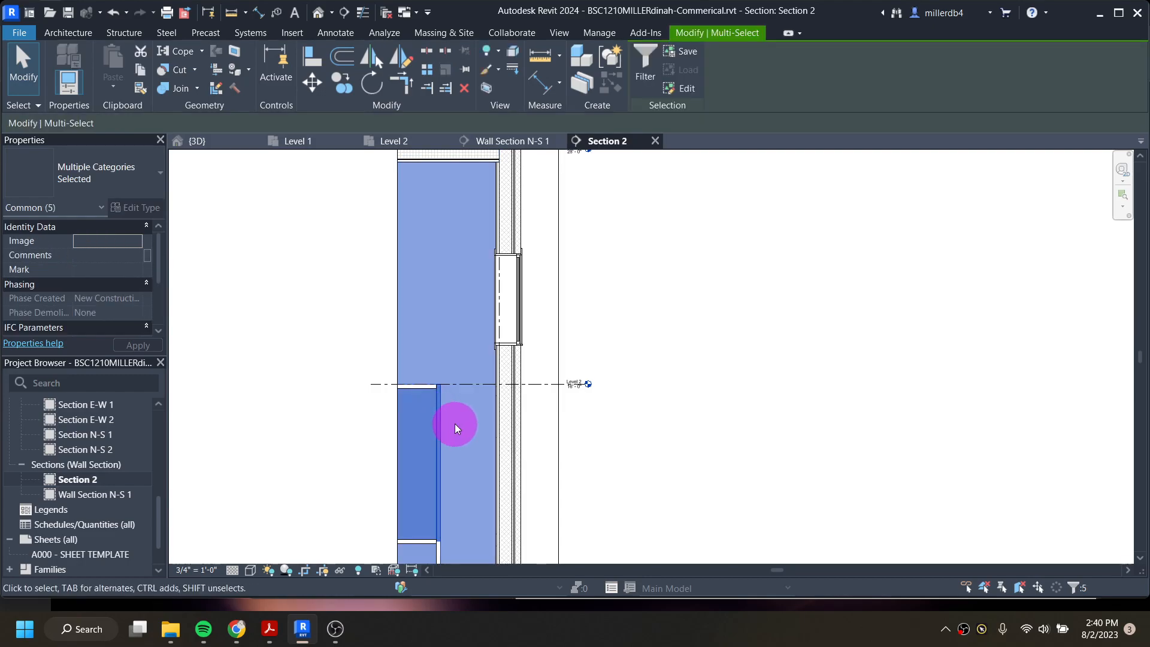
right_click(439, 422)
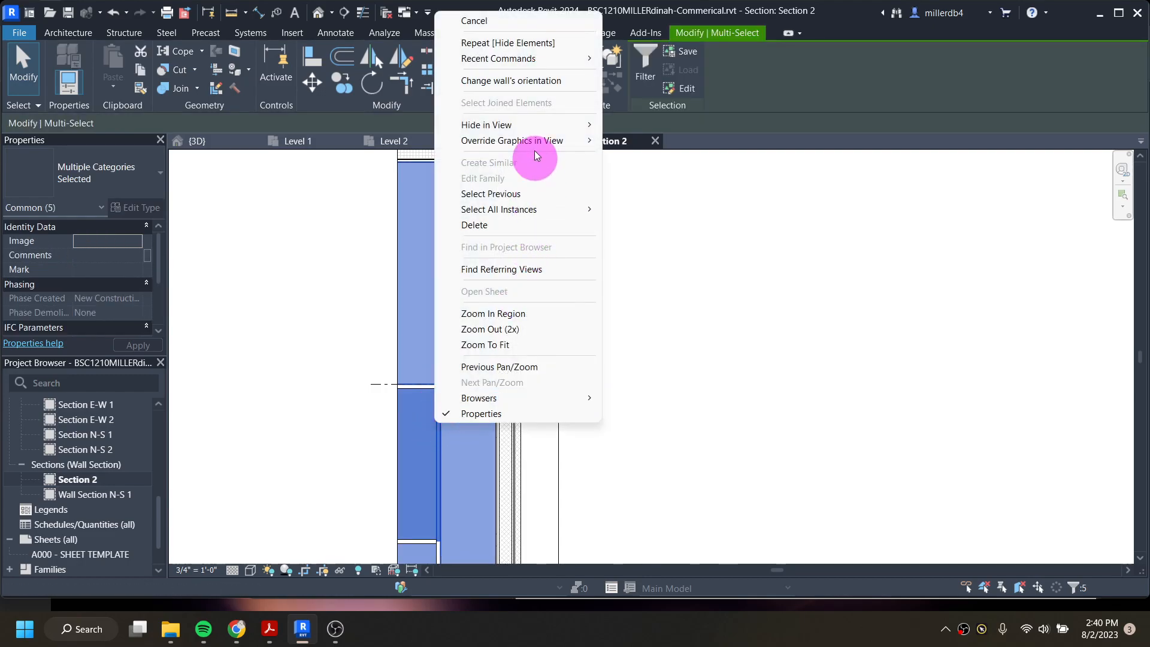
mouse_move(547, 126)
click(623, 122)
- Hide the curtain wall single glass door above Level 1 in this view
middle_drag(444, 418, 455, 254)
click(441, 390)
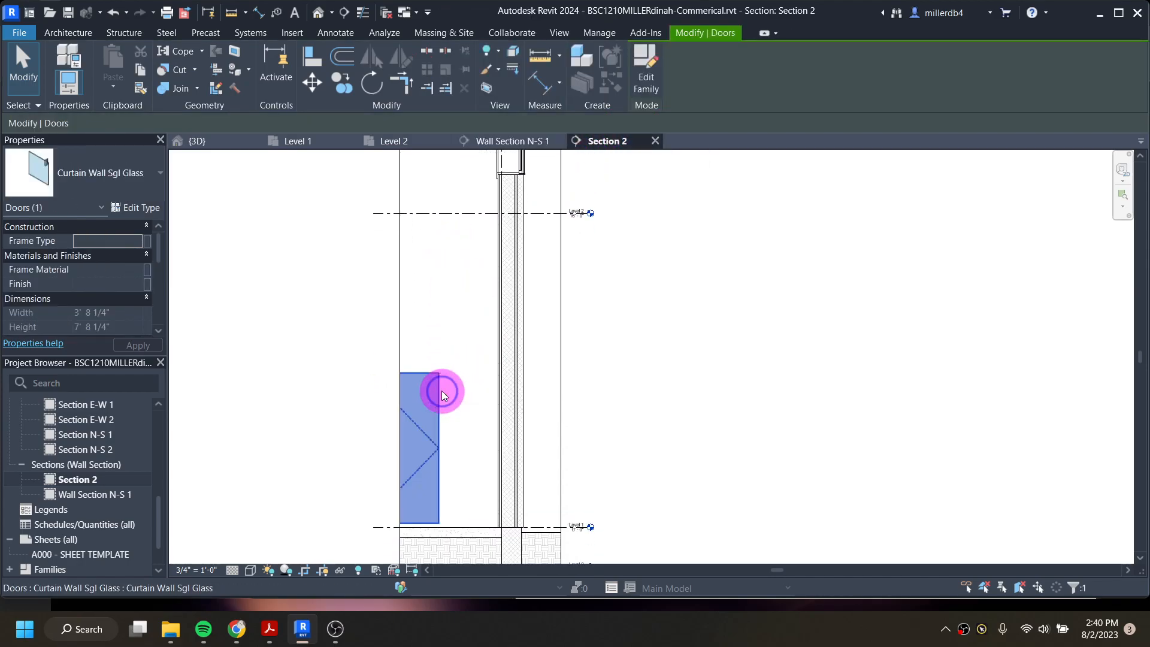
right_click(441, 390)
mouse_move(550, 91)
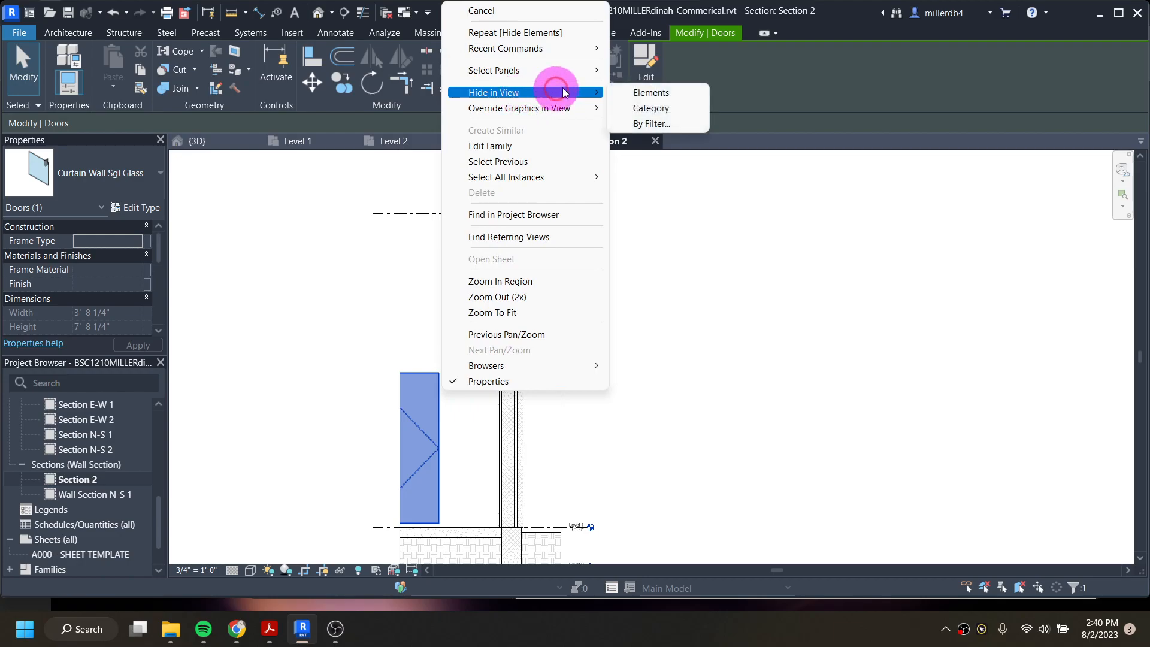
click(640, 94)
- Raise the crop region's lower edge closer to the footing and widen the crop on the exterior side of the wall
scroll(479, 452, down, 3)
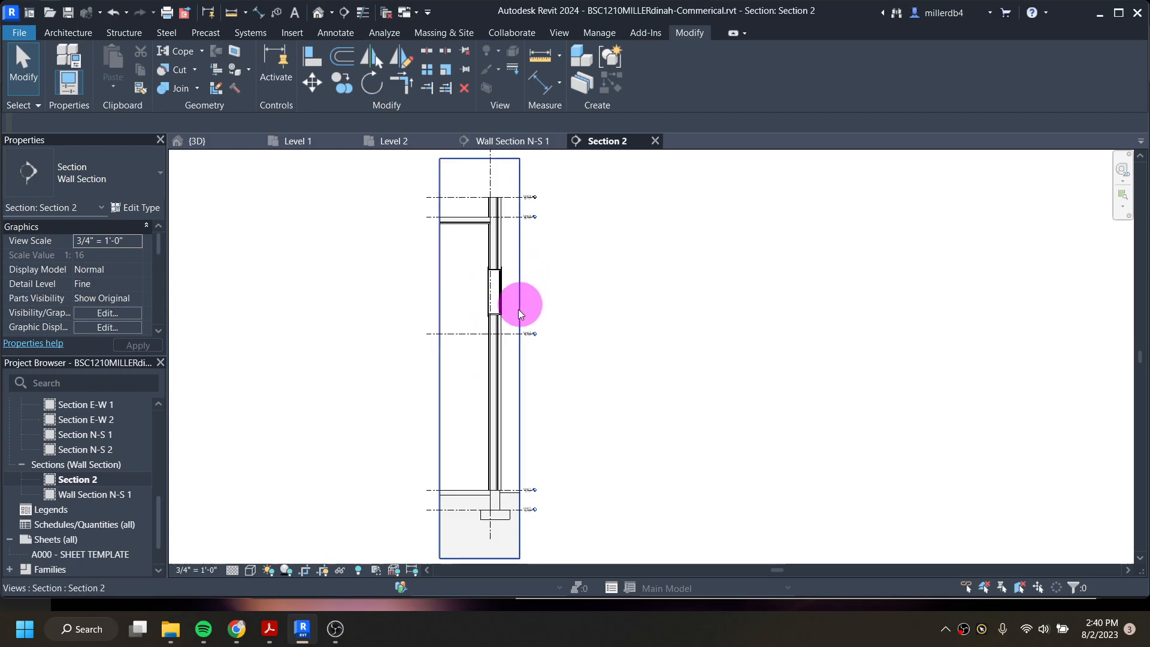
middle_drag(486, 339, 468, 315)
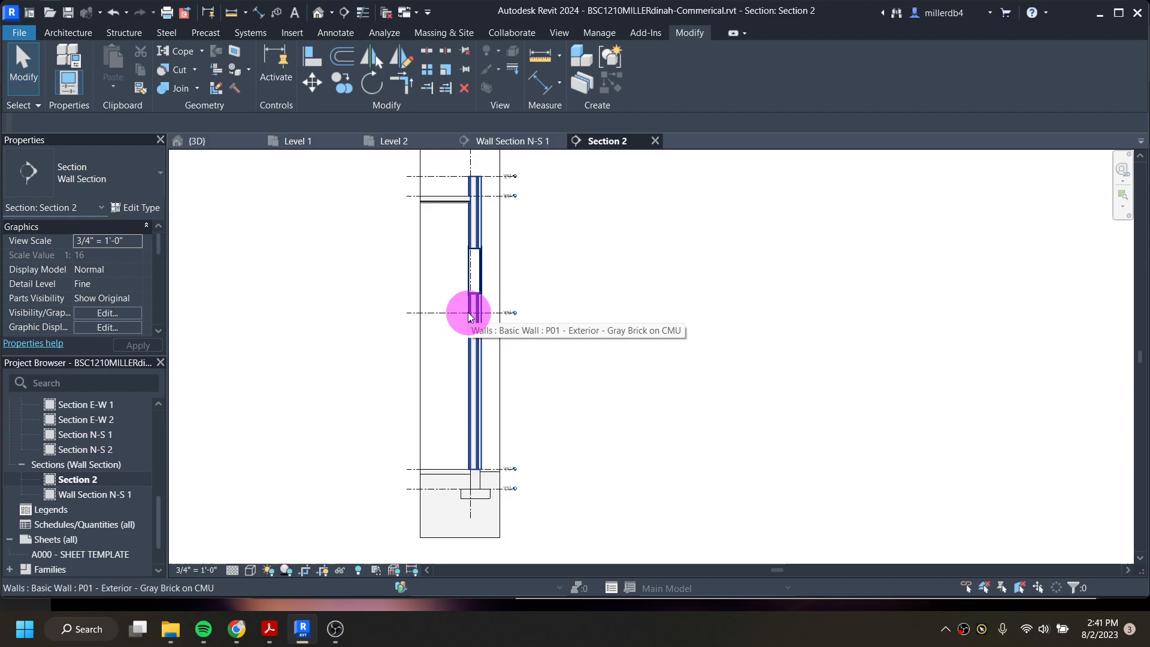
click(501, 383)
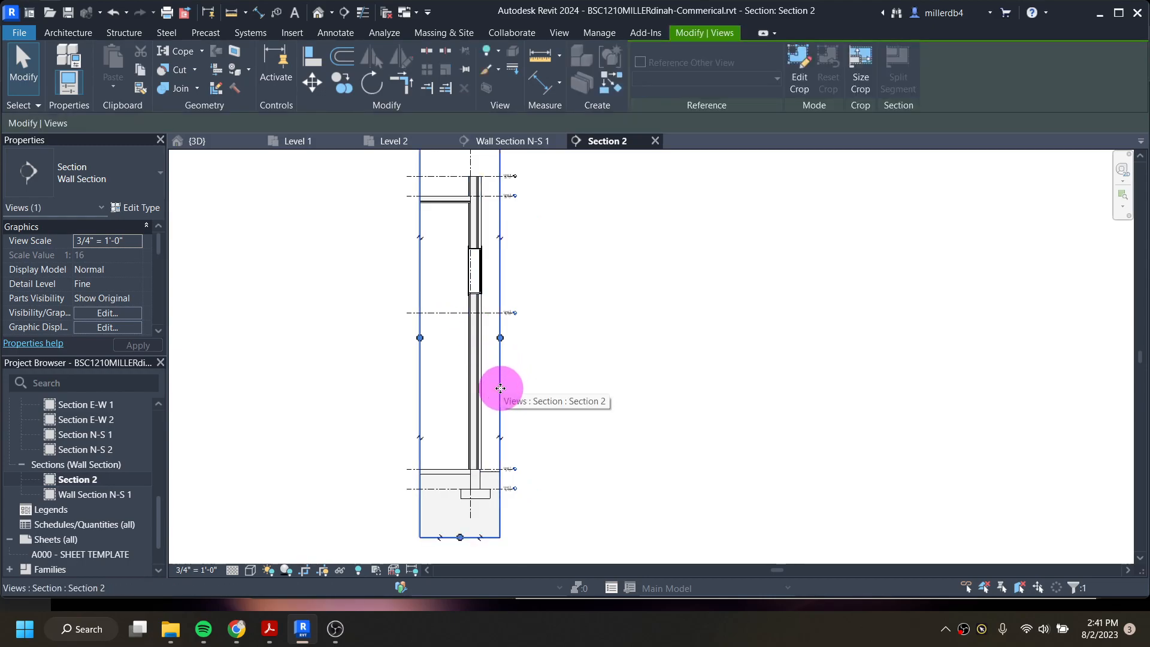
click(501, 441)
drag(459, 544, 460, 522)
drag(500, 329, 517, 329)
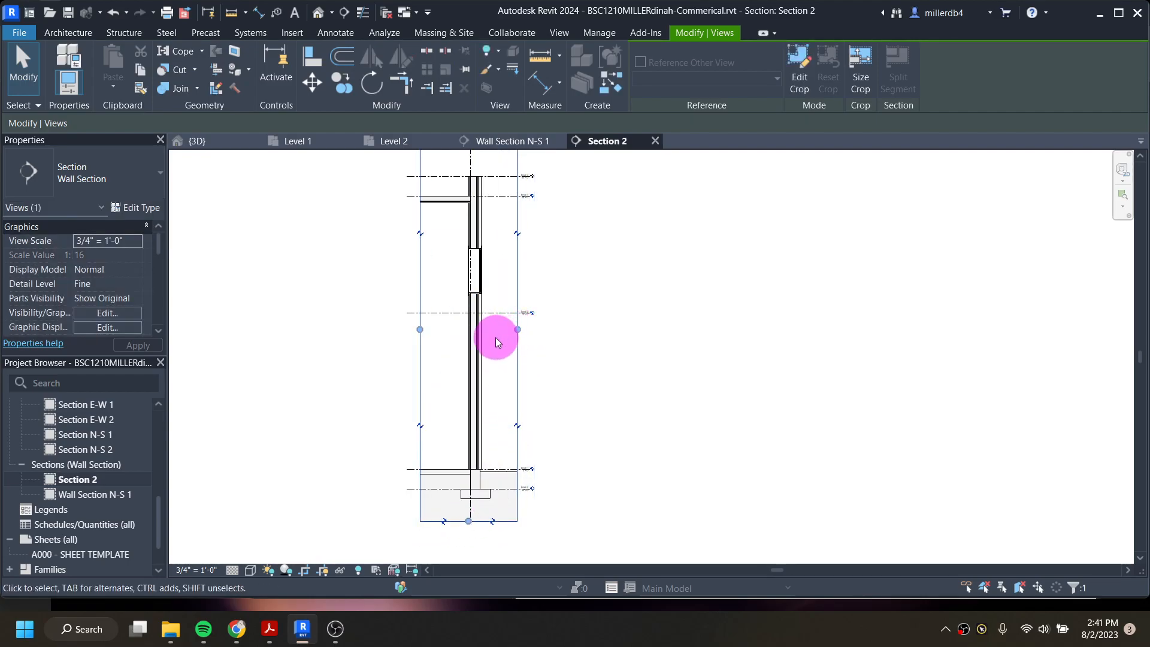
- Split the crop region with a horizontal view break and lower the bottom region's upper edge closer to Level 1
scroll(496, 337, down, 2)
middle_drag(495, 347, 495, 375)
scroll(503, 431, up, 1)
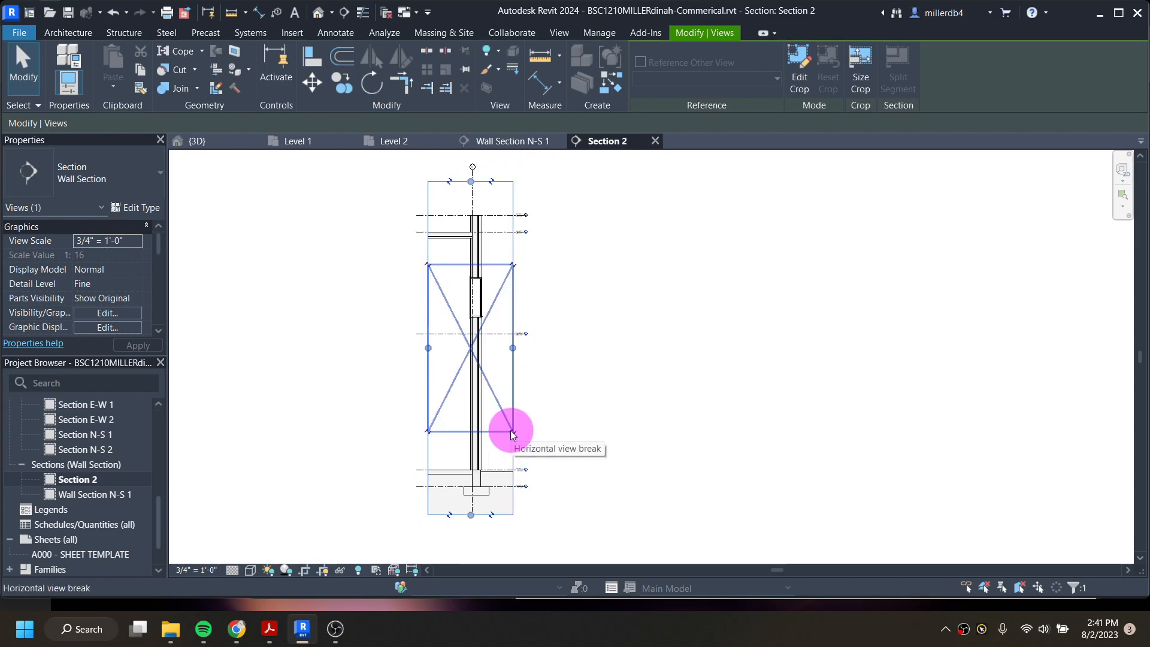
click(512, 432)
scroll(458, 453, up, 2)
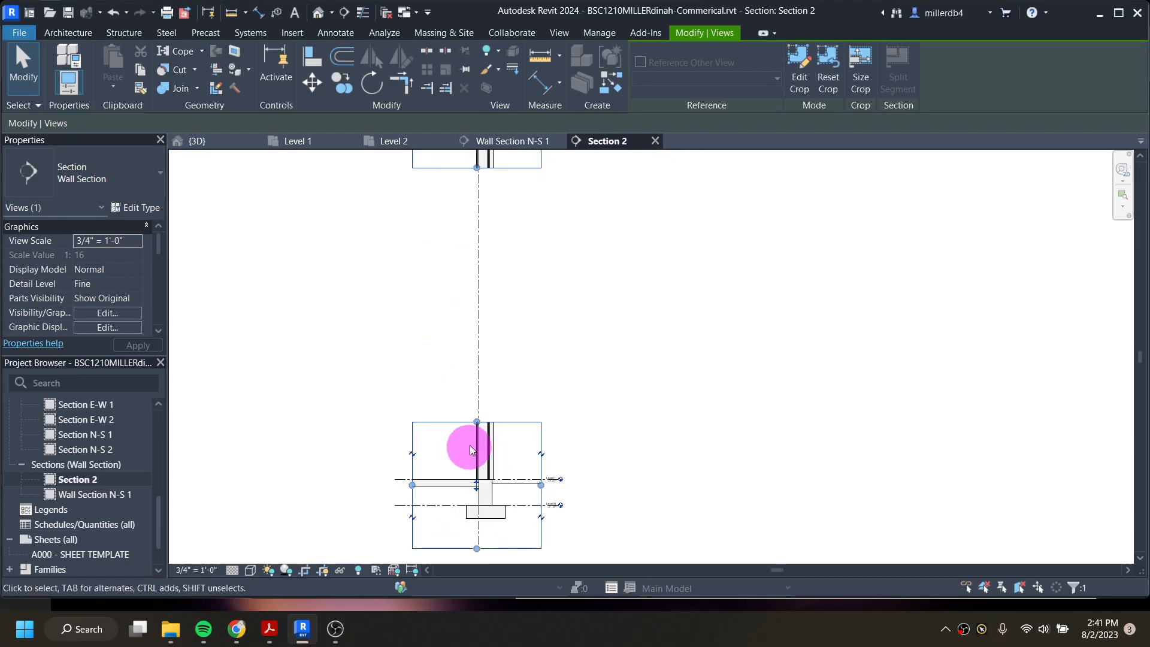
drag(476, 421, 477, 433)
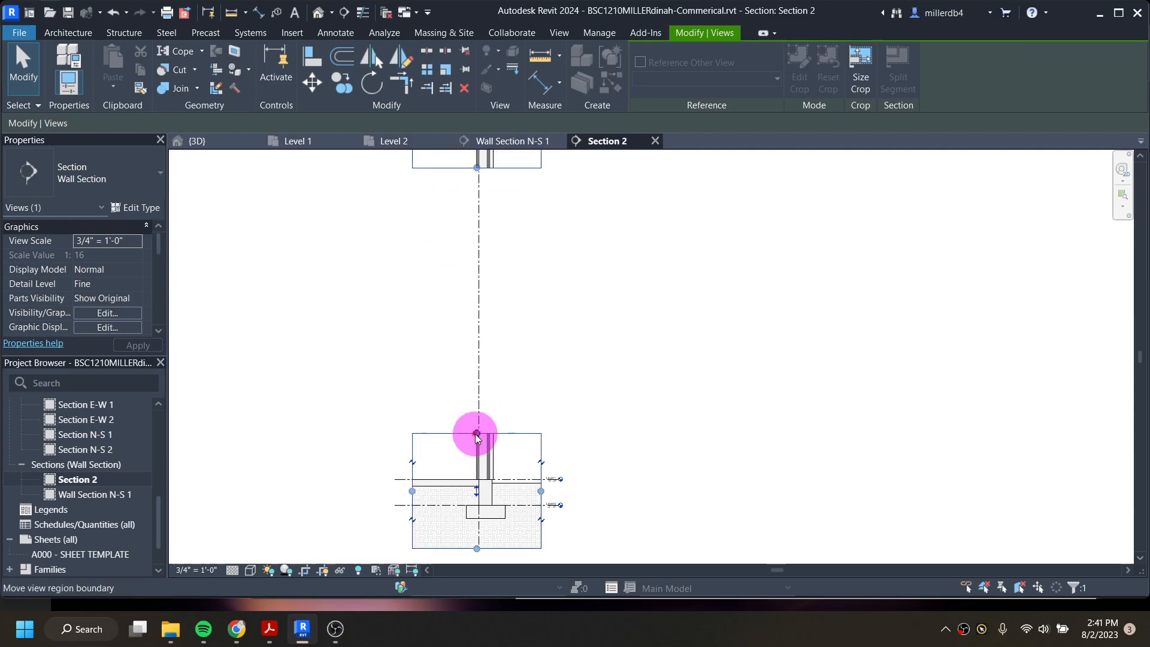
- Extend the upper crop region's lower edge down past the window to just below Level 2
scroll(477, 407, down, 1)
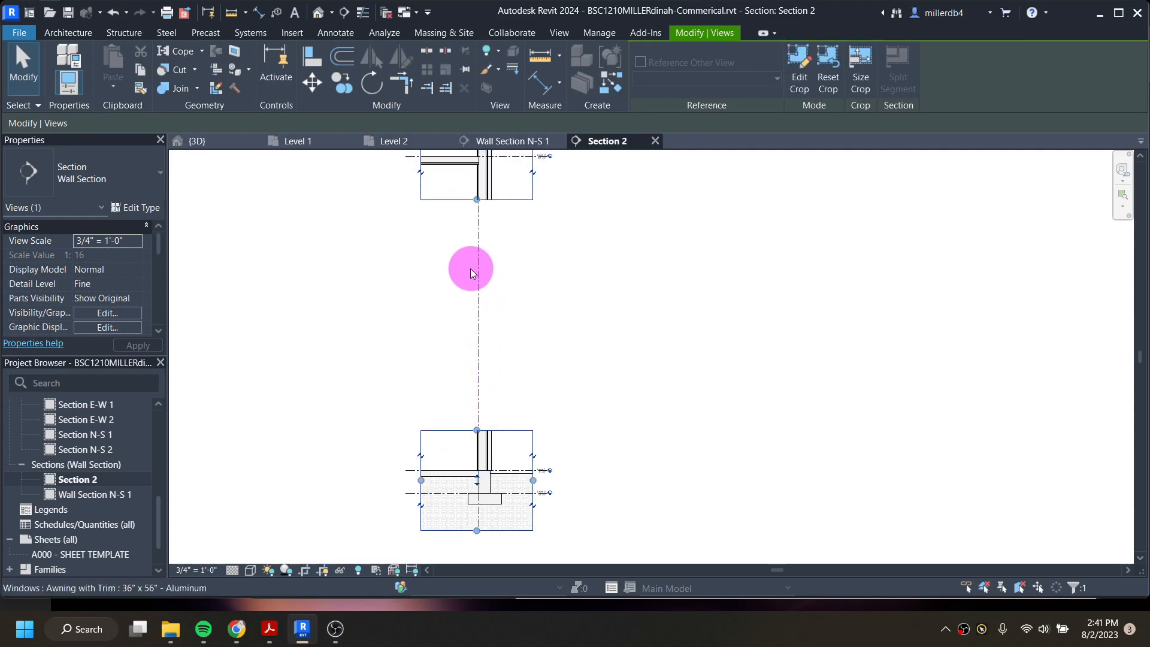
middle_drag(470, 271, 457, 320)
drag(459, 249, 465, 293)
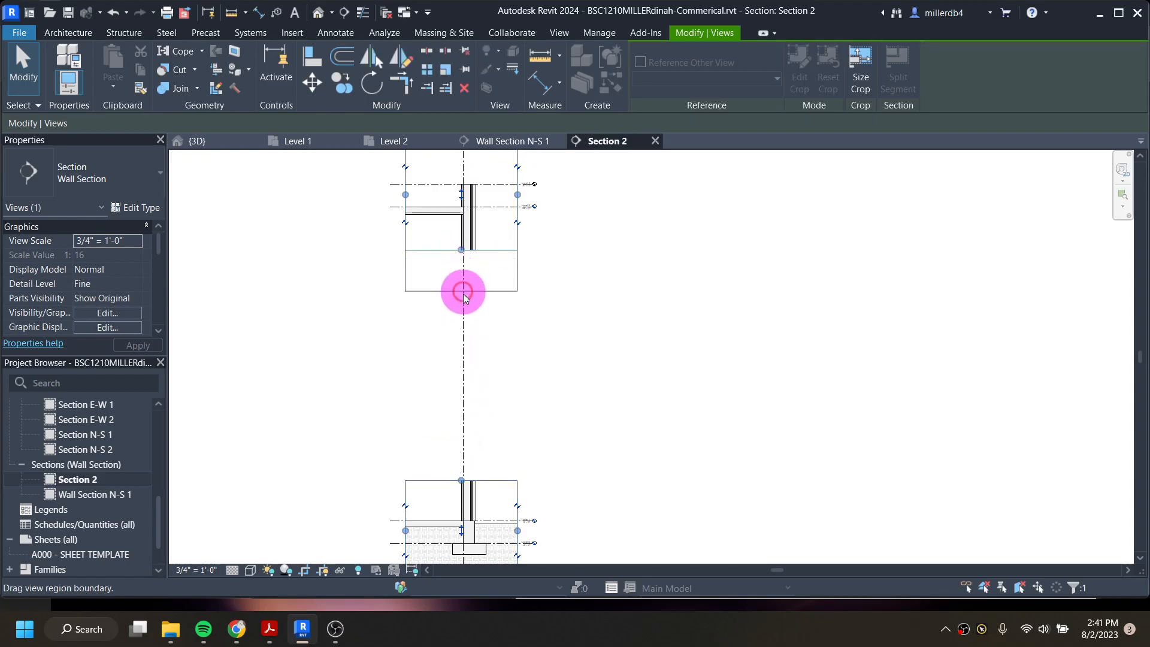
drag(468, 372, 462, 388)
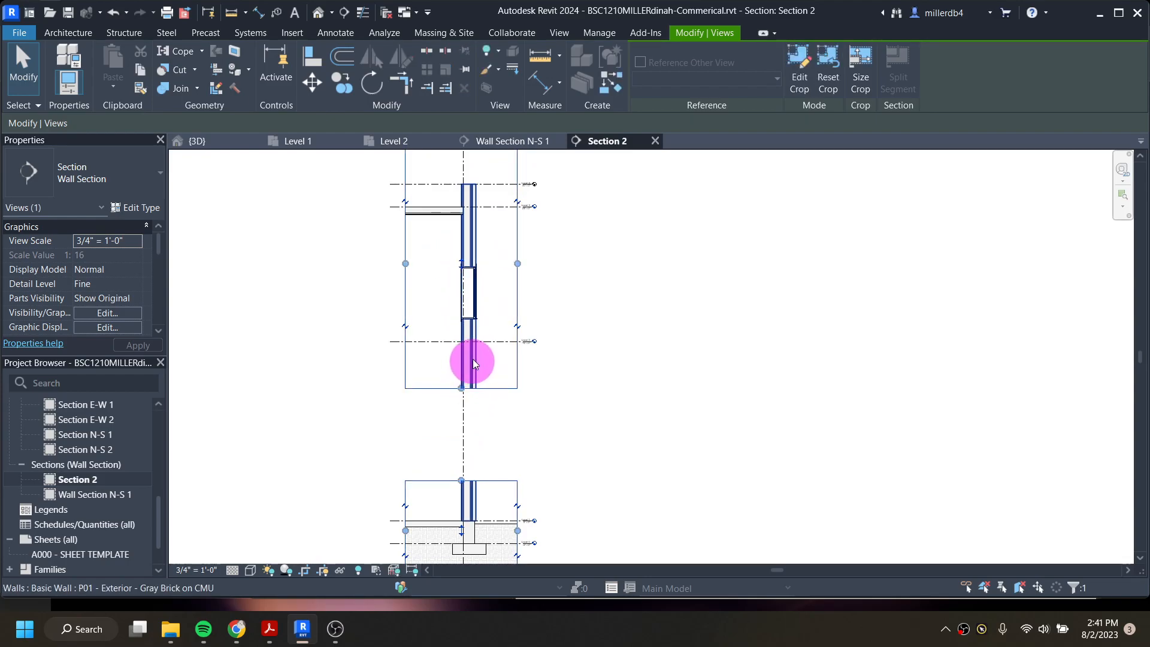
- Split the upper crop region with another horizontal view break and raise the middle region's upper edge to include the window sill
click(517, 327)
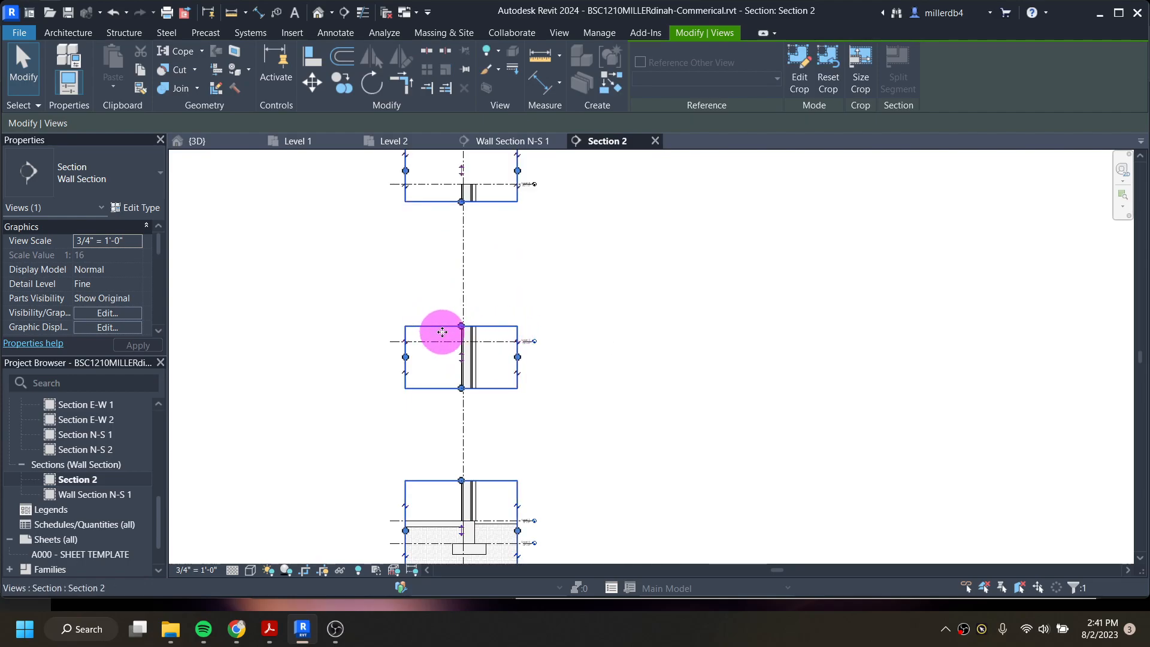
drag(463, 317, 464, 298)
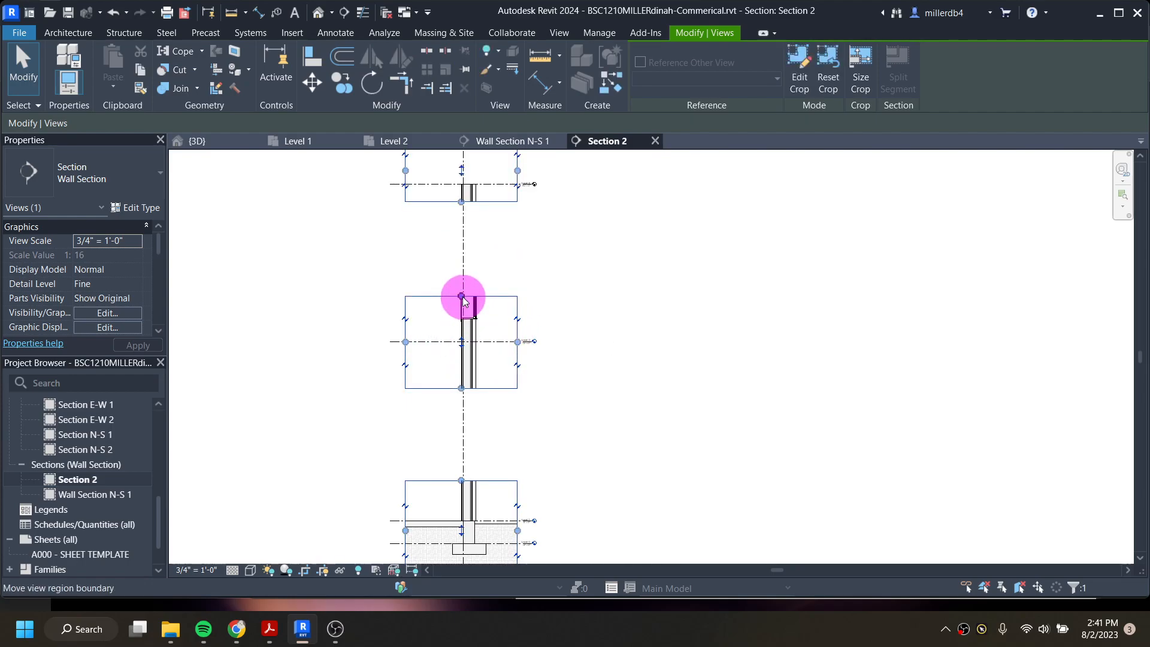
scroll(465, 299, up, 3)
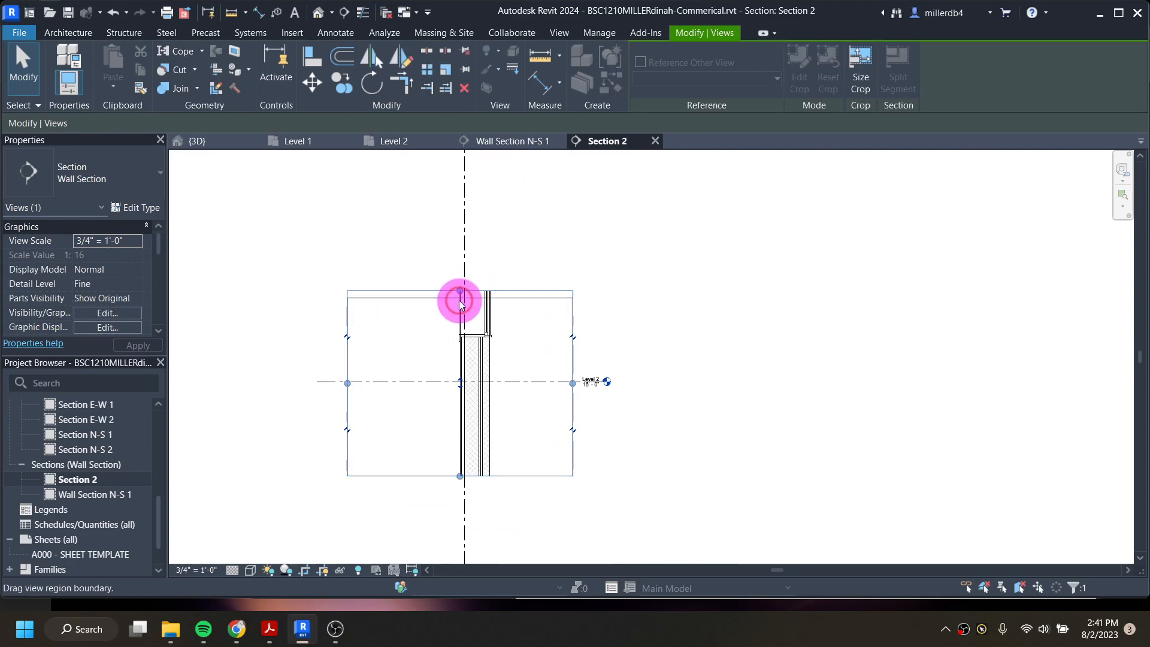
- Extend the top crop region's lower edge down to include the window head below Level 3
scroll(456, 327, down, 2)
middle_drag(458, 311, 460, 387)
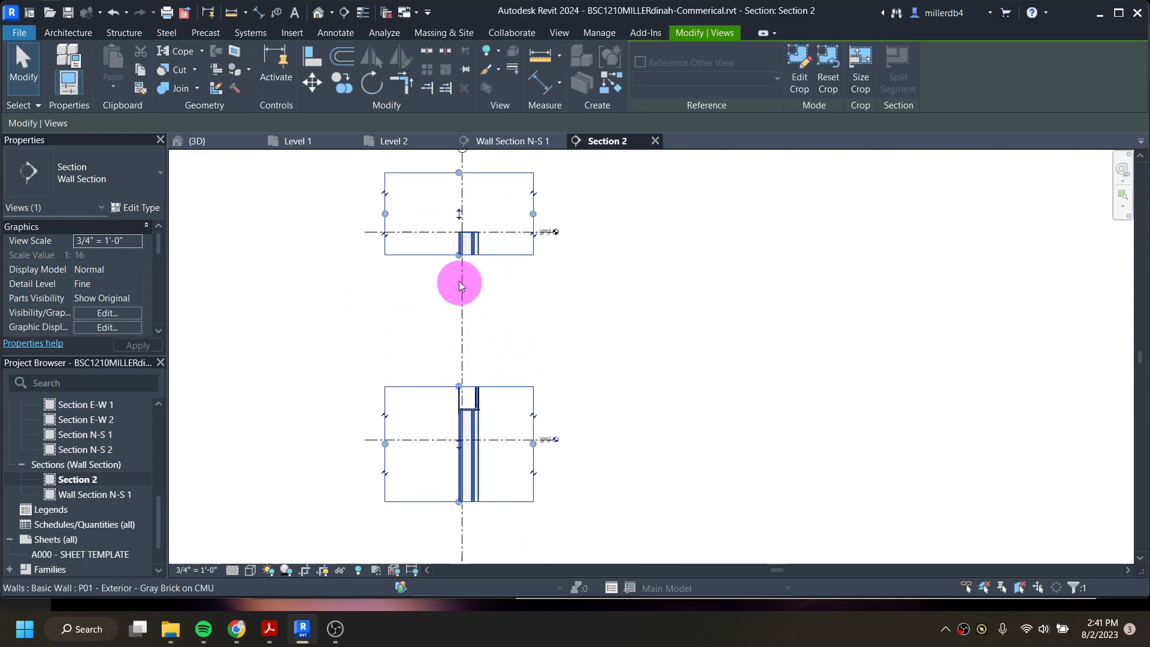
drag(459, 257, 459, 357)
- Move the bottom region up and the top region down, leaving narrow gaps around the middle region
scroll(457, 440, down, 1)
middle_drag(457, 440, 399, 316)
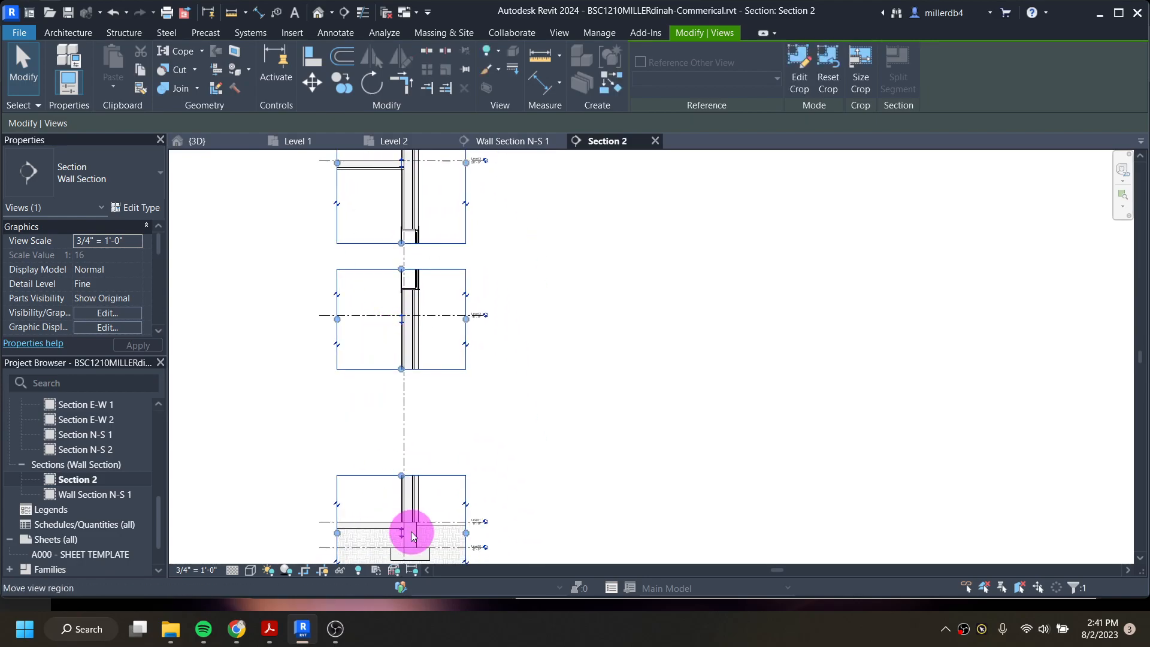
drag(402, 535, 404, 437)
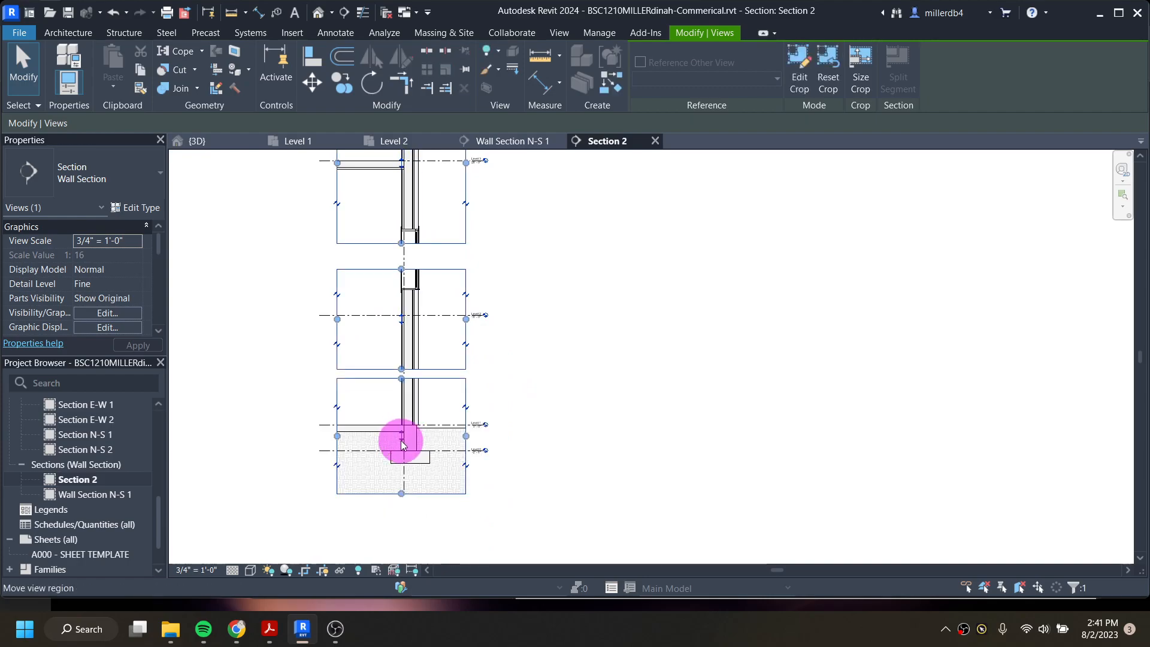
middle_drag(455, 214, 480, 281)
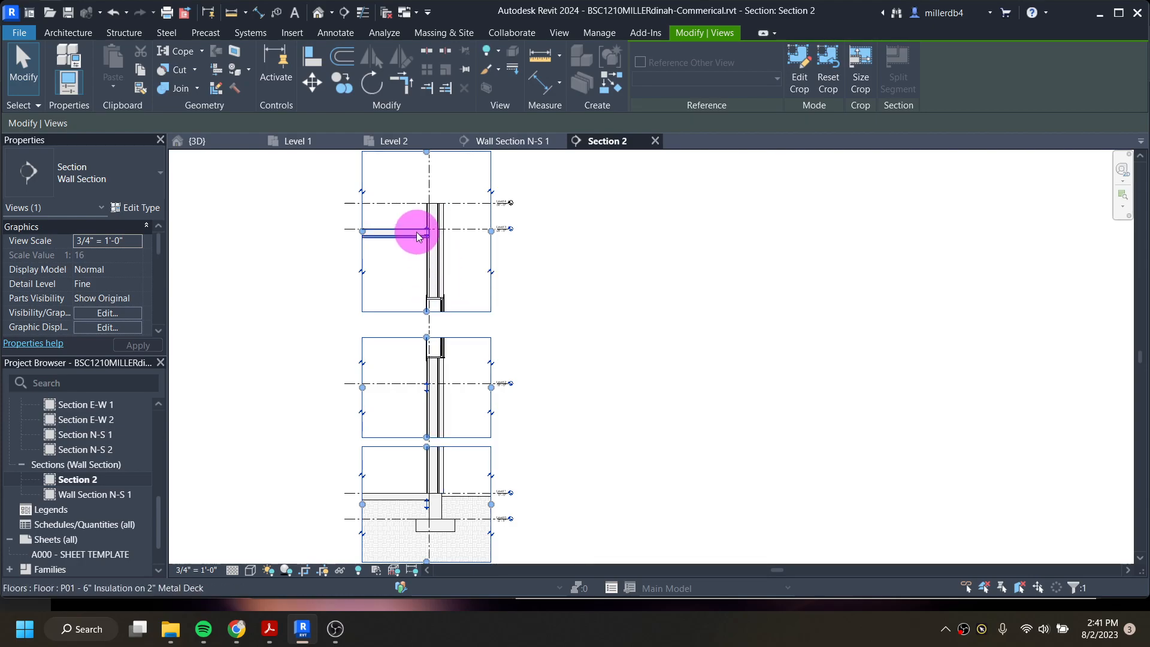
drag(430, 228, 428, 259)
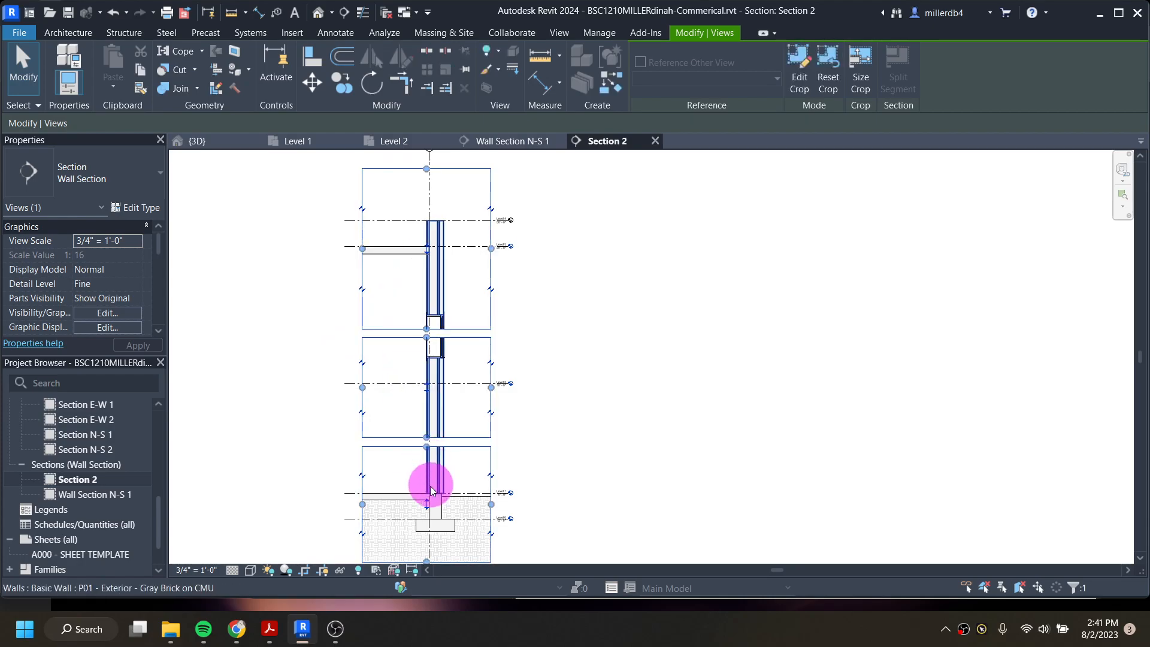
- Lower the top crop region's upper edge closer to Level 4 and deselect the crop
scroll(425, 501, down, 2)
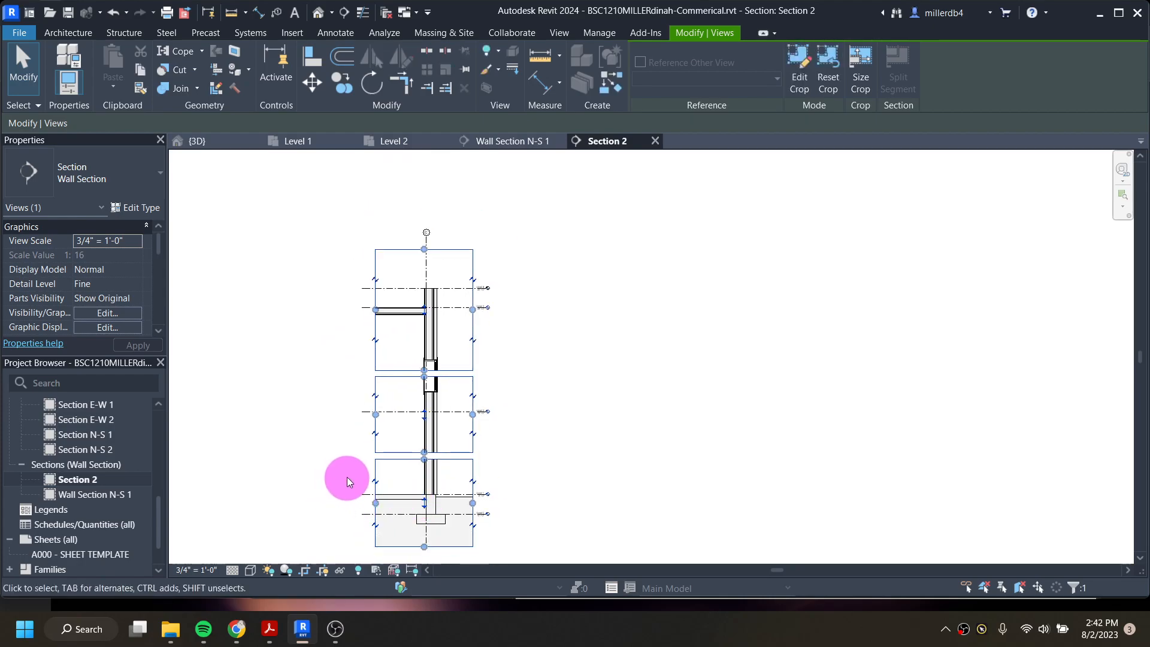
drag(425, 254, 422, 279)
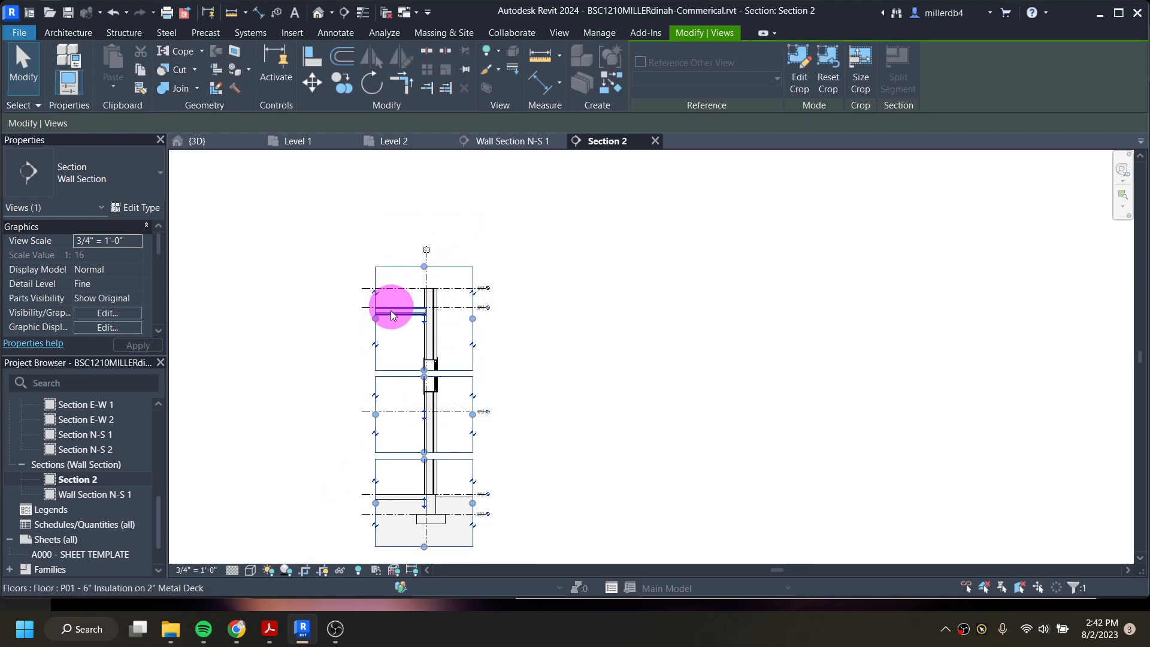
click(334, 393)
- Raise the middle crop region's lower edge slightly and move the bottom region up to leave a narrow gap
scroll(379, 431, up, 2)
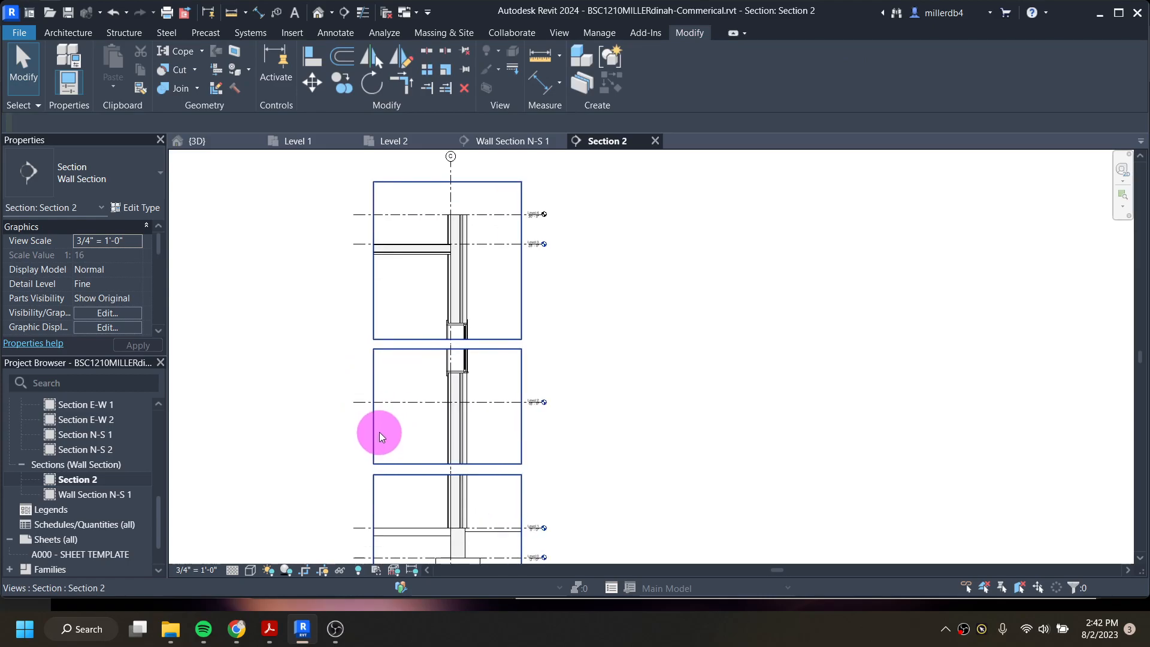
click(468, 466)
drag(452, 459, 449, 446)
drag(449, 537, 387, 483)
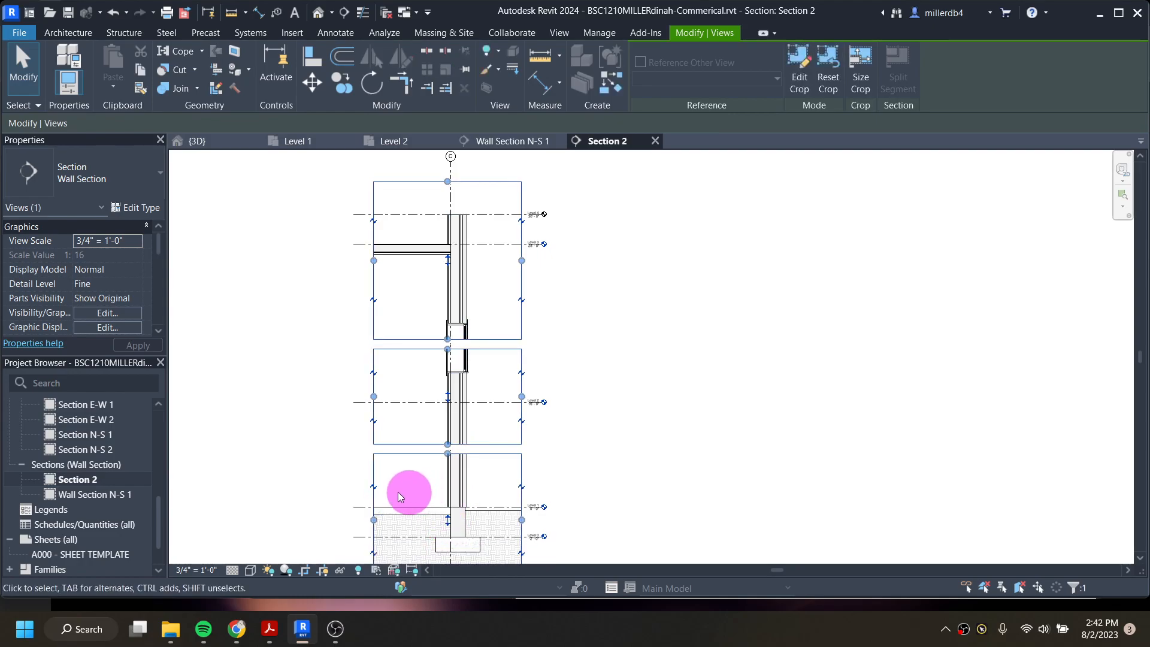
click(337, 491)
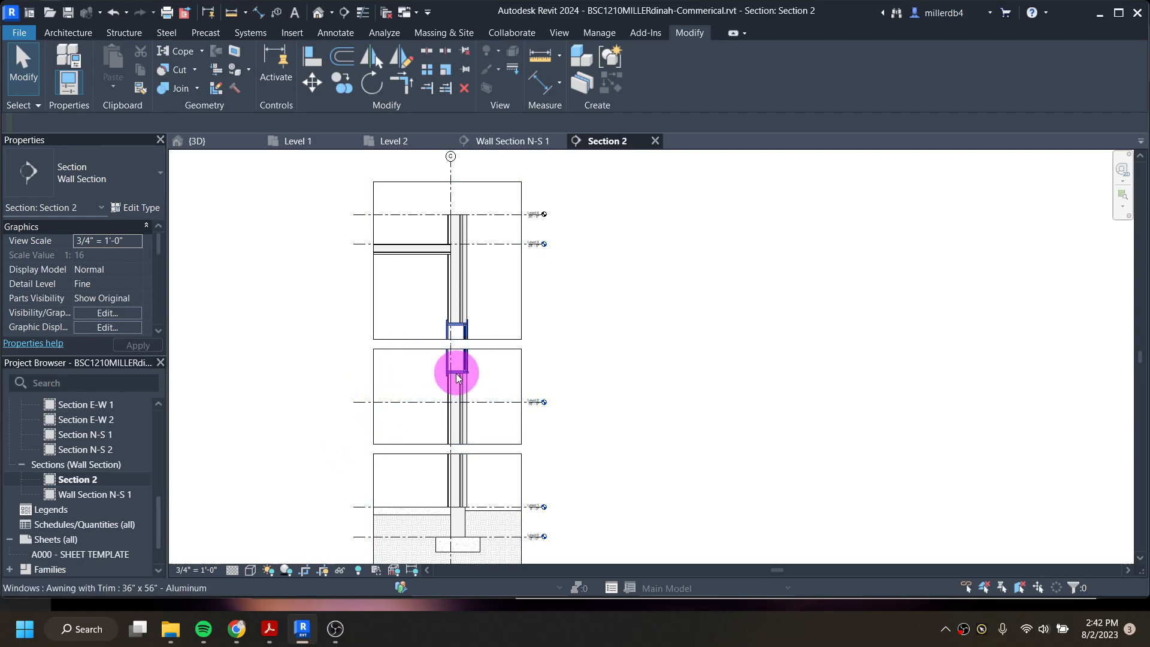
- Examine the broken wall section at the window and at the foundation wall and footing
scroll(460, 371, up, 3)
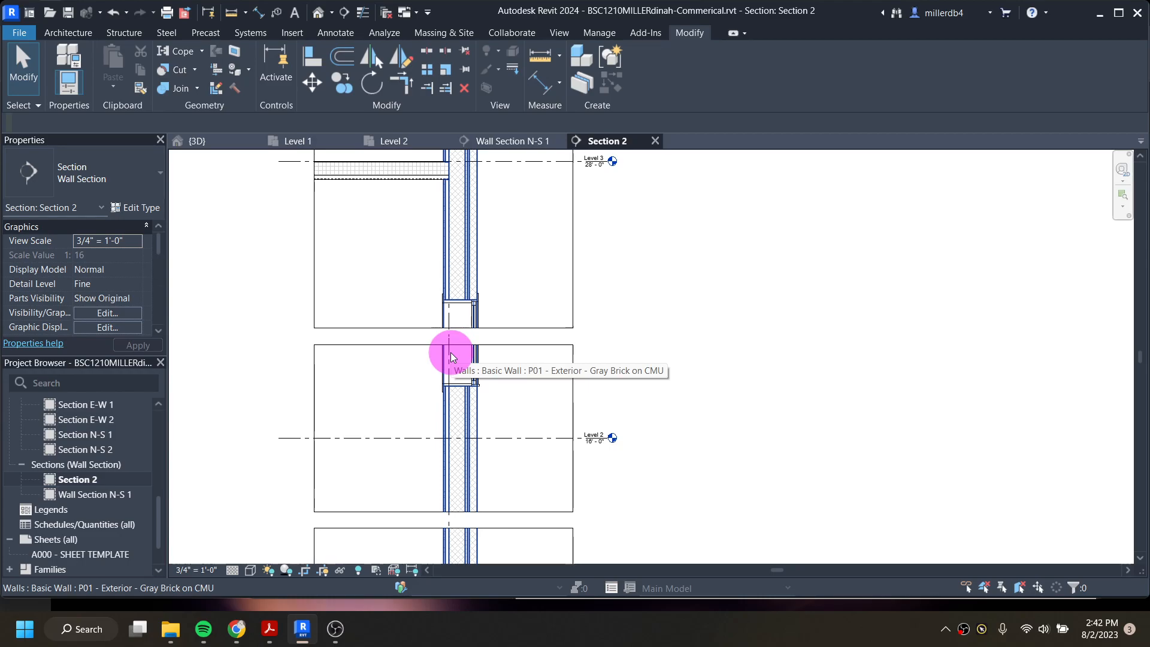
scroll(466, 410, down, 4)
middle_drag(494, 496, 449, 441)
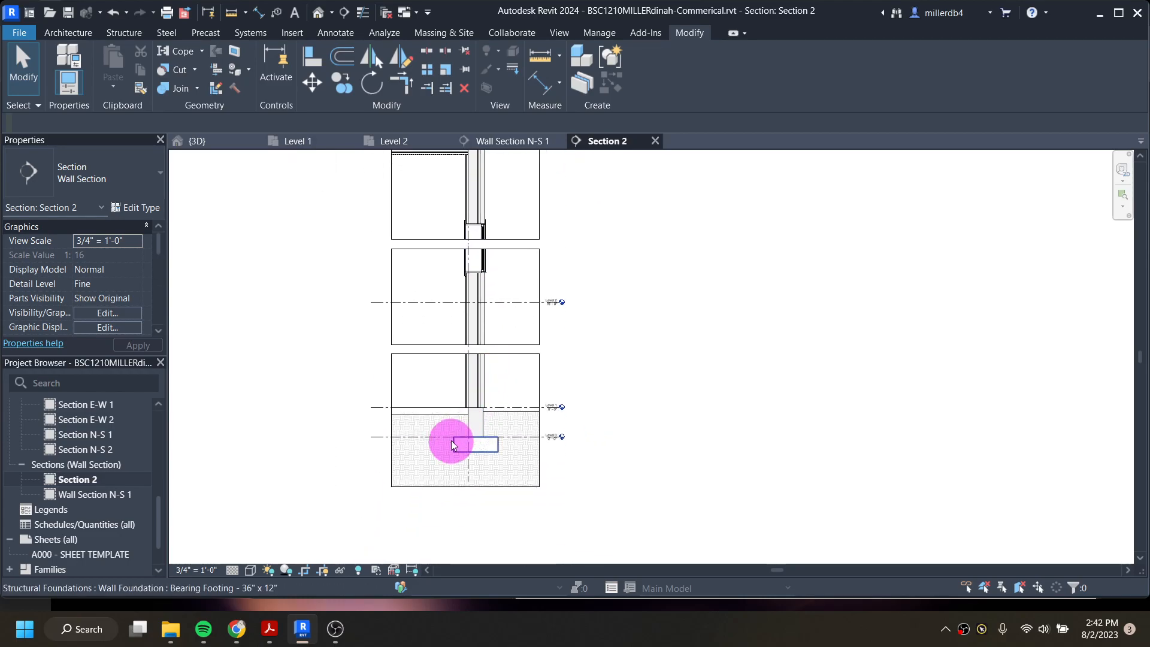
scroll(539, 455, up, 4)
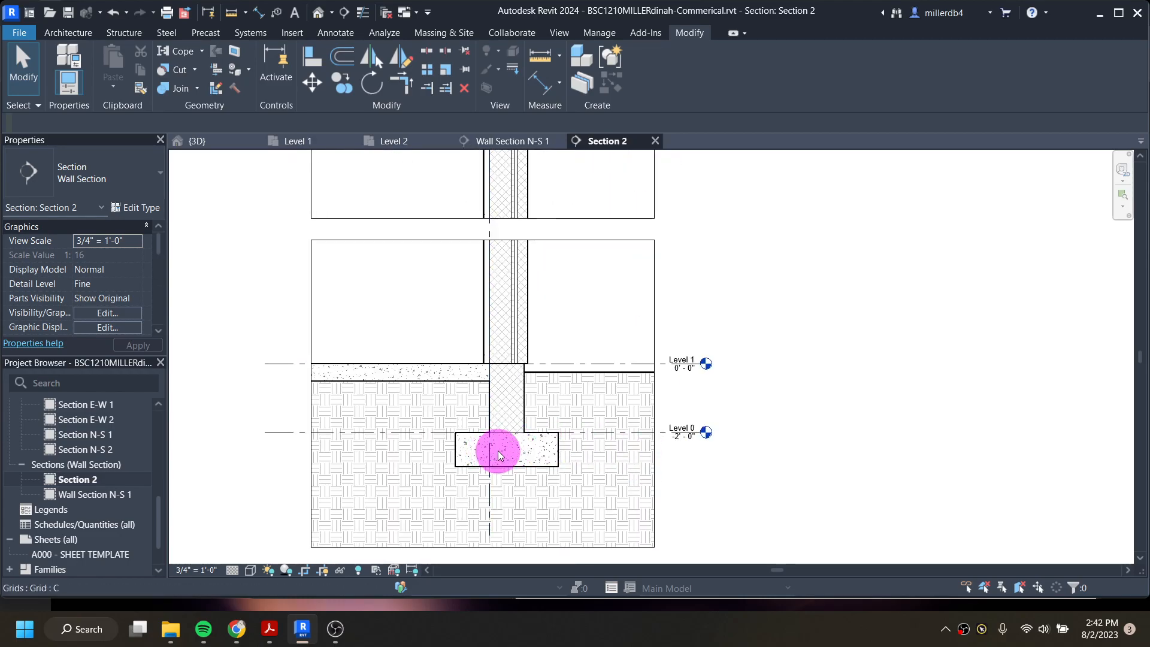
scroll(502, 449, up, 3)
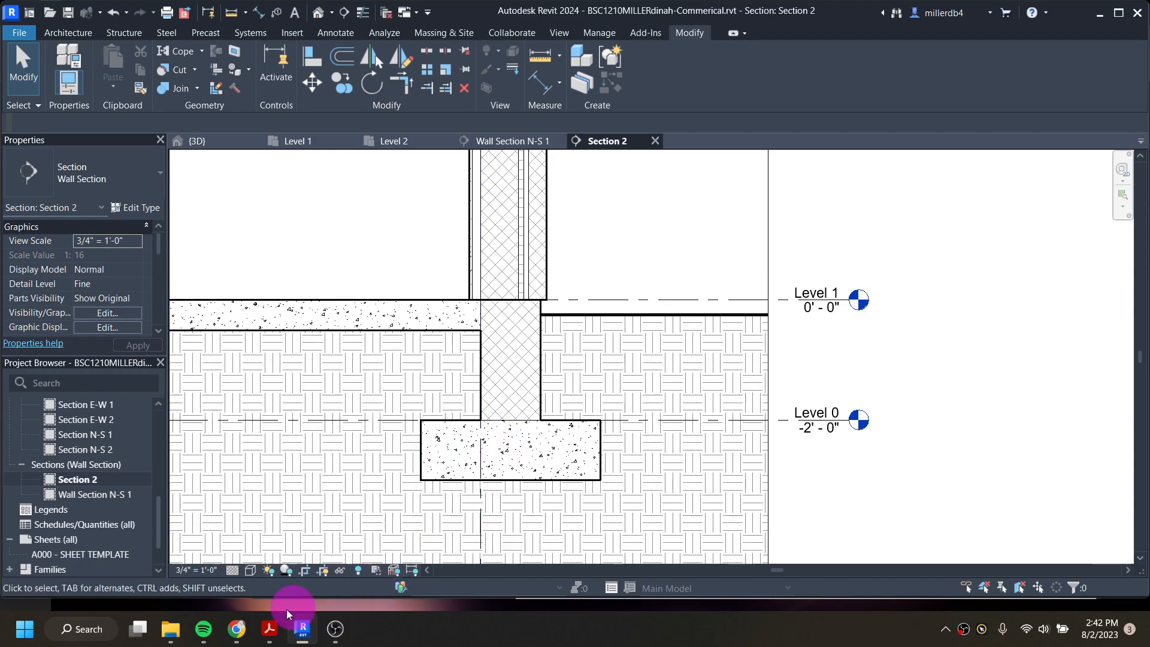
- Switch to the reference PDF and examine Wall Section N-S 1 on sheet A311 from the window down to the foundation
click(271, 628)
scroll(835, 449, down, 3)
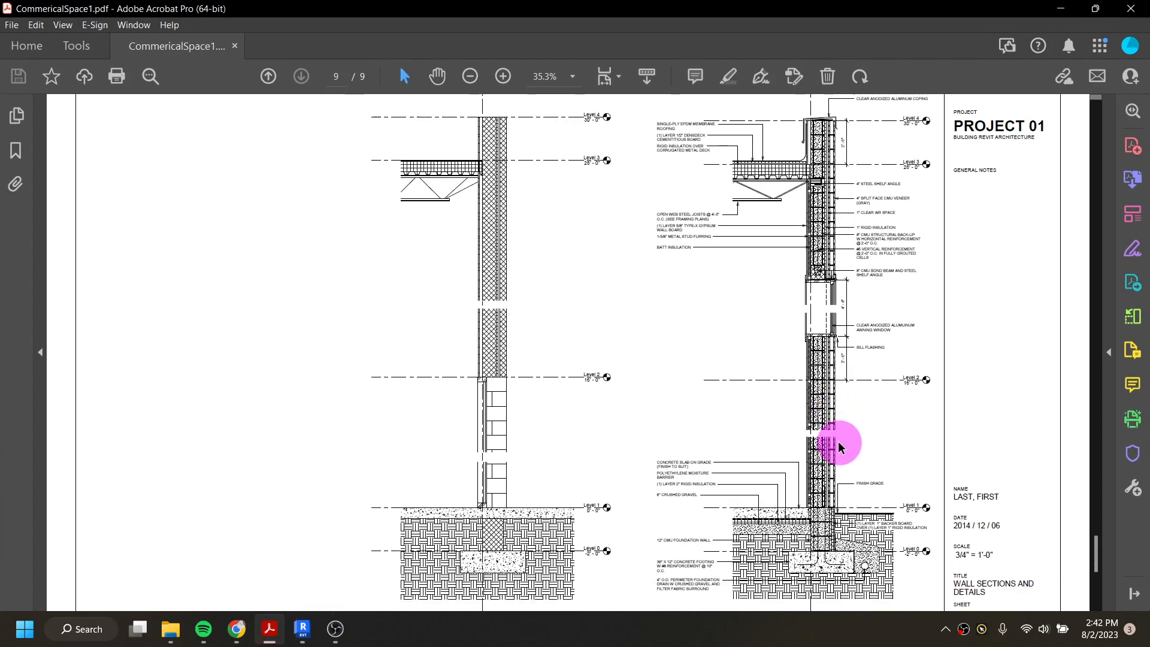
click(502, 75)
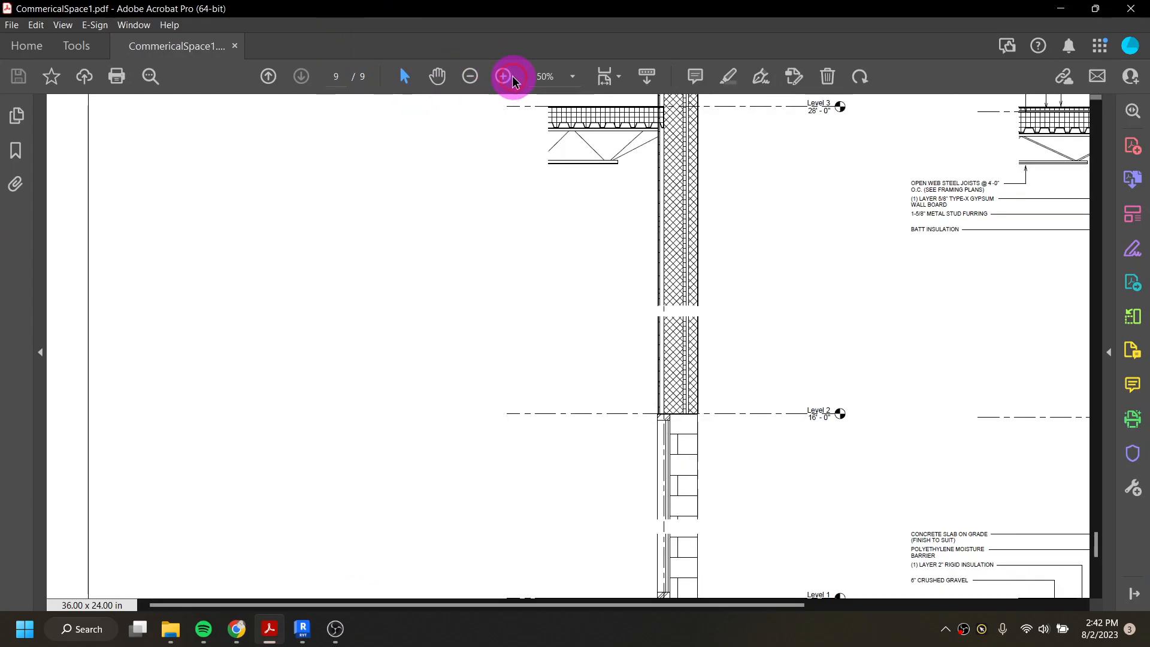
drag(635, 606, 951, 606)
scroll(702, 314, down, 4)
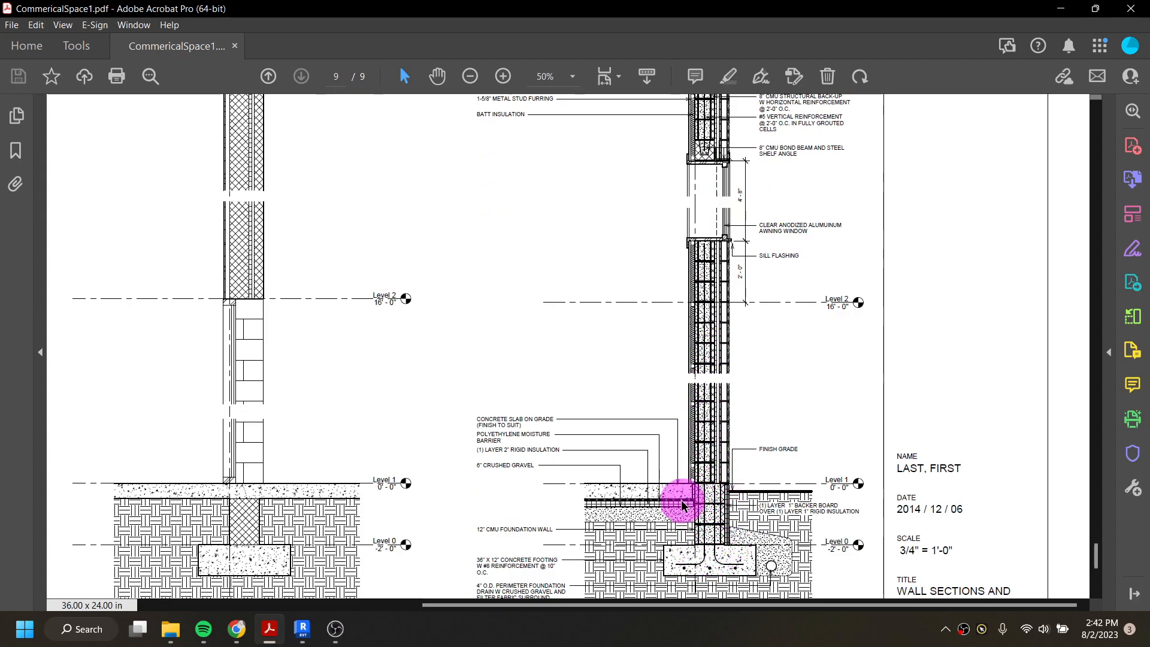
click(511, 78)
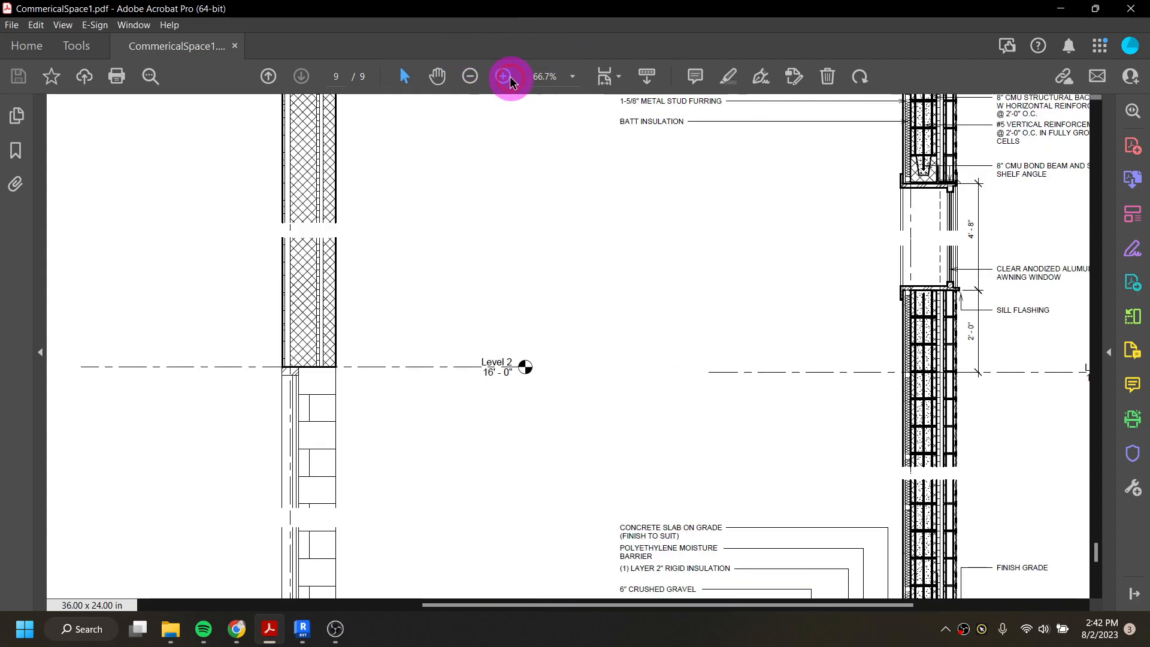
click(510, 79)
scroll(627, 199, down, 8)
drag(597, 605, 784, 606)
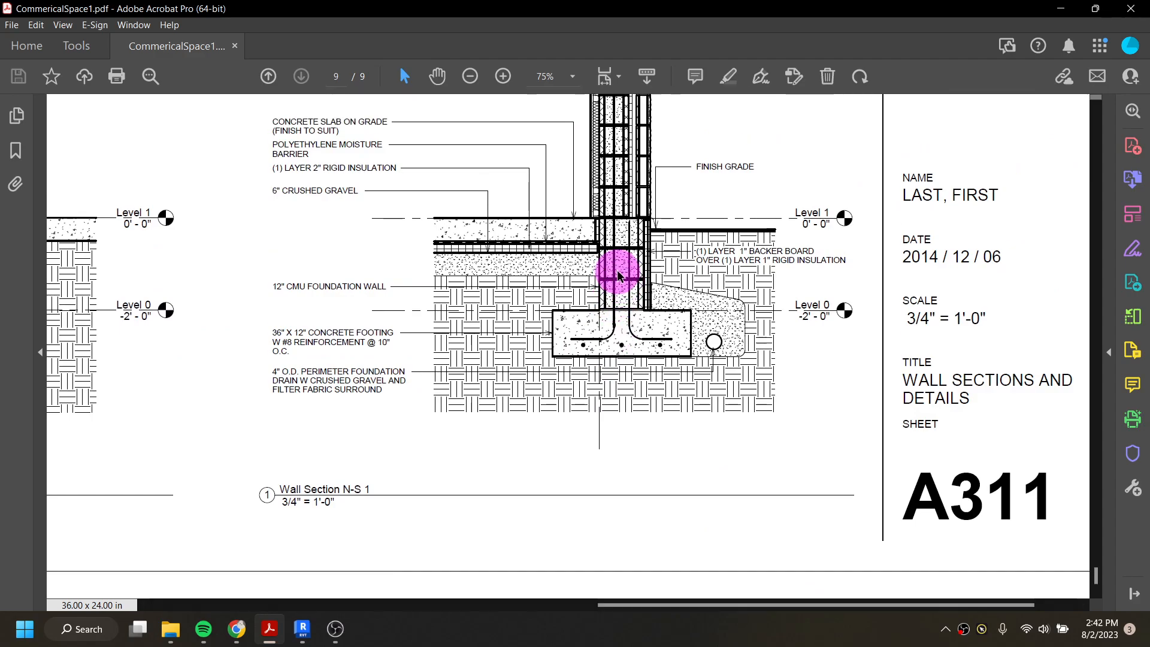
- Examine the foundation detail up close, including the CMU wall, footing reinforcement, slab layers, perimeter drain and their notes
click(503, 76)
click(503, 76)
mouse_move(652, 612)
mouse_down()
mouse_move(798, 605)
mouse_move(785, 606)
mouse_up()
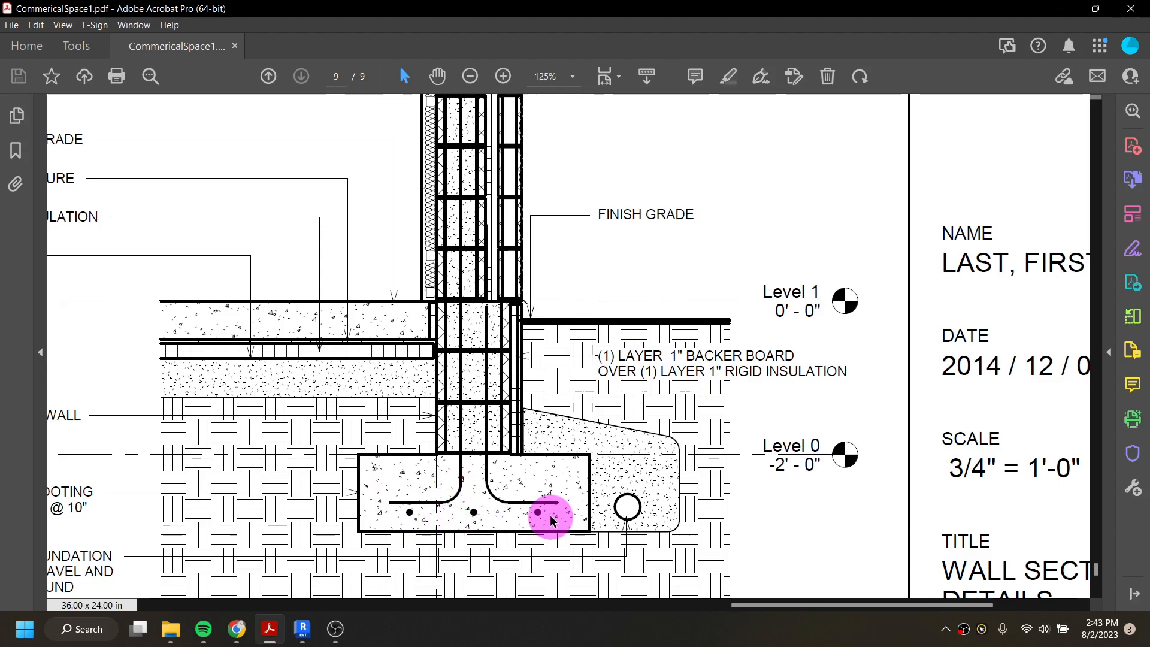
drag(775, 606, 733, 614)
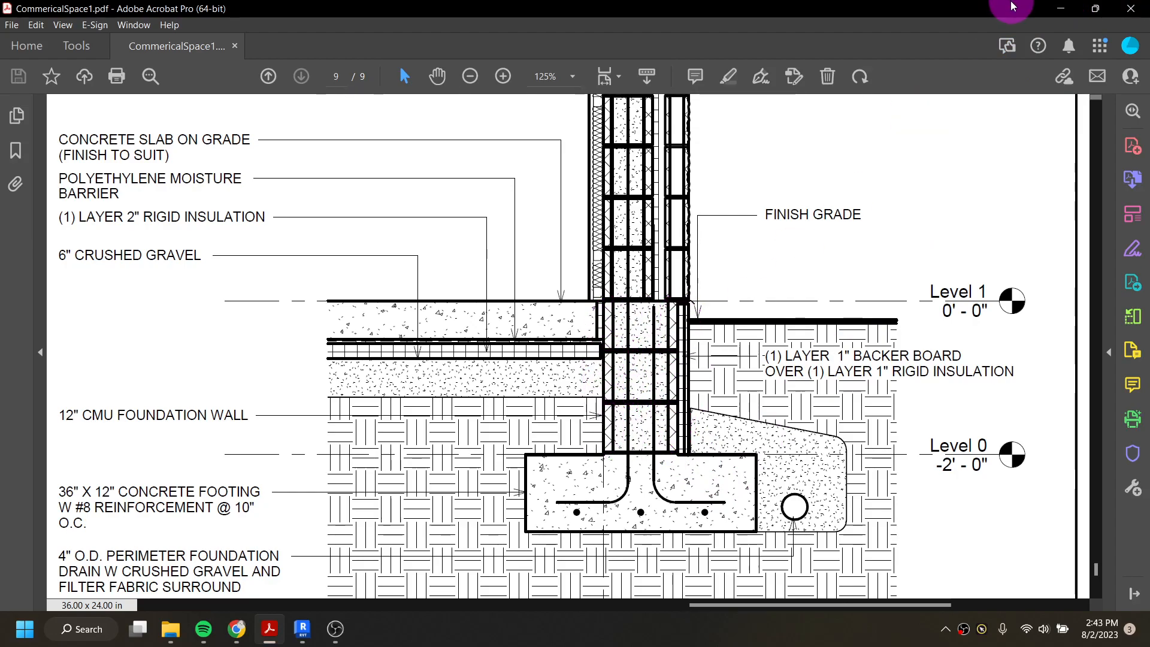
- Switch back to Revit and load the CMU-2 Core-Section detail component from the Div 04-Masonry, 042200-Concrete Unit Masonry library
click(1059, 8)
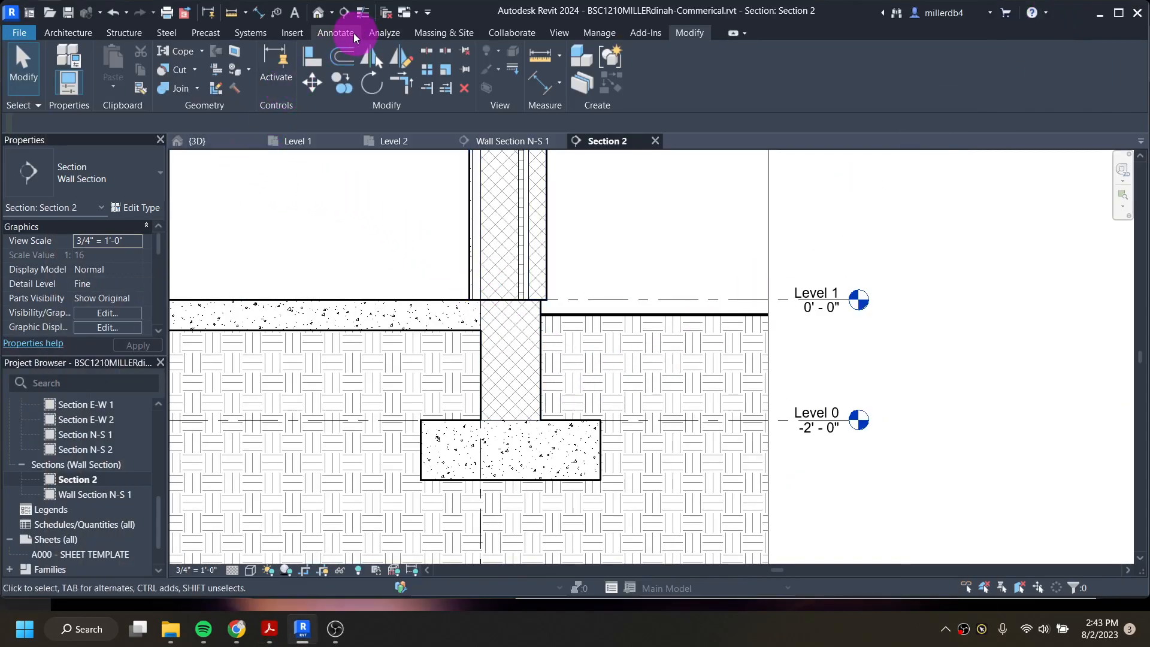
click(337, 33)
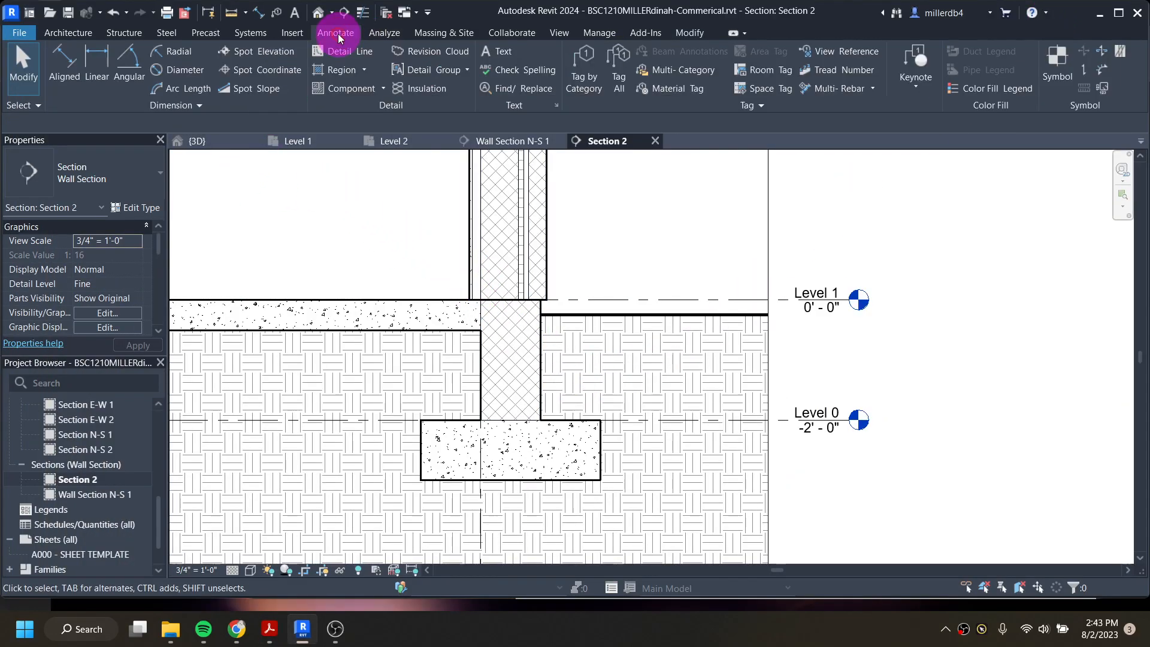
click(349, 93)
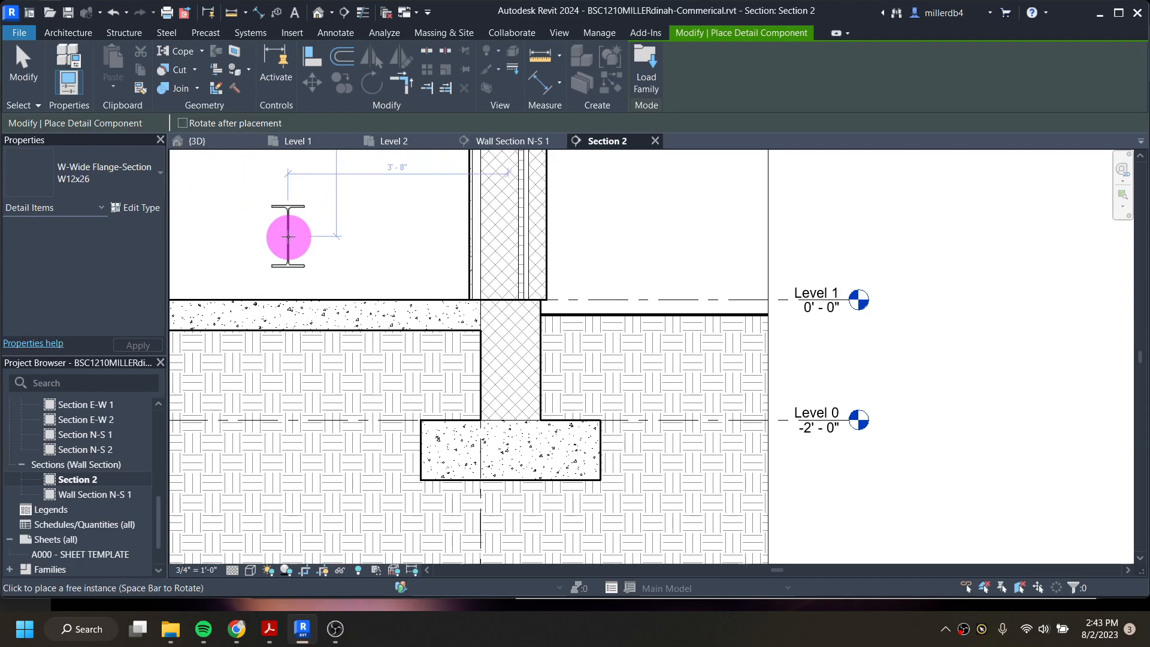
click(646, 82)
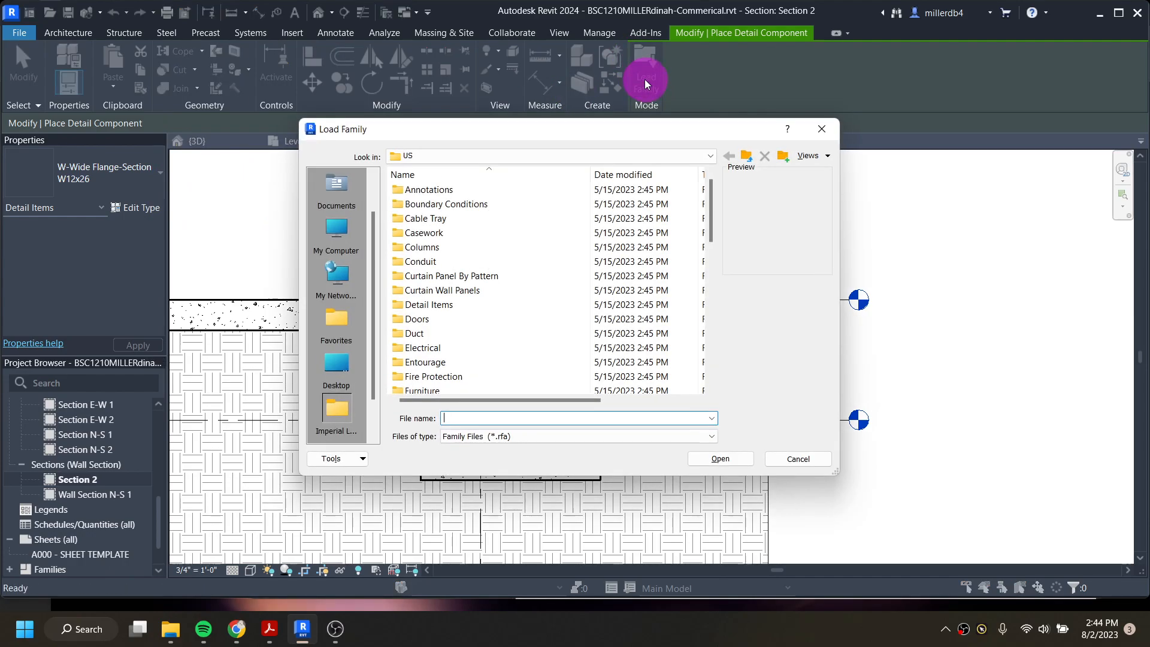
double_click(424, 306)
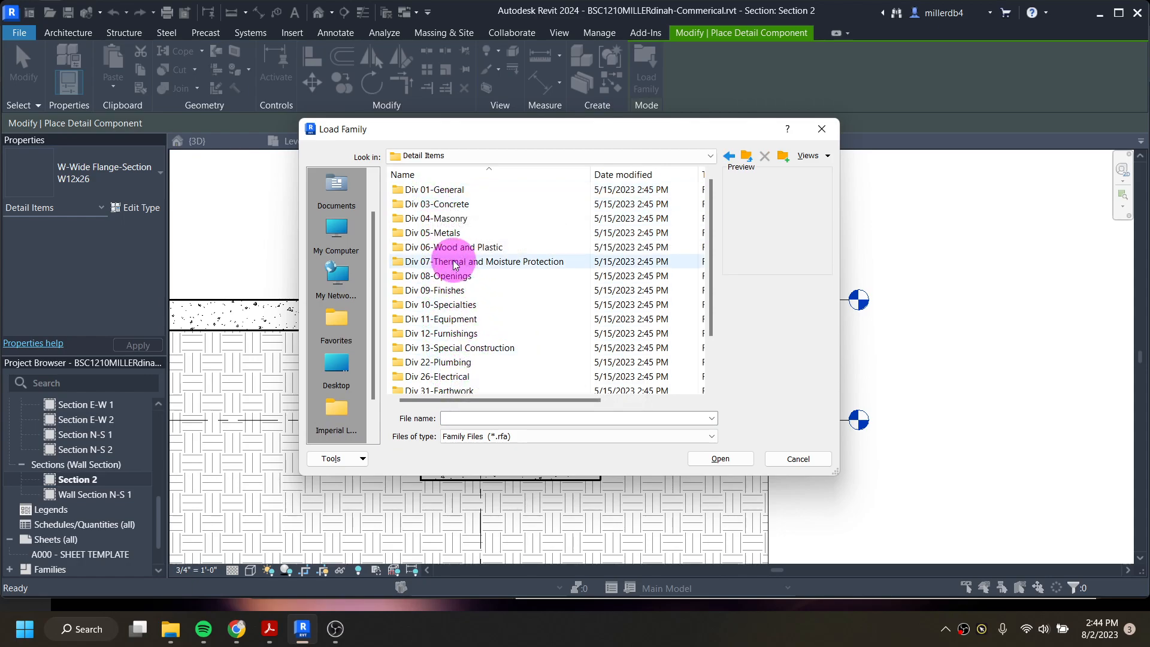
double_click(445, 218)
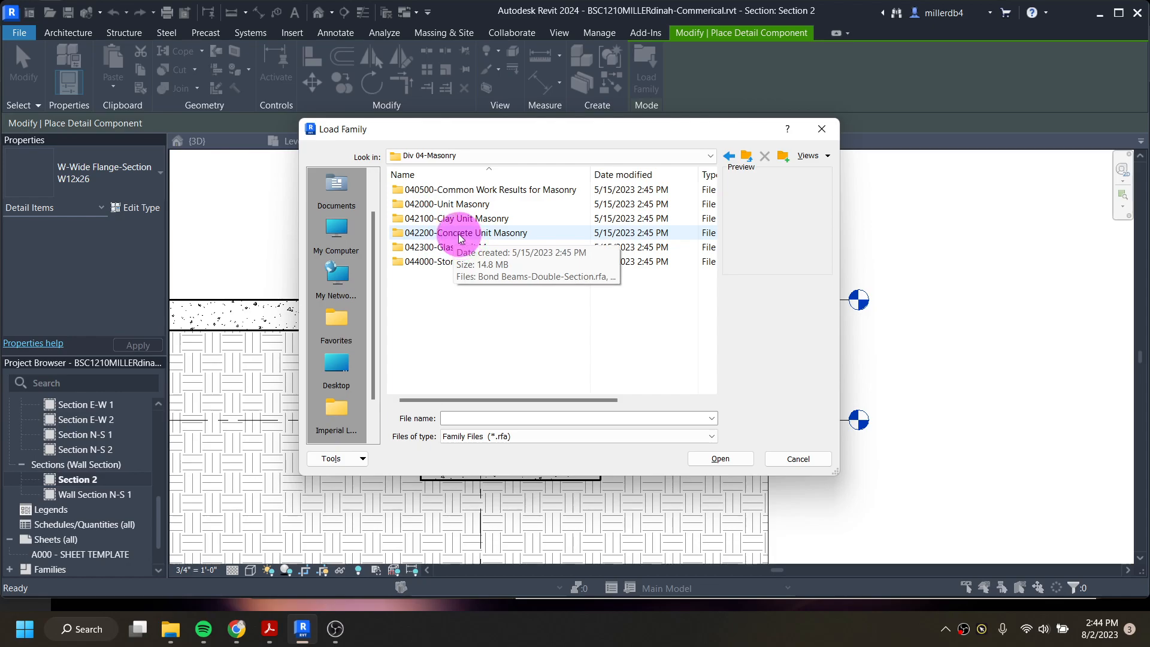
double_click(461, 234)
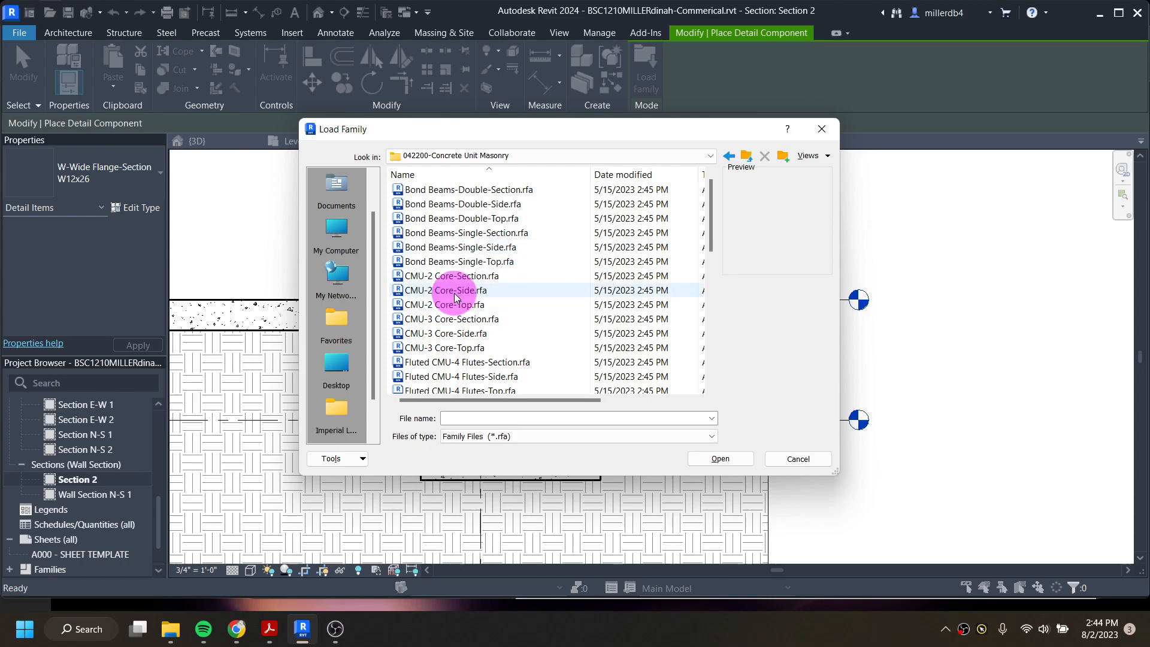
click(435, 277)
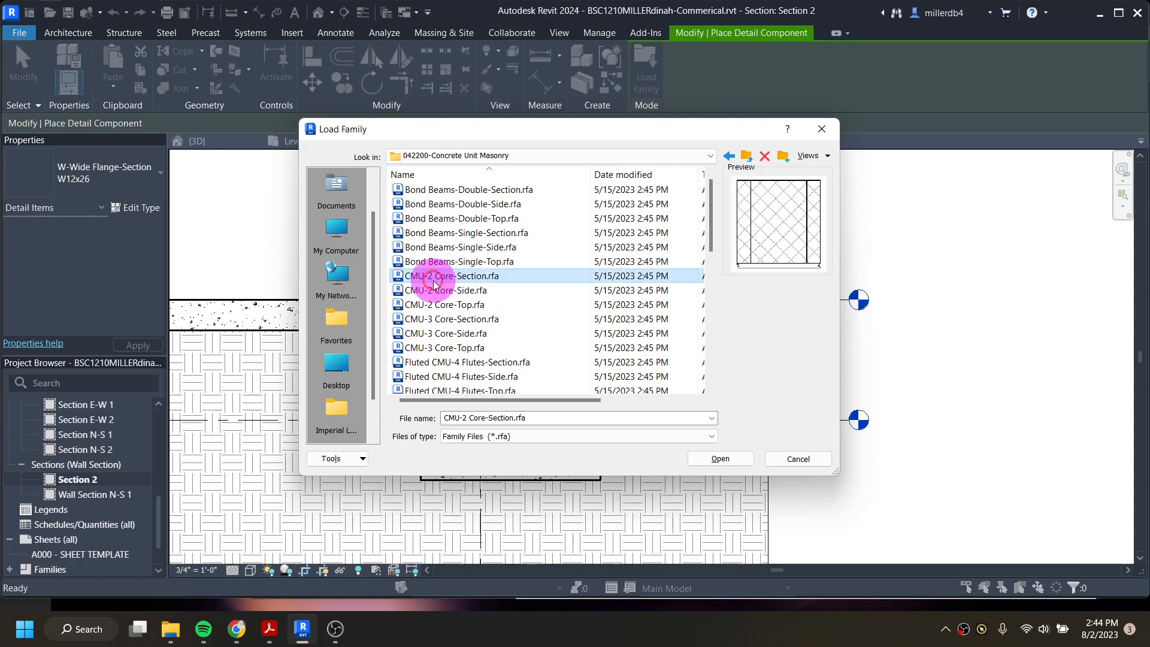
click(728, 460)
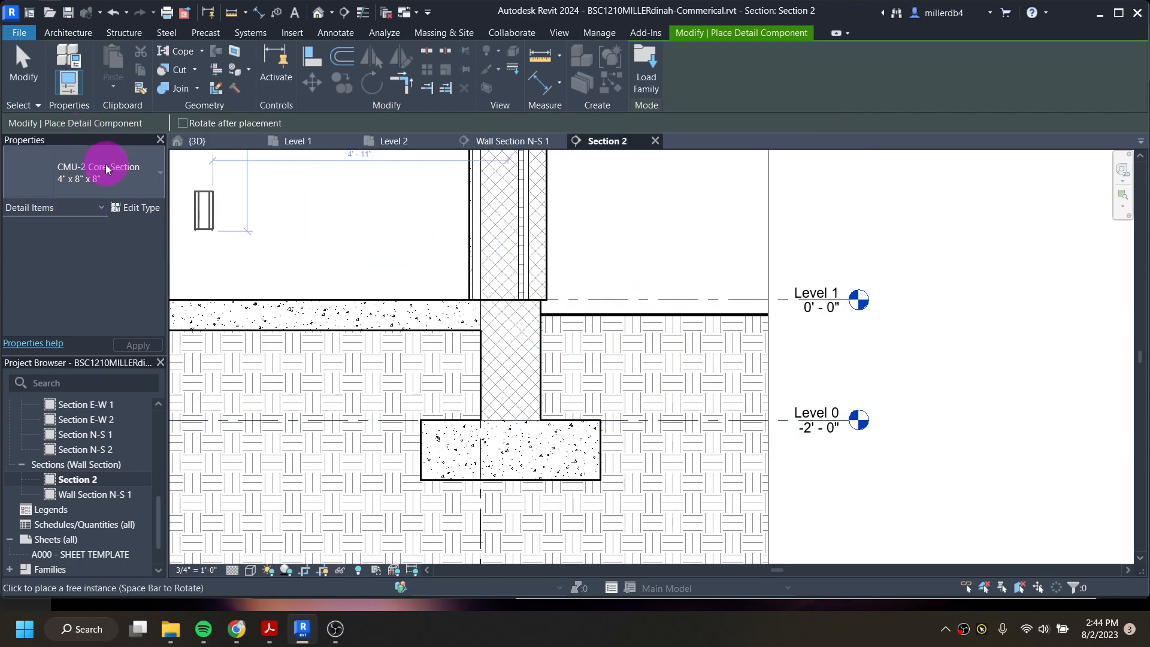
- Choose the 12" x 8" x 16" CMU-2 Core-Section type and place one block on the footing at the foundation wall's slab-side face
scroll(295, 277, up, 1)
scroll(296, 276, up, 2)
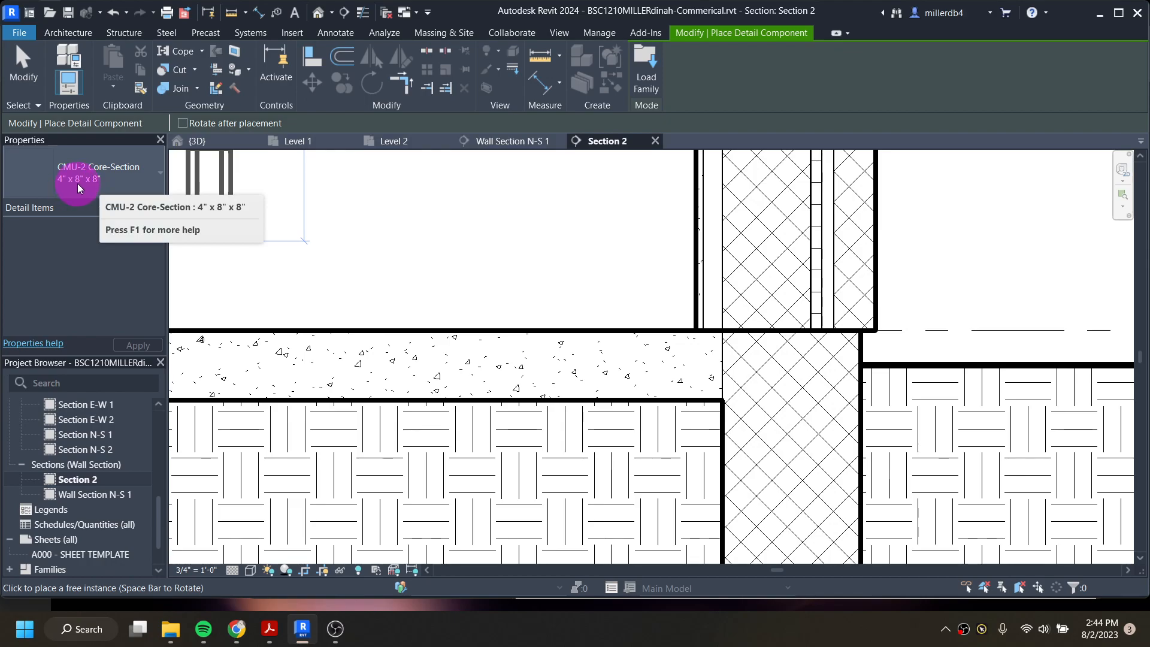
click(120, 182)
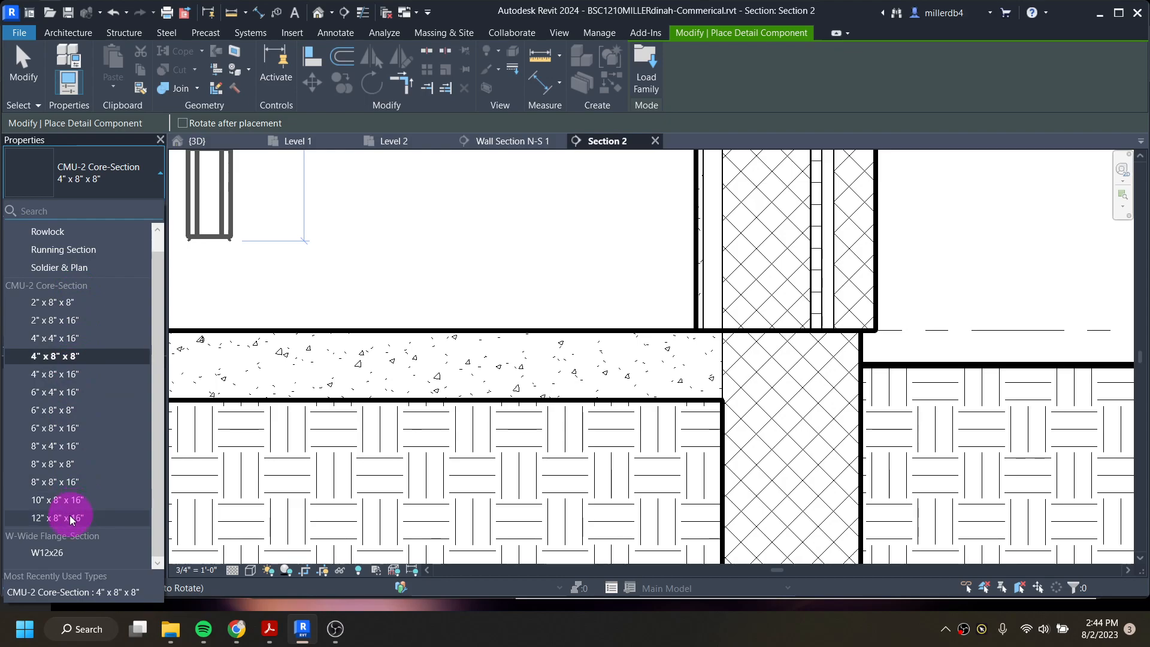
click(56, 518)
scroll(291, 319, up, 6)
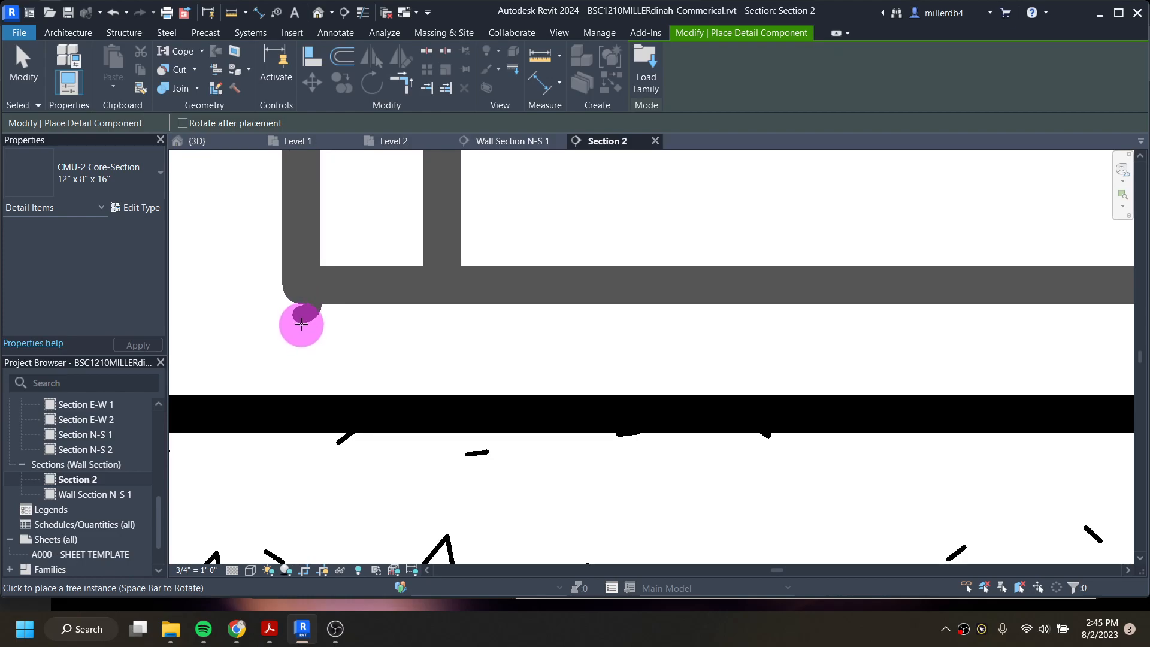
scroll(306, 325, down, 4)
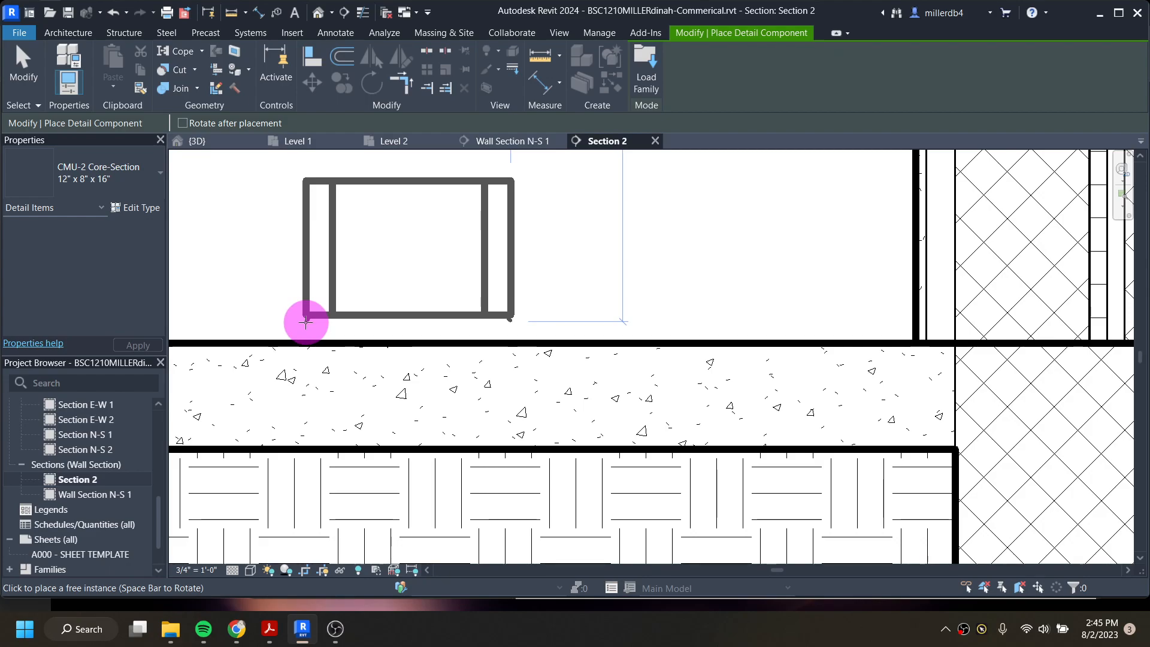
scroll(306, 321, down, 4)
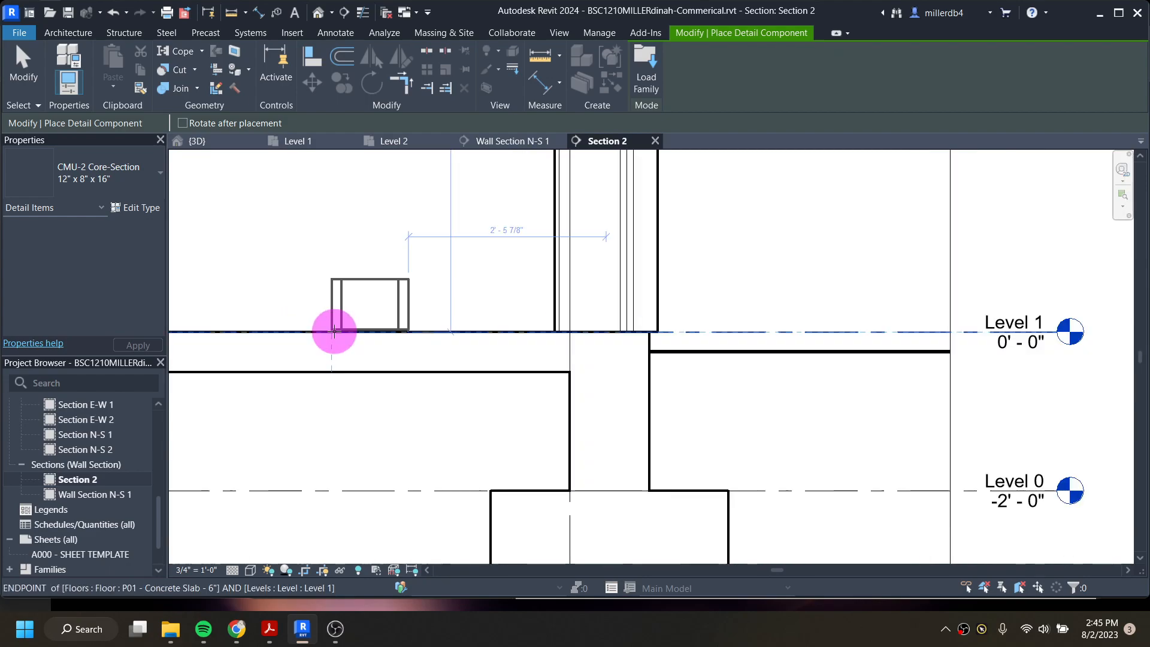
scroll(551, 500, up, 4)
scroll(575, 485, up, 1)
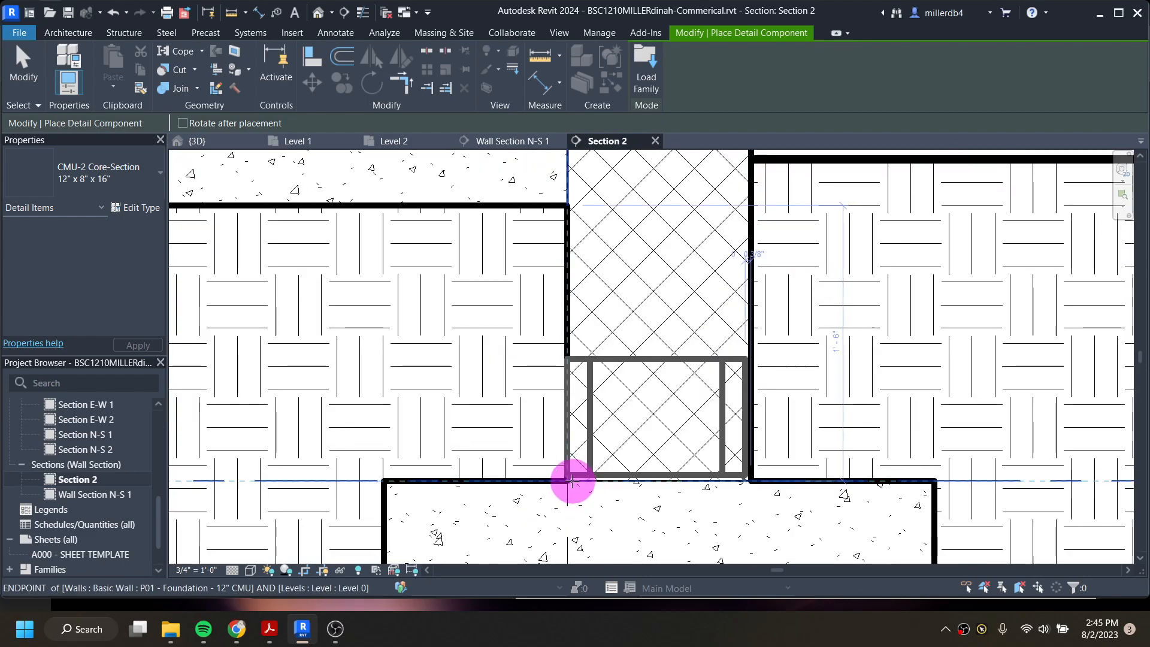
click(568, 479)
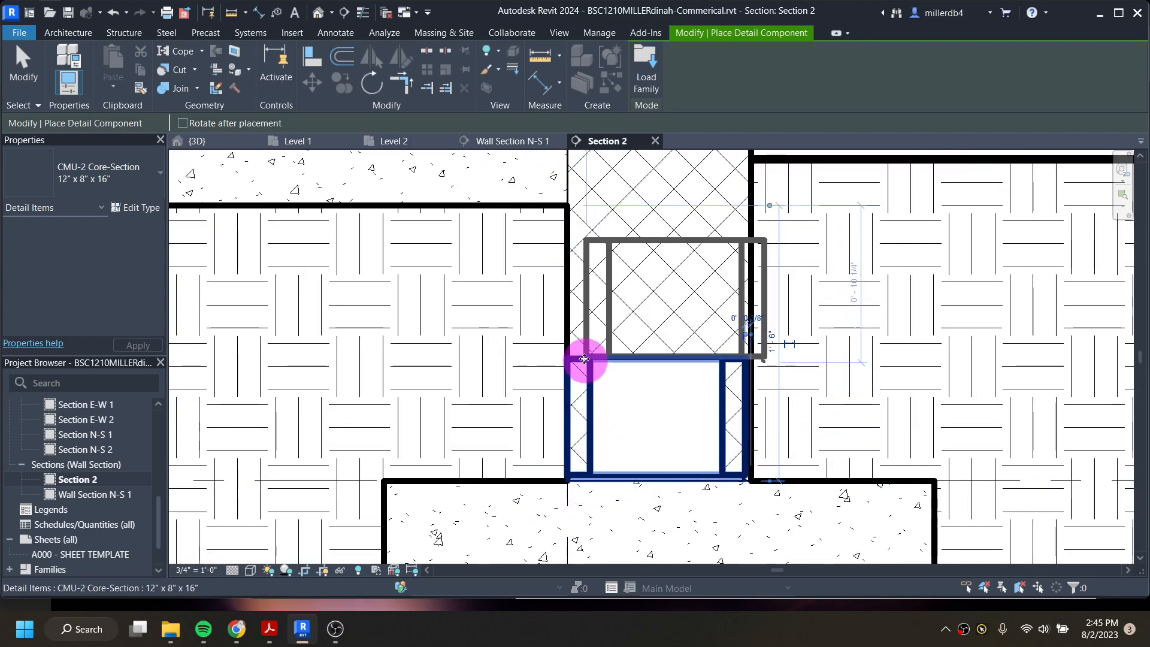
- Stack further 12" x 8" x 16" CMU blocks above the first to fill the foundation wall up to Level 1
click(568, 359)
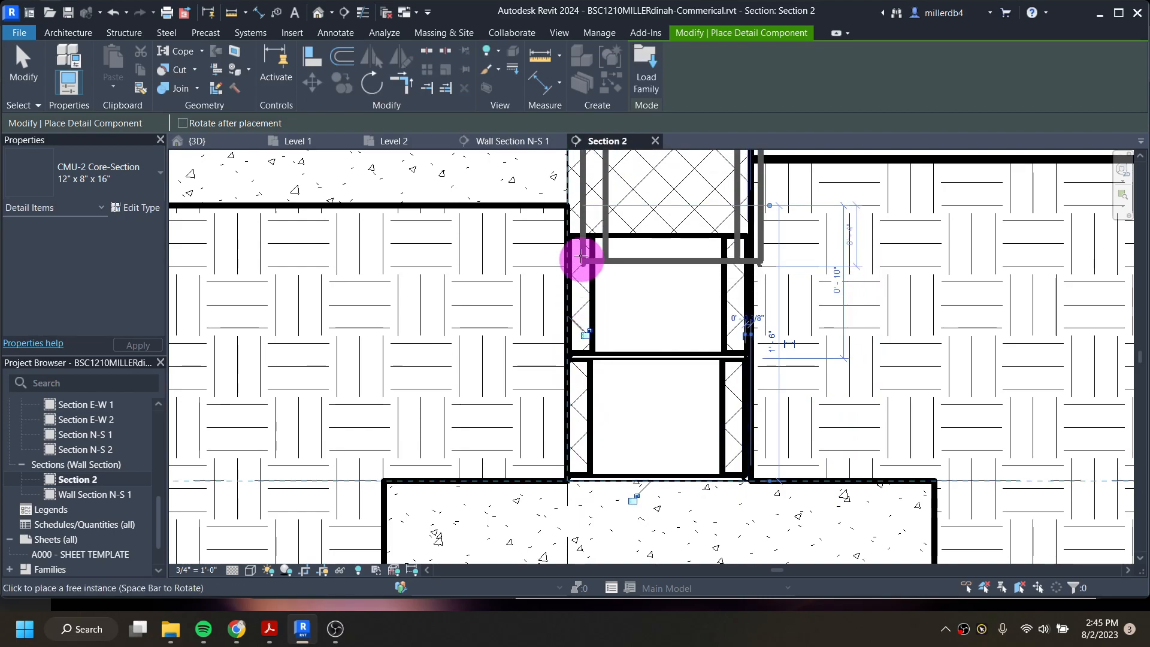
middle_drag(566, 233, 533, 454)
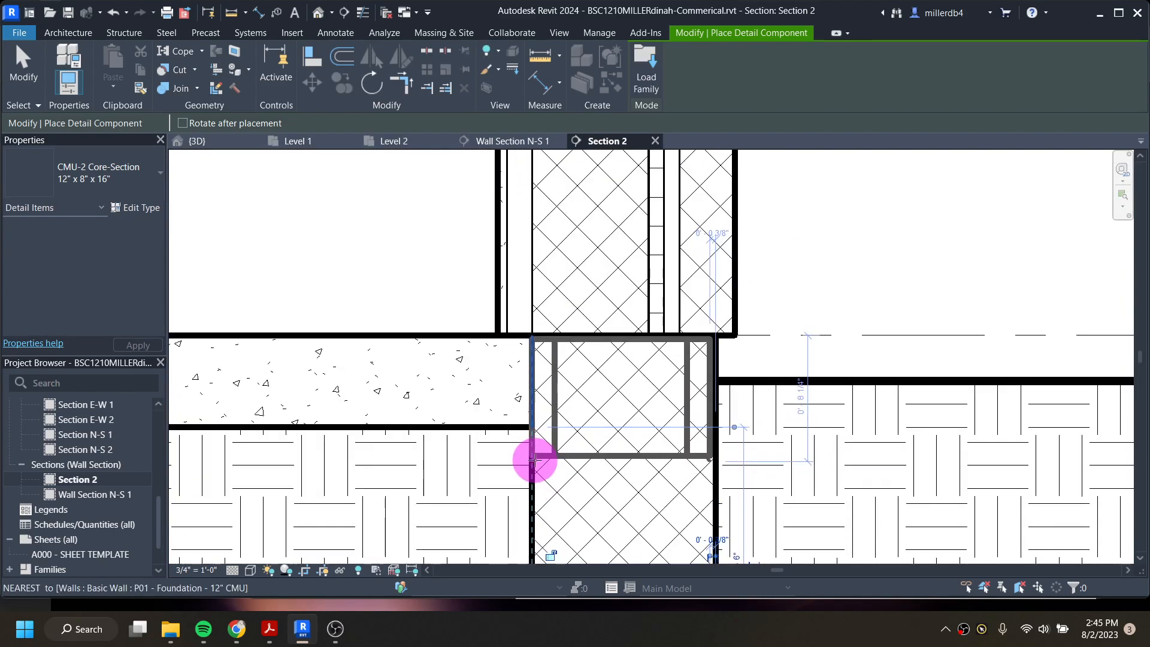
click(532, 456)
scroll(532, 456, down, 1)
scroll(626, 476, down, 2)
middle_drag(631, 467, 601, 398)
scroll(536, 464, up, 3)
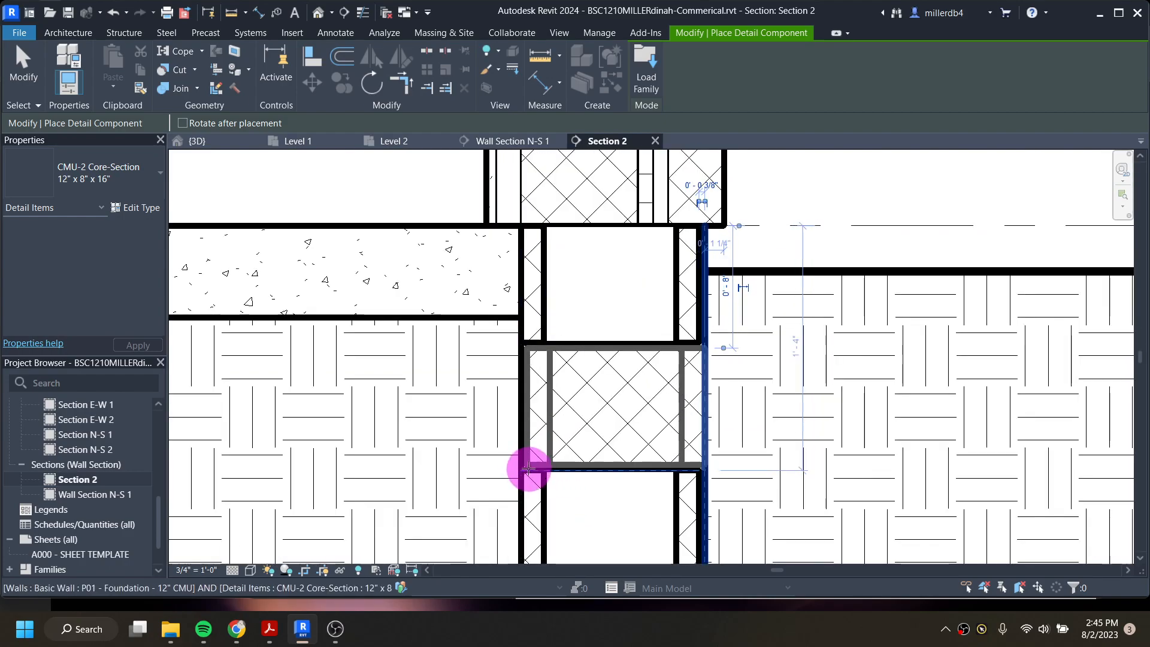
click(533, 461)
scroll(737, 441, down, 1)
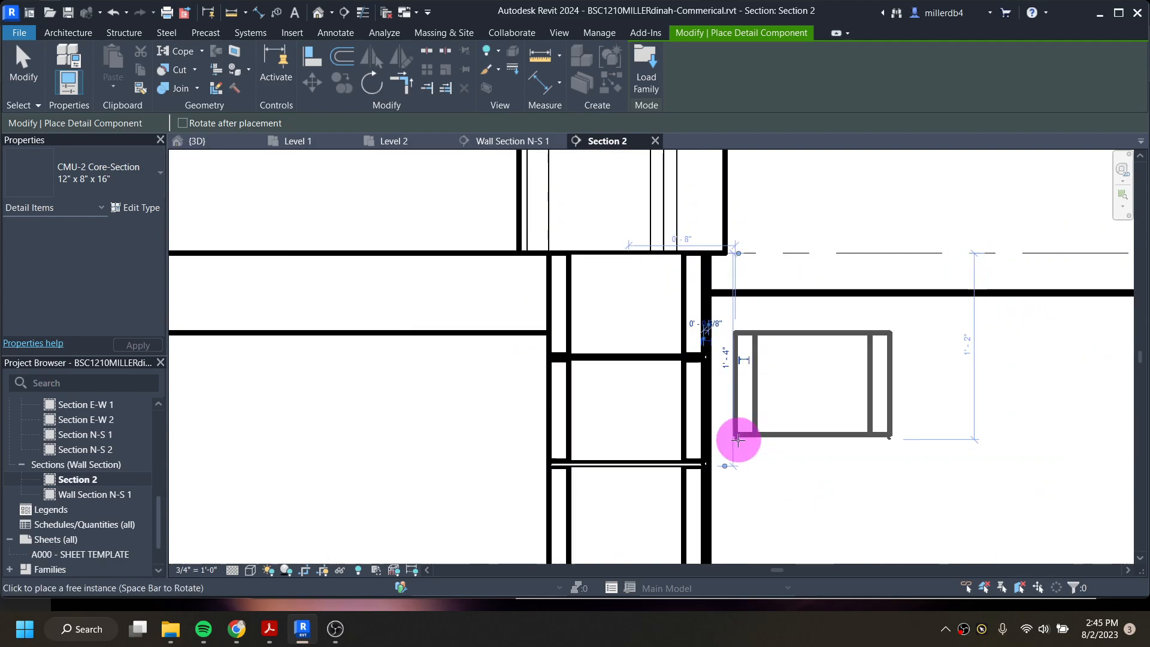
middle_drag(731, 469, 655, 425)
key(Escape)
key(Escape)
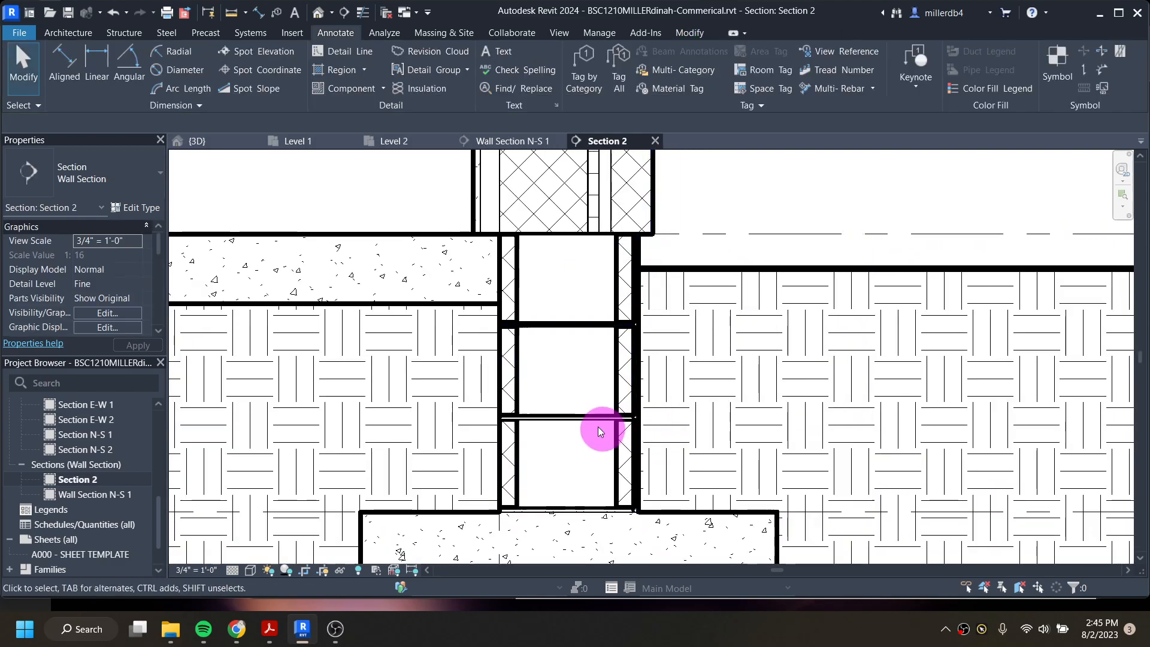
- Turn on thin line display and inspect the stacked CMU blocks' mortar joints and fit within the foundation wall
scroll(507, 293, up, 1)
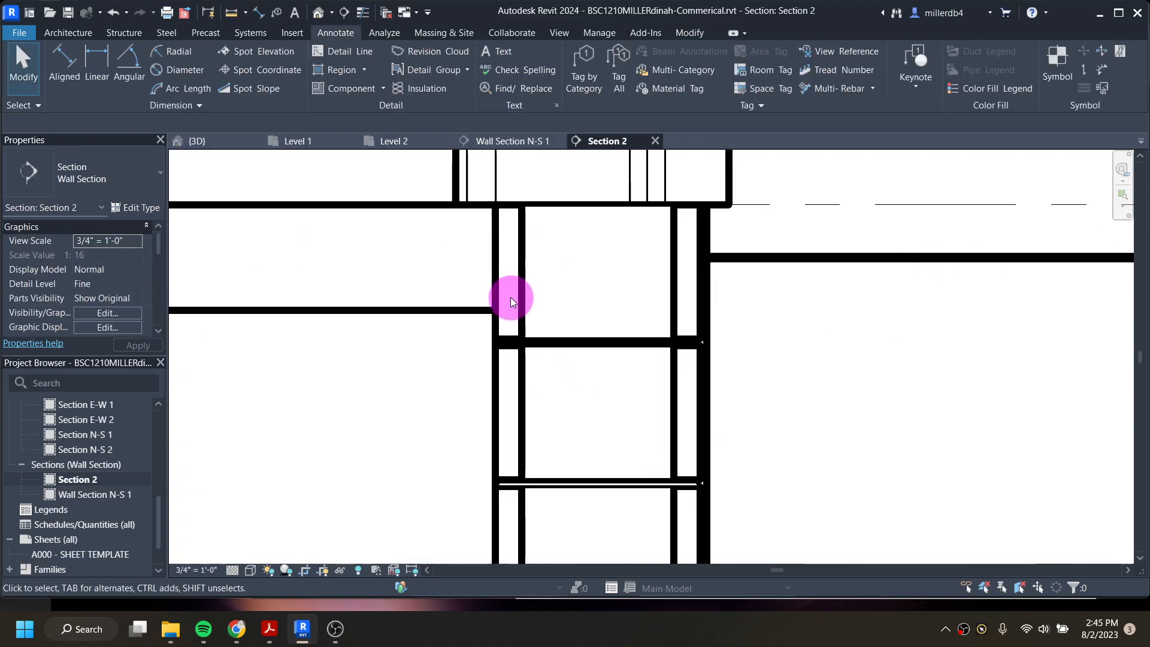
scroll(504, 315, down, 2)
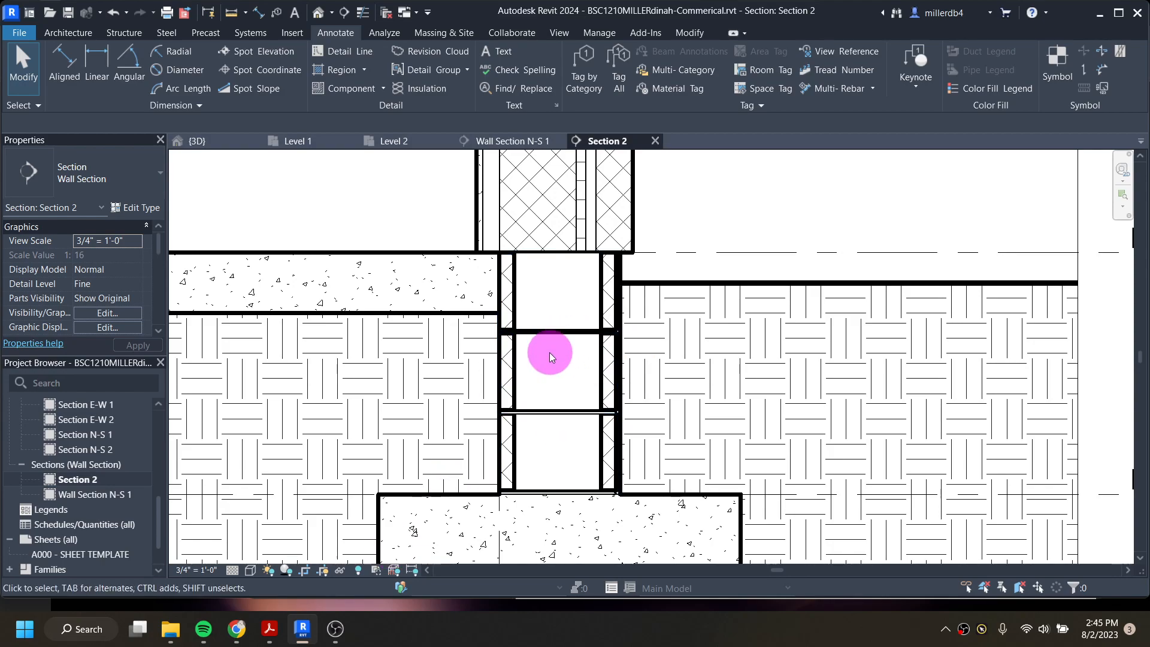
click(364, 13)
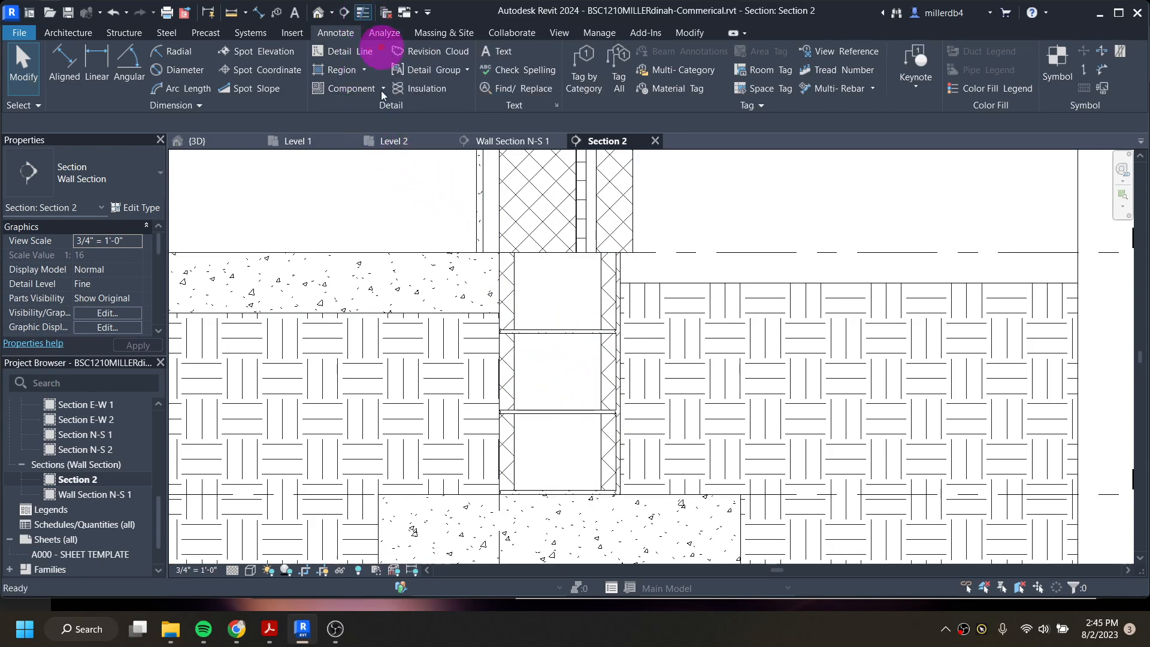
scroll(585, 367, up, 2)
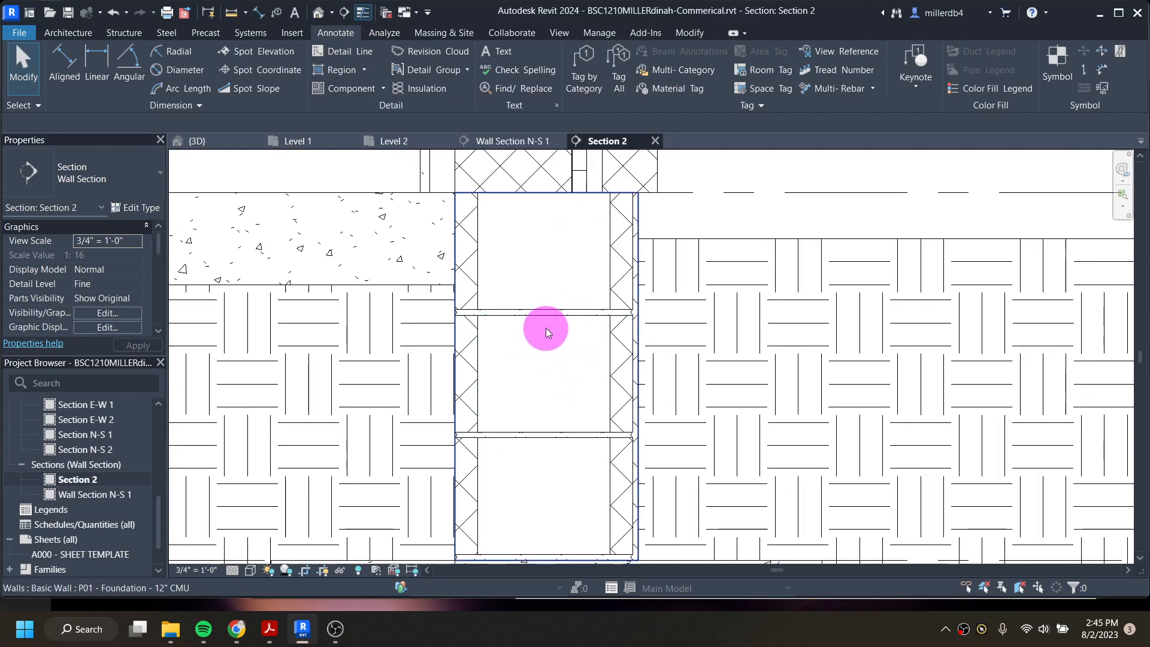
scroll(545, 422, down, 1)
click(616, 512)
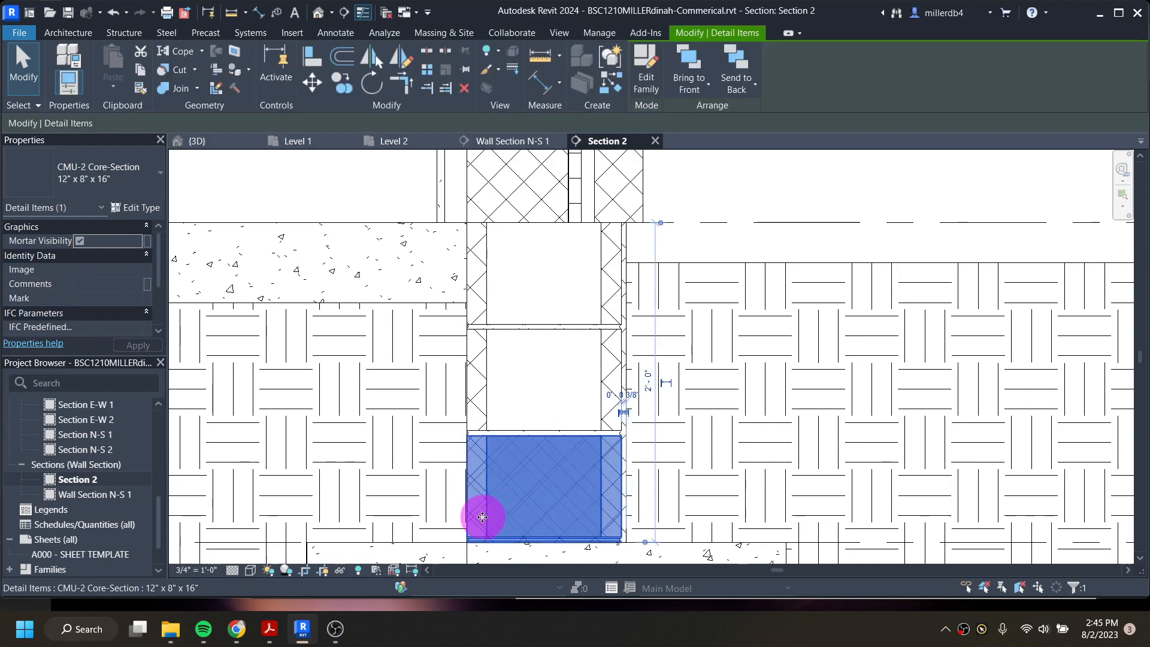
scroll(478, 511, up, 3)
scroll(464, 478, down, 3)
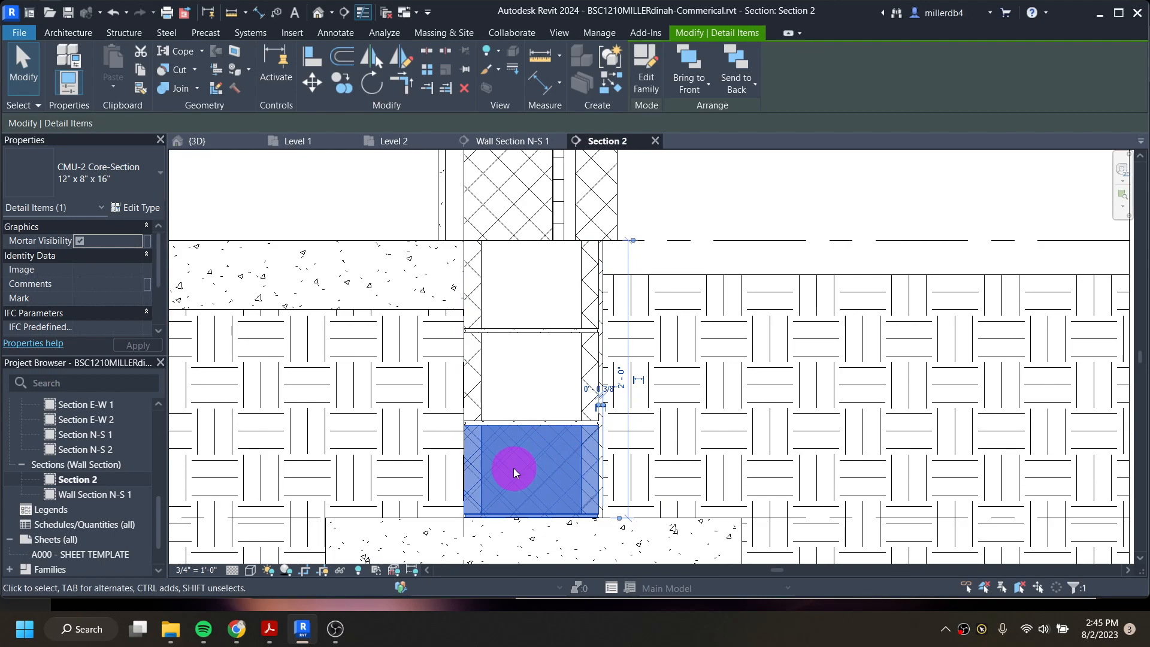
key(Escape)
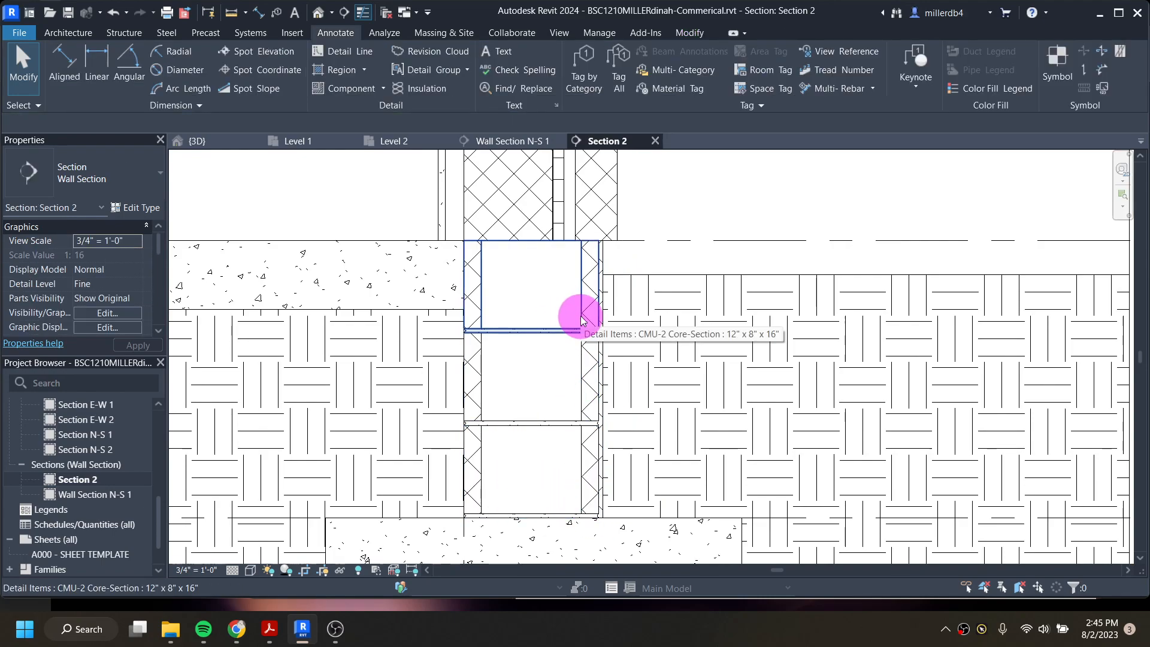
- Turn off thin line display so the Section 2 view shows its true line weights
key(t)
key(l)
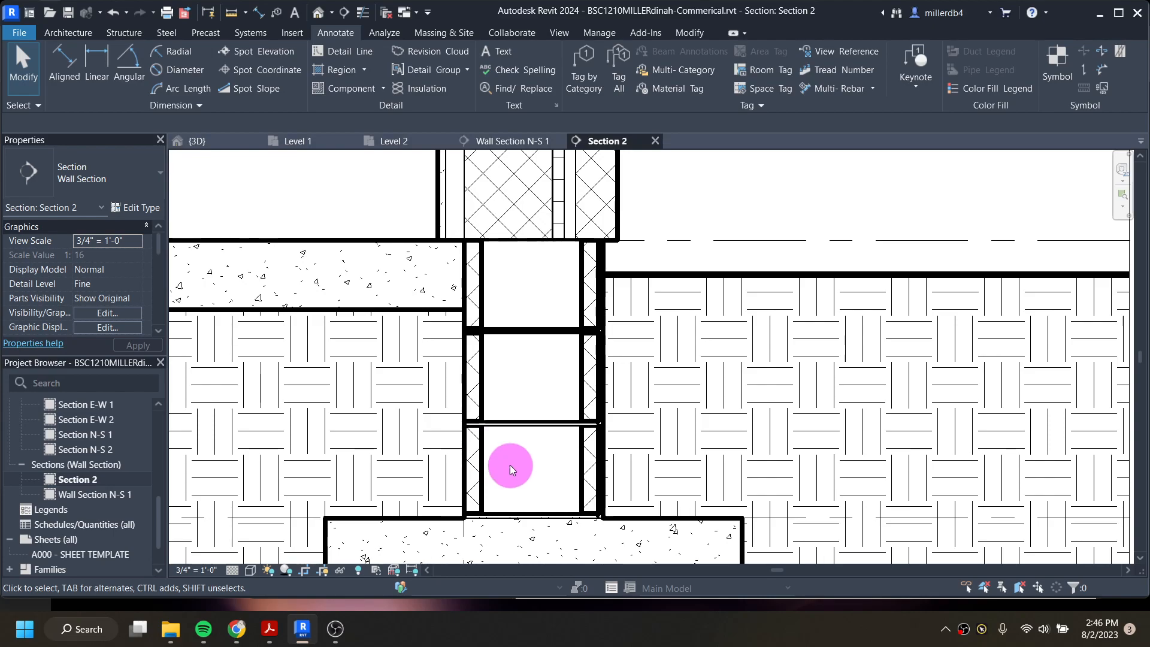
scroll(505, 296, down, 2)
middle_drag(514, 294, 504, 563)
scroll(501, 522, down, 1)
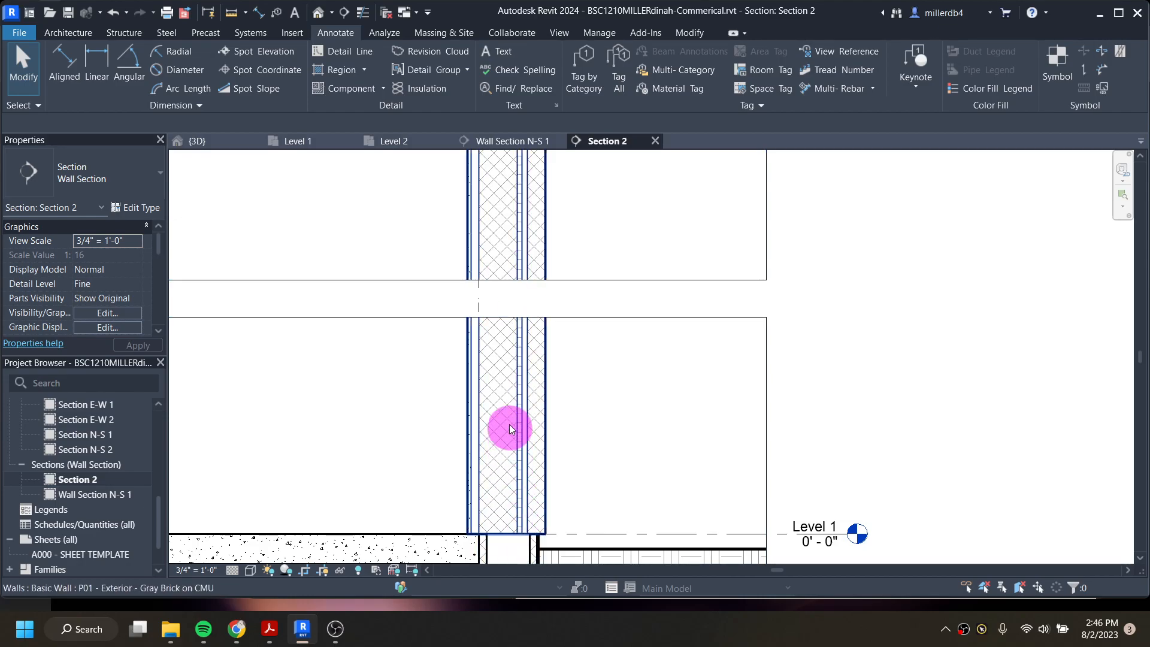
scroll(503, 394, down, 2)
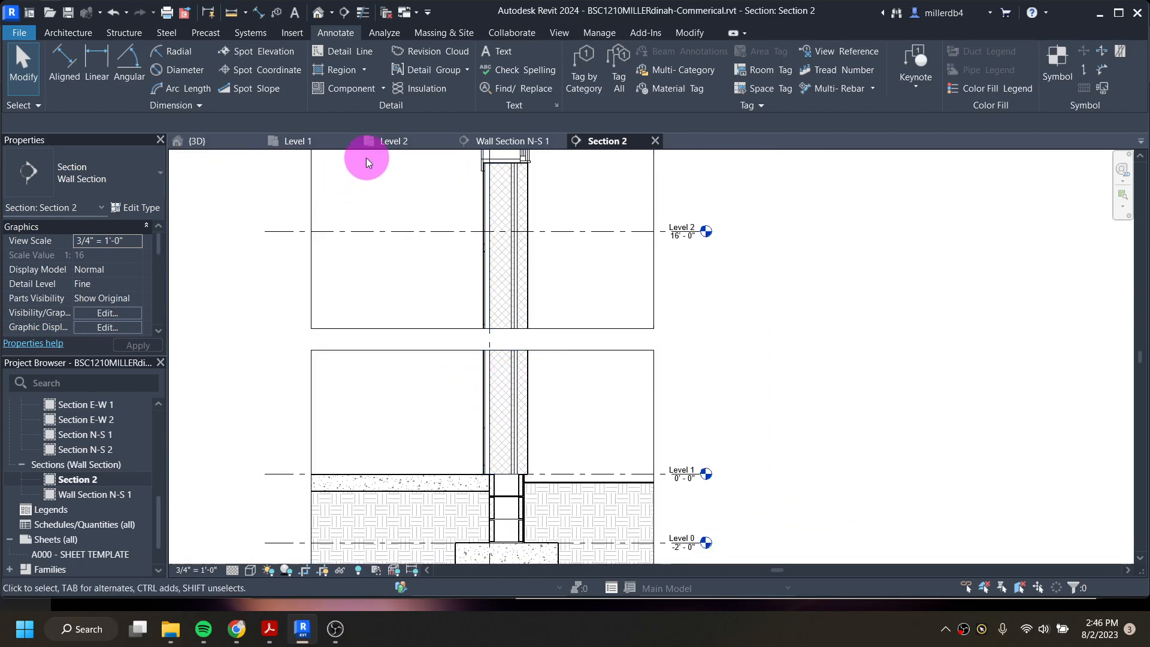
- Start a repeating detail component and duplicate its Brick type as 8" cmu
click(383, 89)
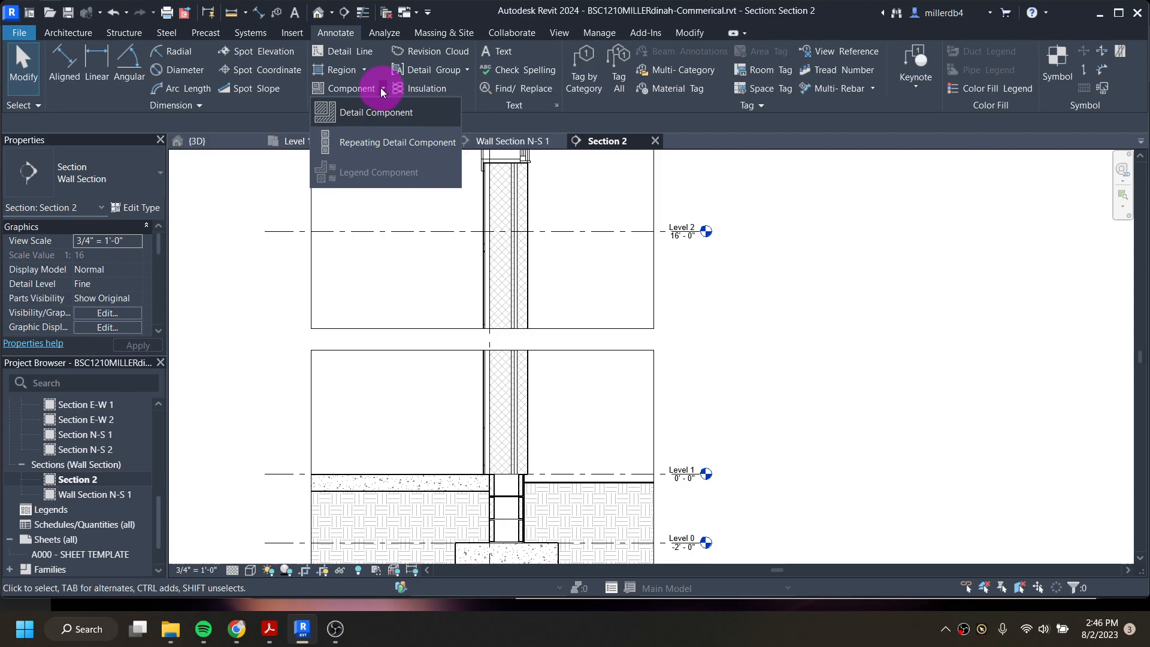
click(398, 145)
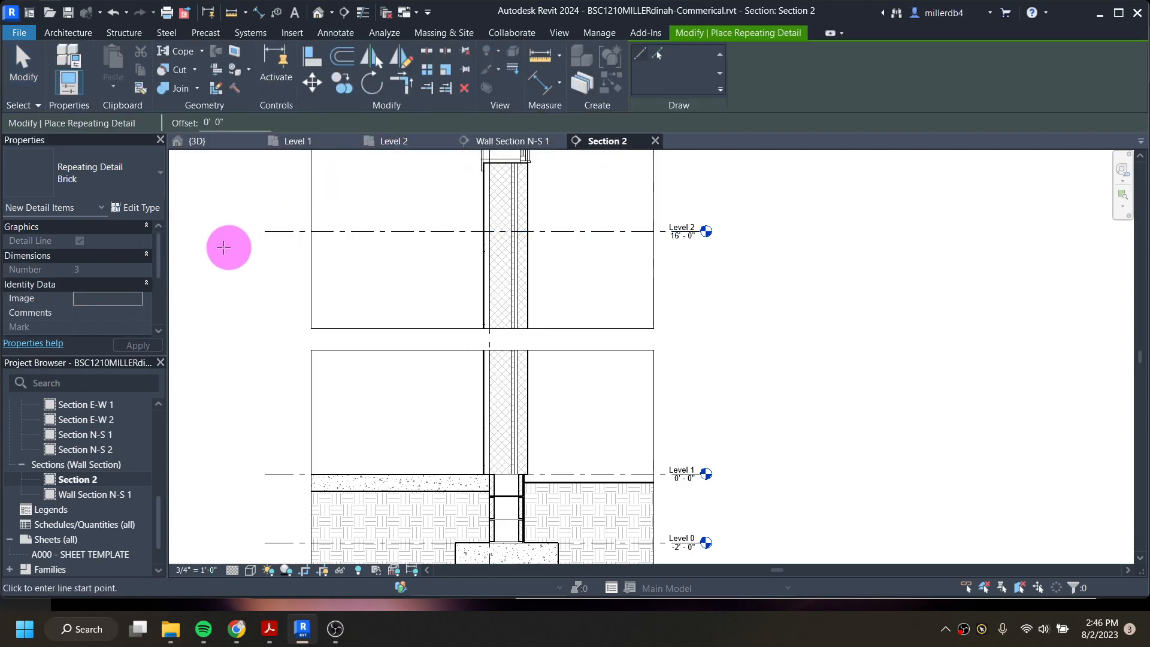
click(105, 179)
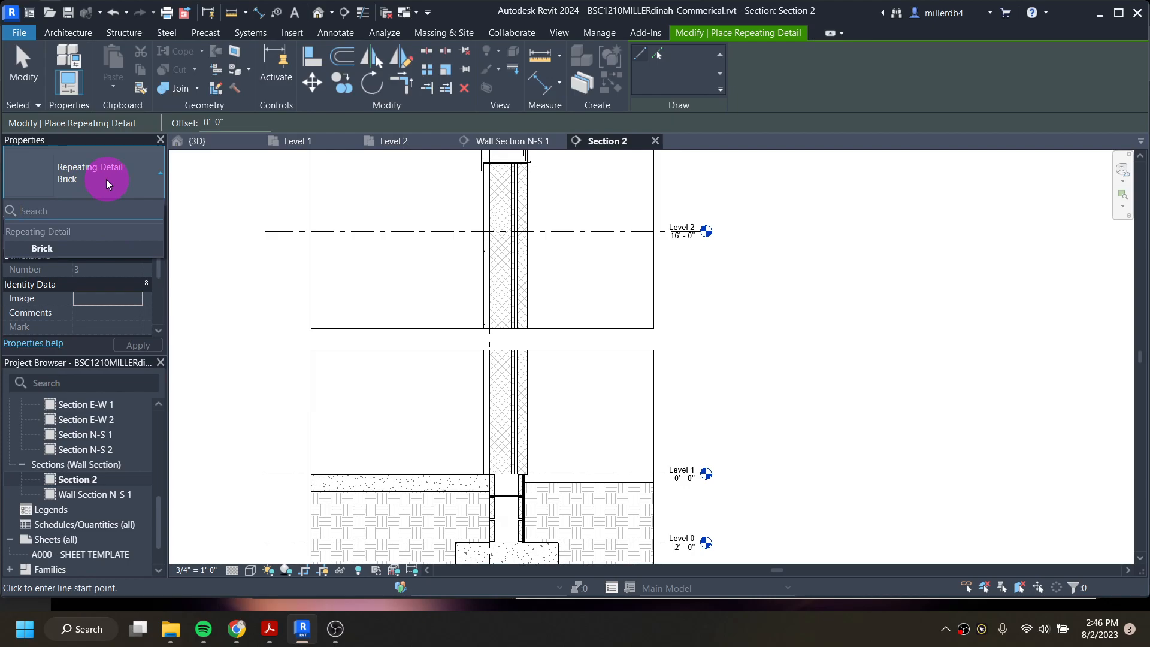
click(108, 184)
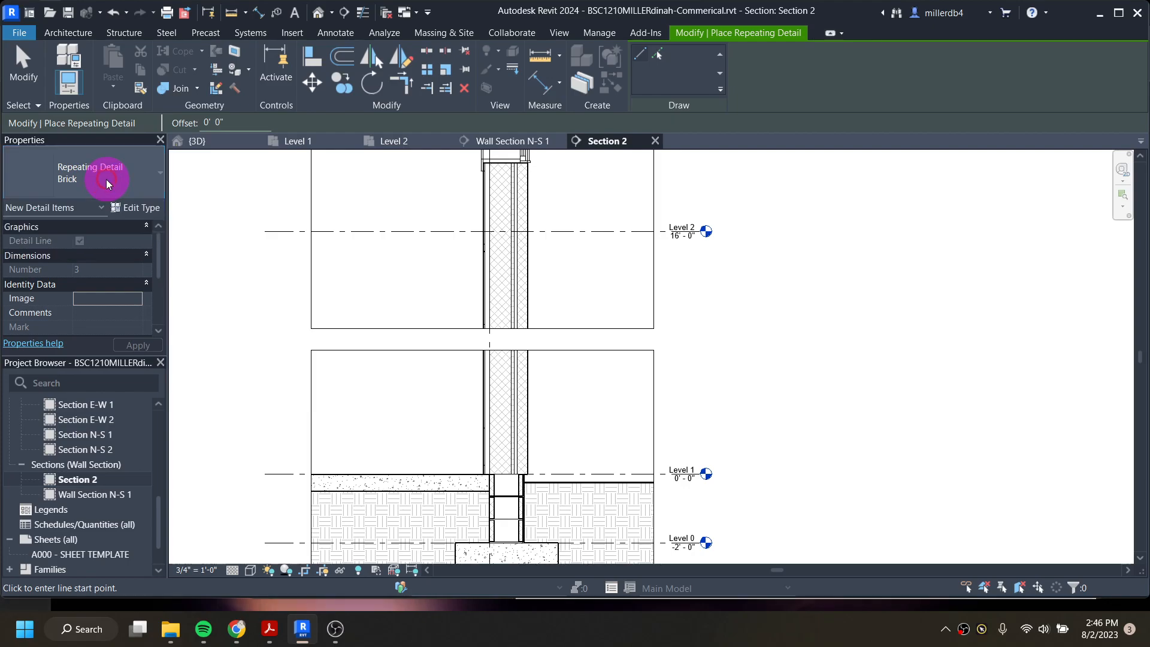
click(143, 211)
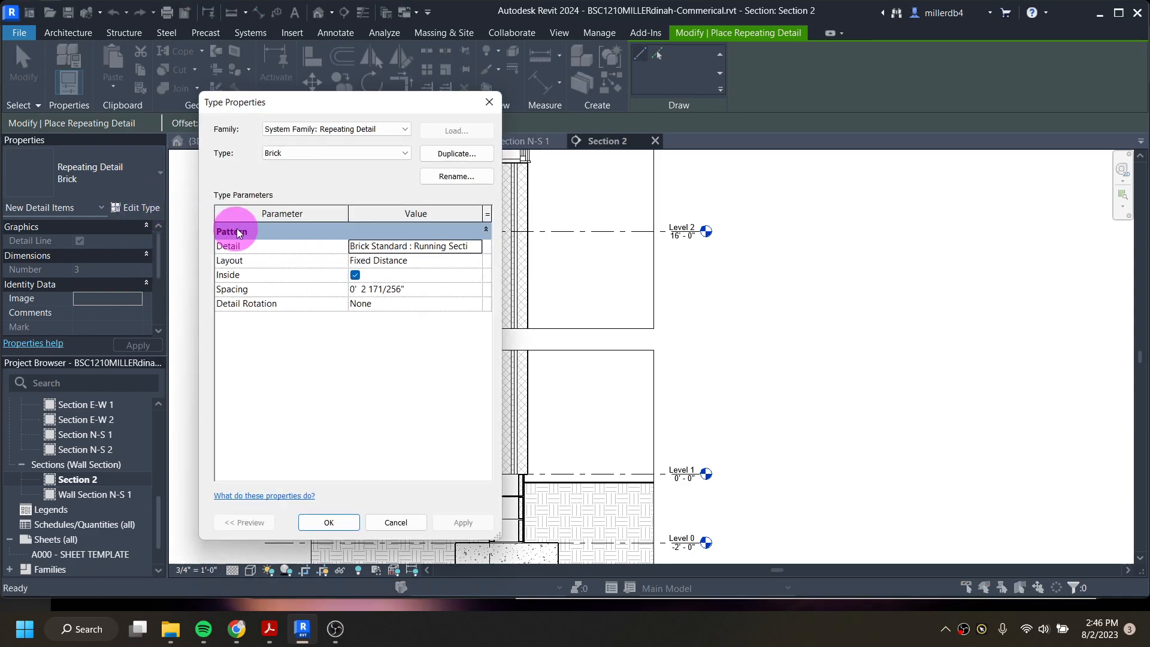
click(443, 156)
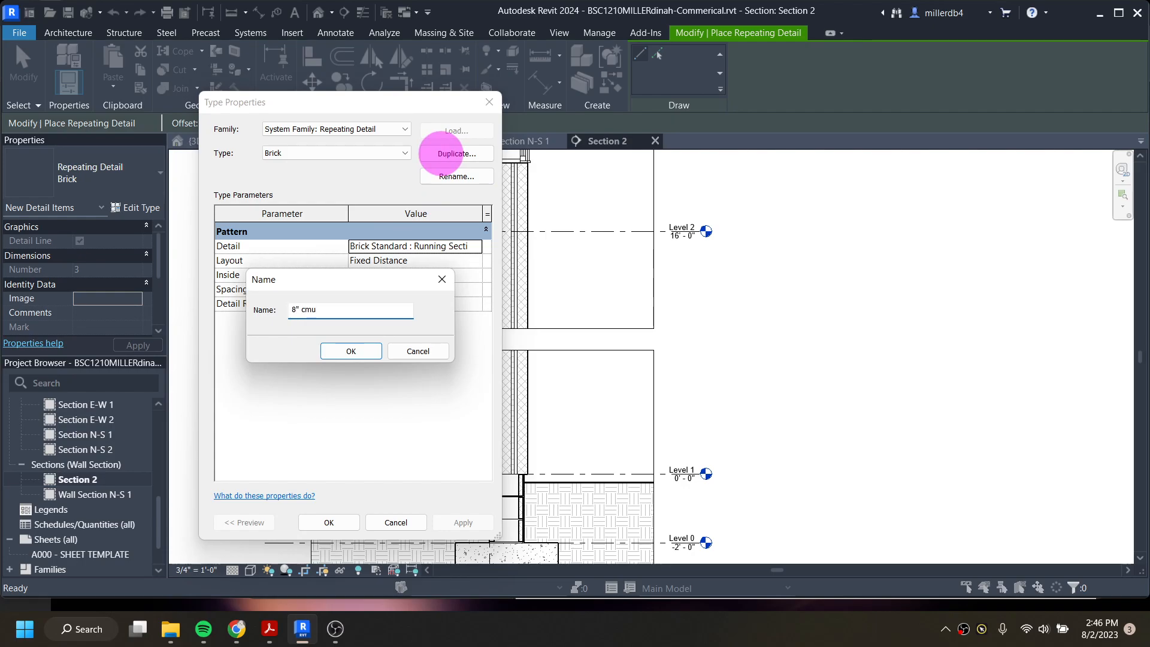
click(351, 351)
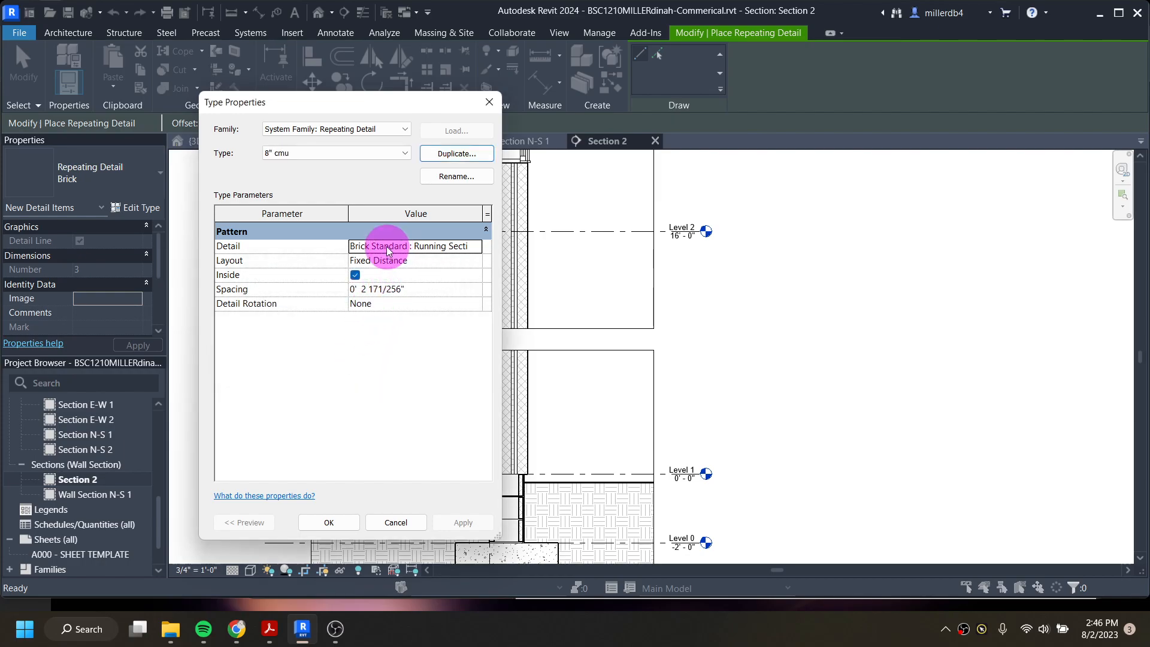
- Set the 8" cmu type's detail to CMU-2 Core-Section : 8" x 8" x 16" and its spacing to 0' 8"
click(461, 247)
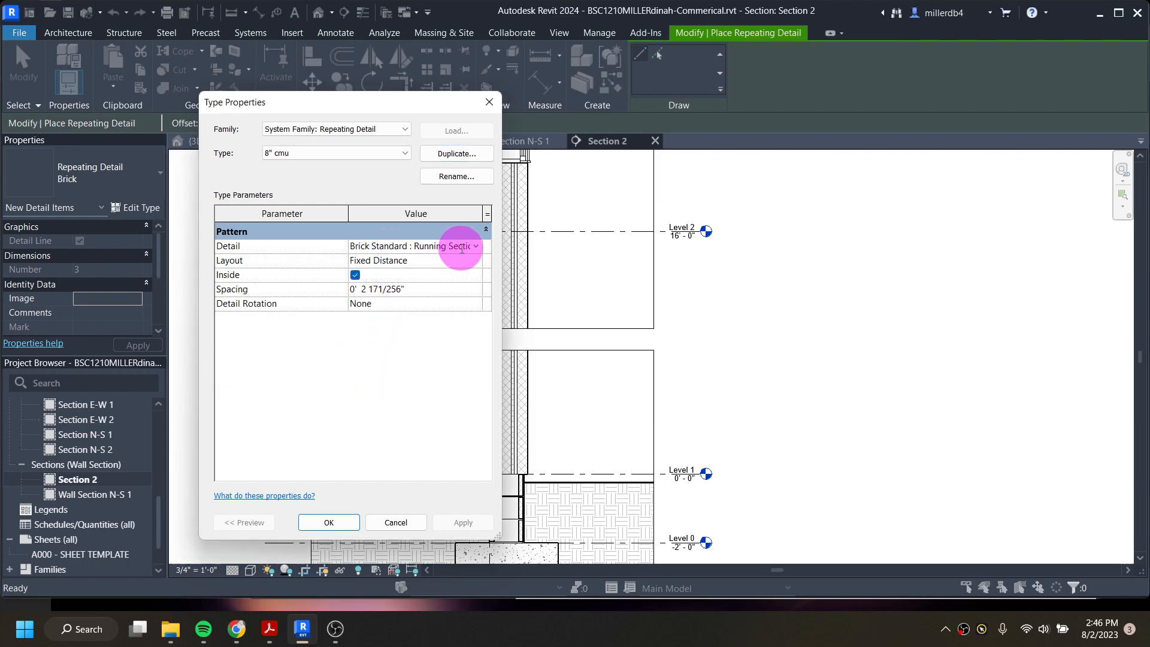
click(477, 248)
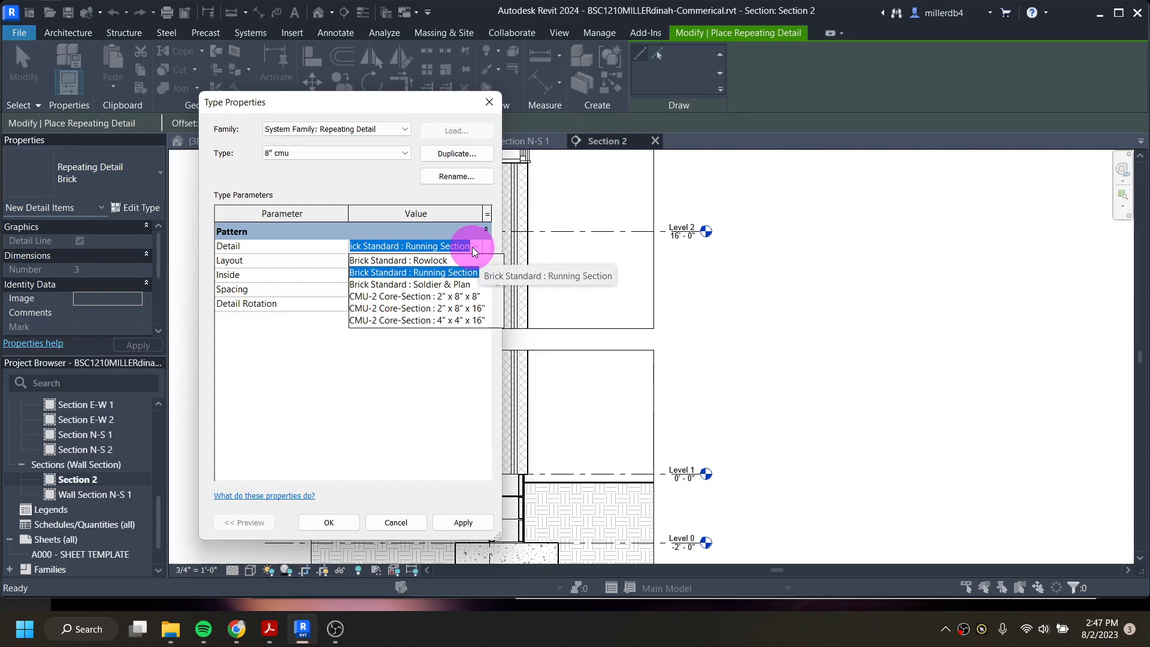
scroll(422, 275, down, 1)
scroll(400, 302, down, 2)
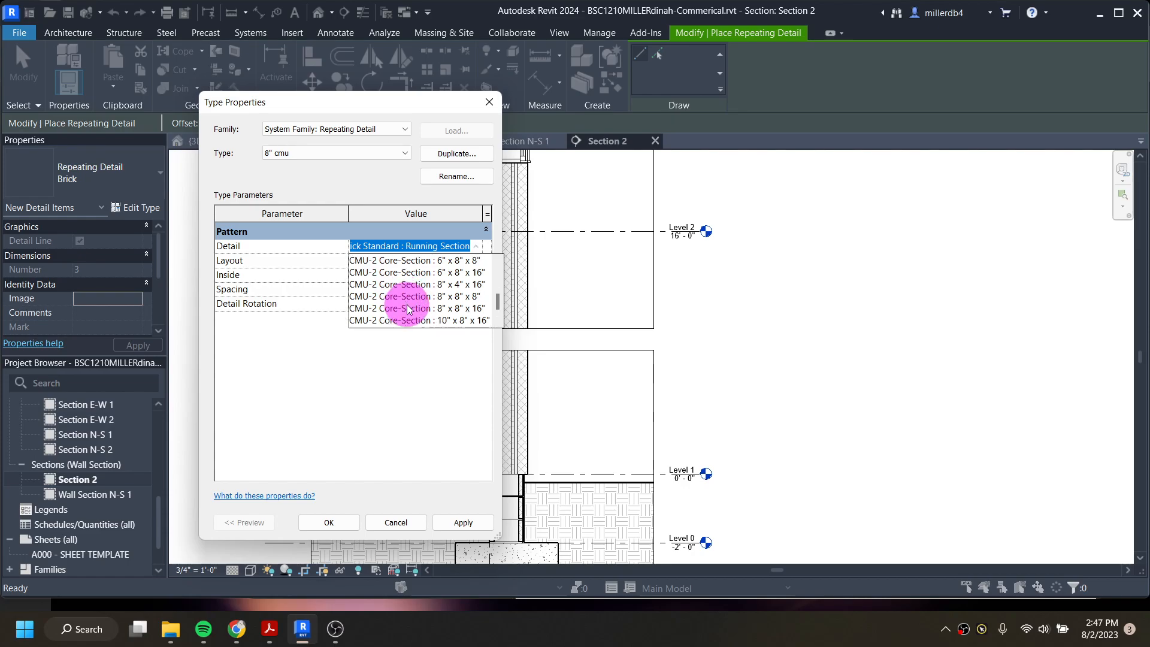
click(408, 309)
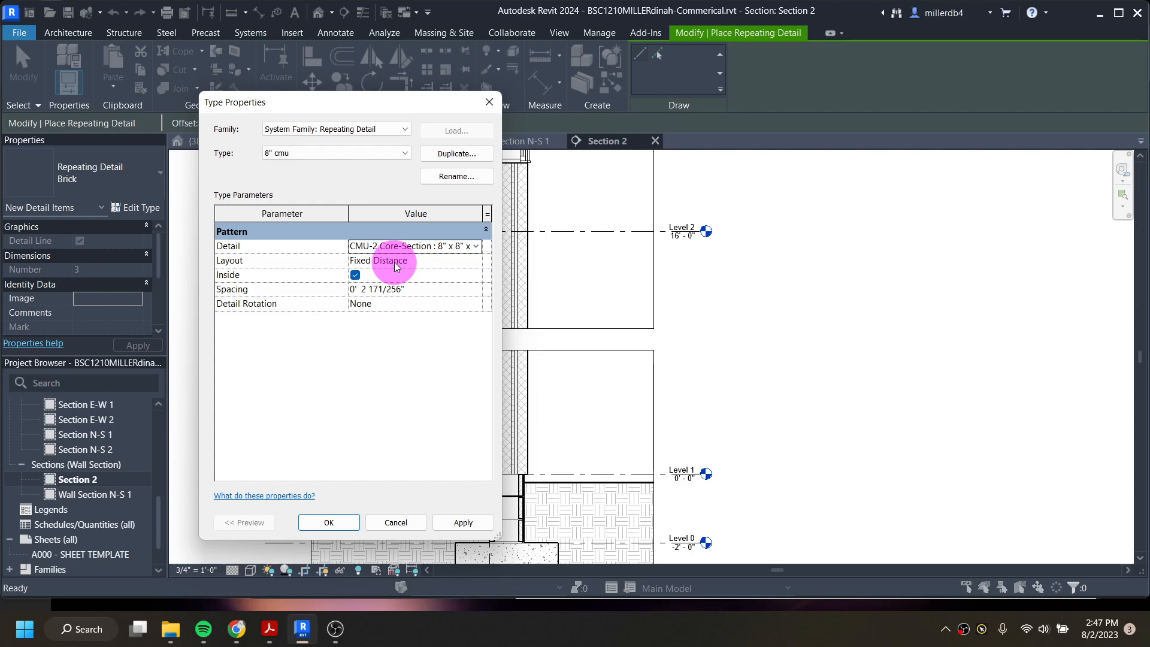
click(410, 290)
drag(406, 290, 366, 293)
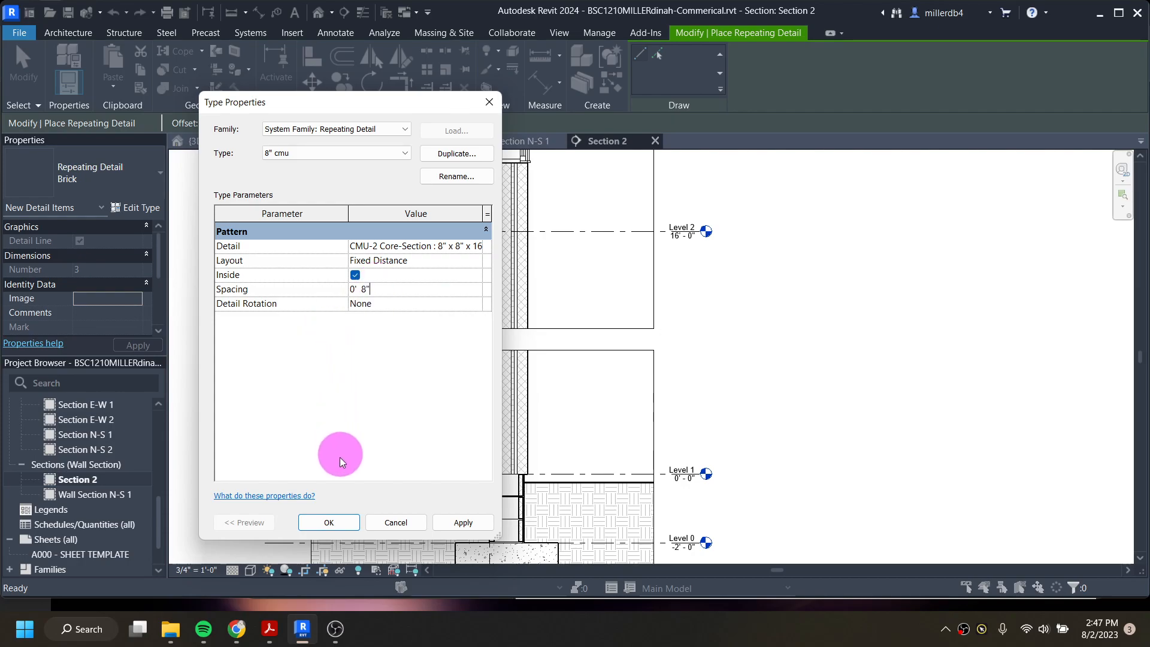
click(337, 529)
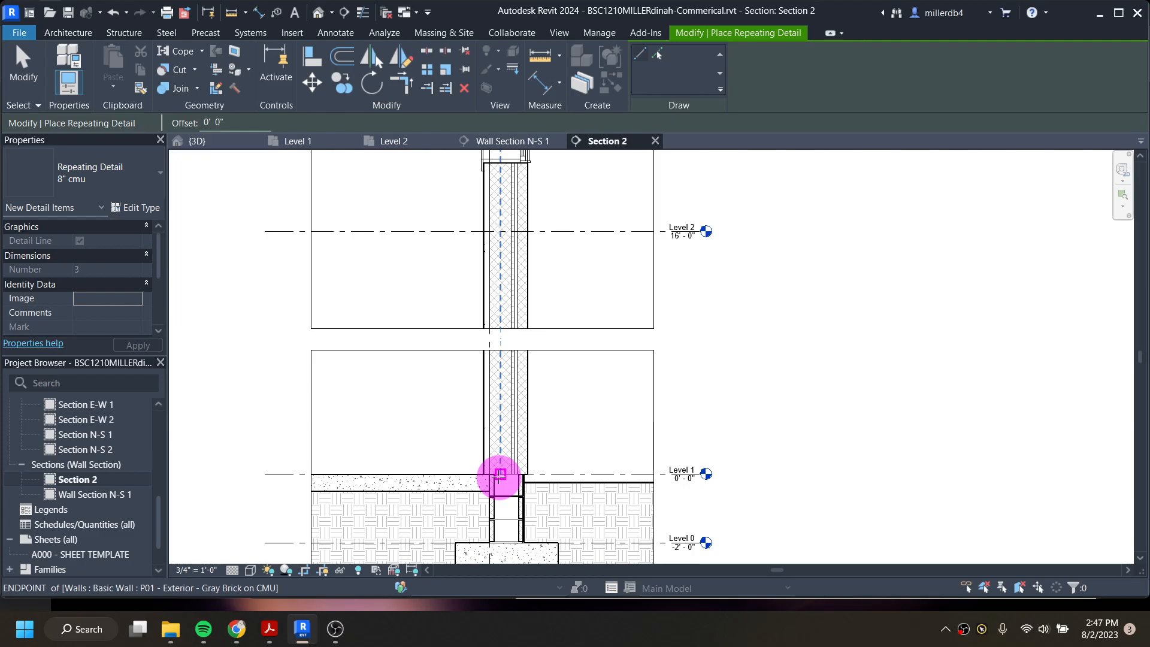
- Try to run the 8" cmu repeating detail from the wall's midline at Level 1 up to the window sill, and undo it
click(499, 474)
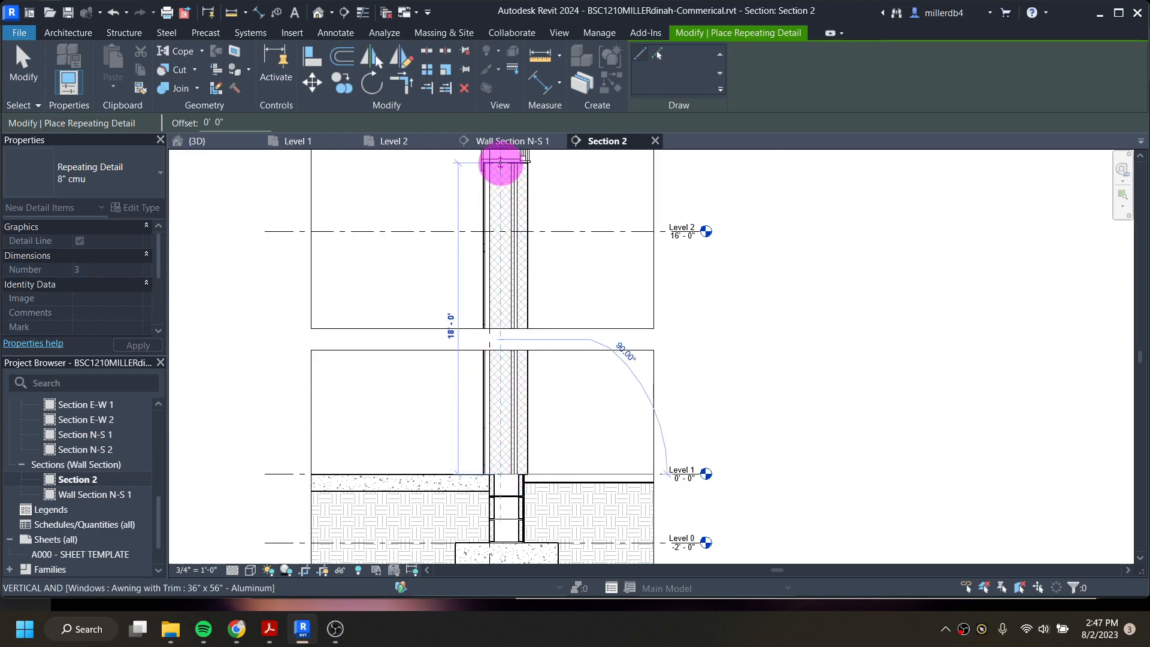
click(497, 160)
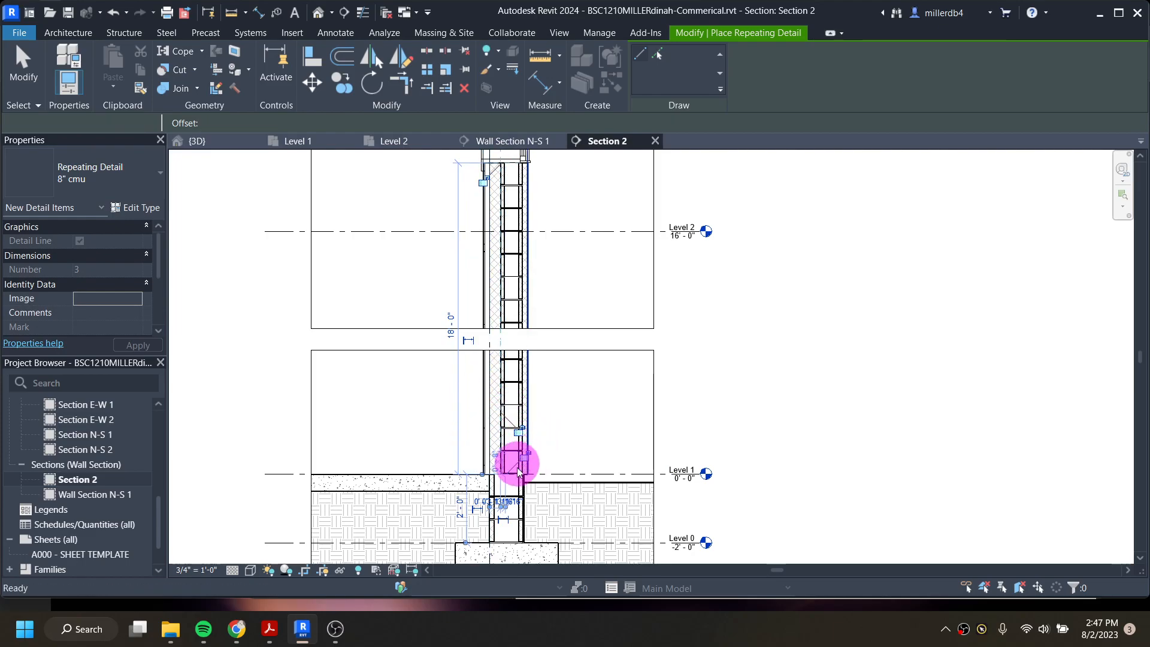
key(ctrl+z)
- Place the 8" cmu repeating detail along the CMU layer's interior face, from the slab edge at Level 1 up to the window sill
scroll(489, 473, up, 2)
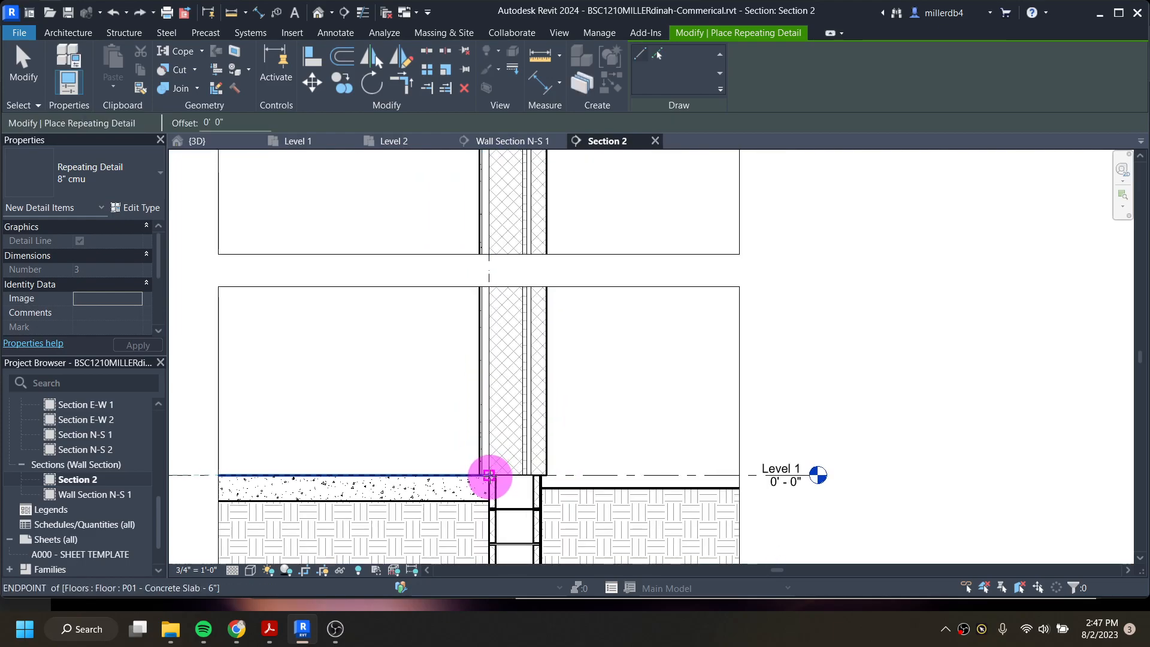
click(489, 475)
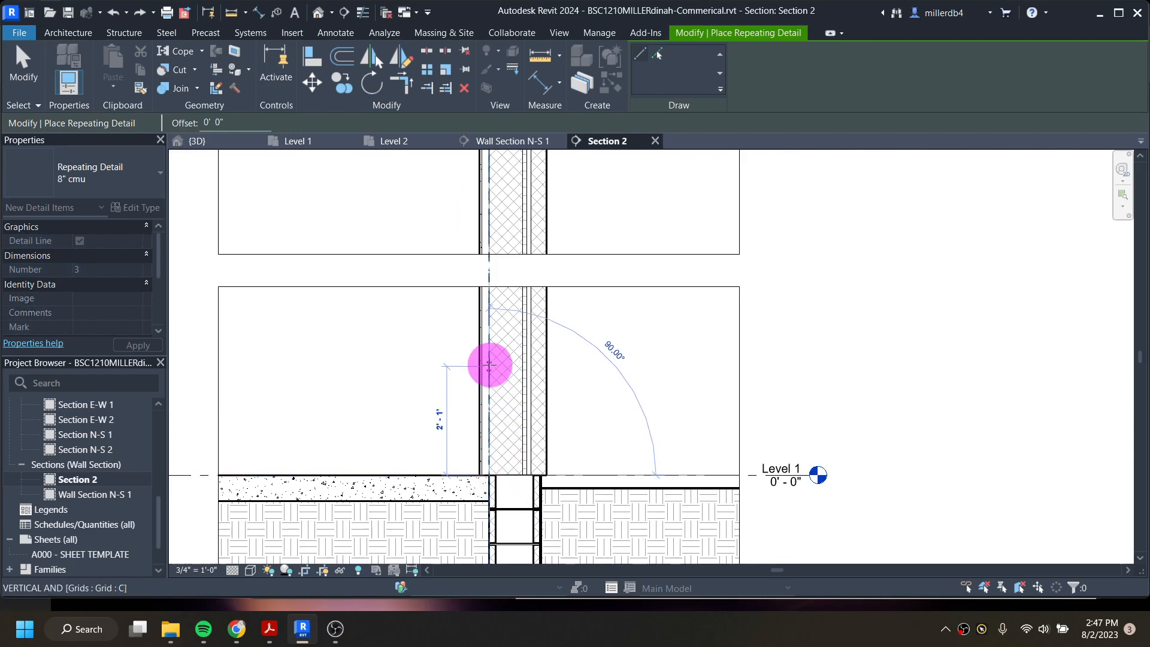
scroll(487, 326, down, 2)
mouse_move(496, 307)
middle_down()
mouse_move(462, 445)
mouse_move(443, 431)
mouse_move(441, 355)
middle_up()
click(455, 234)
scroll(452, 494, up, 4)
scroll(455, 494, up, 1)
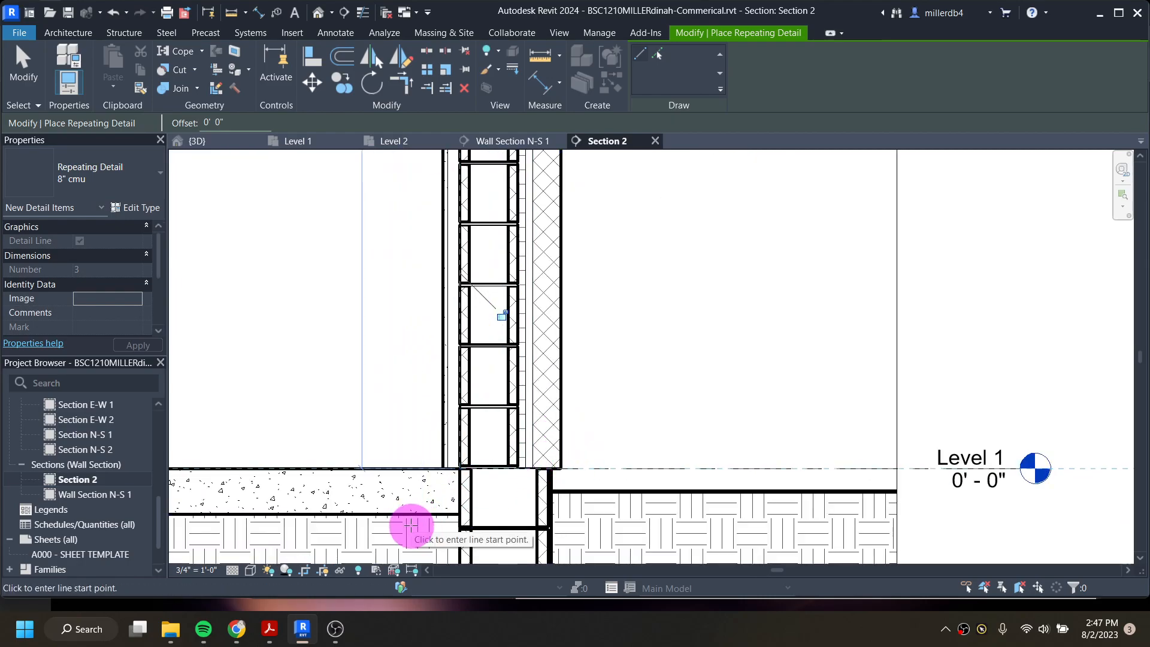
scroll(488, 491, down, 1)
scroll(488, 491, down, 1)
middle_drag(508, 402, 485, 609)
middle_drag(470, 288, 424, 449)
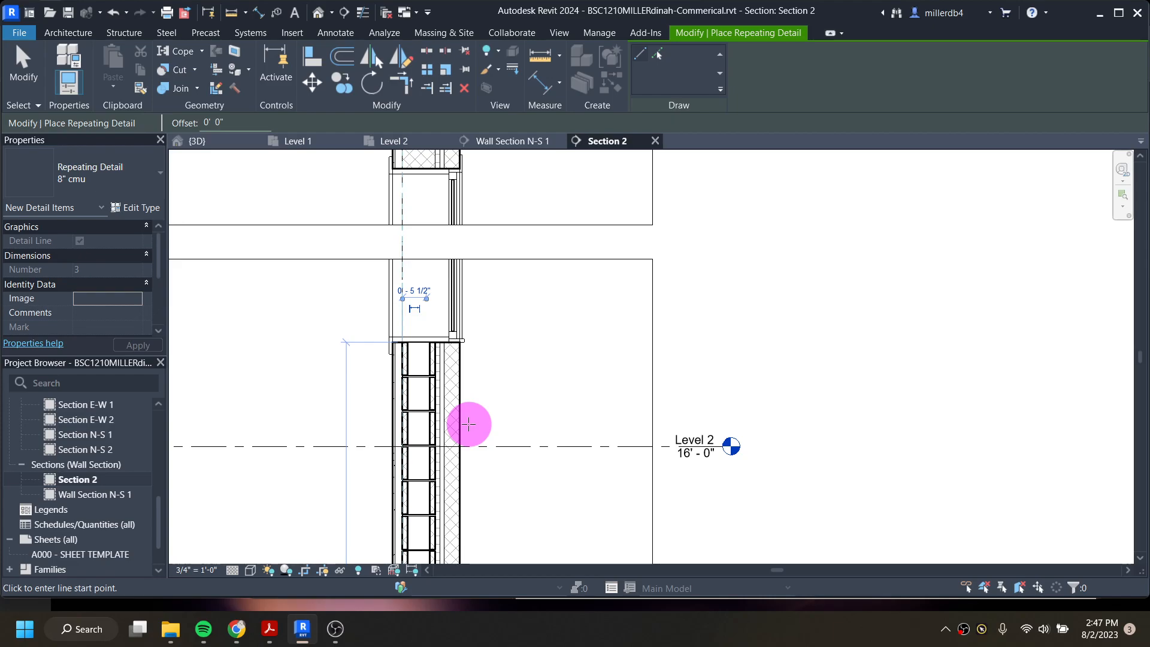
middle_drag(415, 224, 442, 419)
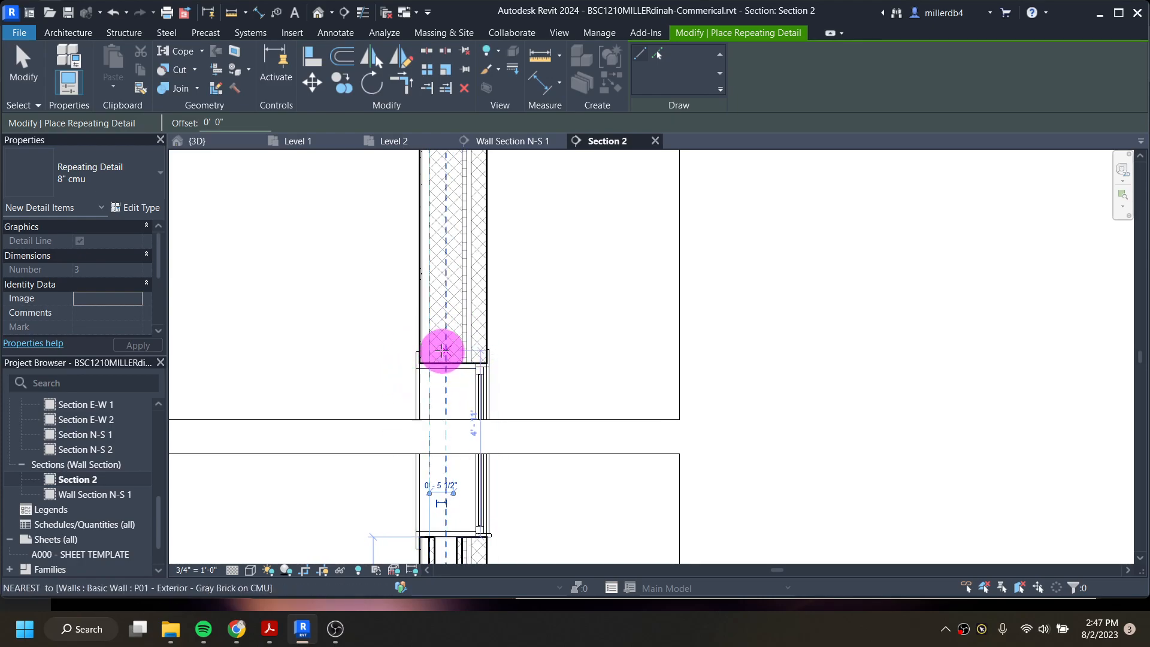
key(Escape)
key(Escape)
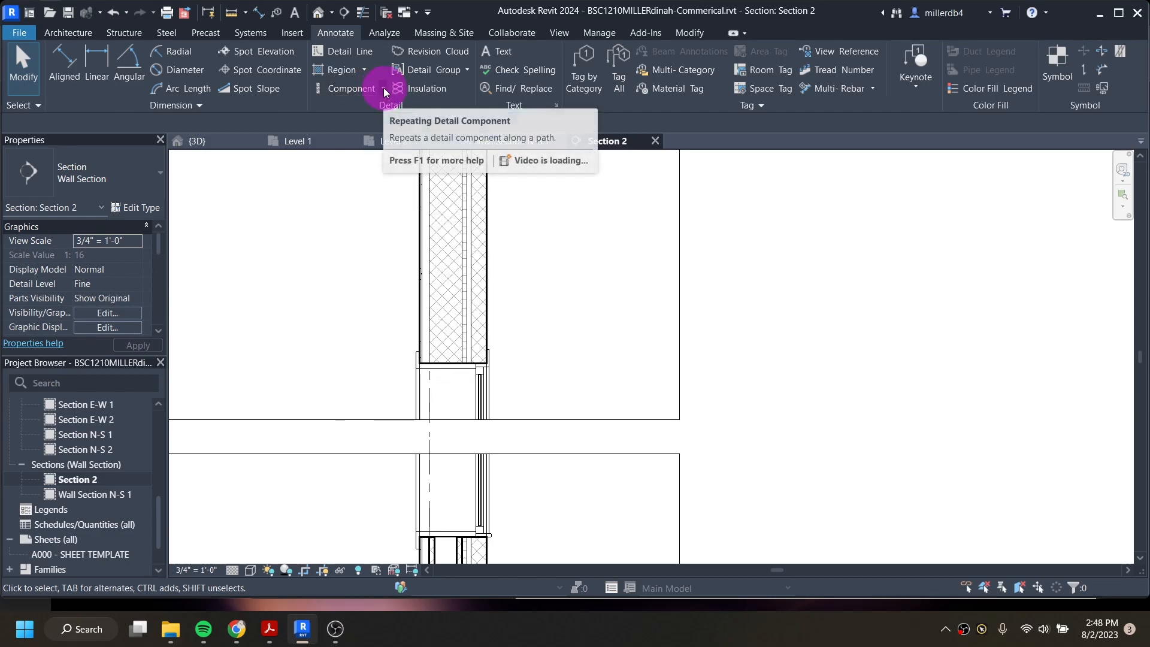
- Load the Bond Beams-Single-Section detail component from the 042200-Concrete Unit Masonry library
click(383, 88)
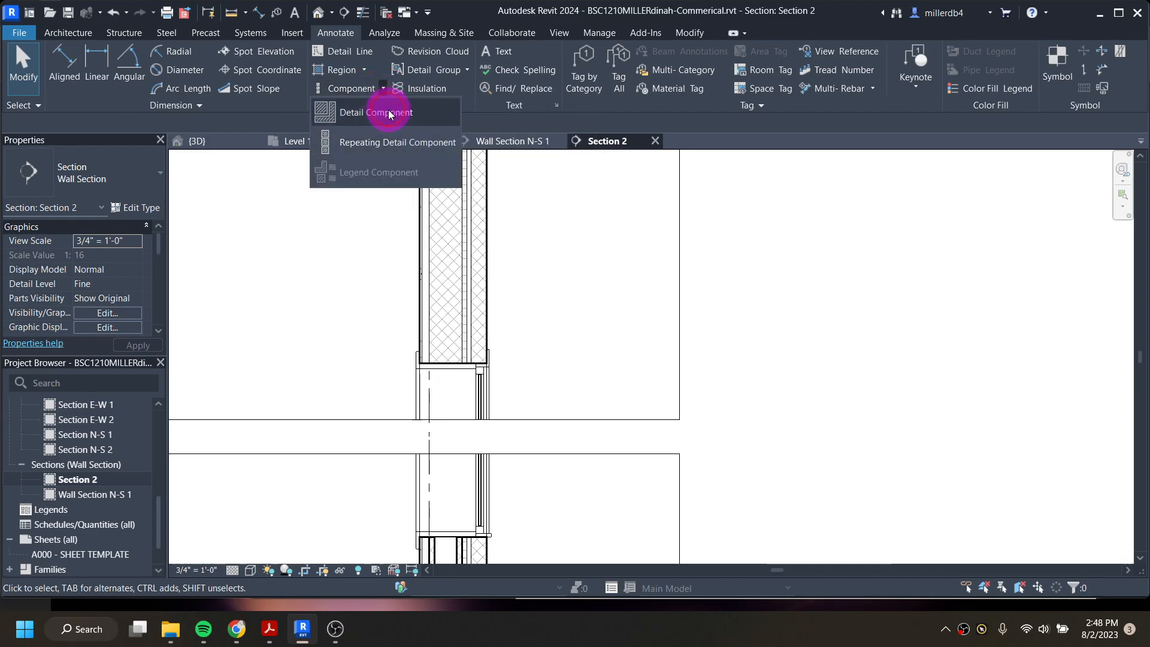
click(388, 112)
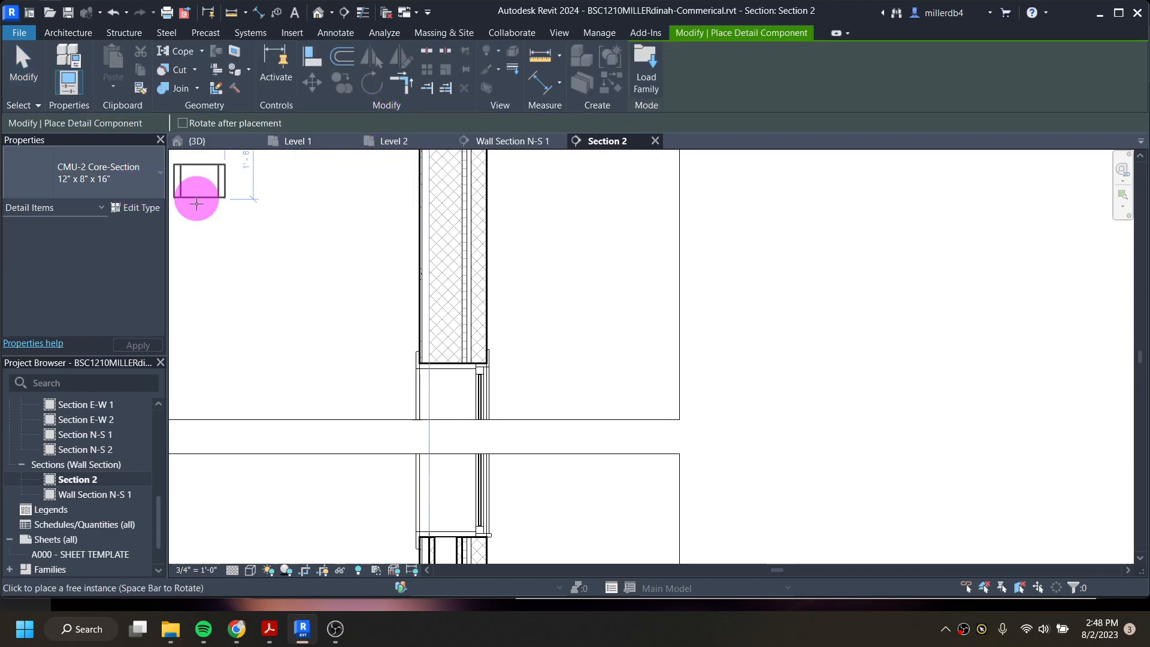
click(644, 80)
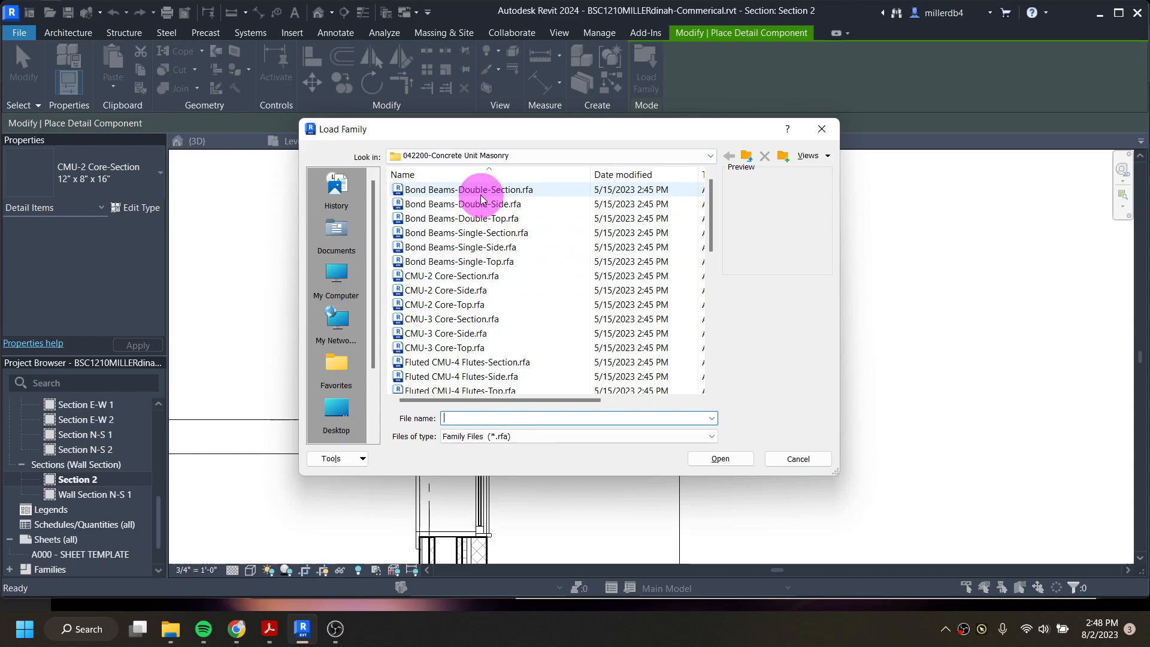
click(485, 236)
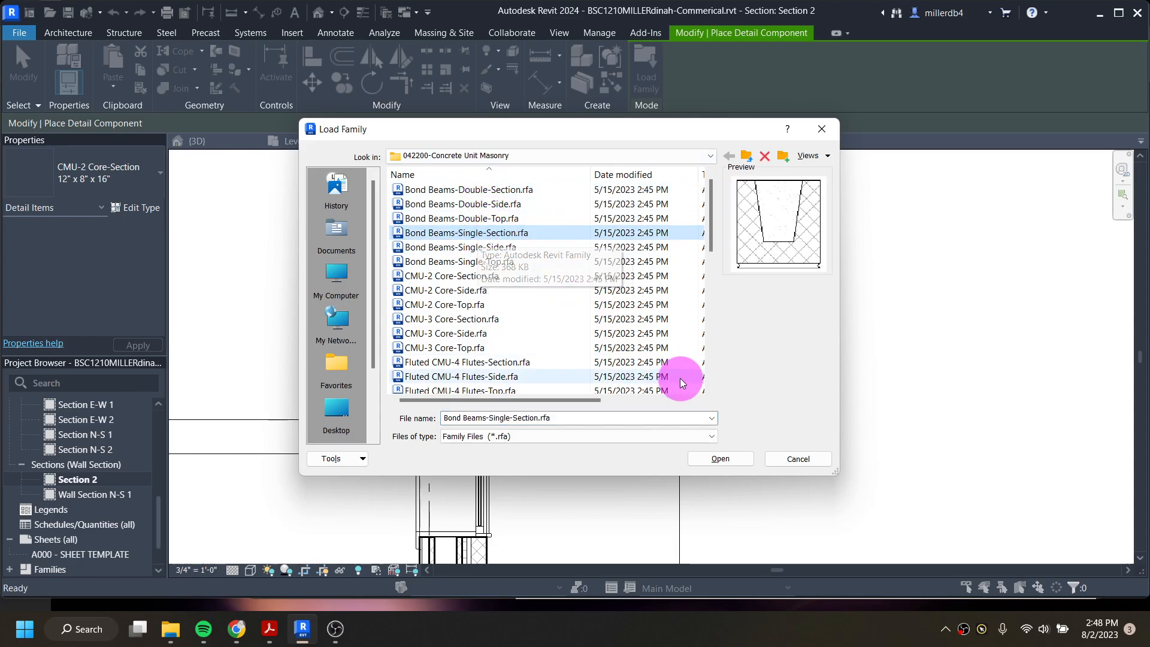
click(709, 458)
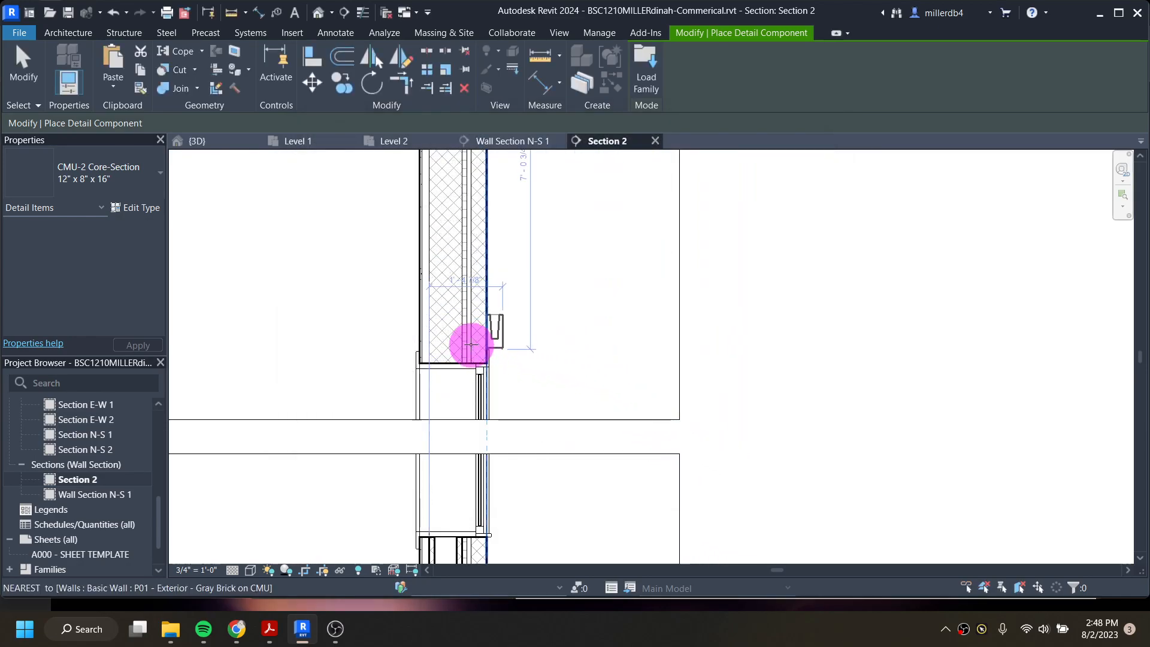
- Place one 8" x 8" x 16" Bond Beams-Single-Section at the base of the wall's CMU layer, directly above the window head
scroll(440, 350, up, 3)
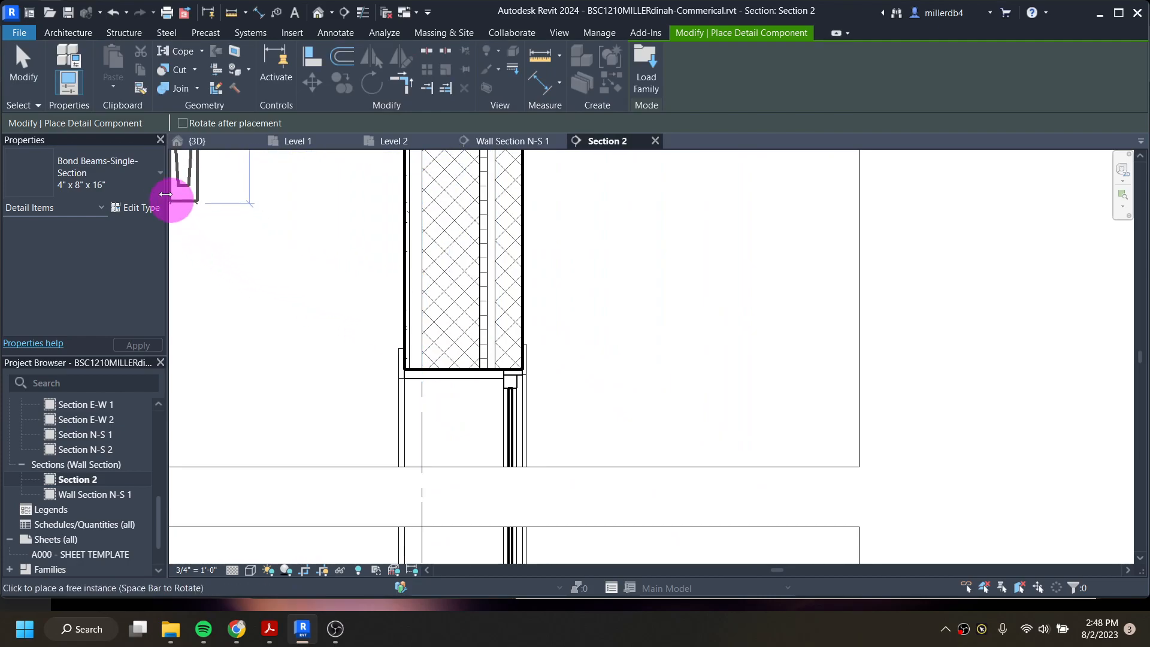
click(132, 180)
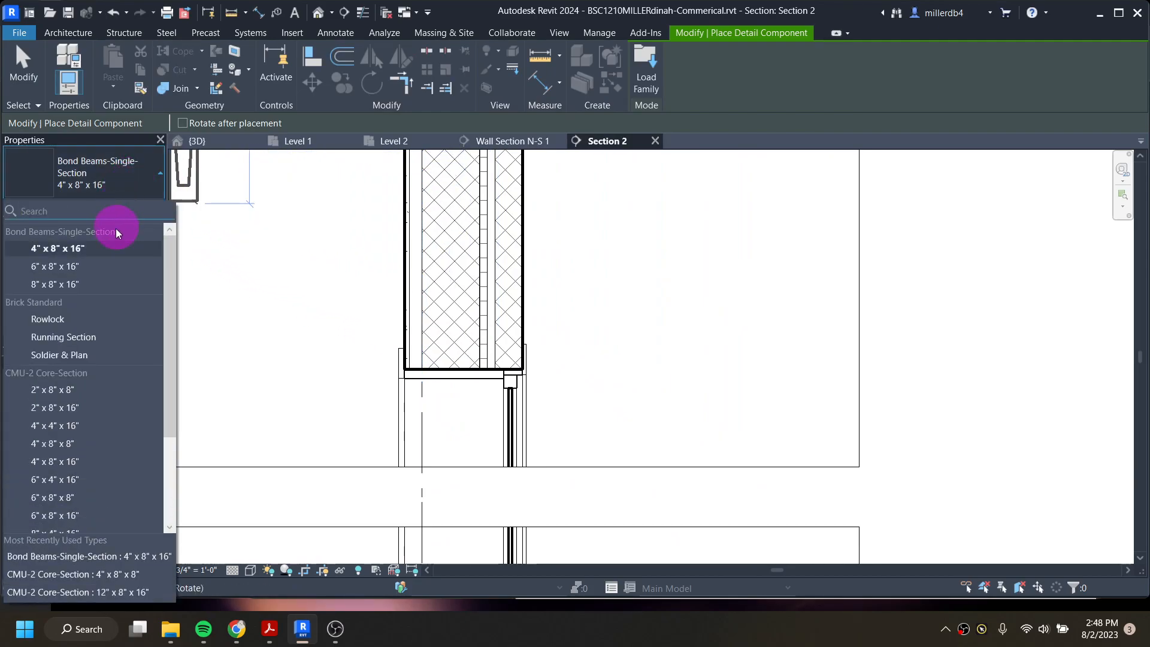
click(109, 283)
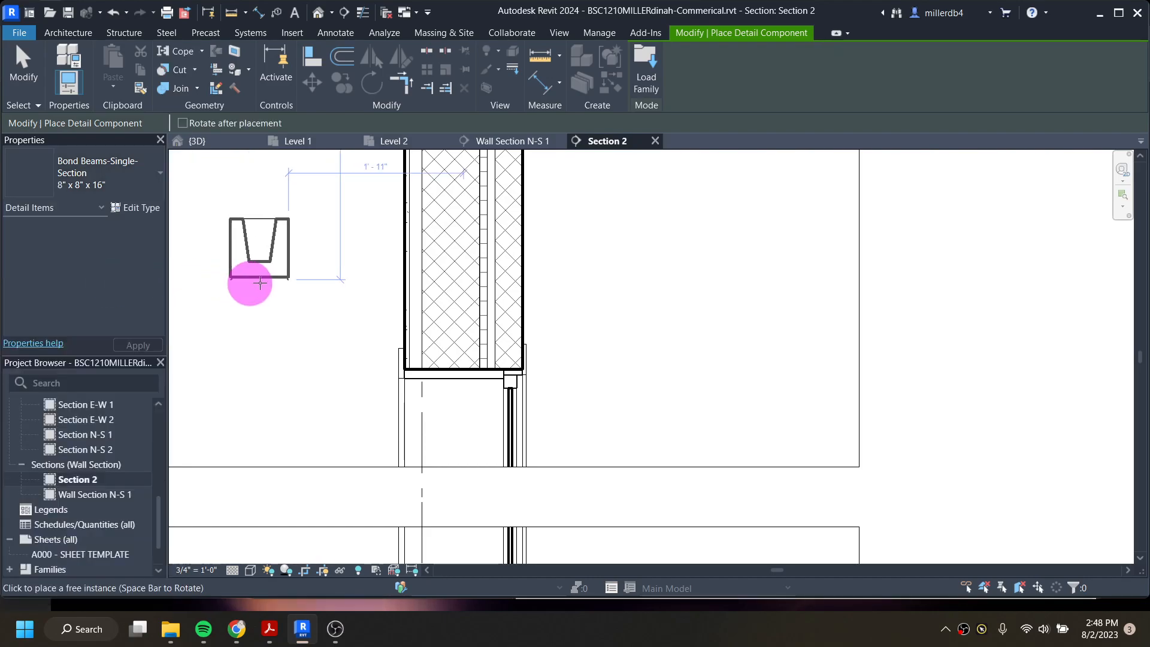
click(427, 366)
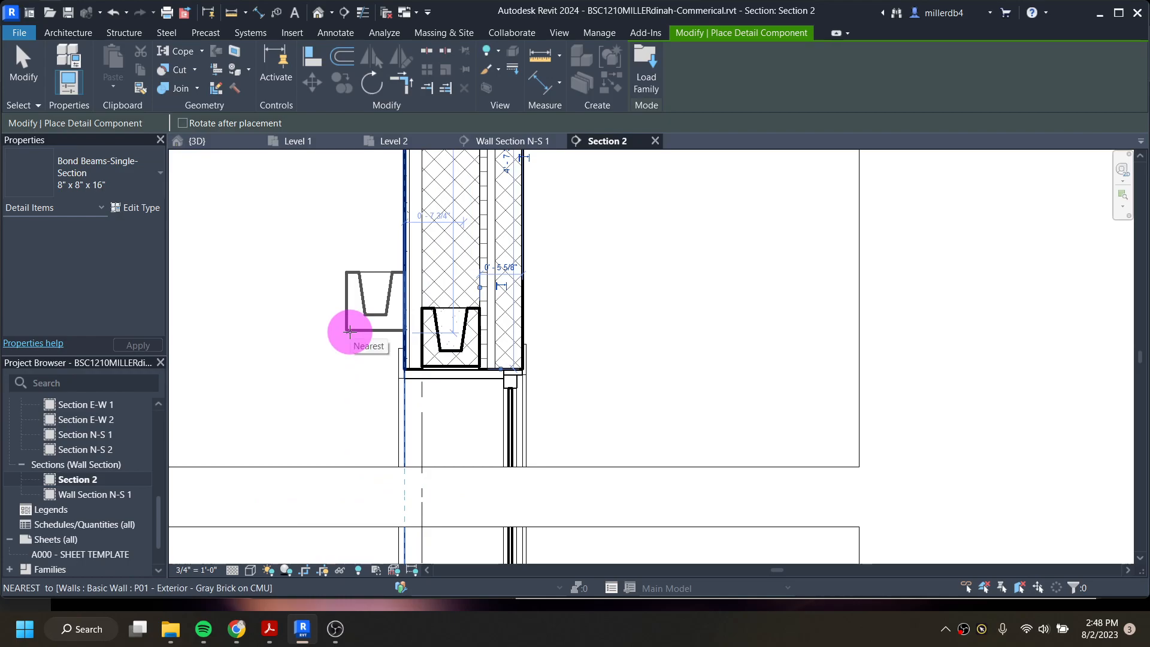
key(Escape)
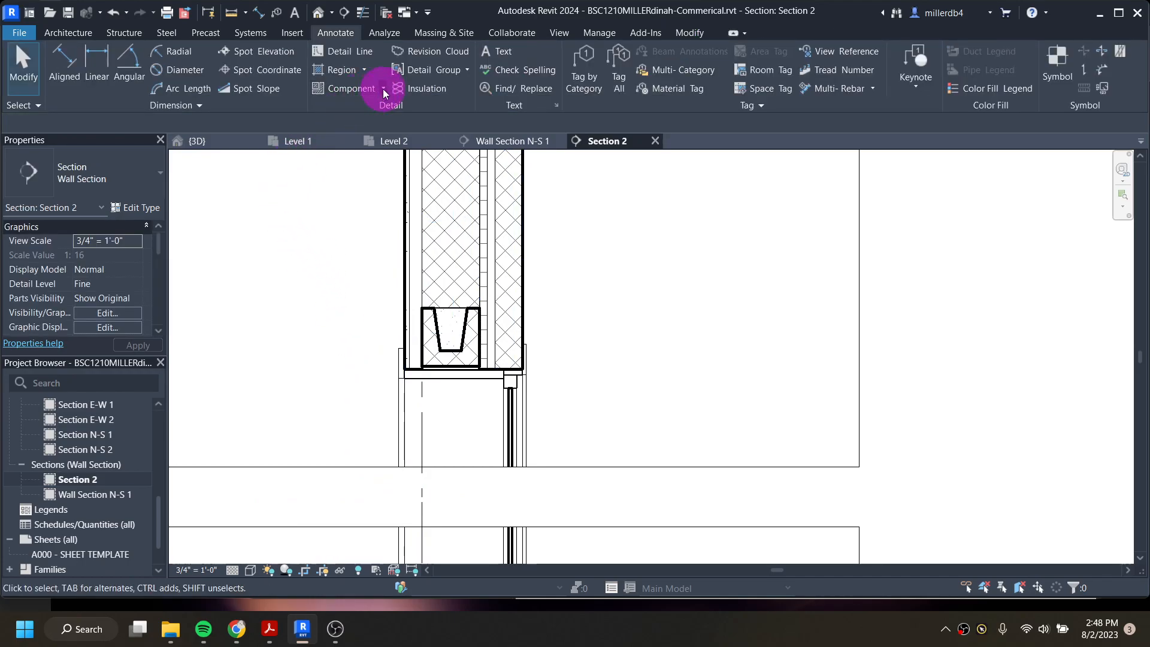
- Place the 8" cmu repeating detail along the CMU layer's interior face, from the bond beam's top up about 3'-5" toward the Level 3 roof structure
middle_drag(460, 272, 442, 449)
scroll(445, 248, down, 1)
middle_drag(445, 248, 435, 400)
scroll(439, 277, down, 1)
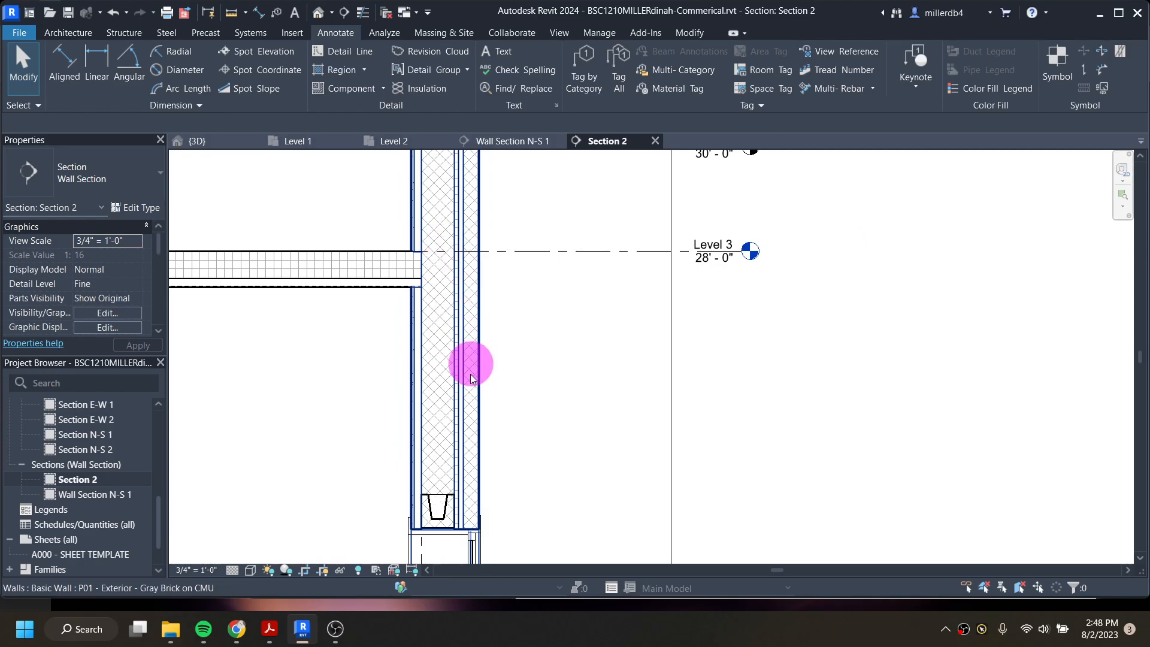
click(76, 189)
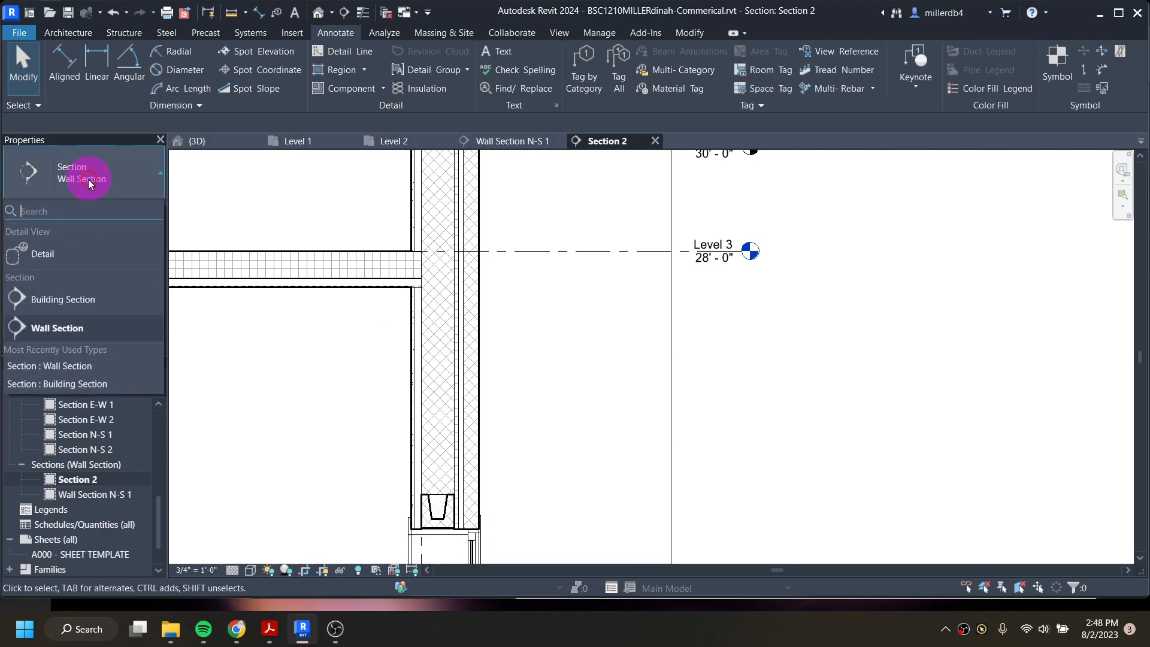
click(286, 397)
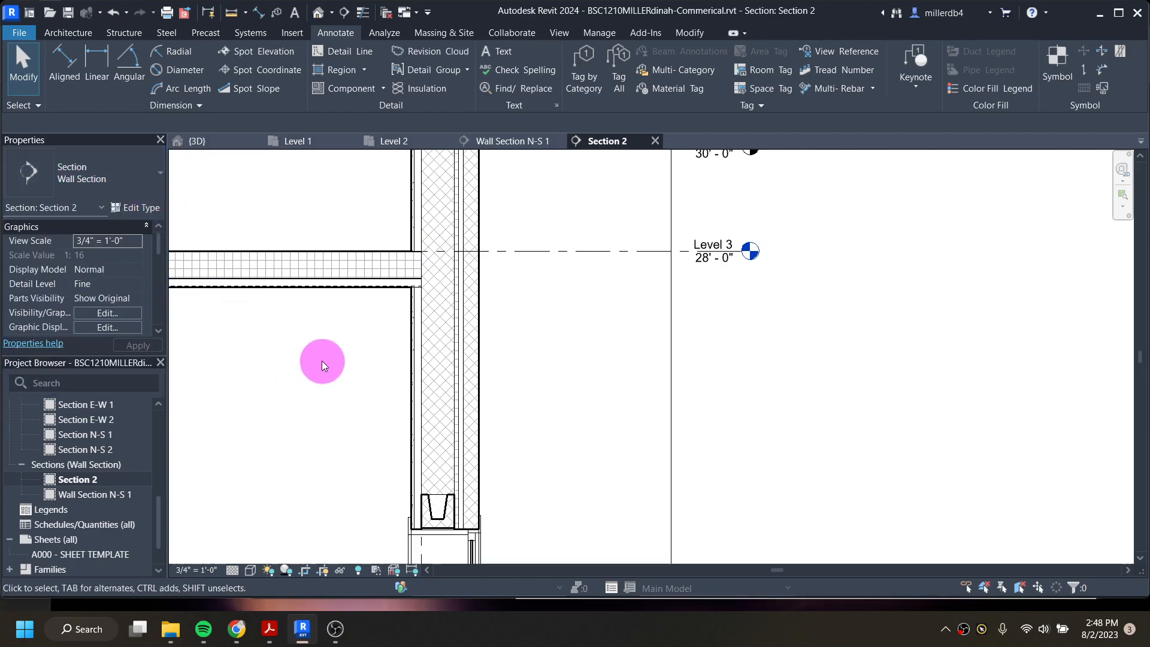
click(383, 88)
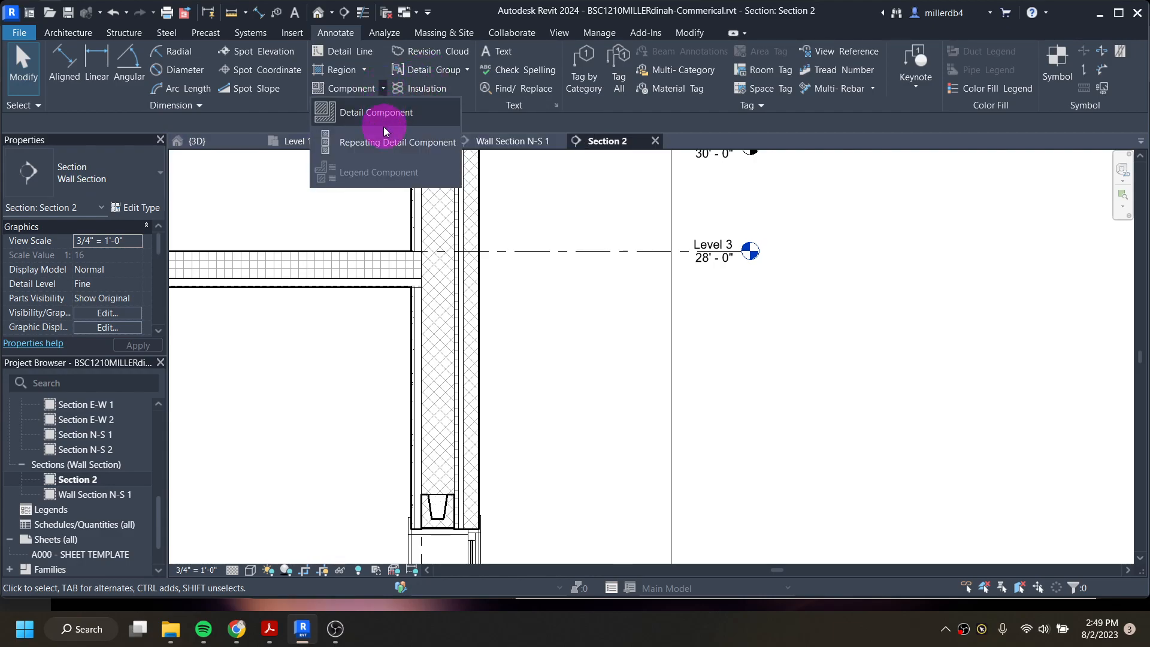
click(381, 142)
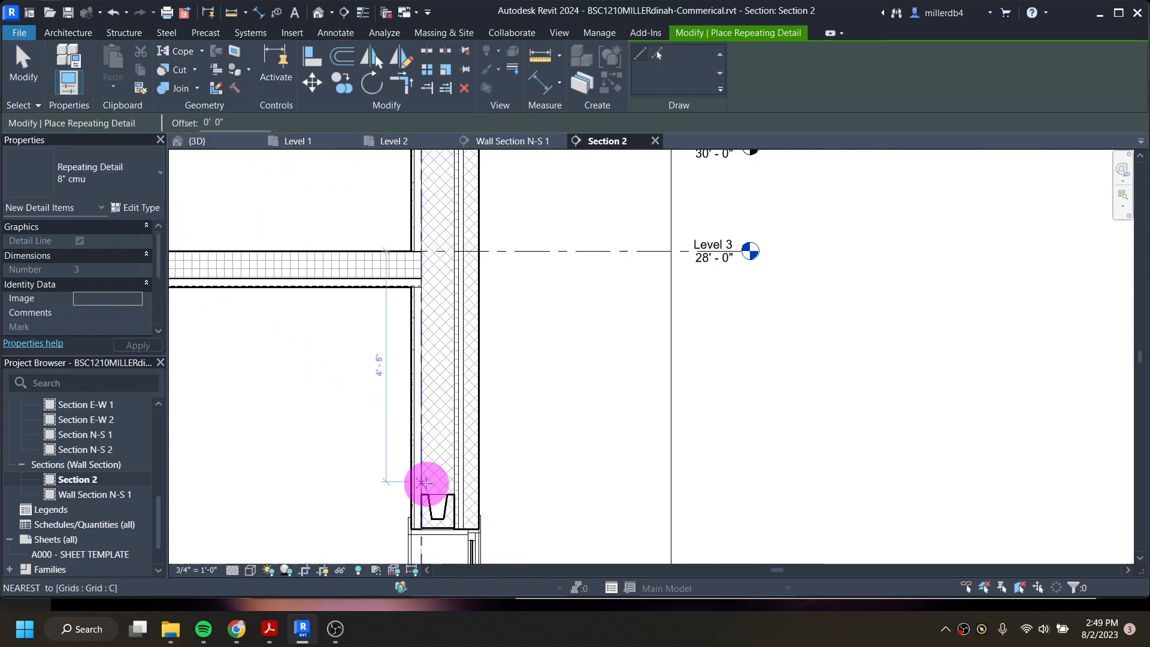
scroll(426, 491, up, 2)
click(418, 494)
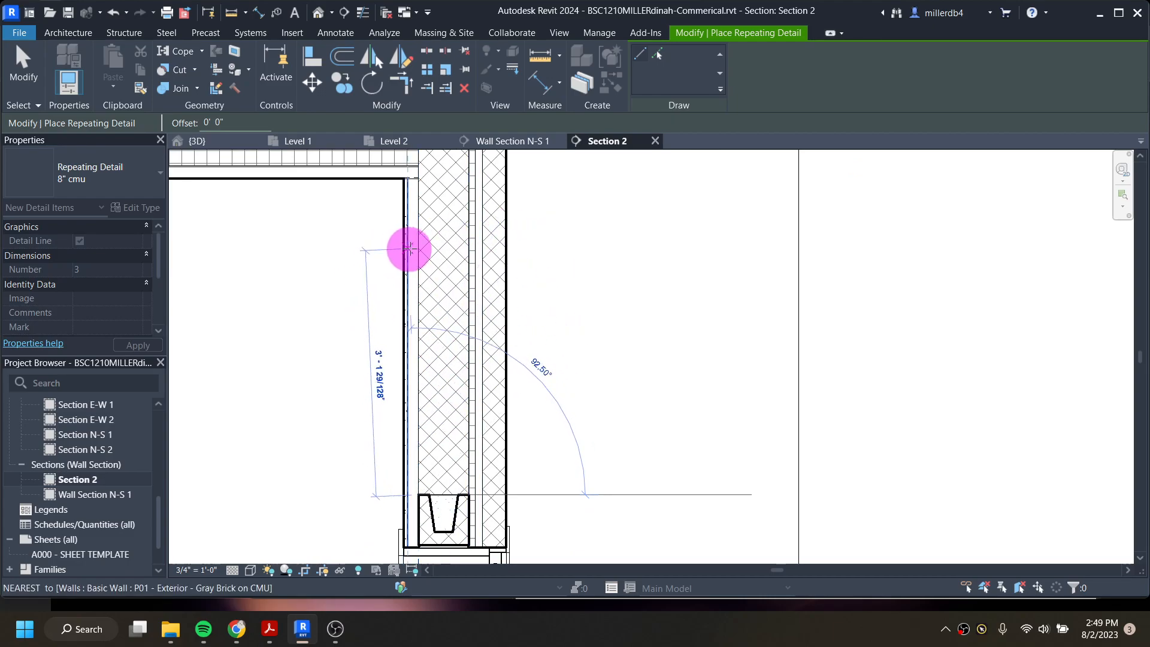
click(414, 226)
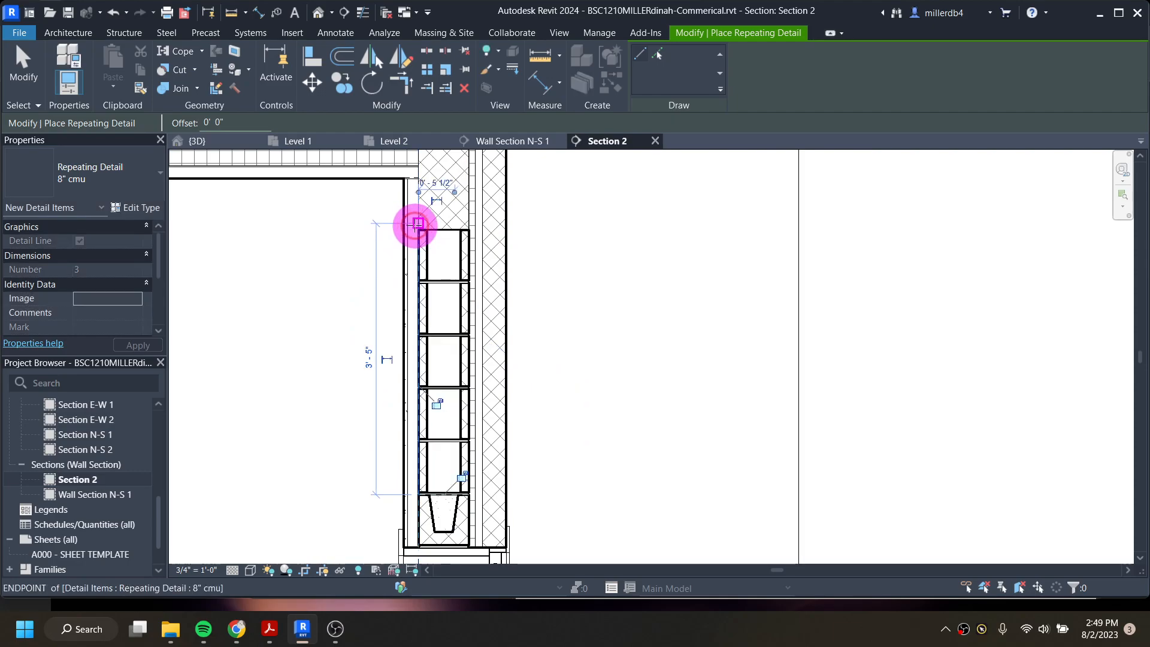
middle_drag(429, 245, 405, 300)
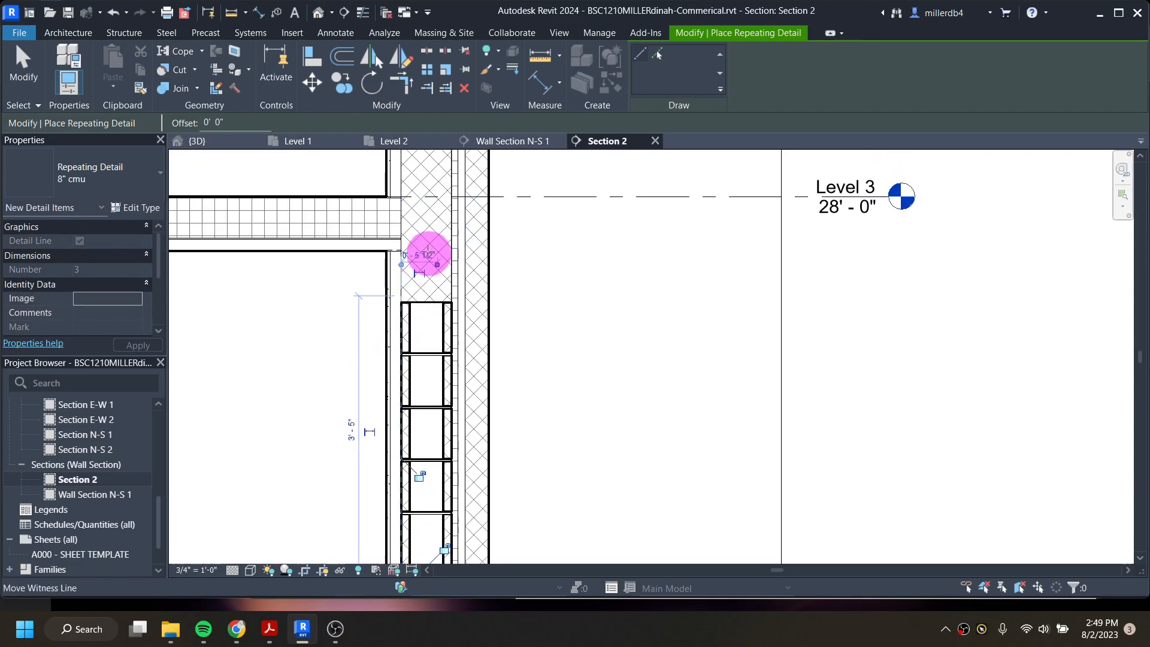
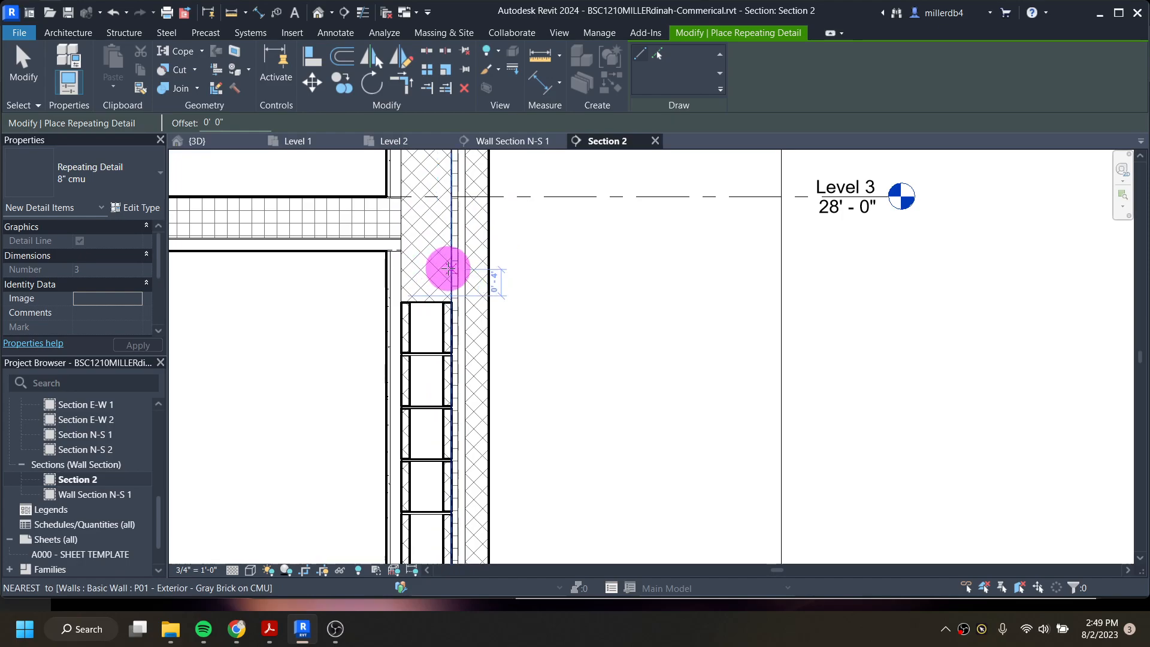
scroll(440, 266, down, 2)
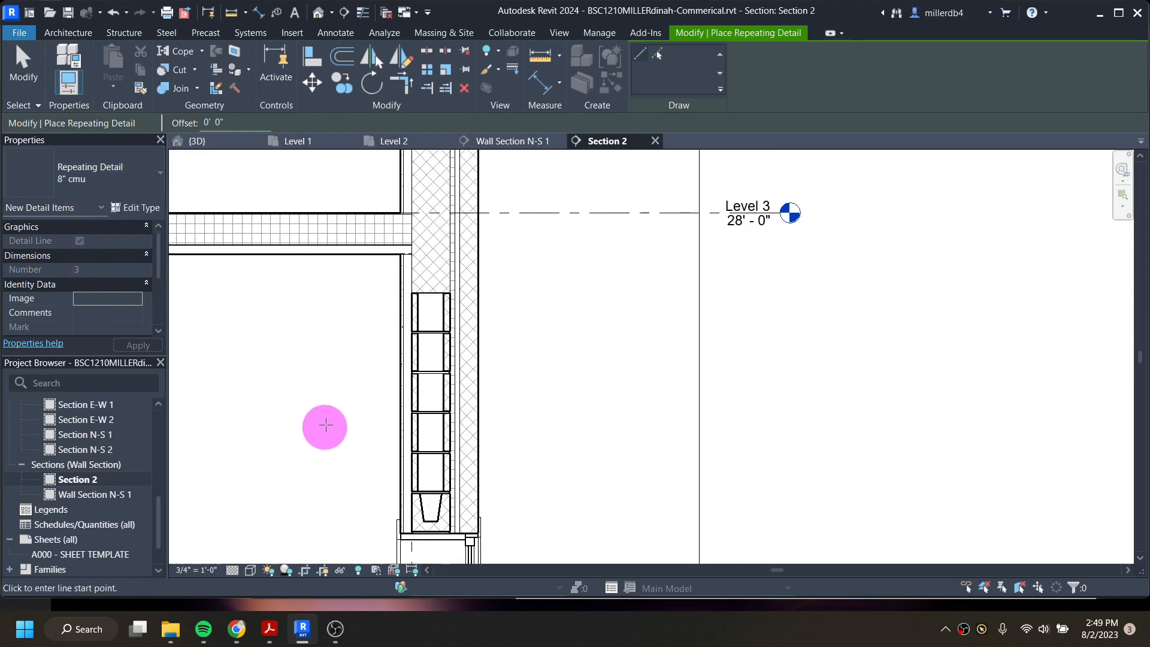
key(Escape)
key(Escape)
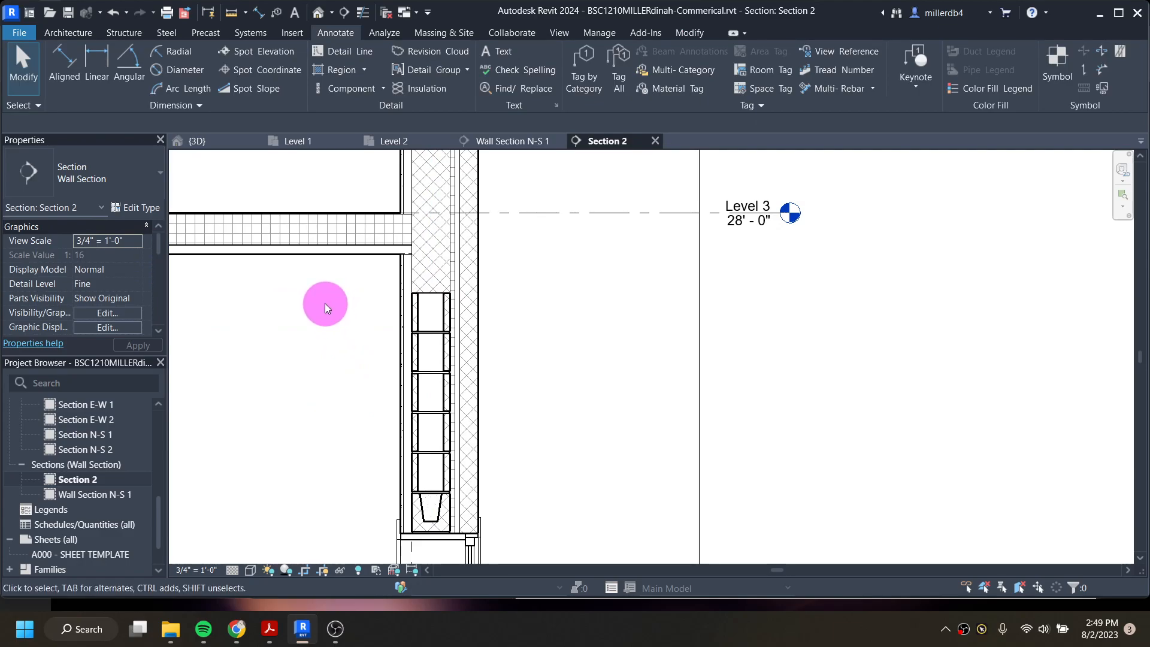
- Place one 8" x 4" x 16" CMU-2 Core-Section detail component on top of the CMU stack below the Level 3 roof structure
click(383, 87)
click(385, 110)
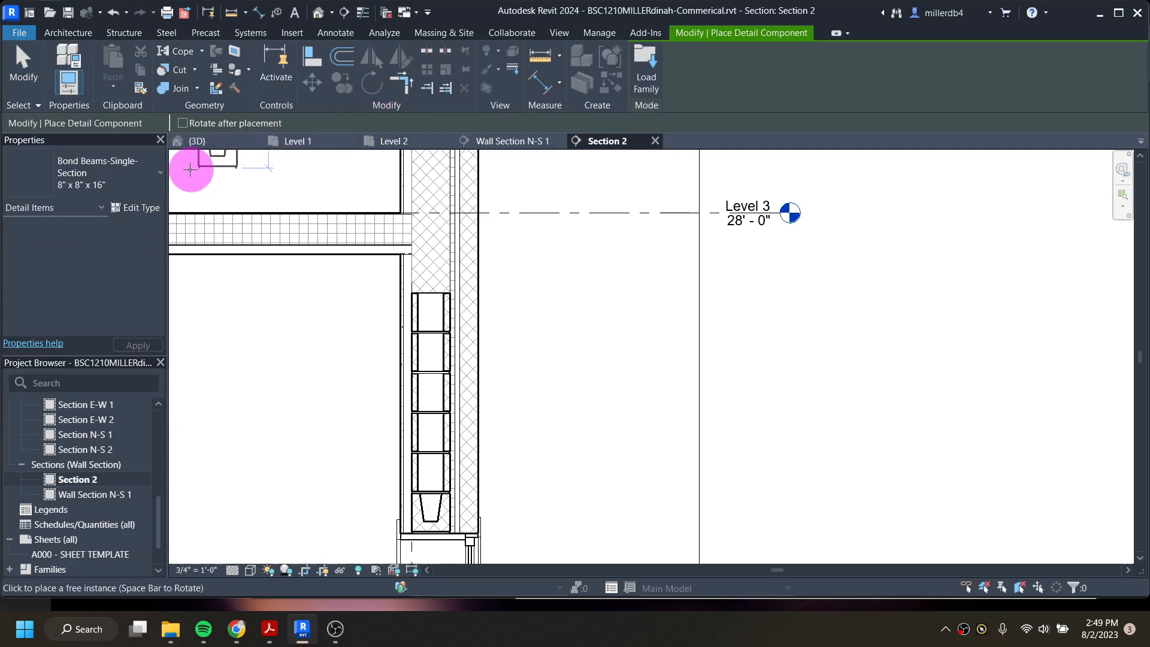
click(122, 177)
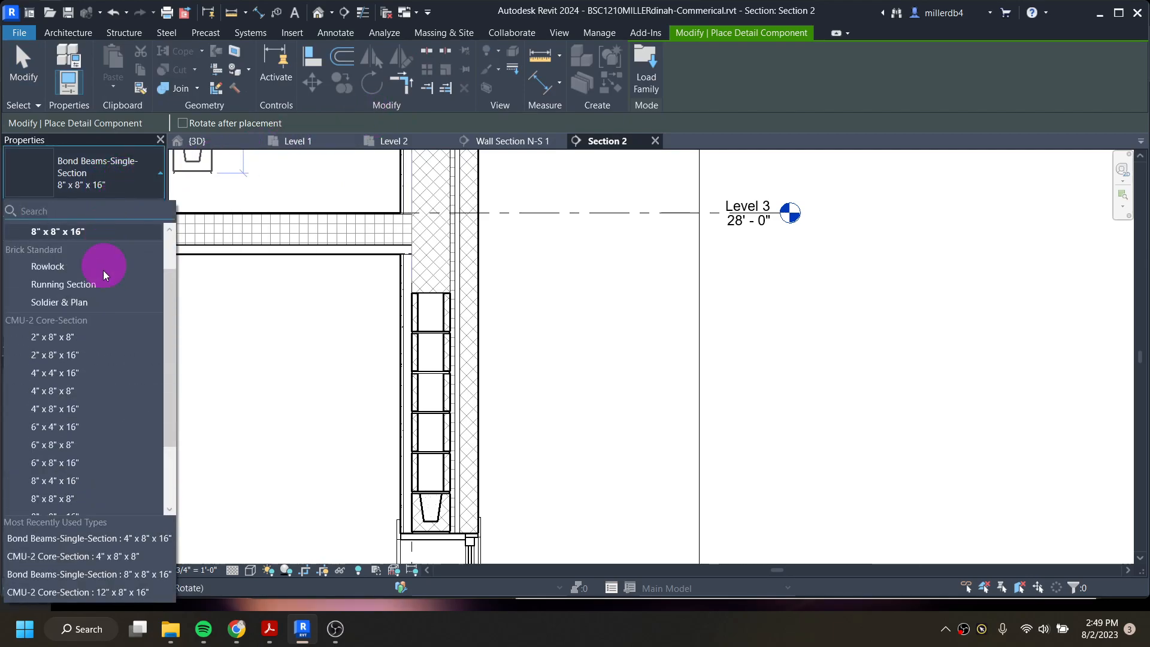
scroll(103, 265, up, 1)
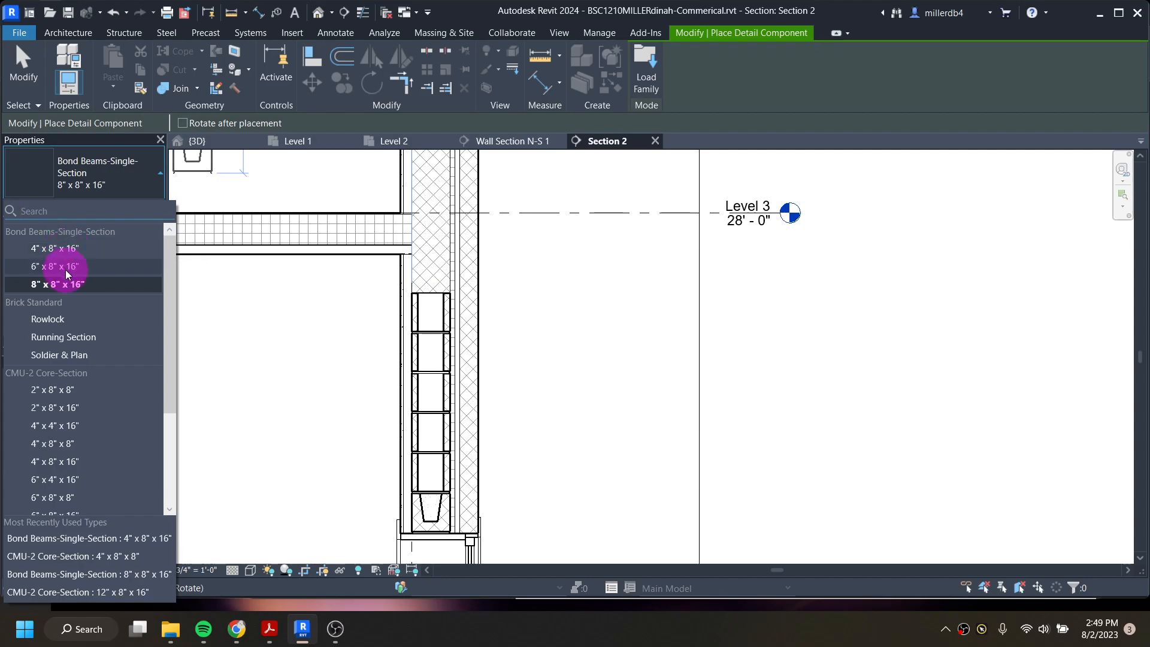
scroll(64, 355, down, 2)
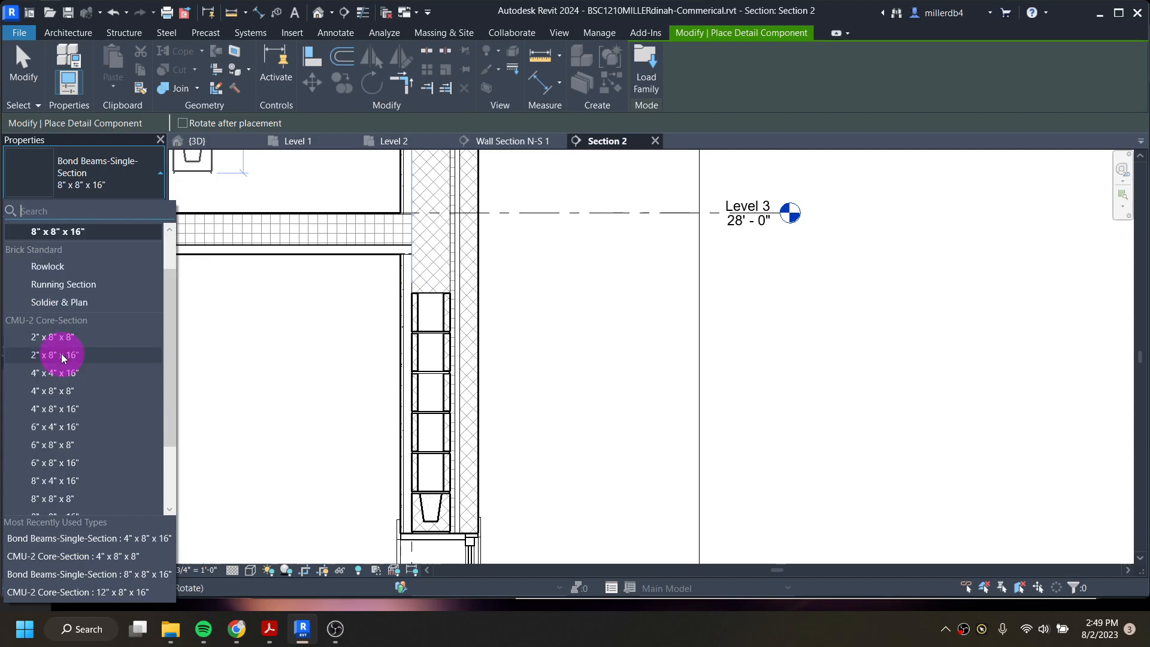
click(52, 429)
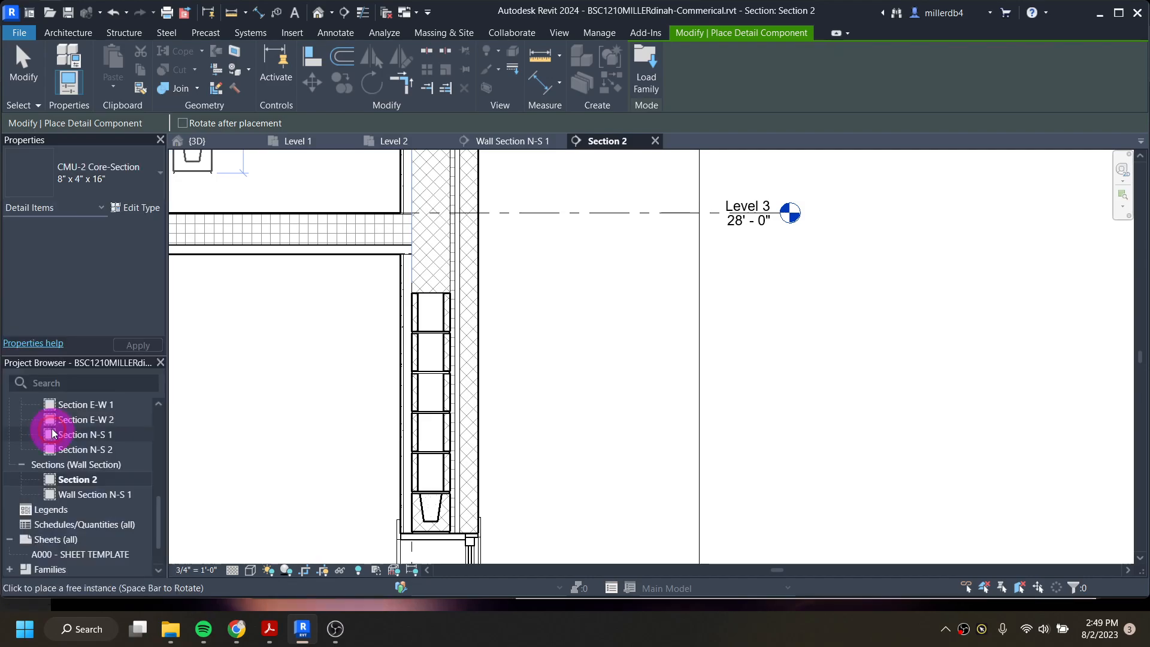
scroll(406, 289, up, 2)
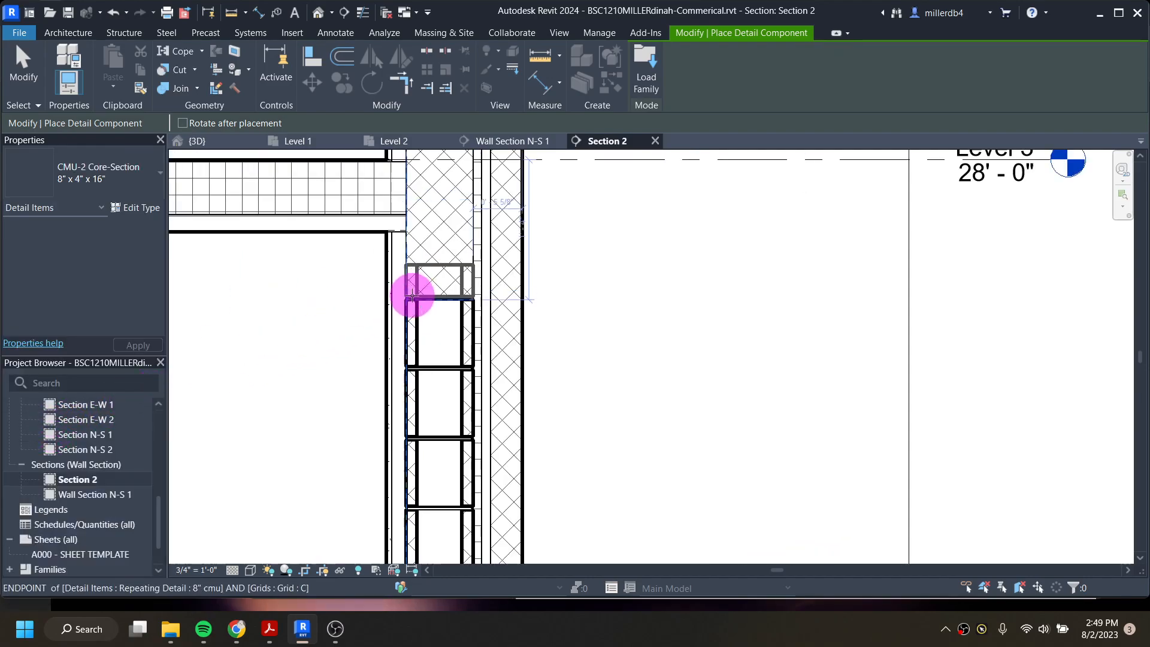
click(413, 296)
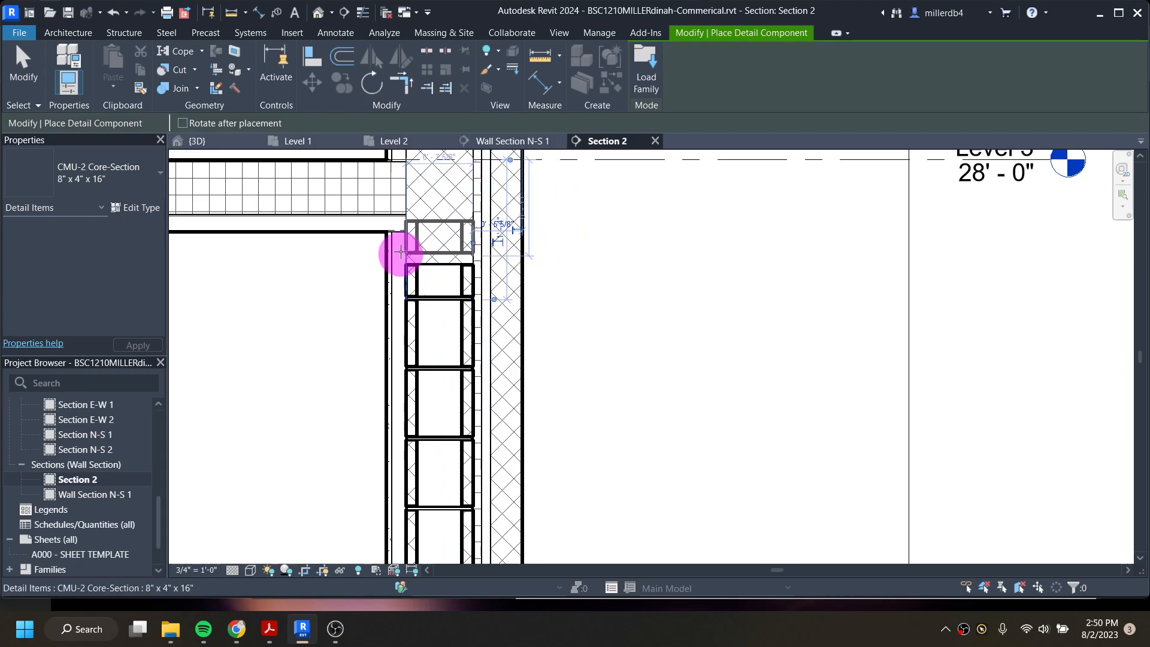
middle_drag(381, 256, 379, 308)
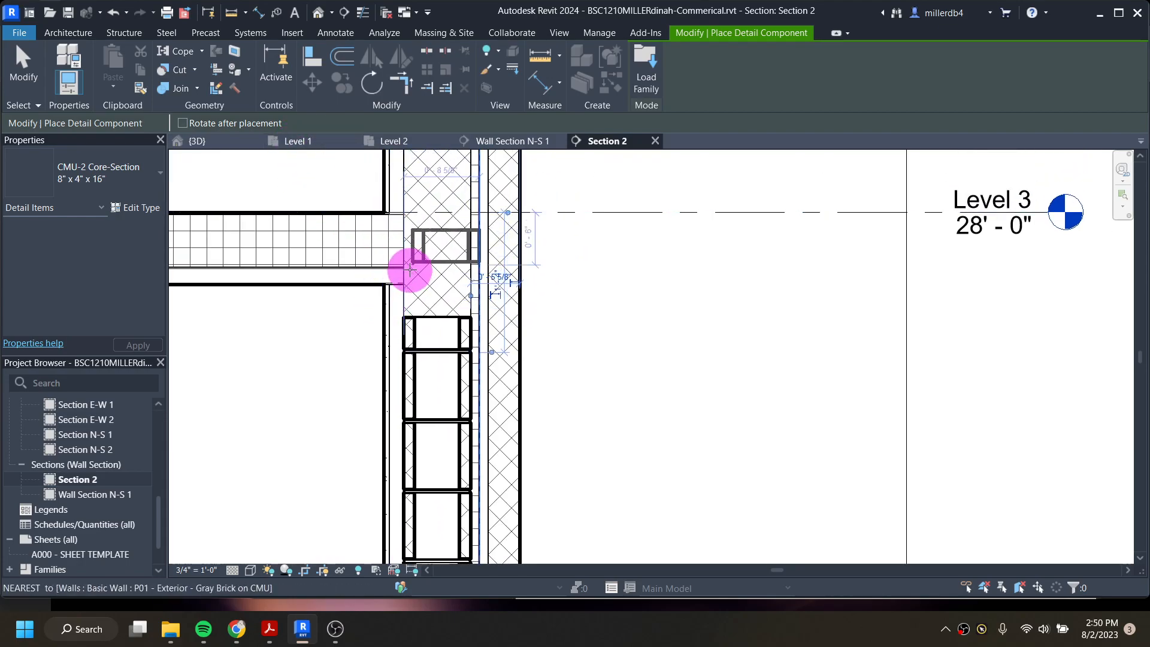
key(Escape)
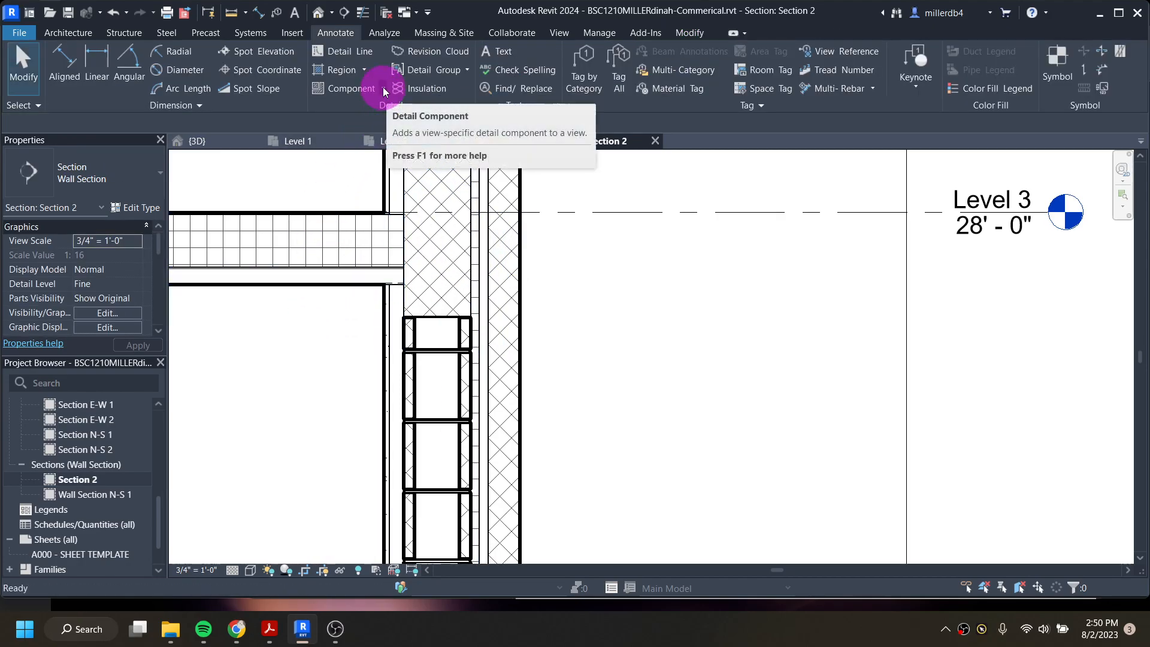
- Place the 8" cmu repeating detail along the CMU layer's interior face, from the roof structure's underside up to Level 4, about 2'-8 1/4"
click(384, 89)
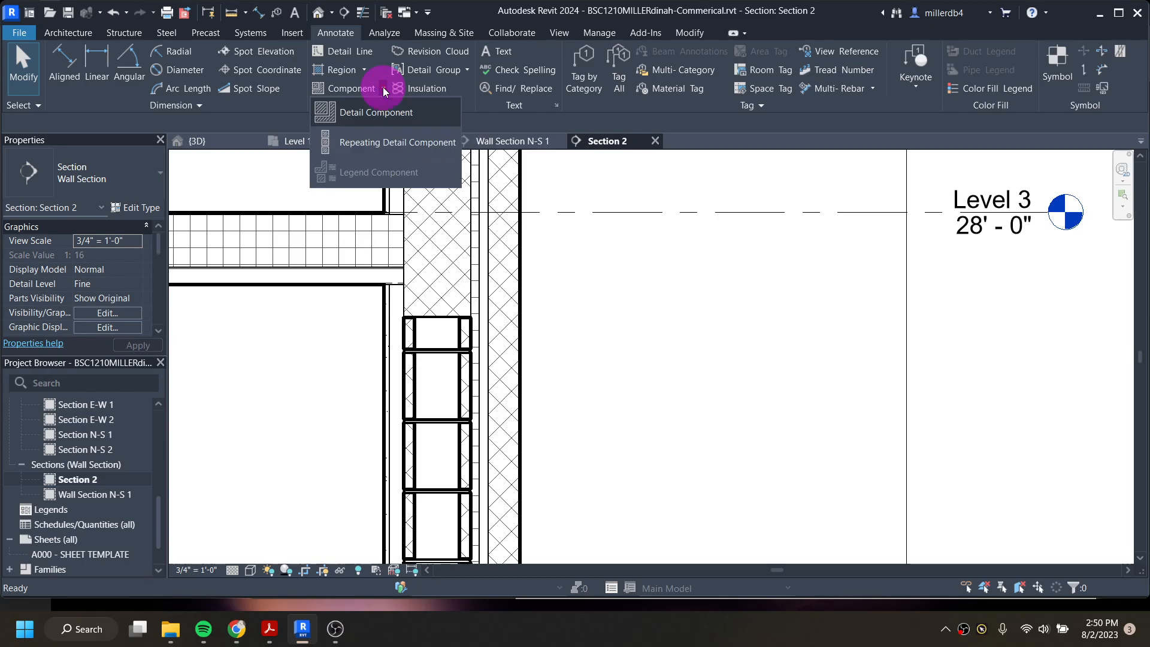
click(400, 142)
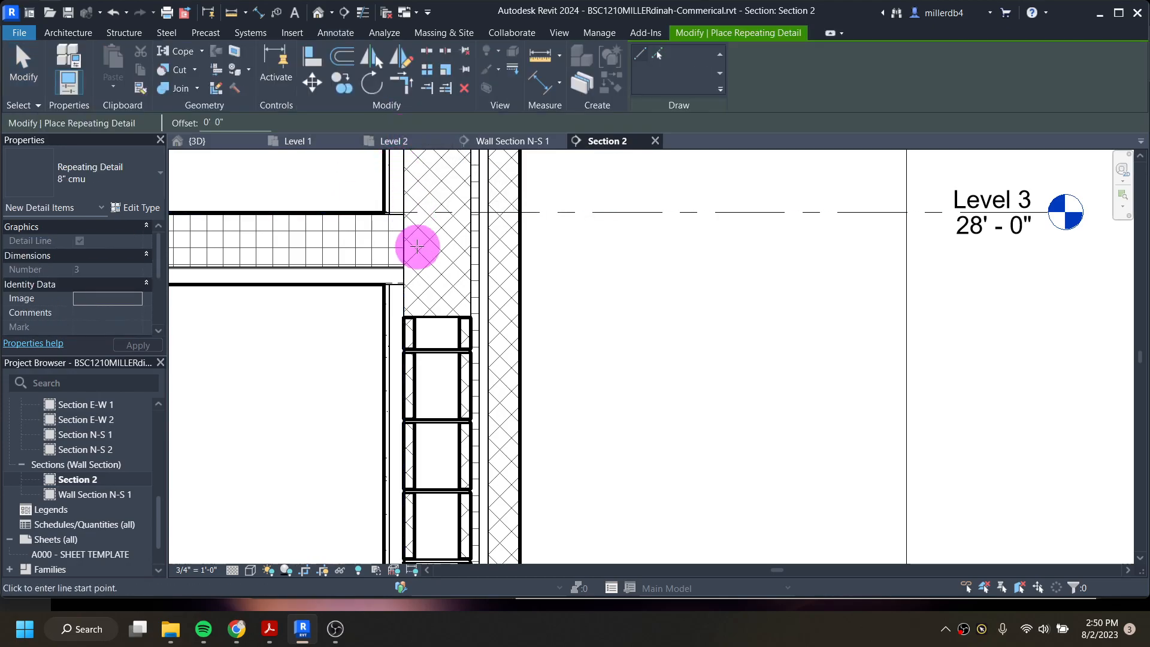
click(405, 274)
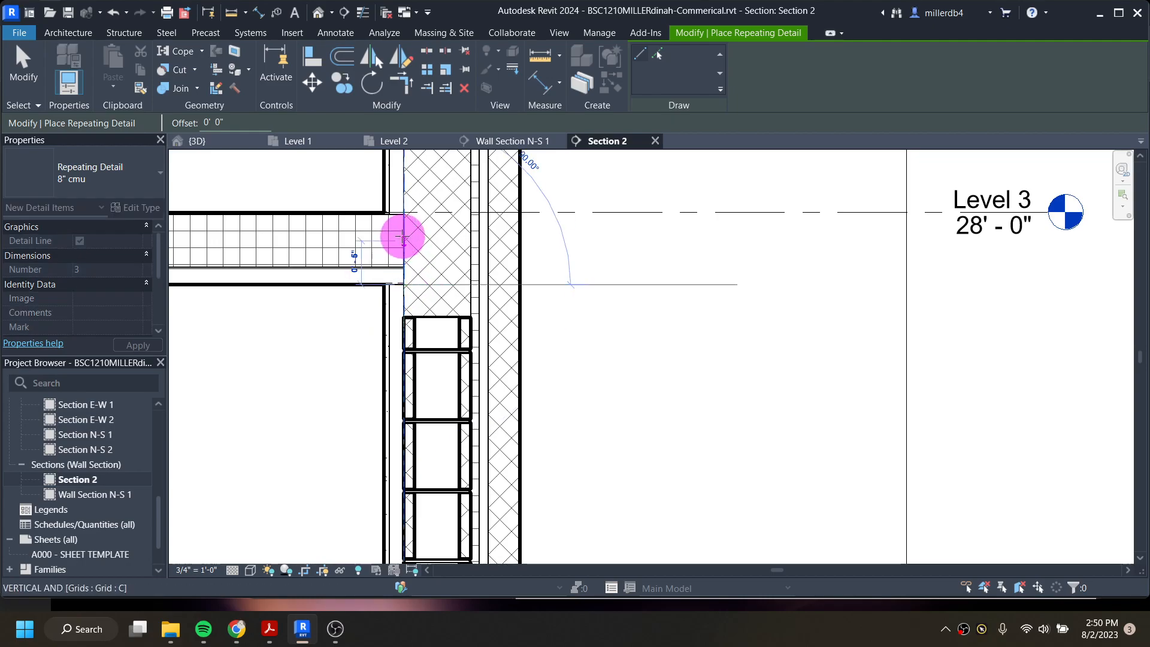
scroll(411, 206, down, 2)
middle_drag(411, 205, 390, 441)
click(386, 328)
scroll(455, 392, down, 2)
middle_drag(441, 448, 477, 275)
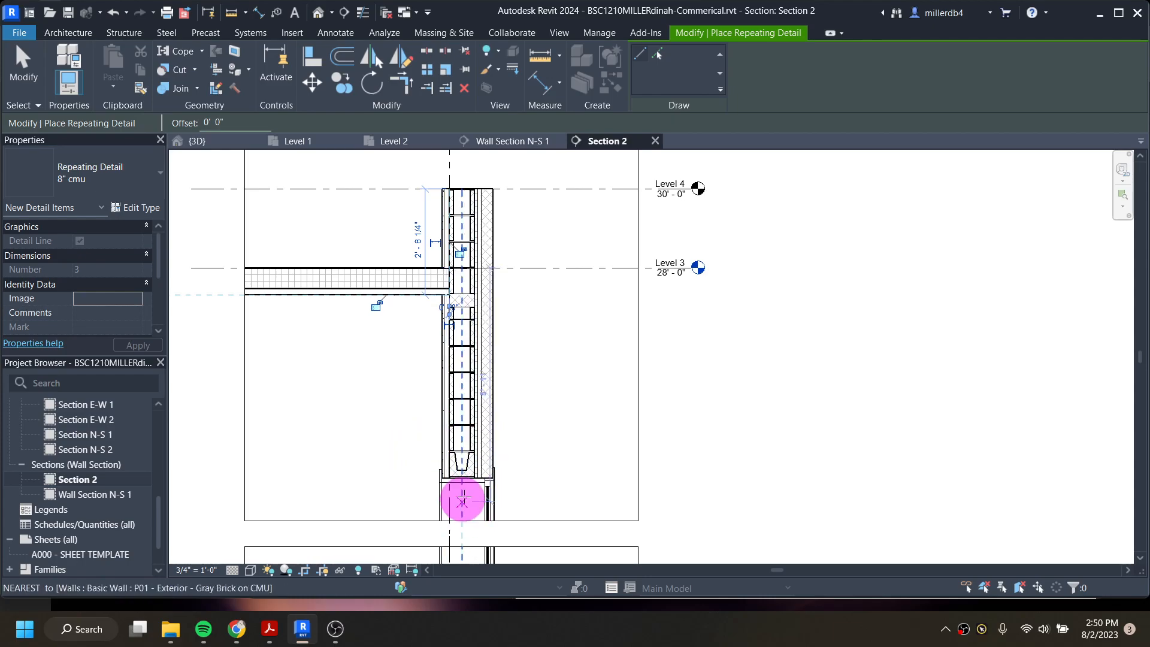
- Review the CMU courses down to the footing, compare them with the masonry in CommericalSpace1.pdf in Acrobat, and return to Revit
scroll(468, 438, up, 3)
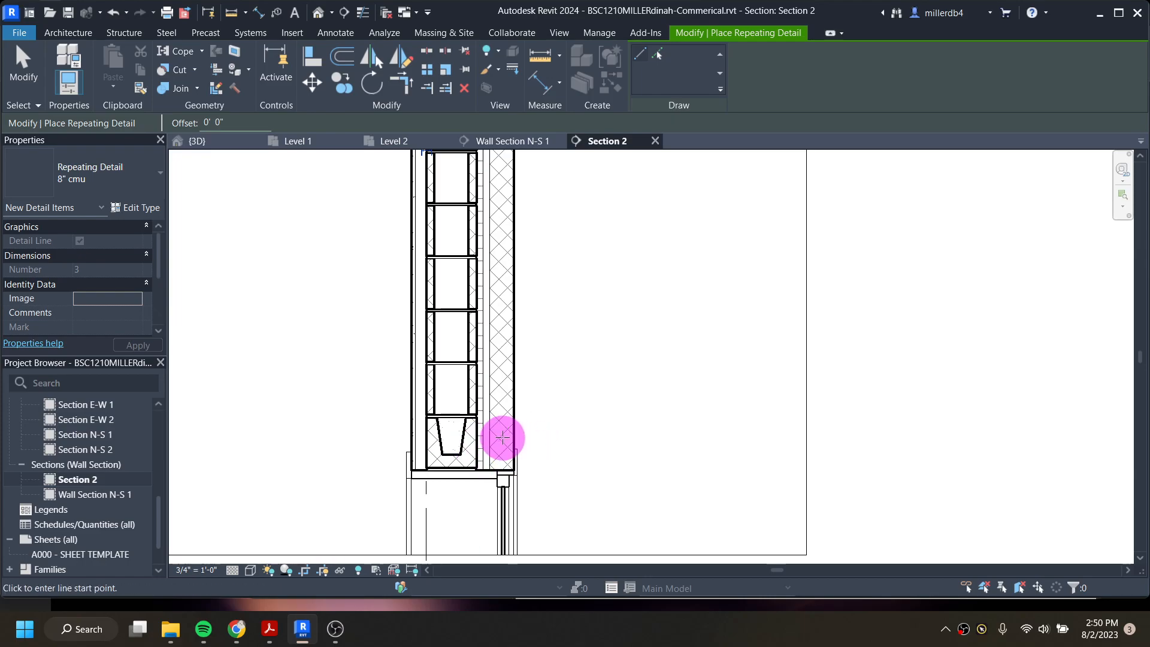
scroll(500, 437, down, 3)
middle_drag(486, 390, 474, 130)
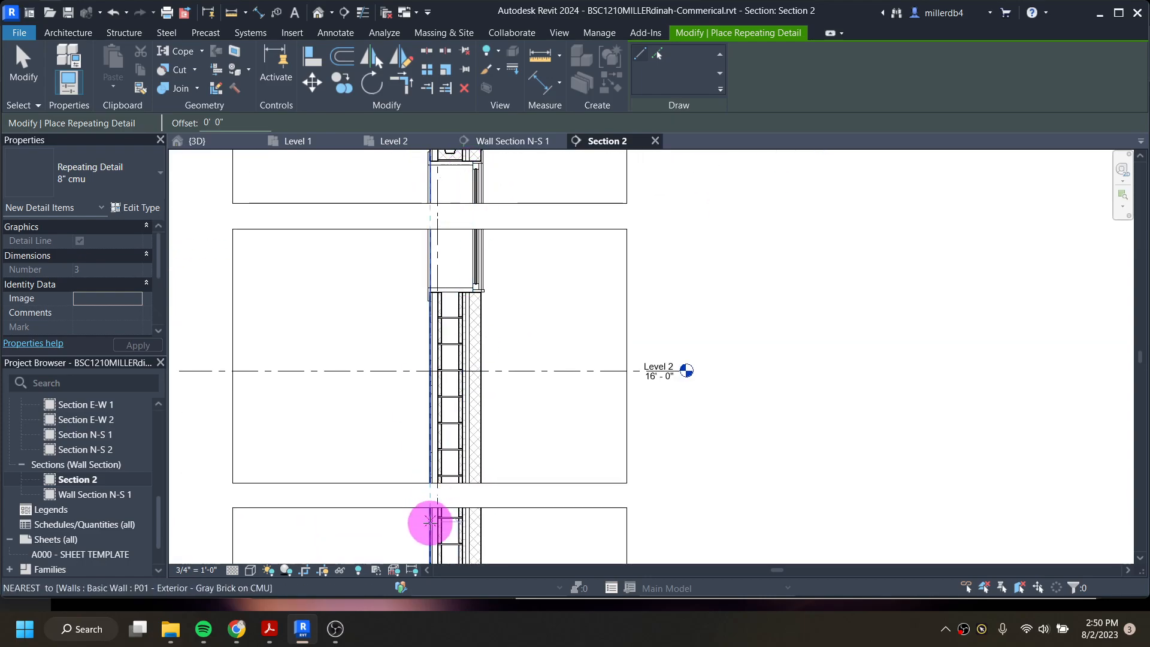
middle_drag(431, 521, 442, 281)
mouse_move(473, 430)
middle_down()
mouse_move(469, 290)
mouse_move(479, 352)
mouse_move(470, 341)
middle_up()
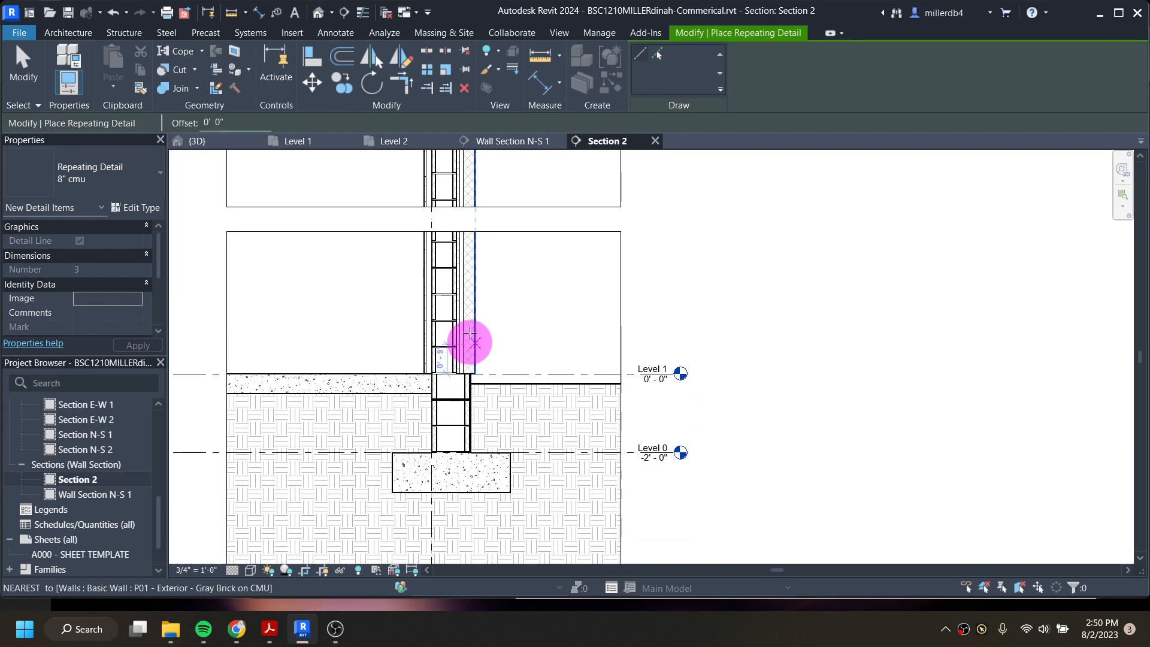
click(270, 635)
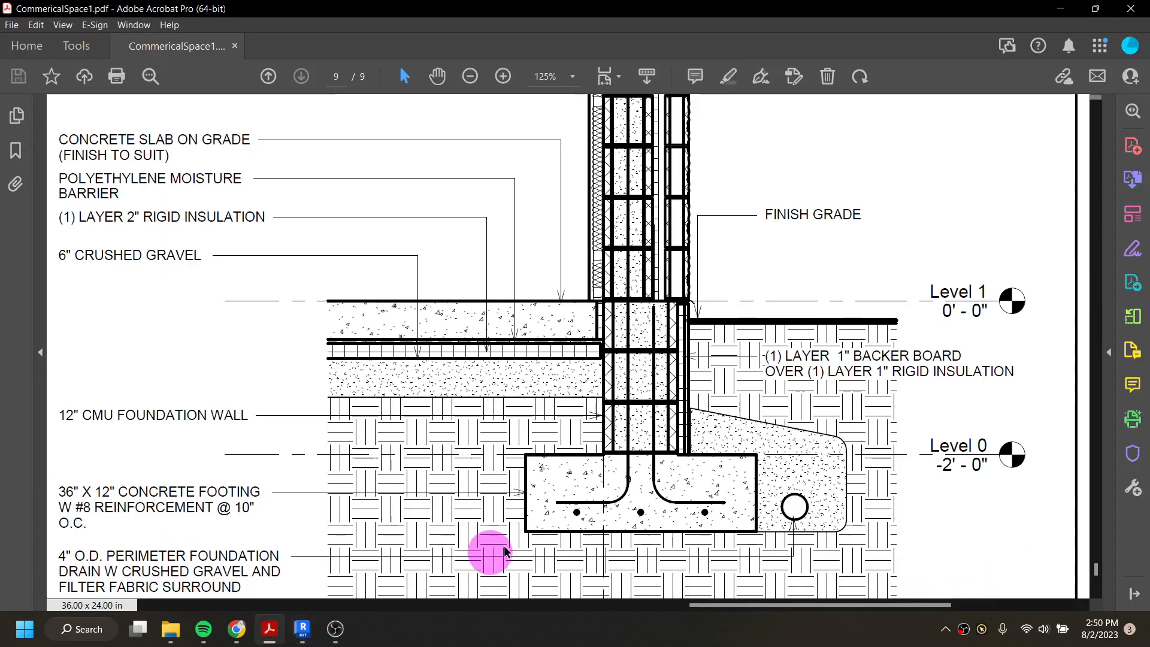
scroll(809, 401, up, 3)
scroll(804, 409, up, 10)
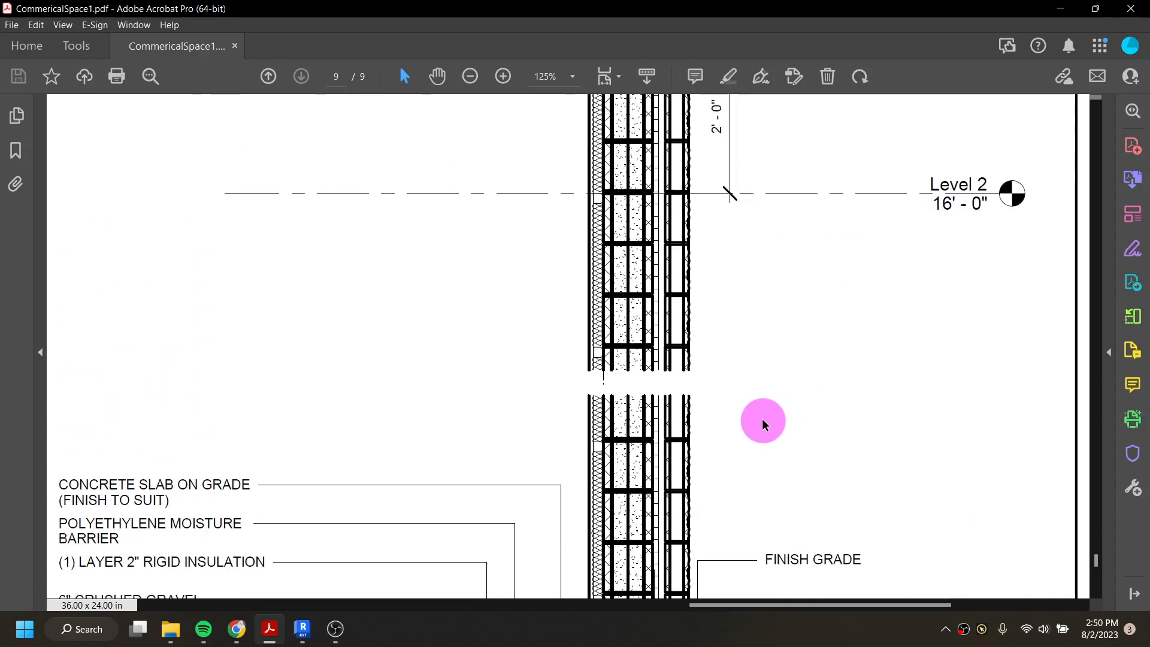
scroll(718, 445, up, 6)
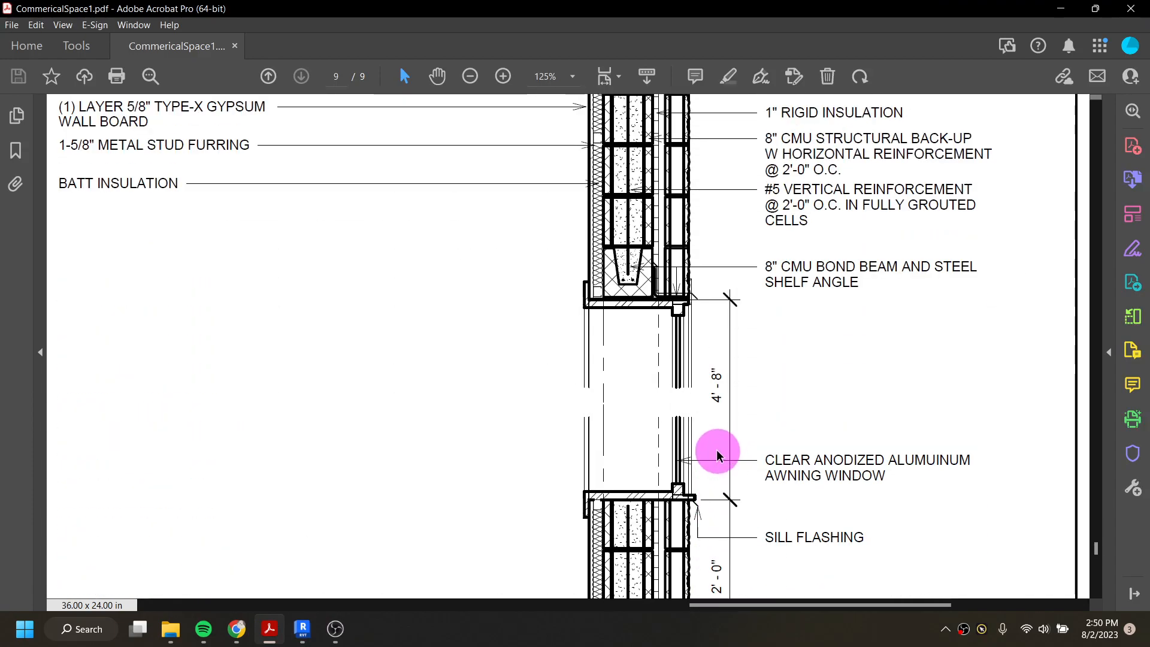
scroll(703, 429, up, 4)
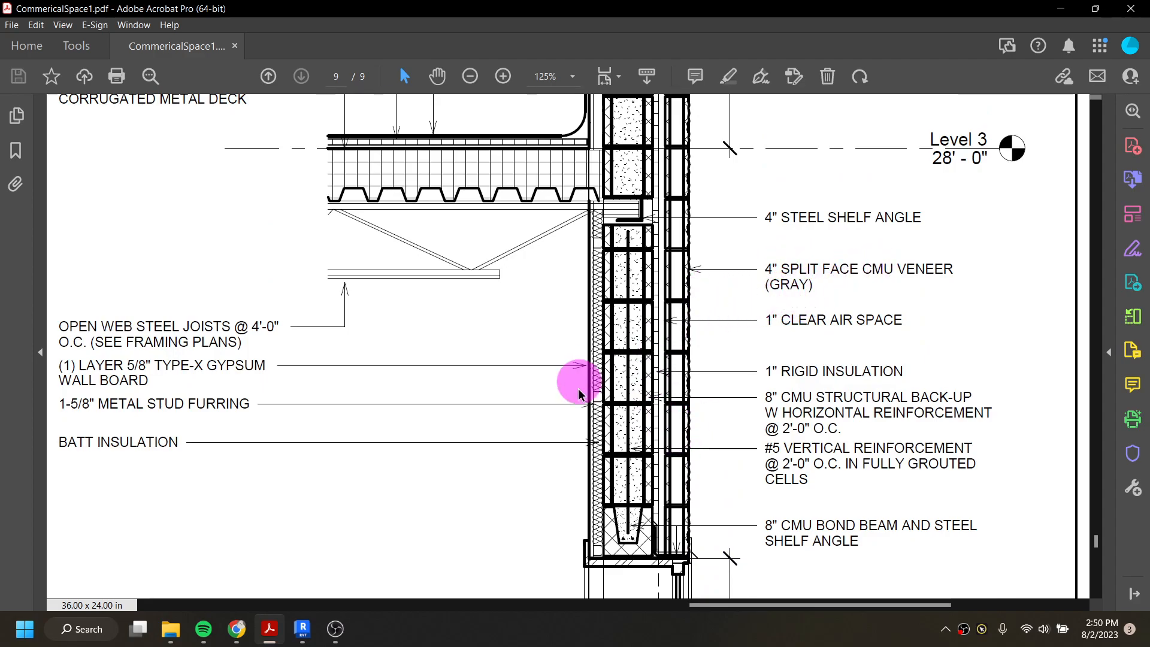
click(303, 628)
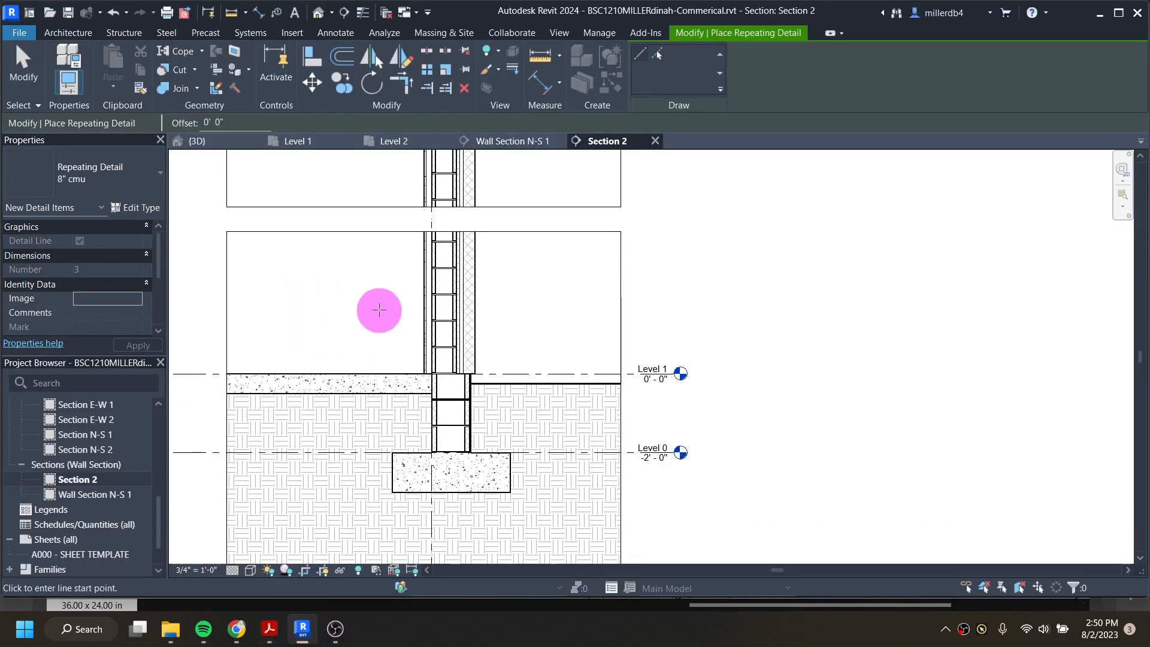
- Load the Split Face CMU-Section detail component family from the 042200-Concrete Unit Masonry folder
key(Escape)
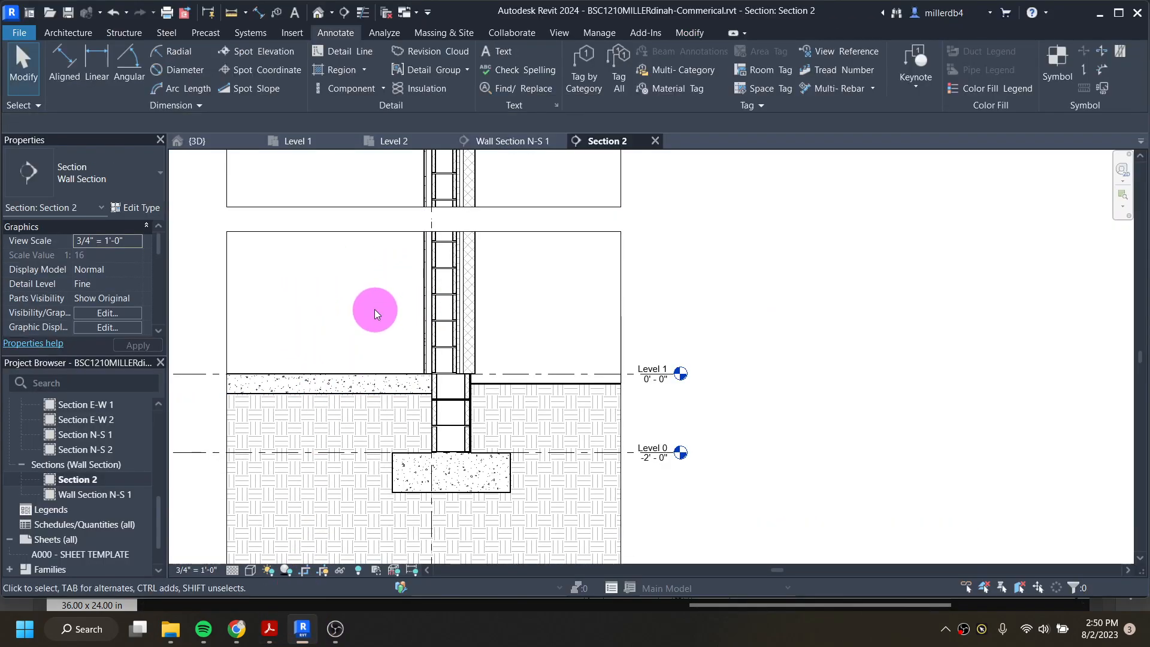
click(382, 90)
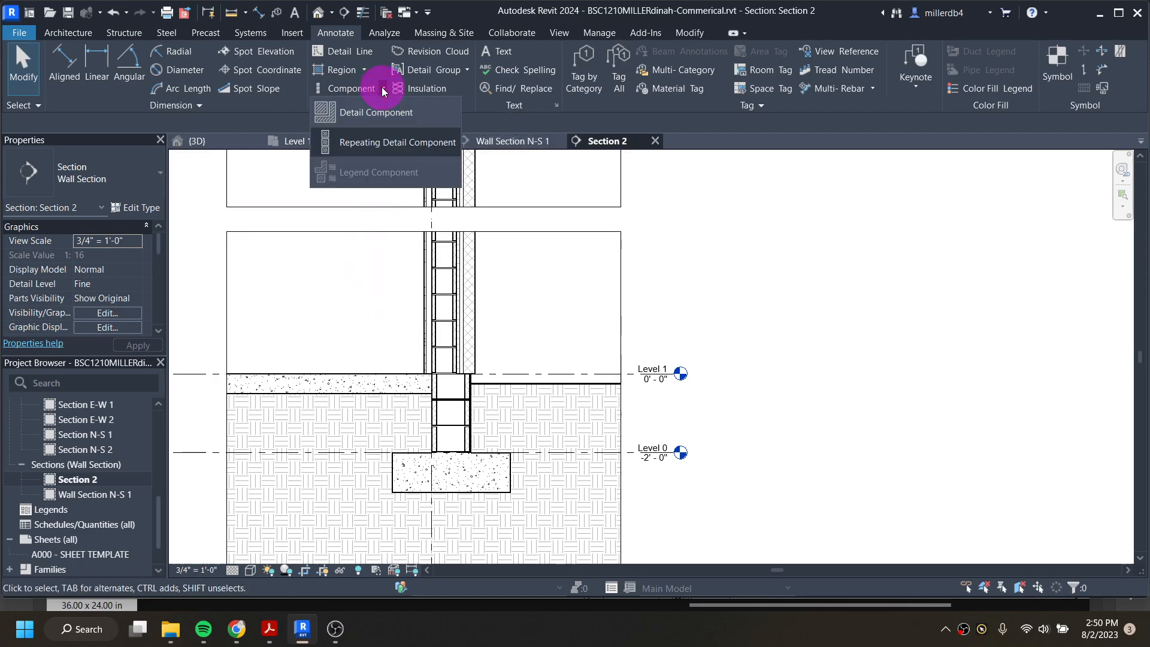
click(383, 112)
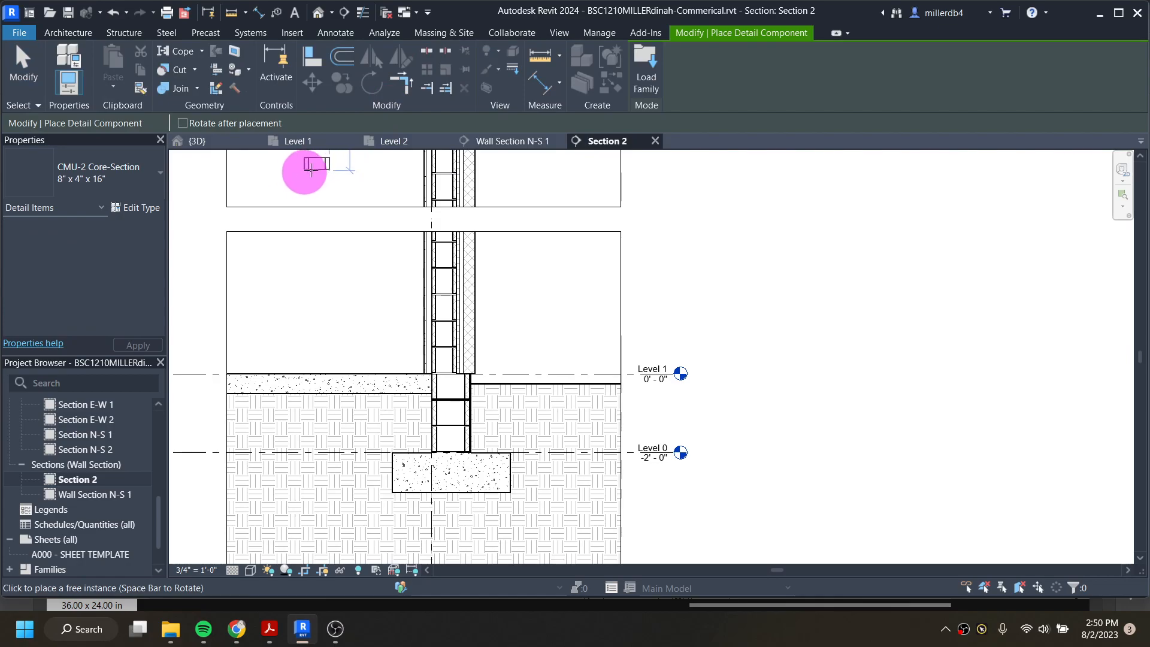
click(651, 66)
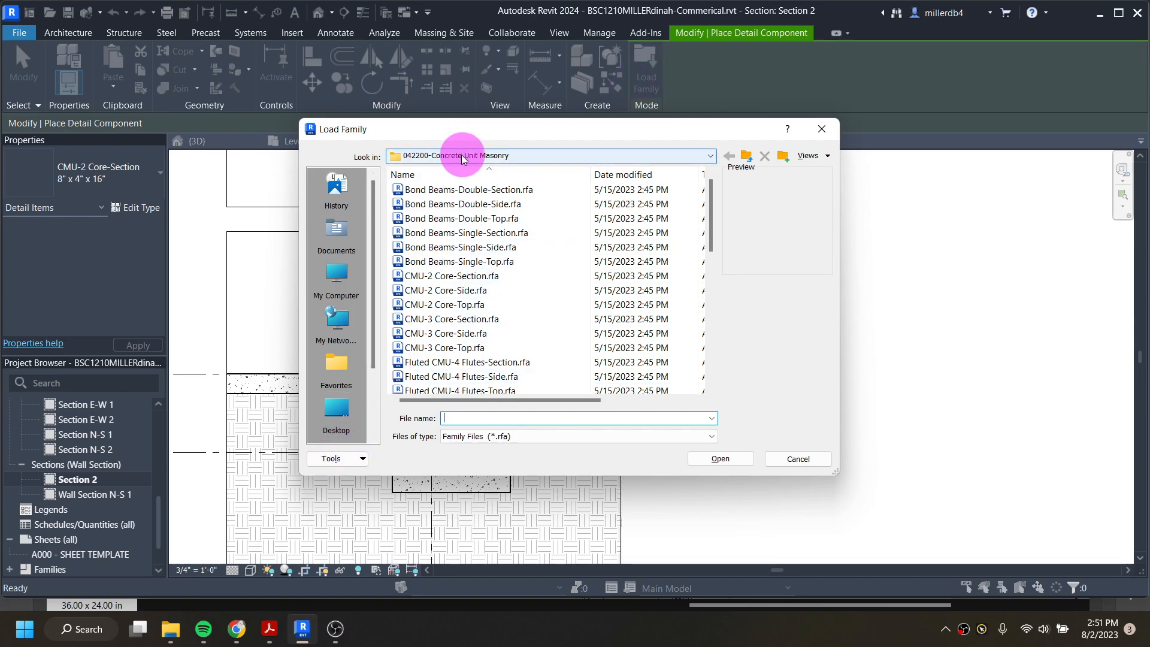
scroll(450, 257, down, 6)
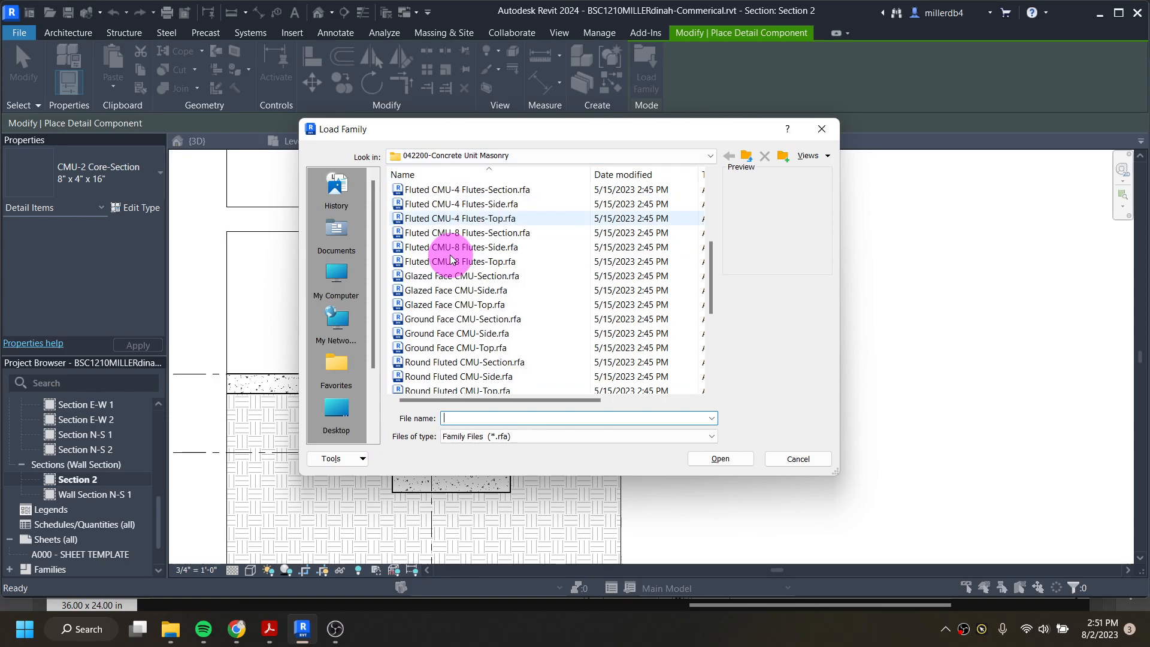
scroll(450, 264, down, 2)
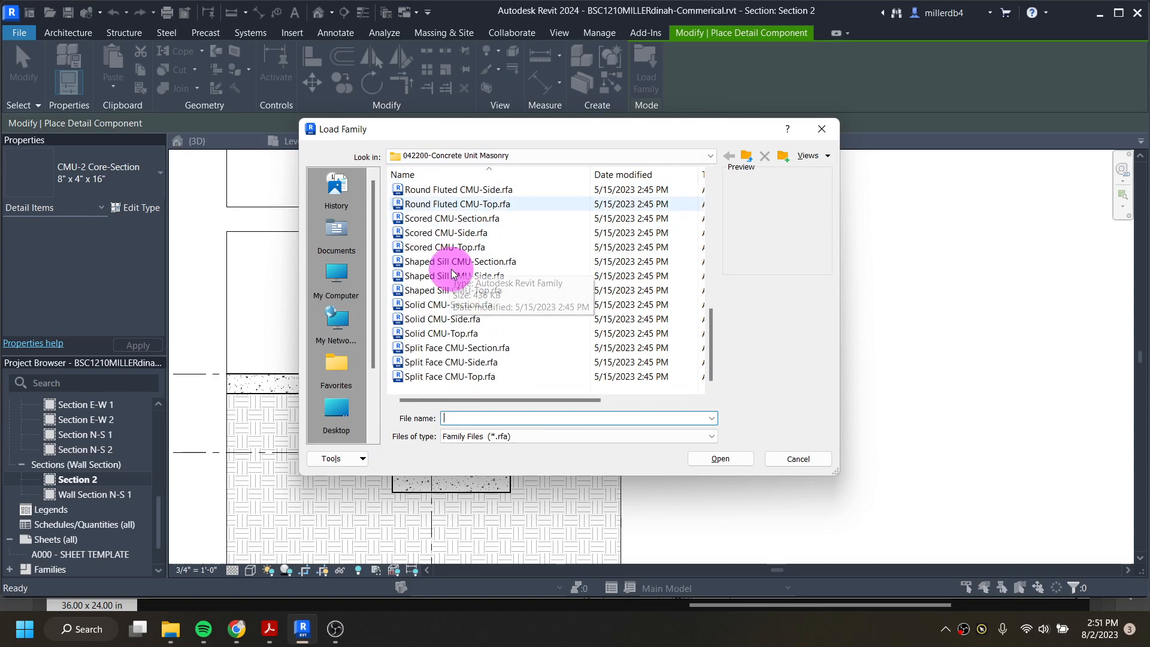
click(463, 348)
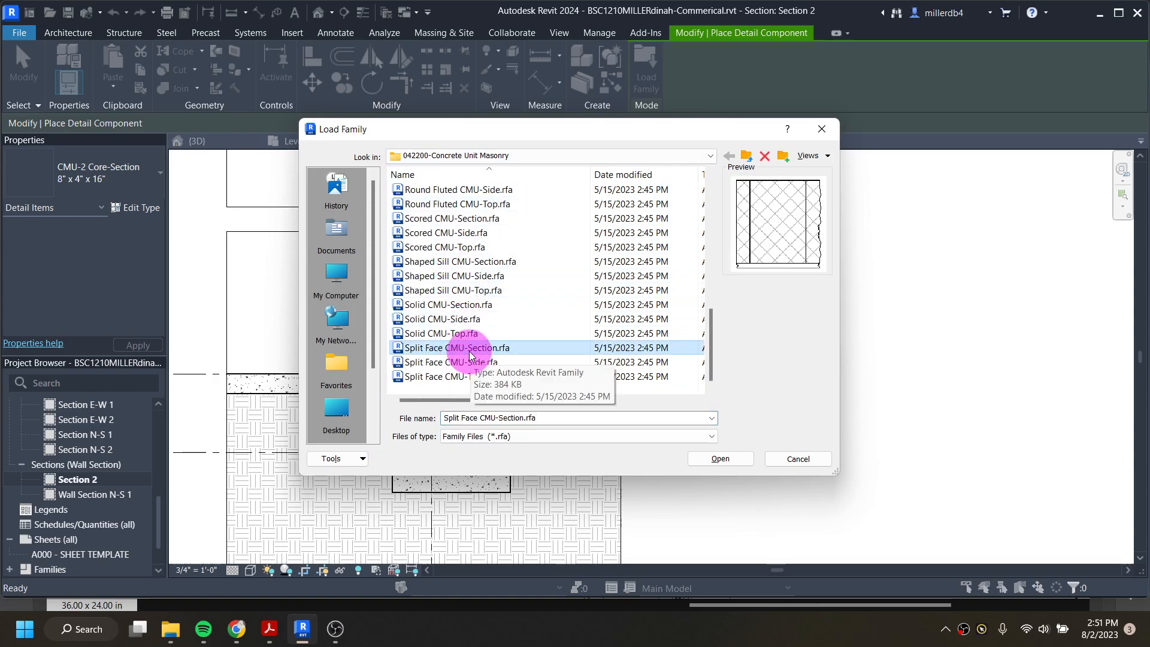
click(703, 458)
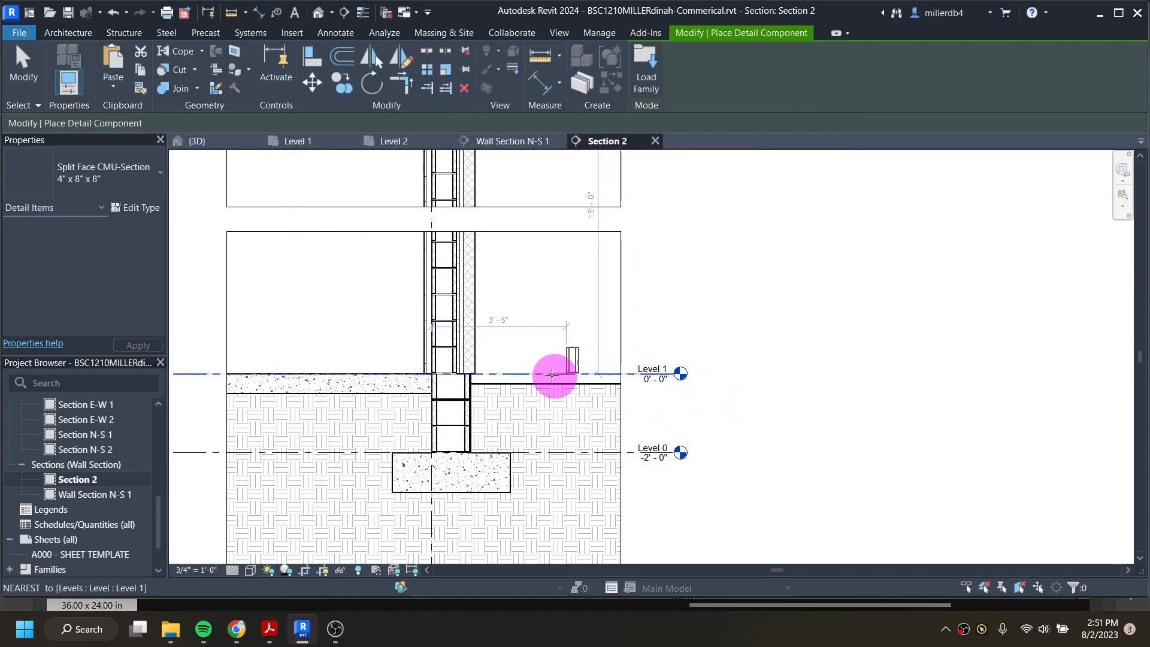
- Try stacking two 4" x 8" x 8" Split Face CMU-Section components on the exterior veneer layer, starting at Level 1
scroll(457, 368, up, 3)
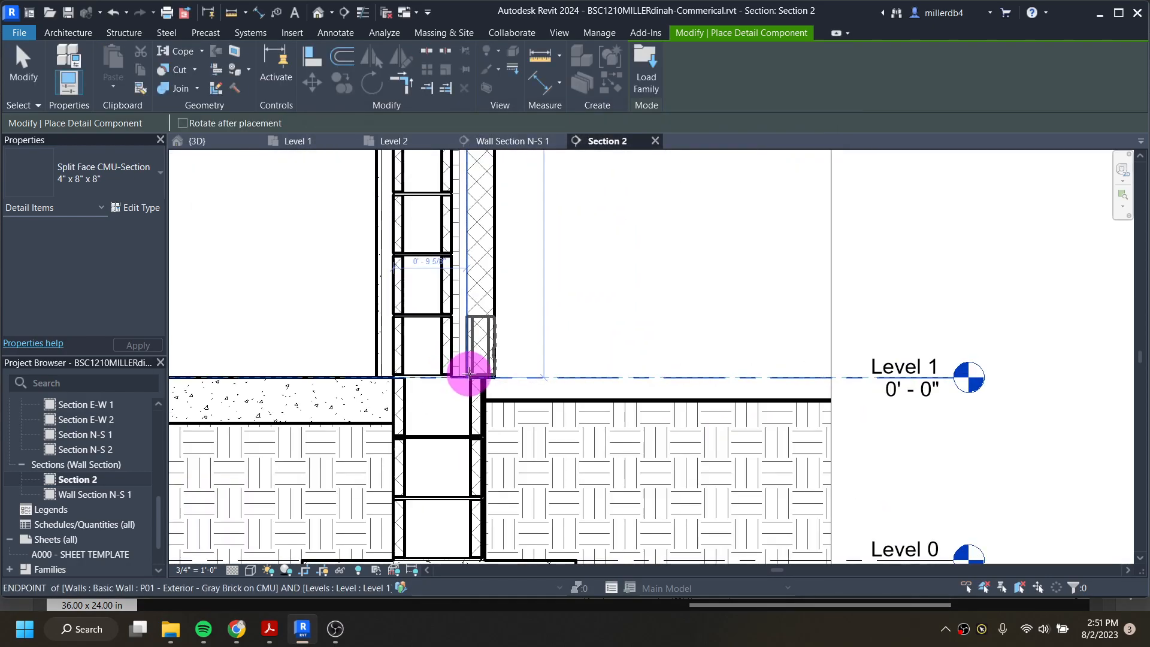
click(469, 375)
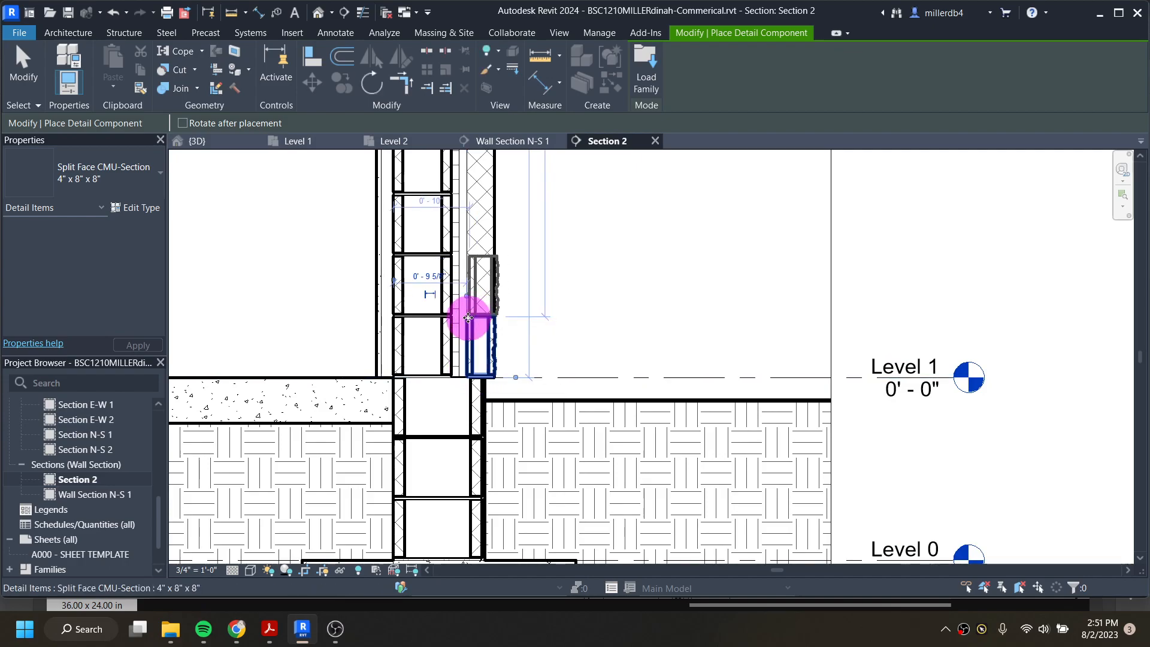
scroll(469, 316, up, 2)
scroll(468, 315, up, 1)
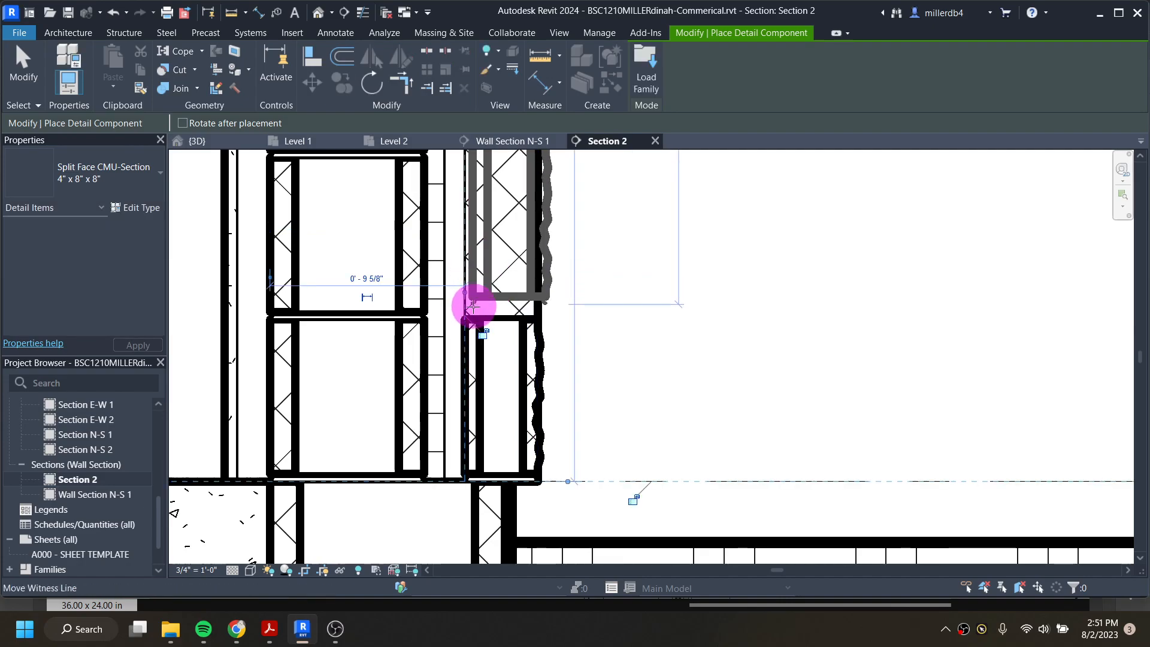
click(464, 315)
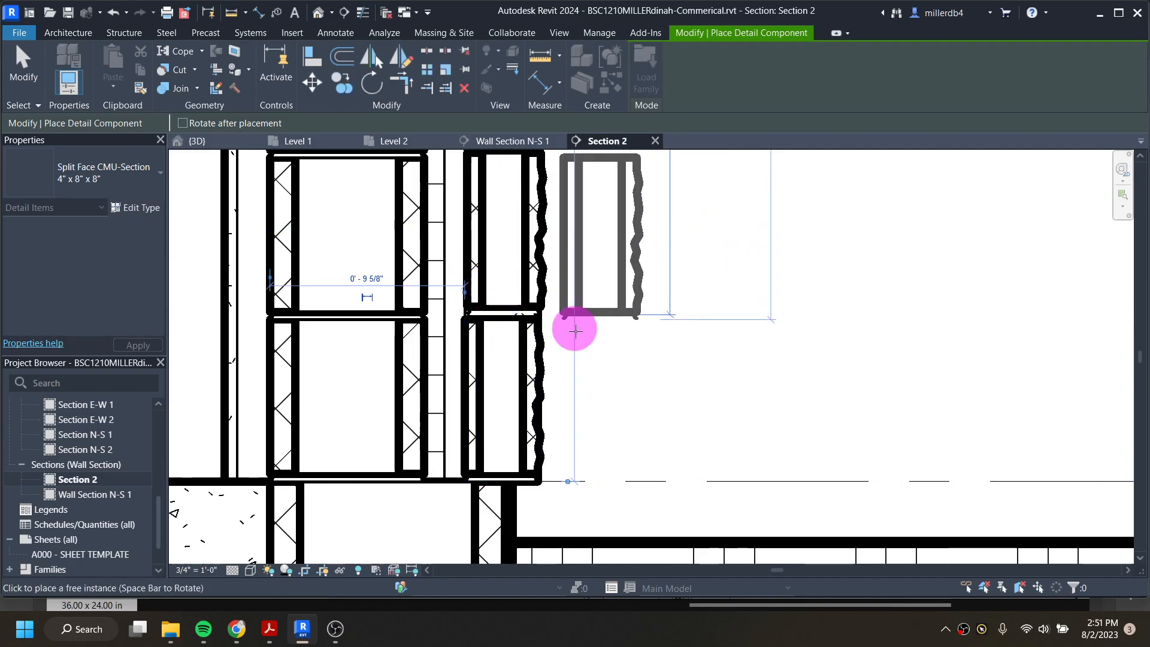
scroll(592, 347, down, 5)
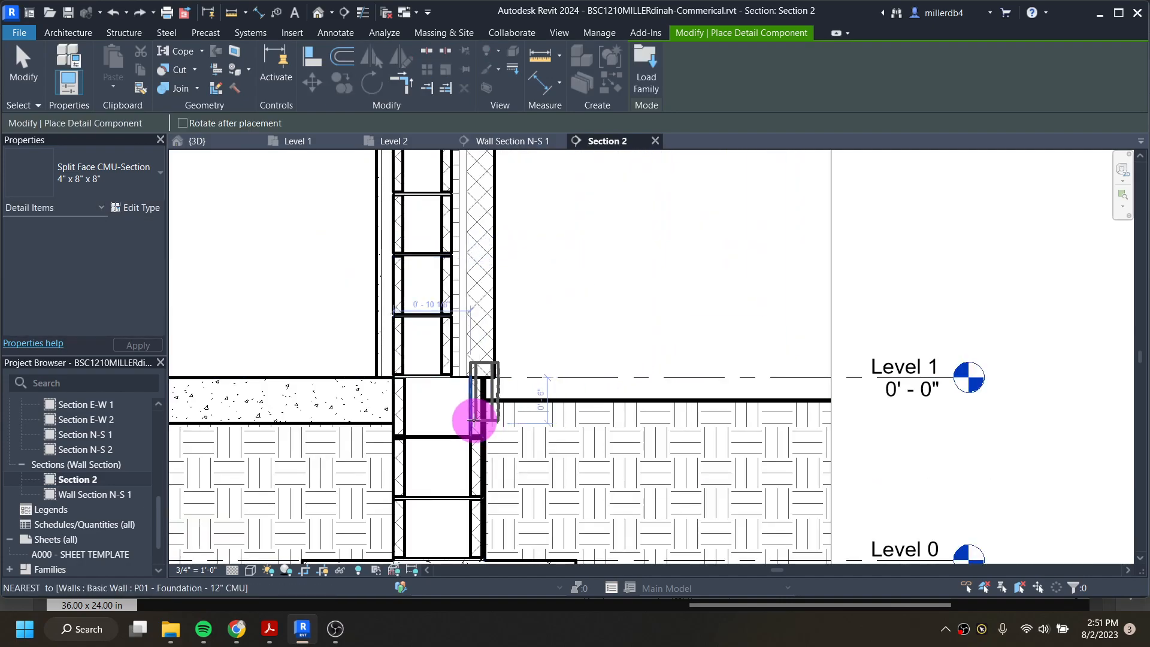
scroll(483, 316, down, 2)
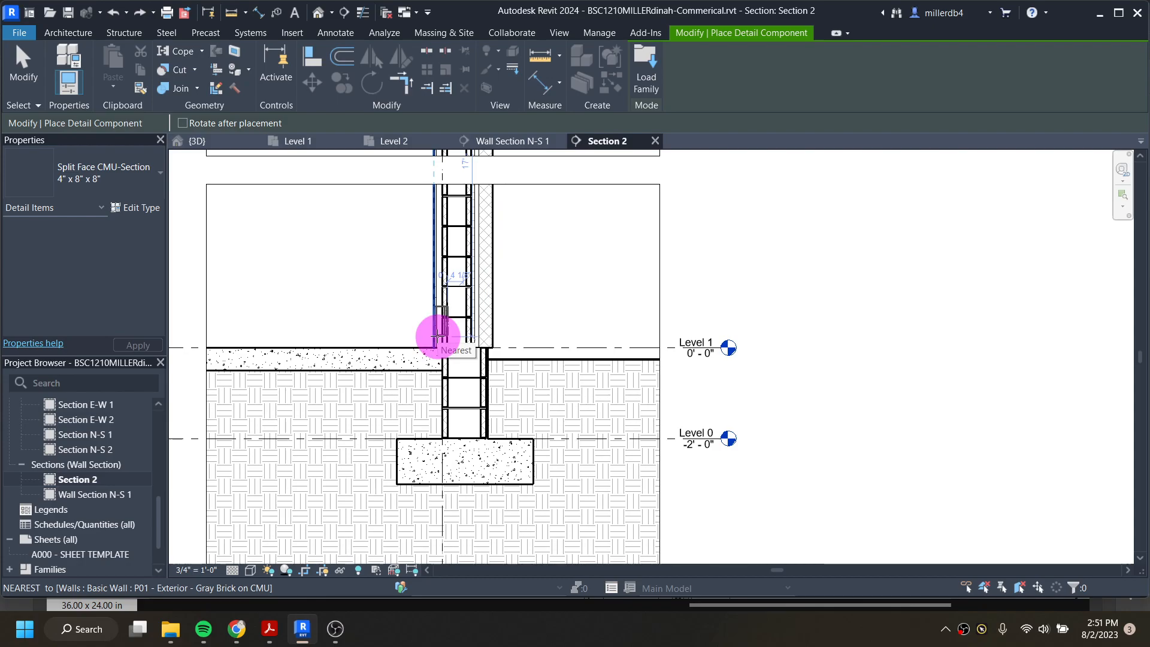
middle_drag(446, 439, 419, 503)
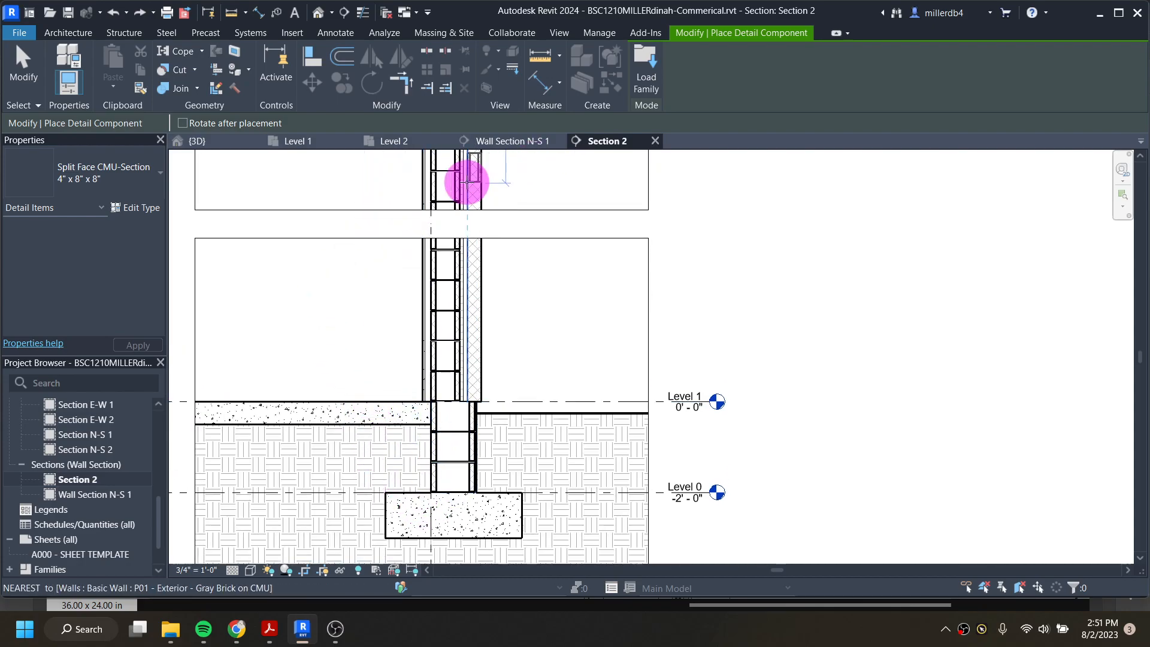
key(Escape)
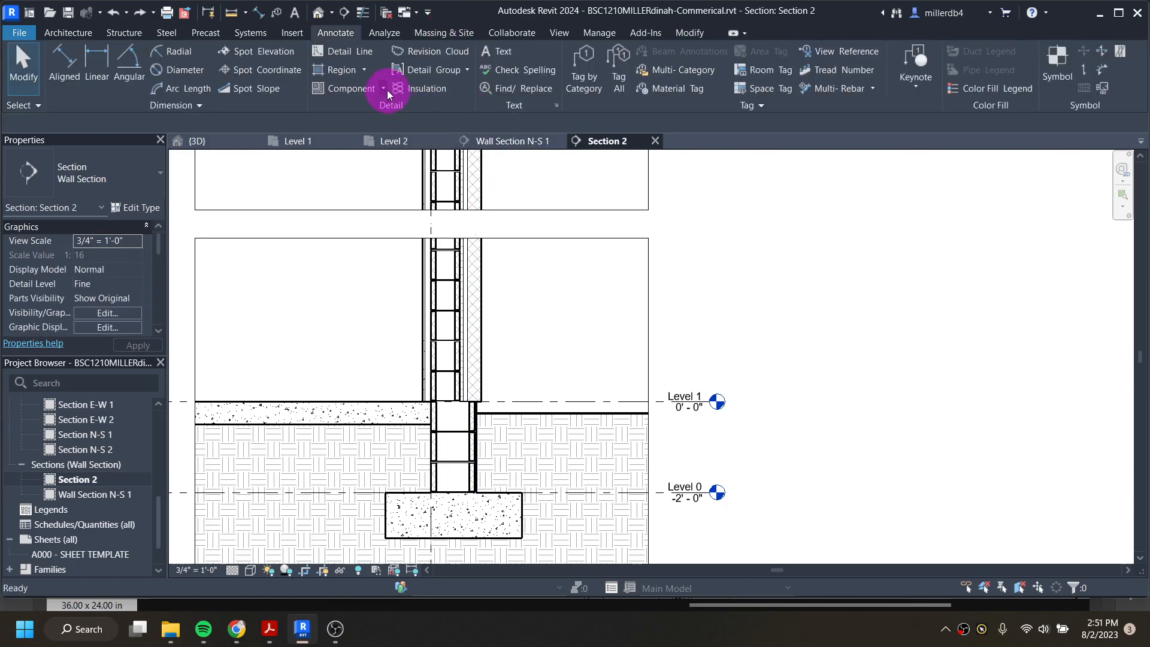
- Start a repeating detail component and duplicate the 8" cmu type as 4" veneer cmu
click(383, 88)
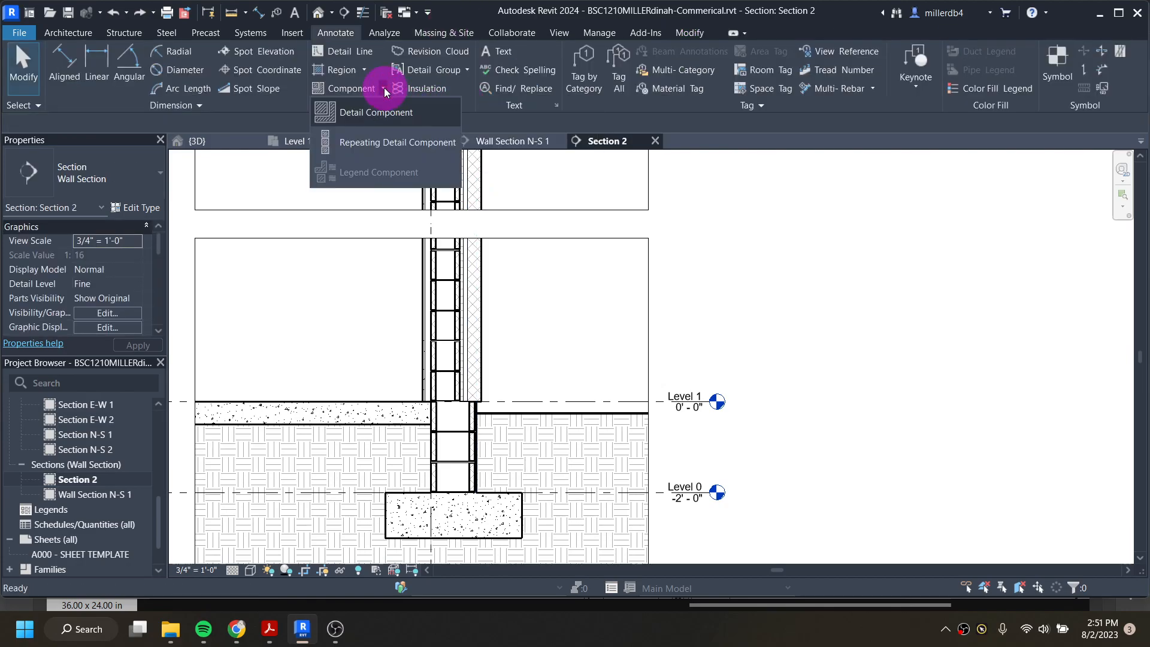
click(405, 142)
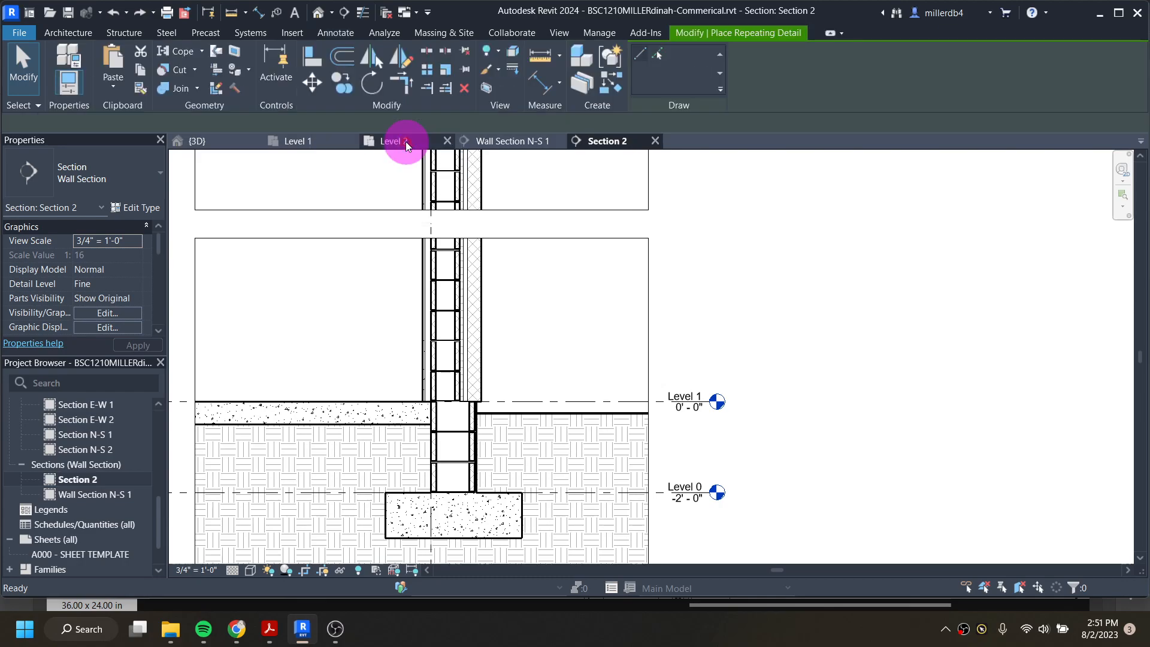
click(137, 209)
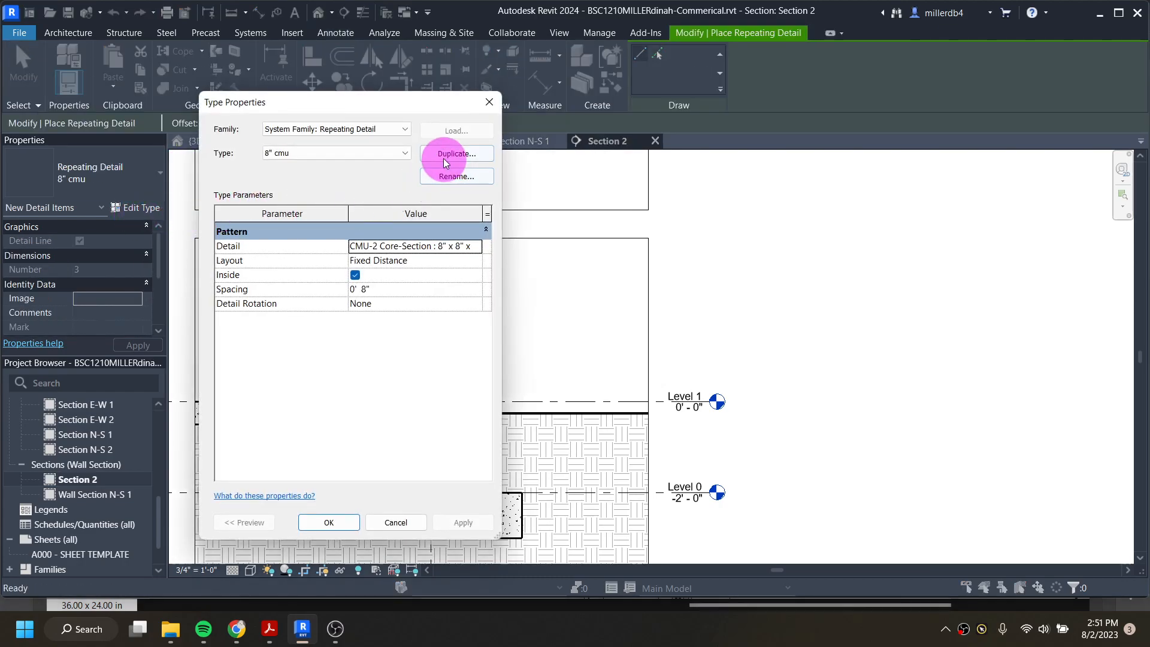
click(447, 157)
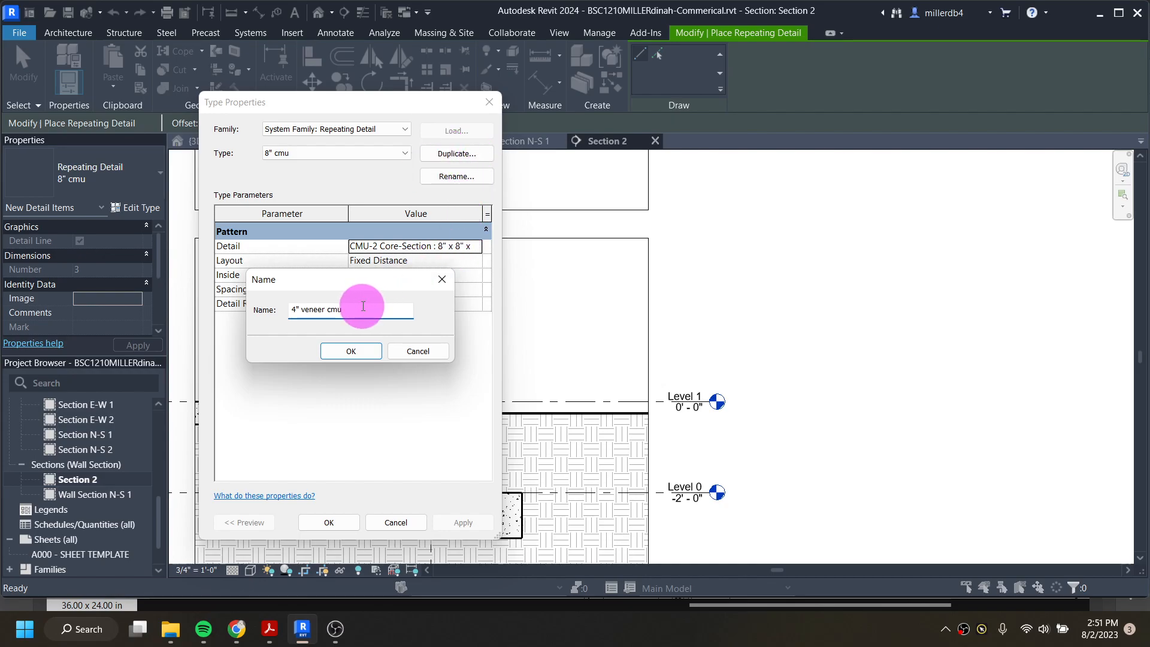
click(372, 352)
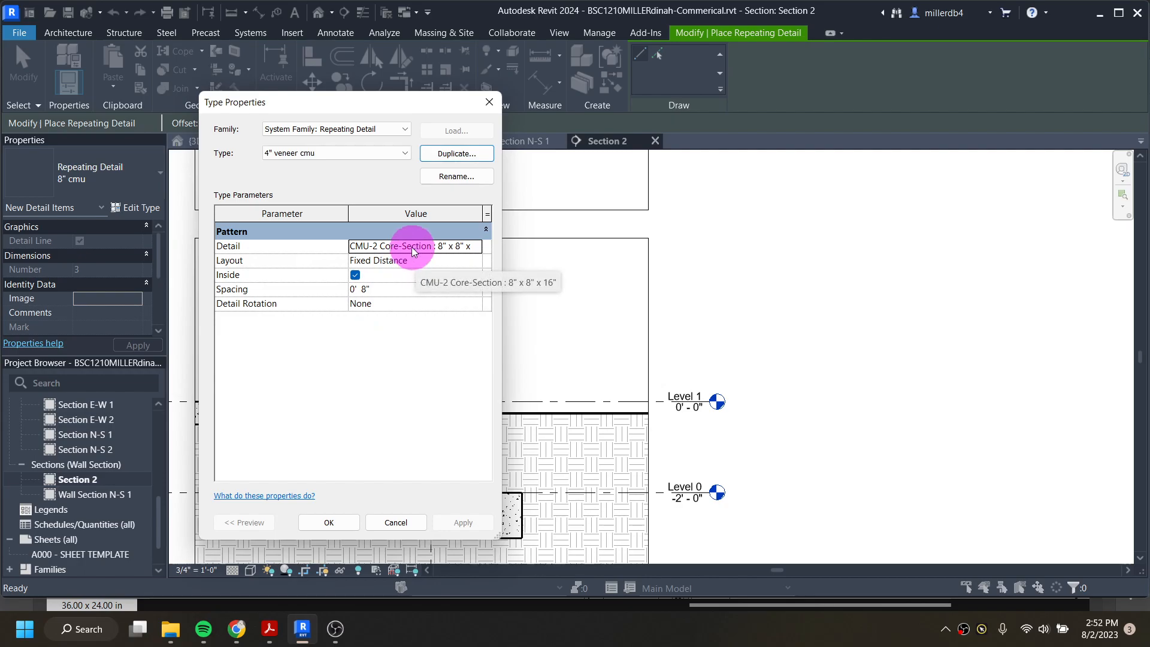
- Set the 4" veneer cmu type's detail to Split Face CMU-Section : 4" x 8" x 16"
click(478, 251)
click(476, 248)
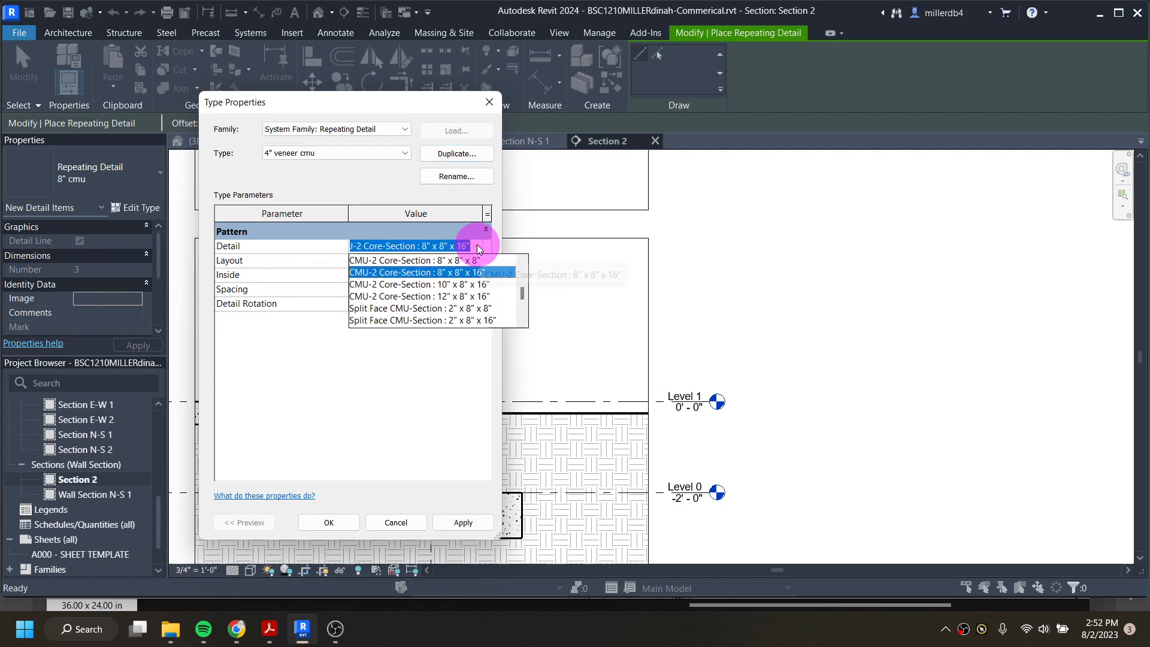
scroll(485, 287, down, 2)
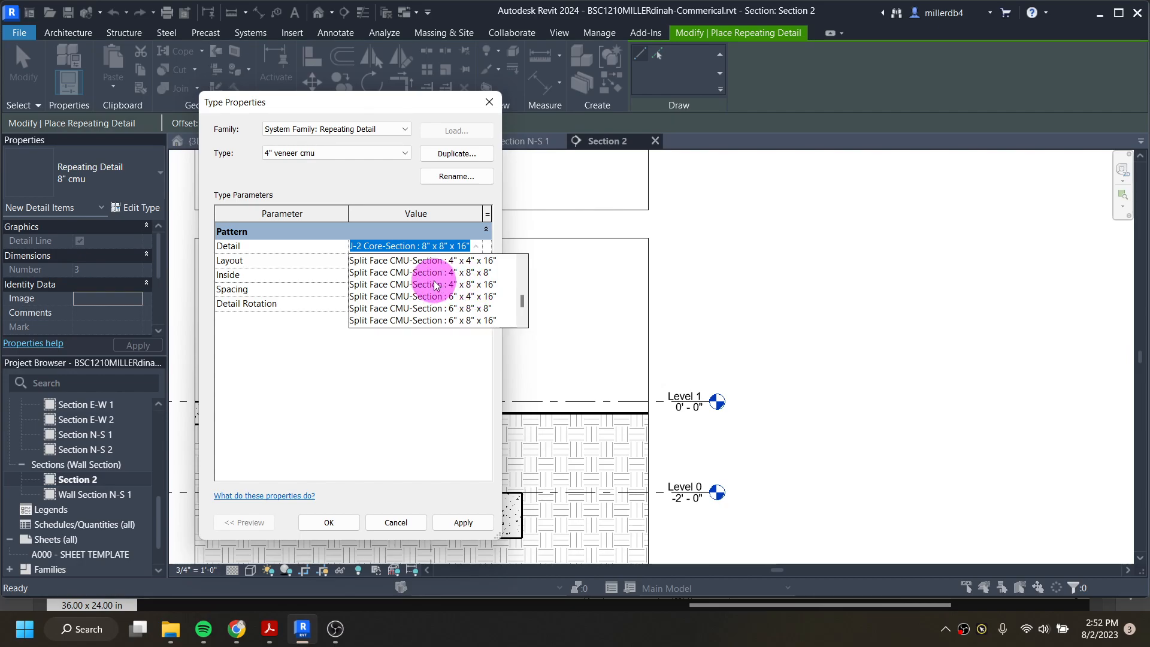
click(435, 284)
click(477, 247)
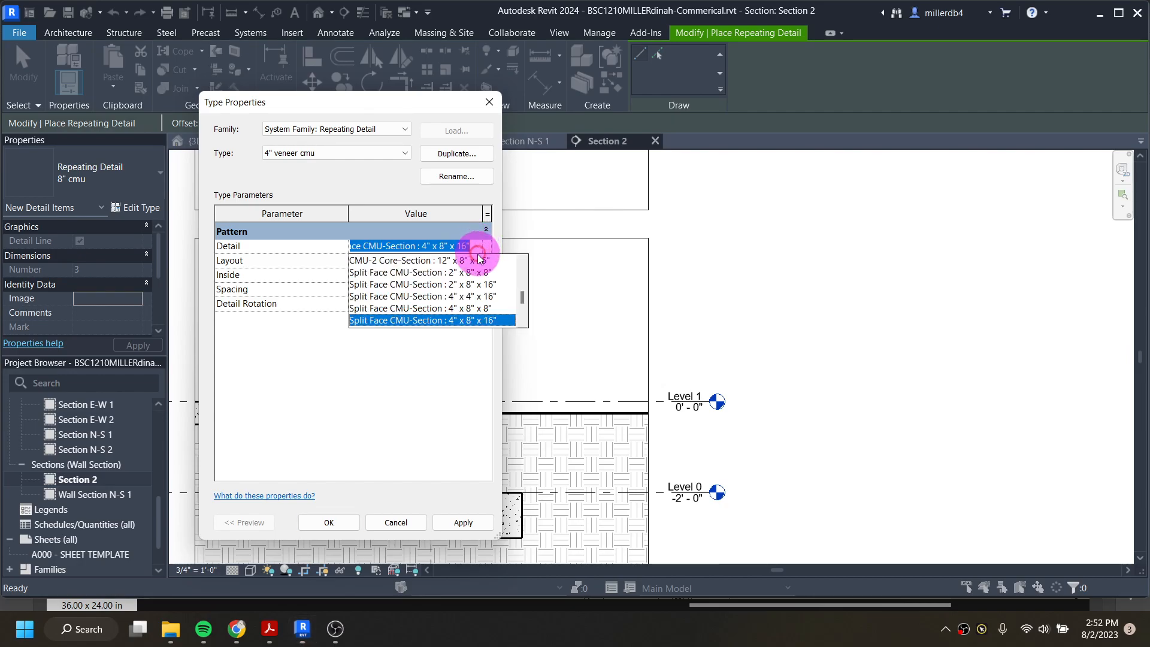
click(470, 320)
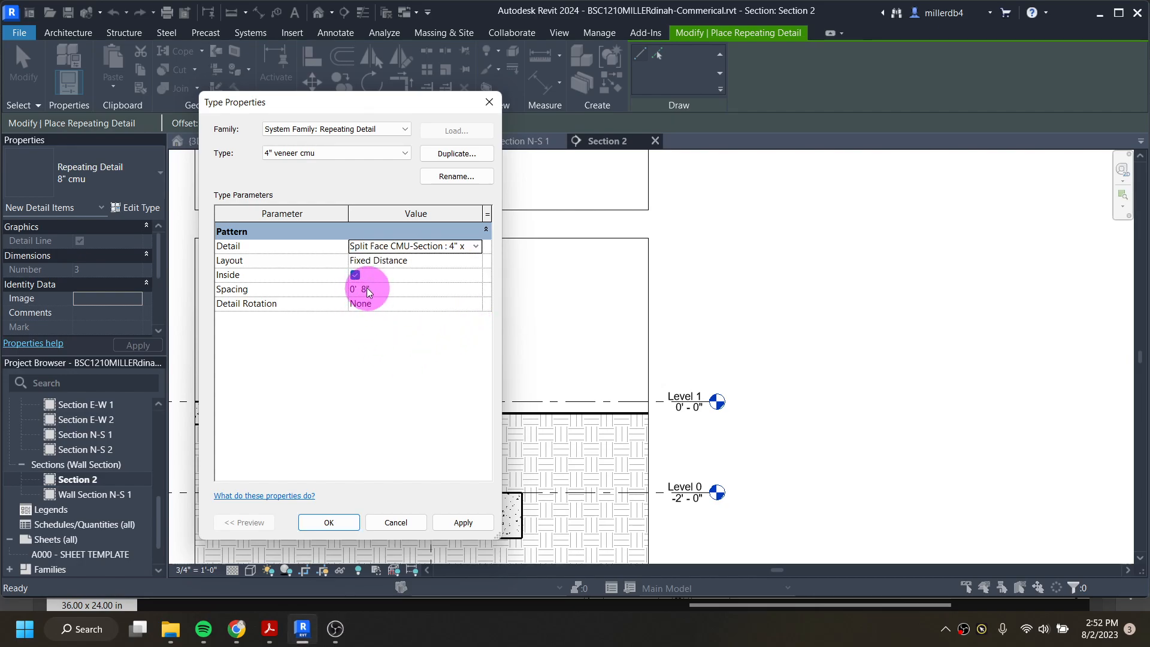
click(340, 522)
- Place the 4" veneer cmu repeating detail along the veneer's inner face, from Level 1 up to the window sill above Level 2
scroll(478, 396, up, 3)
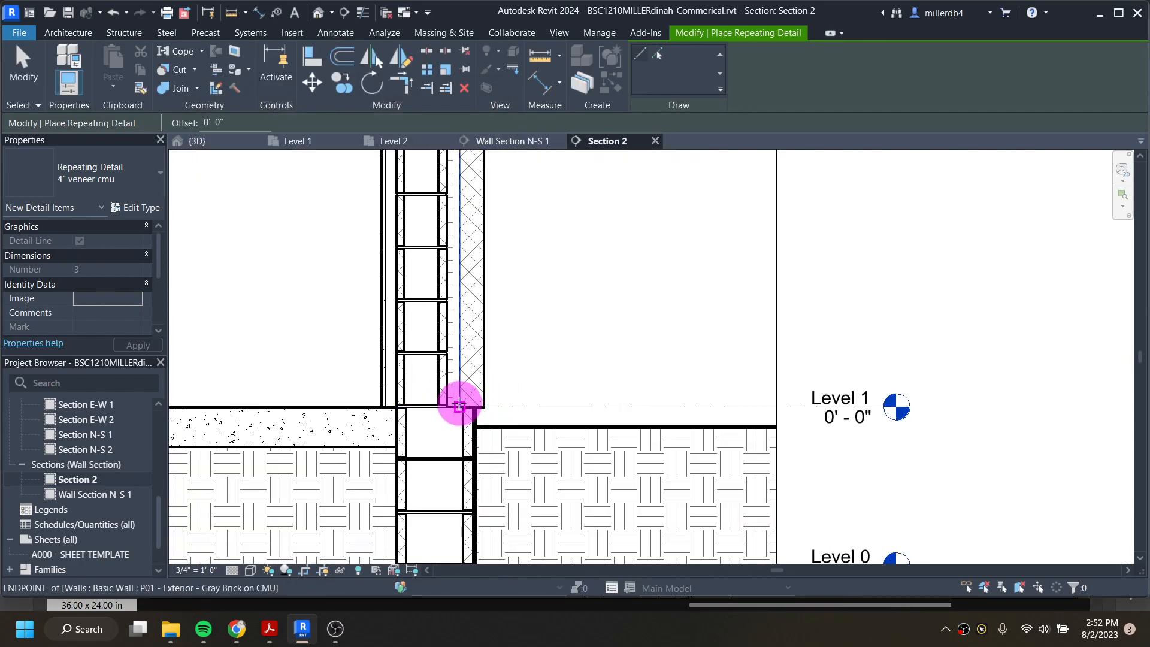
click(459, 405)
scroll(455, 336, down, 3)
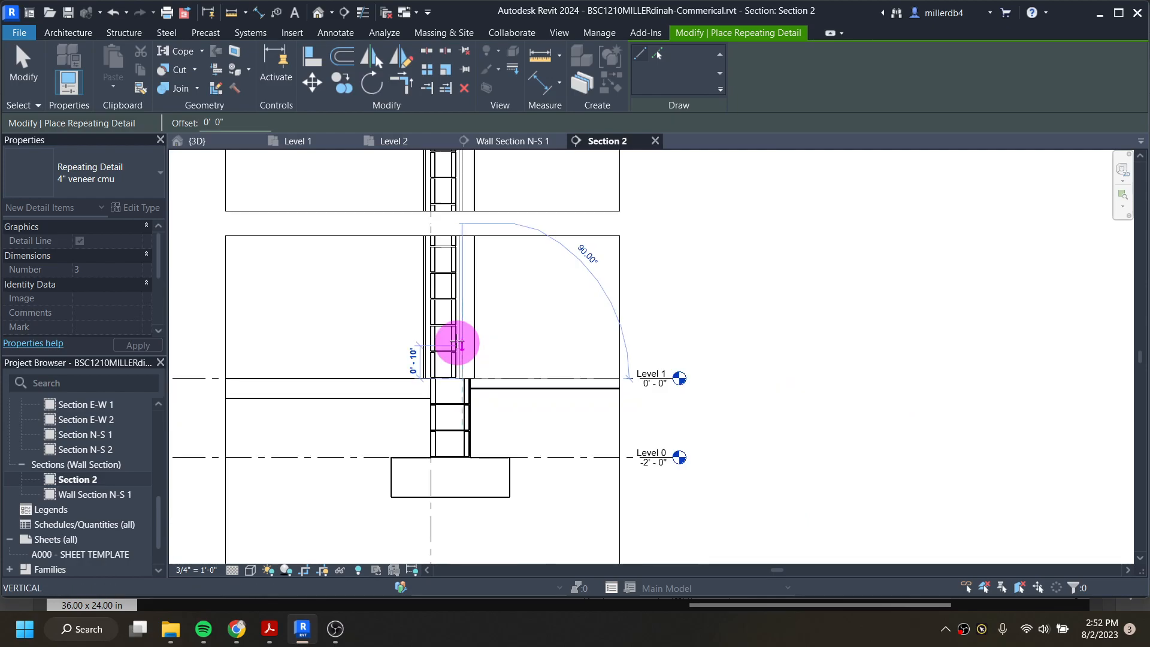
middle_drag(451, 245, 470, 242)
middle_drag(424, 479, 373, 585)
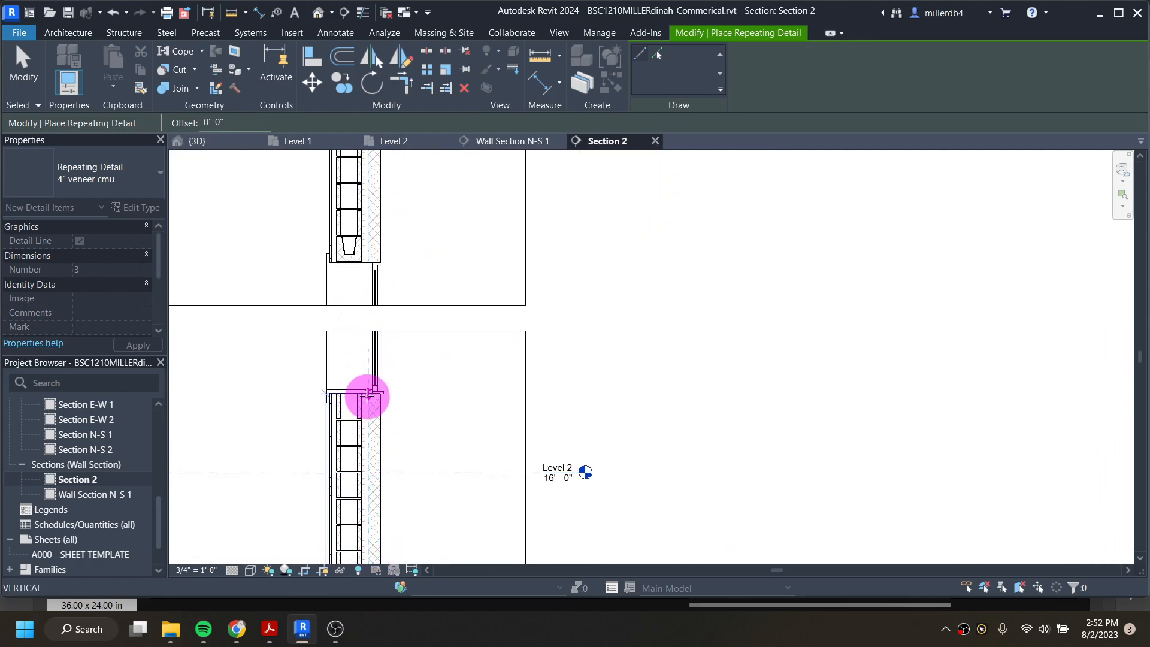
scroll(367, 394, up, 2)
click(368, 391)
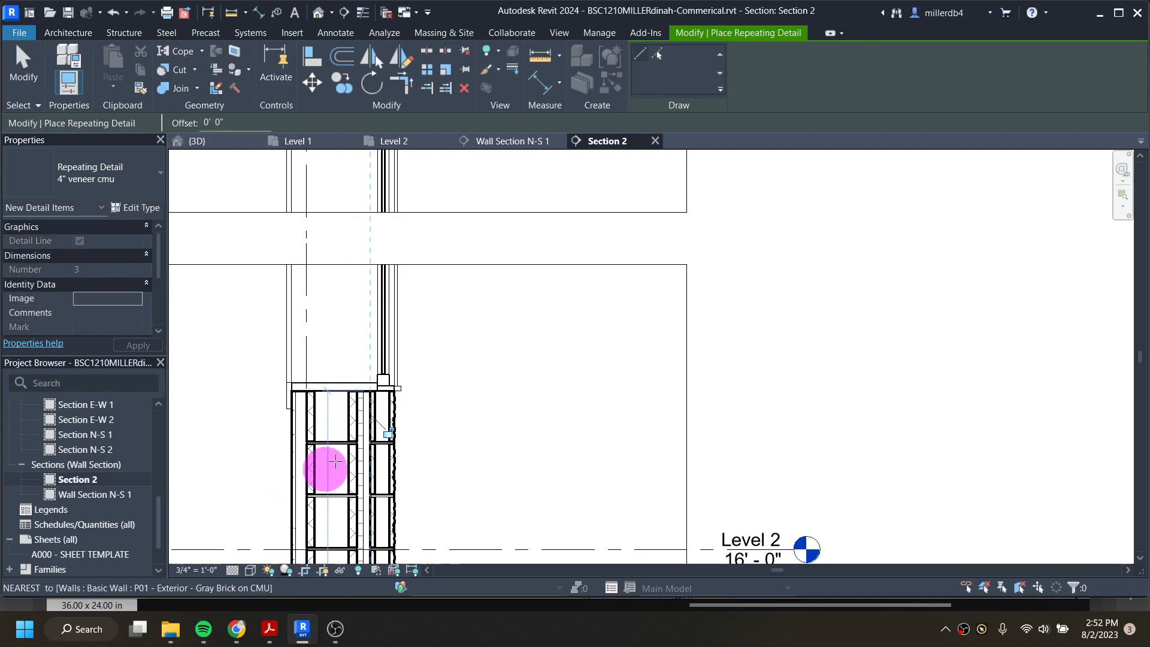
- Place the 4" veneer cmu repeating detail along the veneer's inner face, from the upper window's head up to Level 4
scroll(359, 460, down, 2)
middle_drag(391, 495, 448, 222)
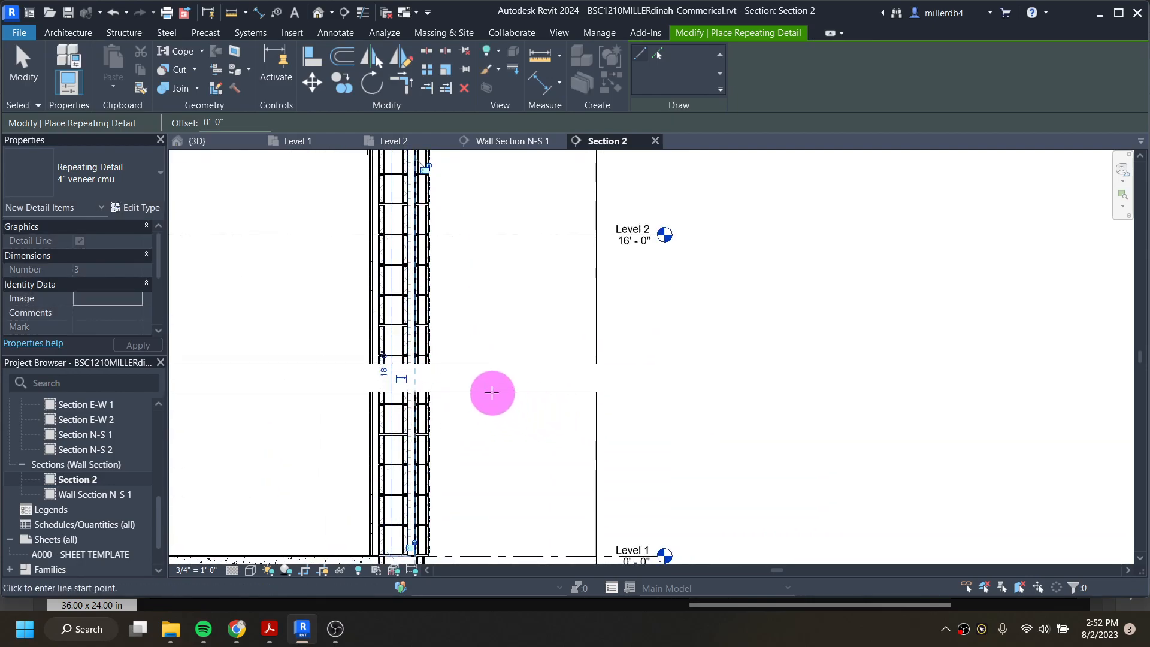
scroll(482, 366, down, 1)
middle_drag(464, 291, 436, 528)
scroll(416, 316, up, 2)
scroll(399, 316, up, 2)
click(397, 326)
scroll(419, 239, down, 3)
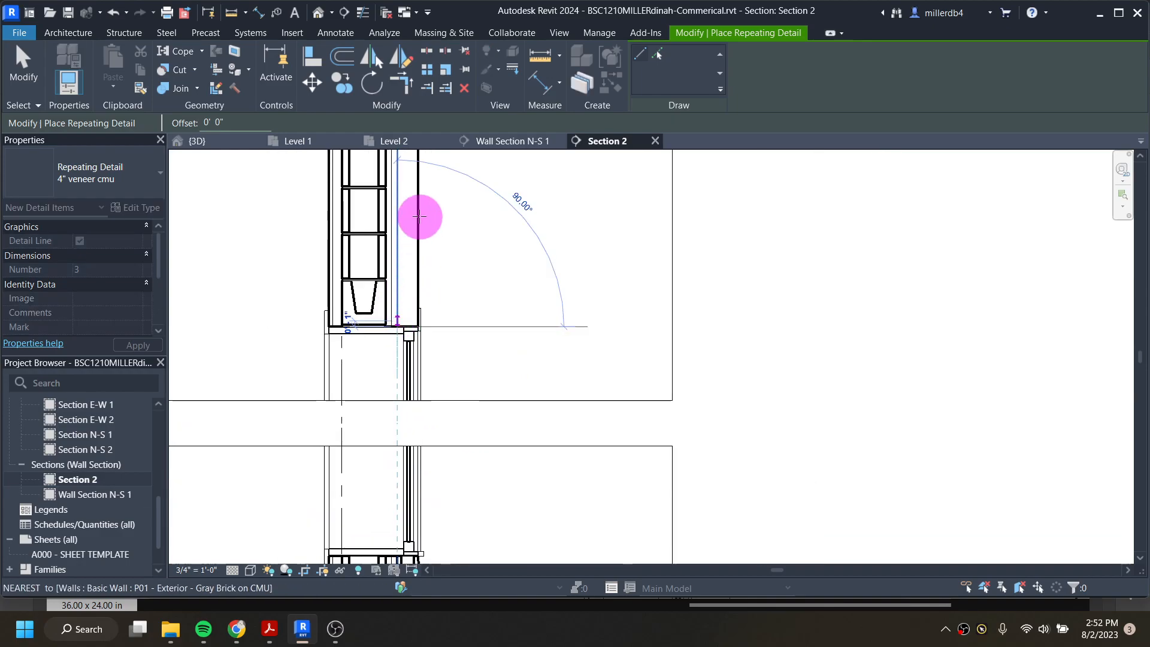
middle_drag(406, 205, 376, 484)
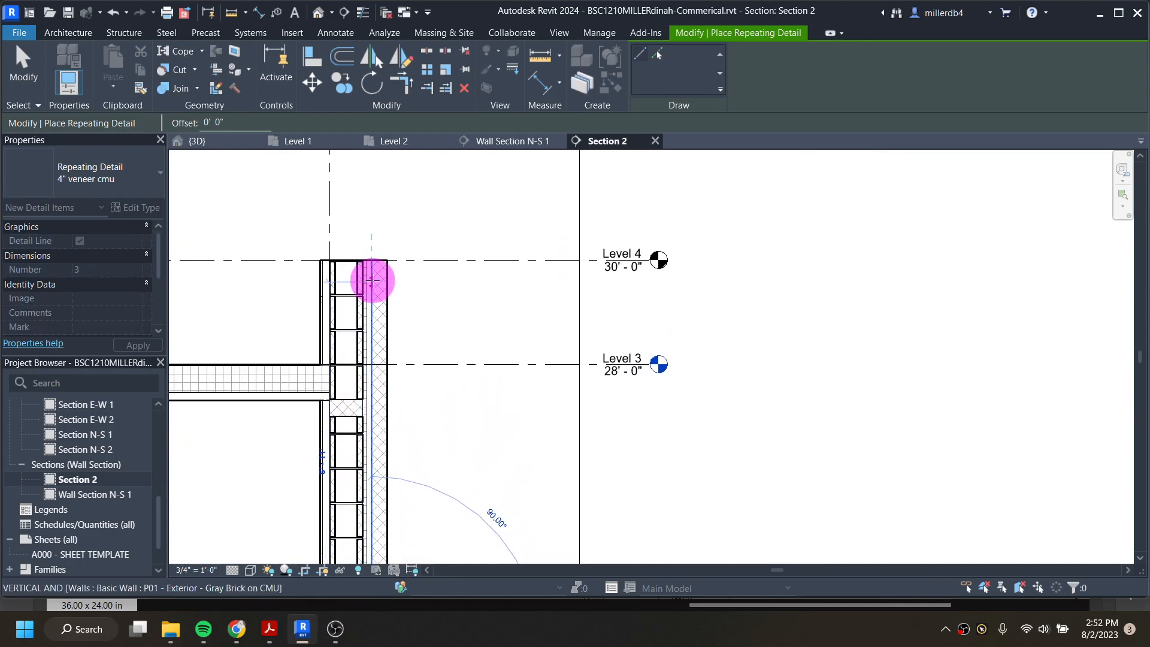
click(371, 260)
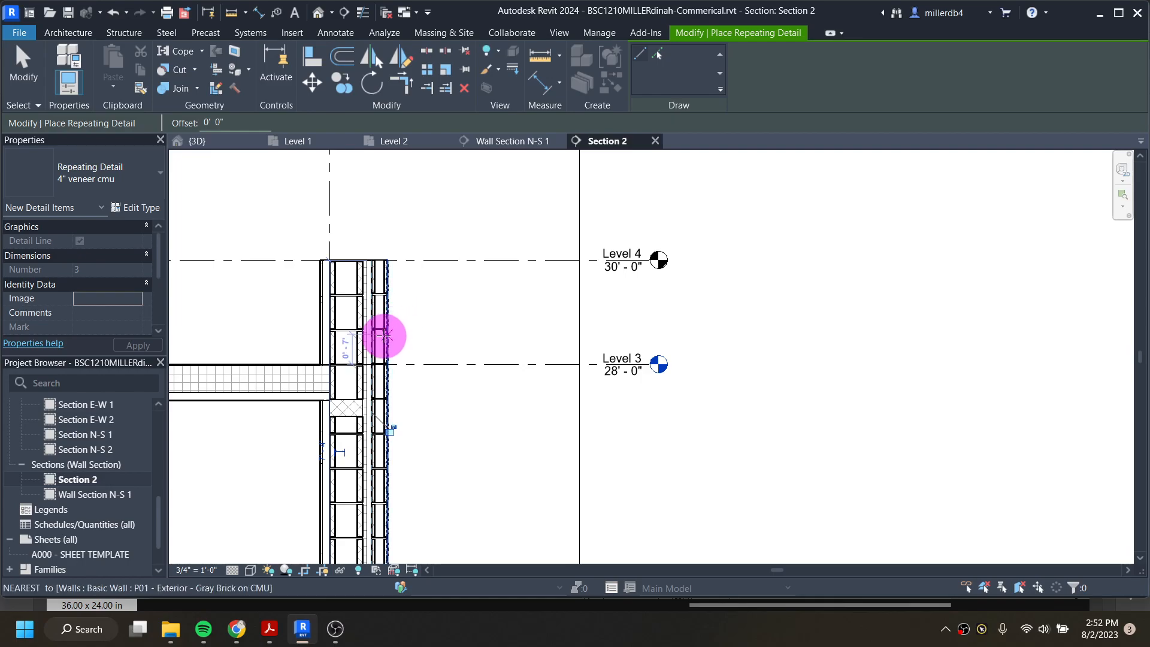
middle_drag(377, 393, 396, 254)
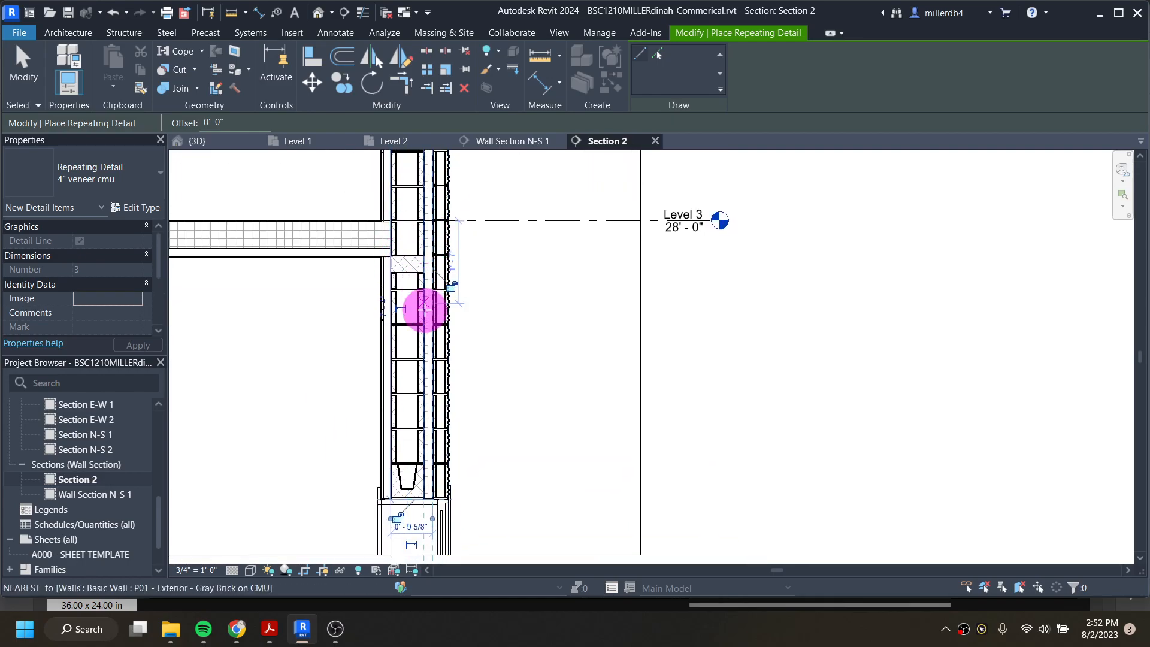
middle_drag(393, 367, 437, 159)
middle_drag(420, 432, 431, 200)
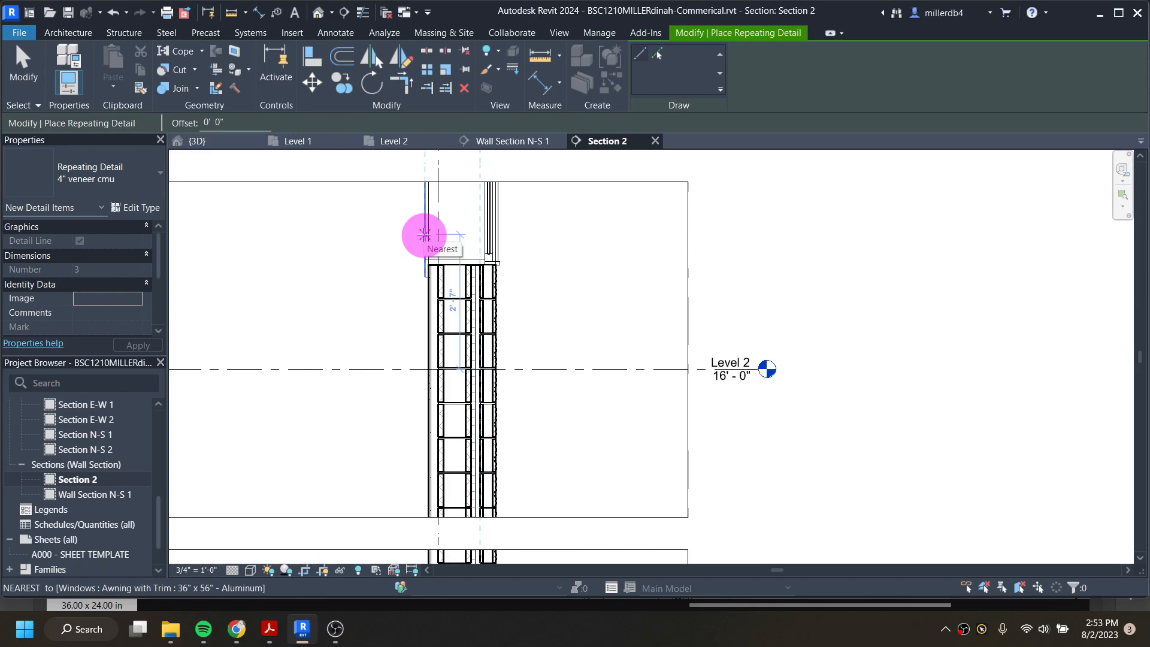
- Check the metal stud furring and batt insulation in the CommericalSpace1.pdf wall section in Acrobat, return to Revit and end the repeating detail placement
scroll(416, 417, down, 4)
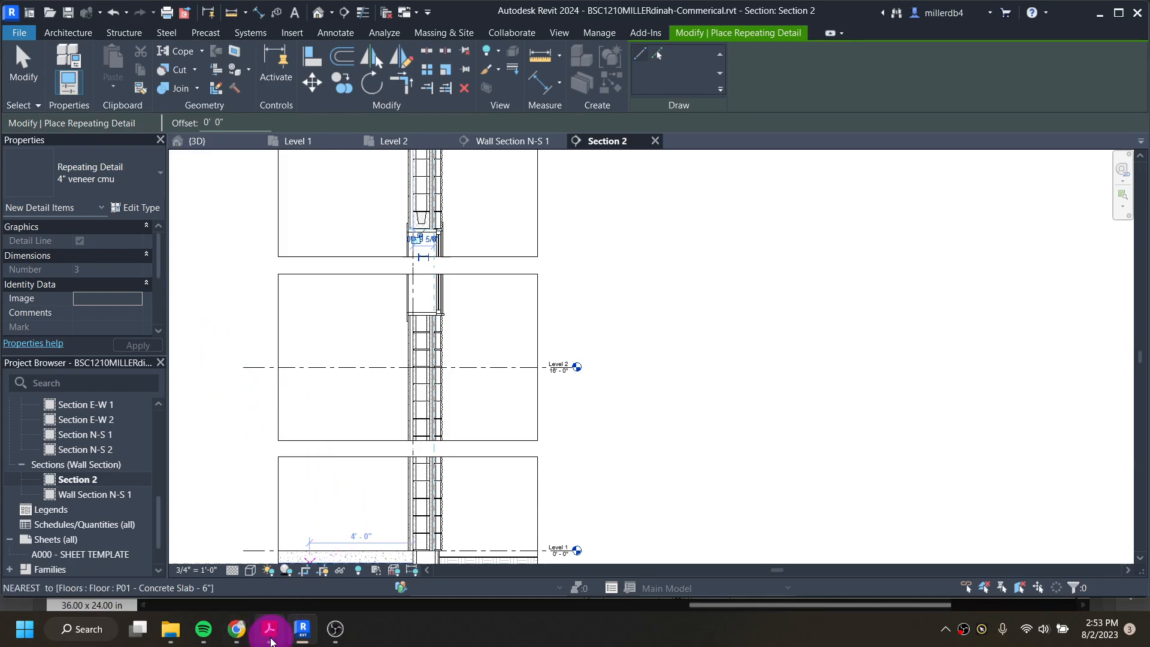
mouse_move(271, 639)
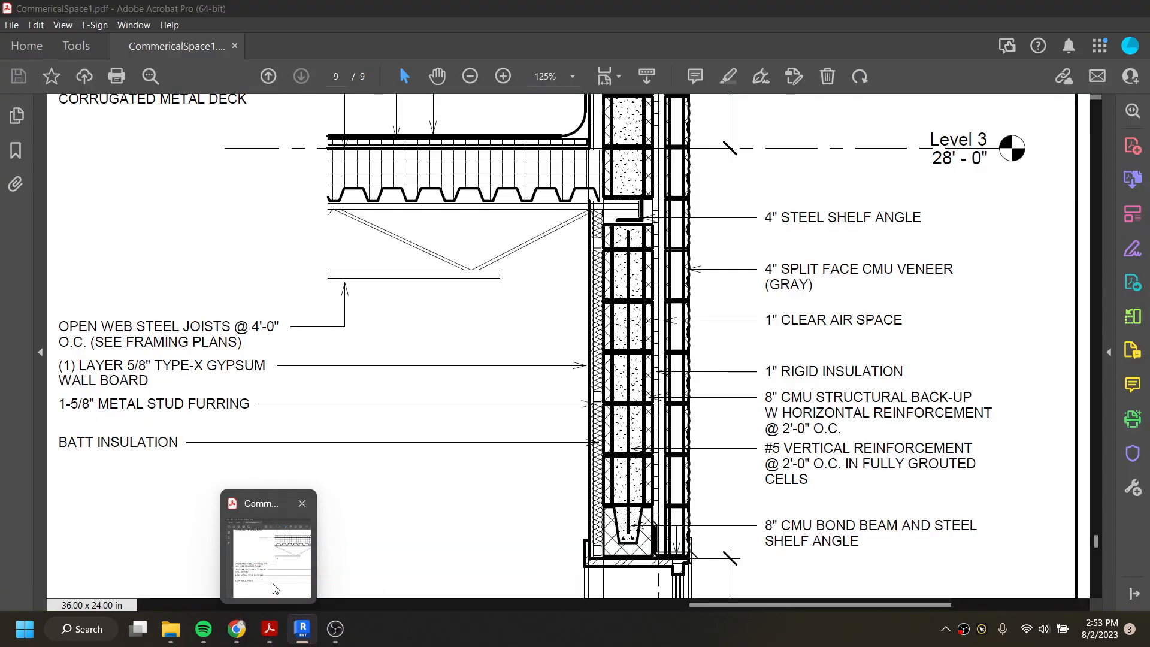
click(273, 590)
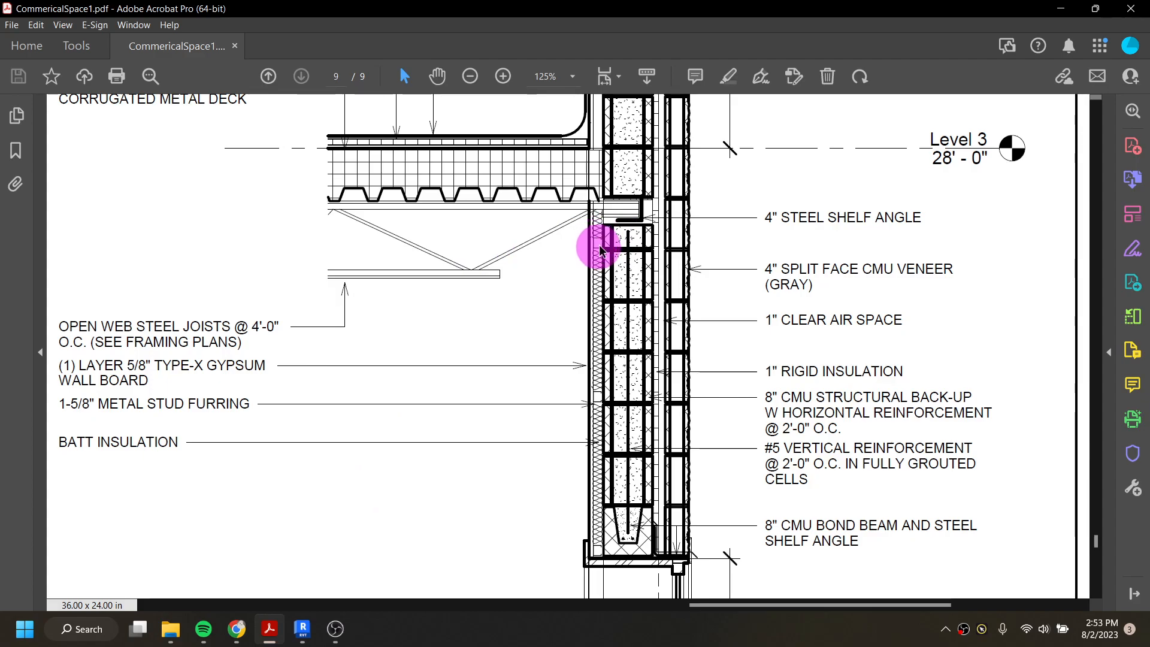
scroll(599, 248, down, 5)
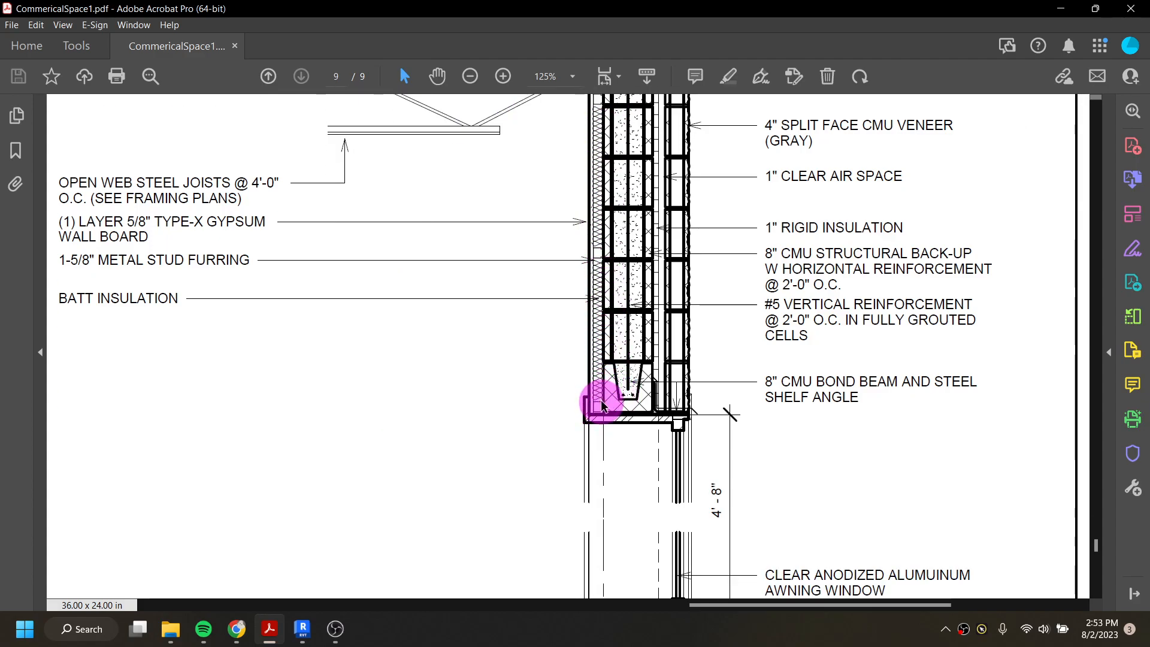
scroll(602, 405, down, 20)
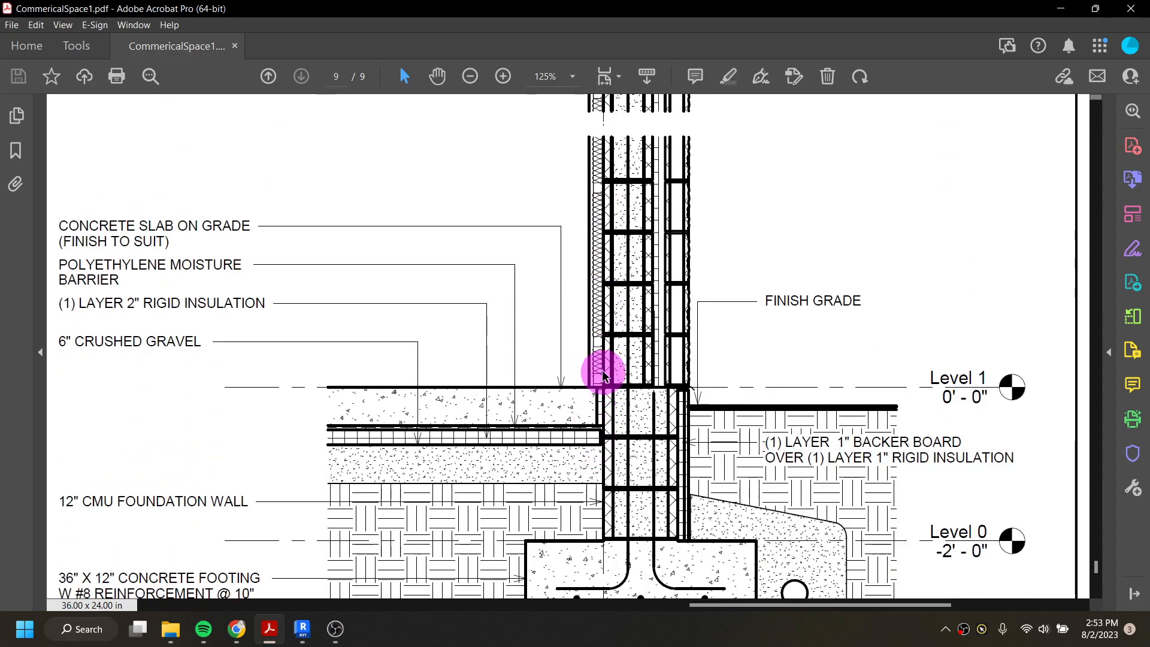
click(302, 630)
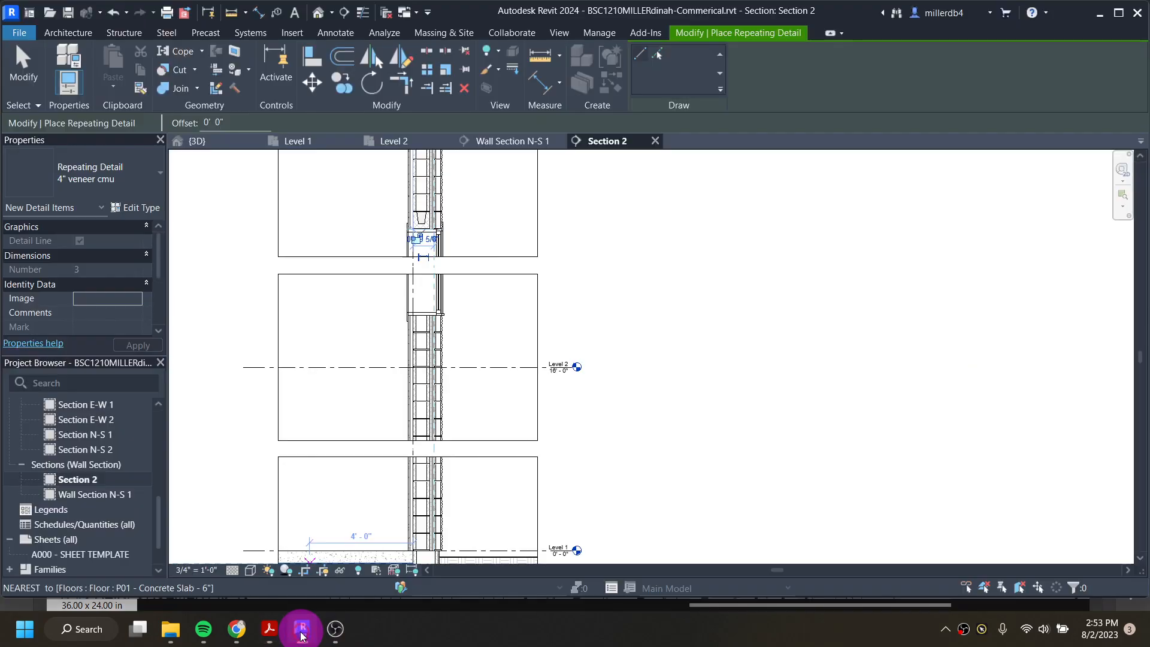
key(Escape)
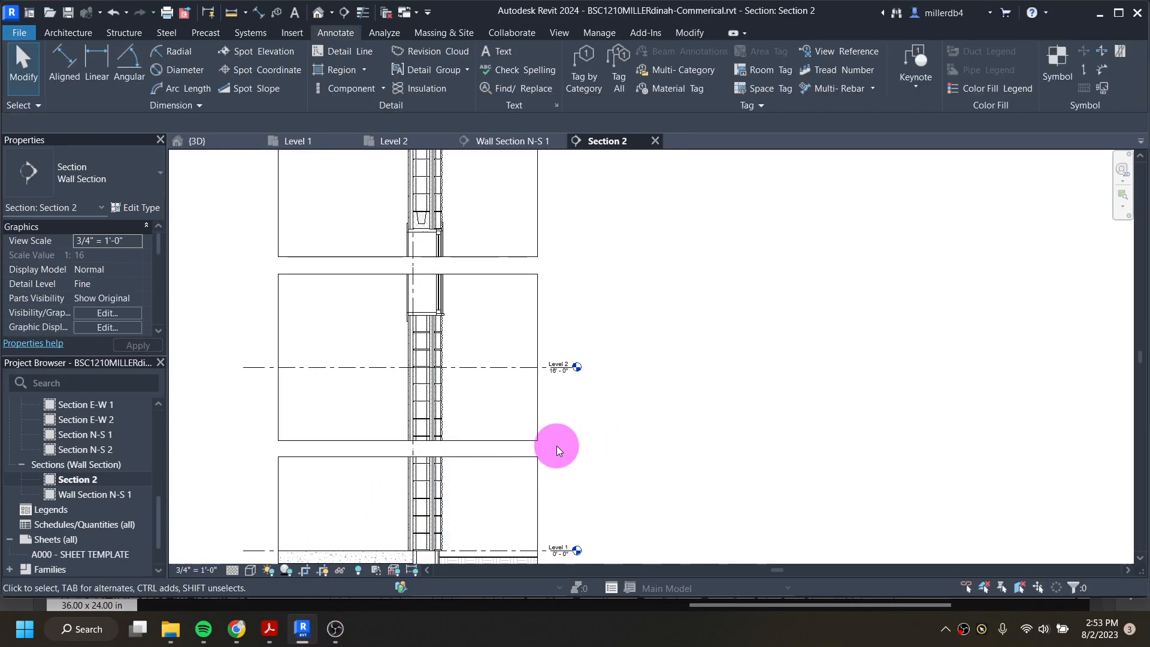
- Start a detail component and browse the family library to Detail Items, Div 05-Metals, 054100-Structural Metal Studs Framing
middle_drag(550, 456, 571, 395)
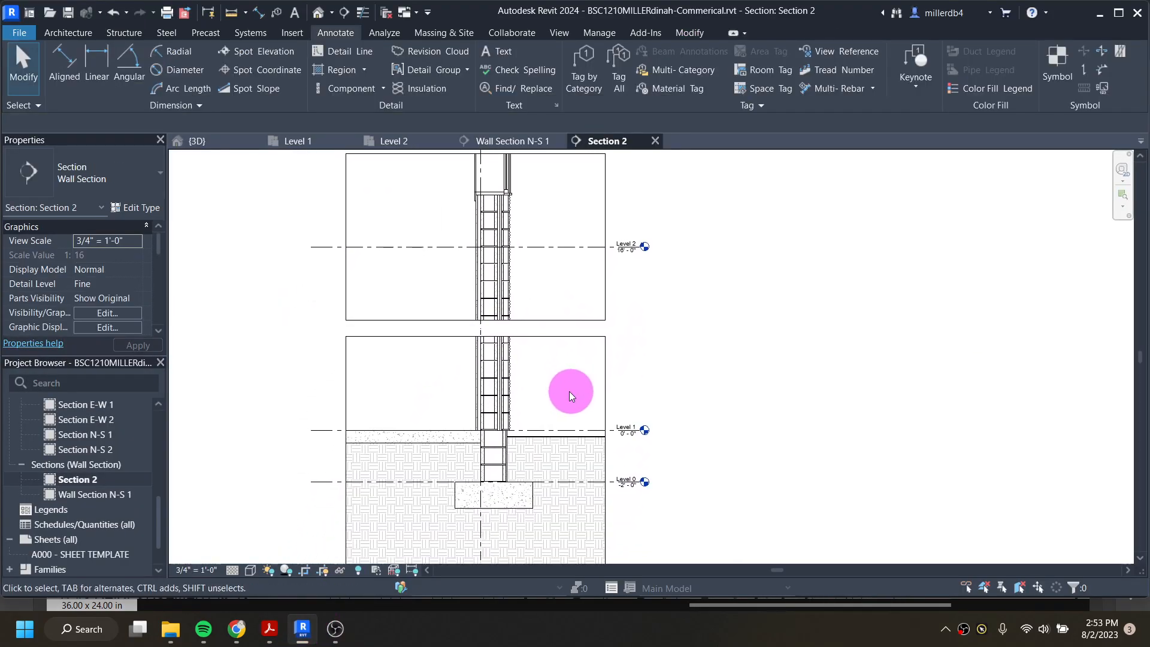
click(383, 89)
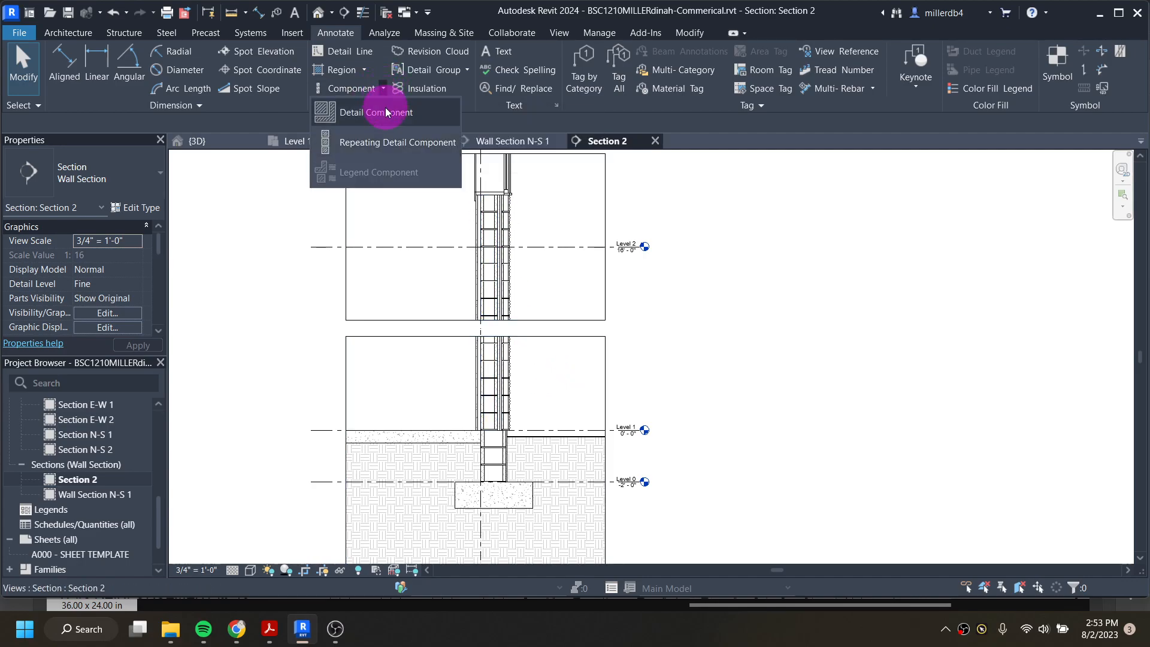
click(383, 116)
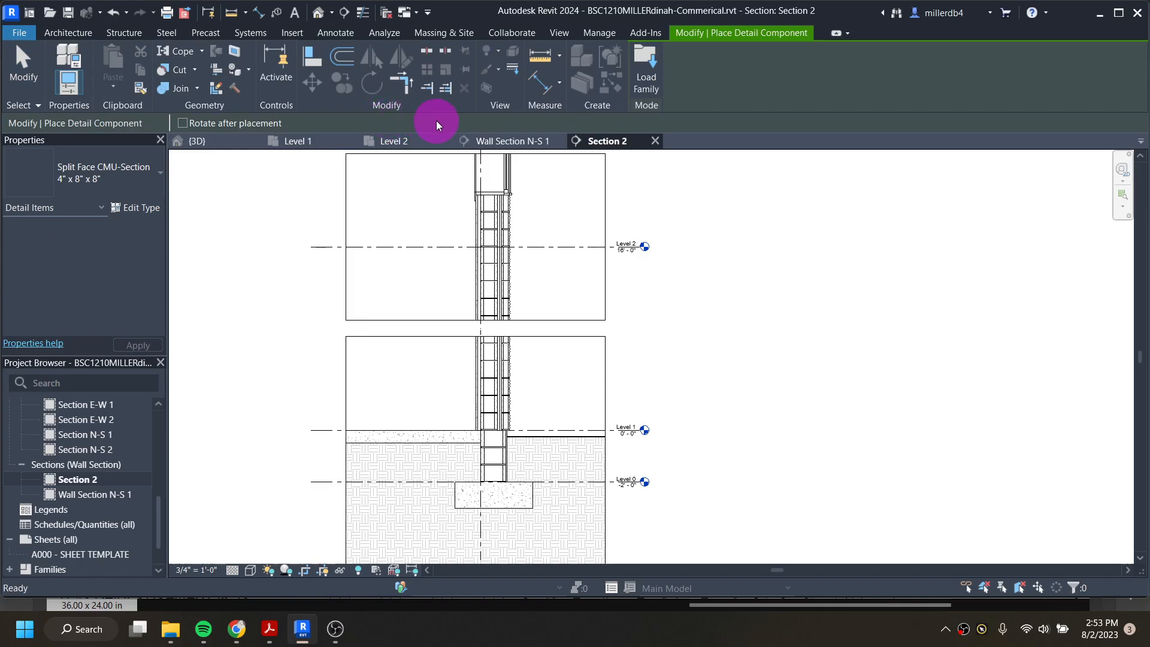
click(644, 84)
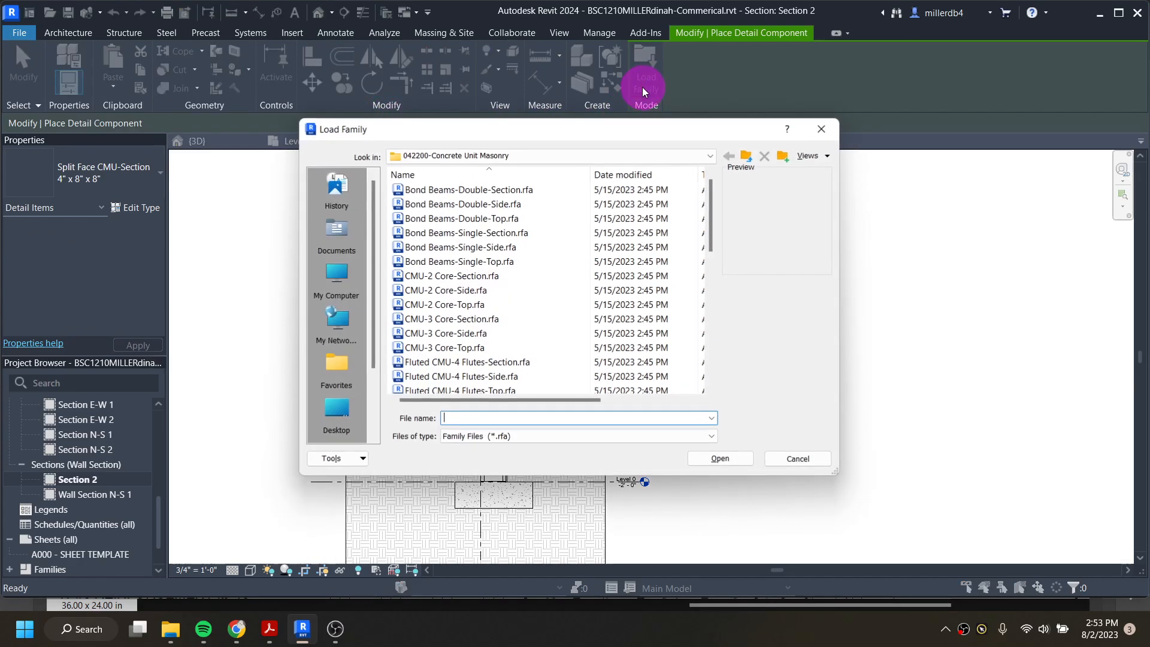
click(634, 156)
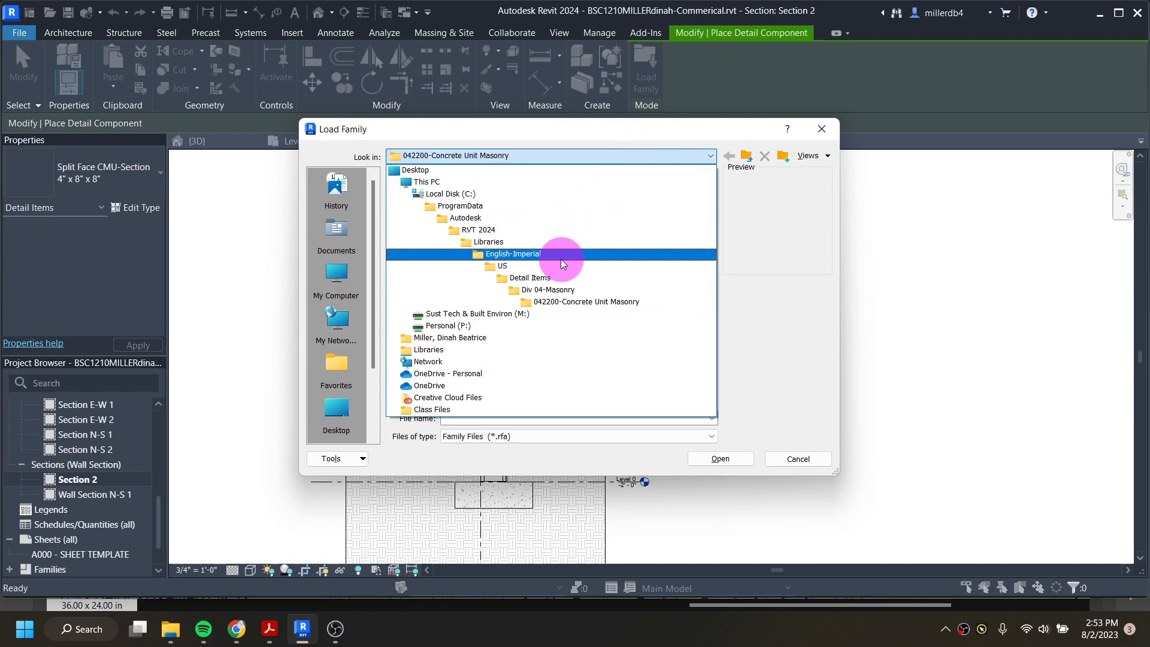
click(541, 279)
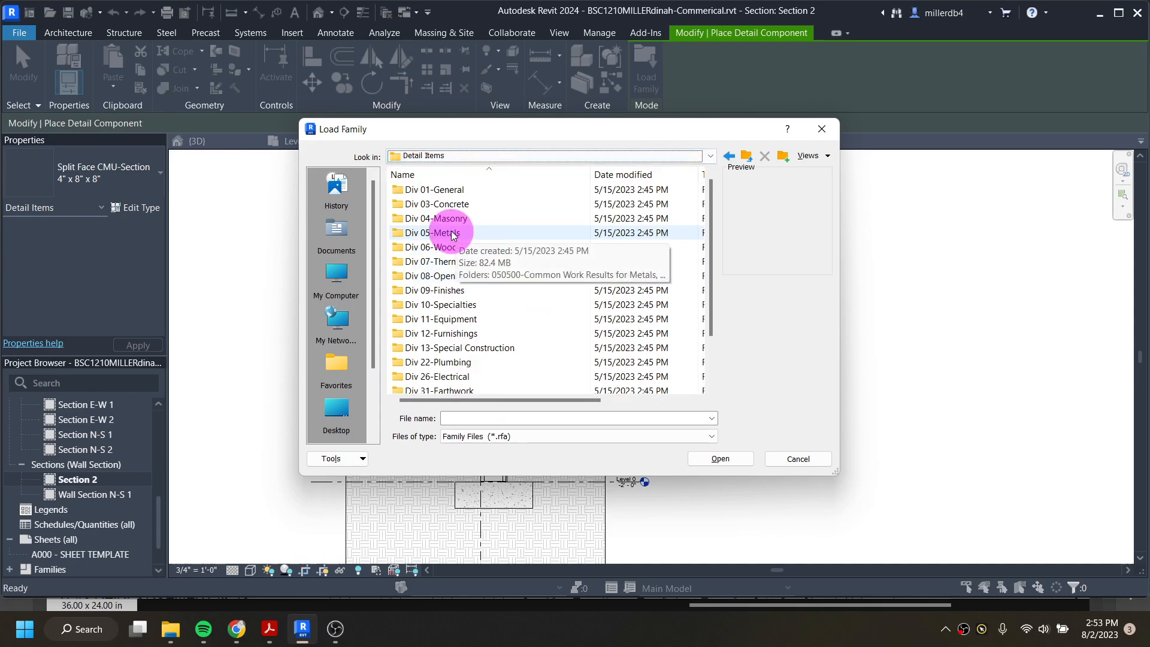
double_click(453, 233)
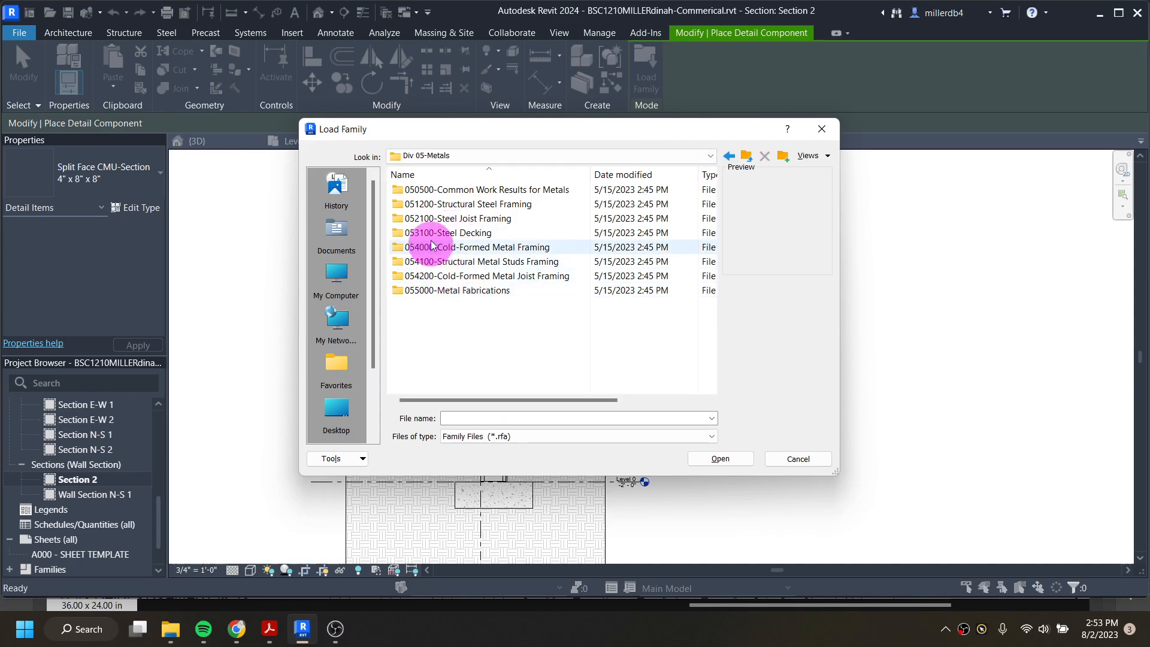
double_click(457, 264)
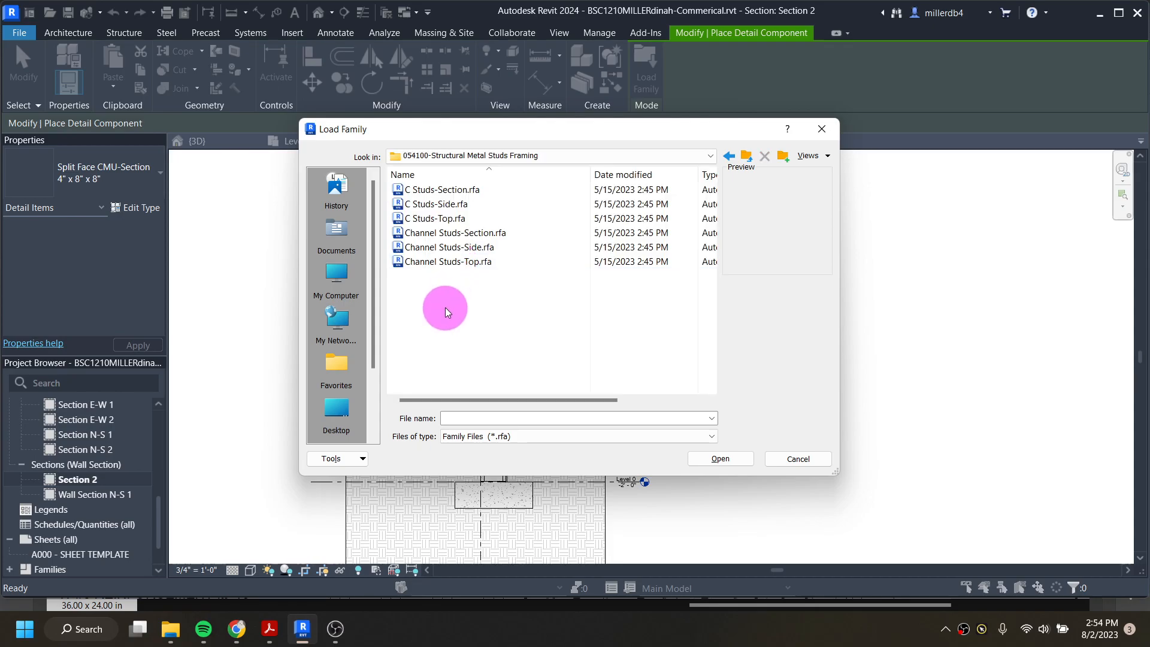
- Preview the stud families and load C Studs-Section.rfa
click(447, 263)
click(444, 248)
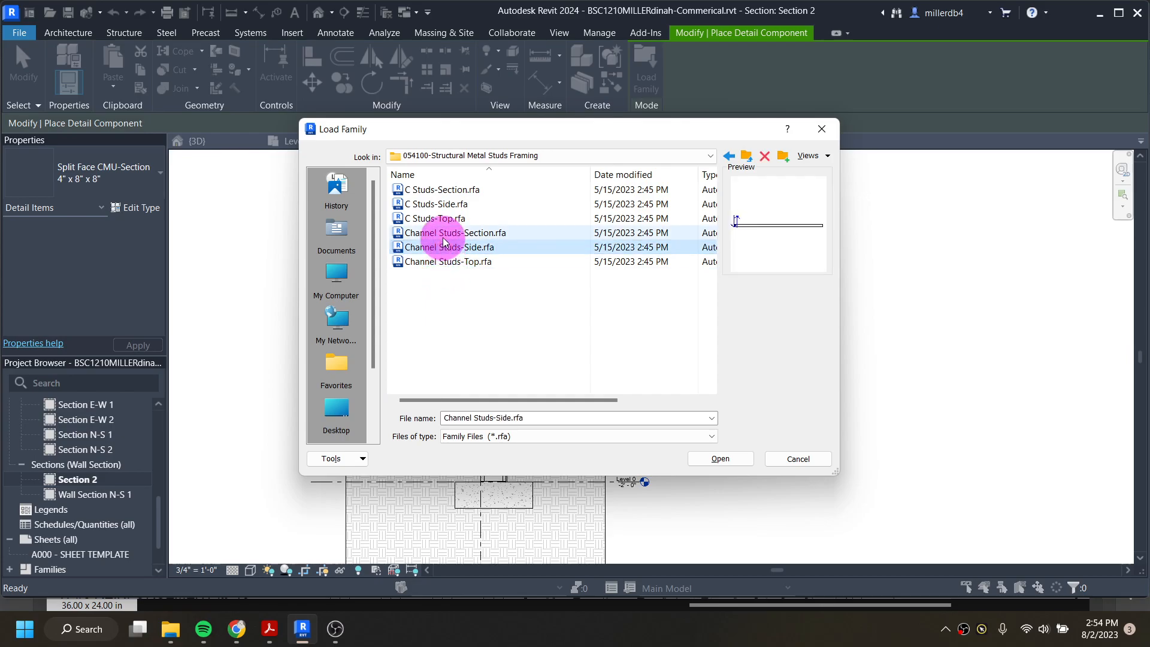
click(443, 239)
click(432, 190)
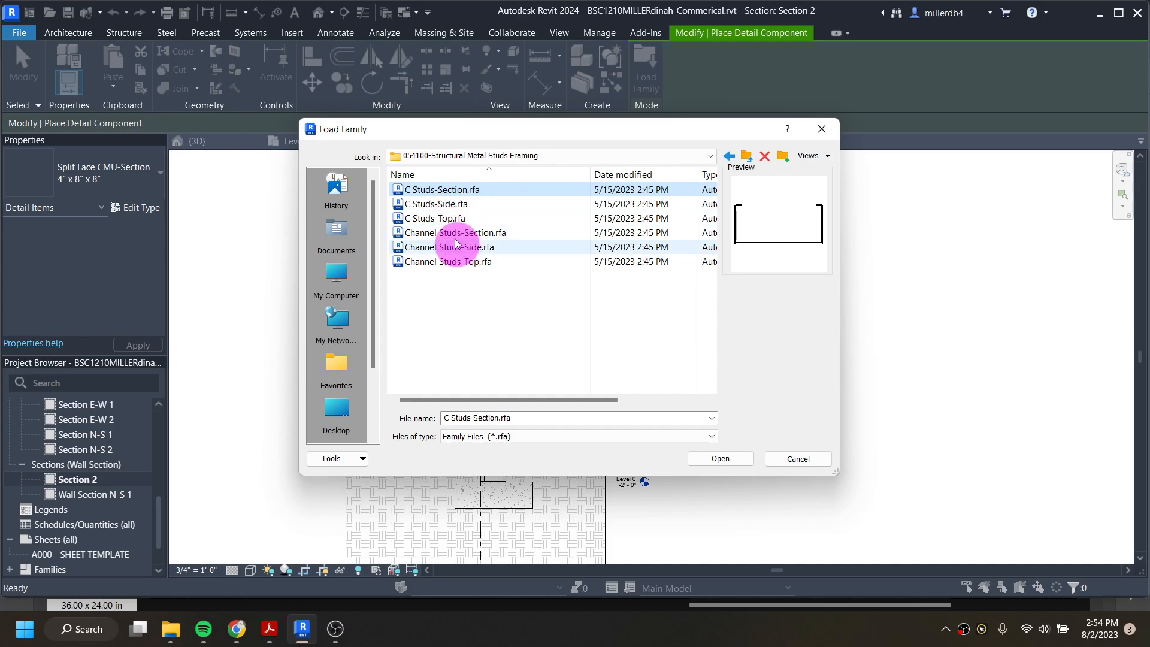
click(725, 458)
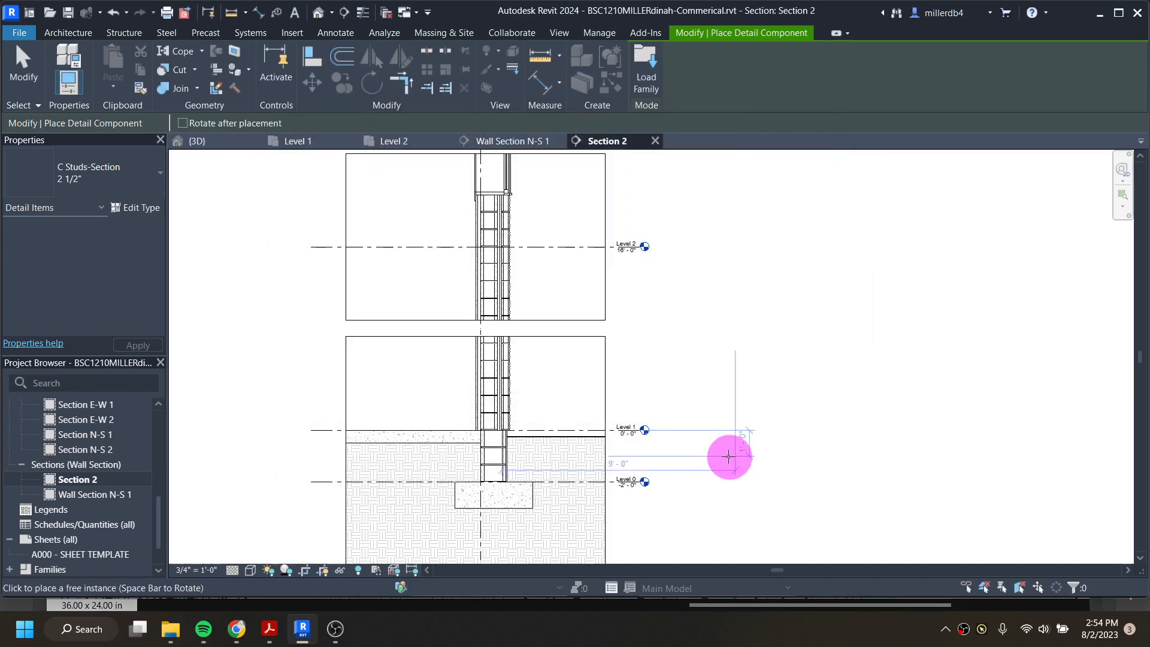
- Place a C Studs-Section 1 5/8" detail in the furring cavity of the wall, just above the Level 1 slab
scroll(428, 296, up, 5)
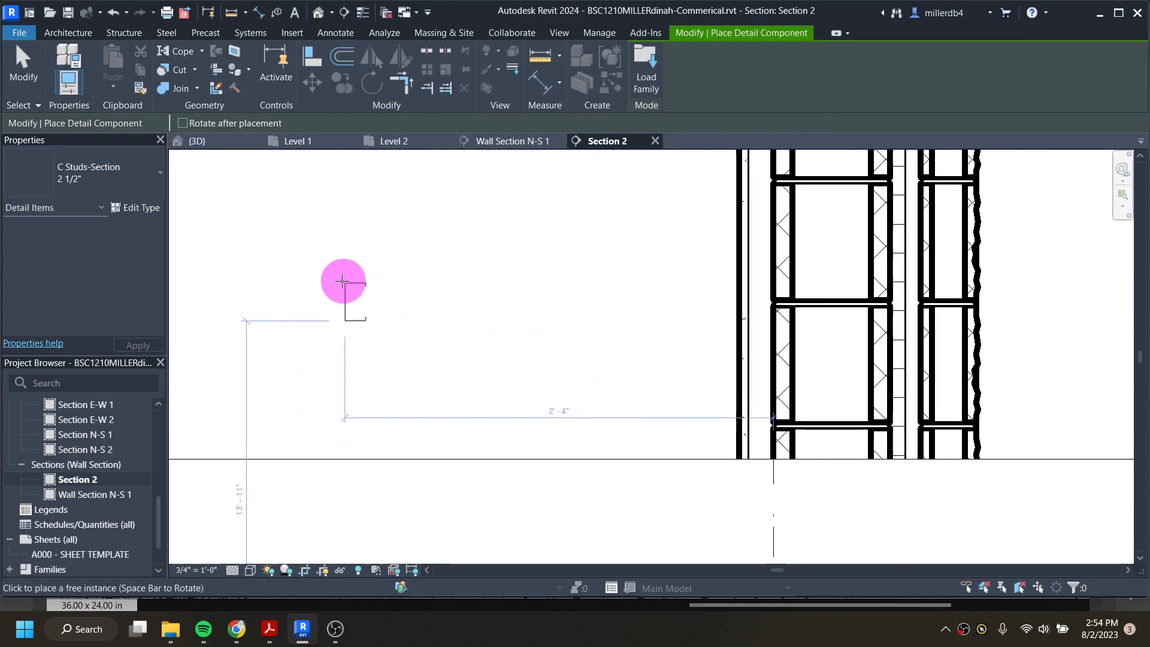
click(134, 173)
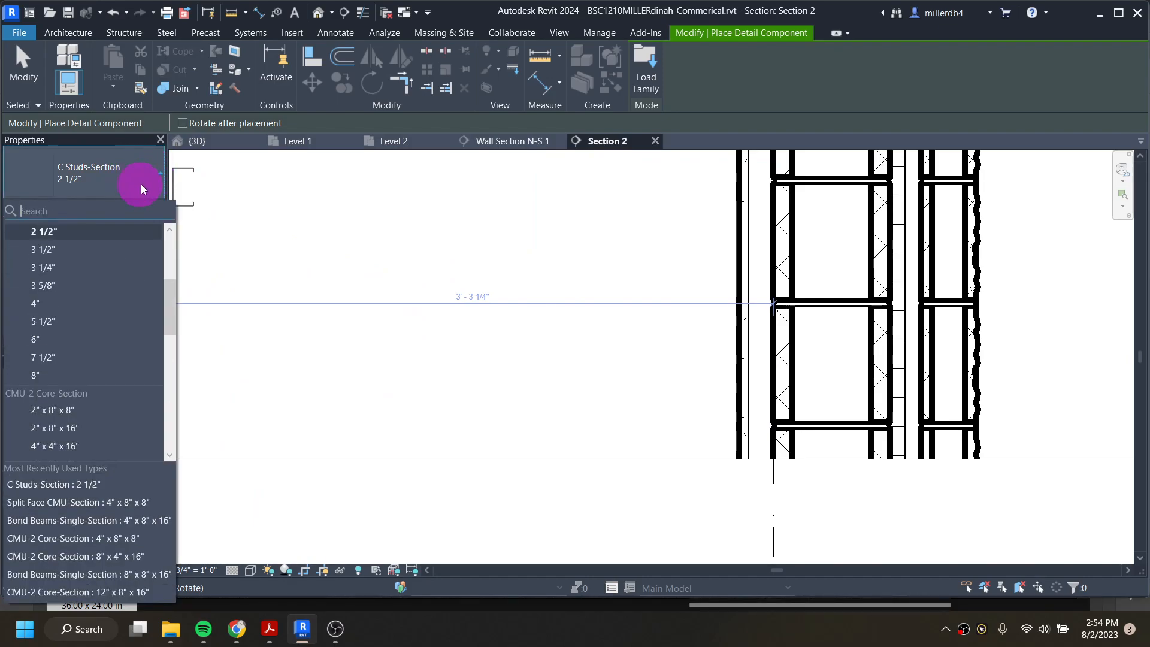
scroll(113, 343, up, 3)
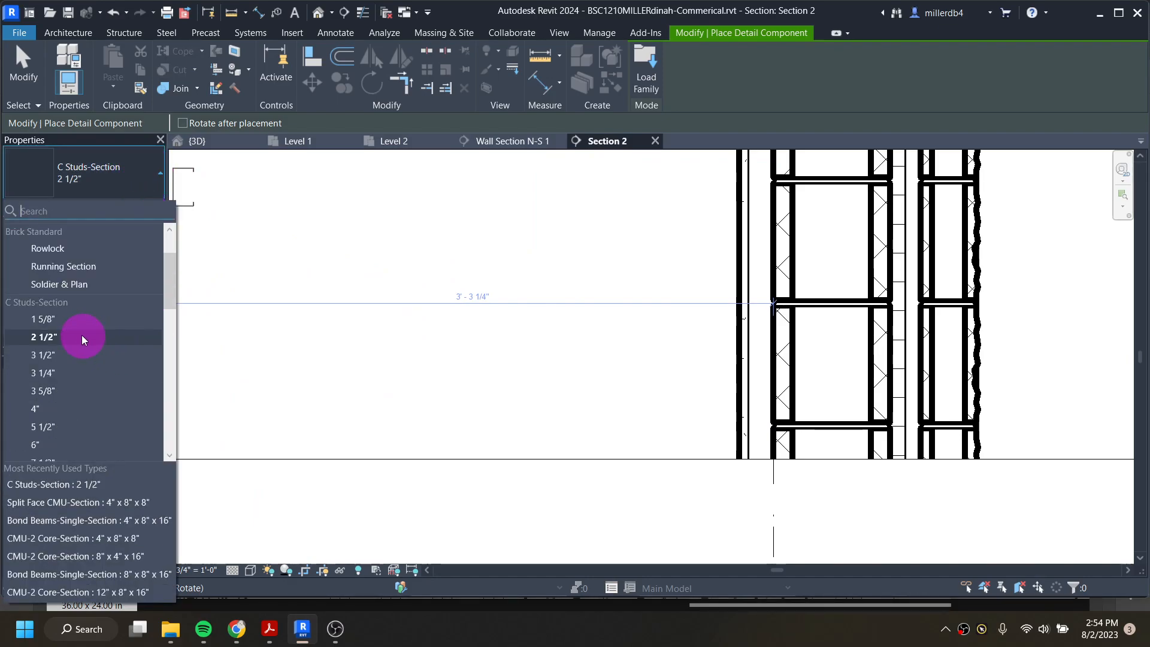
click(56, 319)
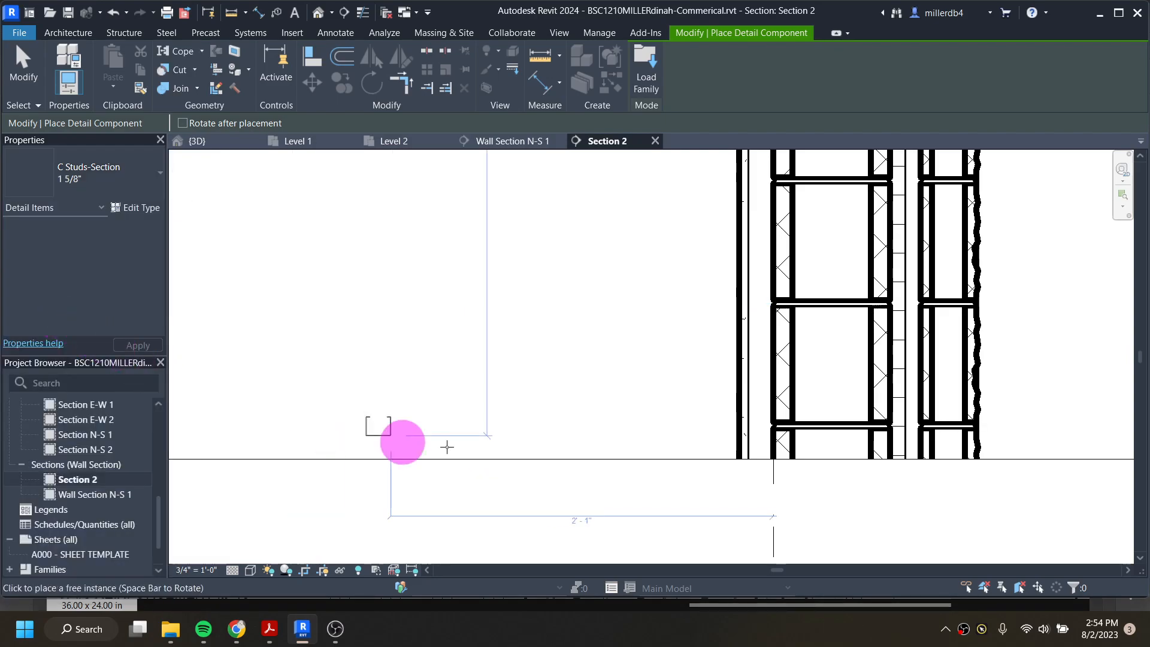
scroll(773, 439, up, 2)
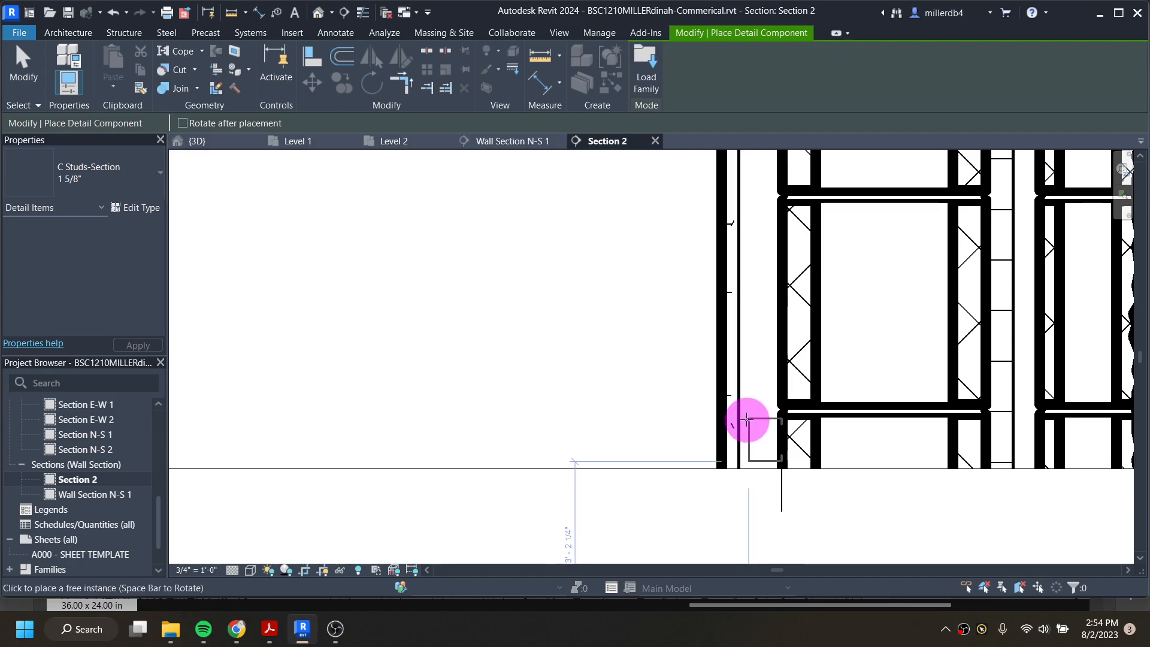
scroll(745, 418, up, 1)
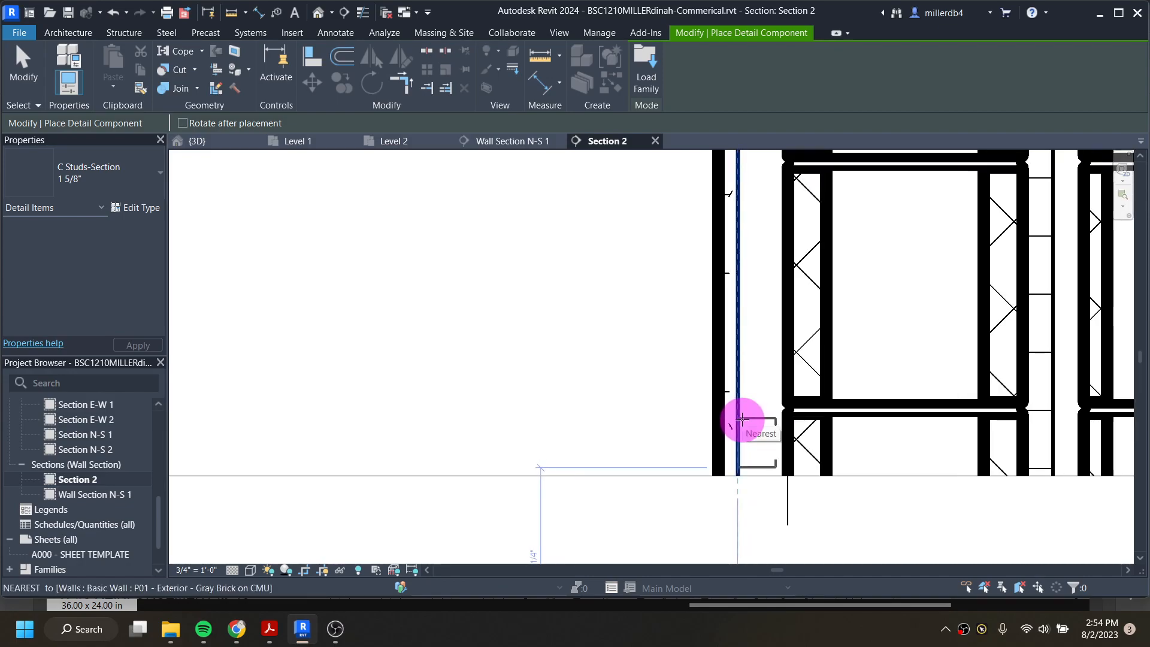
scroll(741, 417, down, 5)
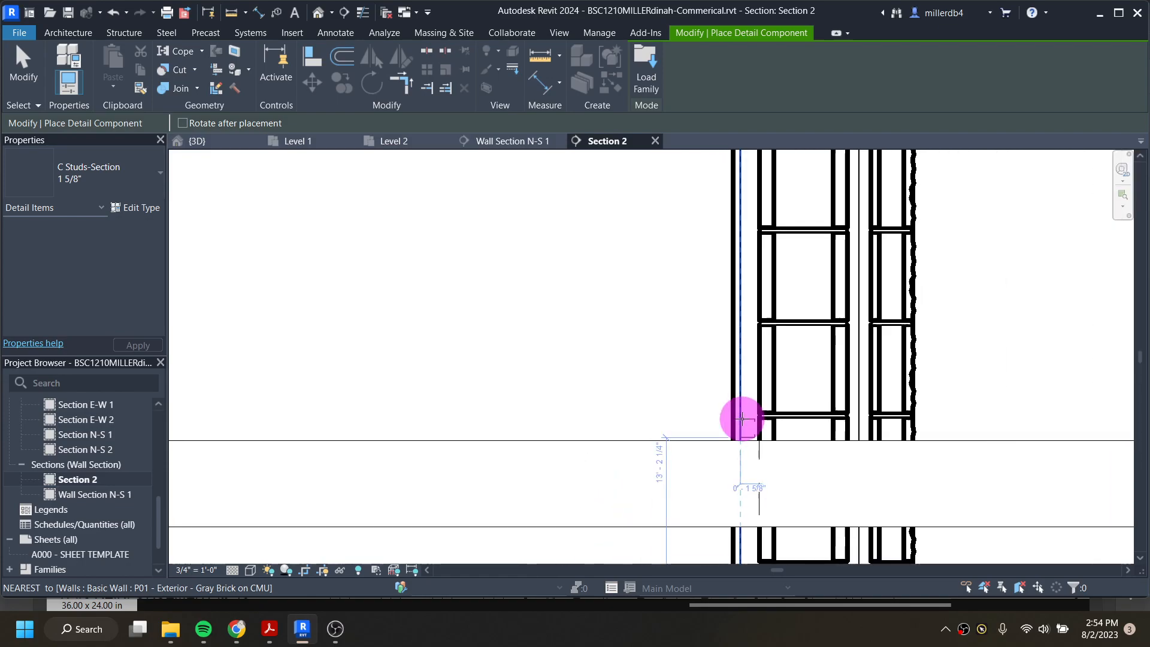
scroll(674, 323, up, 5)
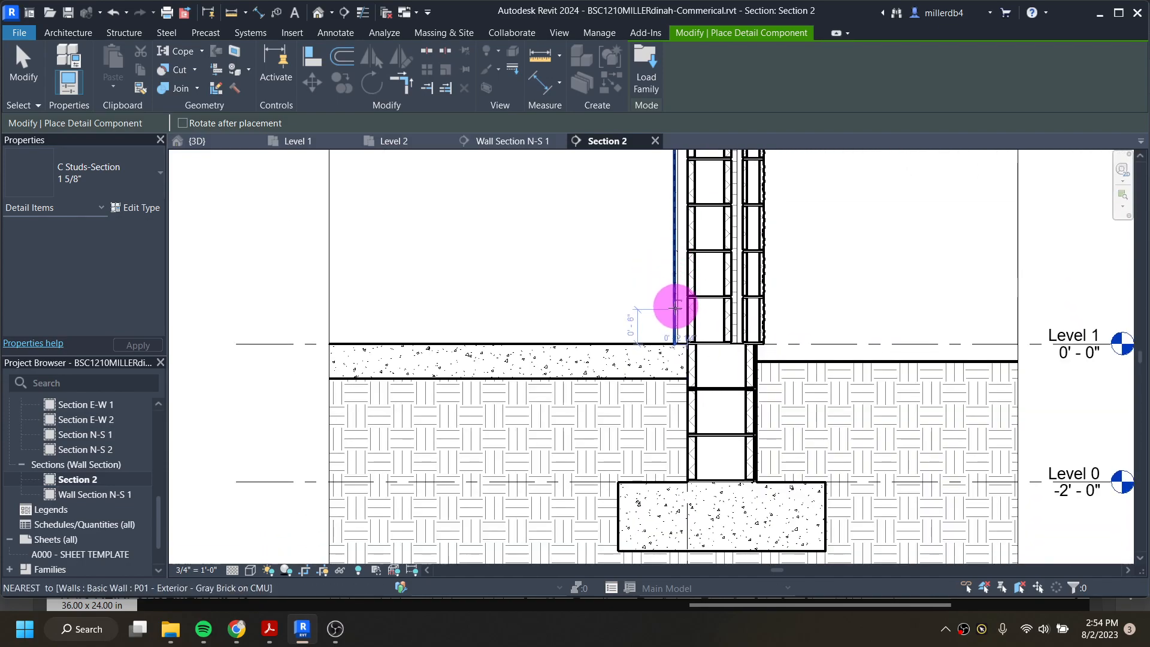
scroll(673, 339, up, 2)
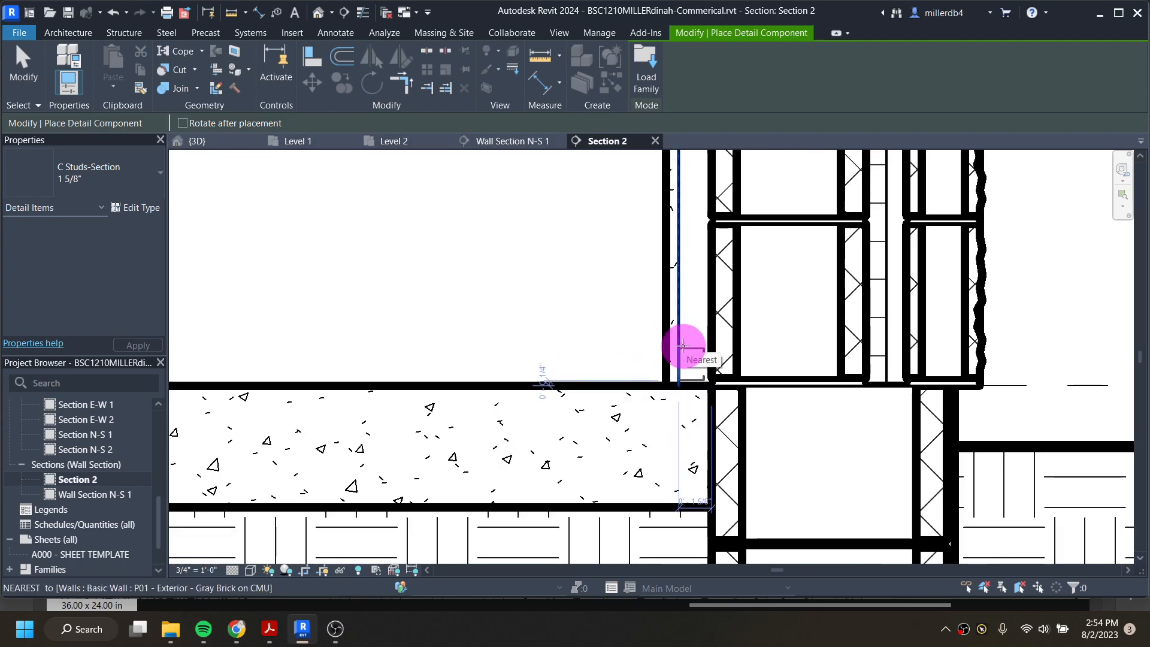
click(682, 342)
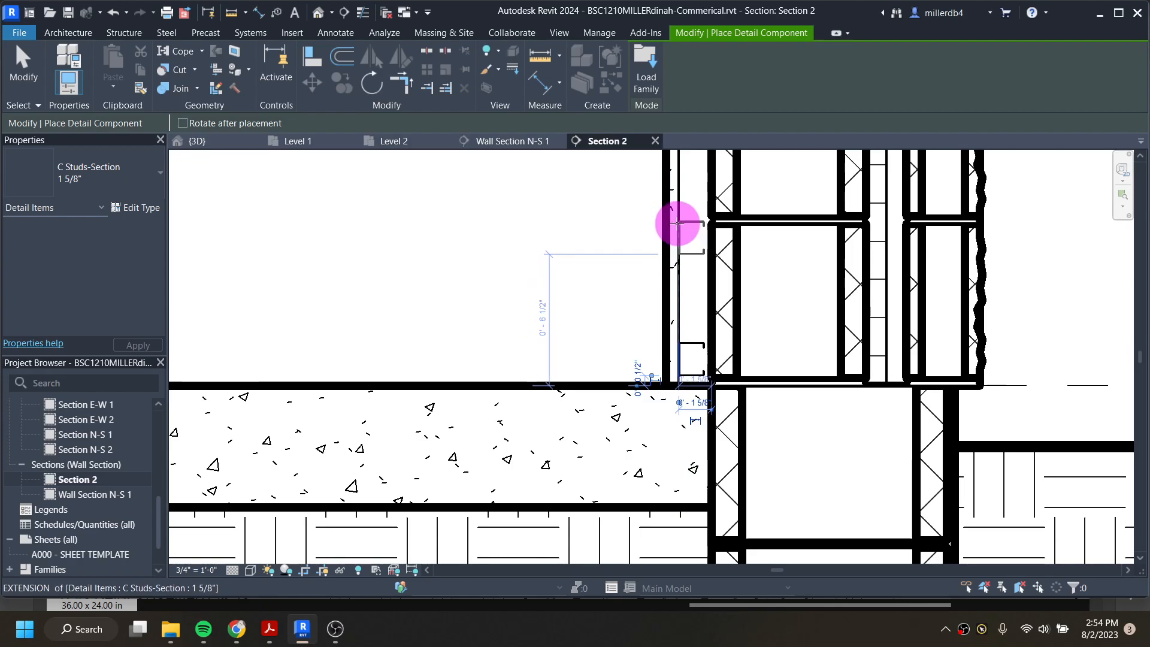
- Place further 1 5/8" C studs in the furring cavity, about 6 1/2" and 2'-6 1/2" above Level 1
scroll(674, 234, down, 2)
mouse_move(668, 231)
middle_down()
mouse_move(659, 214)
mouse_move(582, 407)
middle_up()
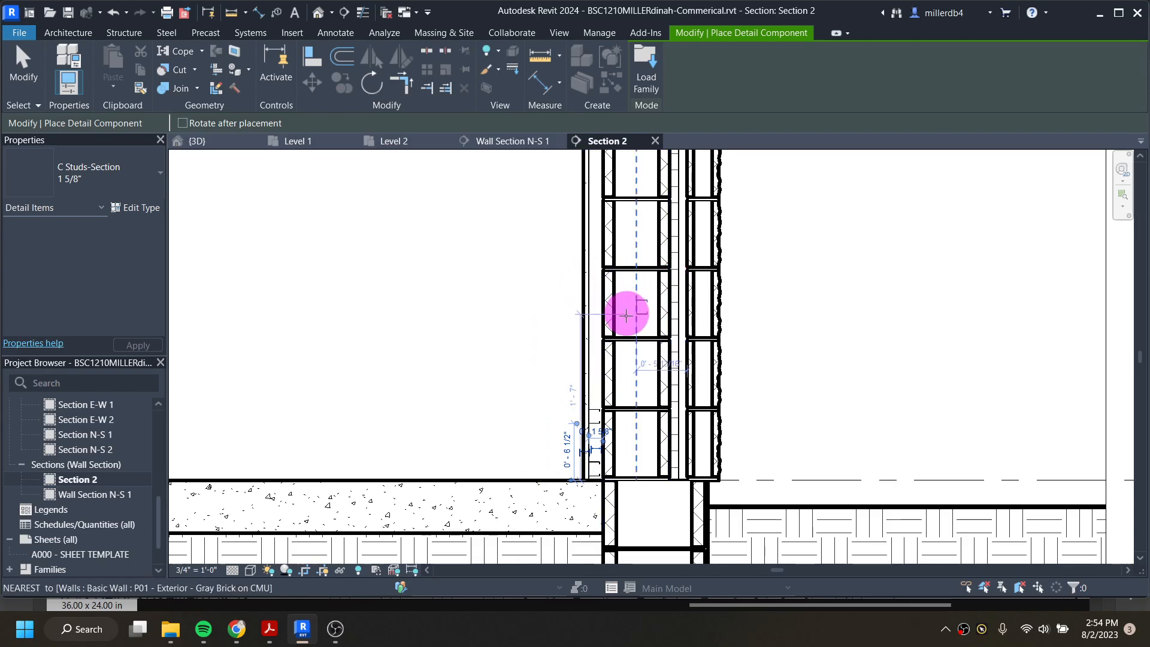
scroll(591, 196, up, 2)
click(592, 198)
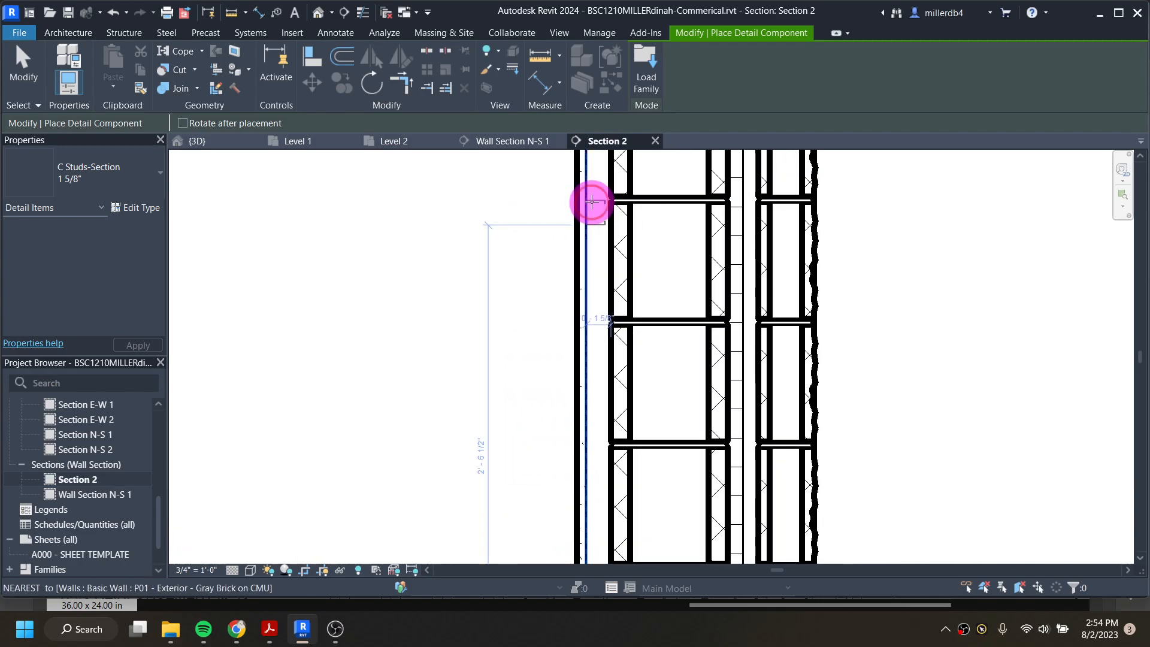
- Place a 1 5/8" C stud in the furring cavity directly beneath the window sill above Level 2
scroll(595, 251, down, 1)
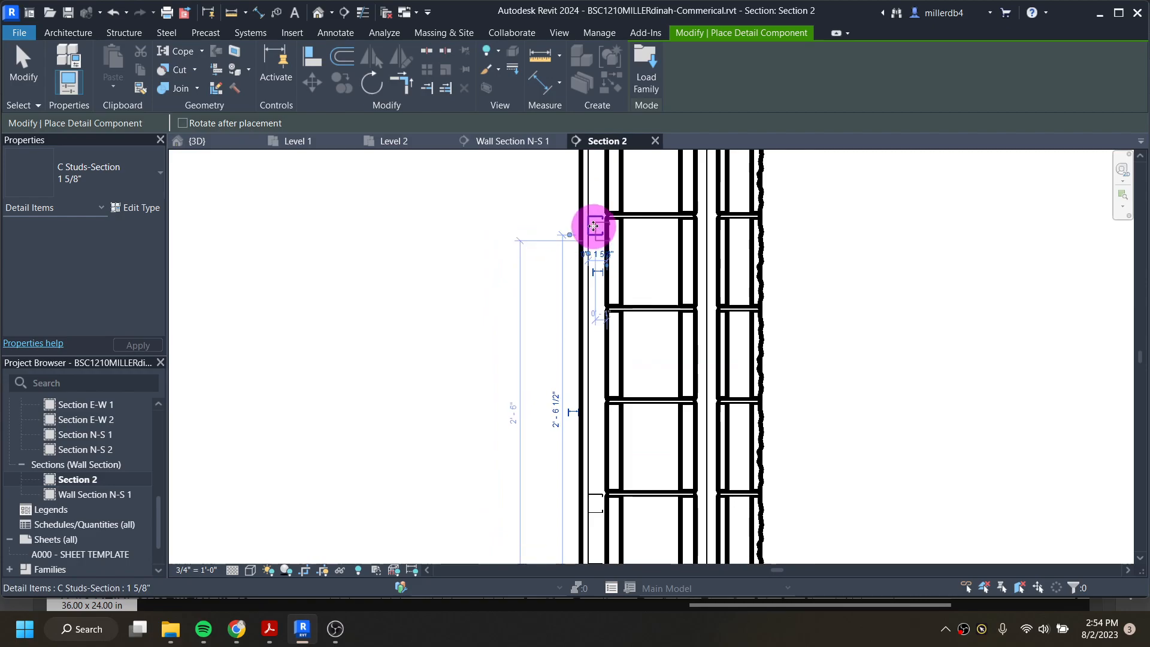
middle_drag(587, 188, 540, 455)
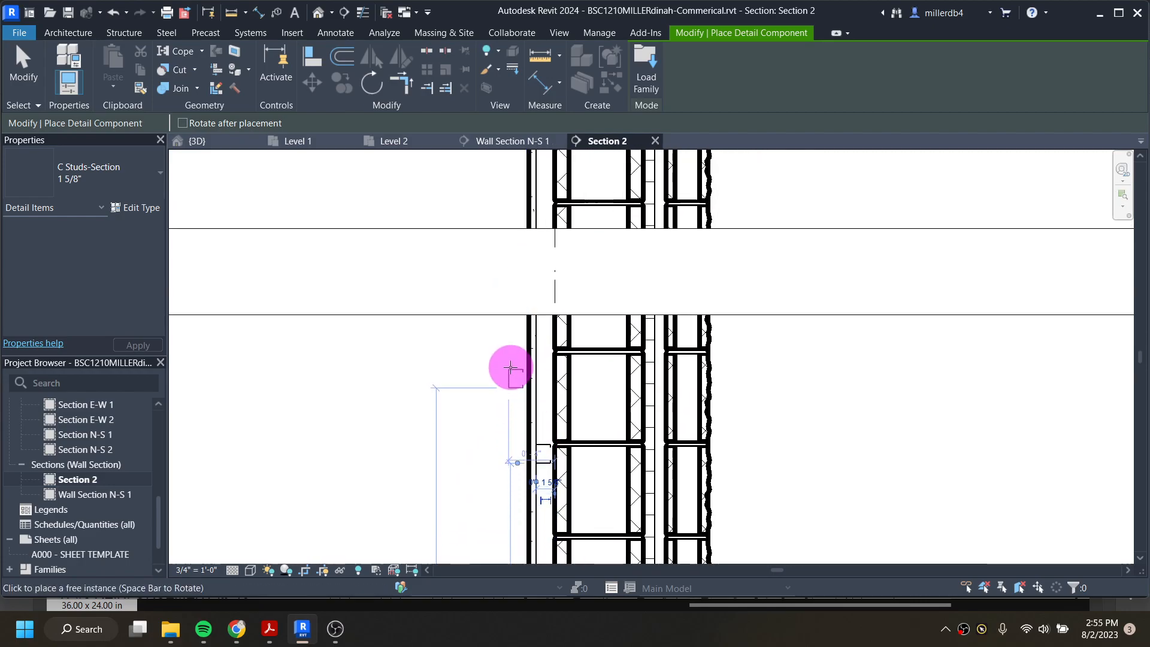
scroll(521, 303, down, 3)
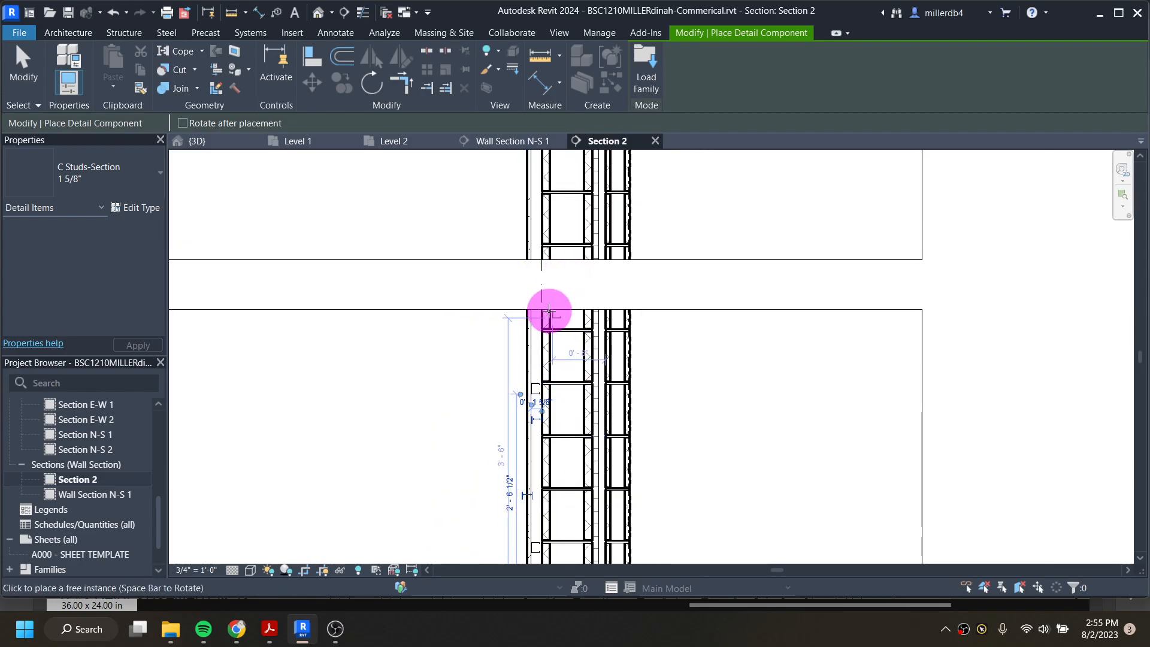
middle_drag(547, 311, 526, 510)
middle_drag(521, 192, 516, 433)
scroll(513, 328, up, 5)
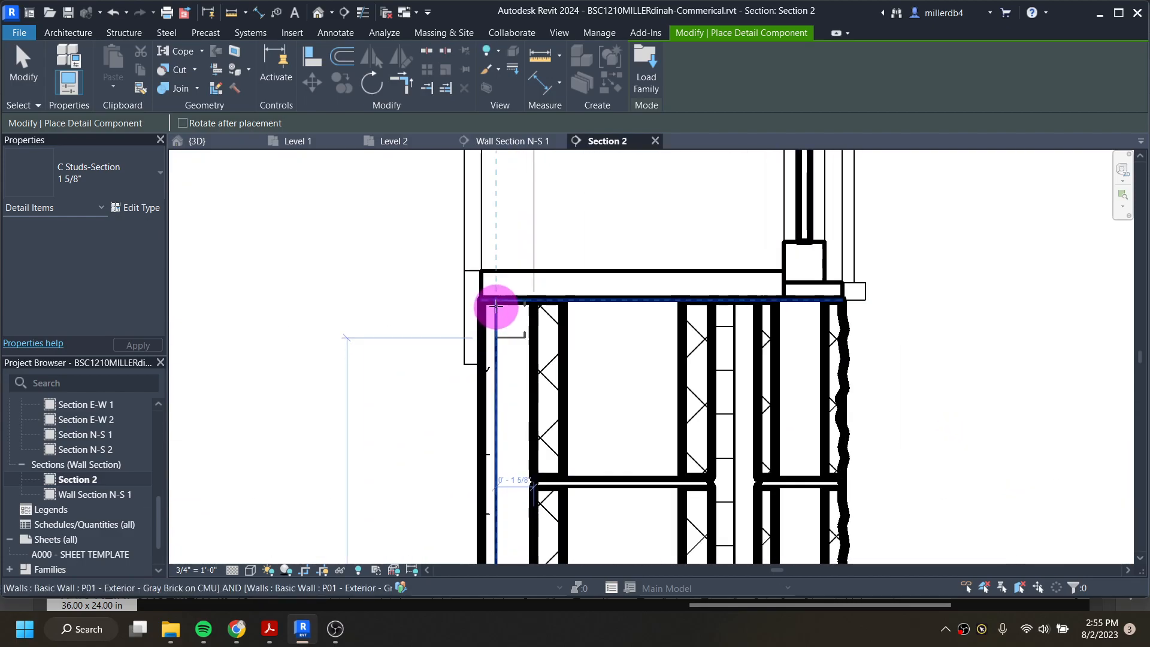
scroll(496, 306, up, 3)
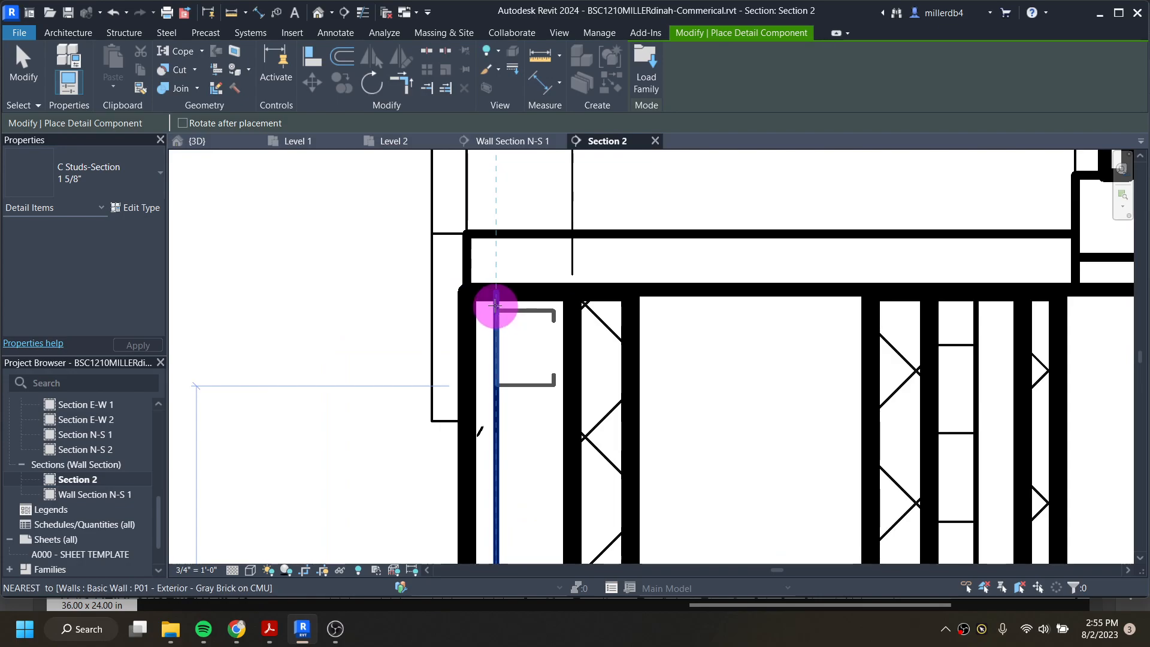
scroll(496, 359, down, 2)
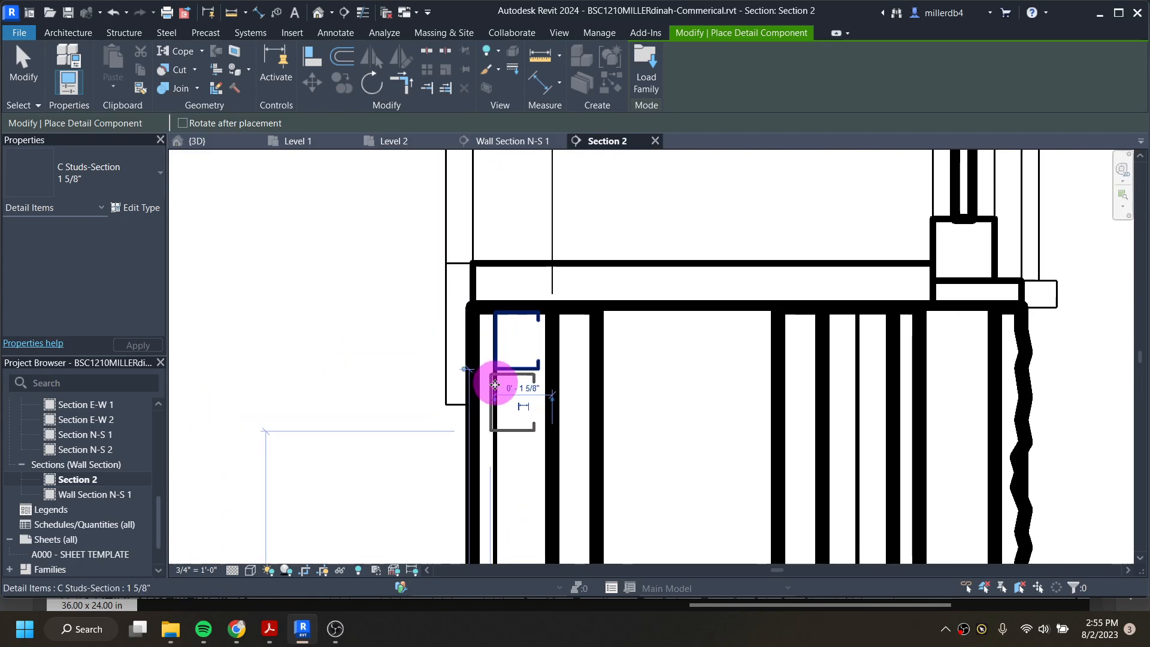
- Place a 1 5/8" C stud in the furring cavity just below the Level 2 line, about 15'-10 3/8" above Level 1
scroll(499, 382, down, 2)
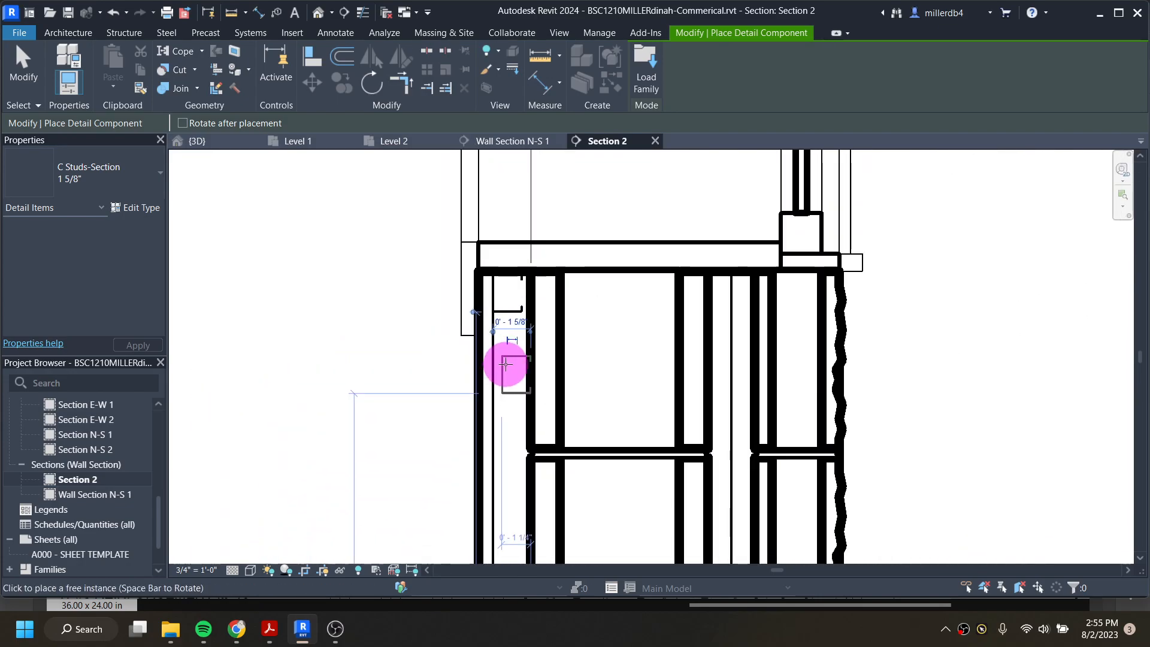
scroll(497, 276, down, 2)
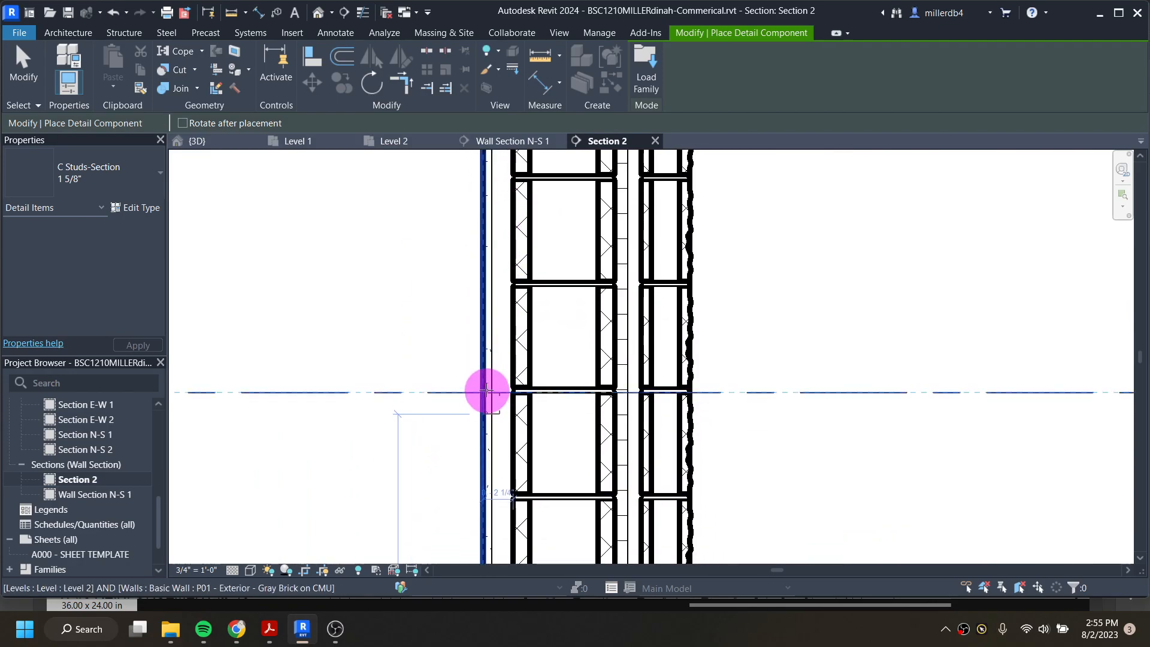
click(493, 395)
scroll(494, 444, down, 1)
- Place a 1 5/8" C stud in the furring cavity about 13'-10 1/4" above Level 1, two feet below the Level 2 stud
middle_drag(496, 452, 485, 279)
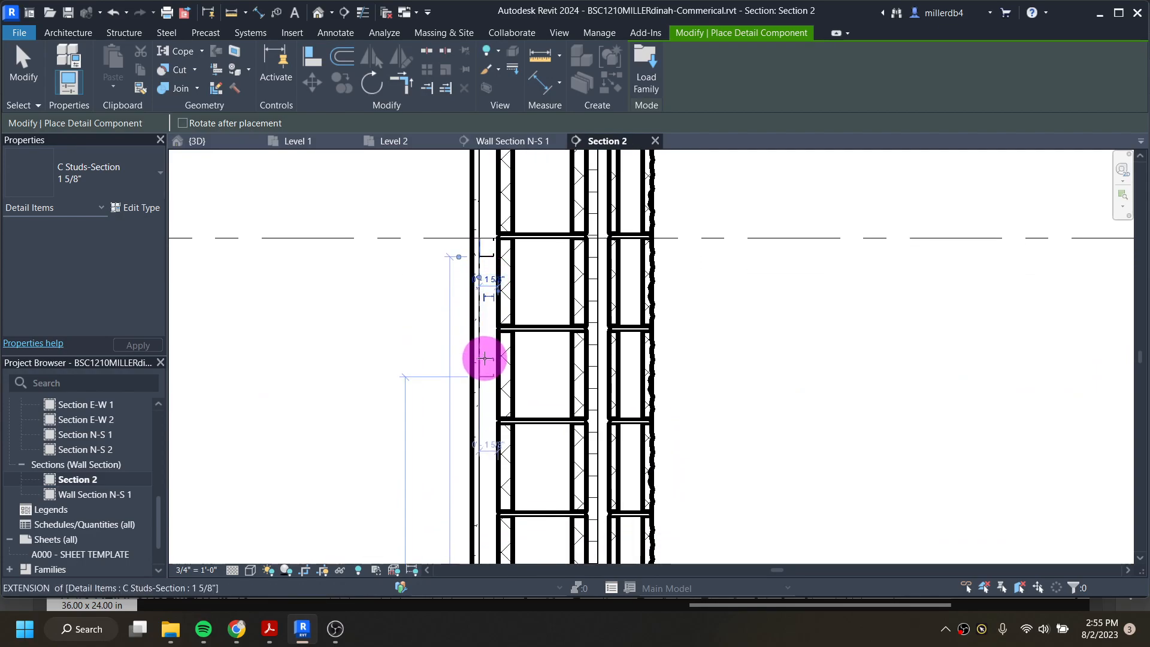
scroll(486, 355, down, 1)
middle_drag(500, 385, 527, 239)
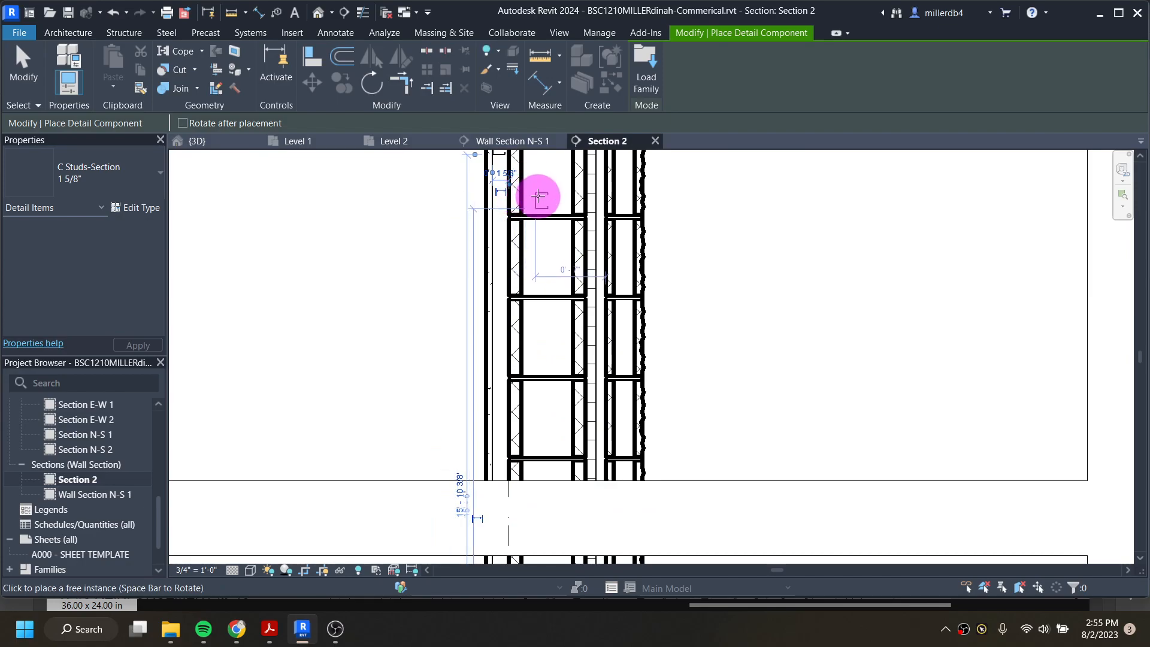
scroll(536, 201, down, 1)
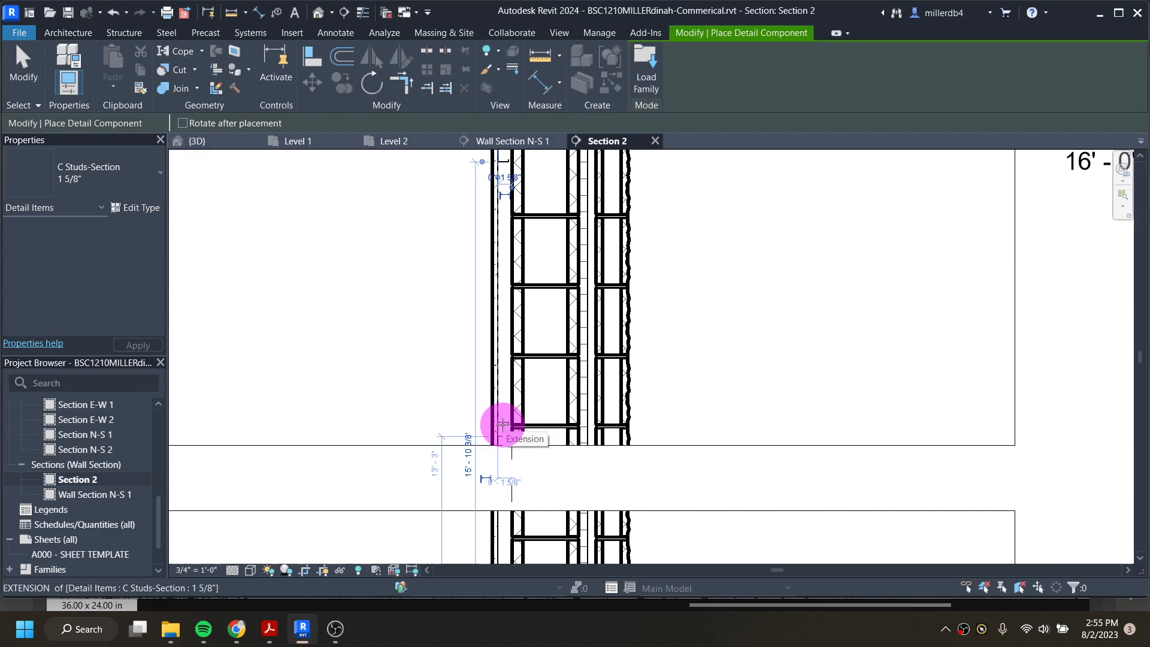
scroll(500, 359, up, 2)
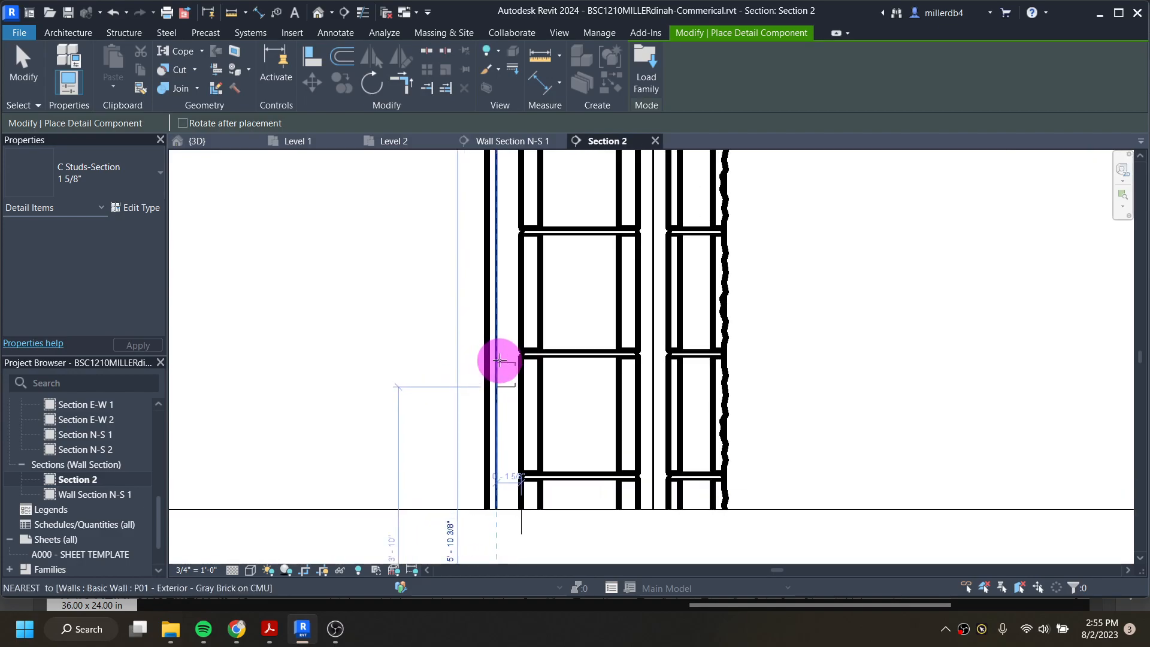
scroll(499, 359, down, 3)
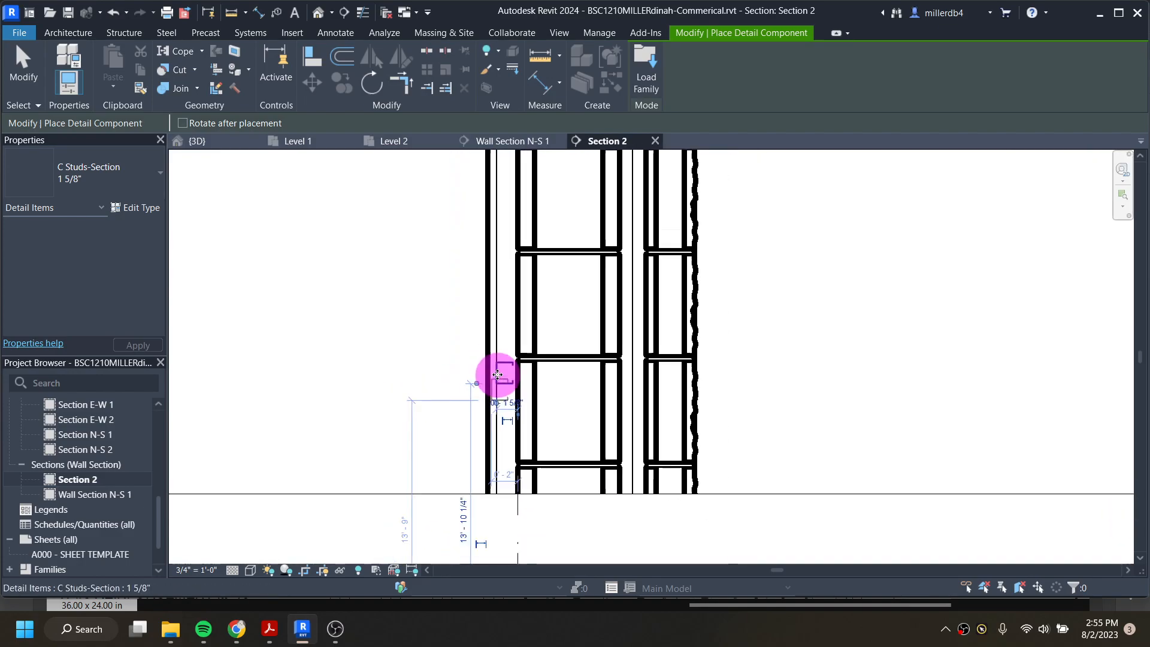
middle_drag(496, 386, 512, 277)
click(512, 276)
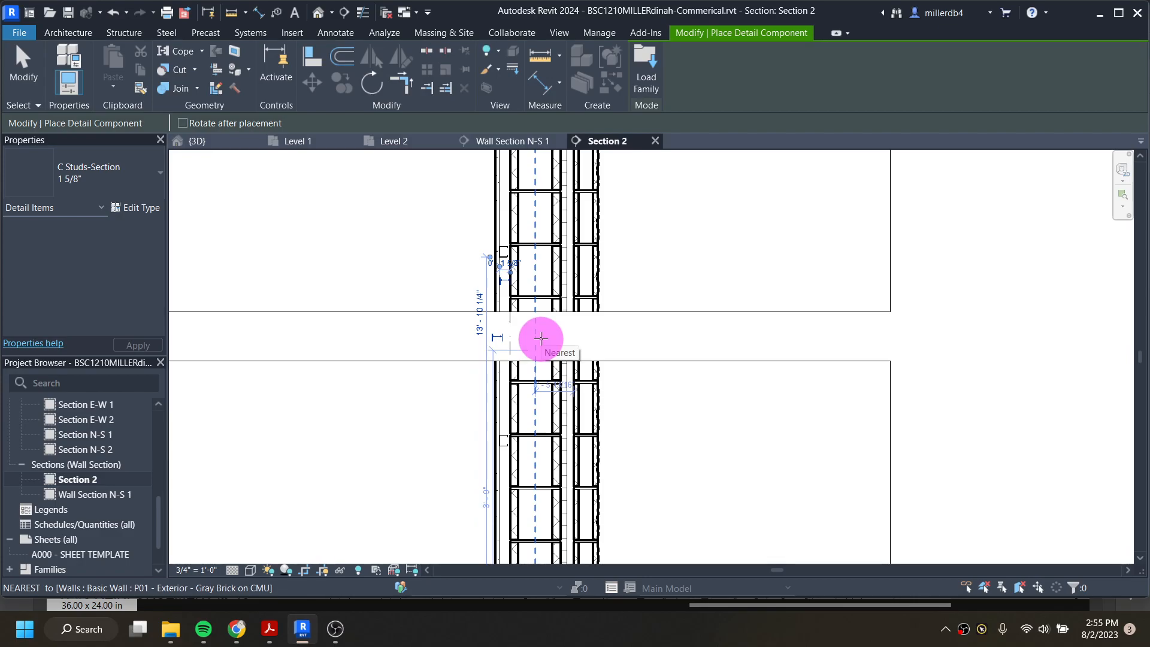
- Place a 1 5/8" C stud in the furring cavity beside the bond beam, about 1/4" above the window head
scroll(557, 313, down, 3)
middle_drag(549, 300, 554, 481)
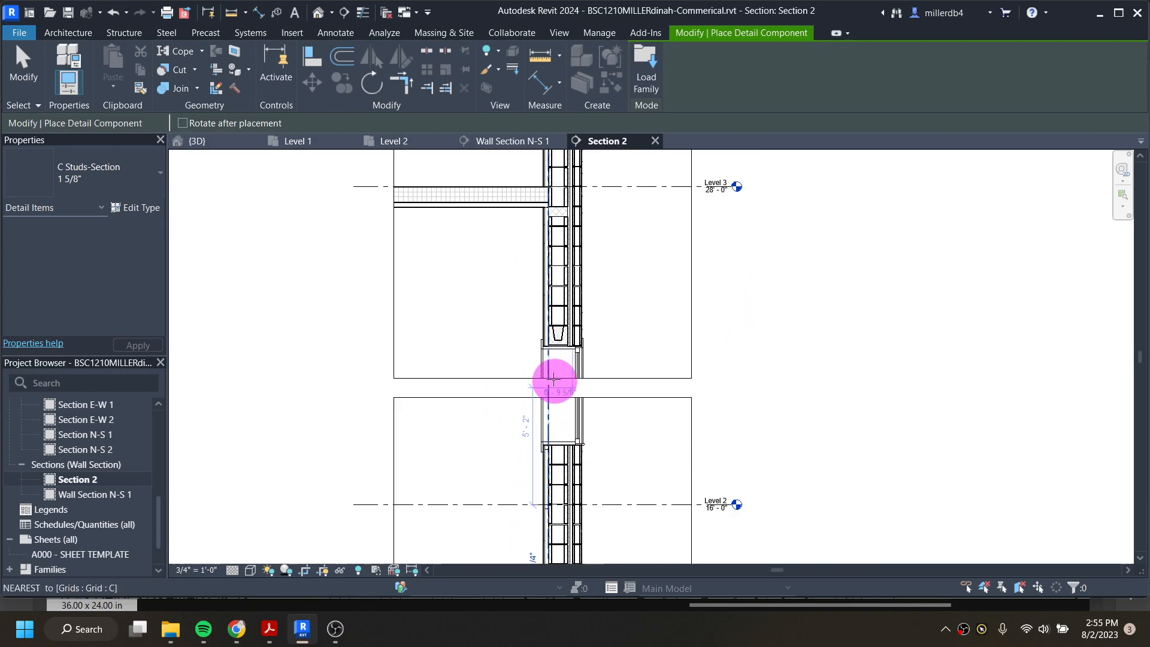
scroll(544, 339, up, 5)
scroll(545, 327, up, 4)
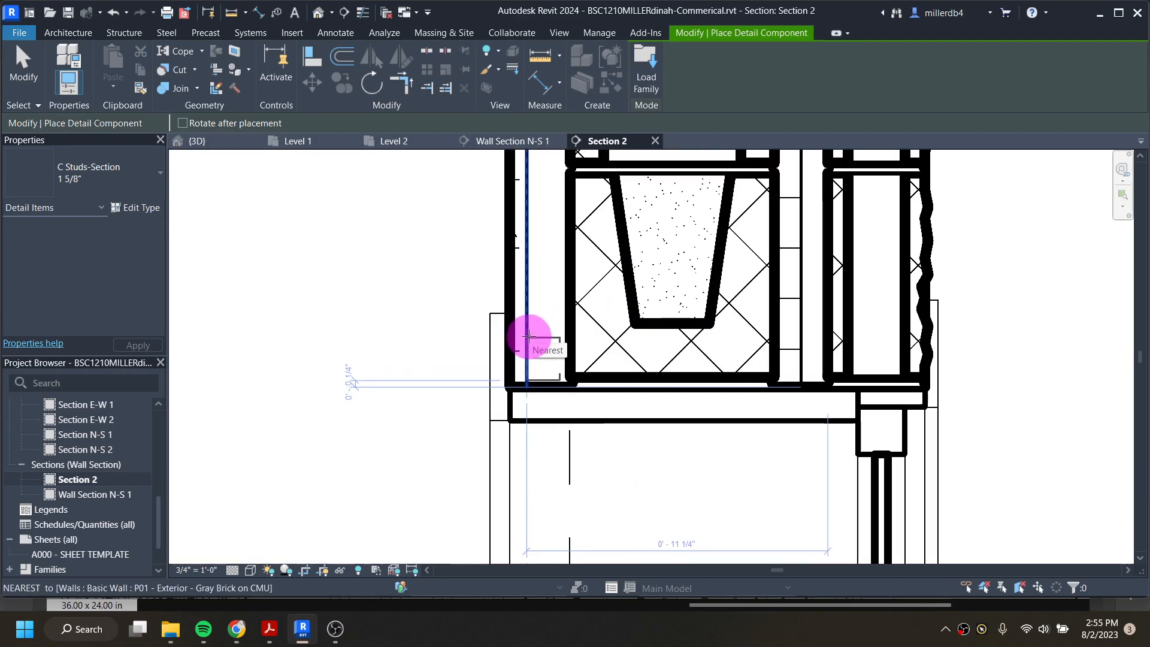
click(528, 337)
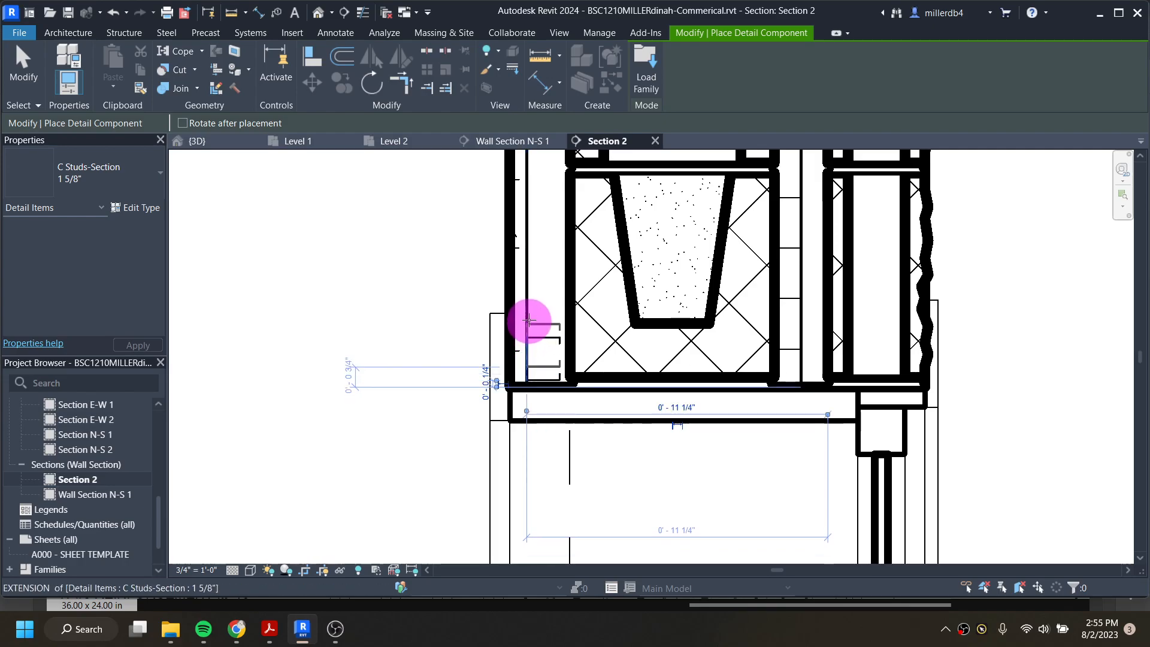
- Place a 1 5/8" C stud in the furring cavity about 1'-10 1/4" above the top of the bond beam
scroll(526, 314, down, 1)
scroll(526, 274, down, 3)
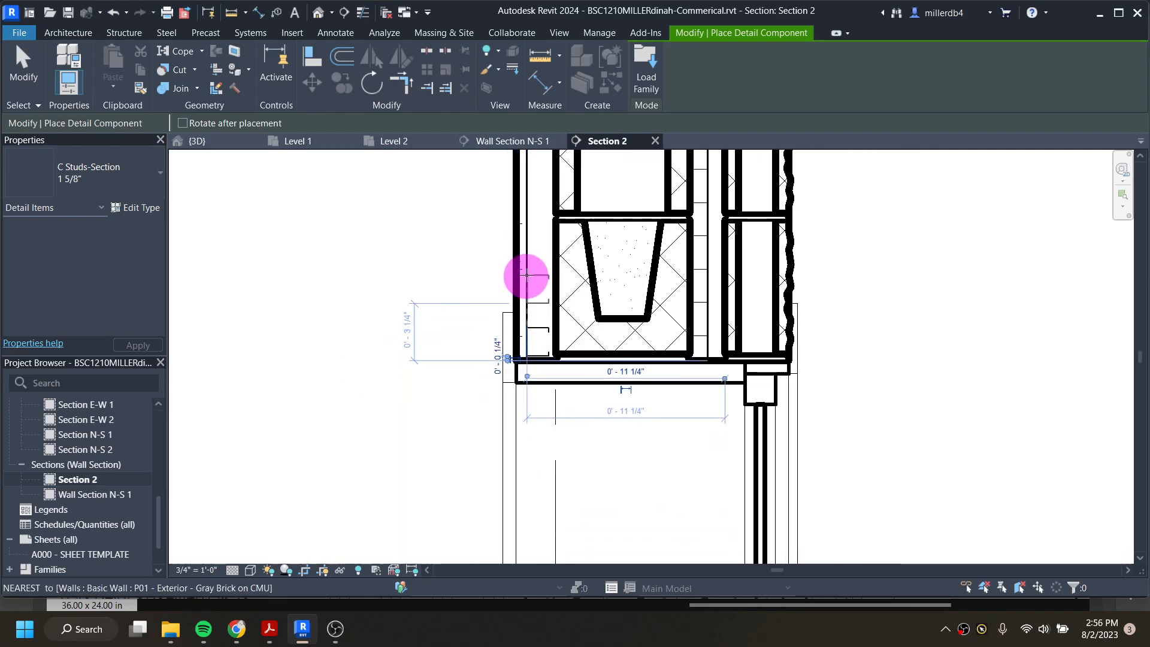
mouse_move(527, 270)
middle_down()
mouse_move(552, 534)
mouse_move(547, 514)
middle_up()
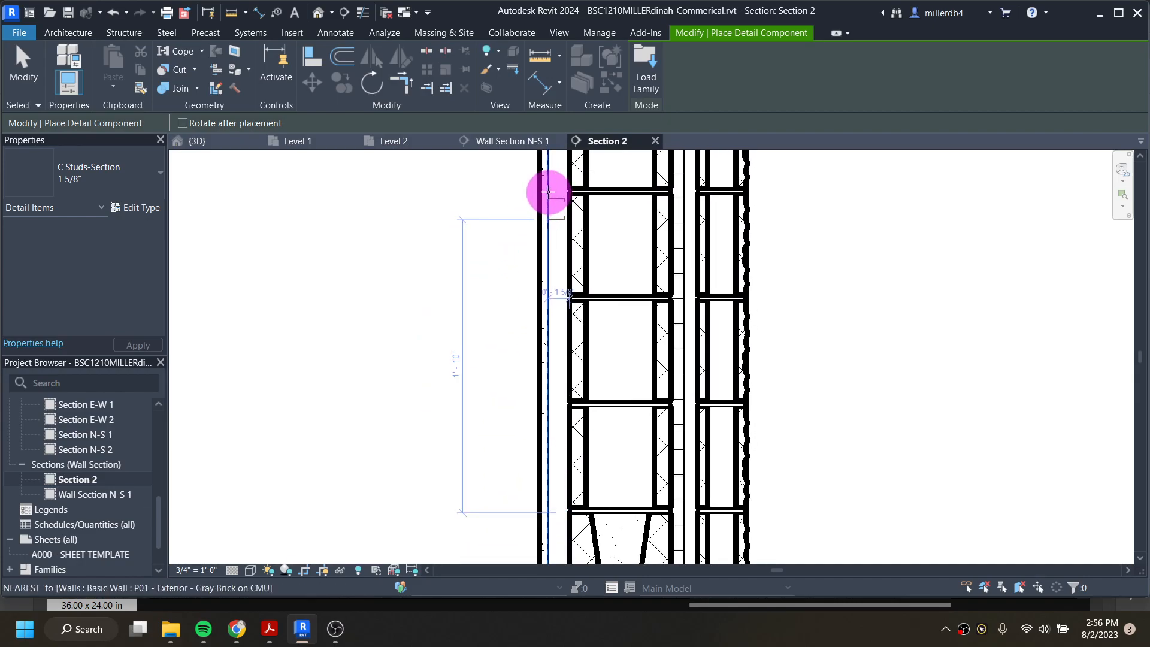
scroll(548, 194, up, 2)
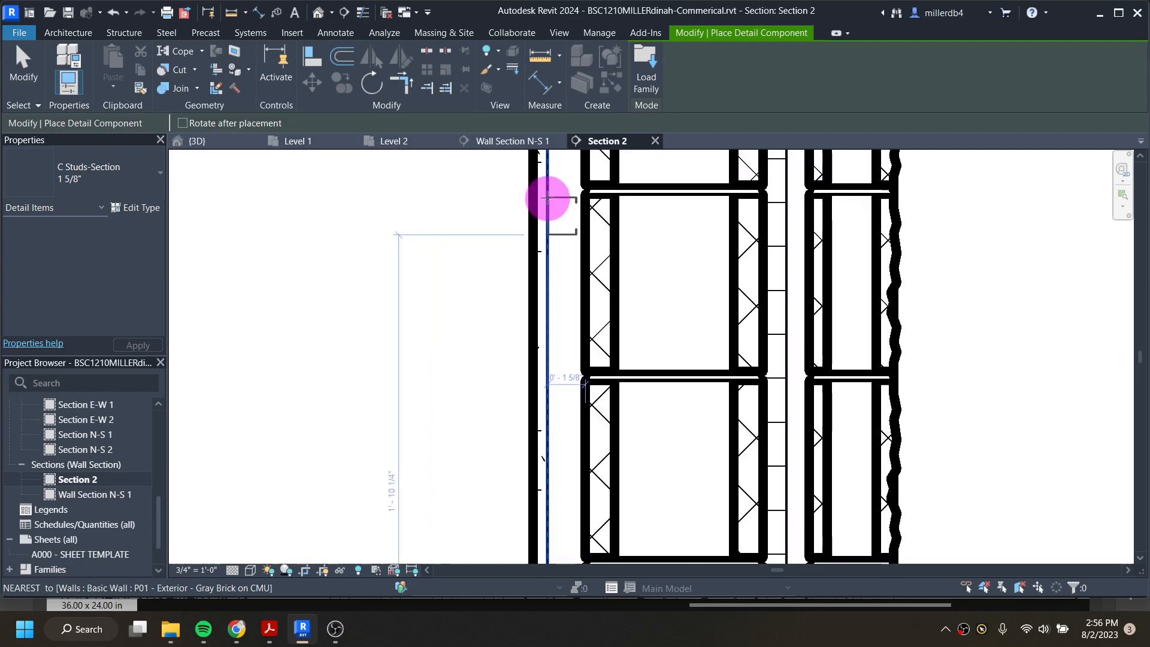
- Place a 1 5/8" C stud in the furring cavity level with the top of the CMU blocks beneath the Level 3 roof structure
scroll(547, 199, down, 2)
middle_drag(552, 206, 539, 416)
scroll(526, 205, up, 2)
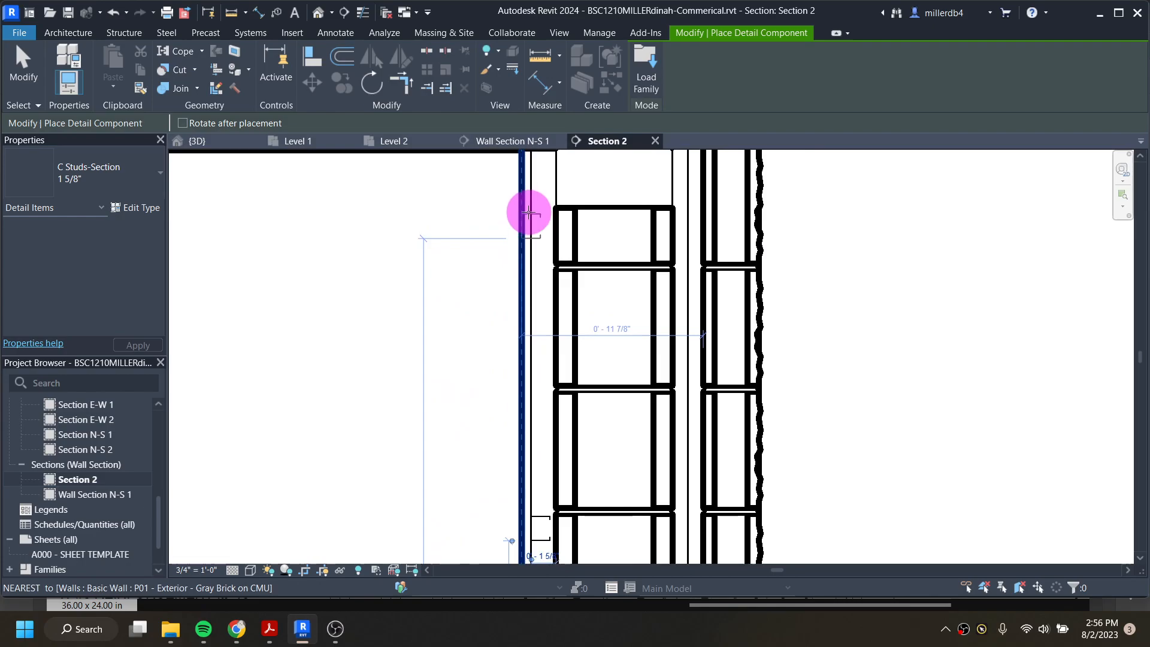
click(531, 208)
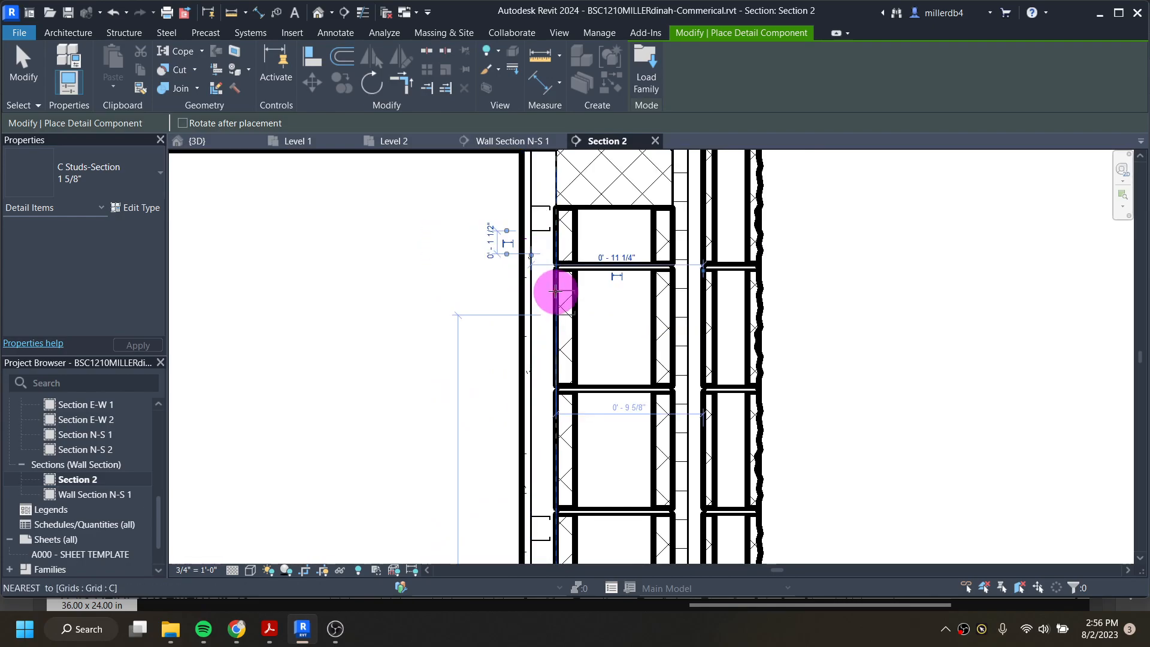
scroll(520, 313, down, 2)
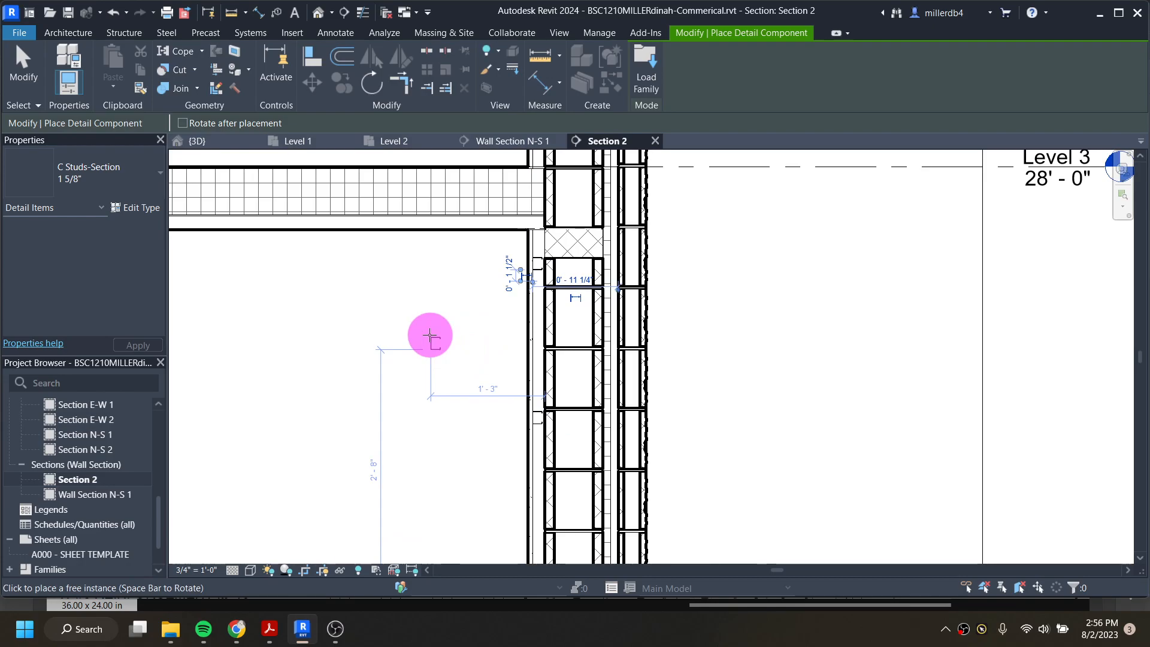
- Switch to CommericalSpace1.pdf in Acrobat and examine the wall section from the footing up to the Level 4 parapet coping
click(269, 630)
scroll(546, 455, down, 2)
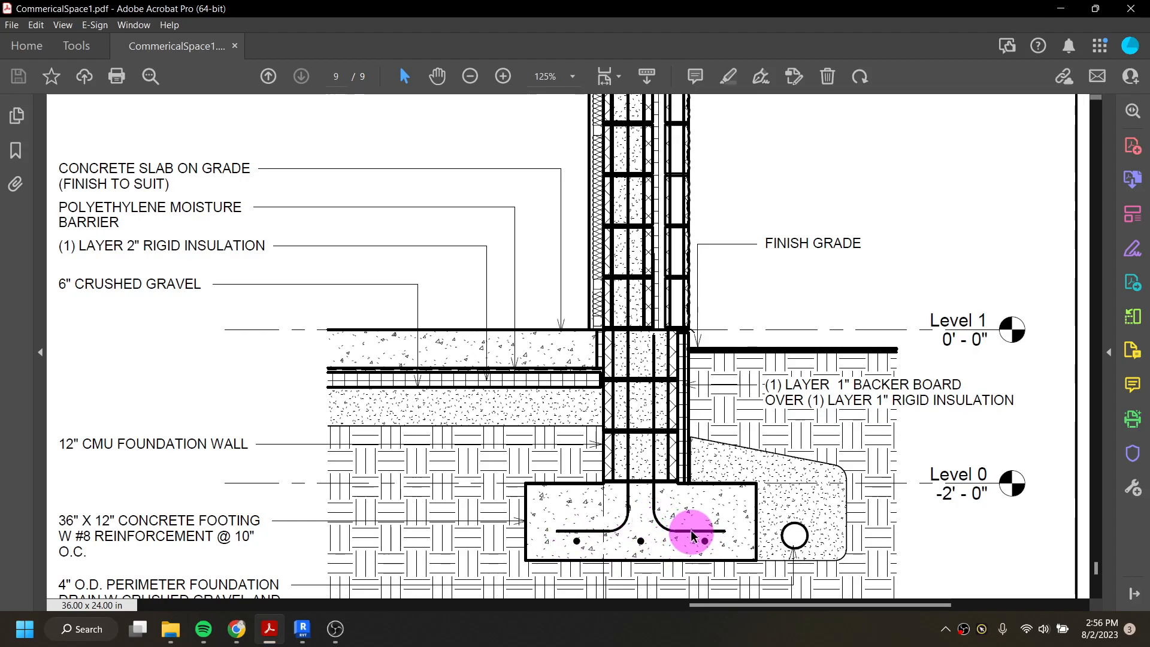
scroll(689, 530, up, 15)
scroll(672, 521, up, 3)
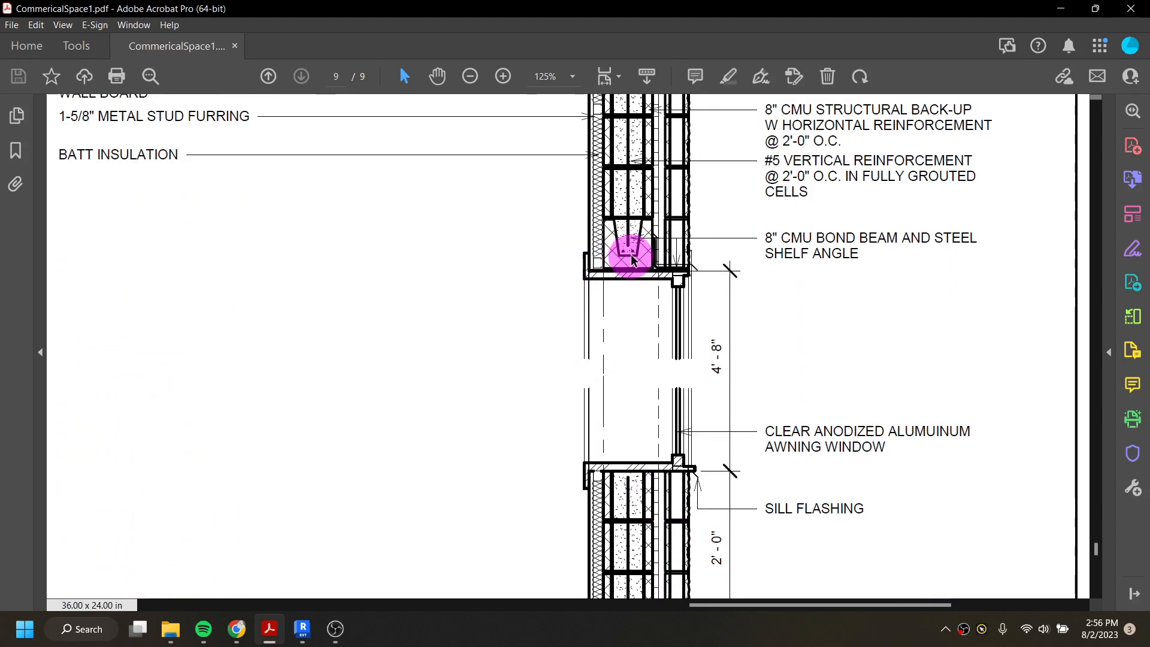
scroll(634, 324, up, 6)
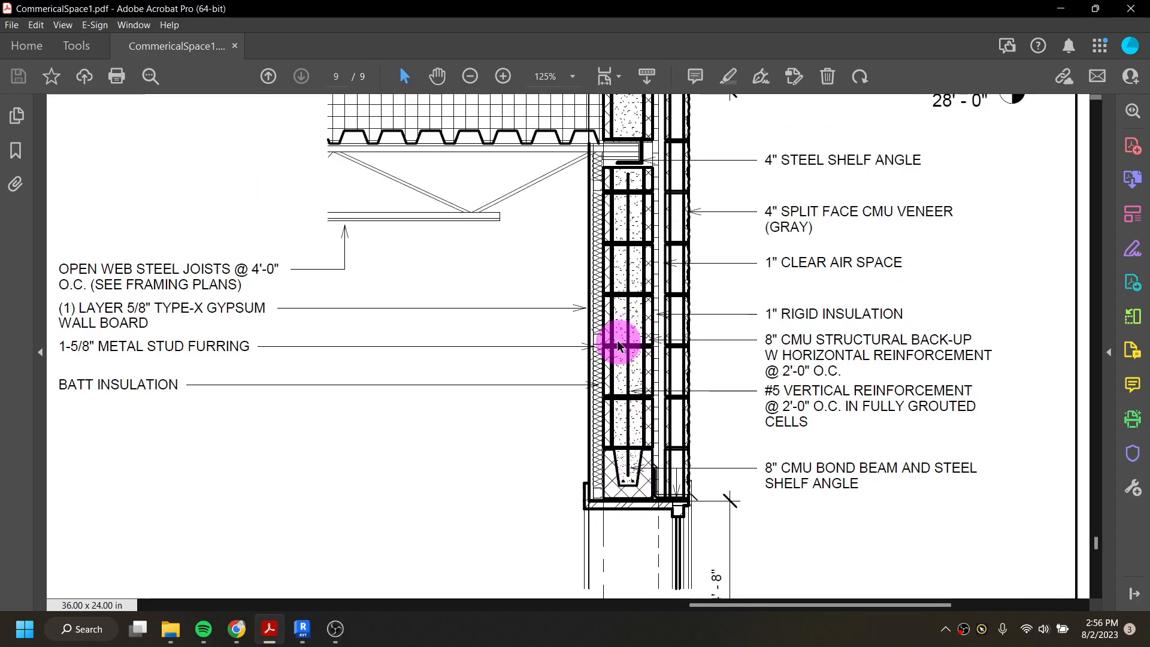
scroll(611, 340, up, 1)
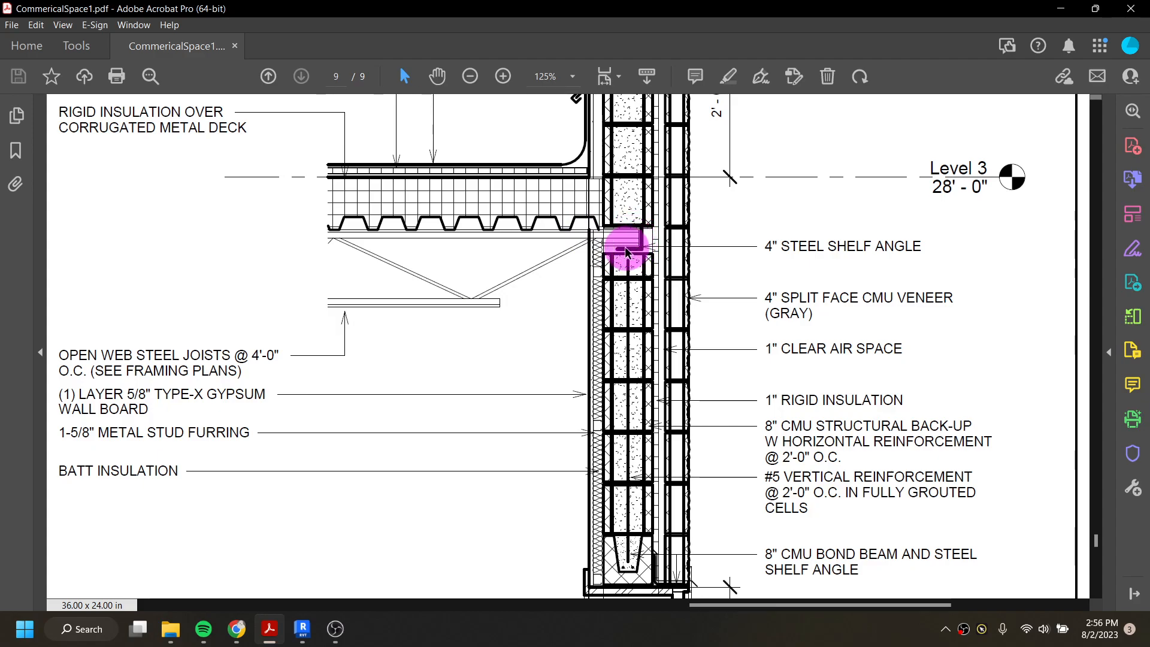
scroll(635, 242, up, 3)
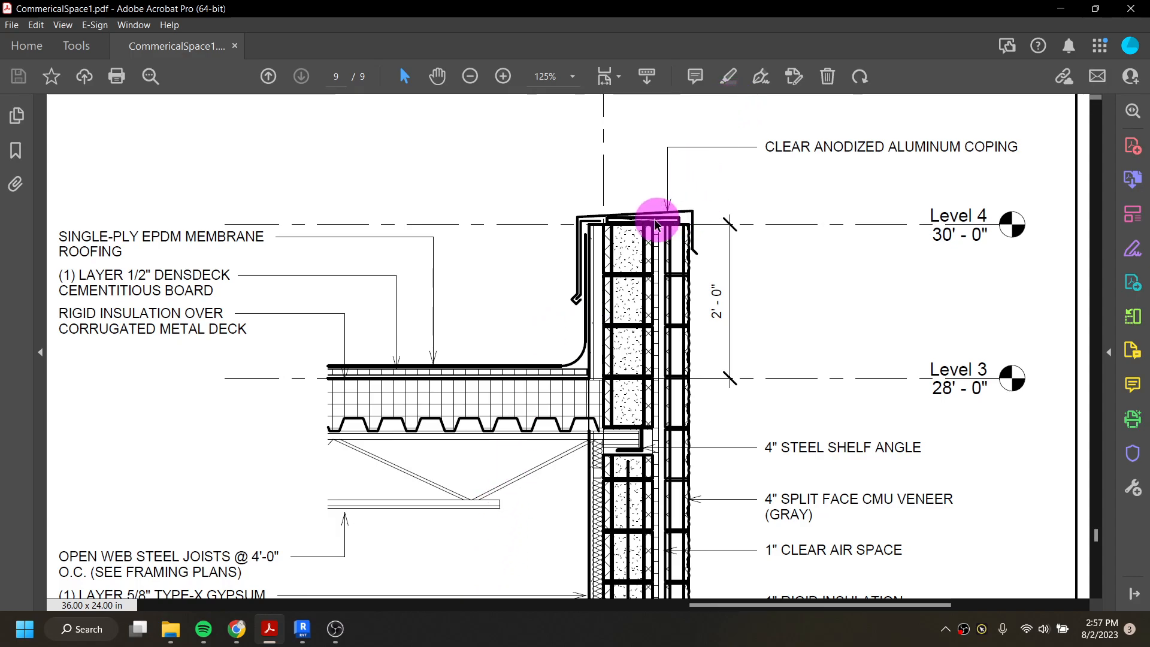
- Switch back to Revit and end the C stud placement at the Level 4 parapet top in Section 2
click(303, 629)
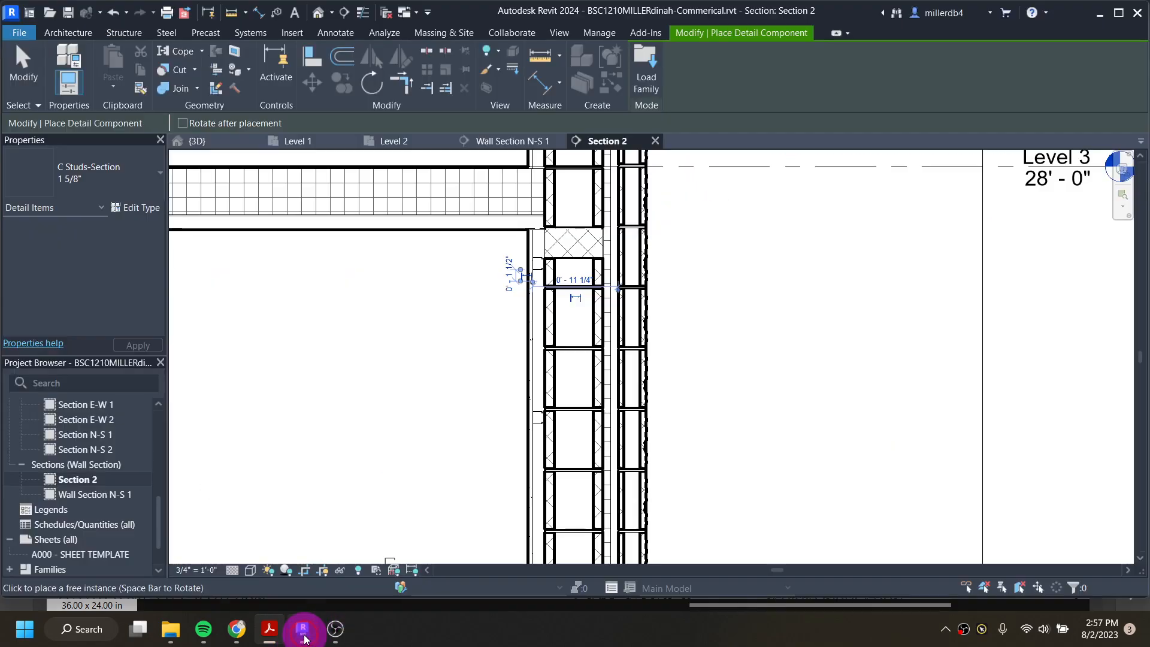
scroll(479, 420, down, 5)
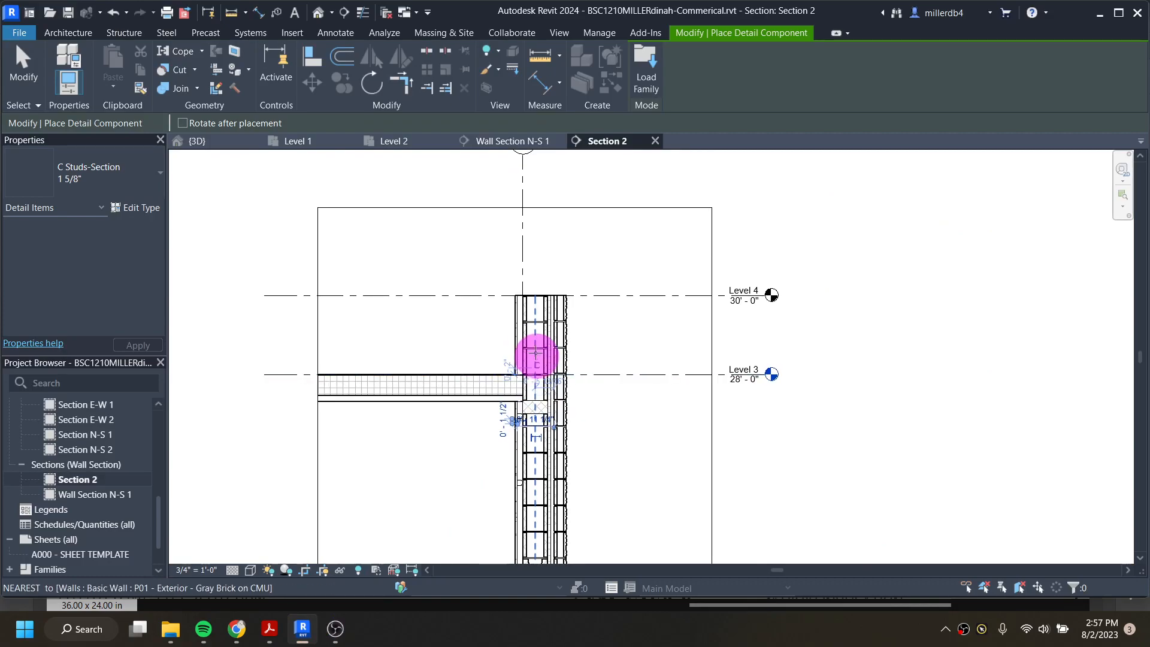
scroll(526, 264, up, 1)
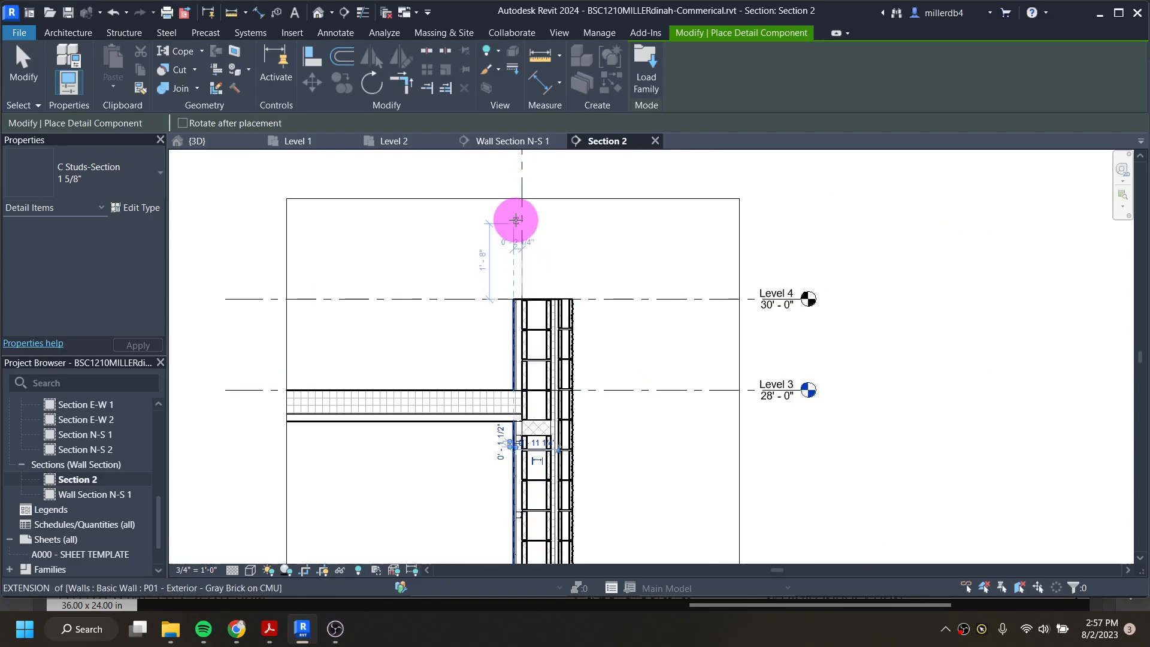
scroll(544, 290, up, 4)
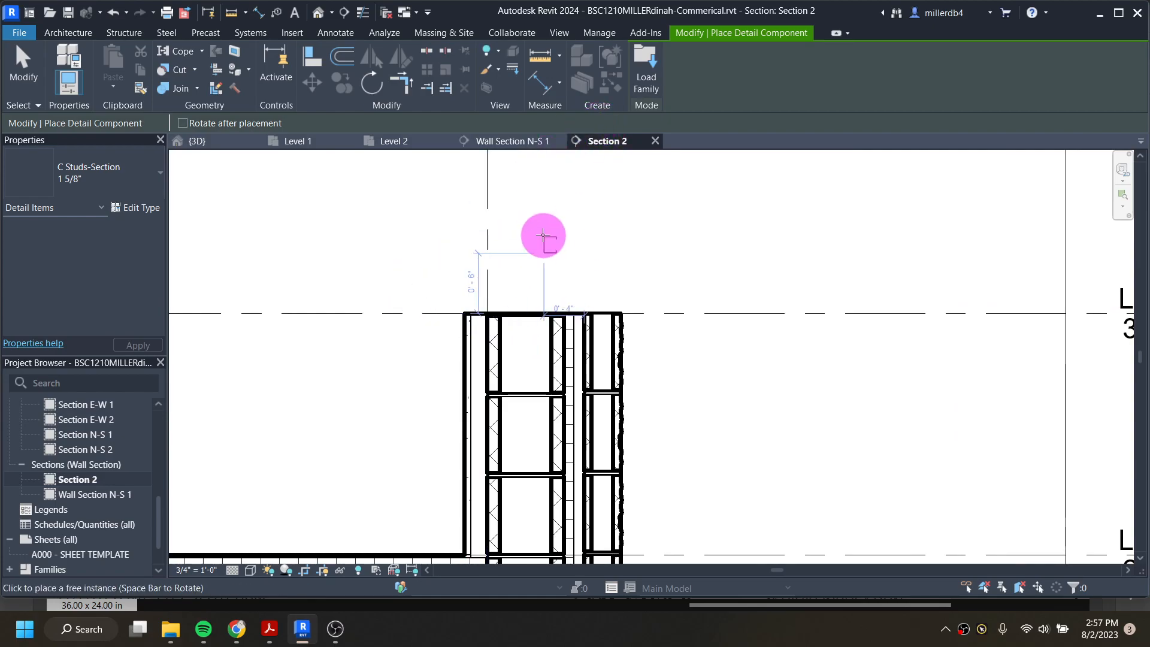
key(Escape)
- Load the 1x12 type of Nominal Cut Lumber-Section.rfa from the 061100-Wood Framing folder under Detail Items, Div 06-Wood and Plastic
click(358, 90)
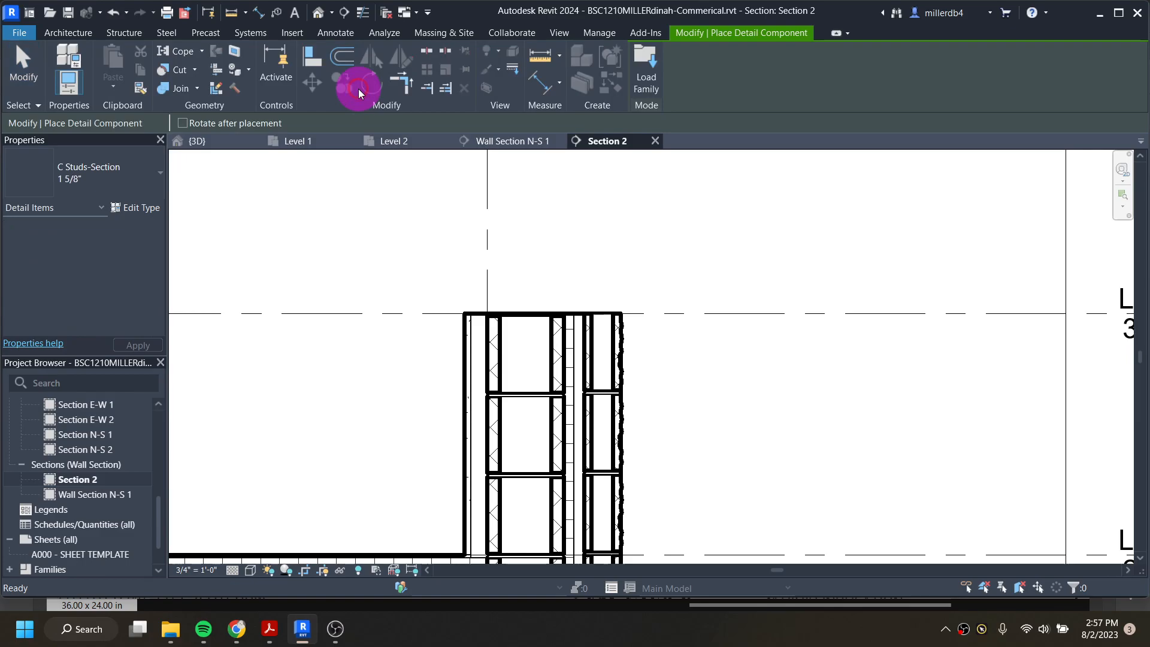
click(650, 87)
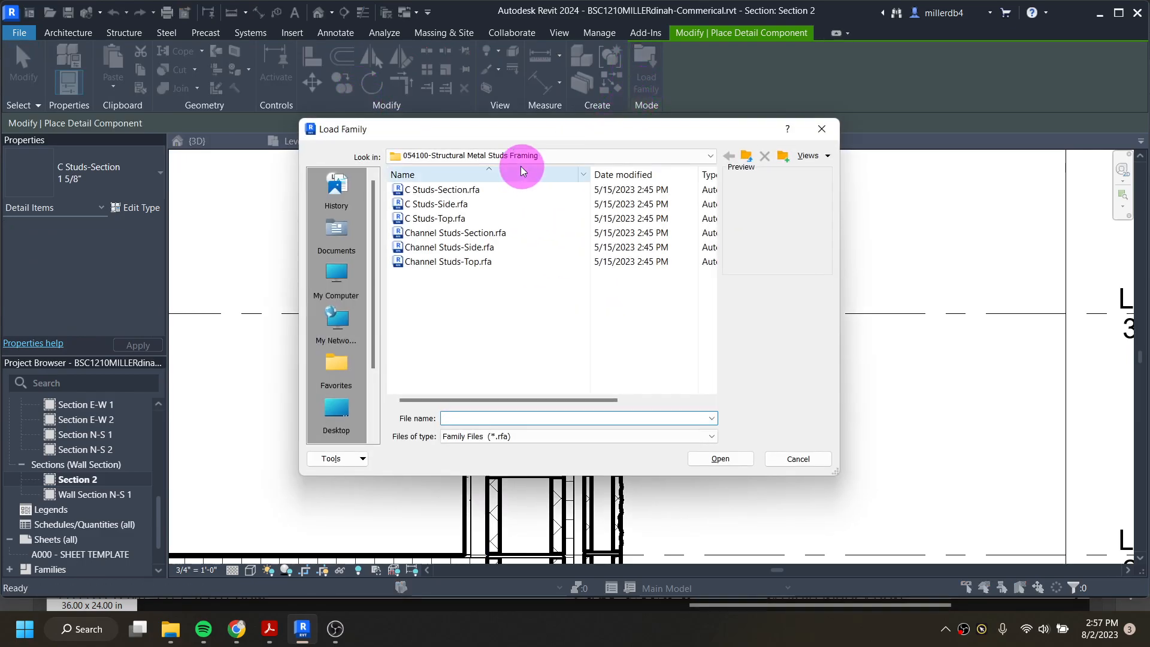
click(516, 156)
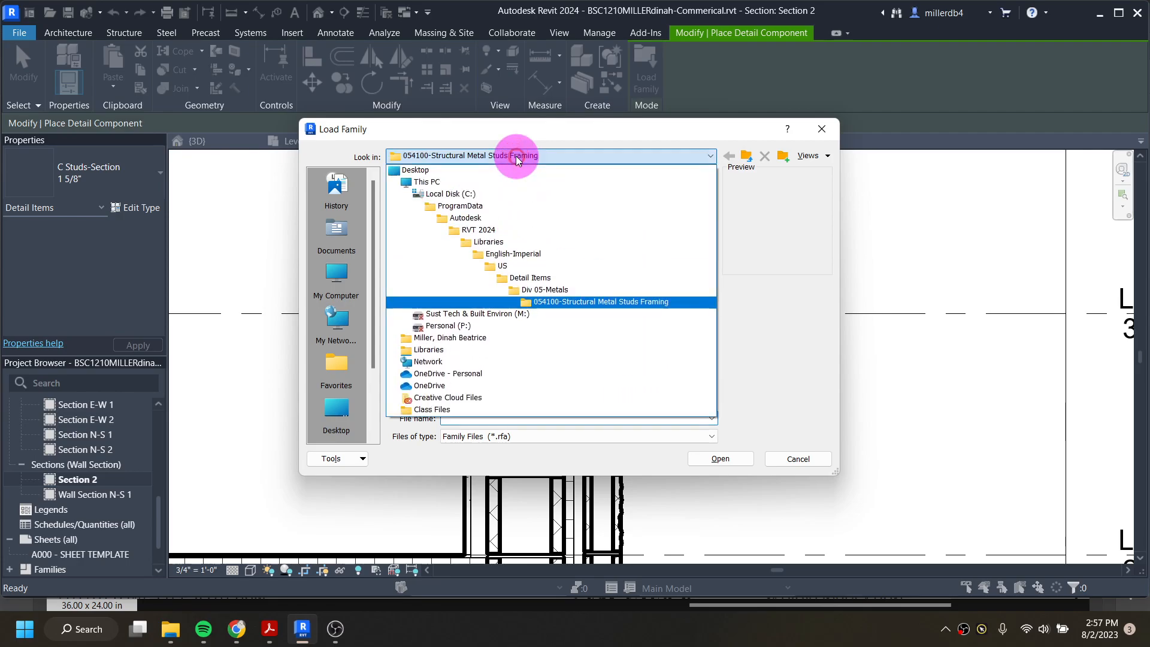
click(519, 279)
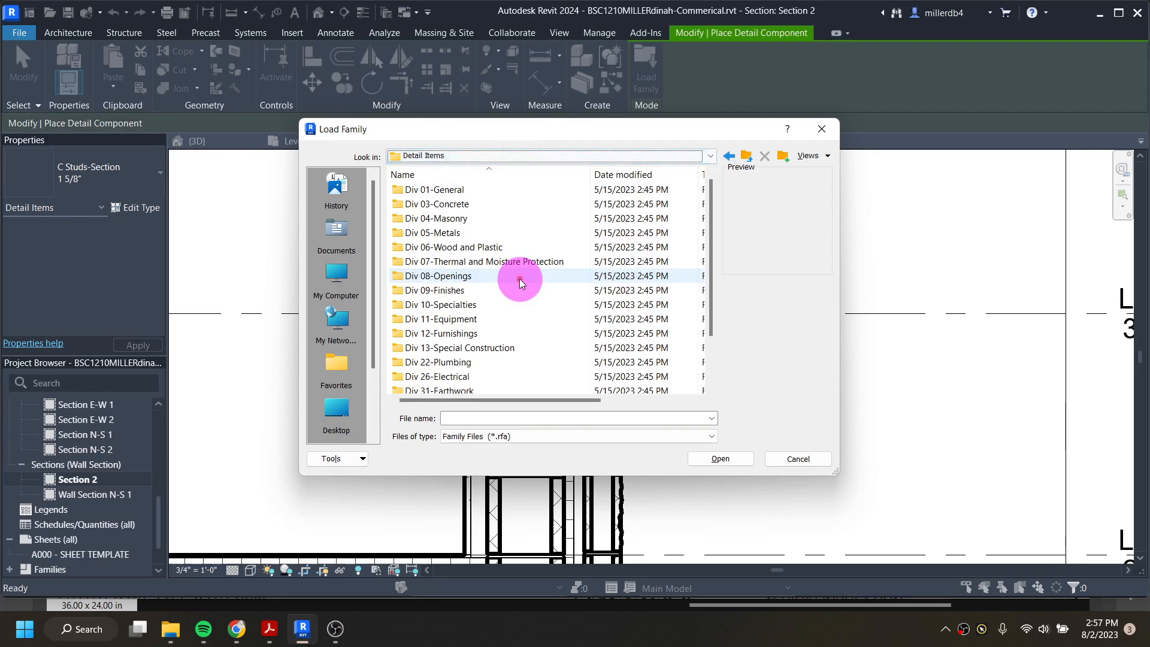
double_click(451, 249)
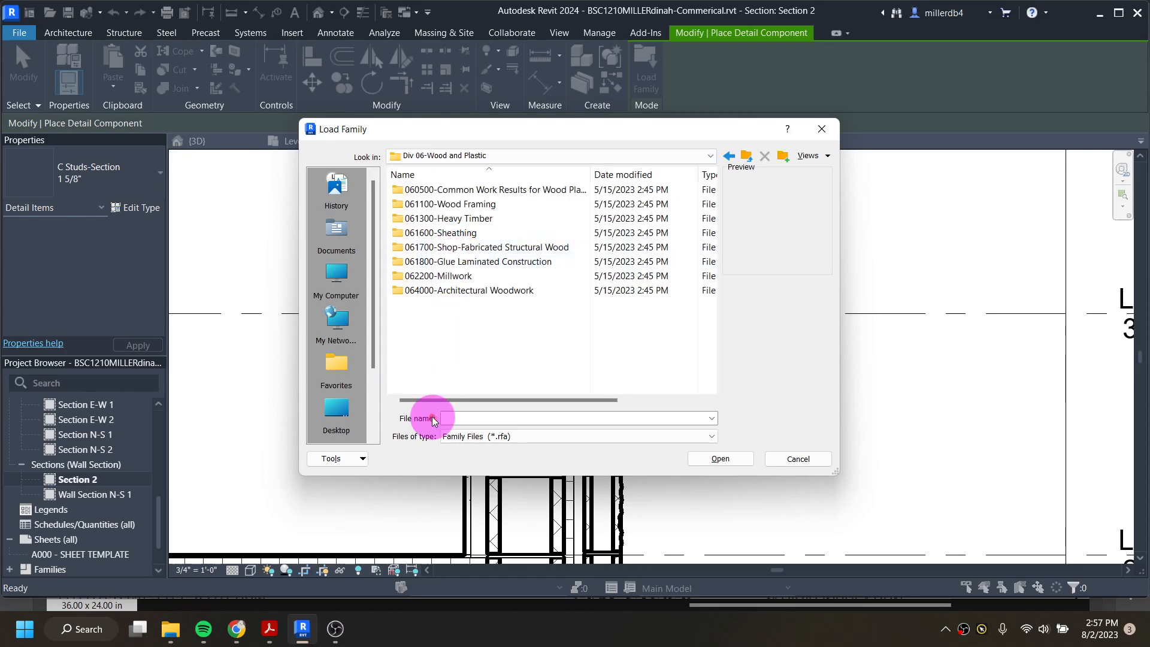
double_click(447, 206)
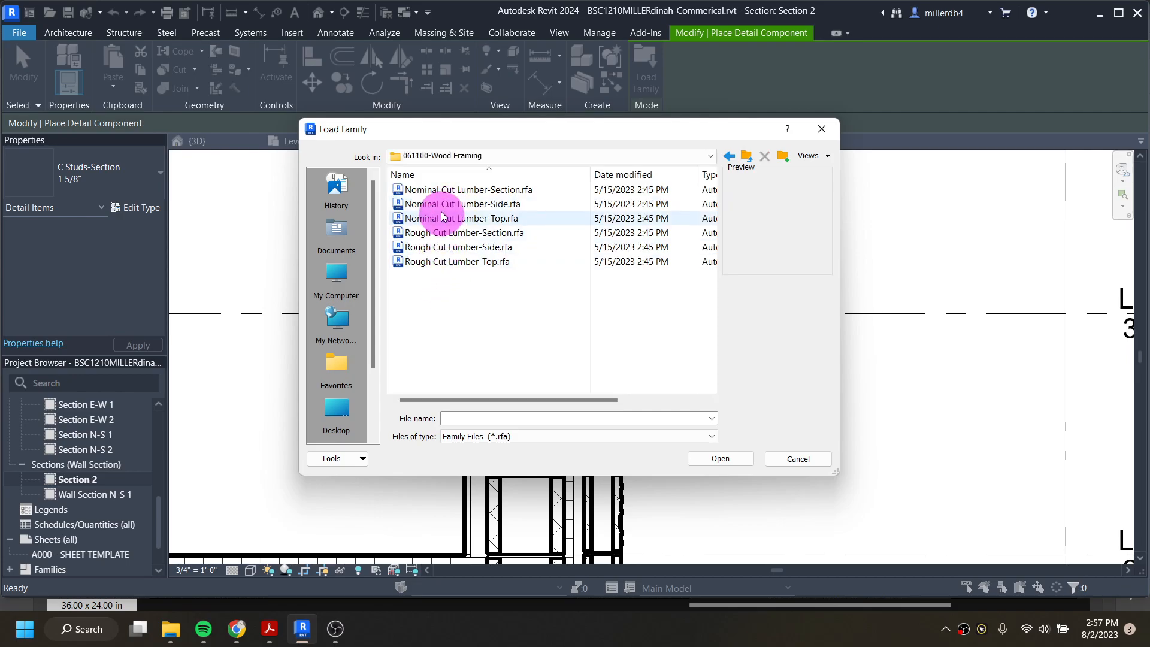
click(440, 193)
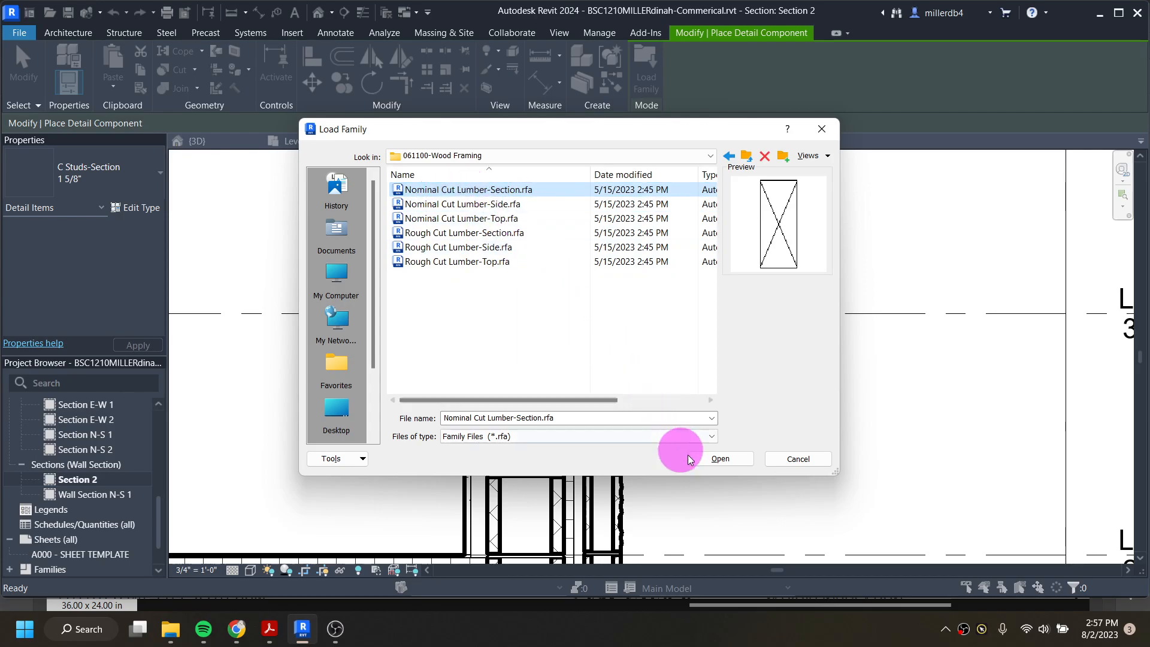
click(718, 458)
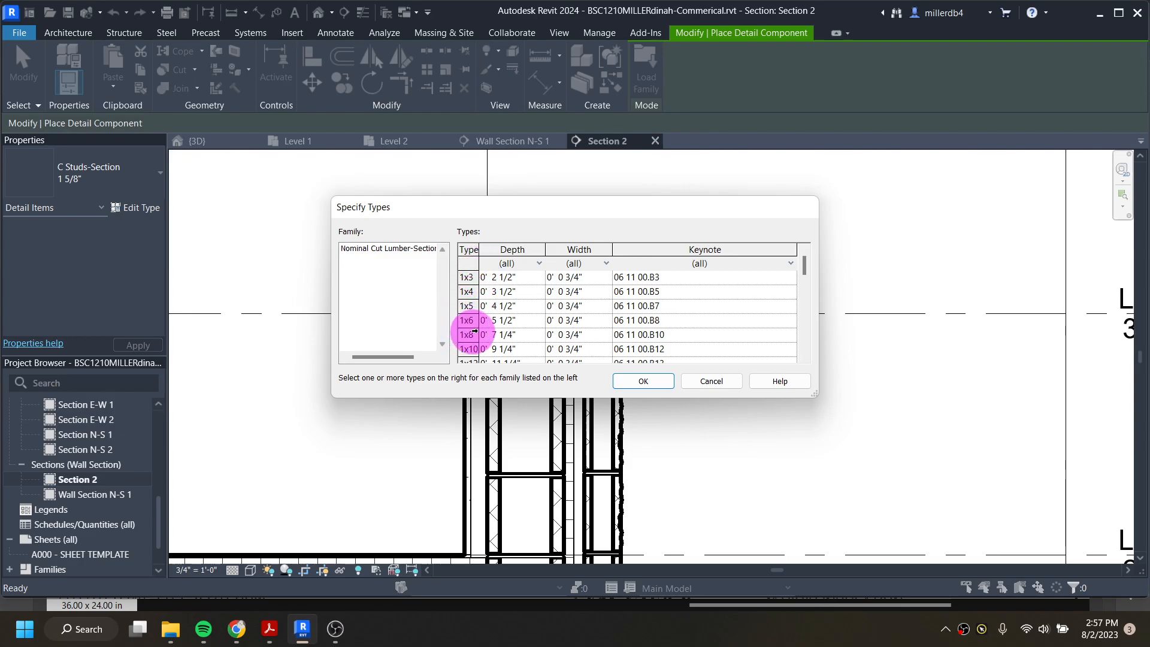
scroll(470, 322, down, 2)
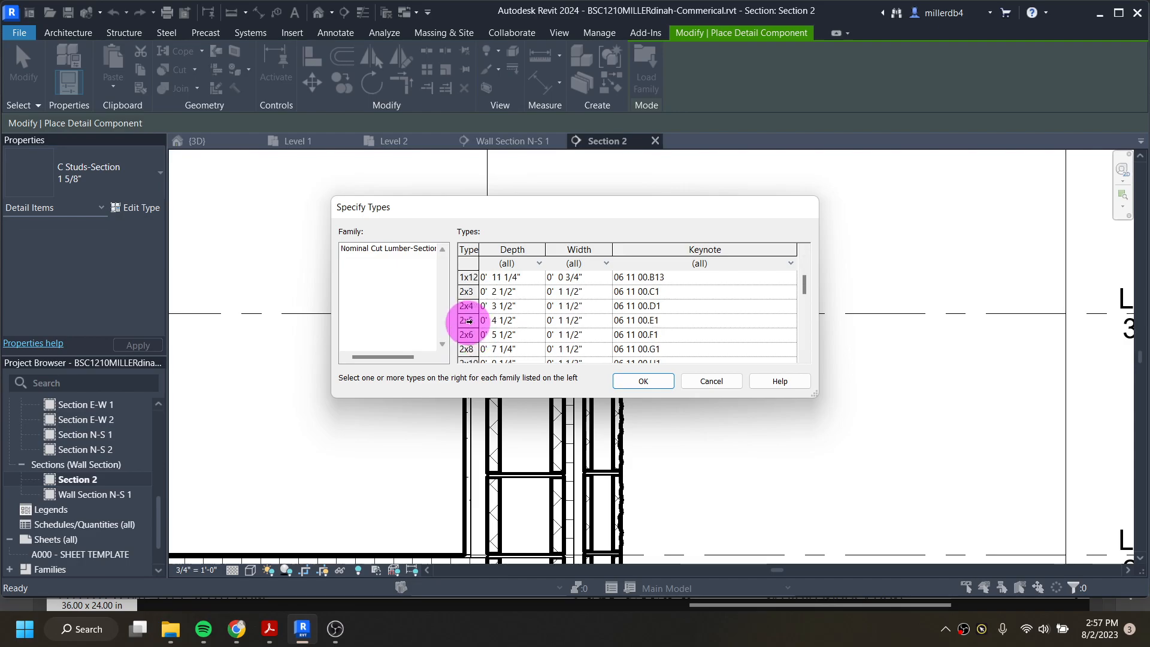
click(468, 277)
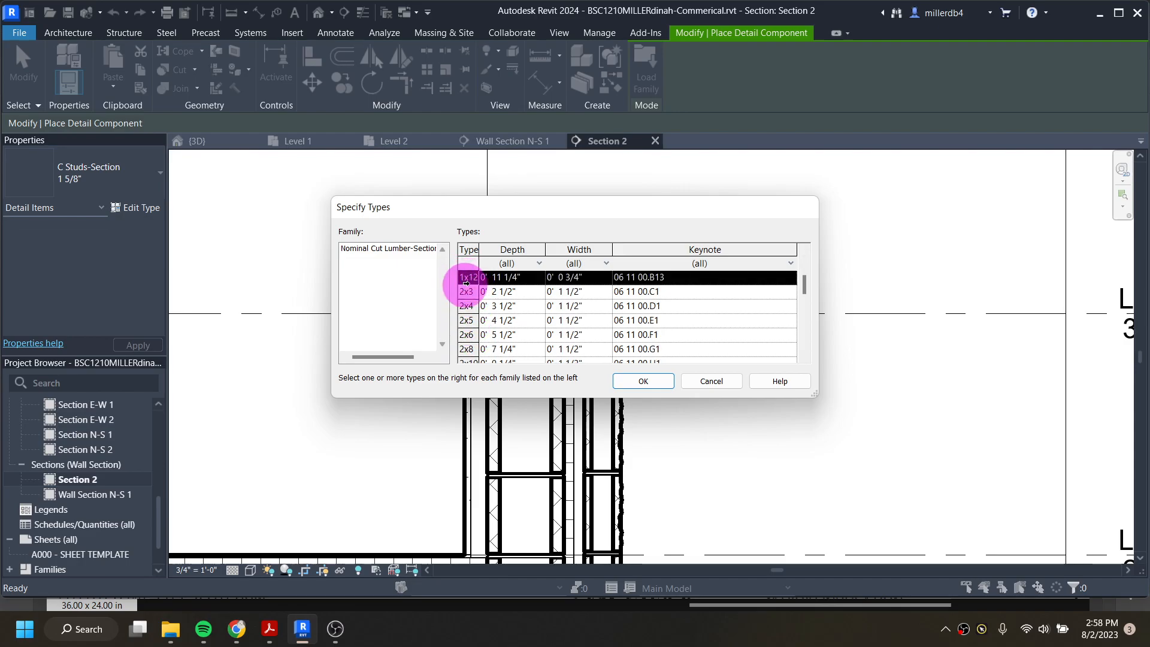
click(642, 381)
- Place the 1x12 lumber section flat on the parapet top at Level 4, its outer end about 1 7/8" past the veneer's inner face
middle_drag(537, 302, 534, 331)
key(space)
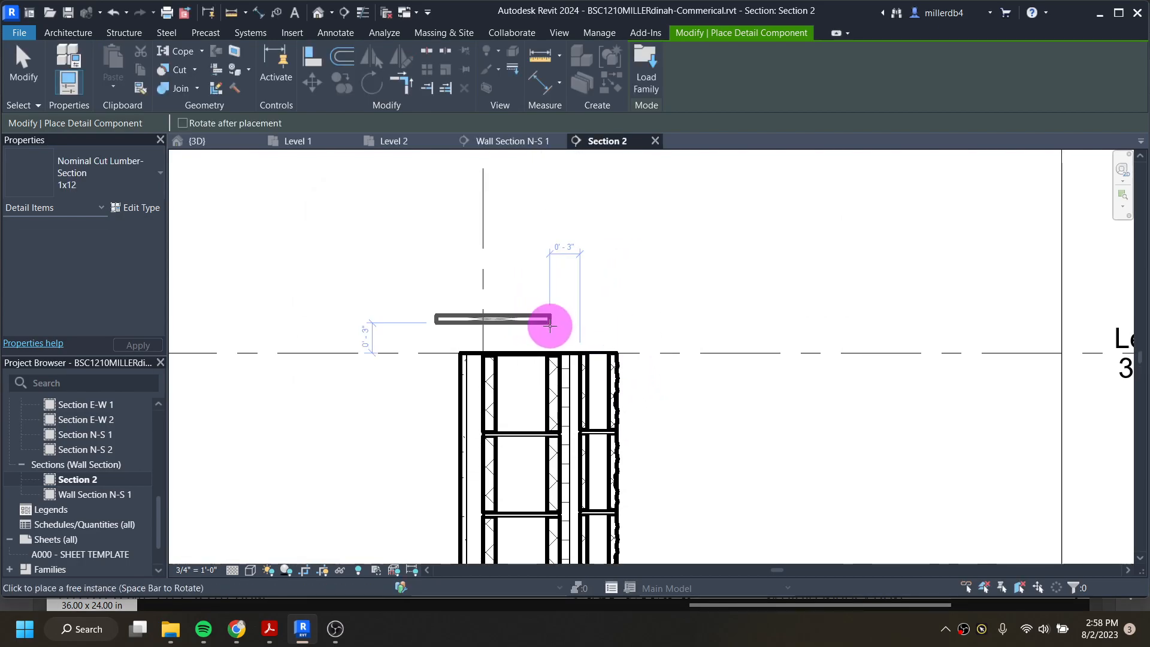
scroll(599, 351, up, 1)
click(599, 352)
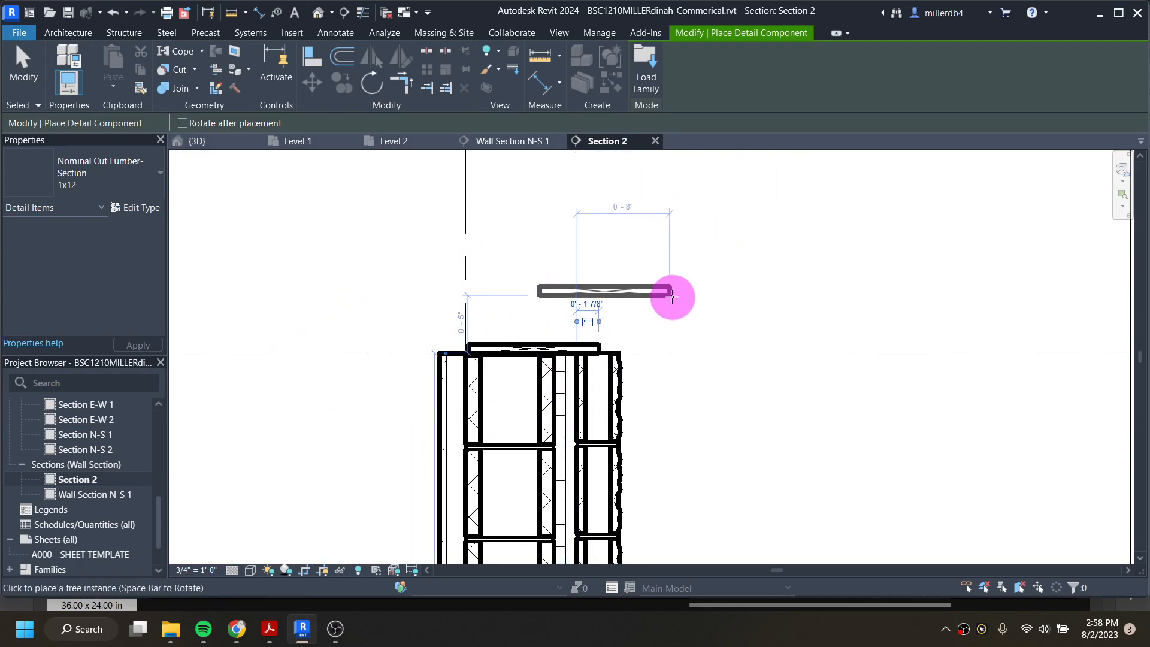
key(Escape)
key(Escape)
- Shift the 1x12 board outward along the parapet top until its outer end is about 2 1/8" past the veneer's inner face
click(602, 352)
scroll(553, 351, up, 2)
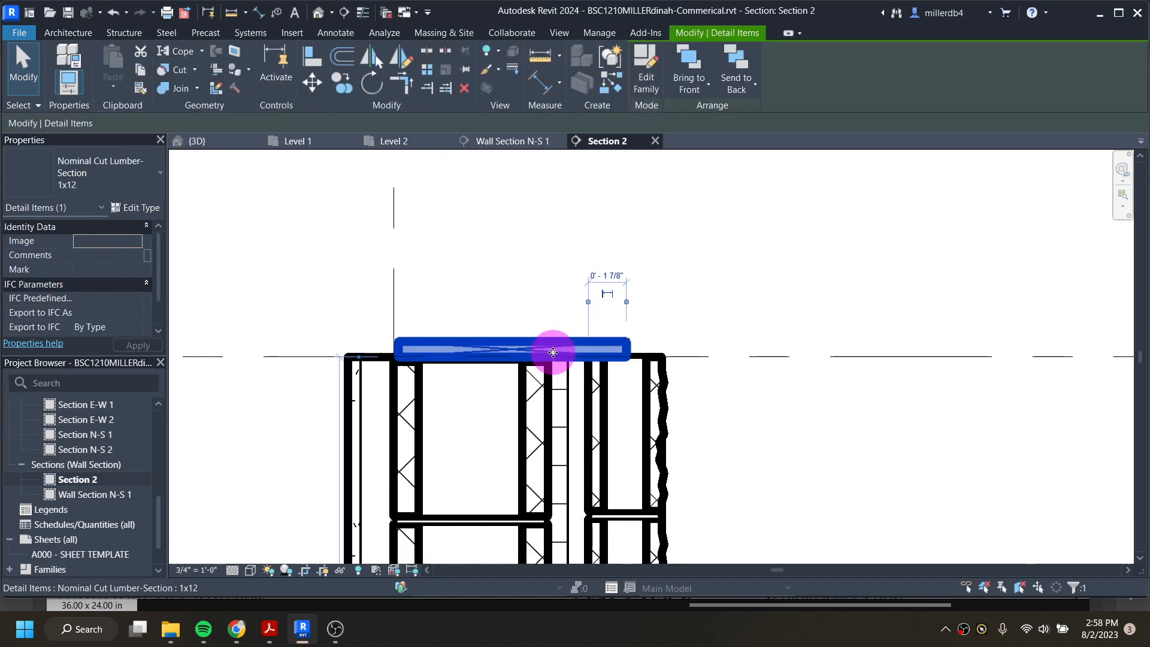
drag(552, 352, 555, 352)
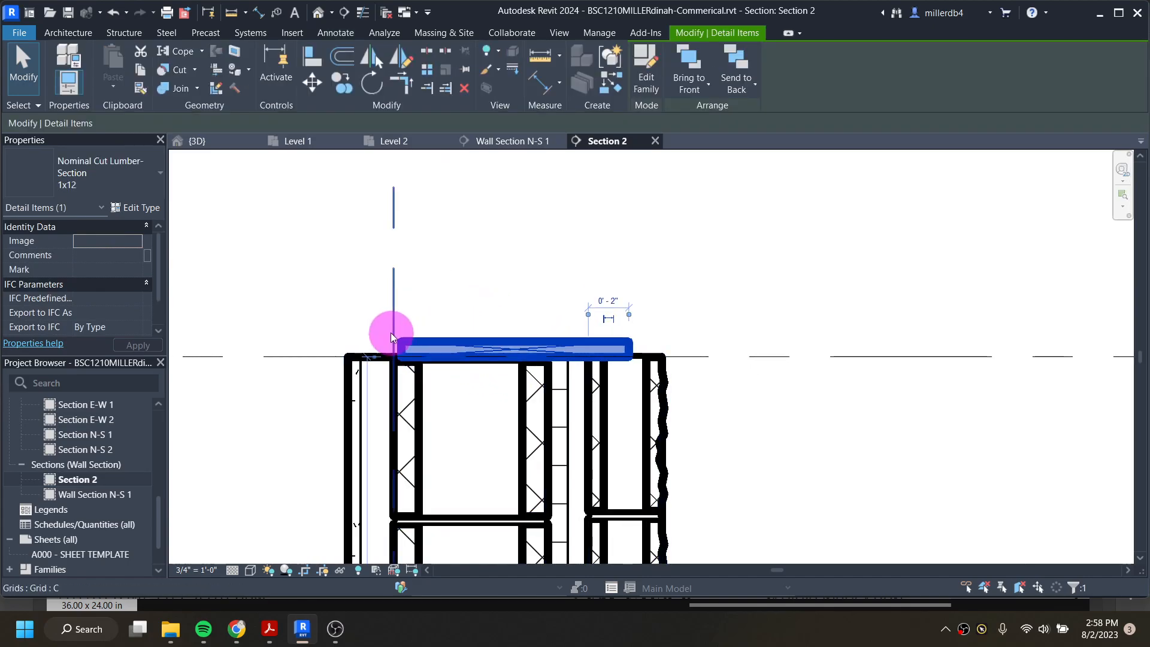
scroll(422, 318, up, 2)
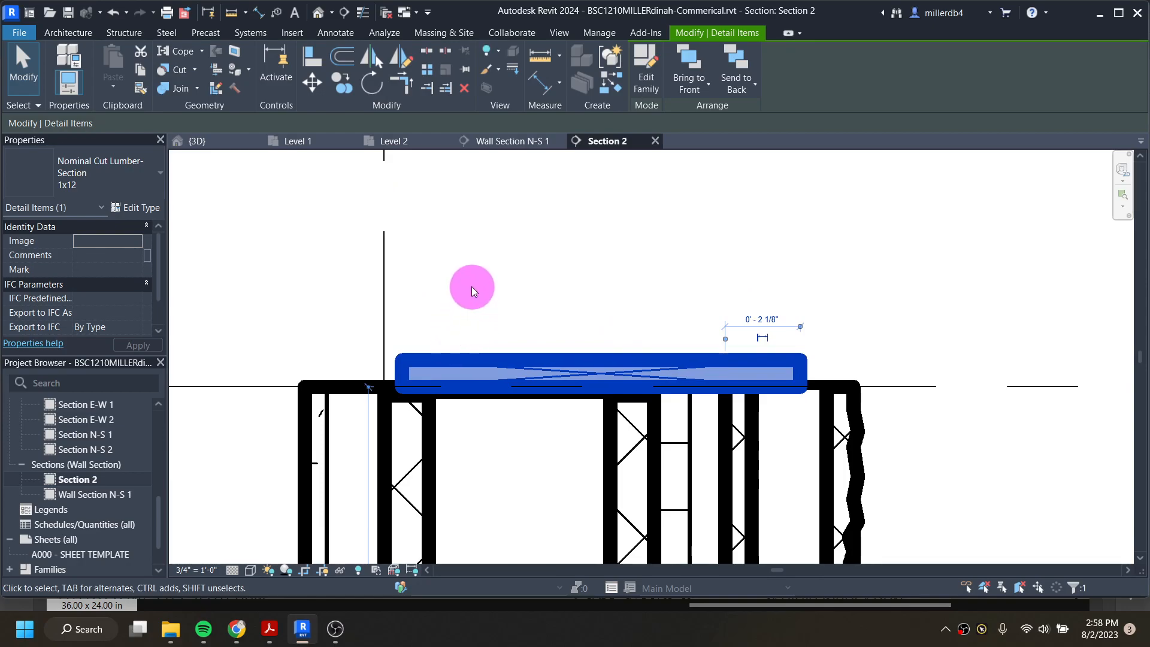
scroll(472, 285, down, 3)
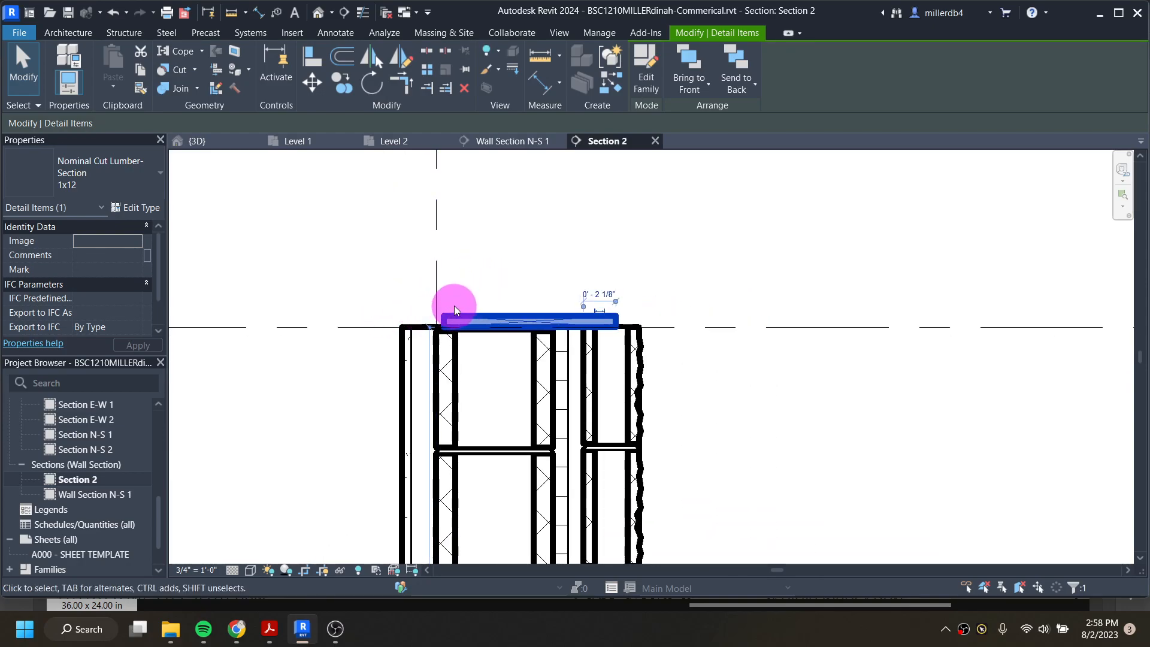
- Start a detail component and open the AISC Angle Shapes-Section.rfa family from Detail Items, Div 05-Metals, 051200-Structural Steel Framing
mouse_move(302, 629)
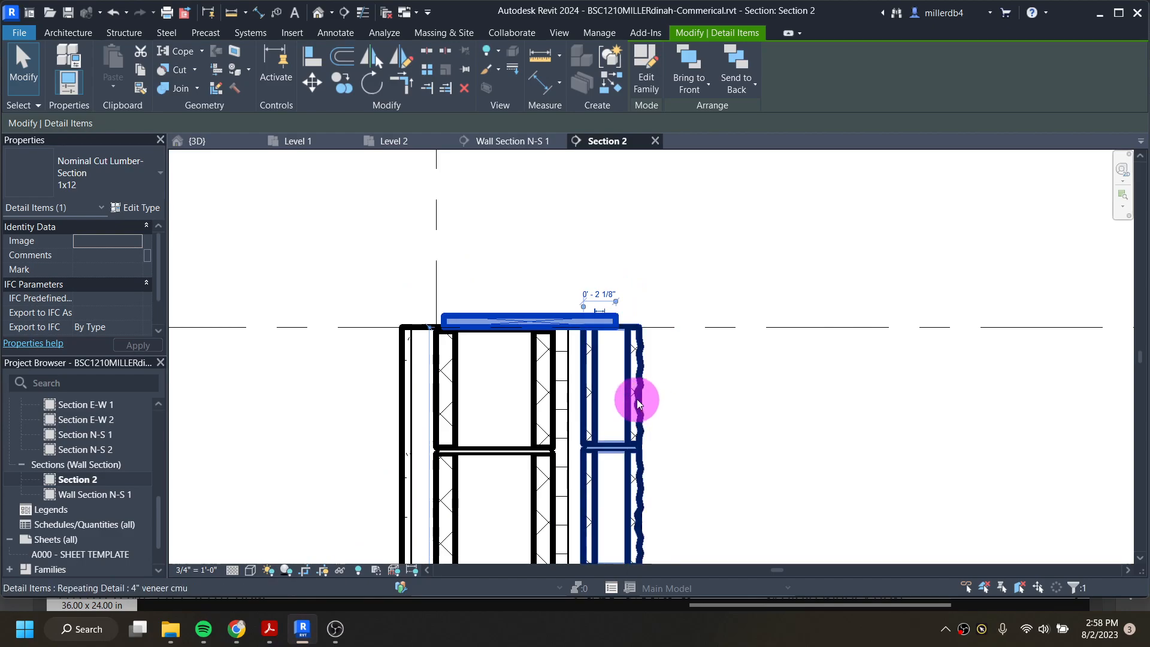
click(314, 425)
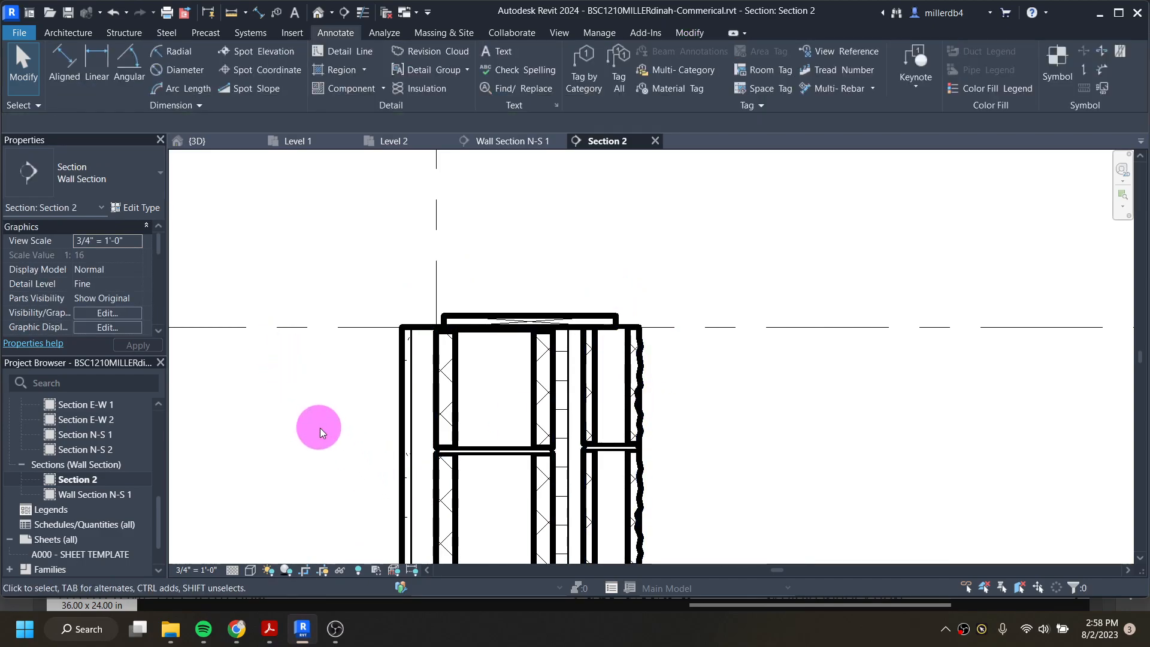
scroll(324, 437, down, 5)
middle_drag(471, 467, 449, 315)
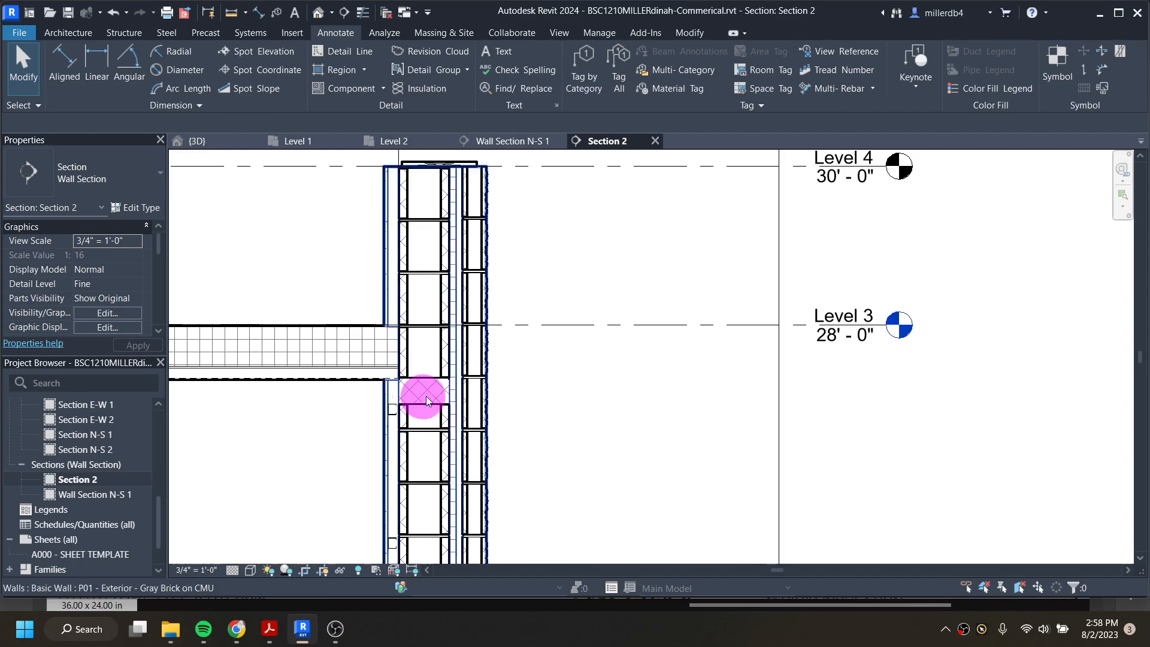
click(335, 71)
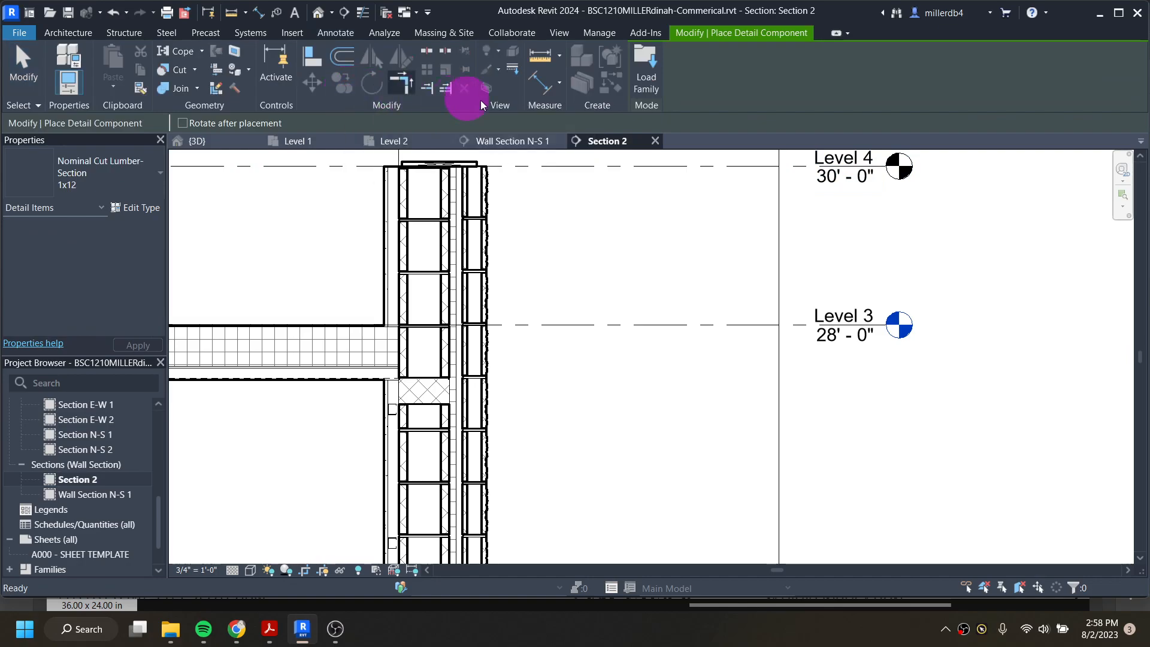
click(645, 81)
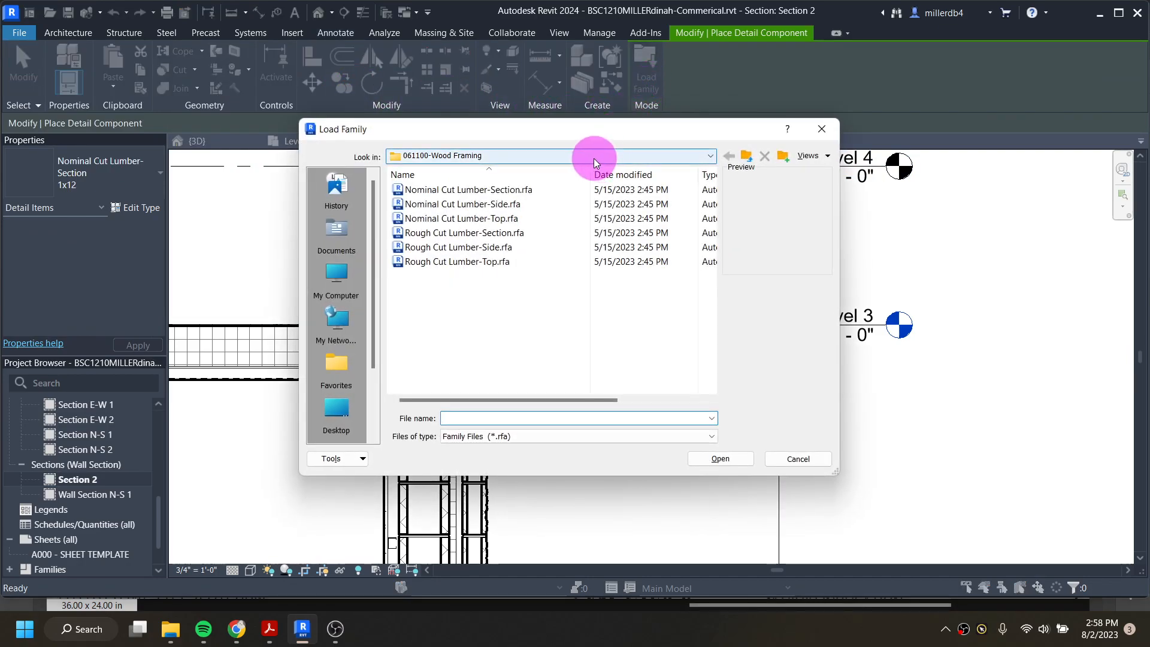
click(594, 158)
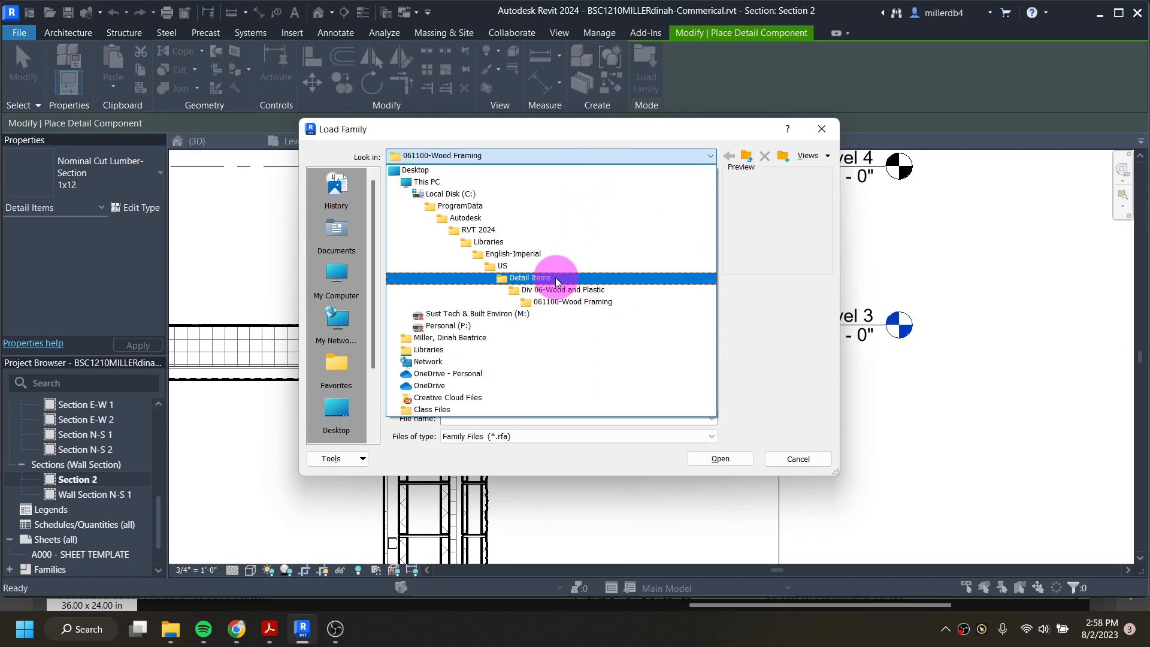
click(551, 279)
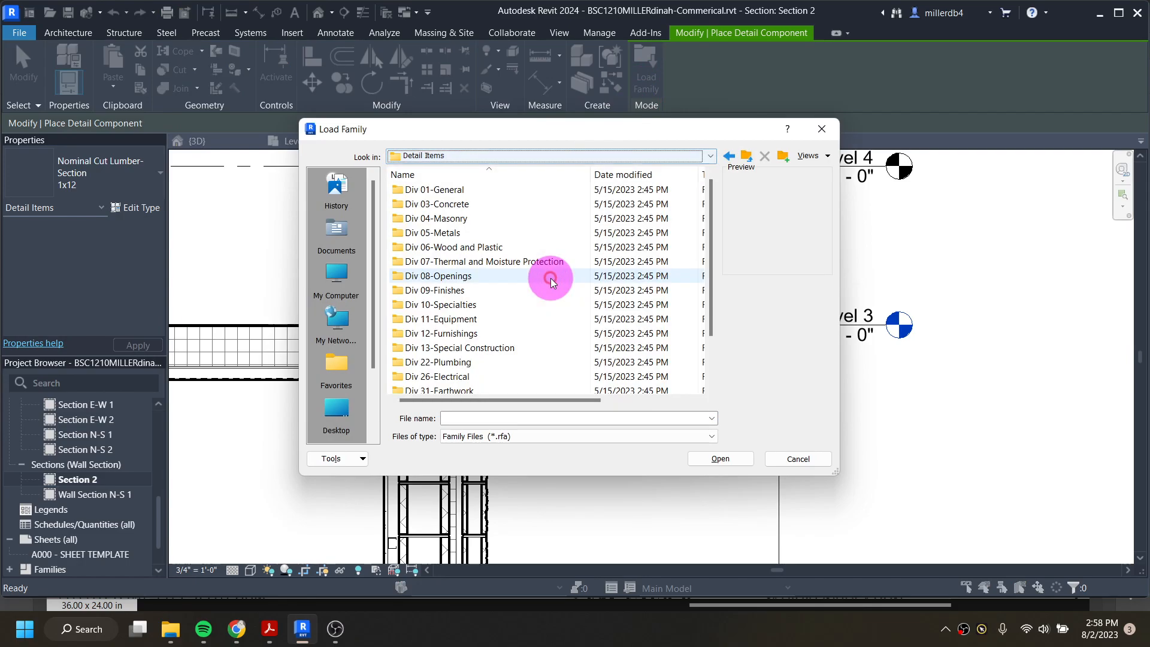
double_click(450, 234)
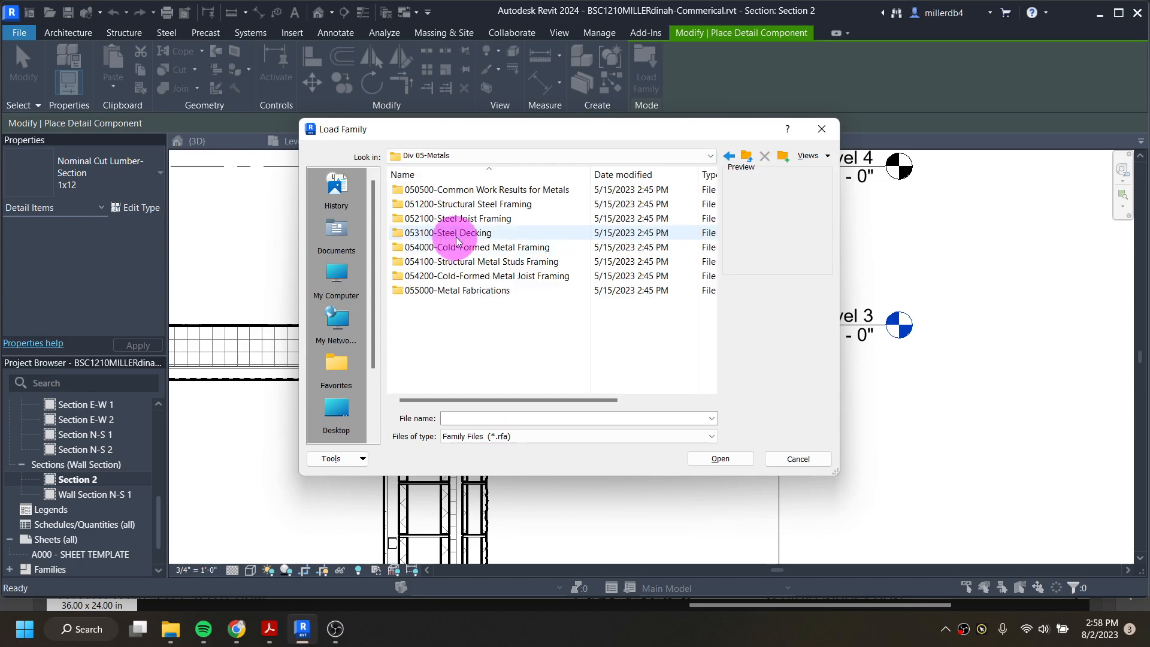
double_click(455, 205)
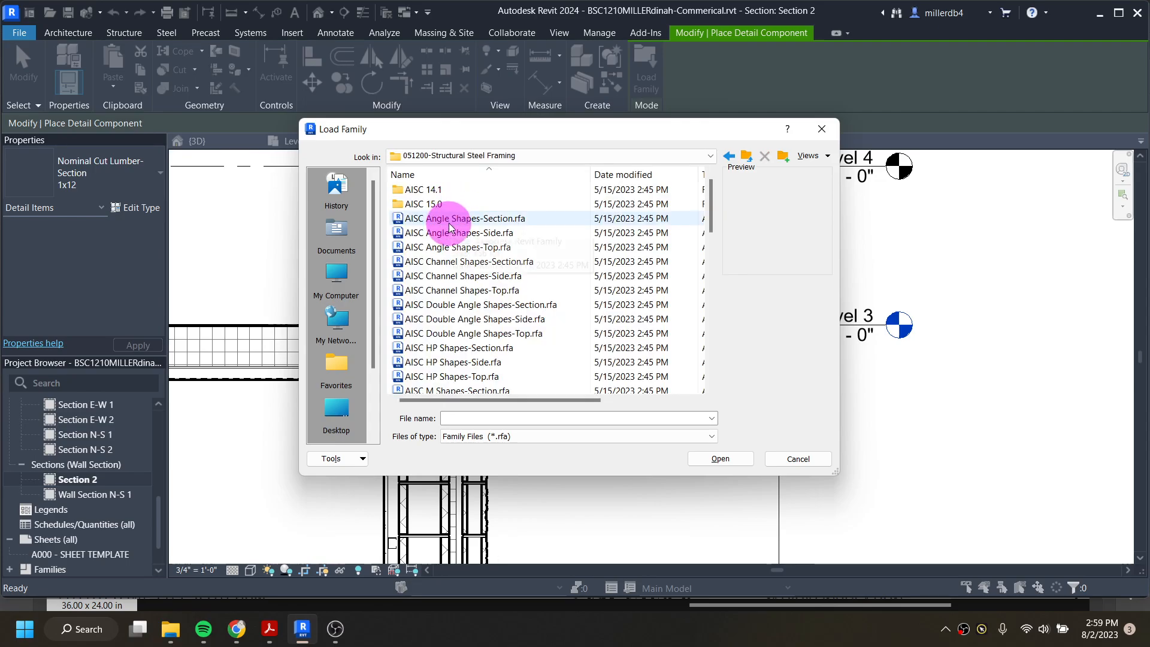
click(449, 222)
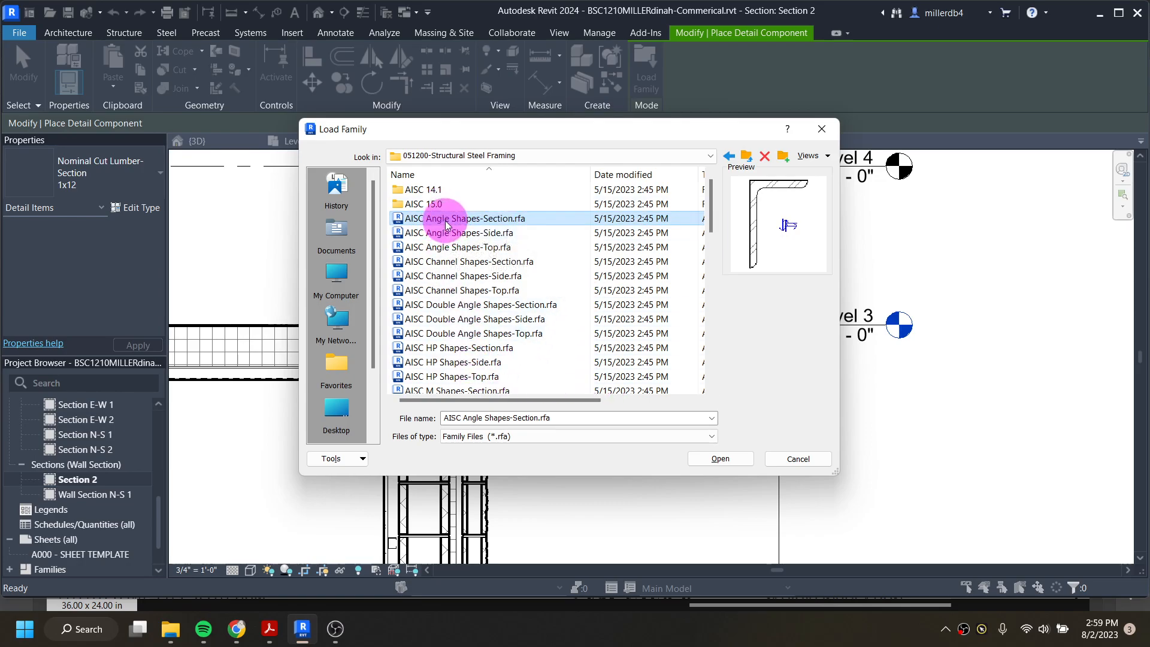
click(721, 458)
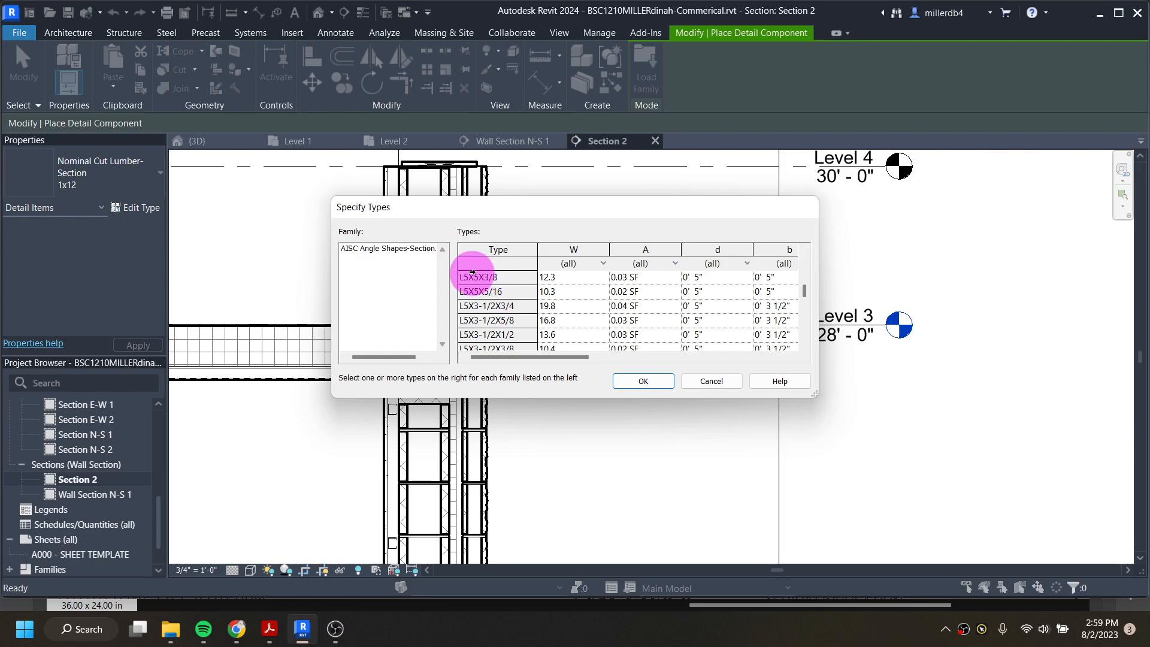
- Load only the L4X4X1/4 type of the angle family
scroll(479, 292, down, 3)
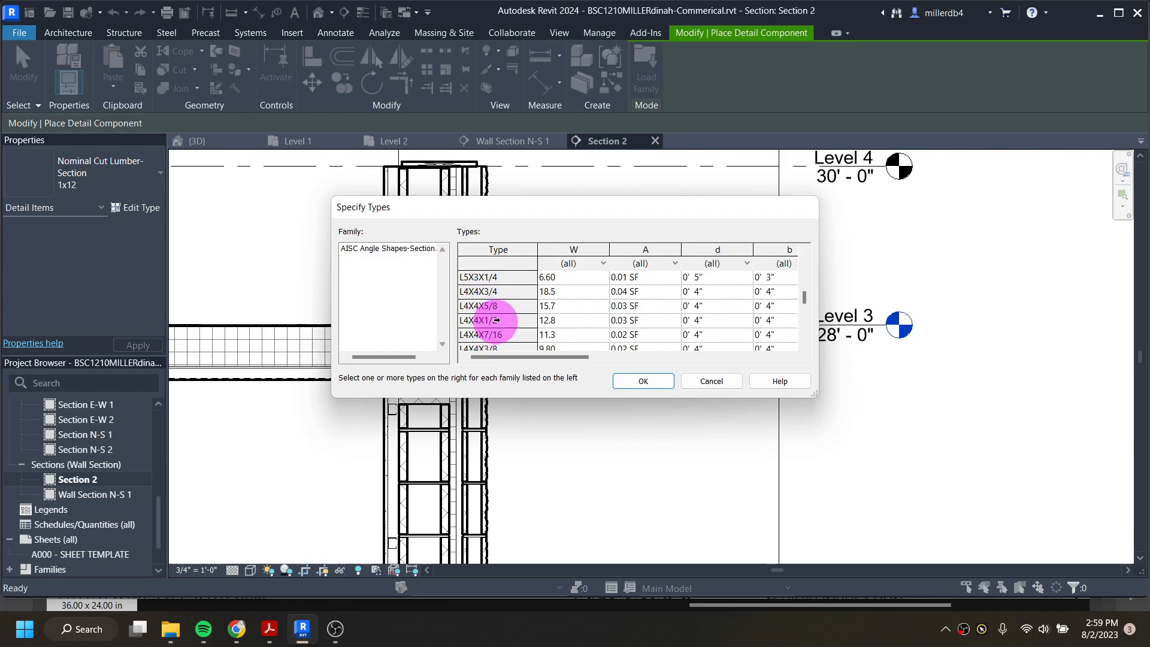
click(478, 321)
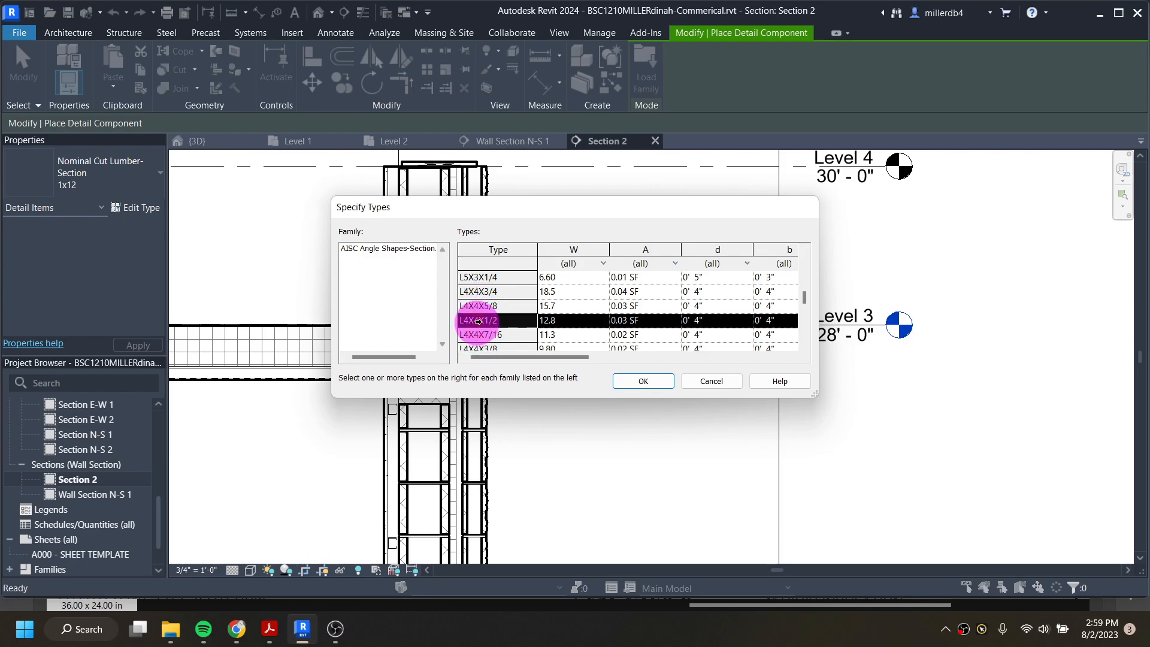
scroll(478, 321, down, 1)
click(479, 335)
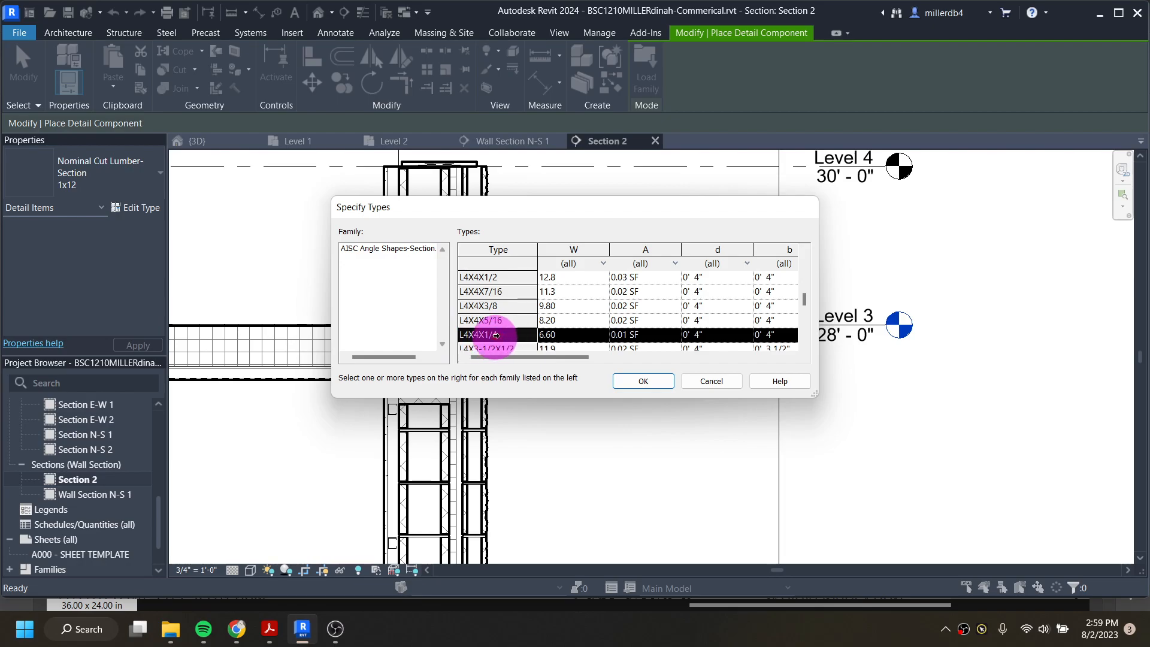
click(650, 382)
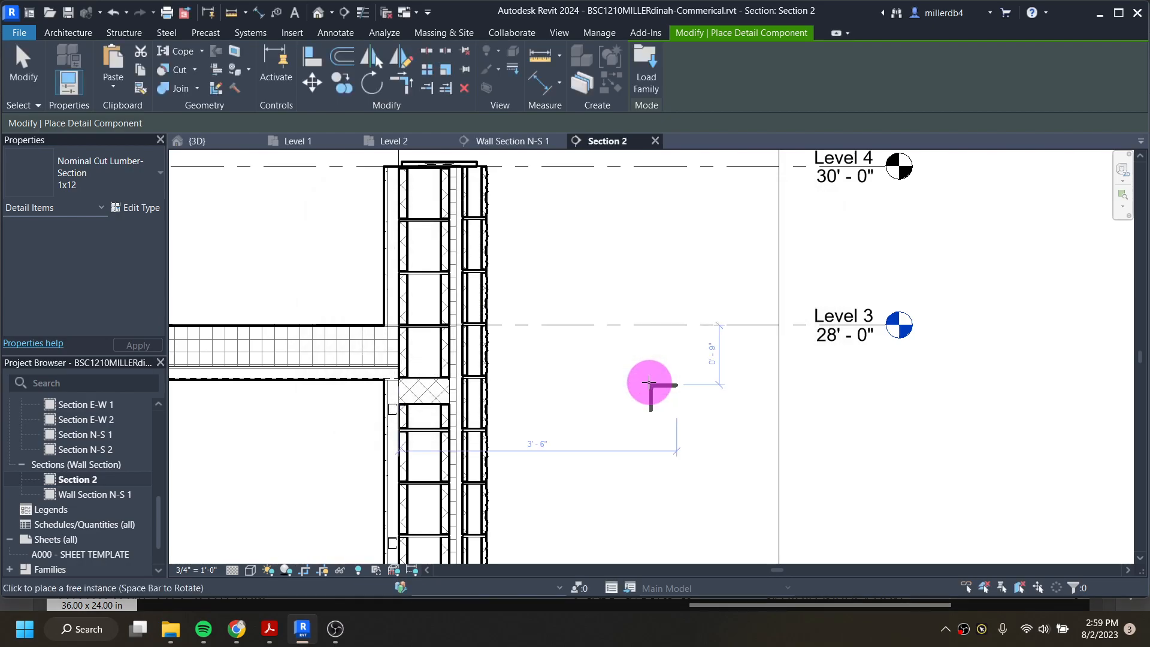
- Rotate the L4X4X1/4 angle to a vertical leg above a horizontal leg and place it in the short CMU course below the roof deck
scroll(419, 390, up, 2)
key(space)
key(space)
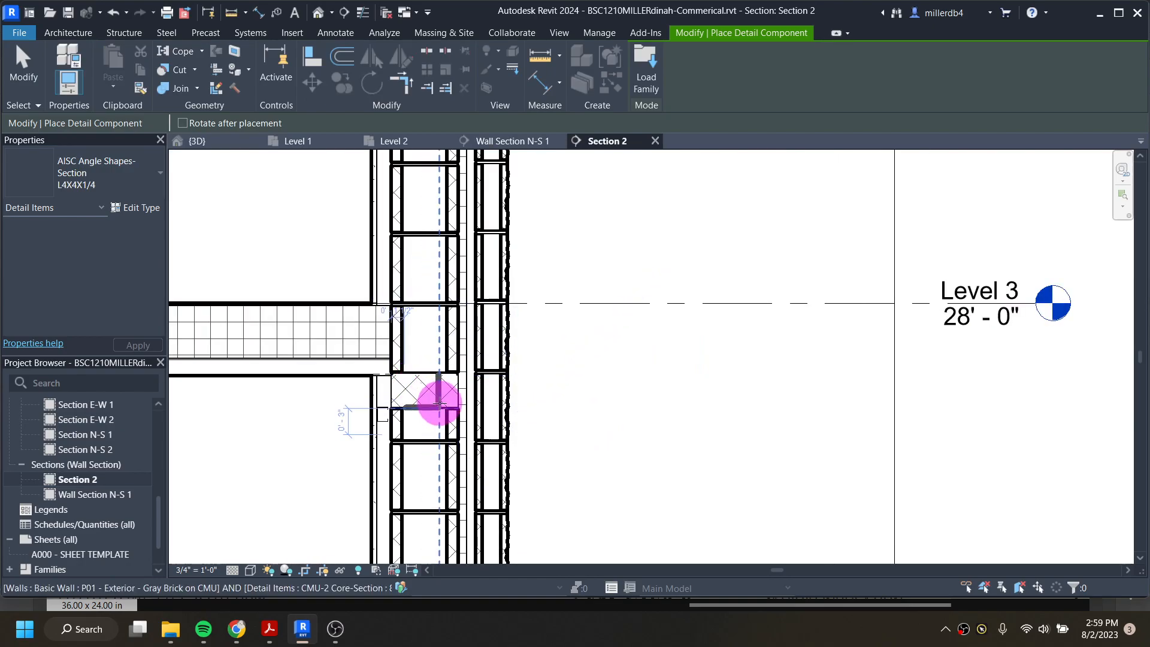
scroll(422, 392, up, 2)
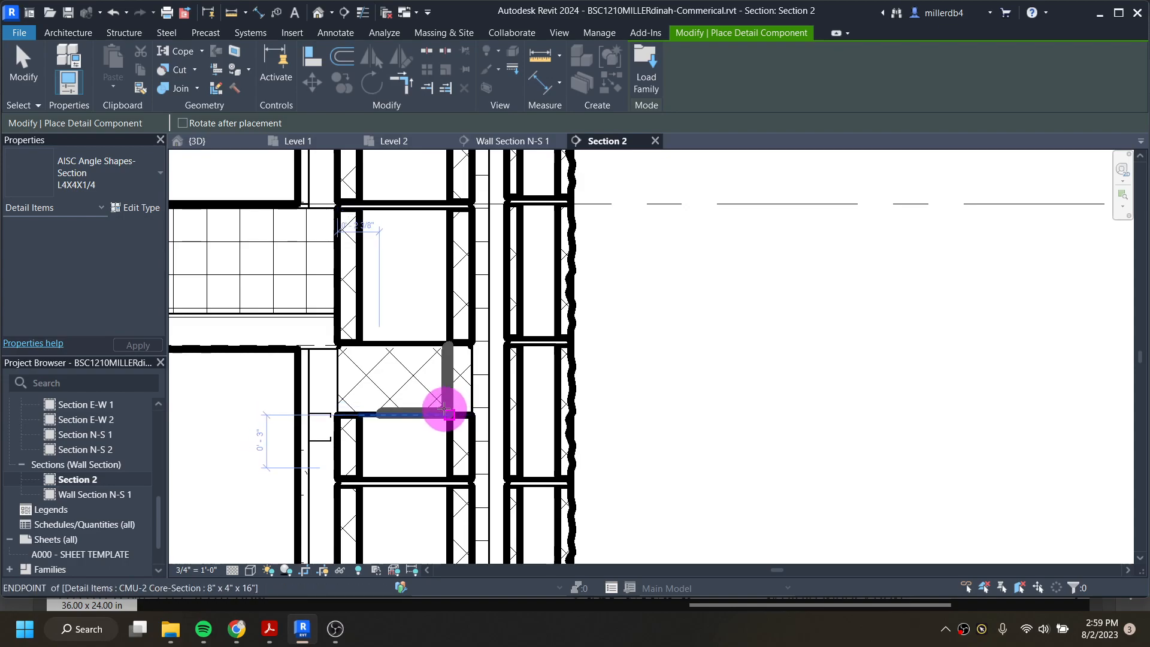
scroll(443, 409, up, 2)
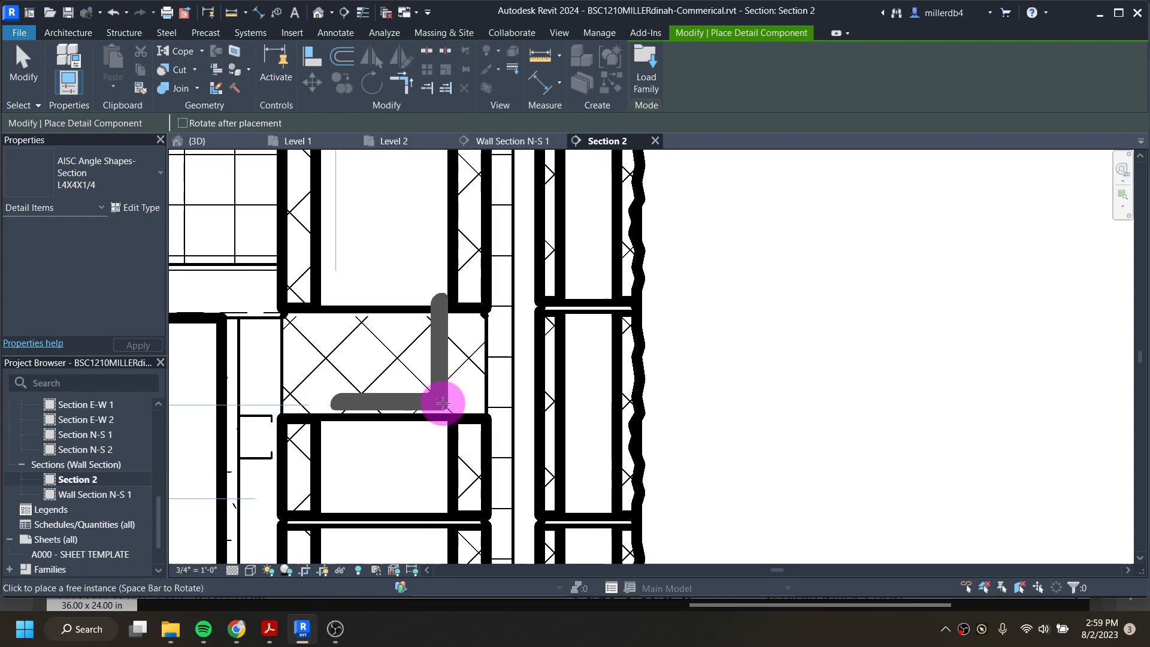
click(442, 403)
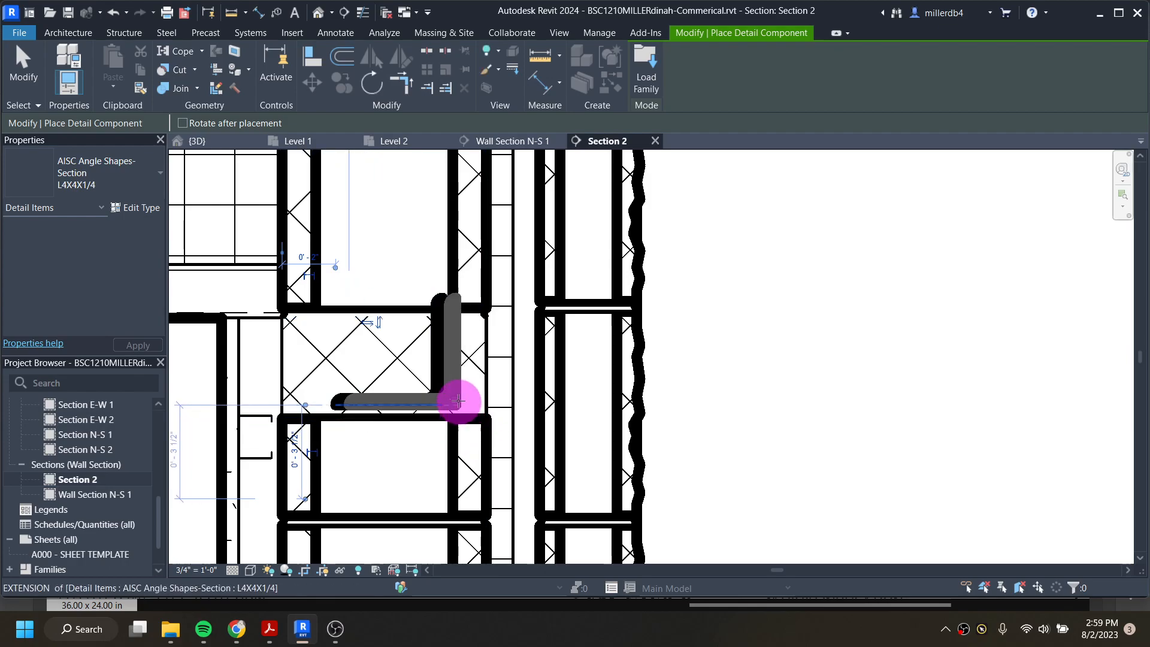
- Switch to CommericalSpace1.pdf in Acrobat and go back from the wall section to the page 3 framing plan to examine the joist layout and labels
scroll(457, 397, down, 1)
scroll(457, 397, down, 3)
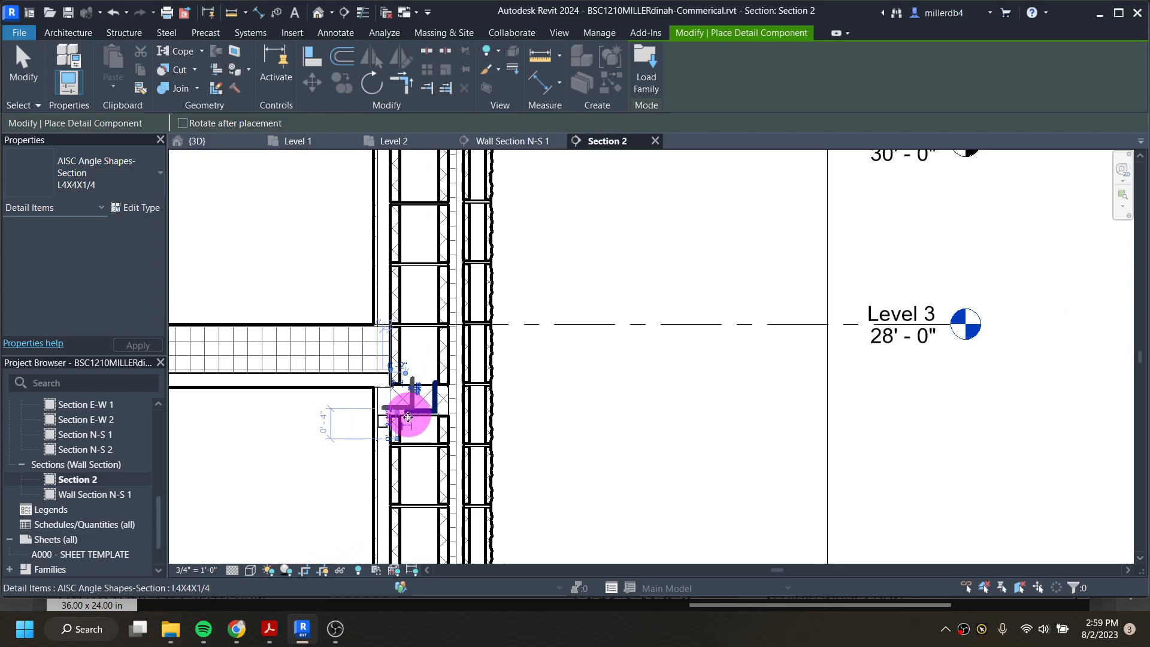
scroll(401, 424, down, 1)
middle_drag(390, 431, 525, 360)
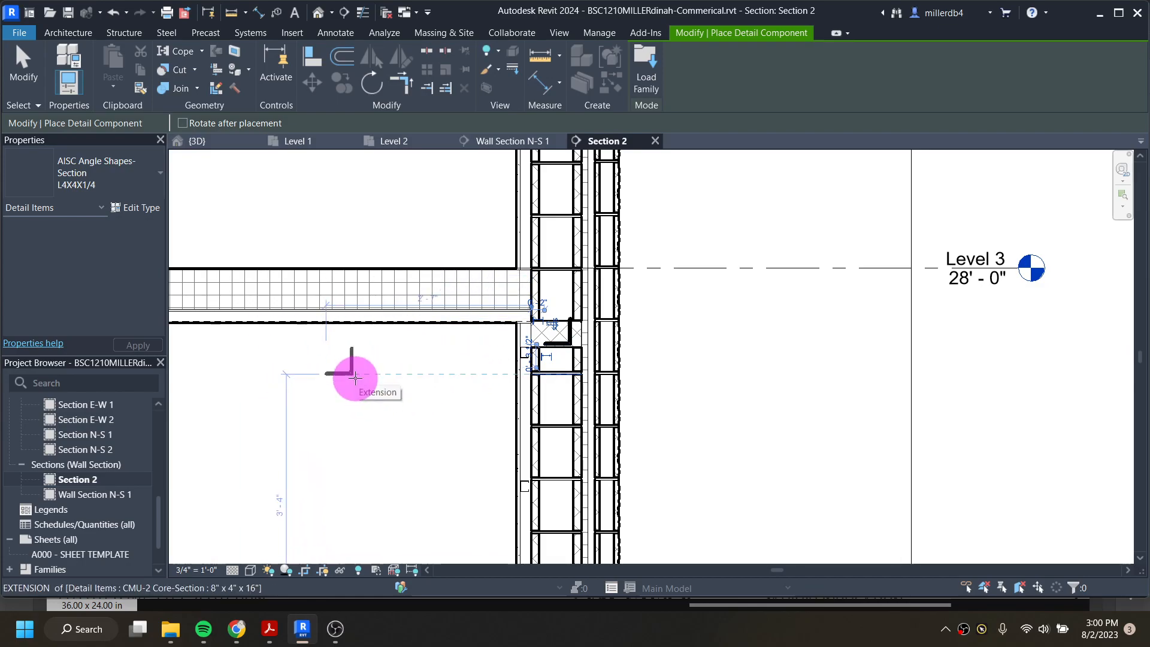
click(280, 633)
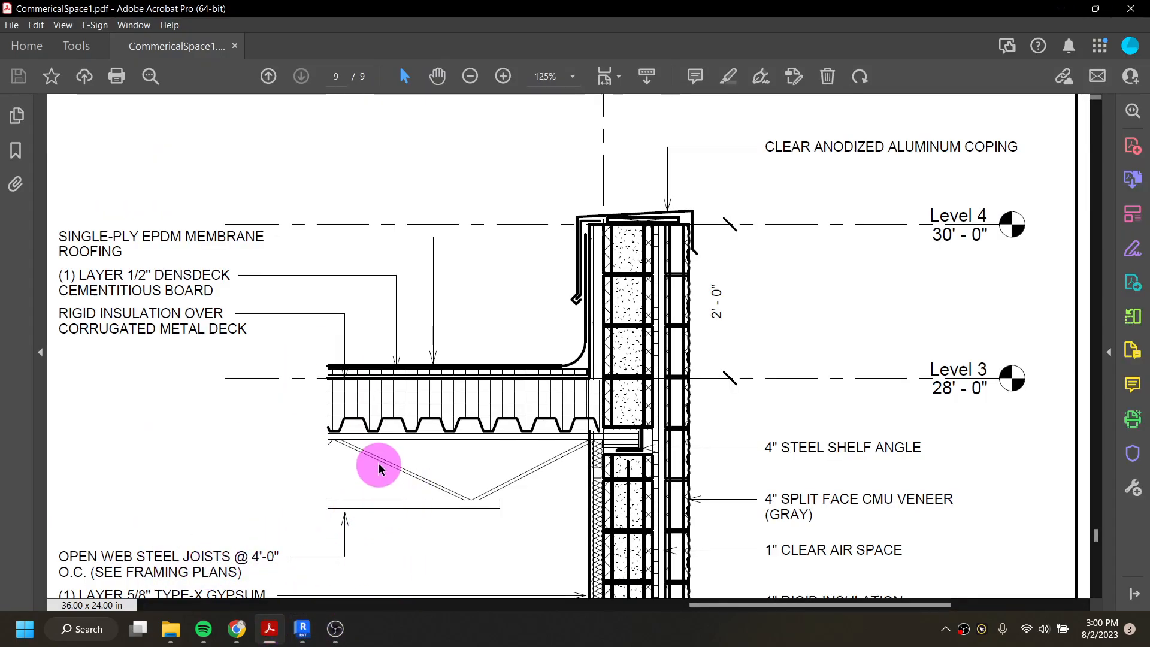
scroll(387, 473, up, 5)
scroll(417, 492, up, 12)
scroll(418, 492, down, 10)
scroll(419, 497, up, 5)
scroll(419, 497, up, 15)
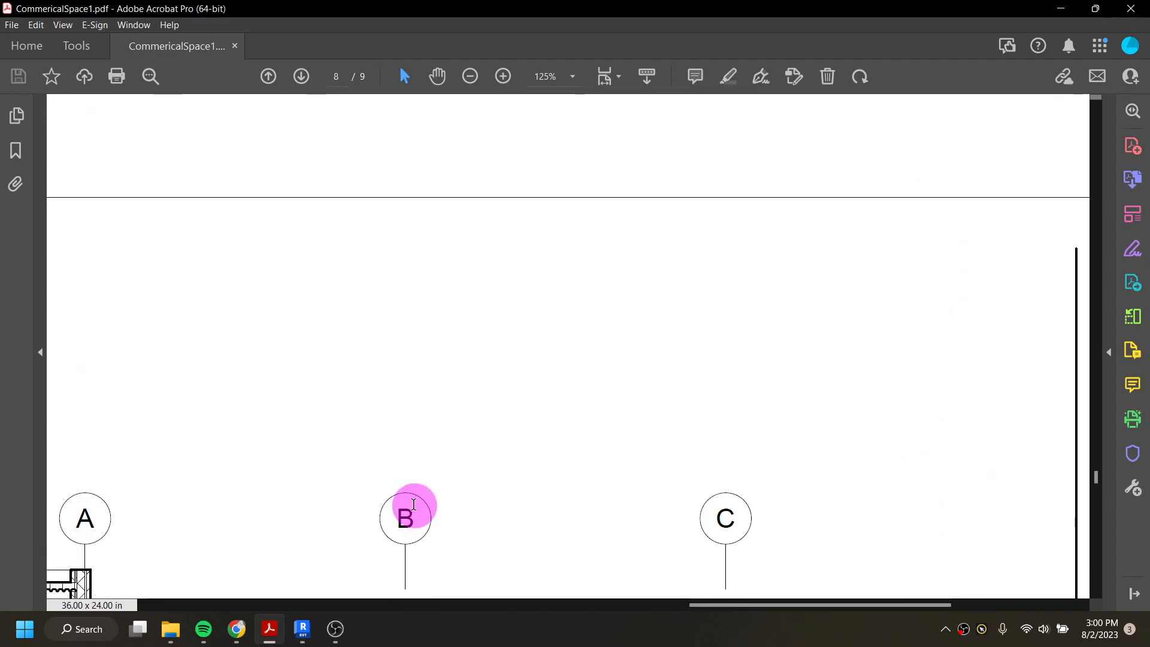
scroll(417, 509, up, 20)
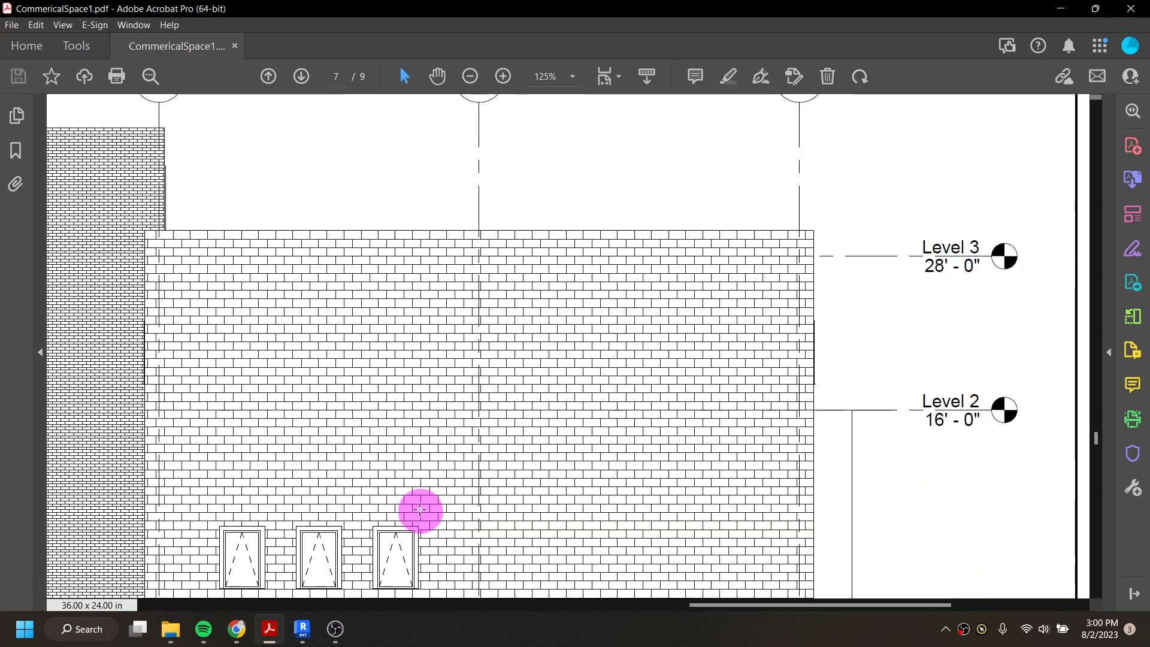
scroll(413, 592, up, 15)
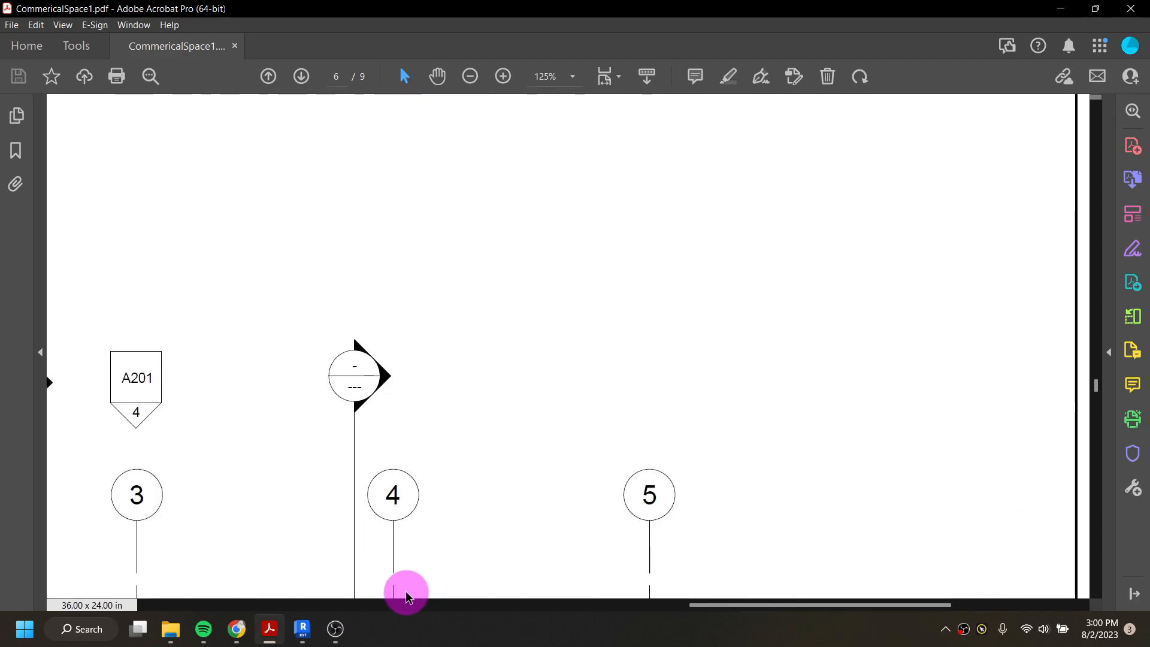
scroll(413, 557, up, 12)
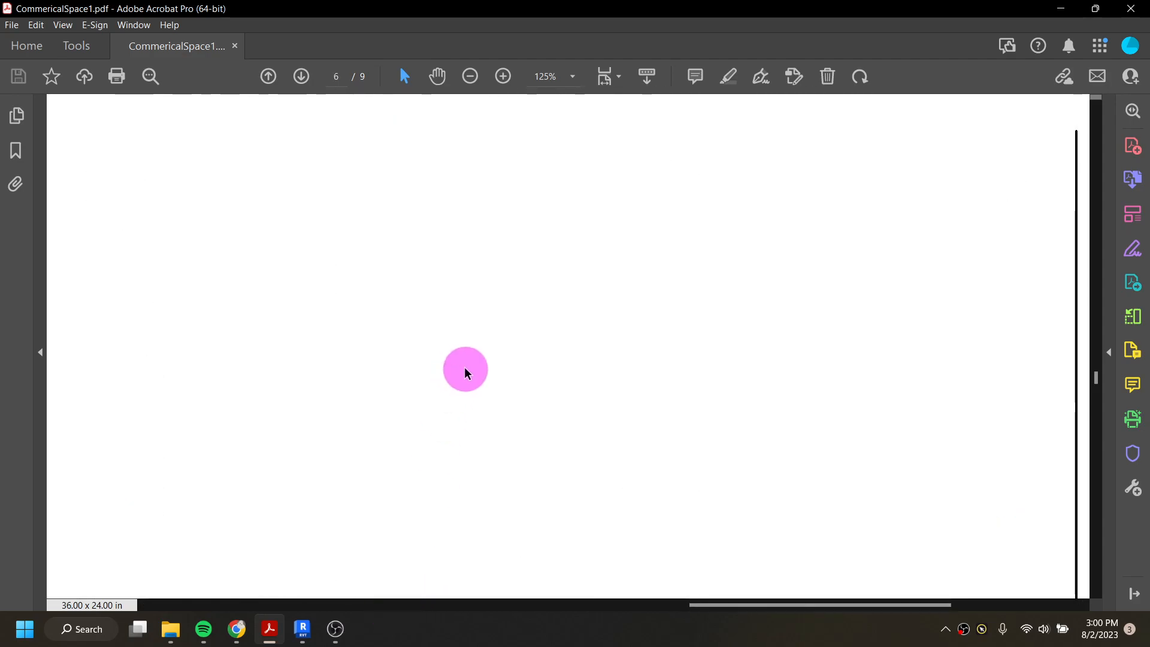
click(472, 77)
click(473, 77)
click(473, 77)
click(472, 77)
scroll(449, 231, up, 20)
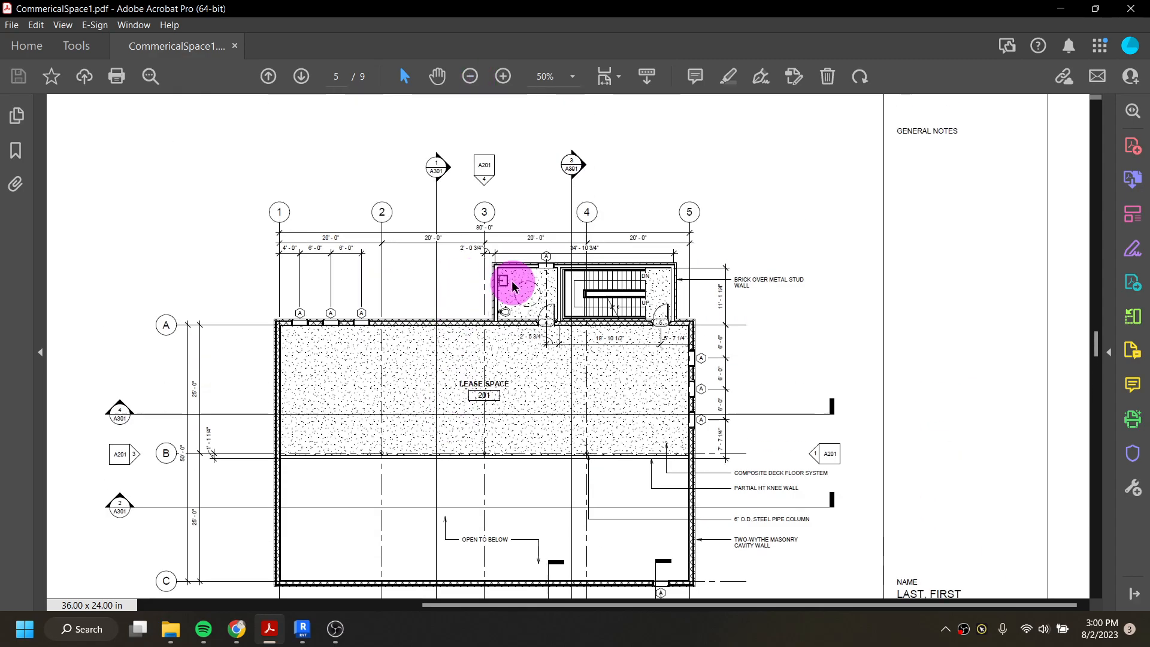
scroll(523, 291, up, 20)
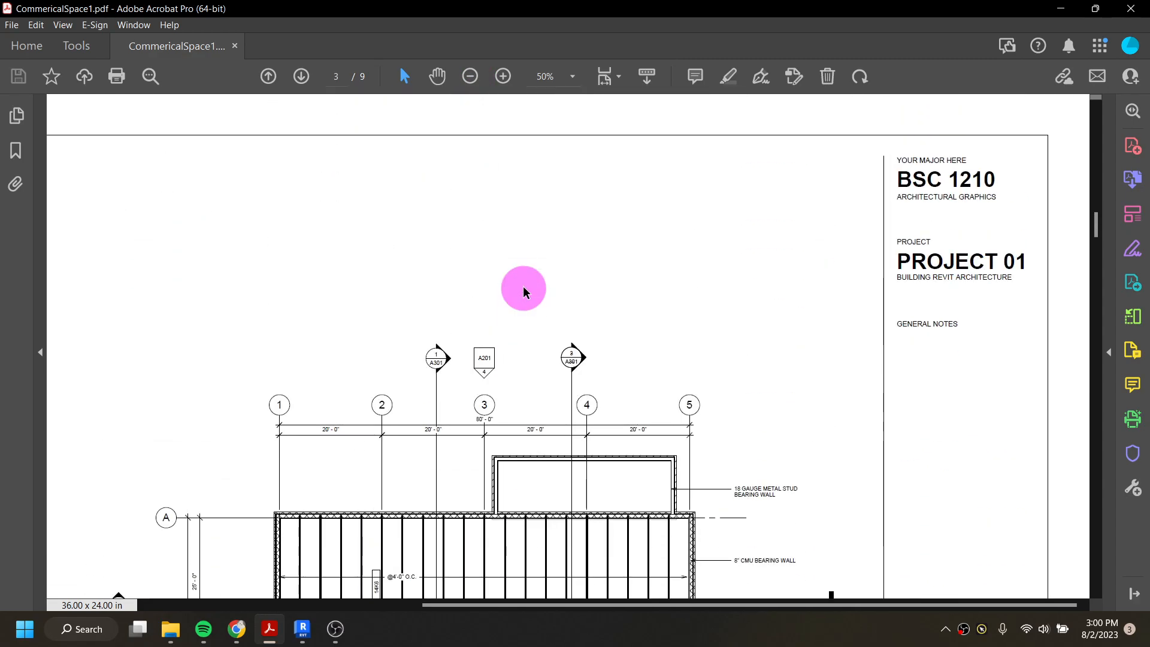
scroll(523, 288, up, 3)
scroll(524, 290, down, 20)
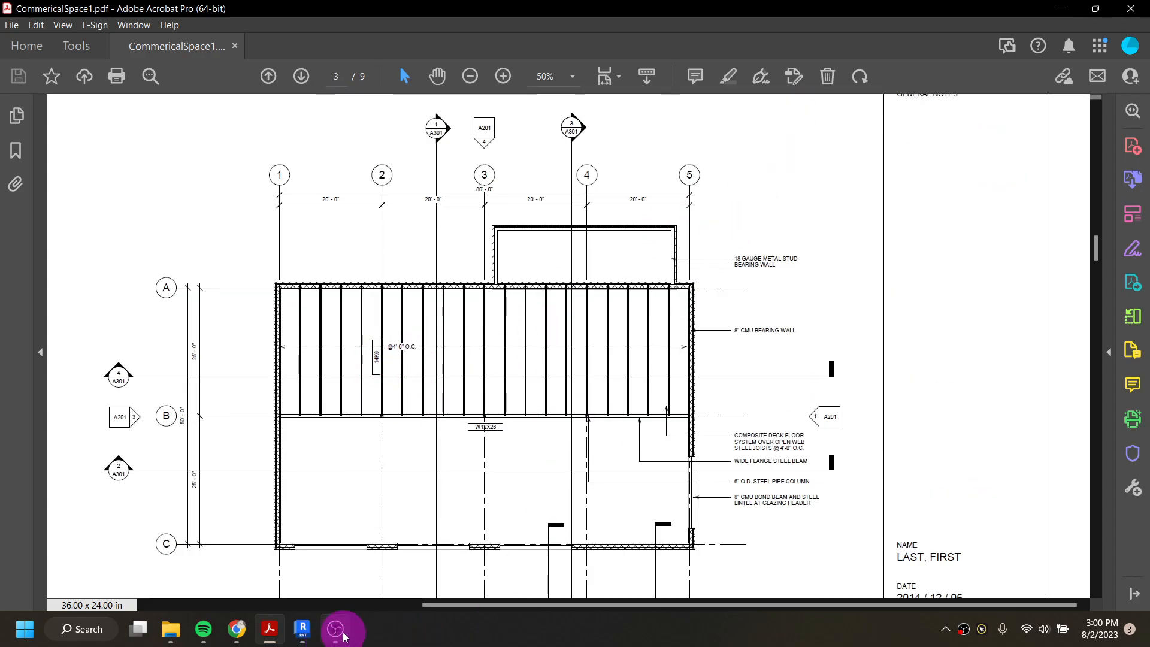
- Return to Revit and open the K-Series Bar Joist-Side.rfa family from Div 05-Metals, 052100-Steel Joist Framing for loading
click(308, 638)
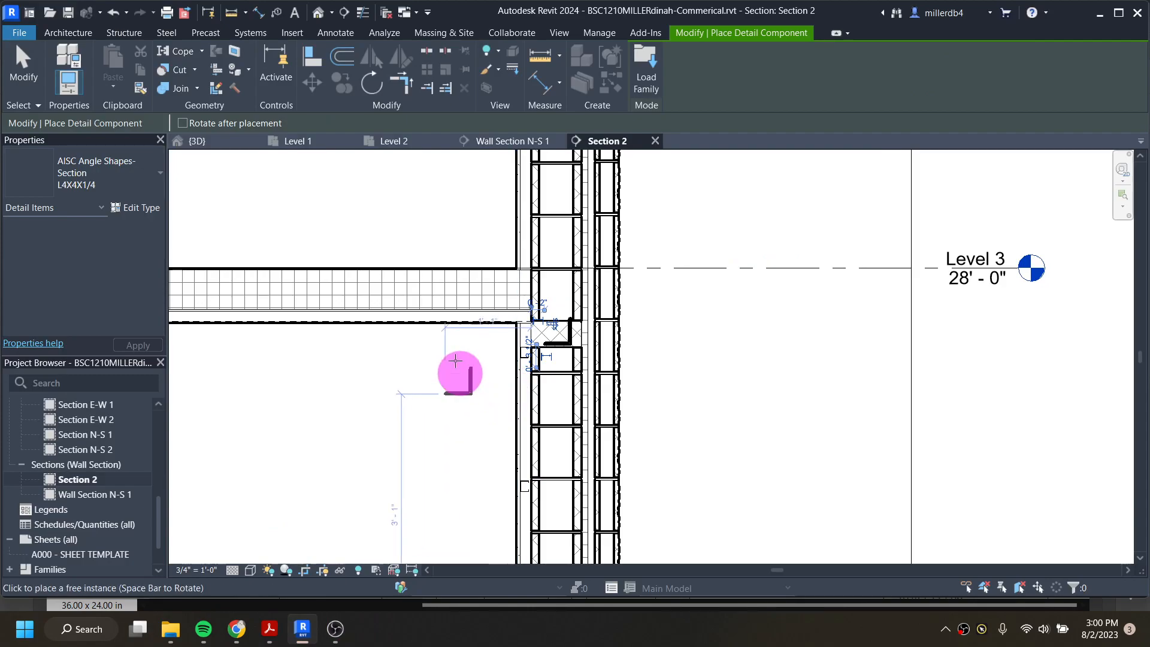
click(646, 84)
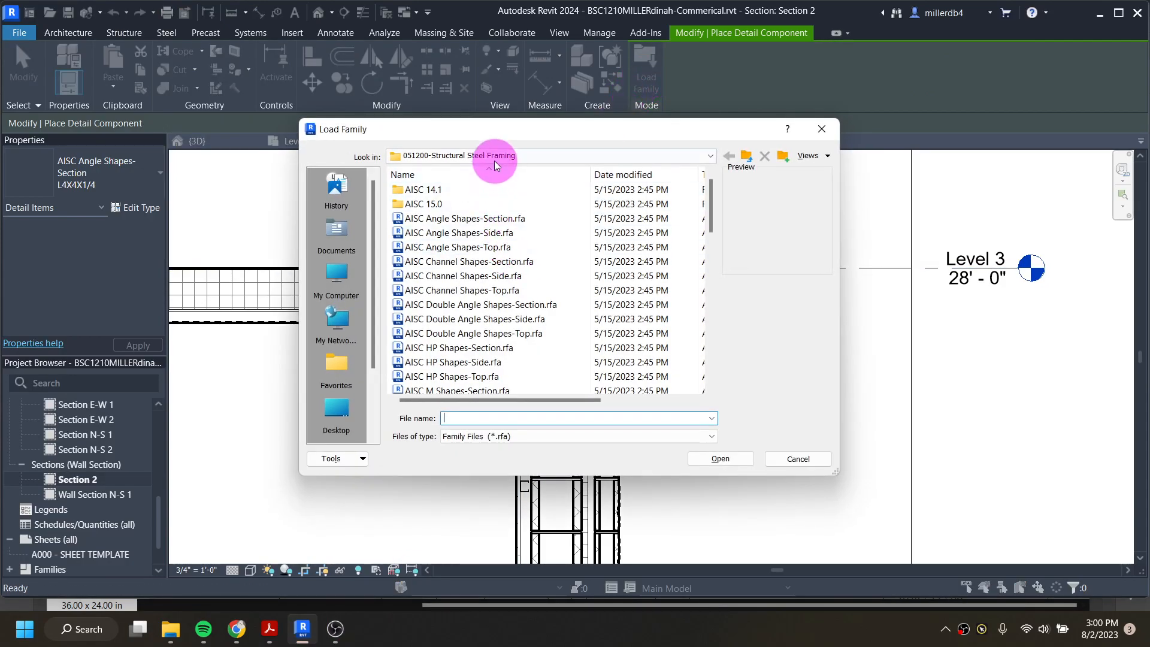
click(494, 157)
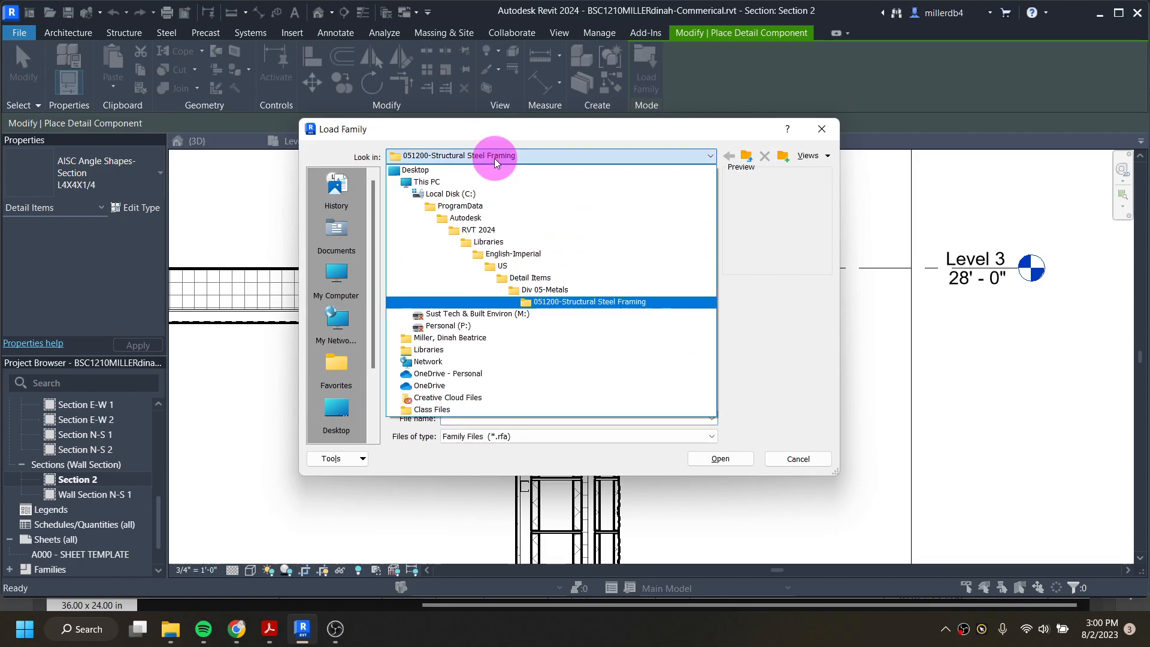
click(559, 290)
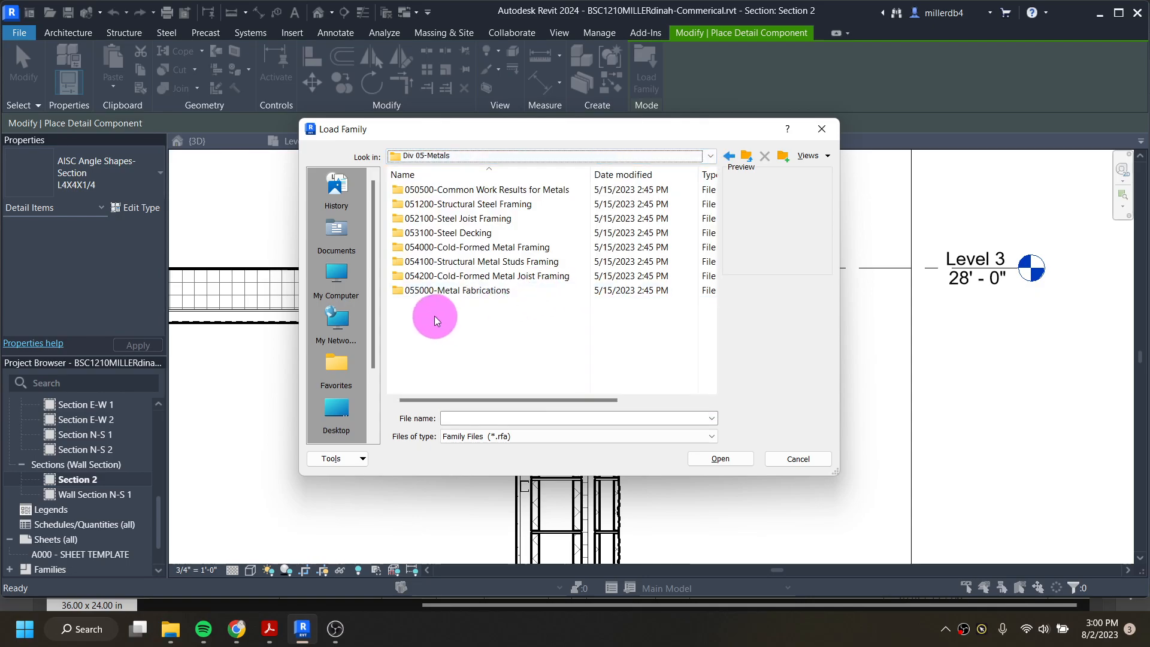
double_click(450, 219)
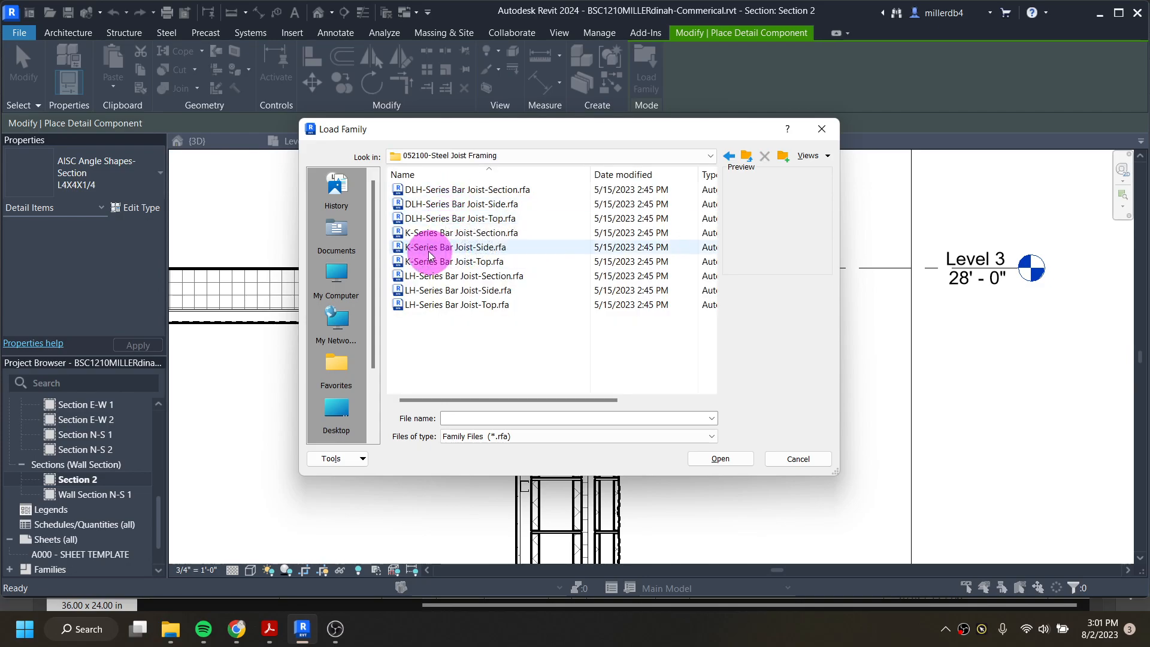
click(426, 233)
click(427, 248)
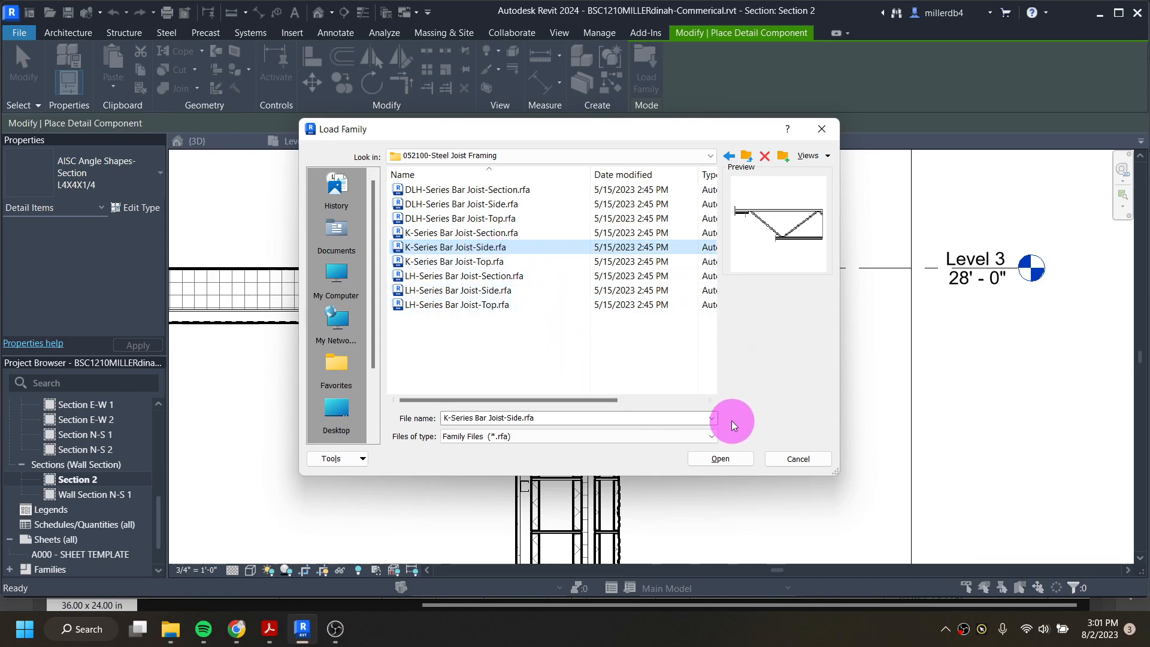
click(731, 459)
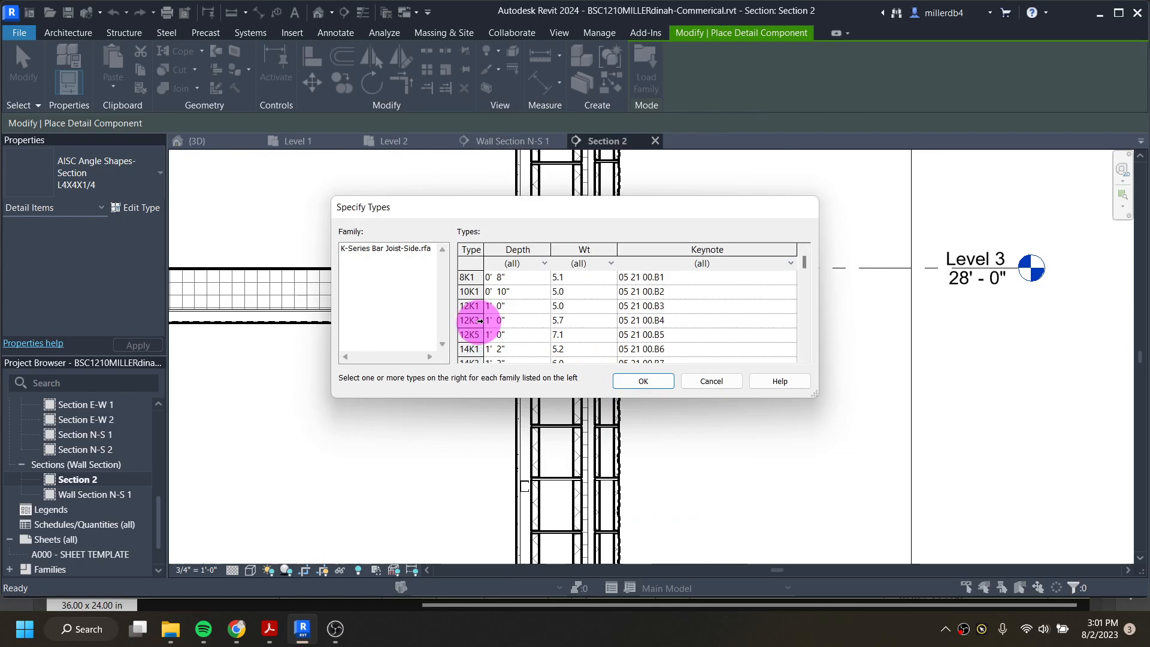
- Load only the 14K6 type of the K-series bar joist family
scroll(479, 320, down, 1)
click(474, 350)
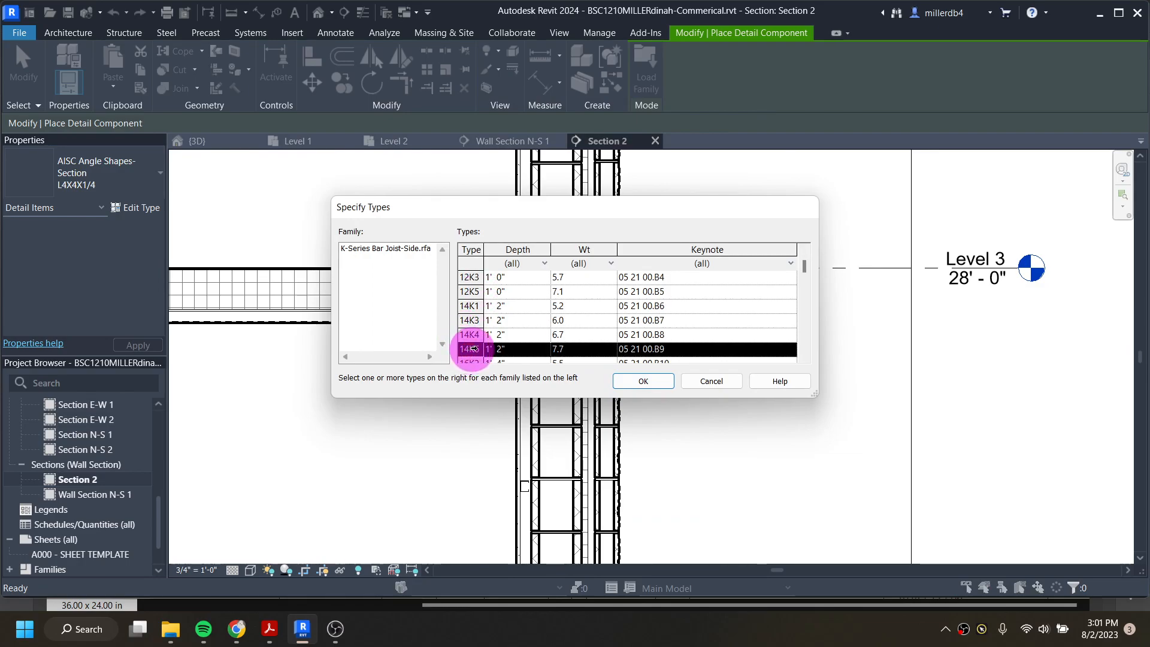
click(649, 382)
- Orient the 14K6 bar joist horizontally with its top chord up and place it in the open space below the roof deck
scroll(413, 407, down, 4)
middle_drag(398, 411, 487, 372)
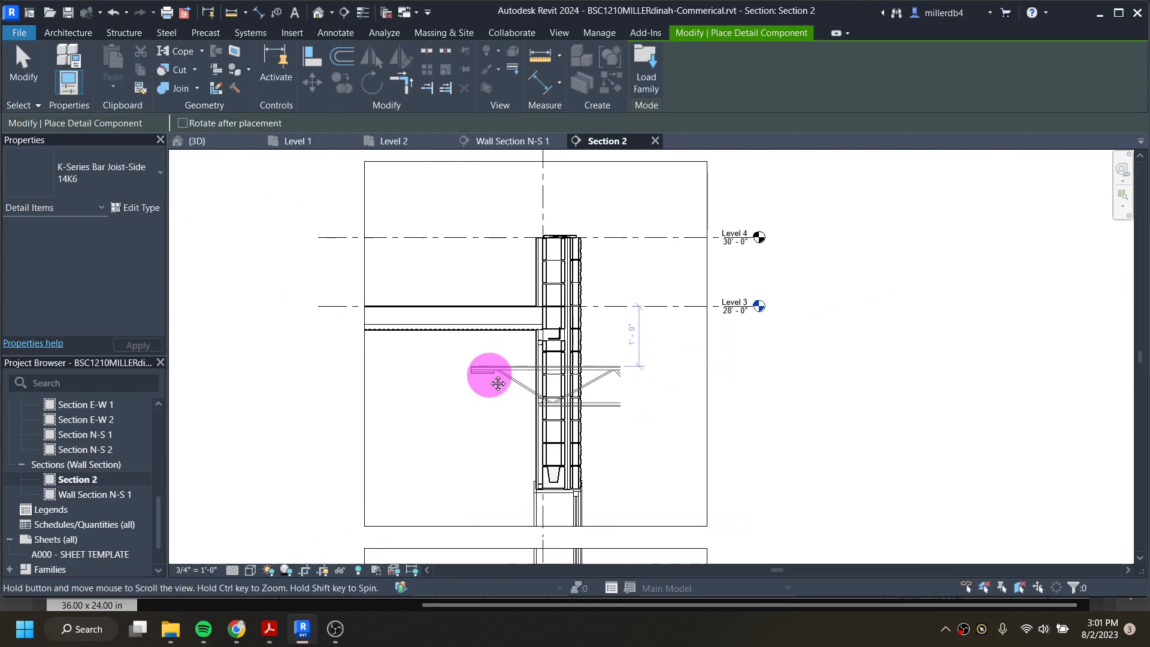
key(space)
key(space)
key(space)
key(space)
key(space)
key(space)
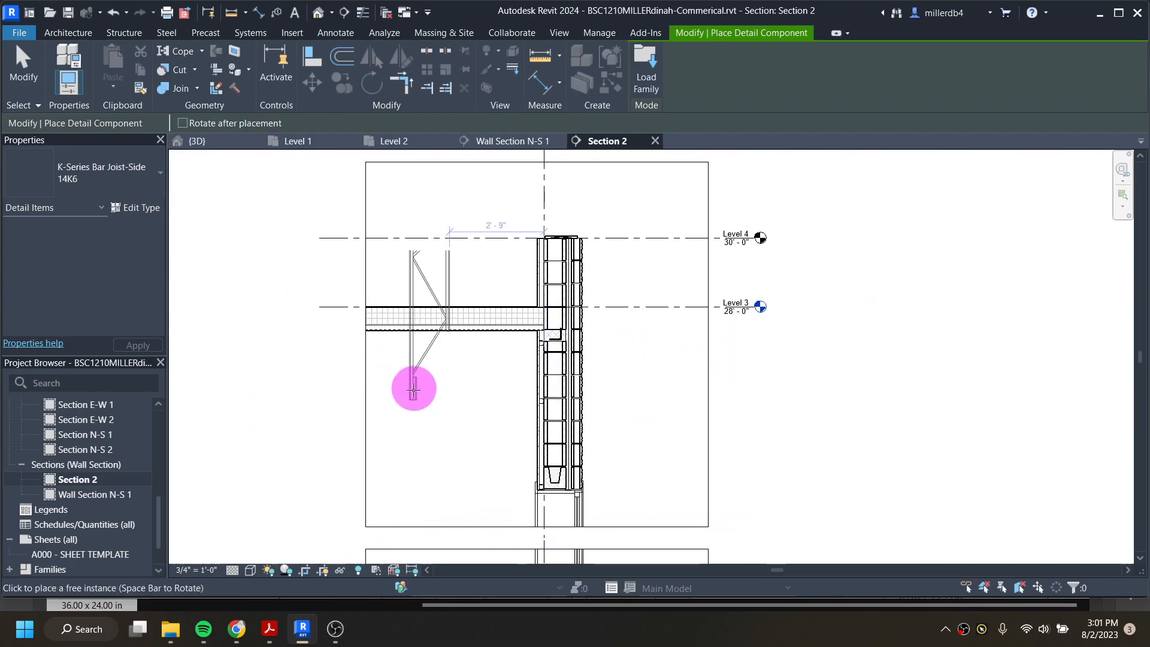
key(space)
key(space)
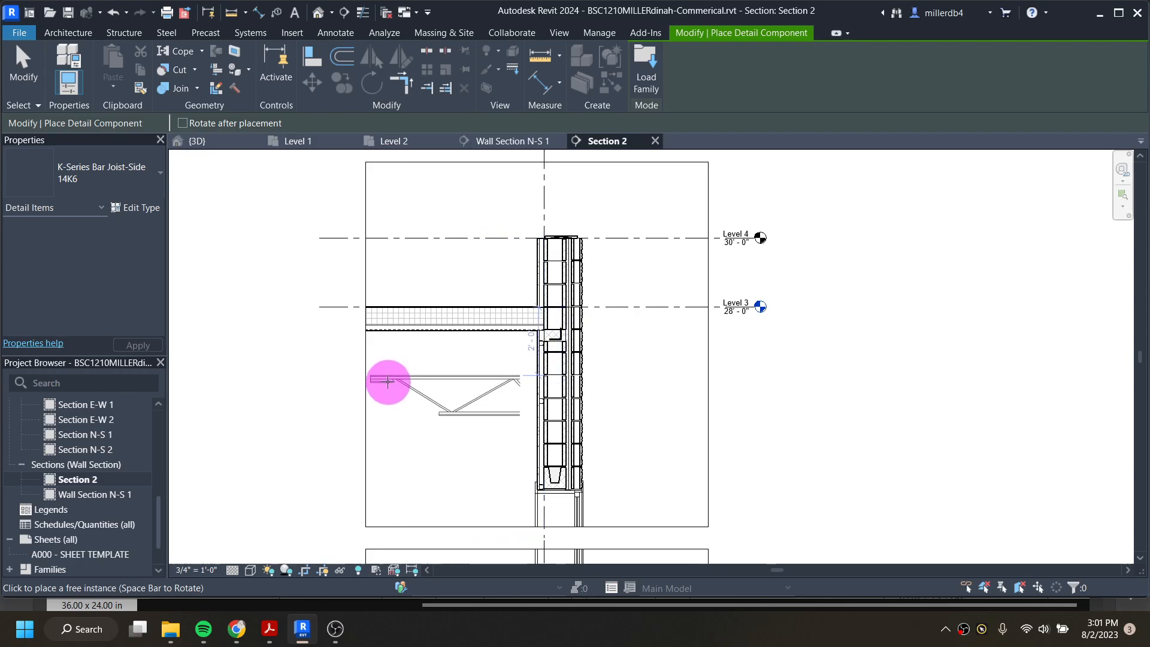
click(388, 380)
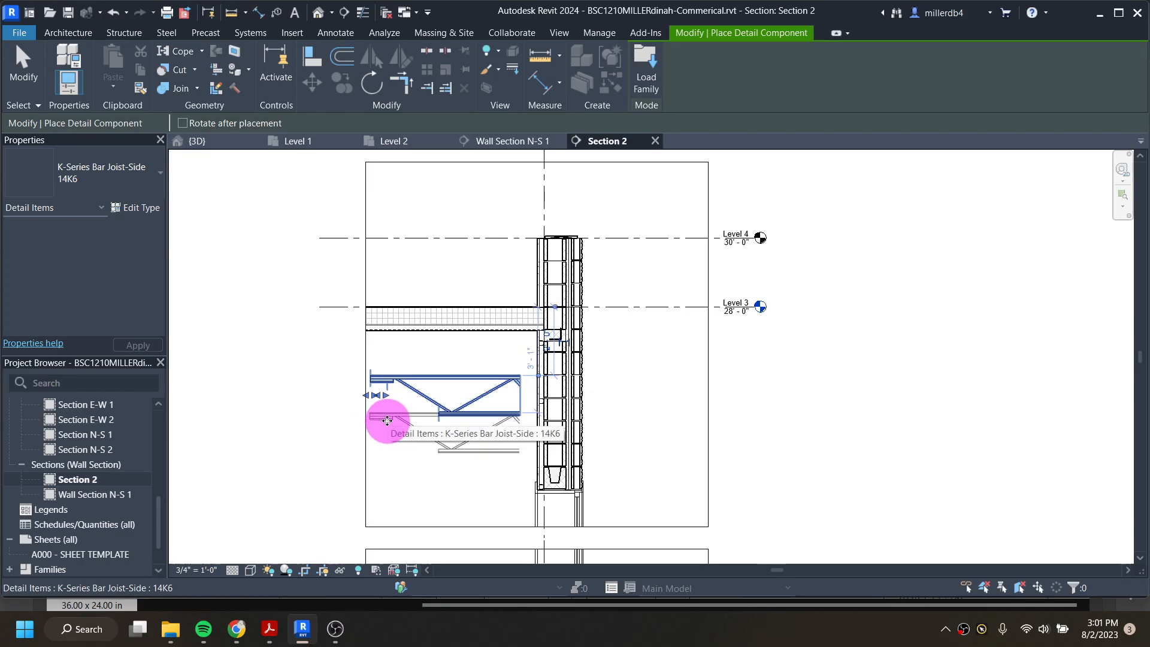
key(Escape)
key(Escape)
- Try to mirror the bar joist about the slanted web at its inner end, and undo the mirror
click(412, 398)
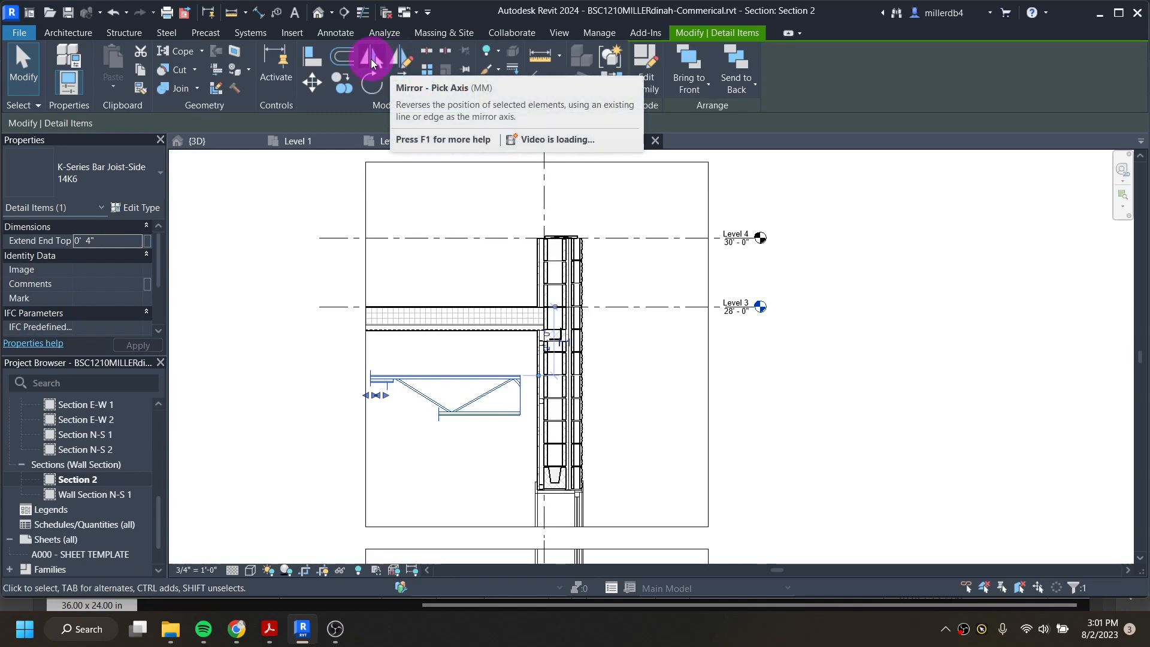
click(372, 59)
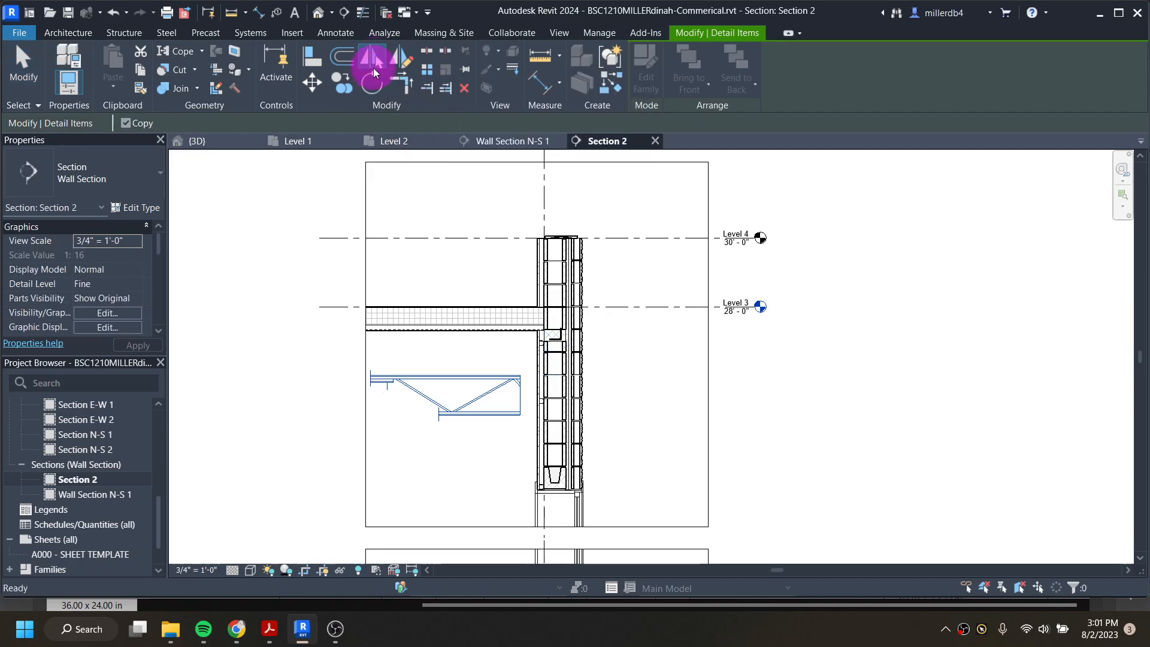
click(518, 393)
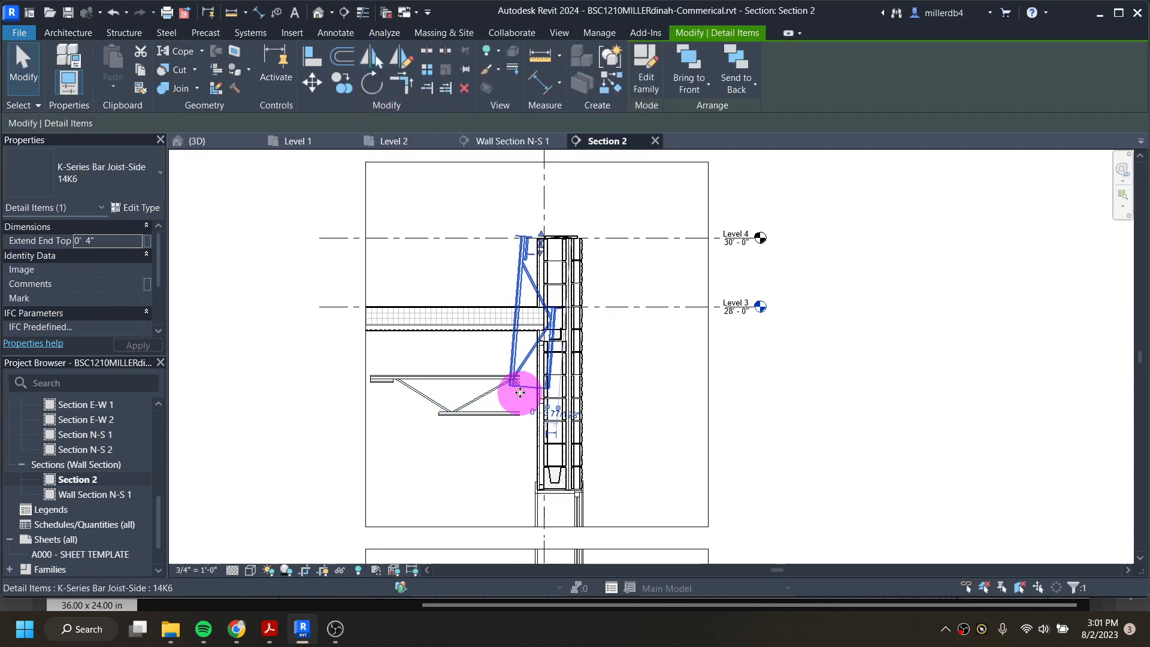
key(ctrl+z)
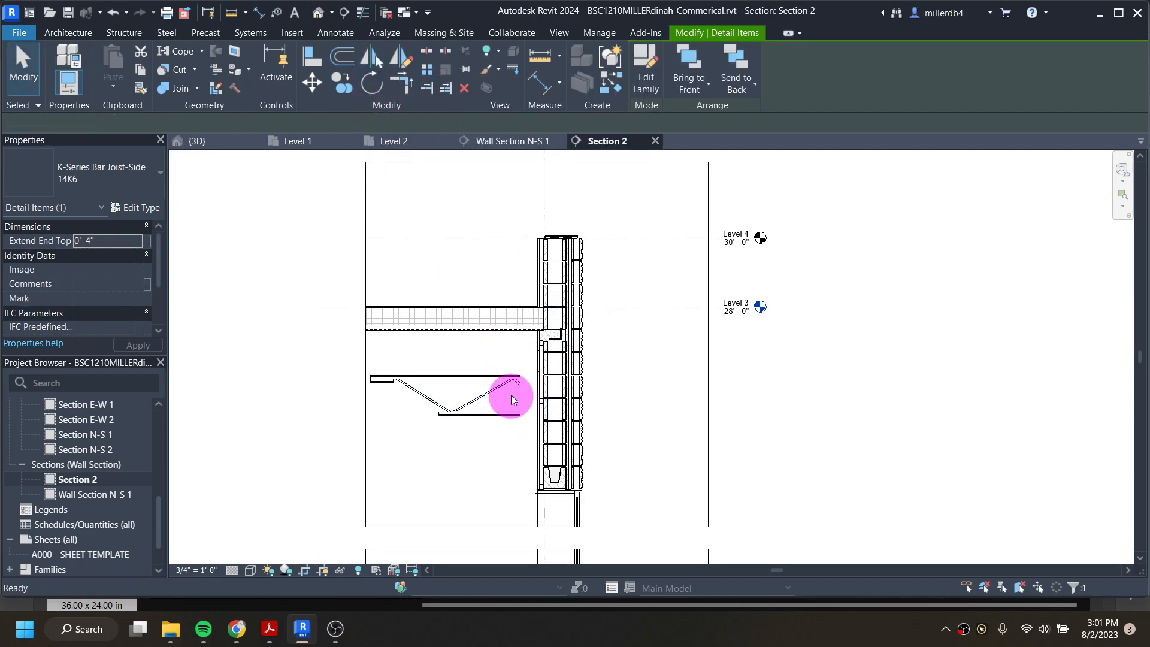
- Mirror a copy of the bar joist about its vertical cut edge and delete the original joist
click(524, 392)
scroll(525, 393, up, 3)
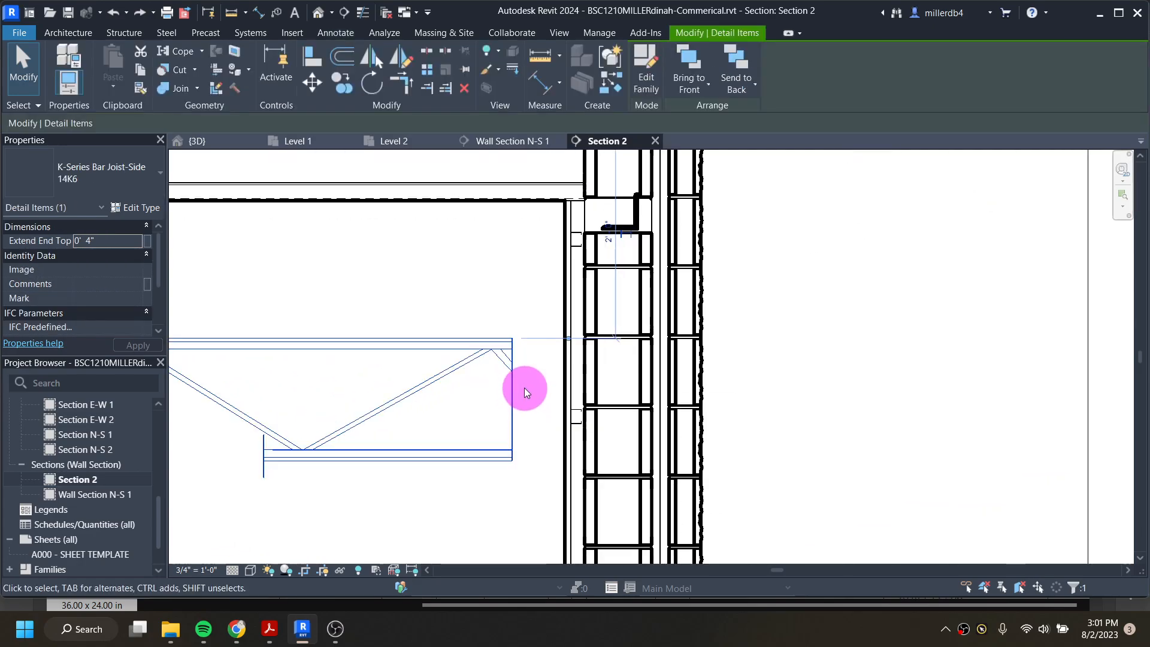
click(375, 56)
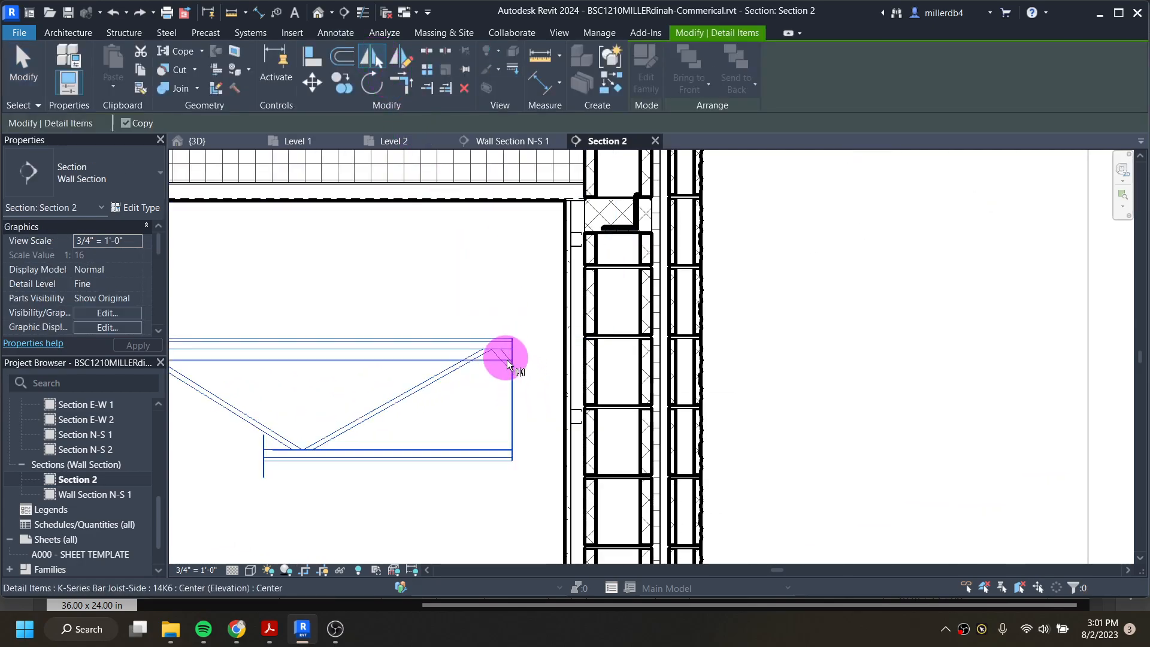
click(513, 408)
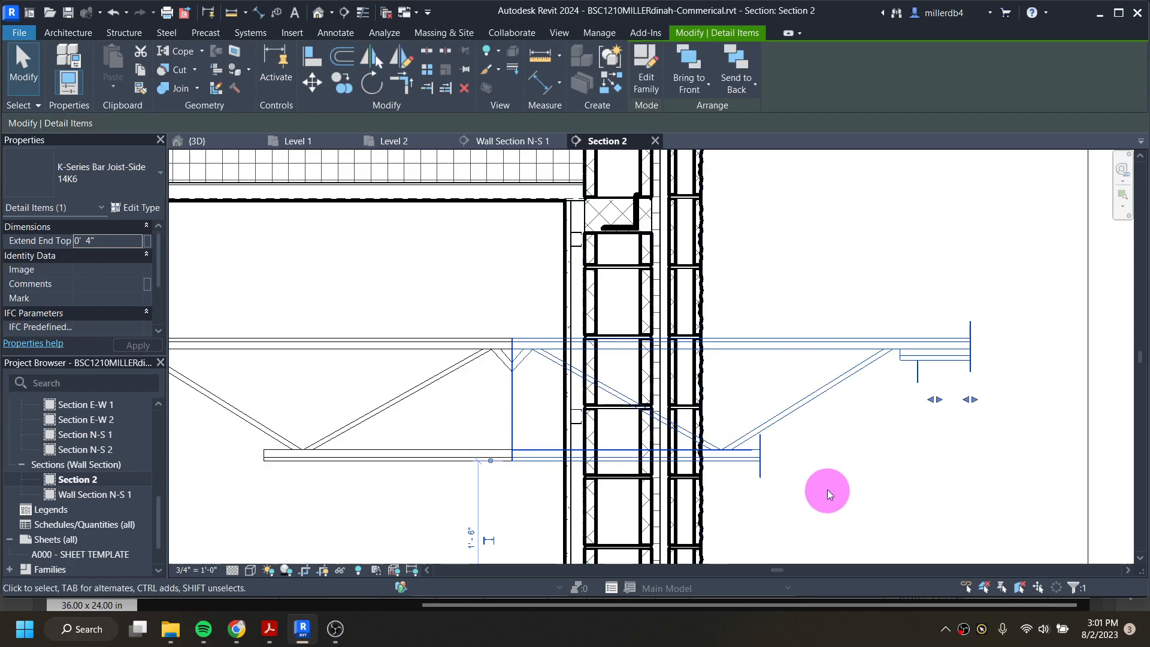
scroll(688, 401, down, 3)
click(527, 462)
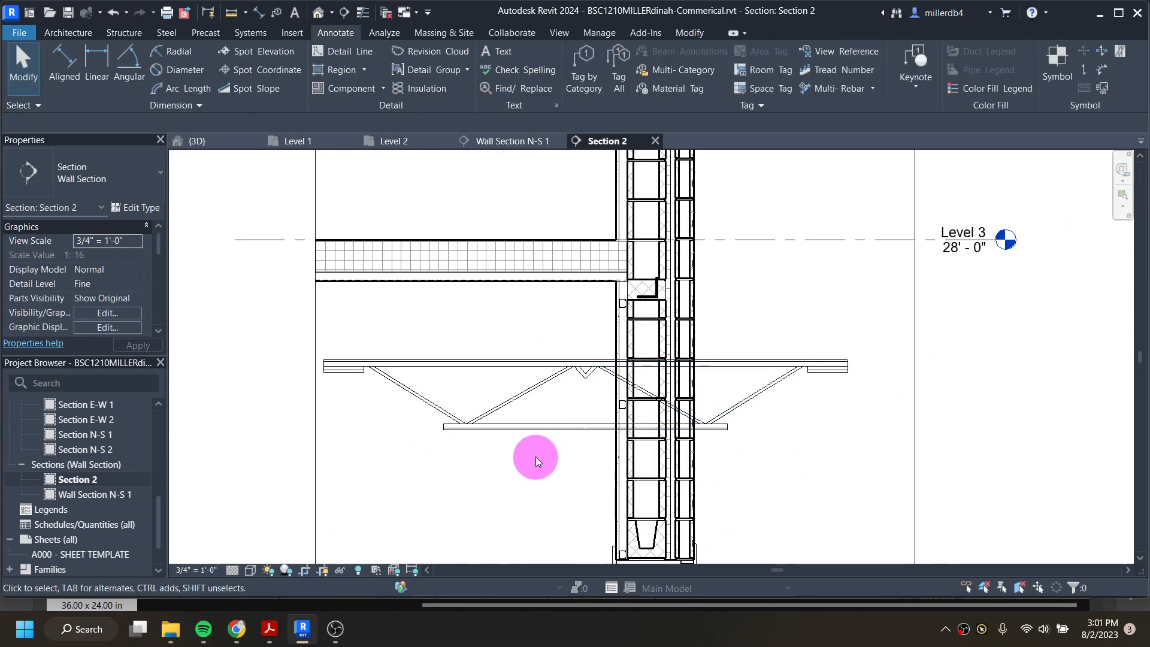
click(537, 429)
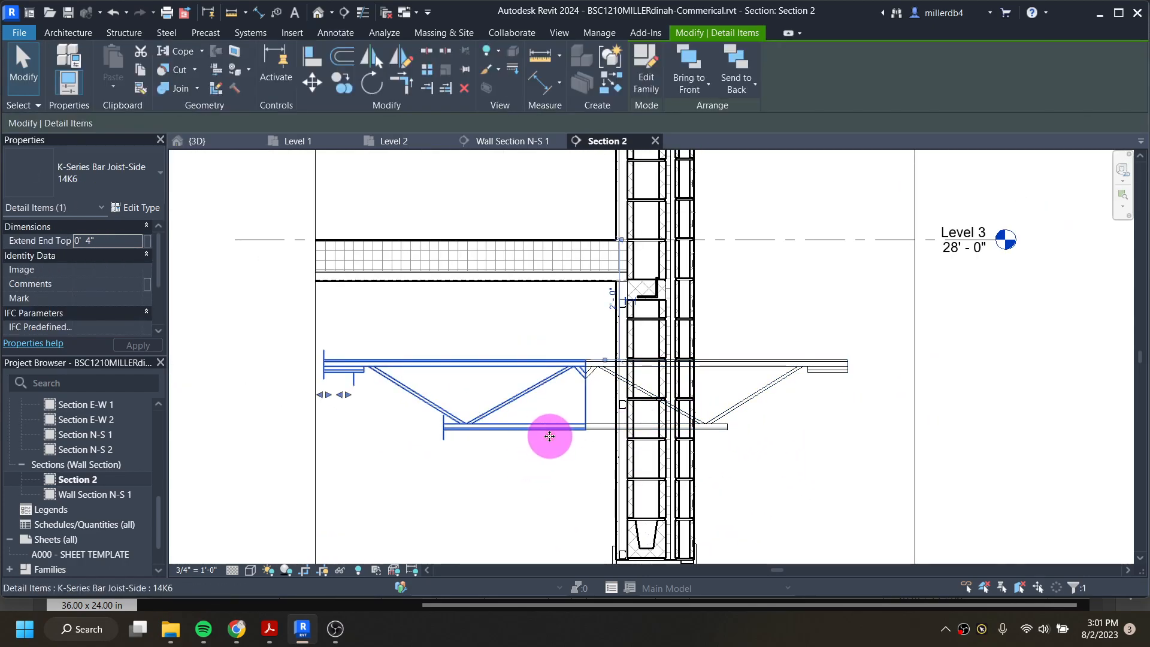
key(Delete)
- Move the mirrored joist up against the underside of the roof deck and nudge its bearing end over to the shelf angle
drag(599, 361, 383, 288)
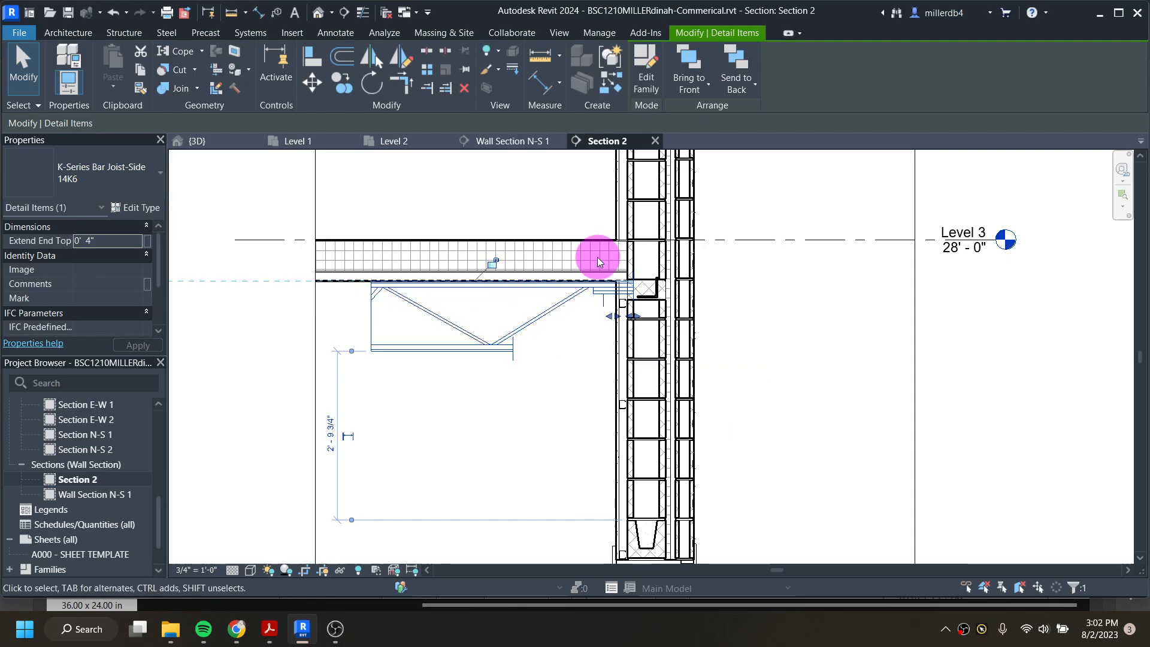
key(Right)
key(Right)
key(Right)
key(Right)
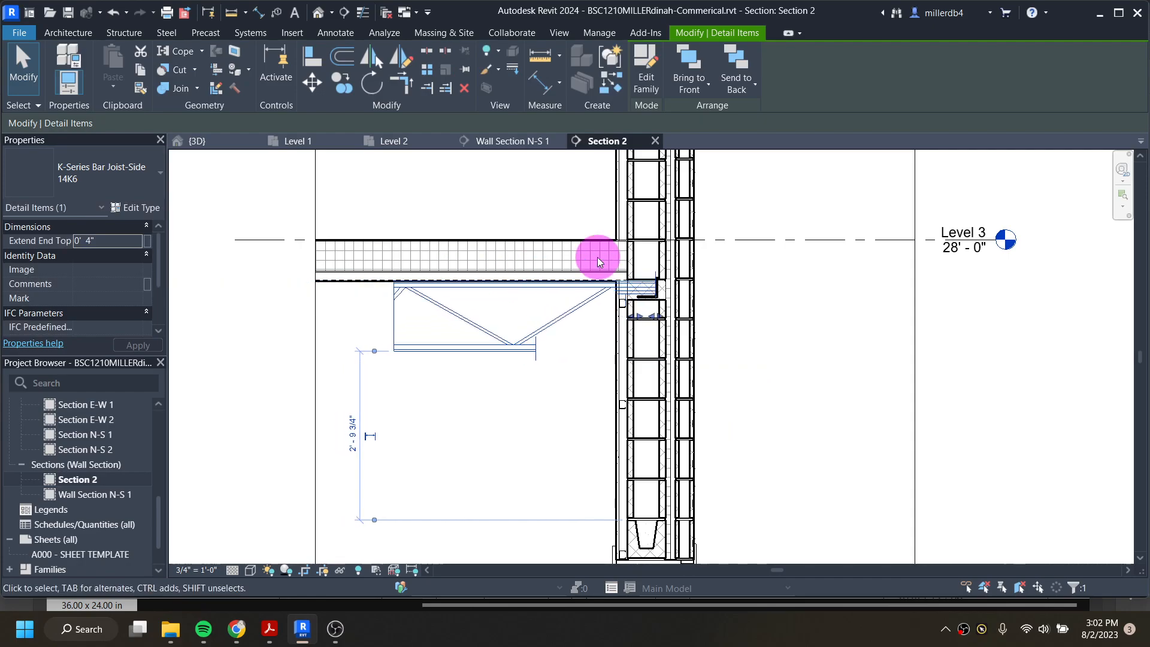
- Shorten the joist's bearing seat so its inner end sits over the shelf angle, with an Extend End Top of about 1 7/8"
scroll(628, 275, up, 2)
scroll(625, 302, up, 2)
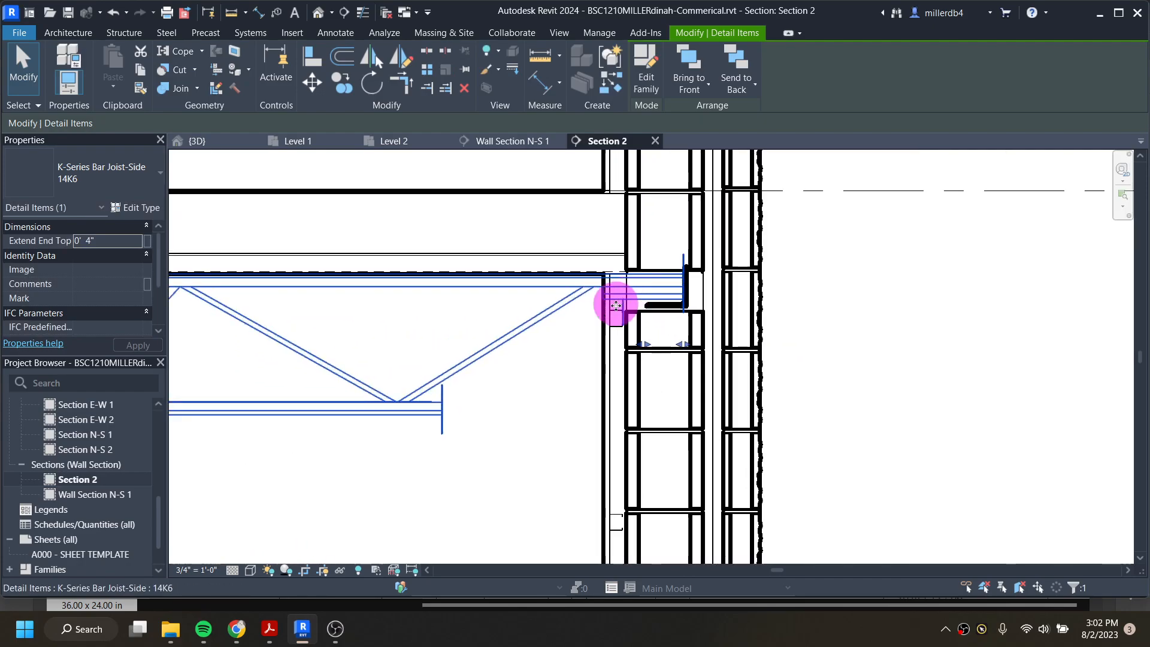
scroll(619, 303, up, 2)
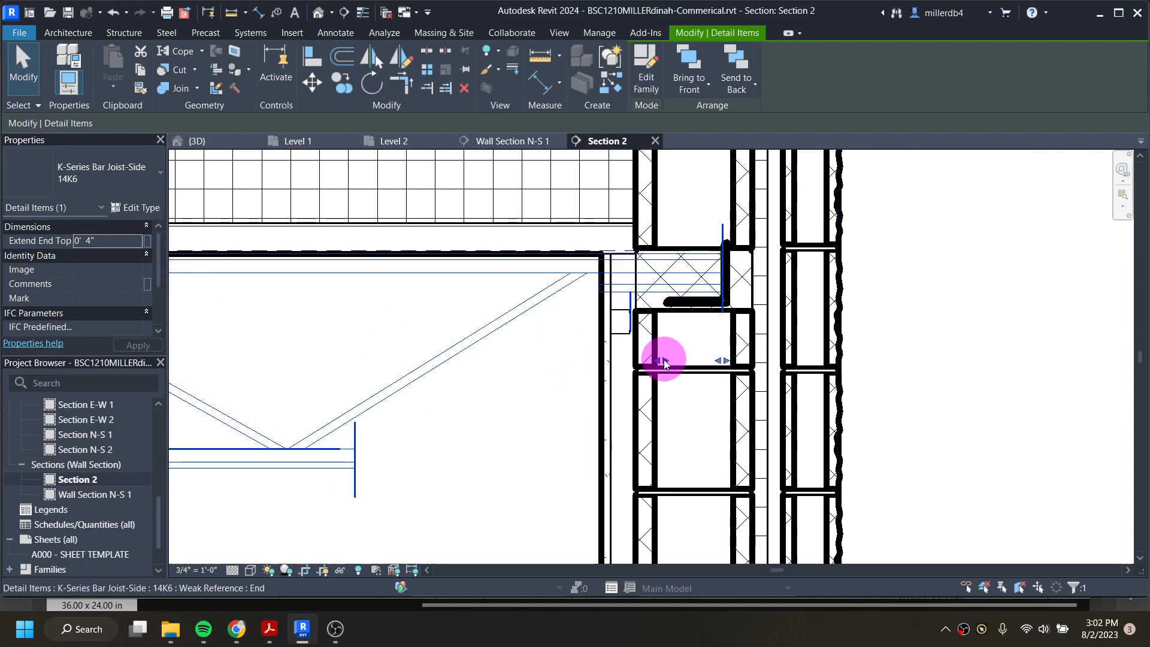
drag(662, 360, 693, 360)
scroll(646, 351, down, 3)
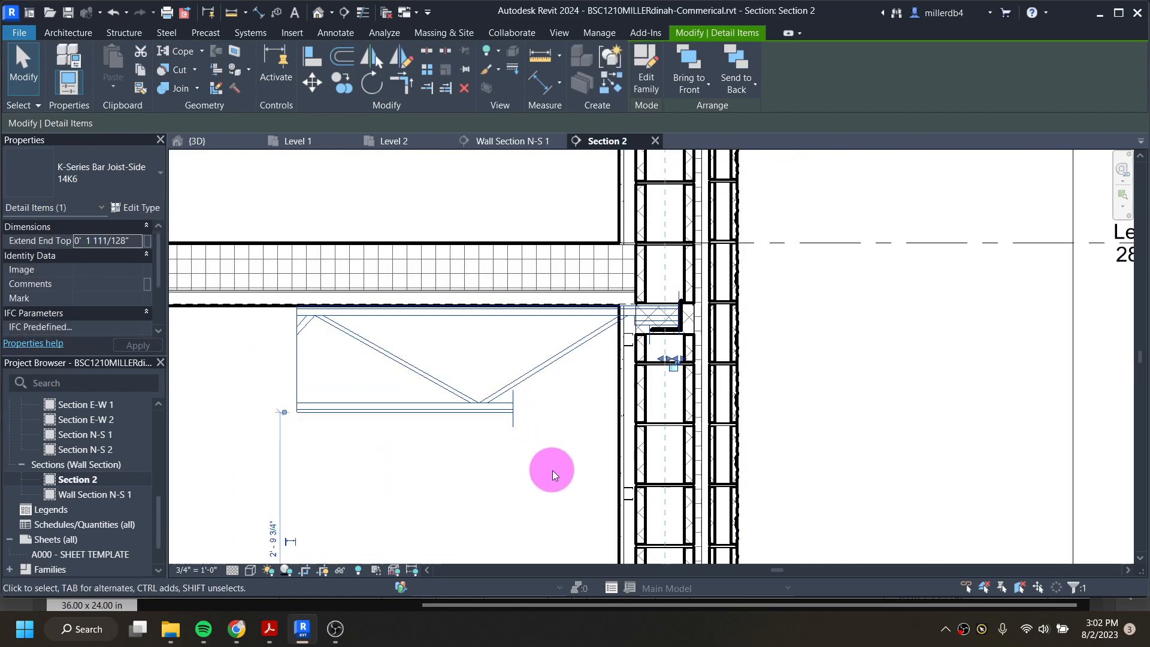
scroll(557, 490, down, 2)
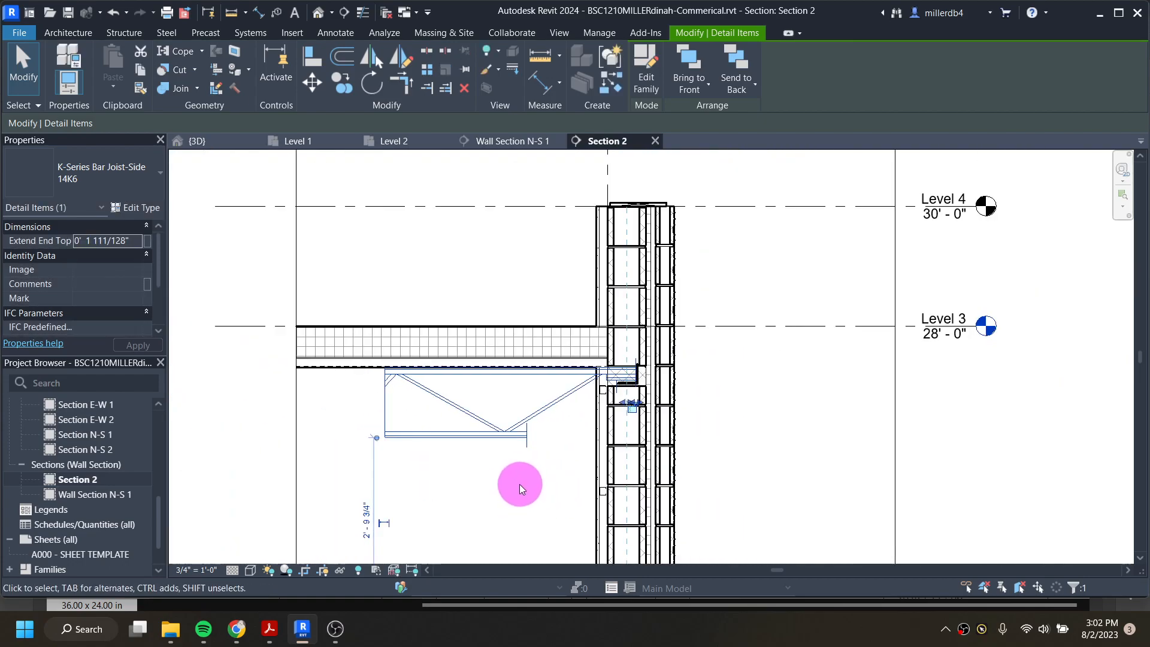
click(516, 484)
middle_drag(465, 481, 521, 411)
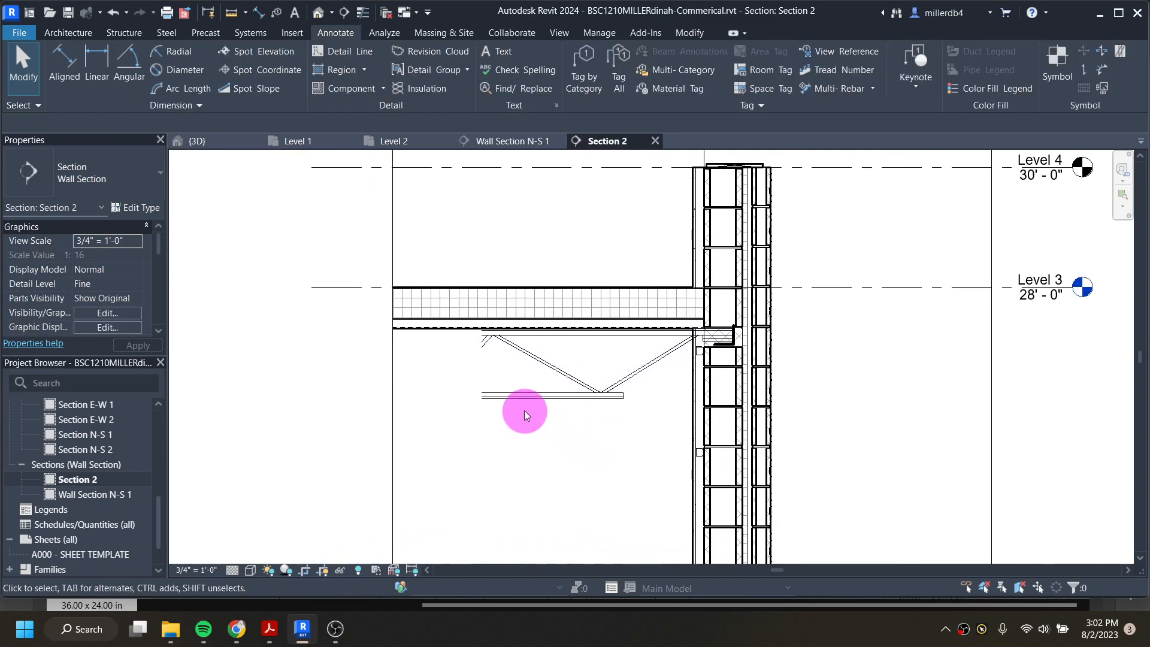
- Pull the upper crop region's interior edge in to the joist's cut end so the roof assembly and joist stop together
click(524, 402)
scroll(501, 410, down, 1)
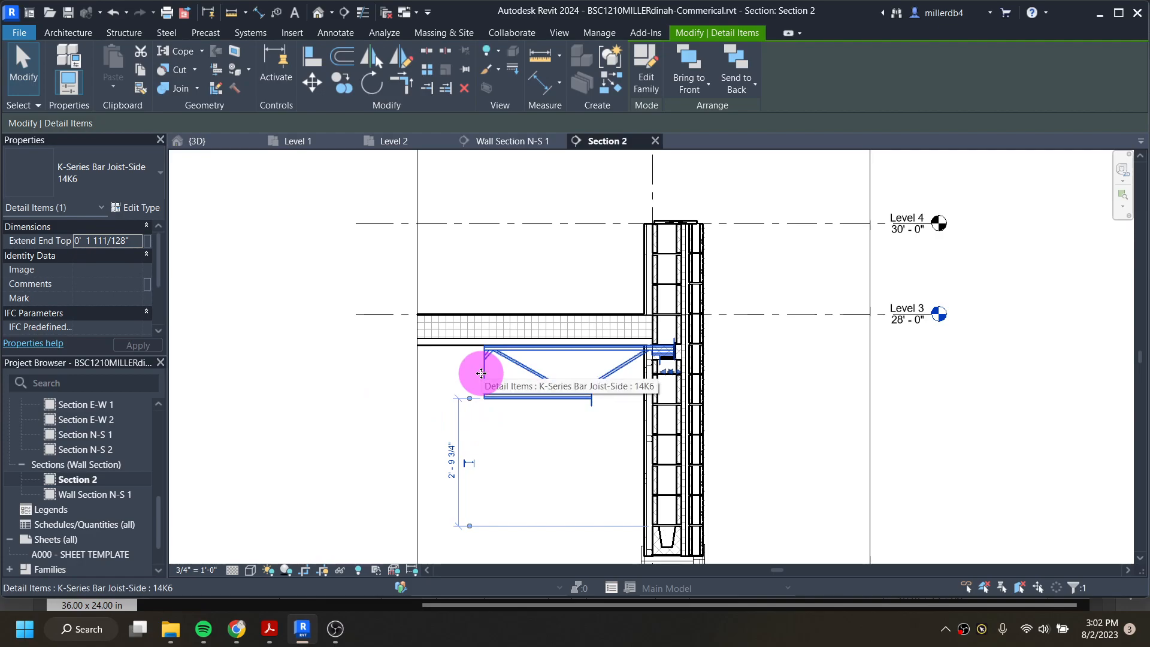
click(412, 418)
click(418, 423)
drag(419, 366, 484, 370)
click(380, 412)
scroll(381, 416, down, 3)
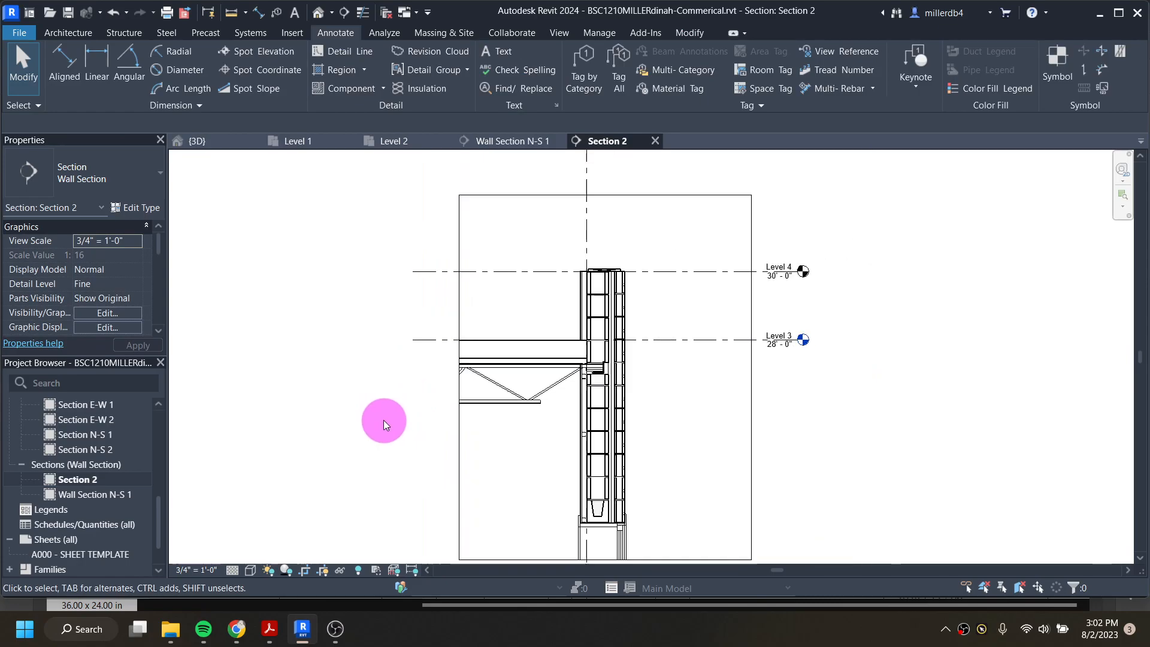
- Switch to the reference PDF in Acrobat and enlarge the annotated wall section on page 9 to 75% around the bond beam
middle_drag(459, 462, 490, 357)
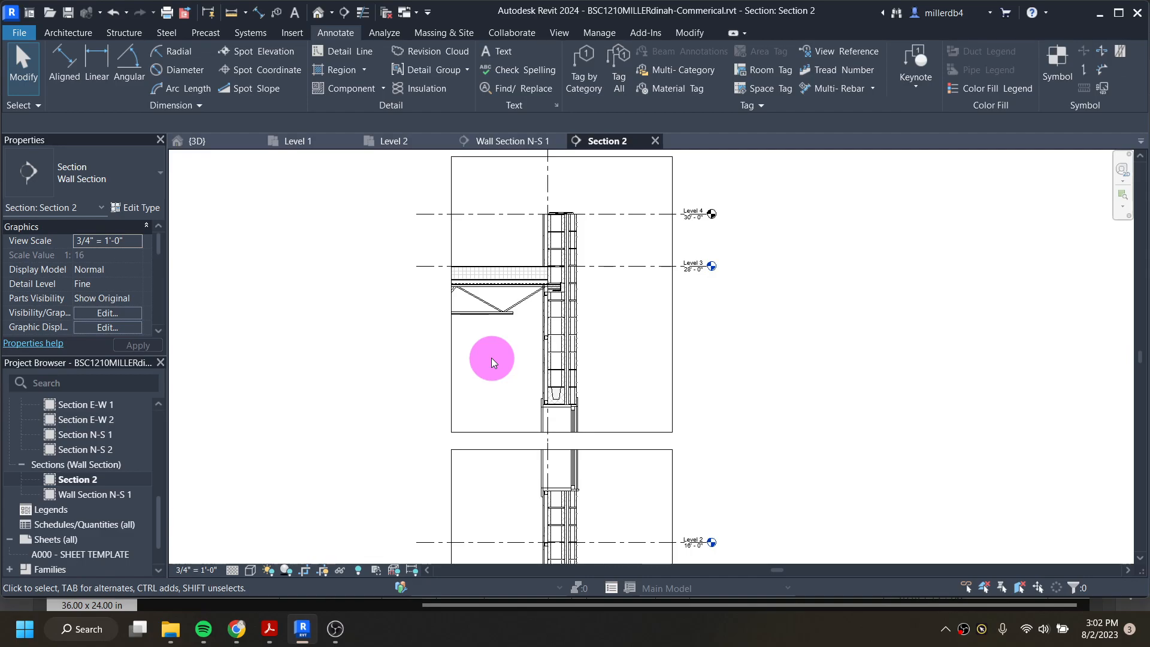
scroll(549, 412, up, 3)
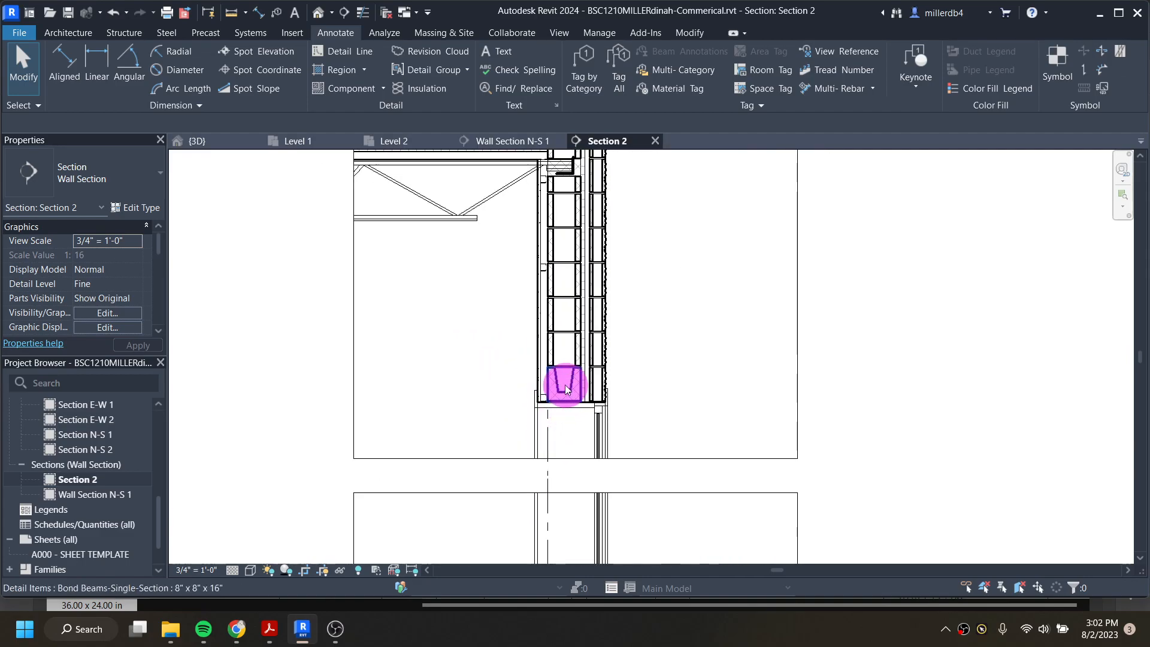
mouse_move(300, 638)
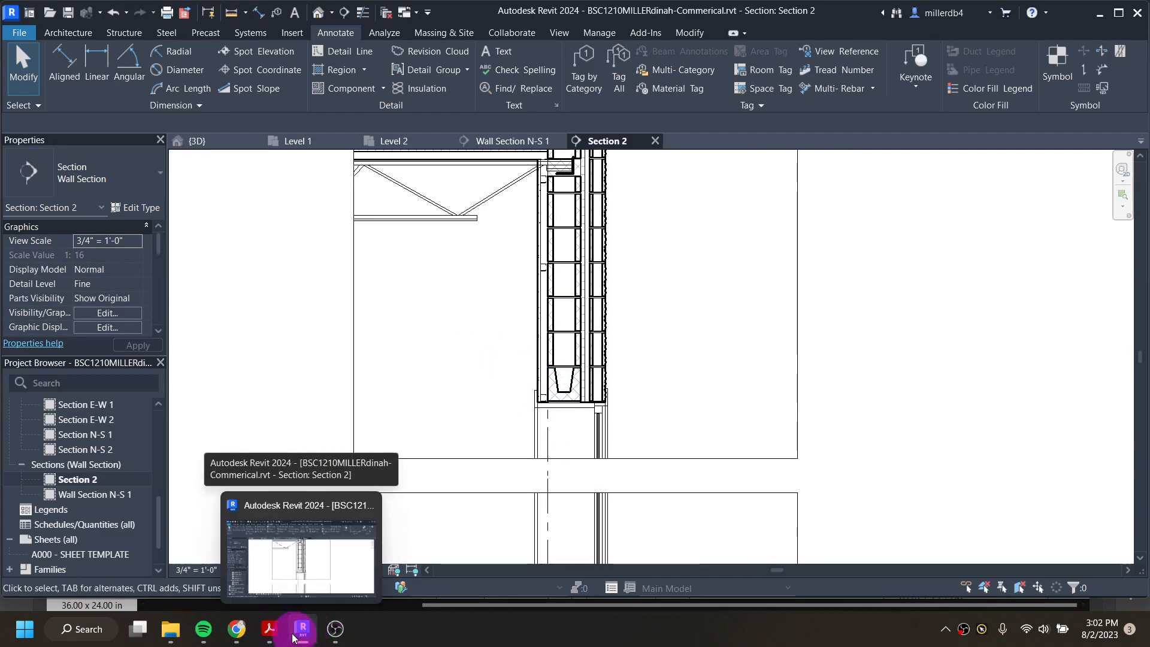
click(269, 628)
drag(1093, 246, 1122, 544)
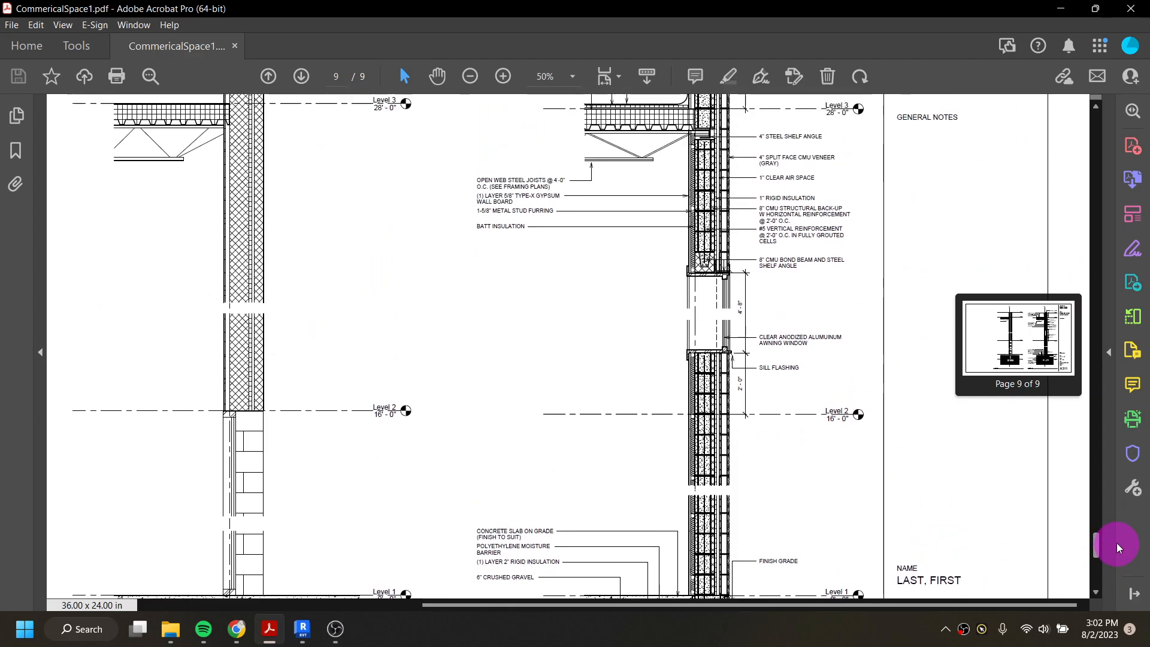
click(503, 77)
click(503, 76)
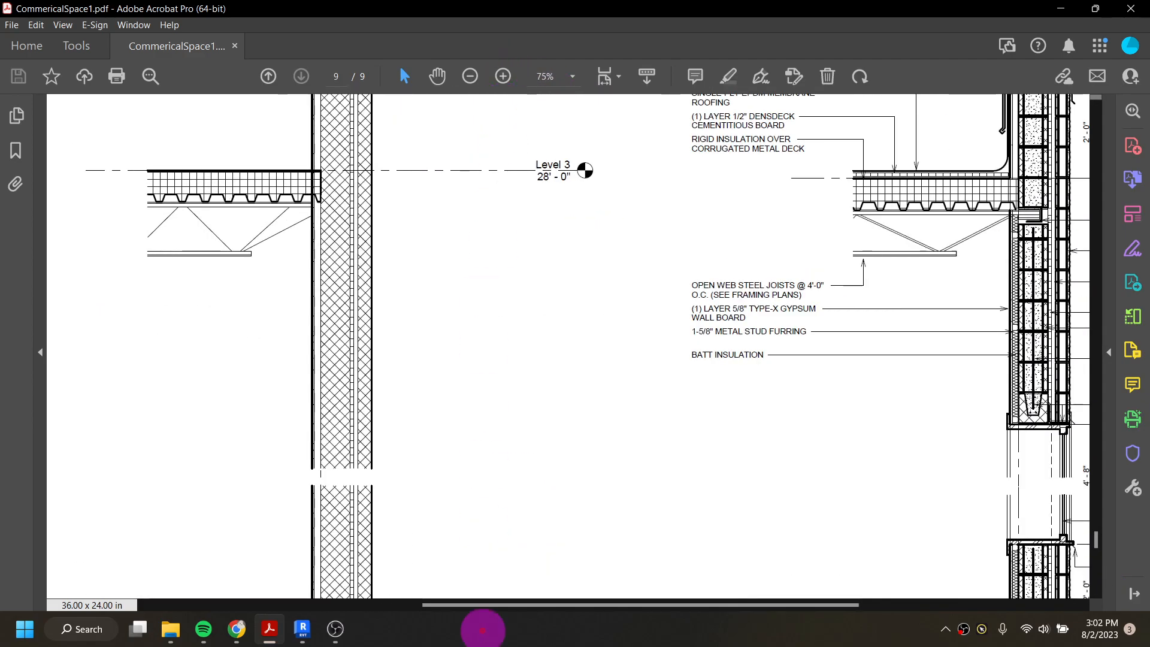
mouse_move(495, 618)
mouse_down()
mouse_move(501, 603)
mouse_move(649, 608)
mouse_up()
click(649, 497)
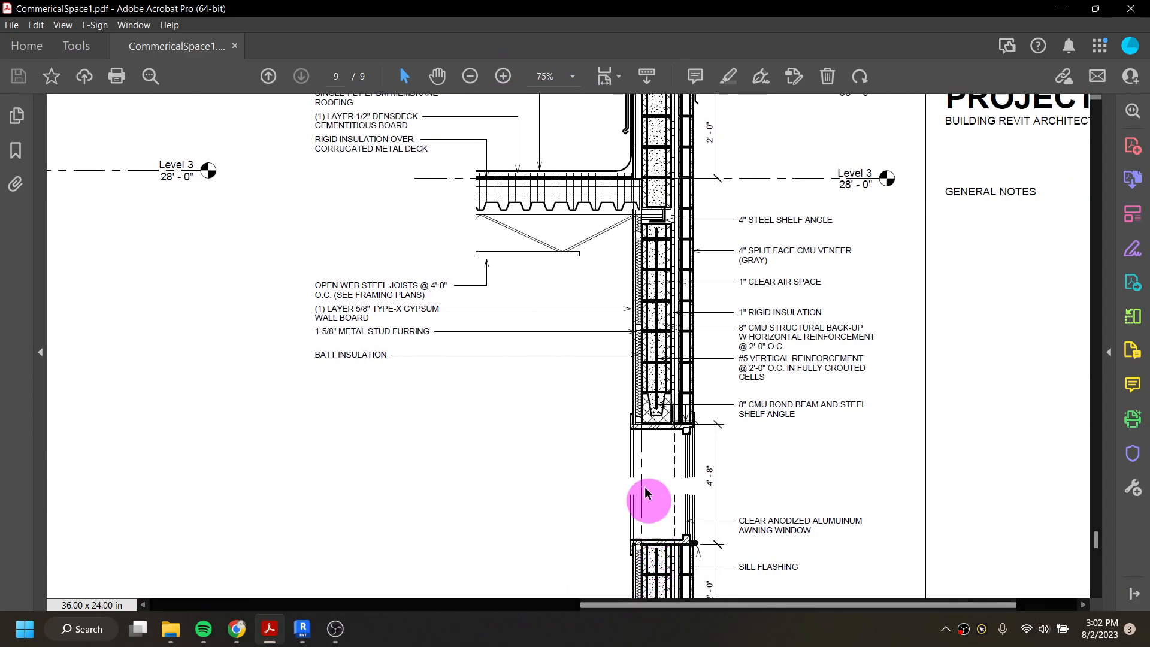
click(661, 414)
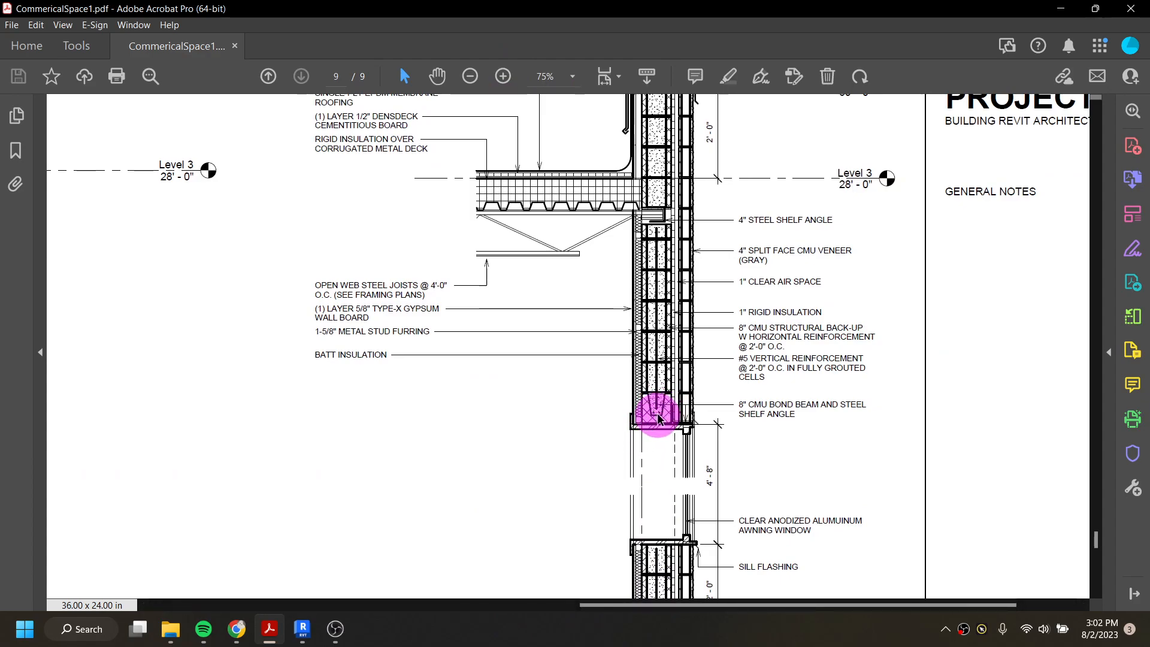
- Examine the reference wall section from the parapet down to the footing, checking the CMU reinforcement and the bond beam
scroll(657, 417, down, 10)
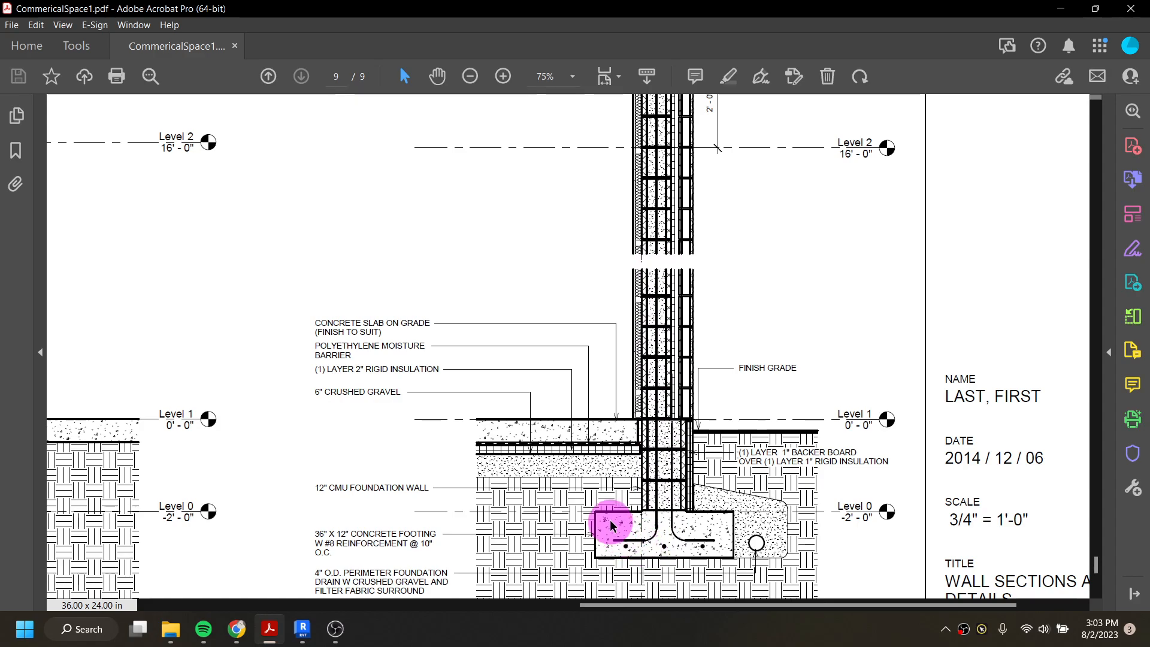
scroll(663, 260, up, 1)
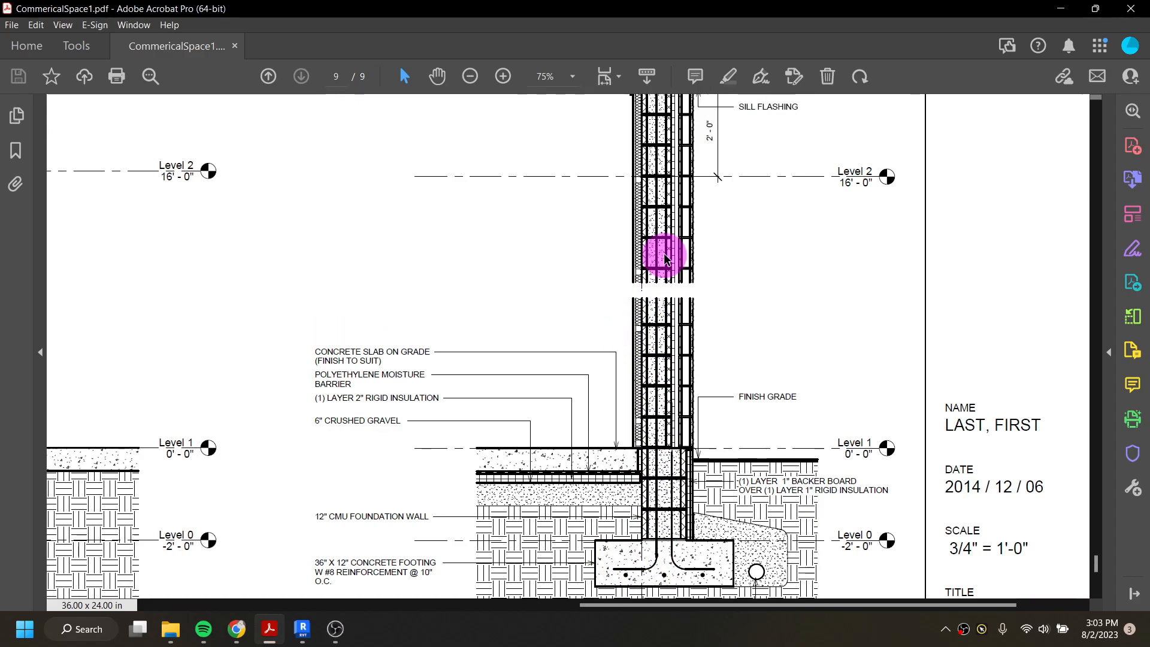
scroll(664, 259, up, 2)
scroll(659, 254, up, 12)
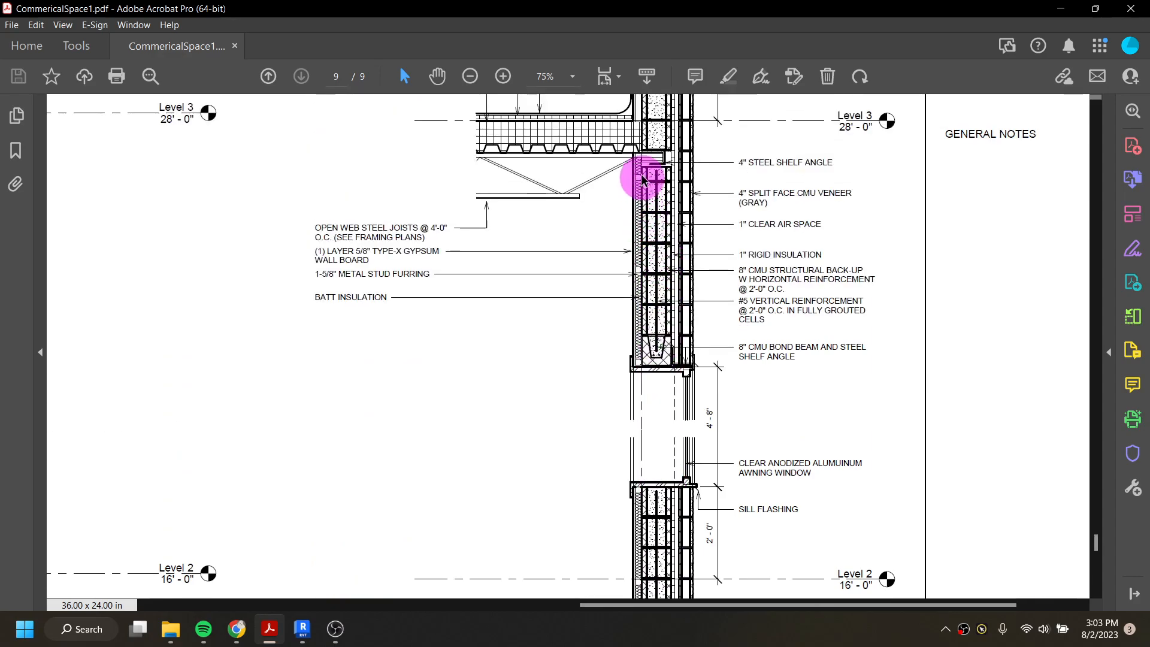
scroll(653, 281, up, 4)
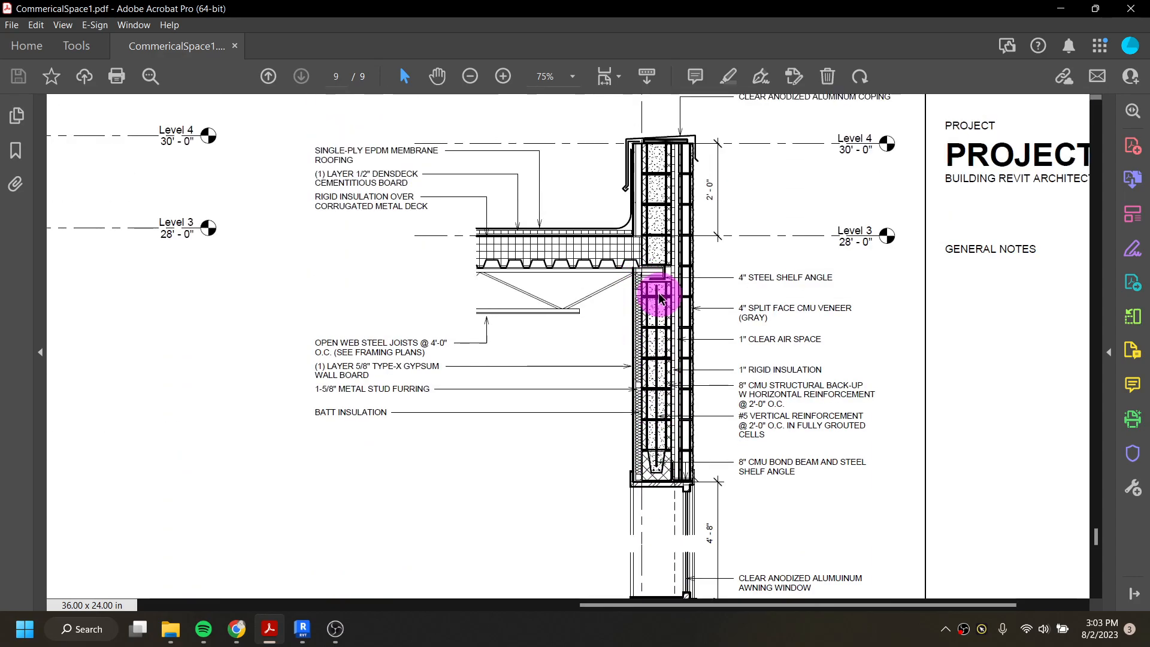
scroll(641, 350, down, 10)
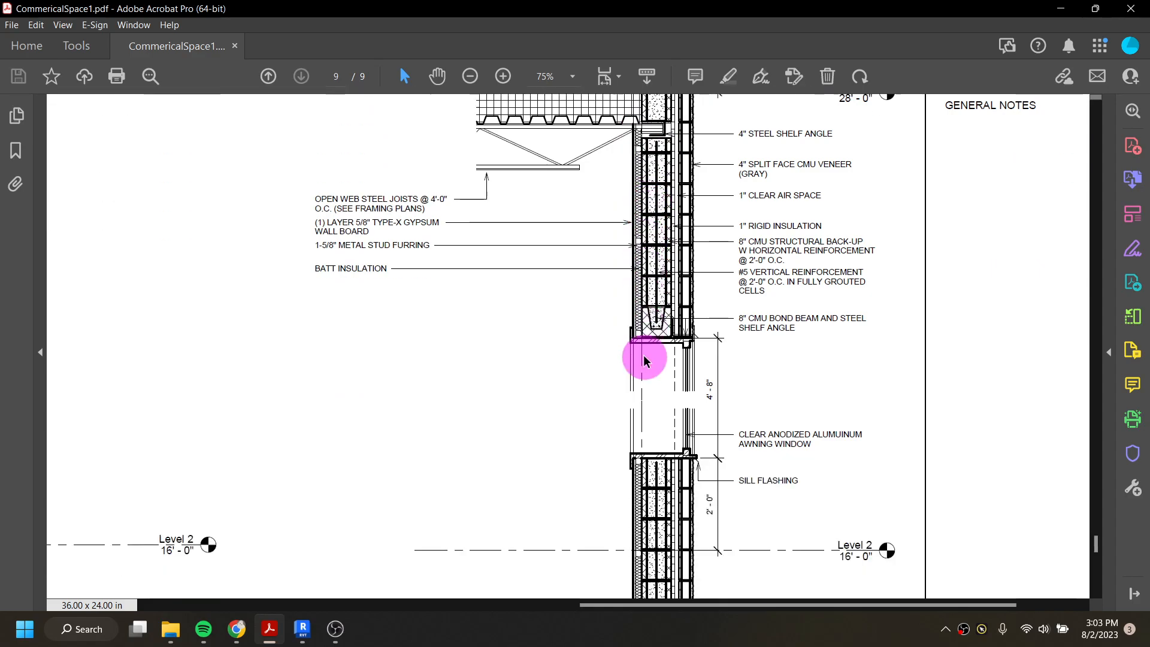
scroll(638, 350, down, 15)
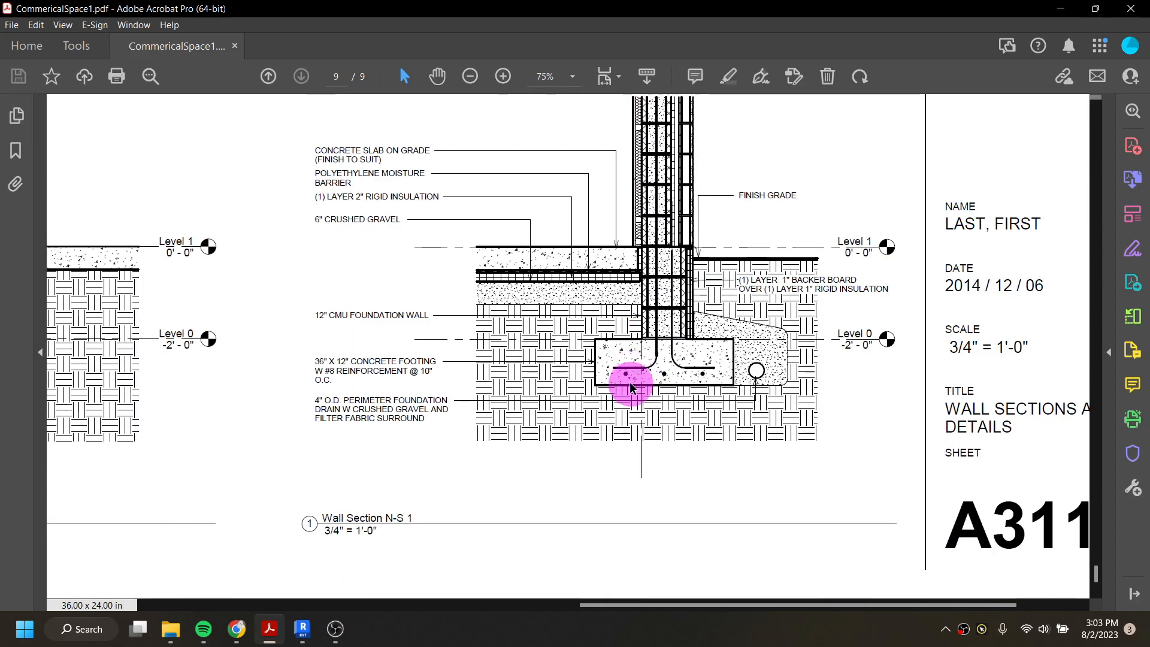
- Return to Revit and start a new detail component near the bond beam, opening the Load Family dialog
click(304, 630)
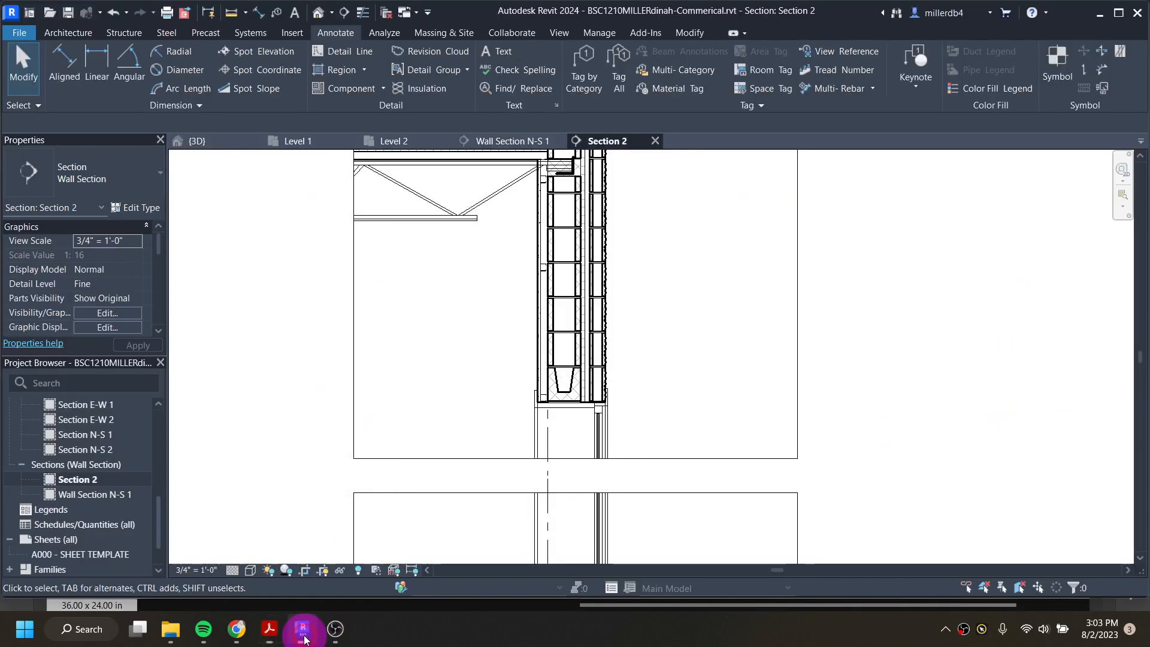
scroll(557, 395, up, 3)
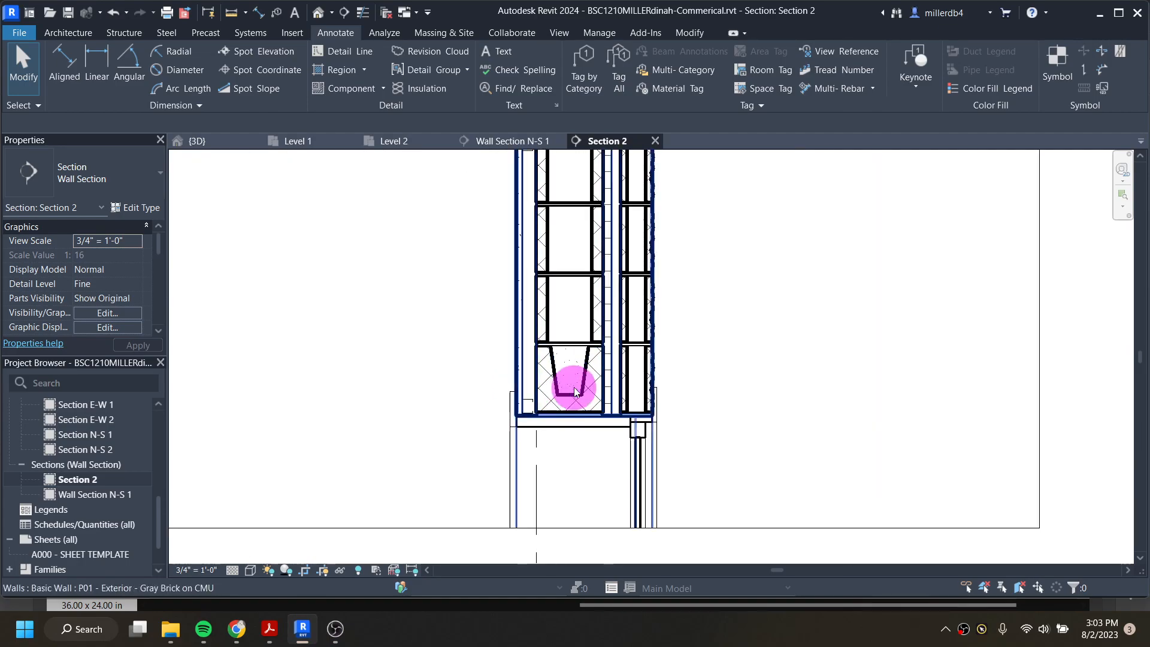
click(352, 89)
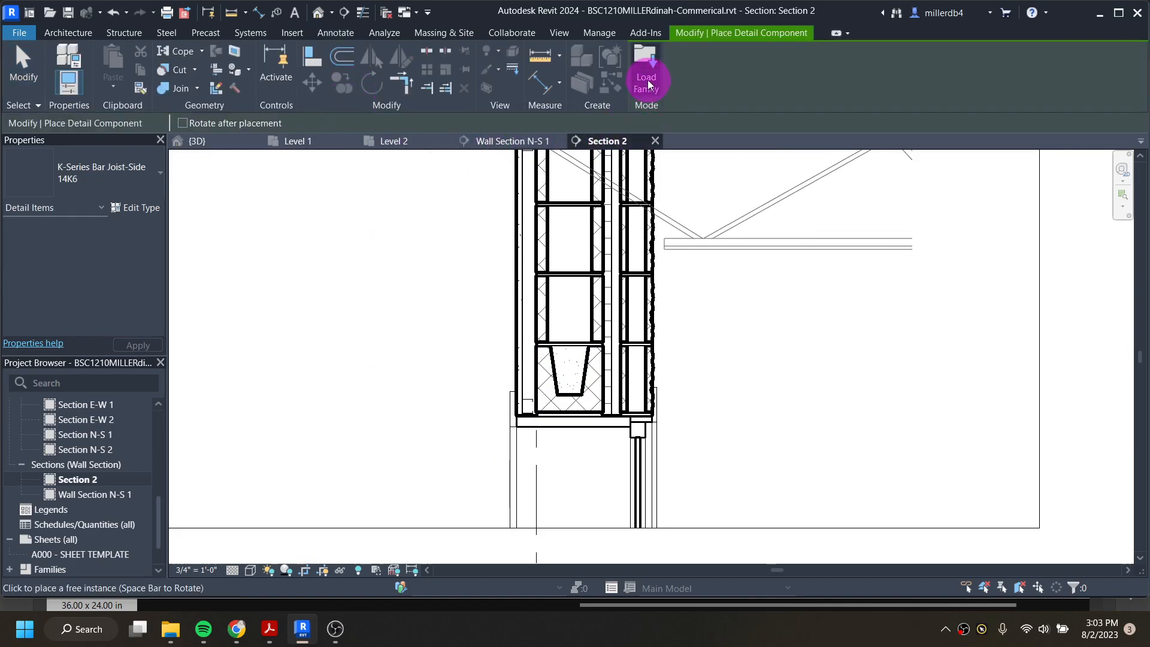
click(647, 83)
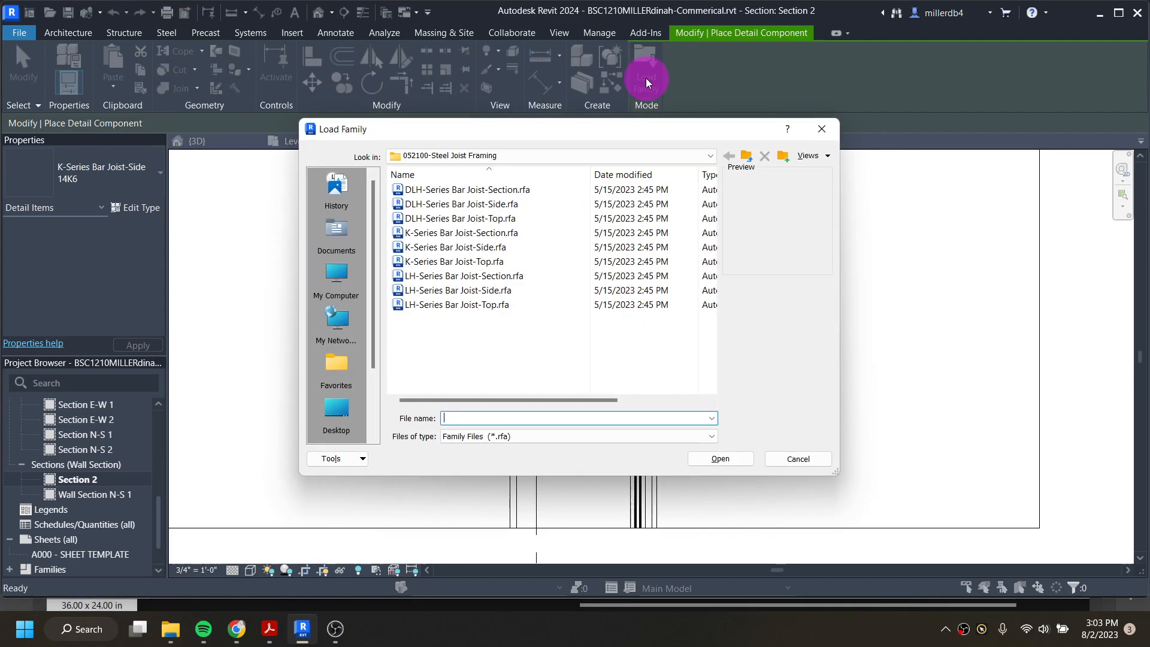
- Browse the Detail Items library to Div 05-Metals, 050500-Common Work Results for Metals, and open the 050523-Metal Fastenings folder
click(612, 158)
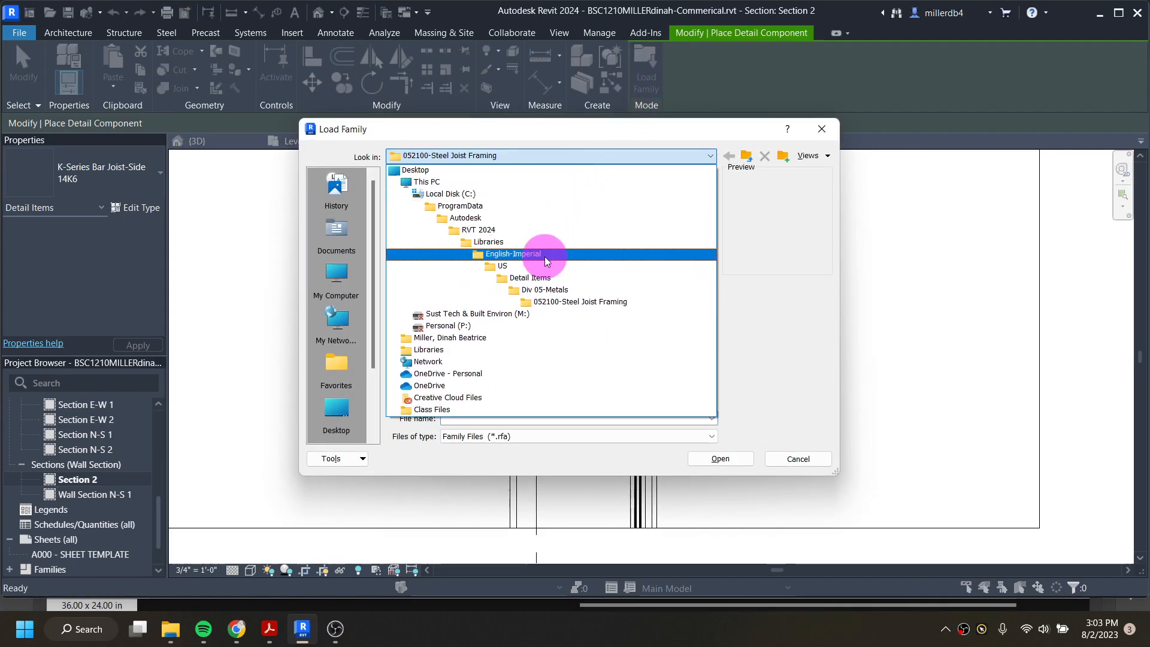
click(545, 290)
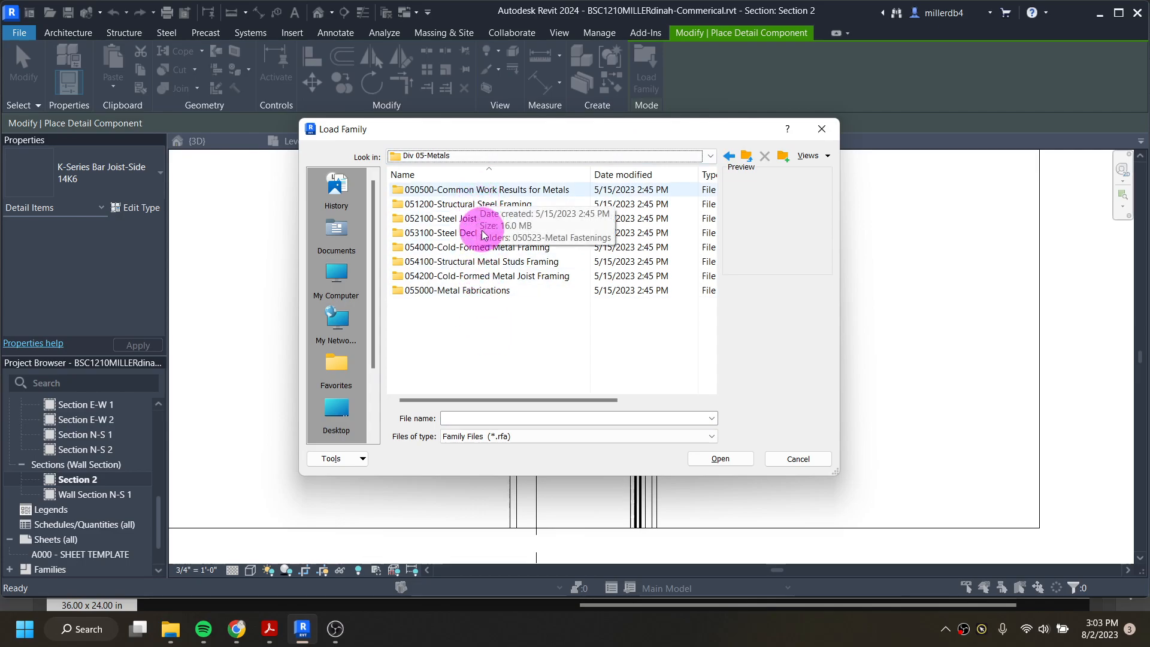
click(569, 158)
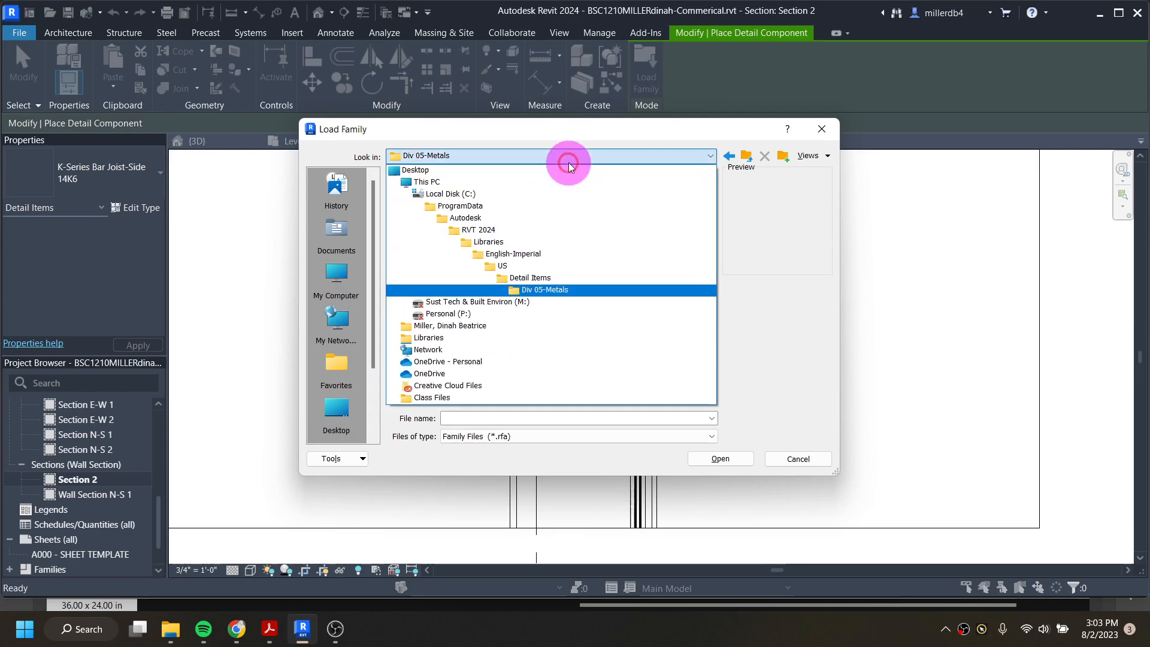
click(534, 275)
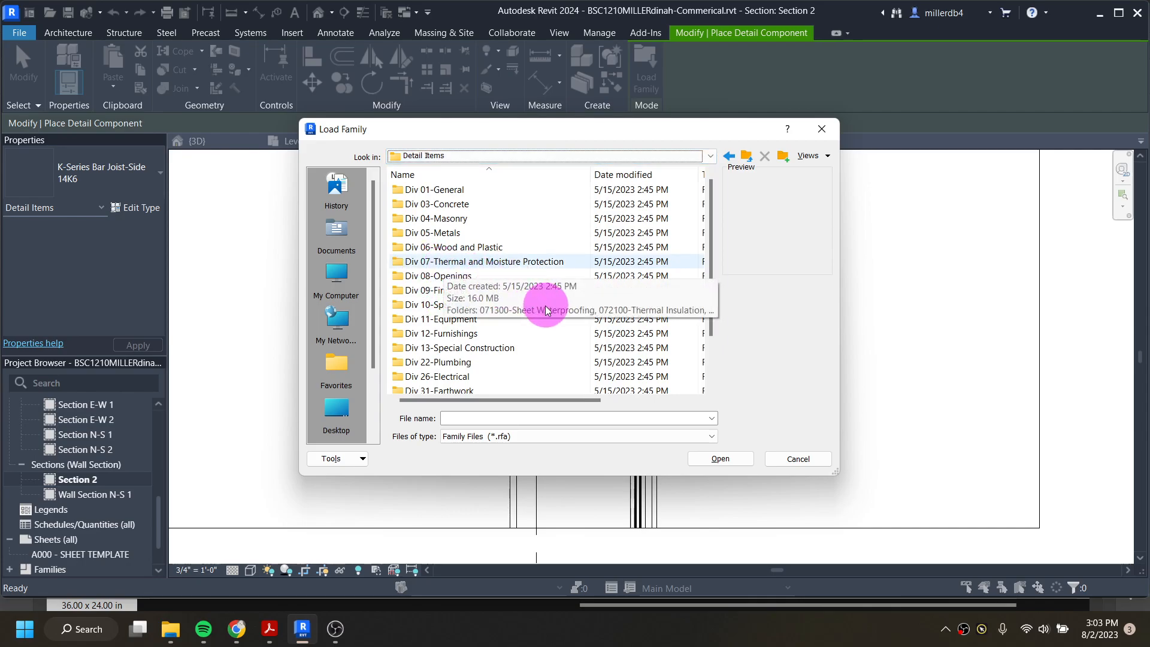
scroll(515, 321, down, 2)
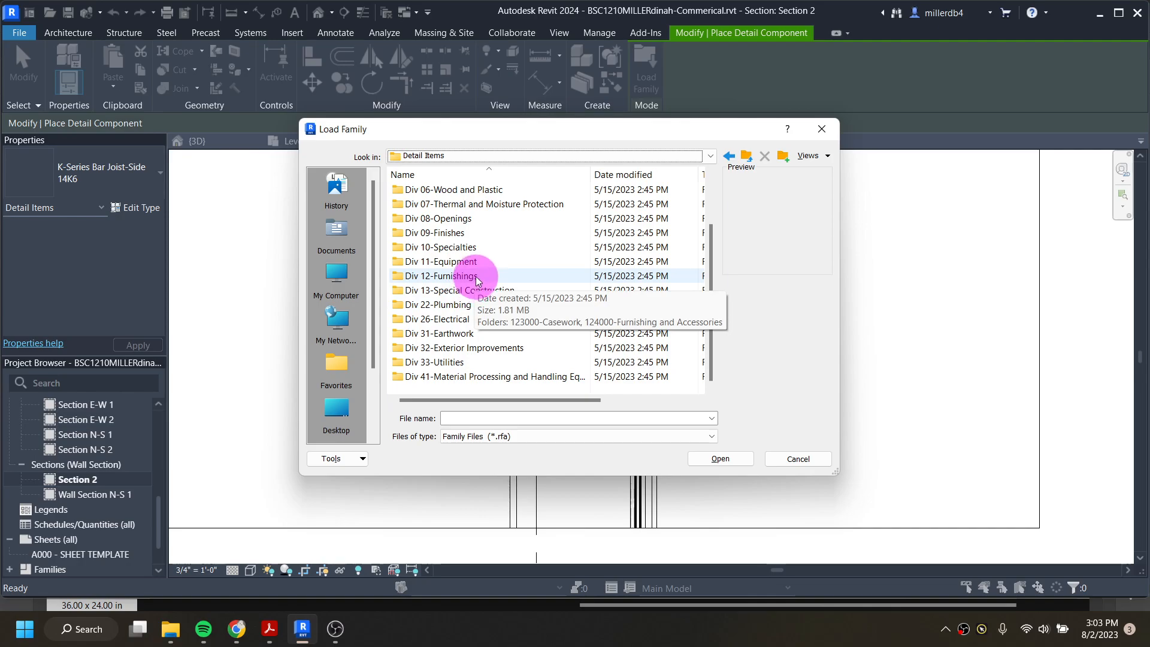
scroll(468, 269, up, 1)
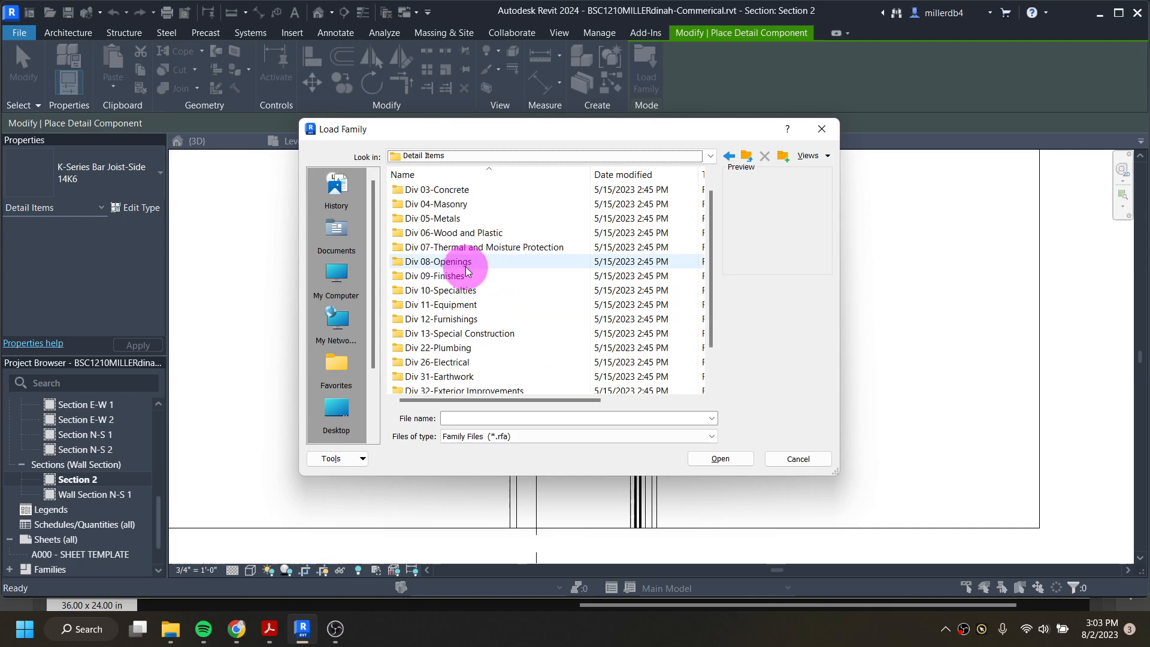
double_click(453, 223)
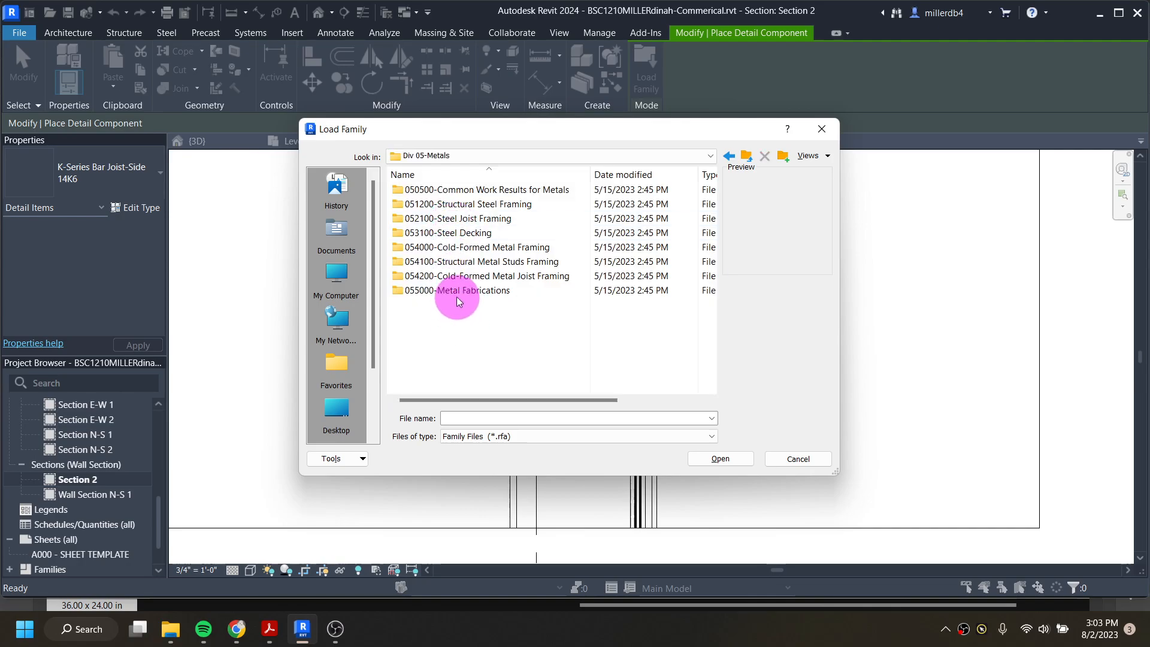
double_click(469, 189)
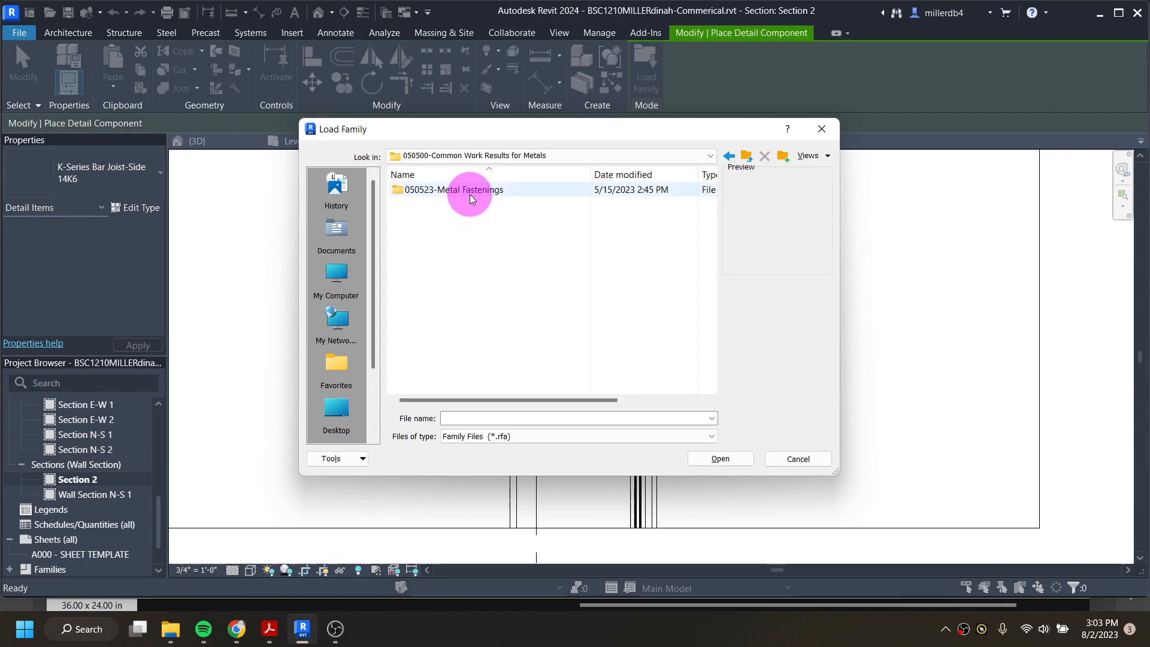
double_click(468, 189)
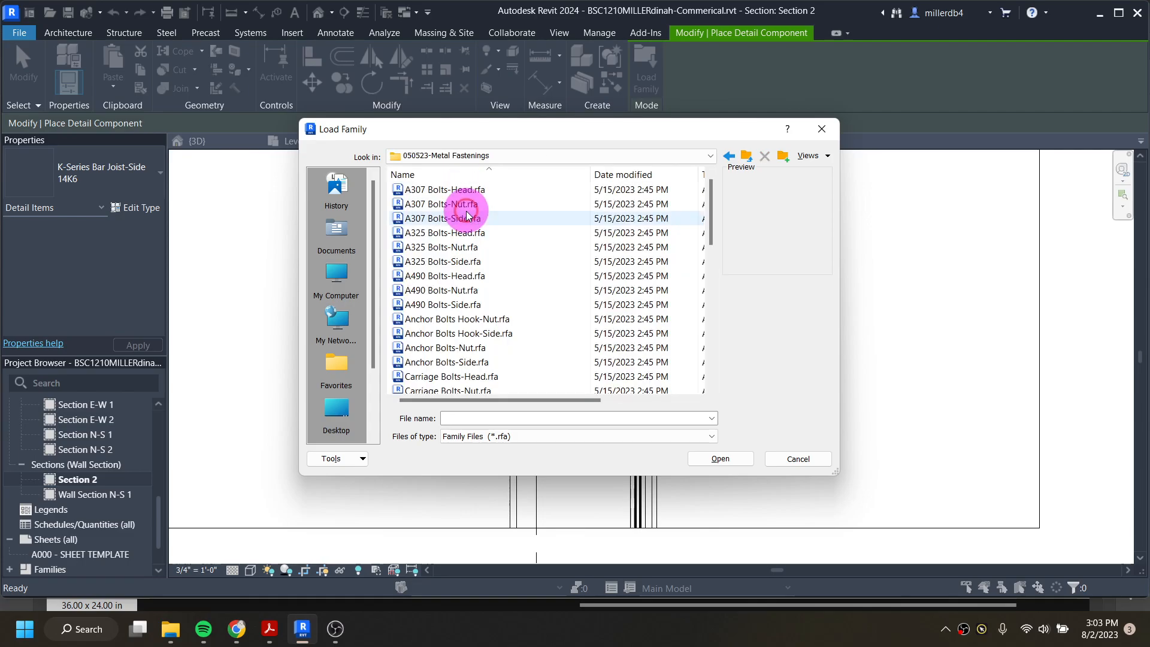
- Preview the families in the Metal Fastenings folder one by one, from the bolts through the angle connections to the steel plates
click(461, 319)
key(Up)
key(Up)
key(Up)
key(Up)
key(Up)
key(Up)
key(Up)
key(Up)
key(Up)
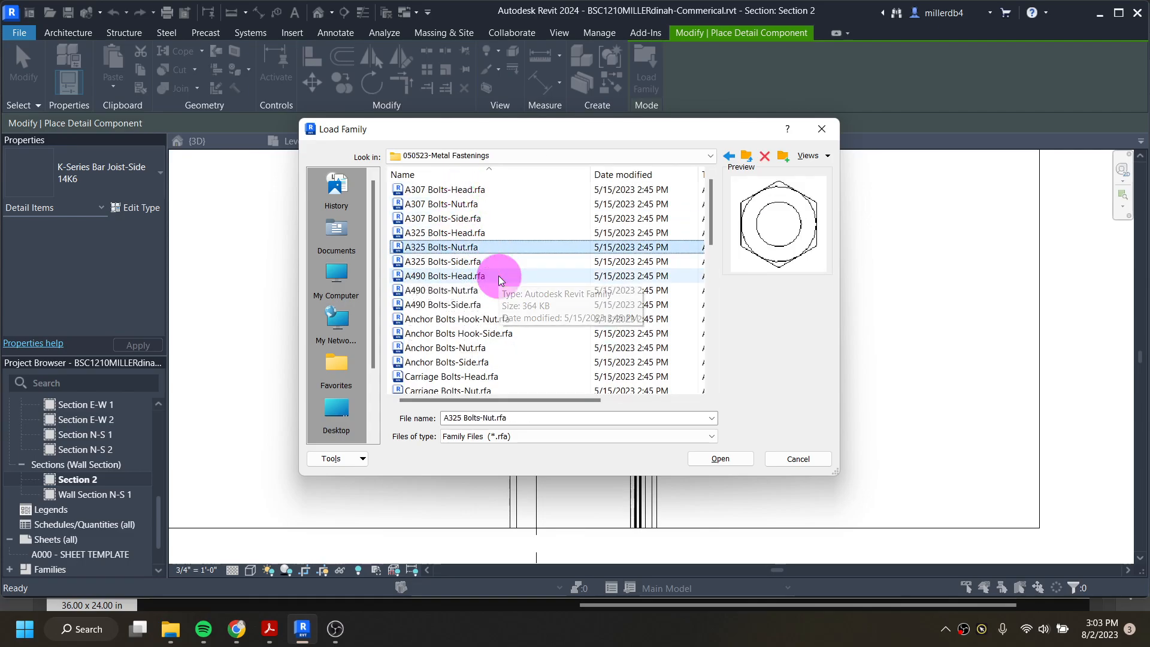
key(Down)
key(Down)
key(Down)
key(Down)
key(Down)
key(Down)
key(Down)
key(Down)
key(Down)
key(Down)
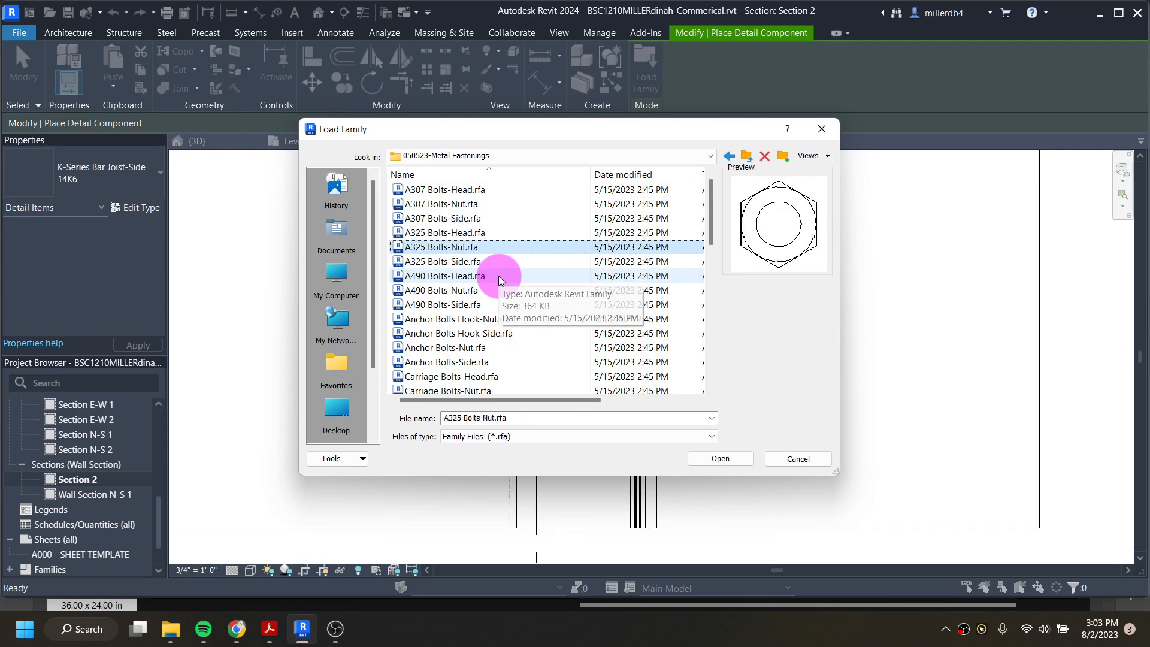
key(Down)
key(Down)
key(Down)
key(Down)
key(Down)
key(Down)
key(Down)
key(Down)
key(Down)
key(Down)
key(Down)
key(Down)
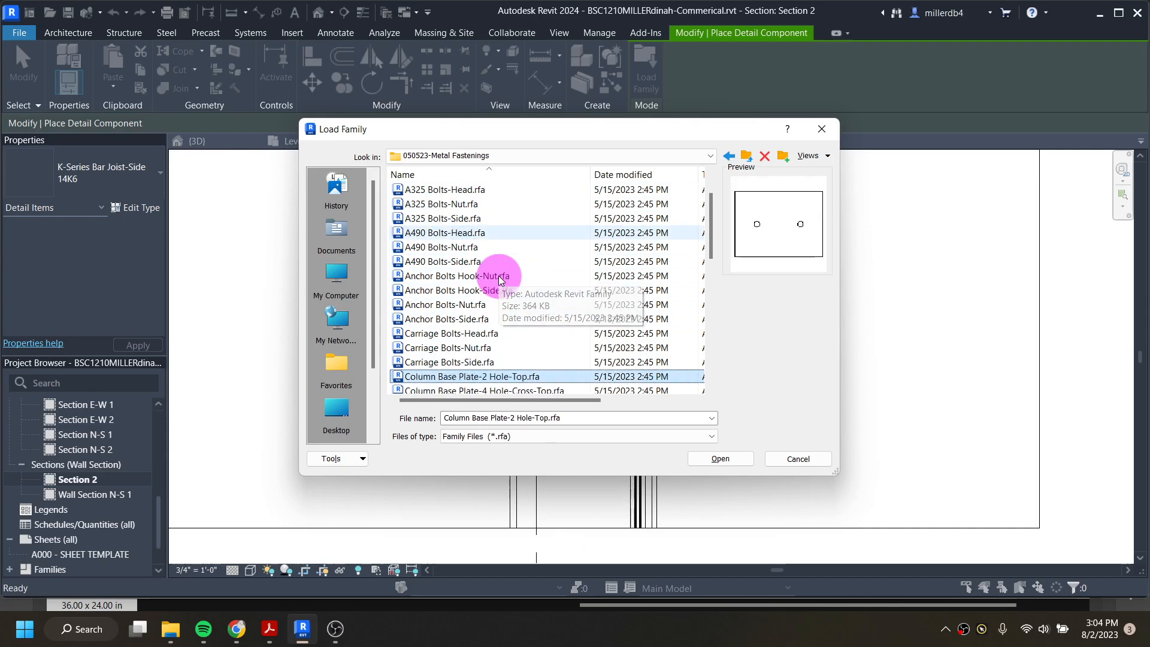
key(Down)
key(Down)
key(Down)
key(Down)
key(Down)
key(Down)
key(Down)
key(Down)
key(Down)
key(Down)
key(Down)
key(Down)
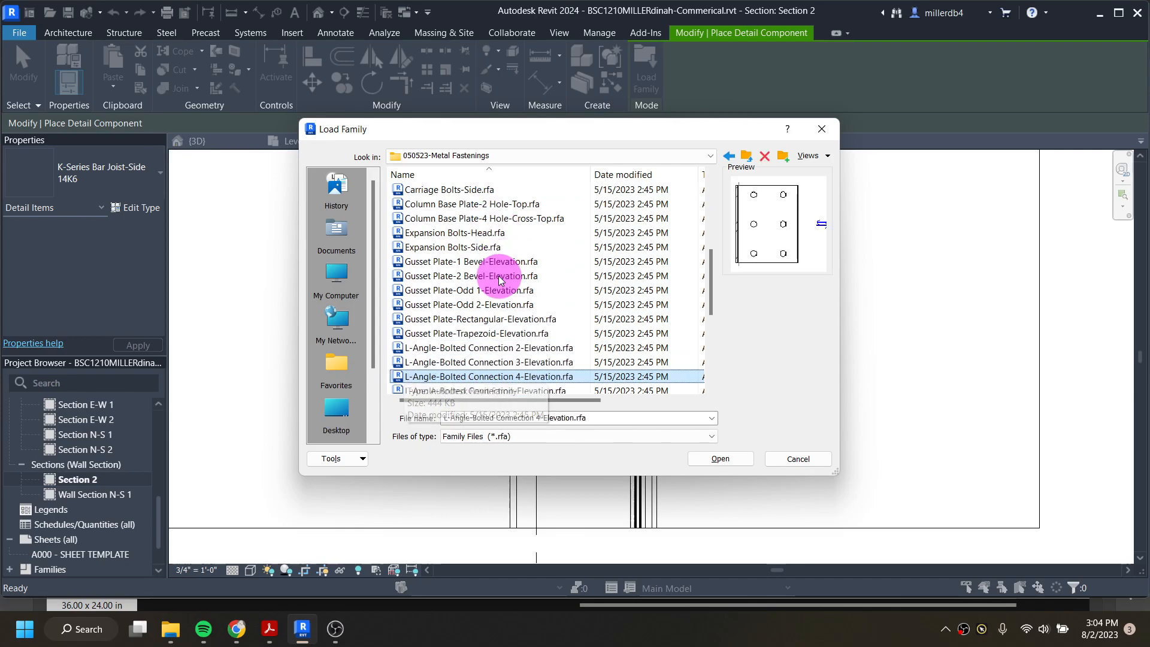
key(Down)
key(Down)
key(Down)
key(Down)
key(Down)
key(Down)
key(Down)
key(Down)
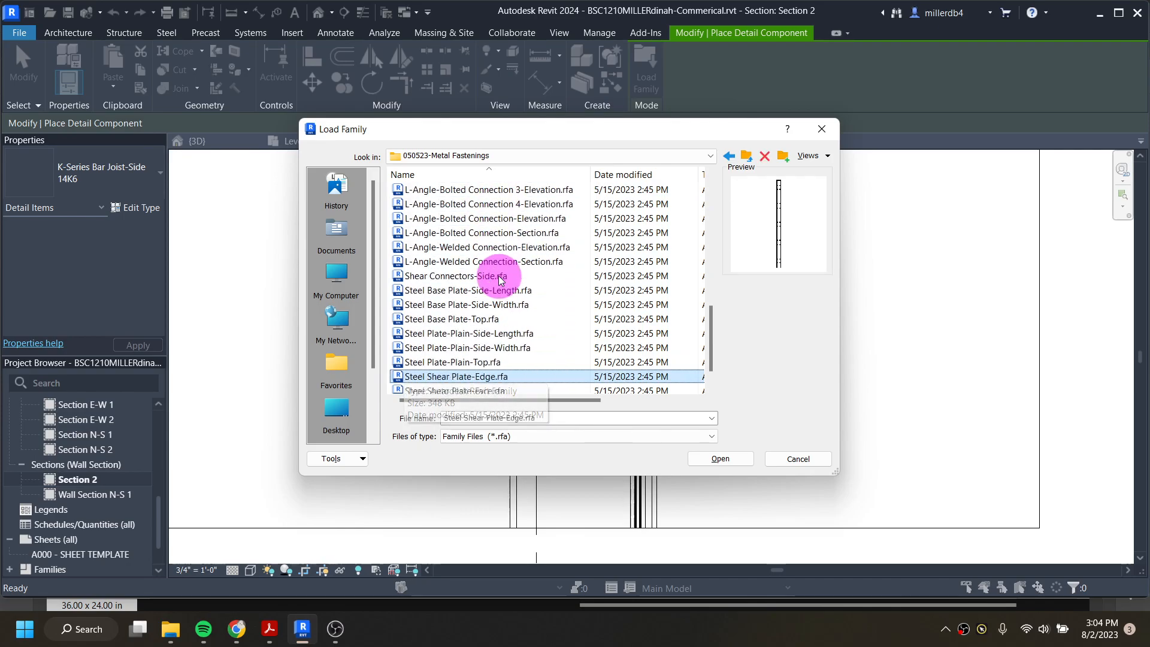
key(Up)
key(Up)
key(Up)
key(Up)
key(Up)
key(Up)
key(Up)
key(Up)
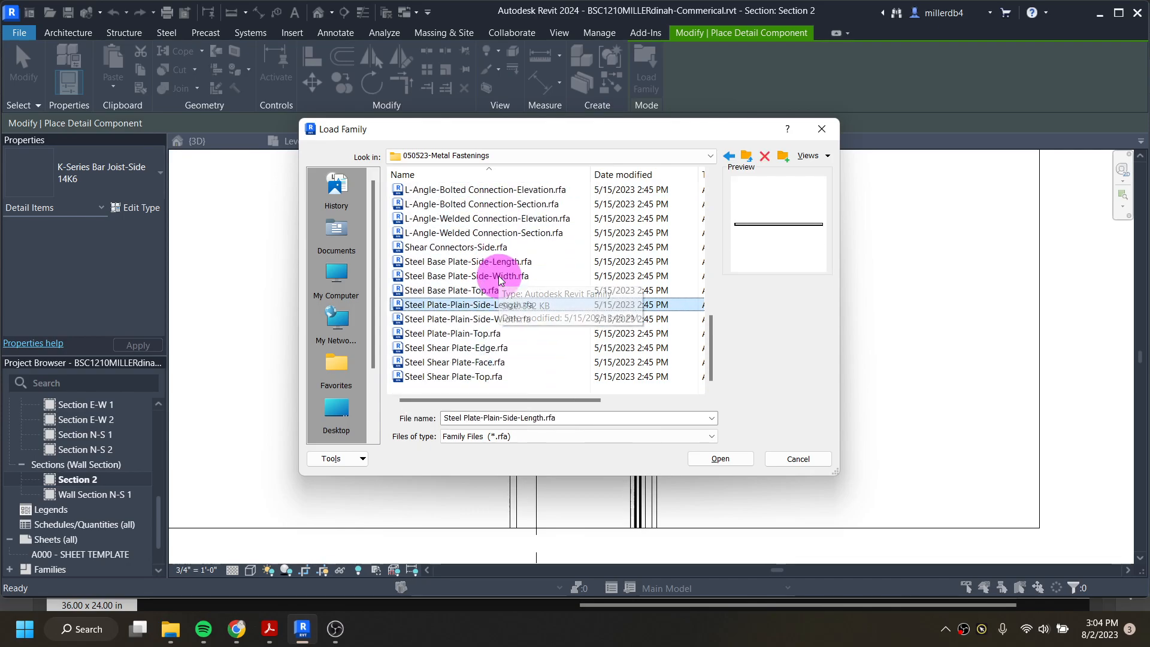
- Browse the Div 05-Metals library for reinforcement, checking the 051200-Structural Steel Framing and 055100-Metal Stairs folders
click(727, 157)
click(729, 155)
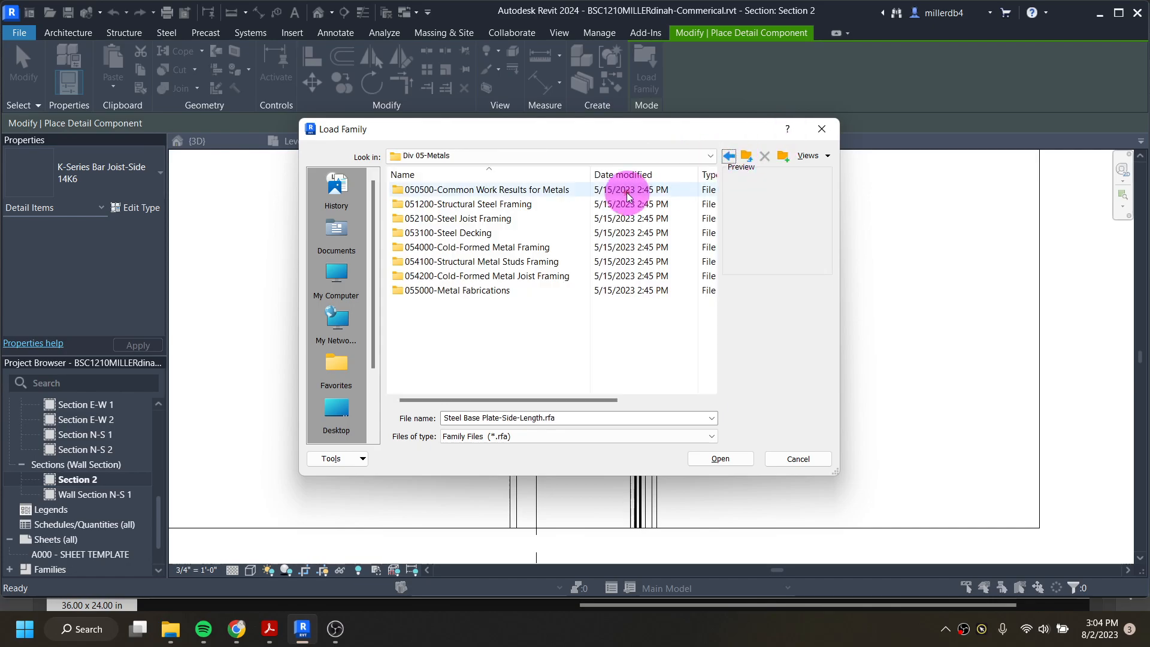
double_click(544, 203)
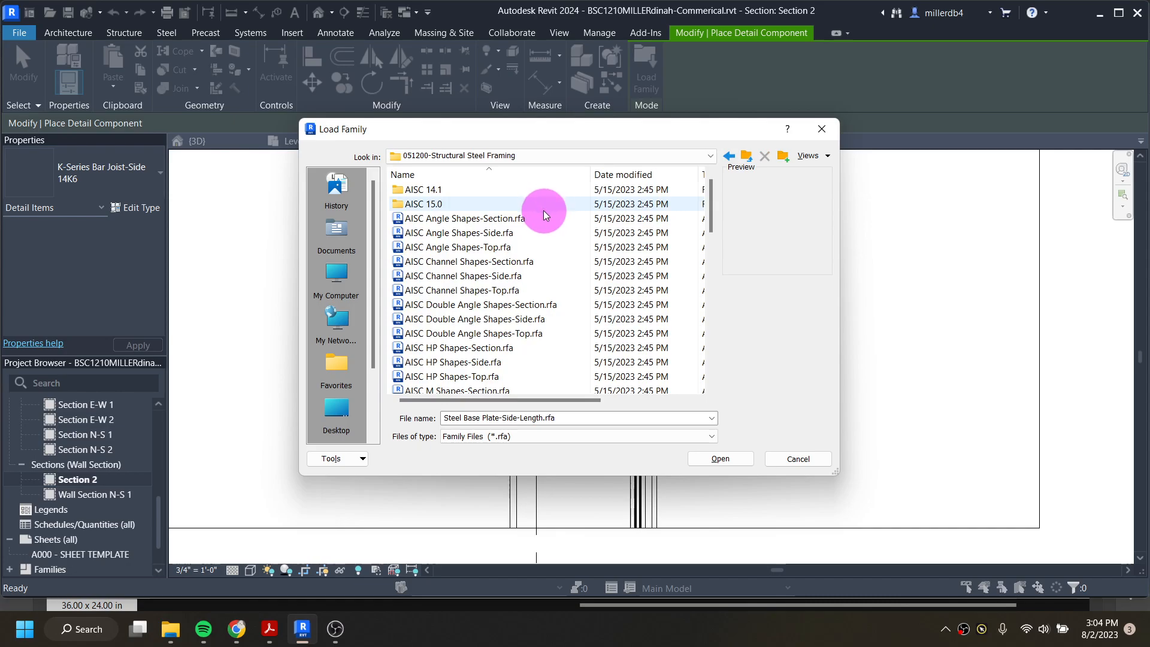
scroll(542, 228, down, 9)
scroll(526, 262, up, 9)
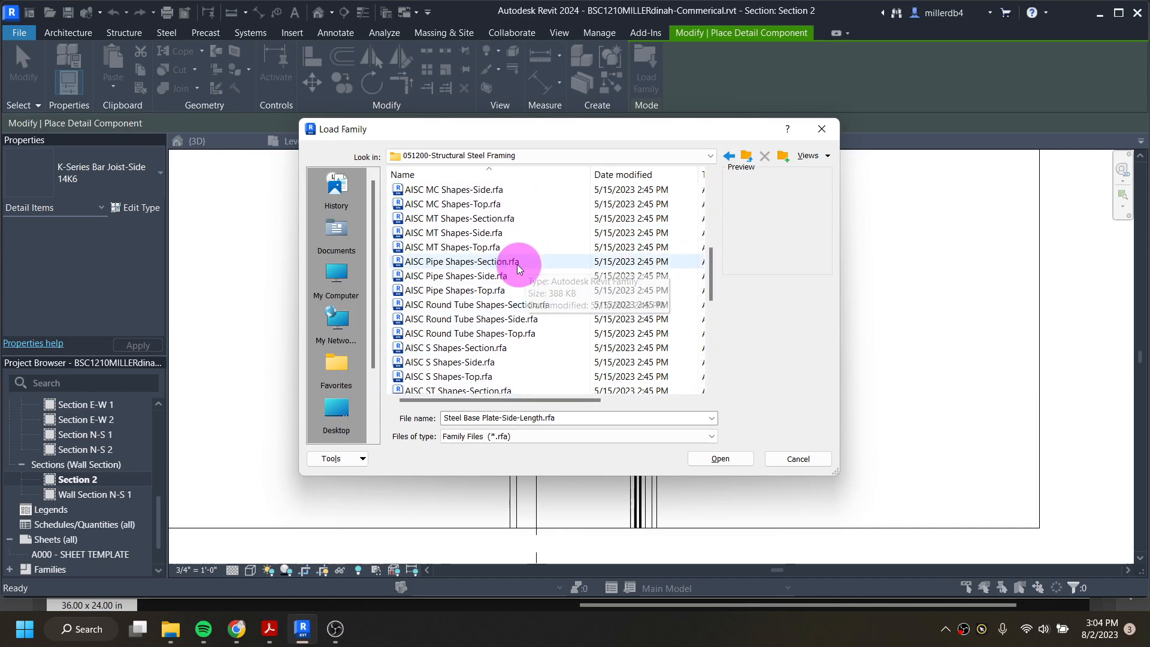
click(729, 156)
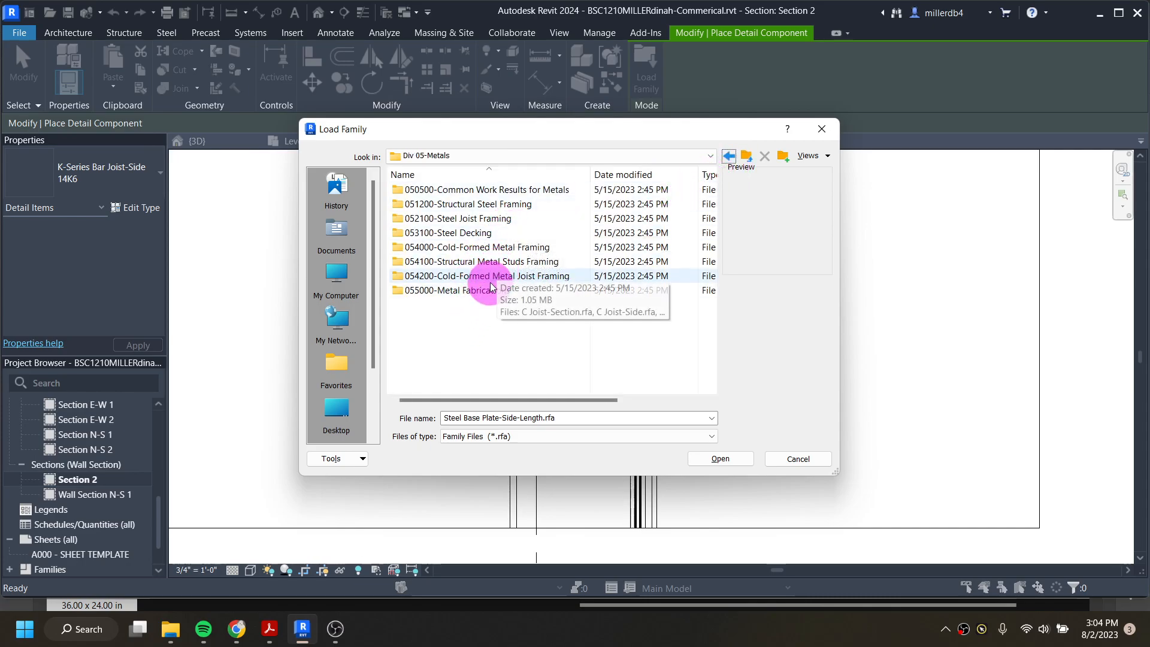
double_click(472, 292)
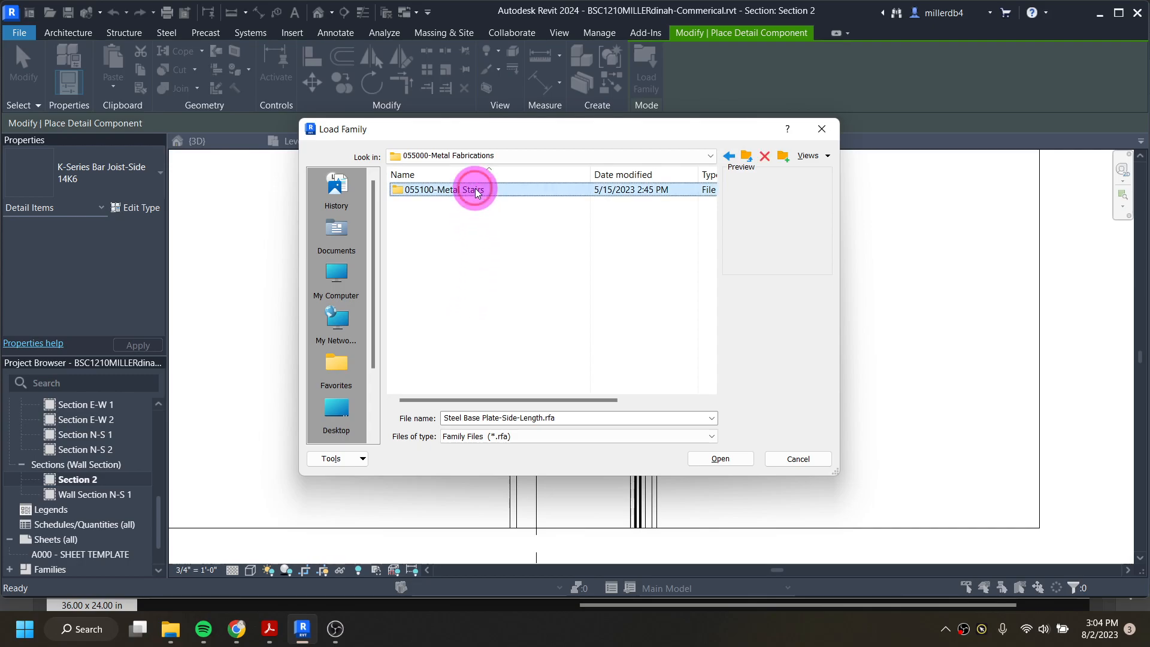
double_click(475, 190)
click(582, 204)
click(577, 219)
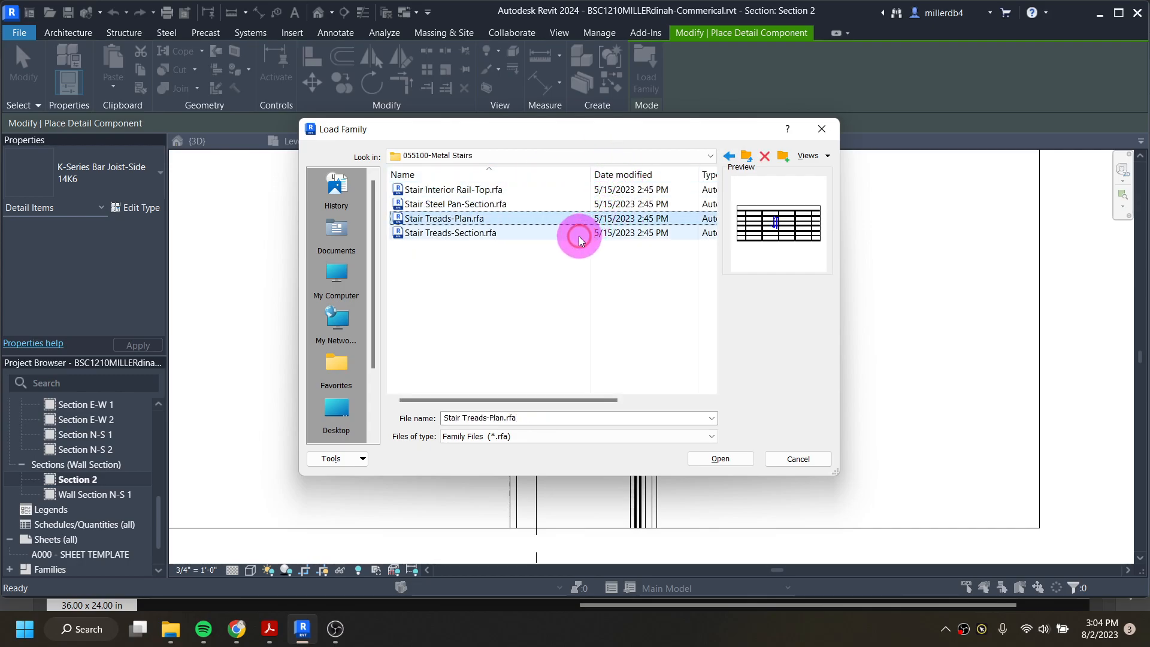
click(728, 157)
click(728, 157)
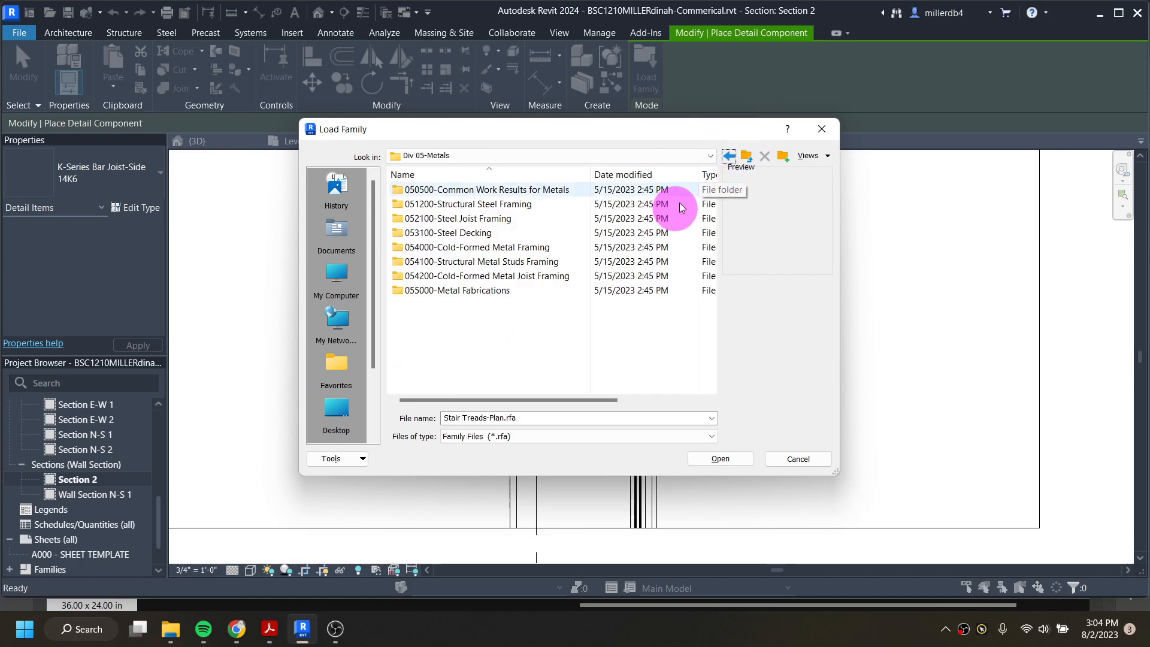
- Load the Reinf Bar Section family from Div 03-Concrete, 032100-Reinforcing Steel, in the Detail Items library
click(728, 156)
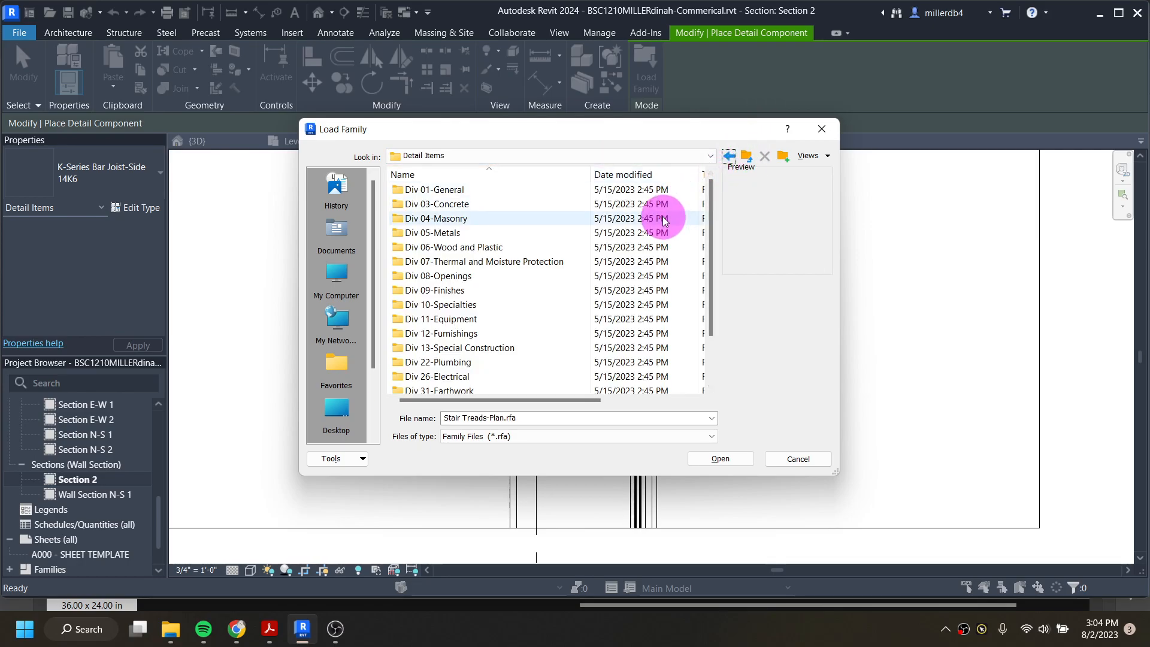
double_click(441, 204)
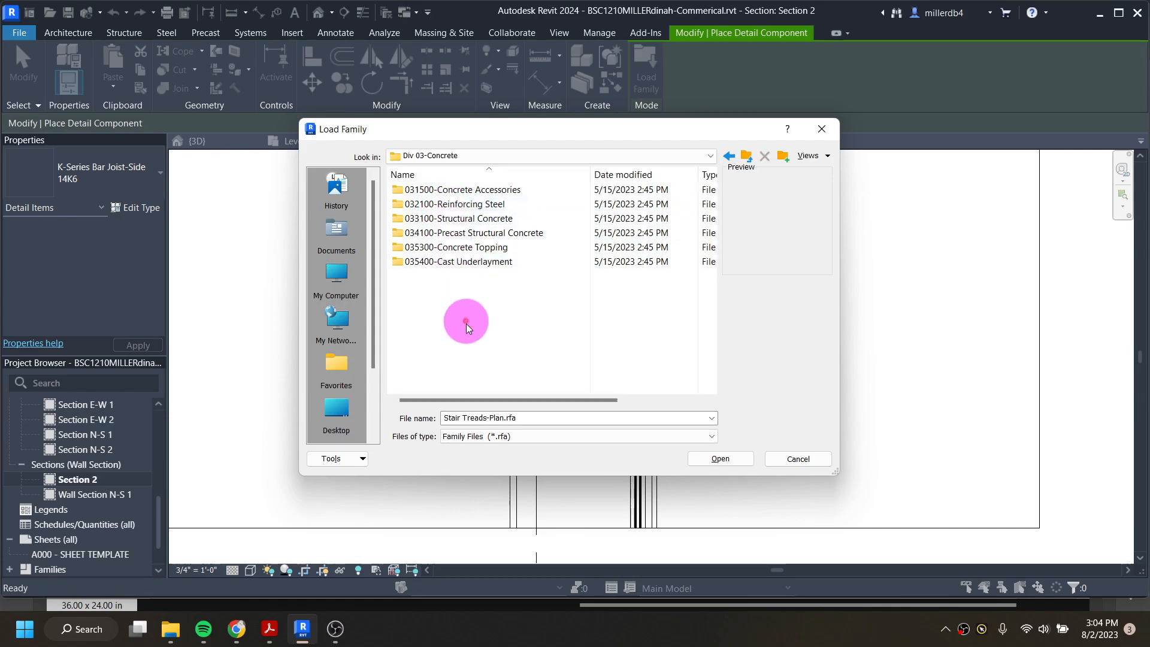
double_click(451, 206)
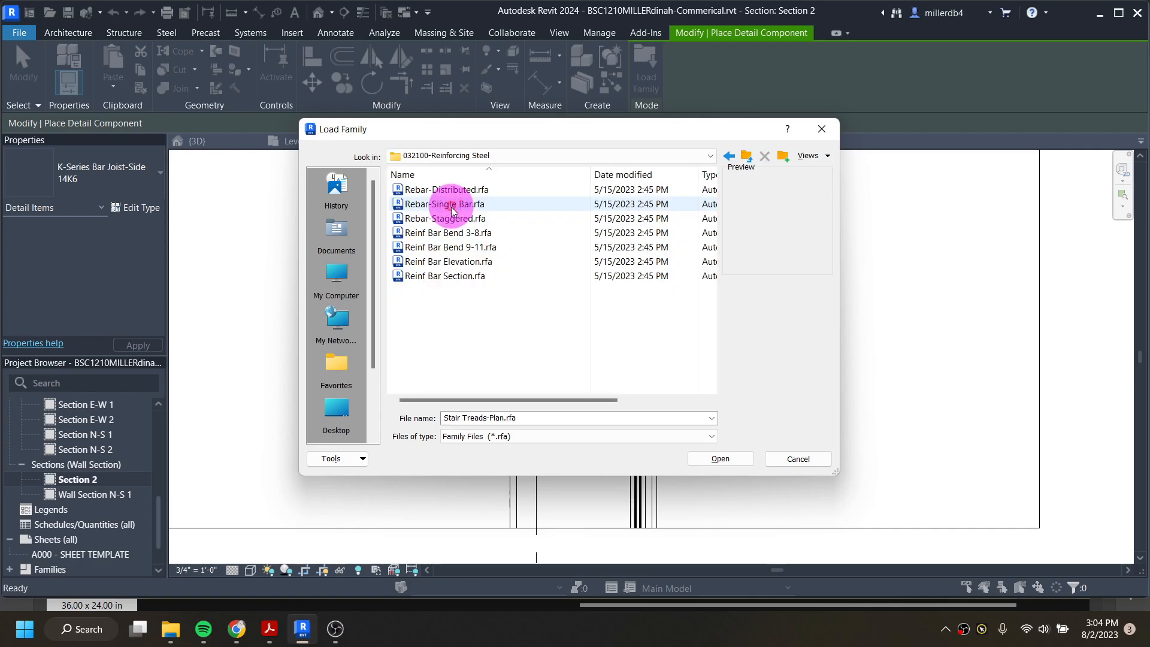
click(443, 279)
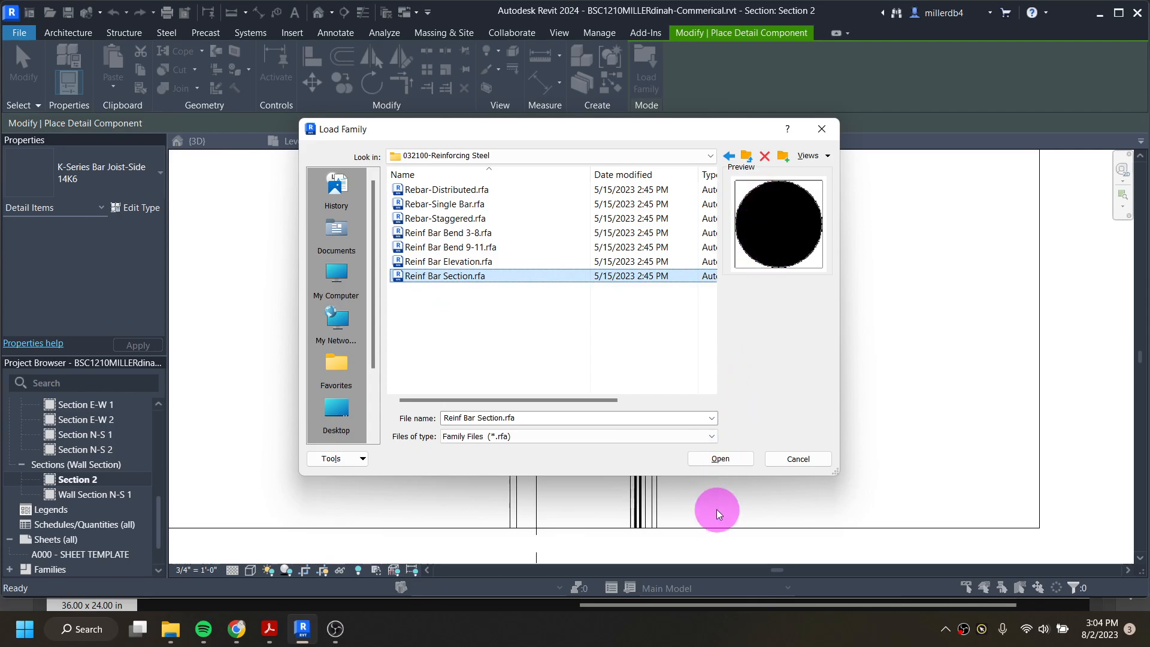
click(701, 462)
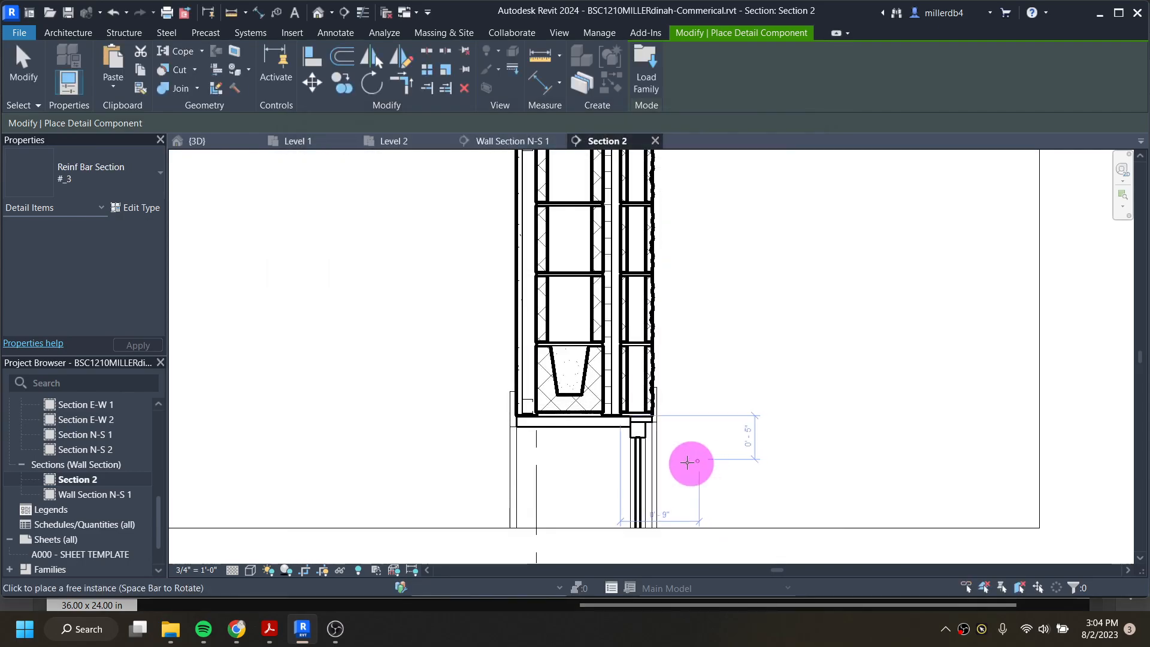
- Place two #_3 bar sections side by side near the bottom of the bond beam's grout core
scroll(570, 400, up, 5)
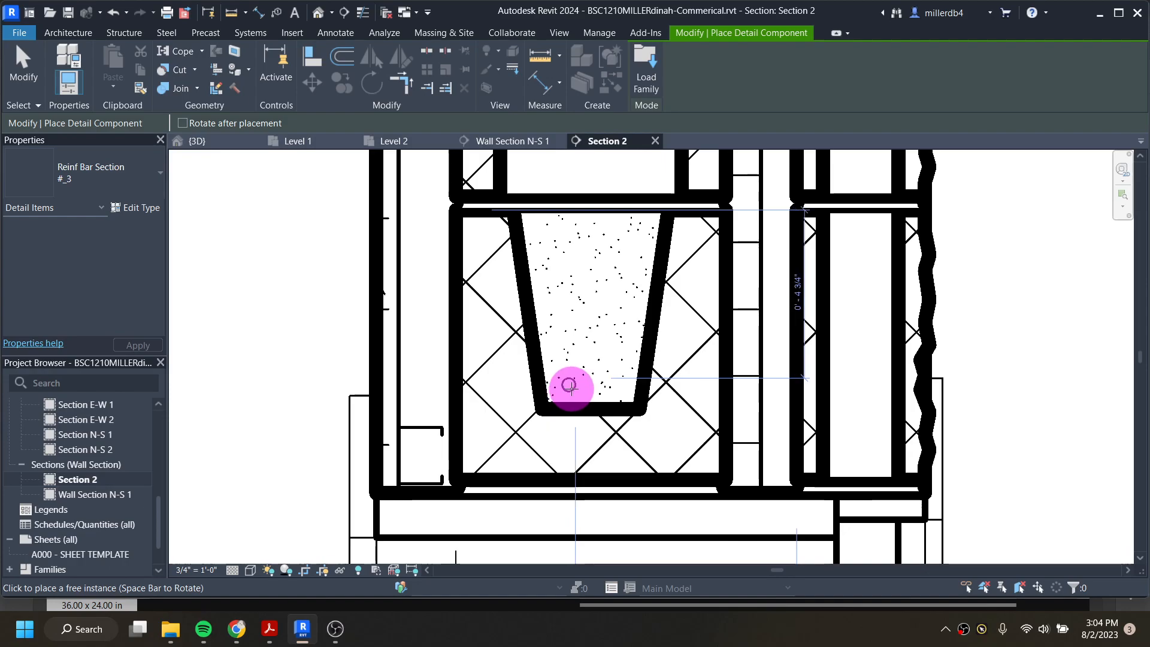
scroll(567, 386, up, 3)
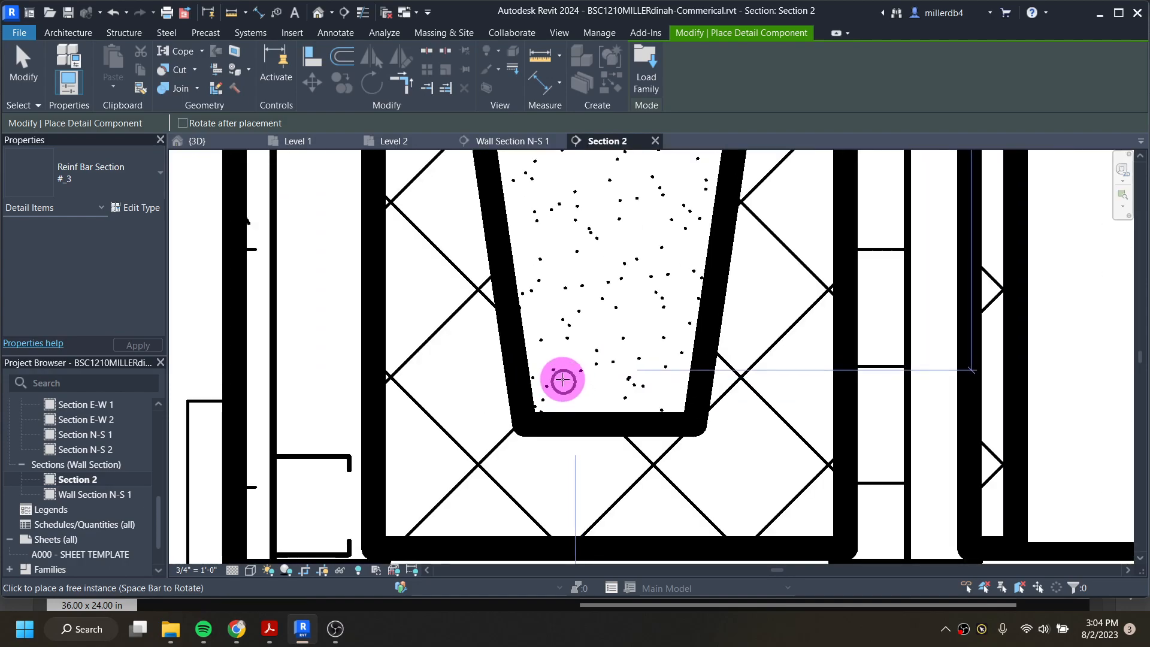
click(564, 381)
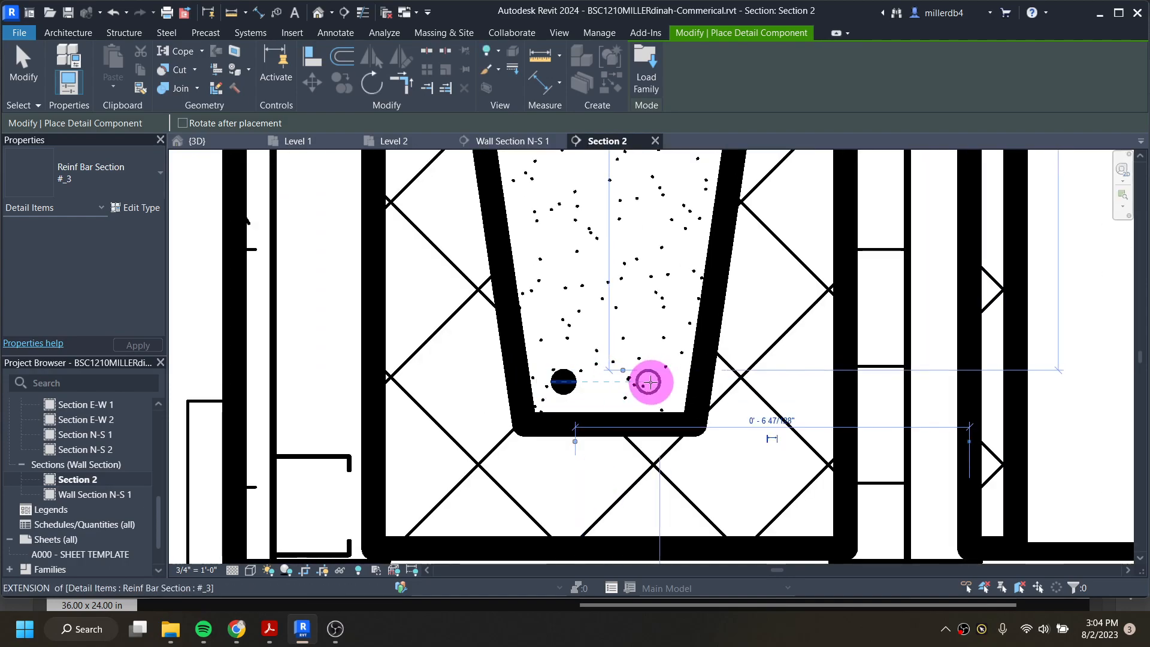
click(651, 381)
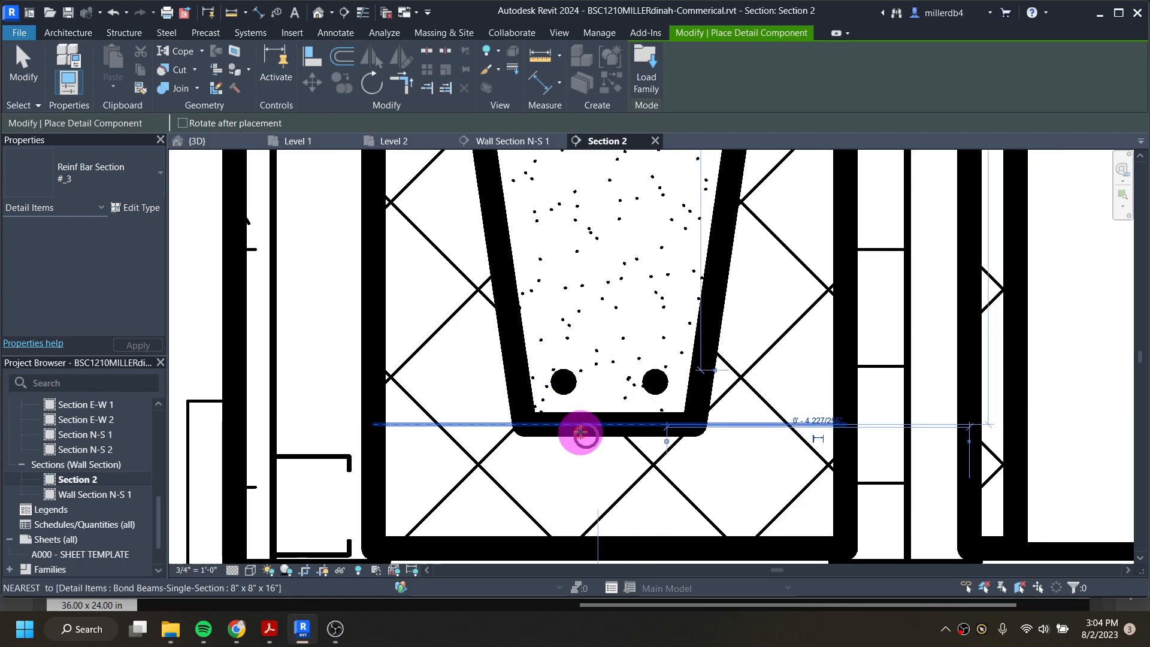
- Place three #_8 Reinf Bar Section components on the bottom edge of the wall footing: one under the wall's centre and one toward each side
scroll(580, 429, down, 3)
scroll(579, 423, down, 5)
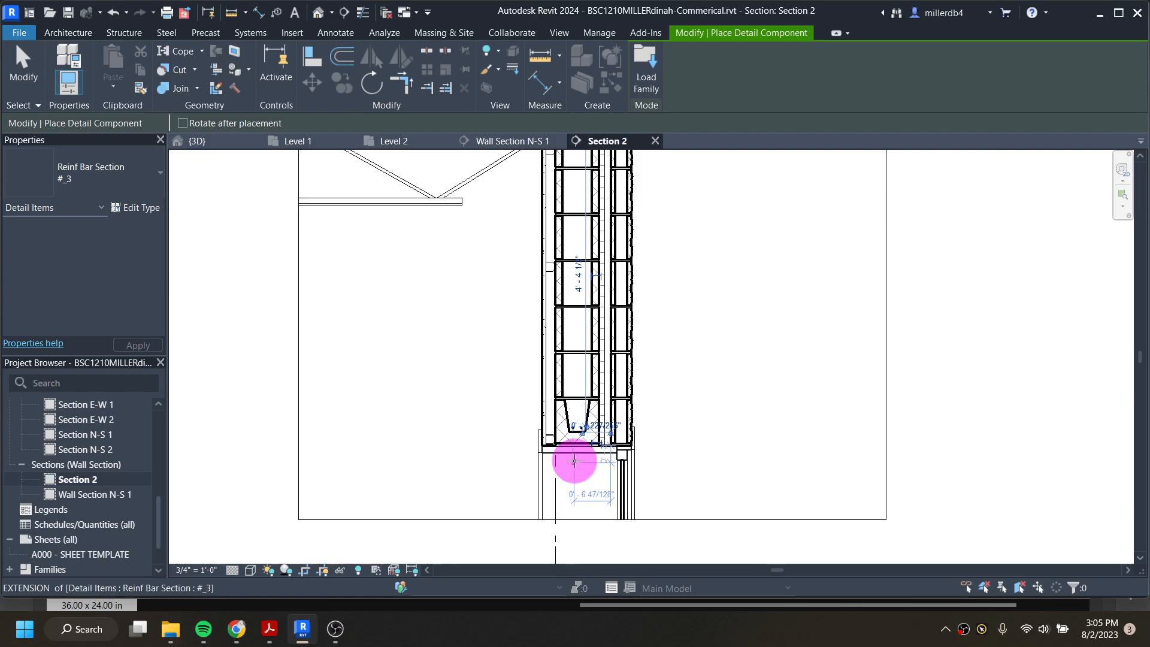
scroll(533, 428, down, 5)
middle_drag(547, 488, 563, 221)
scroll(541, 397, up, 10)
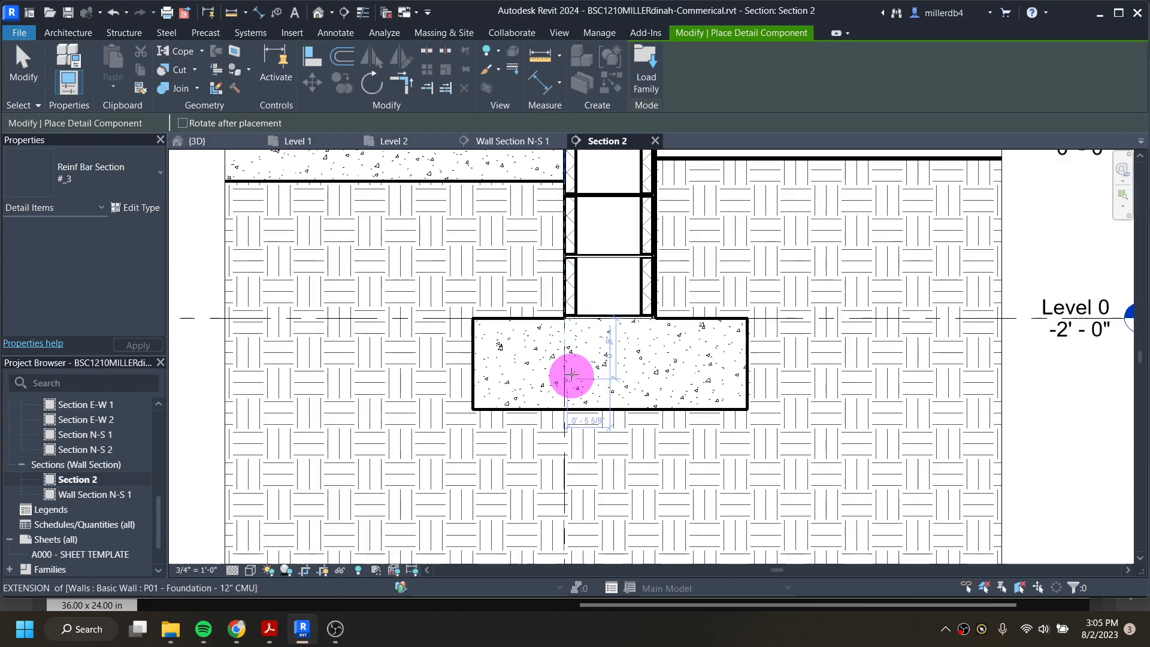
click(117, 174)
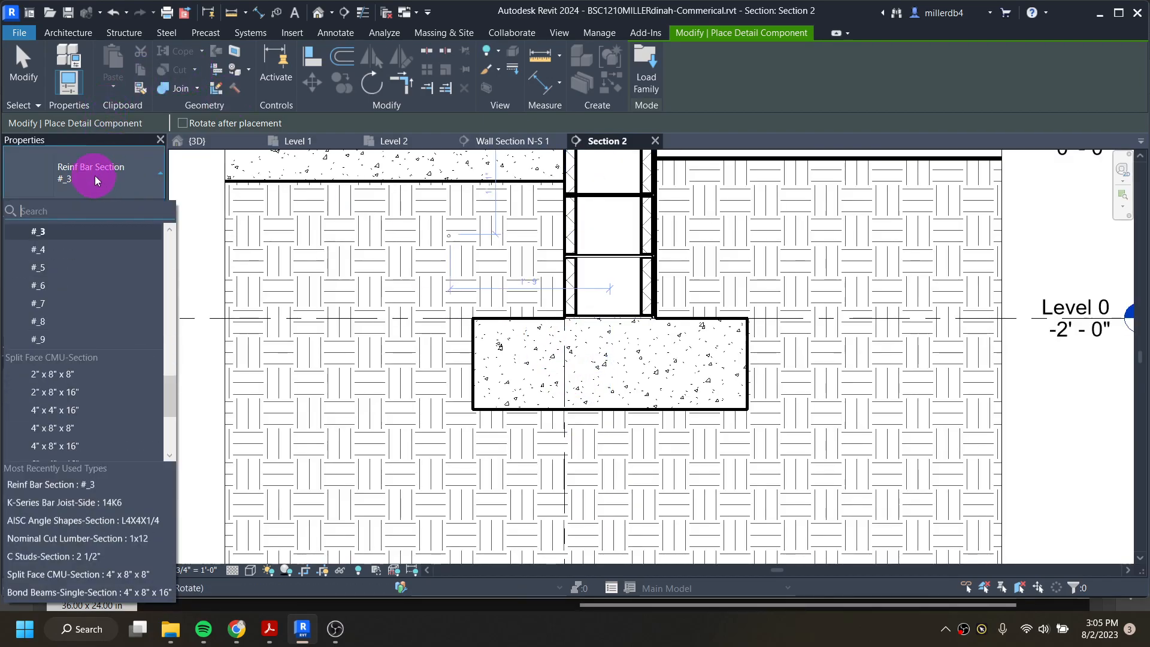
click(60, 321)
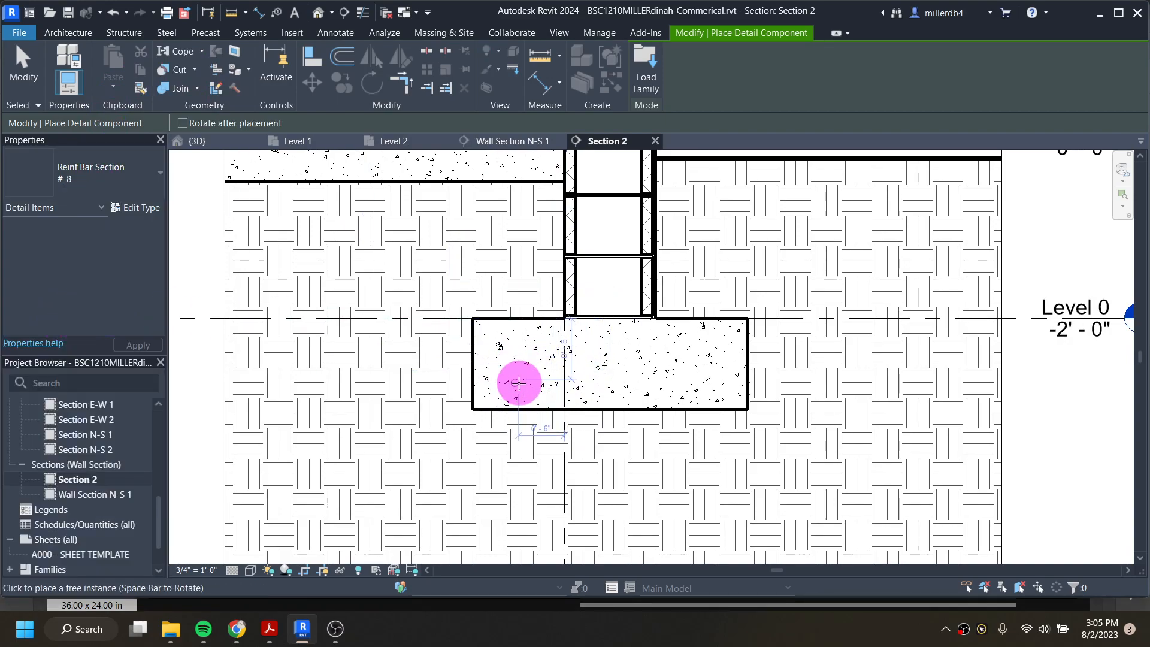
scroll(522, 386, up, 3)
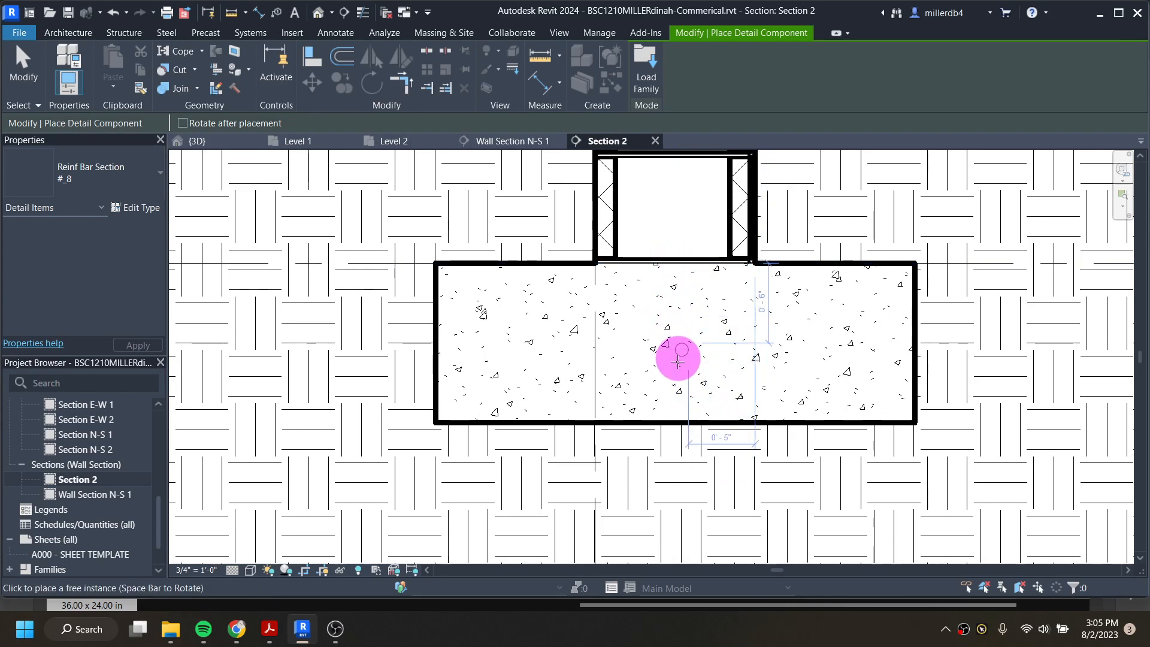
click(675, 424)
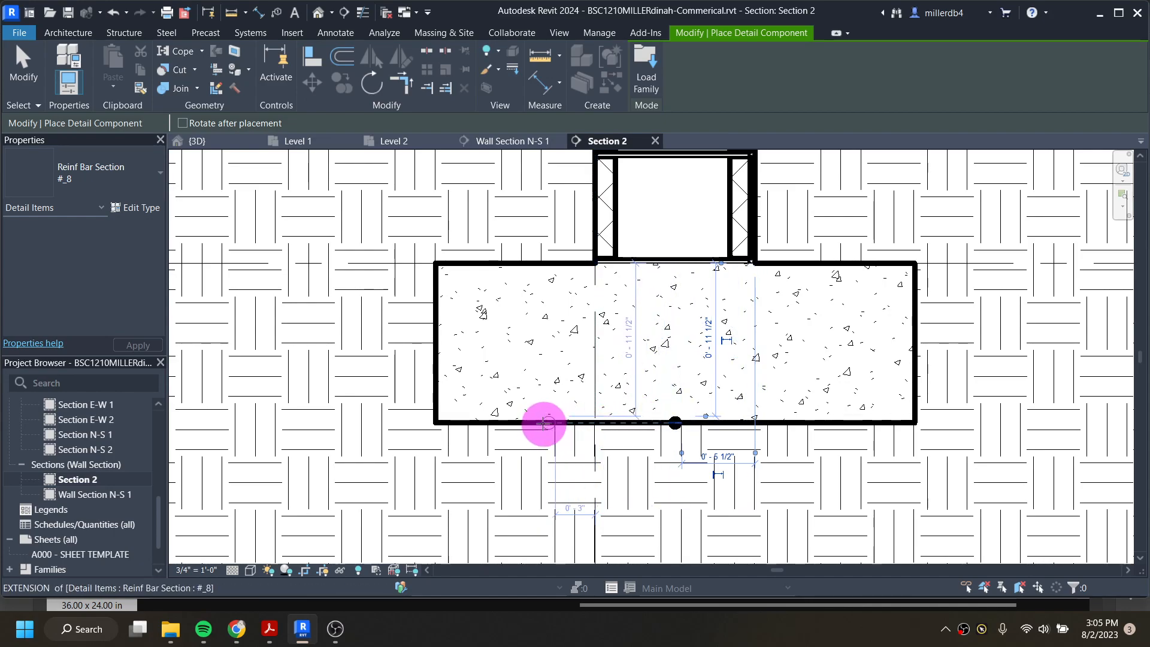
scroll(544, 423, up, 1)
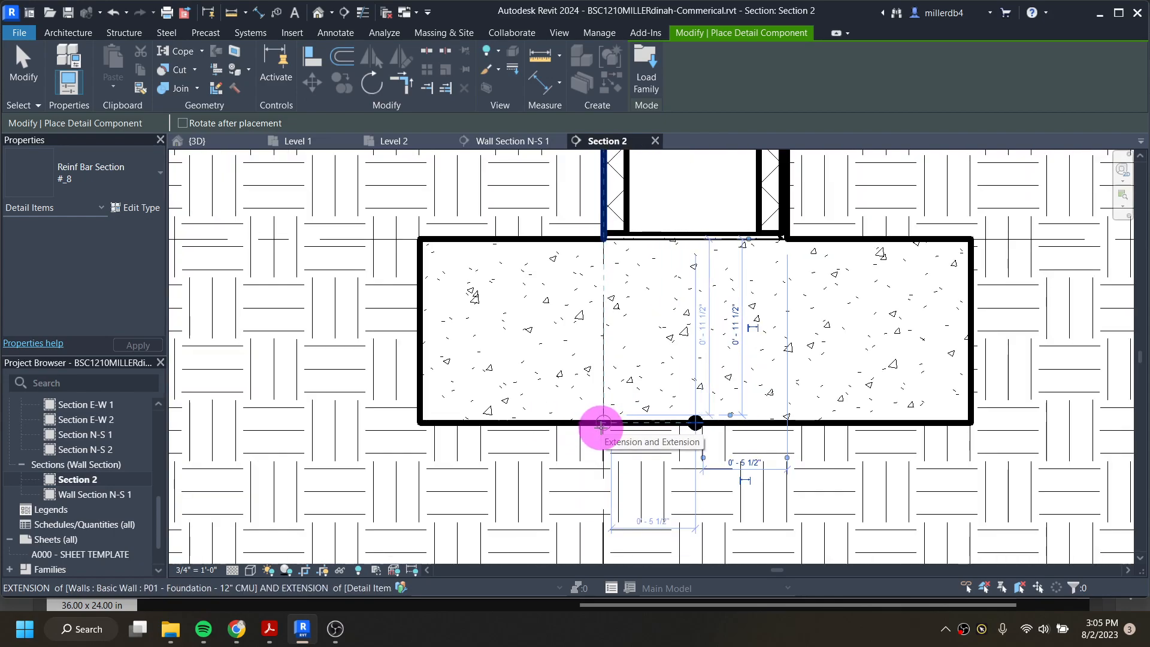
click(542, 426)
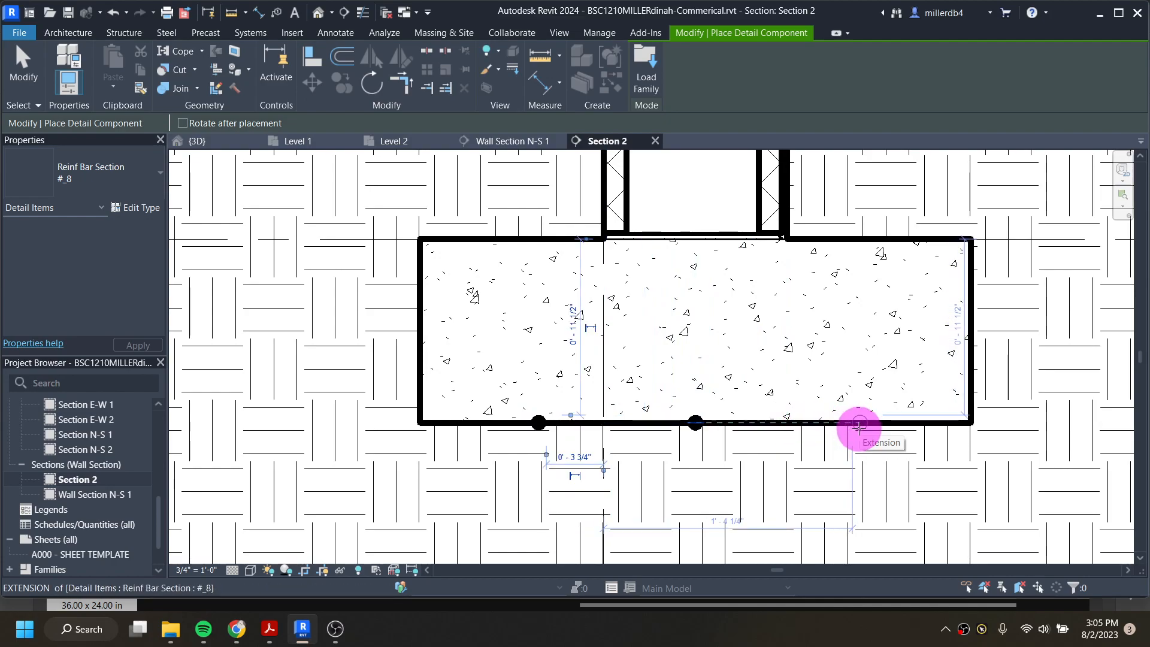
click(859, 426)
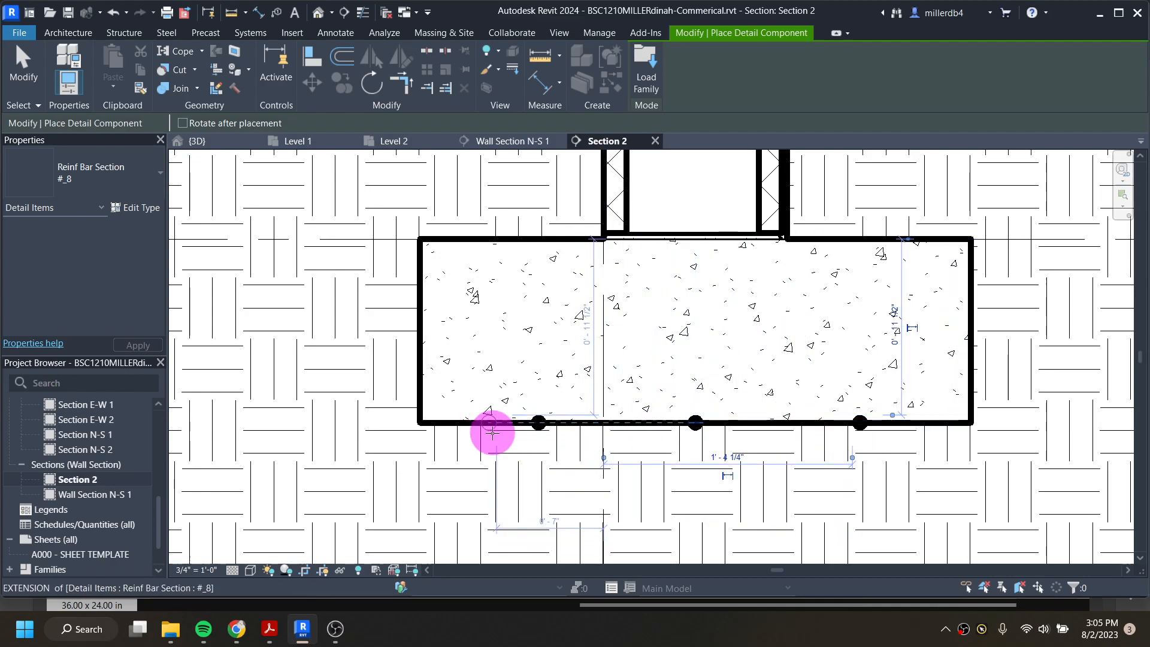
key(Escape)
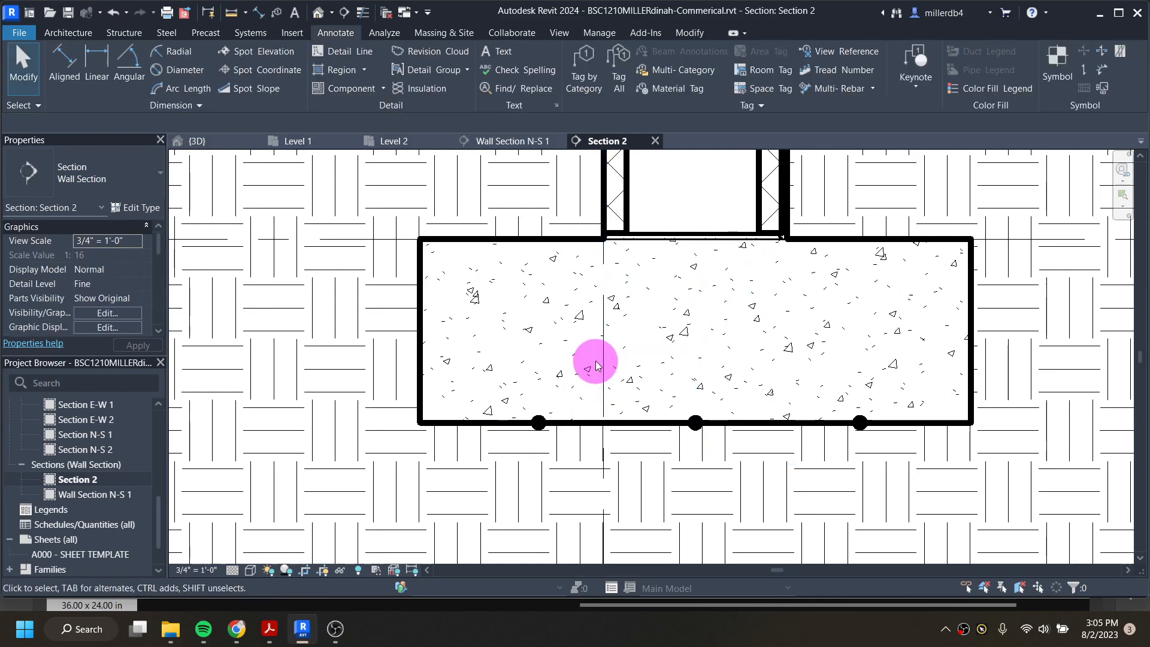
- Nudge the three #_8 bars together upward from the footing's bottom edge into the concrete
click(539, 424)
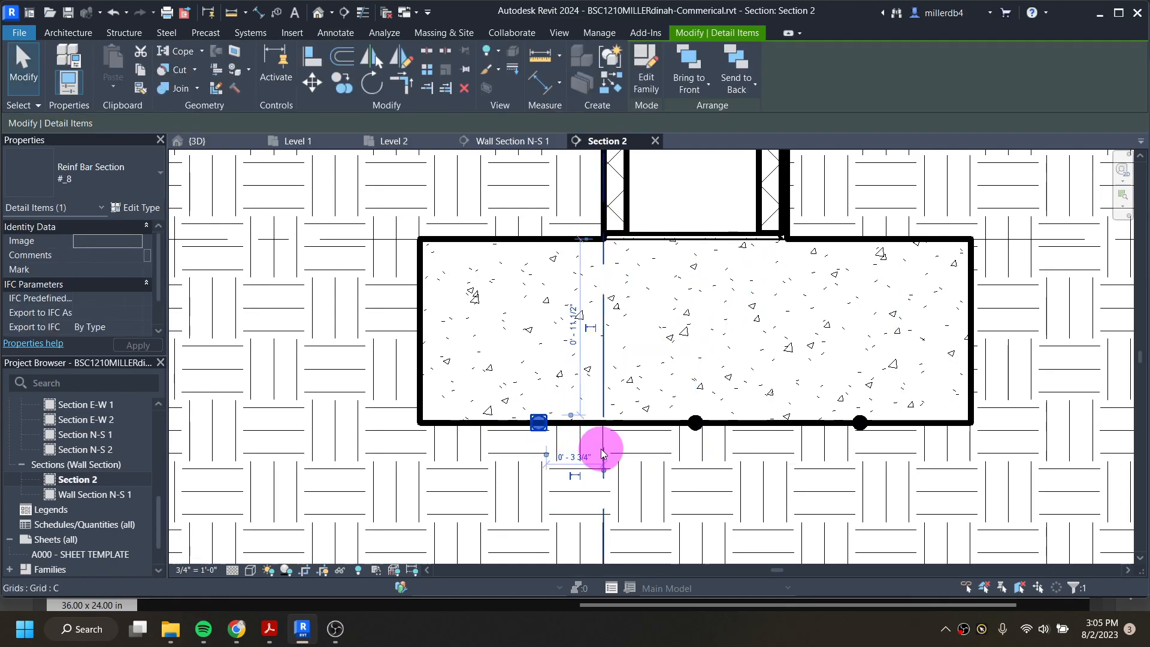
ctrl+click(695, 423)
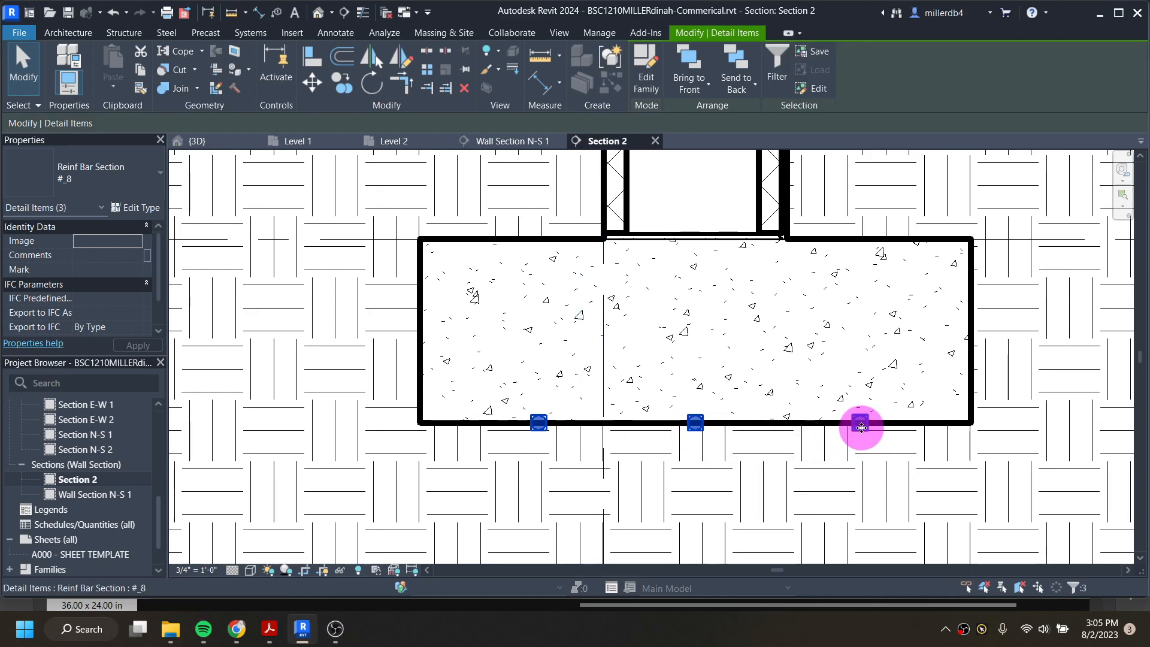
key(Up)
key(Up)
key(Up)
key(Up)
key(Up)
key(Up)
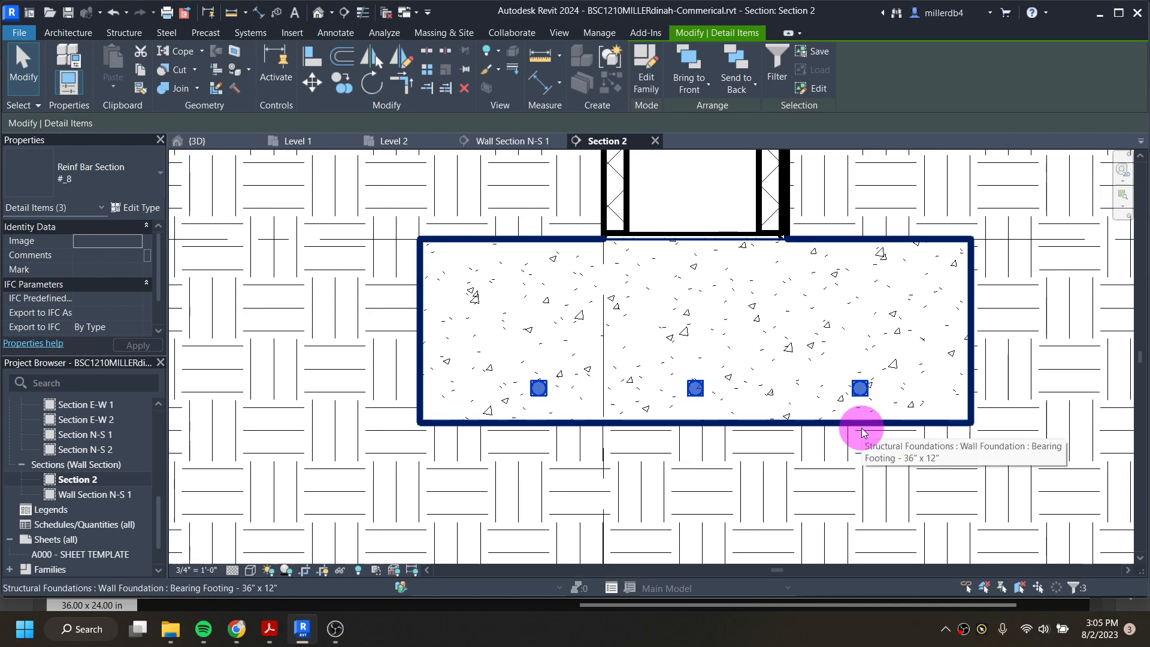
- Switch to the reference PDF in Acrobat and examine Wall Section N-S 1 from the footing reinforcement up to Level 2
scroll(806, 423, down, 2)
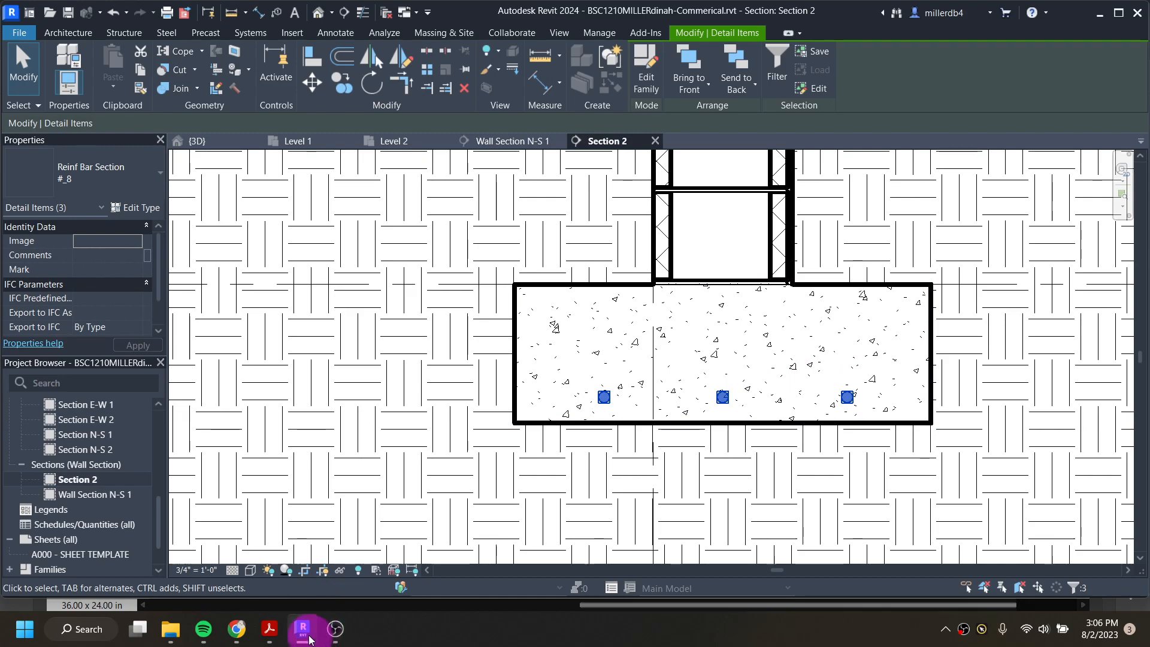
click(271, 630)
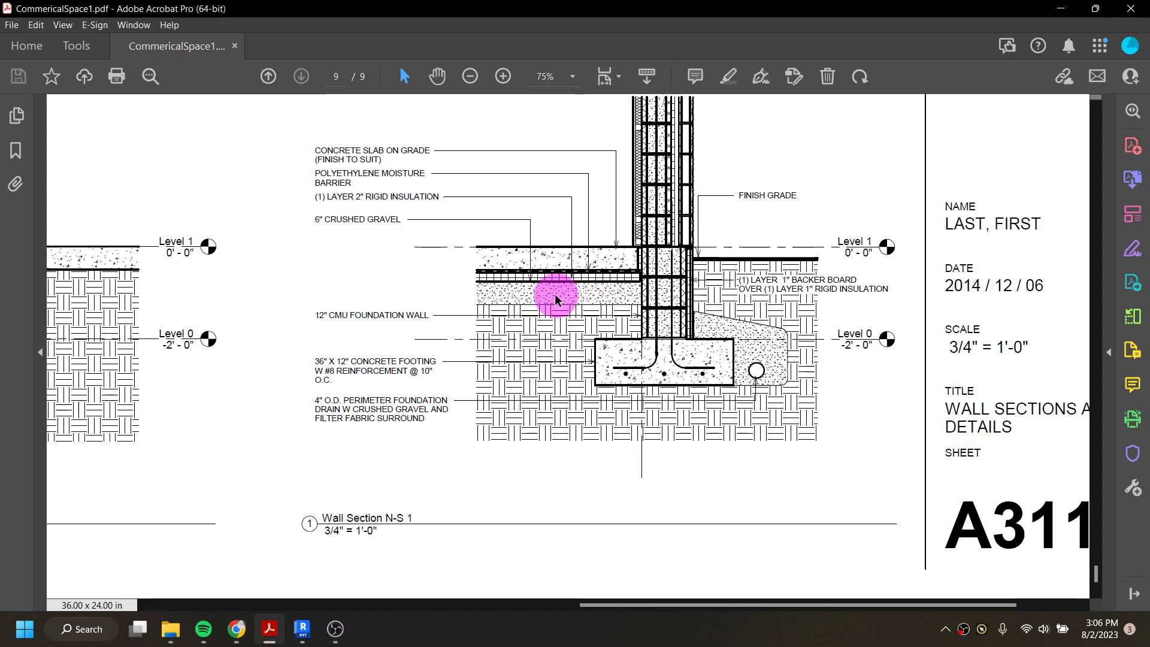
scroll(599, 305, up, 1)
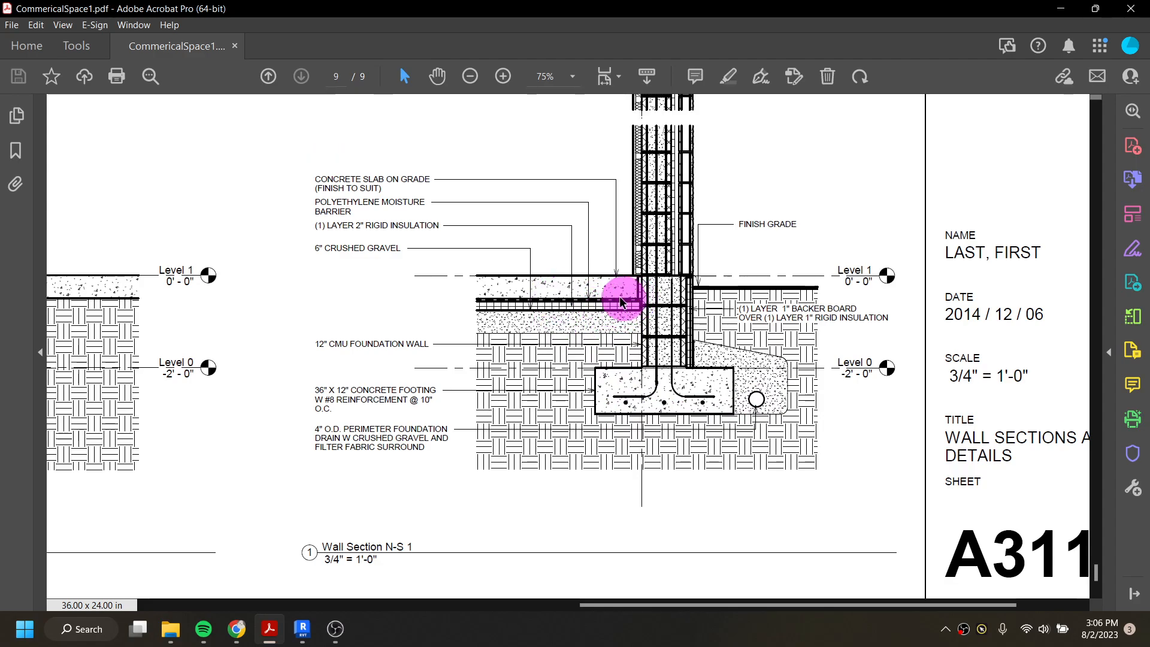
scroll(617, 342, up, 2)
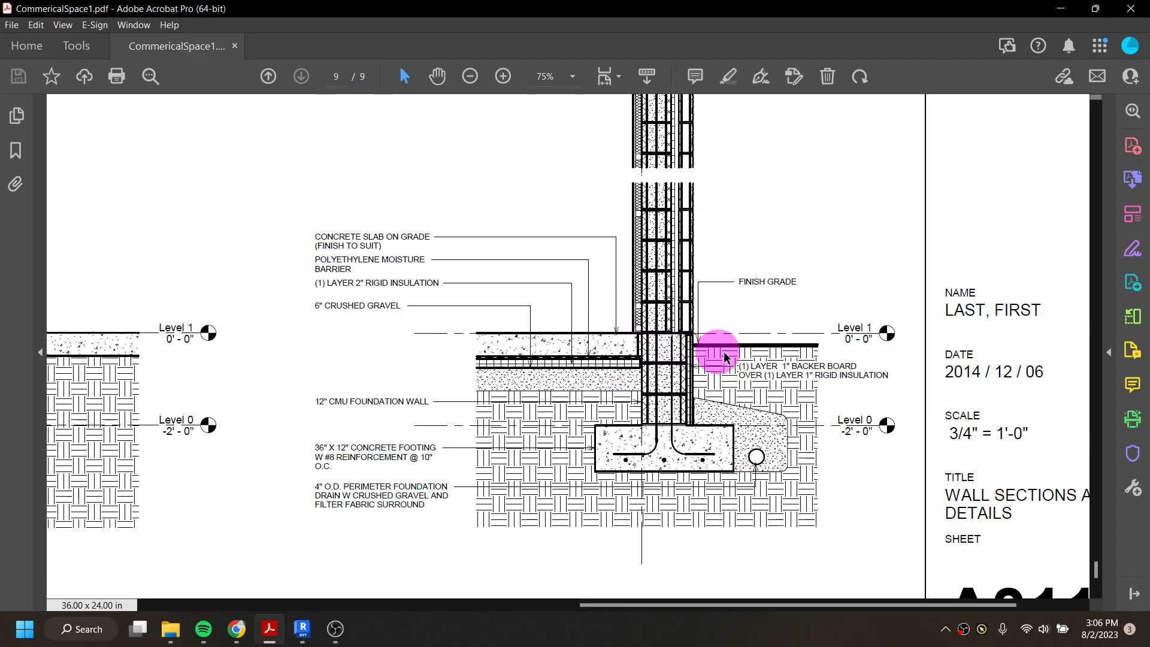
scroll(725, 366, up, 2)
scroll(724, 368, up, 1)
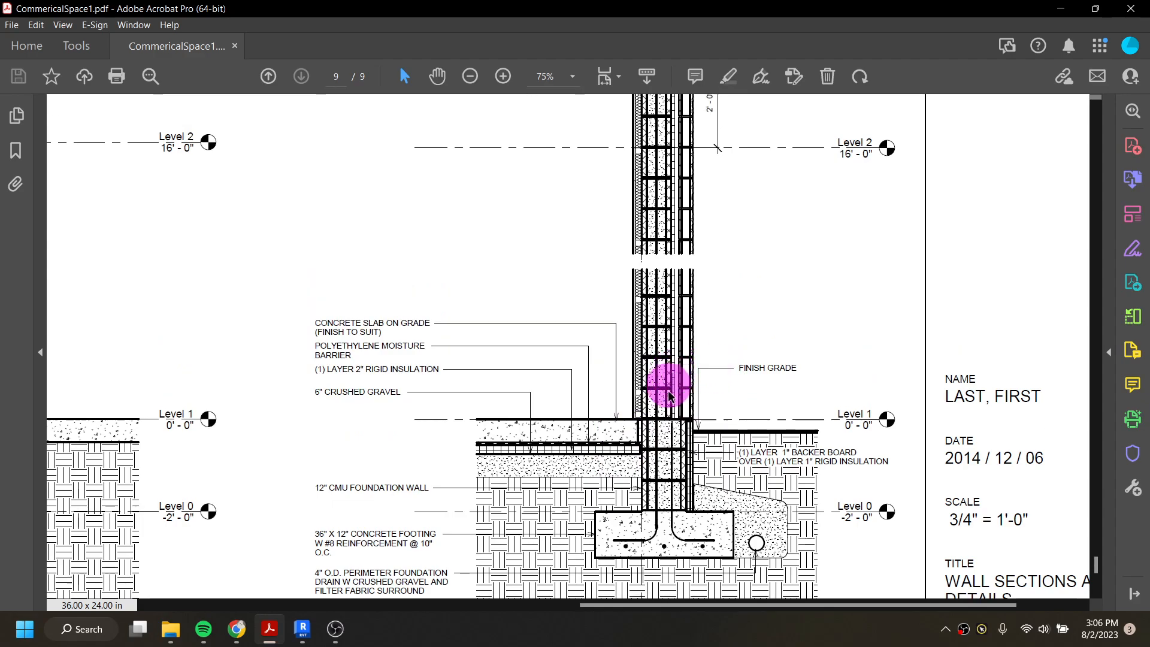
scroll(667, 247, up, 1)
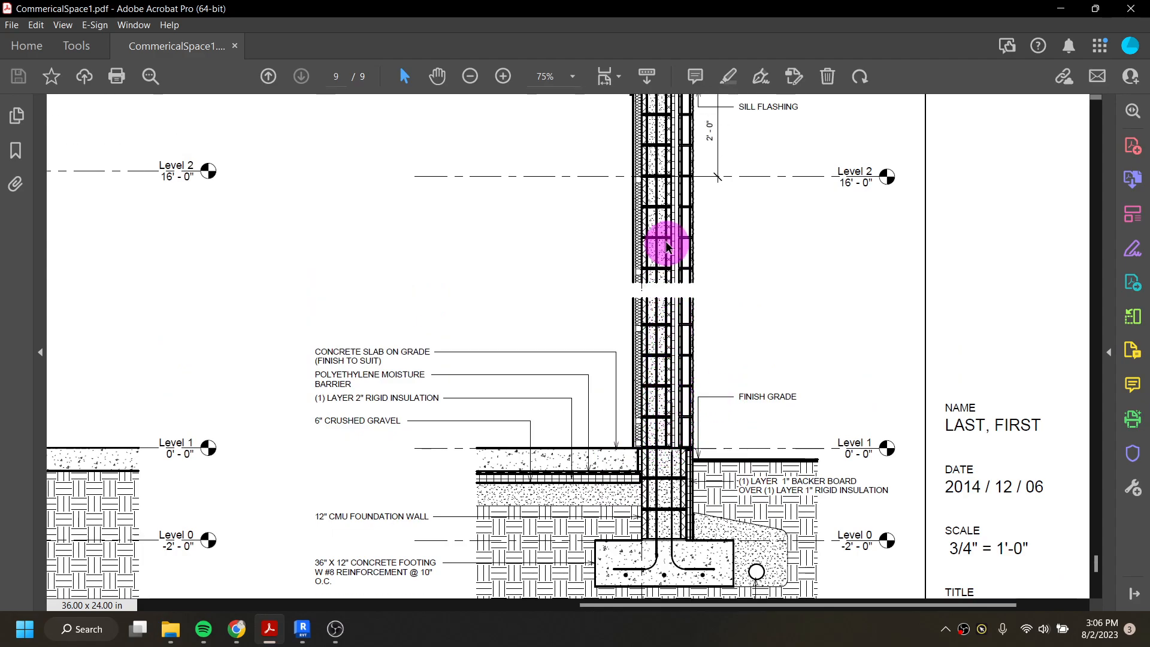
- Examine the reference wall section from Level 2 up to the Level 4 parapet, including the stud furring and batt insulation notes
scroll(665, 247, up, 3)
scroll(628, 263, up, 1)
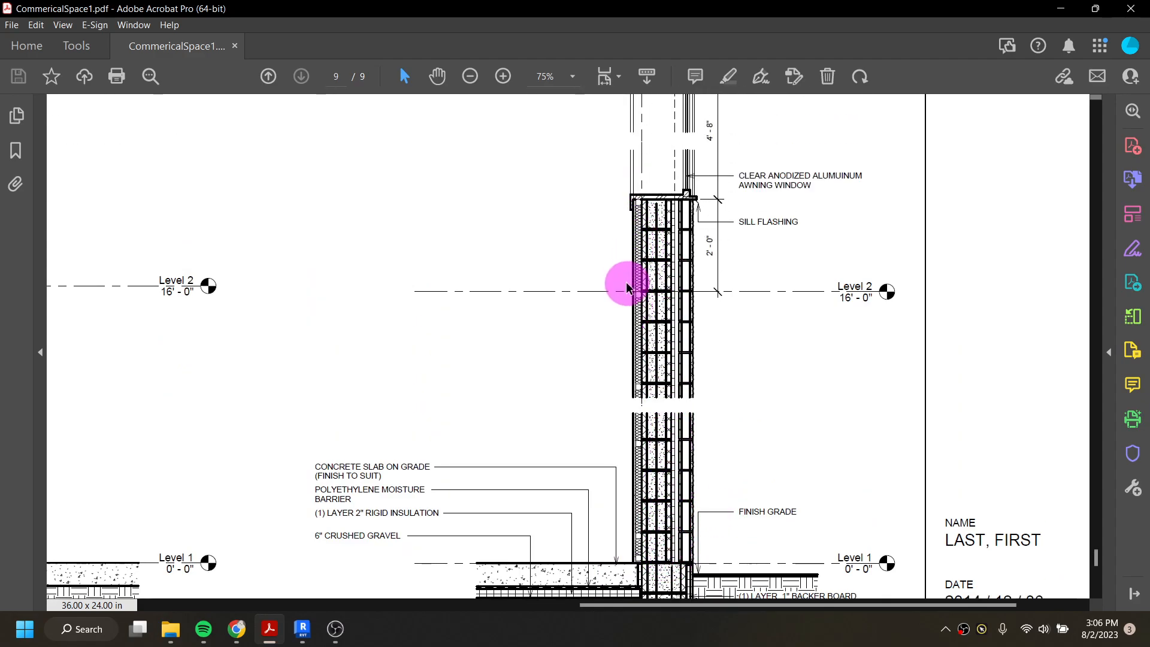
scroll(628, 284, up, 11)
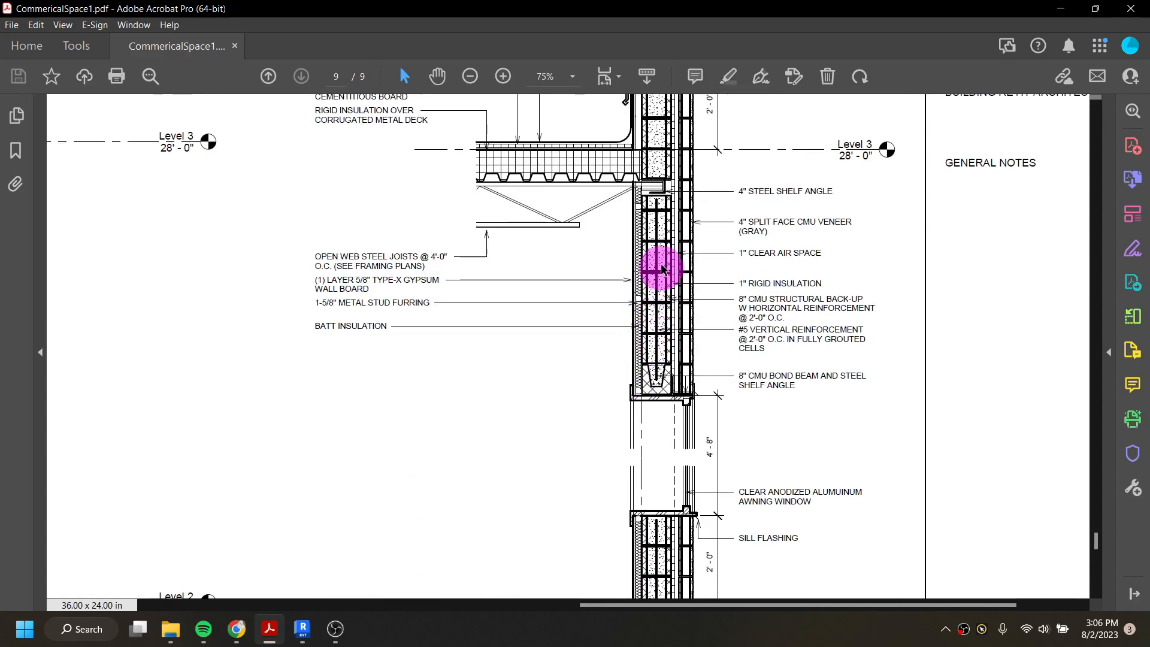
scroll(623, 263, up, 3)
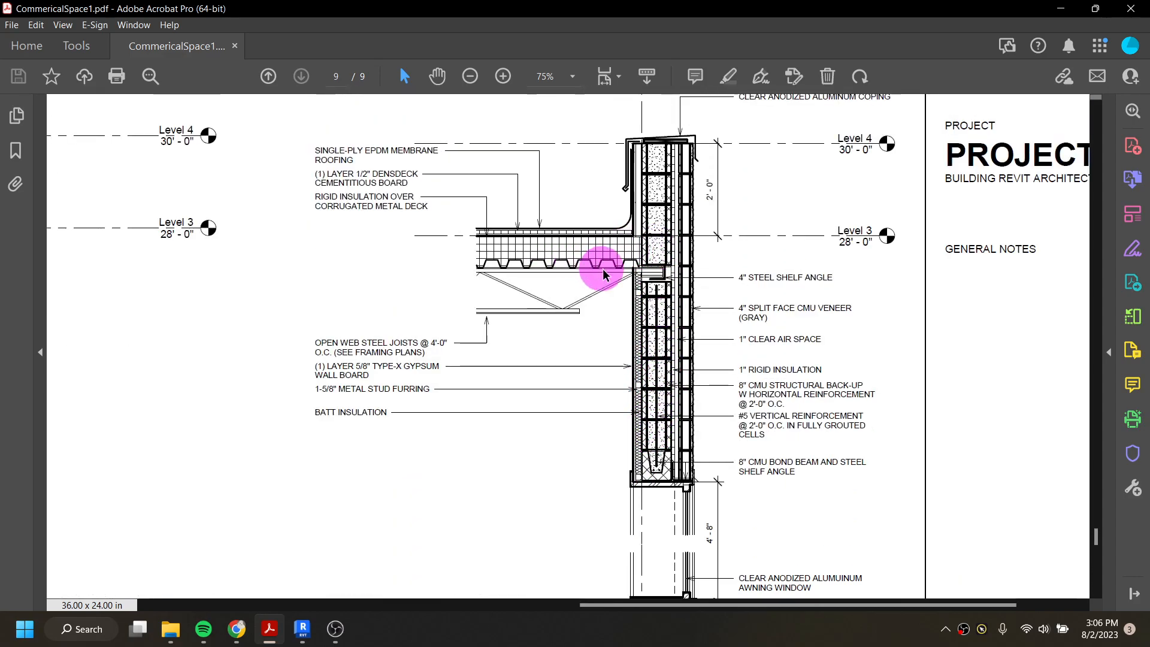
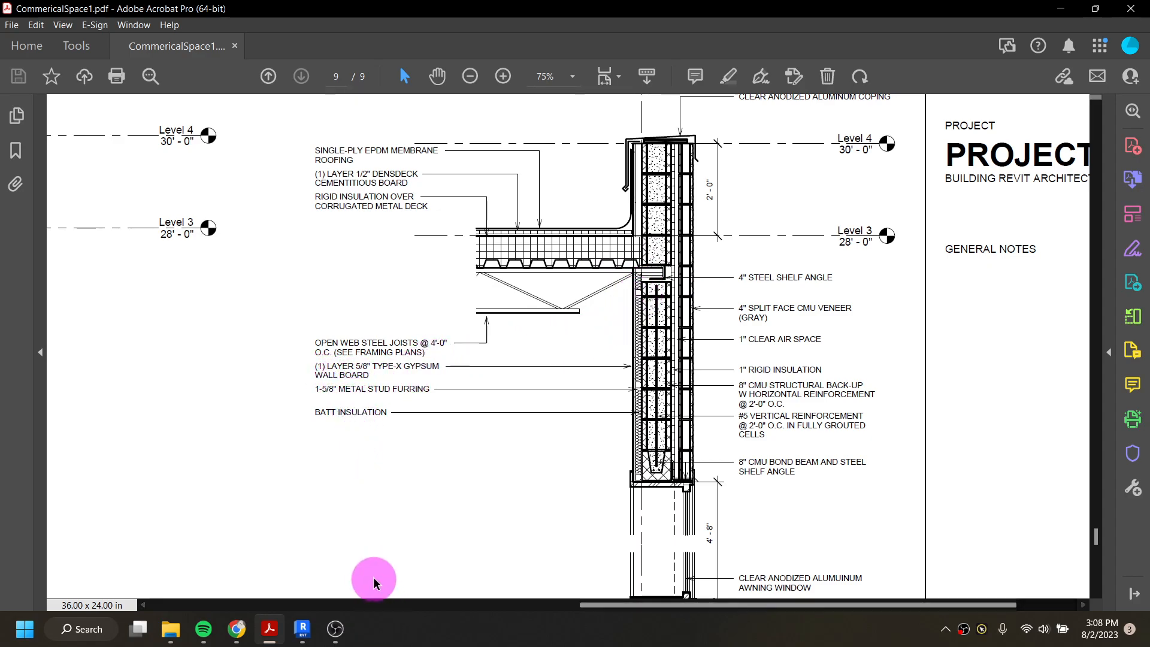
- Switch back to Section 2 in Revit and try to measure the width of the stud furring cavity just above Level 1
mouse_move(293, 638)
click(299, 551)
scroll(702, 379, down, 5)
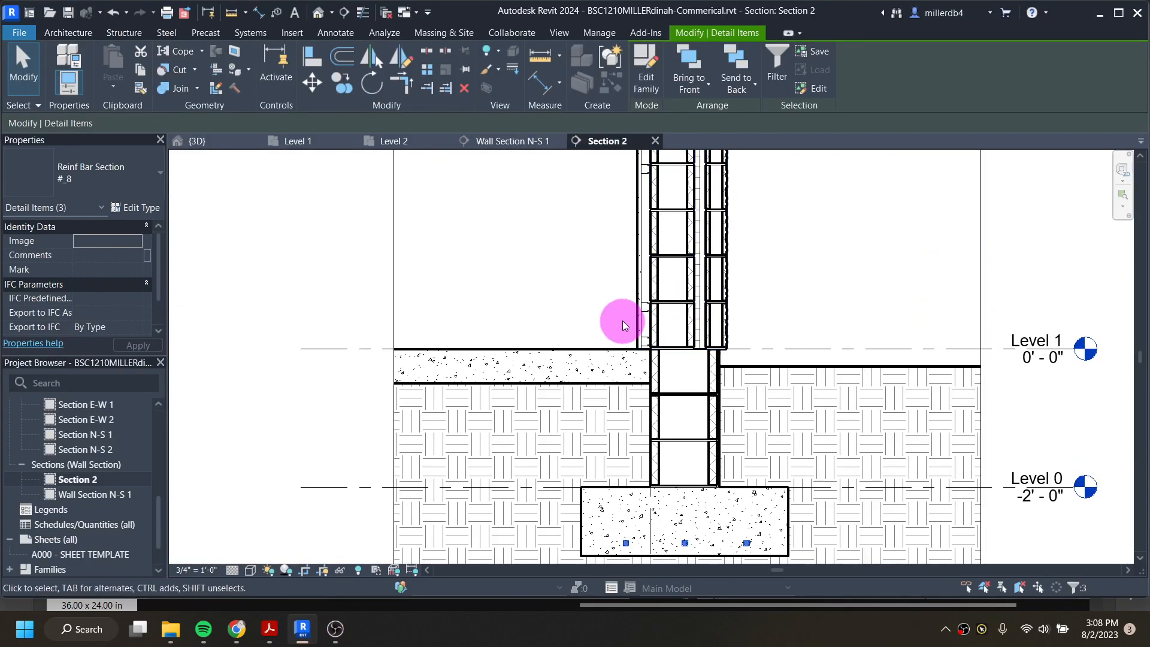
click(599, 307)
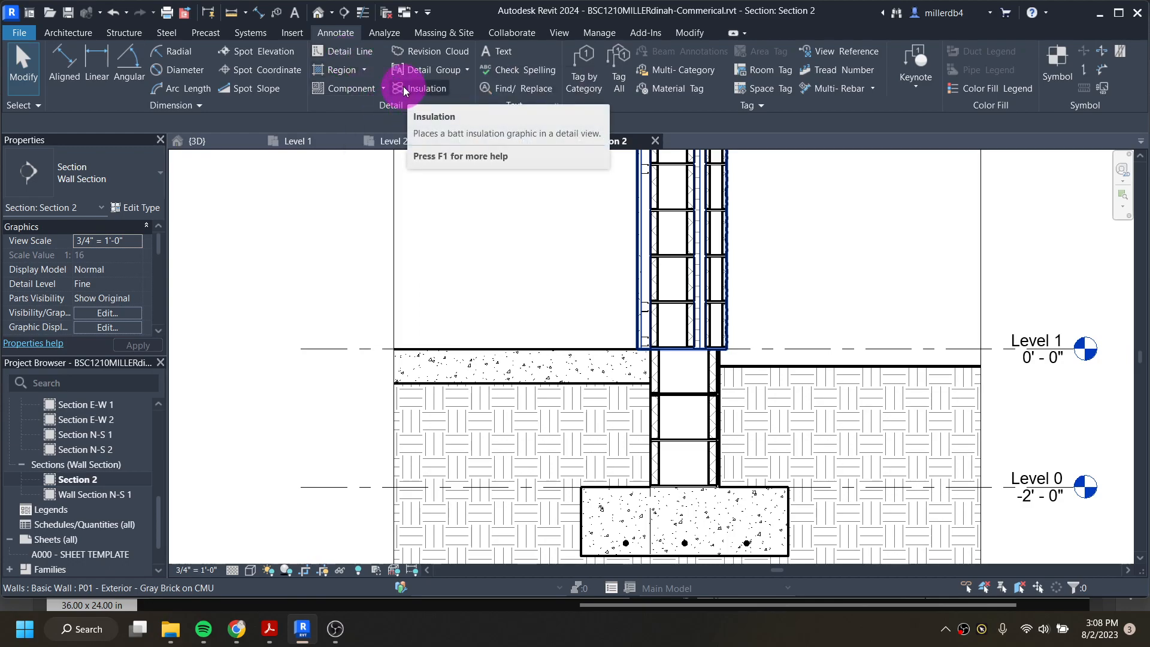
click(404, 86)
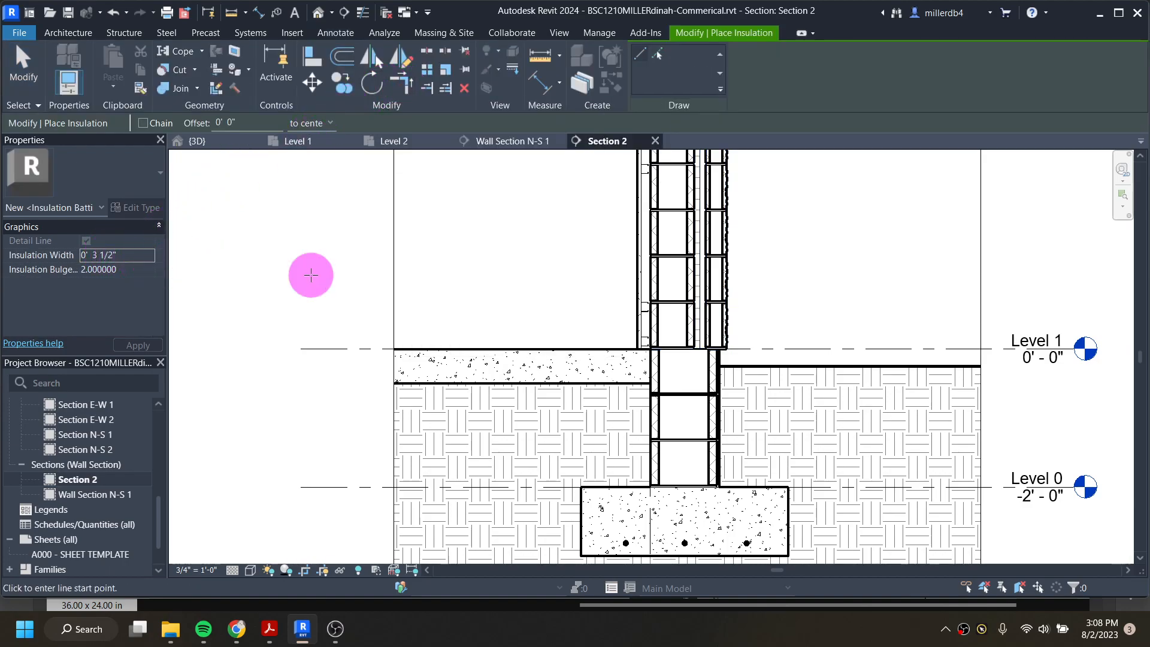
scroll(666, 353, up, 5)
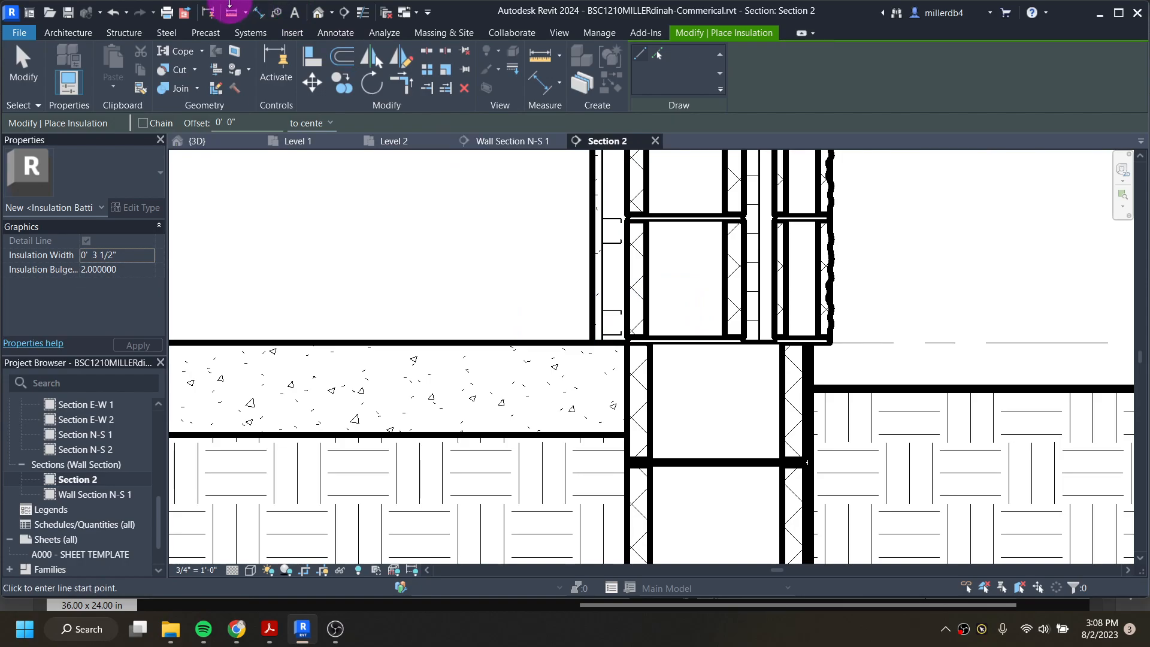
click(233, 12)
click(602, 270)
scroll(626, 273, up, 3)
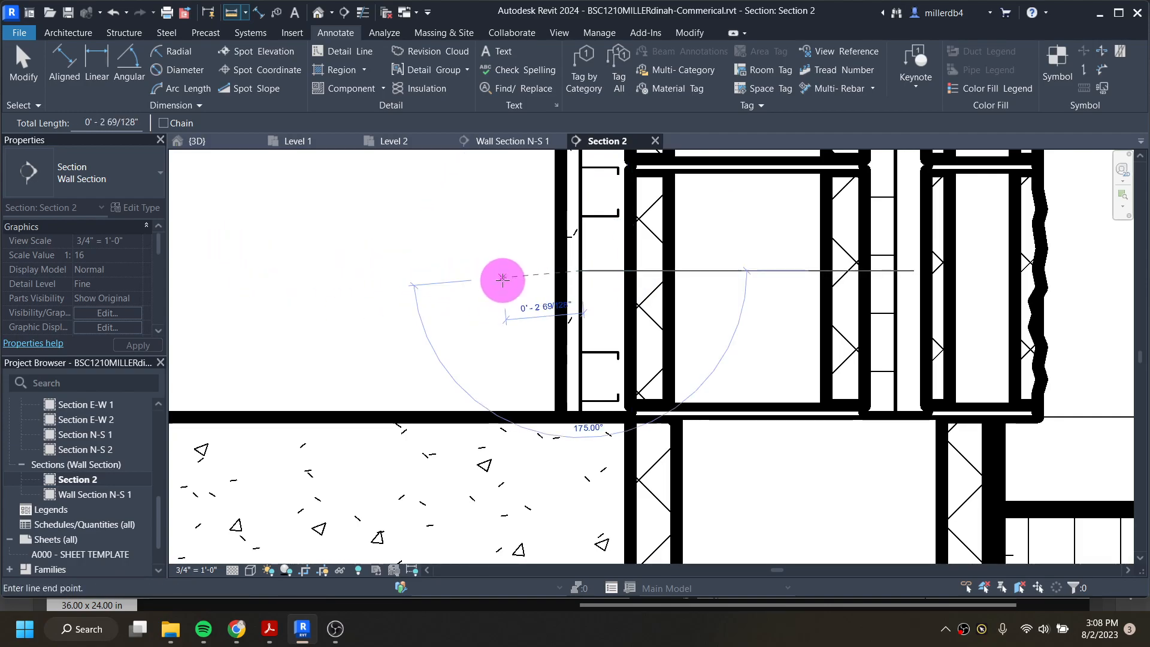
key(Escape)
key(Escape)
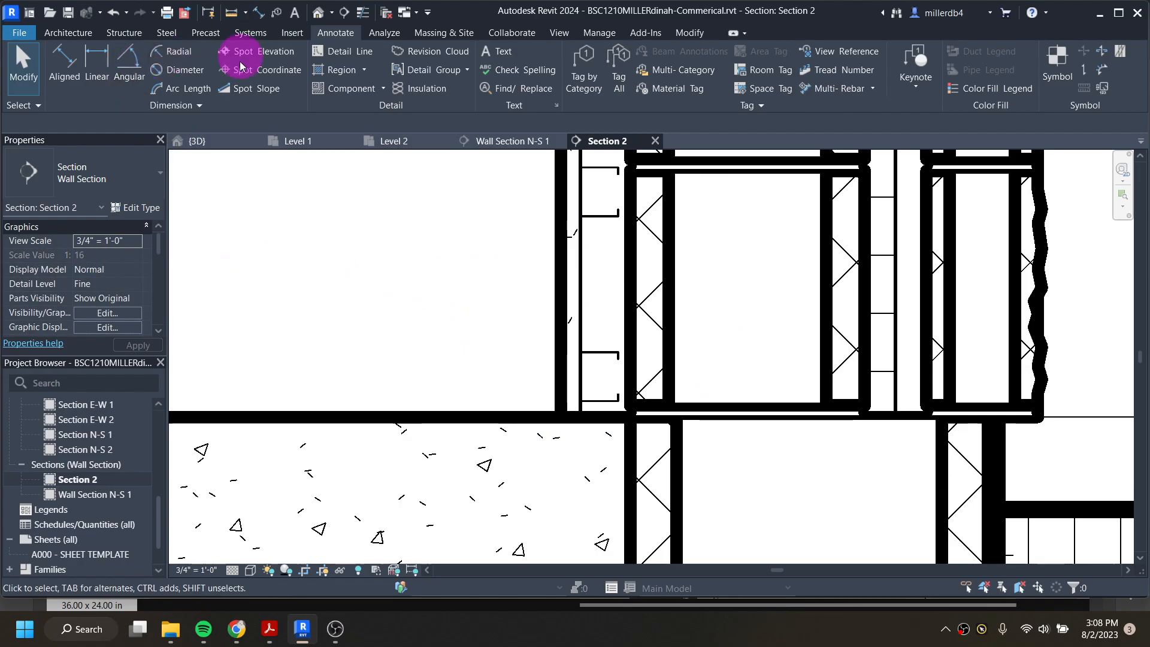
- Set up batt insulation for the furring cavity with a width of 1 1/2"
click(436, 88)
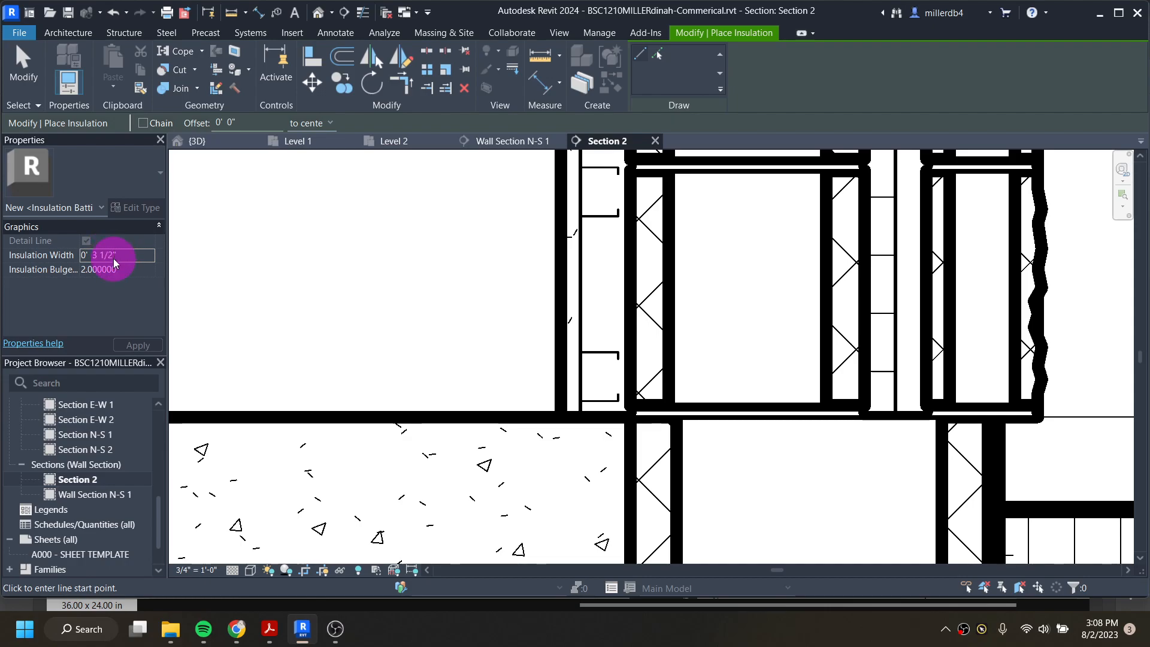
click(114, 256)
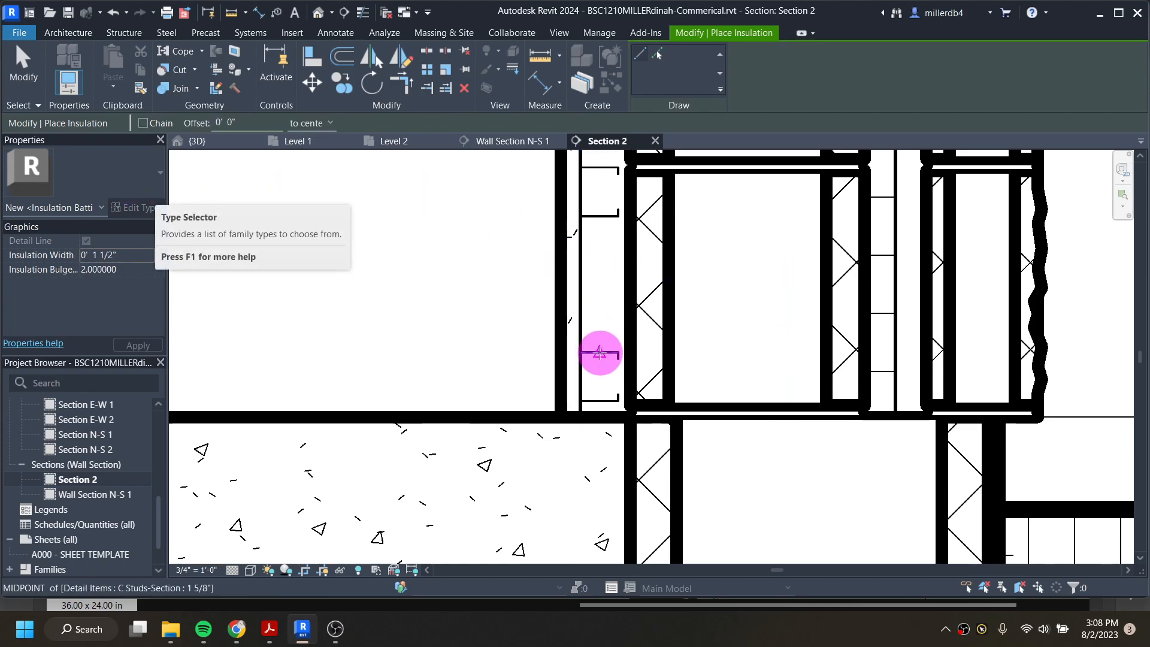
click(589, 353)
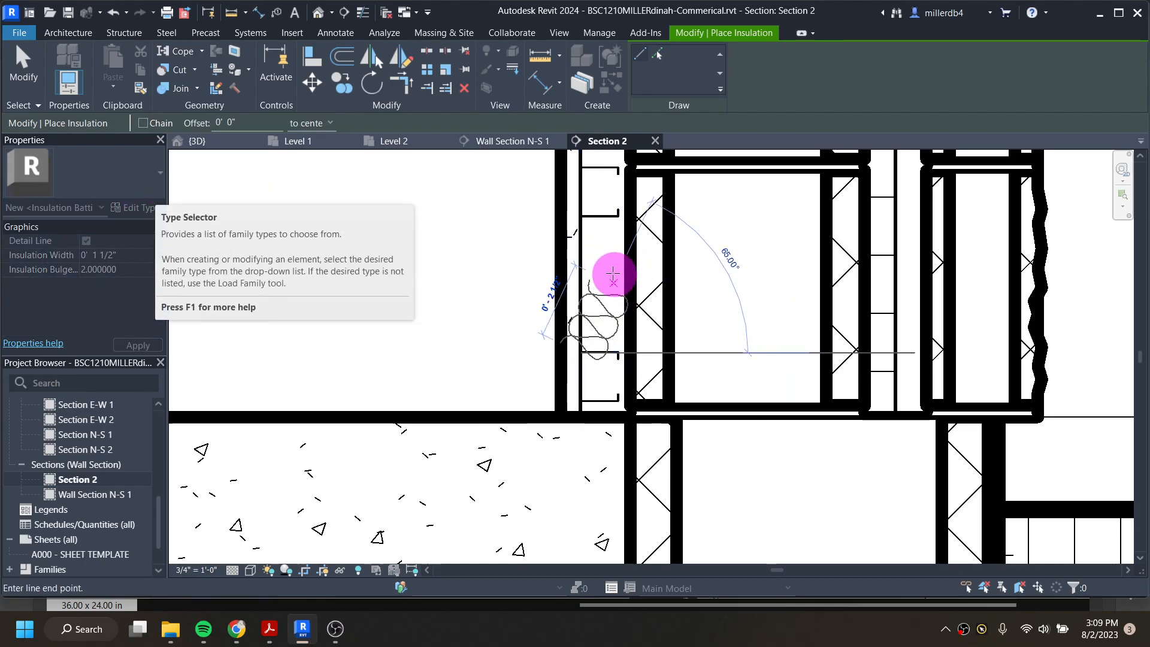
key(Escape)
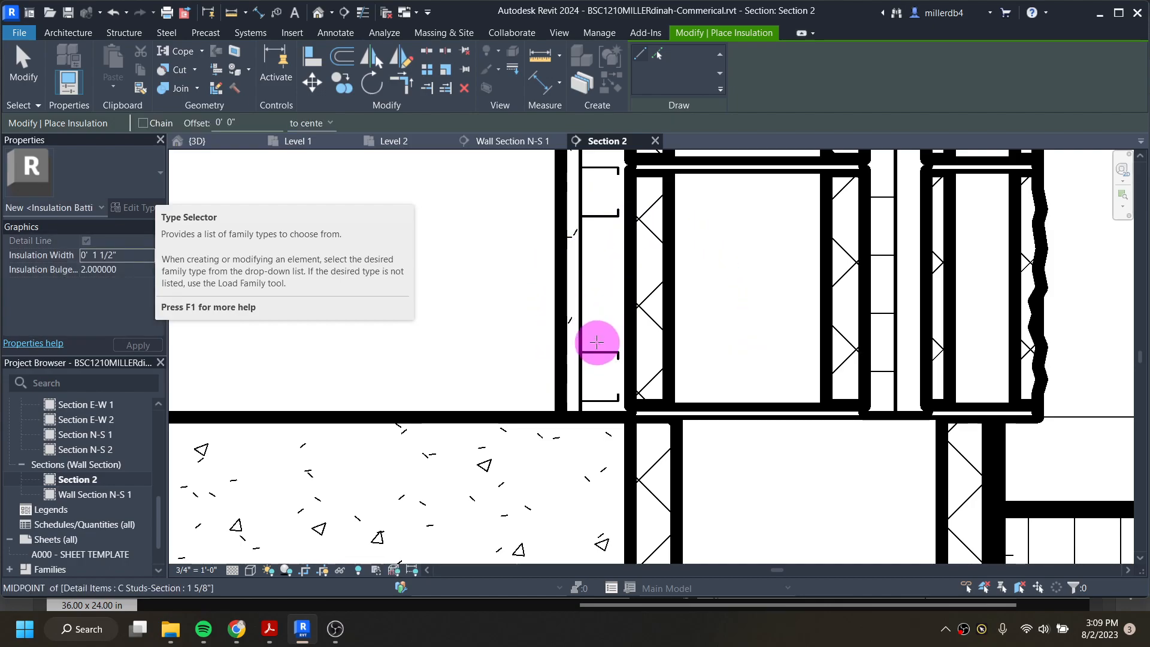
- Align the insulation to the far side and draw it about 4 3/8" long between the two lowest furring studs above Level 1
click(315, 122)
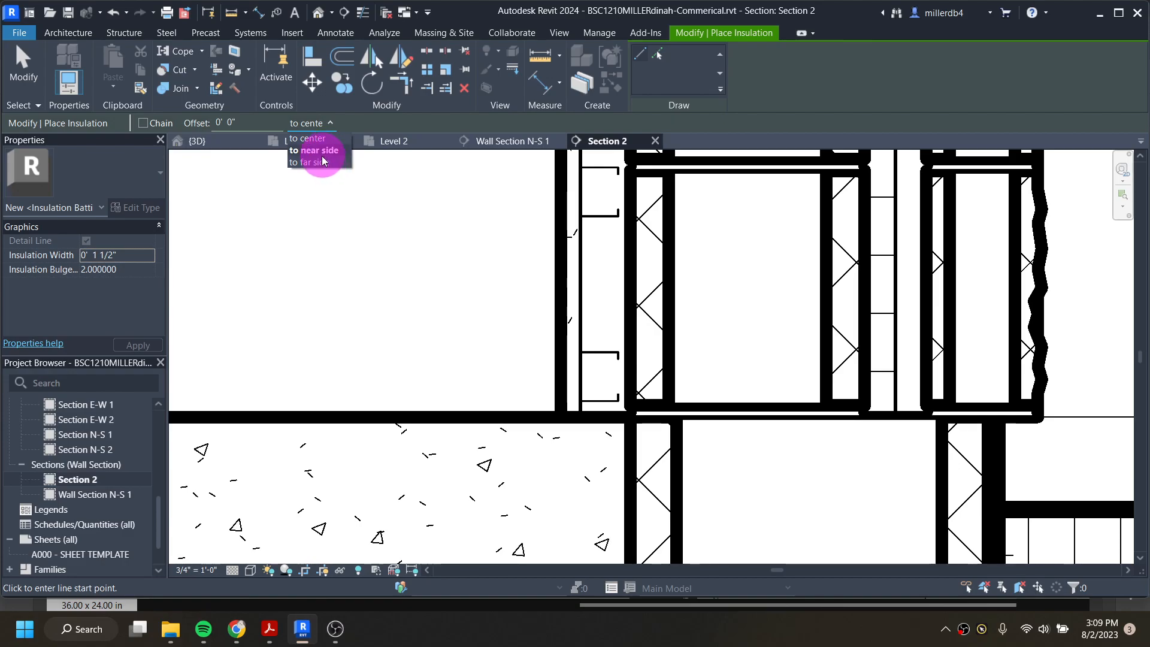
click(322, 152)
click(588, 352)
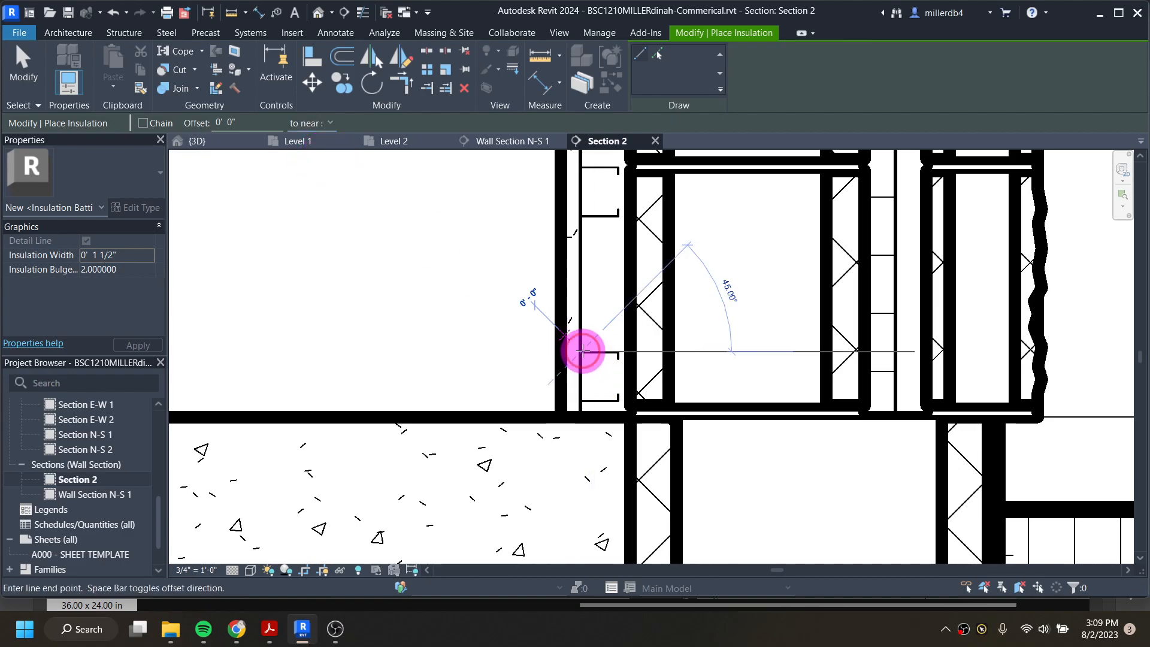
click(314, 123)
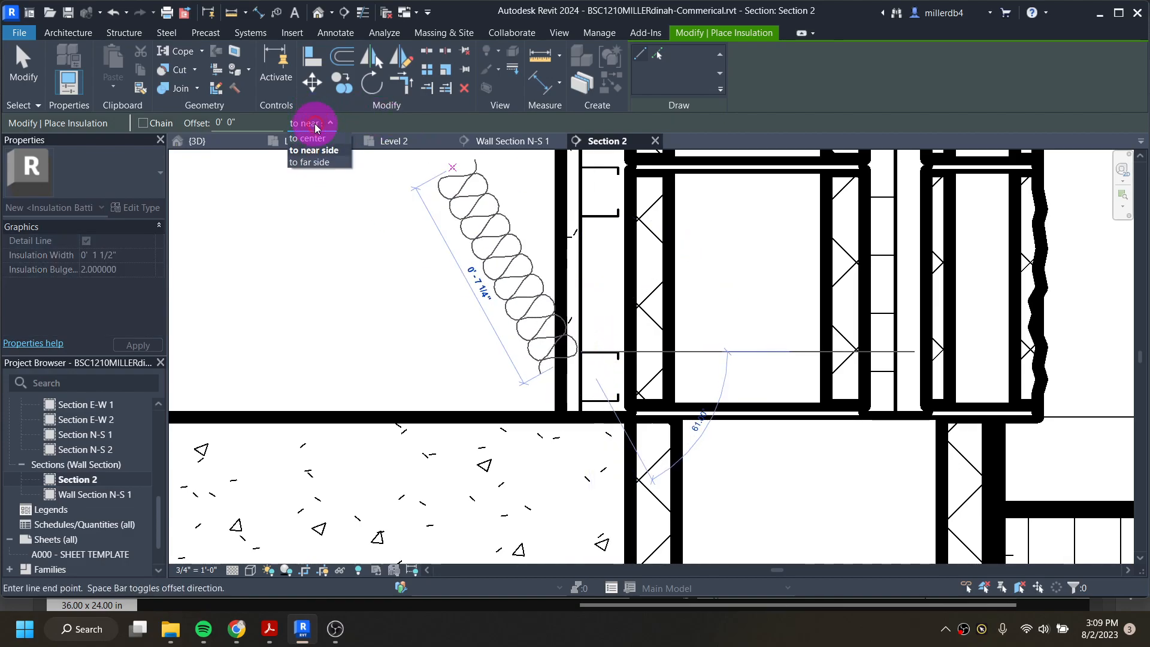
click(316, 163)
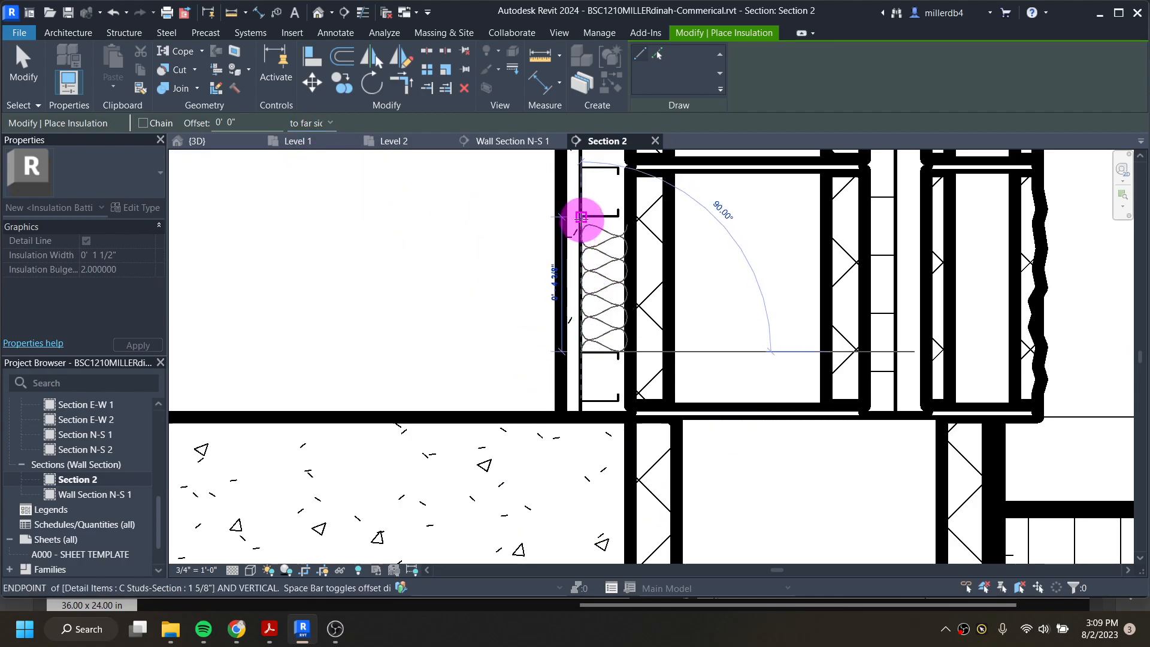
click(584, 217)
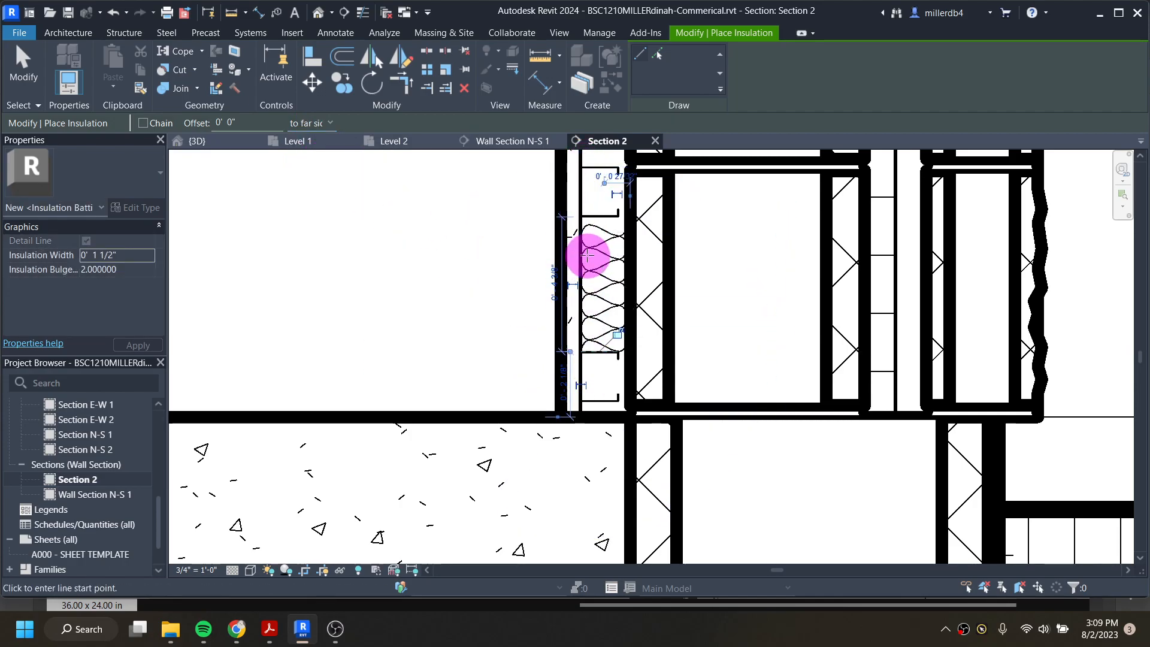
- Fill the furring cavity between the second and third studs above Level 1 with batt insulation about 1'-10 3/8" long
scroll(582, 351, up, 2)
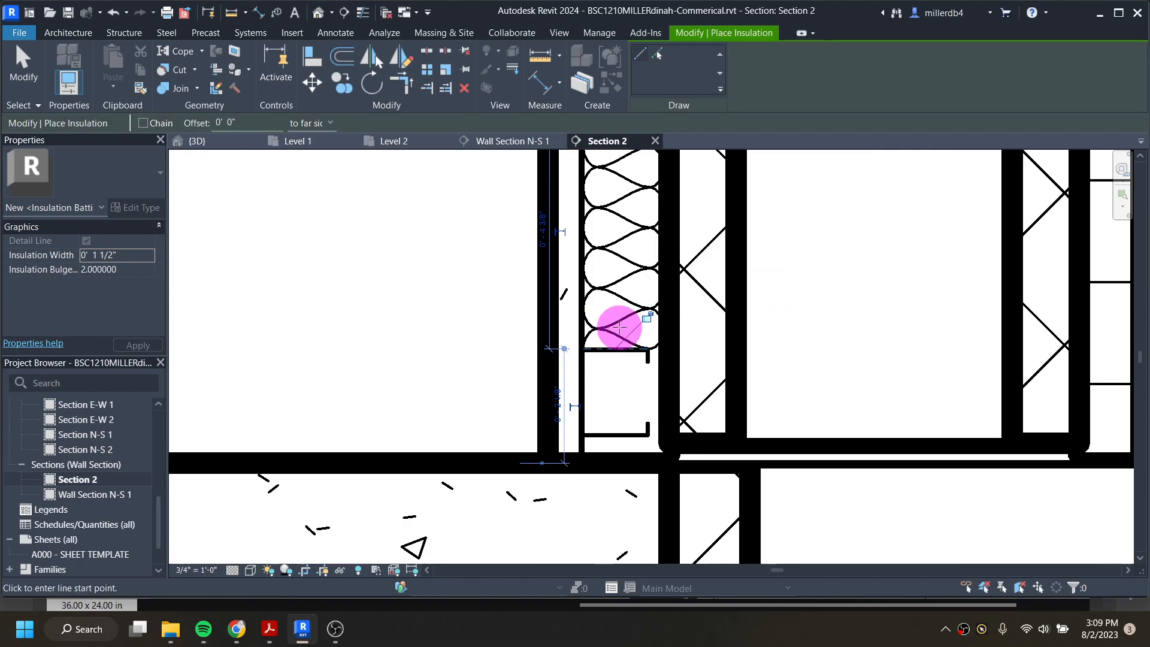
scroll(655, 282, down, 1)
middle_drag(636, 239, 570, 411)
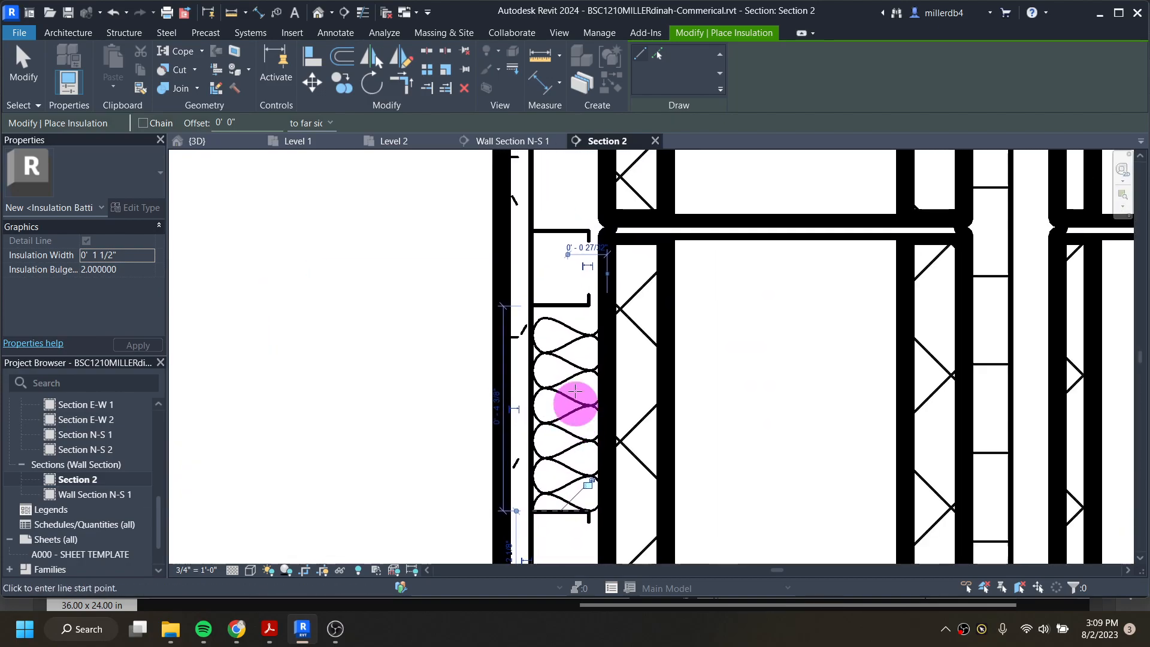
middle_drag(559, 290, 508, 390)
scroll(502, 387, down, 4)
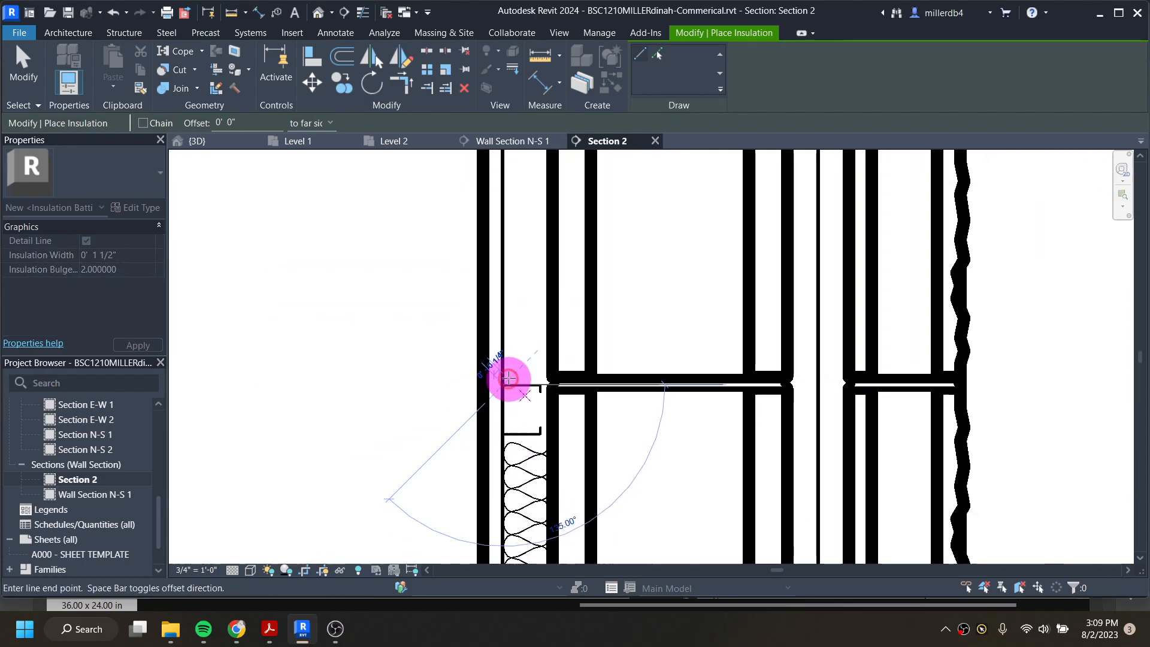
middle_drag(515, 218, 477, 445)
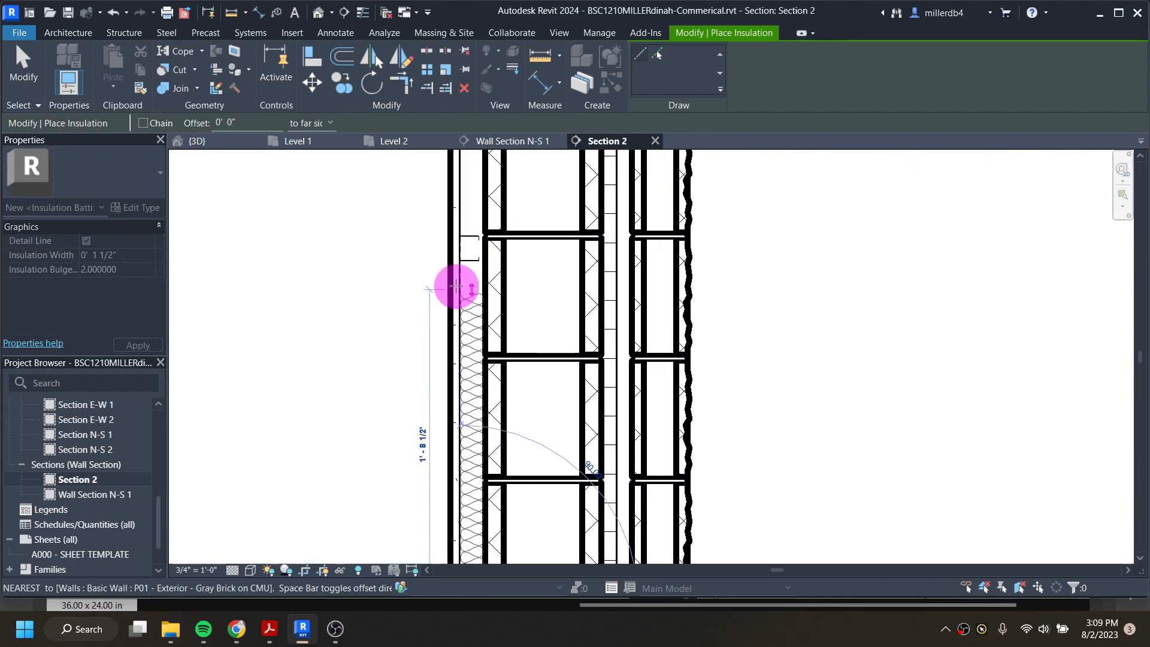
click(463, 260)
- Draw batt insulation about 11'-2 3/16" long from the third stud across the view break to the first stud above it
middle_drag(459, 216, 451, 328)
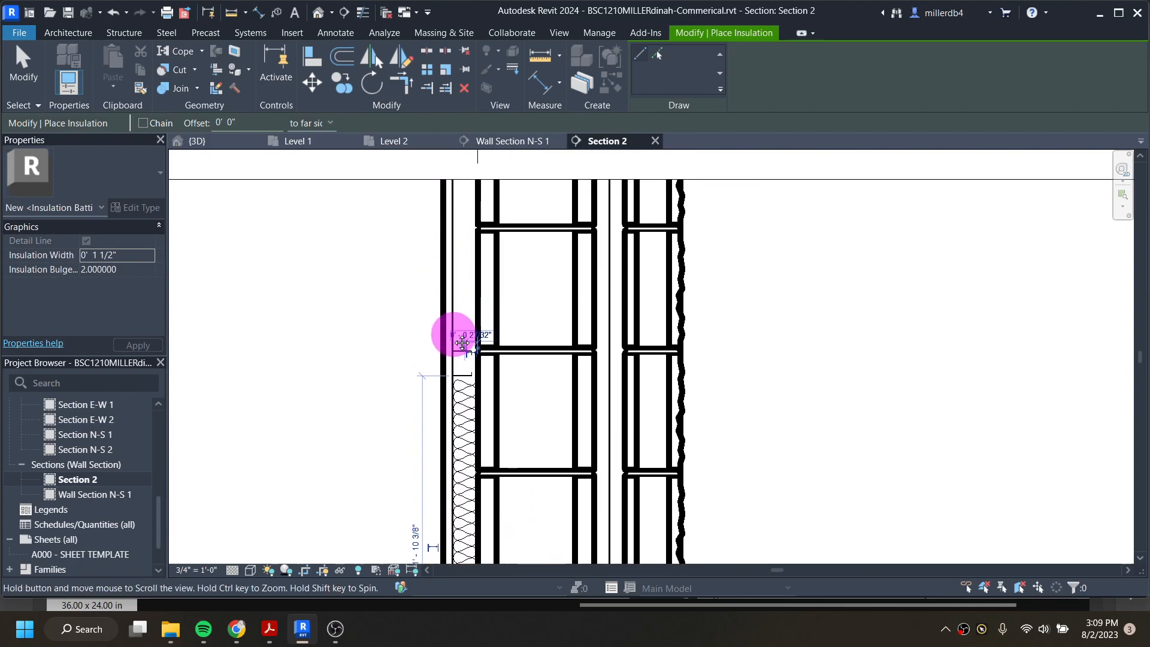
scroll(450, 344, up, 1)
click(453, 350)
middle_drag(449, 205, 441, 402)
scroll(447, 284, down, 1)
middle_drag(440, 248, 415, 358)
click(417, 280)
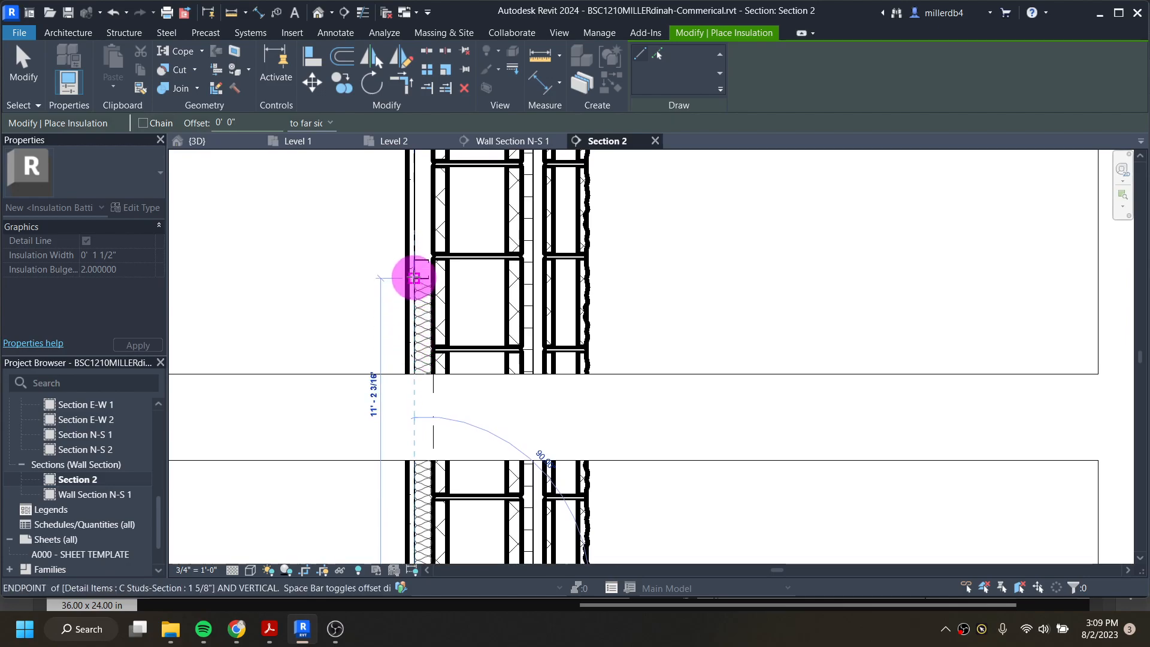
- Draw batt insulation in the furring cavity from the first stud above the view break up to the stud just below Level 2
scroll(418, 261, up, 3)
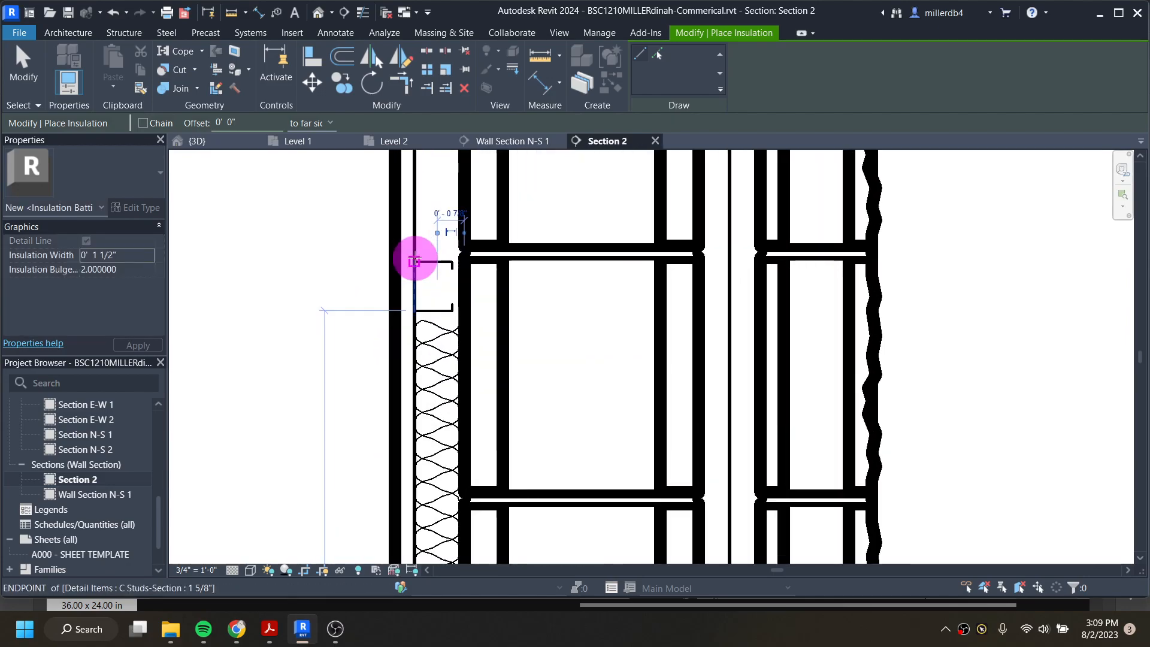
click(412, 254)
scroll(417, 202, down, 3)
middle_drag(407, 185, 375, 589)
scroll(383, 258, up, 1)
scroll(384, 256, up, 2)
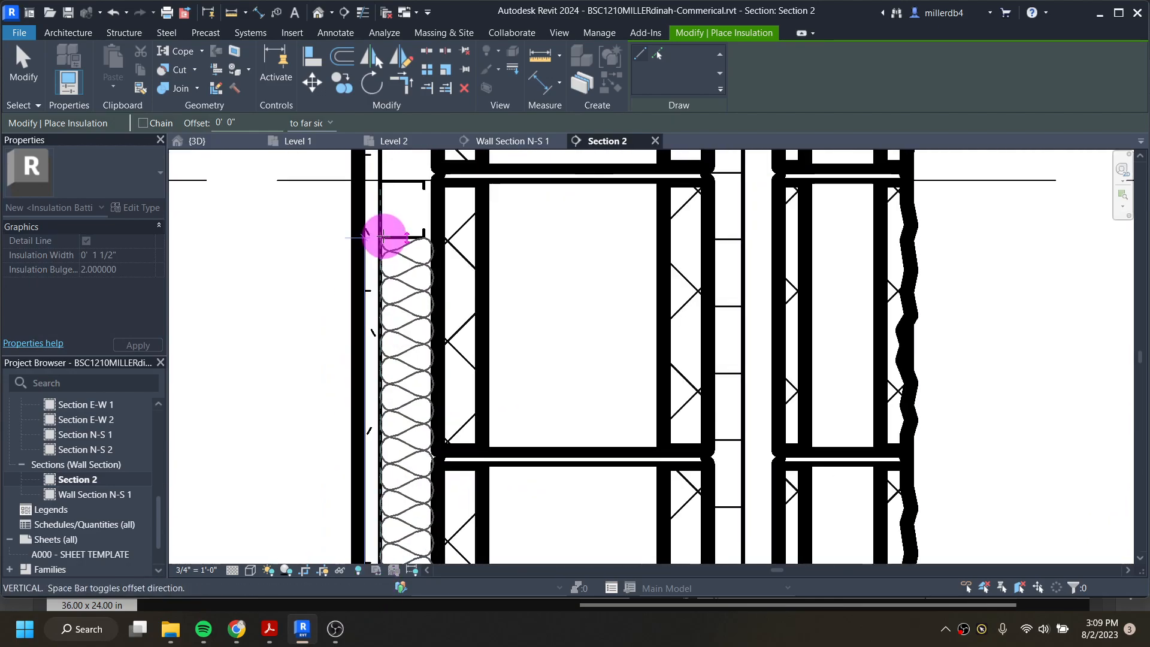
click(383, 237)
- Draw batt insulation about 1'-10 1/4" long from the stud at Level 2 up to the stud below the window sill
scroll(341, 301, down, 3)
middle_drag(363, 258, 402, 391)
scroll(403, 363, up, 2)
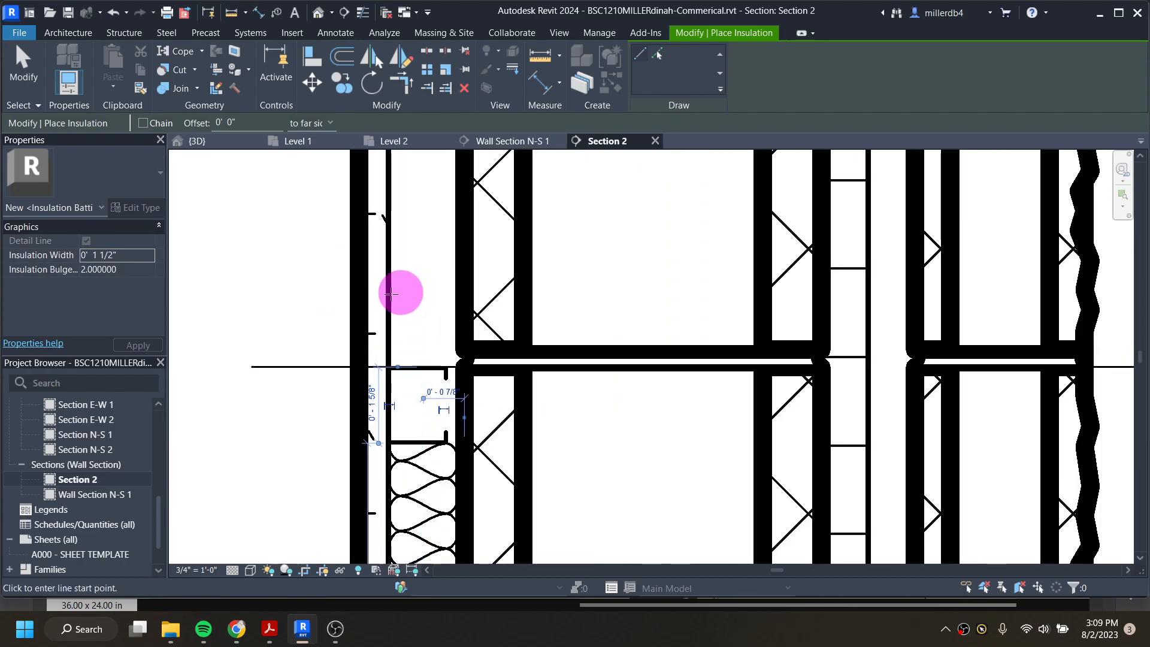
scroll(394, 367, down, 2)
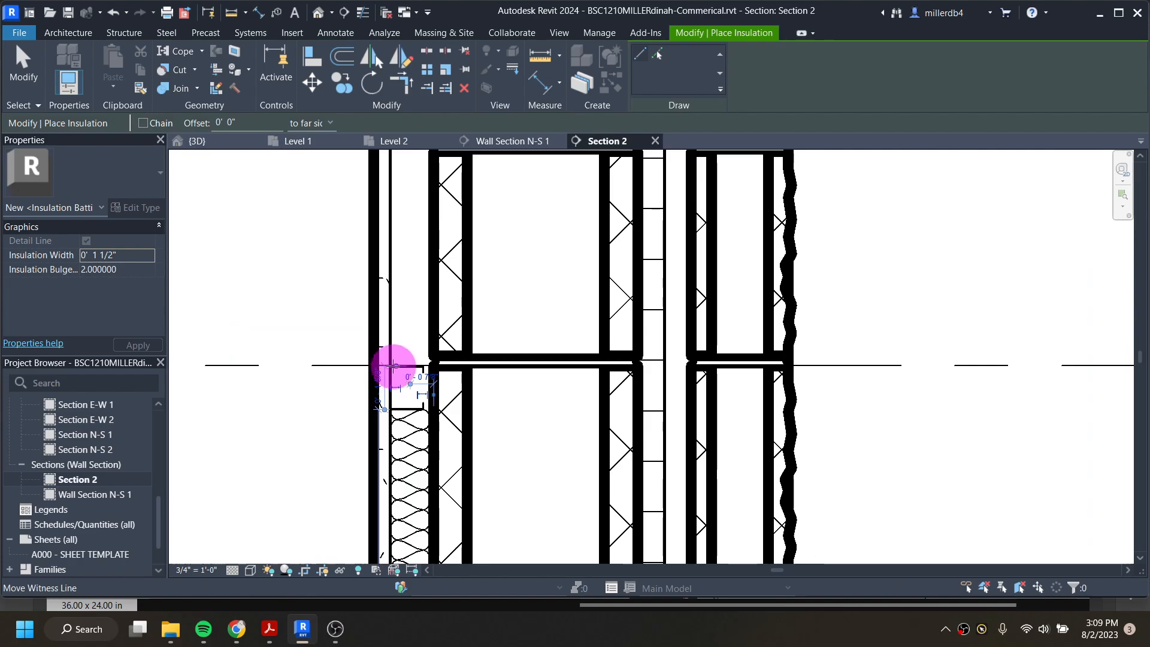
scroll(392, 365, up, 2)
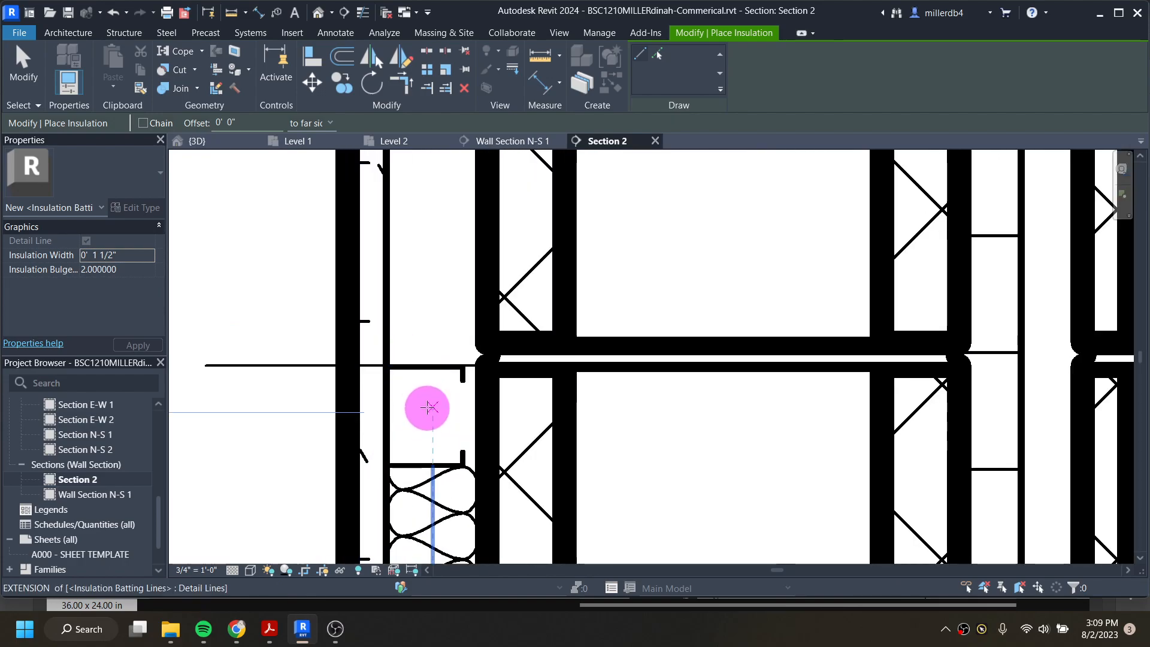
click(389, 365)
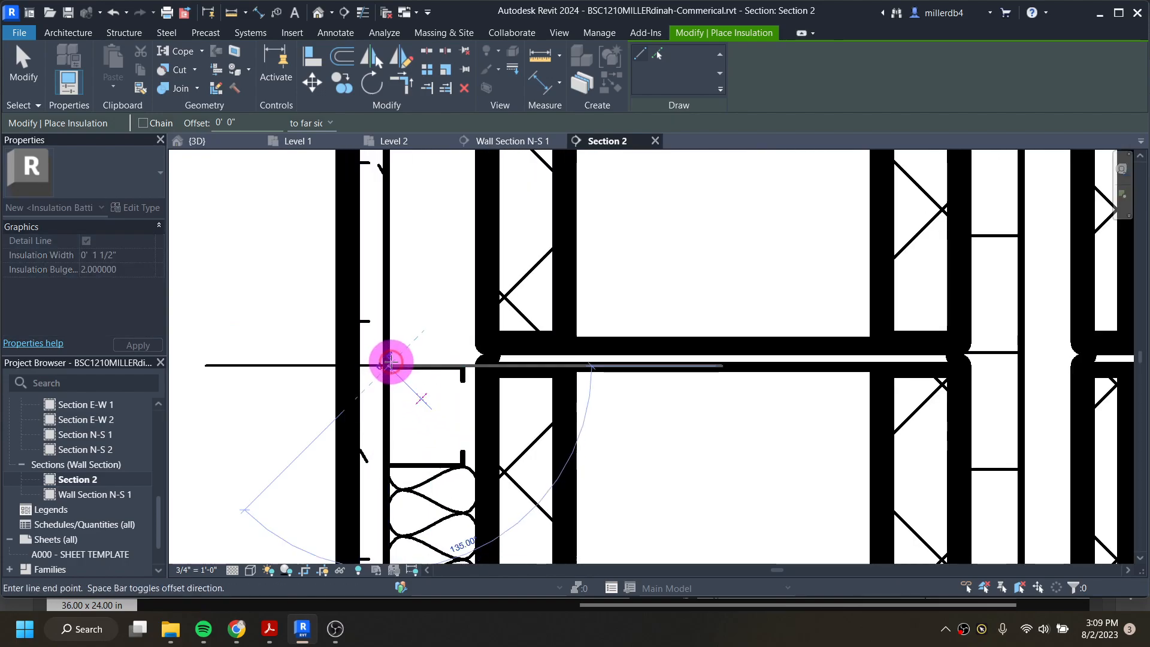
scroll(383, 362, down, 2)
scroll(373, 259, down, 1)
middle_drag(390, 243, 407, 516)
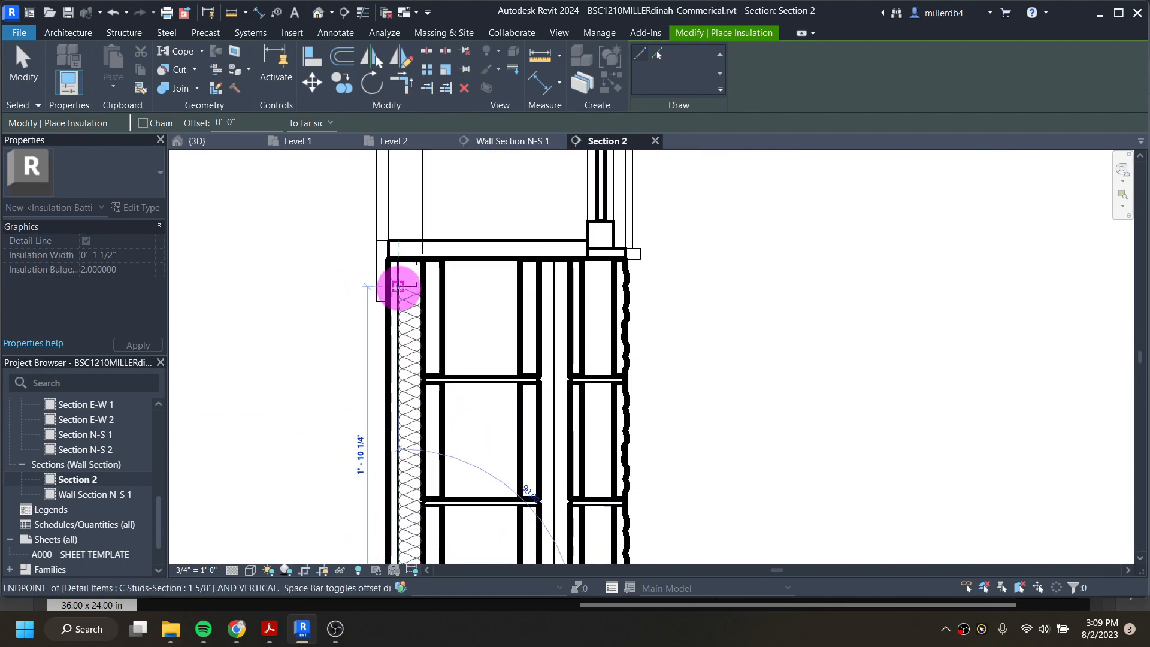
- Draw batt insulation about 2'-4 3/8" long in the furring cavity from the stud above the window head up to the next stud
scroll(419, 292, down, 3)
scroll(449, 282, down, 1)
middle_drag(442, 264, 447, 431)
middle_drag(470, 257, 462, 337)
click(453, 340)
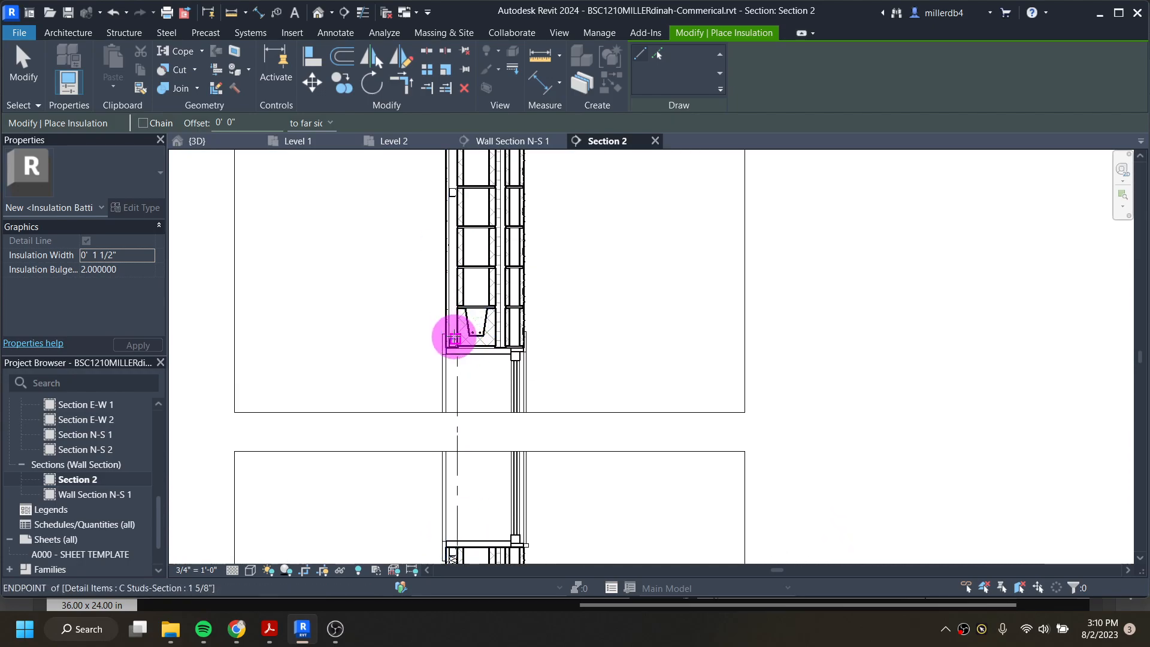
scroll(452, 342, up, 2)
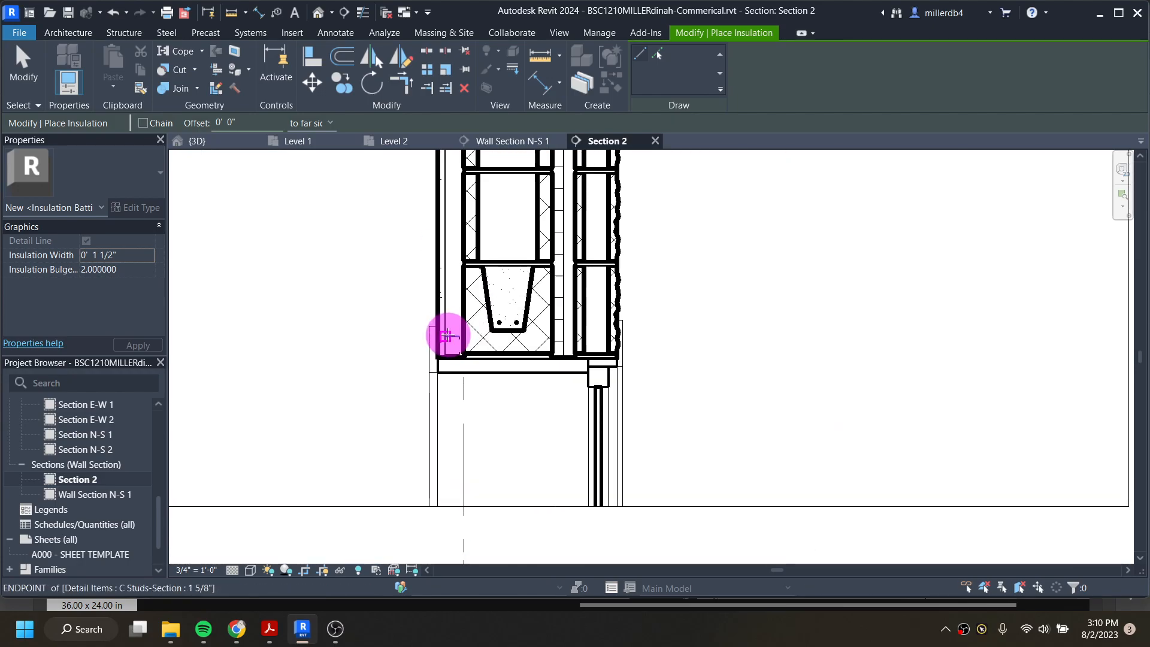
scroll(446, 336, up, 3)
click(446, 336)
scroll(446, 335, down, 3)
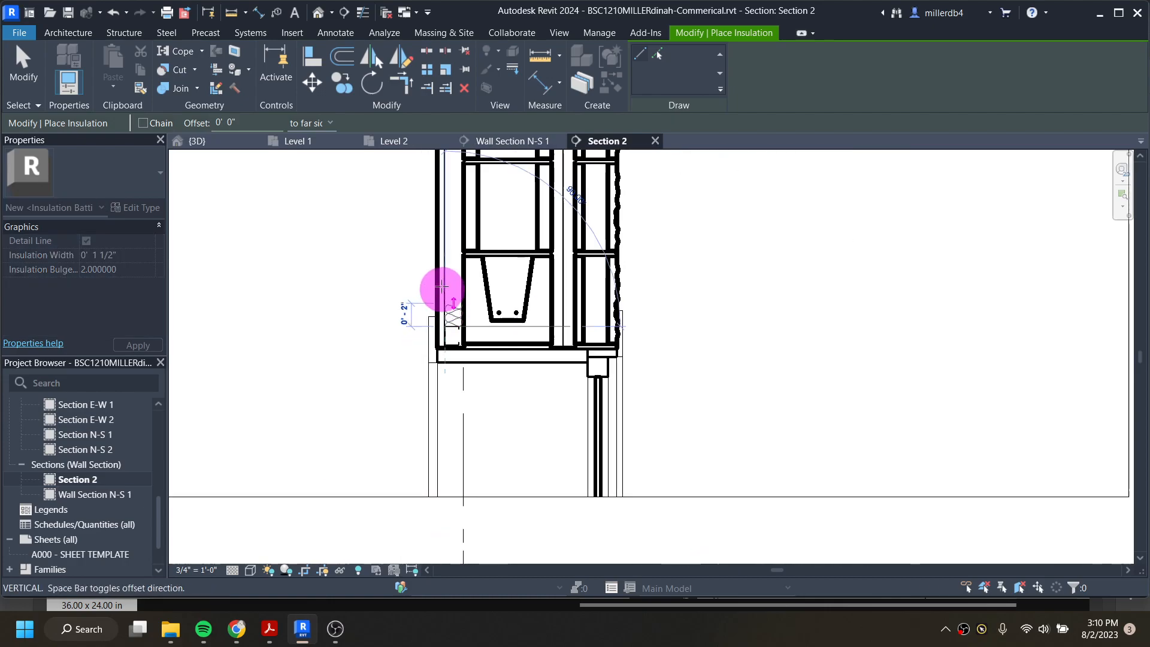
middle_drag(439, 221, 441, 313)
middle_drag(441, 246, 448, 335)
scroll(449, 206, up, 3)
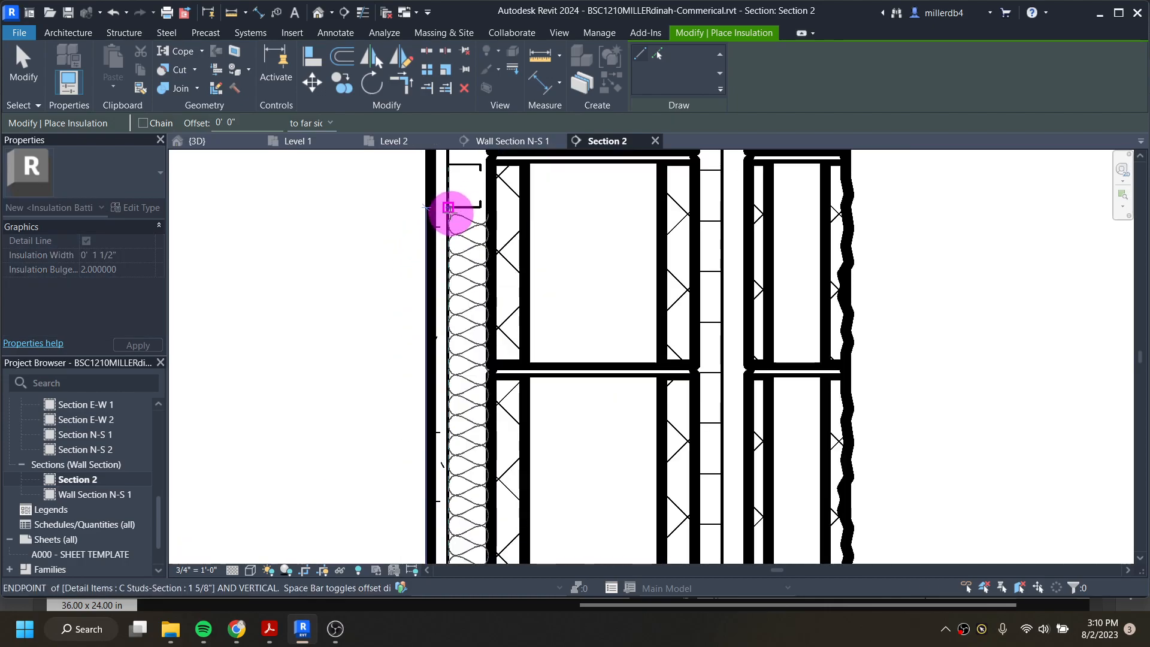
click(448, 208)
- Draw batt insulation about 1'-6 3/4" long in the furring cavity up to the underside of the topmost stud below the roof joist
scroll(399, 272, down, 5)
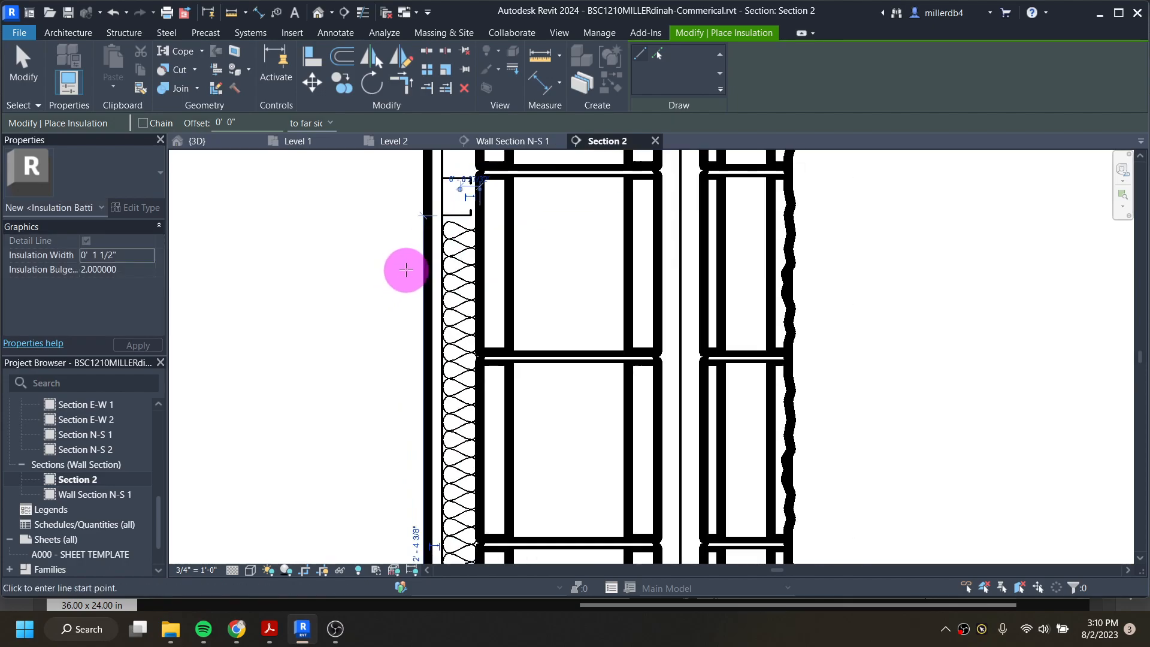
middle_drag(411, 264, 427, 383)
scroll(421, 448, up, 4)
click(418, 444)
middle_drag(418, 247, 417, 456)
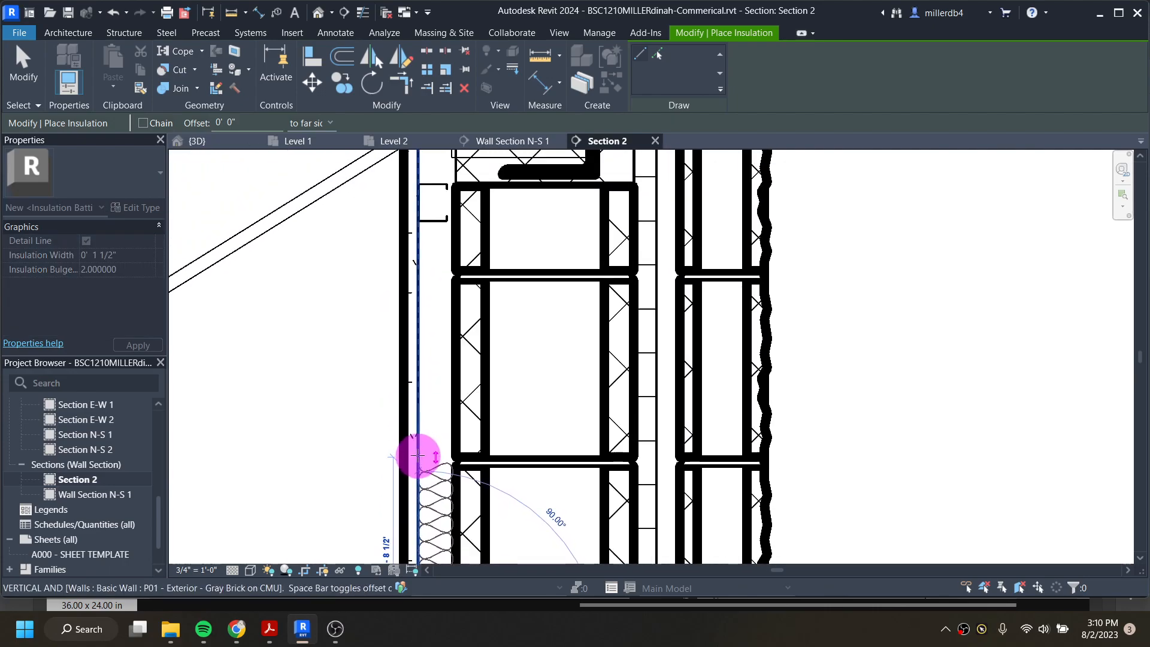
click(419, 219)
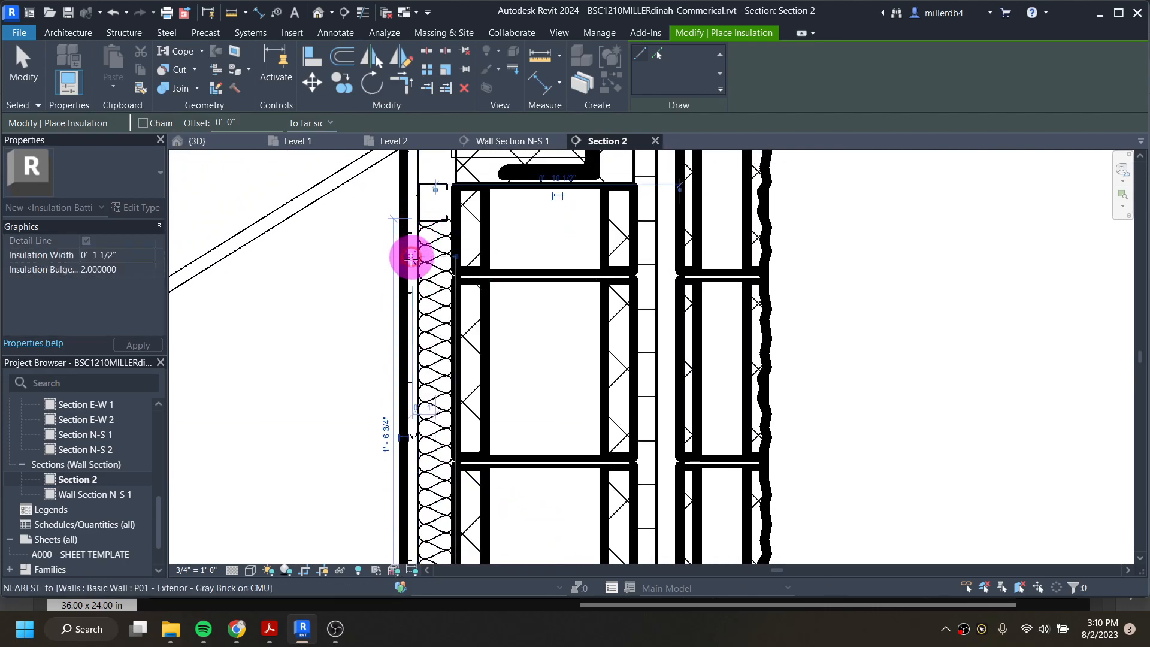
- Draw batt insulation about 2 3/8" long from the top of the topmost stud up to the 14K6 bar joist and end the insulation command
middle_drag(419, 254, 415, 414)
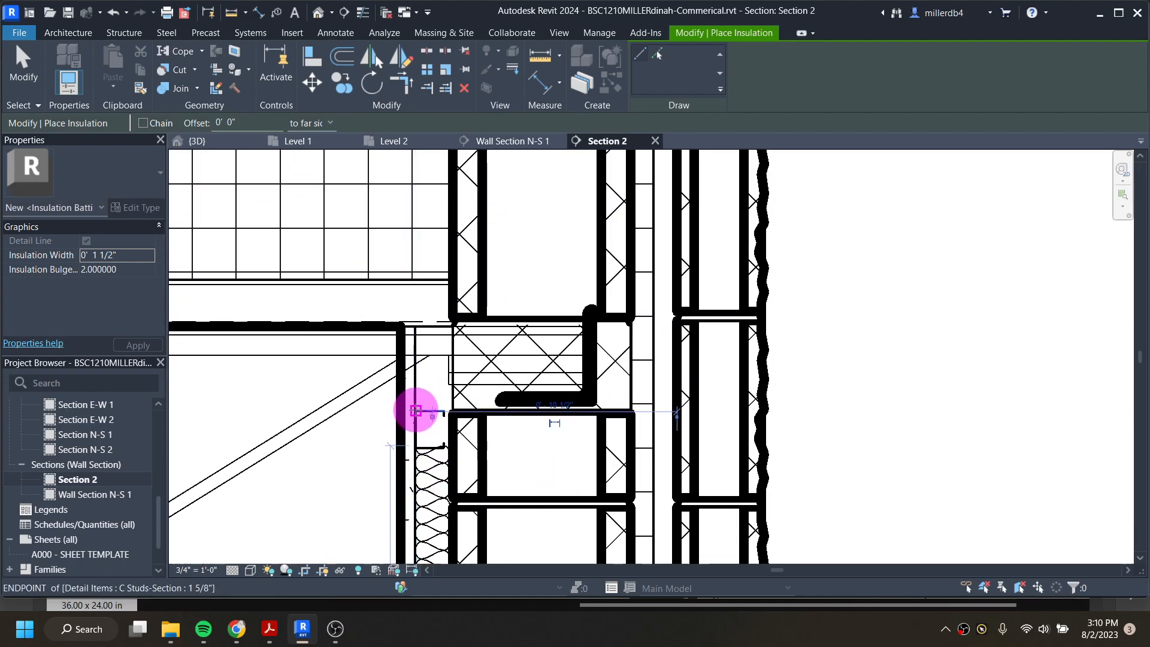
click(416, 413)
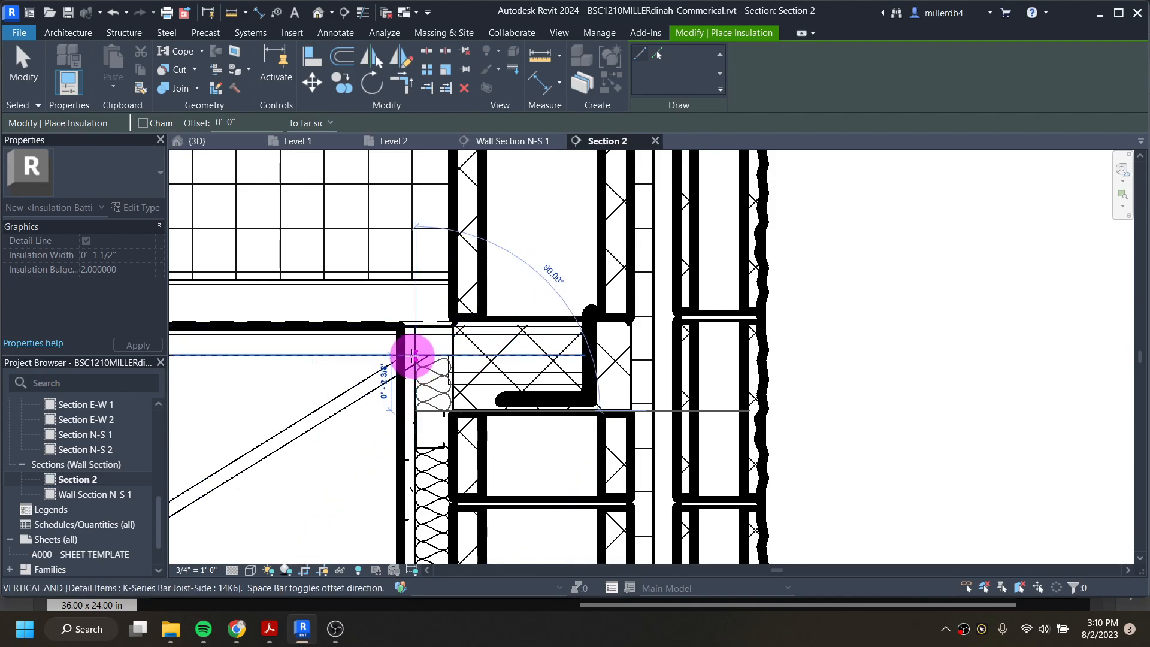
click(413, 355)
key(Escape)
key(Escape)
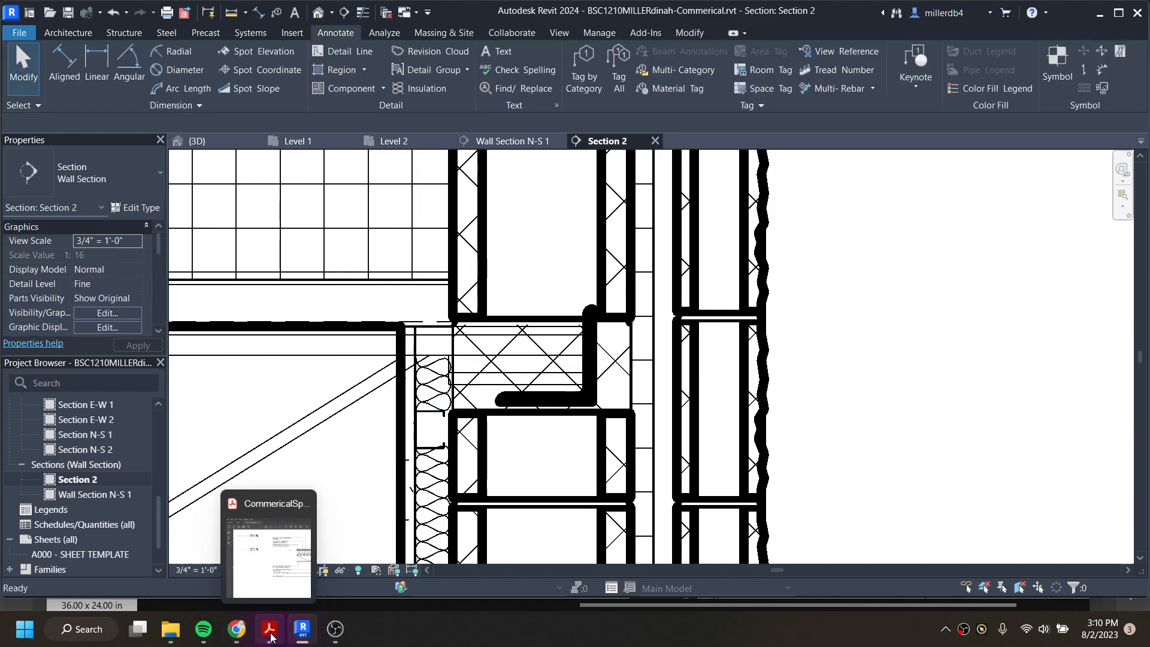
- Compare the reference PDF's wall, slab and foundation detailing with the Revit Section 2 foundation, then return to Revit
click(270, 636)
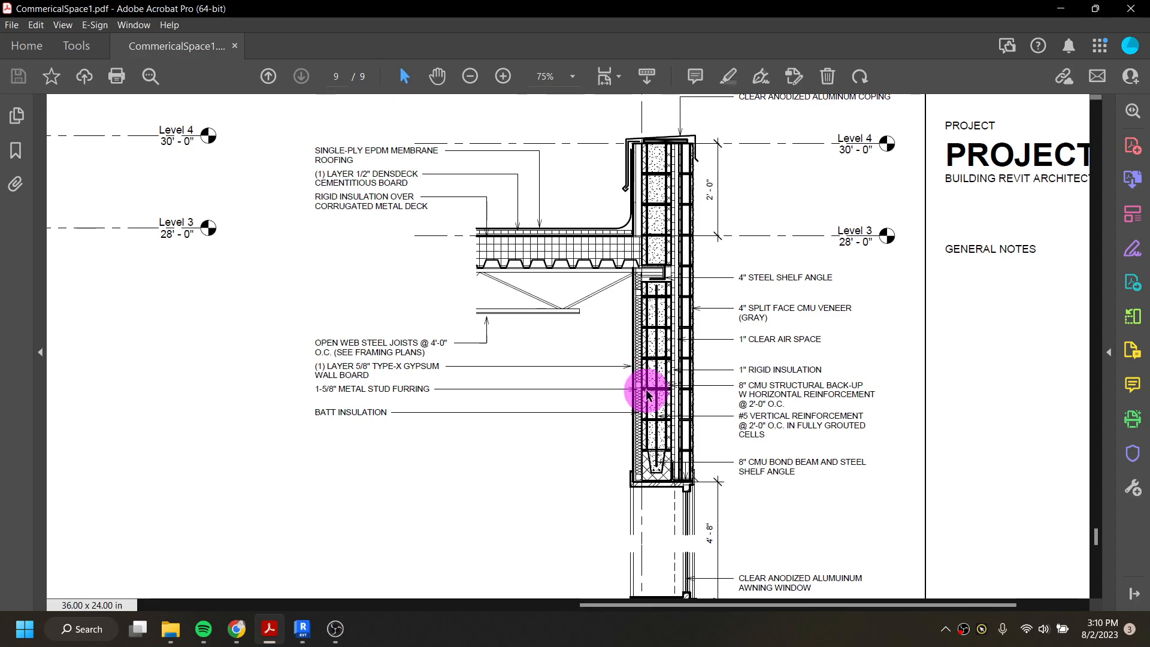
scroll(643, 419, down, 10)
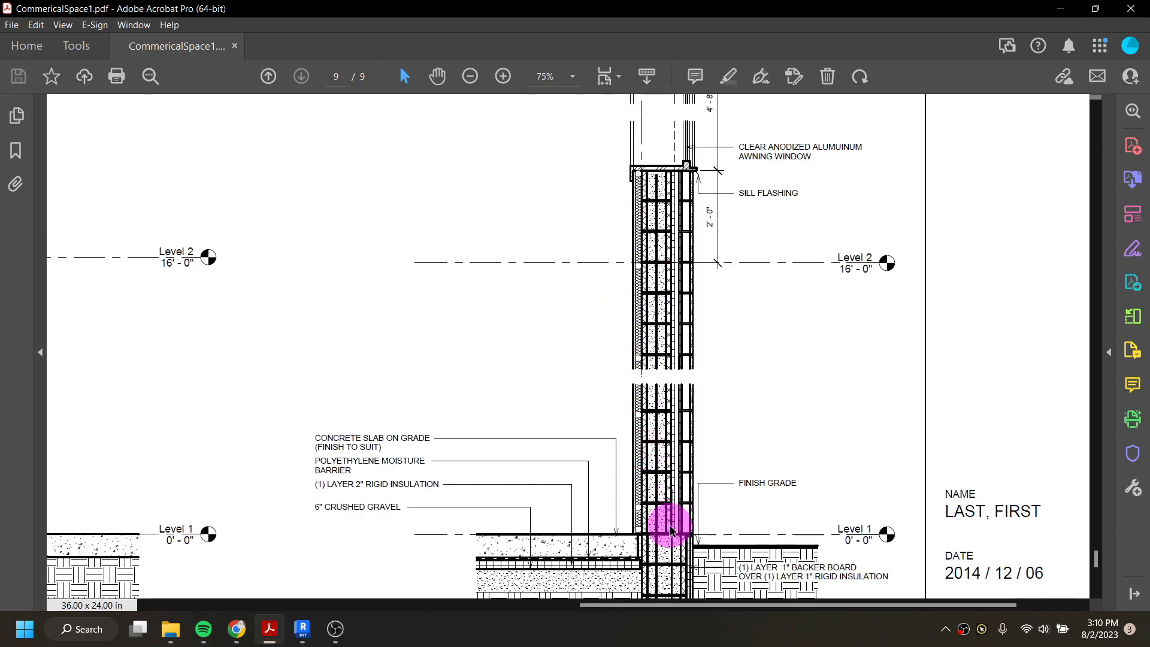
scroll(683, 542, down, 2)
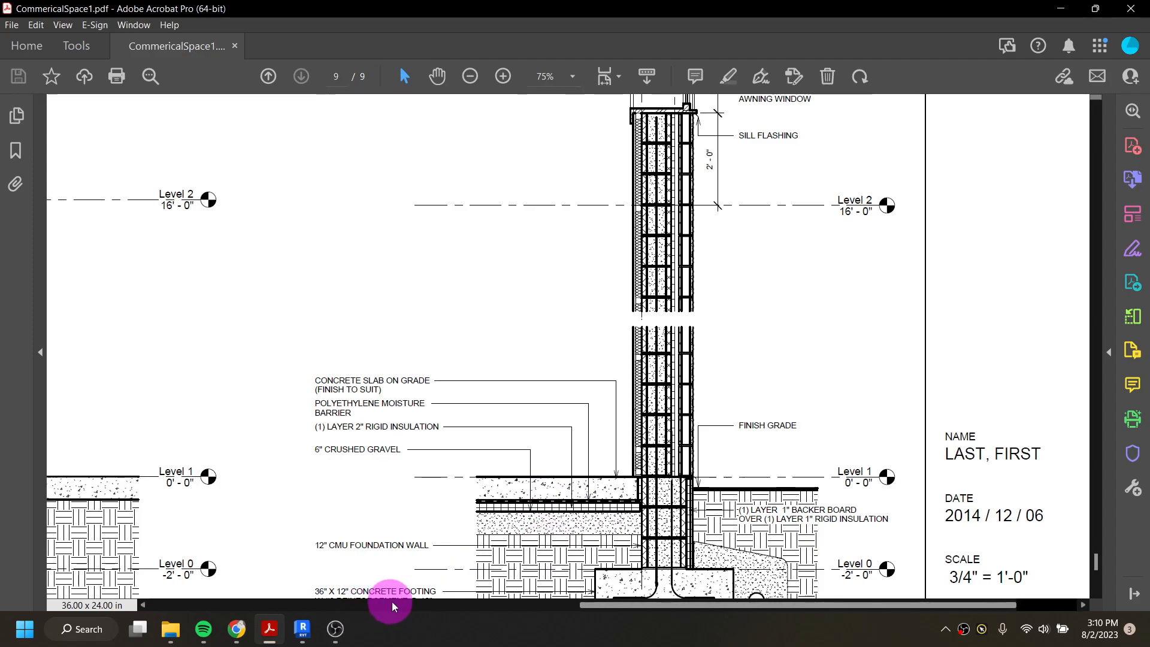
mouse_move(302, 629)
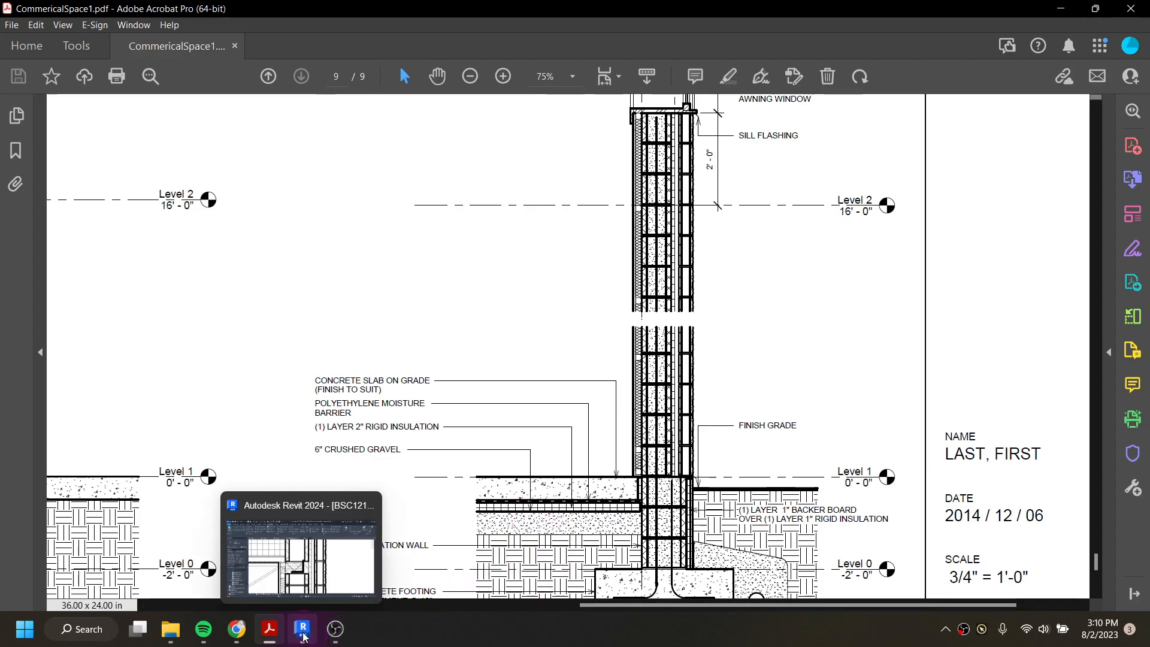
click(306, 579)
scroll(508, 334, down, 5)
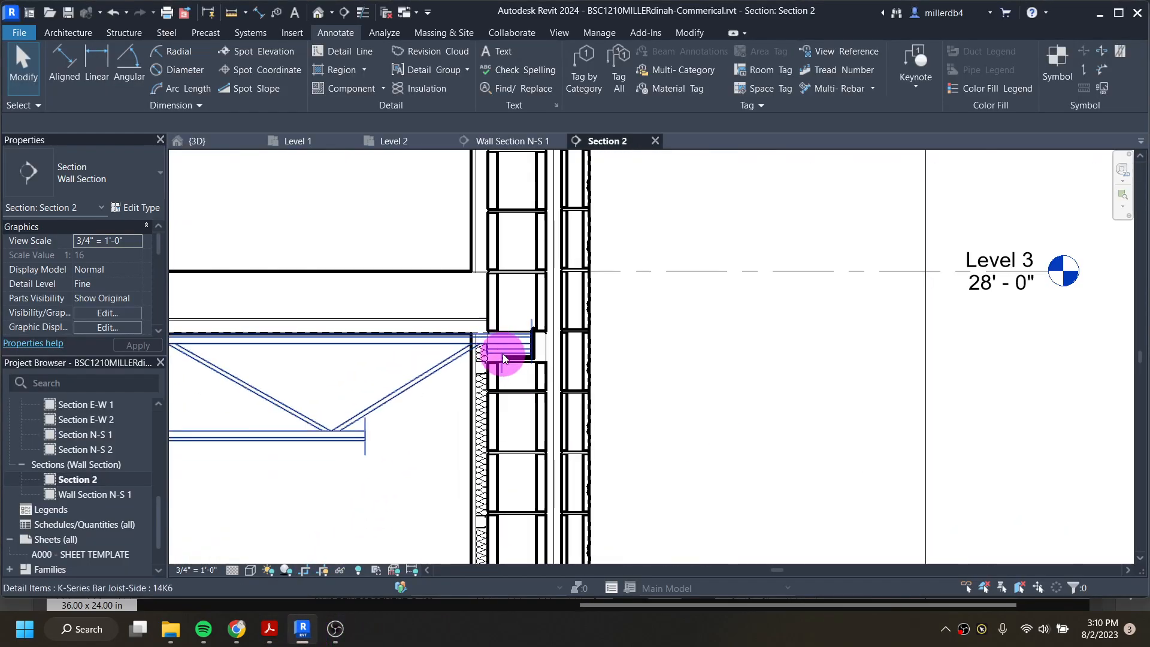
scroll(533, 303, up, 3)
middle_drag(533, 304, 582, 220)
middle_drag(562, 502, 484, 37)
scroll(436, 260, up, 5)
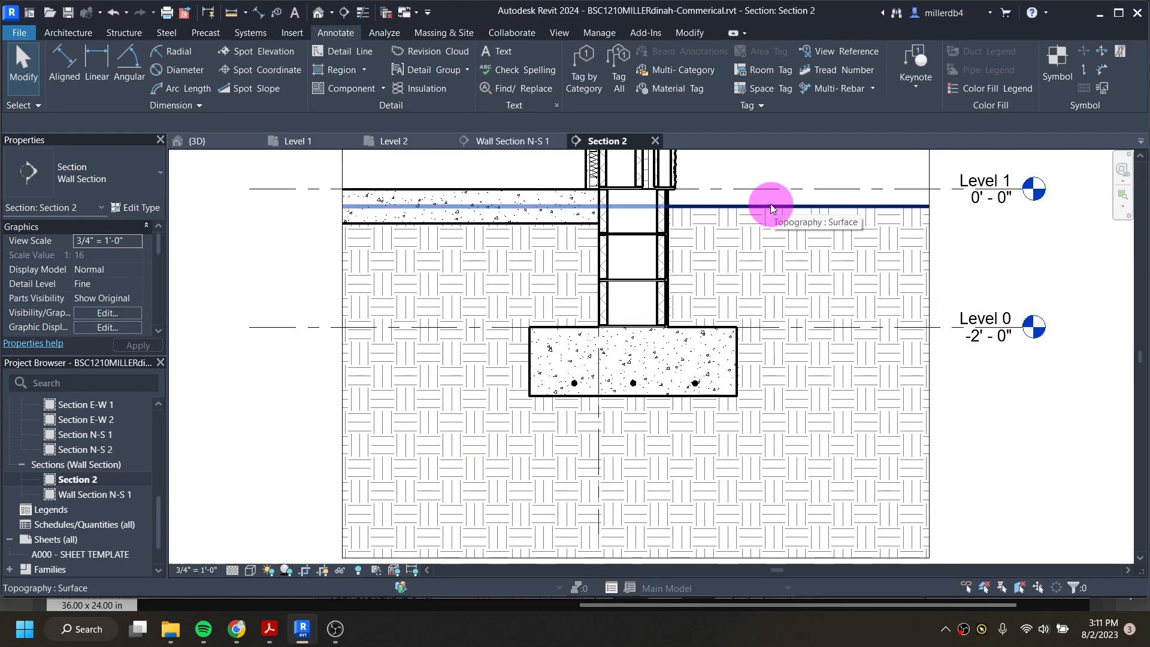
click(273, 636)
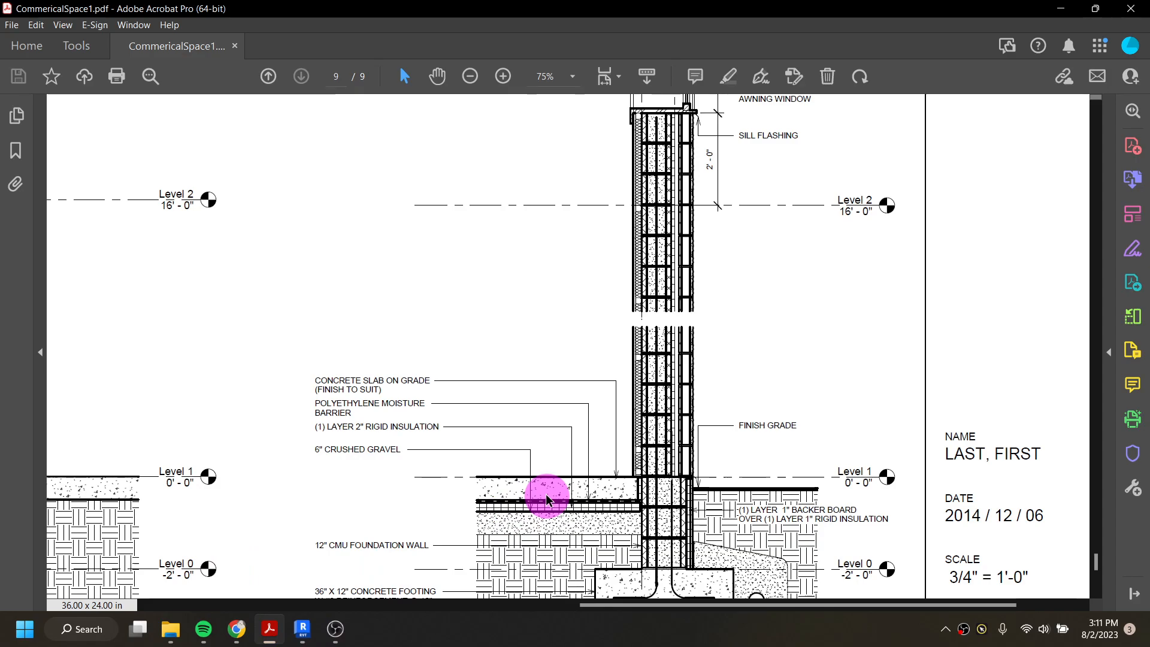
scroll(546, 497, down, 3)
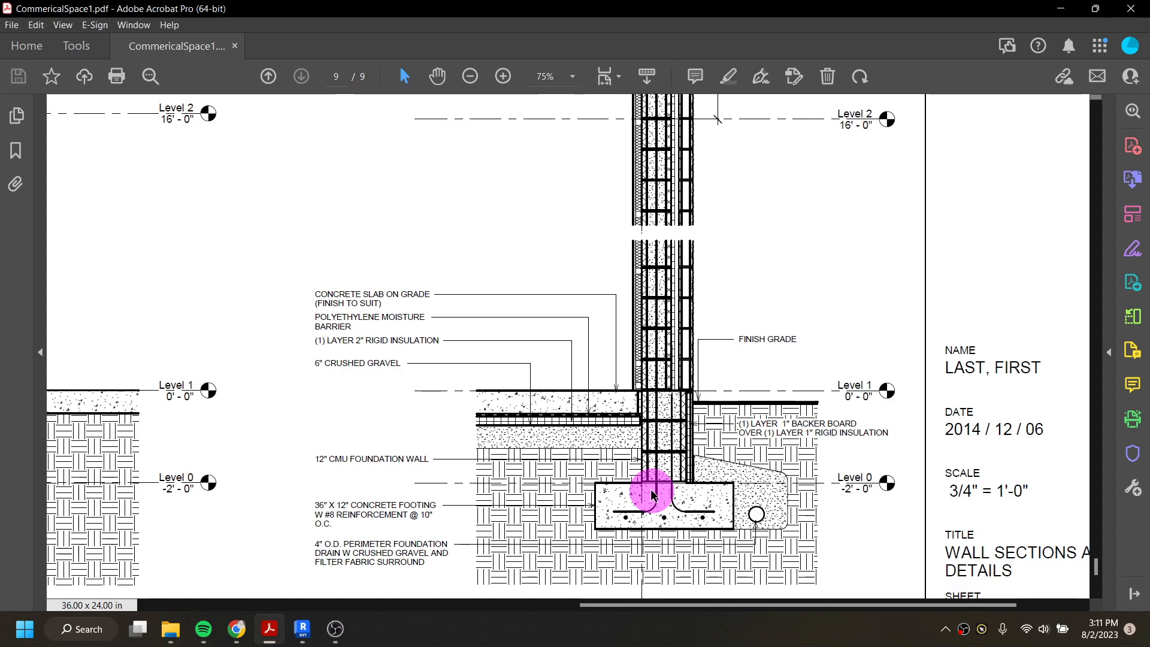
click(301, 630)
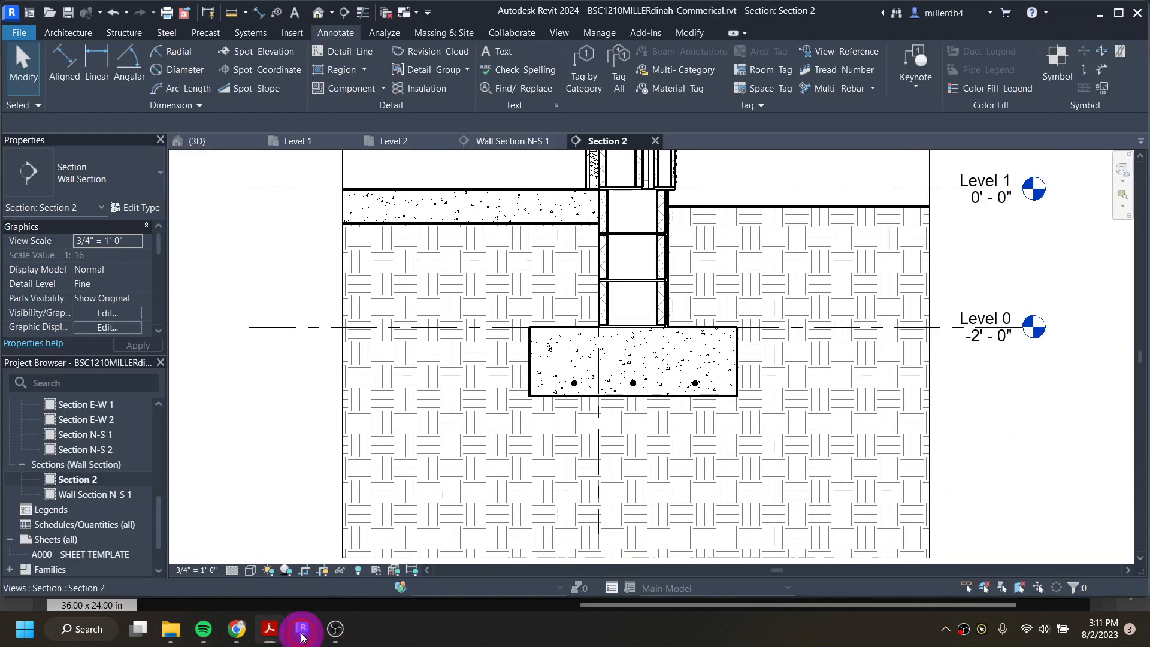
- Start a filled region and duplicate its Diagonal Crosshatch type as Concrete Fill
click(363, 71)
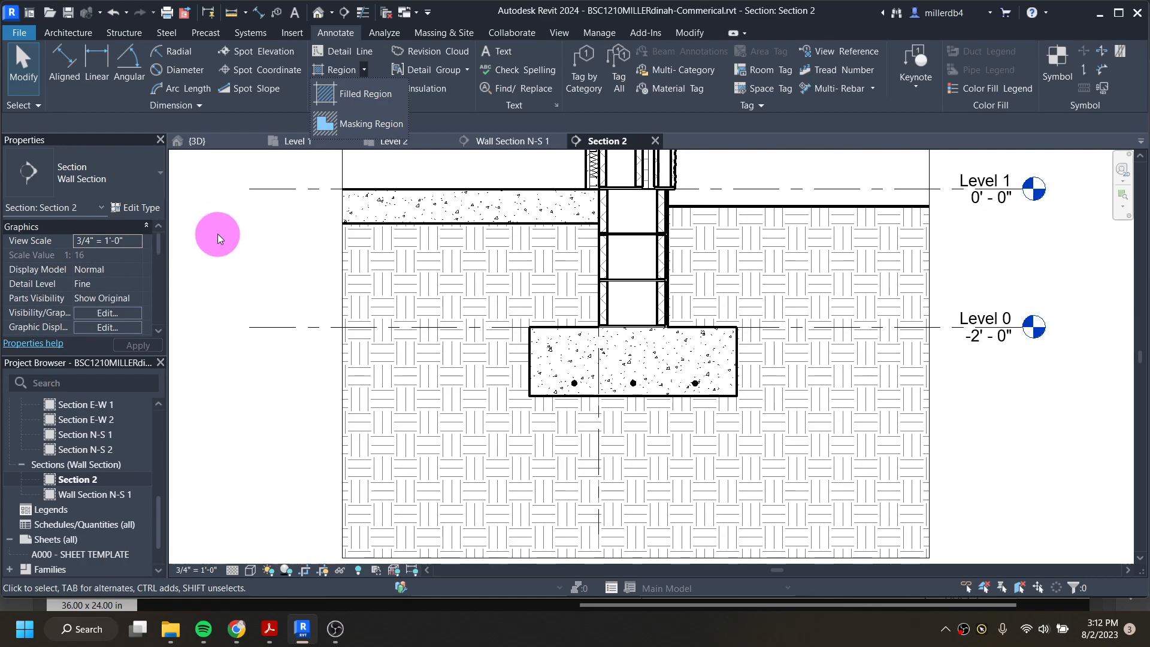
click(343, 94)
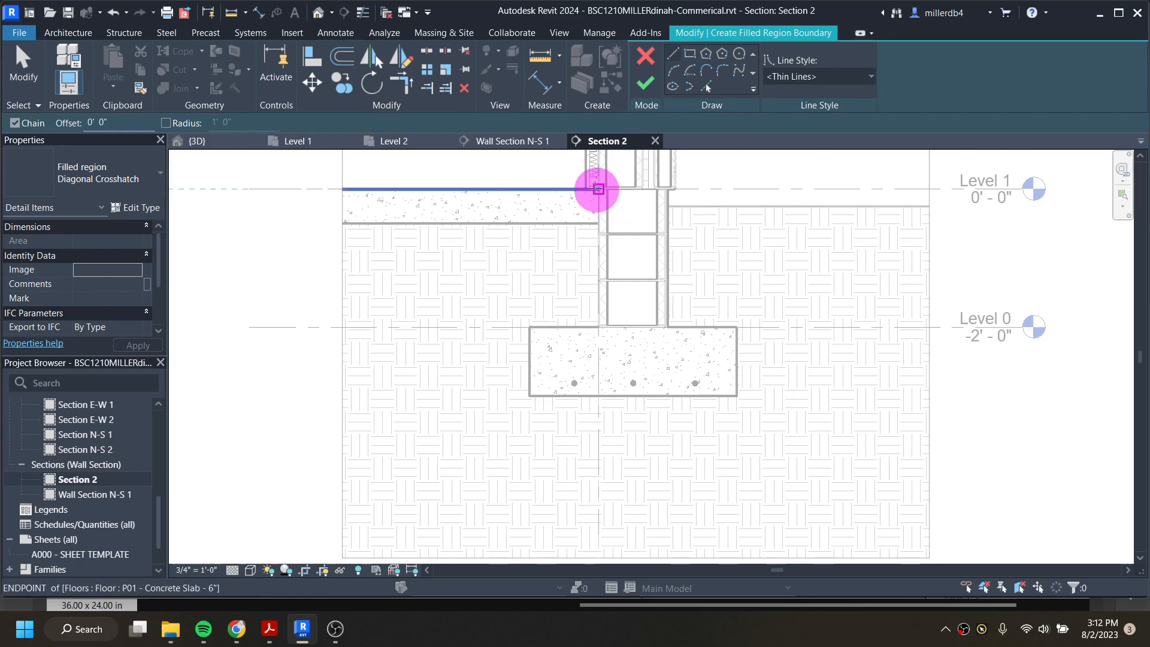
click(124, 184)
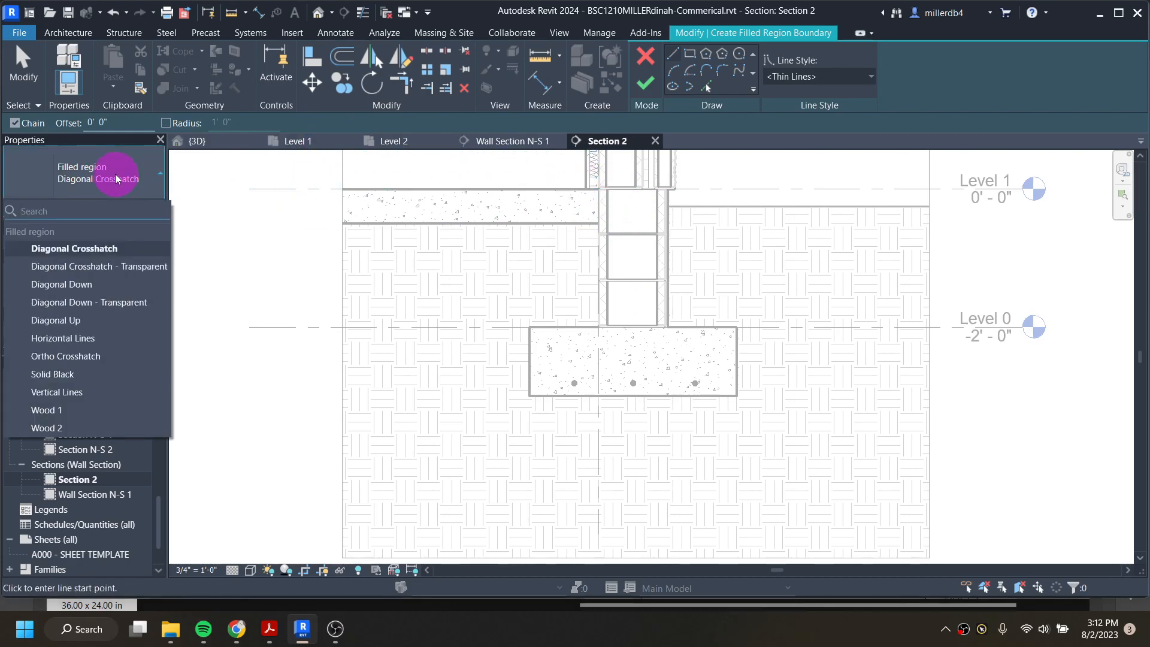
click(121, 183)
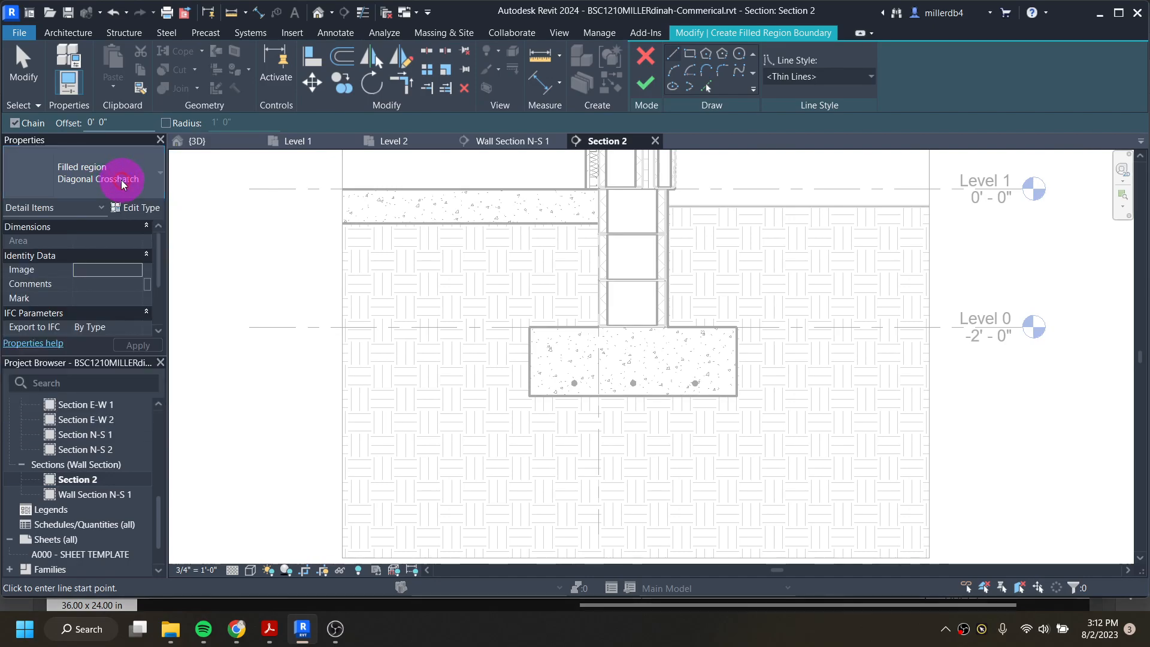
click(144, 210)
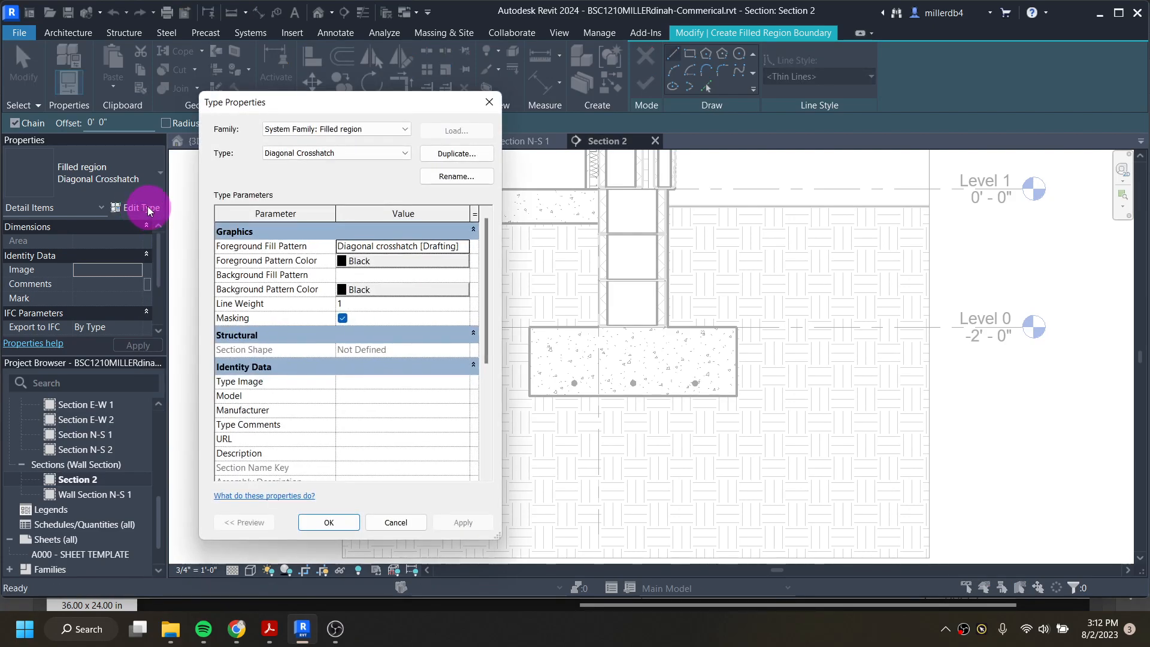
click(440, 154)
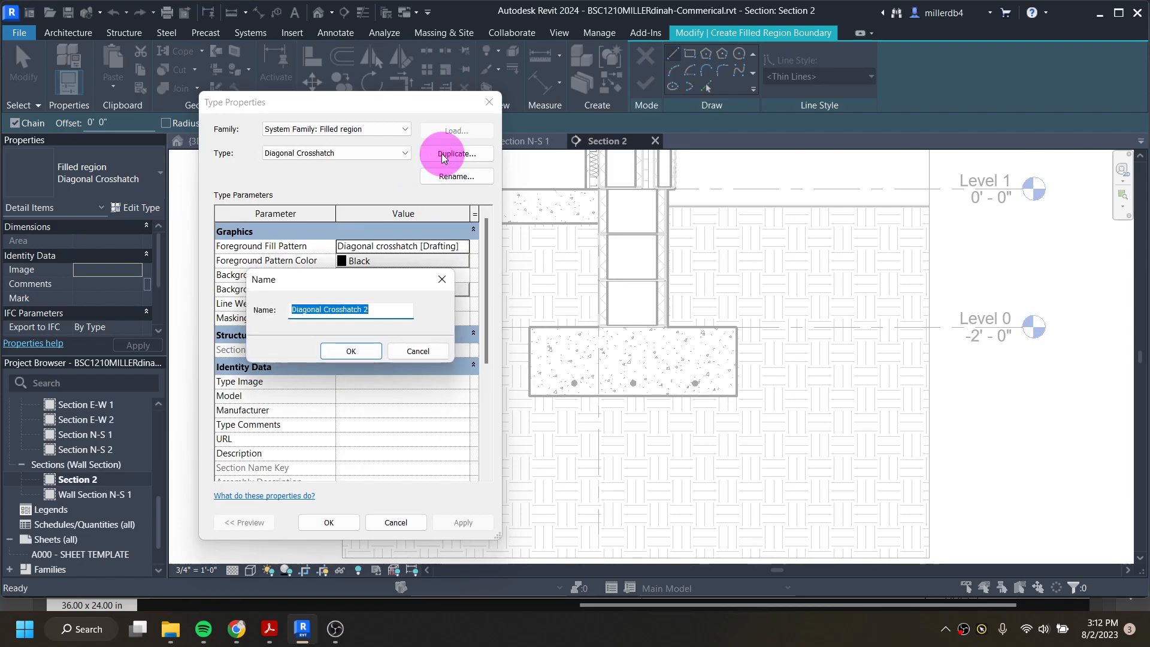
text(Concrete Fill)
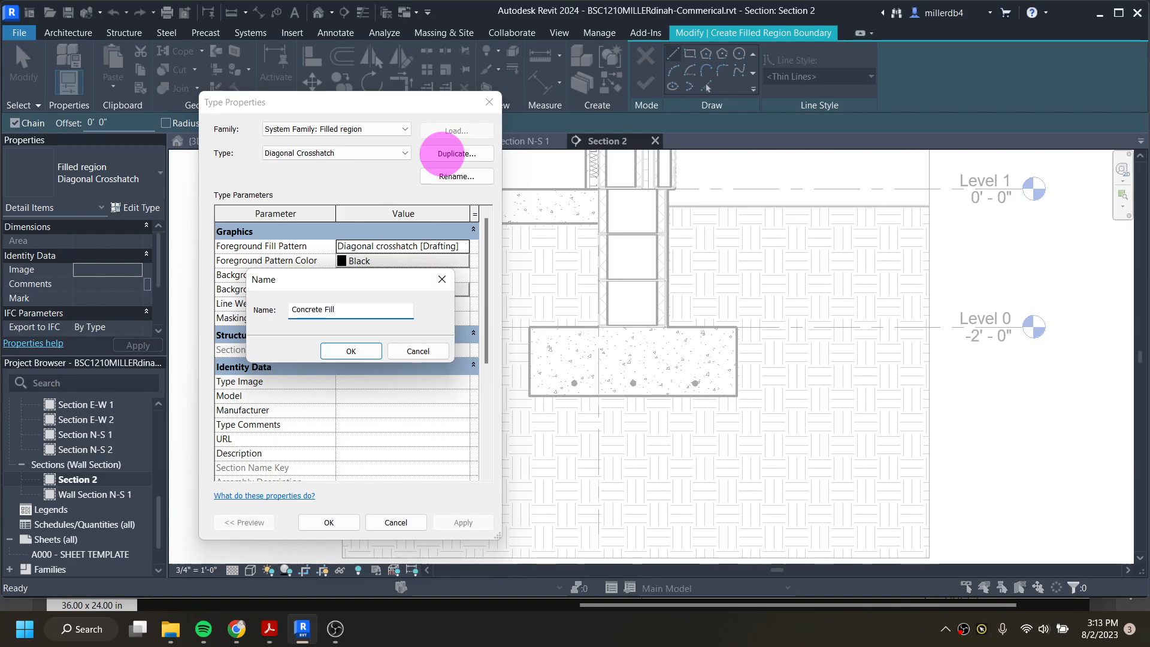
key(Return)
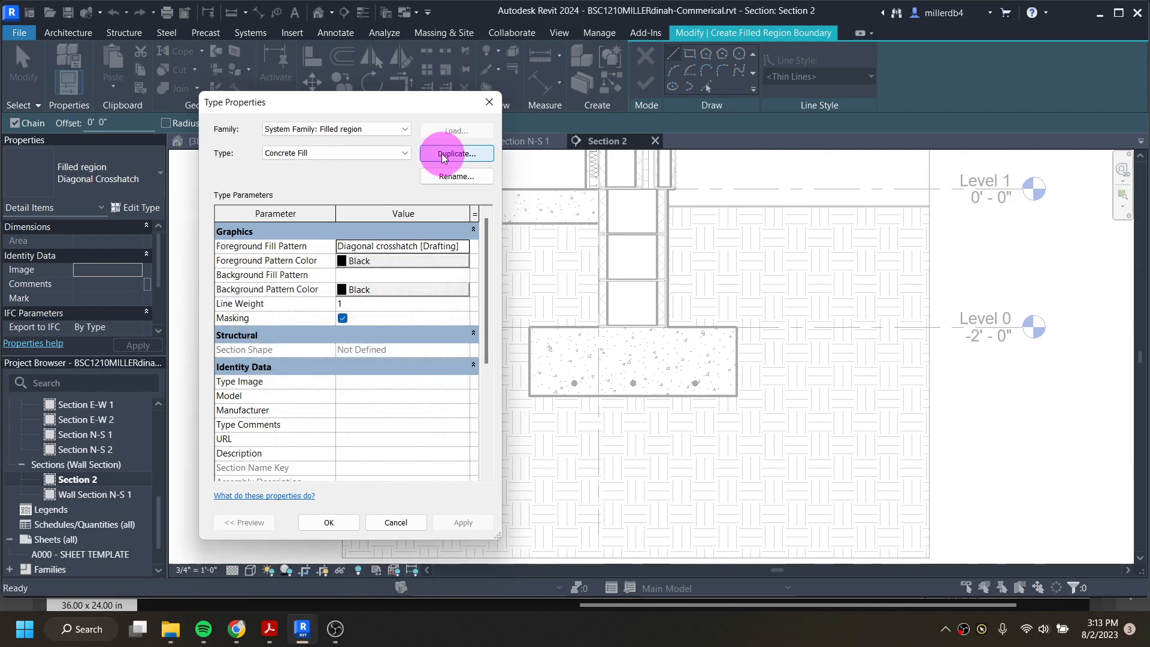
- Set the Concrete Fill type's foreground fill pattern to Sand - Dense and accept the type properties
click(412, 247)
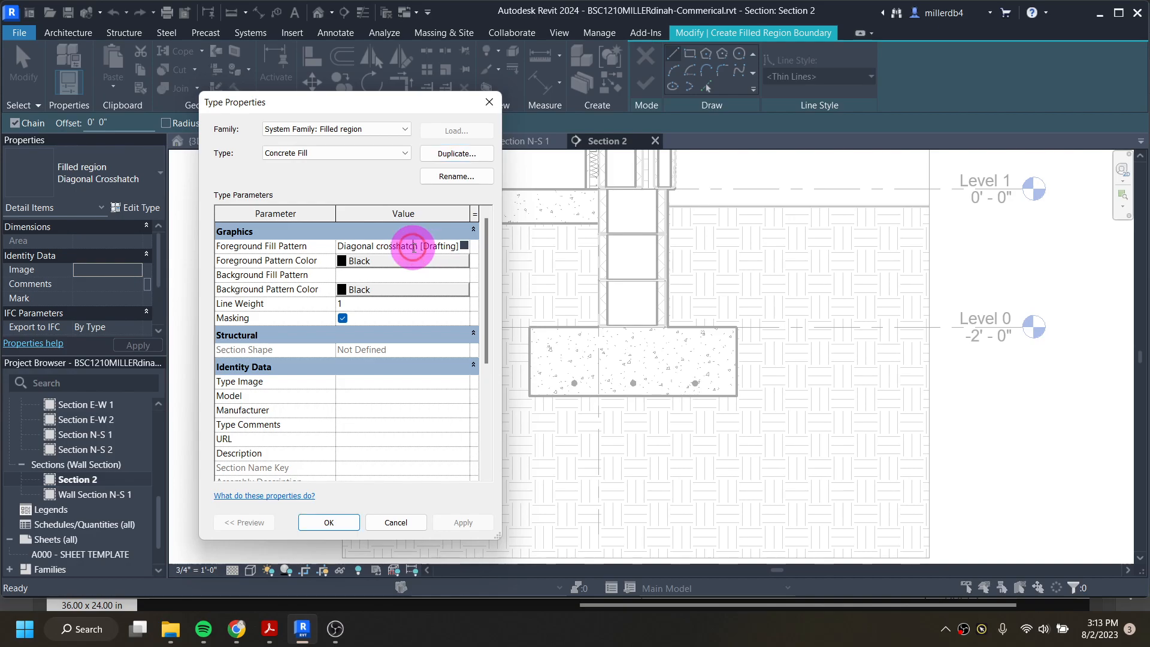
click(464, 249)
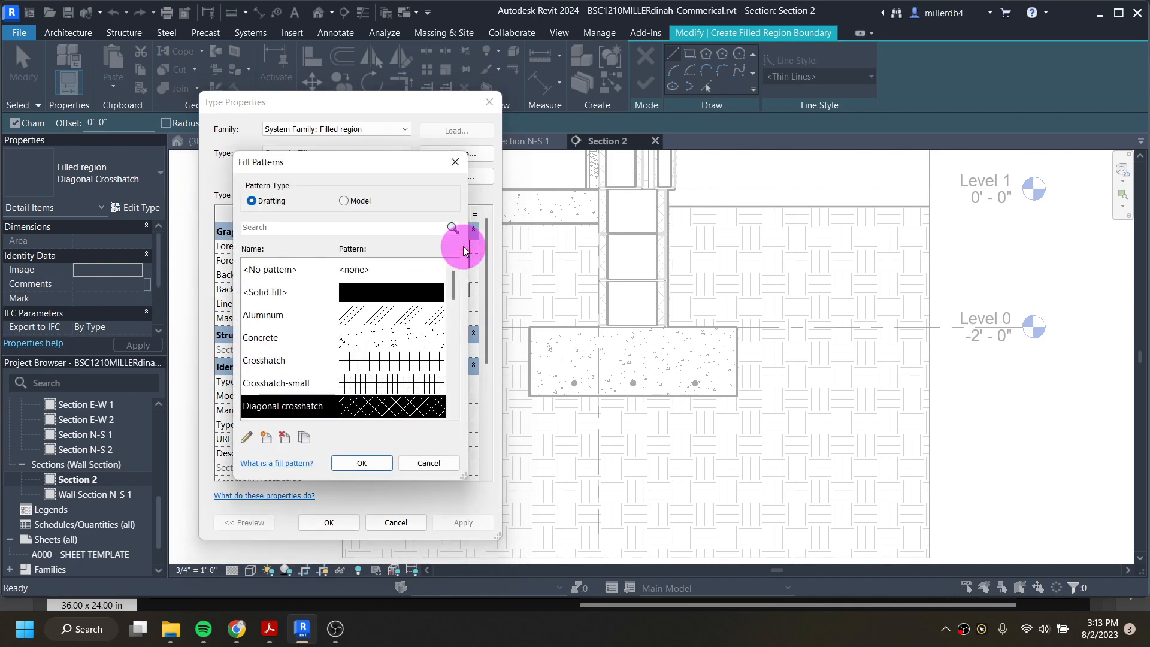
scroll(411, 339, down, 3)
scroll(412, 341, down, 6)
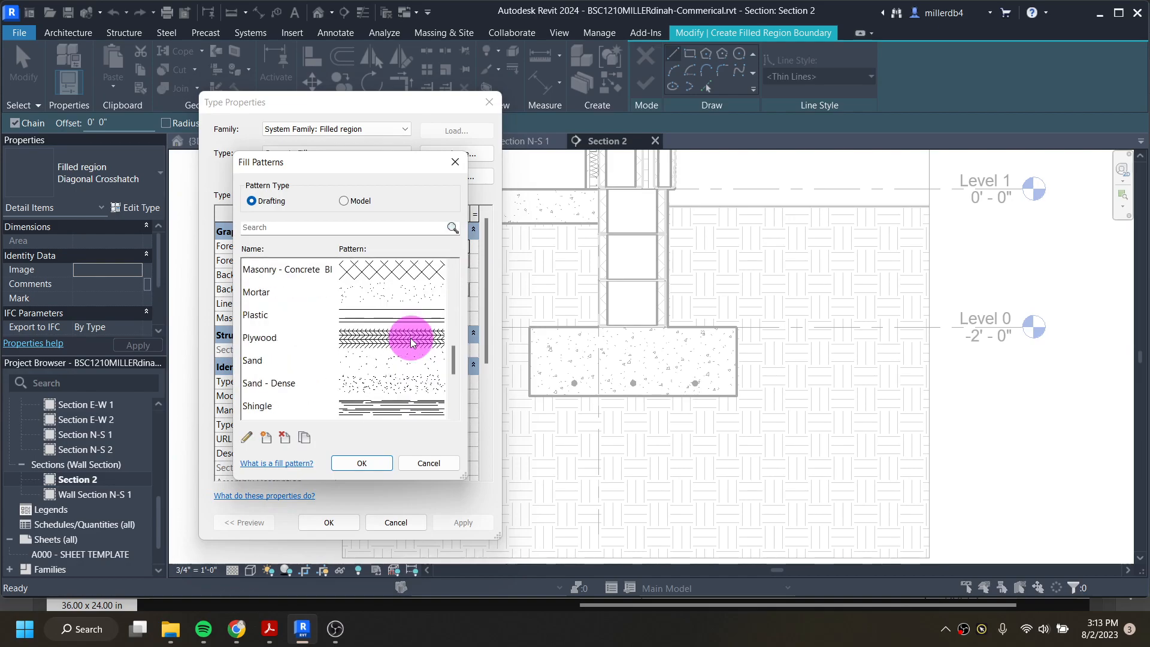
scroll(411, 350, up, 5)
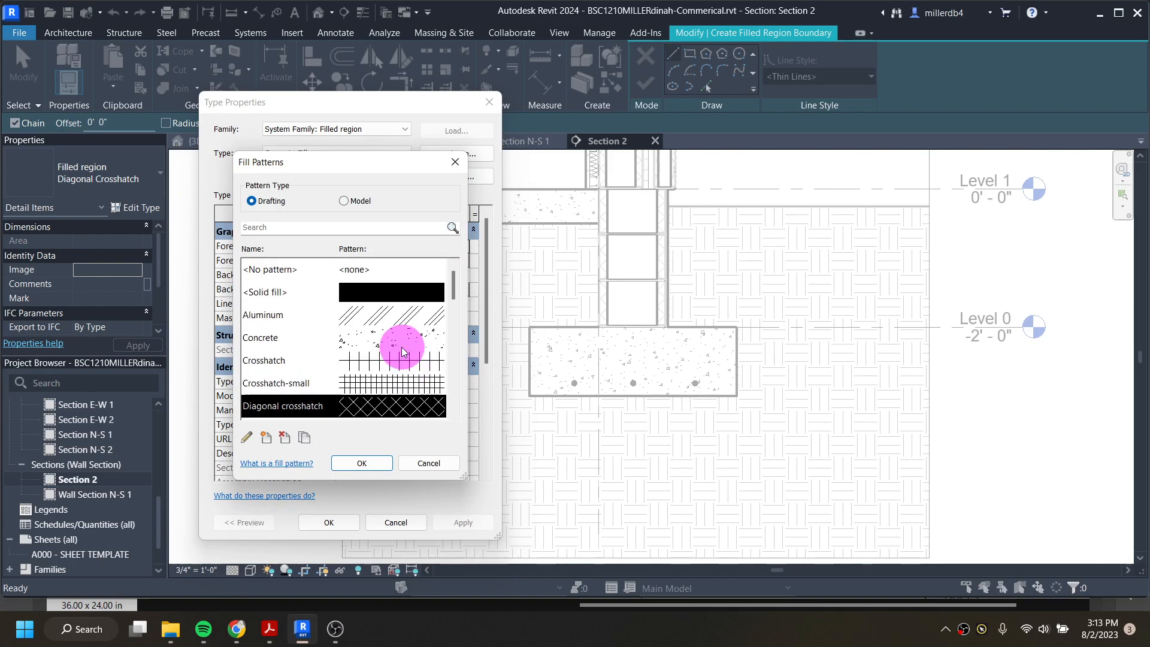
scroll(401, 353, down, 1)
scroll(400, 352, down, 2)
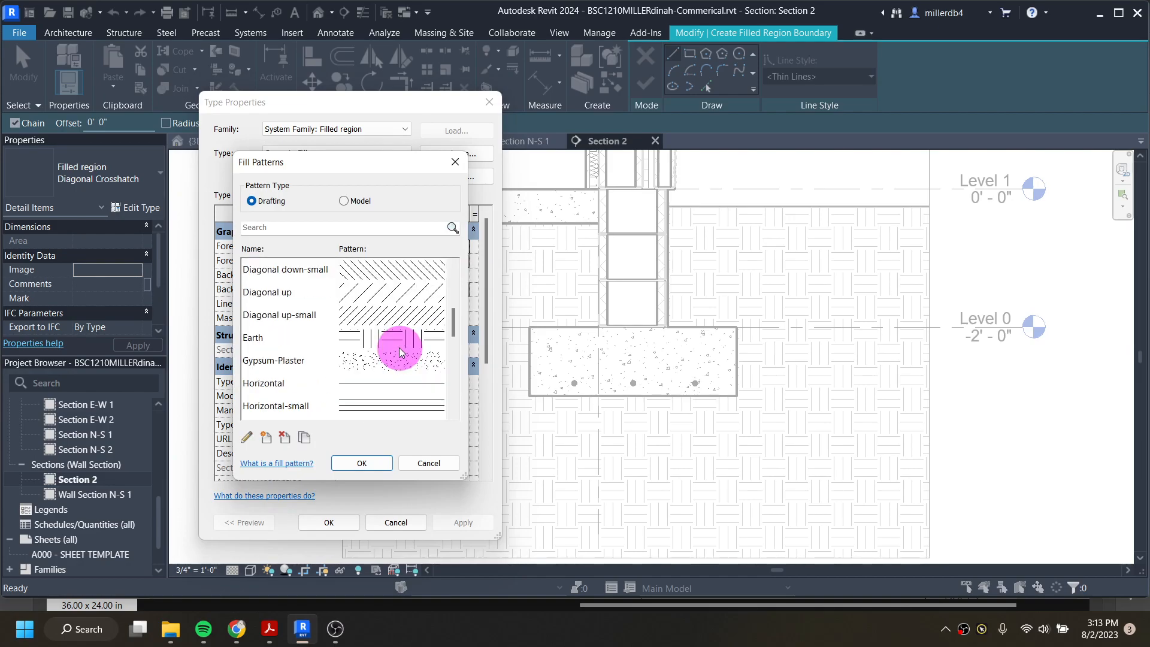
scroll(397, 356, down, 1)
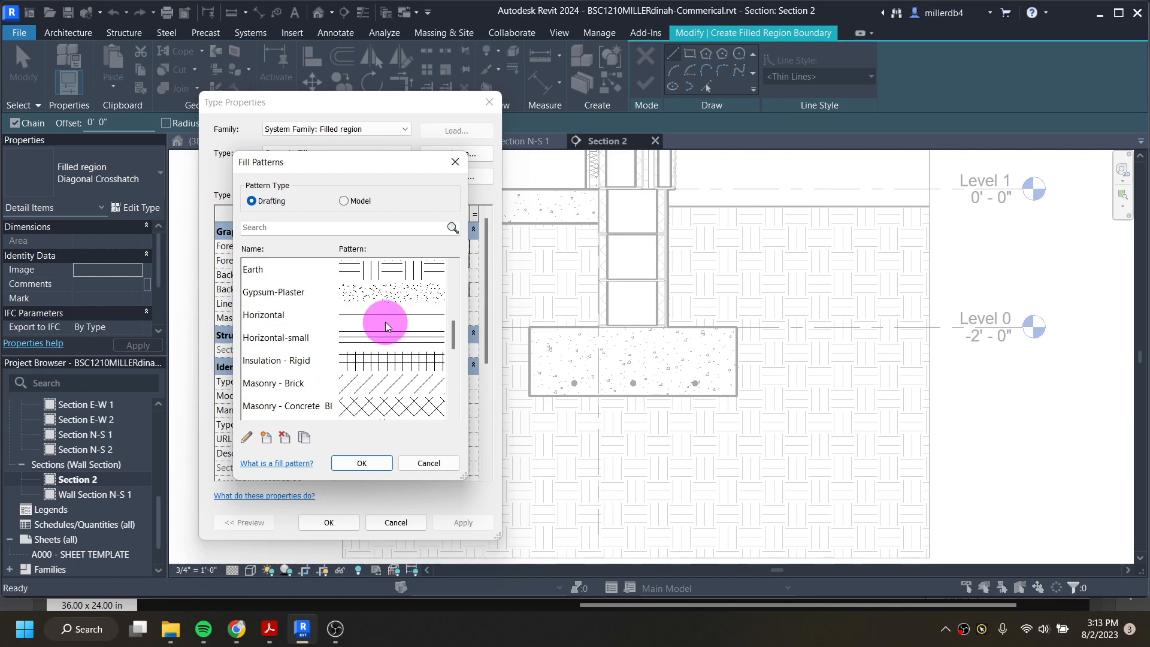
scroll(379, 335, up, 1)
scroll(379, 348, down, 5)
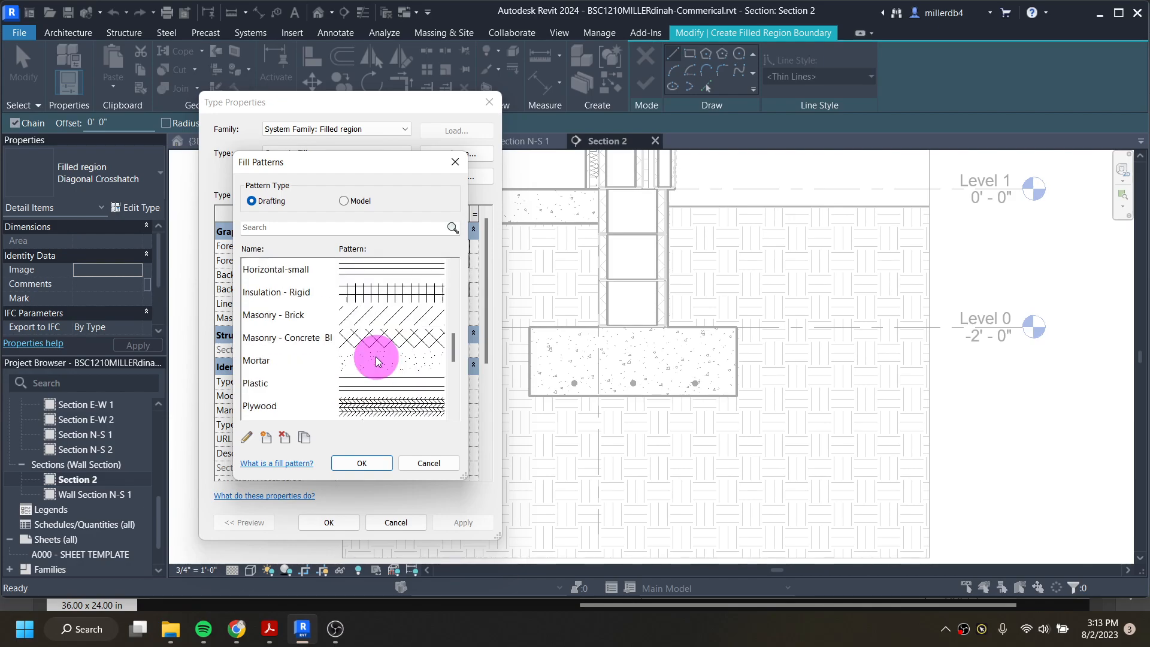
scroll(378, 356, up, 1)
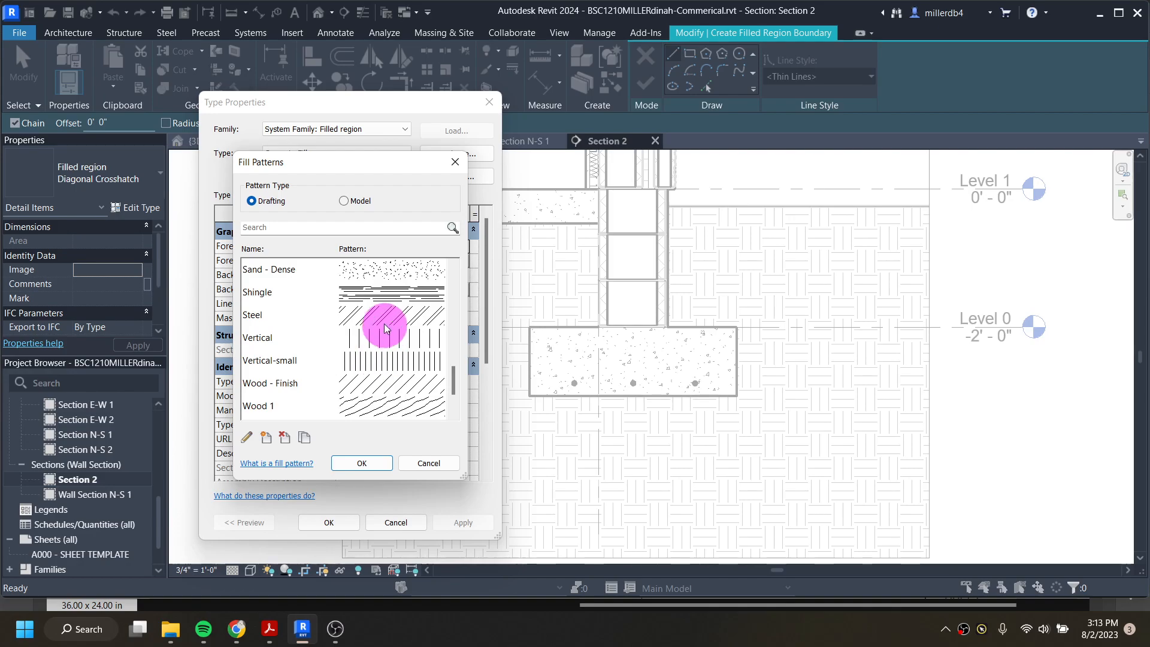
scroll(380, 300, up, 1)
click(384, 338)
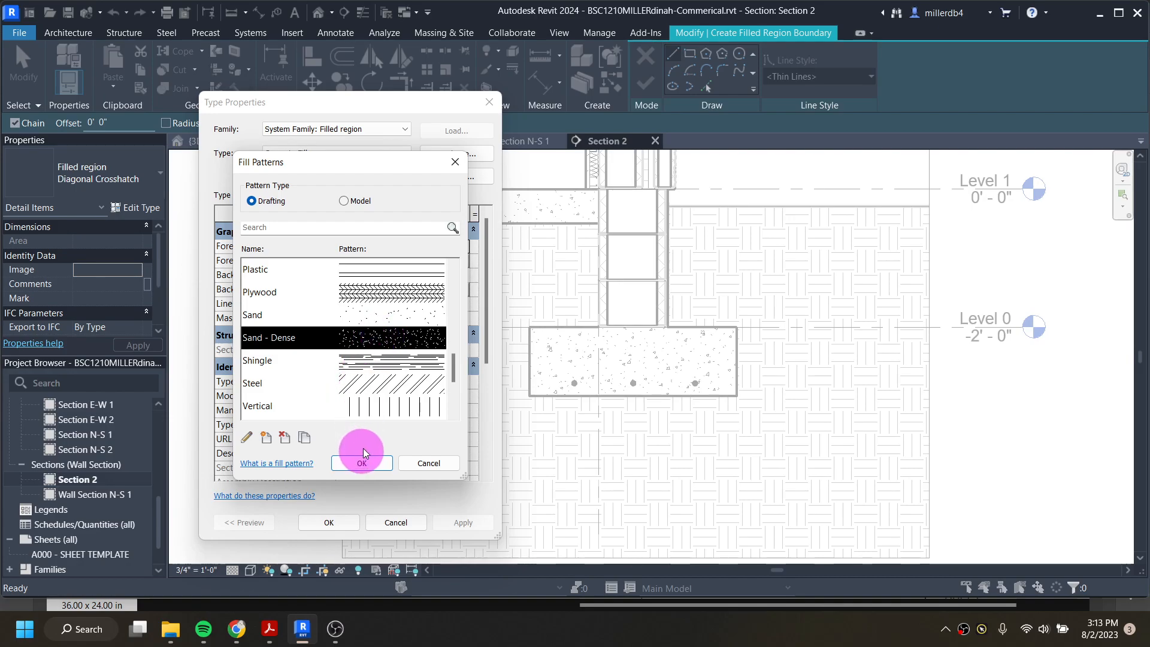
click(375, 464)
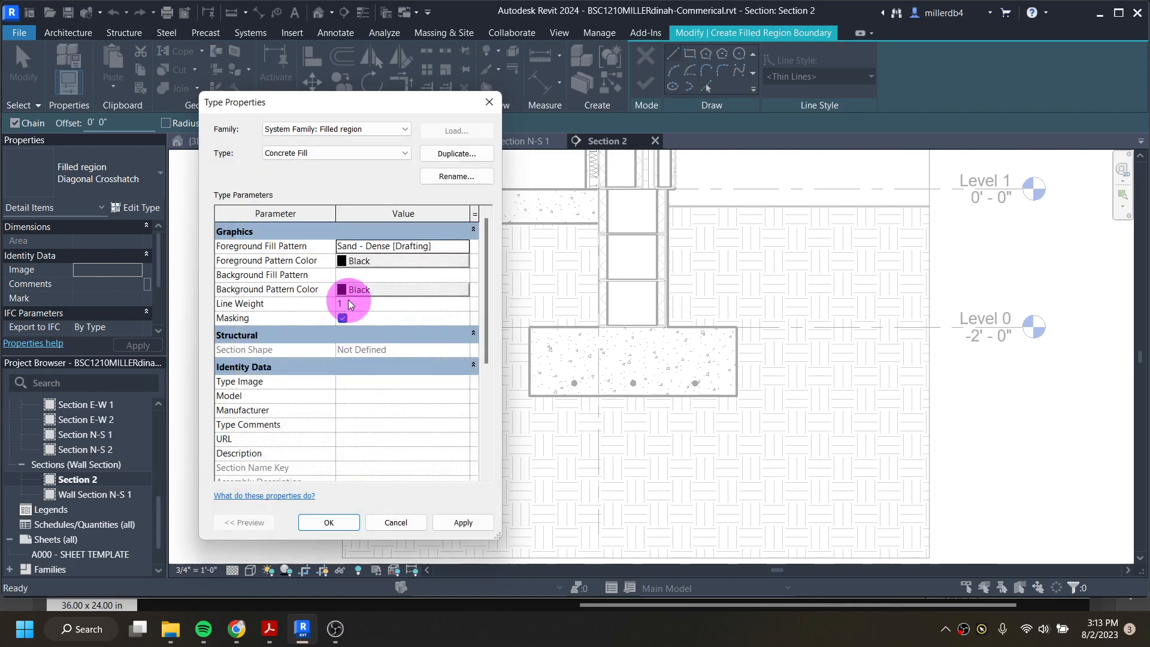
click(328, 522)
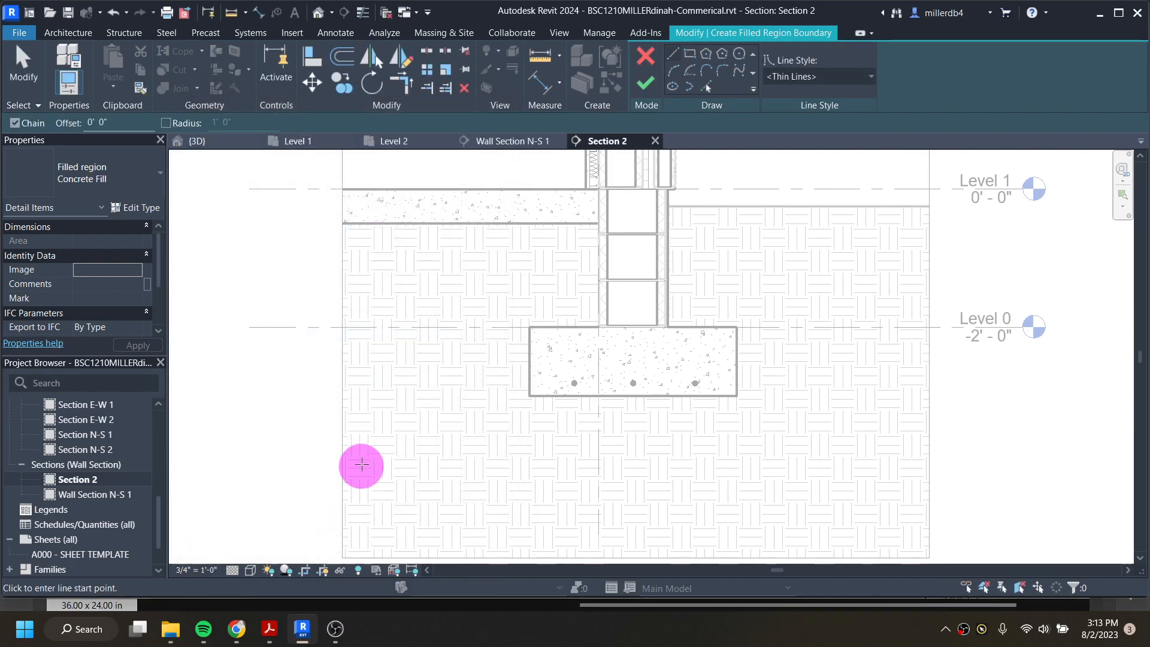
- Draw a rectangular Concrete Fill region about 1'-11 5/8" tall over the foundation CMU cores, from the footing up to Level 1, and finish it
middle_drag(659, 311, 575, 377)
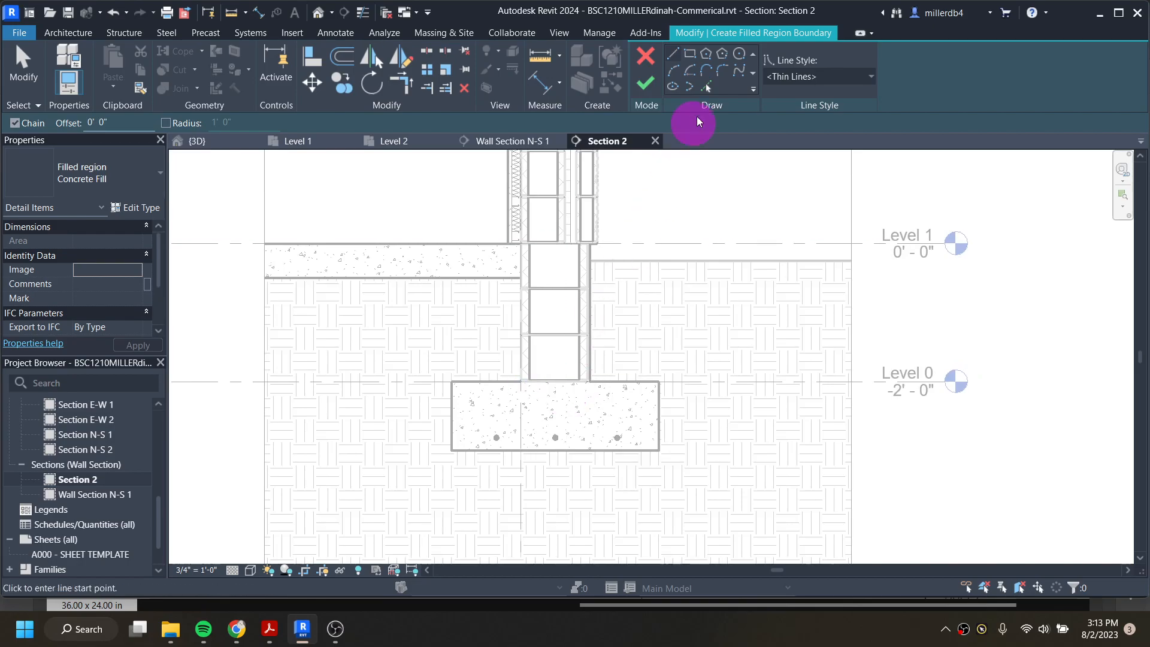
click(691, 55)
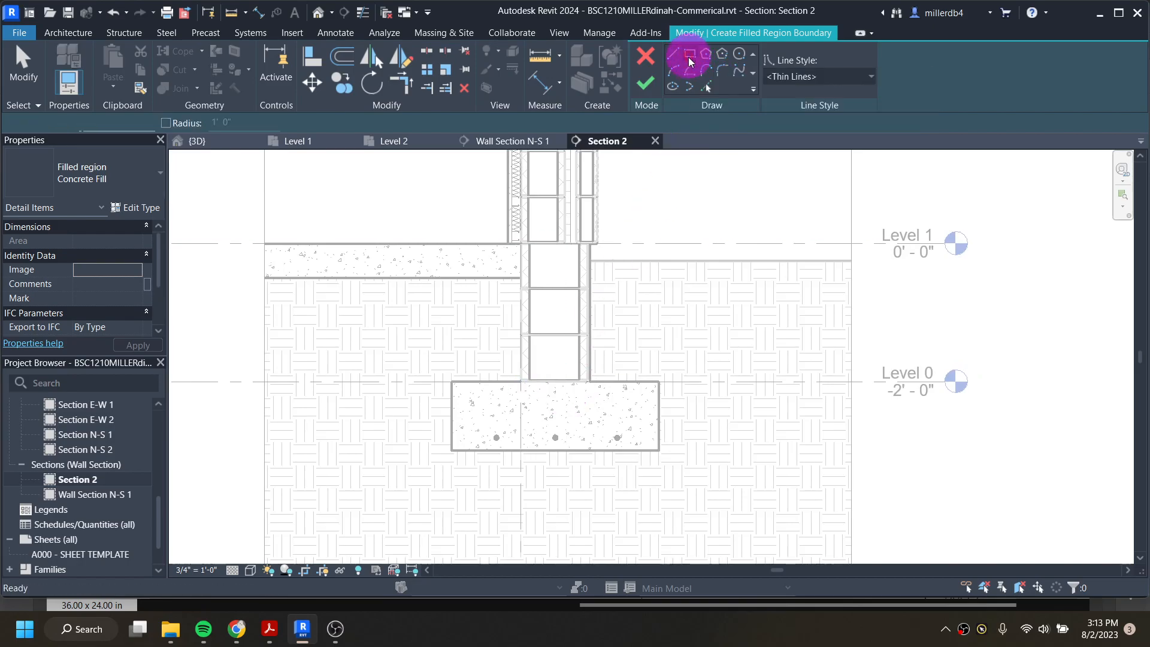
scroll(543, 403, up, 5)
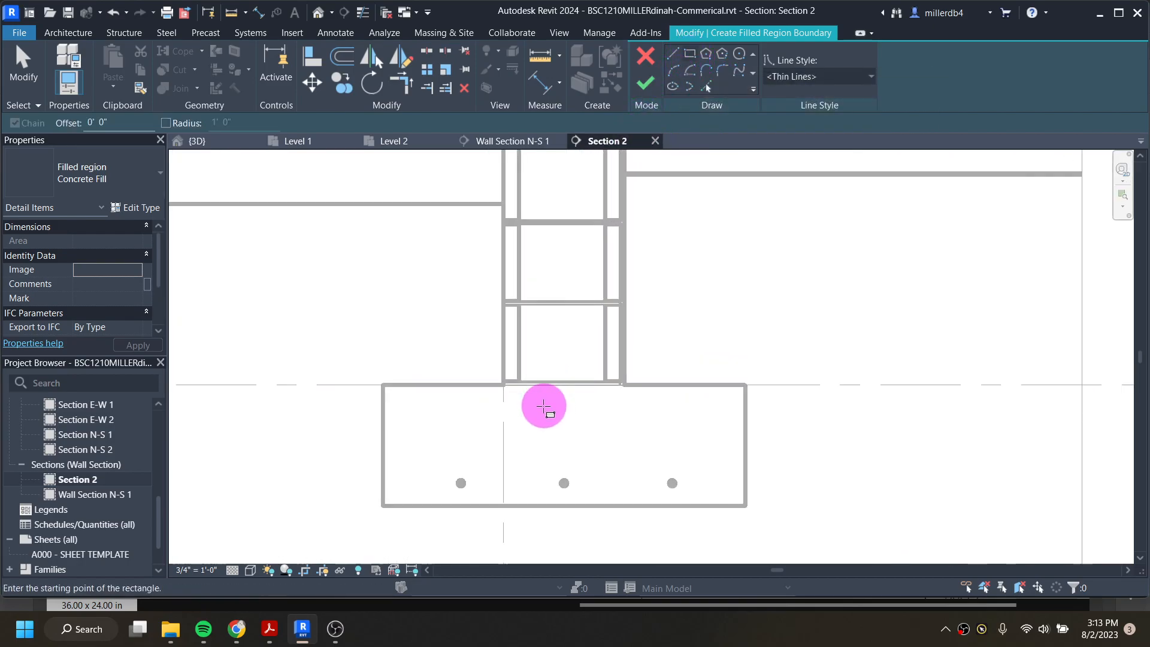
click(509, 374)
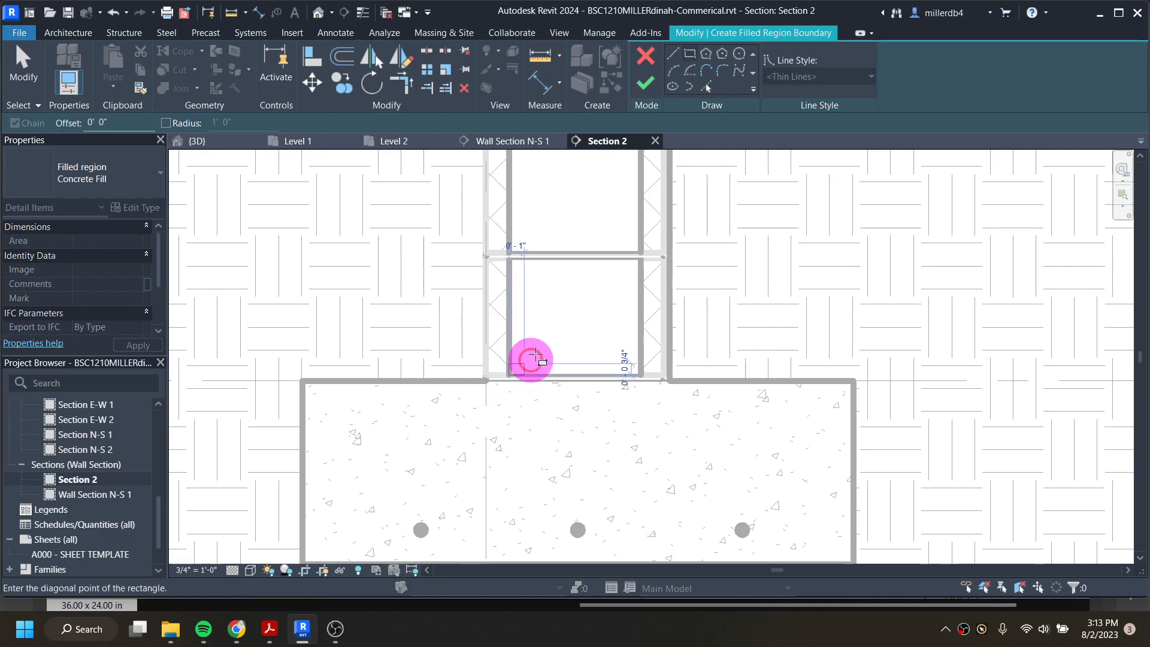
scroll(584, 263, down, 2)
middle_drag(595, 198, 595, 366)
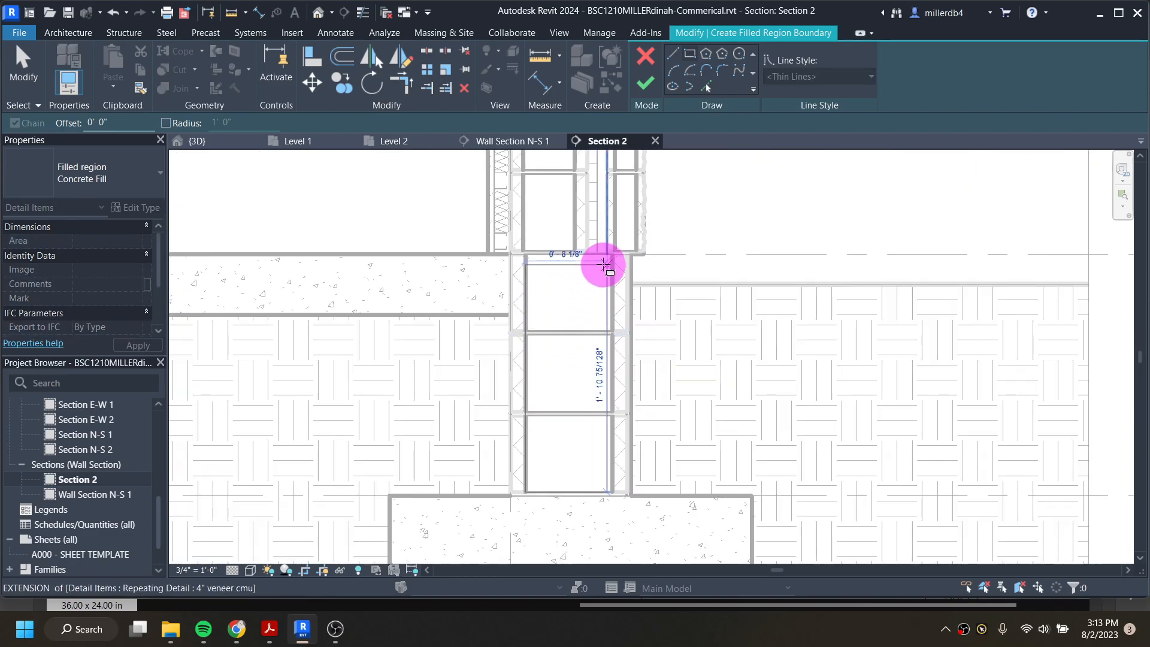
click(611, 255)
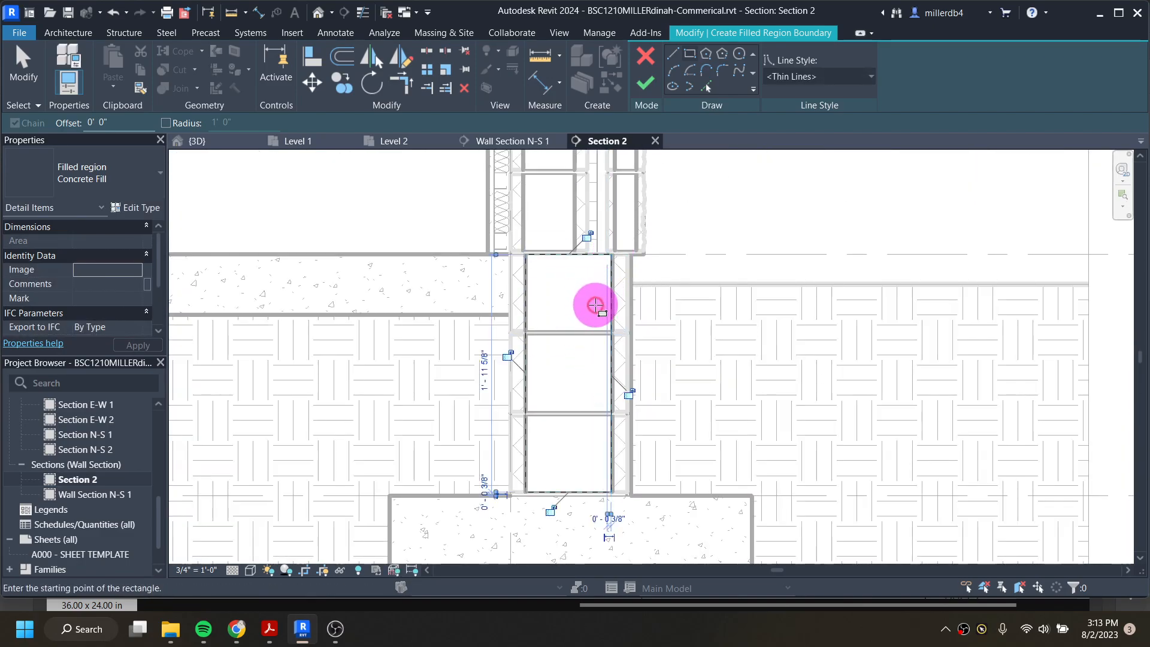
click(646, 84)
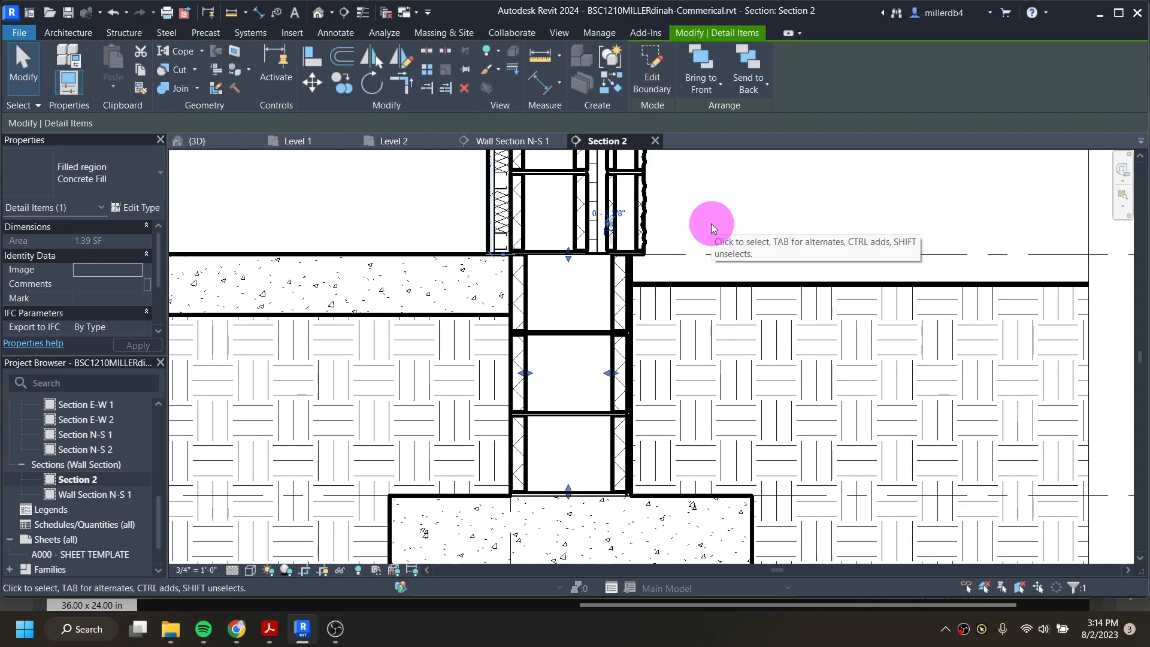
click(689, 238)
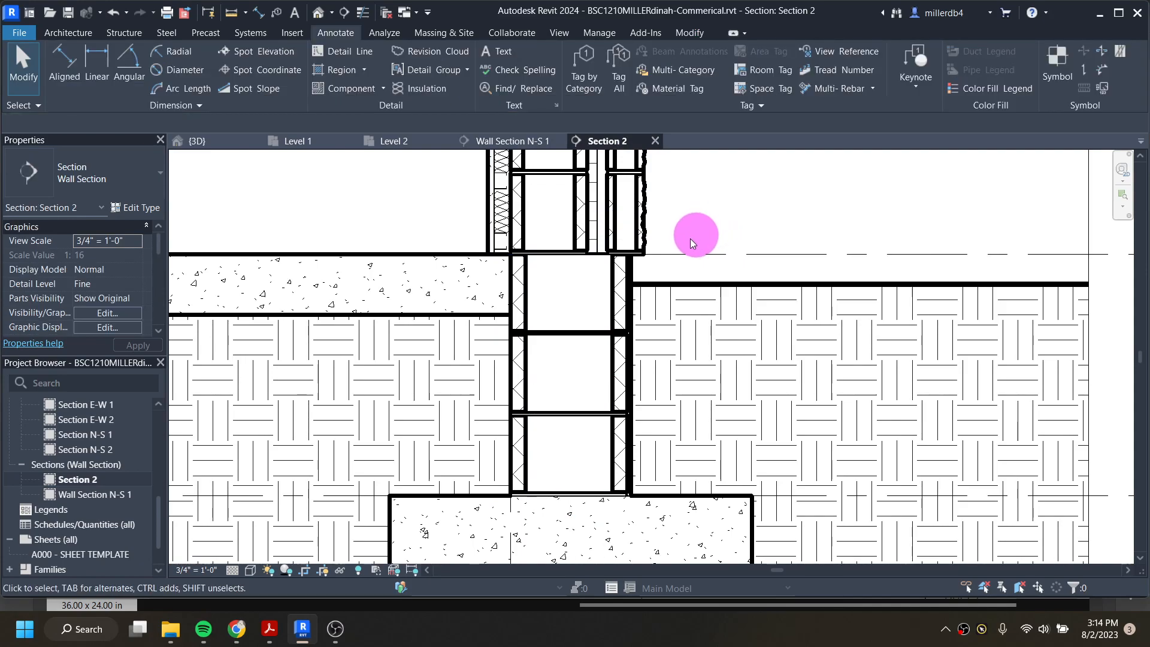
- Bring the foundation wall's Concrete Fill region to the front of the CMU detail components
click(618, 325)
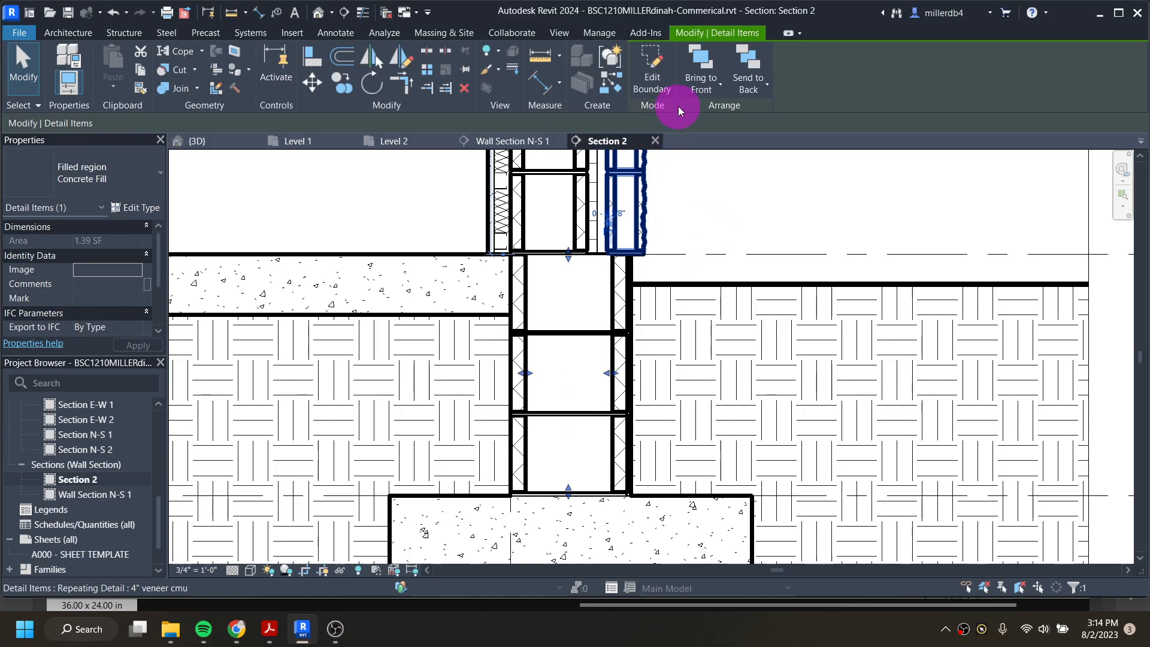
click(700, 69)
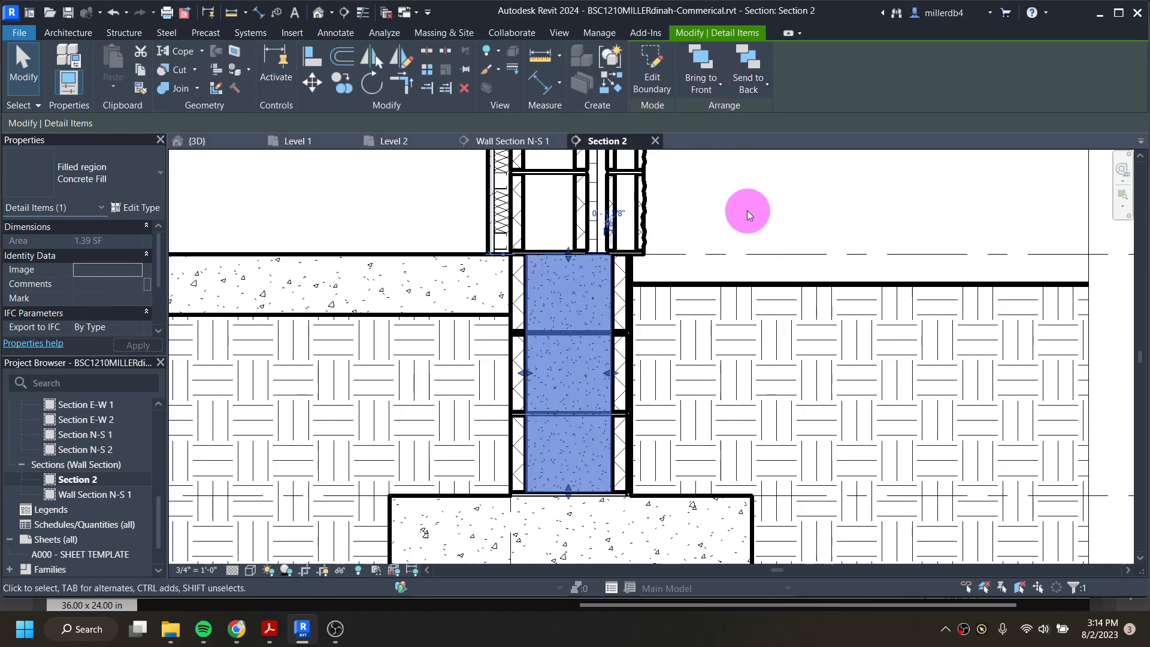
click(746, 214)
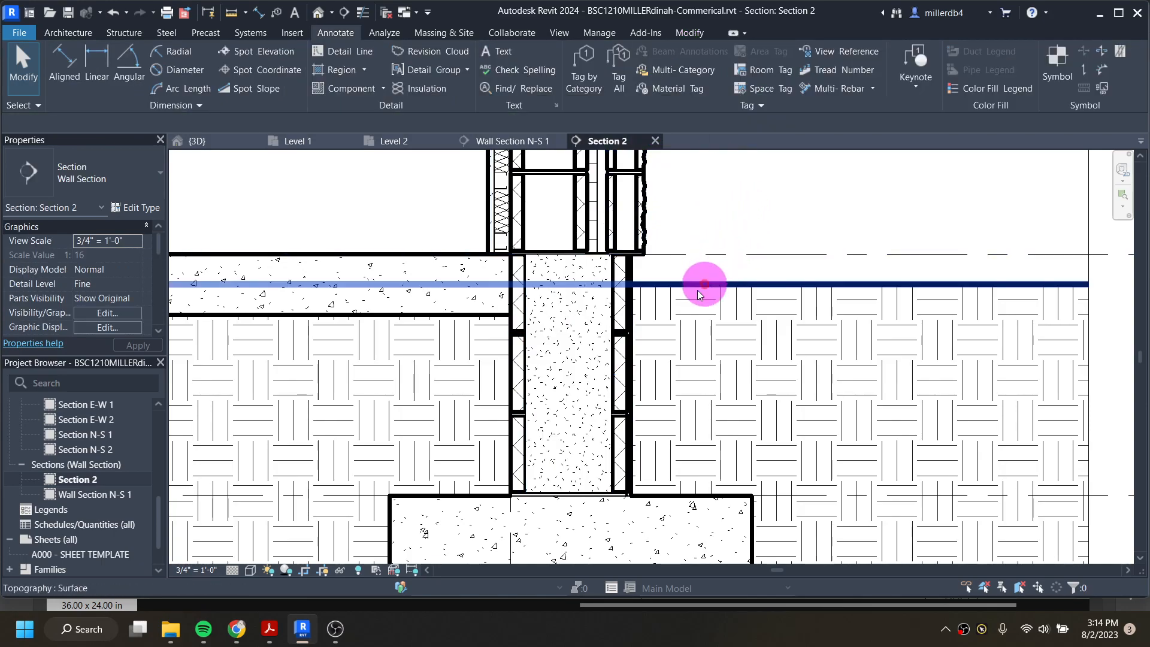
- Review the Concrete Fill type's properties and examine how the fill meets the mortar joints between the foundation CMU blocks
click(612, 418)
click(142, 210)
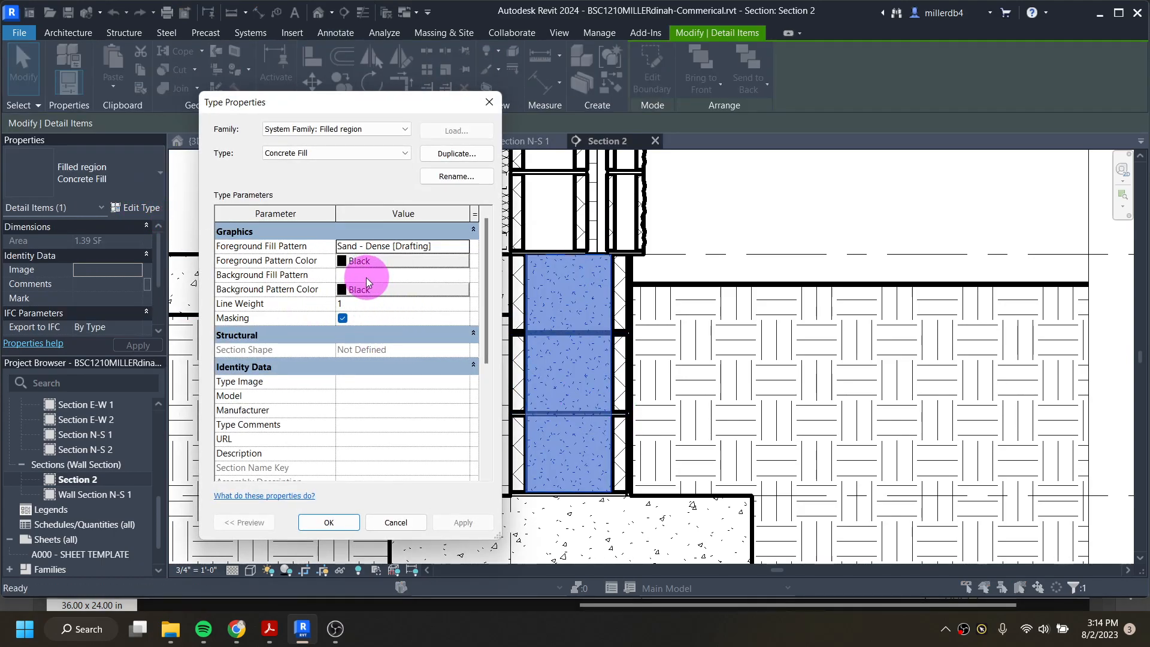
click(342, 527)
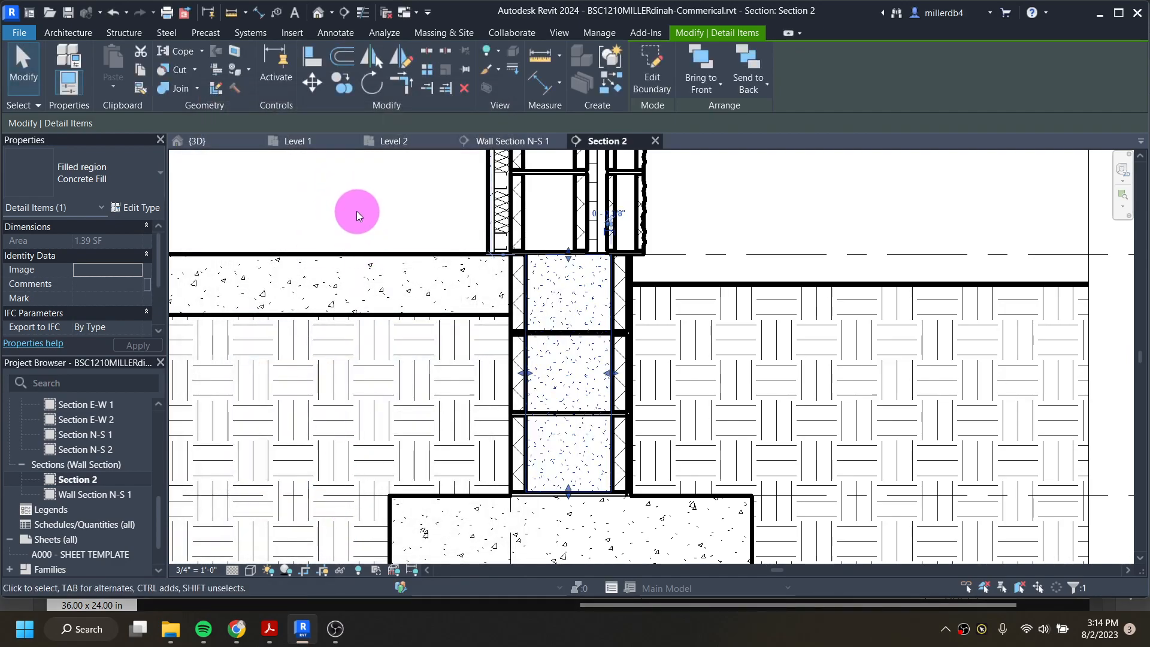
click(357, 211)
scroll(539, 428, up, 4)
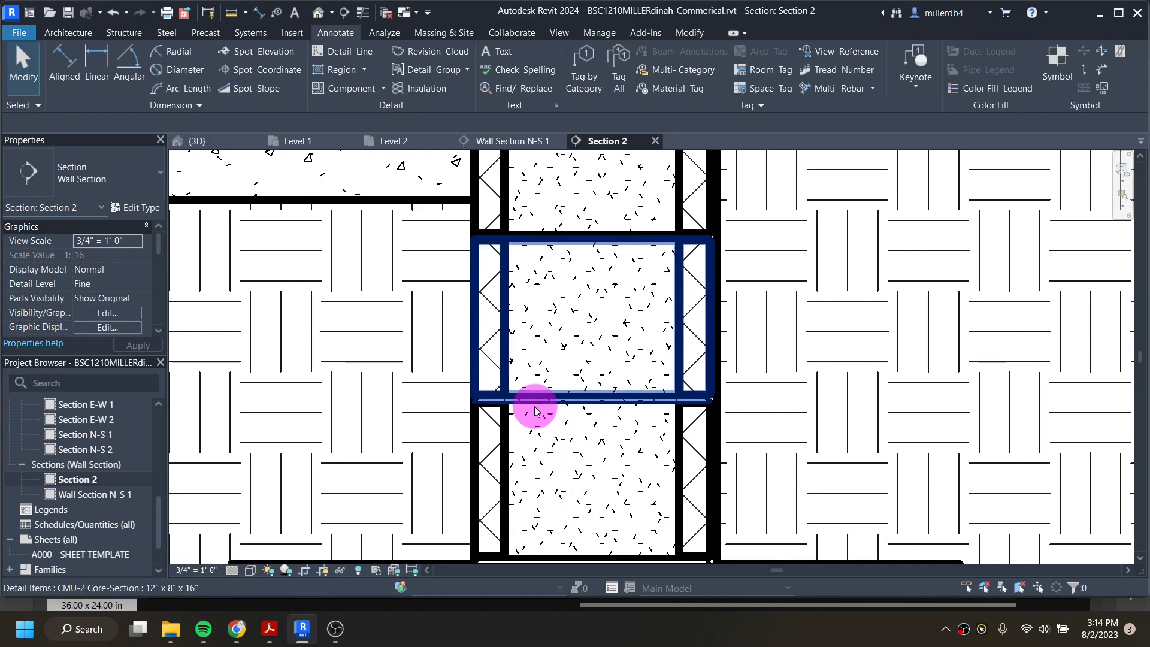
scroll(532, 403, up, 4)
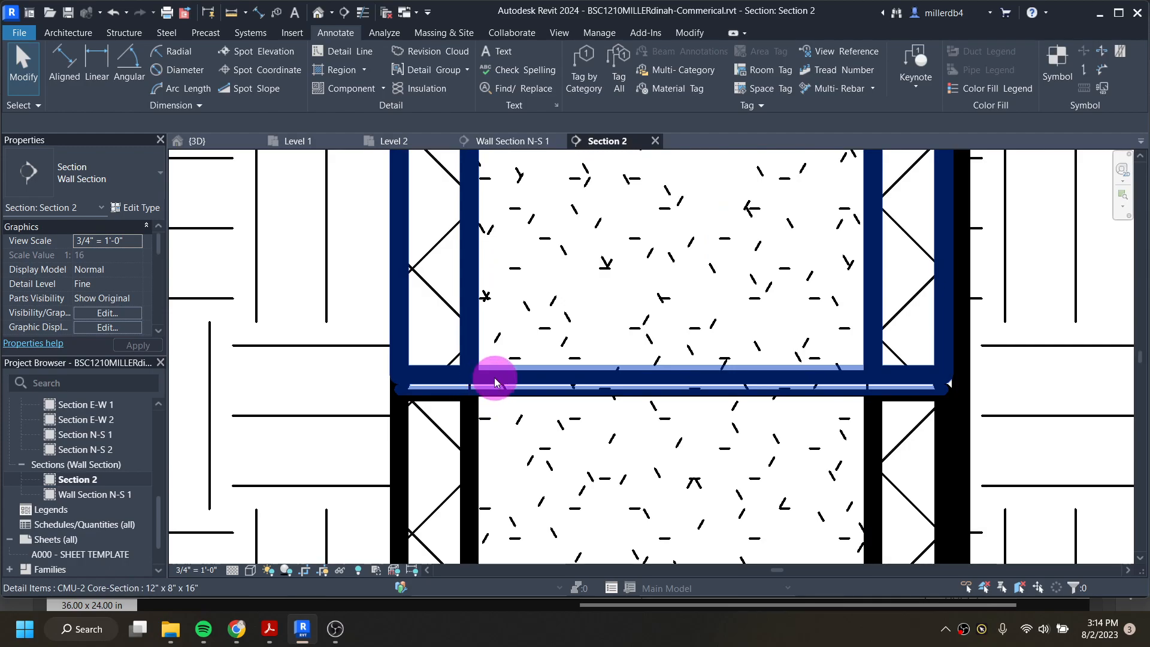
scroll(873, 380, down, 3)
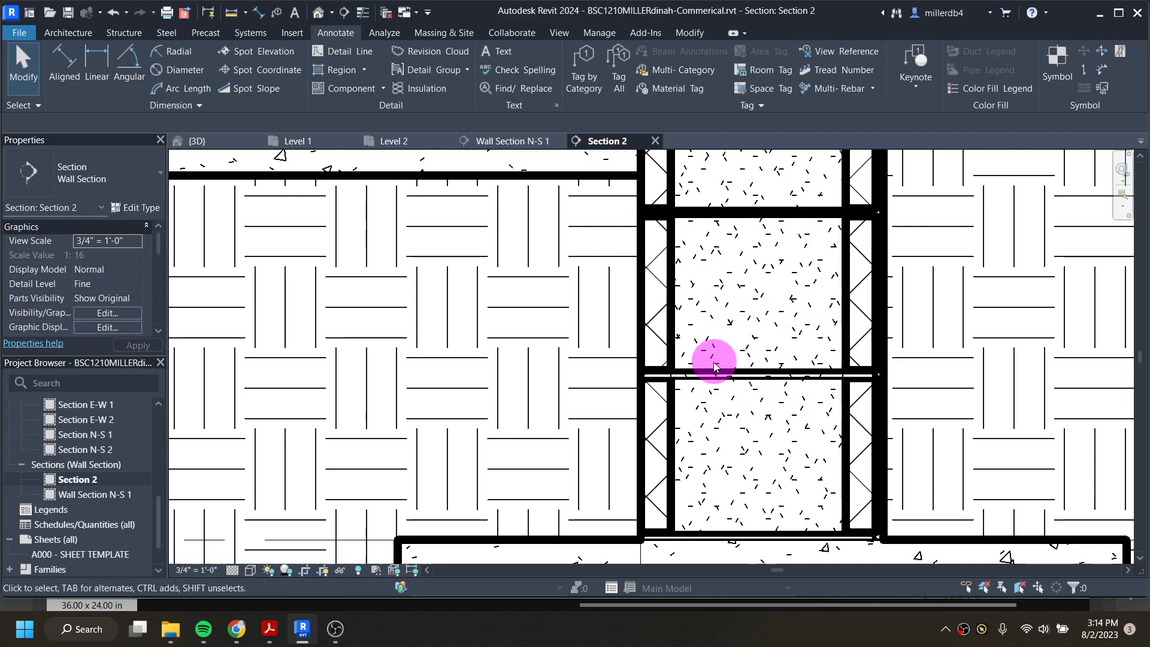
scroll(733, 374, down, 2)
scroll(735, 383, down, 1)
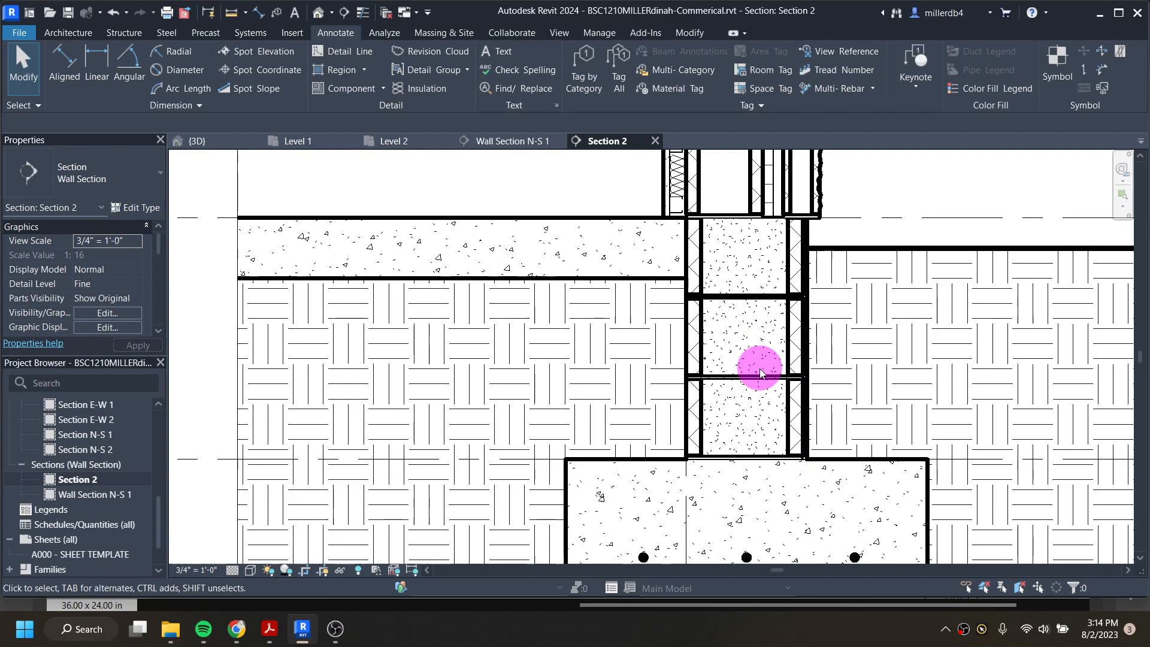
scroll(743, 356, down, 1)
mouse_move(744, 357)
middle_down()
mouse_move(633, 501)
mouse_move(590, 456)
middle_up()
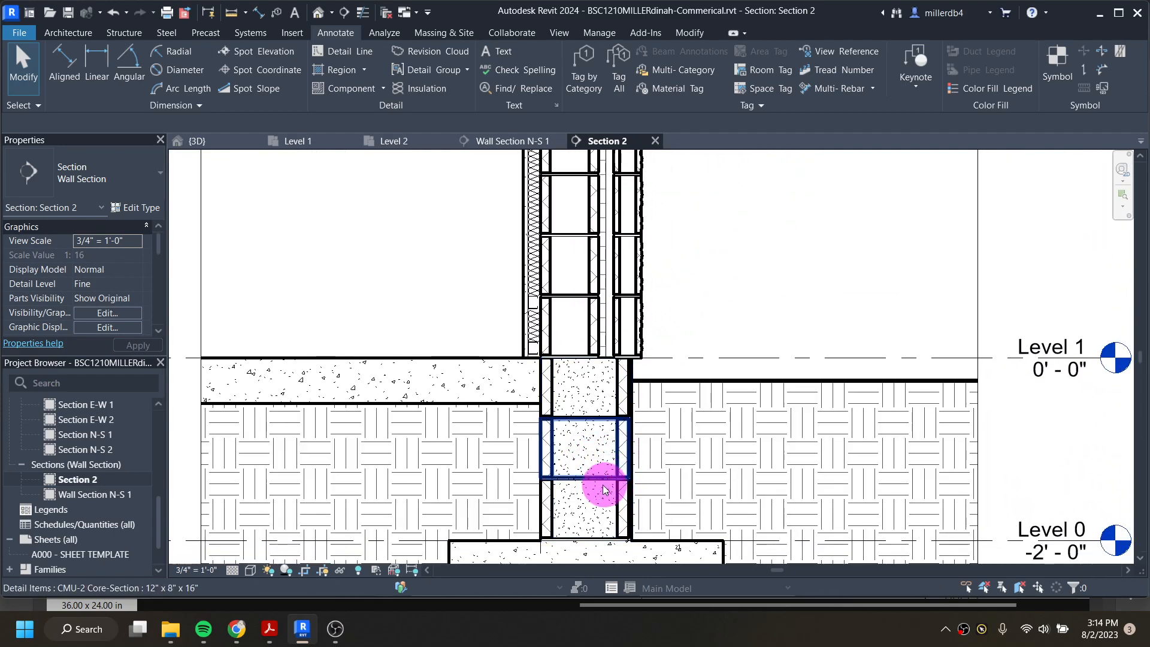
scroll(577, 479, up, 4)
scroll(577, 467, down, 3)
- Draw a rectangular Concrete Fill region about 17'-11 1/2" tall over the 8" CMU cores, from Level 1 up to the window sill, and finish it
middle_drag(566, 394, 562, 494)
middle_drag(556, 435, 565, 575)
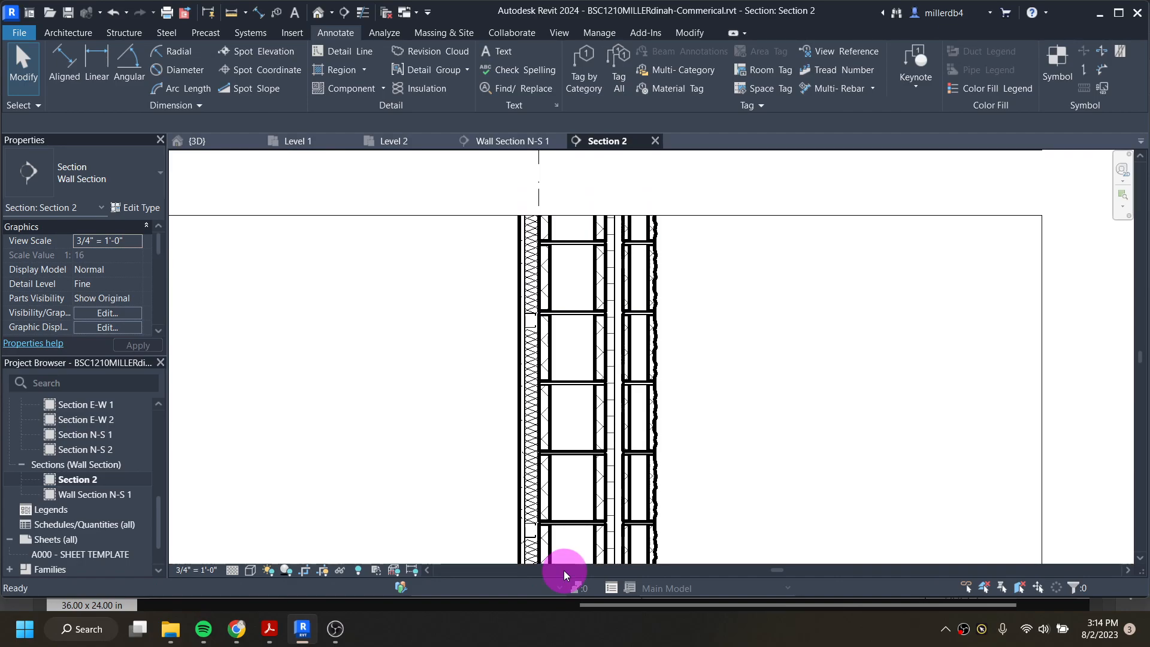
scroll(540, 486, down, 3)
middle_drag(565, 436, 533, 597)
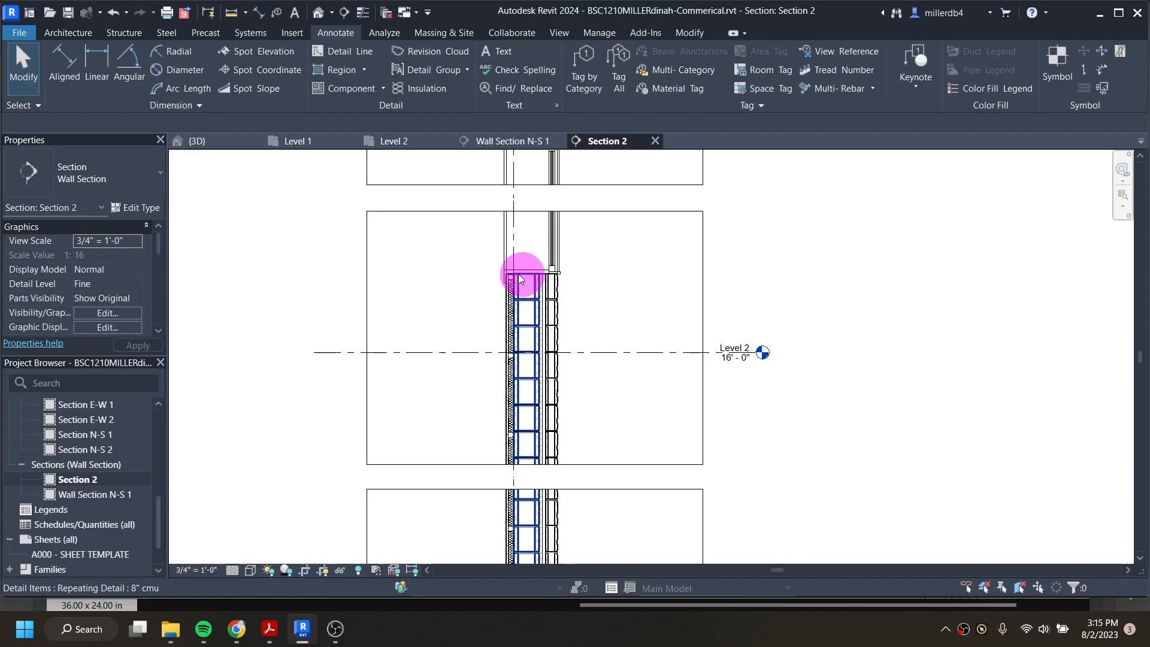
scroll(595, 428, down, 2)
middle_drag(587, 398, 585, 289)
click(352, 87)
click(347, 71)
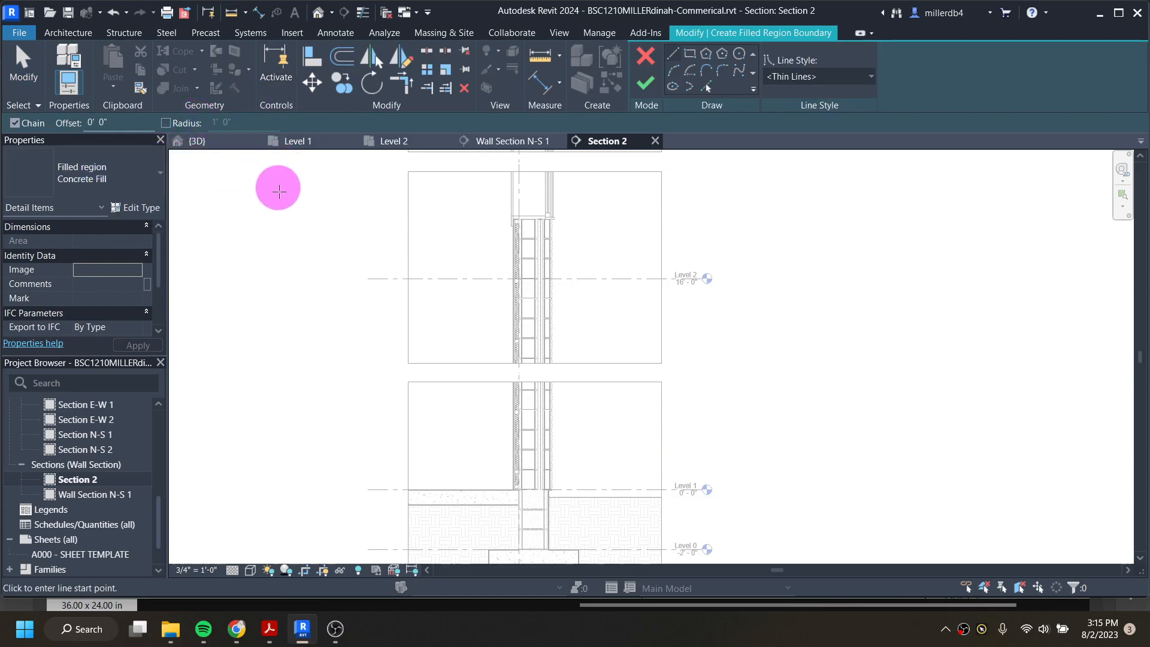
click(691, 58)
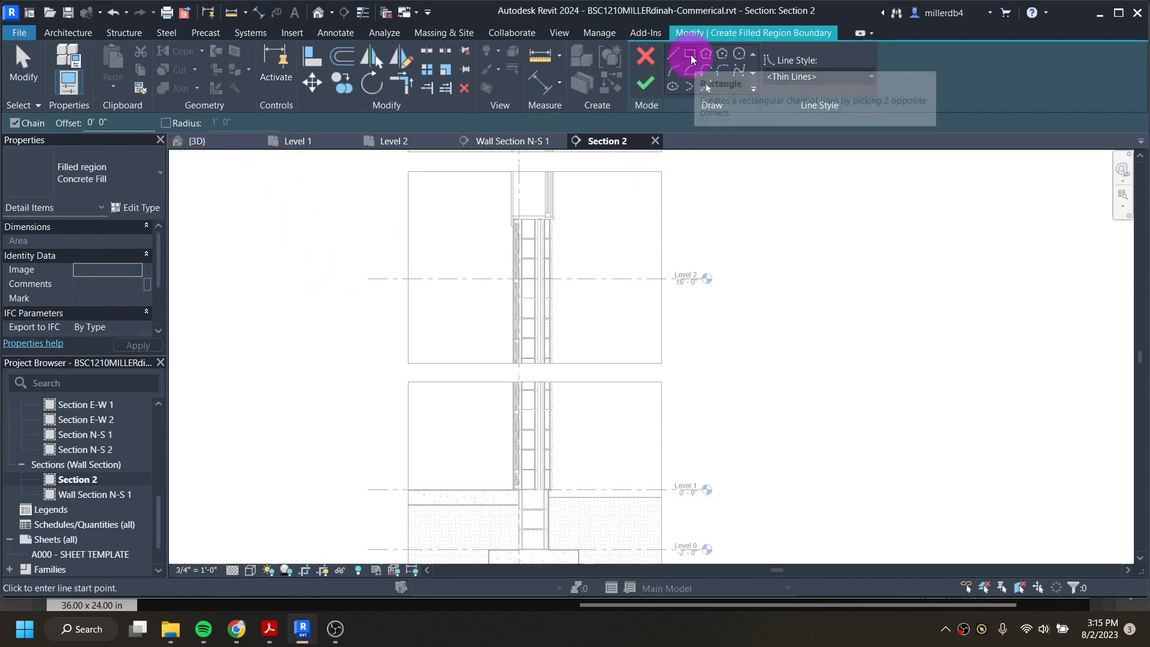
click(528, 174)
scroll(528, 174, up, 5)
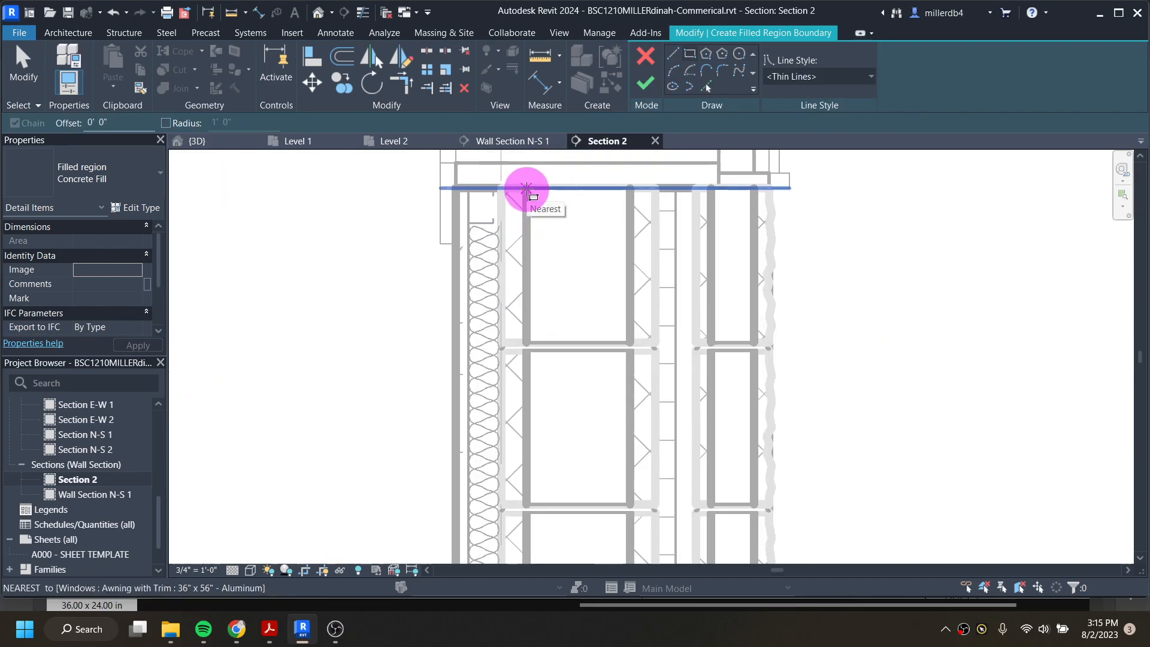
scroll(527, 190, up, 2)
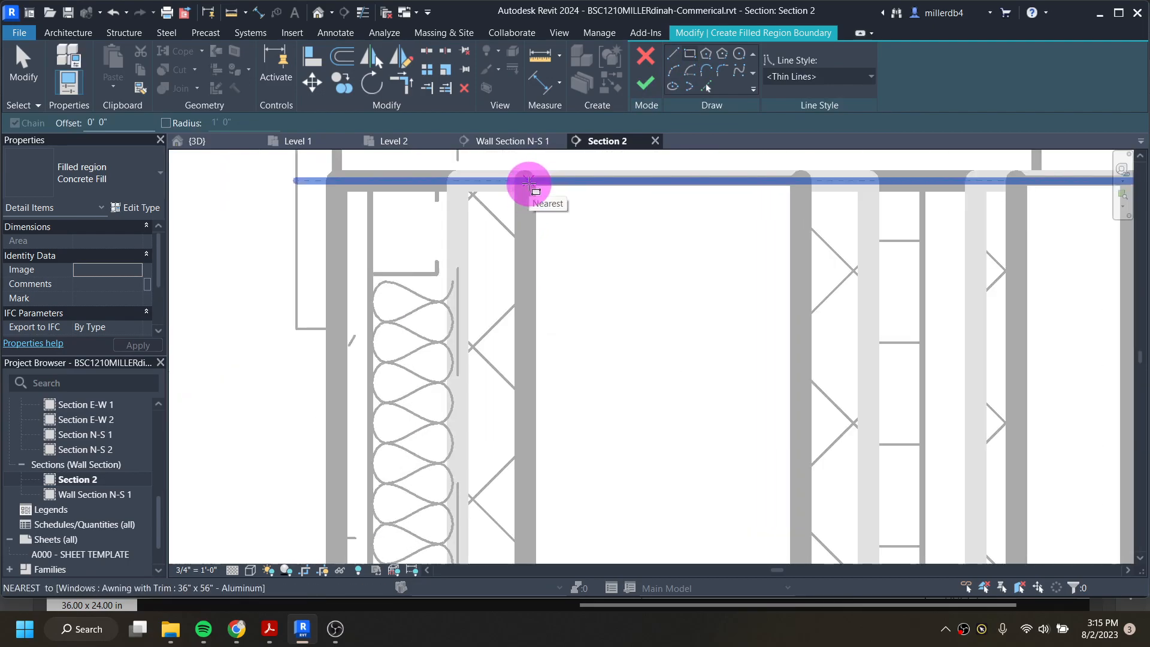
scroll(532, 193, down, 4)
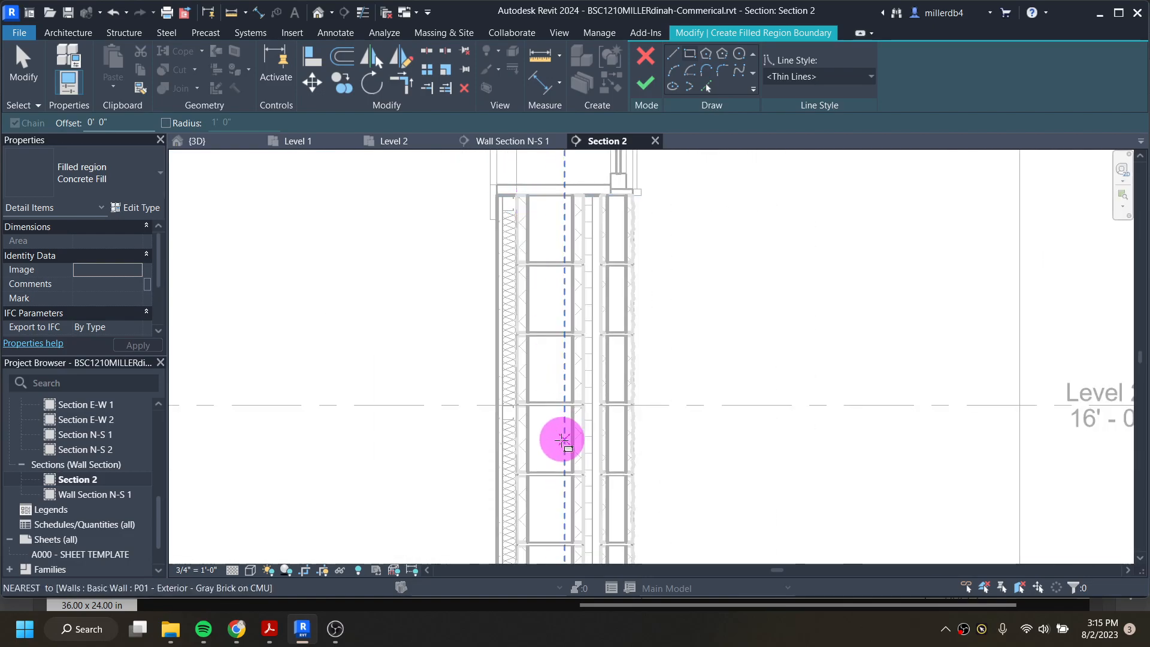
mouse_move(572, 456)
middle_down()
mouse_move(562, 141)
mouse_move(561, 178)
middle_up()
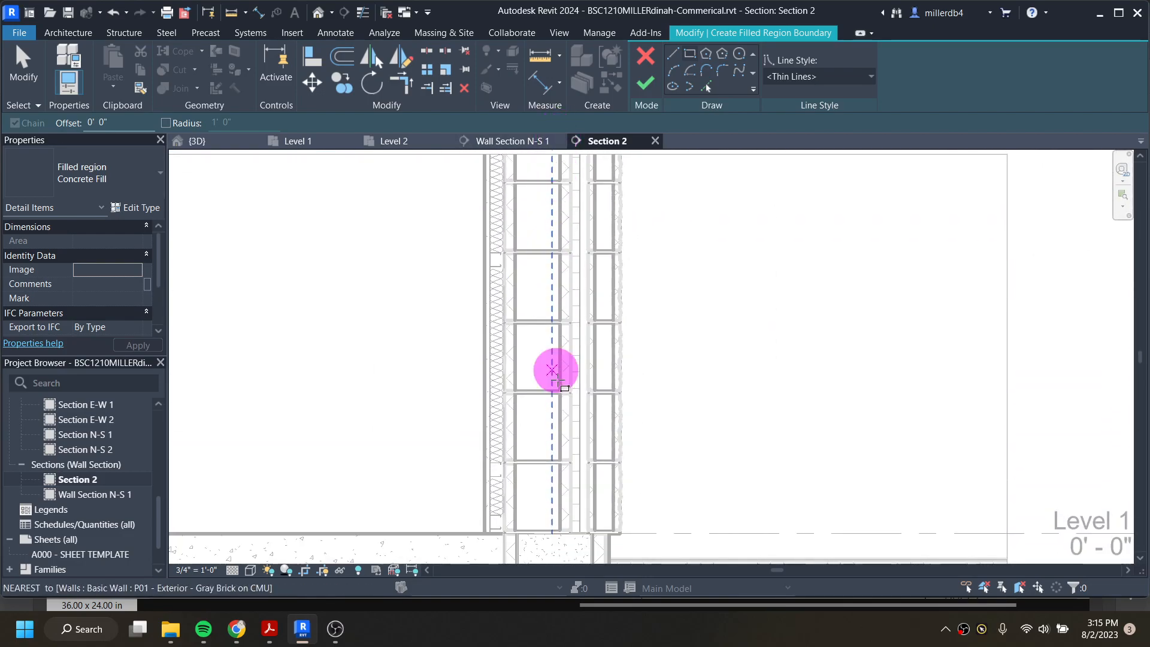
scroll(537, 507, up, 5)
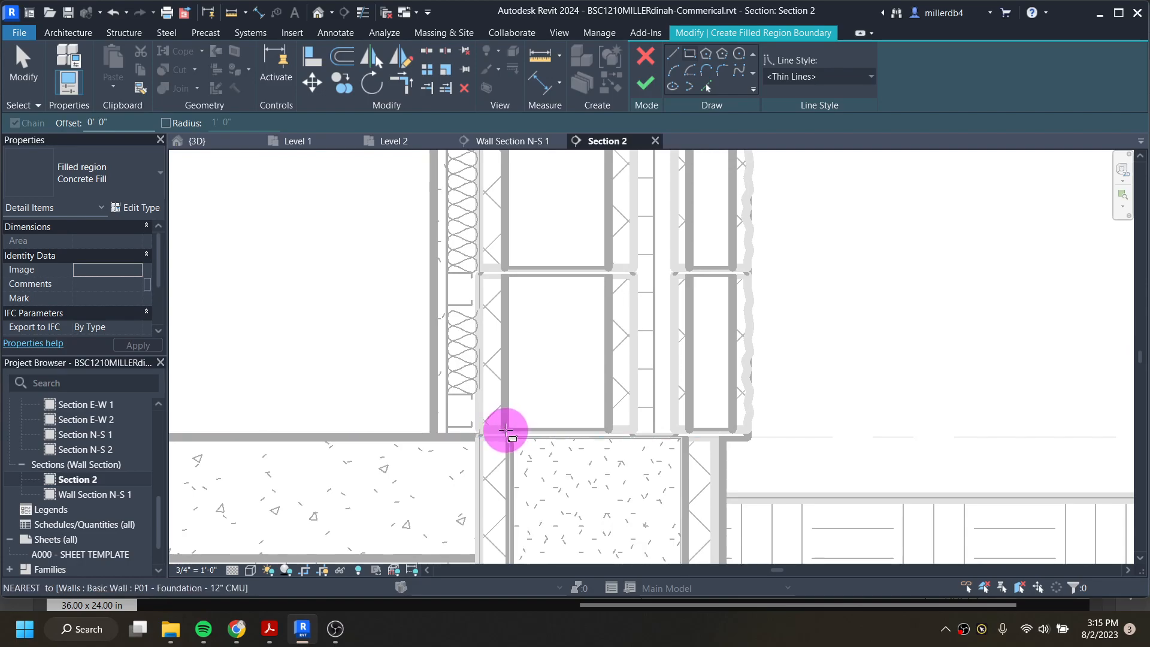
click(506, 432)
scroll(576, 314, down, 3)
scroll(580, 264, down, 2)
middle_drag(582, 207, 564, 539)
middle_drag(565, 239, 557, 427)
scroll(557, 217, up, 2)
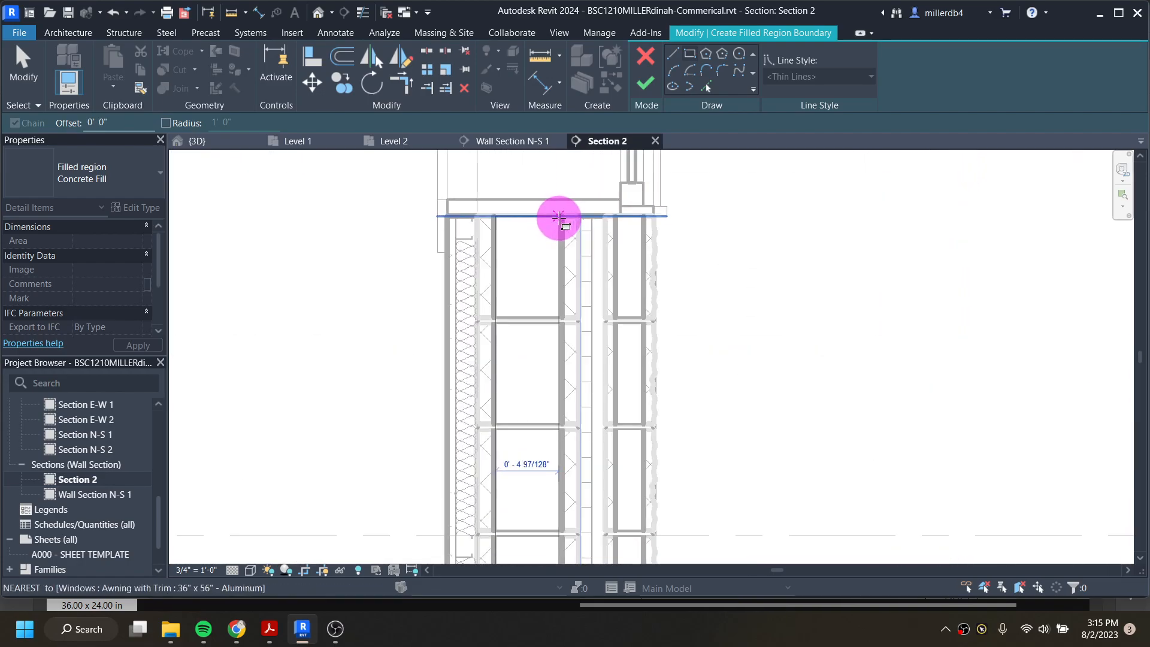
scroll(558, 217, up, 3)
click(561, 212)
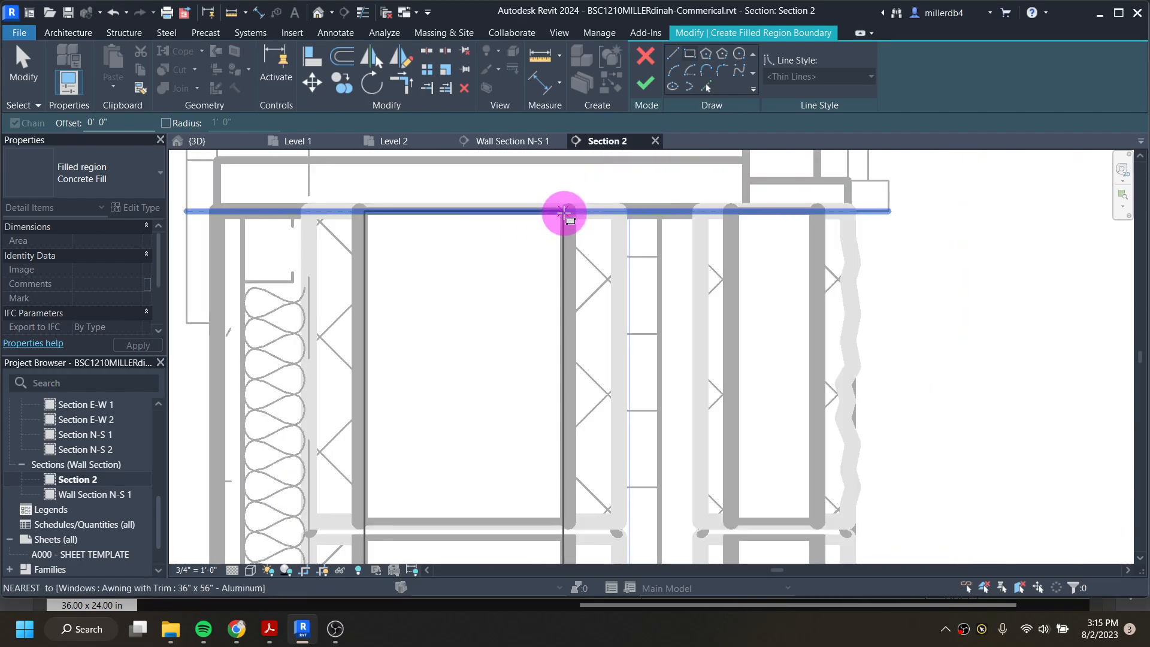
scroll(508, 282, down, 4)
middle_drag(501, 378, 508, 180)
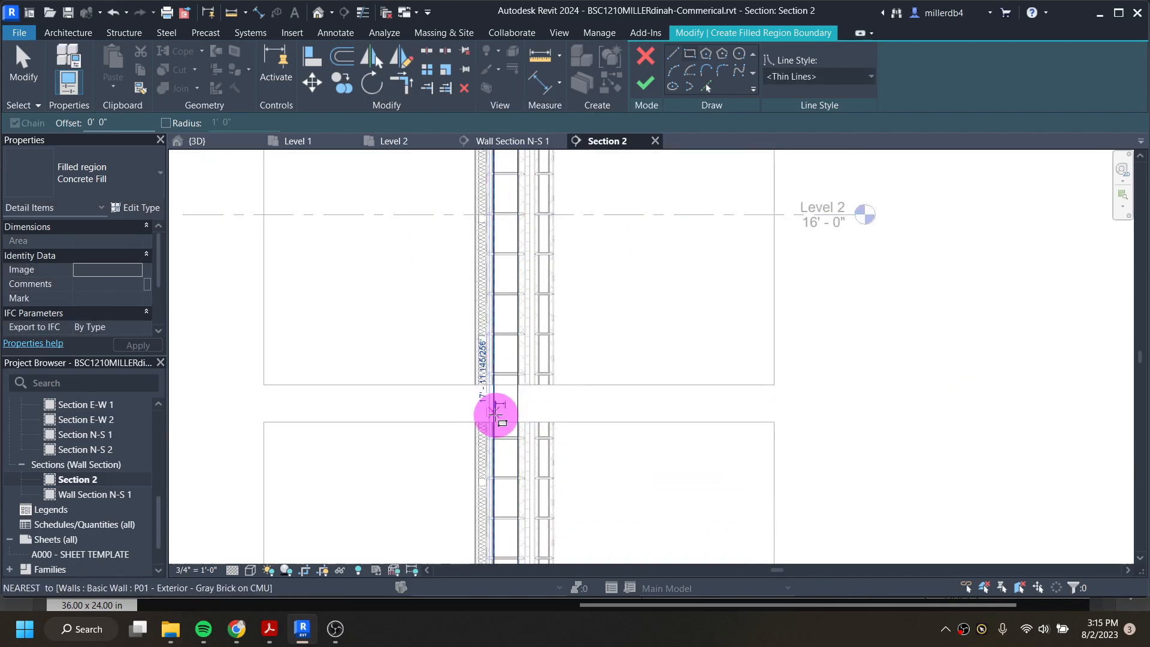
click(640, 88)
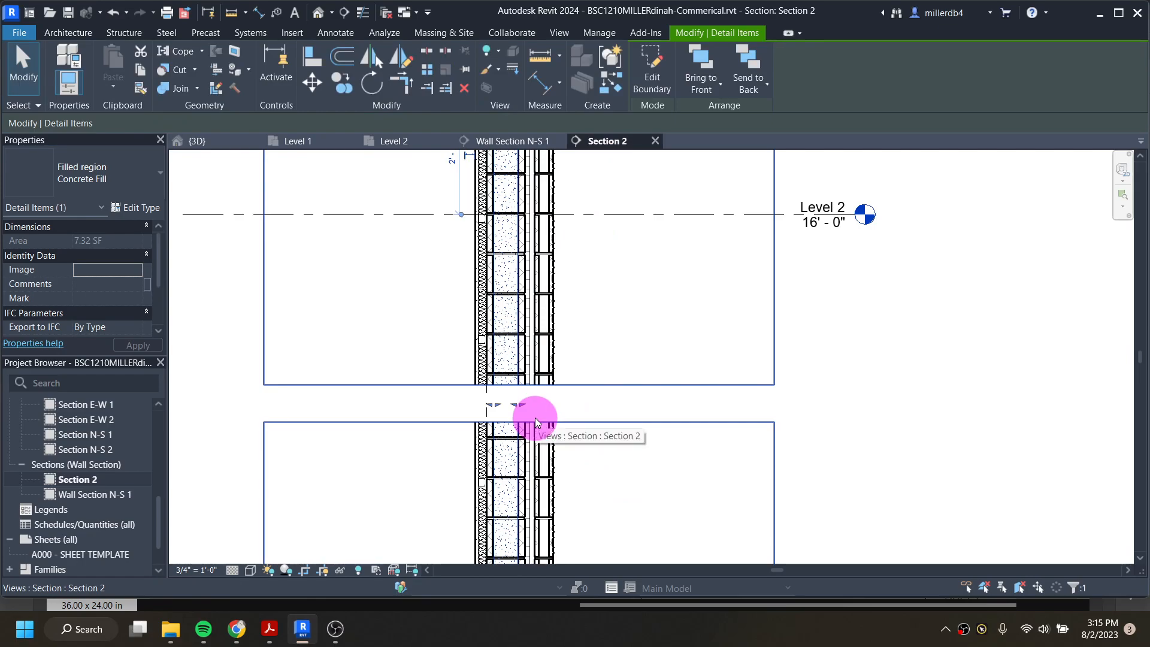
- Draw a rectangular Concrete Fill region over the 8" CMU cores from the lintel block up to the joist bearing block, and finish it
scroll(598, 429, down, 4)
middle_drag(584, 336, 605, 558)
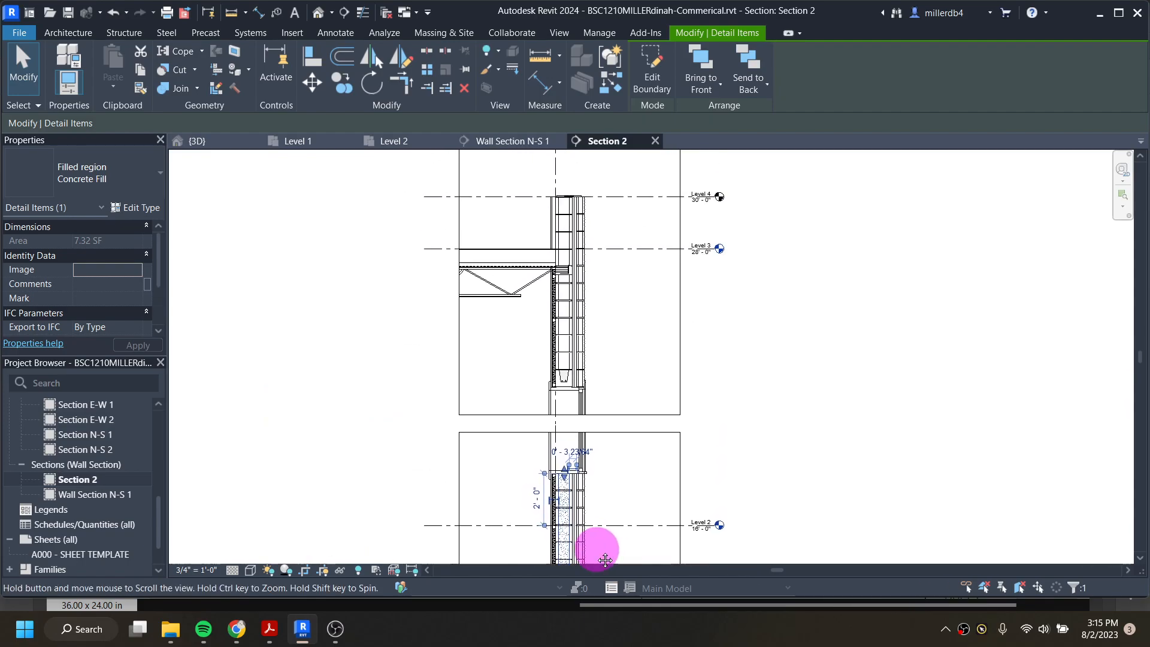
scroll(565, 359, up, 2)
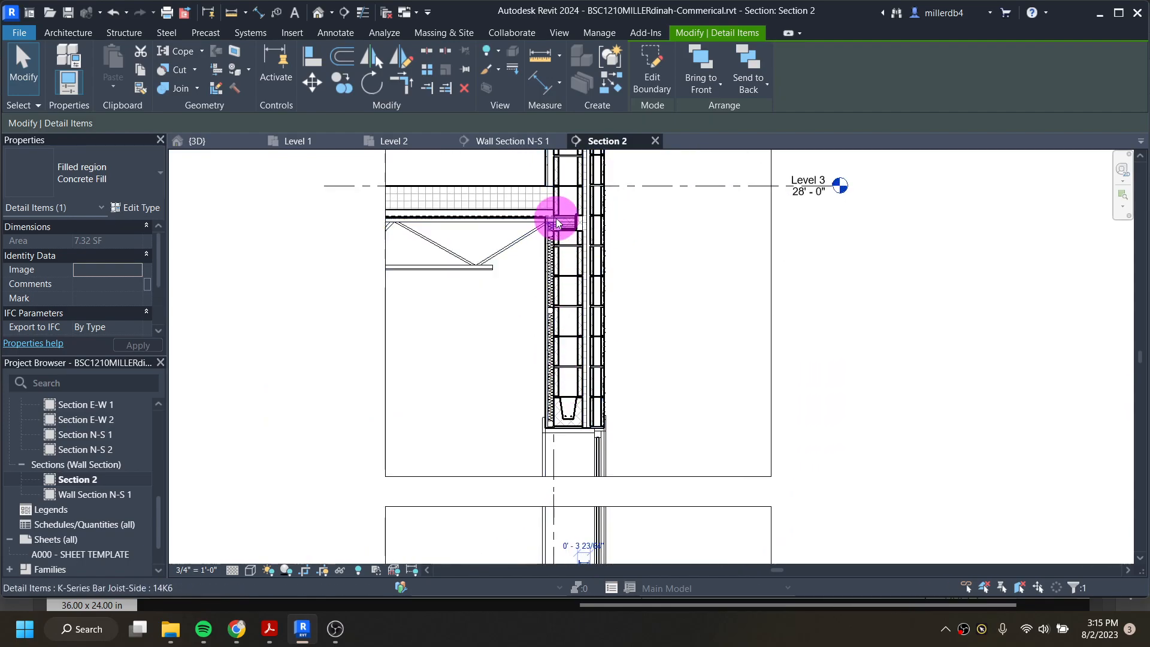
scroll(569, 259, up, 1)
click(480, 336)
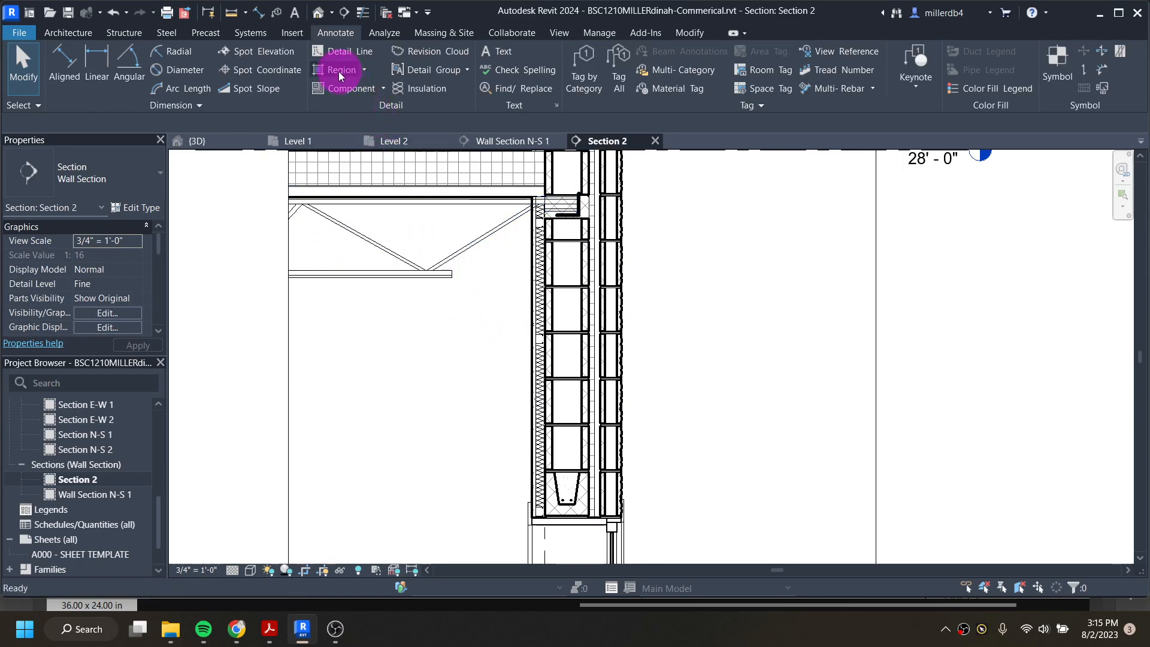
click(339, 70)
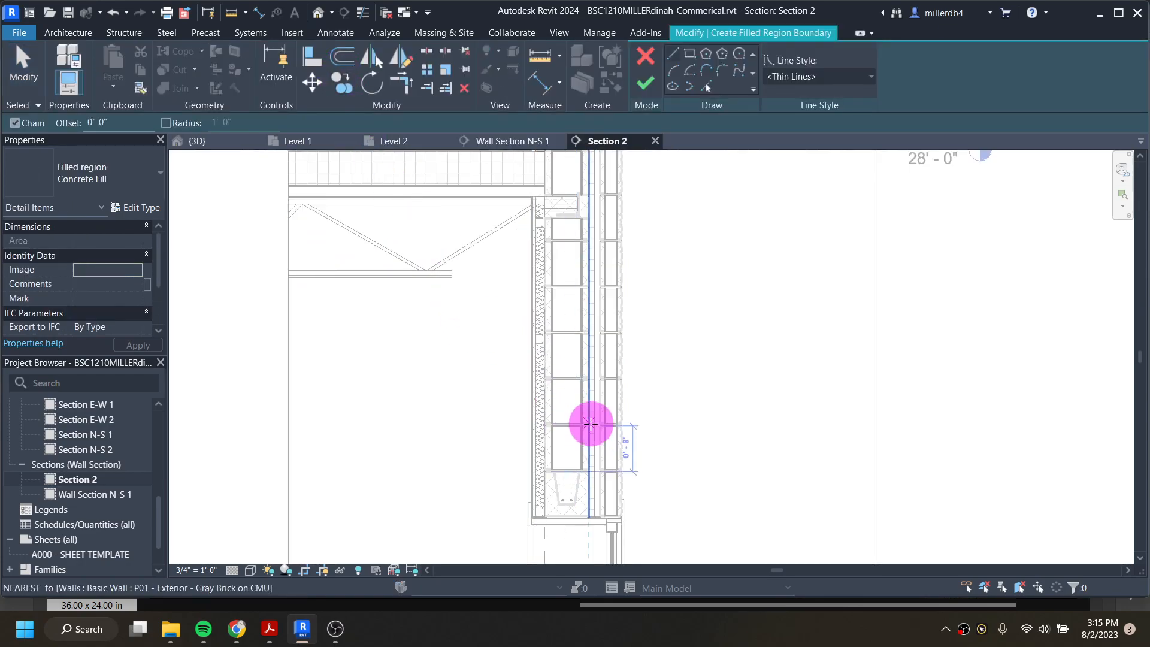
scroll(586, 418, up, 2)
scroll(517, 478, up, 2)
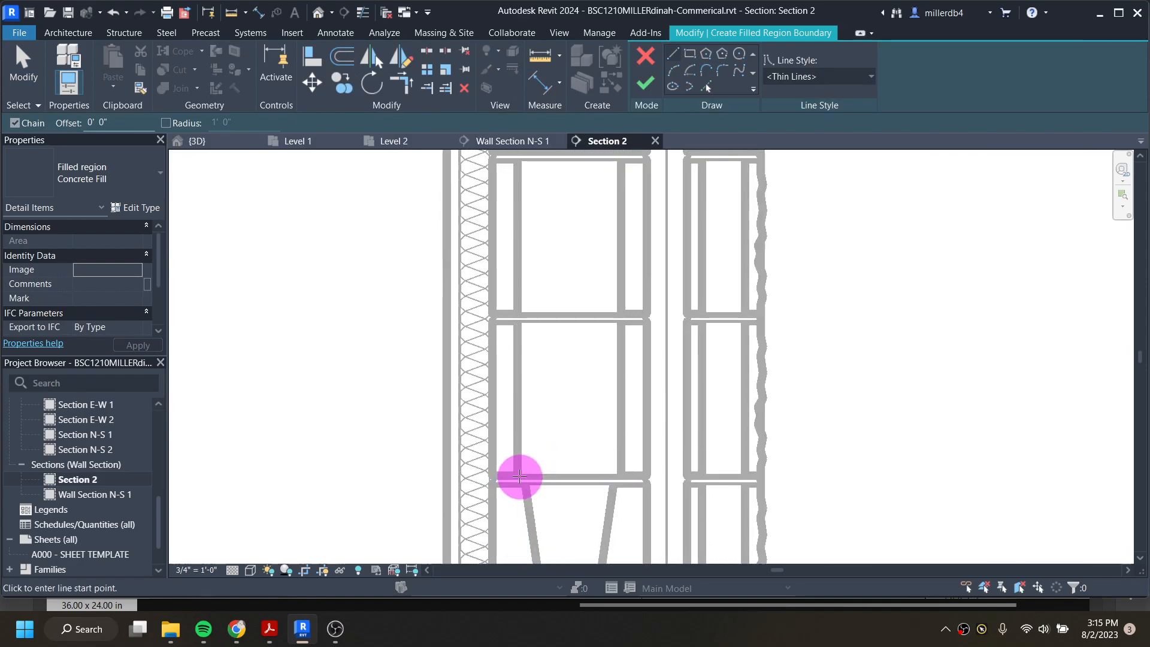
click(519, 475)
scroll(567, 427, down, 1)
scroll(590, 345, down, 2)
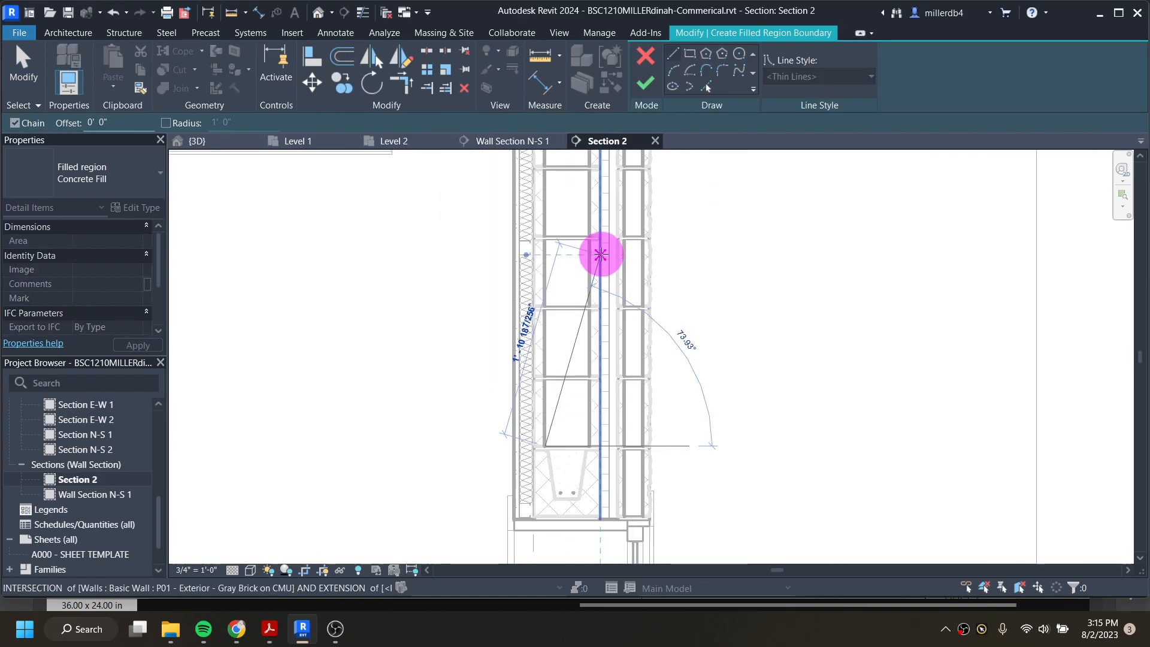
click(691, 55)
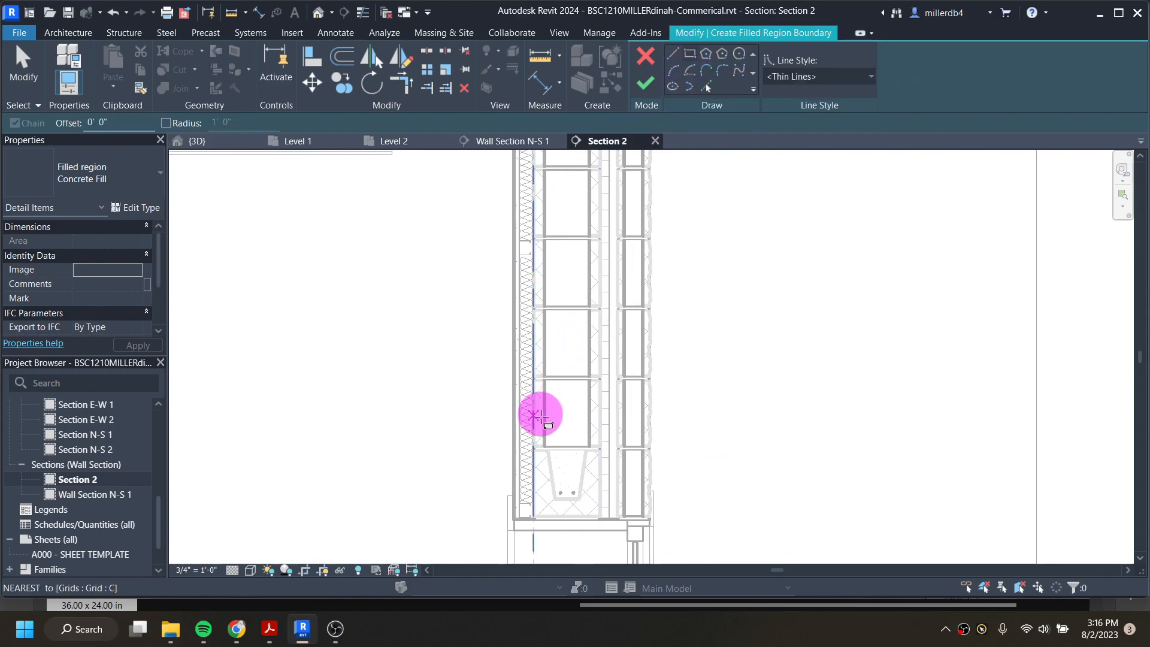
scroll(544, 444, up, 3)
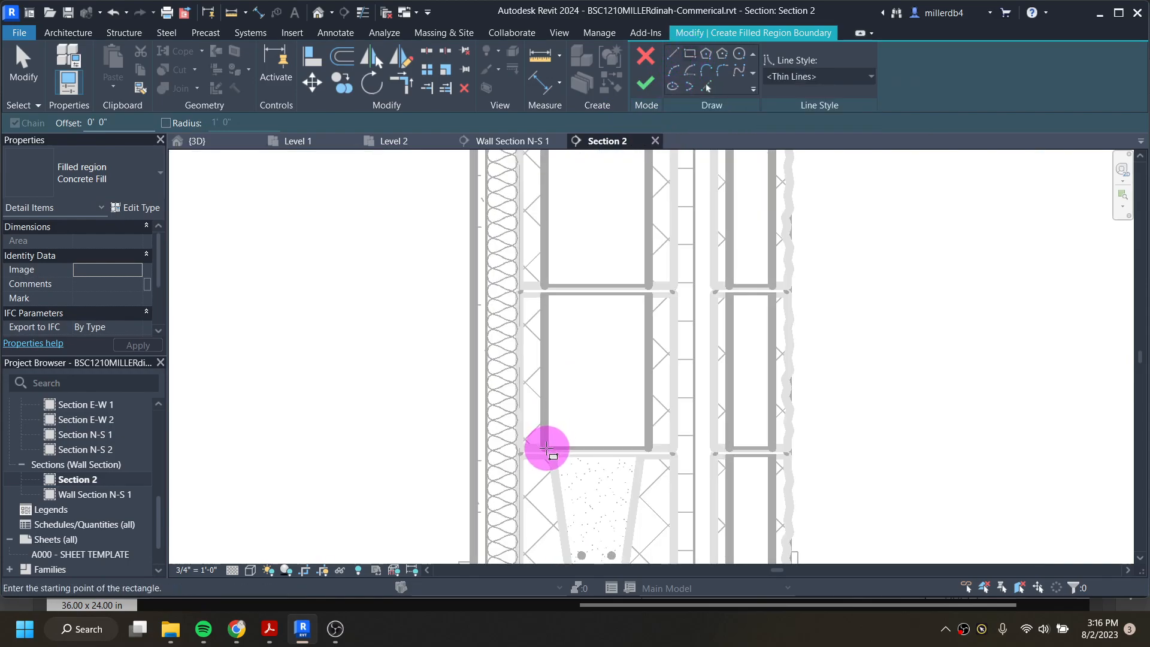
click(544, 448)
scroll(606, 284, down, 2)
middle_drag(622, 238, 620, 525)
middle_drag(620, 277, 611, 473)
scroll(611, 337, up, 1)
scroll(612, 339, up, 1)
click(612, 325)
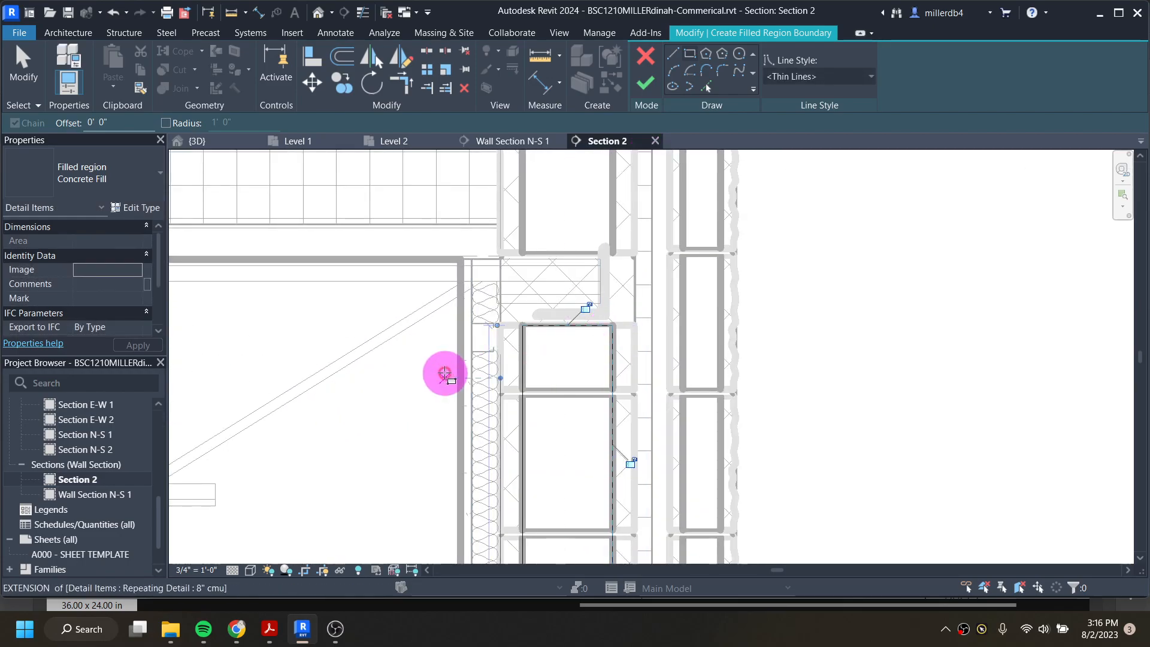
click(645, 88)
- Draw a rectangular Concrete Fill region over the parapet's 8" CMU cores, from above the joist bearing block to the top at Level 4, and finish it
scroll(553, 335, down, 1)
middle_drag(563, 272, 565, 395)
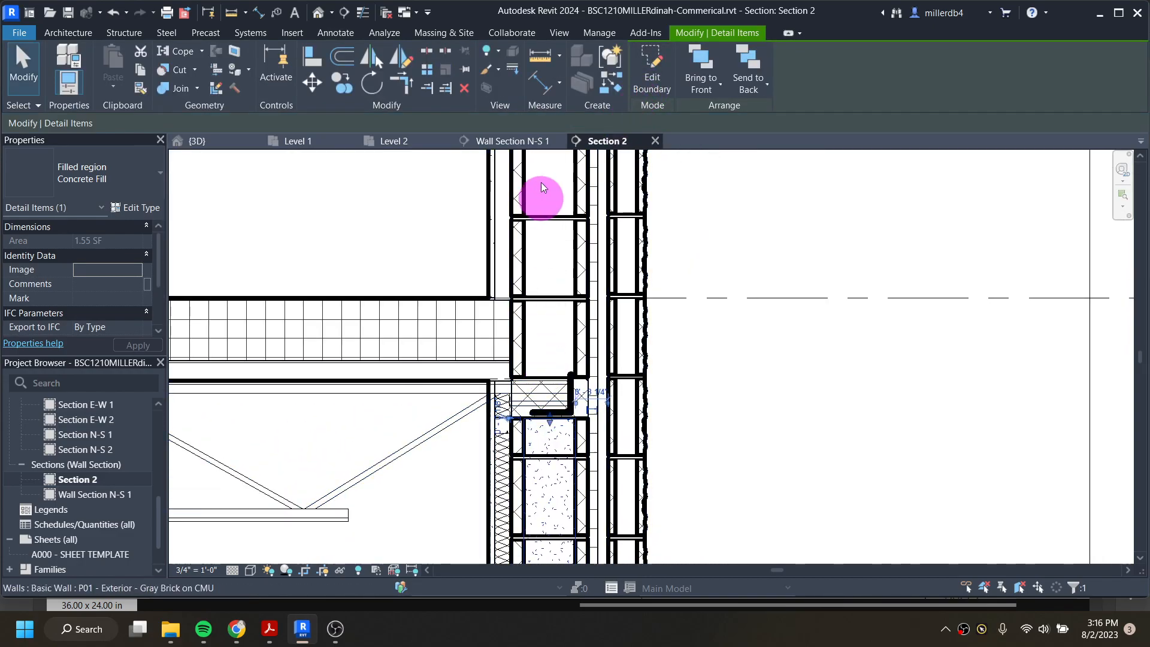
click(457, 220)
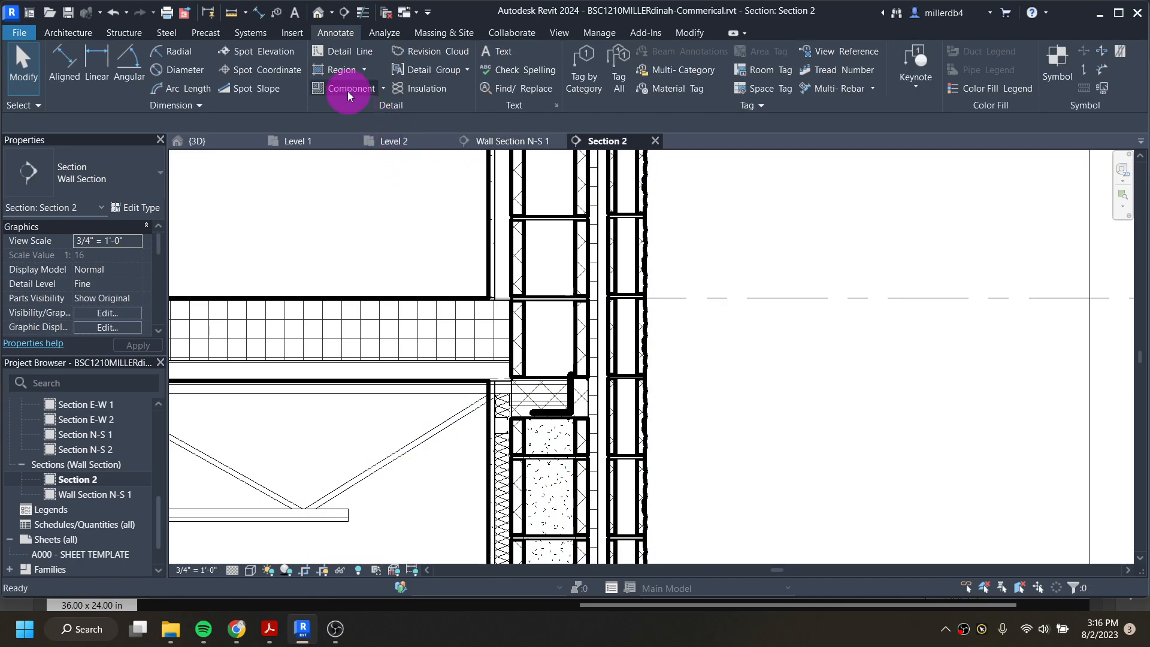
click(339, 71)
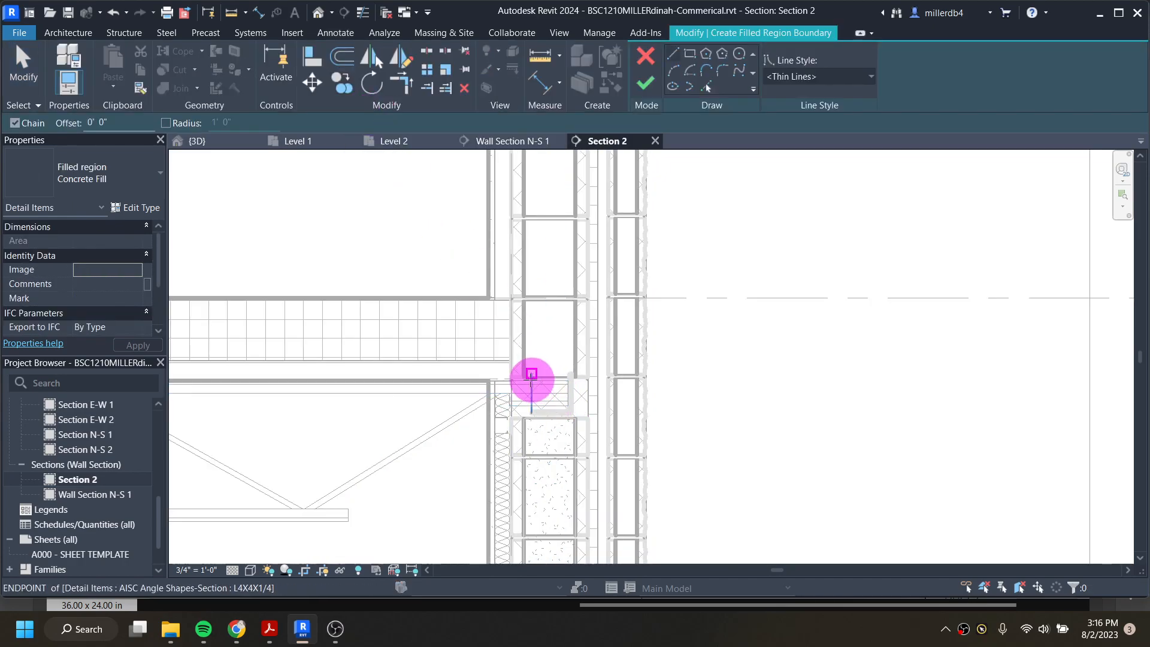
scroll(524, 375, up, 3)
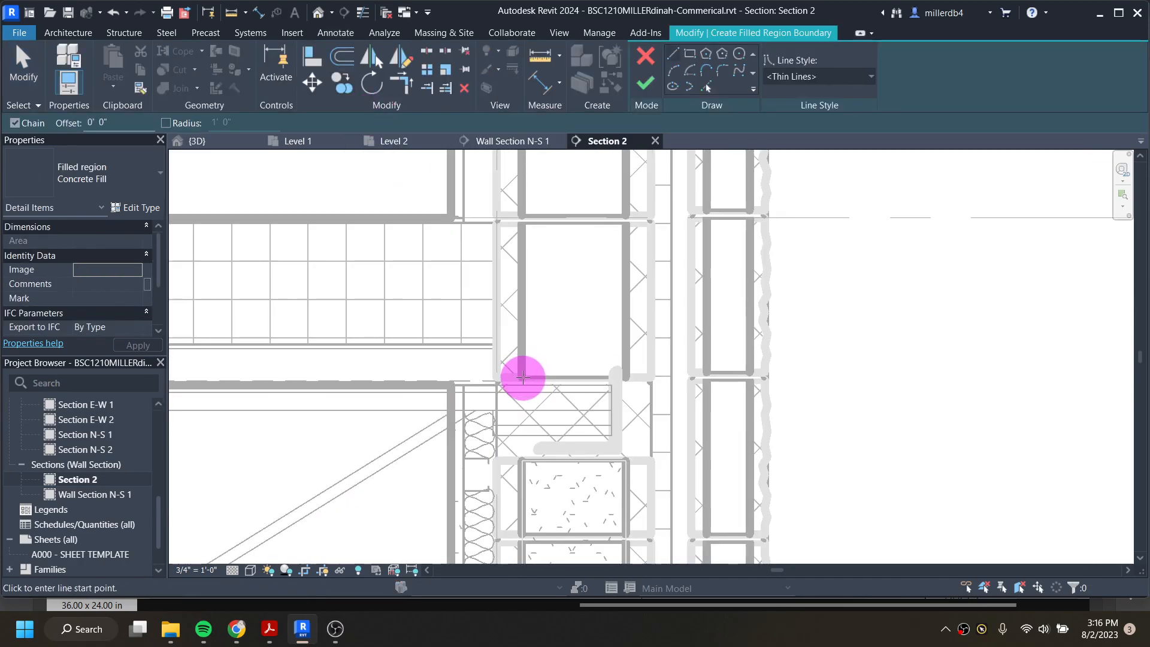
click(523, 376)
scroll(553, 299, down, 2)
click(689, 52)
click(585, 329)
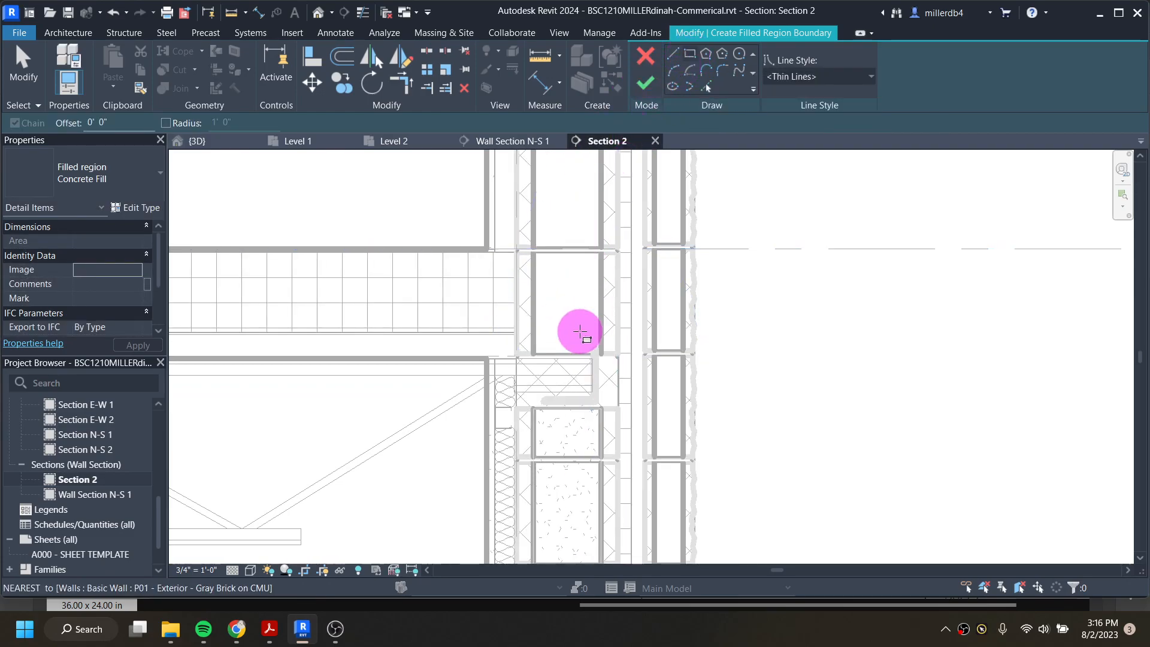
scroll(586, 328, up, 2)
click(524, 360)
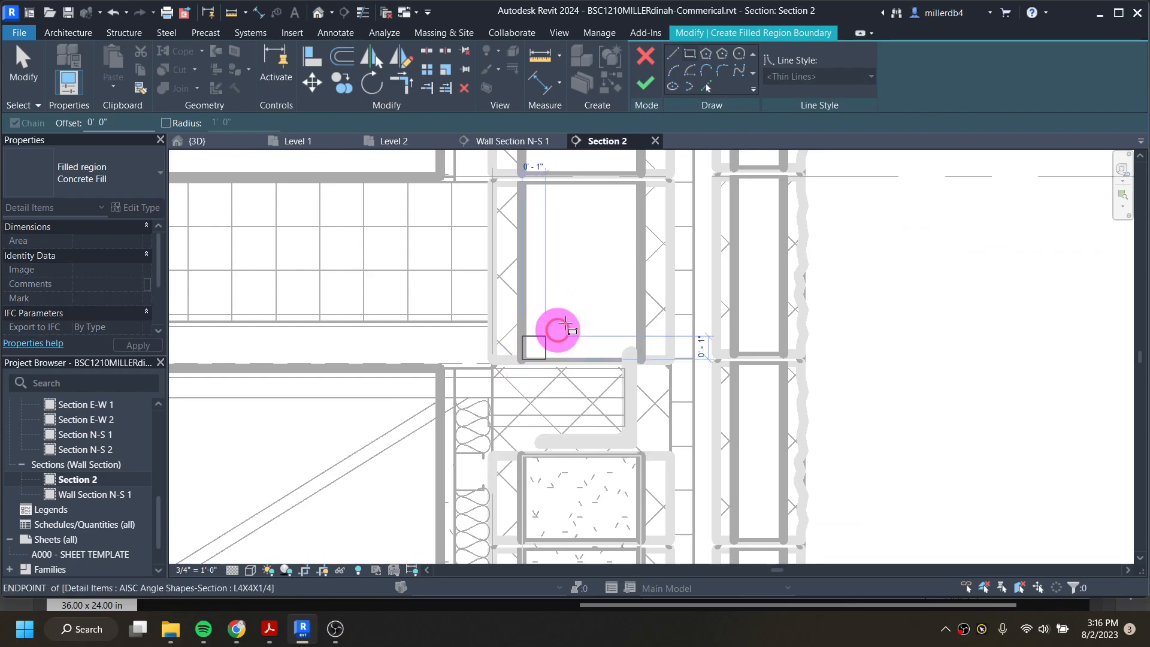
scroll(602, 264, down, 3)
middle_drag(615, 287, 597, 525)
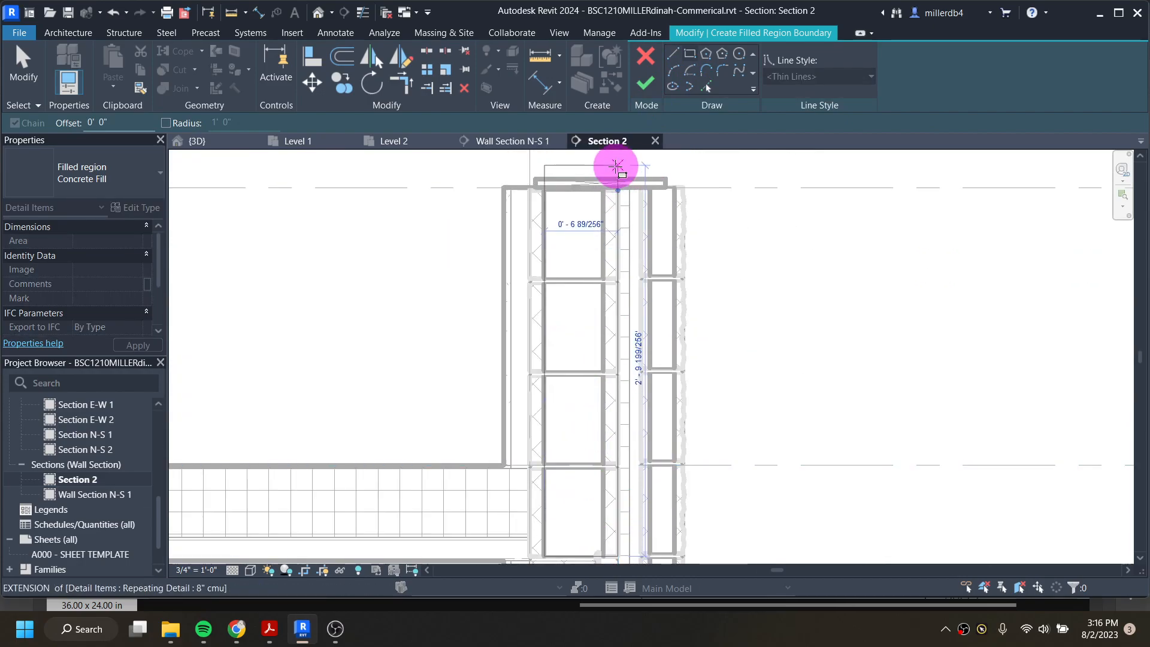
scroll(604, 187, up, 2)
scroll(597, 189, up, 2)
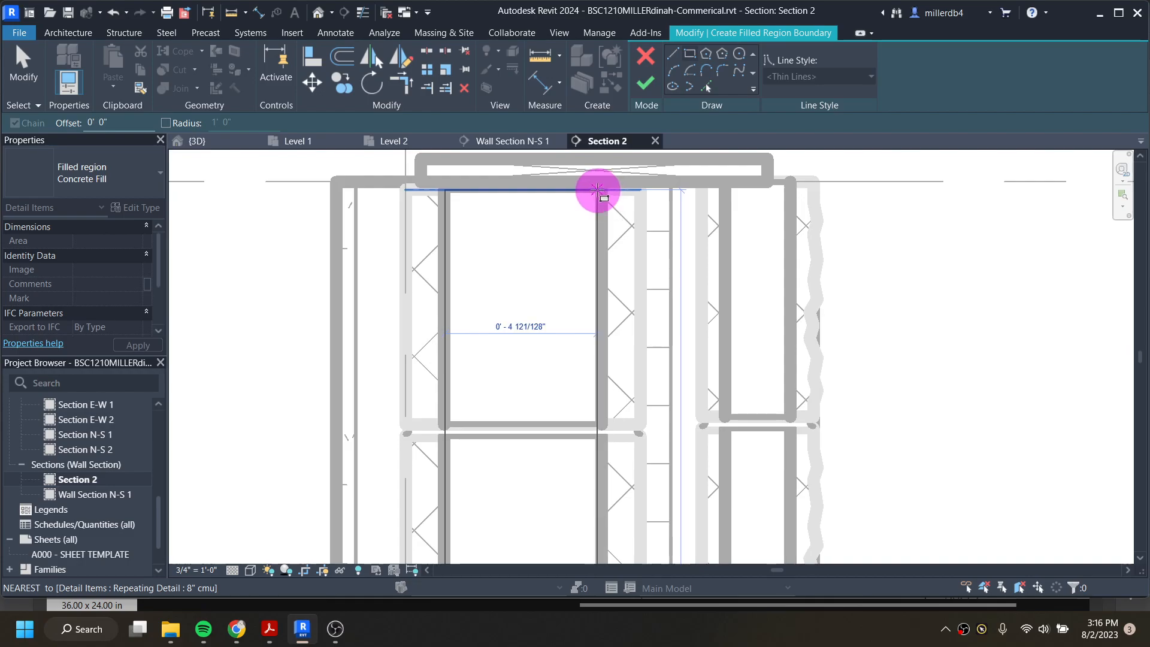
click(597, 191)
click(648, 88)
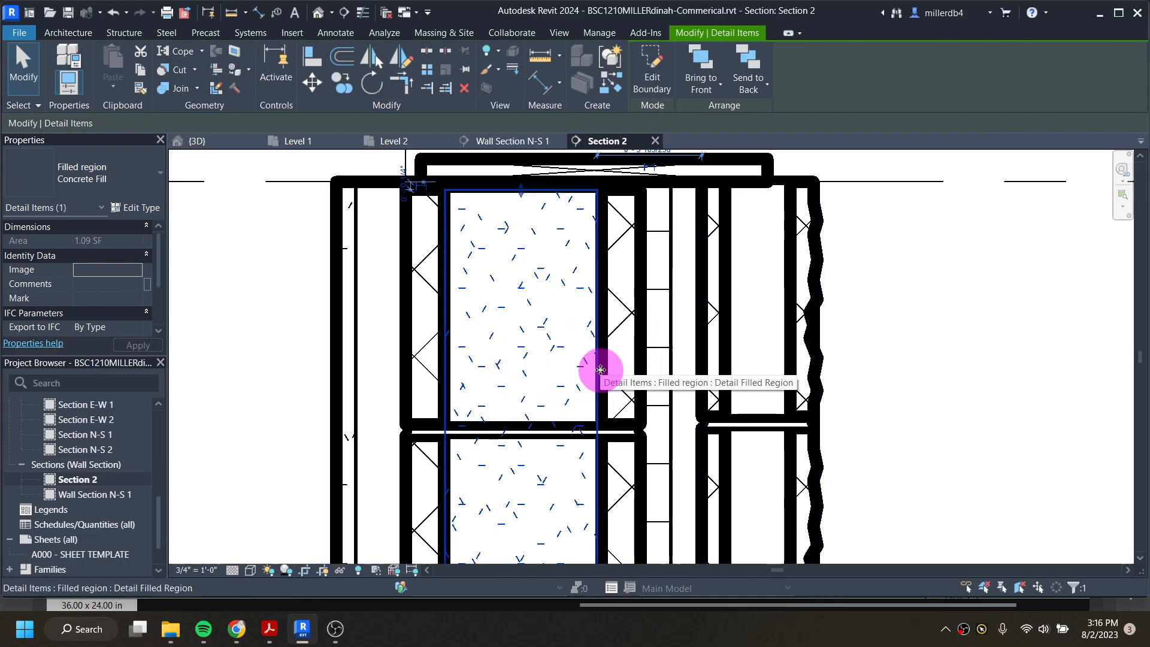
scroll(600, 369, down, 3)
key(Escape)
scroll(641, 418, down, 2)
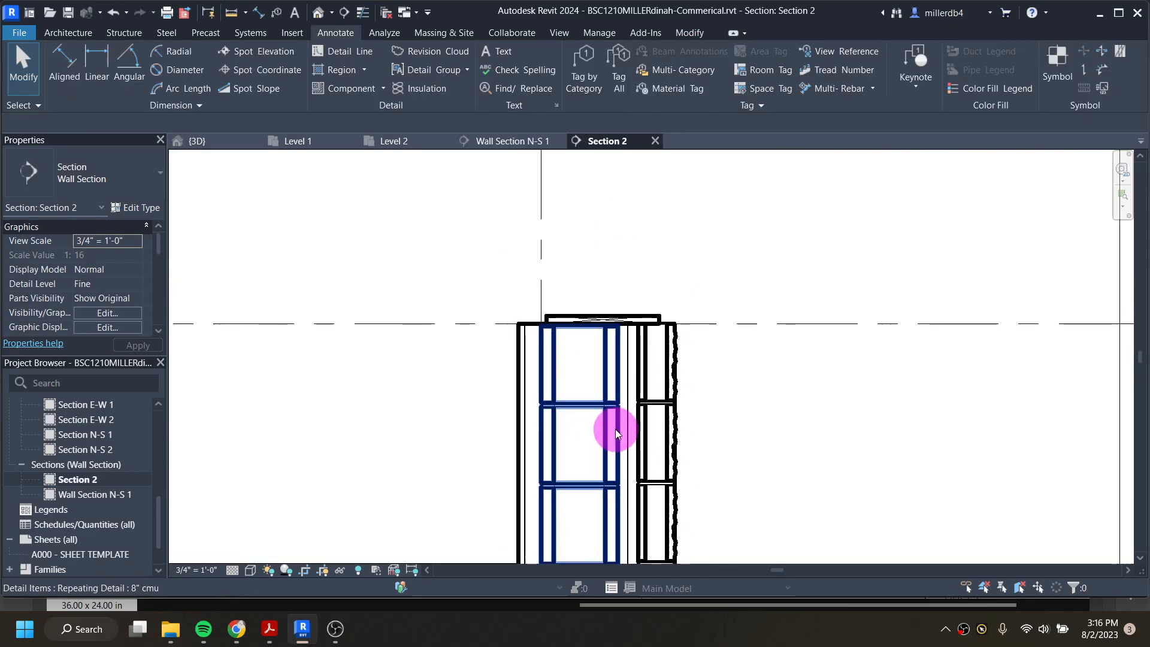
middle_drag(623, 446, 643, 268)
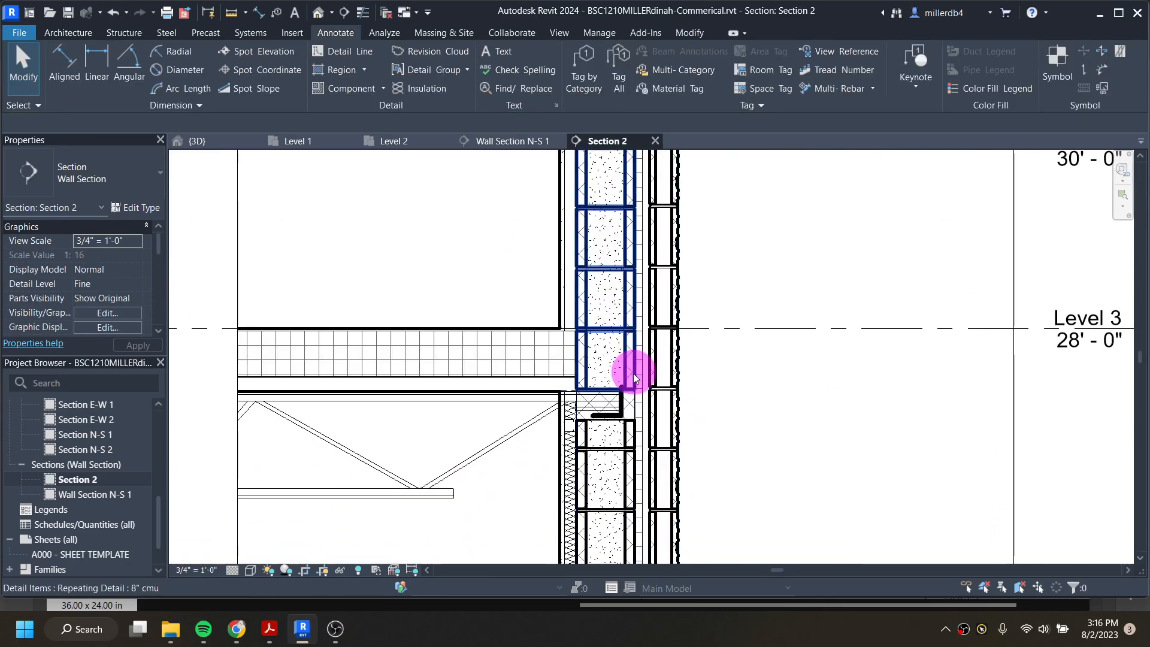
scroll(632, 384, down, 2)
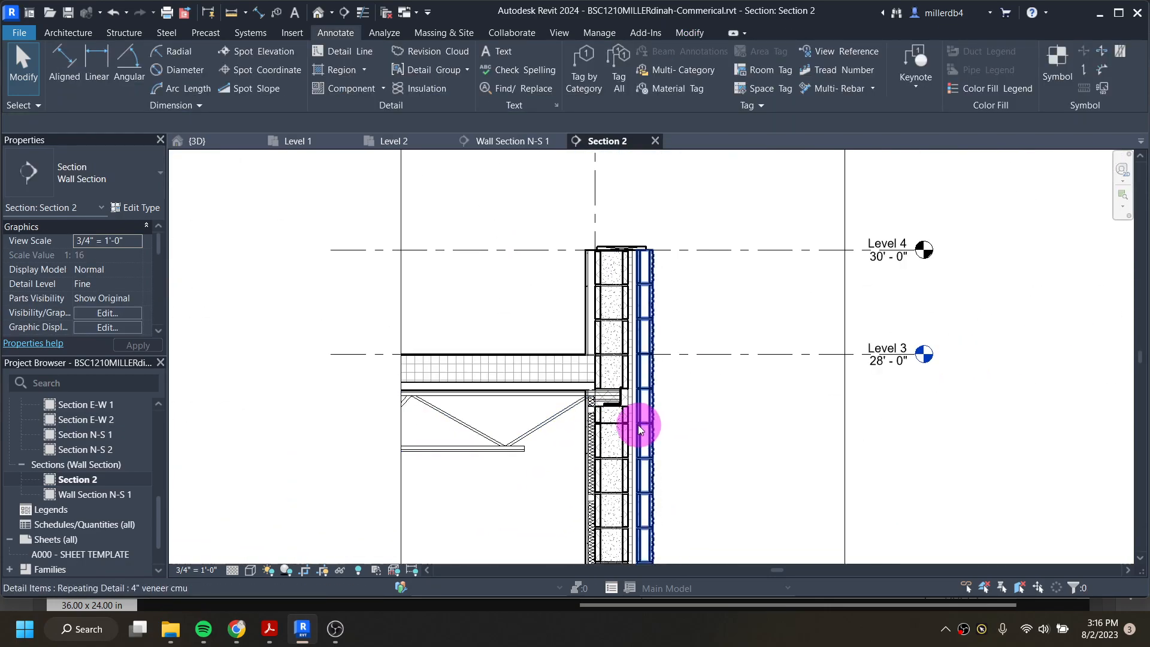
middle_drag(521, 390, 596, 396)
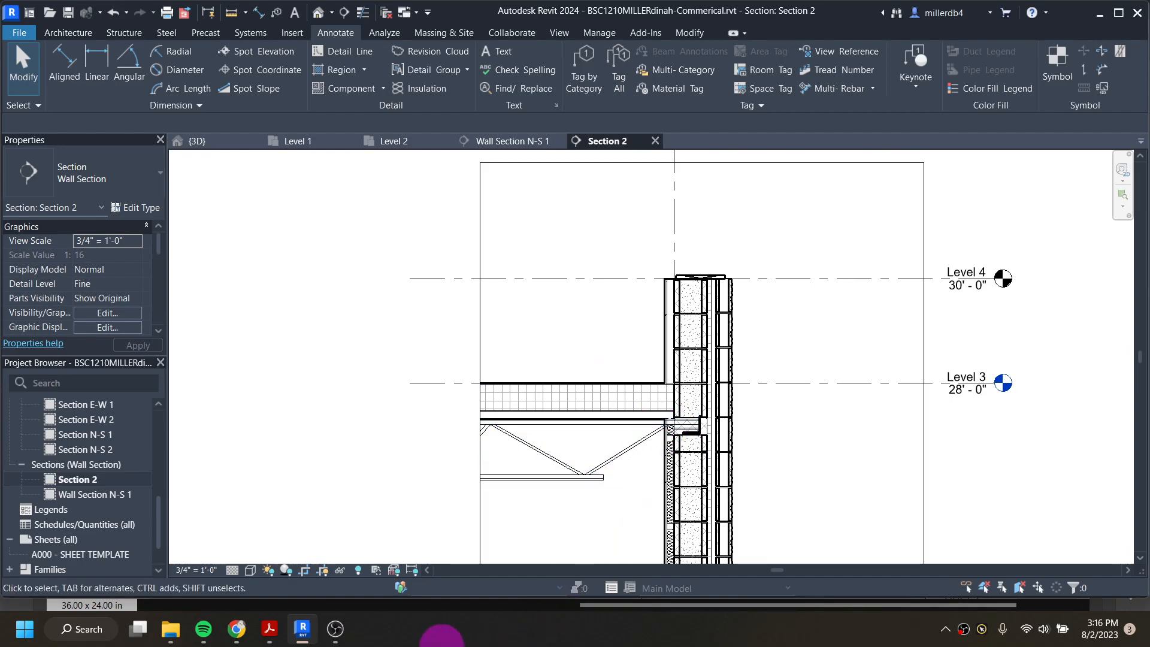
- Switch to the reference PDF in Acrobat, examine the roof layers and parapet in the wall section, and return to Revit
click(318, 633)
scroll(495, 493, up, 10)
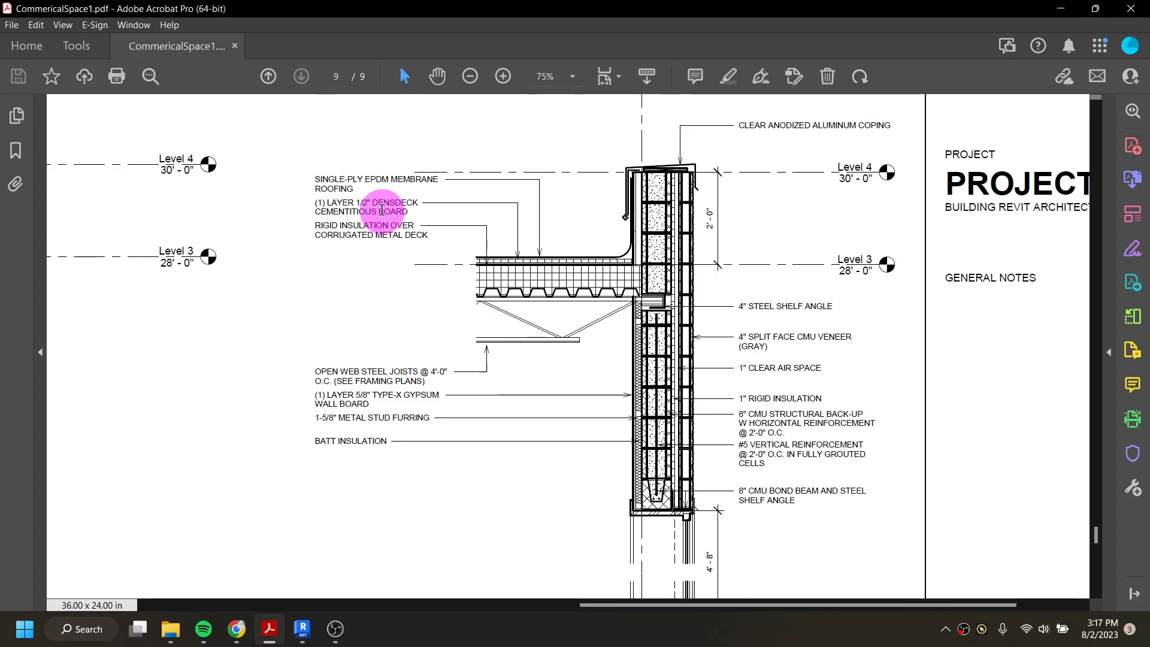
scroll(548, 266, up, 1)
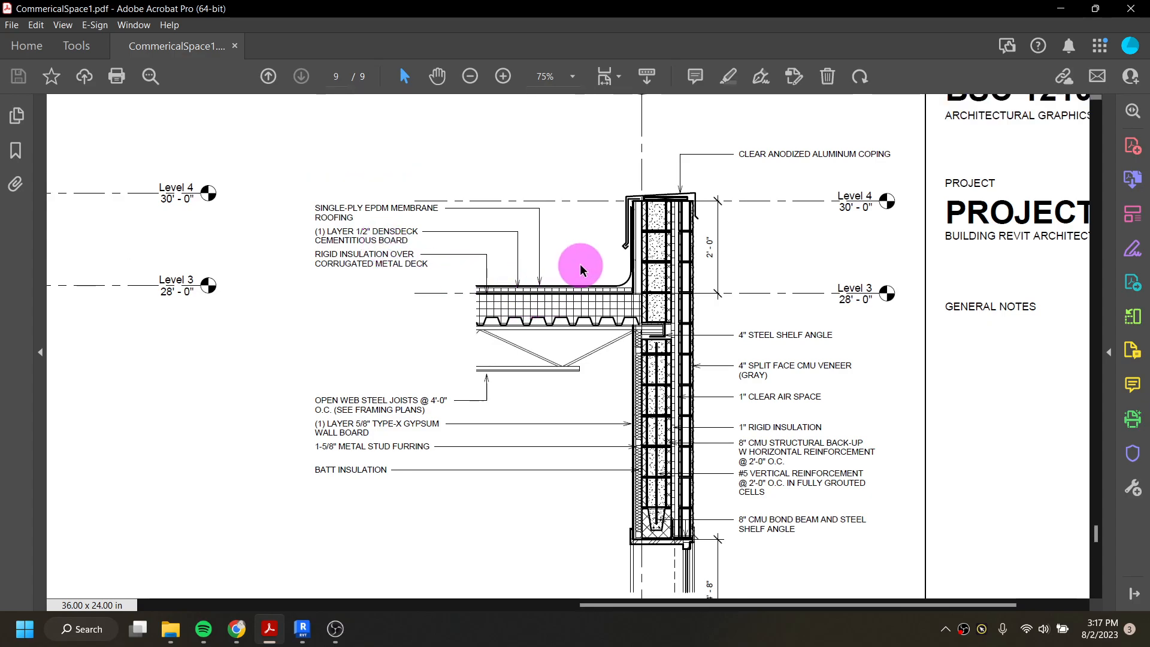
scroll(579, 294, down, 7)
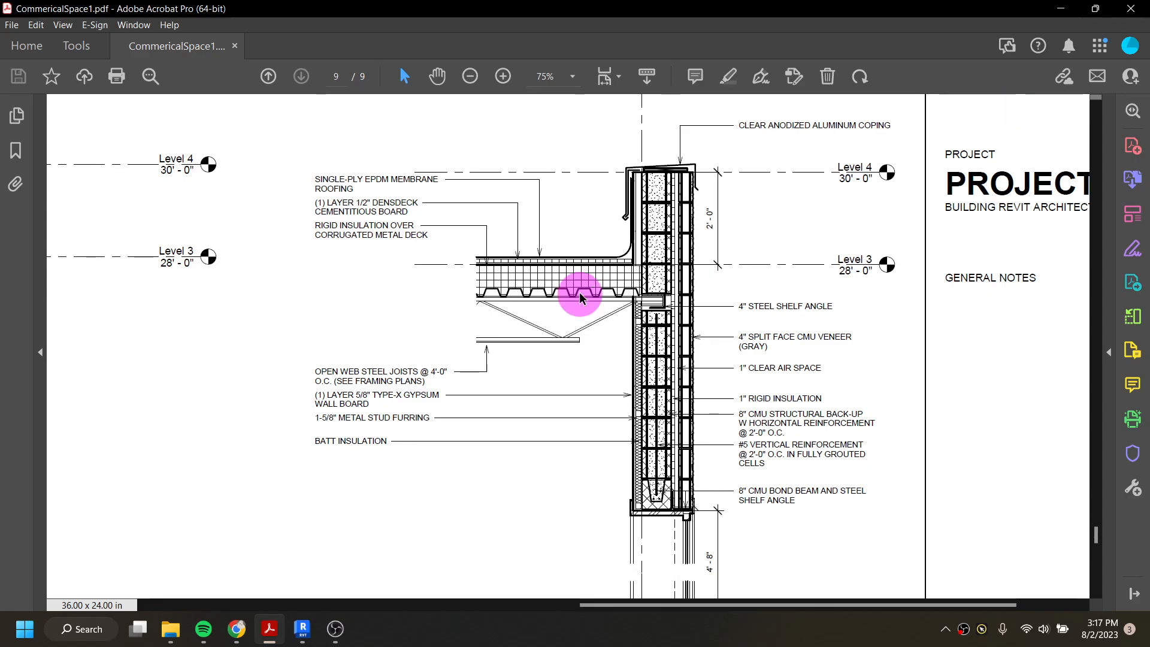
scroll(578, 257, up, 4)
scroll(576, 250, up, 1)
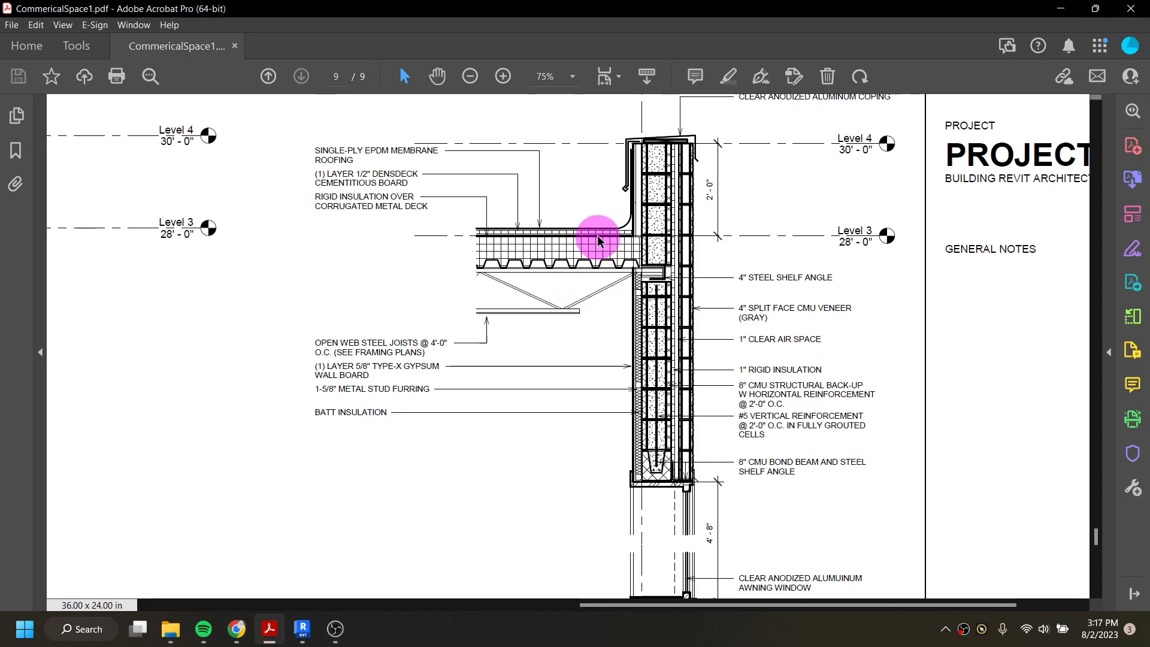
scroll(596, 246, up, 3)
scroll(539, 336, down, 2)
click(303, 629)
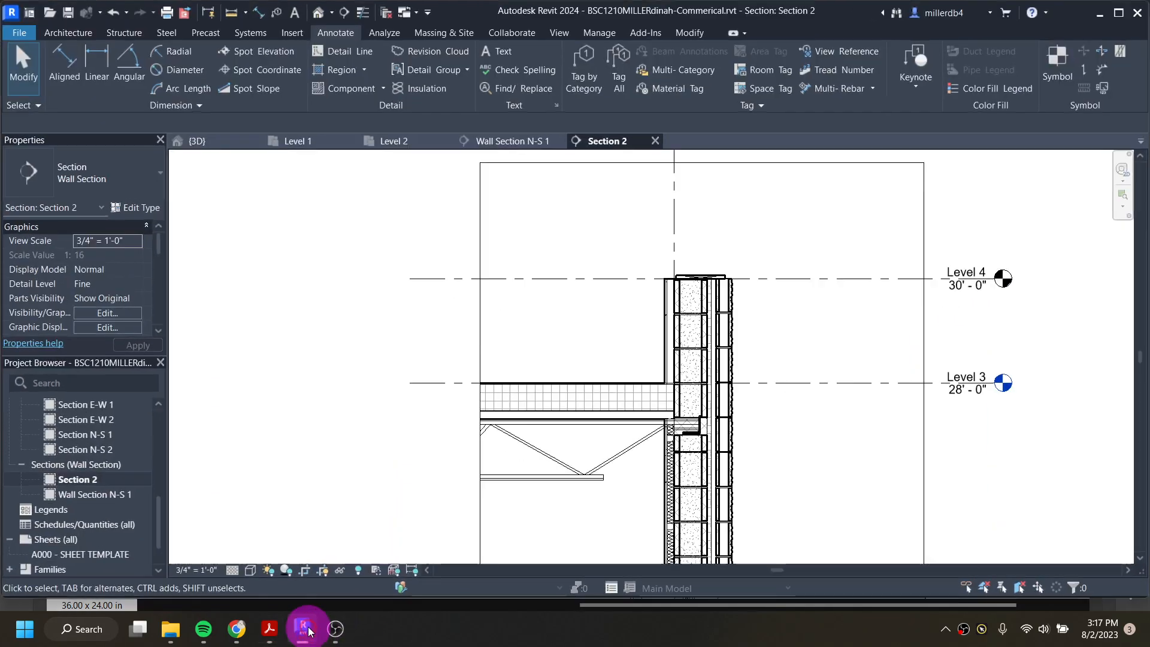
- Start a Concrete Fill region and sketch a rectangle about 3" tall above the roof, from the parapet's inner face past the crop boundary
scroll(714, 388, up, 4)
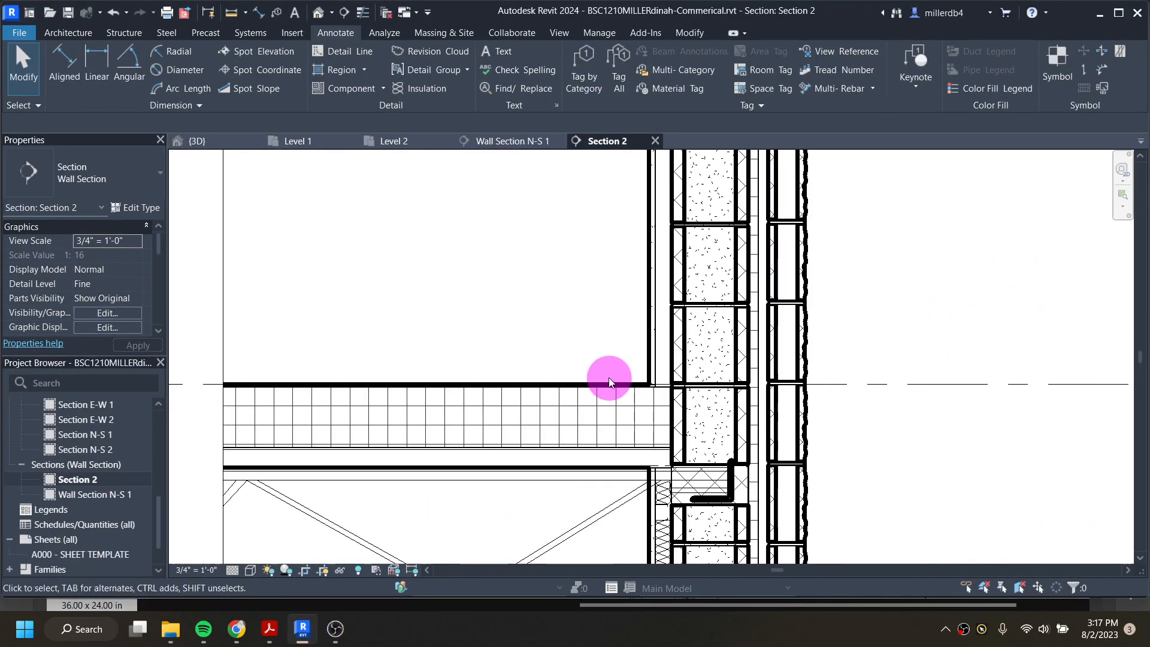
scroll(608, 377, down, 2)
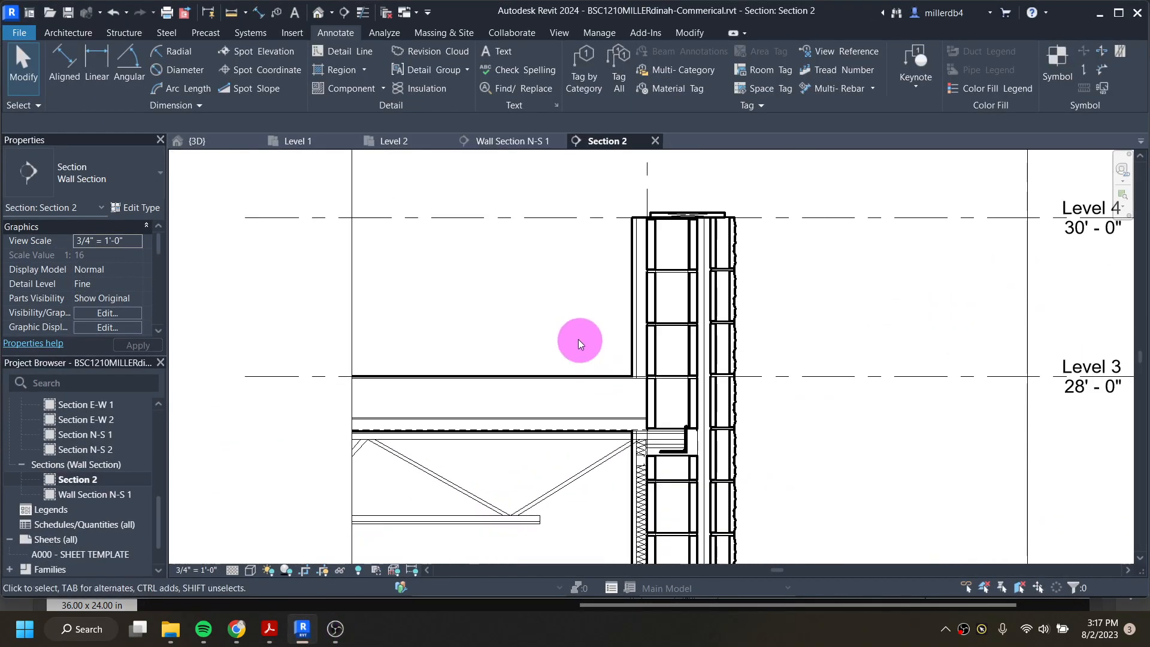
click(330, 71)
click(655, 85)
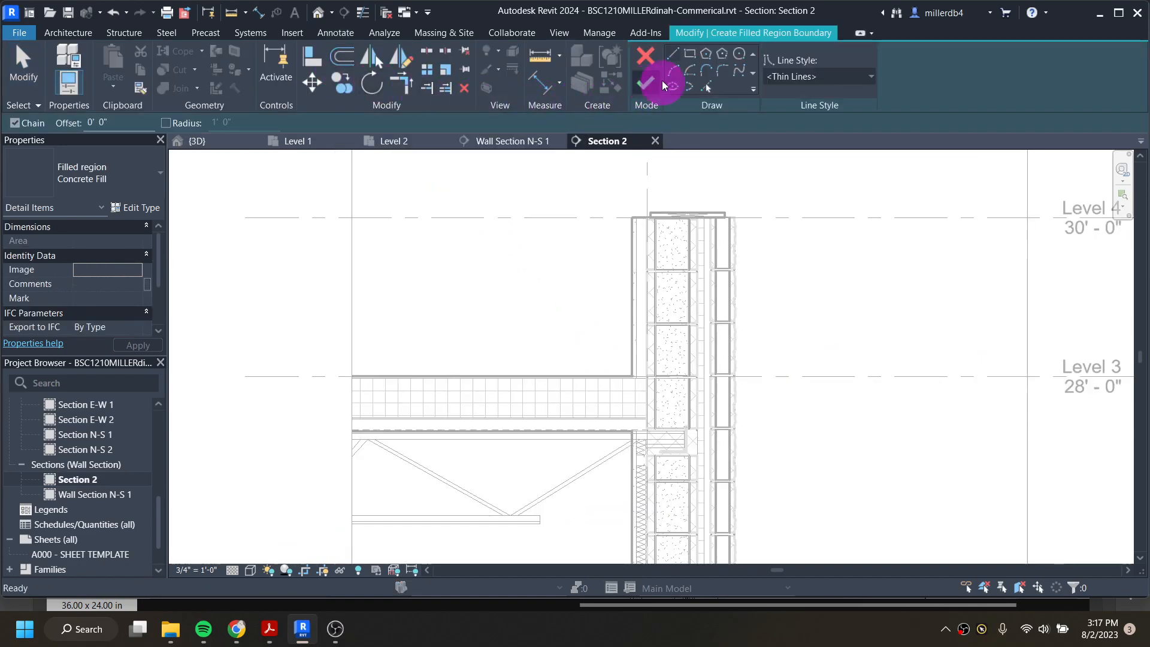
click(689, 54)
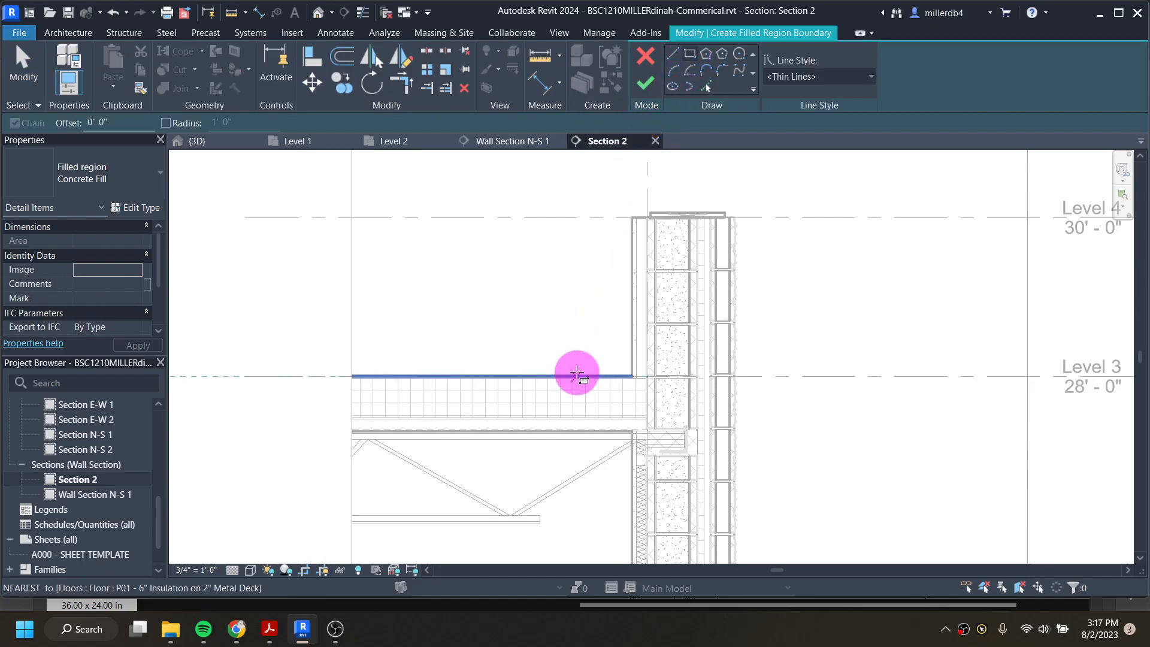
scroll(625, 369, up, 2)
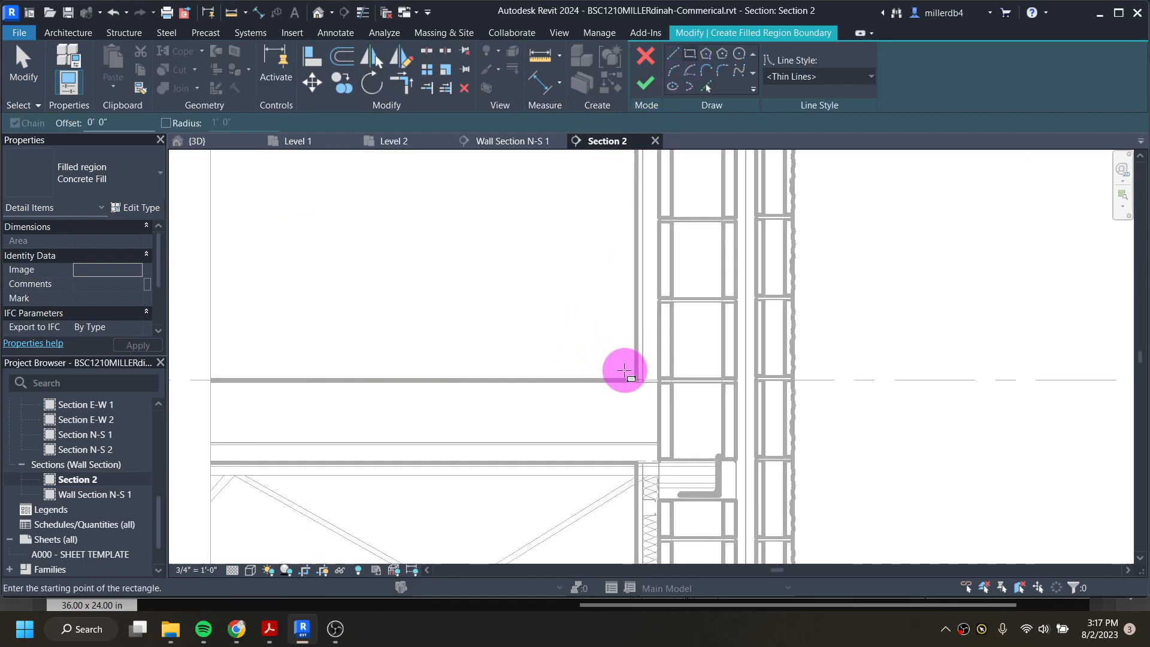
click(627, 376)
click(182, 351)
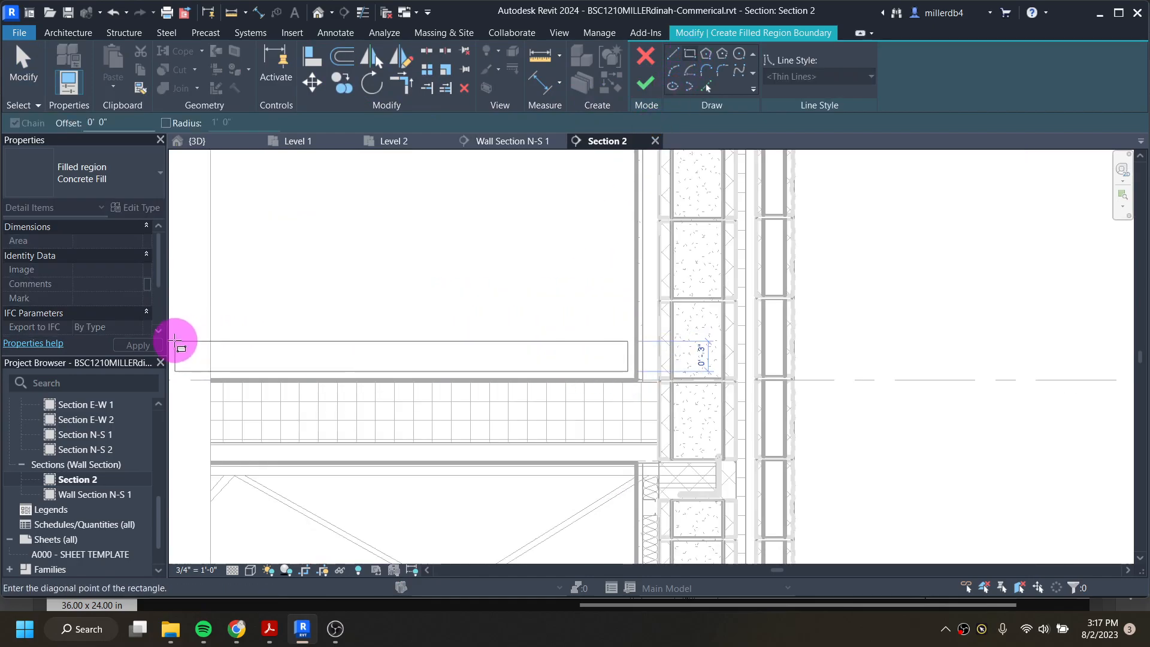
middle_drag(215, 362, 357, 315)
click(300, 294)
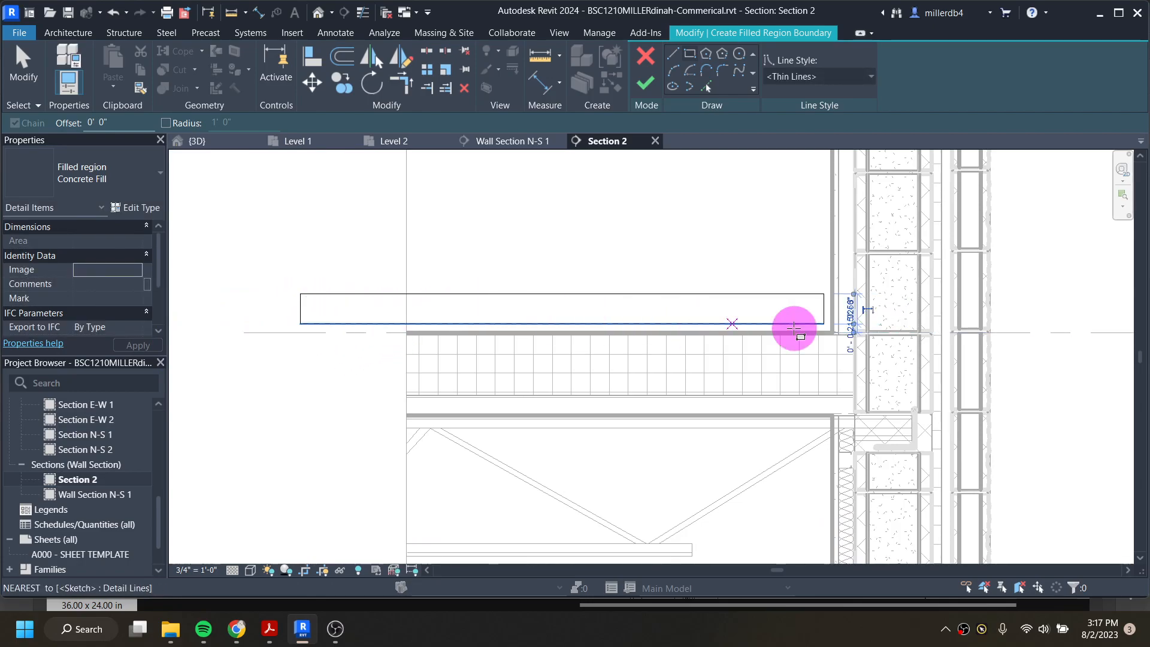
- Set the height of the rectangle above the roof to 0.5"
scroll(850, 318, up, 5)
scroll(862, 279, up, 2)
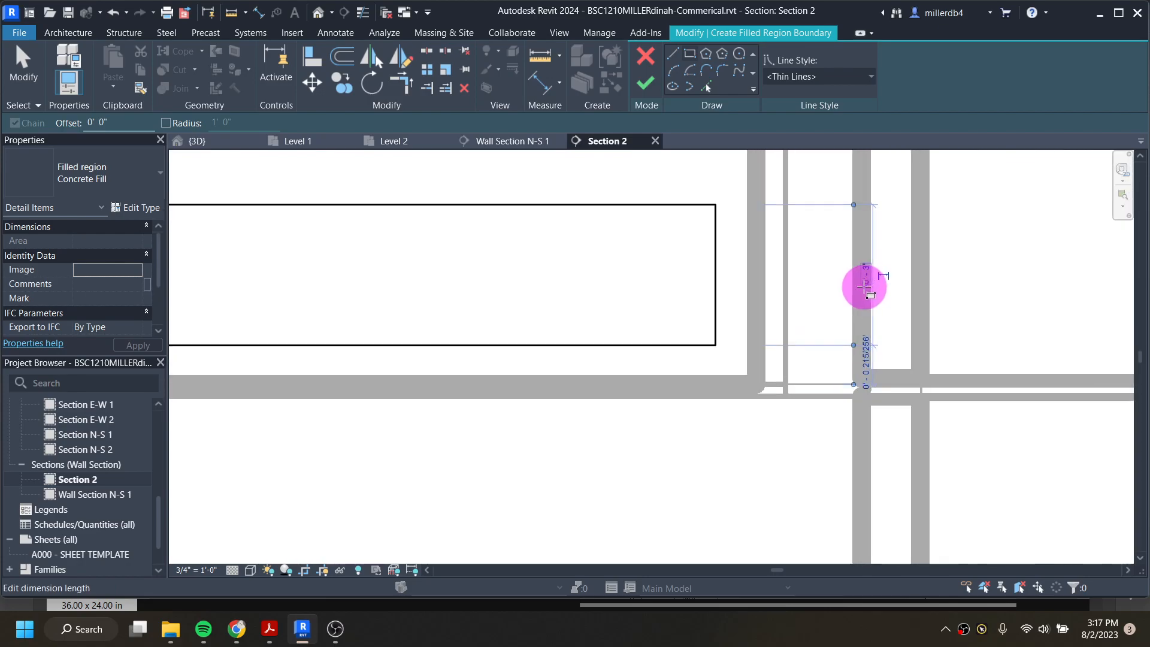
click(866, 279)
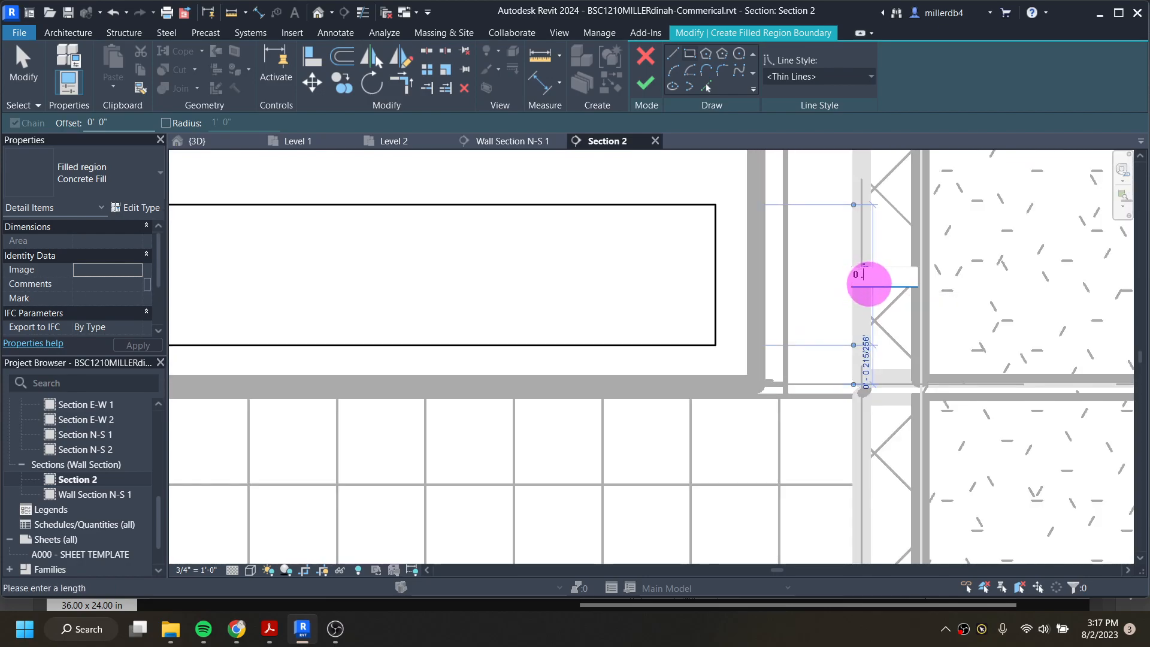
text(0 .5)
key(Return)
scroll(688, 311, down, 5)
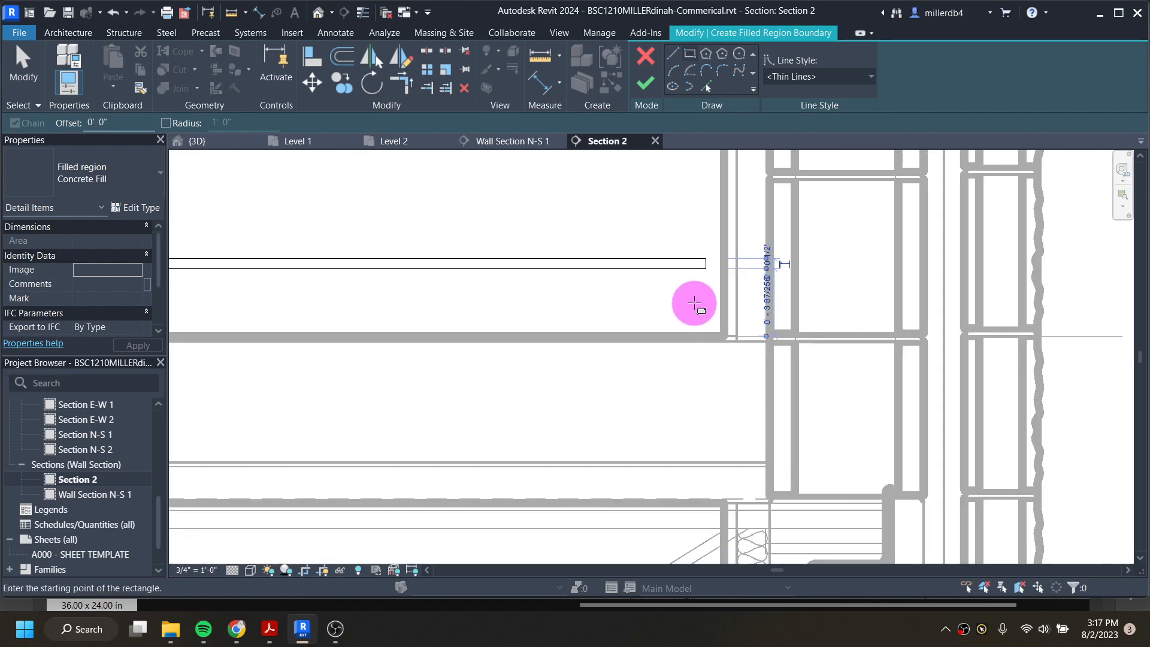
- Set the thickness of the thin roof board rectangle to 0.6"
scroll(688, 281, up, 3)
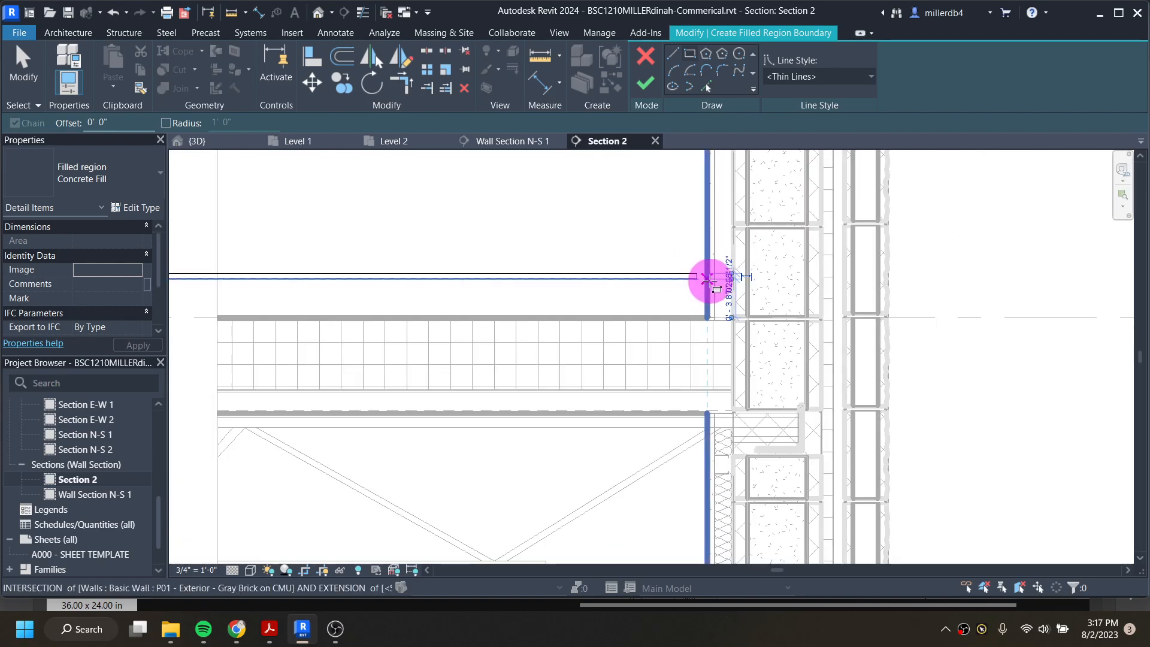
scroll(737, 295, up, 5)
click(764, 213)
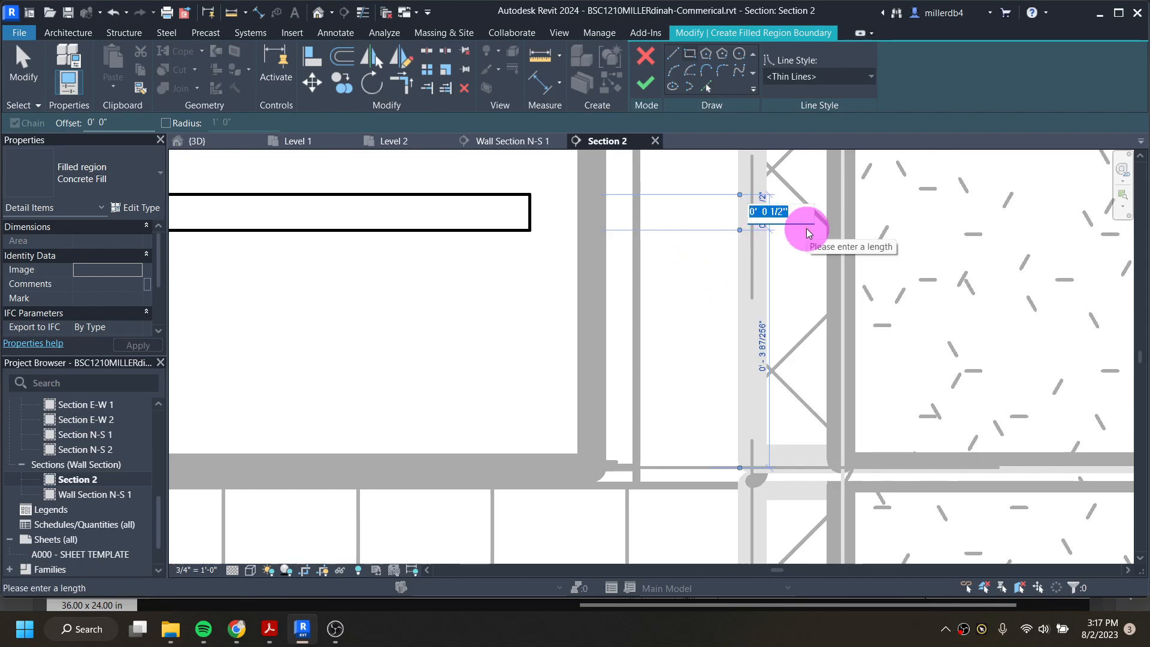
text(0 .)
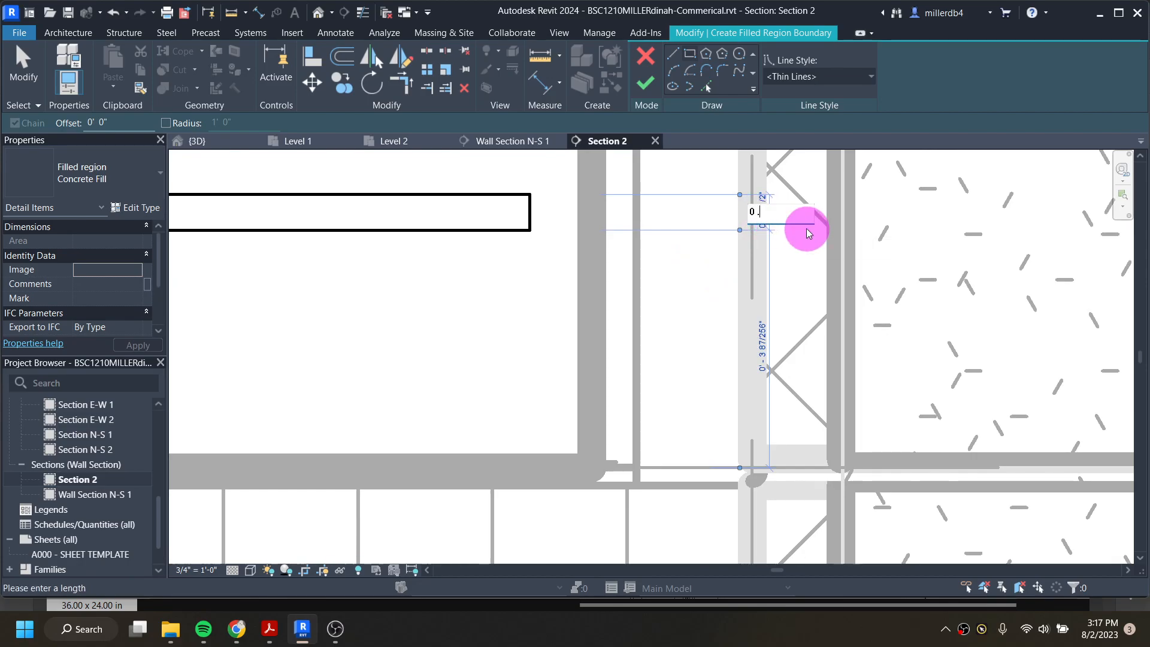
text(6)
key(Return)
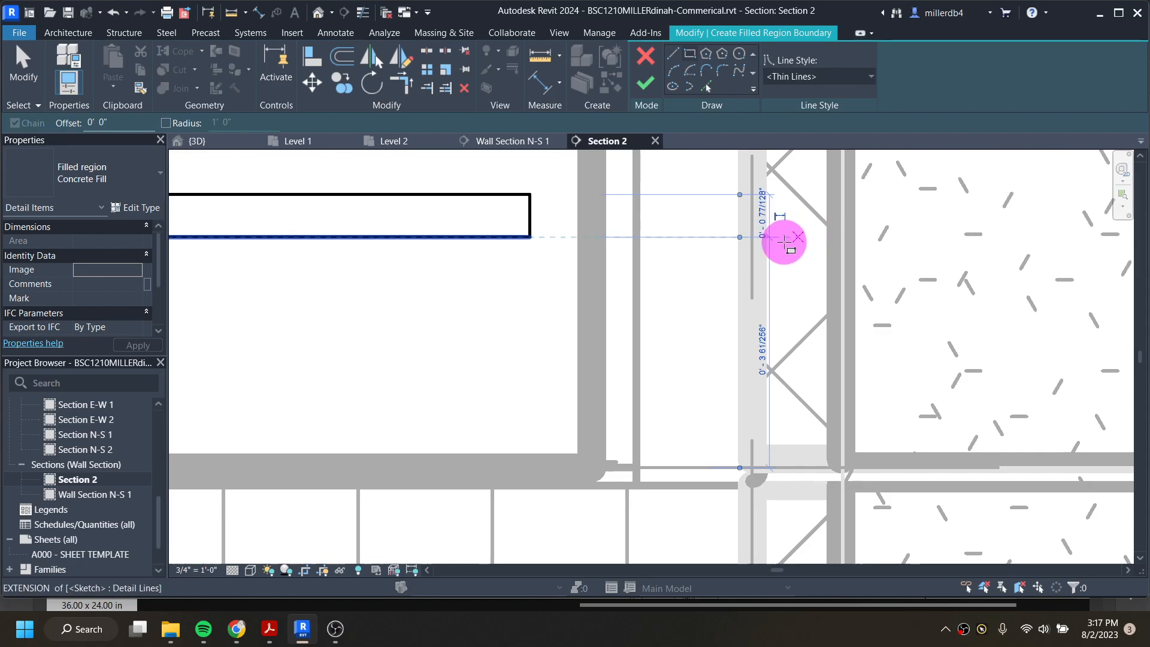
- Assign the Medium Lines style to all four boundary lines of the roof board sketch and finish the filled region
scroll(717, 263, down, 2)
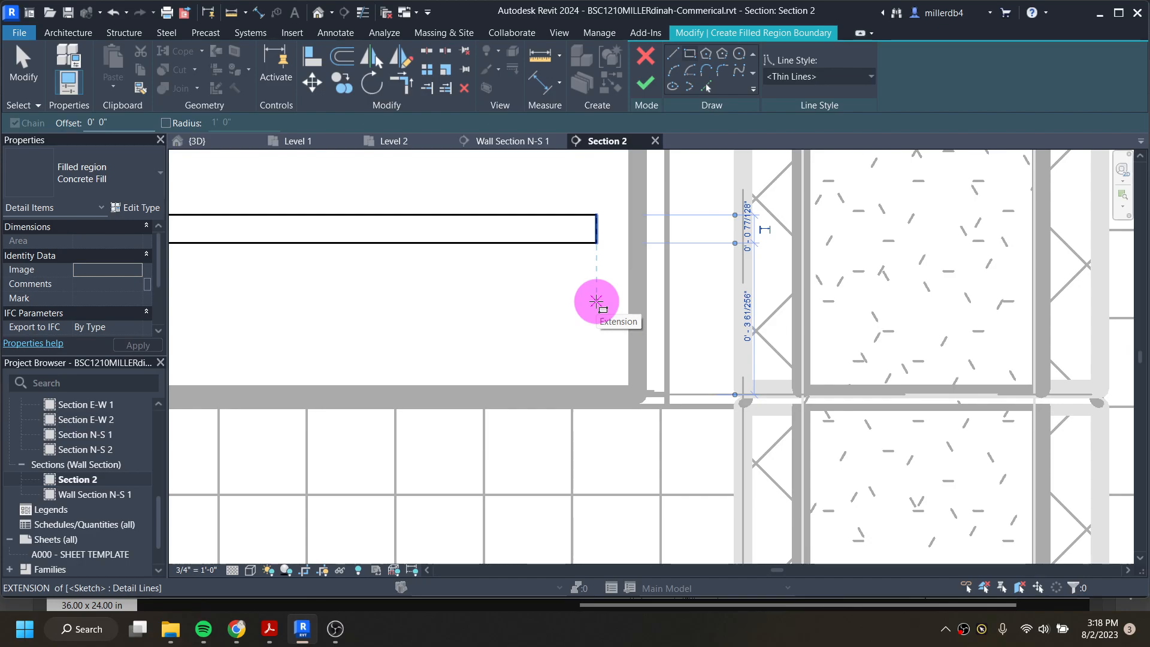
scroll(596, 301, down, 3)
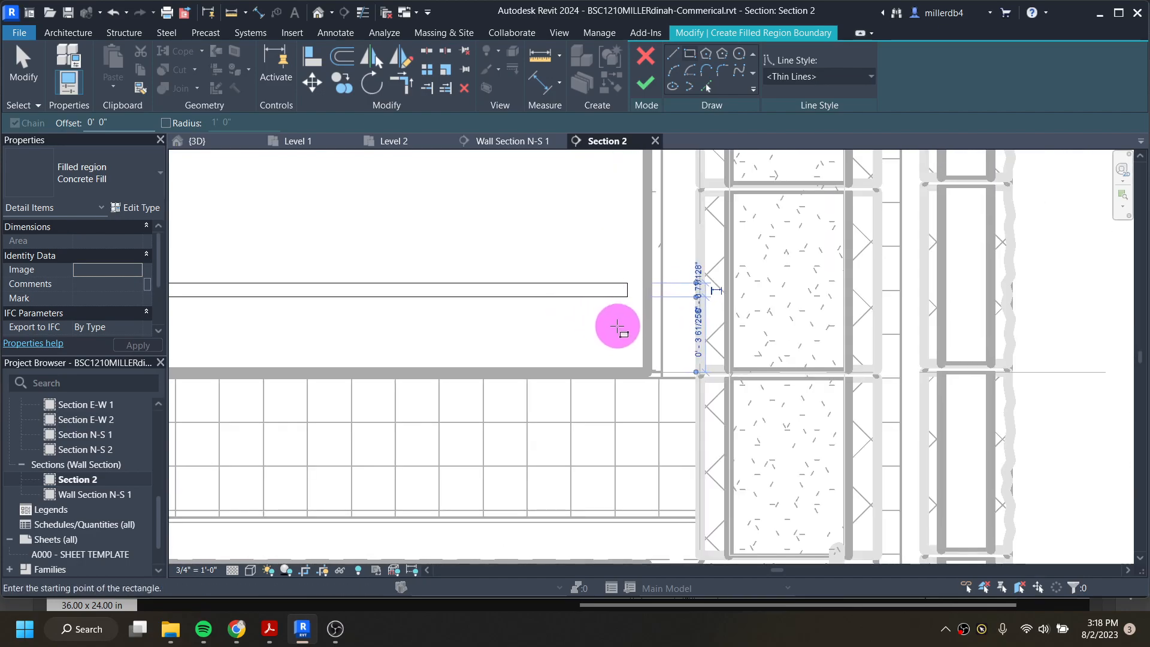
scroll(605, 326, down, 2)
key(Escape)
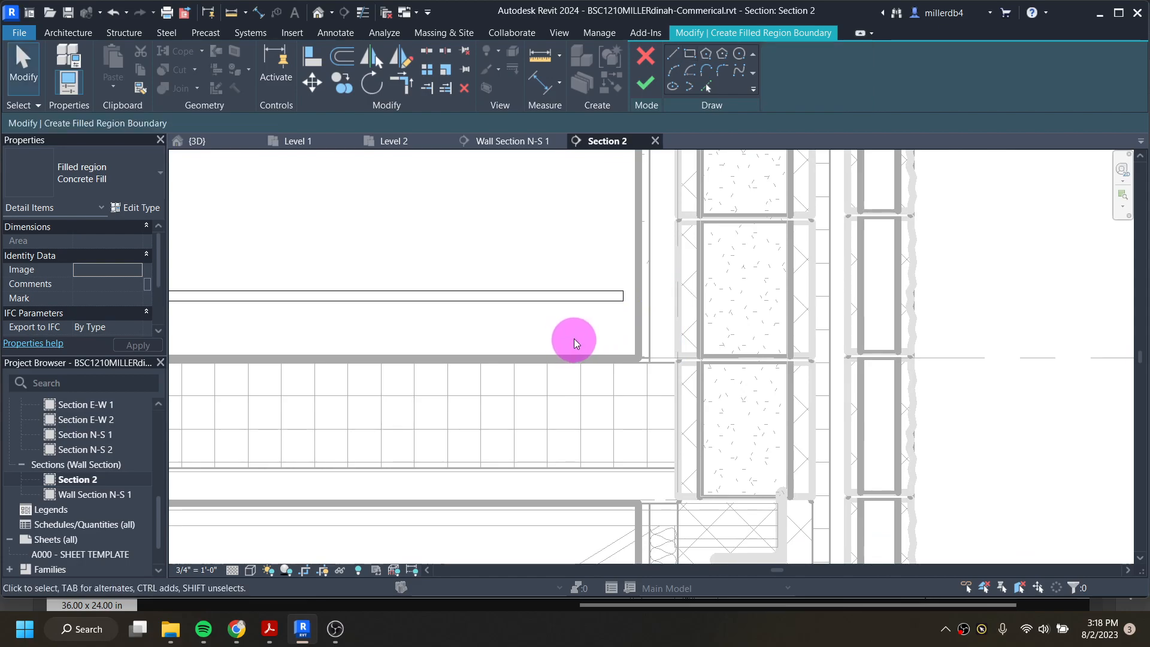
scroll(682, 334, down, 3)
drag(751, 344, 348, 310)
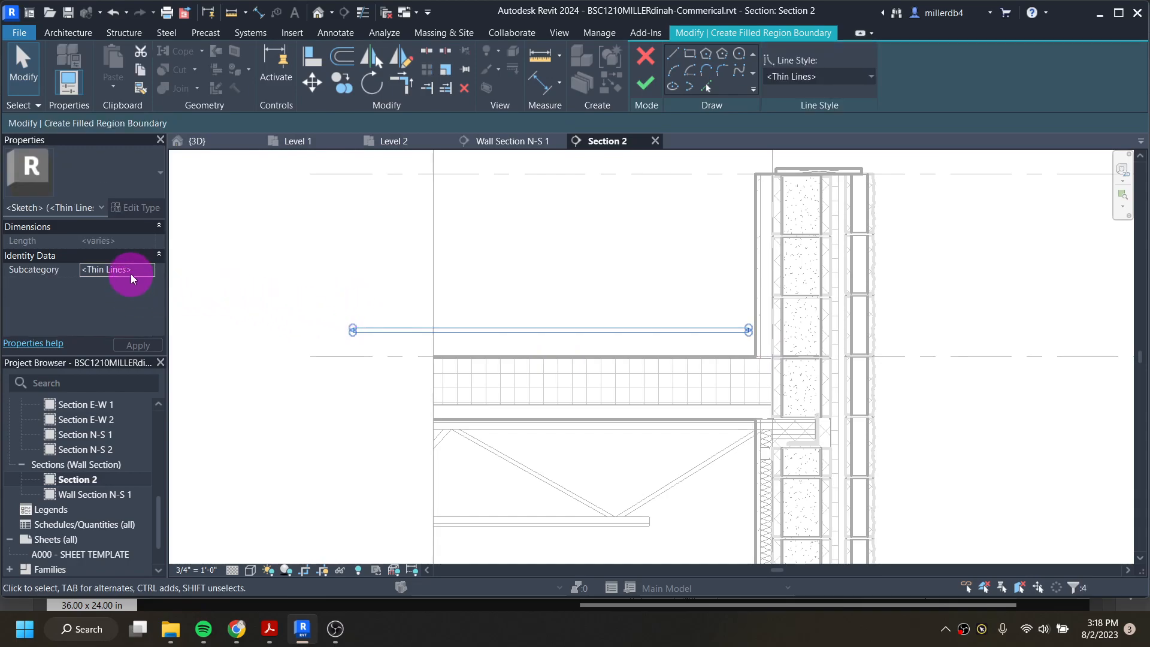
click(789, 77)
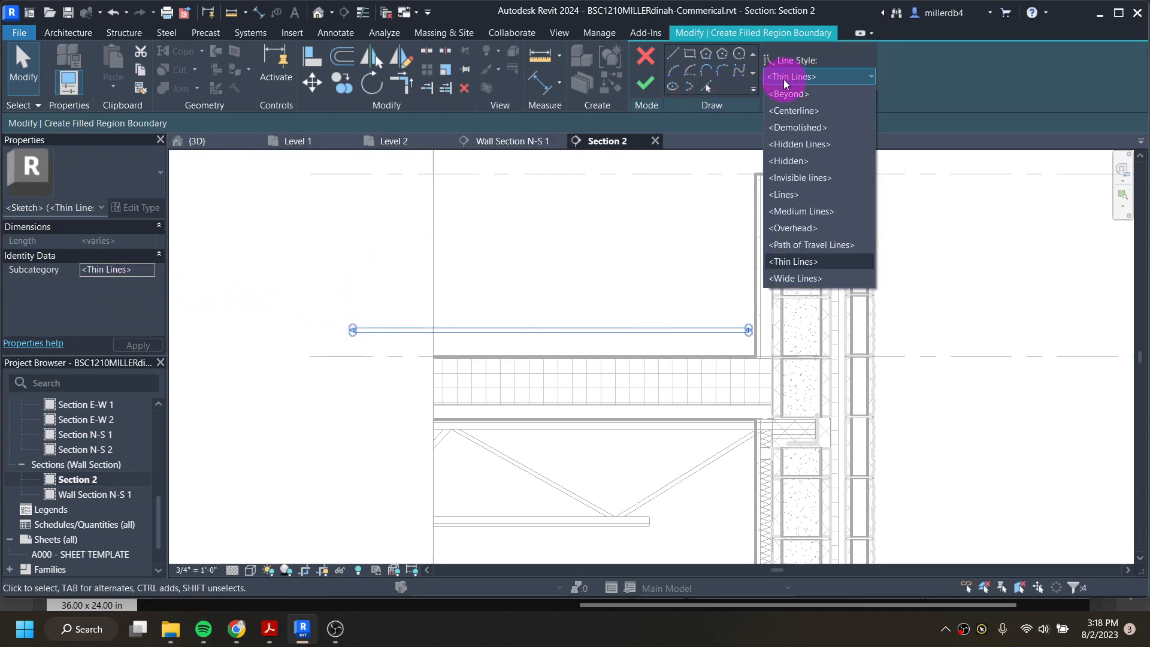
click(821, 212)
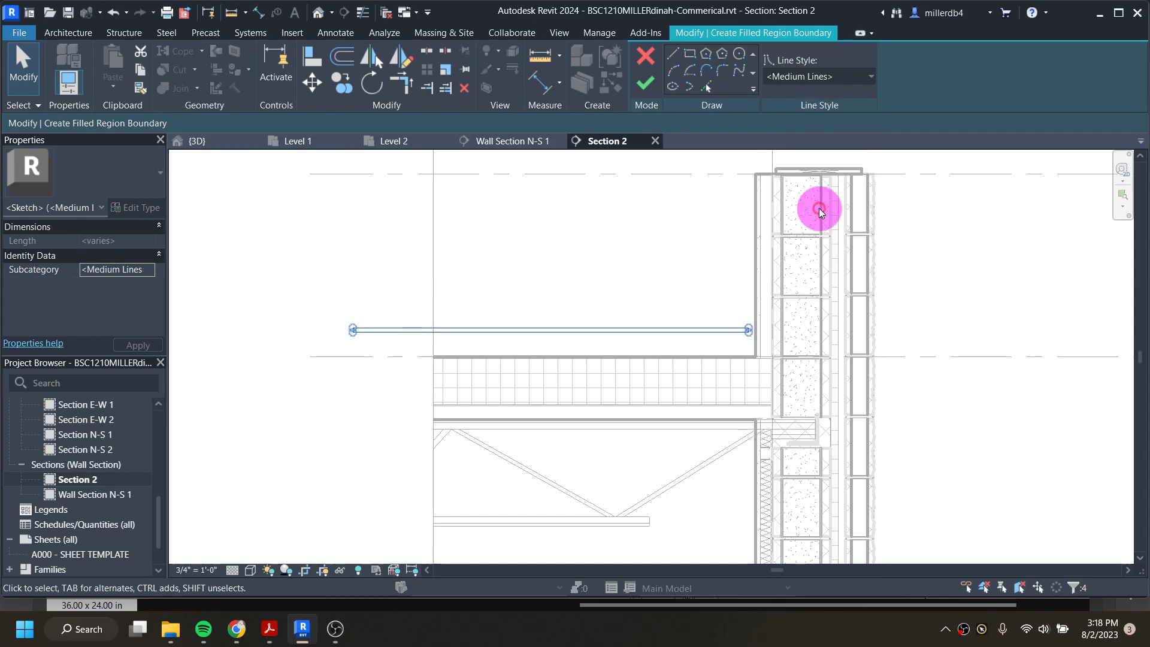
click(649, 85)
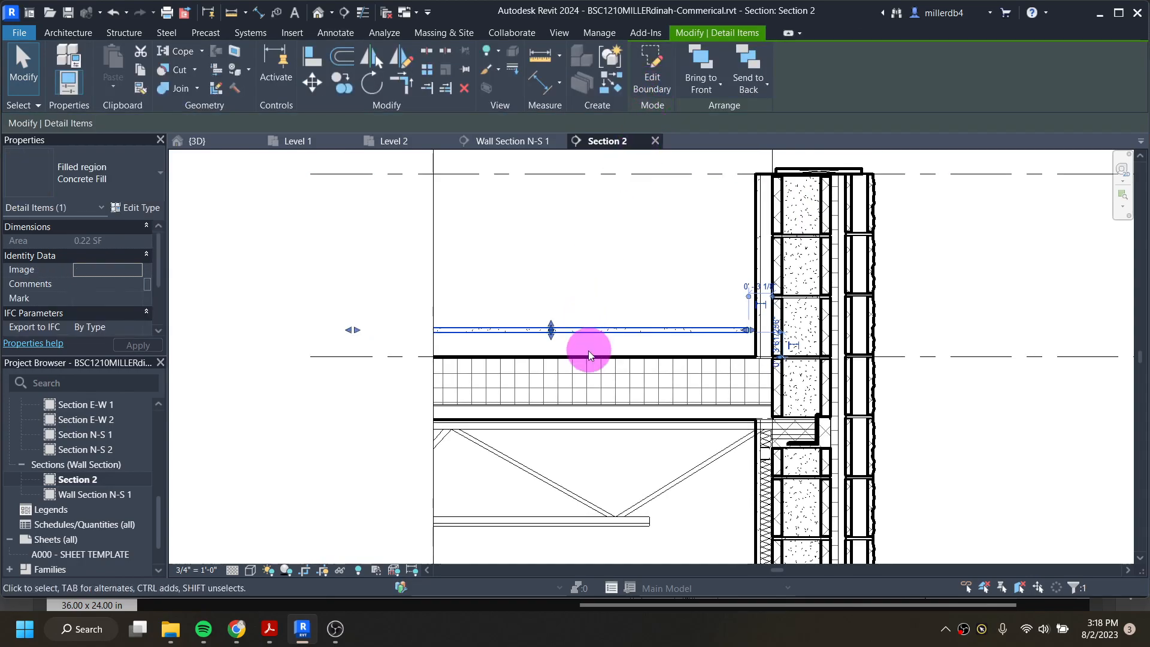
- Nudge the thin filled region down onto the roof surface and over to the parapet's inner face
scroll(647, 347, up, 2)
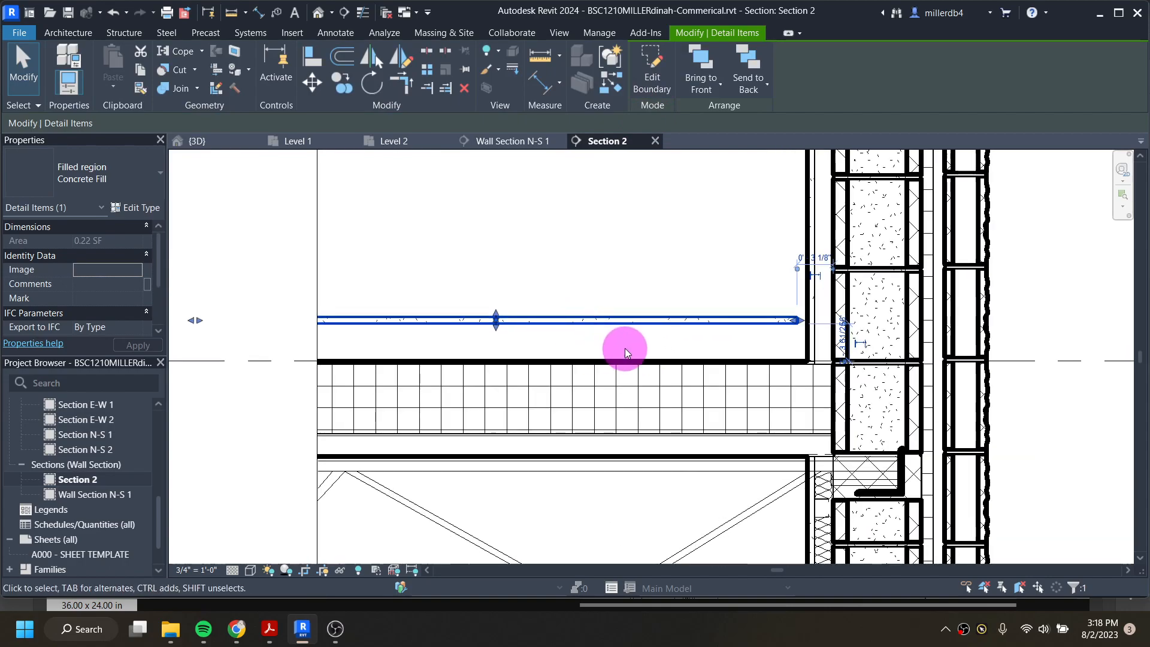
key(Down)
key(Down)
key(Down)
key(Down)
key(Down)
key(Down)
key(Down)
key(Down)
key(Down)
key(Down)
key(Down)
scroll(665, 337, up, 1)
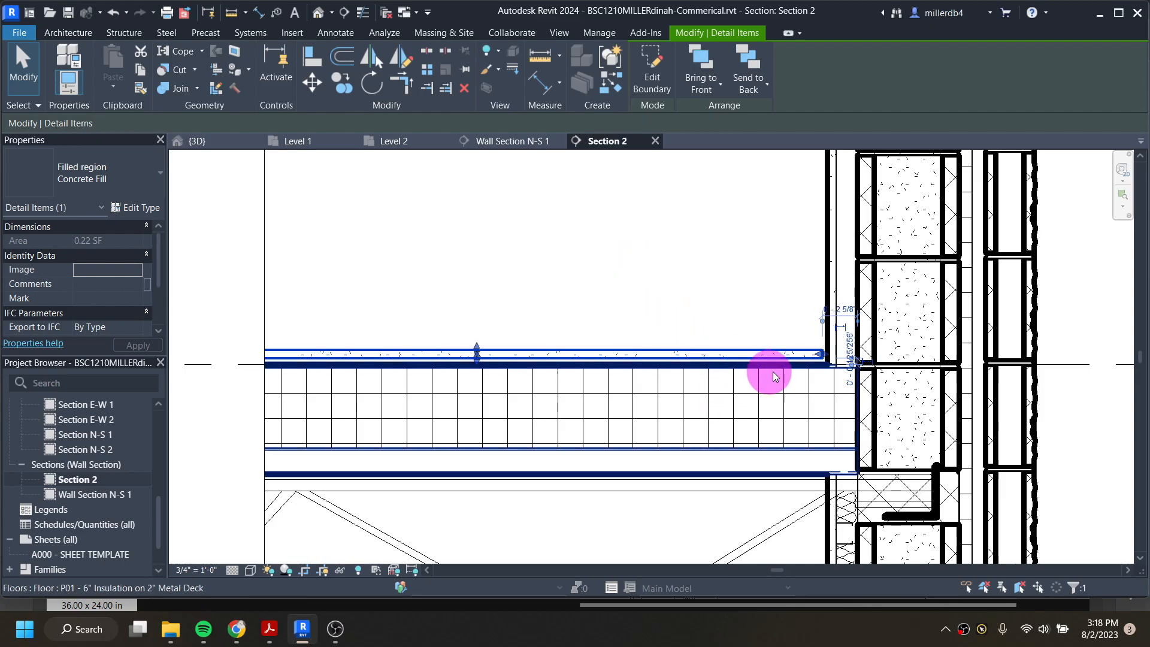
scroll(791, 372, up, 3)
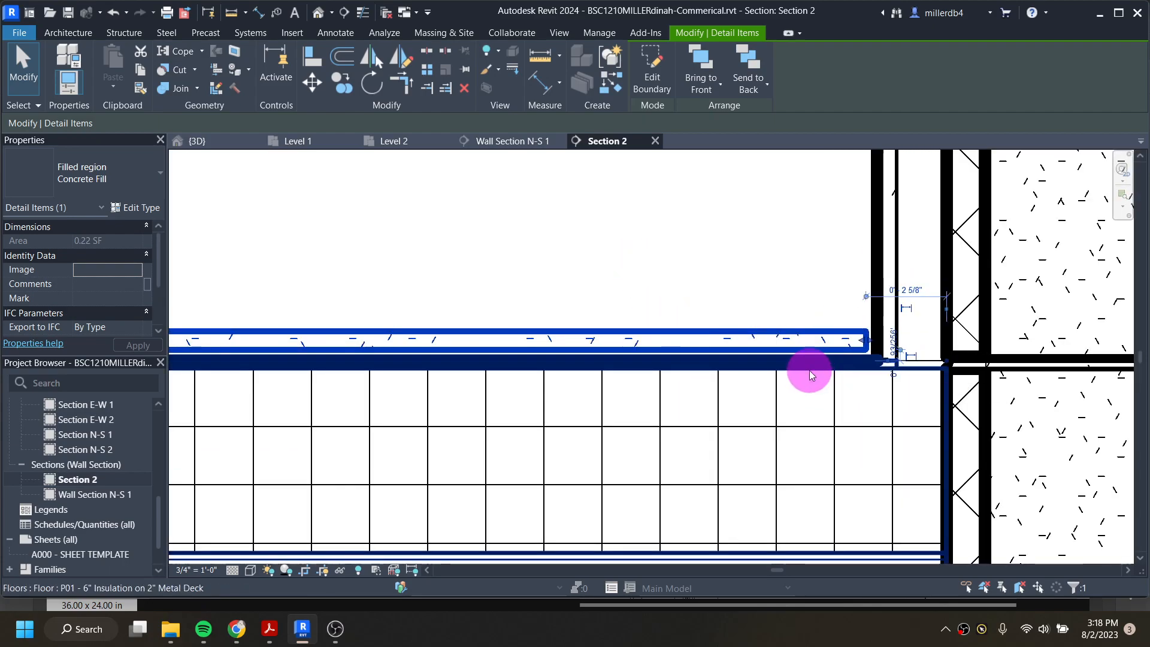
scroll(809, 371, down, 3)
scroll(570, 328, down, 2)
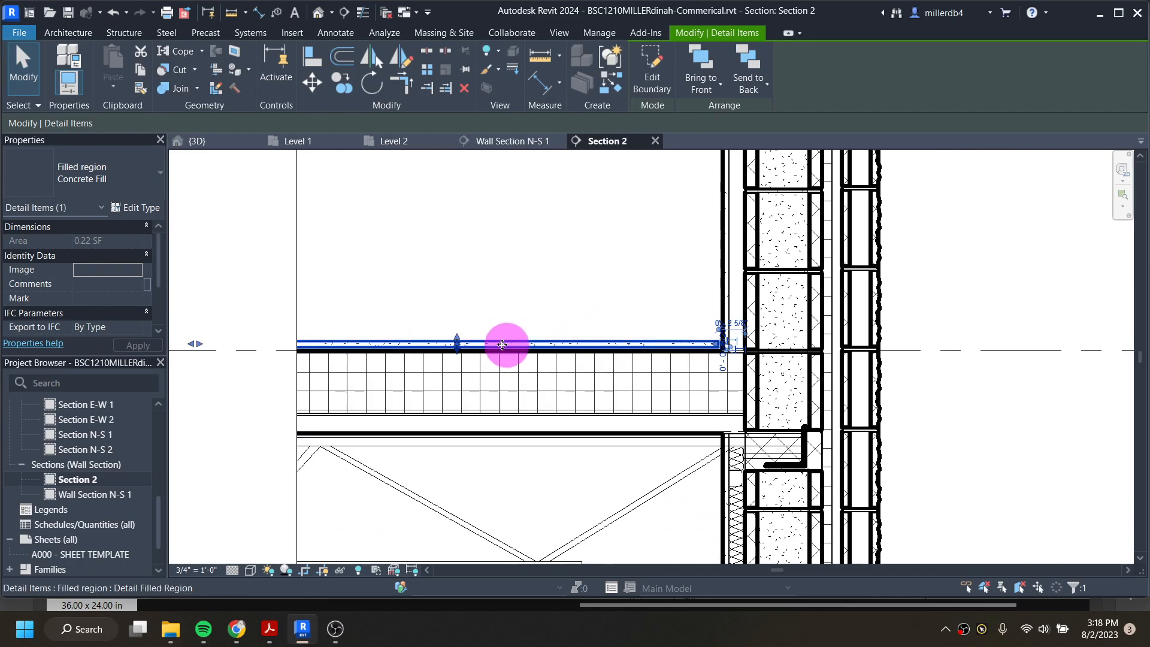
- Change the roof board's filled region type to Vertical Lines and deselect it
click(444, 336)
click(424, 342)
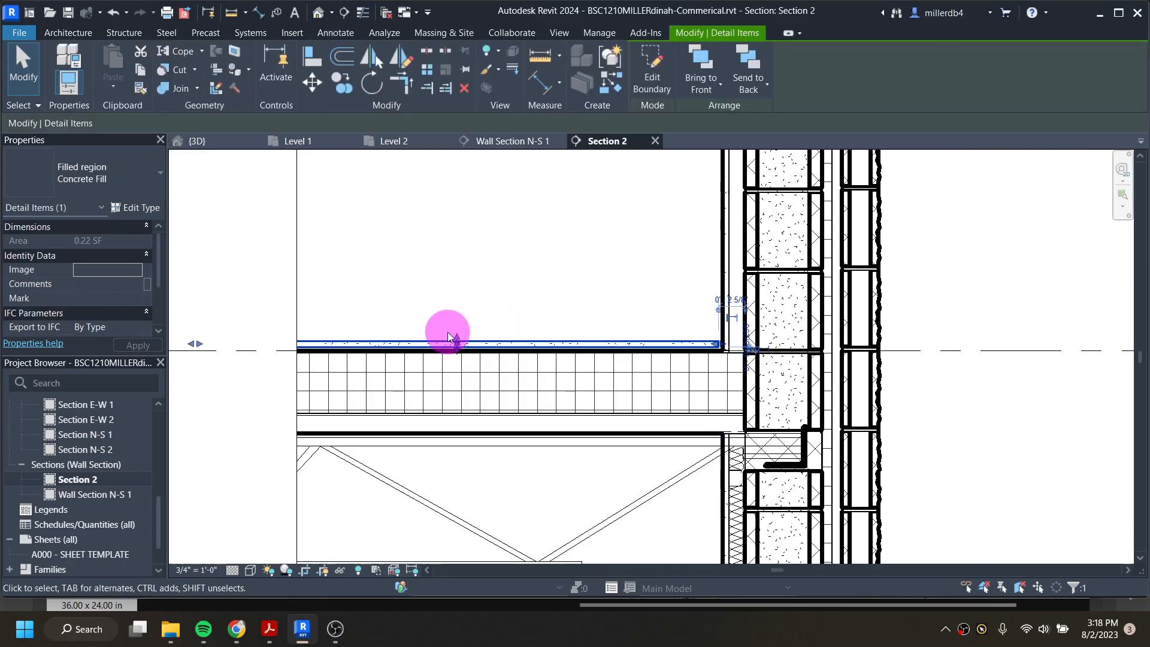
key(Escape)
click(419, 342)
click(137, 210)
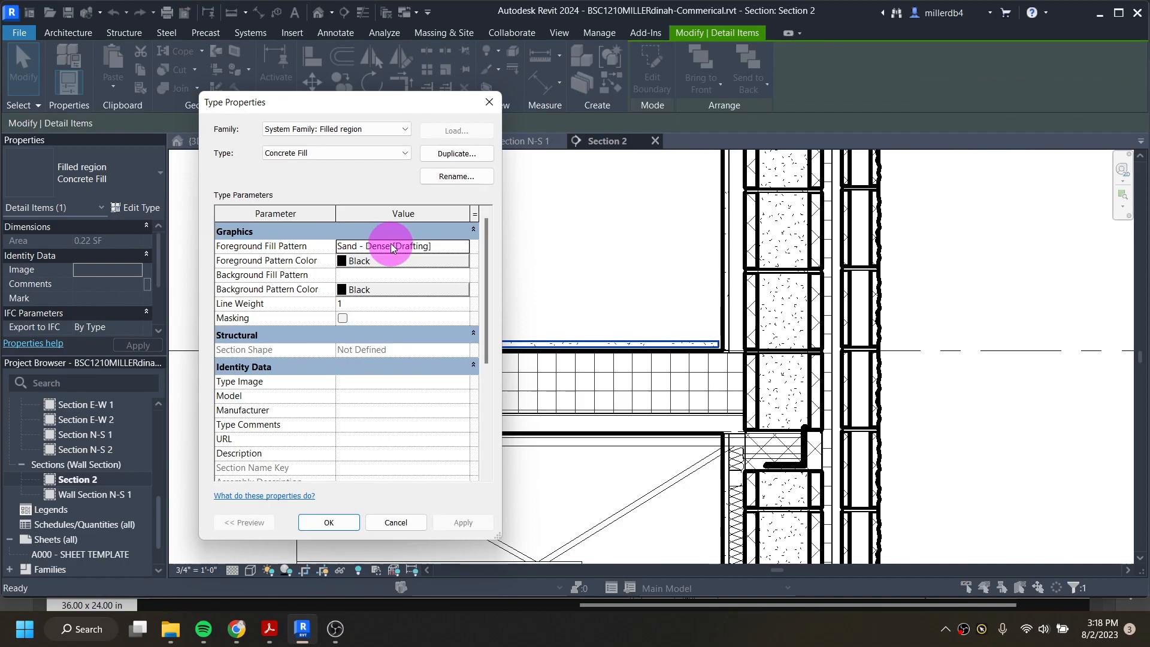
click(368, 152)
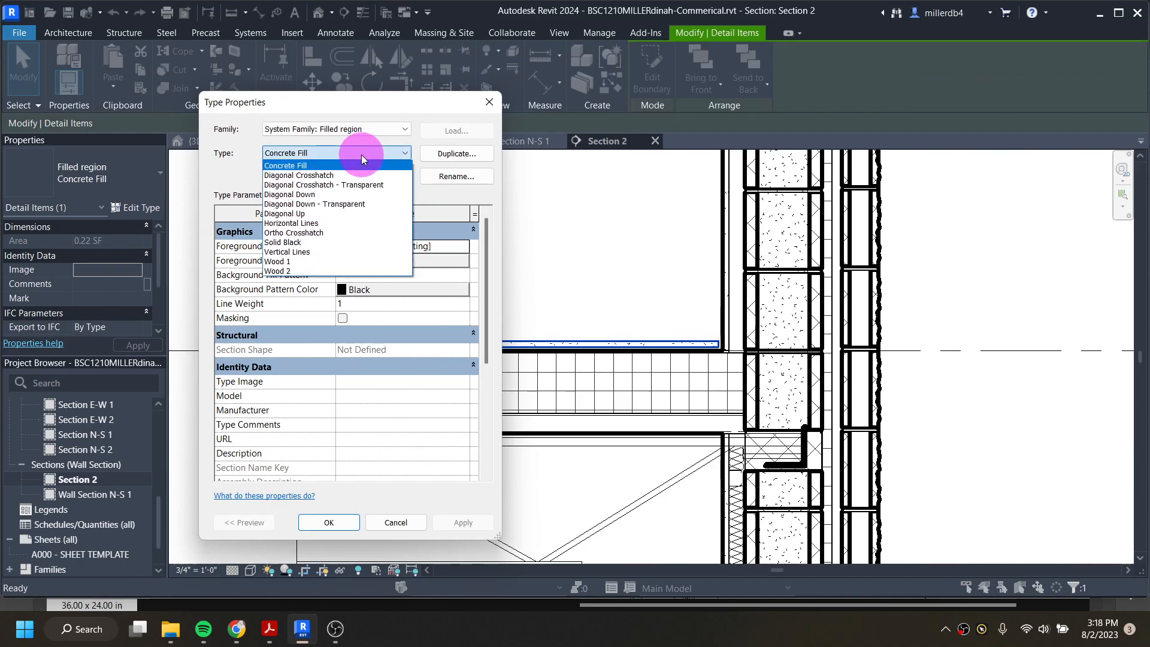
click(357, 252)
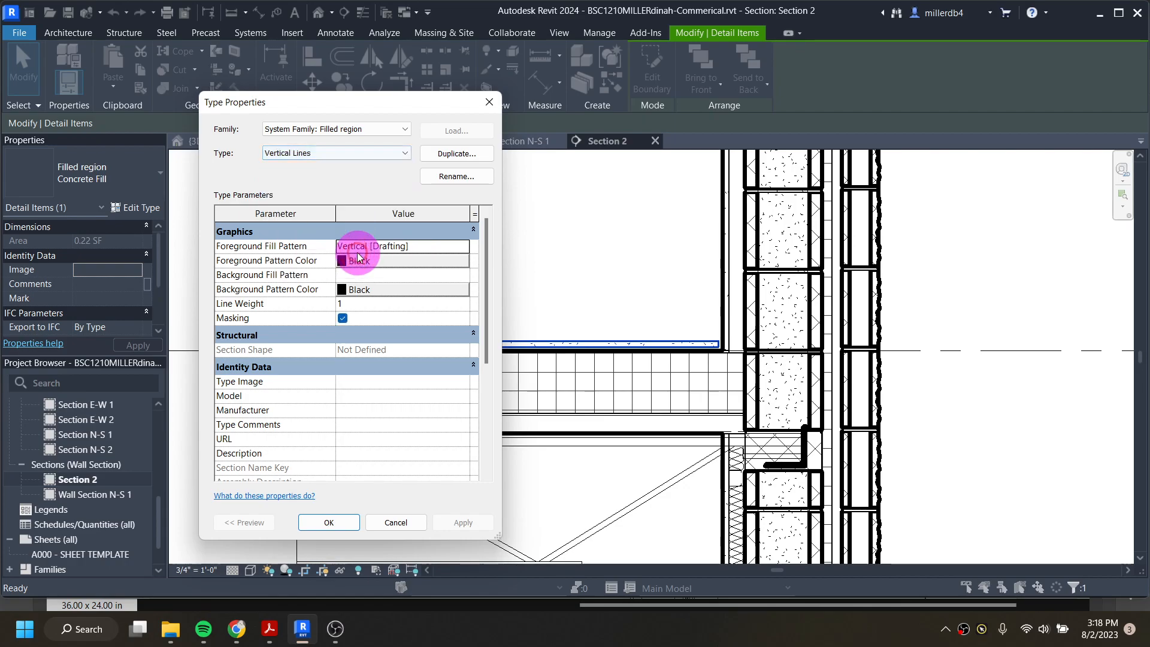
click(329, 522)
click(243, 477)
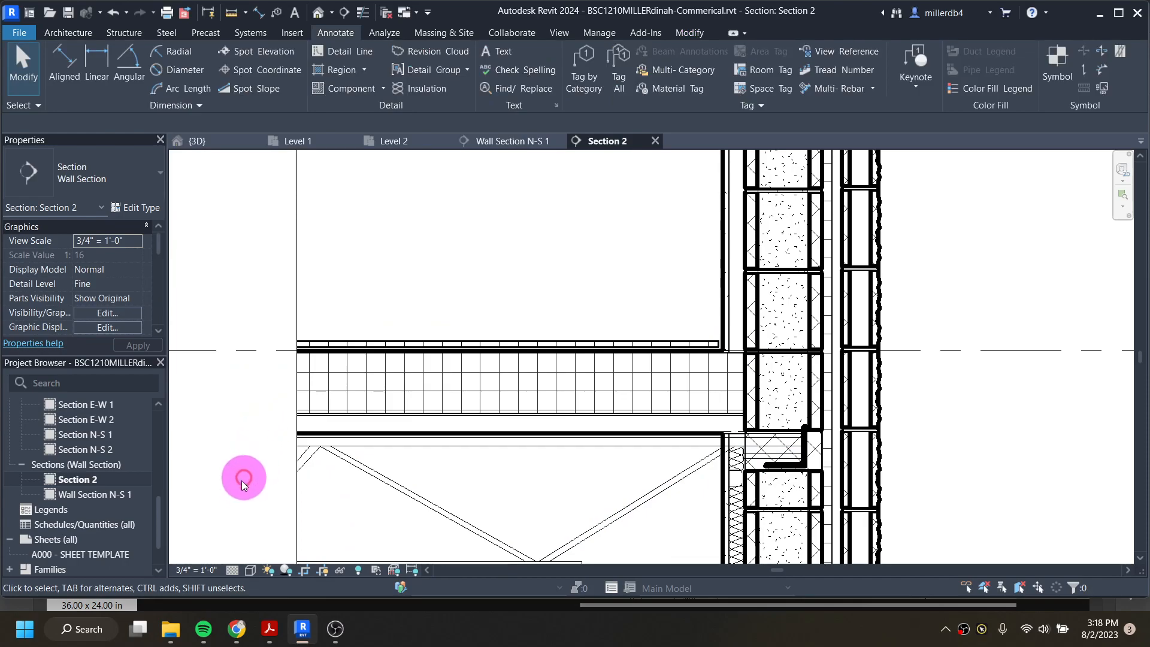
scroll(646, 375, up, 3)
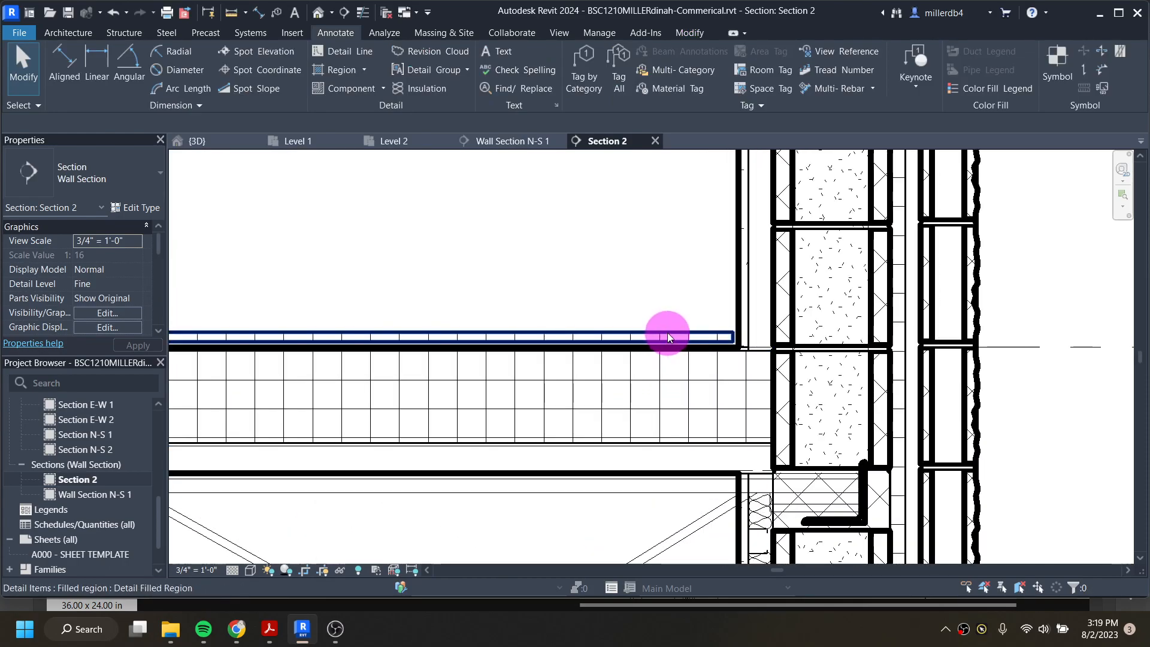
double_click(667, 332)
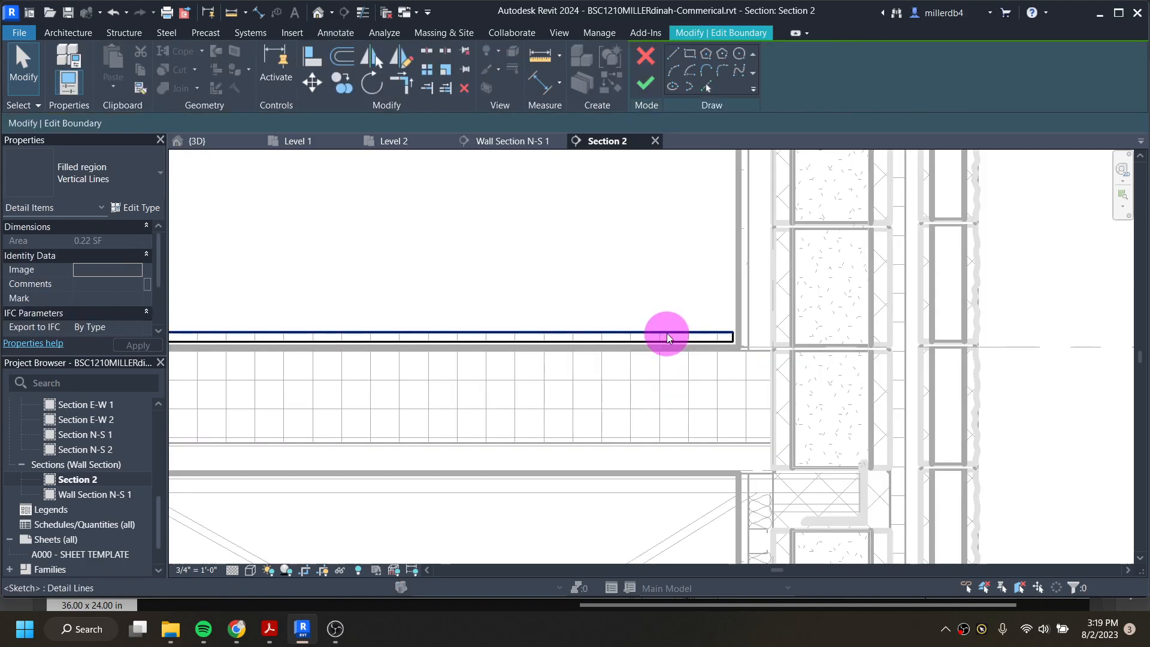
scroll(665, 333, down, 4)
mouse_move(359, 312)
mouse_down()
mouse_move(507, 341)
mouse_move(698, 349)
mouse_up()
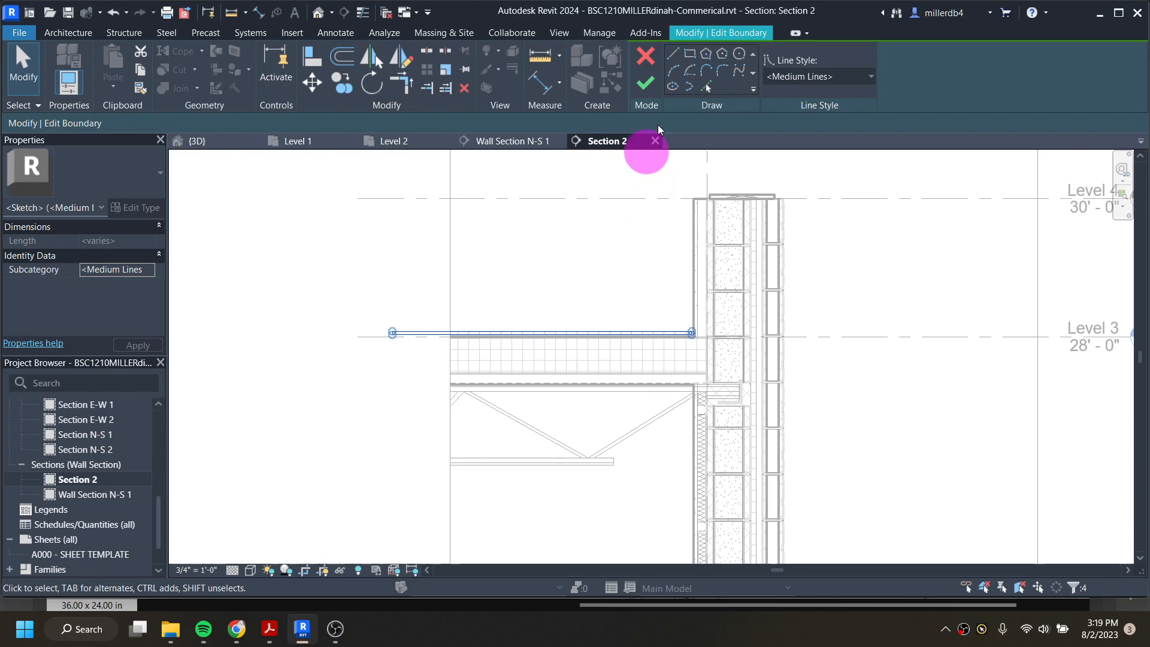
click(644, 57)
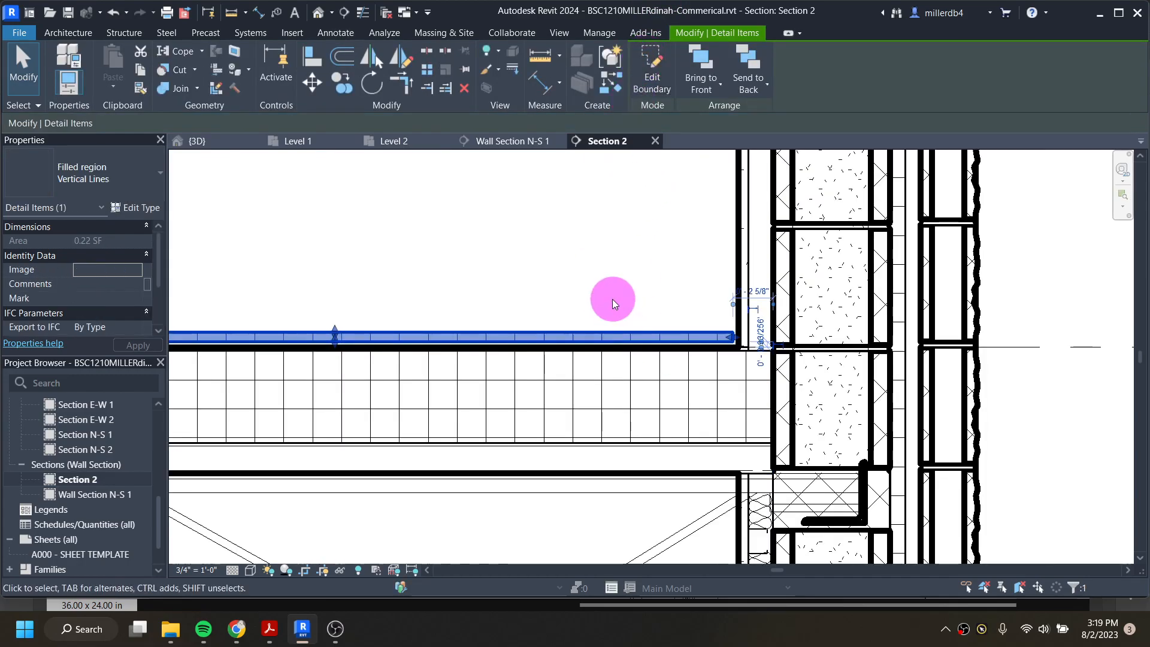
click(612, 300)
- Stretch the top edge of the Vertical Lines roof board region slightly upward to thicken it
scroll(609, 301, down, 4)
click(532, 333)
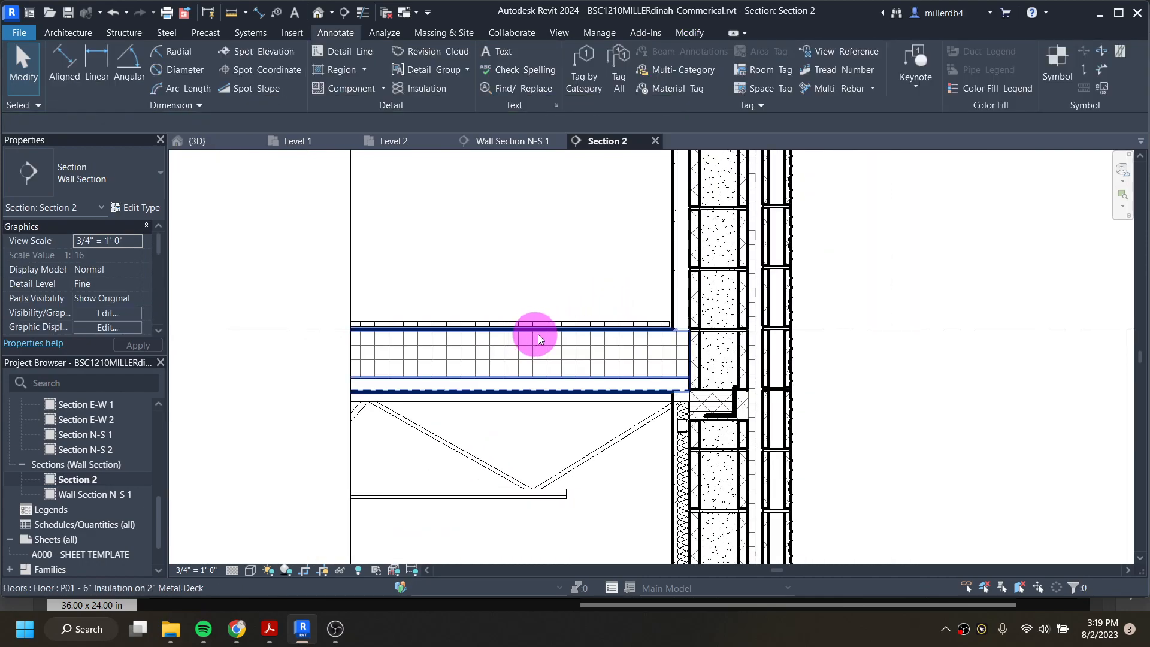
scroll(490, 329, up, 1)
click(486, 320)
scroll(469, 320, up, 2)
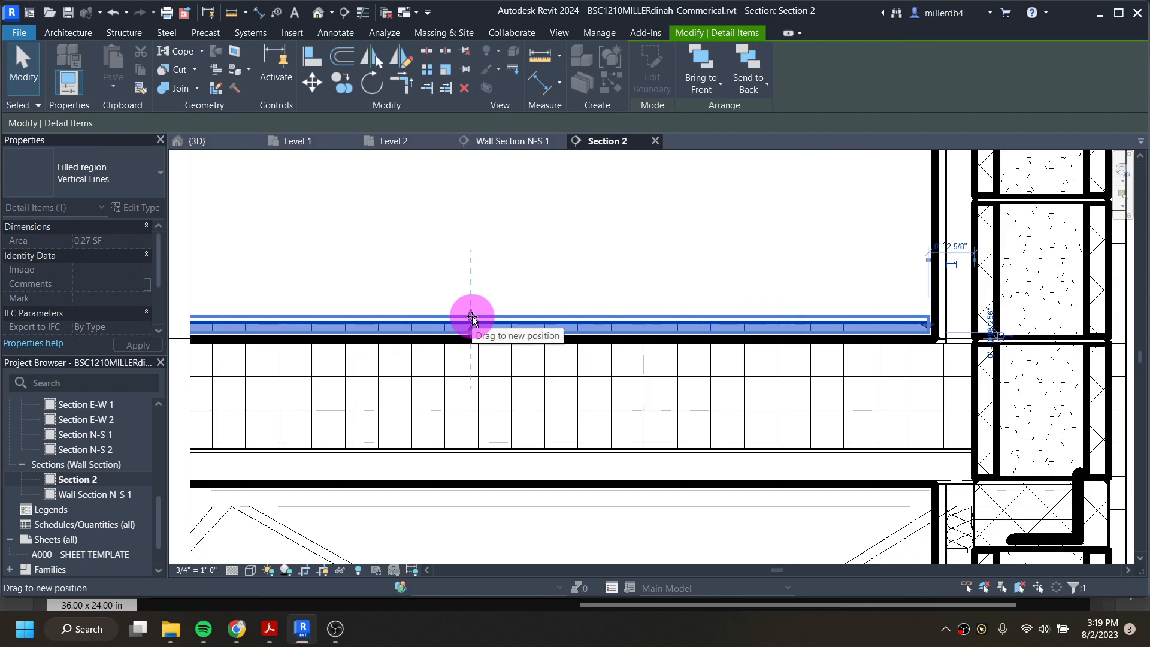
click(457, 284)
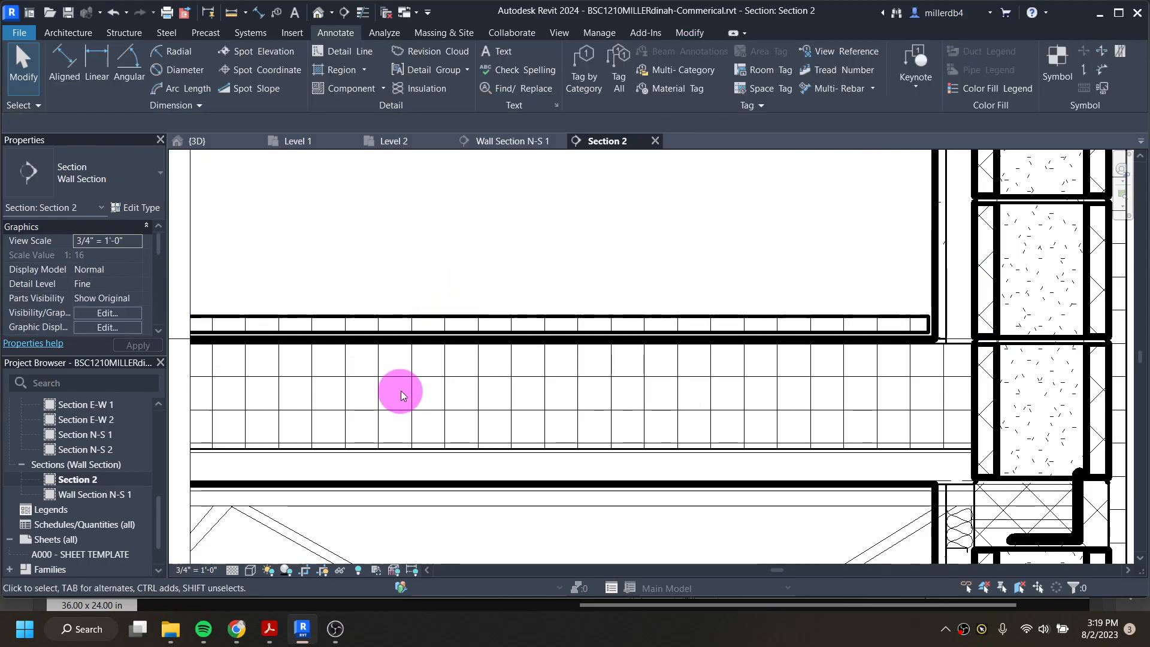
scroll(502, 399, down, 4)
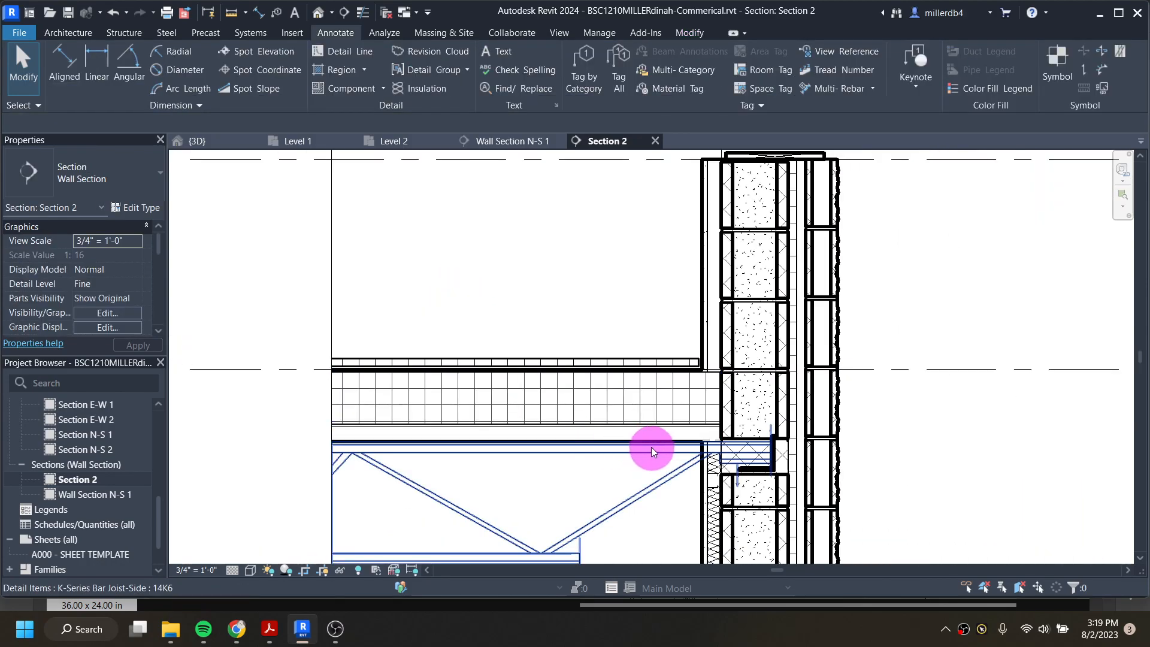
- Create a rectangular masking region across the full CMU width between the blocks at the joist bearing pocket
scroll(668, 452, up, 3)
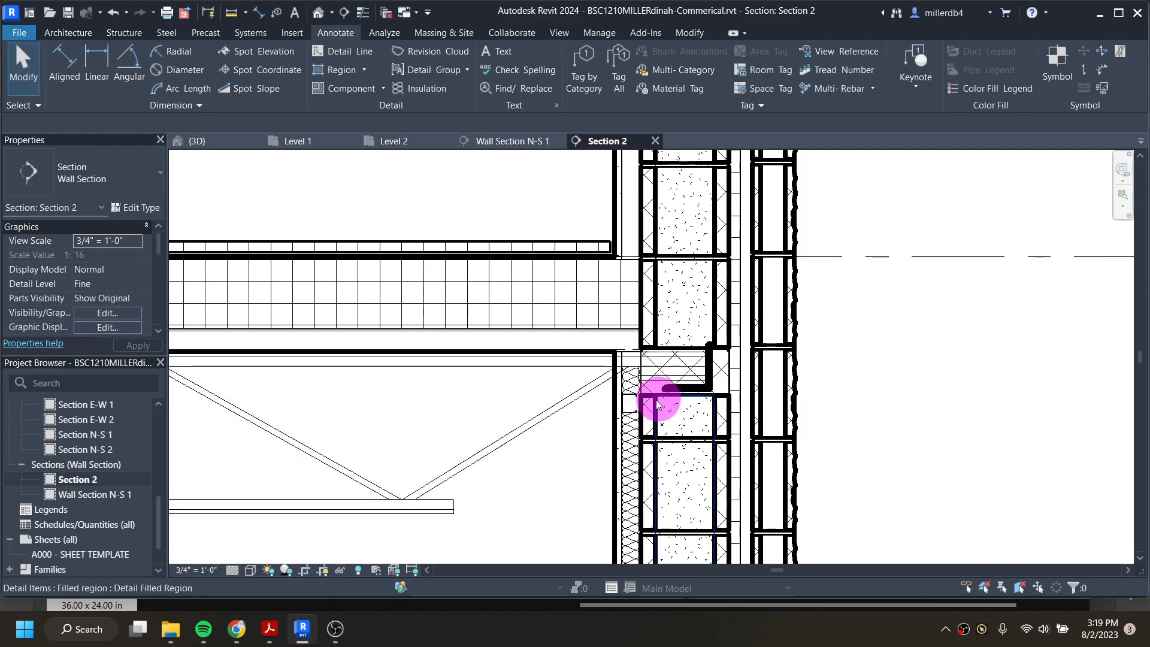
click(362, 73)
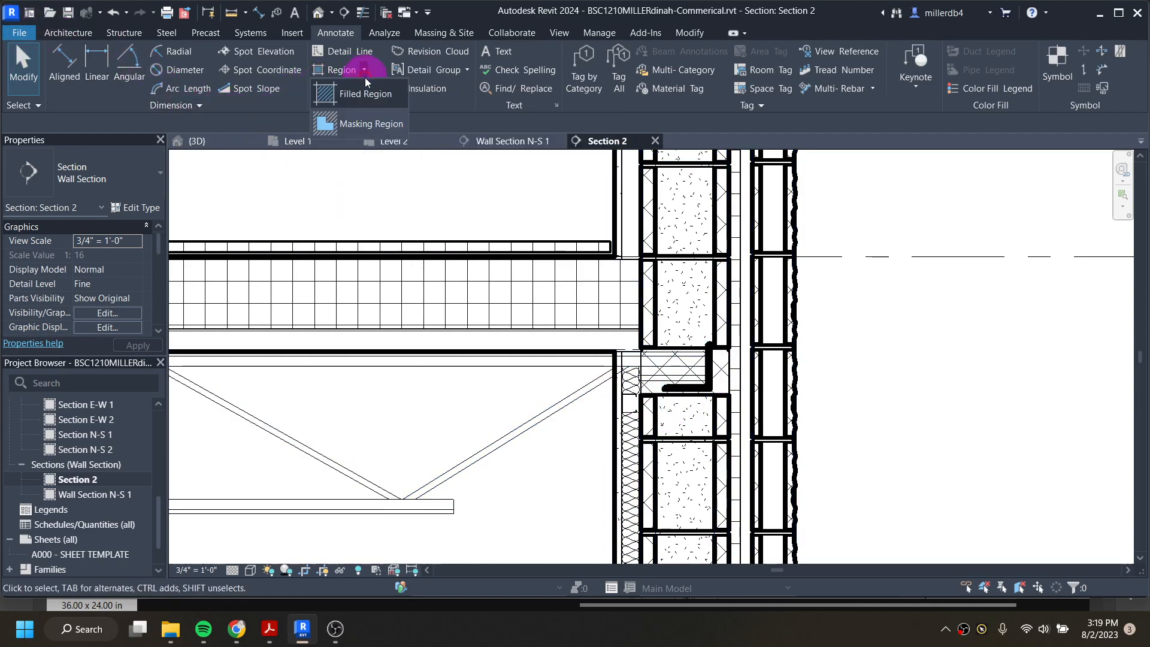
click(369, 125)
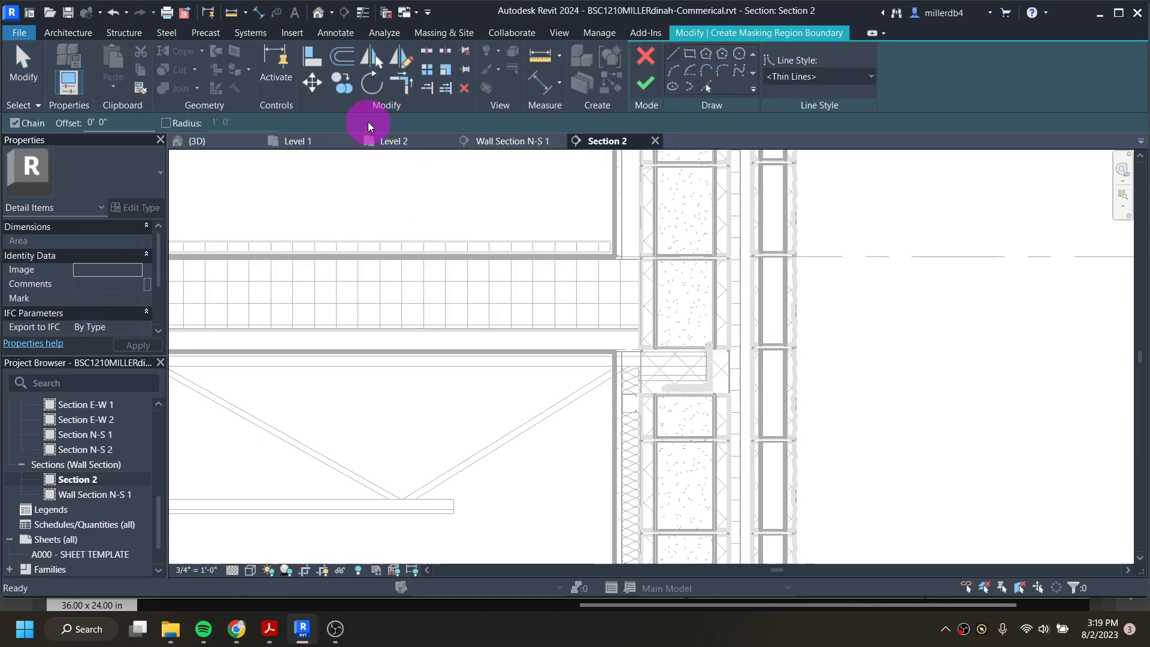
click(690, 54)
scroll(720, 333, up, 3)
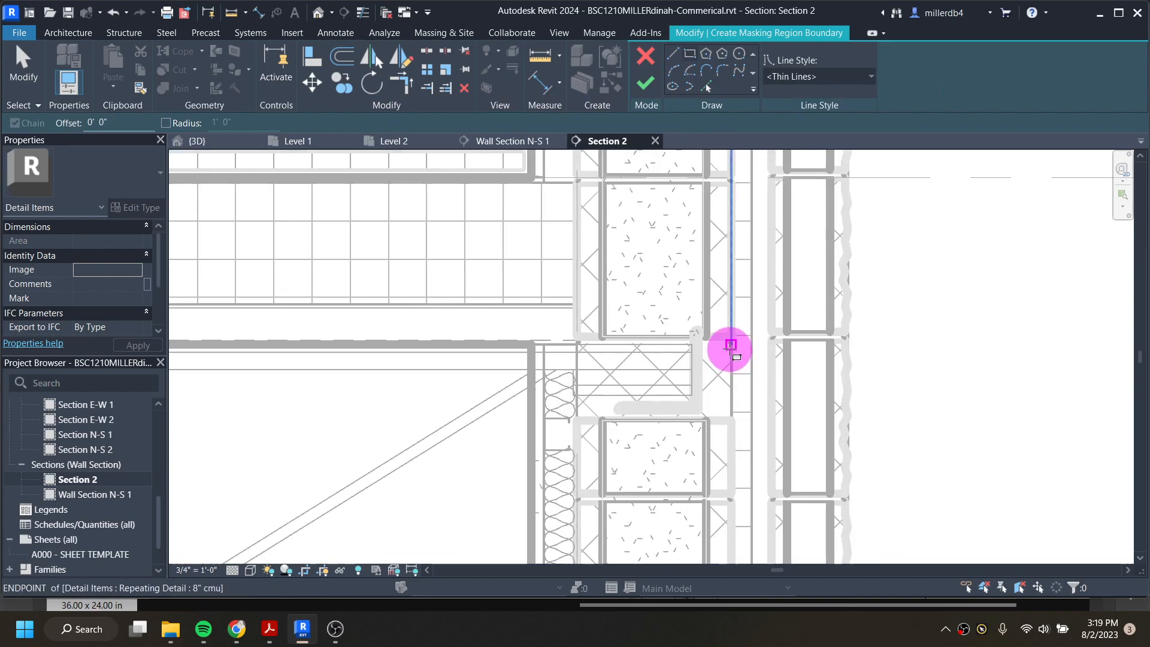
click(730, 345)
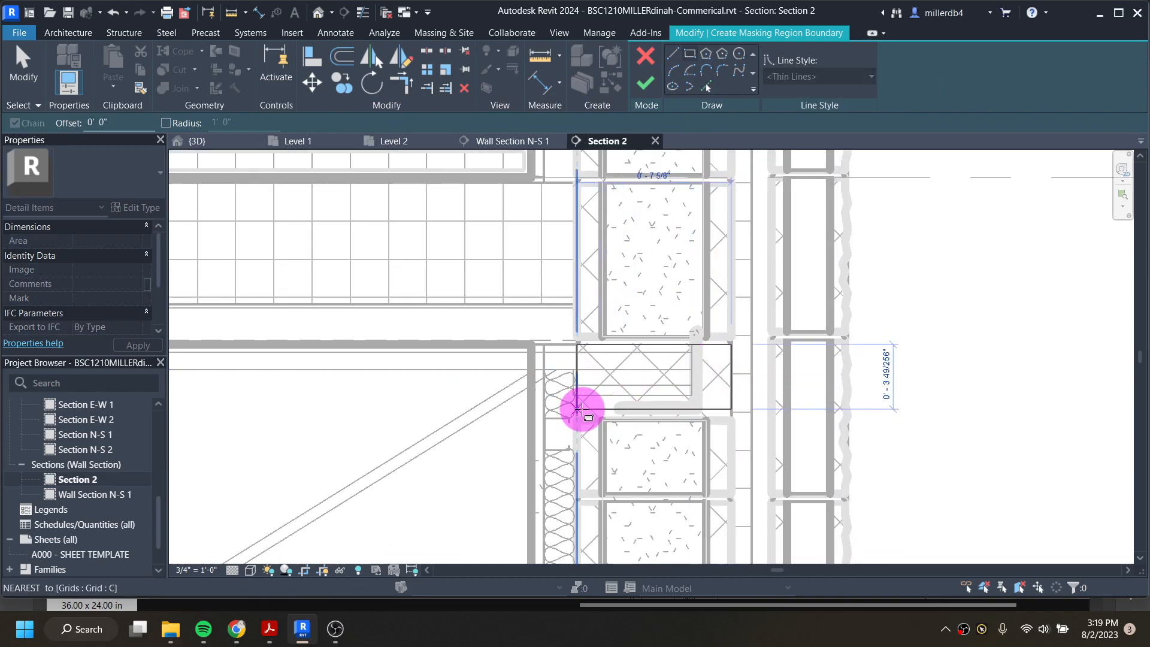
click(576, 417)
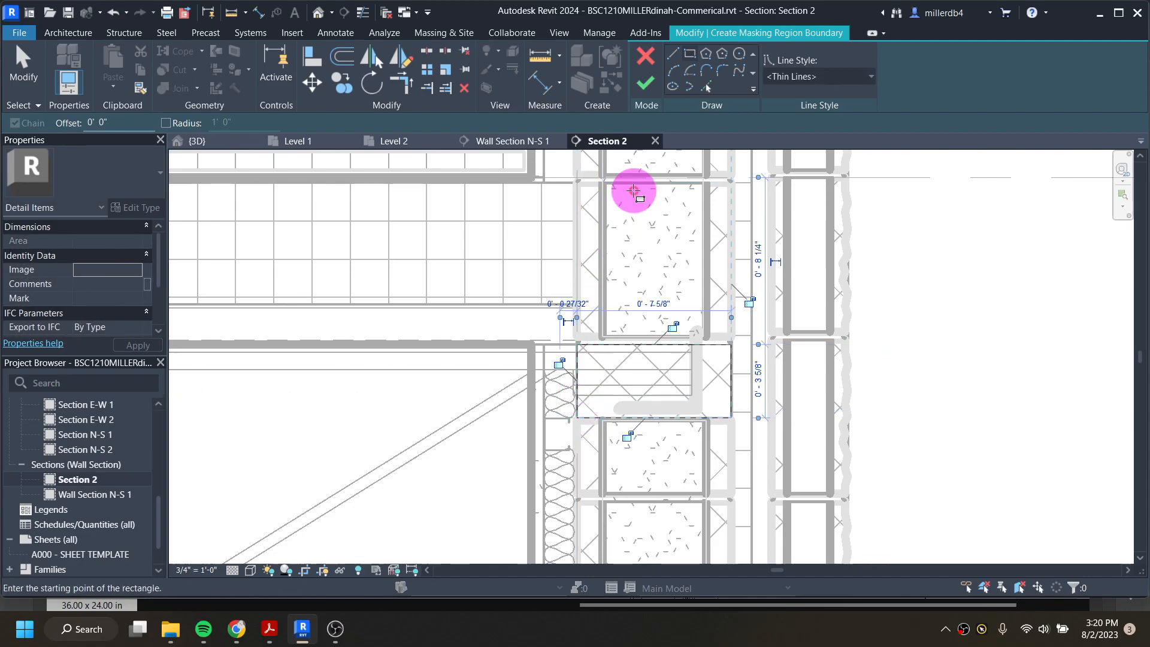
click(646, 83)
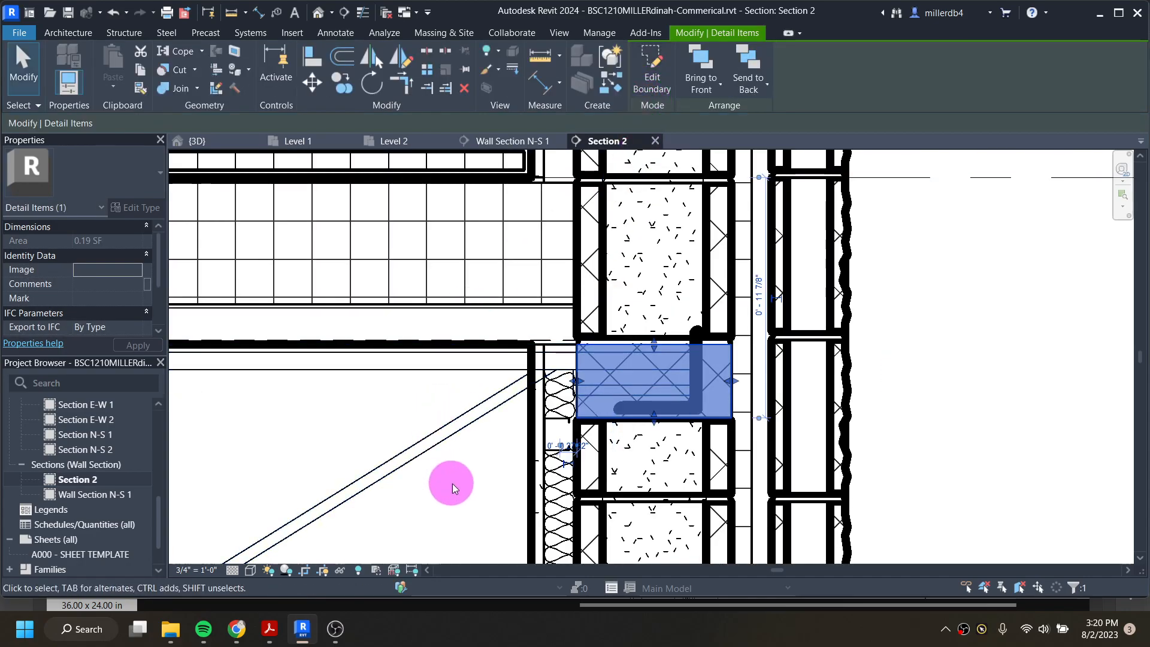
click(475, 515)
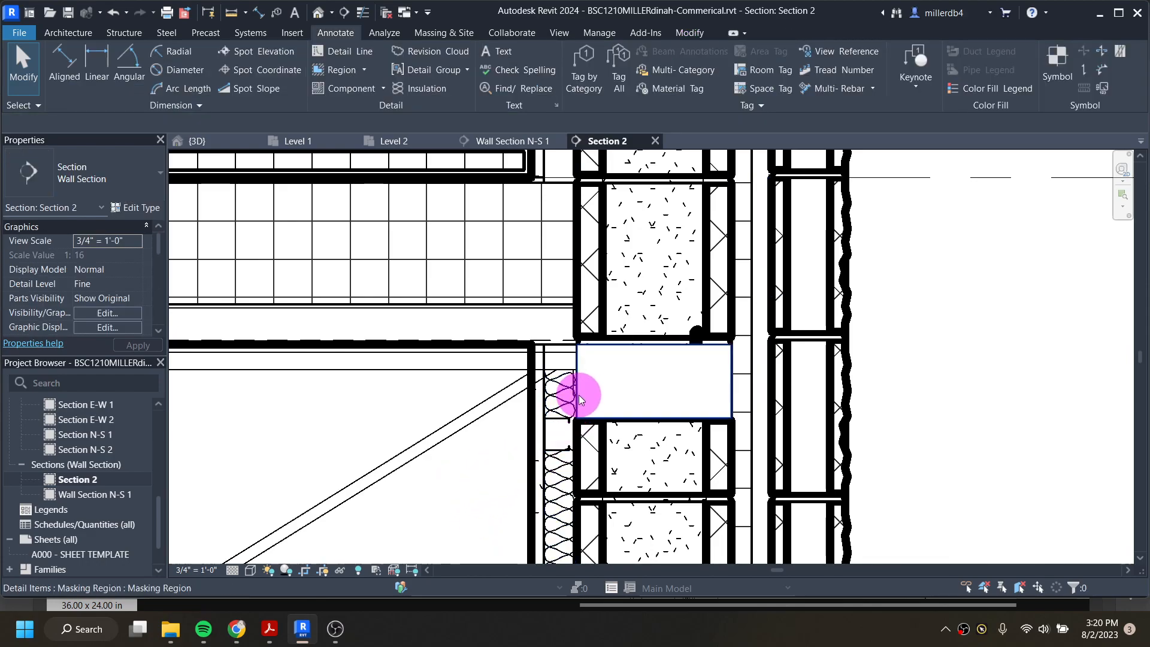
- Nudge the masking region up slightly so it sits between the blocks above and below the pocket
click(599, 410)
scroll(601, 410, up, 1)
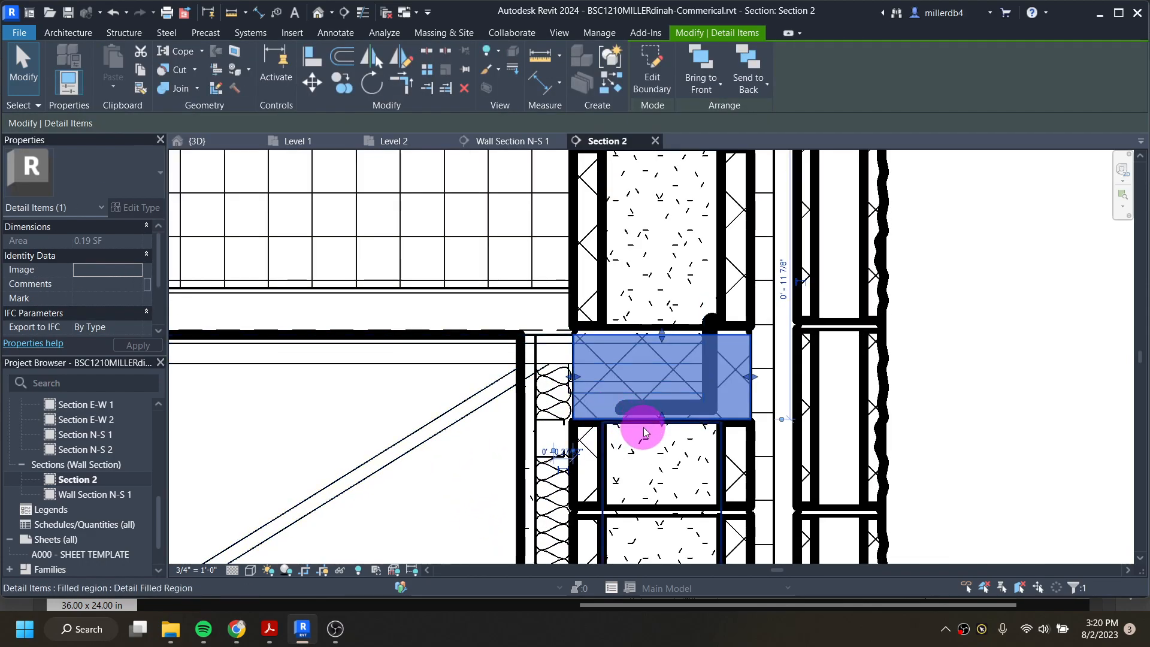
click(470, 488)
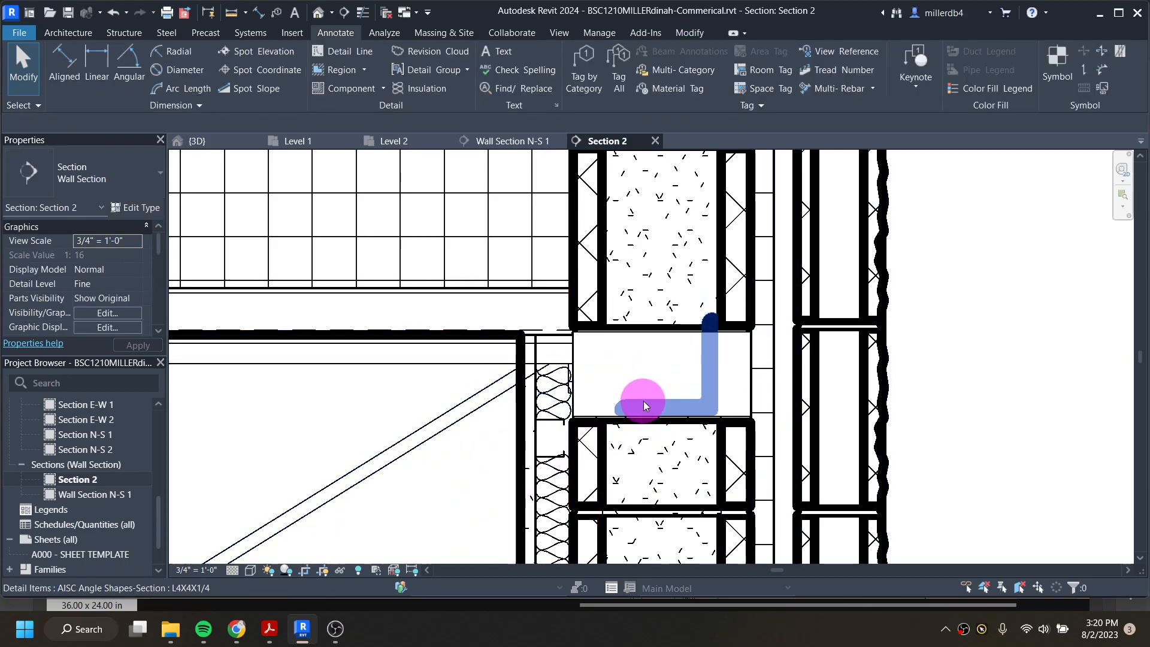
- Bring the L4X4X1/4 shelf angle and the K-Series bar joist in front of the masking region
click(715, 355)
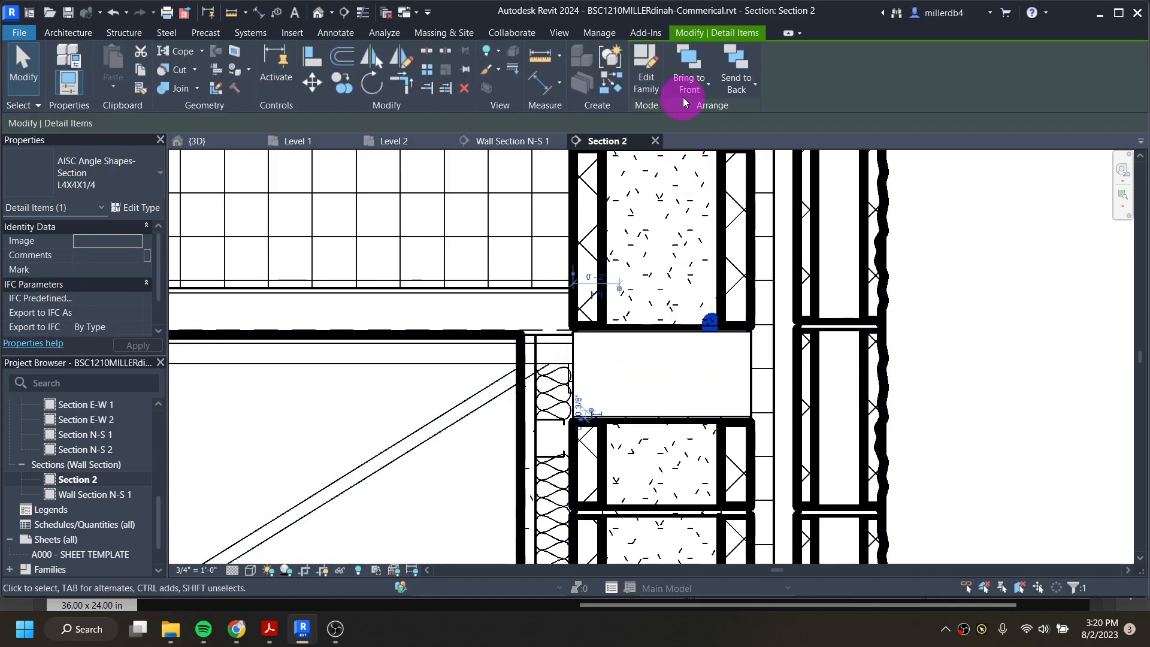
click(687, 59)
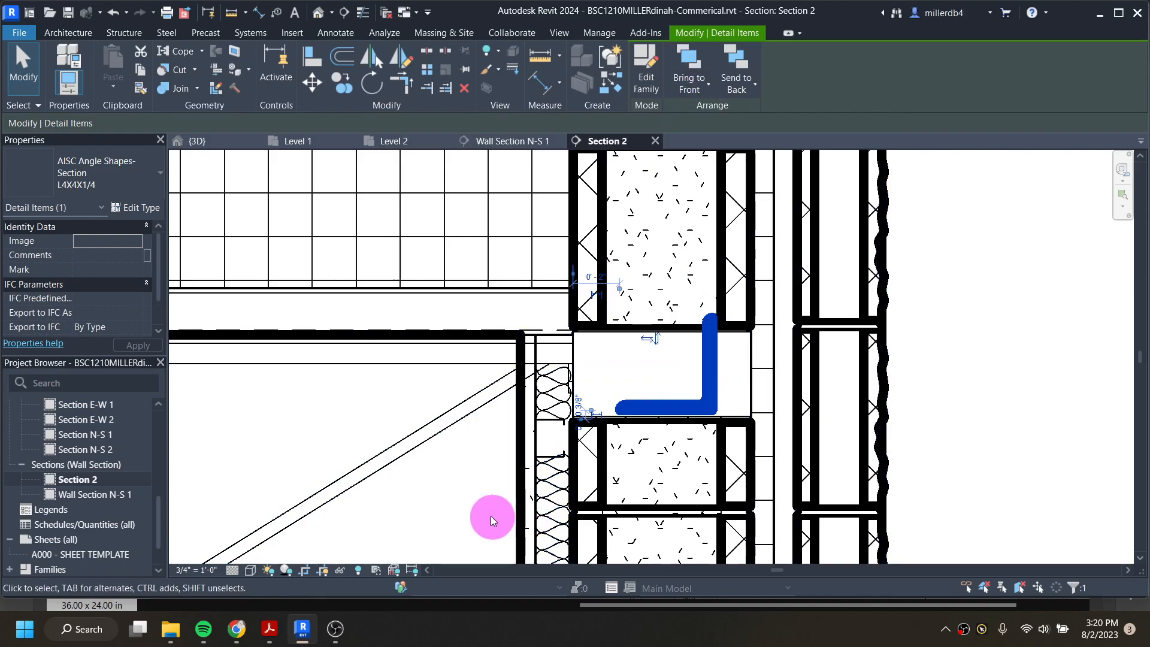
click(489, 504)
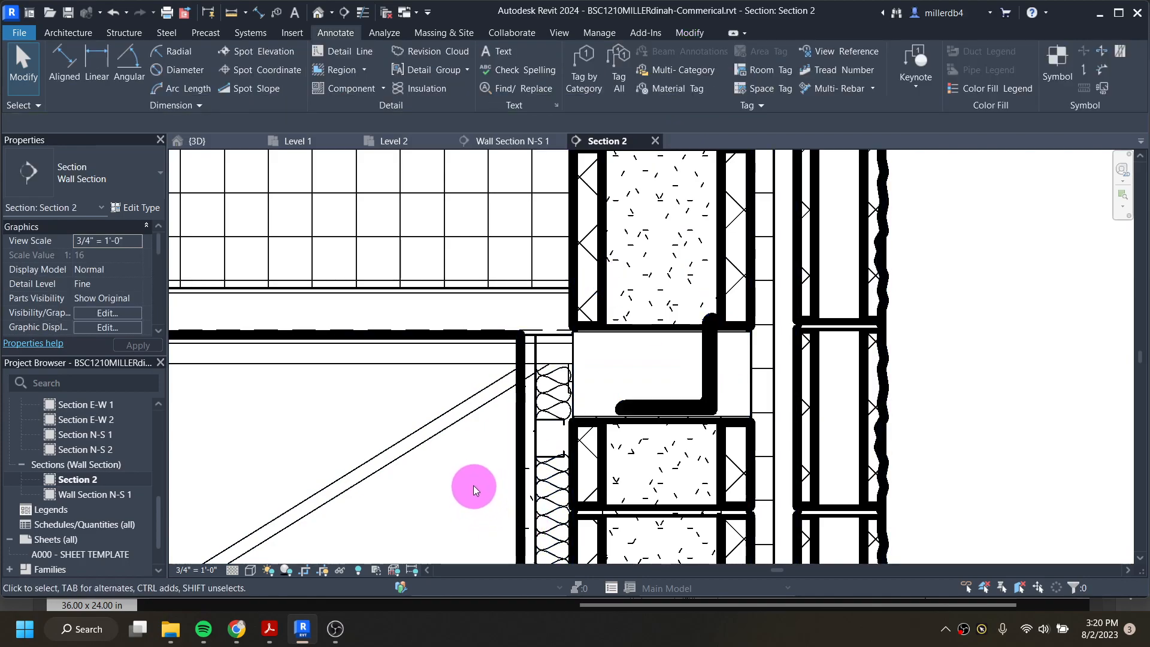
click(457, 421)
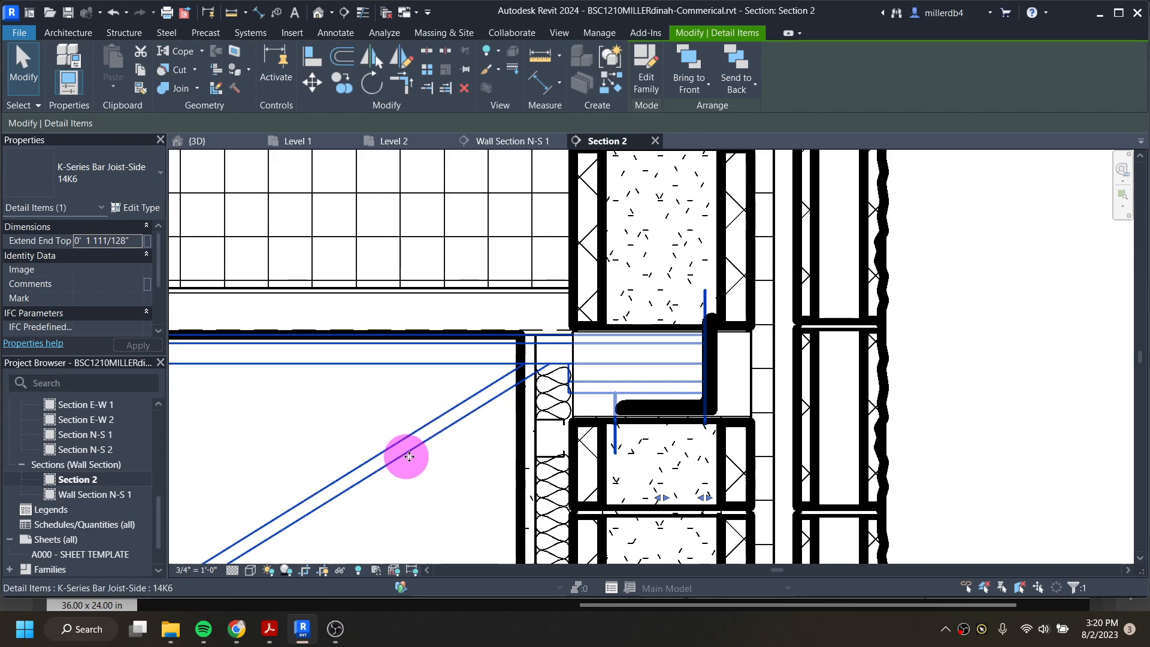
click(733, 60)
click(696, 65)
click(478, 524)
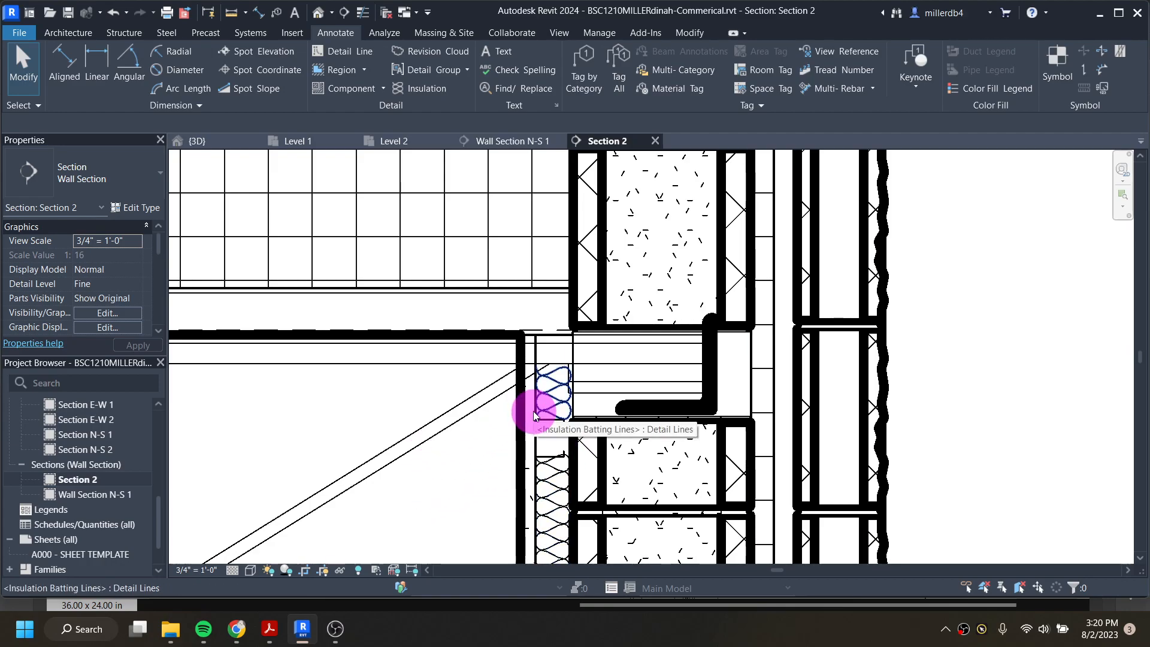
- Examine the wall section from the joist bearing down to the window opening above Level 2
scroll(497, 412, down, 2)
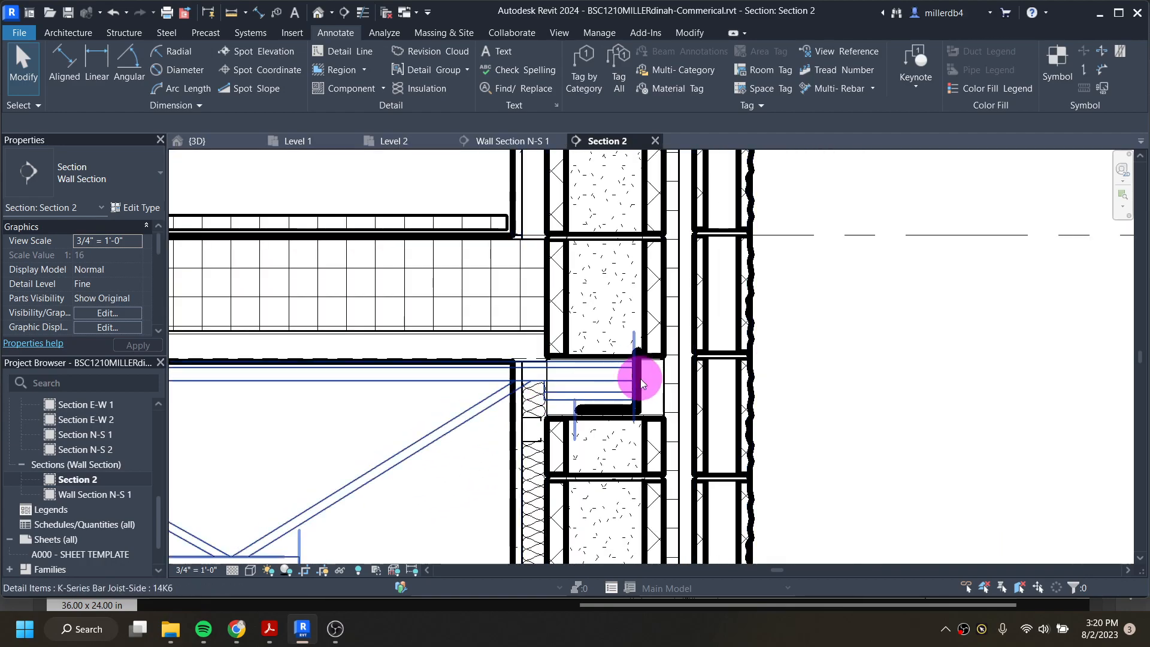
click(673, 376)
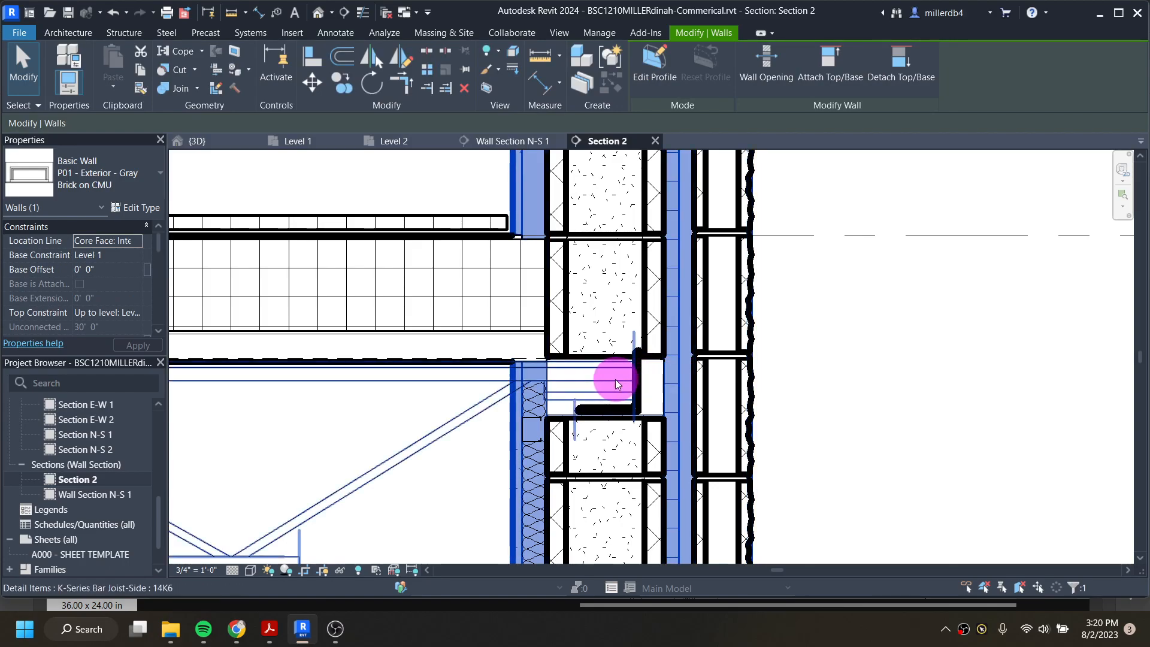
key(Escape)
scroll(580, 394, down, 2)
scroll(580, 394, down, 3)
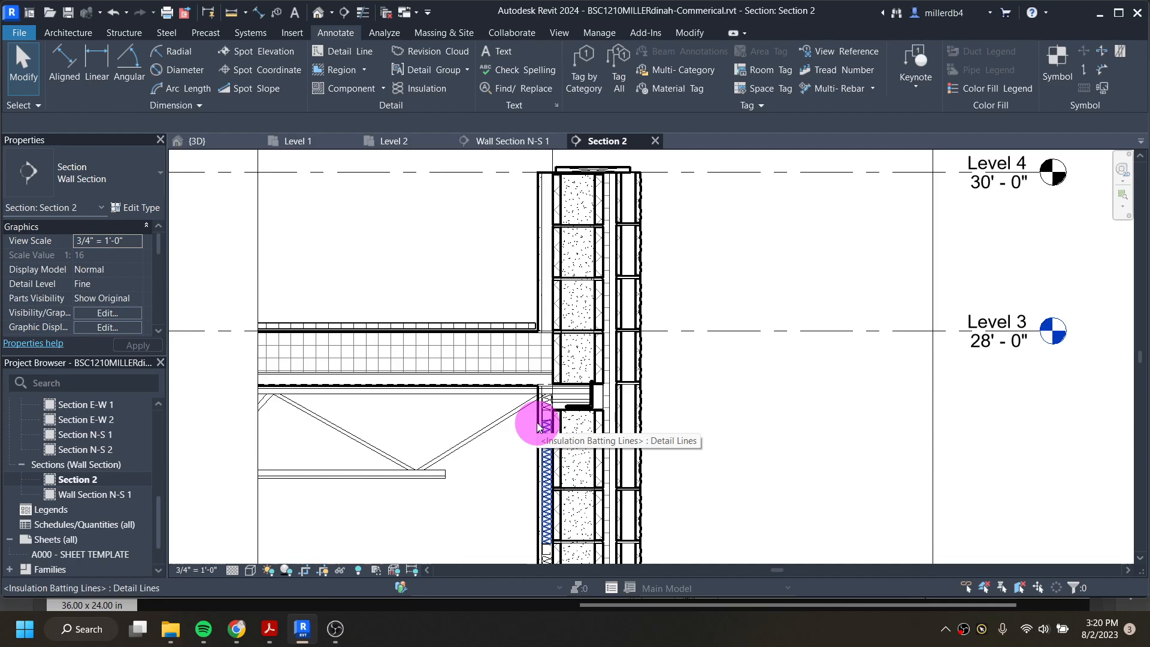
scroll(529, 449, down, 5)
middle_drag(533, 449, 545, 198)
middle_drag(525, 367, 540, 320)
scroll(558, 318, up, 4)
scroll(449, 386, down, 3)
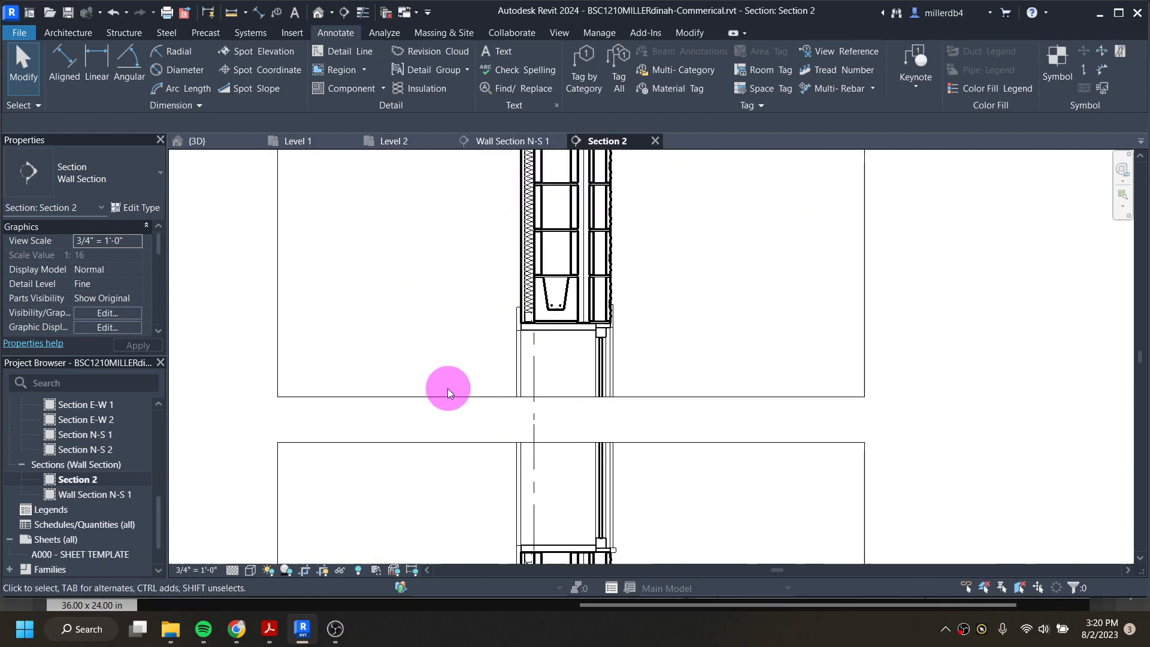
scroll(438, 371, down, 1)
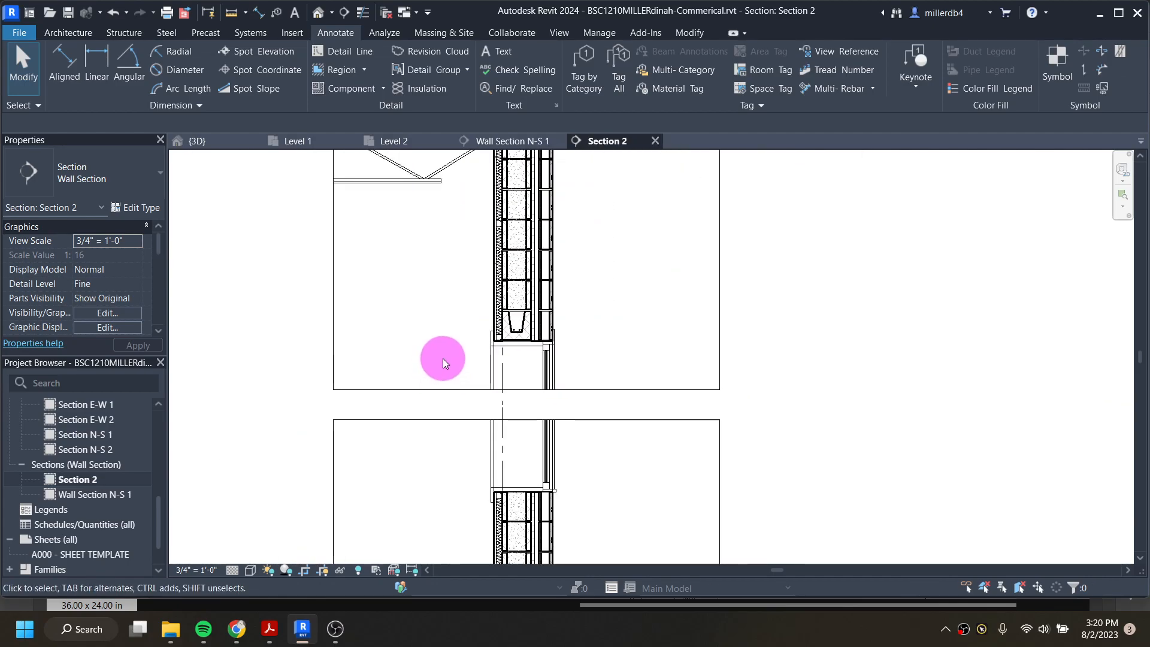
scroll(441, 349, up, 1)
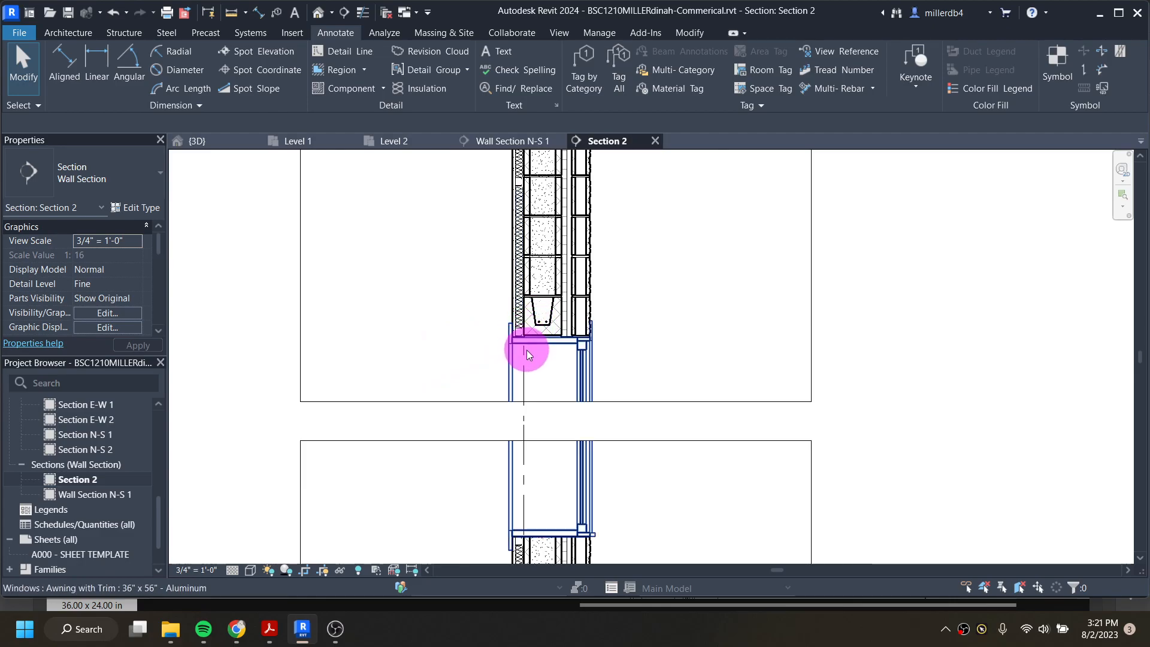
middle_drag(504, 404, 555, 285)
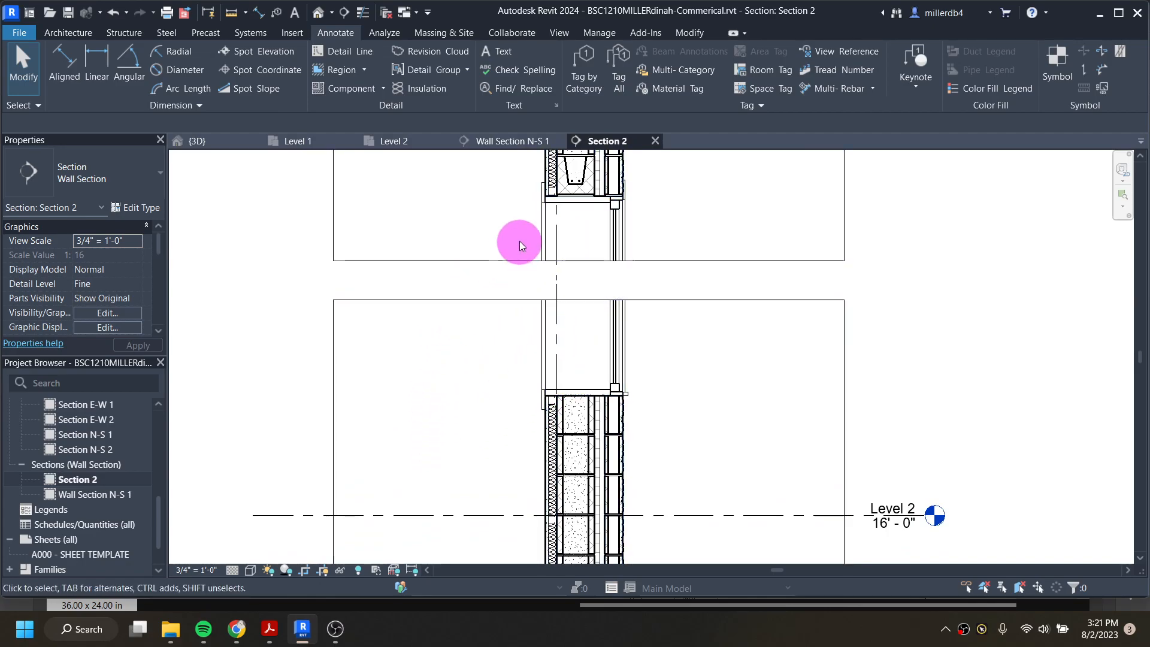
- Select the awning window above Level 2 and check its head and sill details in the reference PDF in Acrobat
scroll(537, 220, up, 3)
click(550, 228)
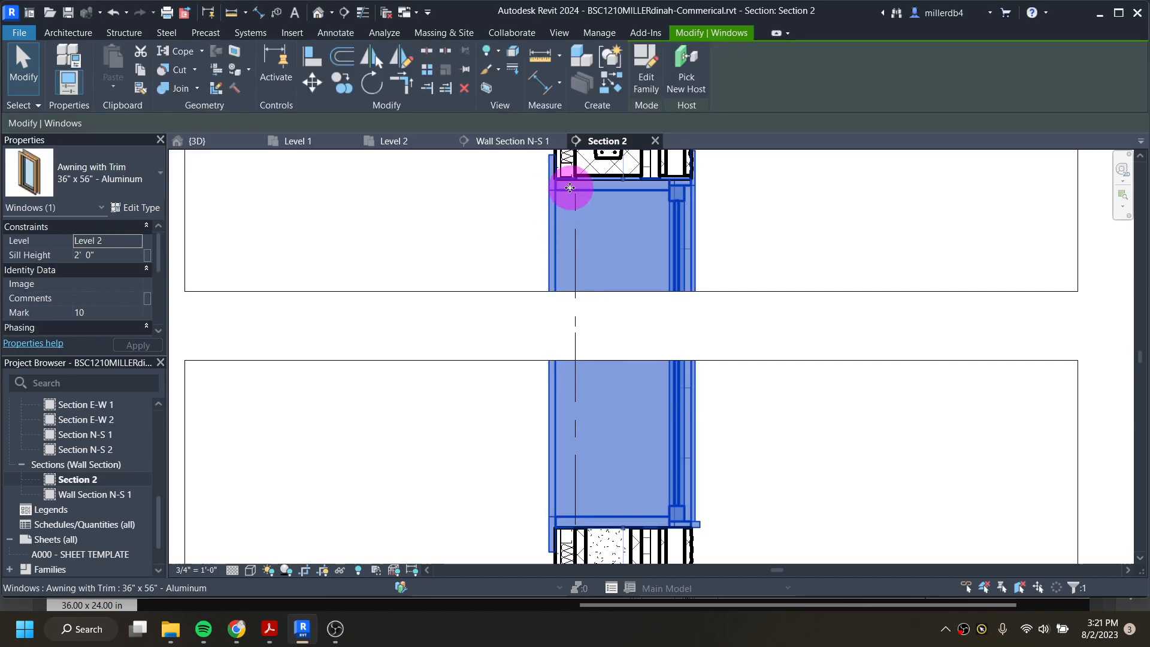
click(275, 636)
scroll(663, 400, down, 4)
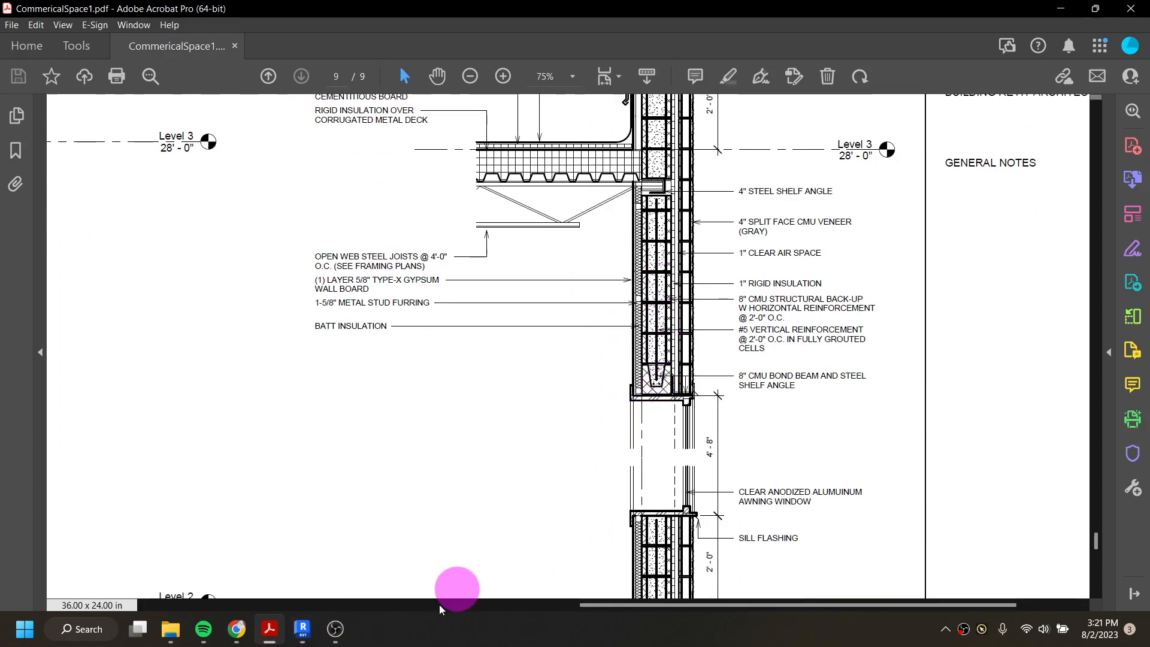
- In Revit, set the cut foreground pattern of the awning window's exterior trim material, Metal - Aluminum, to the Aluminum drafting pattern
click(306, 636)
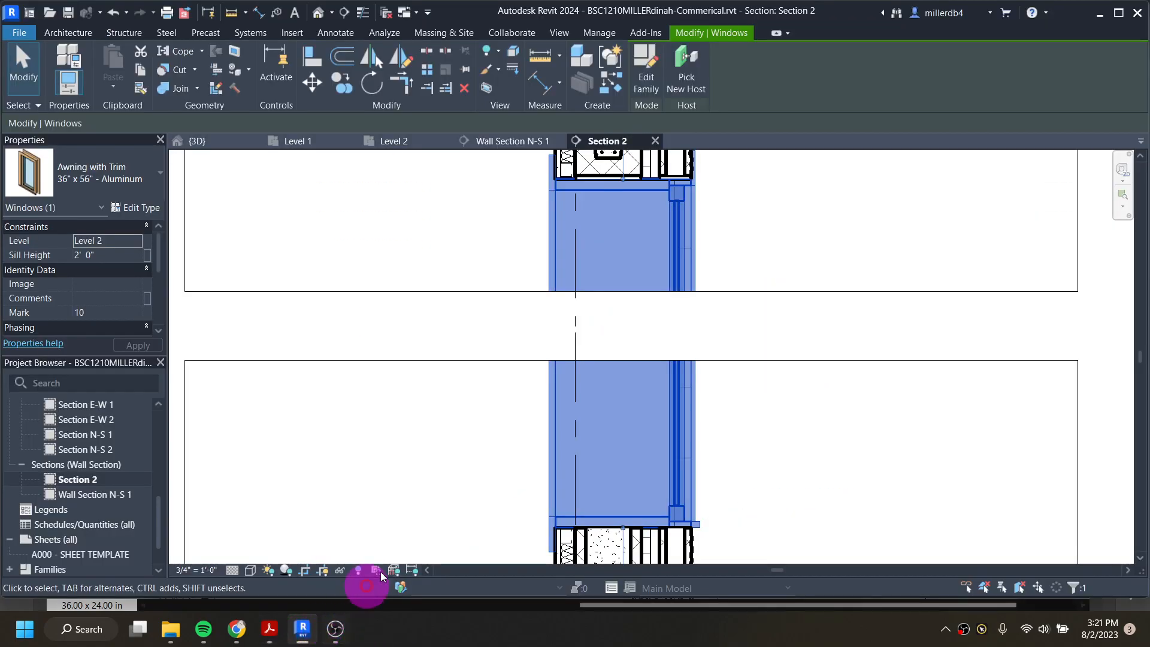
click(134, 209)
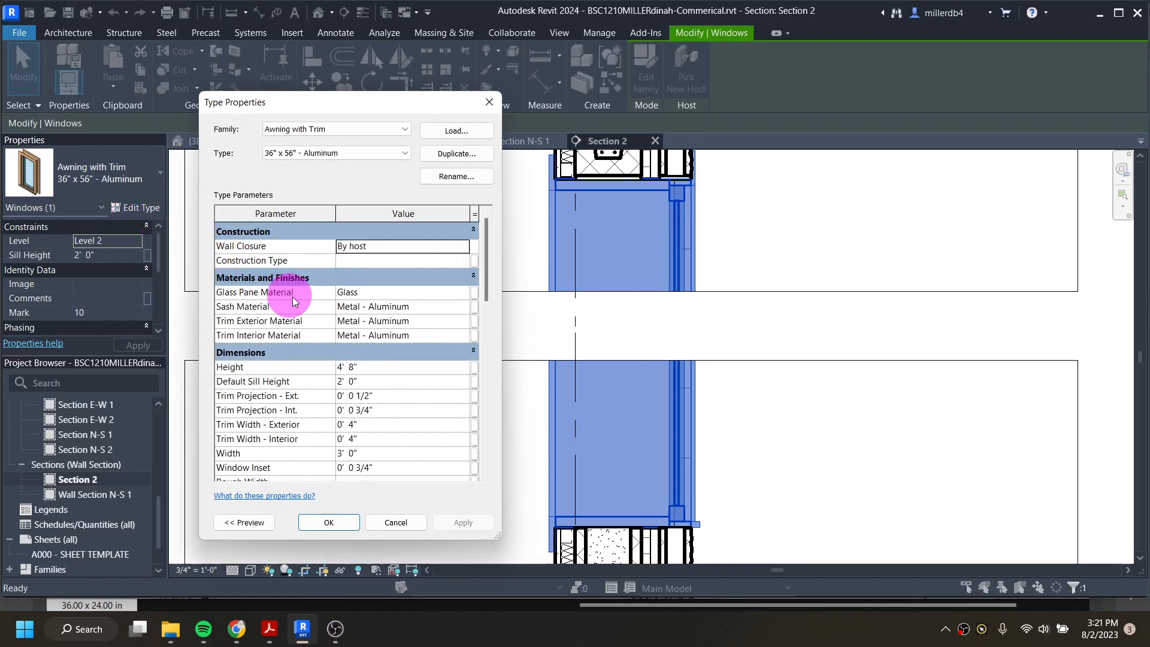
click(396, 325)
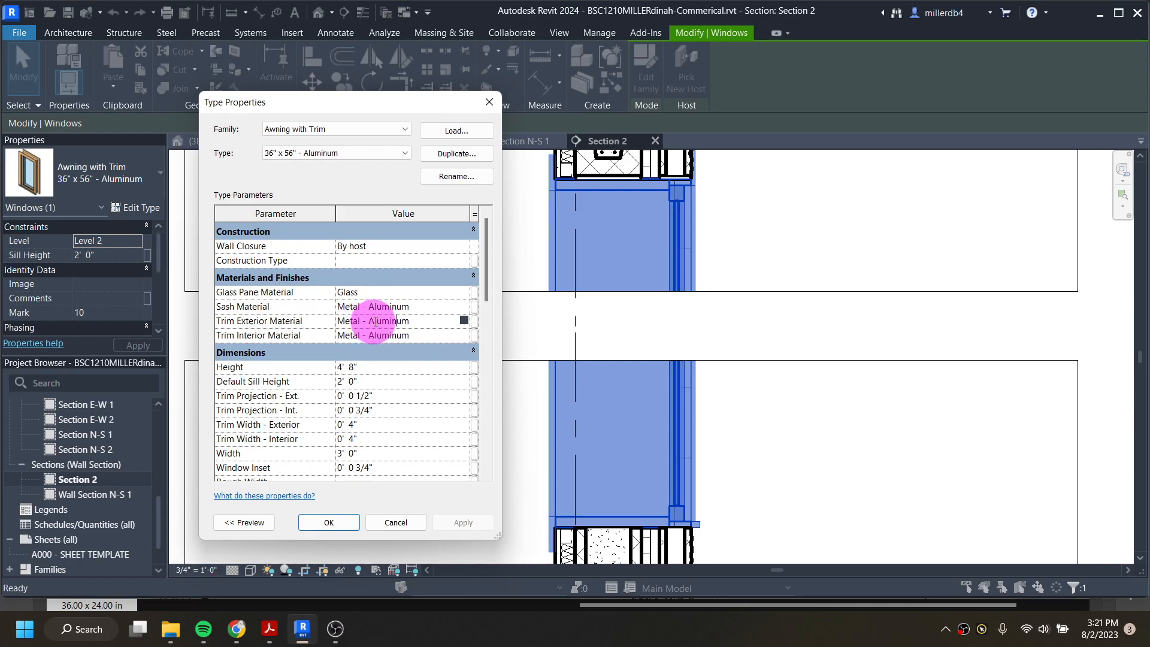
click(464, 322)
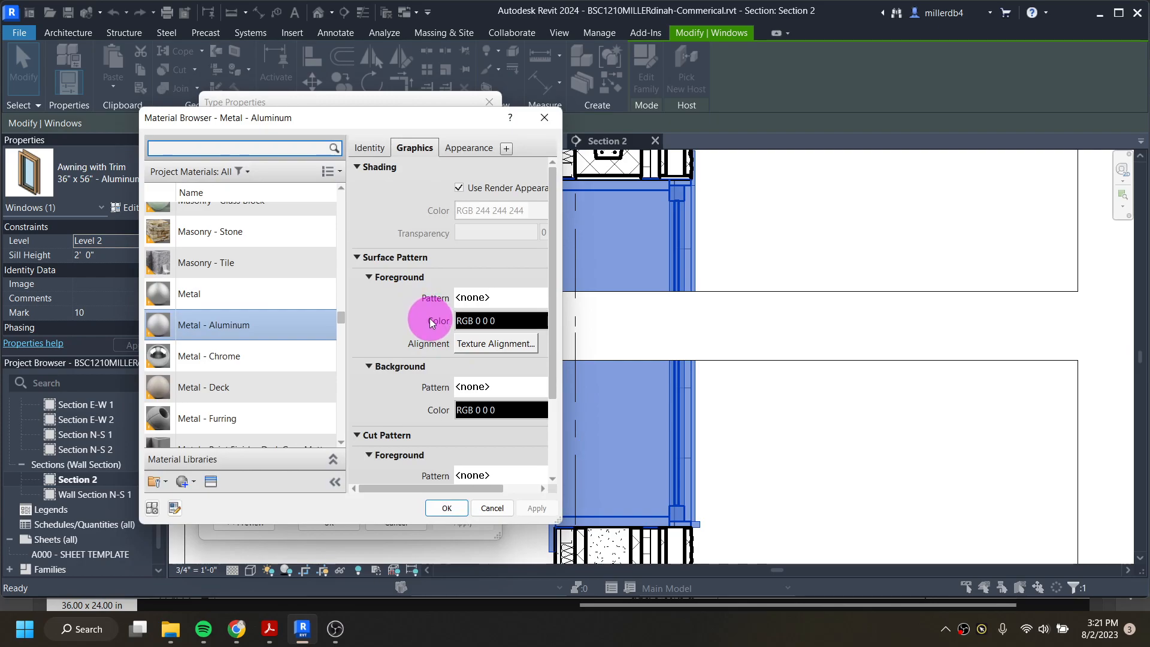
scroll(427, 317, down, 3)
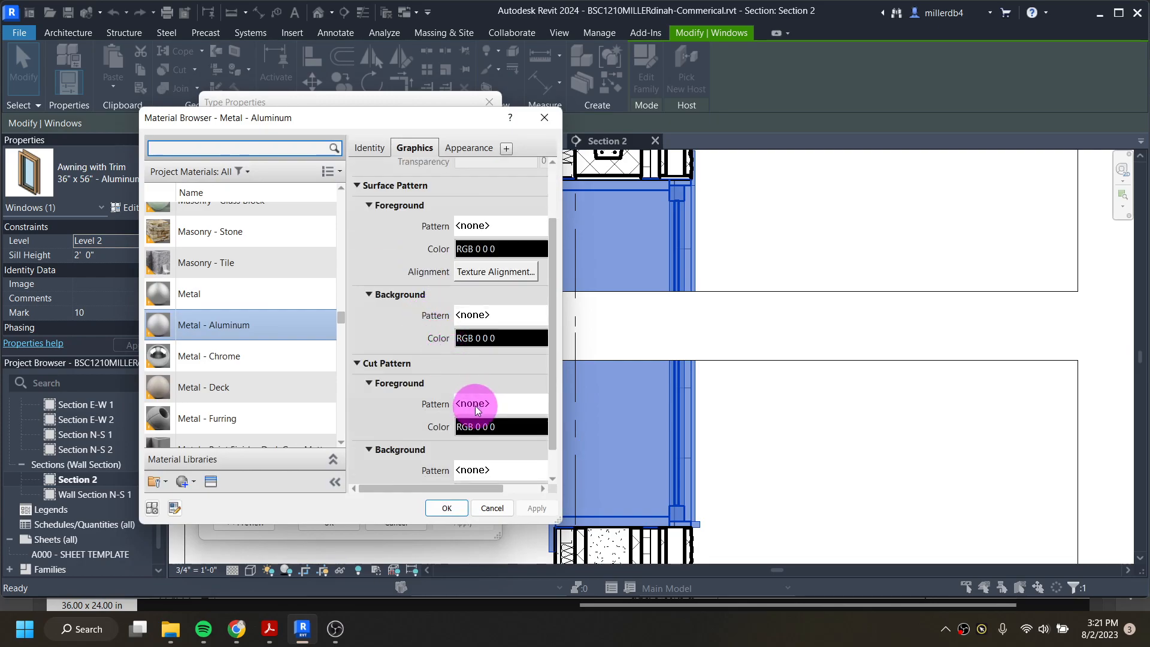
click(477, 405)
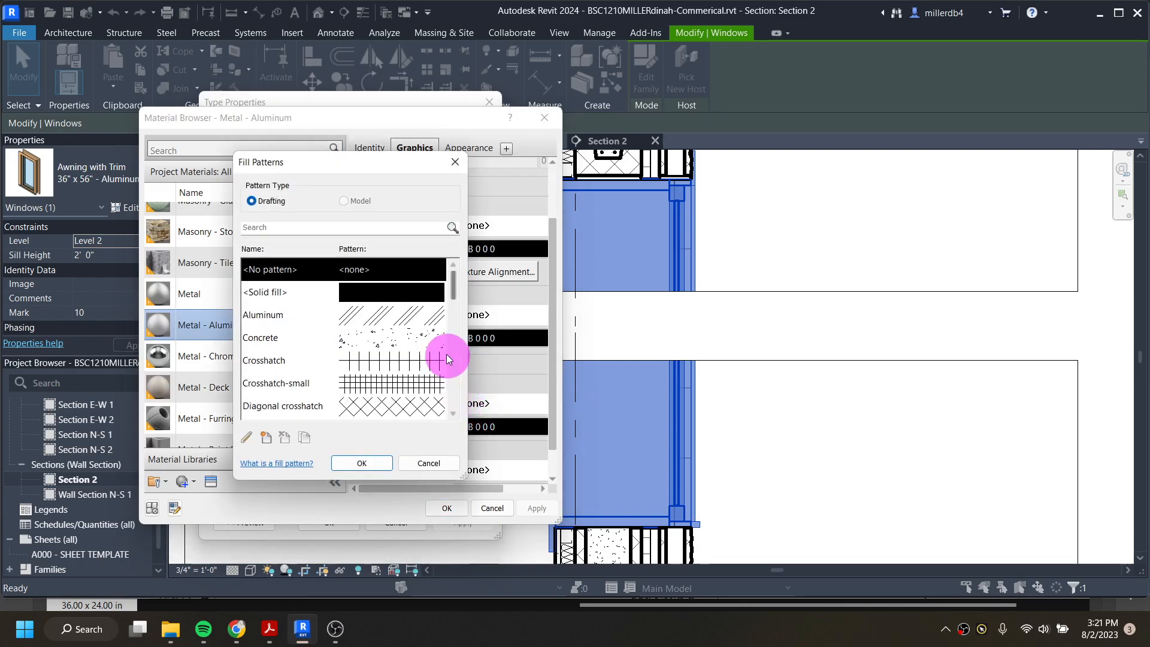
click(400, 318)
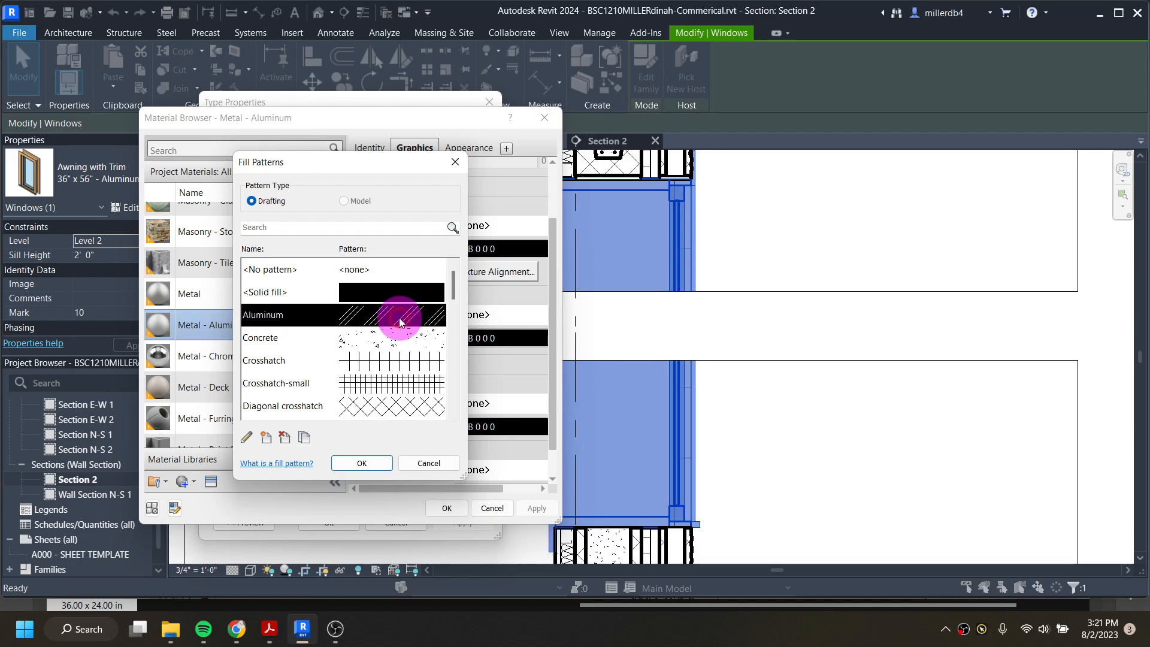
click(369, 463)
click(523, 510)
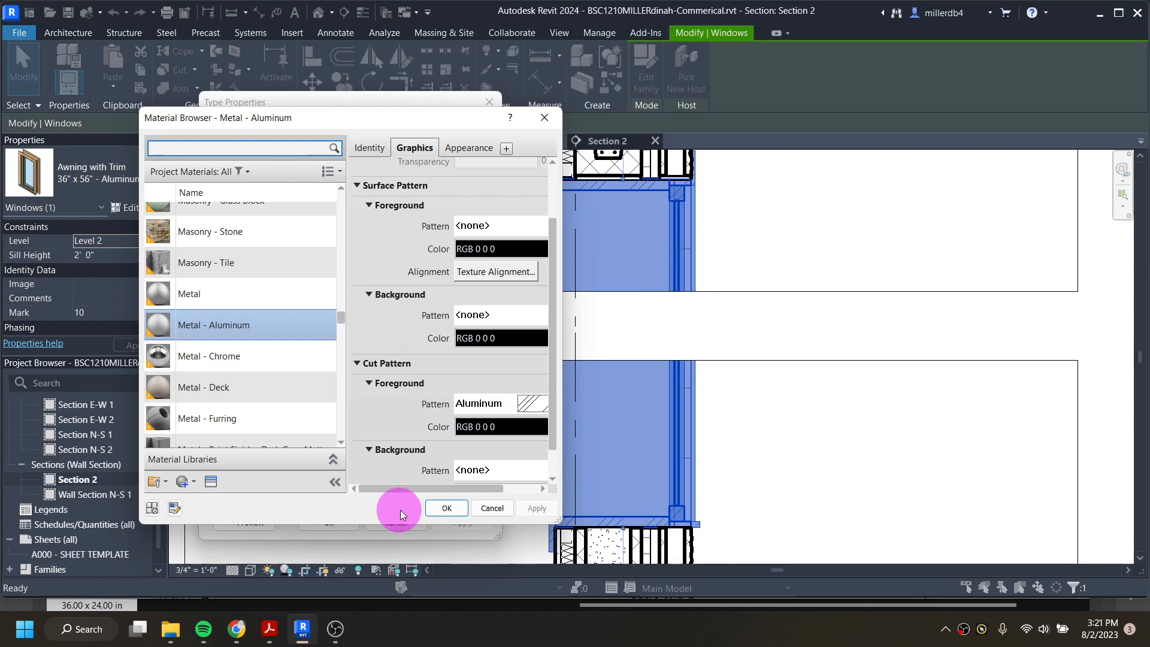
click(443, 507)
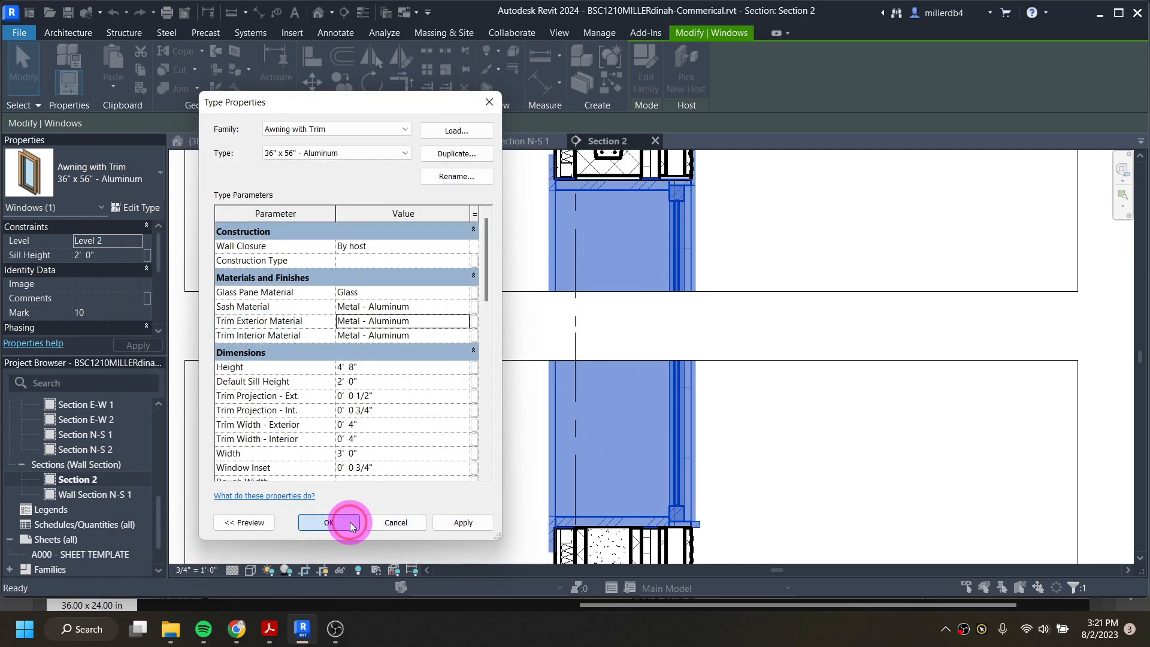
click(350, 521)
click(397, 510)
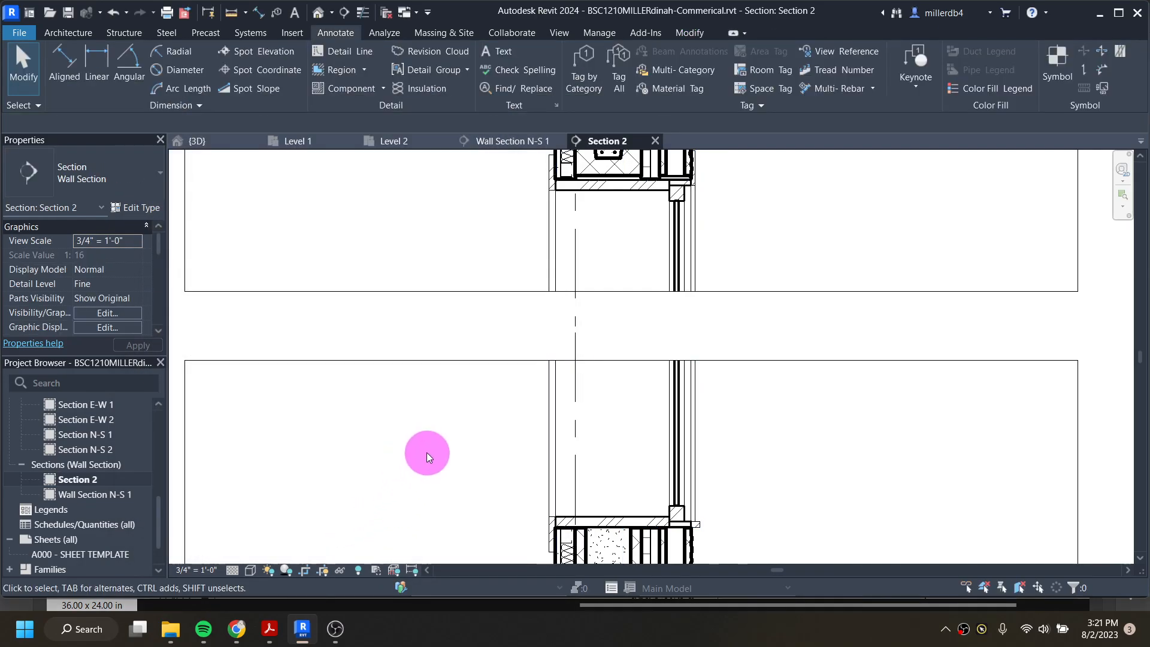
- Check the slab-on-grade, foundation wall and footing details in the reference PDF in Acrobat, and return to the Section 2 foundation in Revit
scroll(450, 443, down, 2)
middle_drag(499, 461, 503, 296)
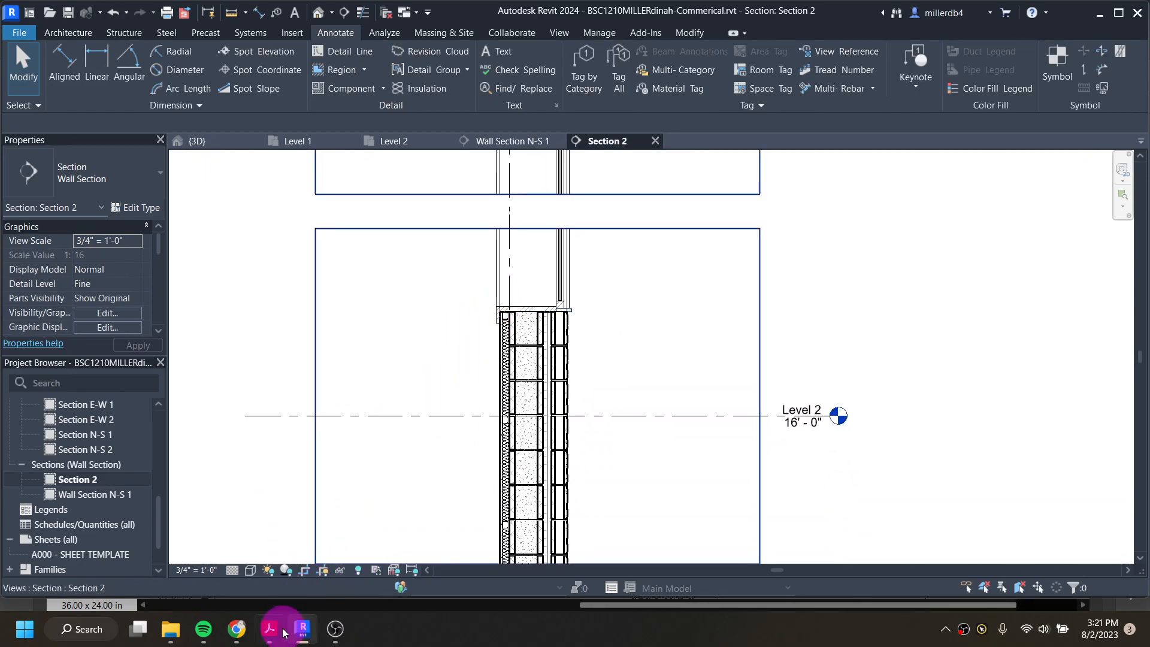
mouse_move(277, 632)
click(269, 566)
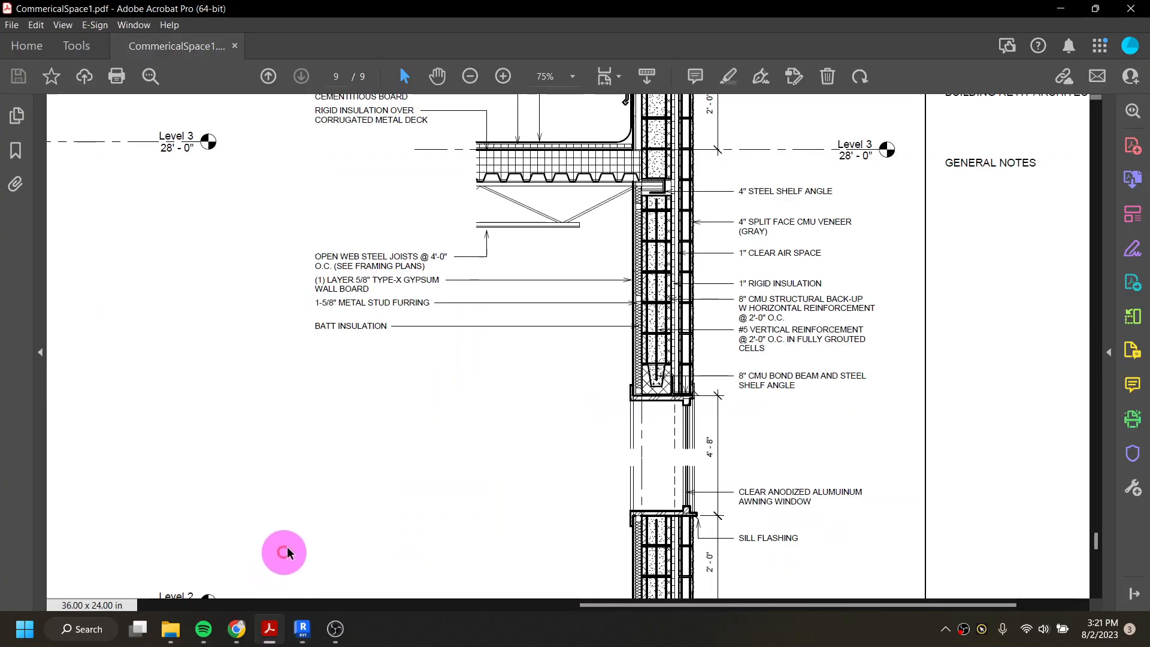
scroll(602, 391, down, 3)
scroll(607, 390, down, 5)
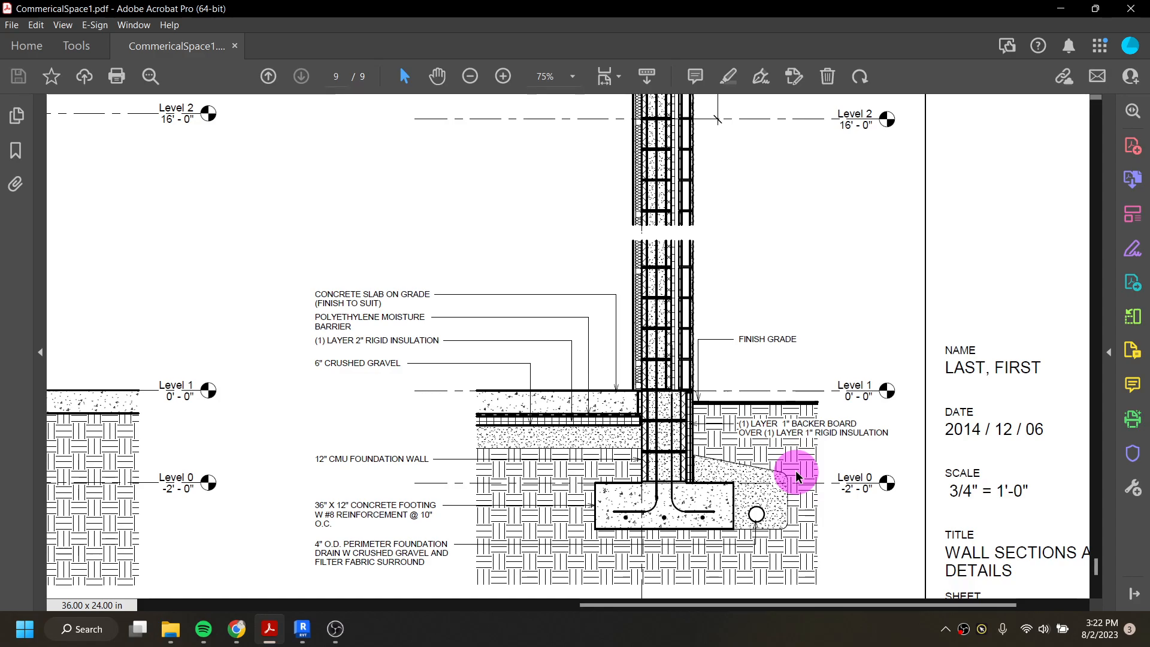
click(304, 639)
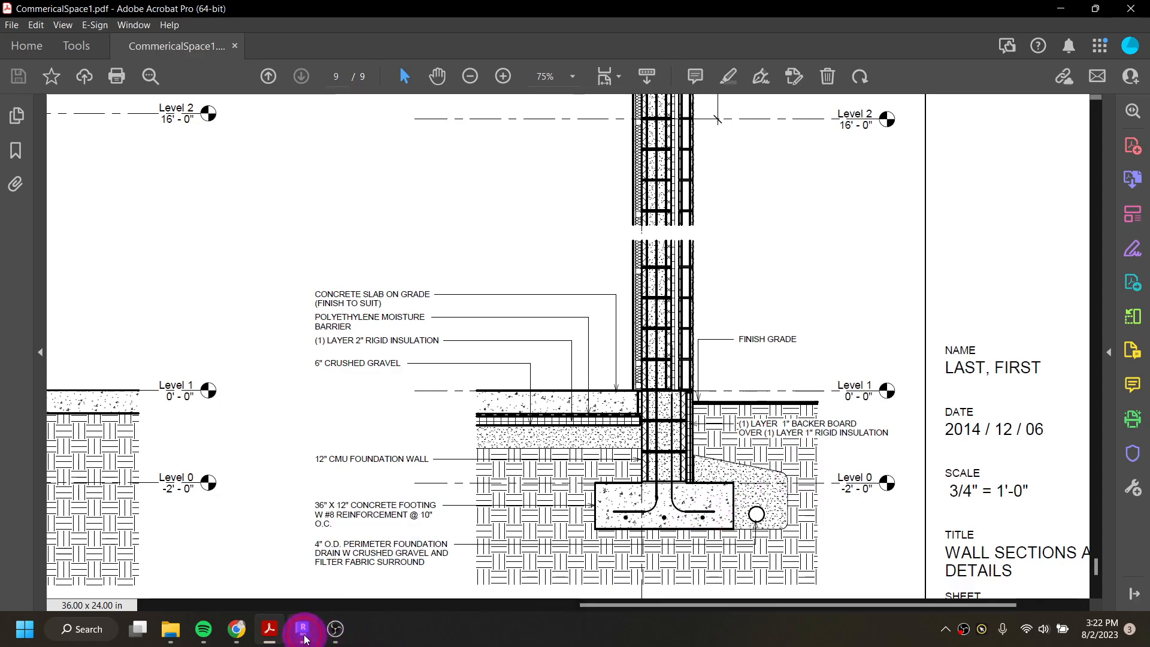
scroll(448, 459, down, 5)
scroll(542, 340, up, 5)
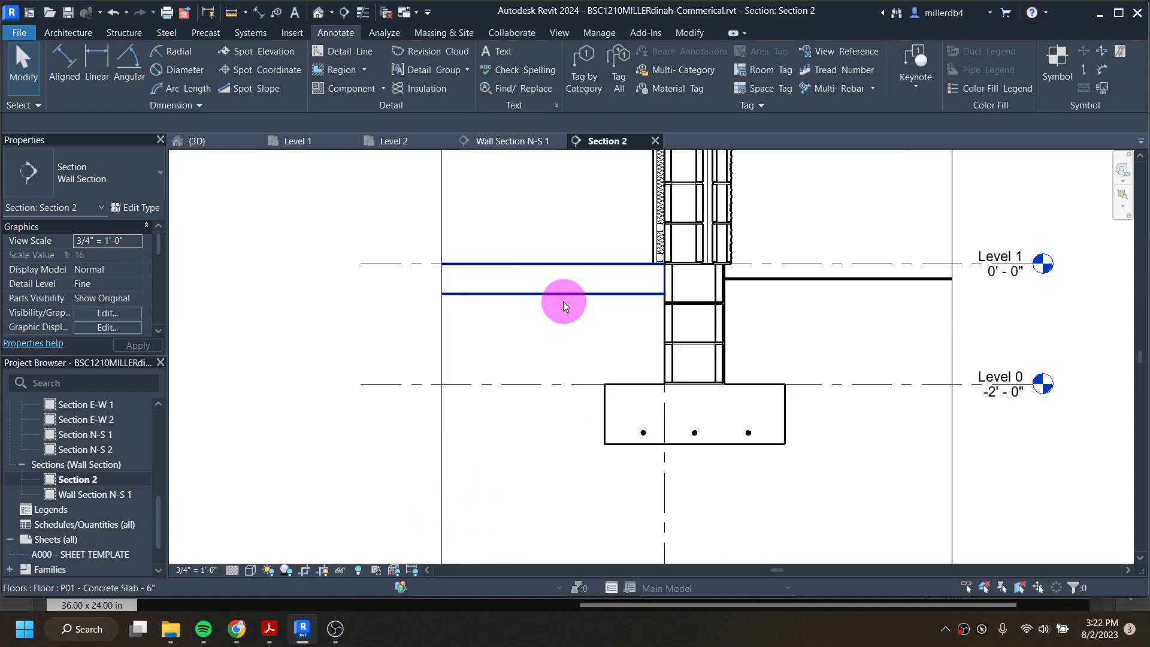
- Sketch a rectangular filled region boundary 2" deep just below the concrete slab, from near the foundation wall to beyond the view's crop edge
click(364, 69)
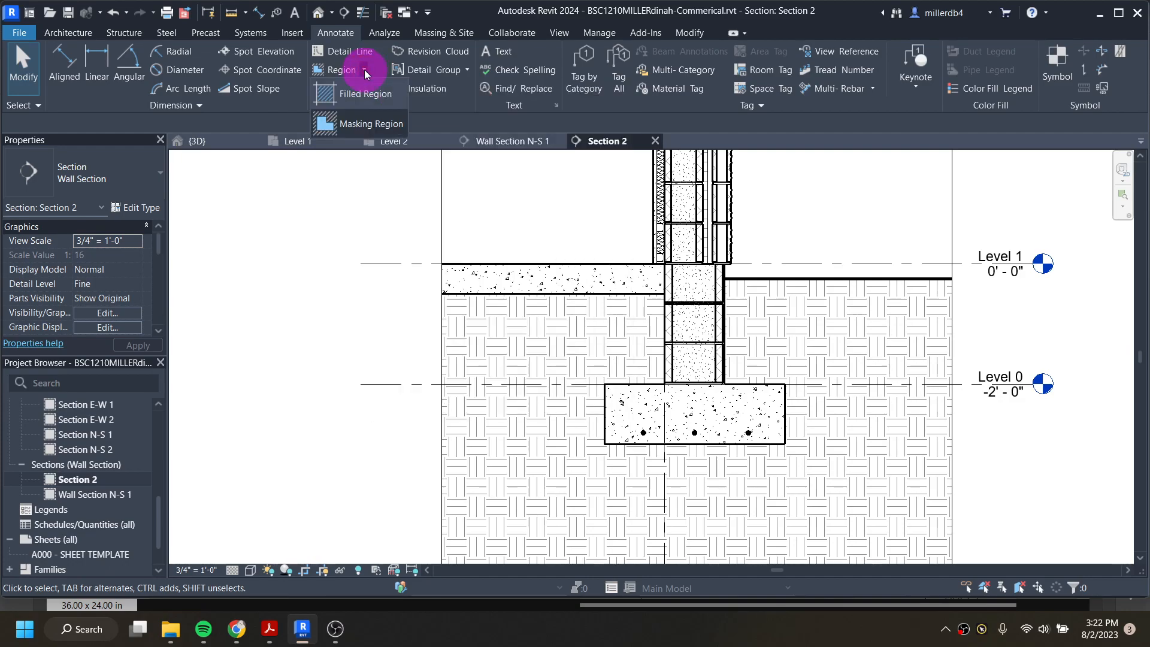
click(365, 92)
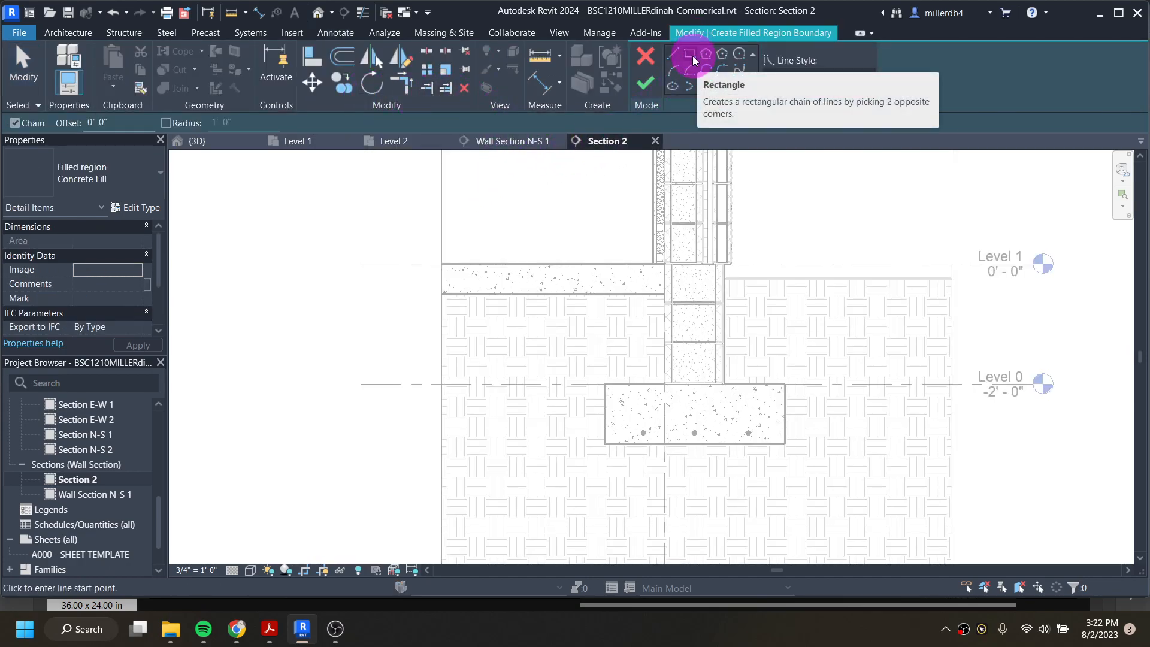
click(692, 55)
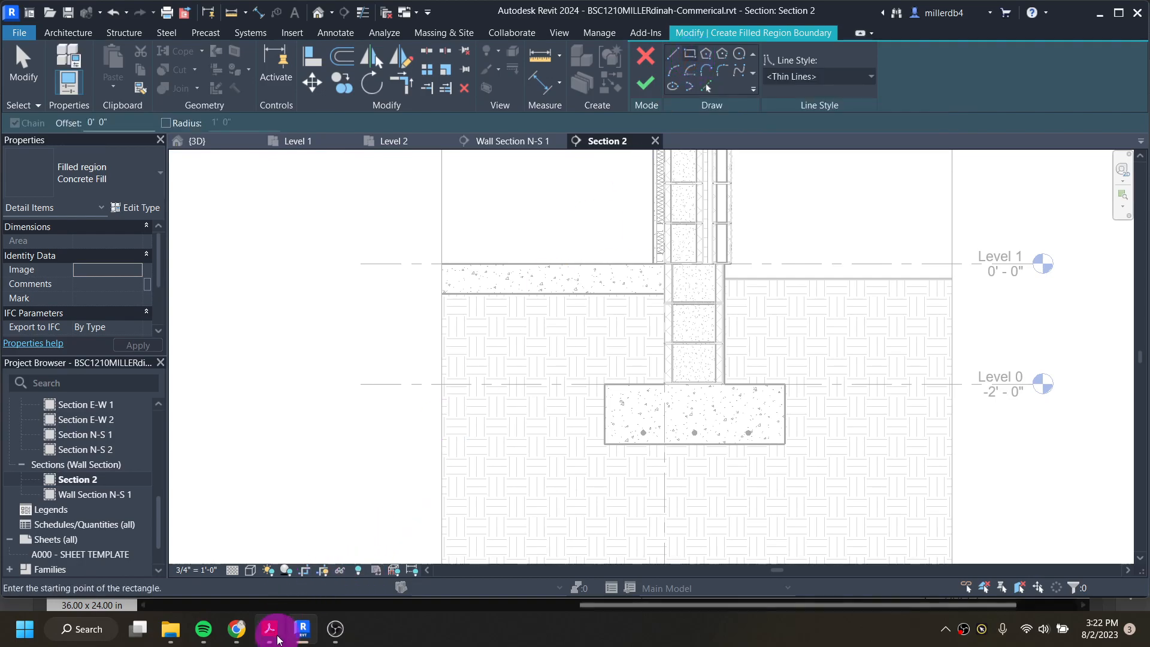
click(276, 635)
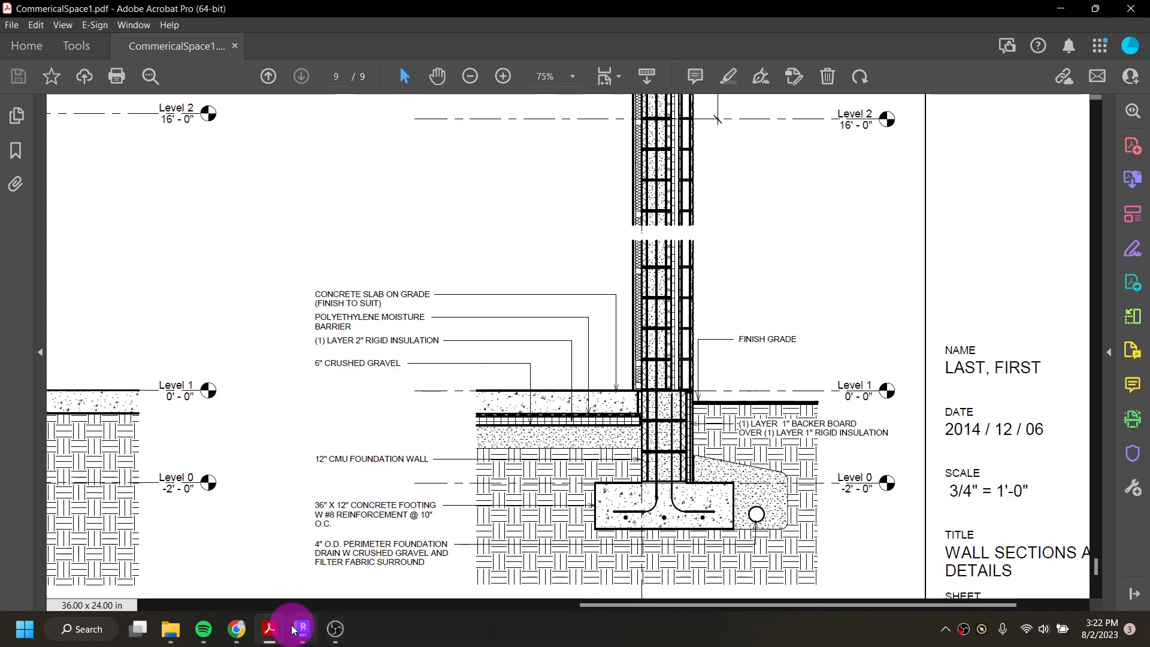
click(306, 630)
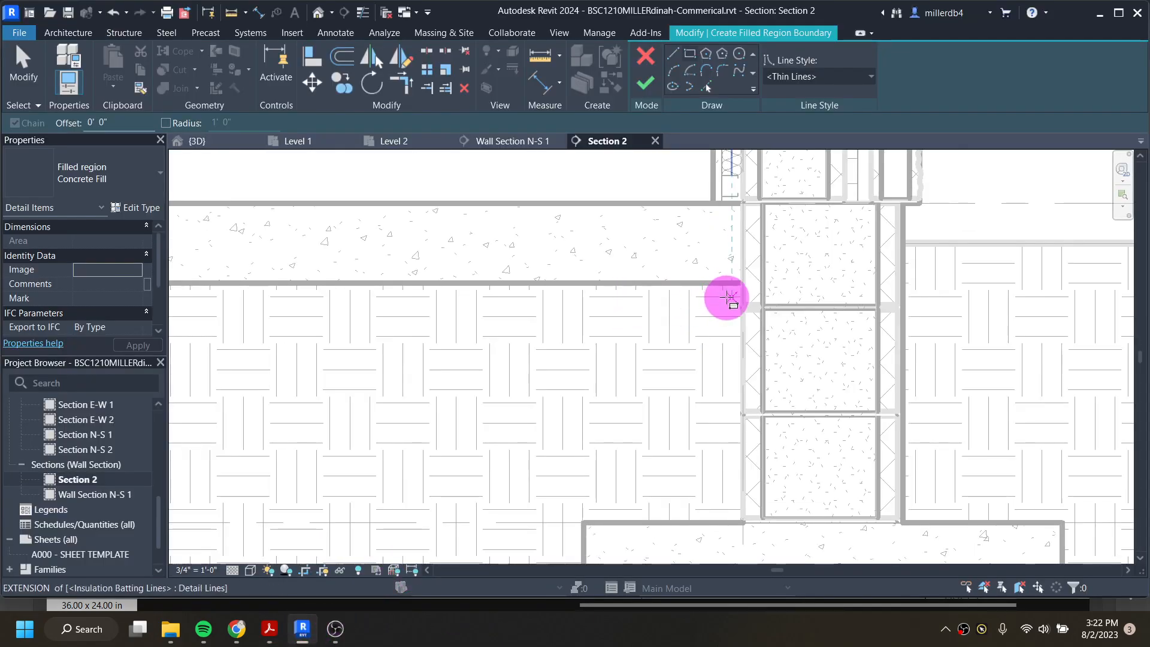
click(729, 298)
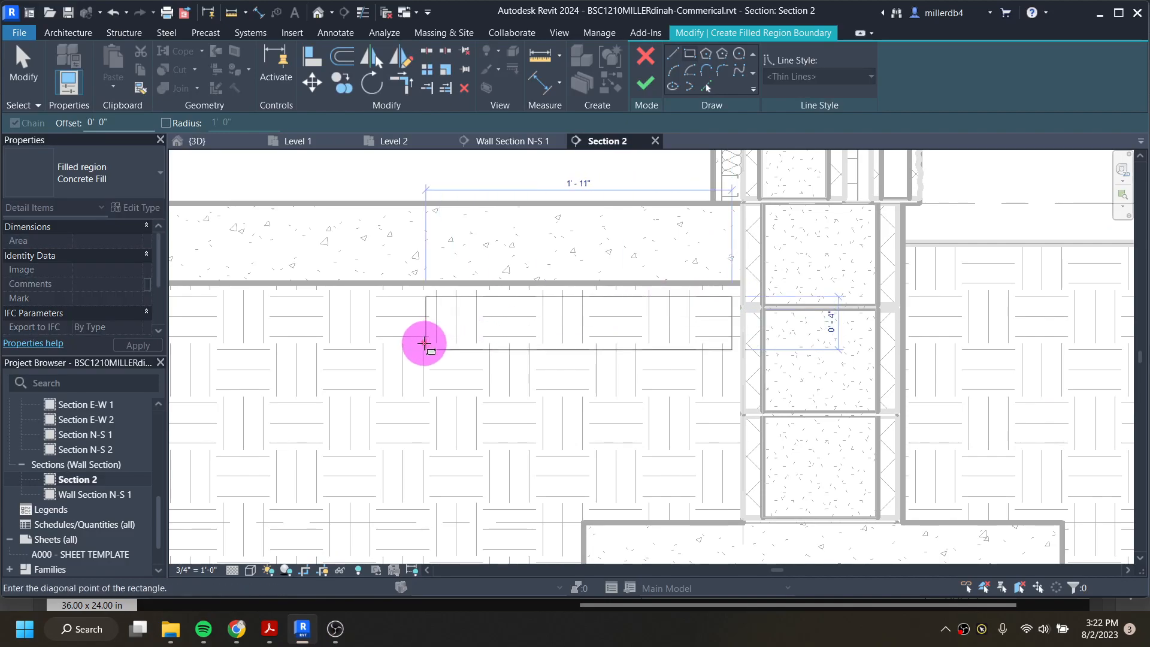
scroll(424, 341, down, 3)
scroll(277, 380, up, 2)
scroll(317, 347, up, 1)
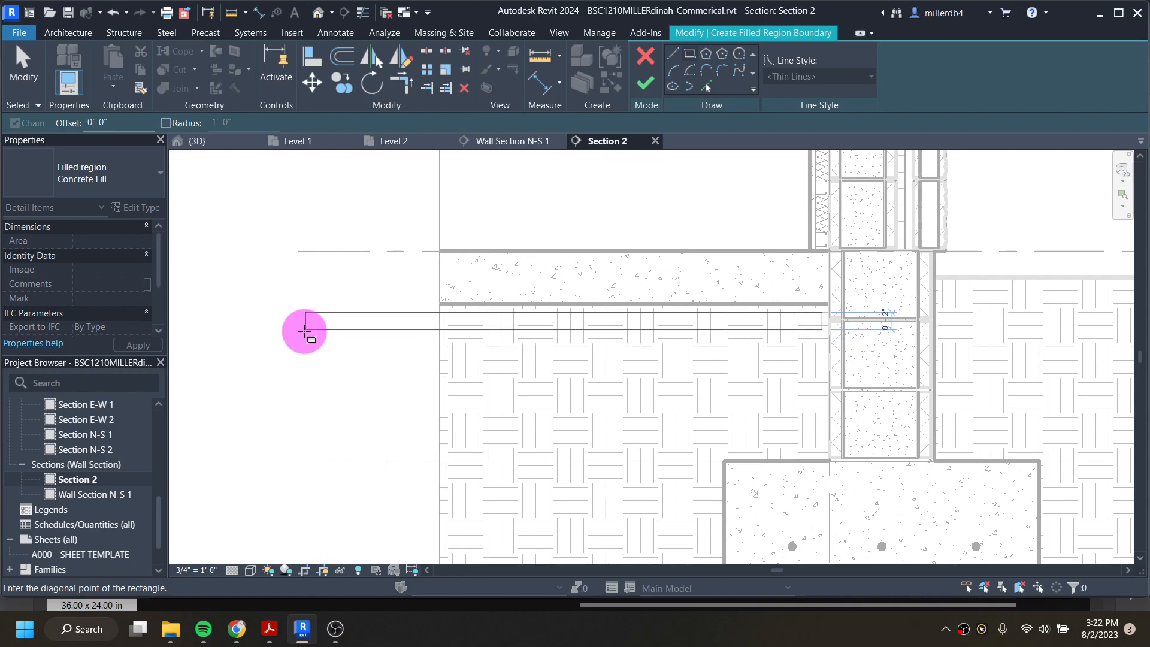
click(304, 329)
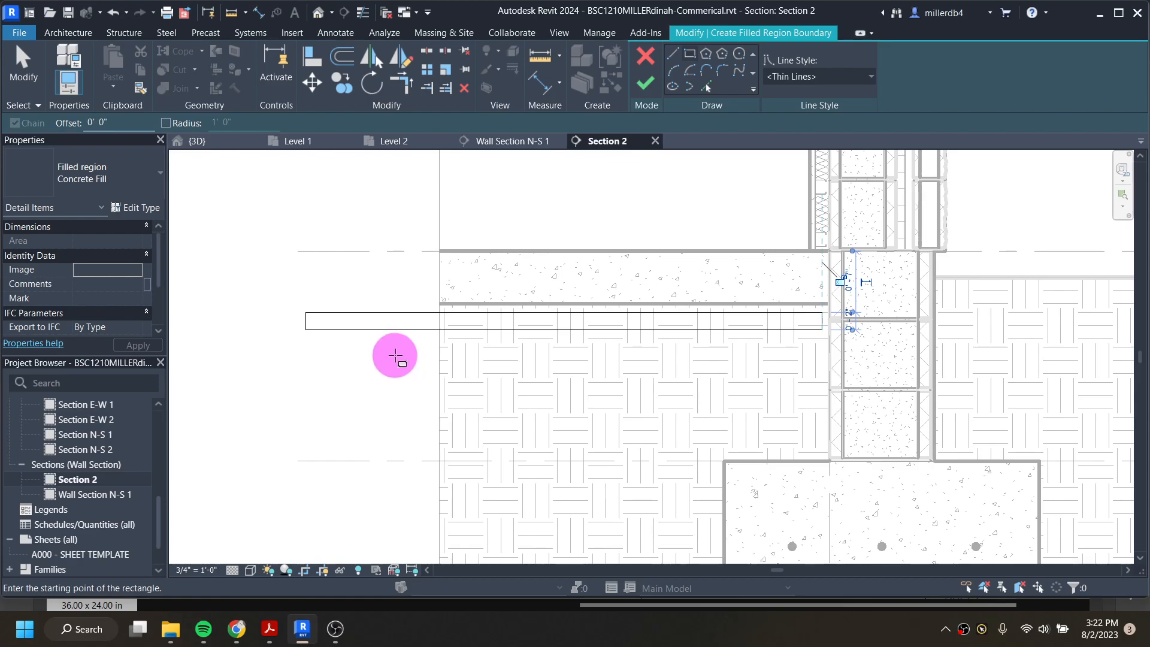
- Change all four boundary lines of the under-slab region to the Wide Lines style
key(Escape)
mouse_move(279, 288)
mouse_down()
mouse_move(457, 336)
mouse_move(839, 361)
mouse_up()
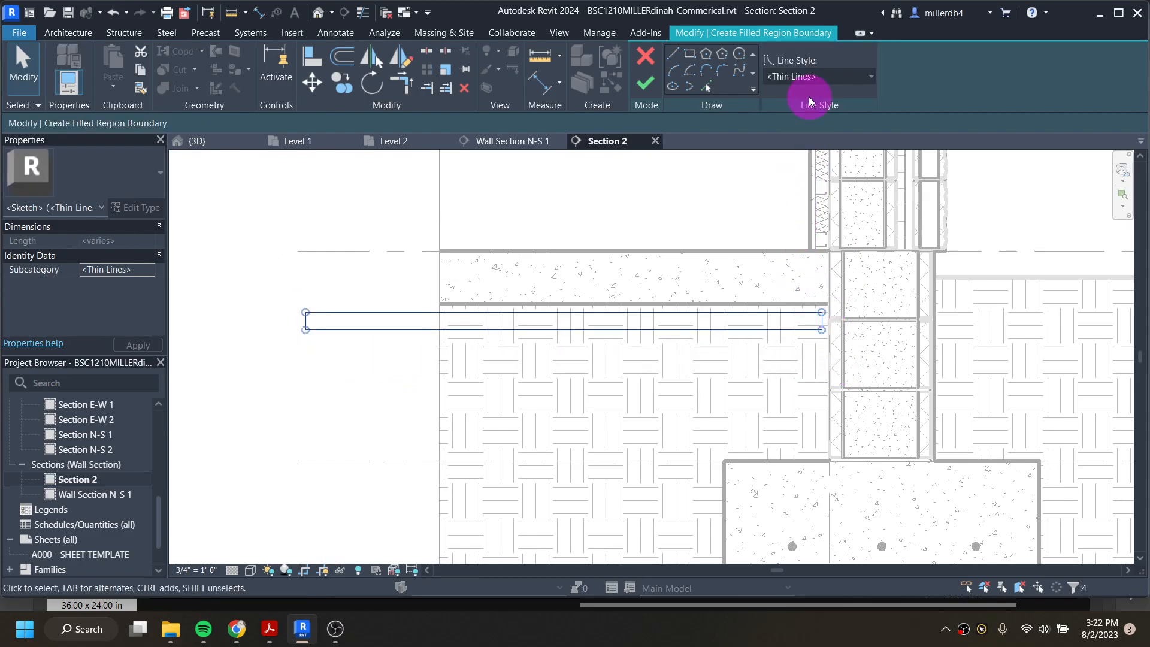
click(815, 76)
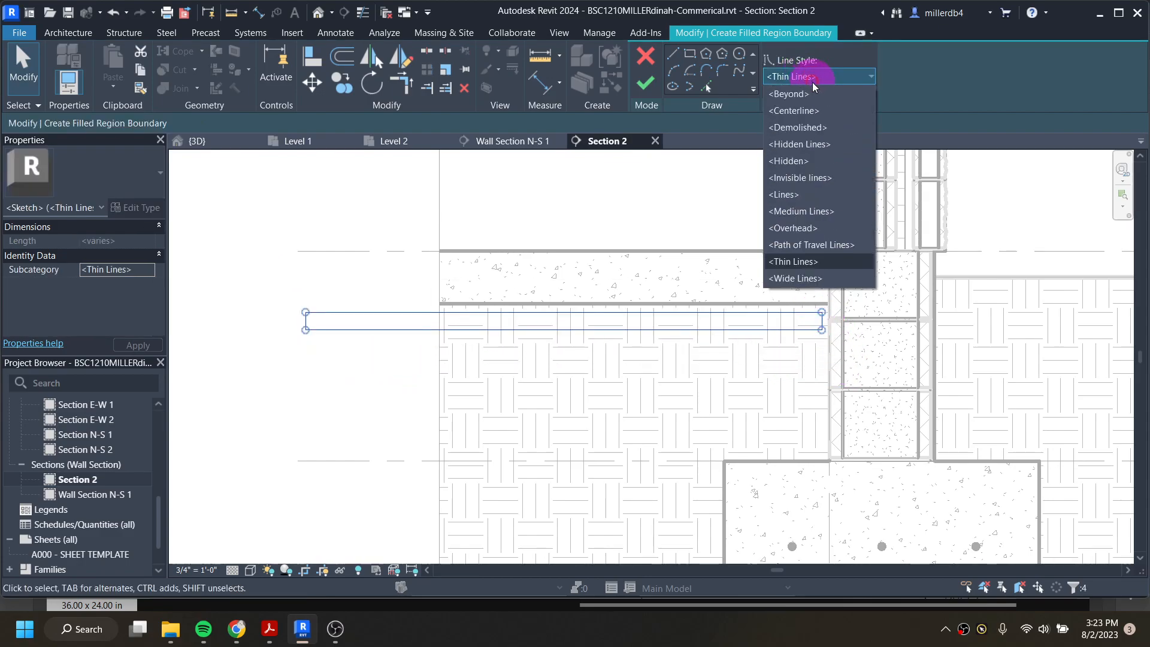
click(816, 278)
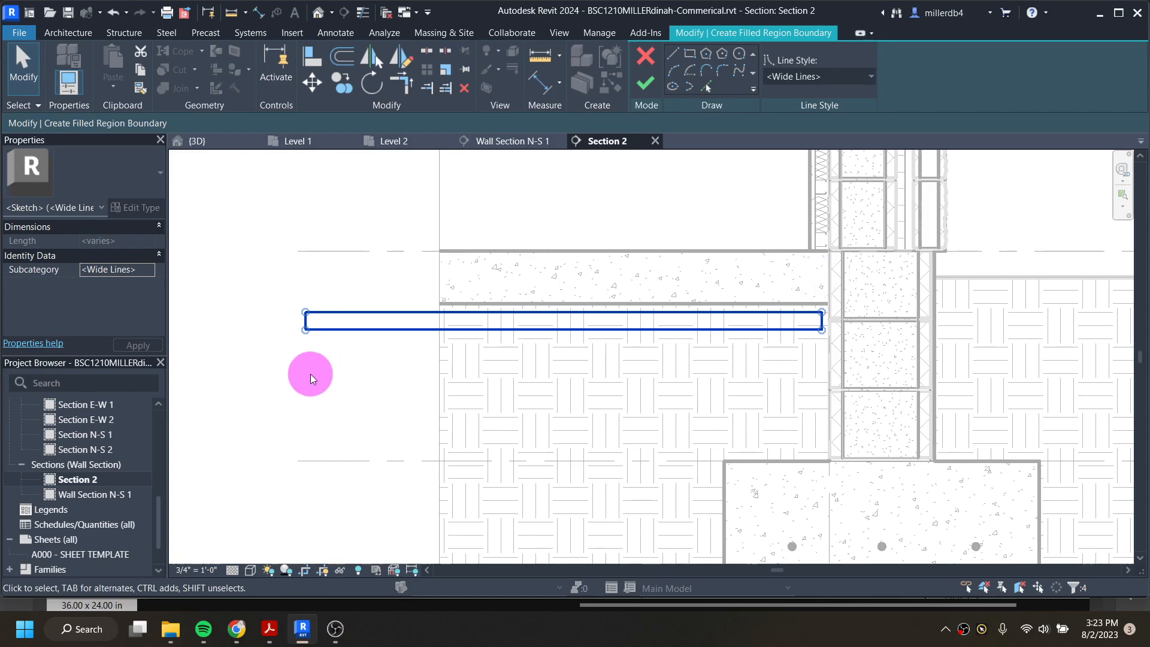
click(359, 380)
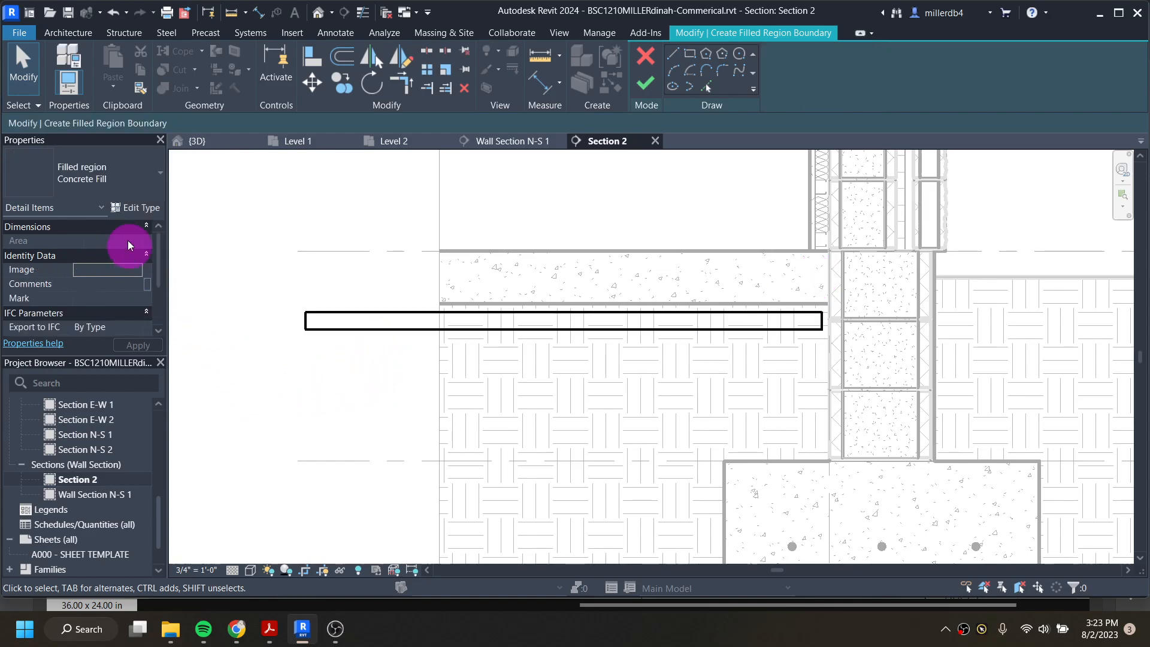
- Assign the Ortho Crosshatch type to the under-slab filled region and finish its sketch
click(104, 179)
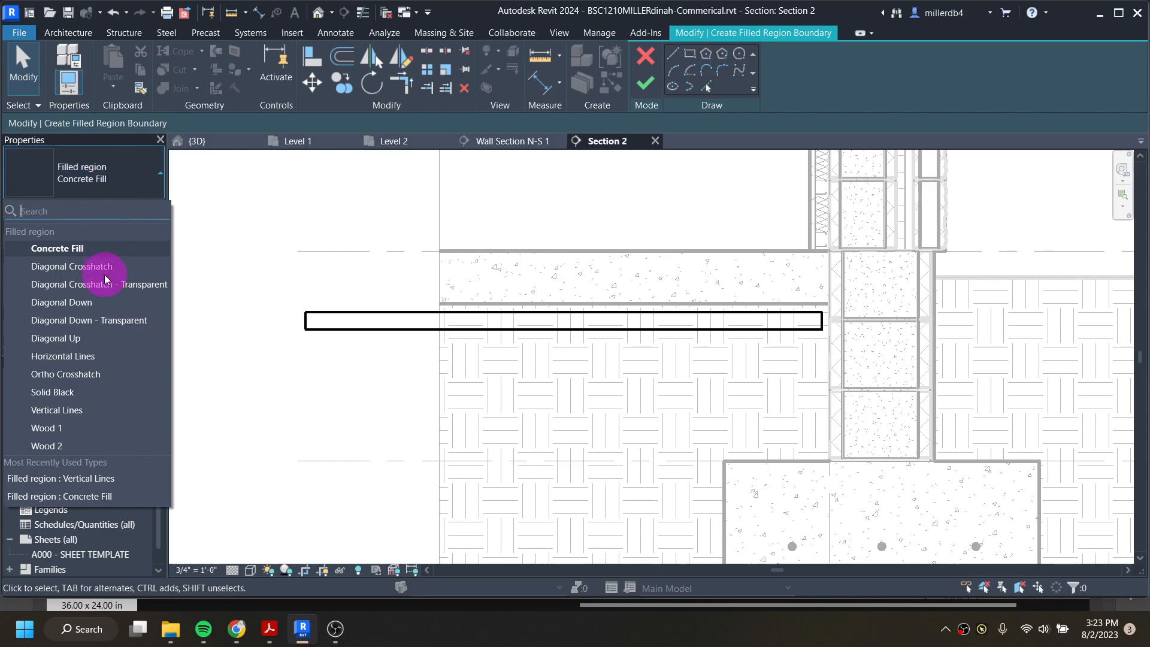
click(97, 374)
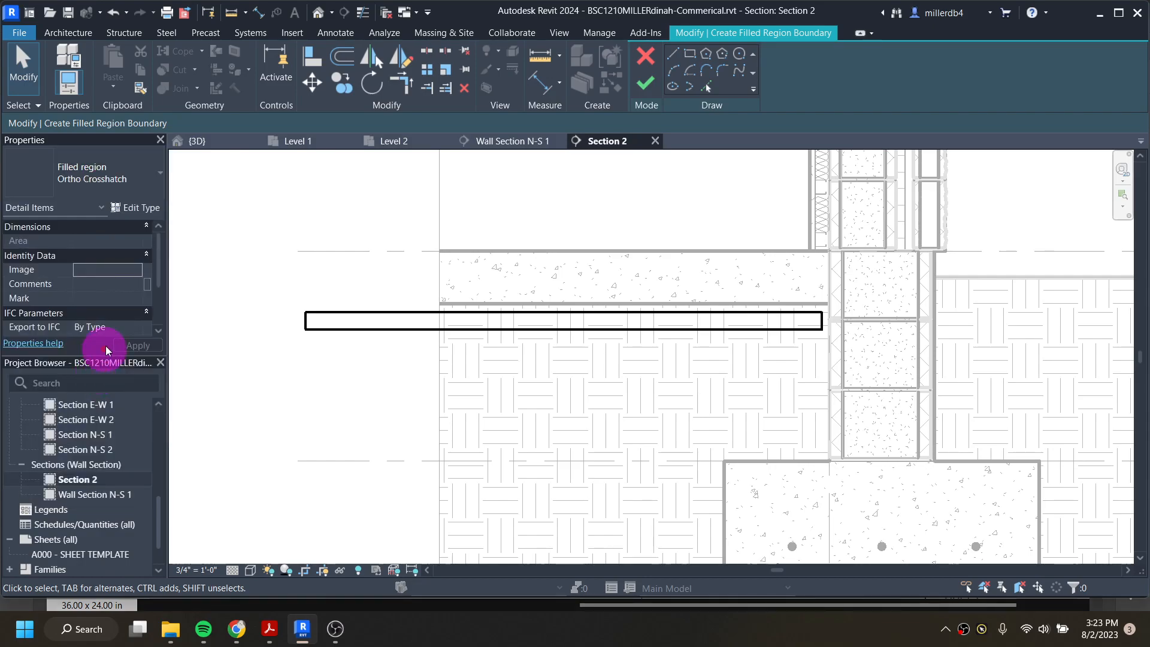
click(649, 88)
click(384, 362)
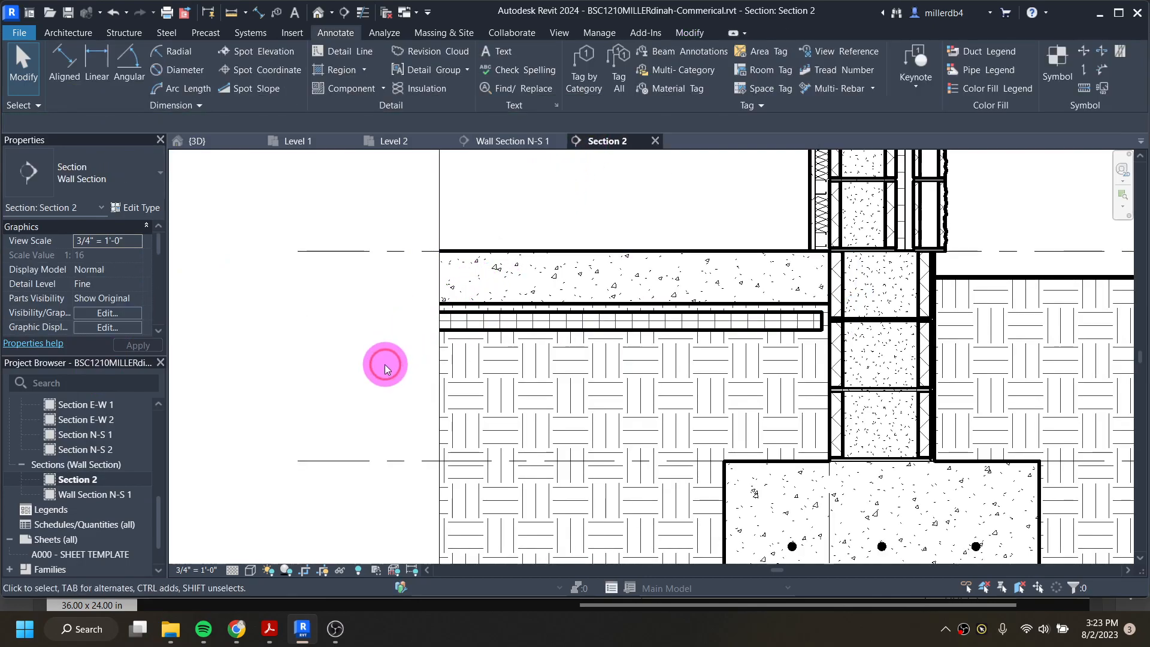
- Nudge the crosshatched insulation region slightly toward the foundation wall and slightly down from the slab
click(494, 318)
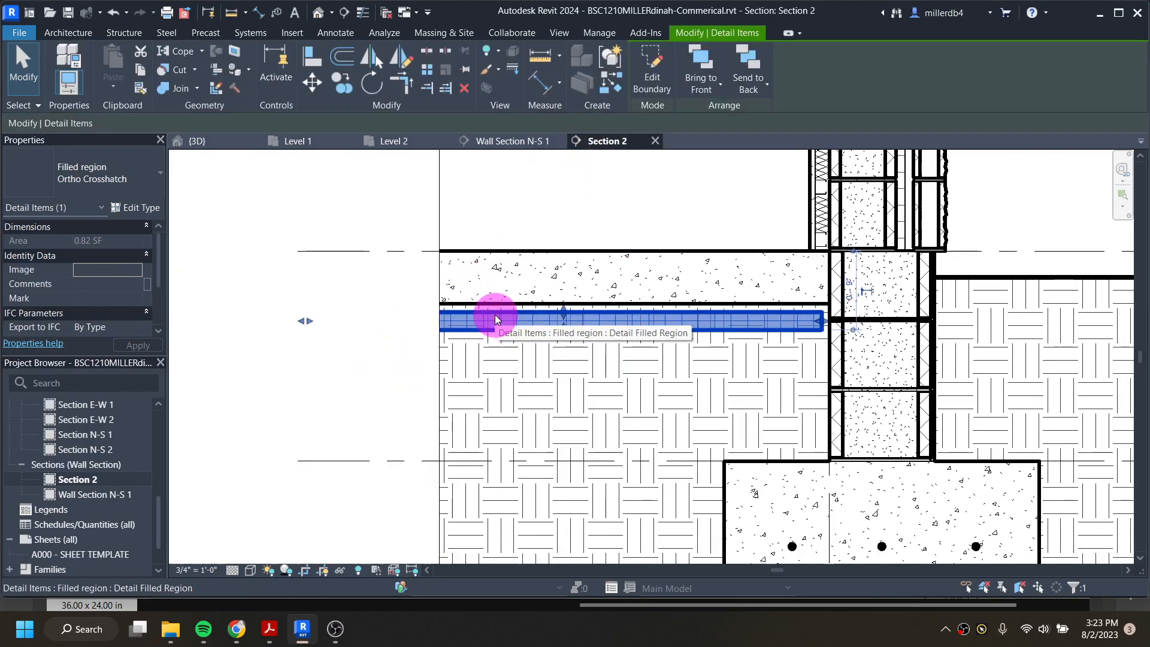
scroll(803, 327, up, 1)
scroll(803, 326, up, 2)
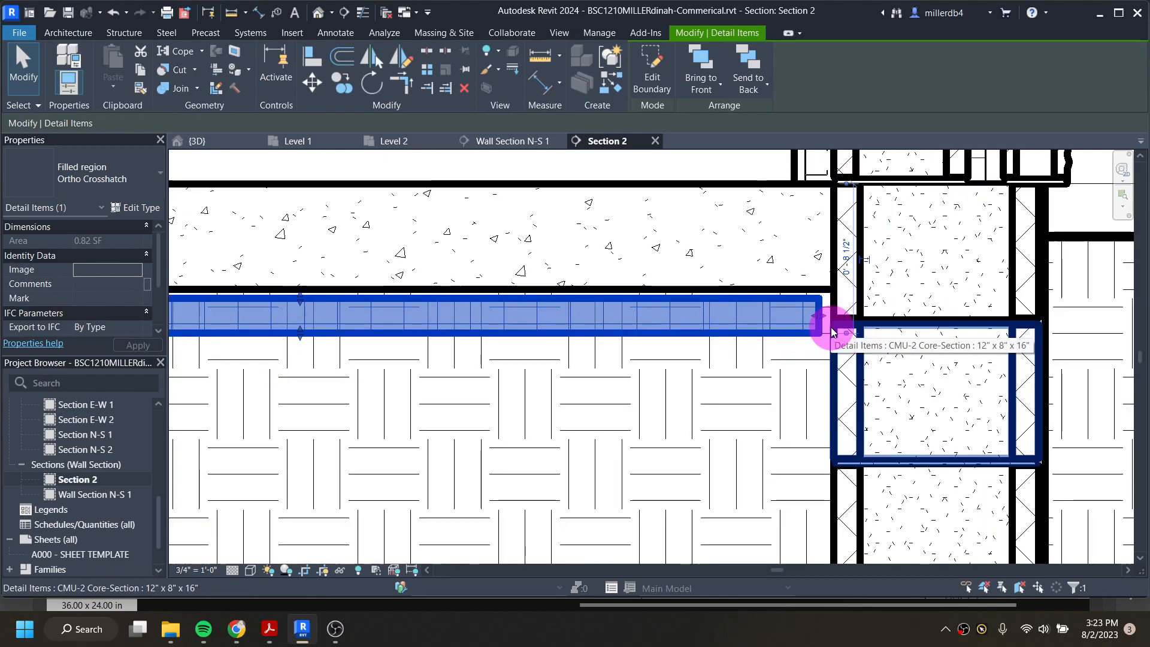
key(Right)
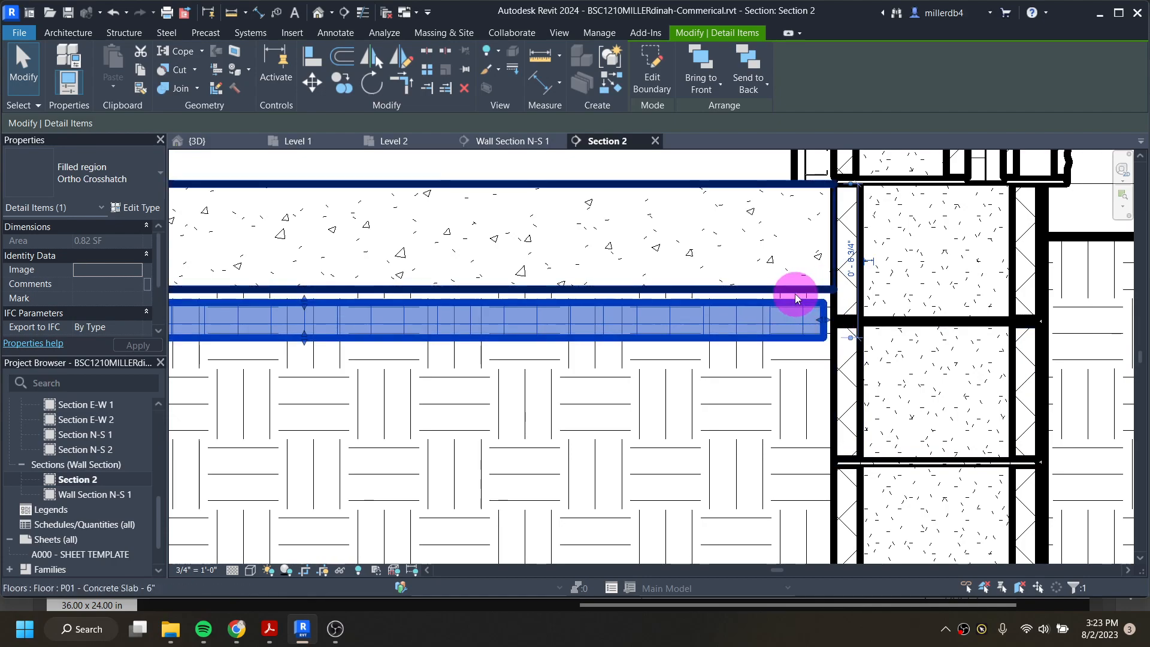
scroll(753, 316, down, 4)
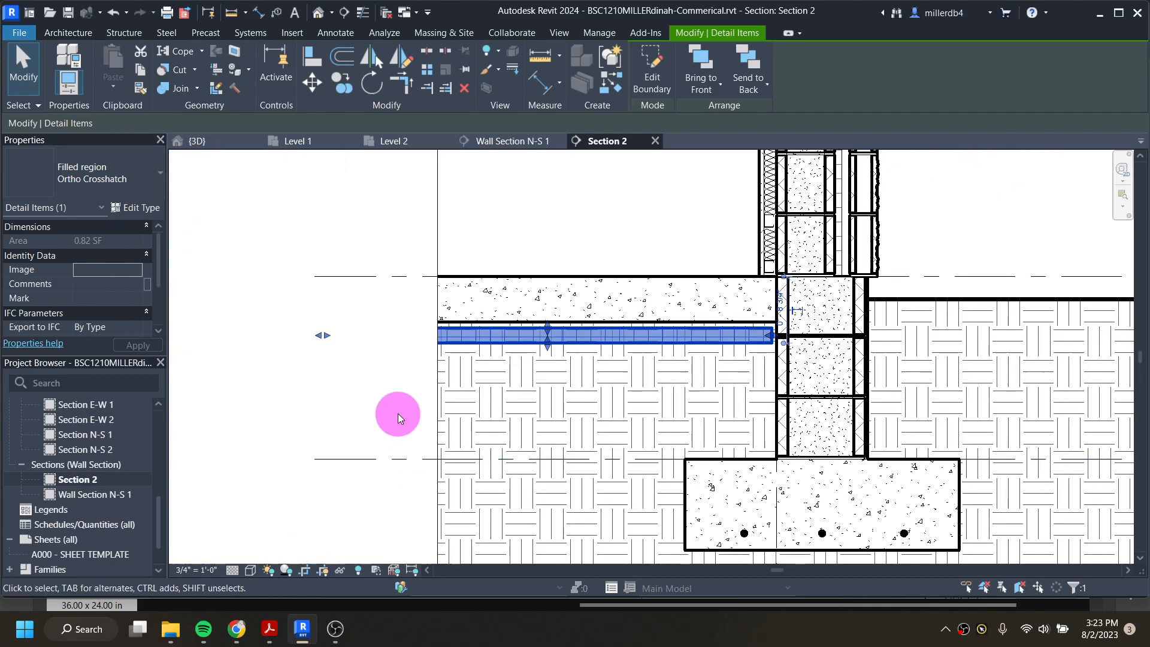
click(397, 412)
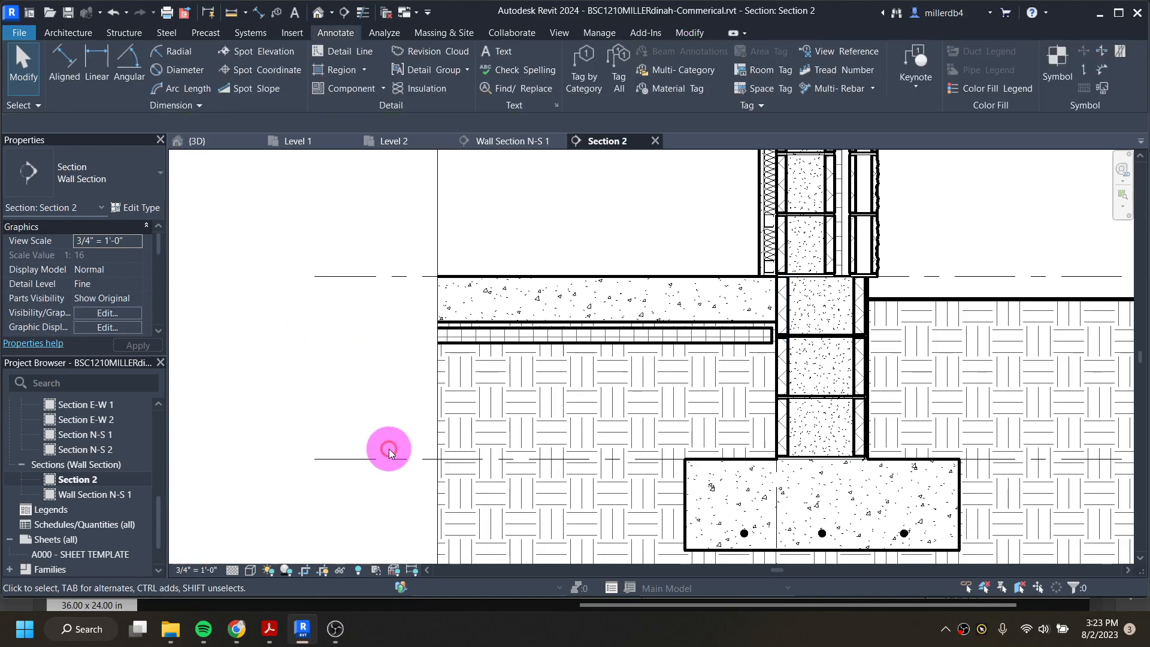
- Check the under-slab gravel in the Acrobat reference PDF and, back in Revit, sketch a 6" deep Medium Lines filled region rectangle directly below the insulation
click(274, 634)
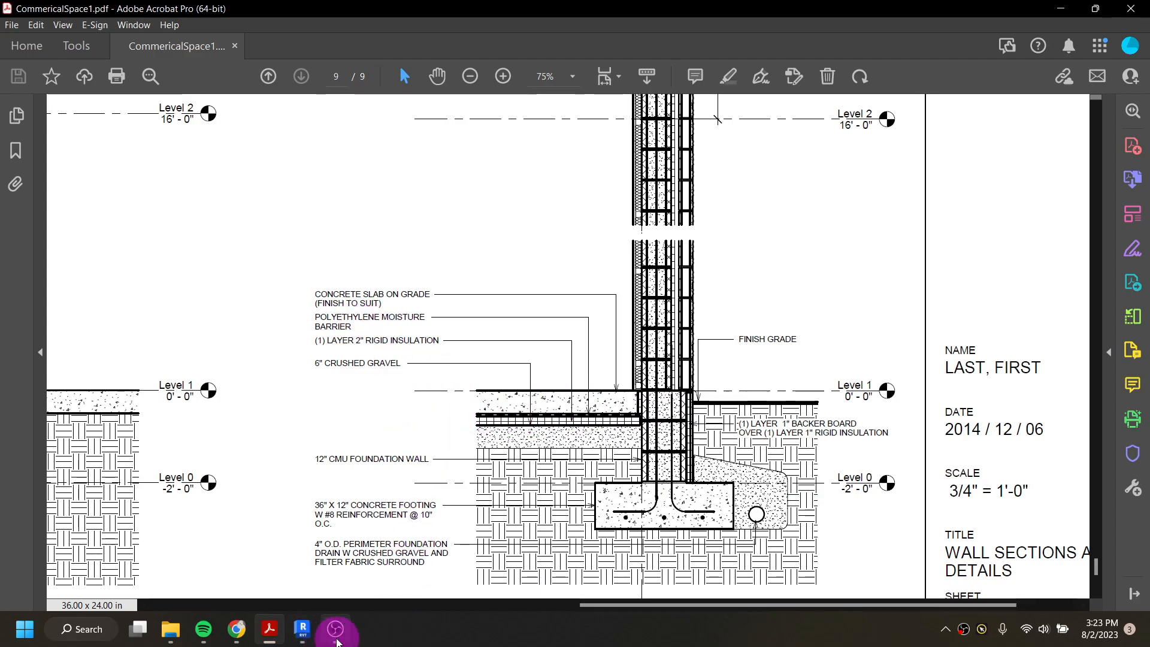
mouse_move(304, 633)
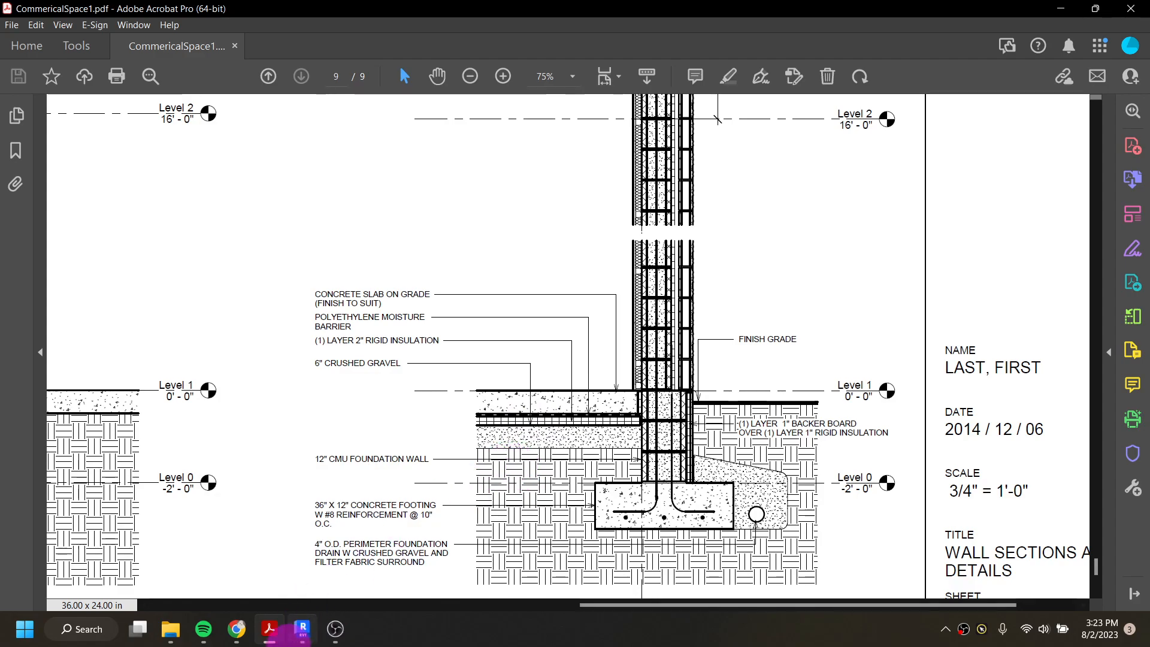
click(302, 634)
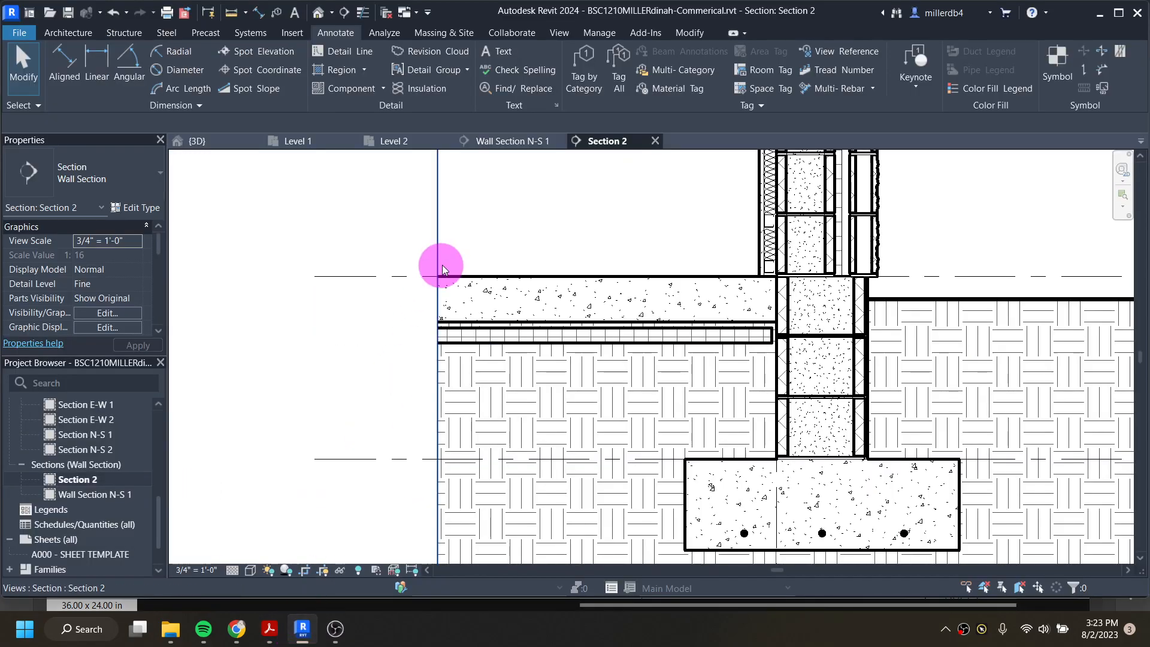
click(339, 71)
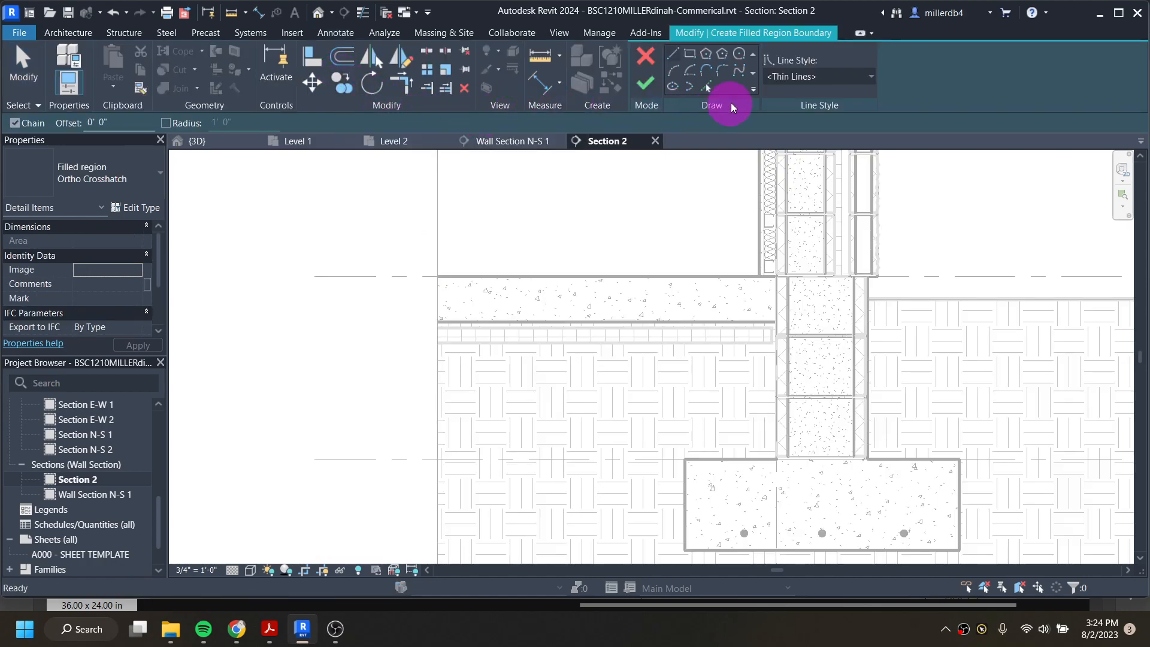
click(808, 77)
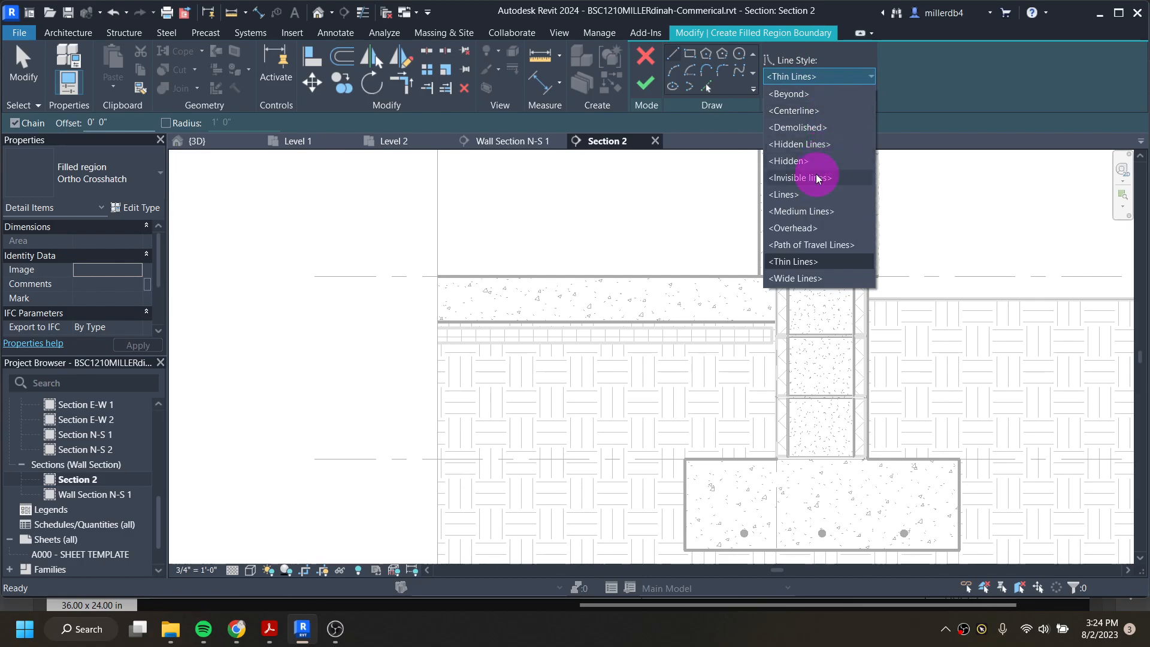
click(801, 211)
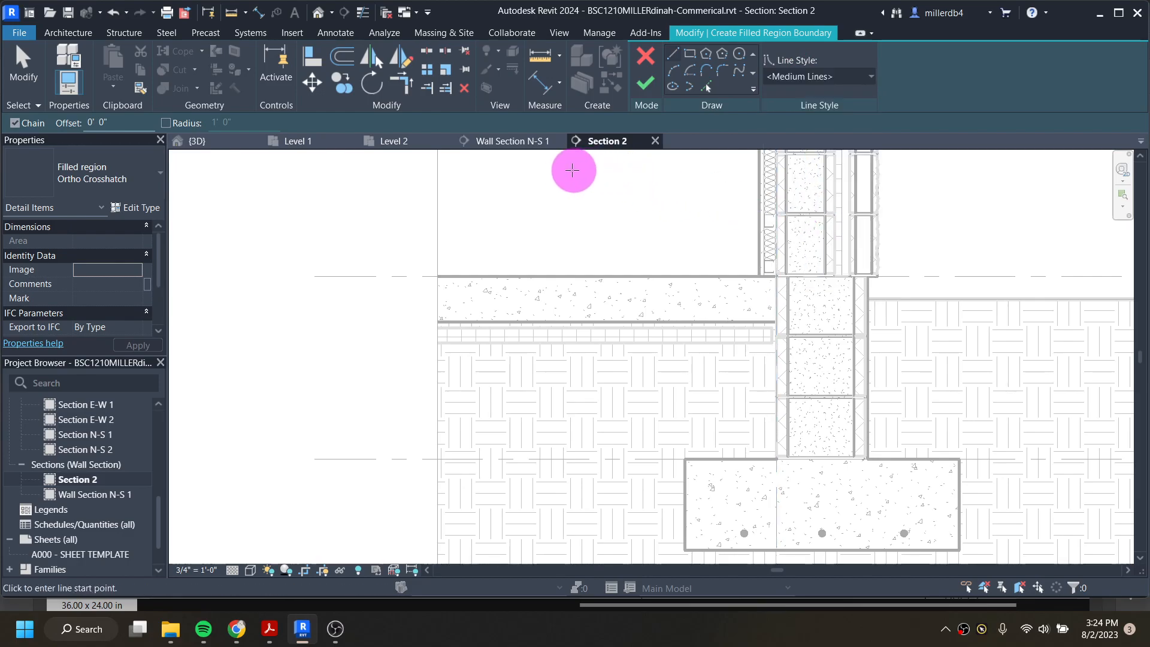
click(688, 56)
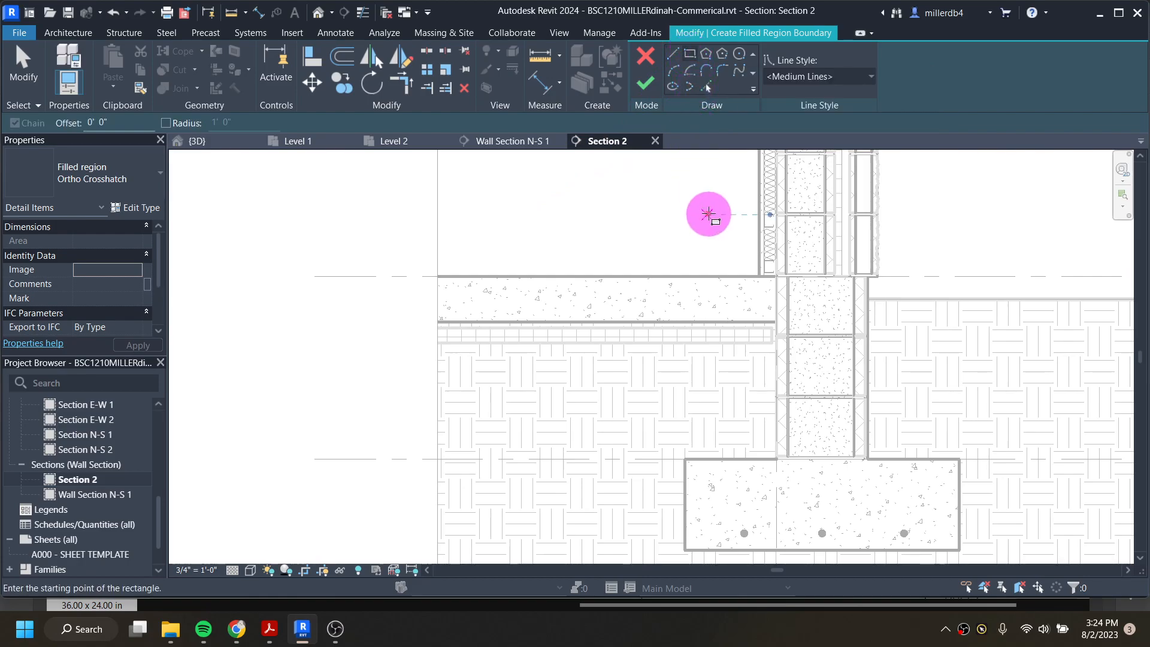
click(771, 343)
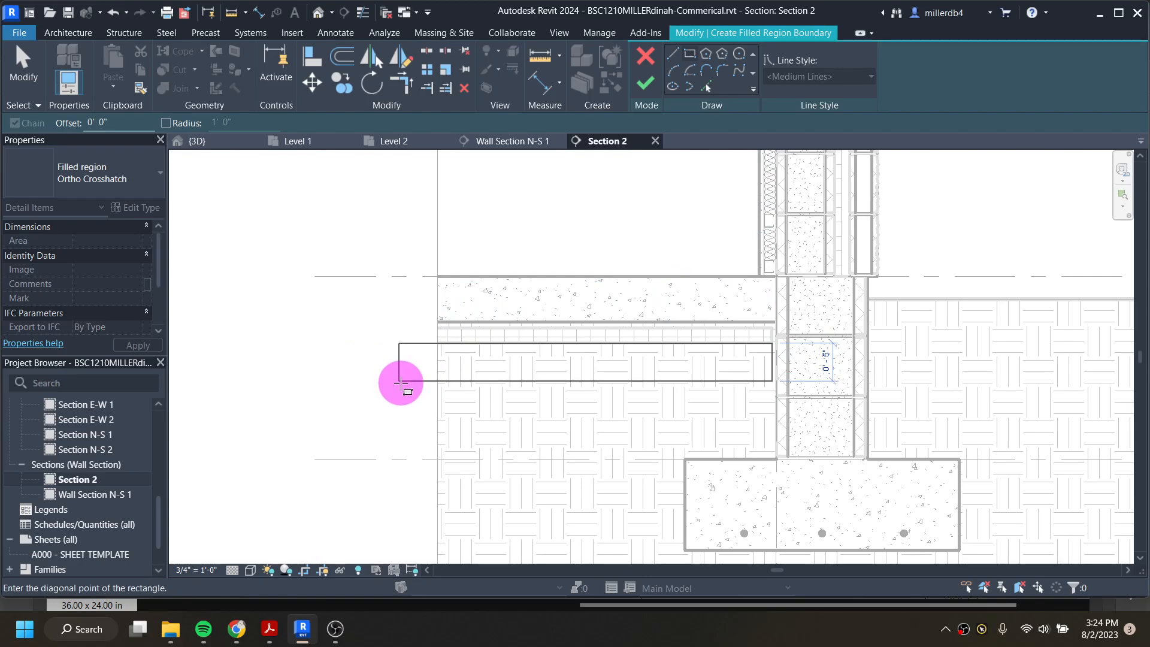
click(400, 388)
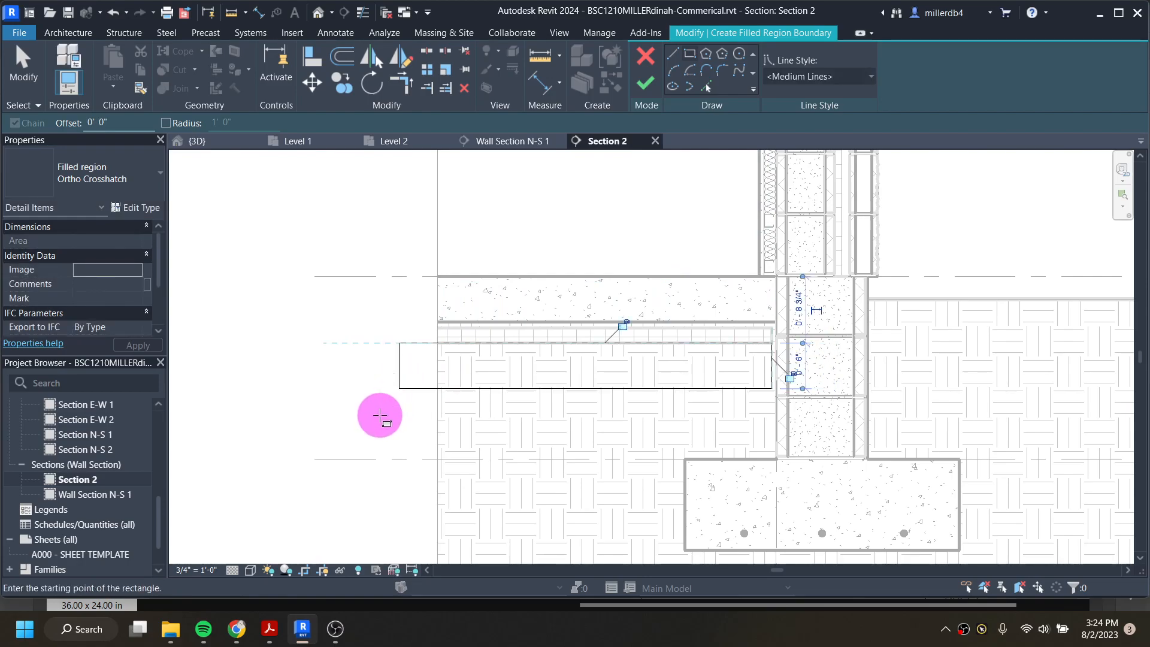
- Duplicate the Ortho Crosshatch filled region type under the name Gravel
click(109, 170)
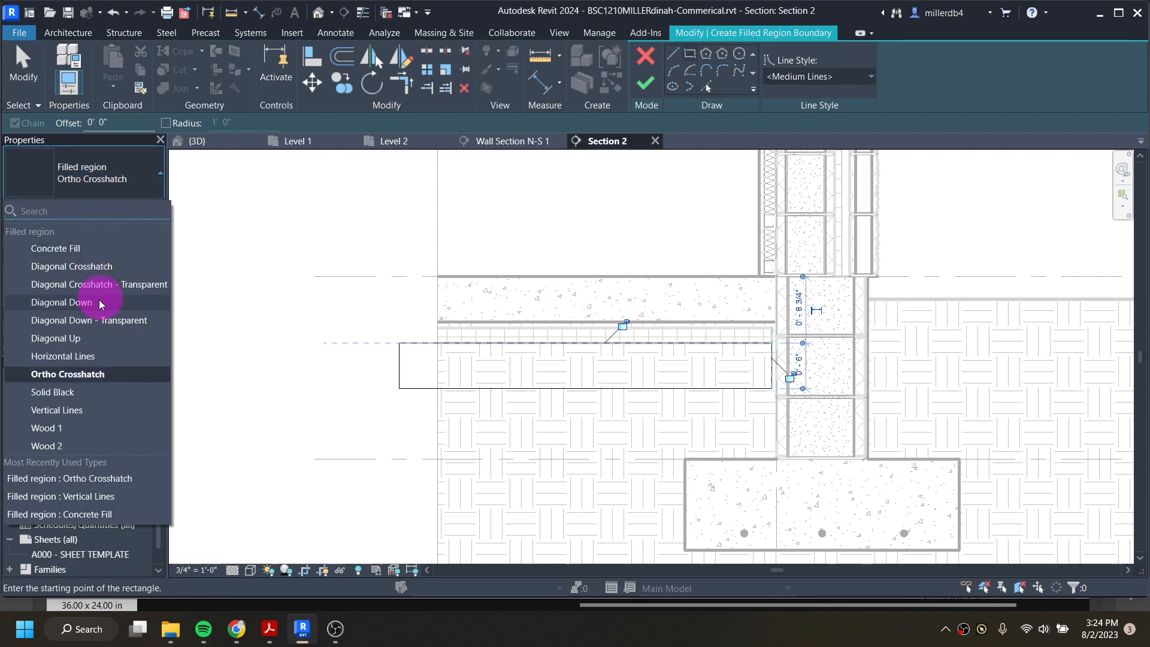
click(104, 182)
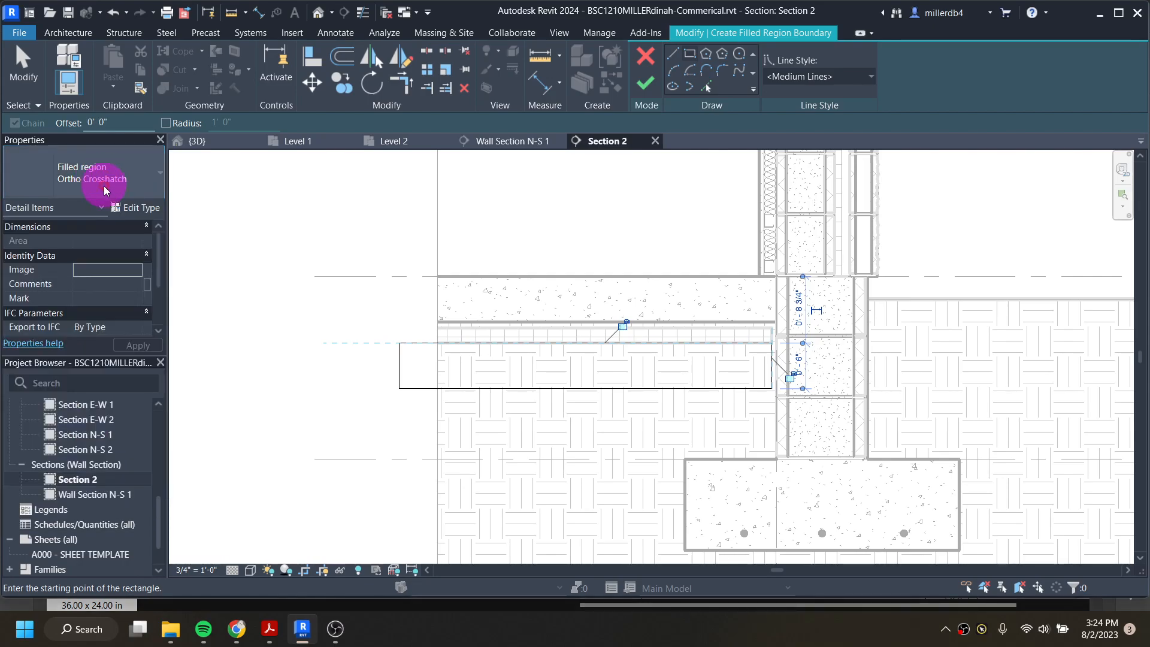
click(142, 209)
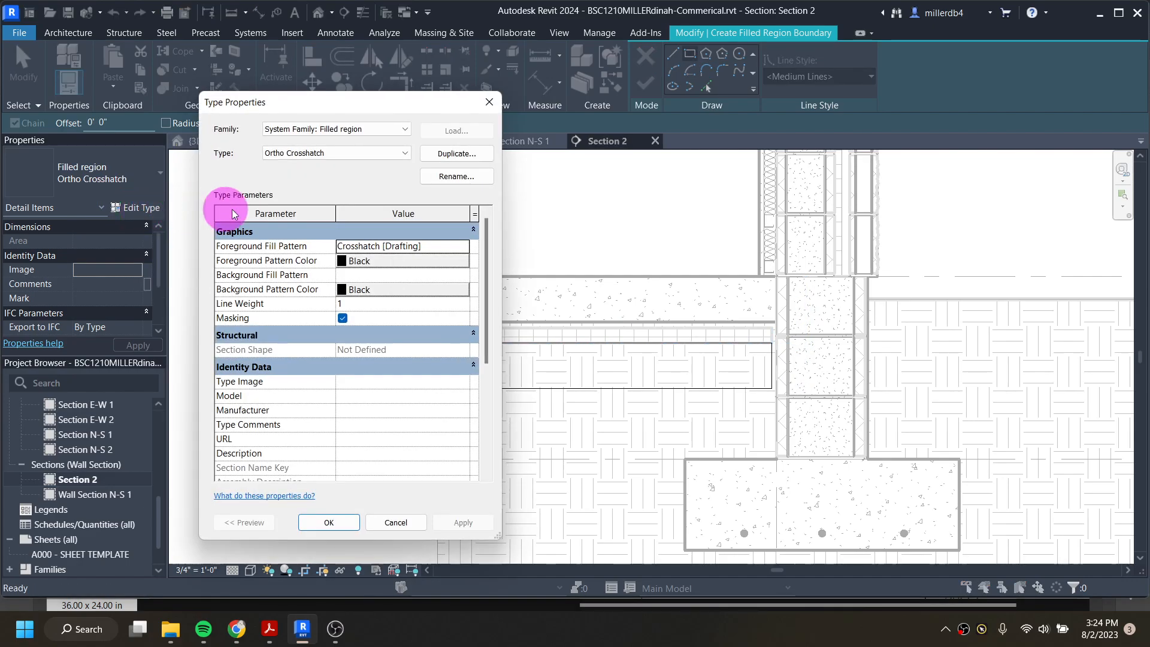
click(440, 155)
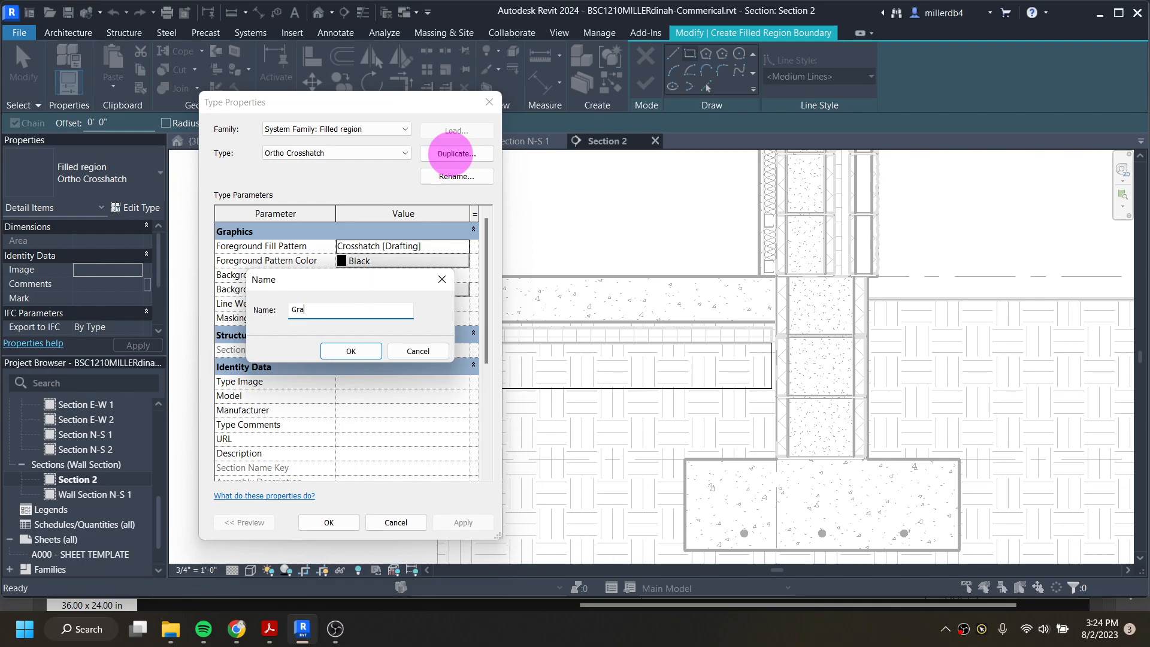
text(Gravel)
key(Return)
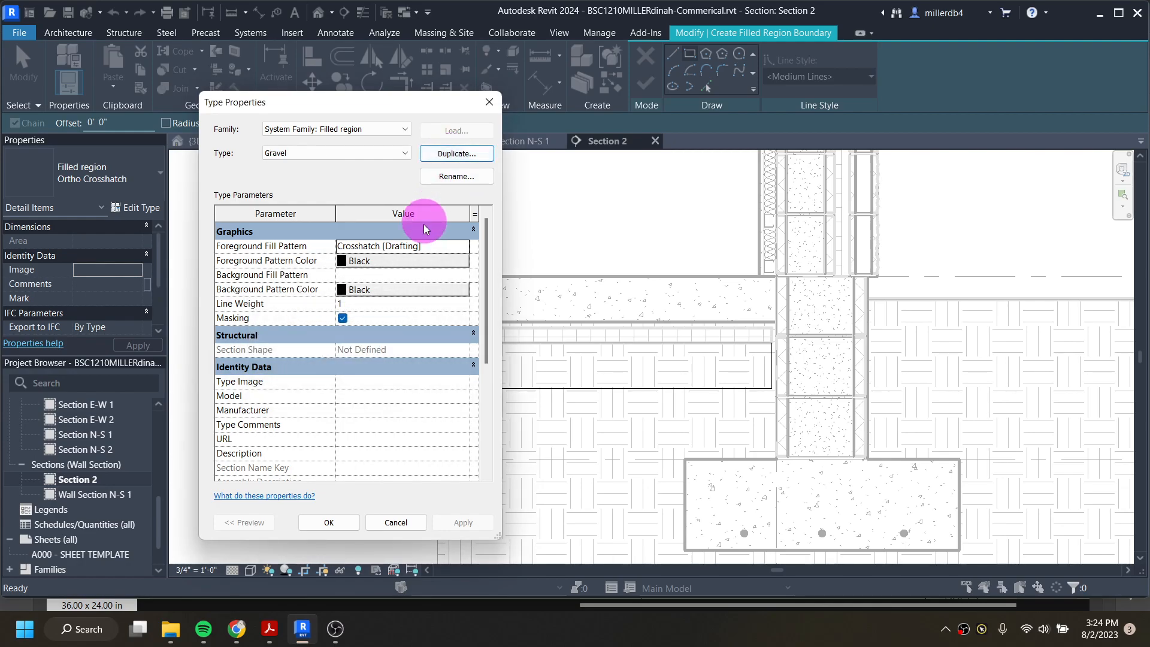
- Set the Gravel type's foreground fill pattern to Sand - Dense and finish the filled region sketch below the insulation
click(429, 249)
click(466, 246)
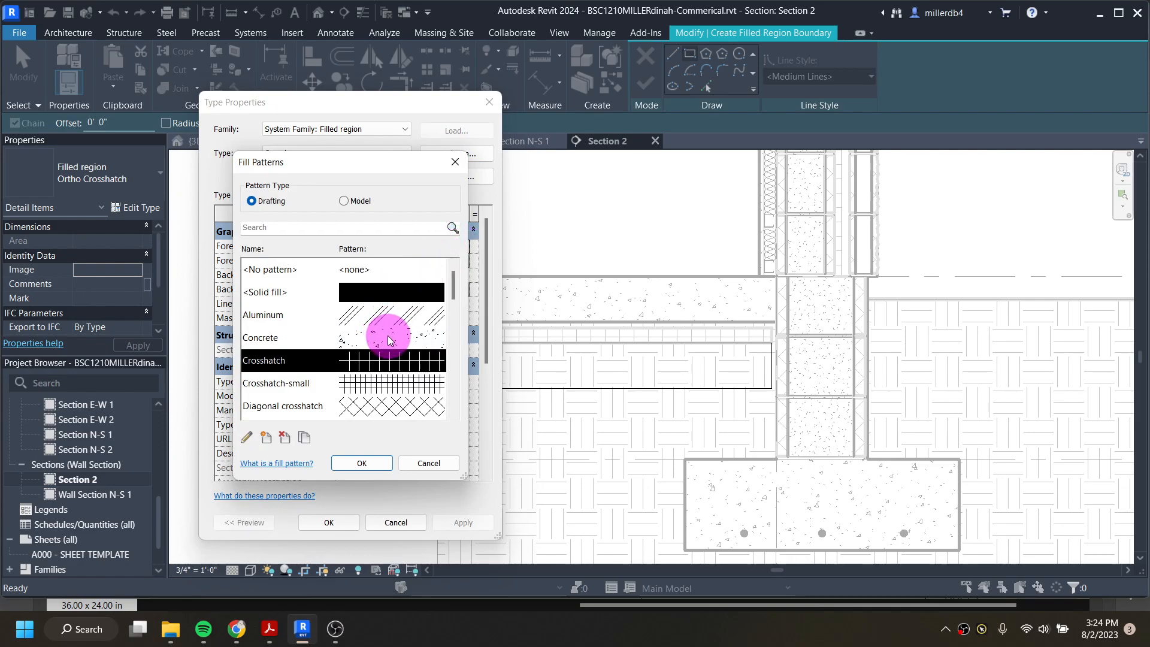
scroll(387, 333, down, 1)
scroll(388, 340, down, 3)
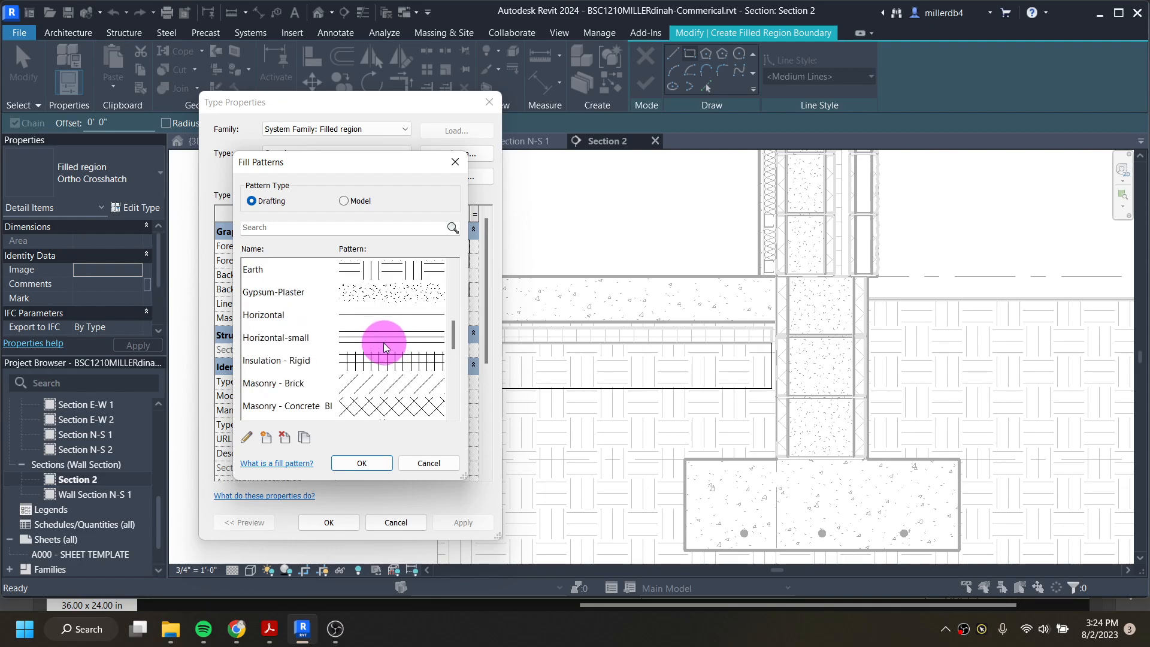
scroll(383, 343, down, 2)
scroll(383, 343, down, 1)
click(375, 318)
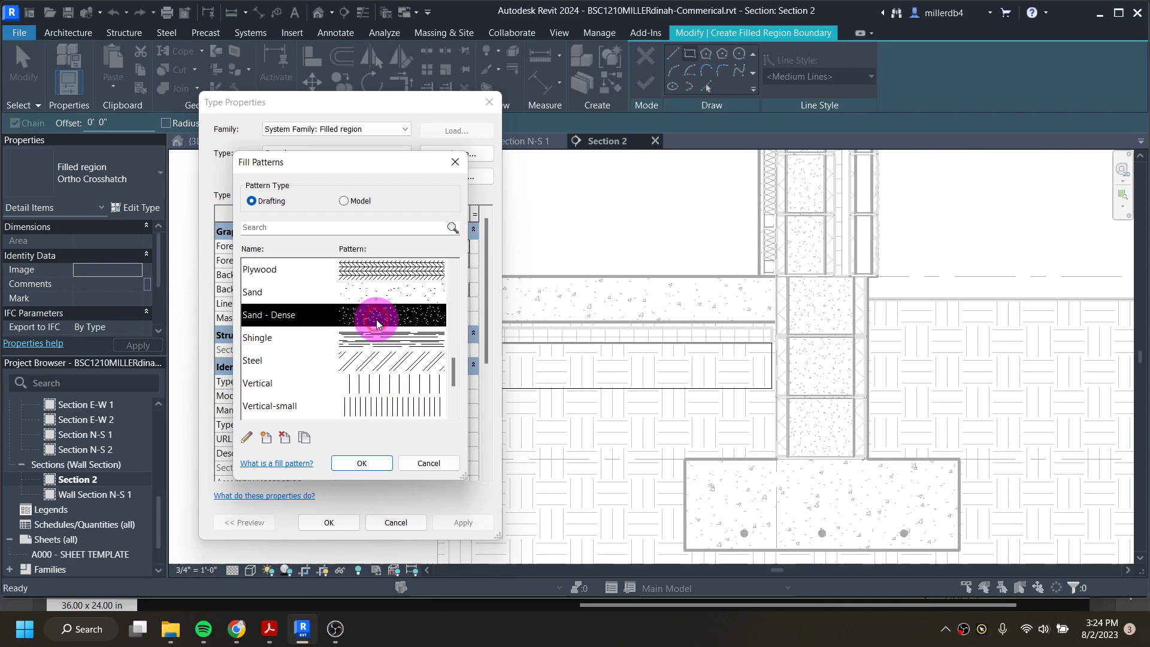
click(359, 463)
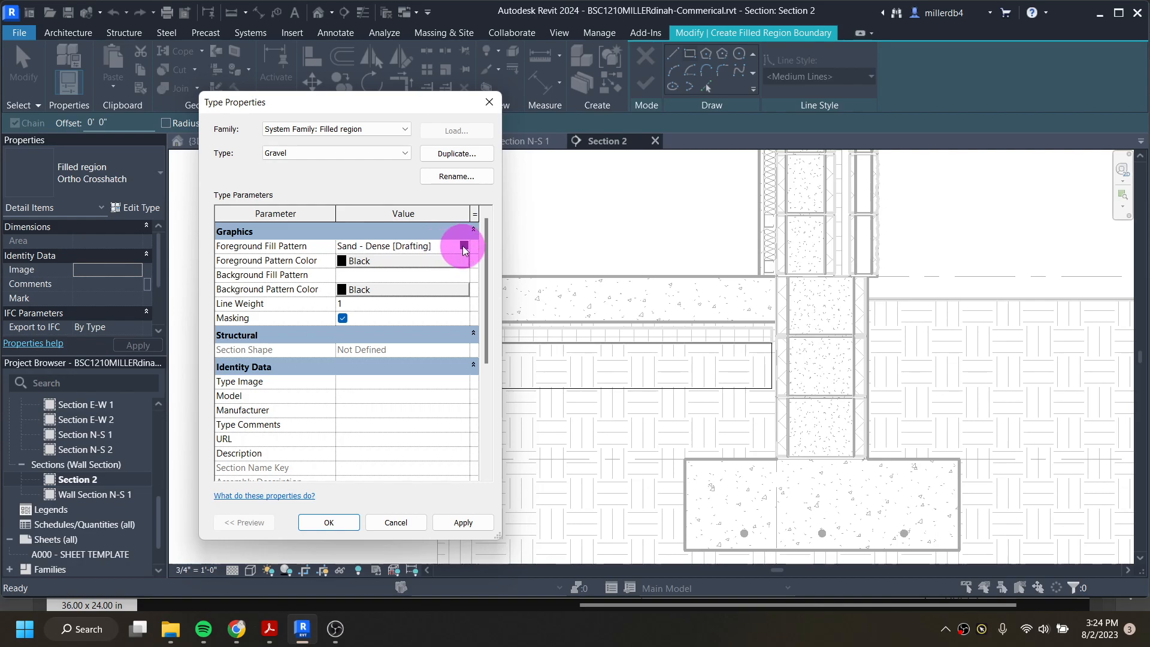
click(464, 246)
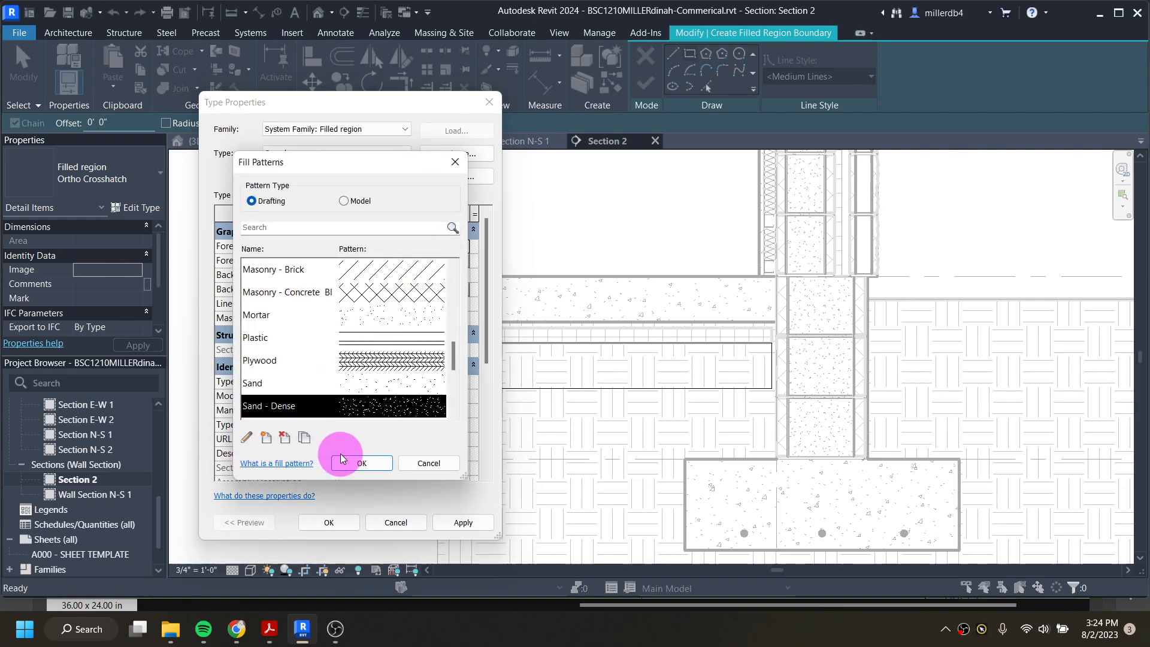
click(374, 462)
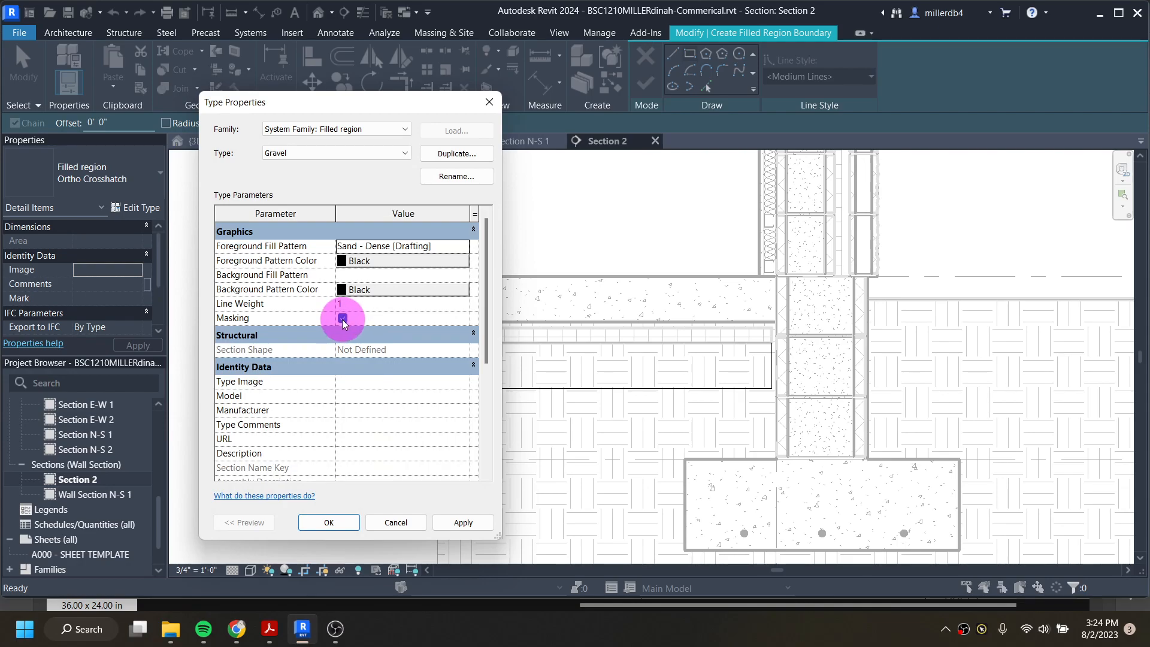
click(349, 527)
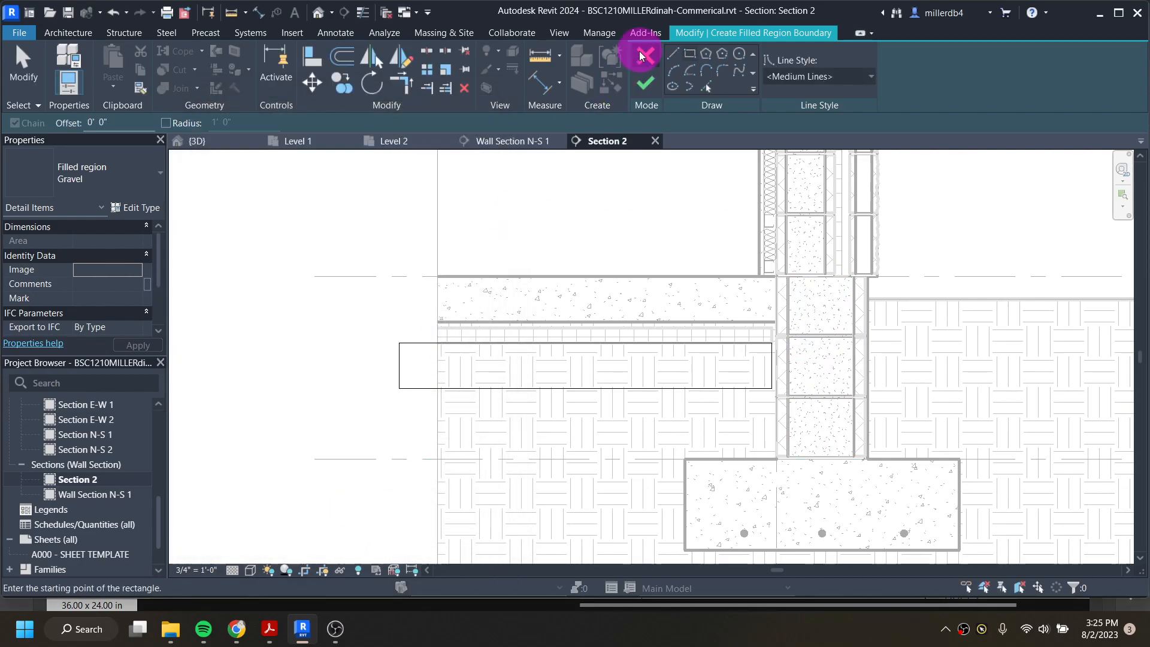
click(645, 86)
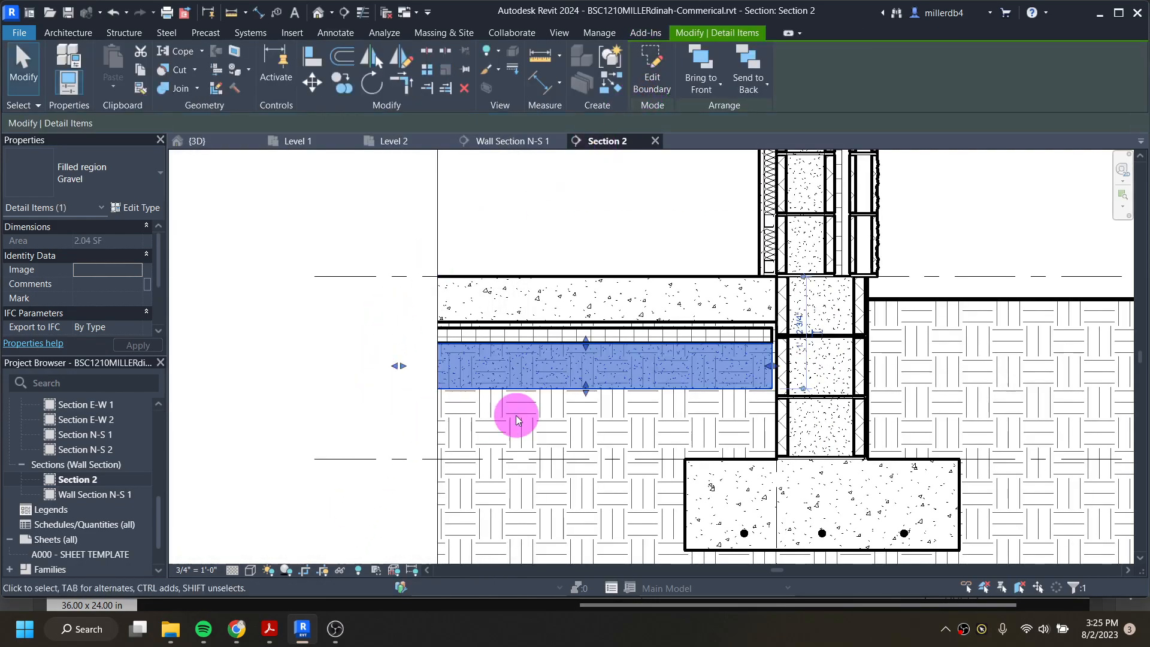
click(299, 455)
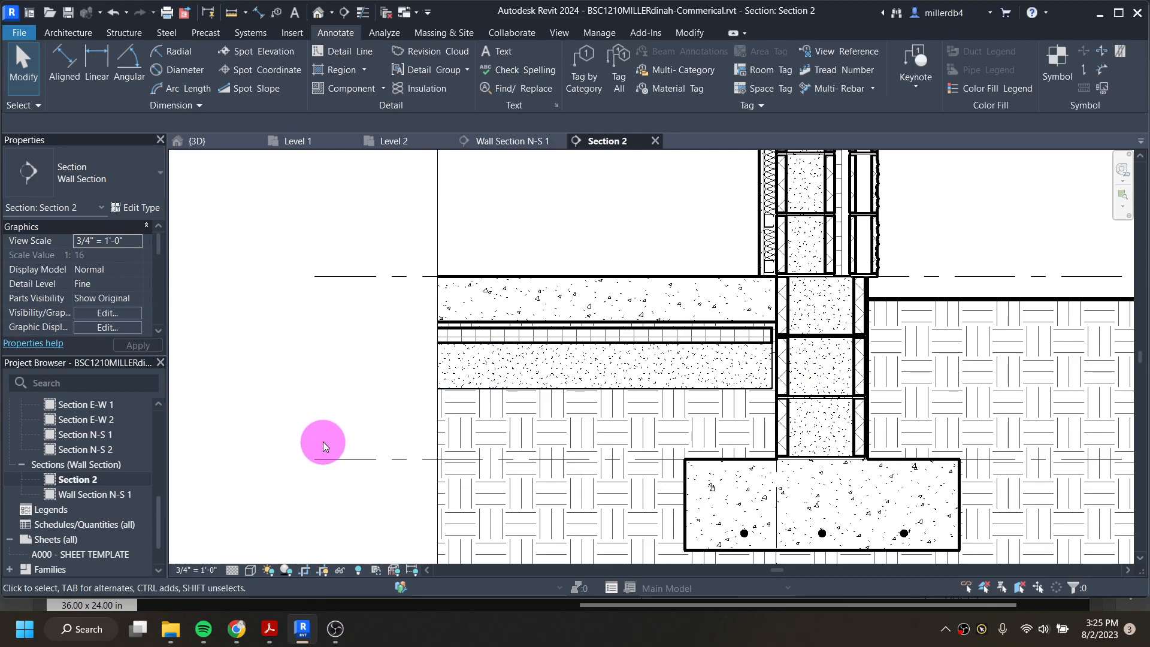
- Examine the footing and perimeter drain notes in the Acrobat reference PDF, and return to the foundation wall's exterior side in Revit
mouse_move(747, 411)
middle_down()
mouse_move(529, 393)
mouse_move(387, 400)
middle_up()
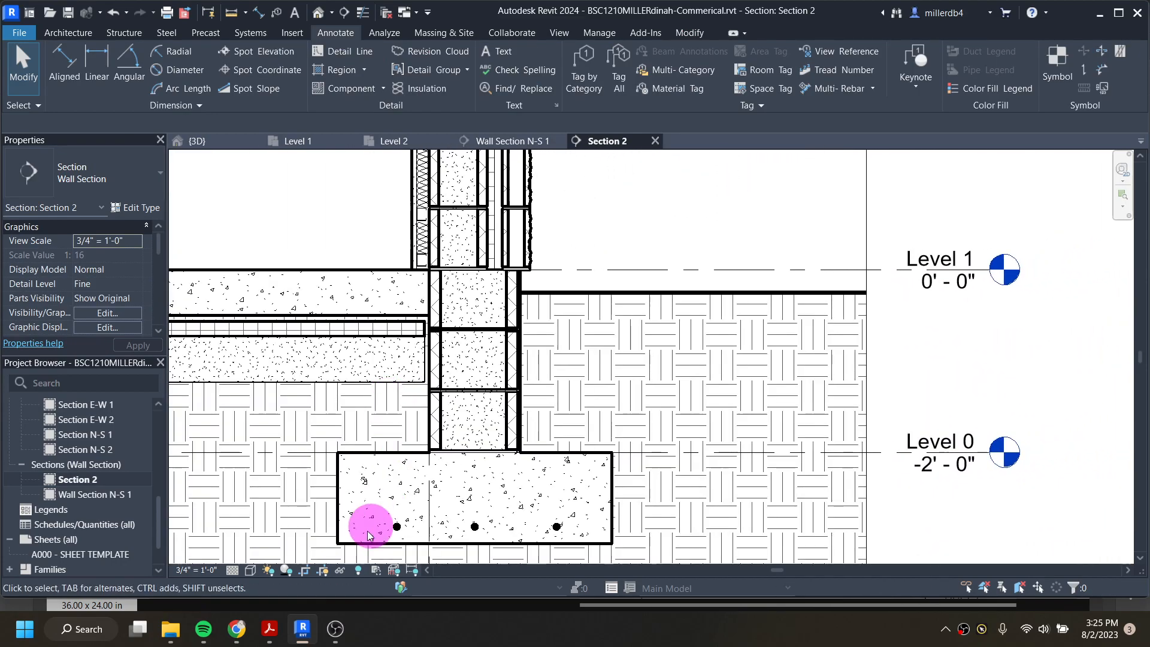
mouse_move(268, 636)
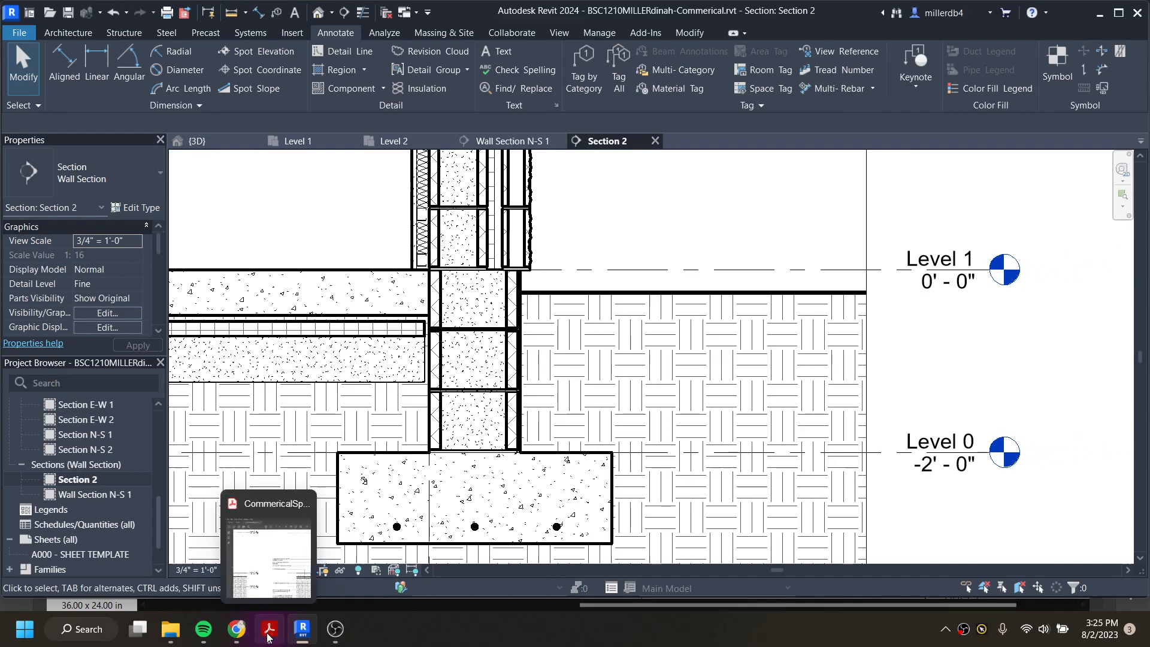
click(271, 584)
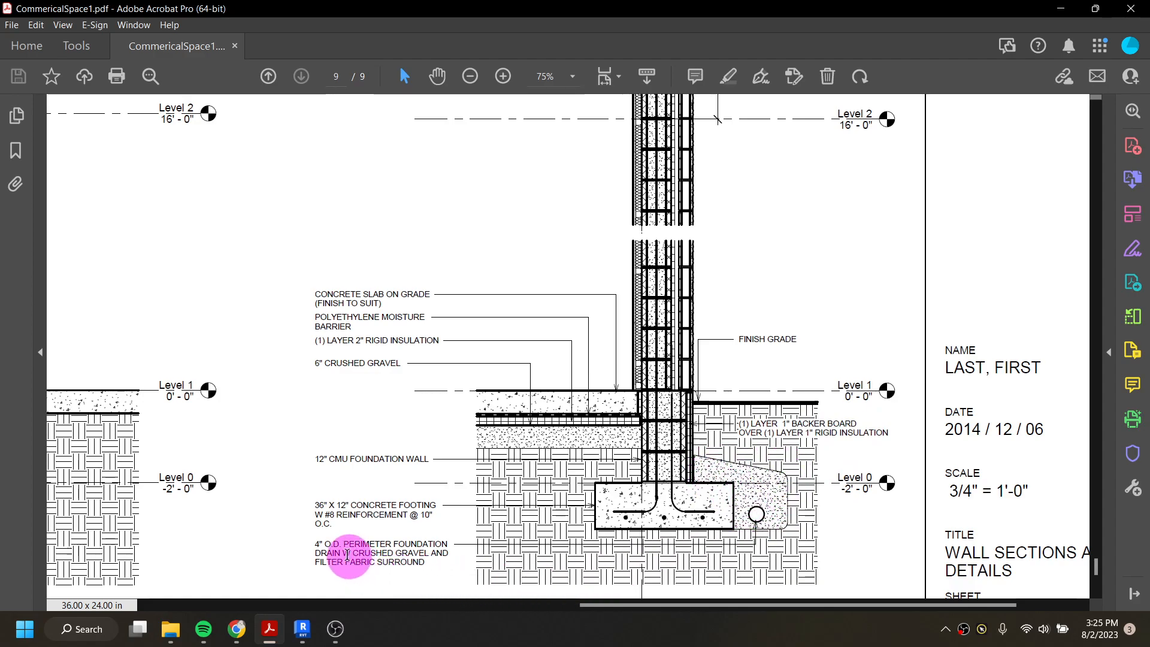
mouse_move(335, 628)
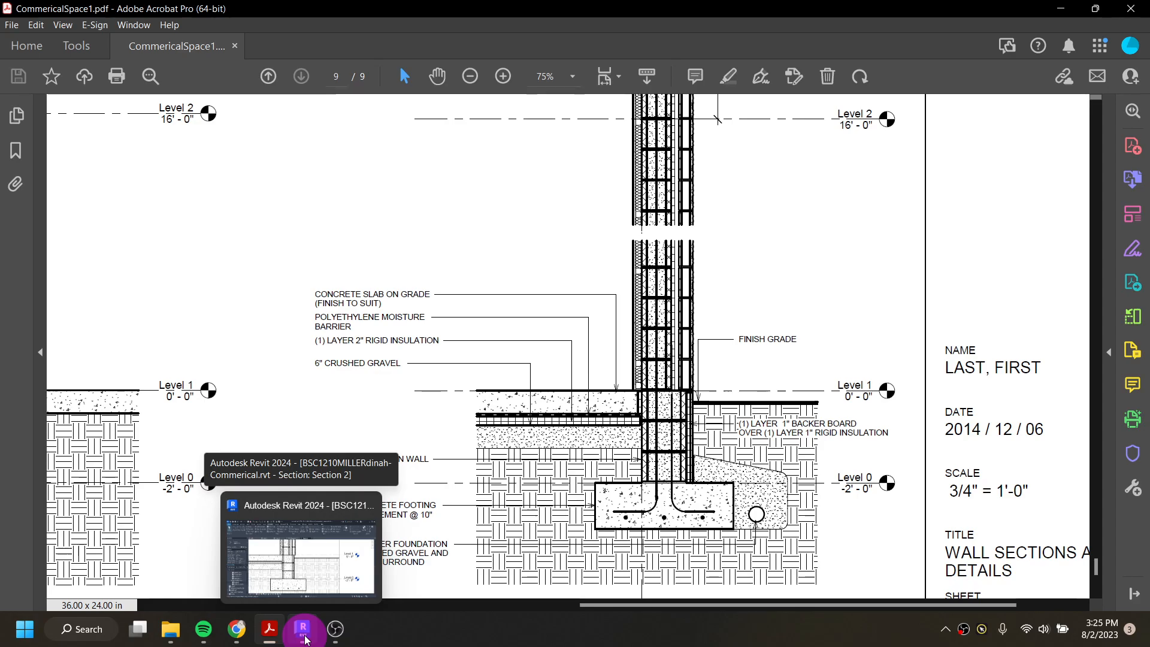
click(304, 636)
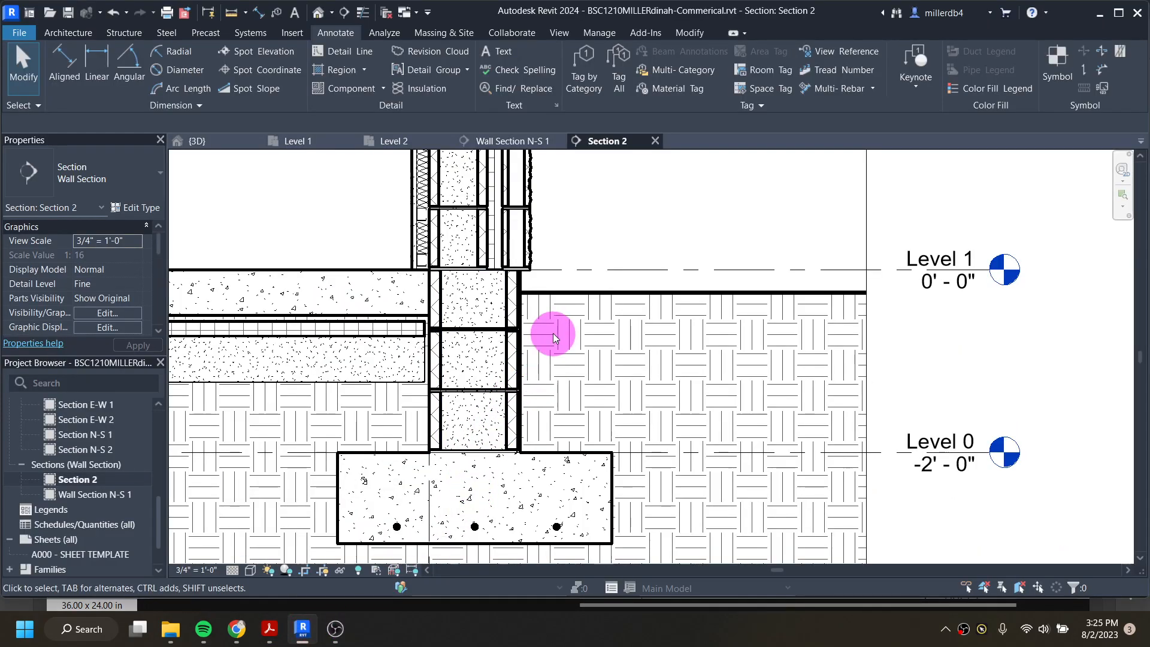
scroll(550, 323, up, 2)
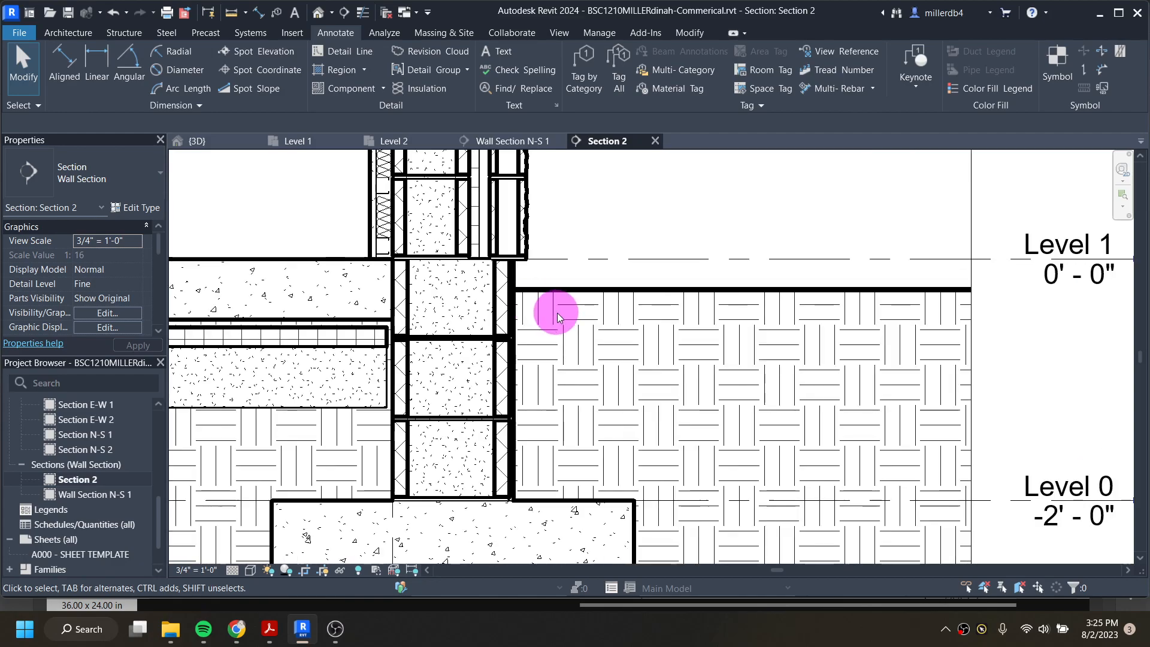
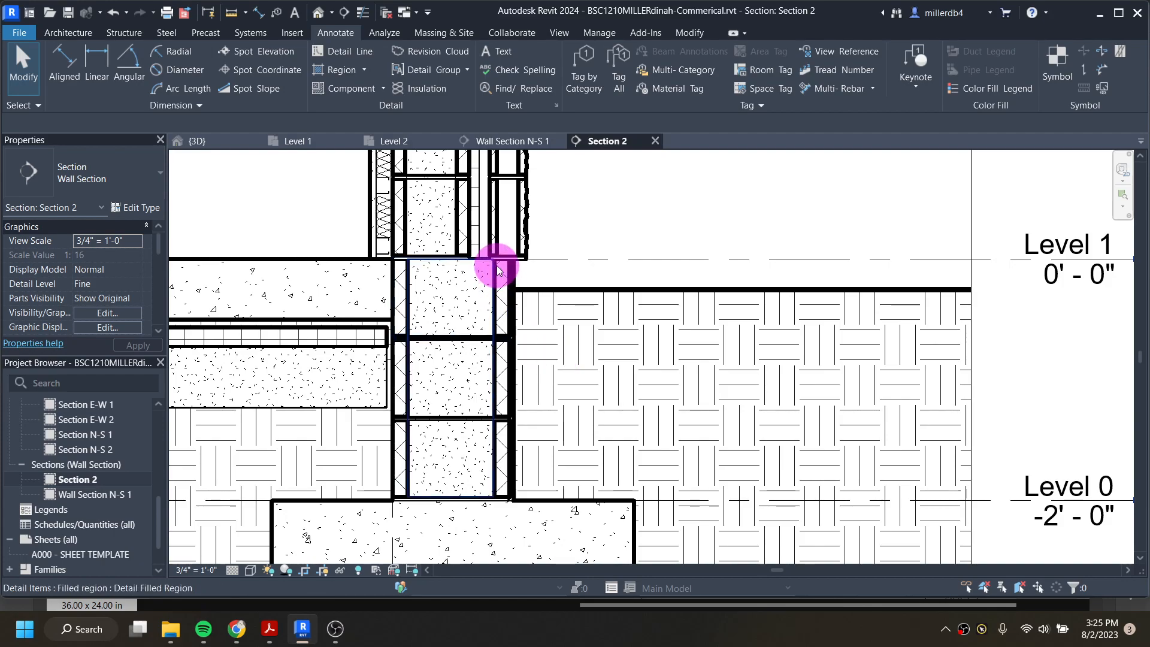
- Enlarge the Acrobat reference PDF to 200% to examine the backer board and rigid insulation outside the foundation wall, and return to Revit
click(270, 628)
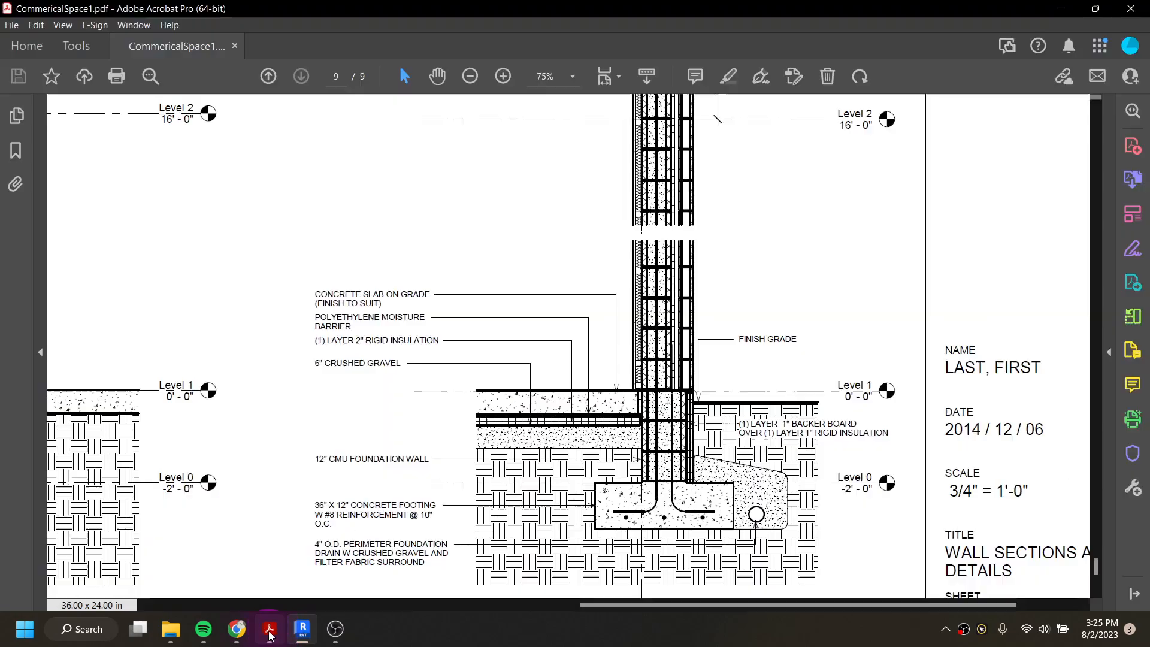
click(503, 76)
click(503, 76)
click(503, 76)
click(503, 76)
scroll(636, 500, down, 3)
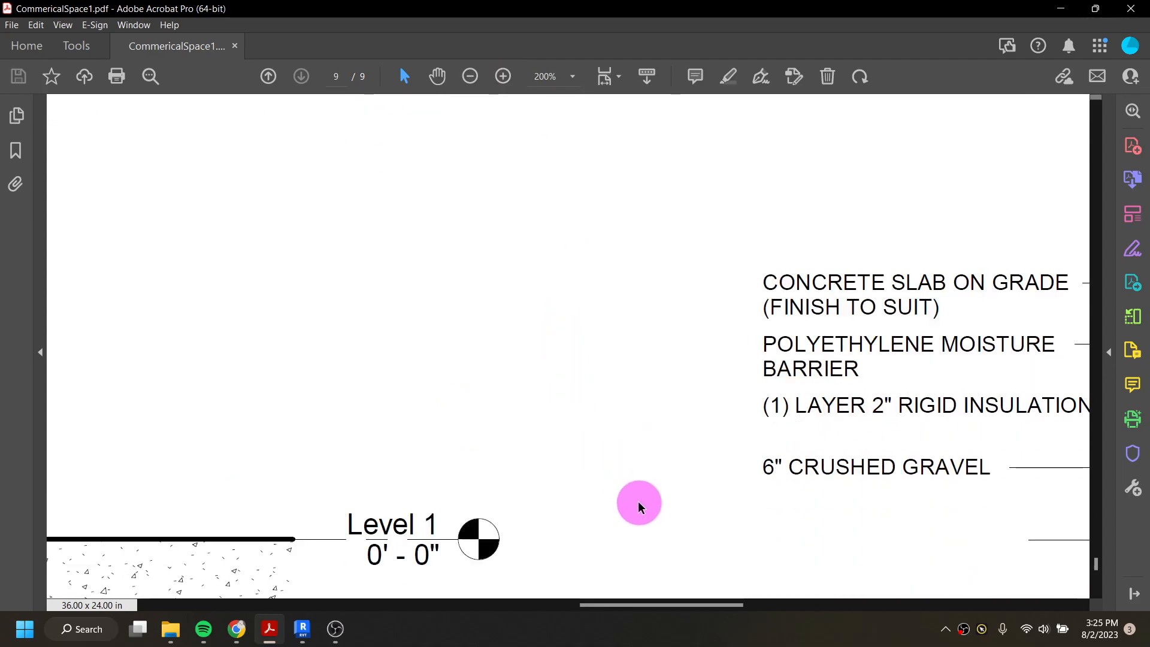
drag(688, 606, 872, 598)
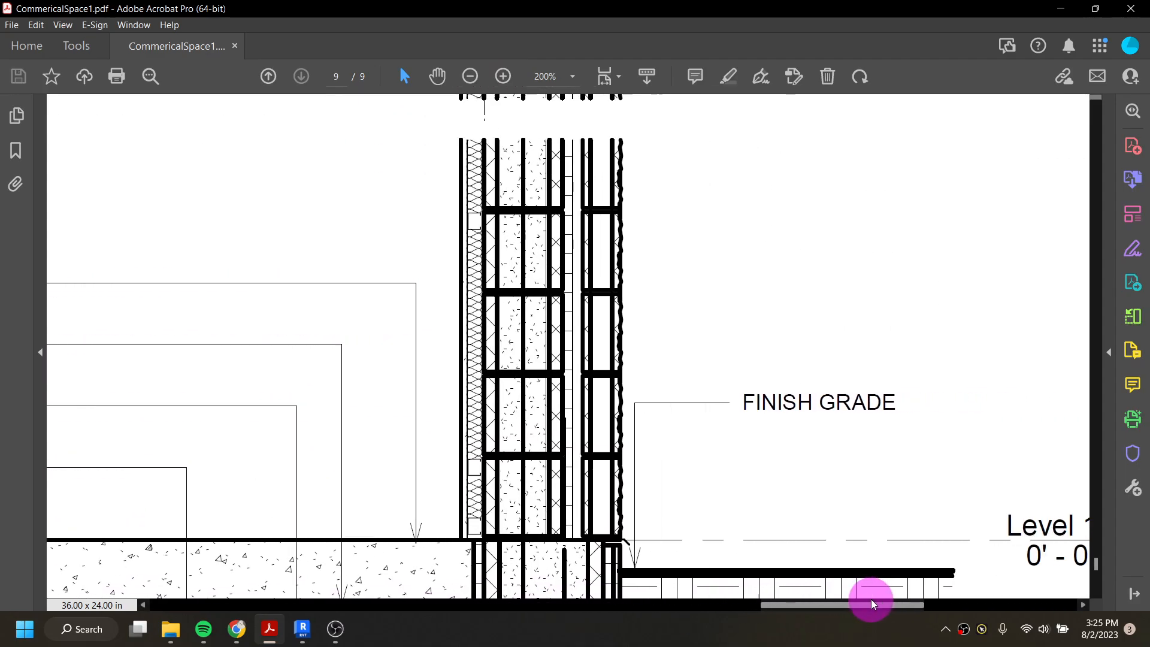
scroll(726, 546, down, 3)
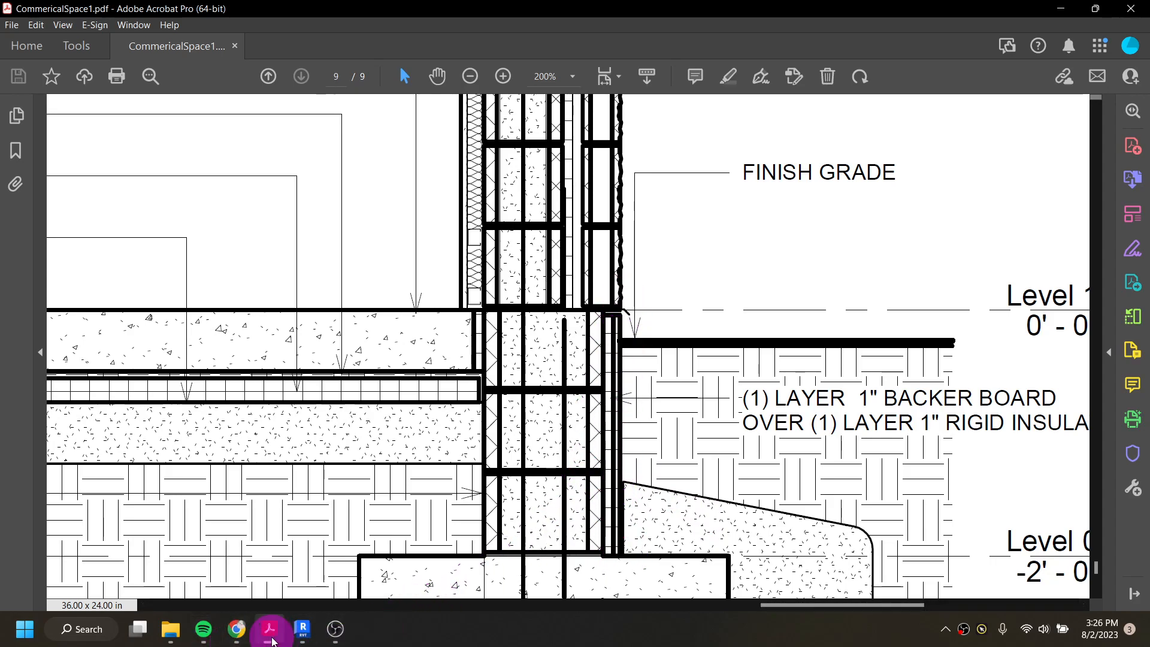
mouse_move(267, 639)
click(302, 629)
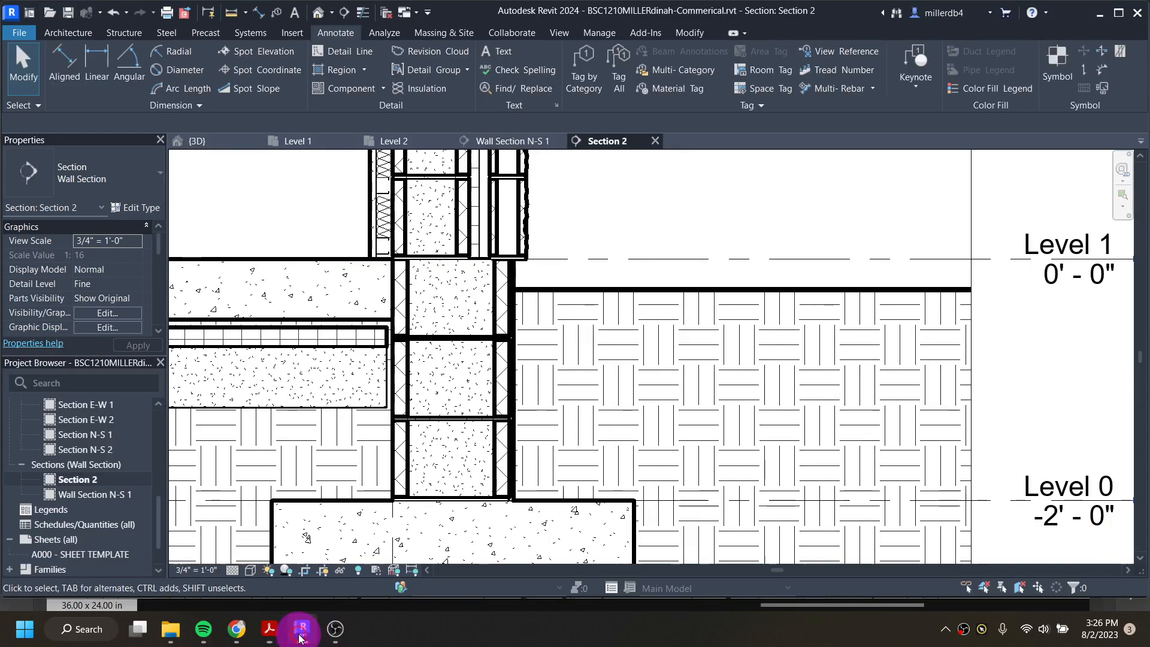
- Start another filled region in Section 2 and open the line style choices for its boundary
click(334, 72)
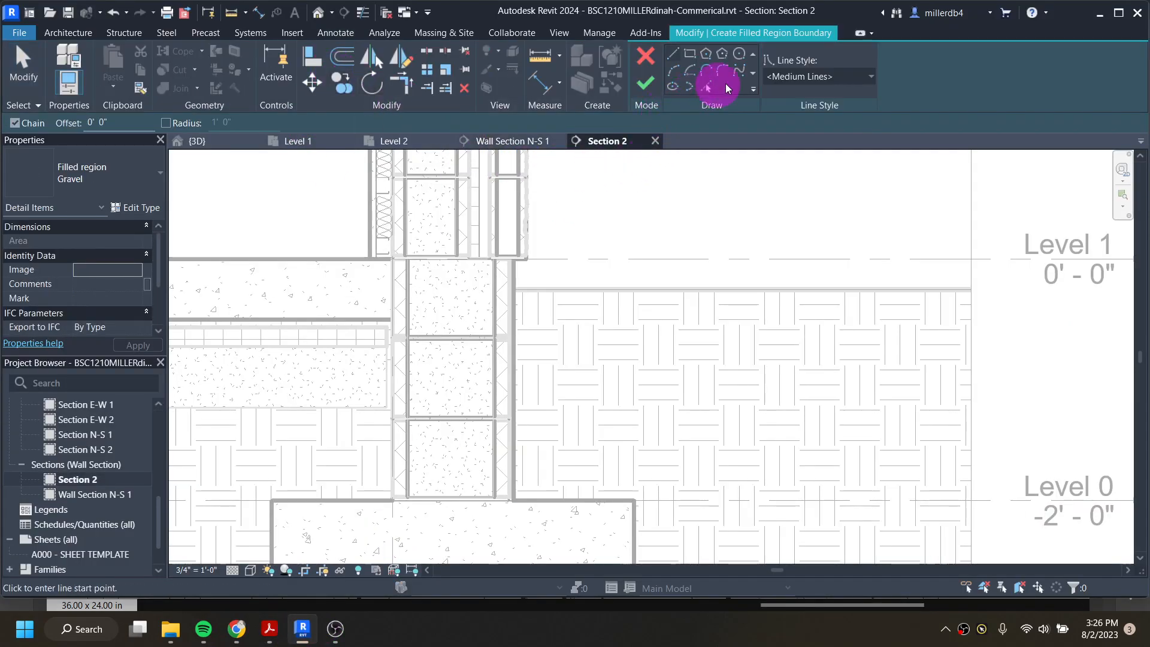
click(816, 77)
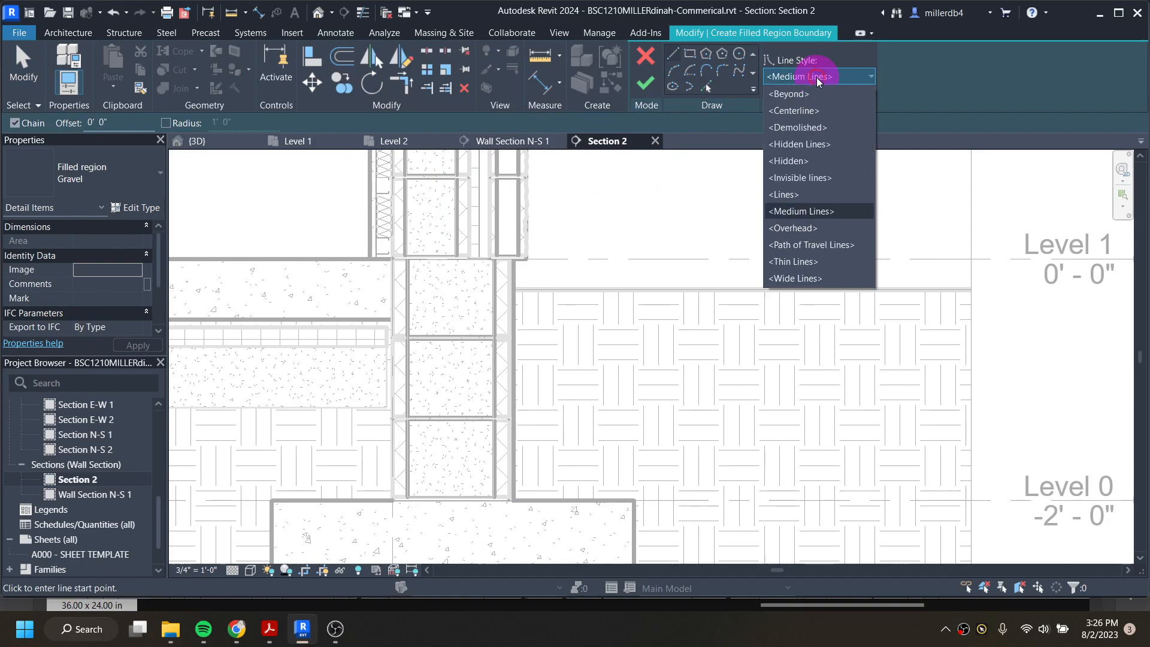
- Set the filled region's boundary line style to Wide Lines and its type to Ortho Crosshatch
click(795, 277)
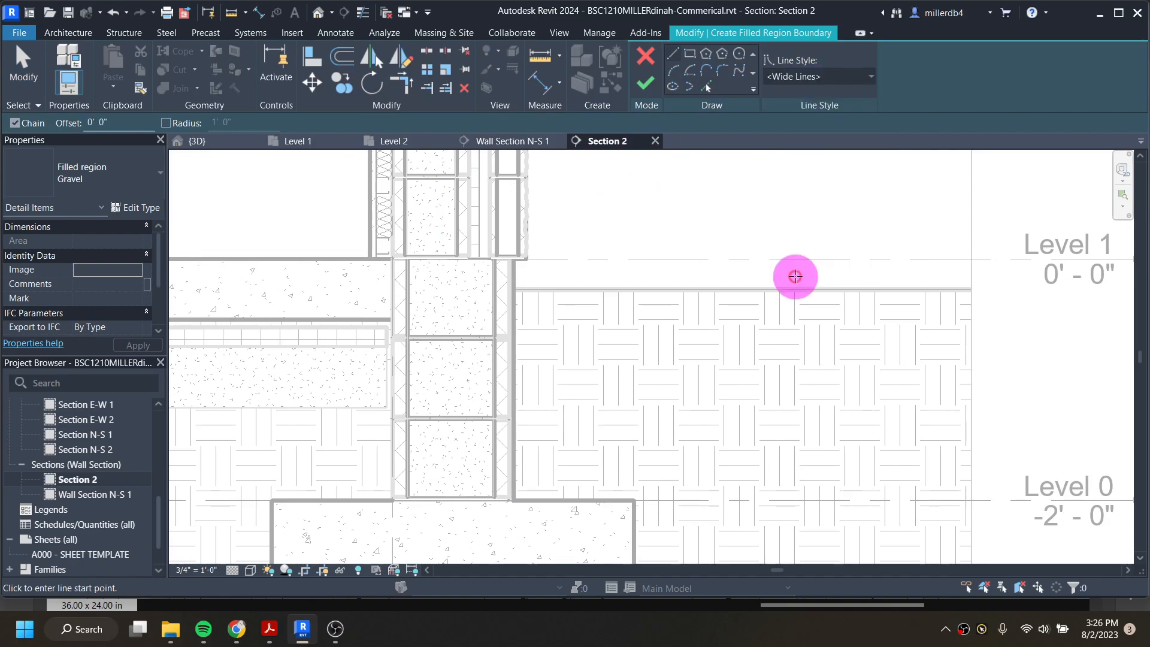
click(112, 171)
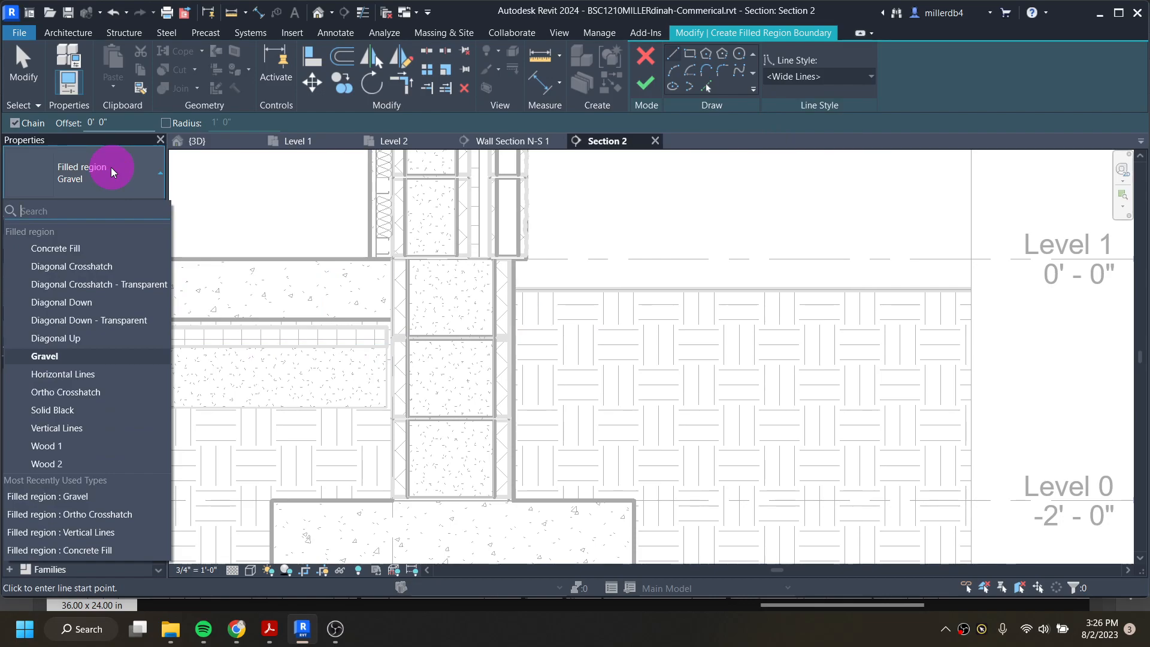
click(106, 392)
- Create a rectangular region 1" wide and 1'-11 1/4" high up the foundation wall's outer face from the footing, and finish it
click(706, 56)
click(691, 56)
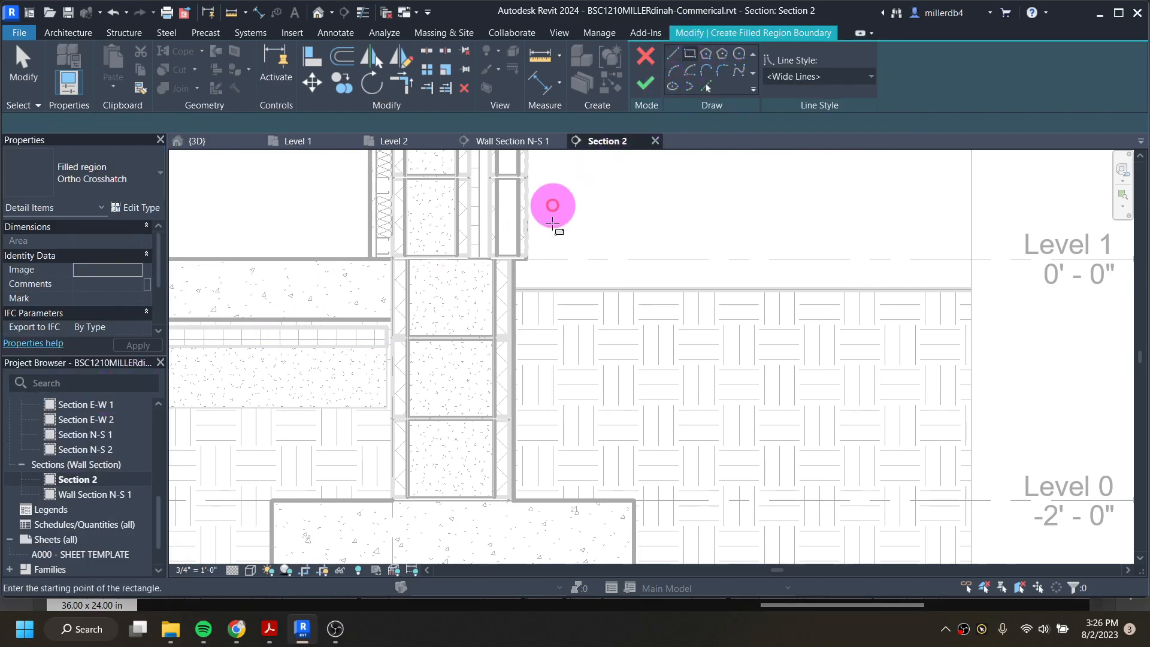
scroll(509, 496, up, 2)
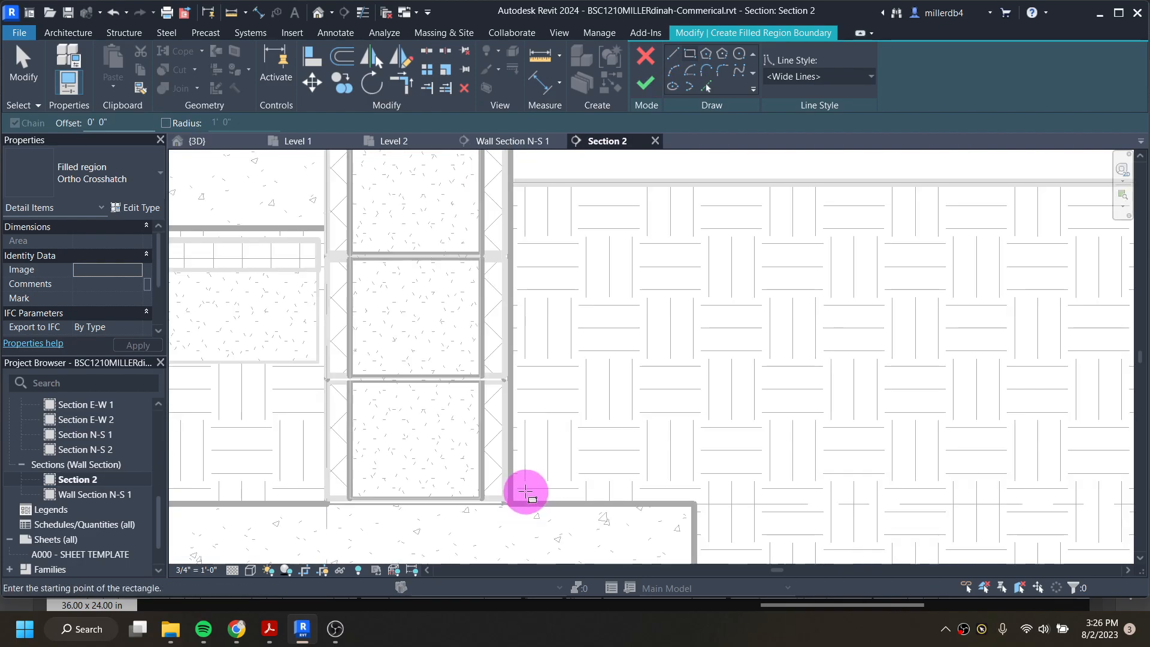
scroll(515, 498, up, 2)
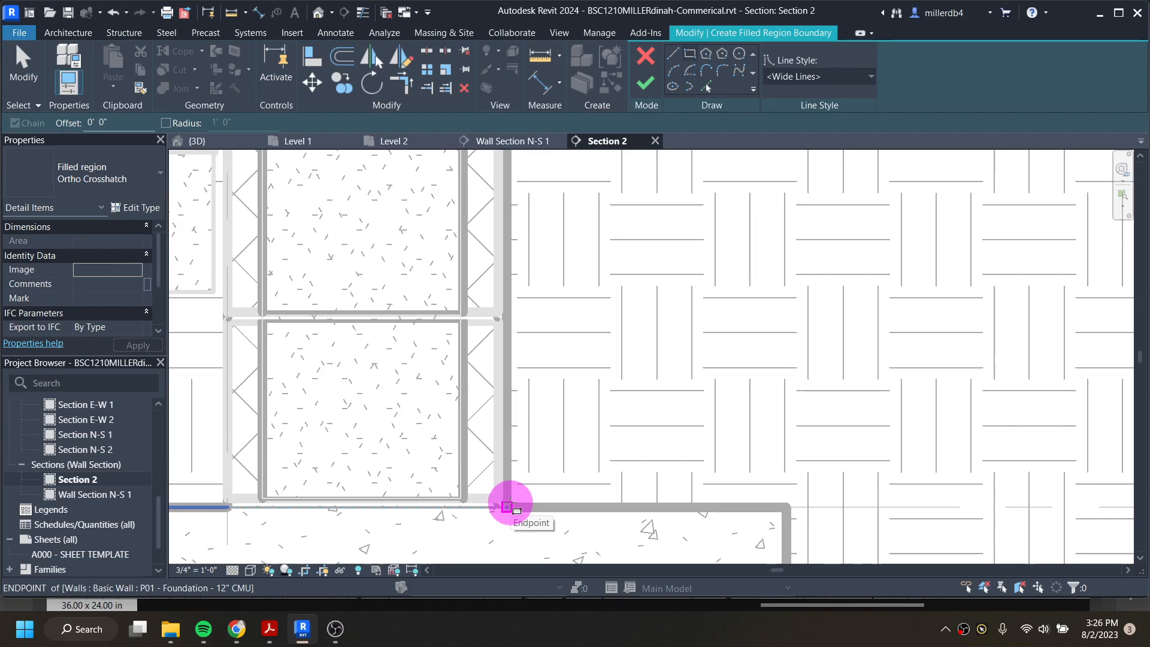
click(509, 507)
scroll(595, 359, down, 3)
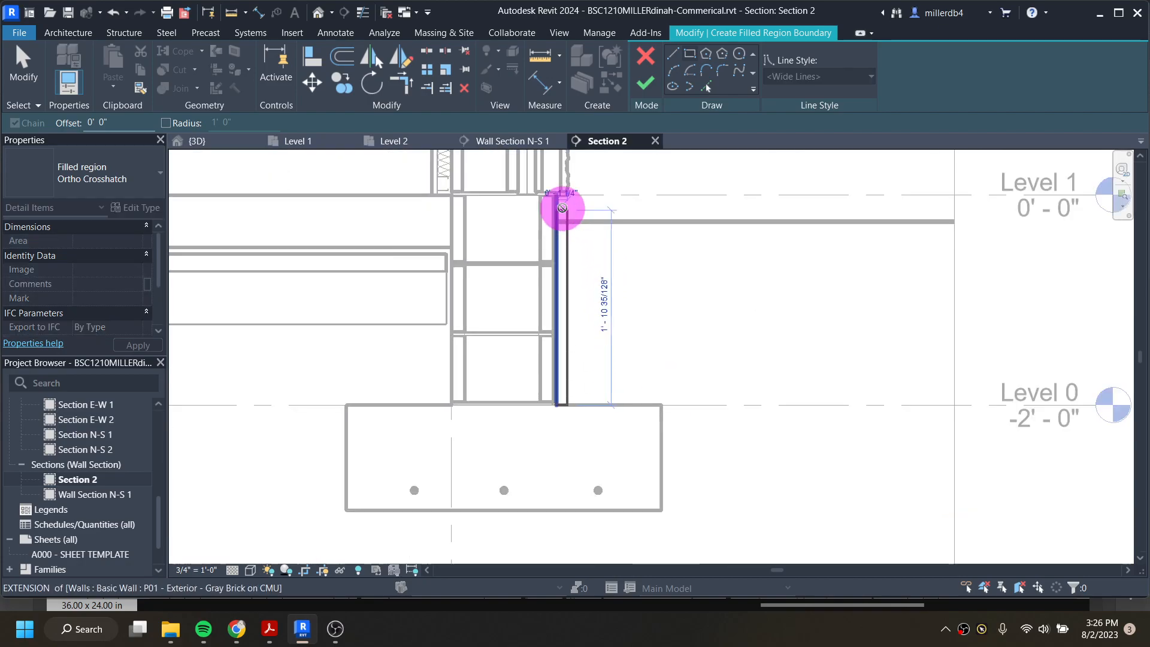
scroll(563, 211, up, 3)
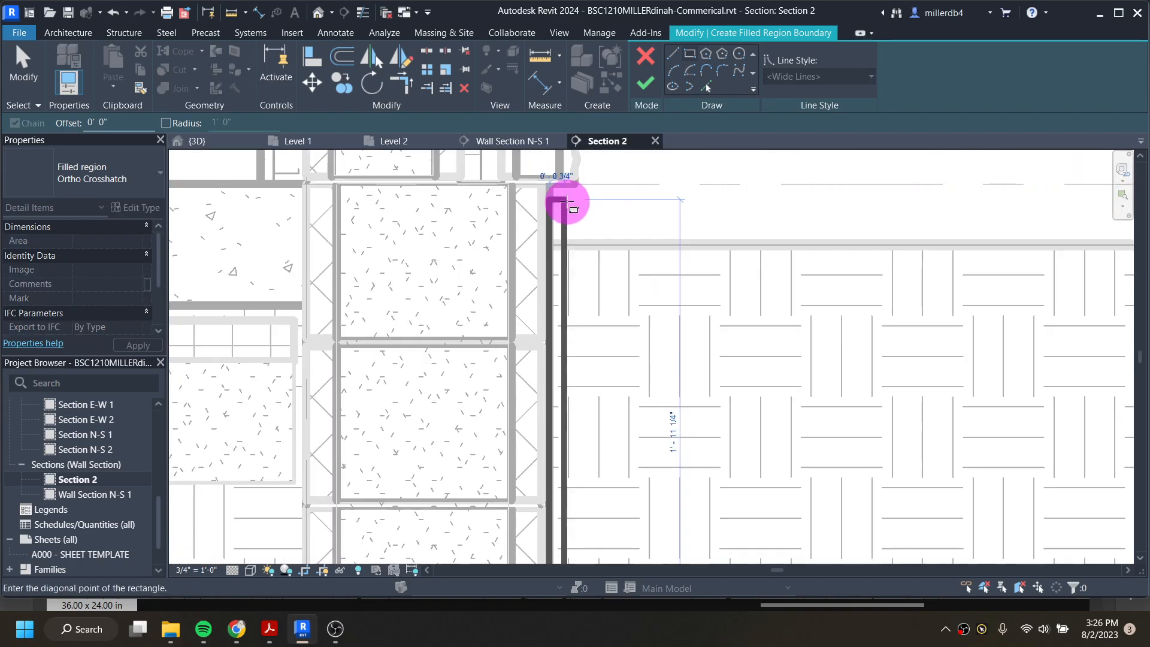
scroll(566, 199, up, 2)
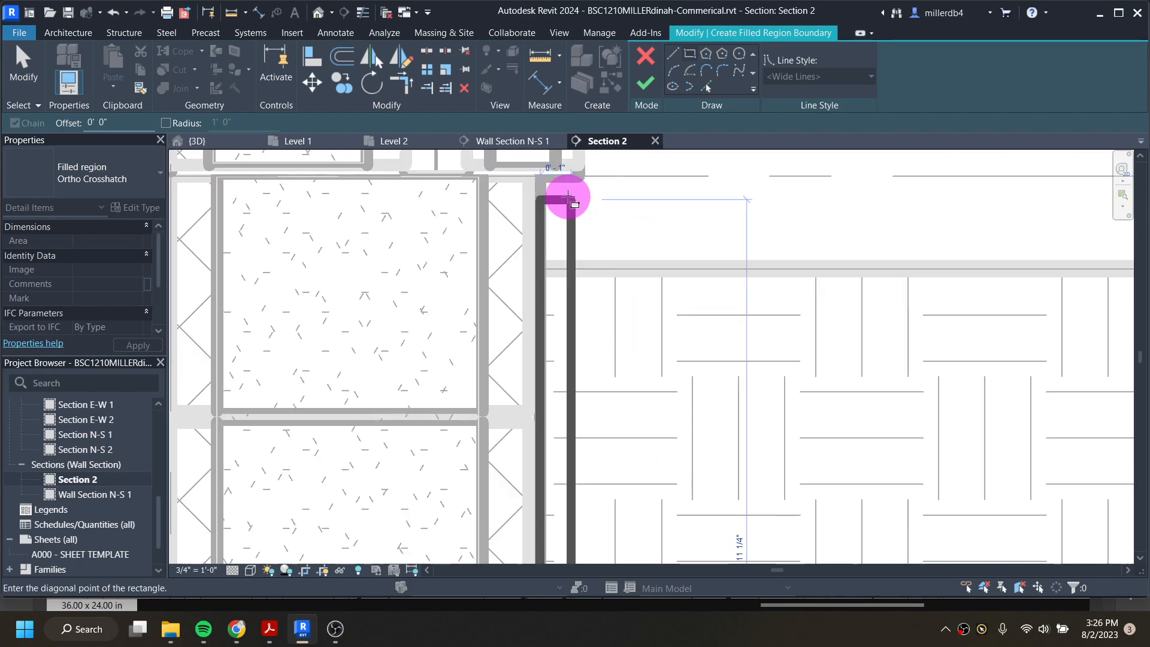
click(567, 197)
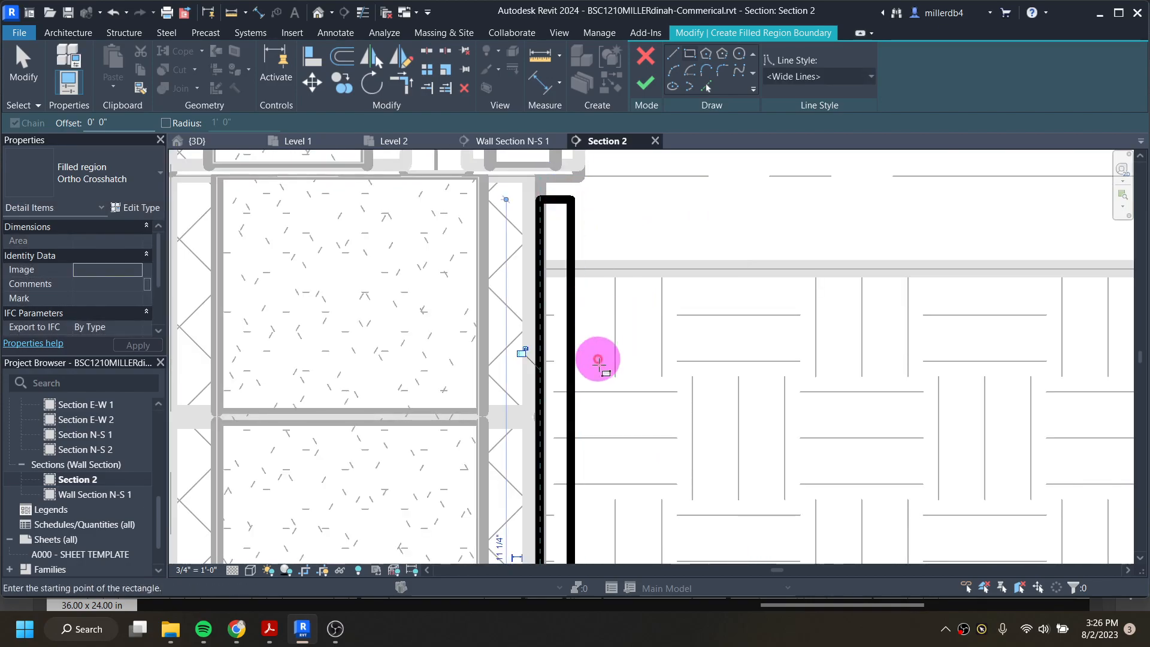
click(646, 86)
scroll(592, 210, down, 2)
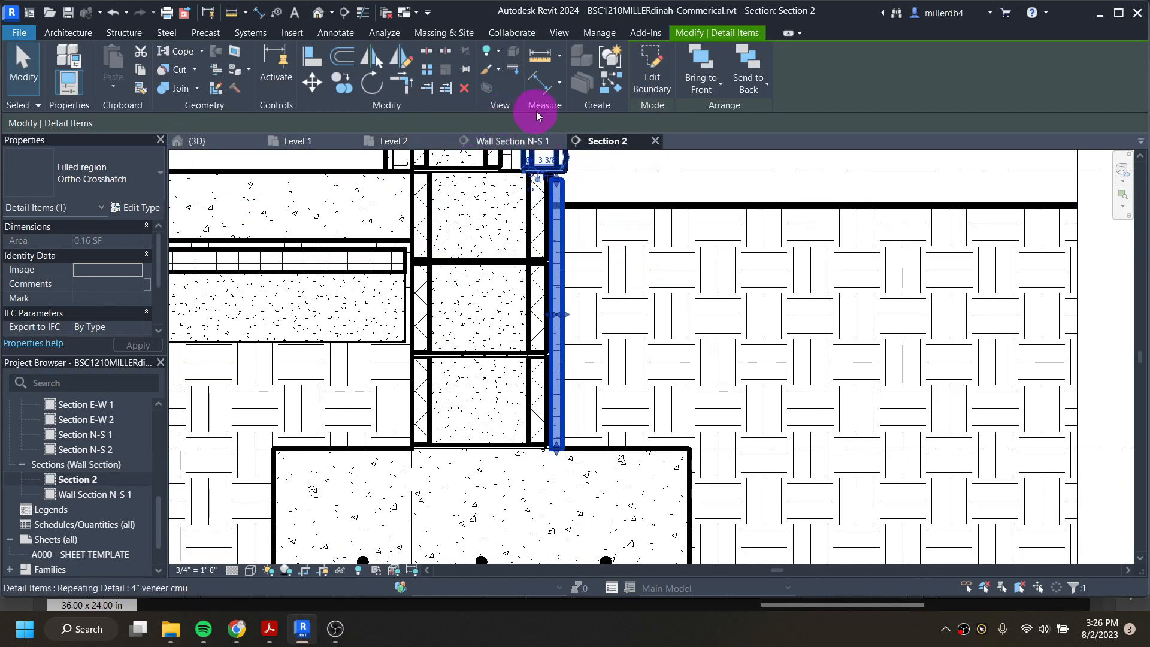
click(541, 160)
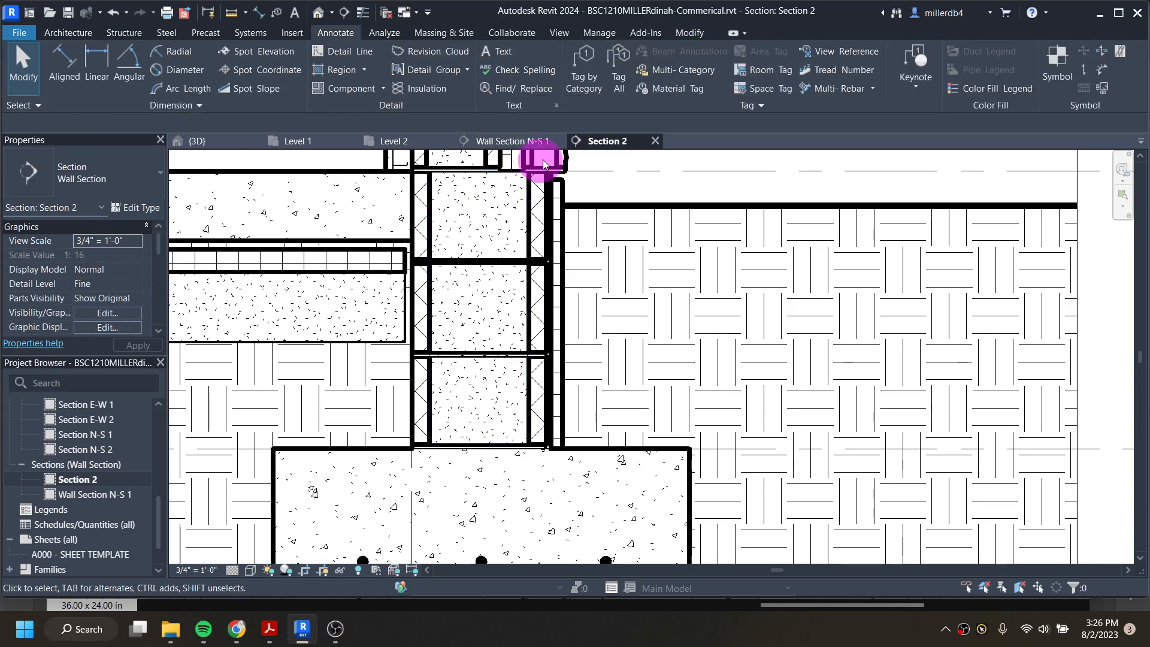
- Start another Ortho Crosshatch filled region and sketch a rectangle about 1 3/8" wide against the first strip's outer face down to the footing
click(344, 72)
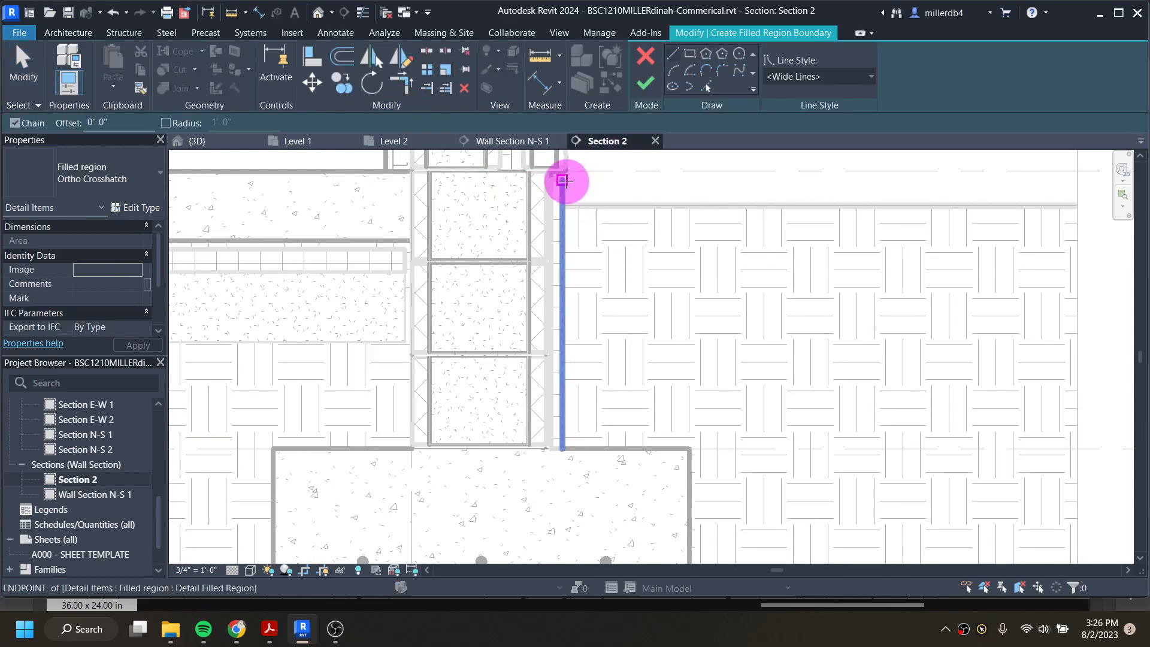
click(561, 180)
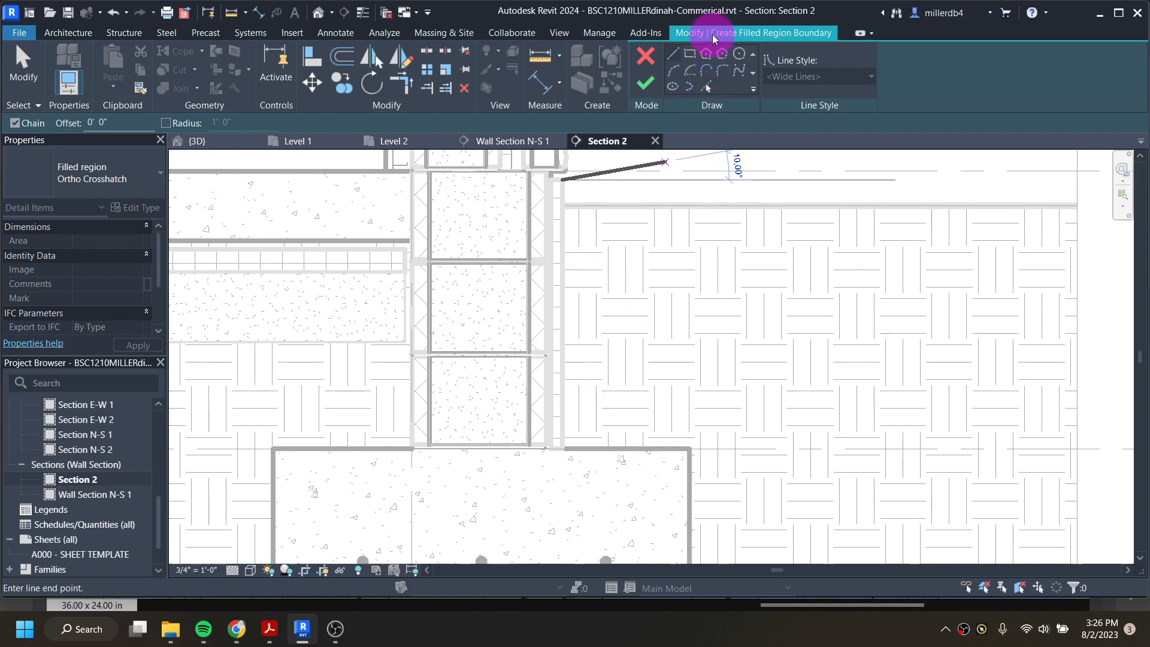
click(691, 52)
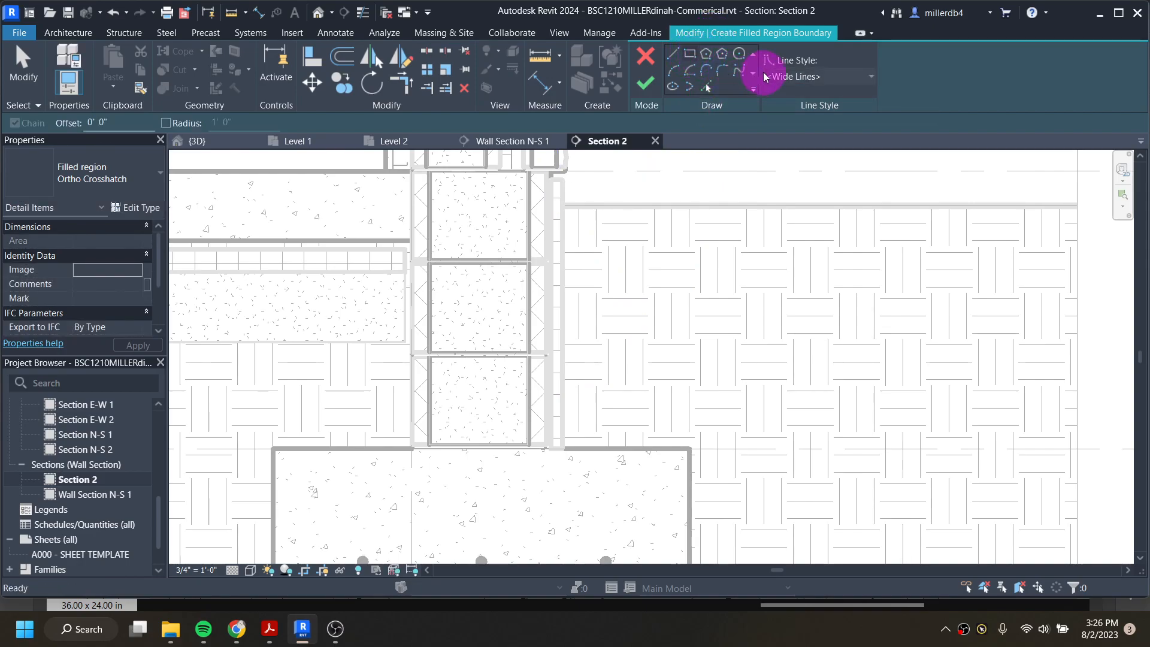
click(562, 180)
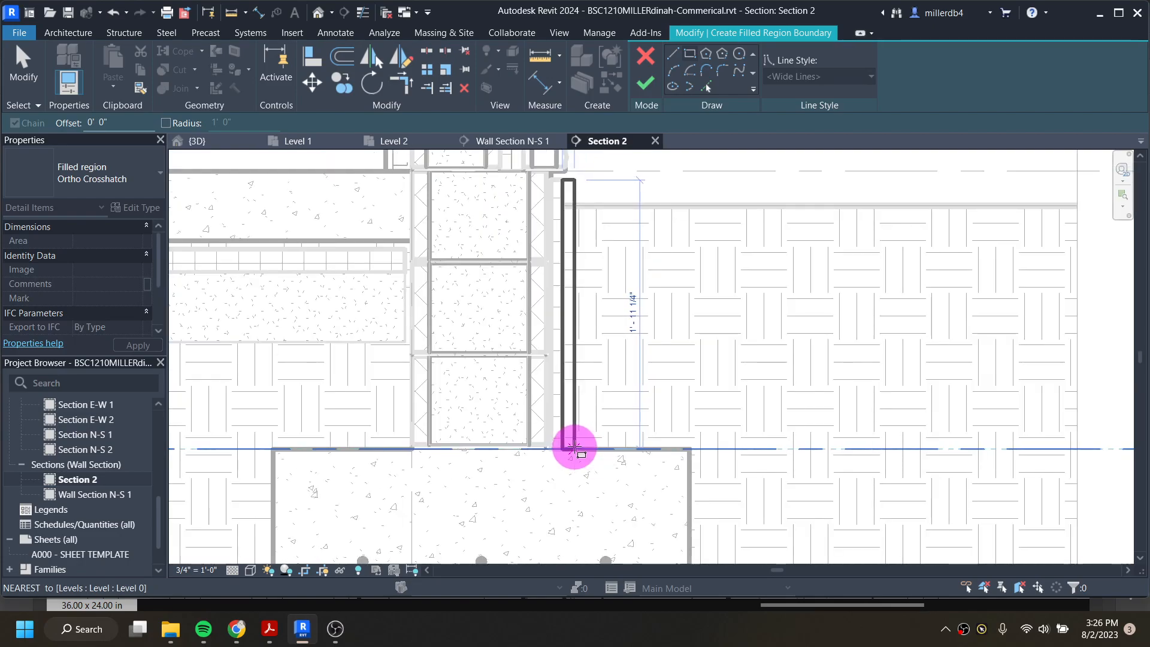
middle_drag(586, 456, 593, 503)
click(586, 495)
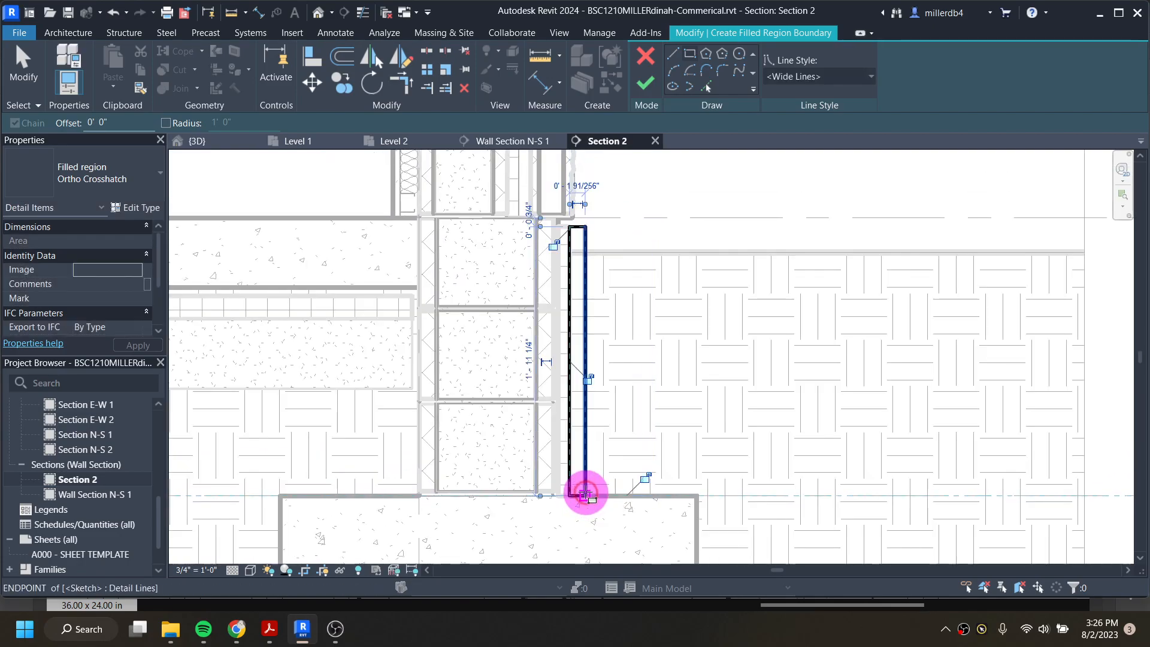
- Set the new rectangle's width to 1 foot
scroll(571, 182, up, 4)
click(604, 191)
text(1)
key(Return)
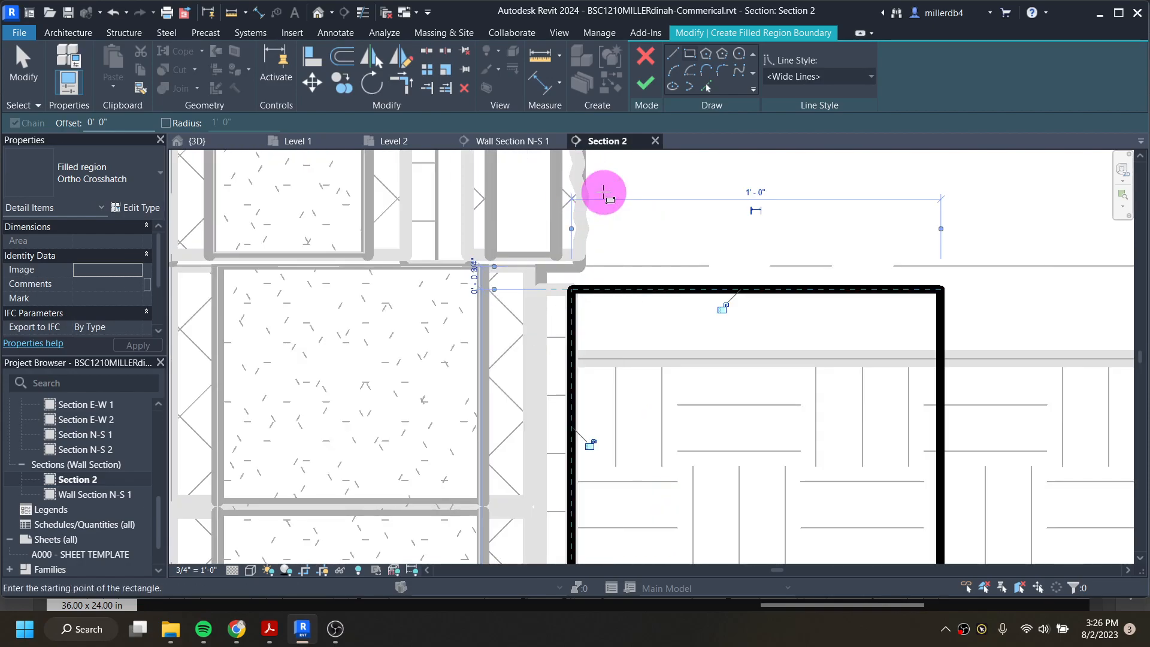
- Set the new rectangle's width to 1 inch and finish the filled region
click(754, 195)
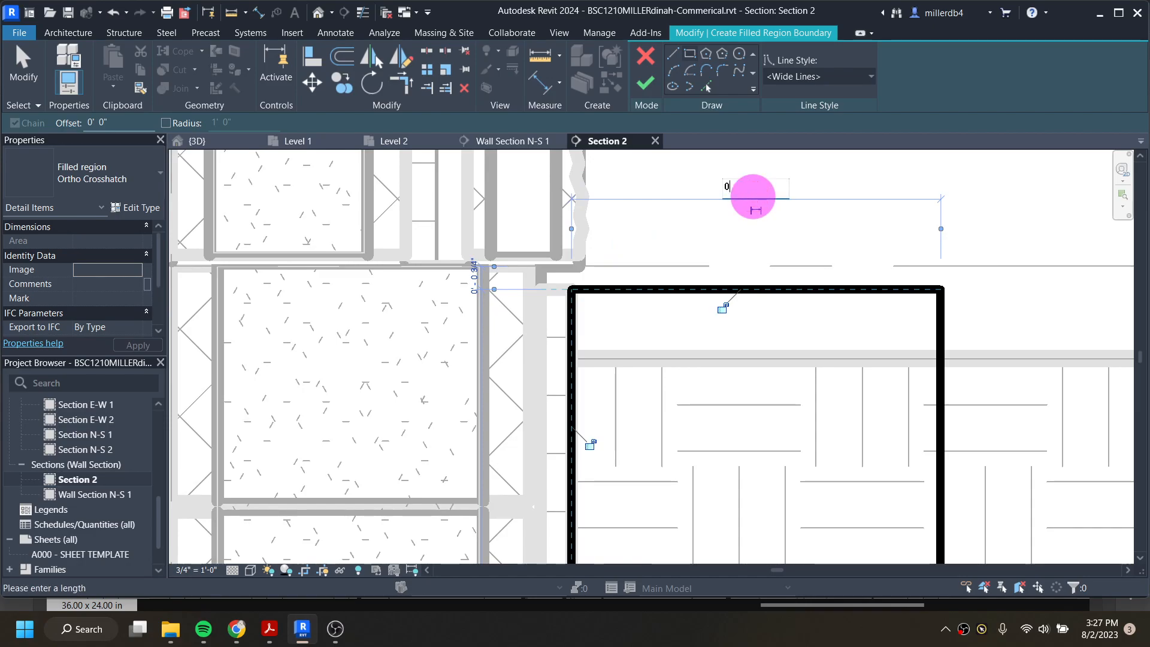
text(0 1)
key(Return)
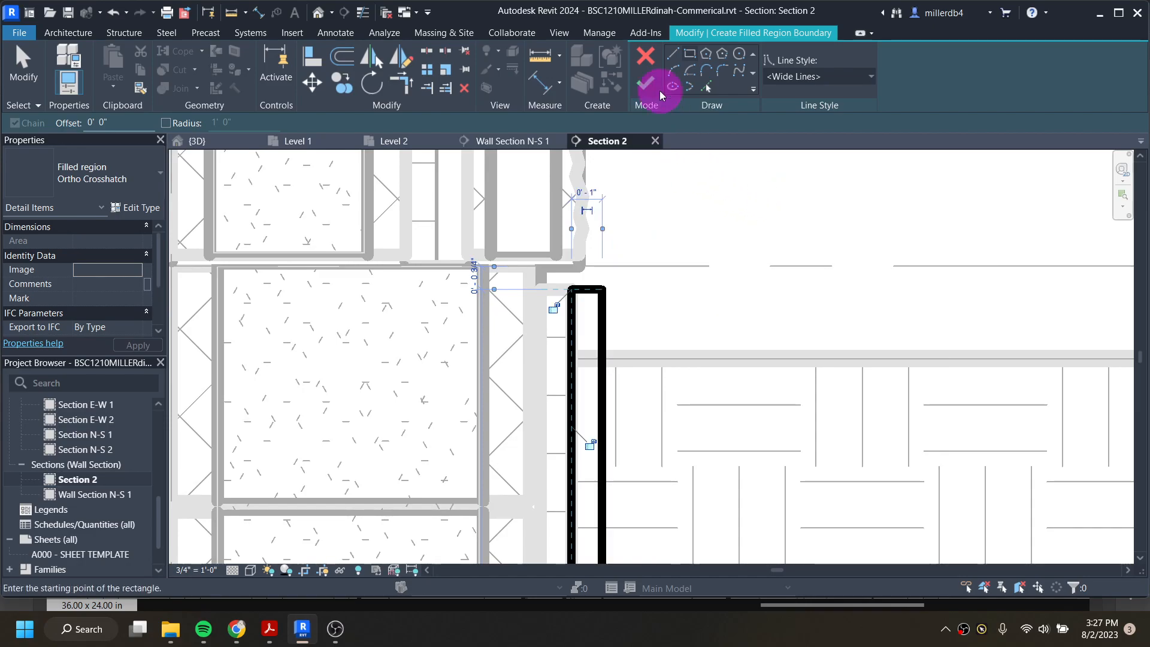
click(641, 87)
scroll(620, 326, down, 4)
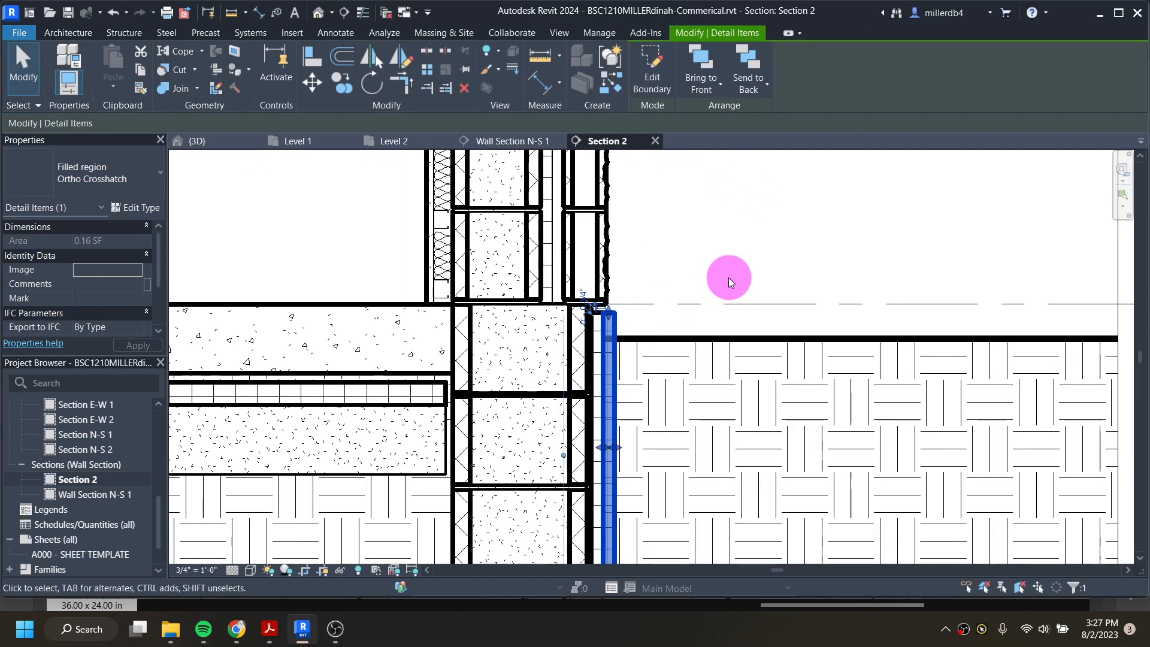
click(727, 264)
- Switch to CommericalSpace1.pdf in Acrobat and examine the sloped fill and drain pipe detail beside the footing
scroll(718, 265, up, 2)
scroll(718, 265, down, 1)
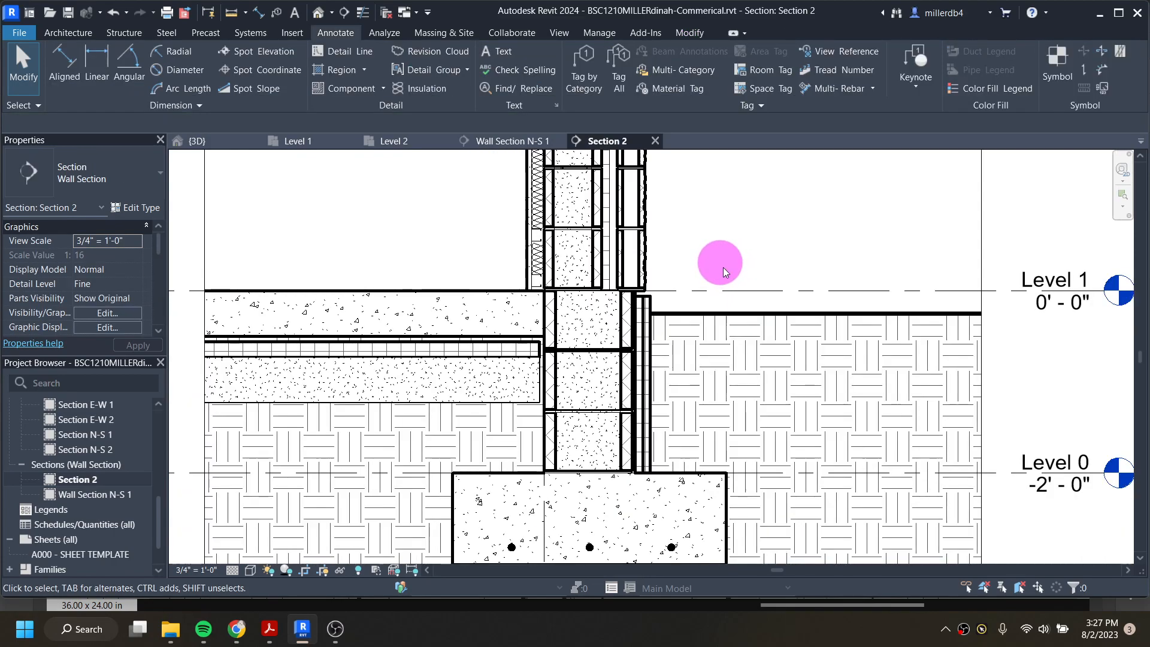
middle_drag(688, 508, 551, 482)
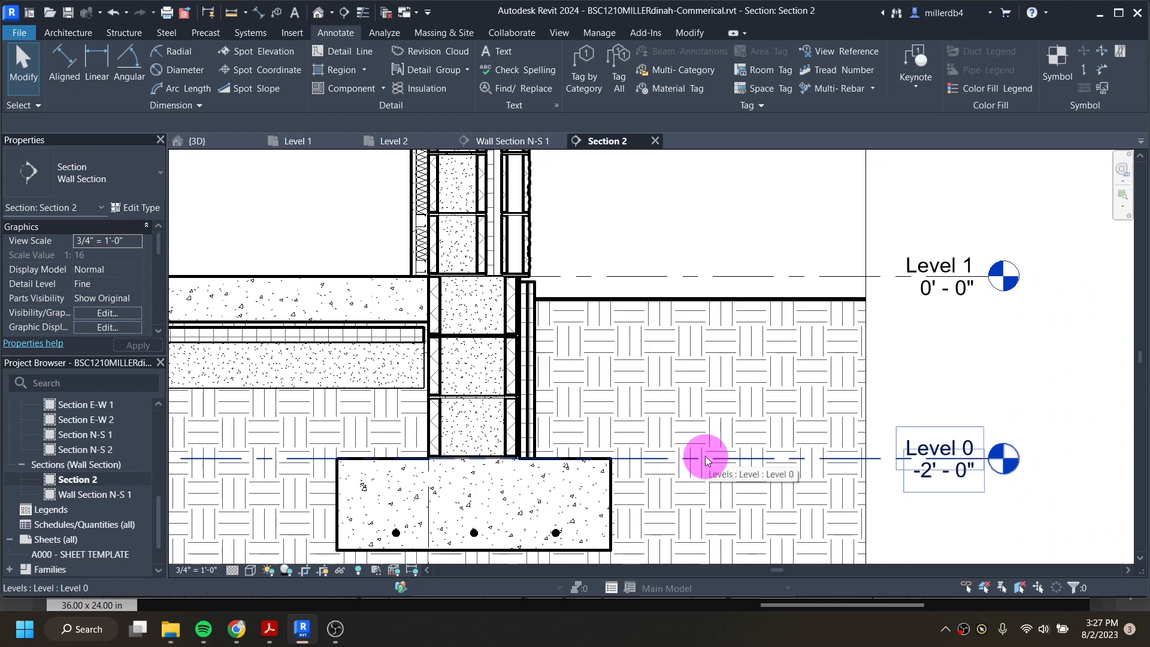
click(270, 630)
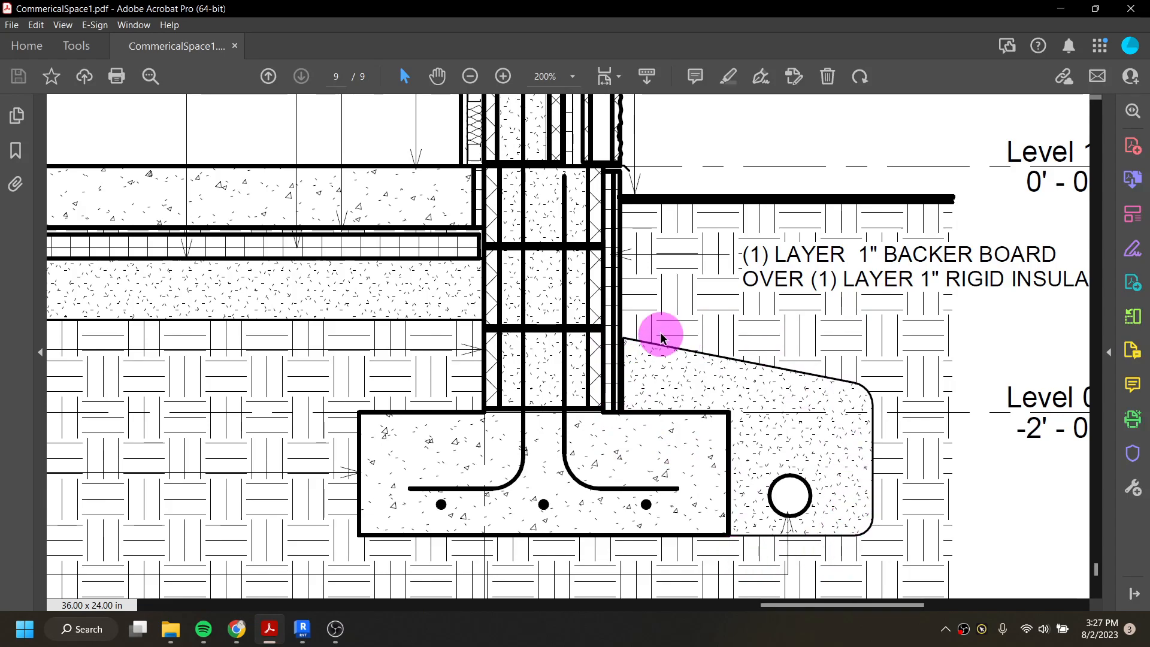
mouse_move(239, 638)
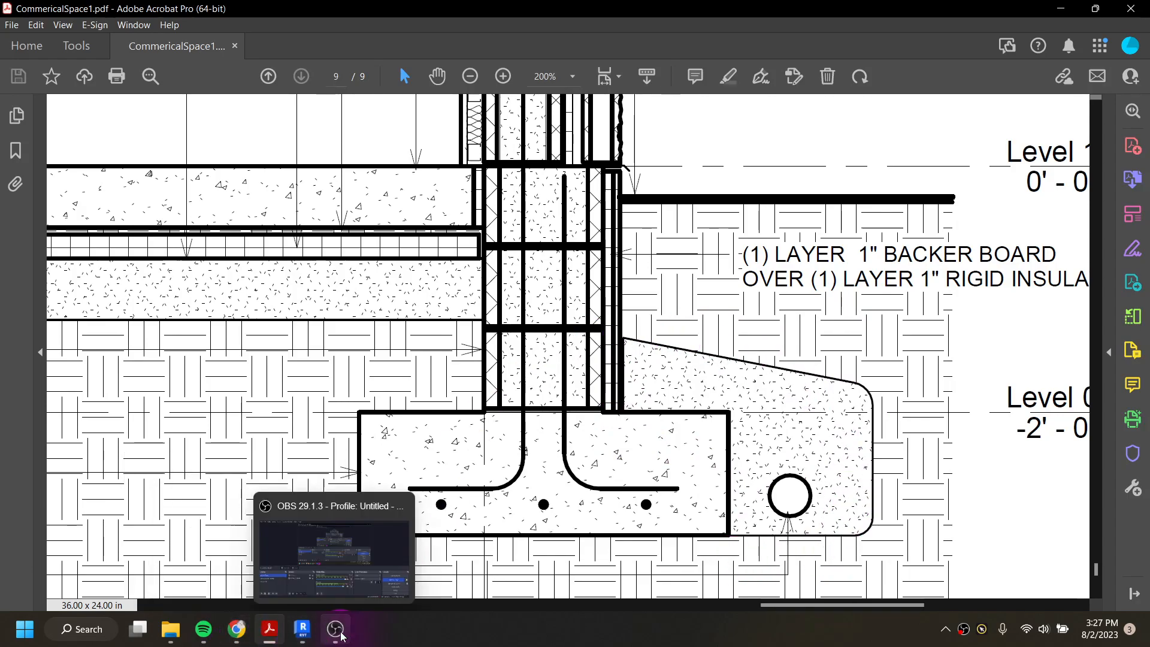
mouse_move(313, 636)
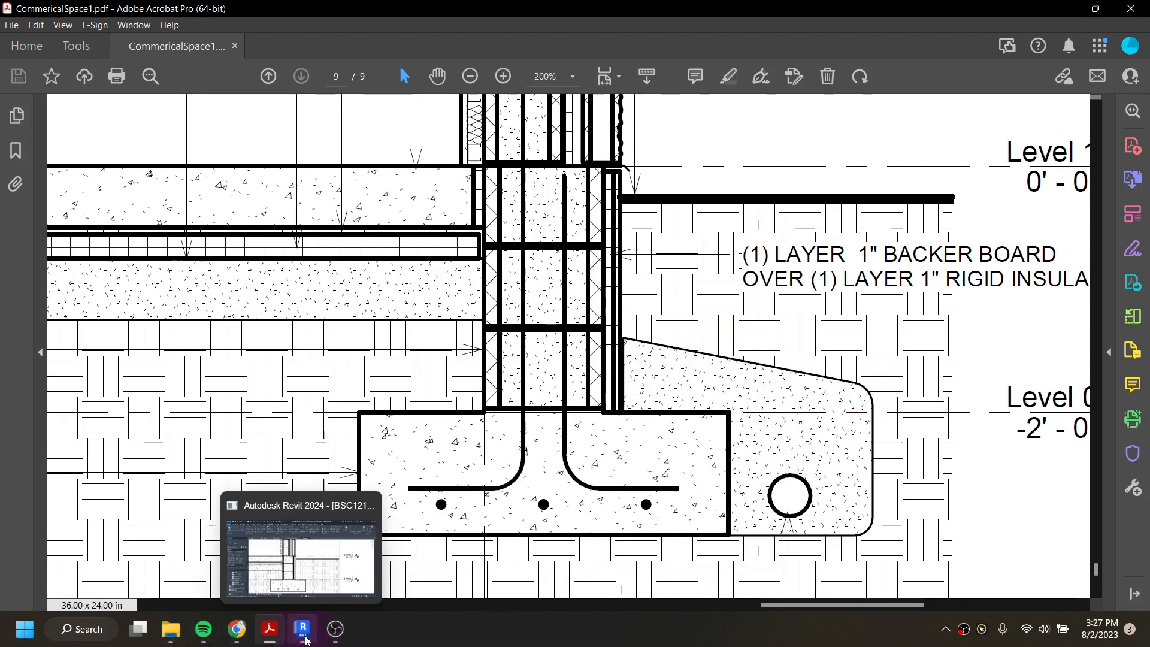
- Return to Revit and start a new filled region with the Medium Lines boundary style
click(304, 636)
middle_drag(655, 437, 572, 384)
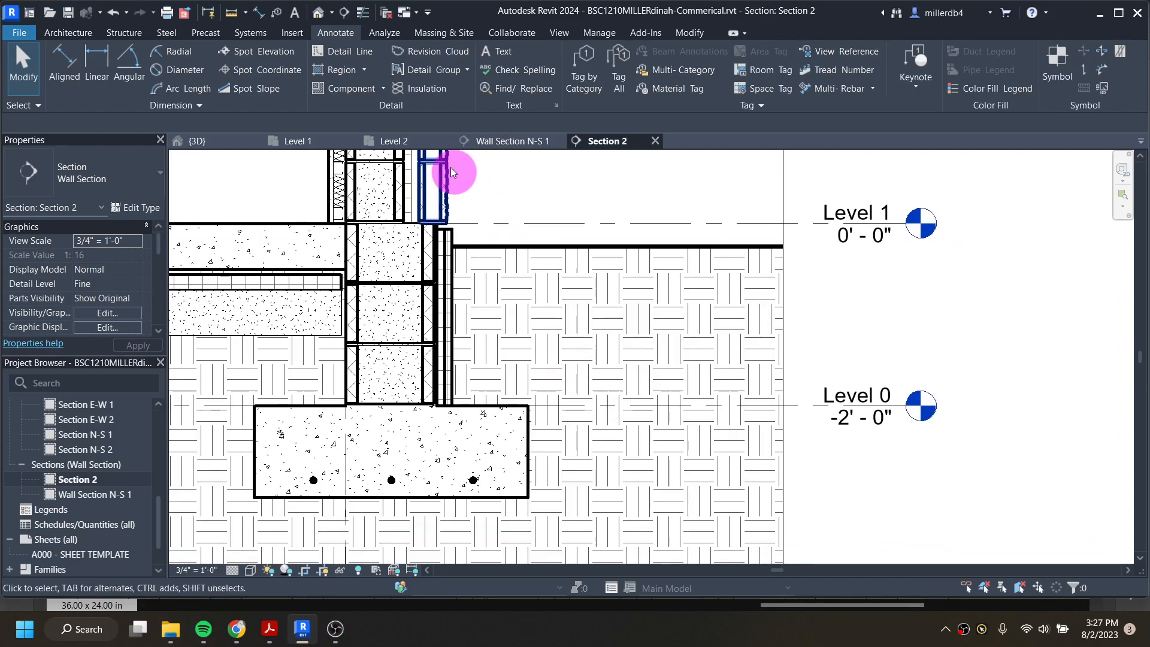
click(341, 70)
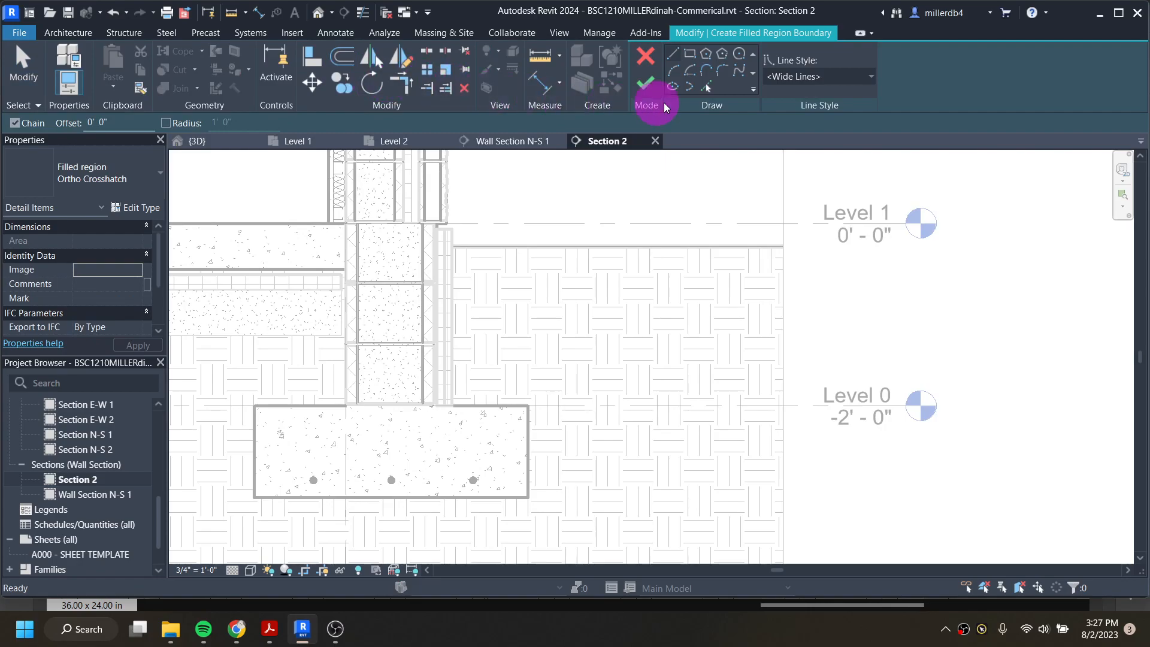
click(796, 78)
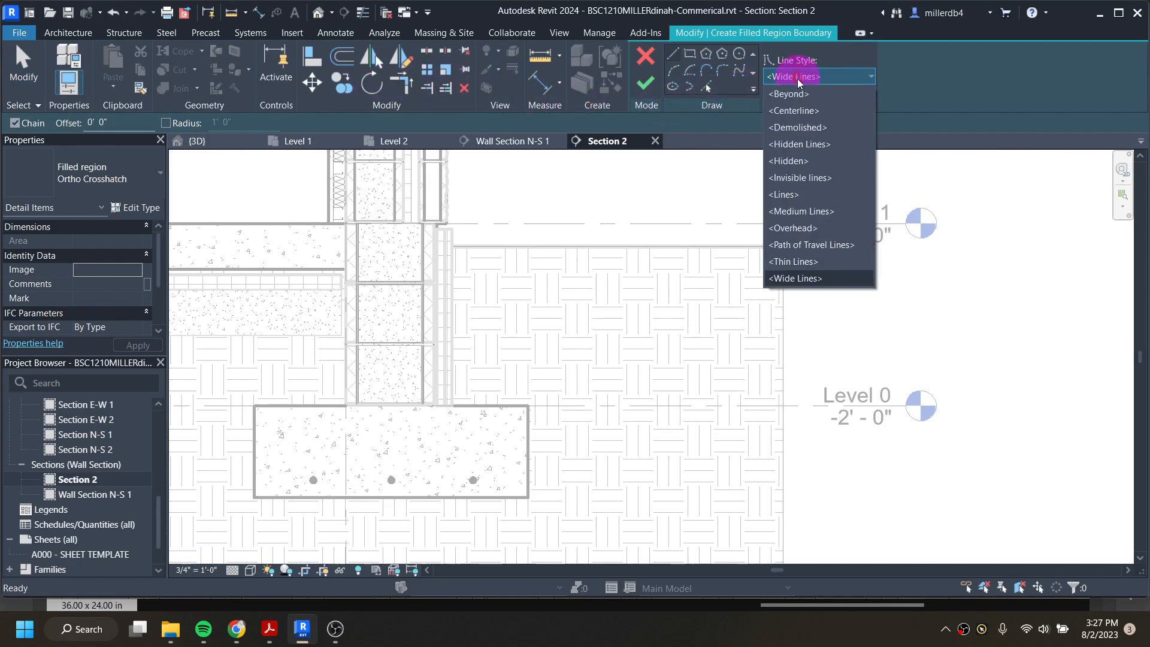
click(802, 211)
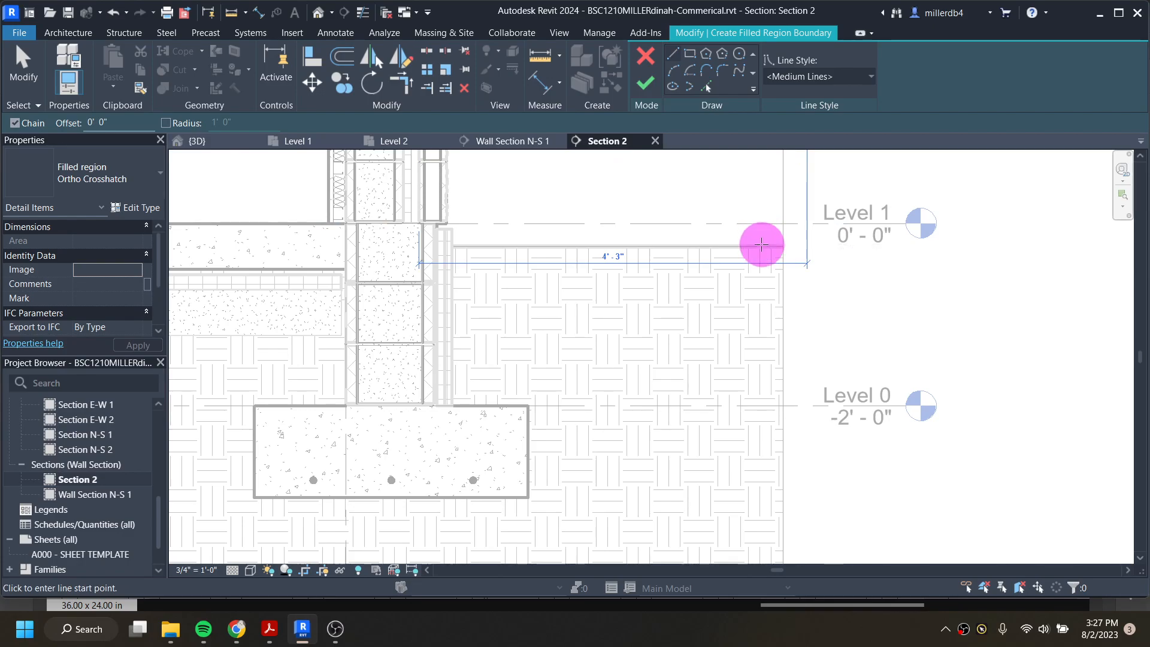
- Sketch the fill boundary from the footing's top beside the insulation: up vertically, sloping down and outward about 2 feet, and vertically down past the footing's base
scroll(505, 352, up, 4)
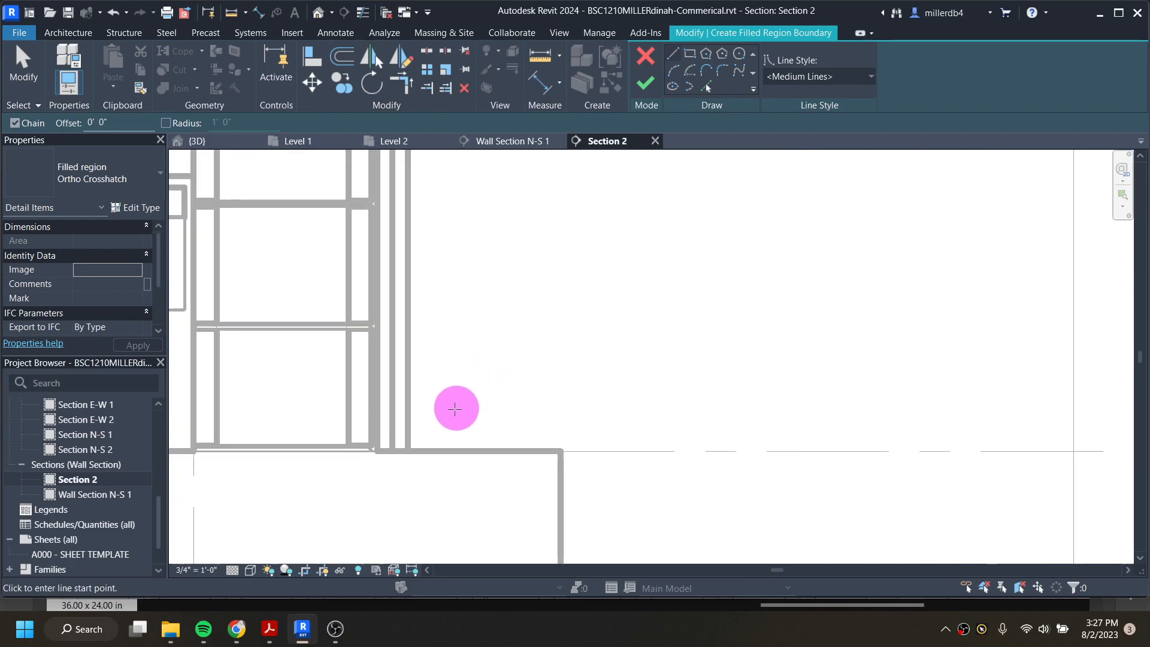
scroll(416, 451, up, 1)
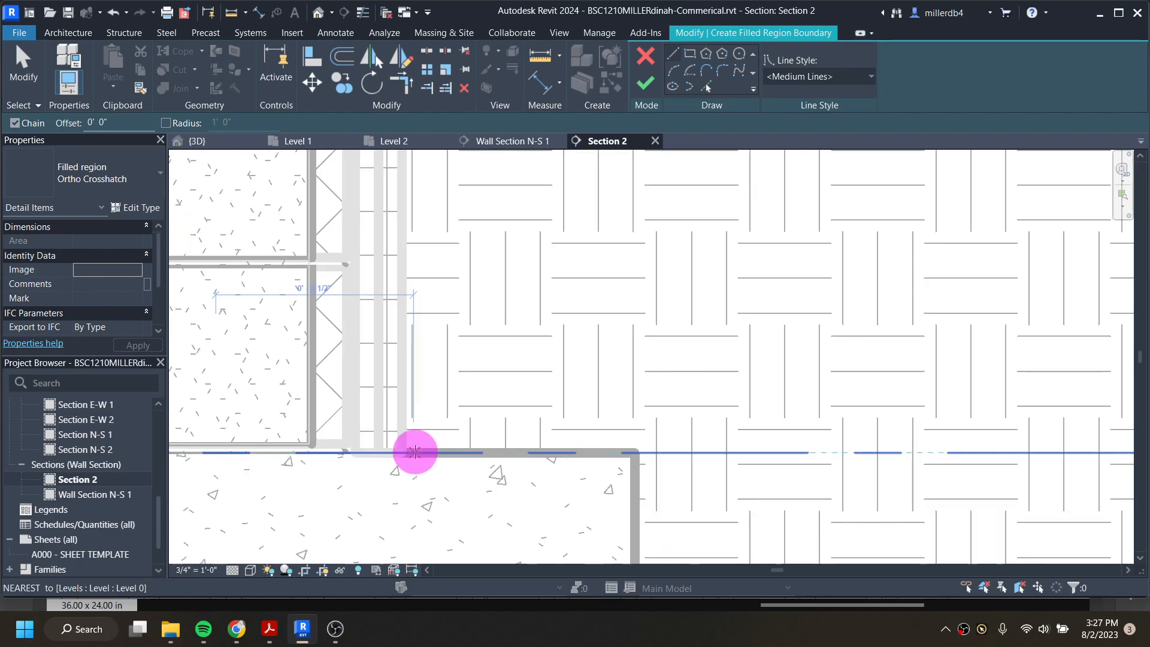
click(415, 451)
scroll(411, 372, down, 2)
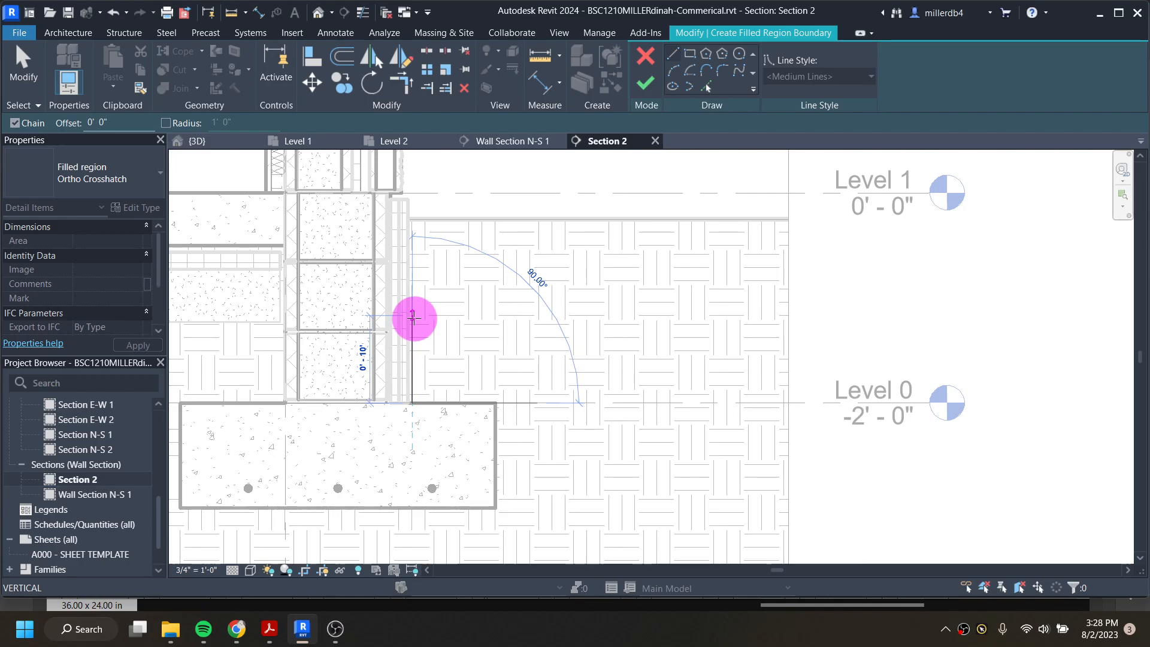
click(412, 342)
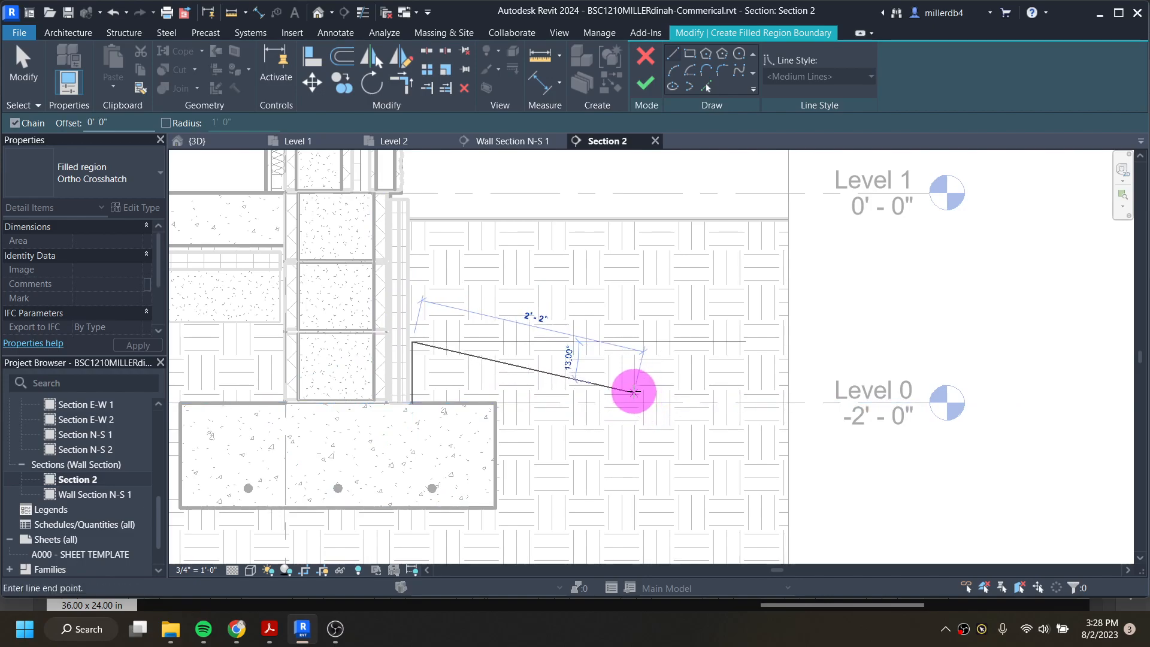
click(625, 391)
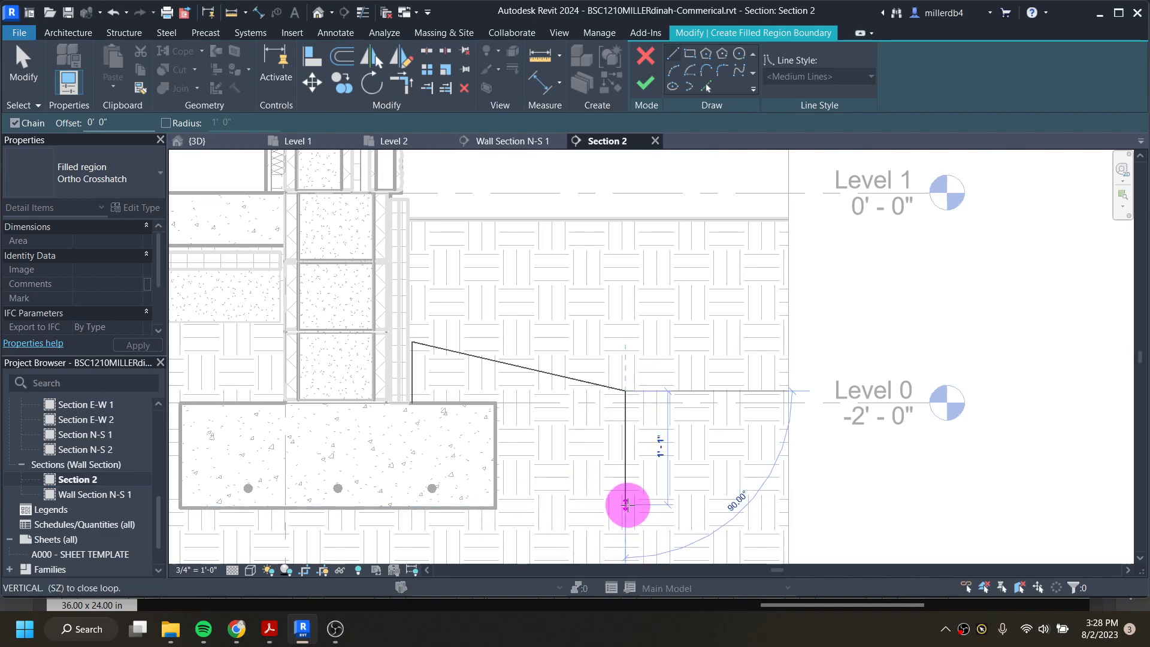
click(625, 513)
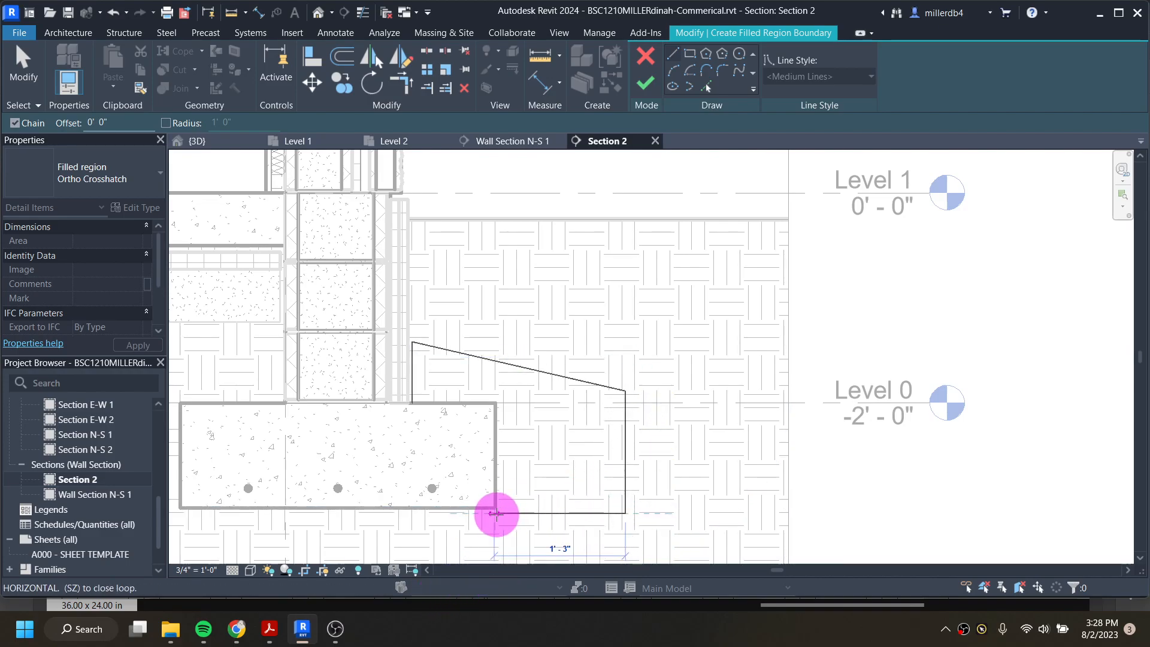
scroll(494, 512, up, 2)
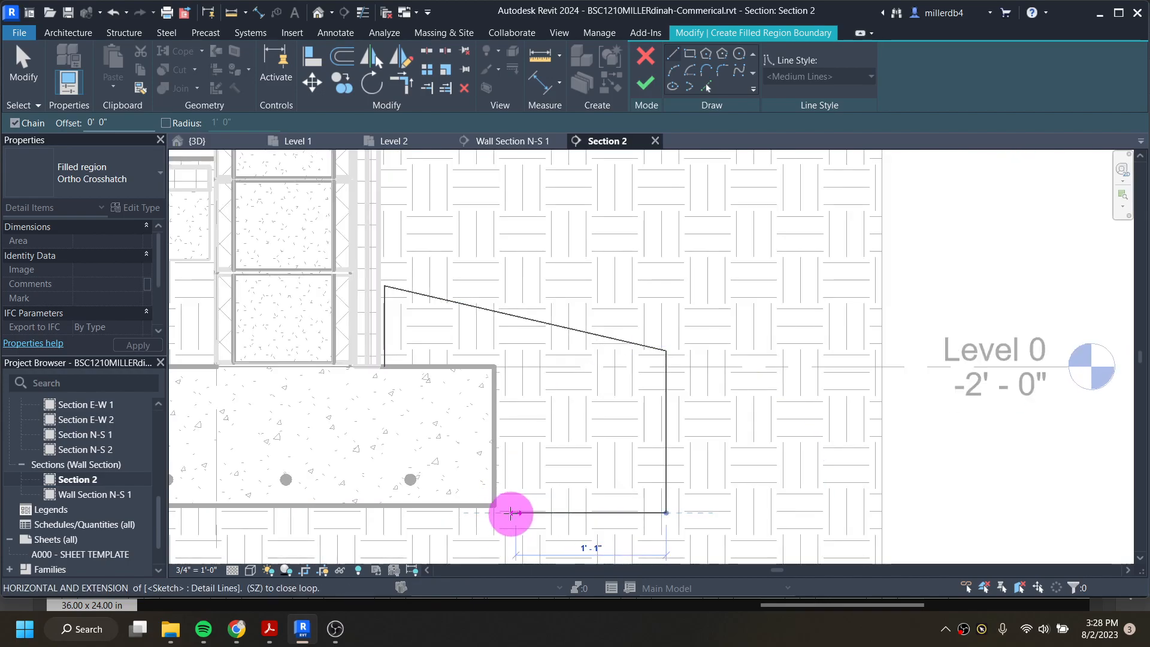
key(Escape)
- Close the fill boundary with lines level with the footing's underside, up its side face and along its top to the insulation
click(494, 504)
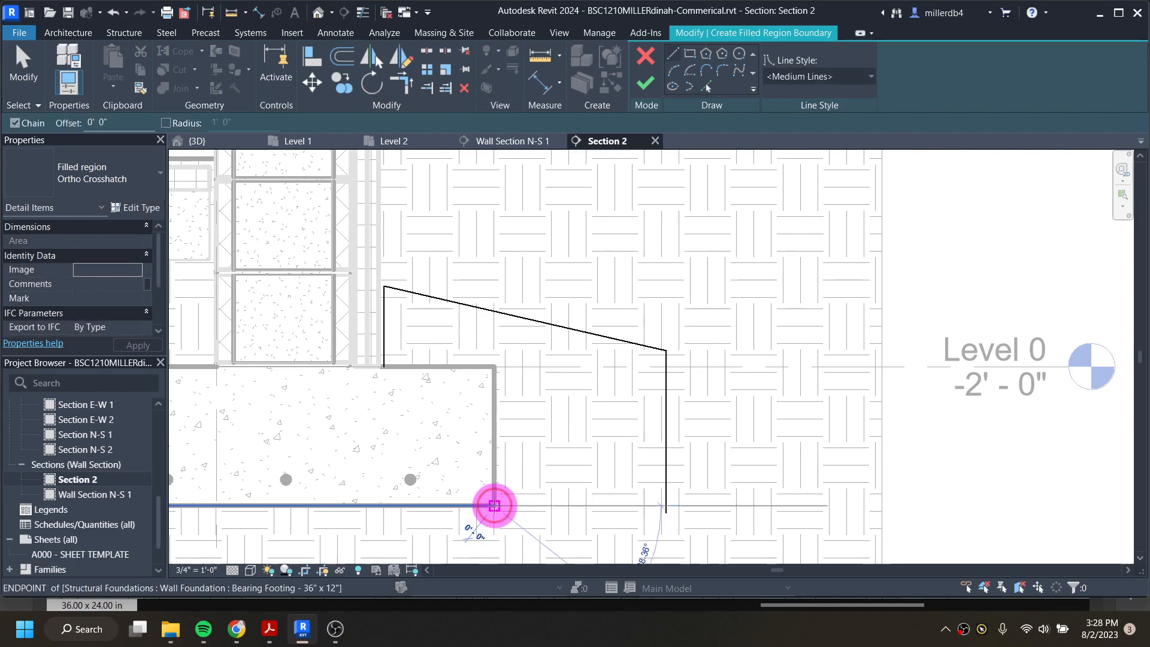
click(666, 504)
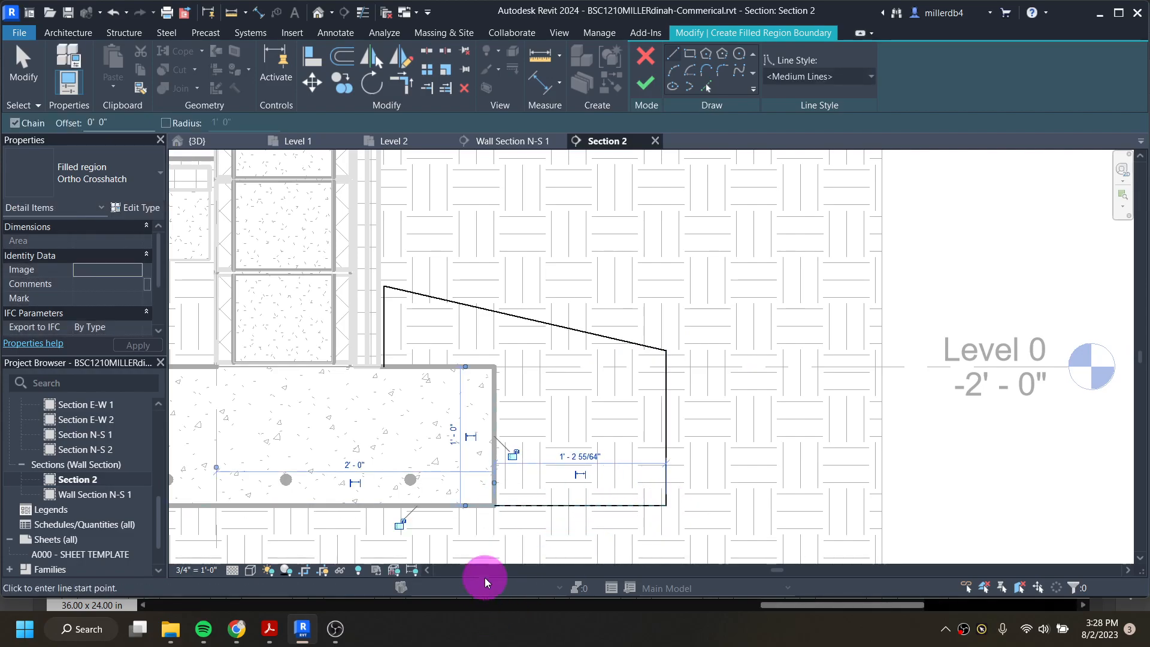
click(495, 505)
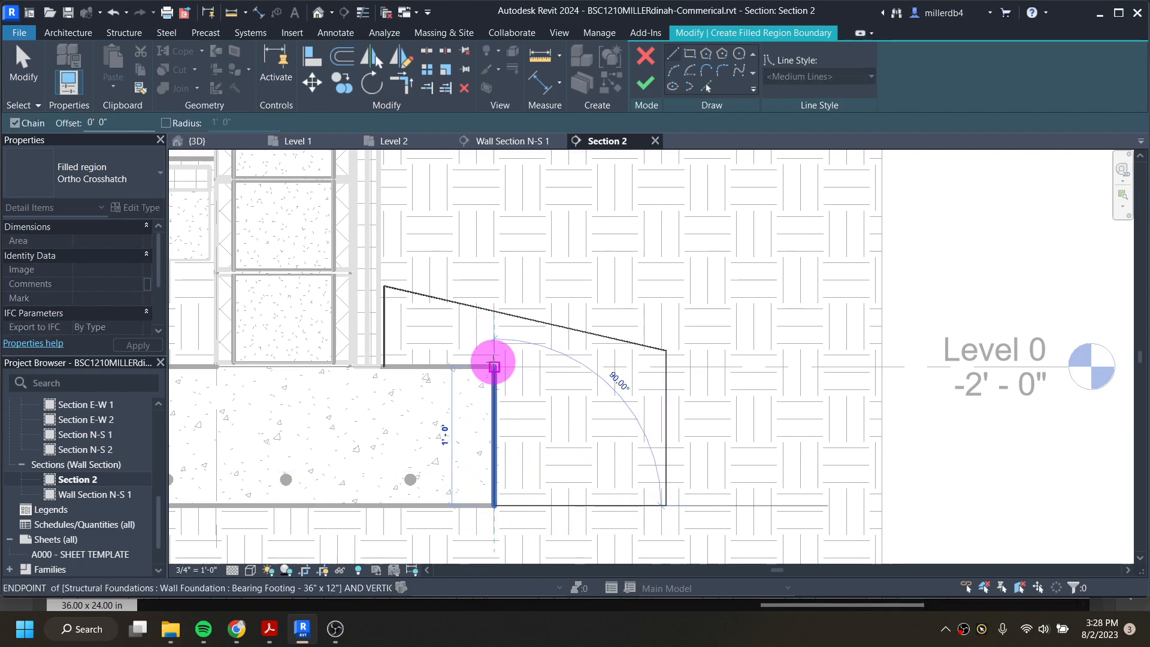
click(495, 366)
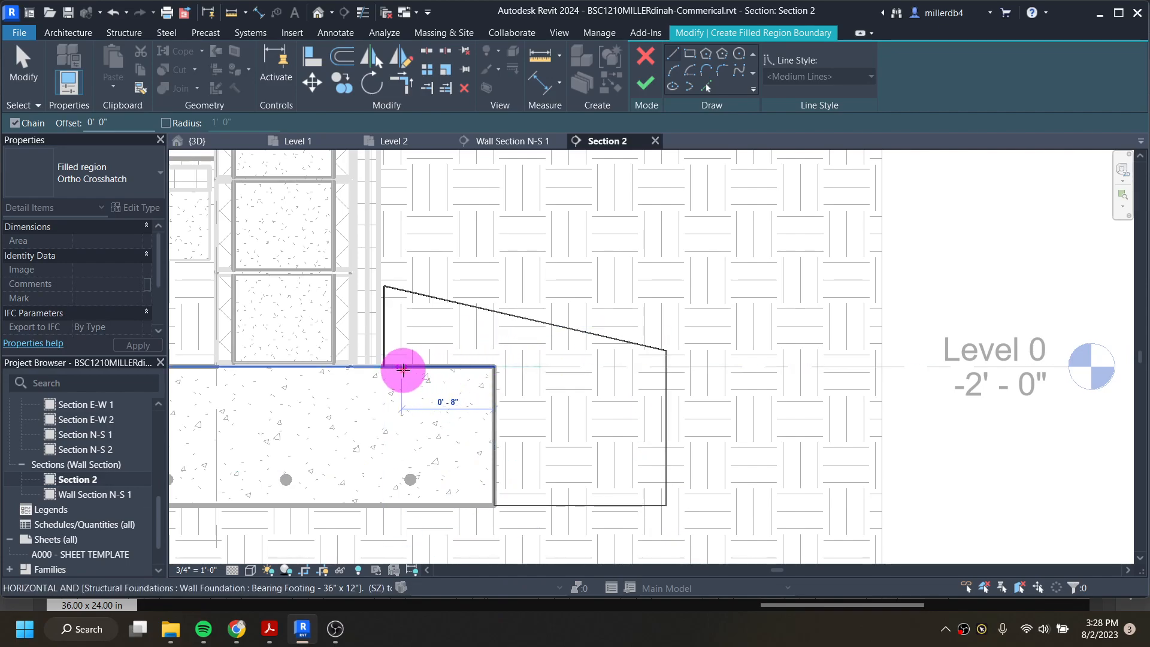
click(384, 365)
click(664, 350)
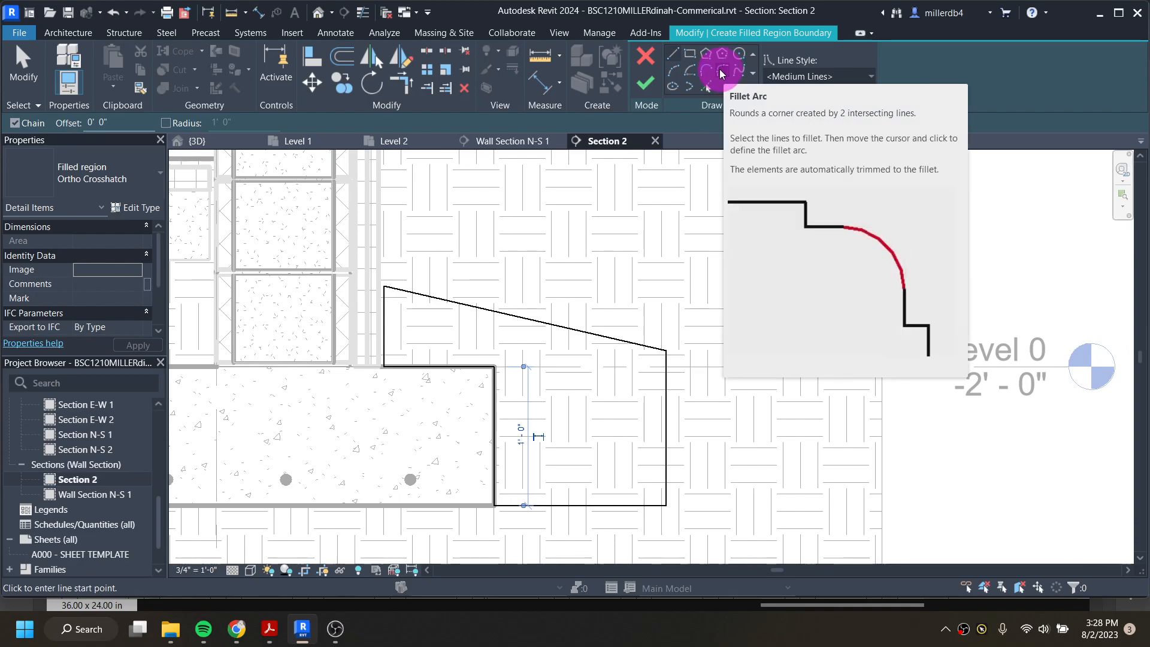
- Round the fill boundary's upper and lower outer corners with fillet arcs of about 4 inches radius
click(719, 70)
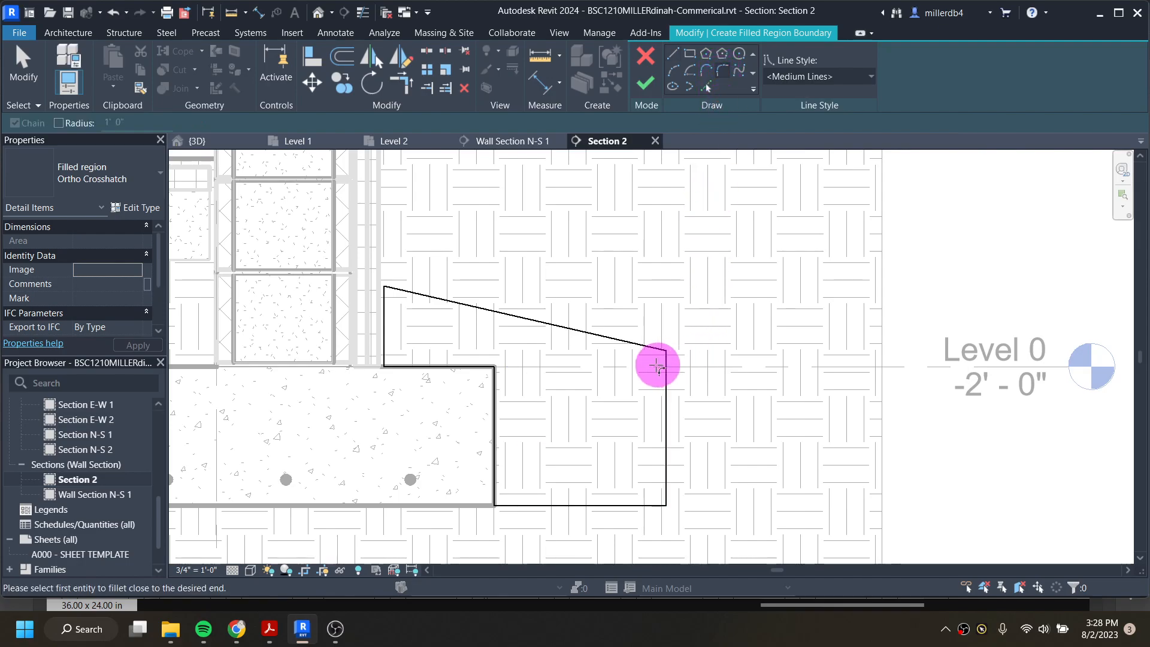
click(647, 346)
click(662, 364)
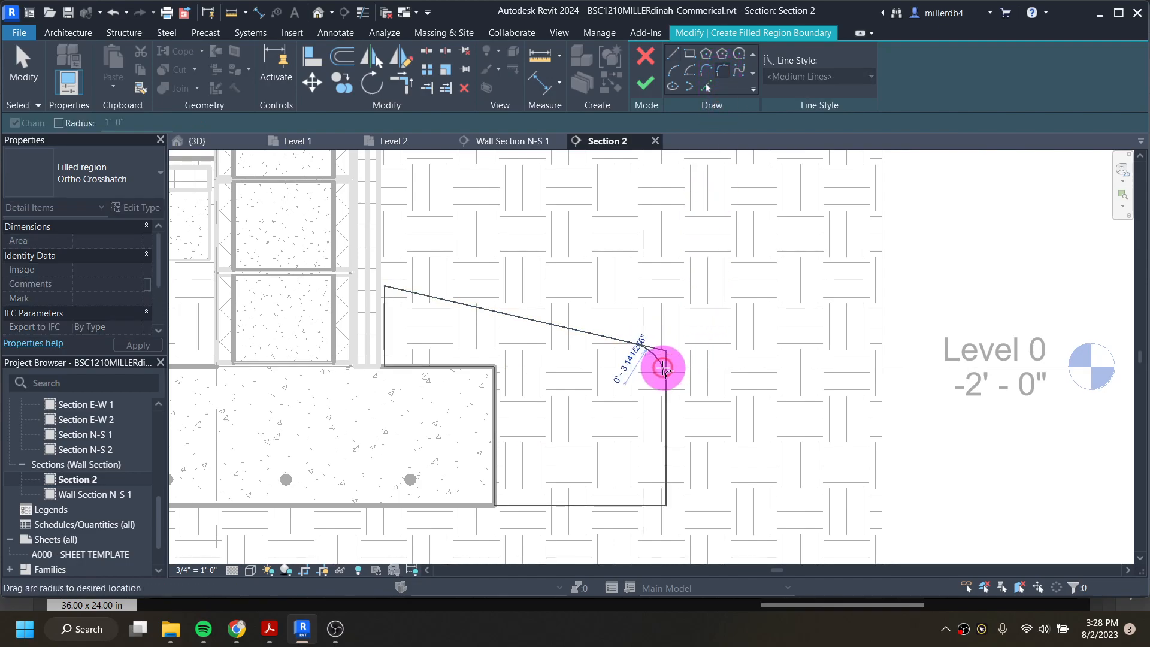
scroll(662, 365, up, 1)
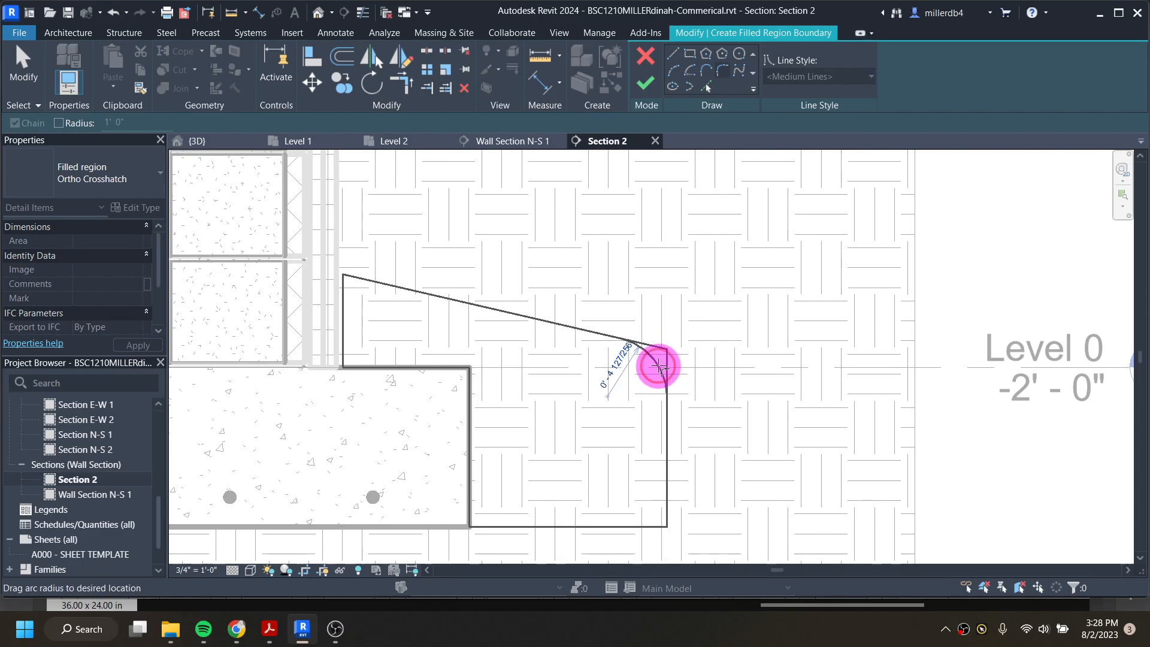
click(657, 366)
click(649, 526)
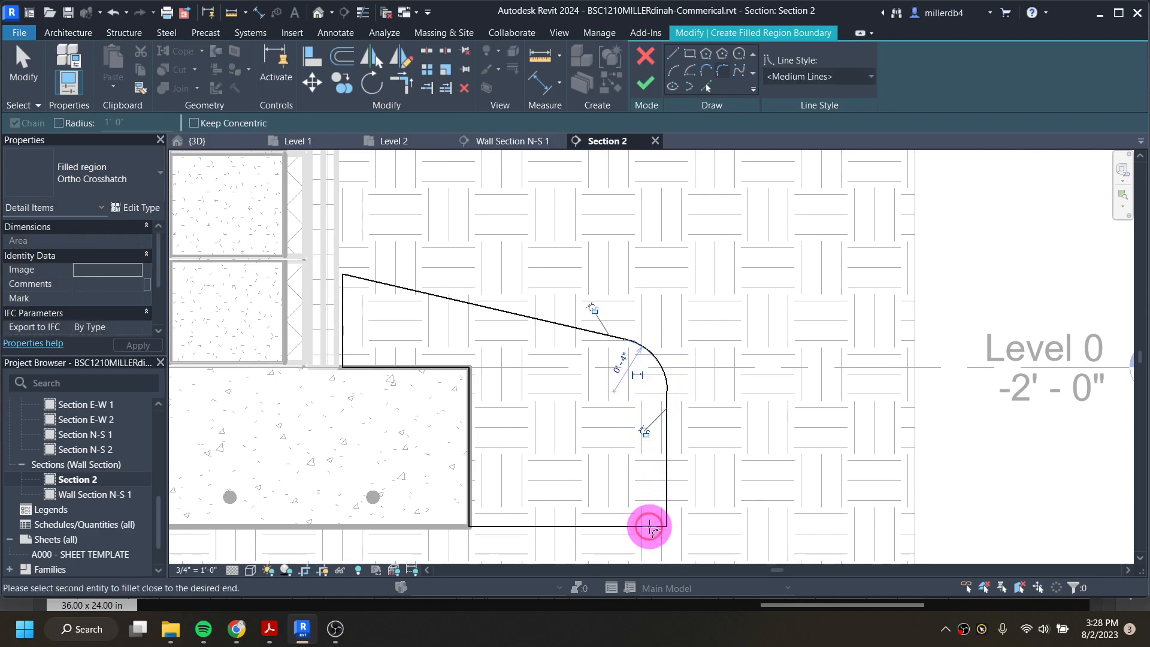
click(663, 514)
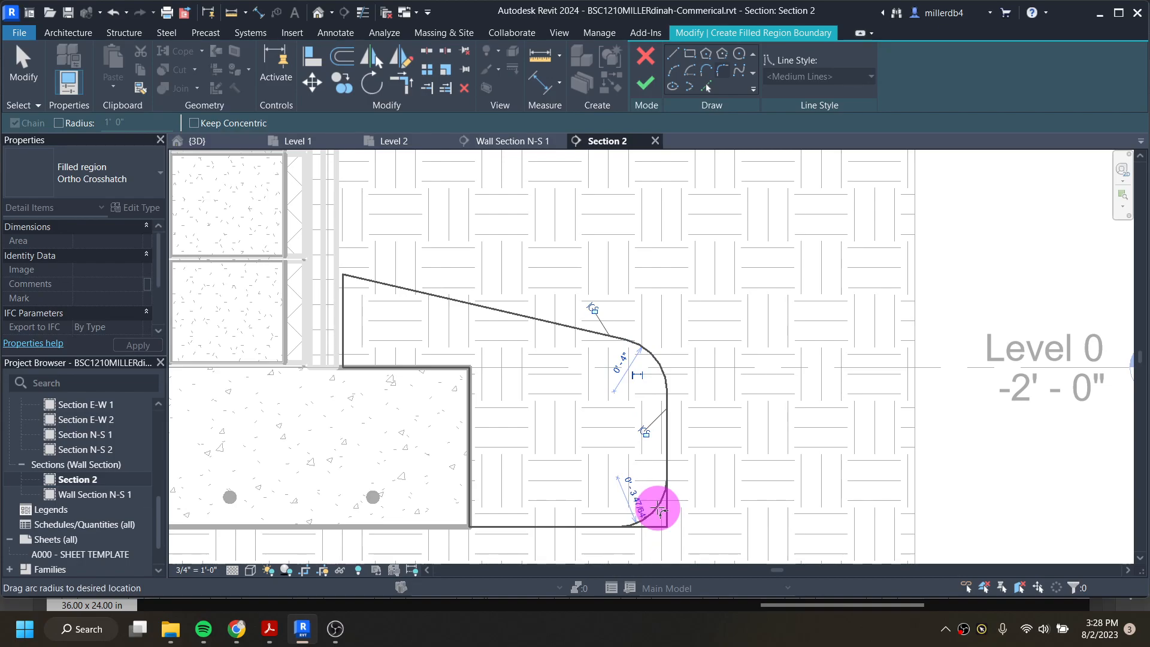
- Try to set the lower fillet arc's radius to 4 and undo the change
click(635, 503)
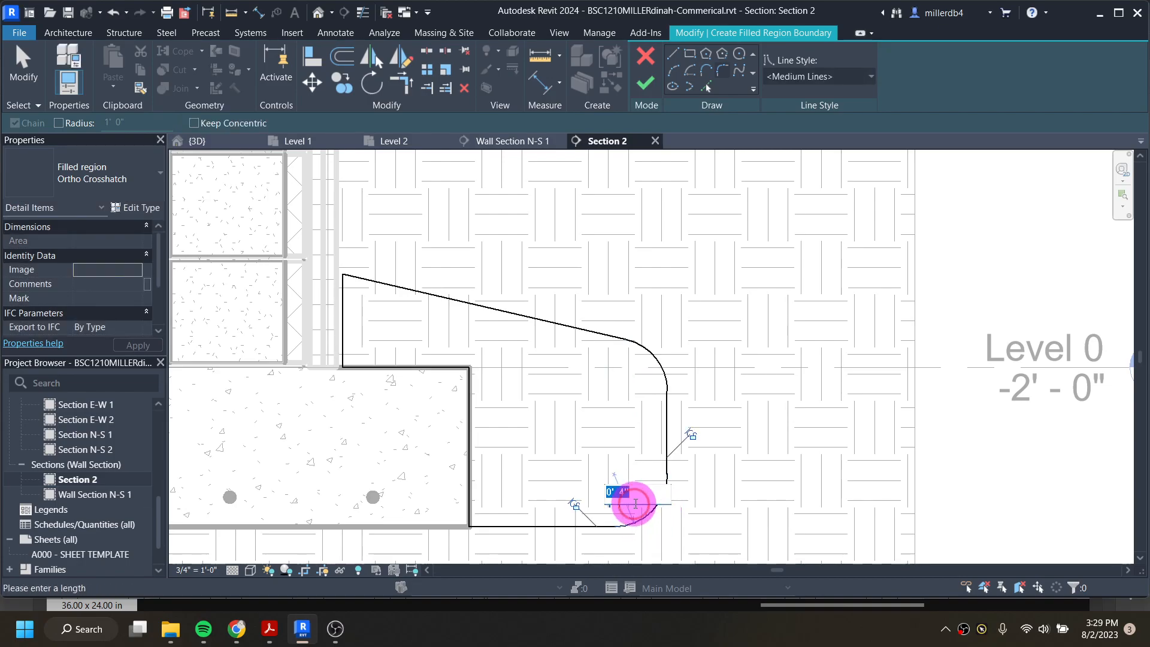
text(4)
key(Return)
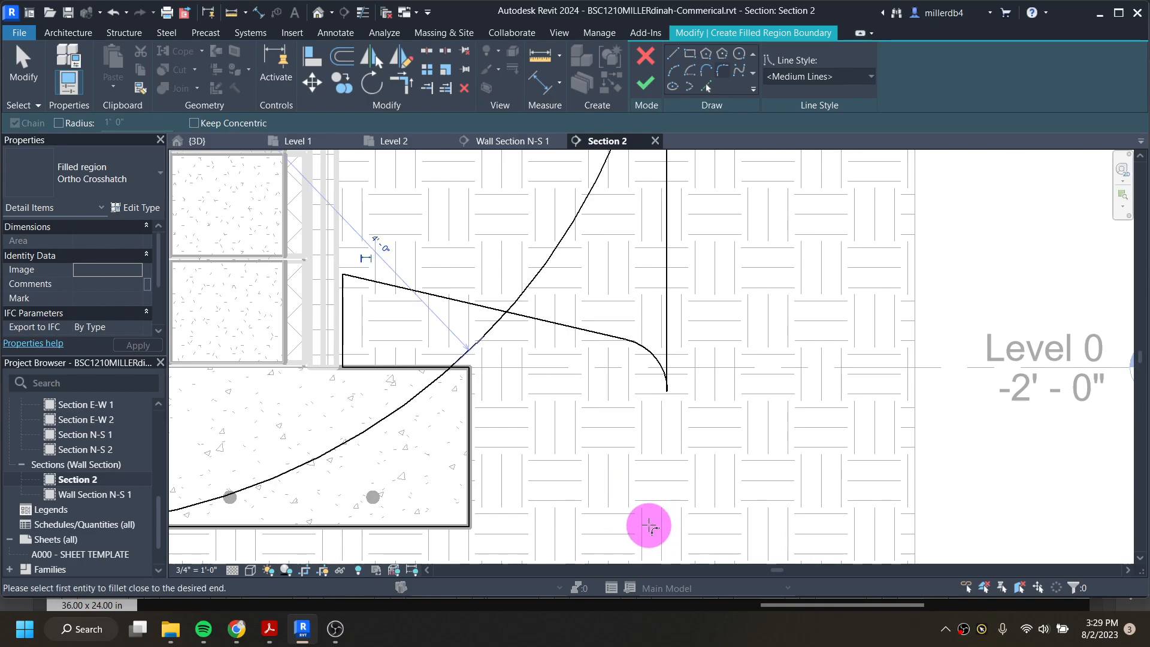
key(ctrl+z)
- Check the radius of the lower and upper fillet arcs on the fill boundary
click(646, 516)
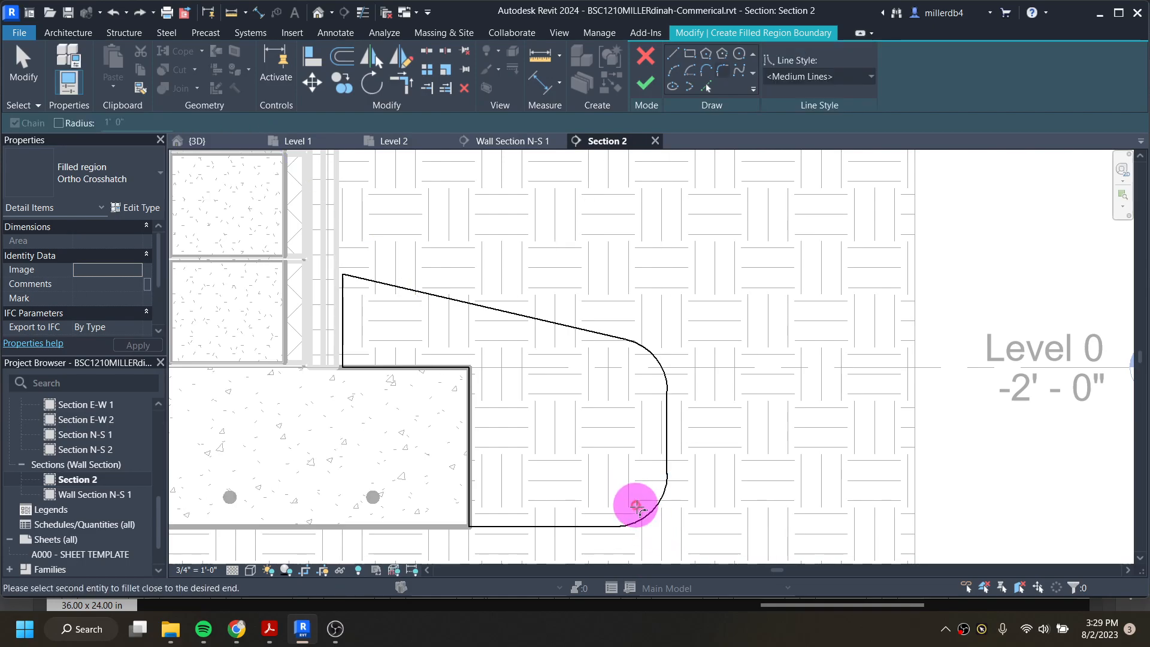
click(645, 516)
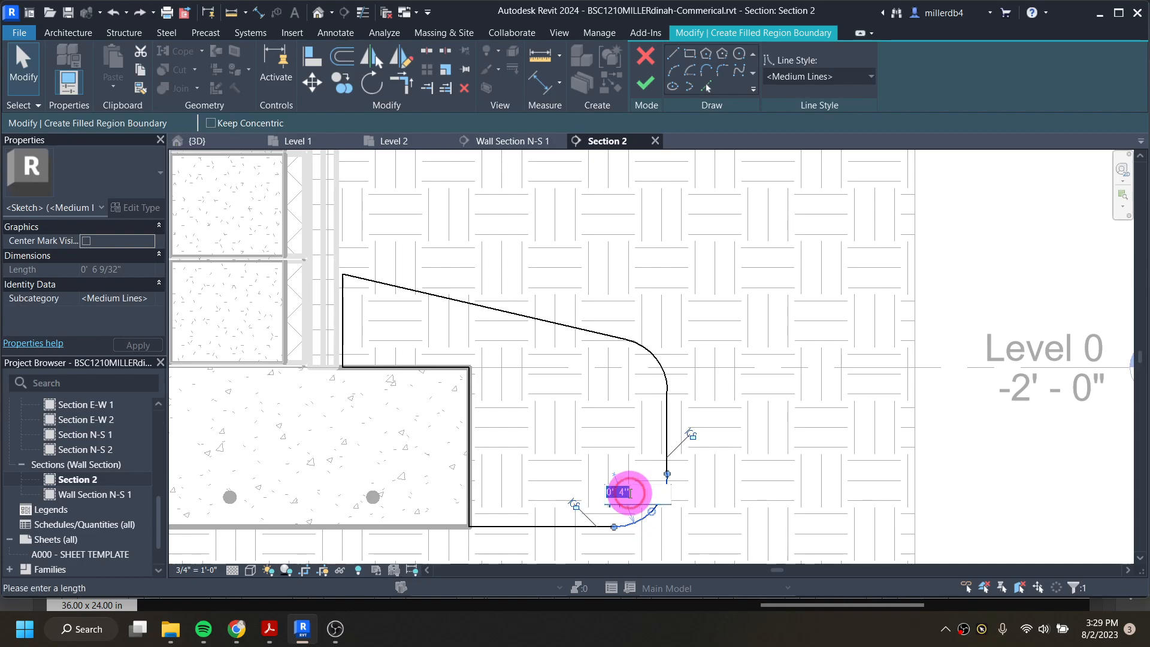
click(659, 365)
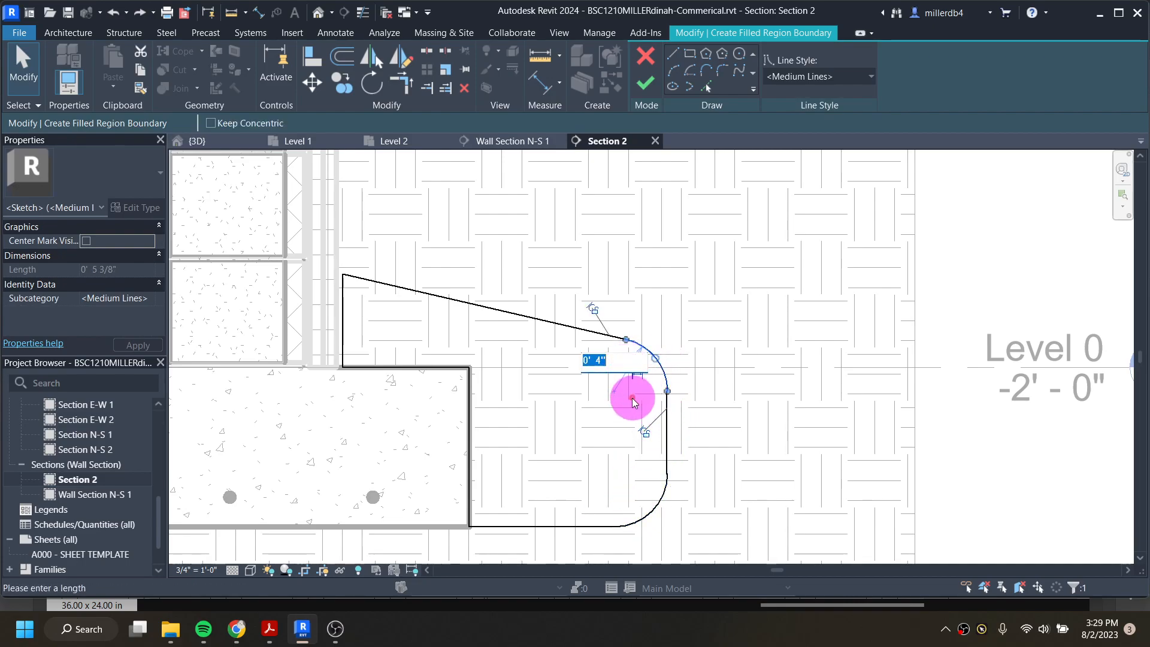
scroll(698, 443, down, 2)
click(708, 470)
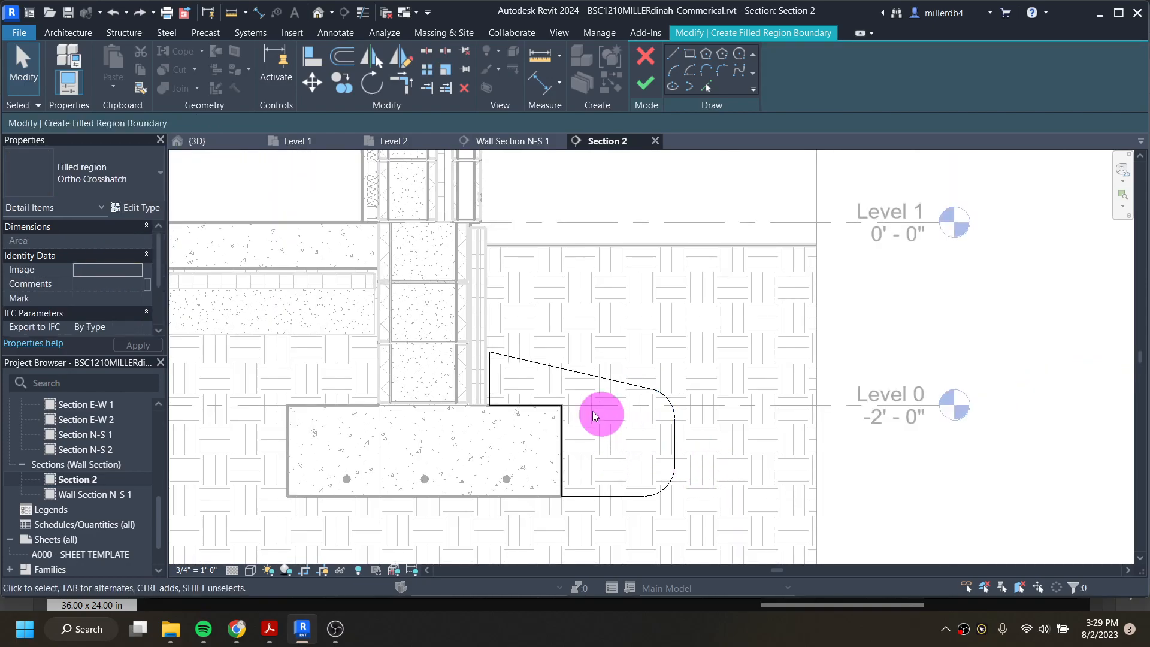
- Set the filled region's type to Gravel and finish the sloped fill beside the footing
click(112, 180)
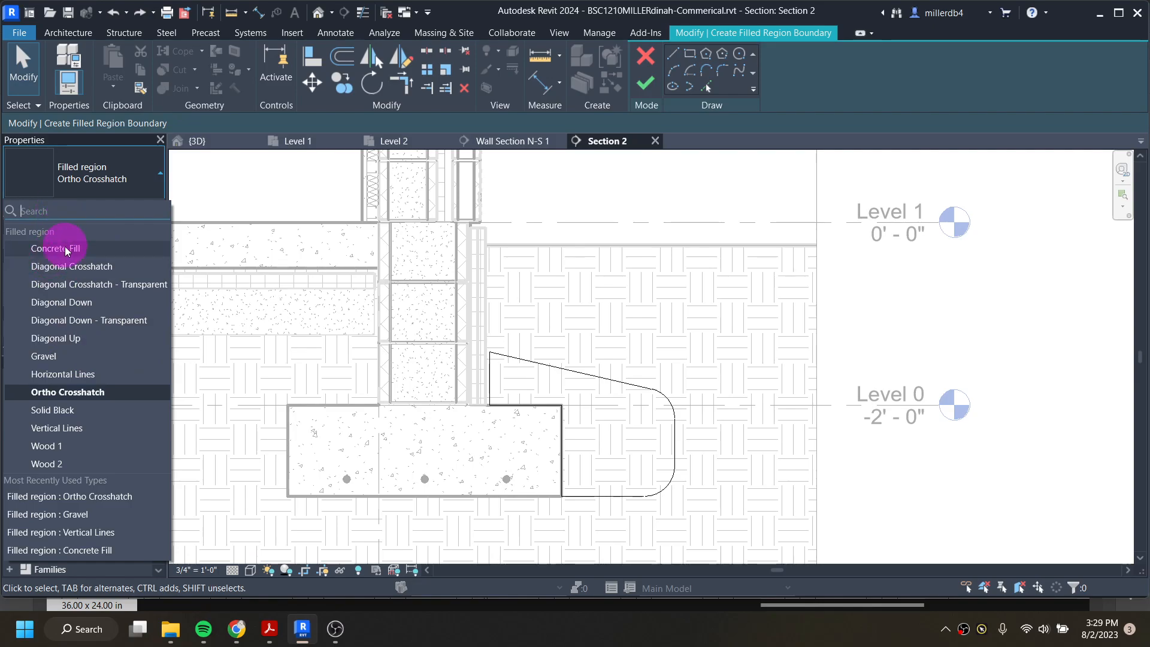
click(51, 358)
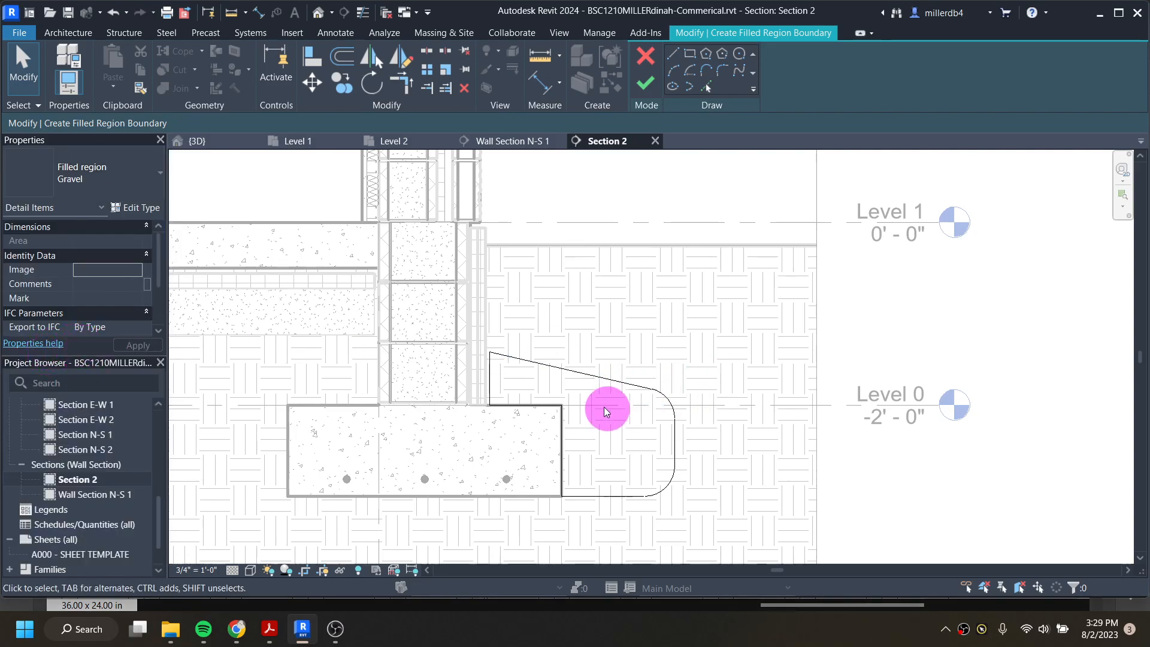
click(645, 84)
click(854, 355)
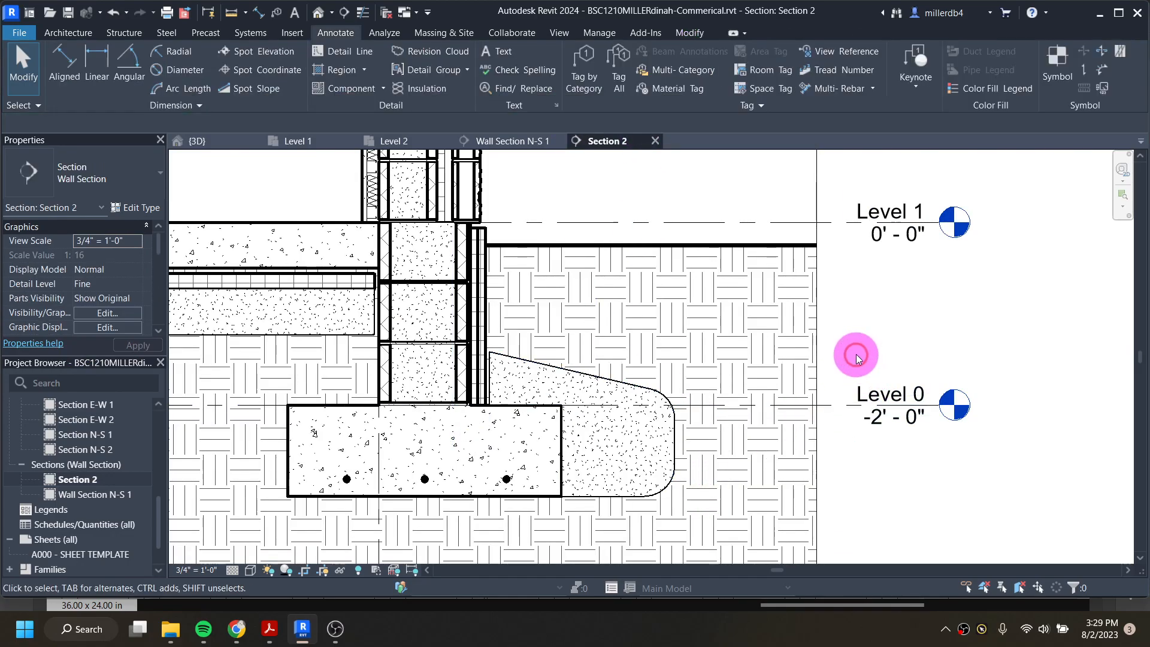
middle_drag(662, 475, 559, 441)
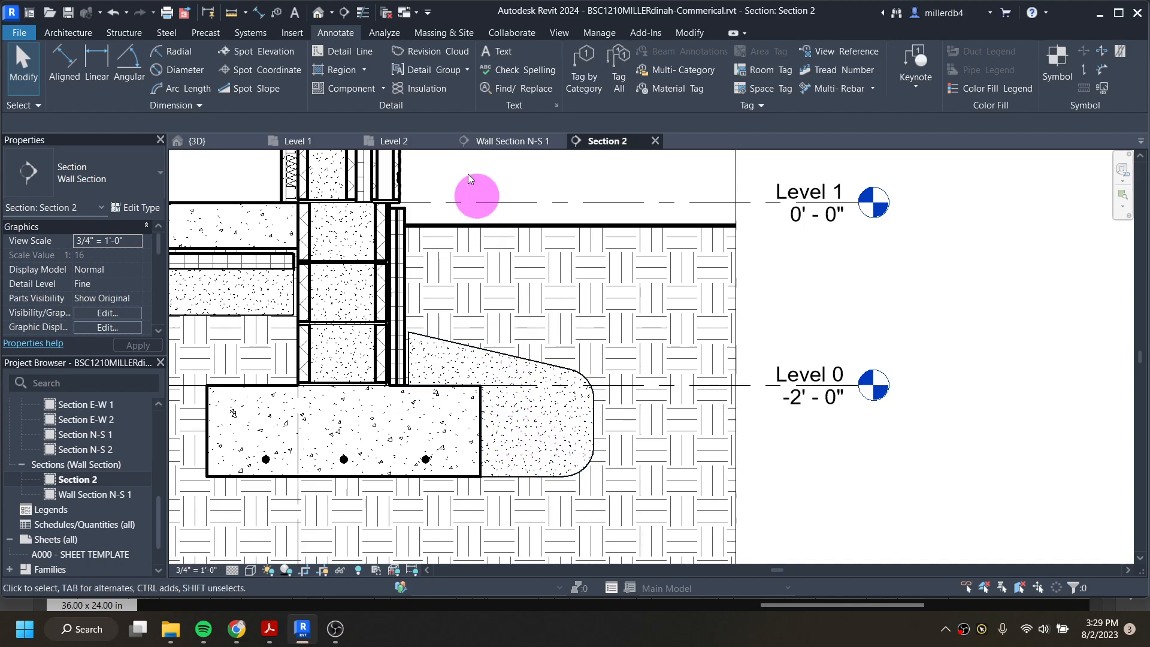
- Start a new filled region and sketch a circle of about 2 inches radius in the gravel beside the footing for the drain pipe
click(343, 71)
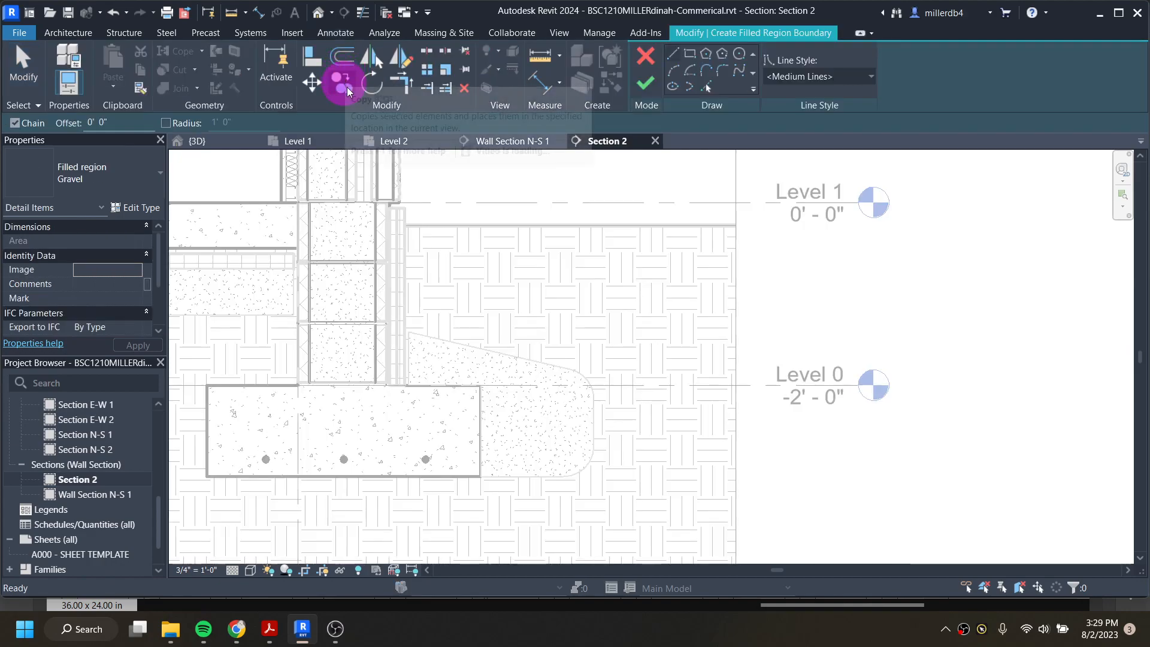
click(740, 58)
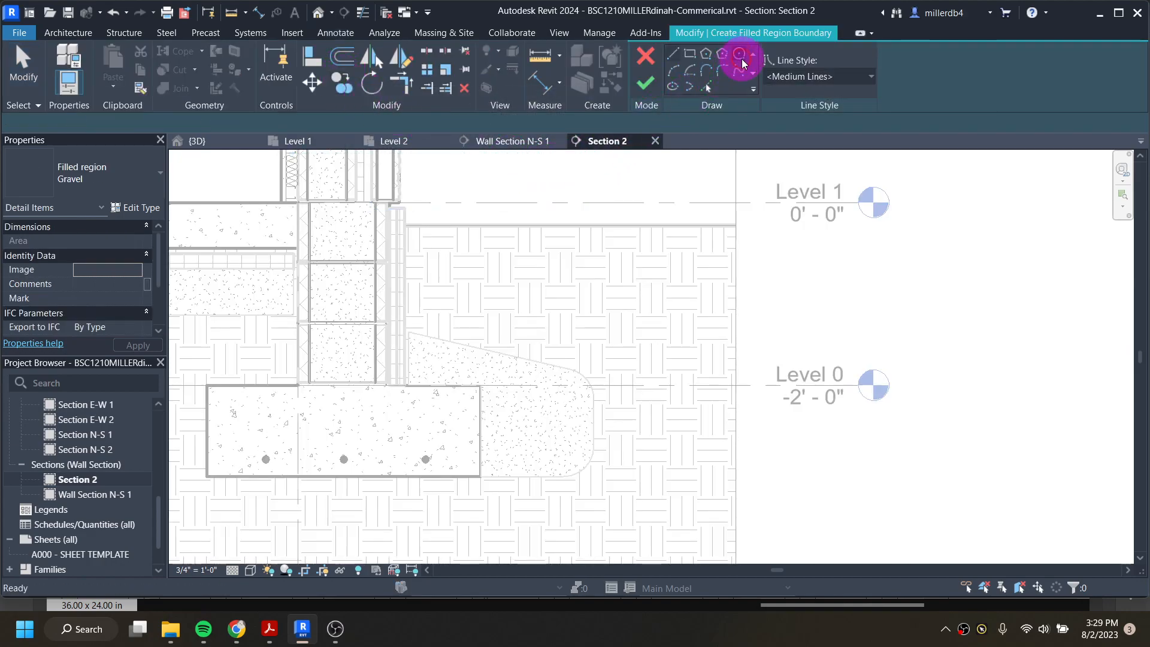
scroll(533, 451, up, 2)
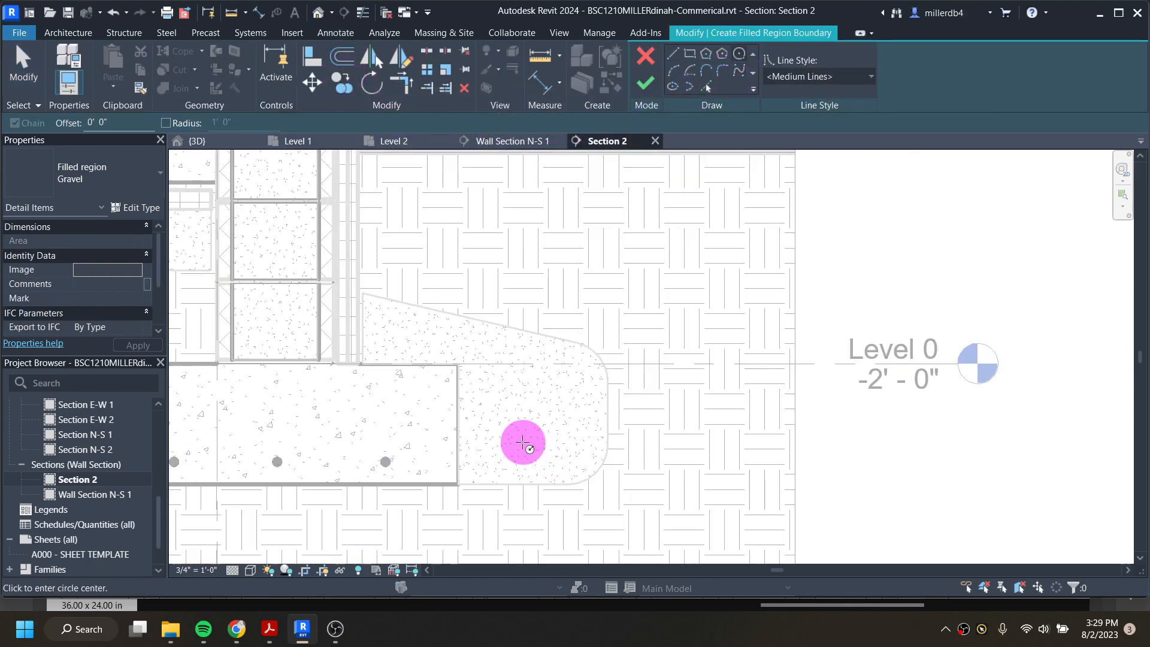
click(525, 441)
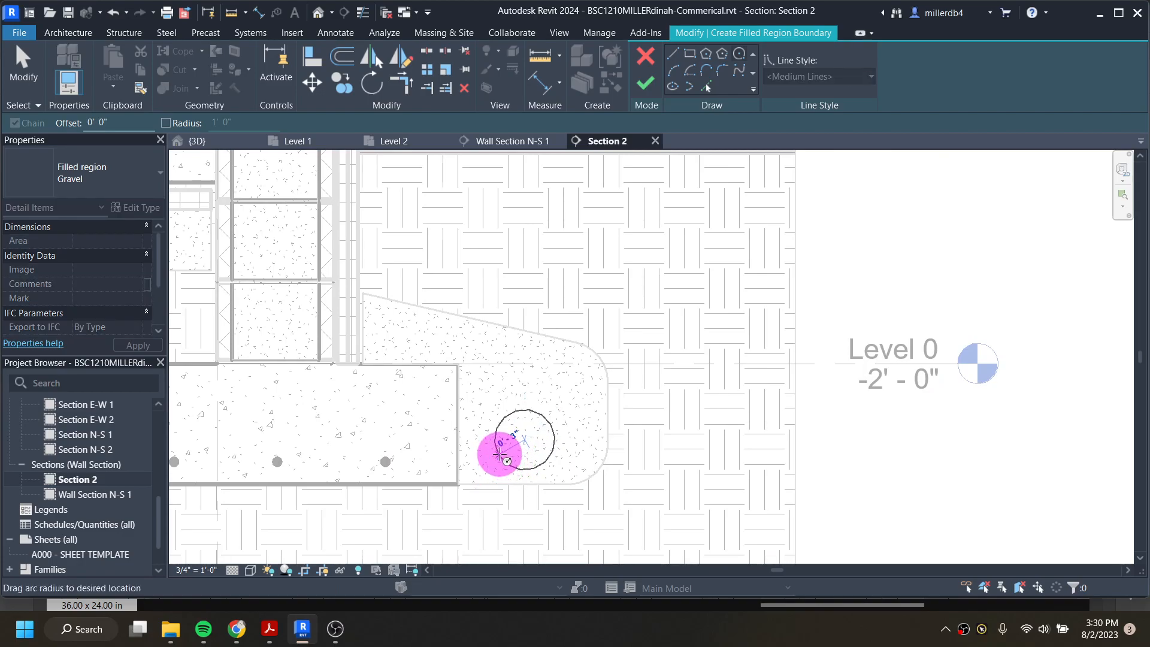
click(506, 449)
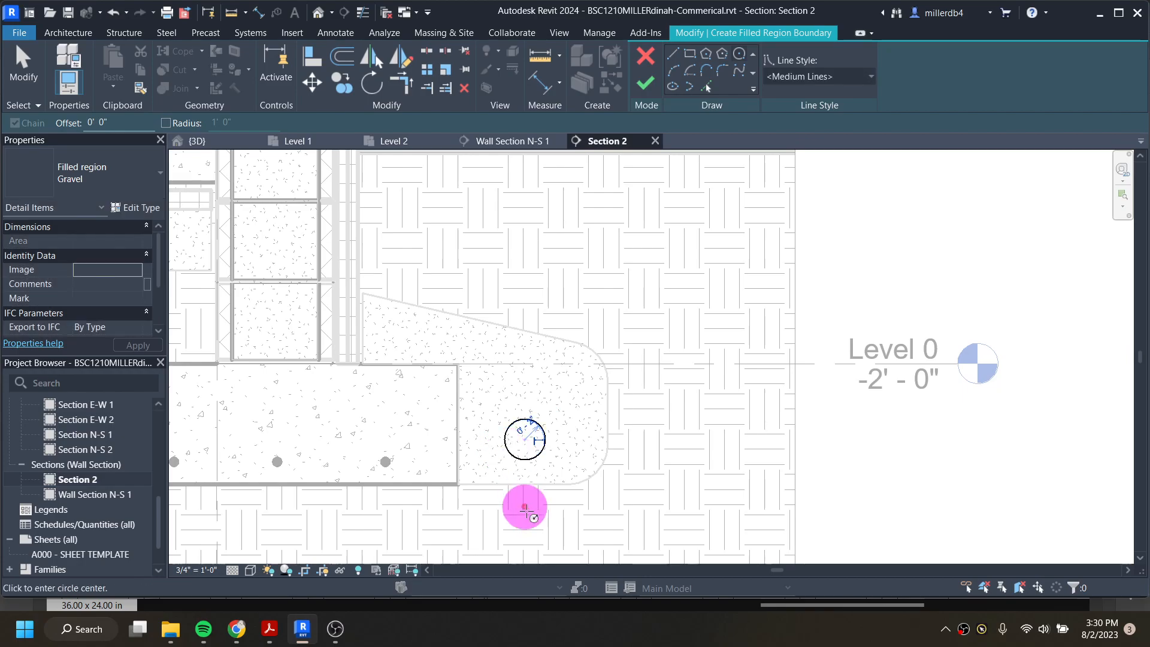
- Set the line style of the drain pipe circle to Wide Lines
scroll(527, 432, up, 2)
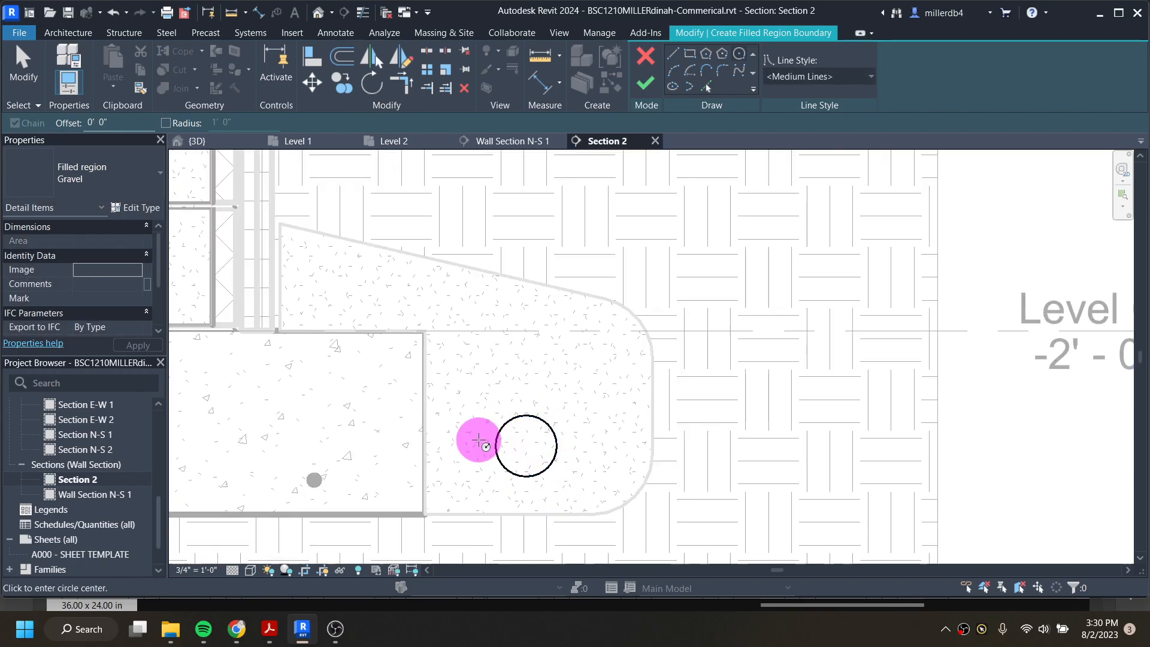
key(Escape)
drag(474, 394, 542, 478)
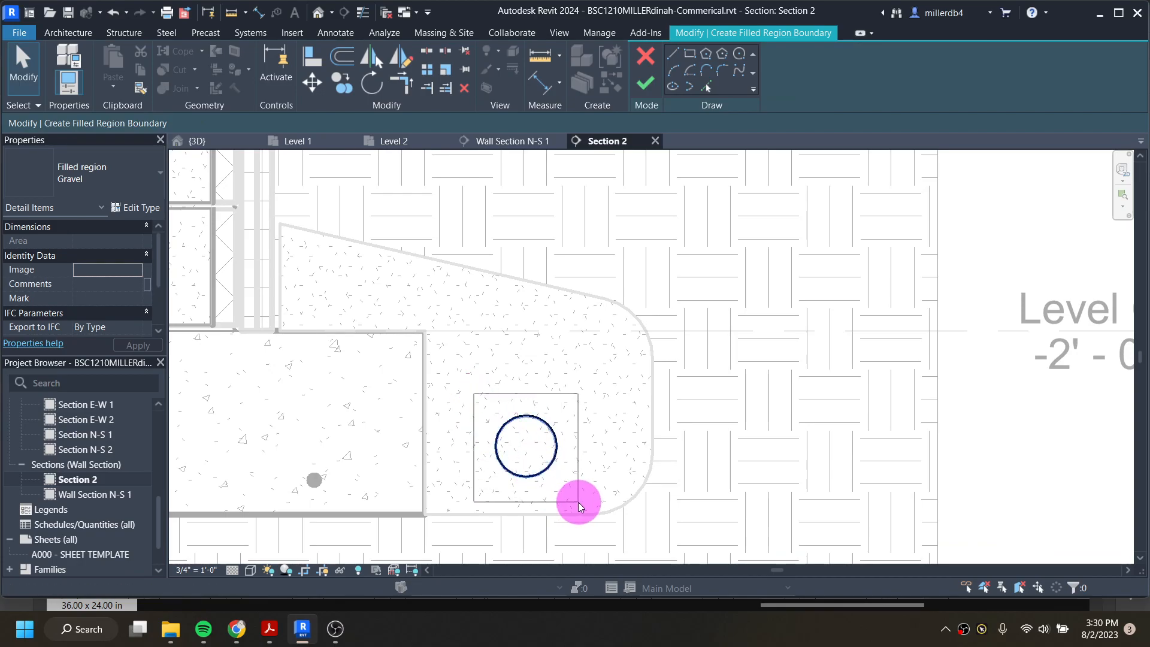
click(782, 76)
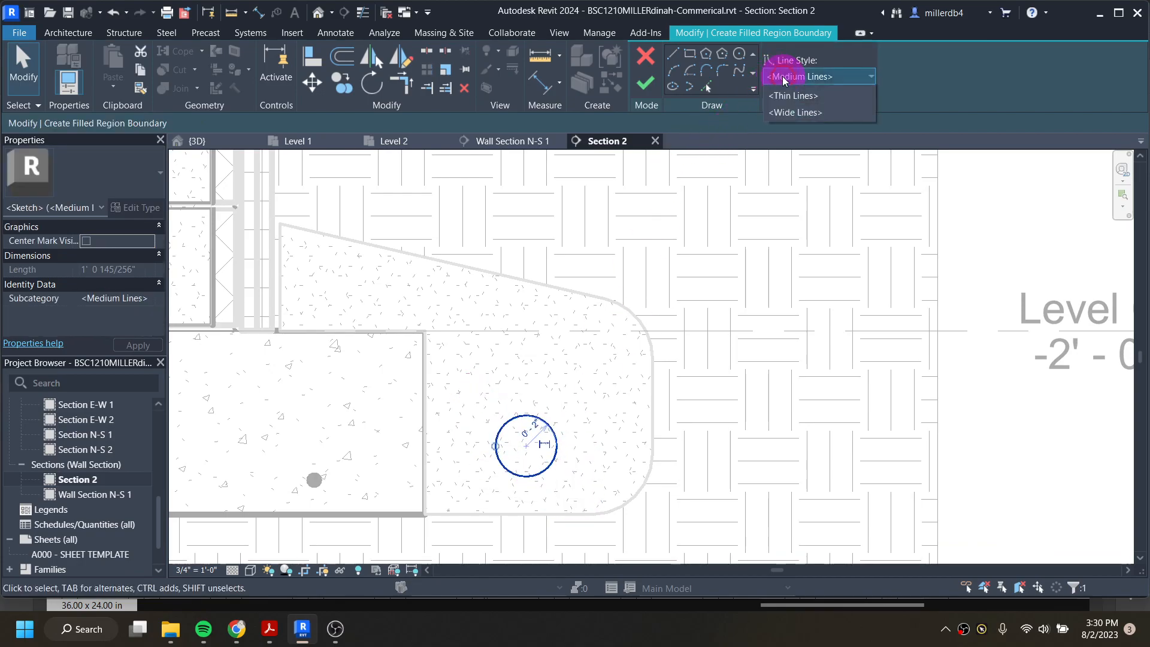
click(825, 279)
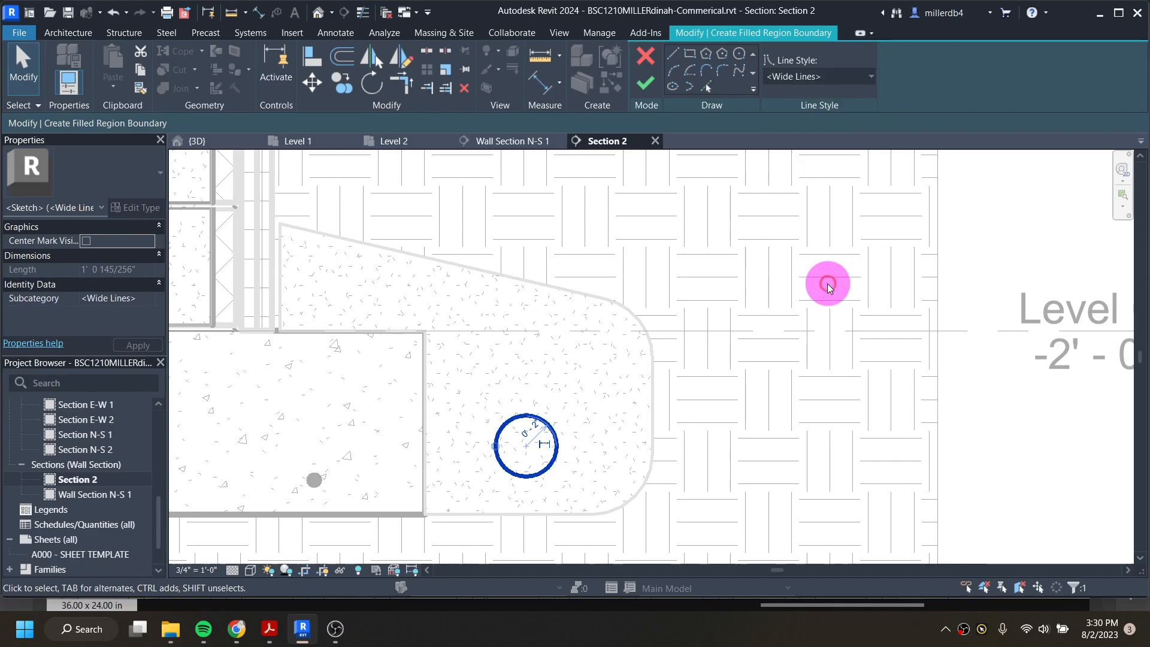
click(367, 300)
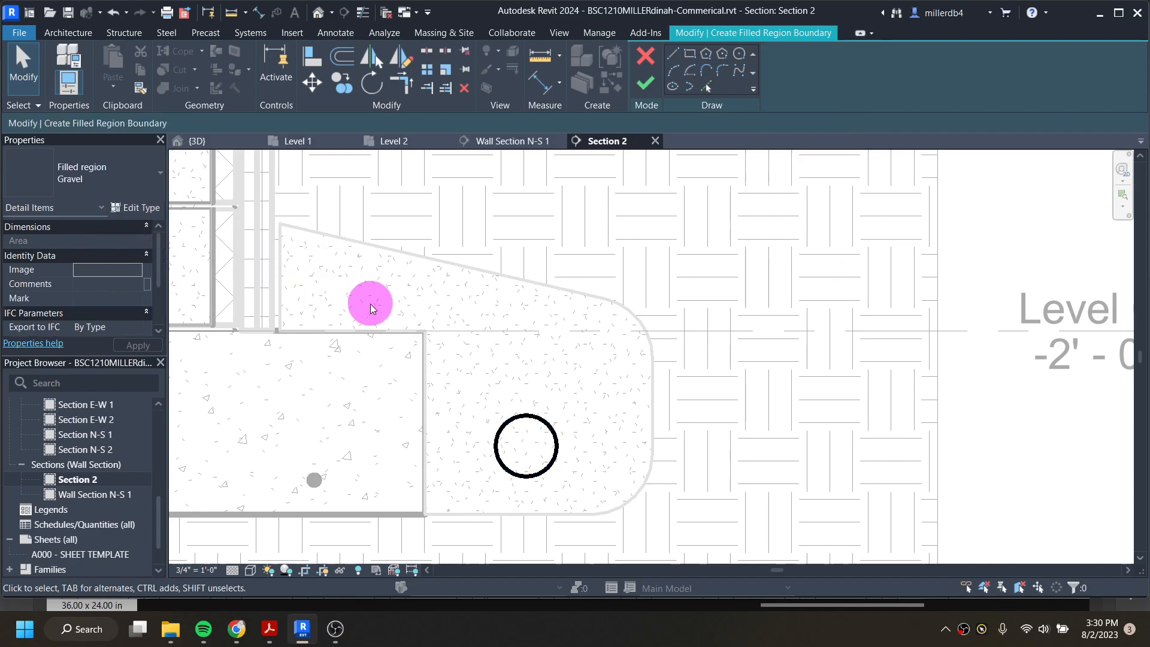
- Duplicate the Gravel filled region type under the name White
click(127, 177)
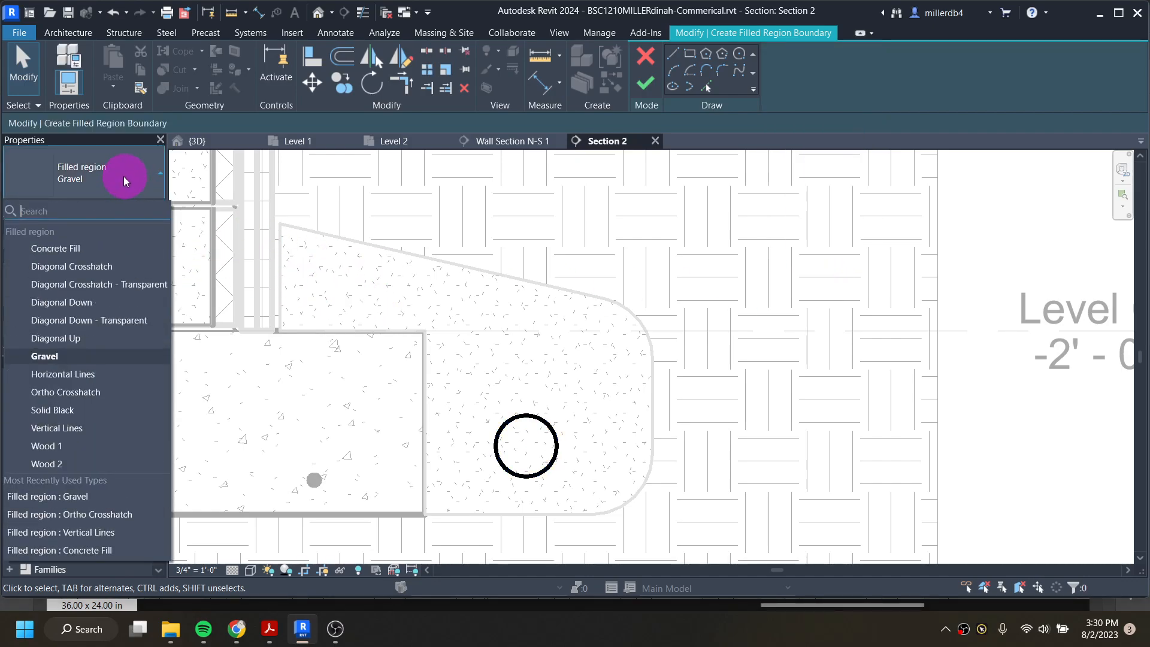
click(109, 176)
click(134, 209)
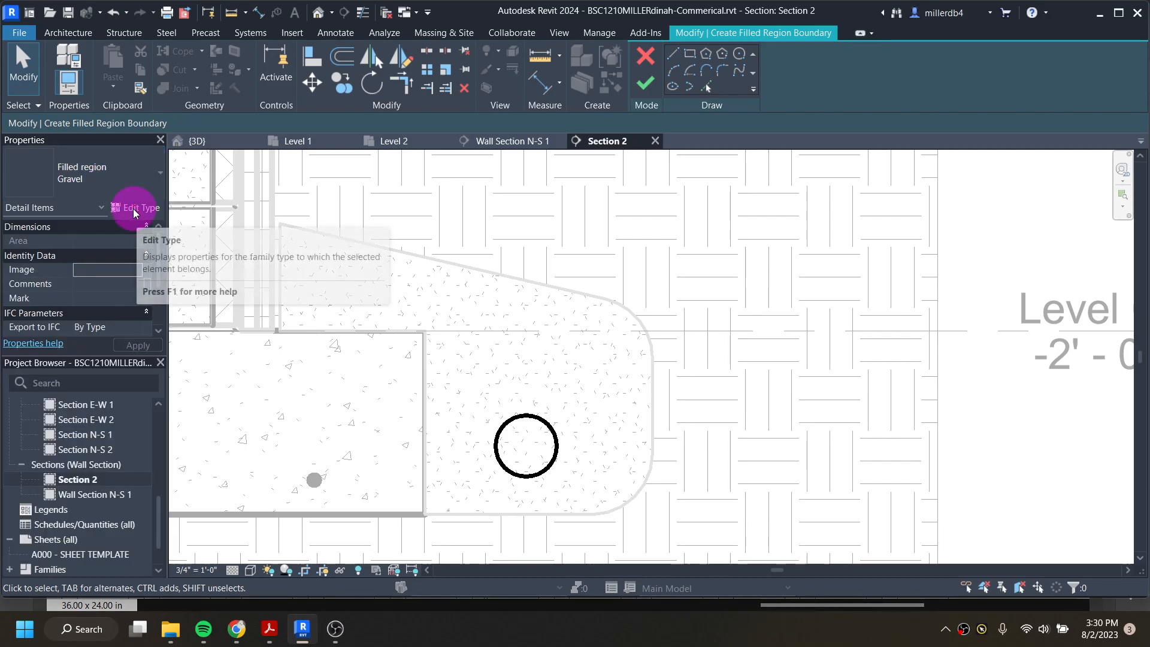
click(436, 174)
click(454, 158)
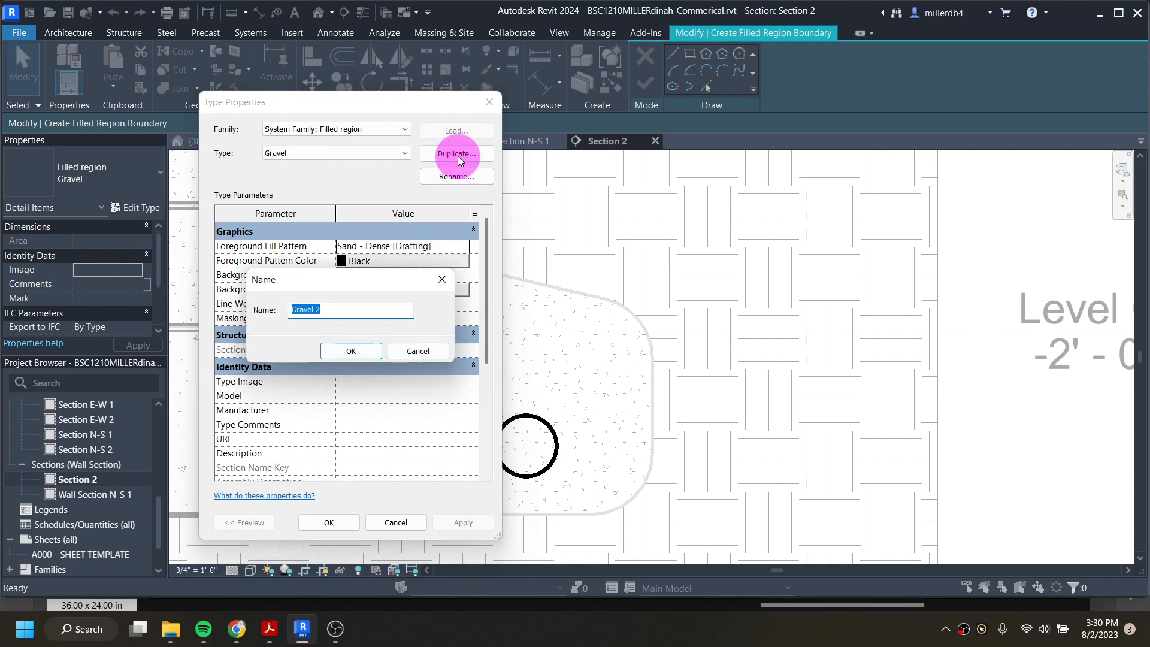
text(White)
key(Return)
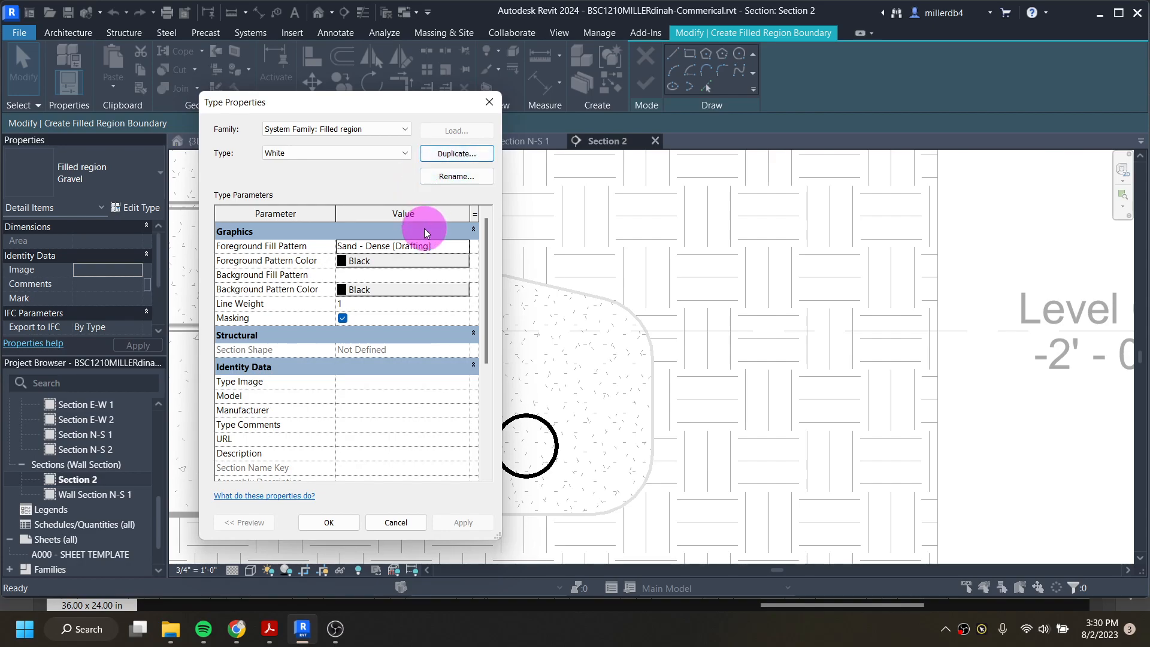
- Set the White type's foreground fill pattern to the drafting pattern Solid fill
click(402, 262)
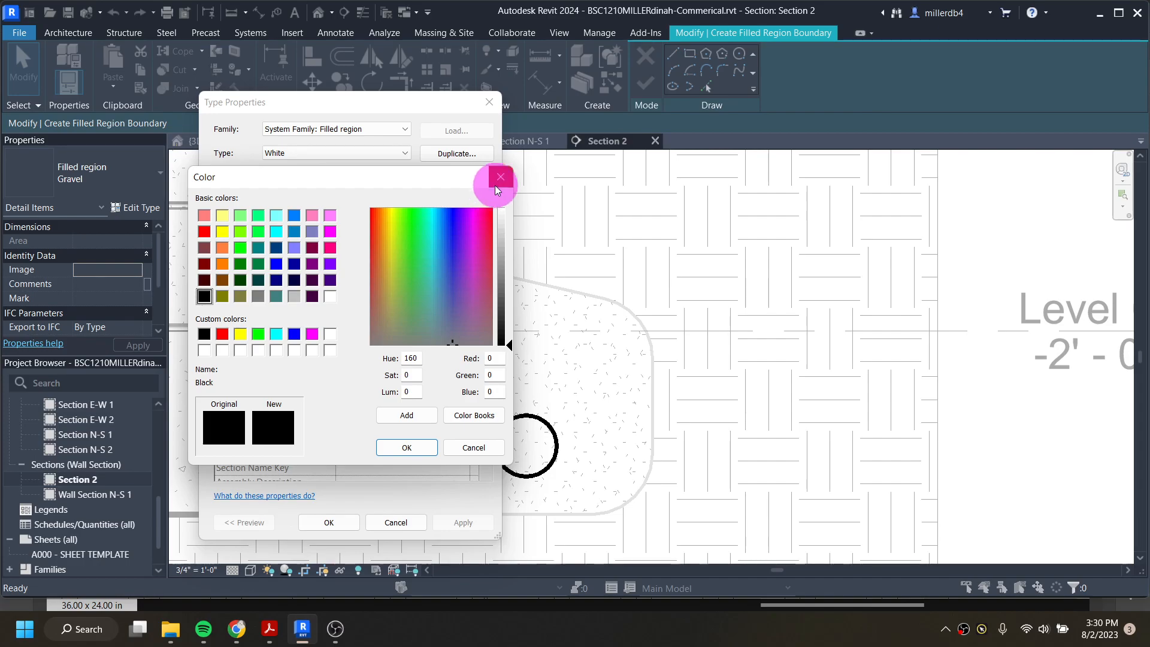
click(494, 186)
click(440, 246)
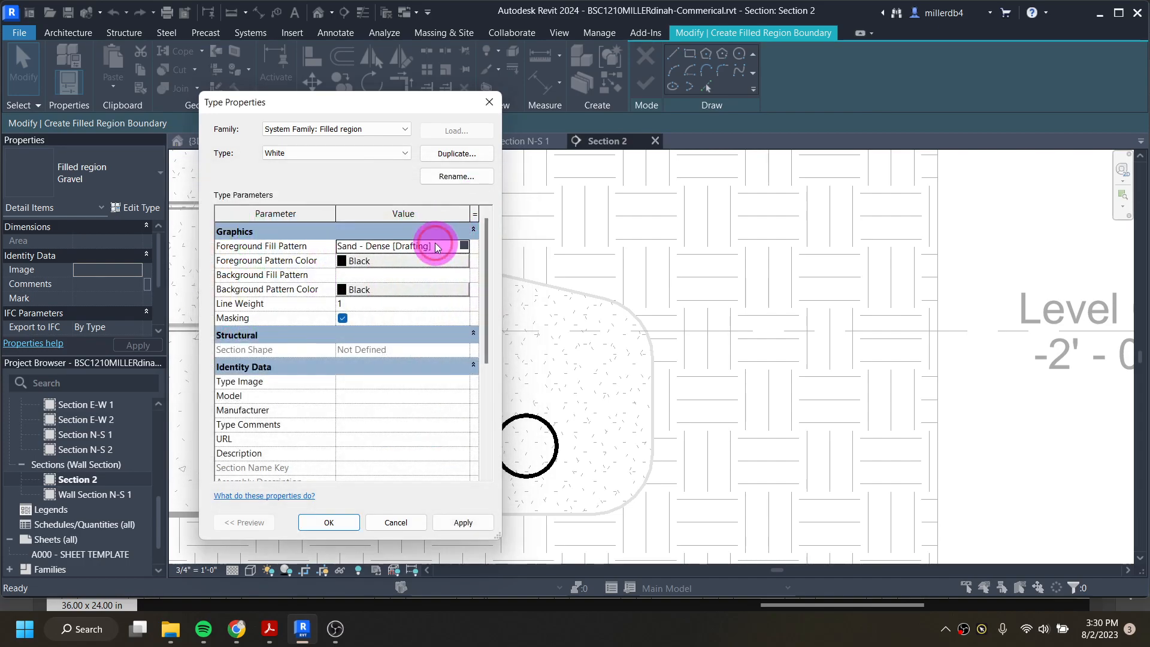
click(466, 247)
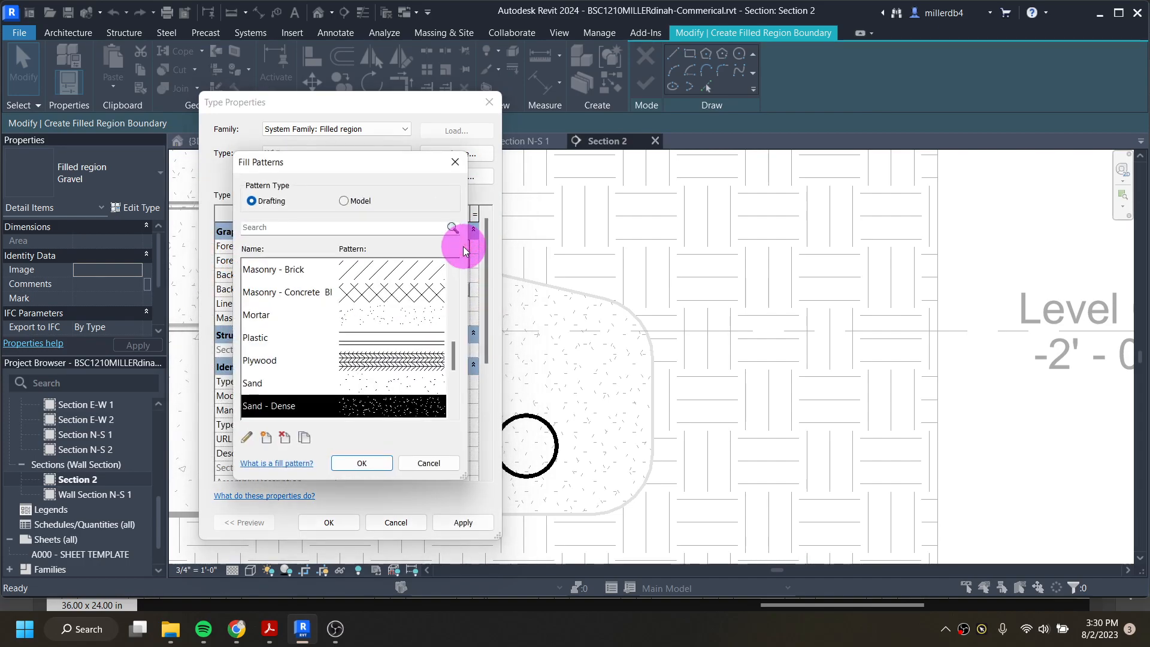
scroll(393, 322, down, 5)
scroll(396, 328, up, 10)
scroll(395, 330, down, 7)
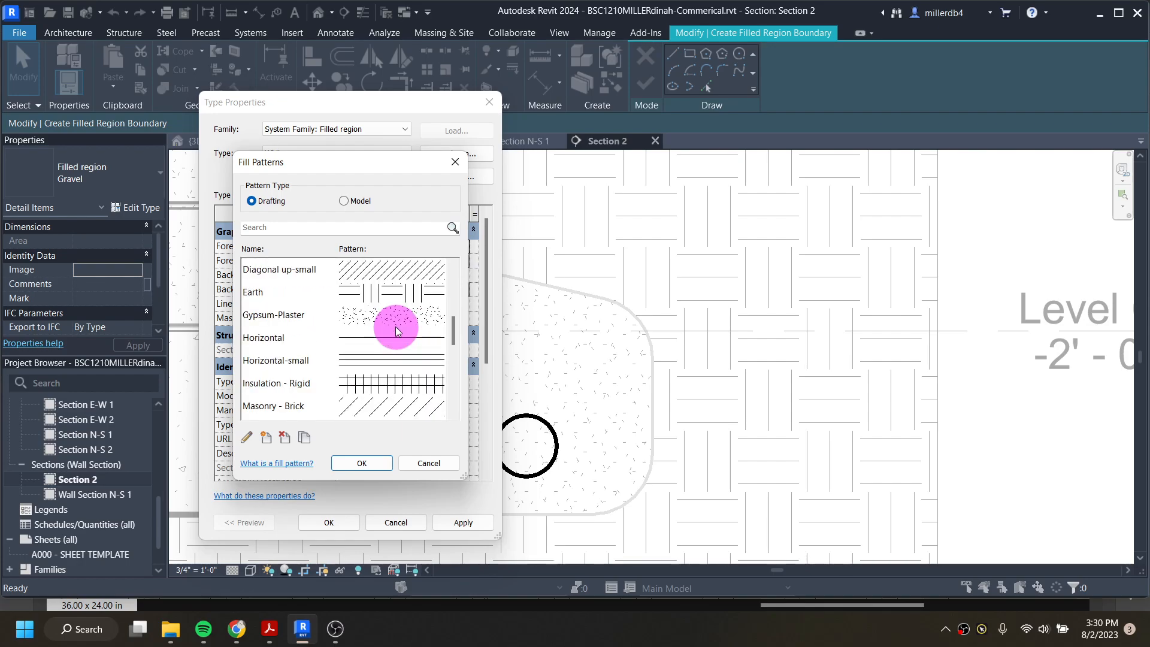
scroll(395, 330, up, 2)
scroll(395, 329, up, 10)
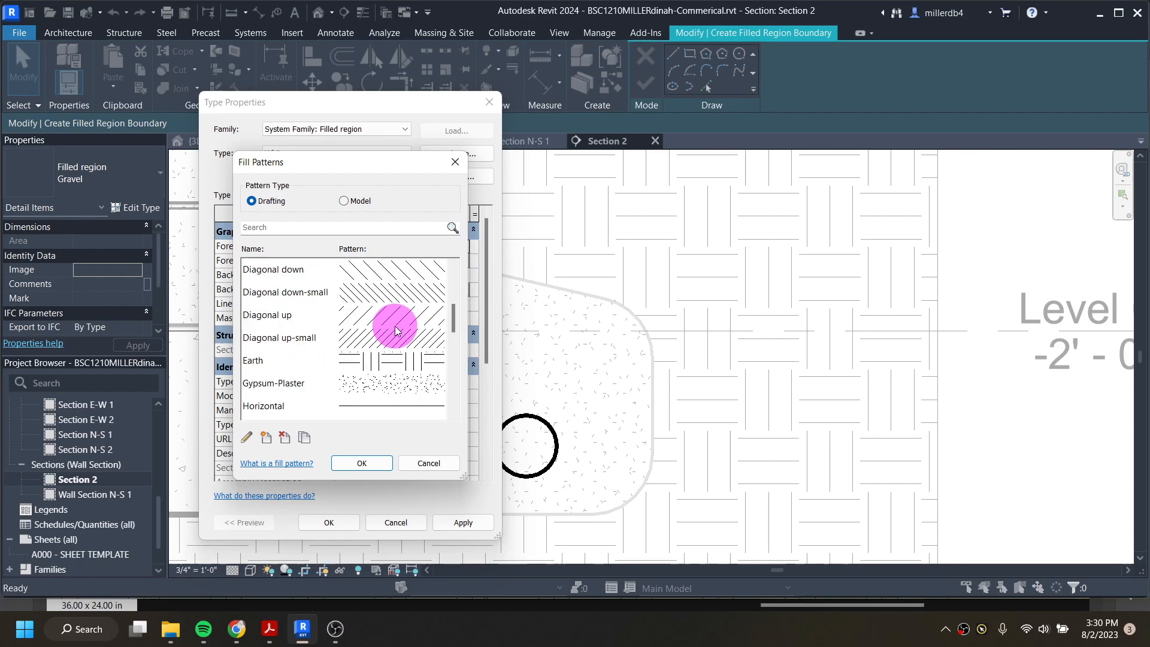
click(392, 293)
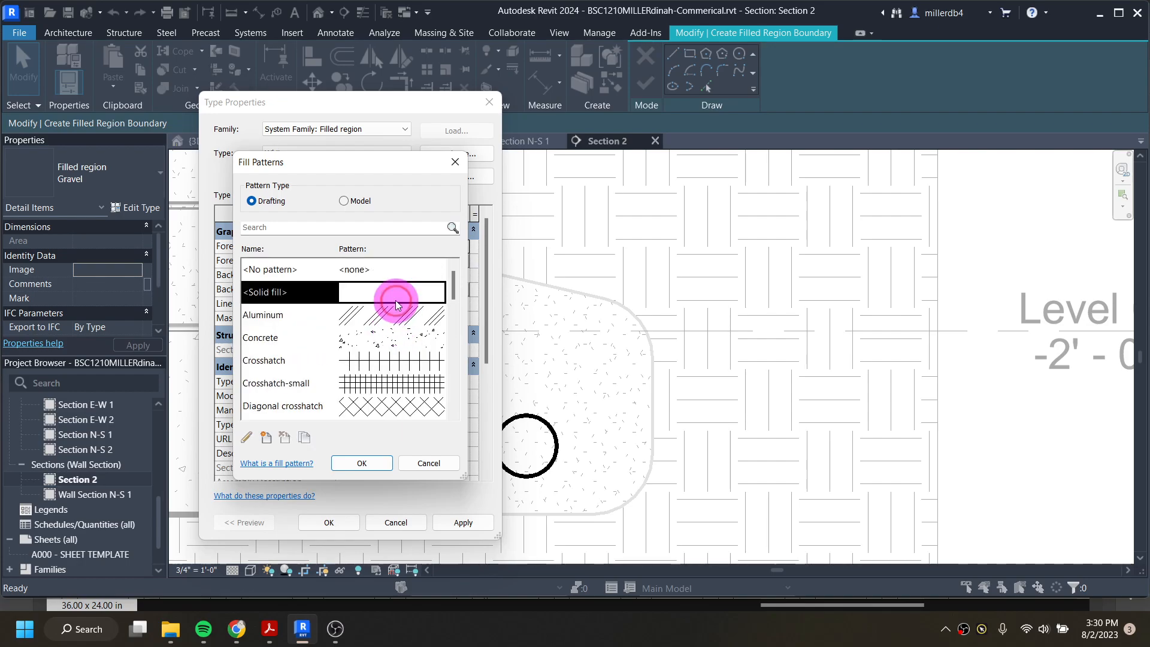
click(361, 463)
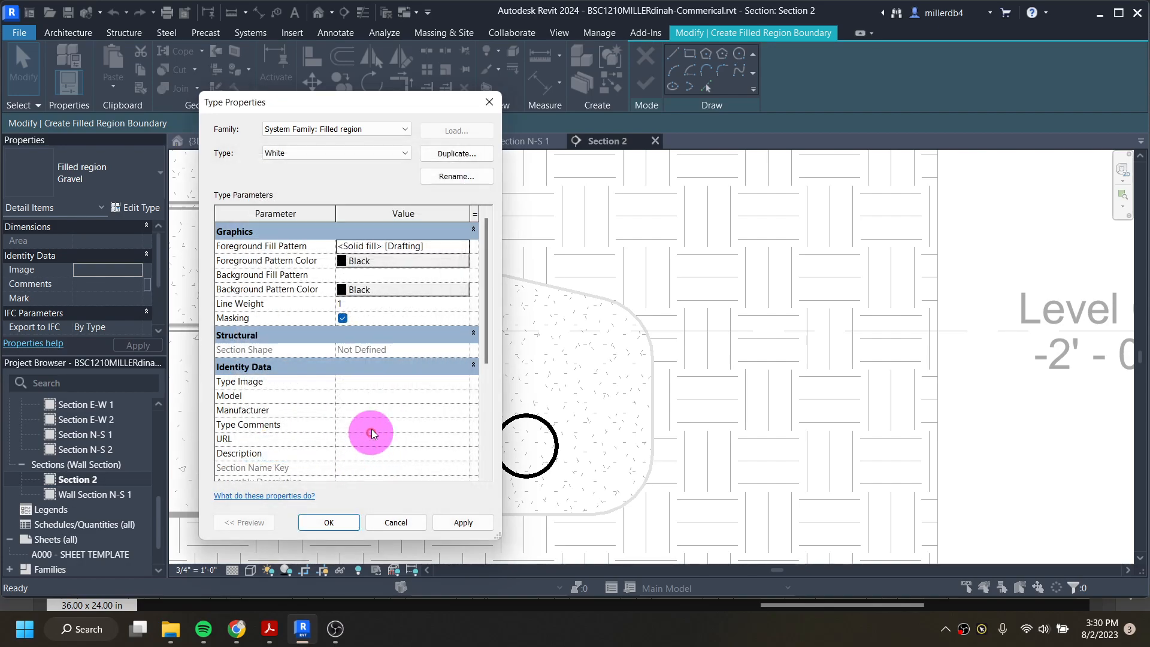
- Set the White type's foreground pattern color to white and finish the drain pipe's filled region
click(369, 264)
click(330, 297)
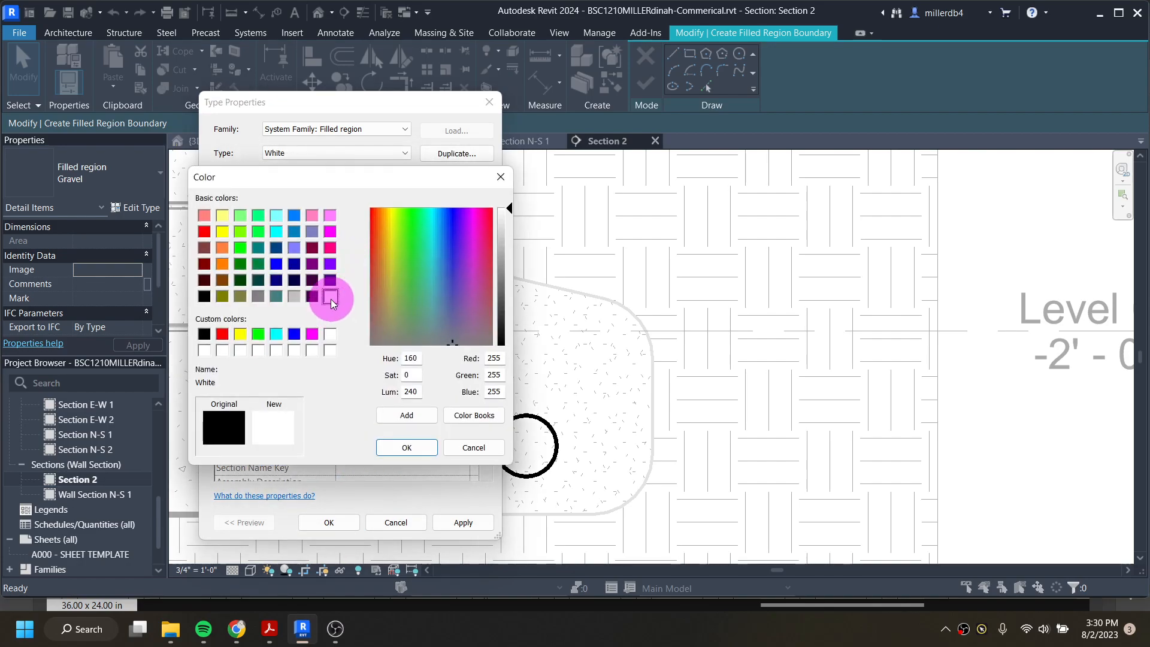
click(407, 447)
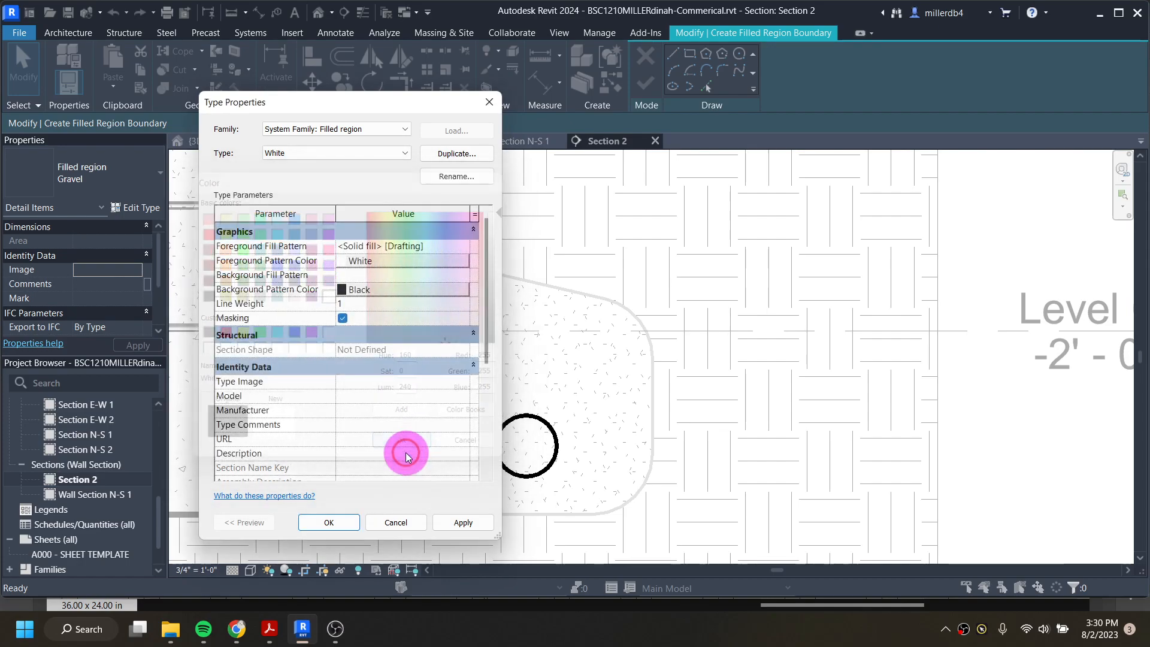
click(447, 531)
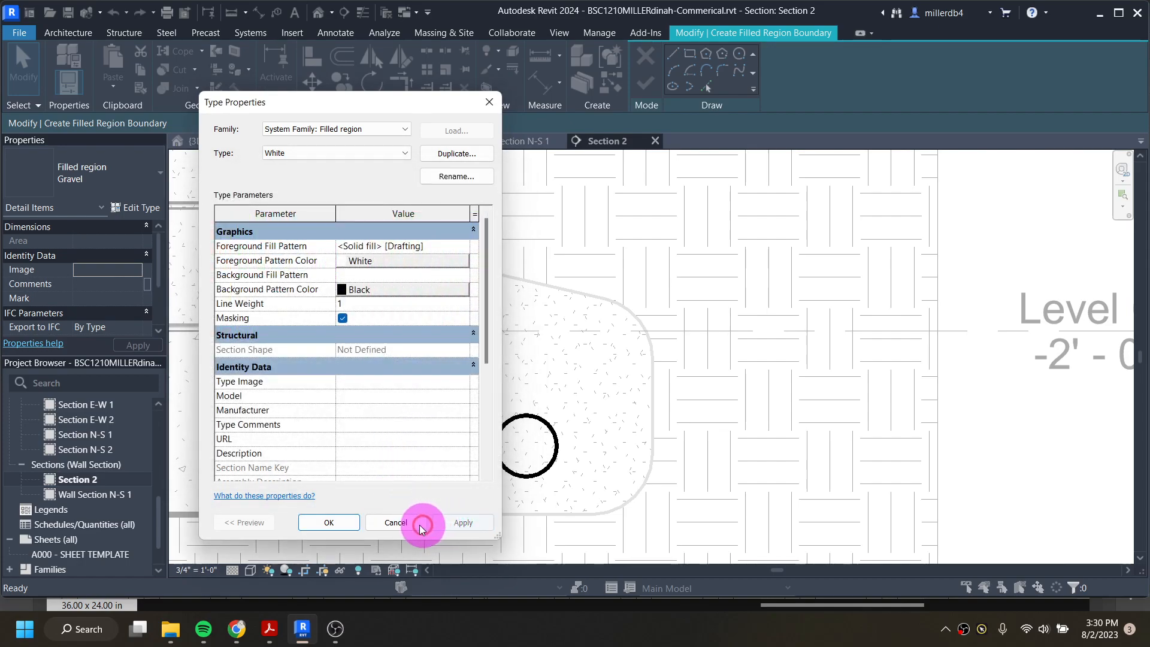
click(329, 522)
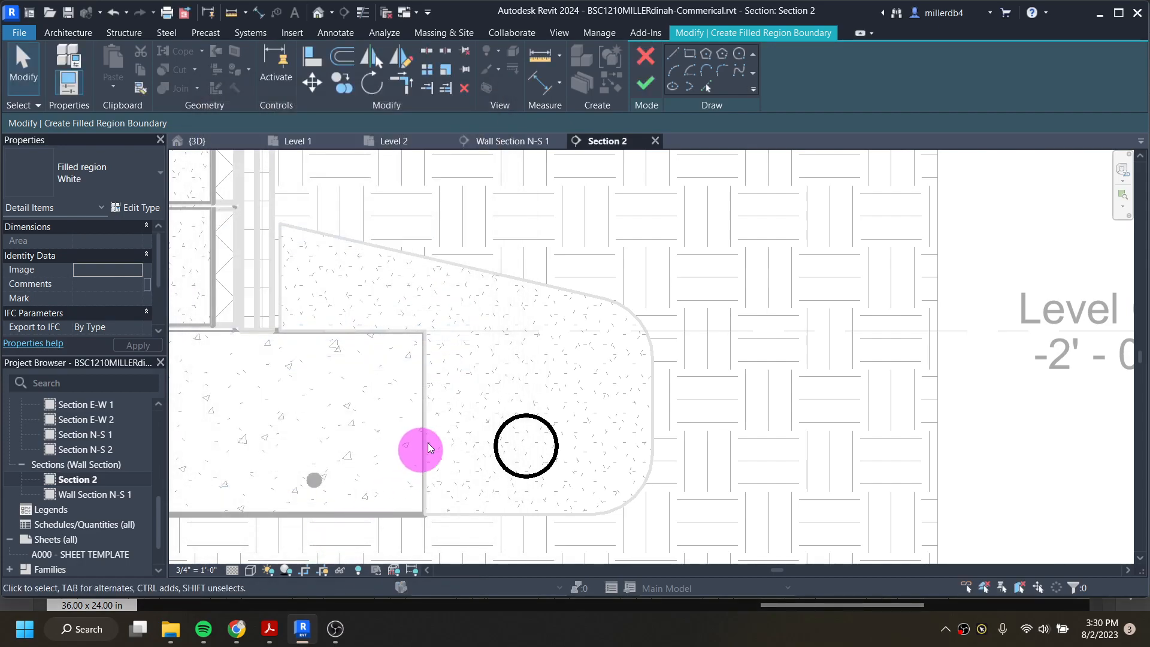
click(645, 85)
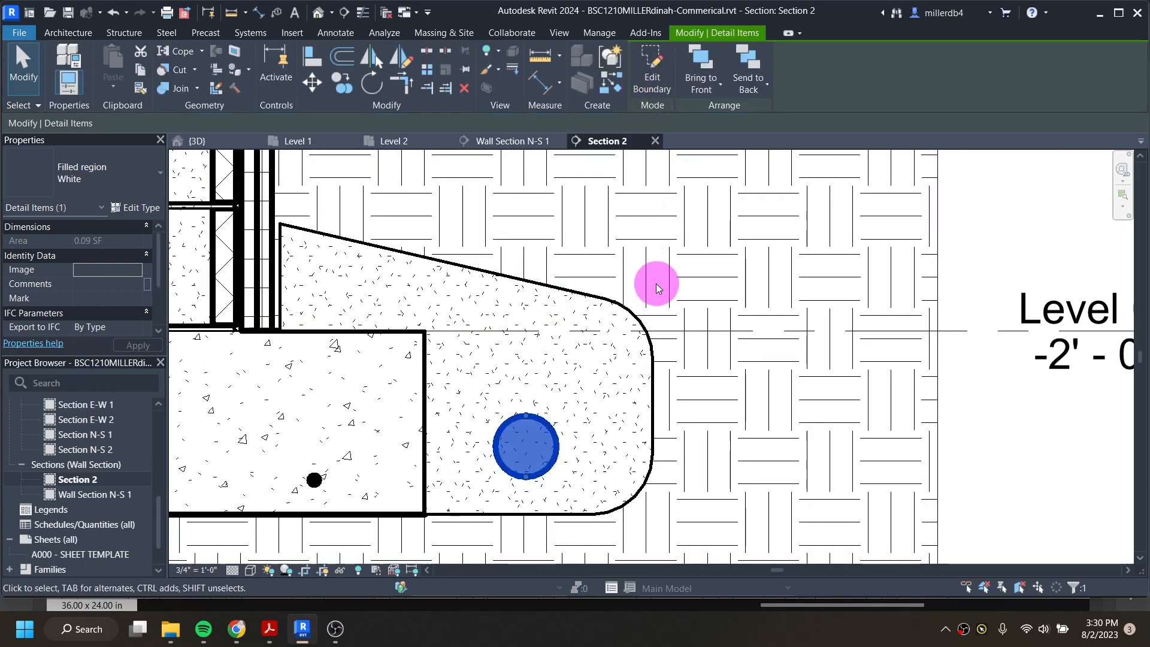
key(Escape)
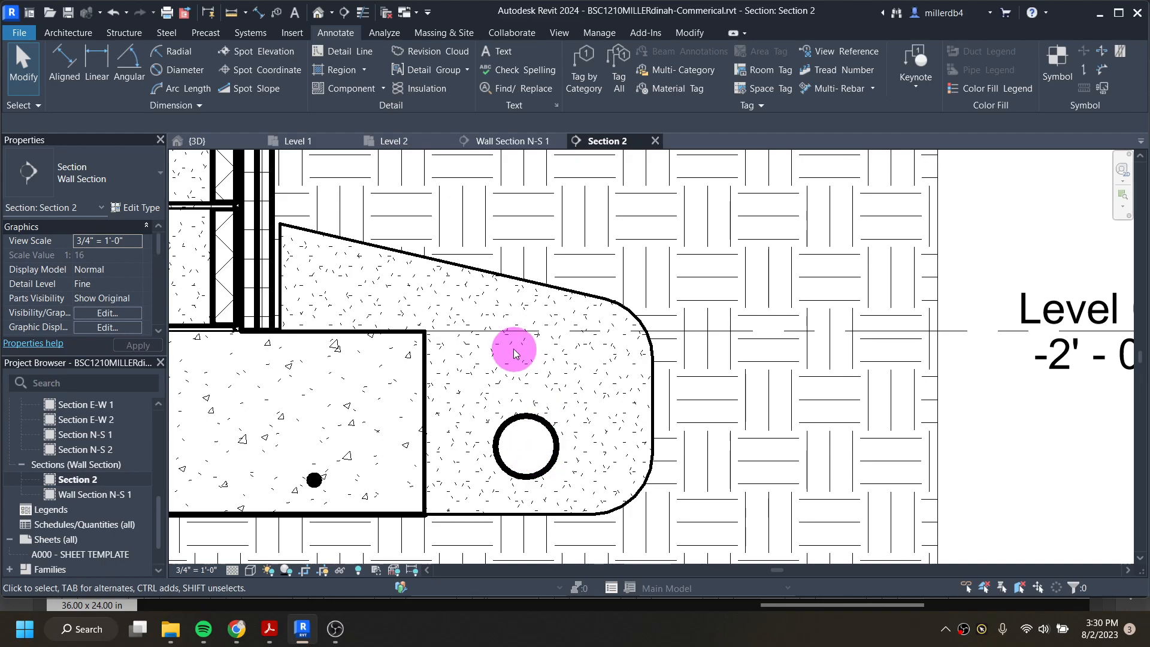
- Review the drain pipe fill and the whole wall section, from the footing up to Level 4 and back down
scroll(533, 413, down, 2)
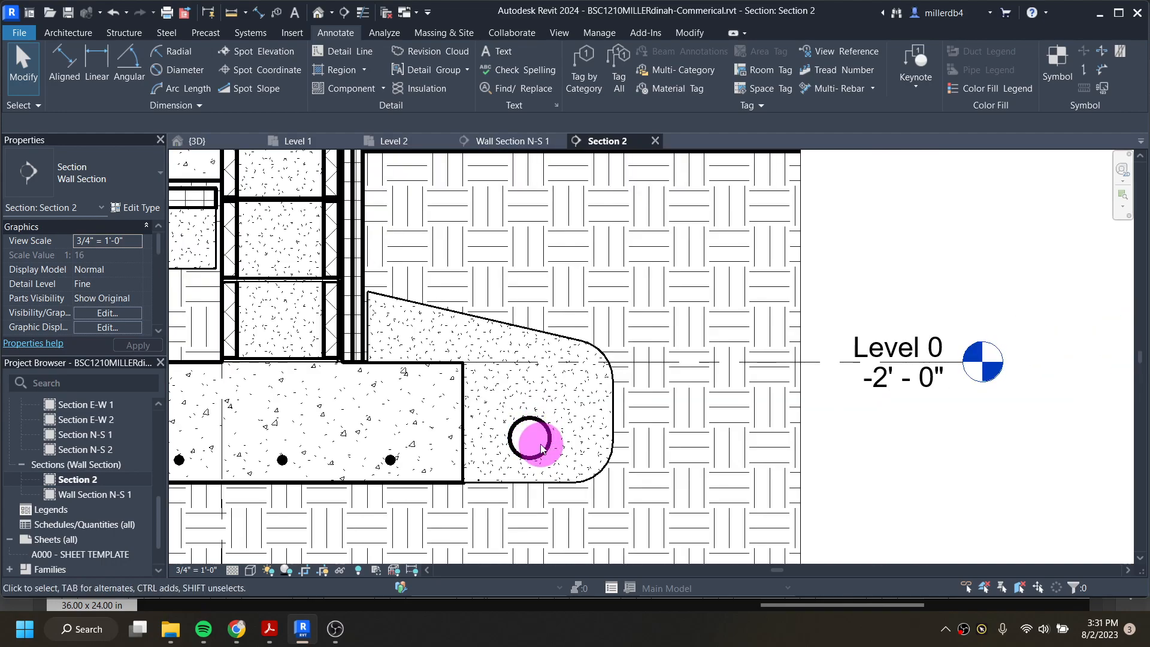
click(542, 451)
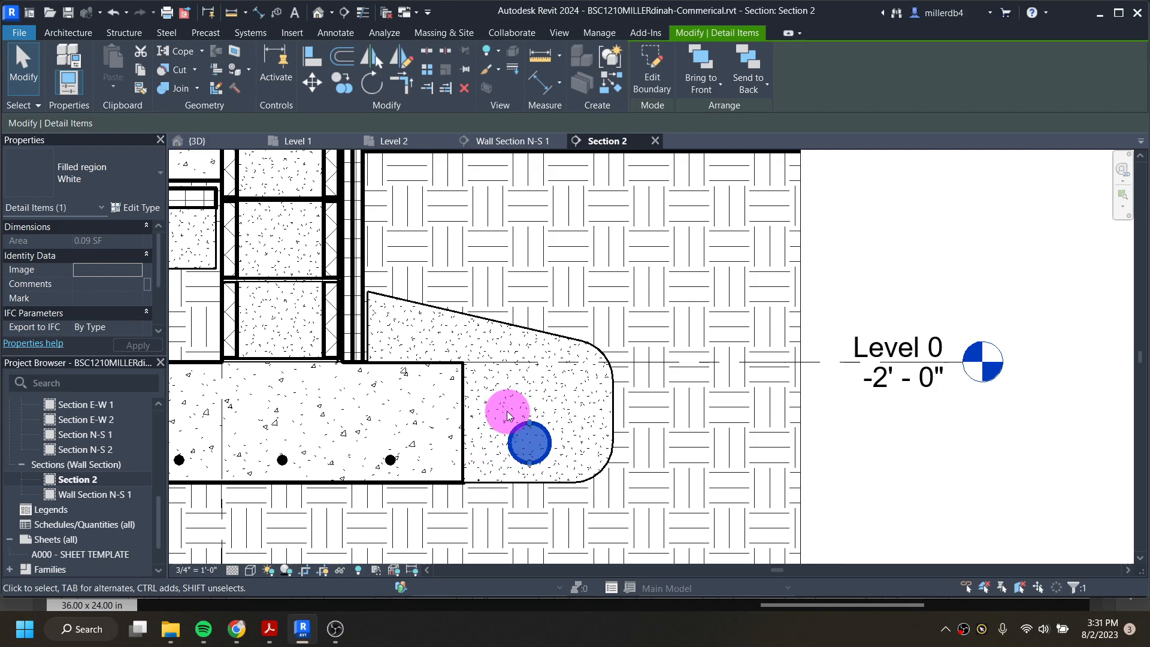
key(Escape)
scroll(507, 411, down, 3)
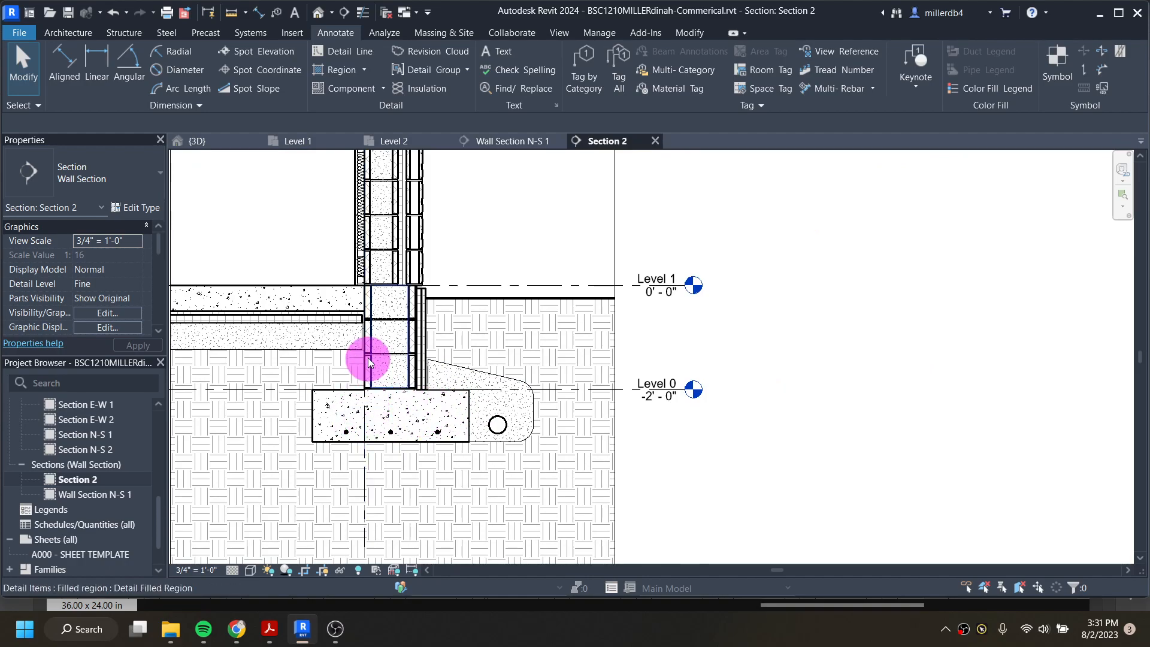
scroll(372, 359, down, 2)
middle_drag(378, 302, 431, 535)
middle_drag(423, 349, 429, 555)
scroll(429, 533, down, 2)
middle_drag(419, 424, 429, 531)
middle_drag(446, 286, 448, 394)
scroll(431, 337, up, 1)
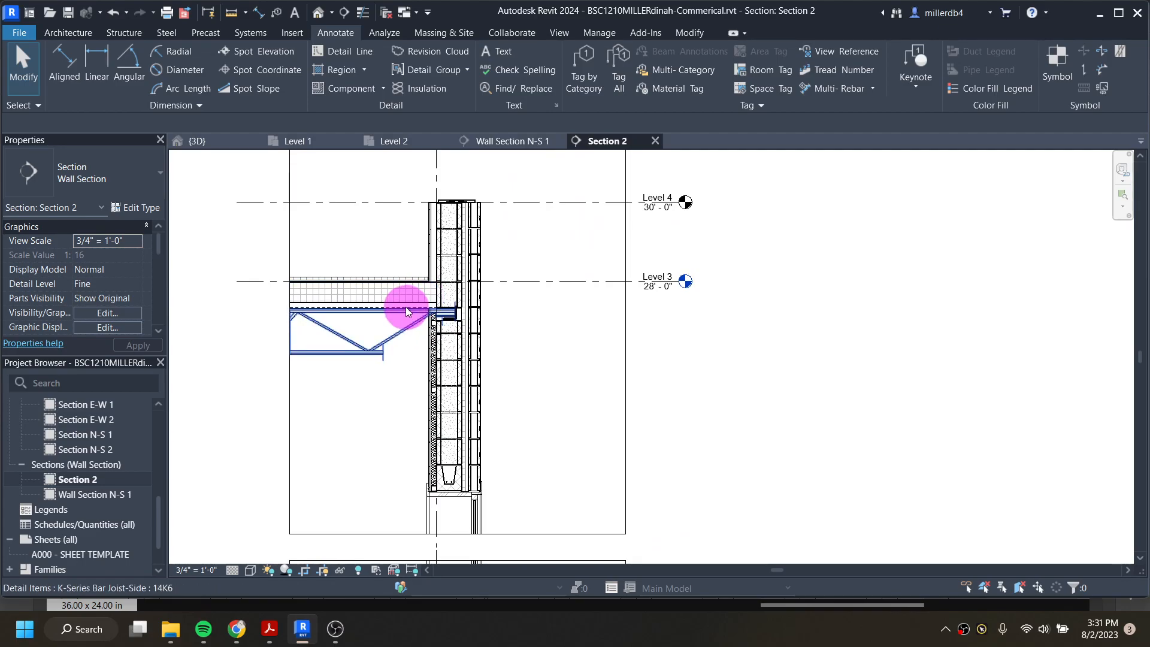
scroll(447, 337, down, 1)
middle_drag(455, 388, 455, 154)
middle_drag(457, 470, 464, 235)
middle_drag(449, 507, 457, 408)
scroll(458, 427, up, 2)
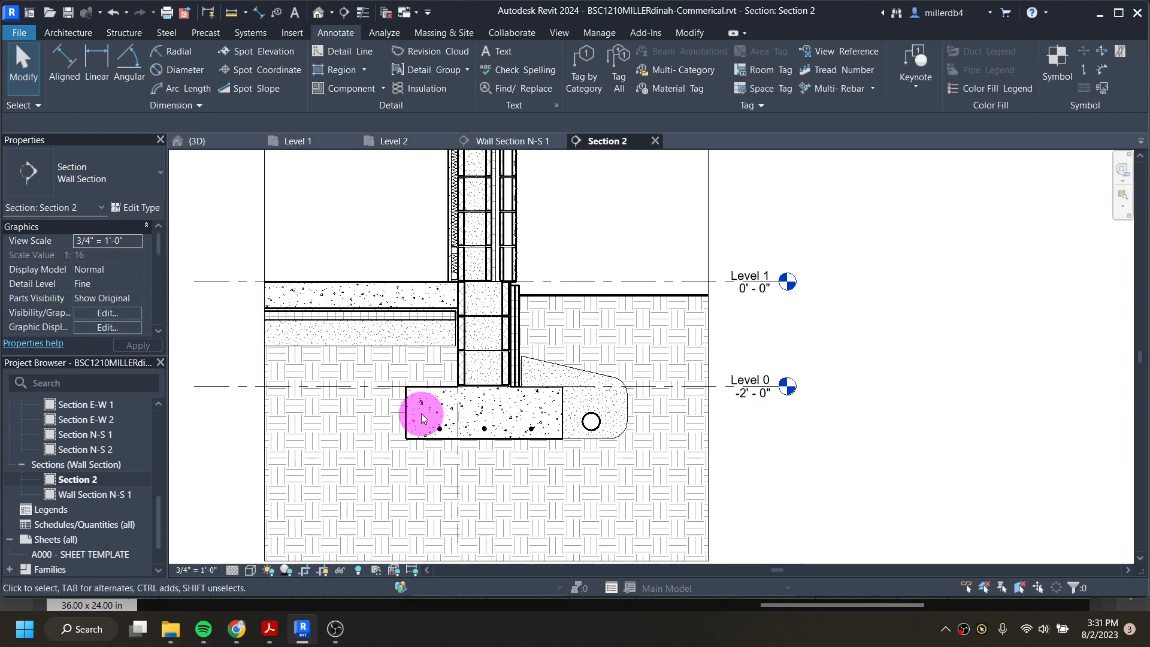
- Switch to CommericalSpace1.pdf in Adobe Acrobat and examine the reference wall section from the footing up to the bond beam above the window
mouse_move(270, 644)
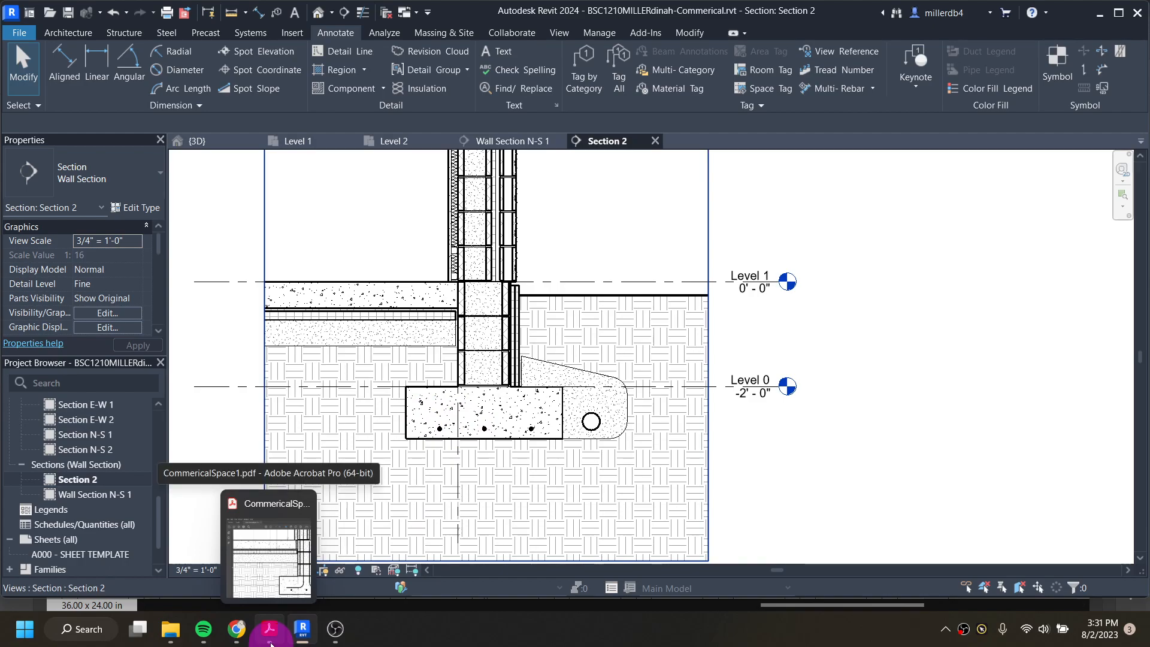
click(282, 588)
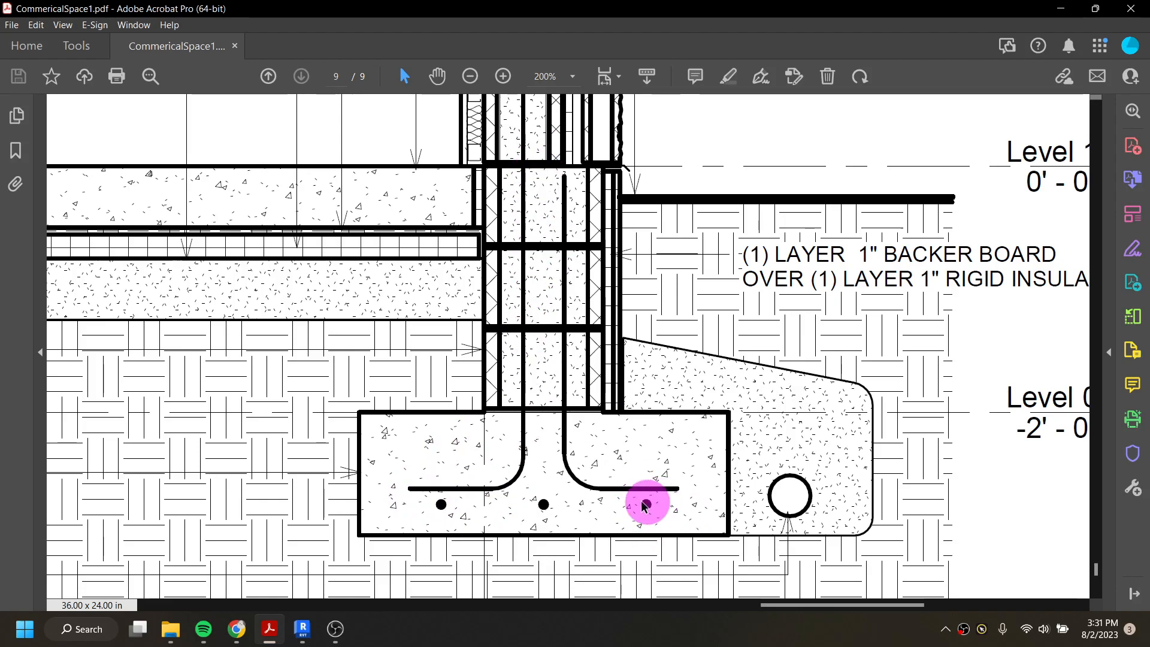
scroll(505, 248, up, 2)
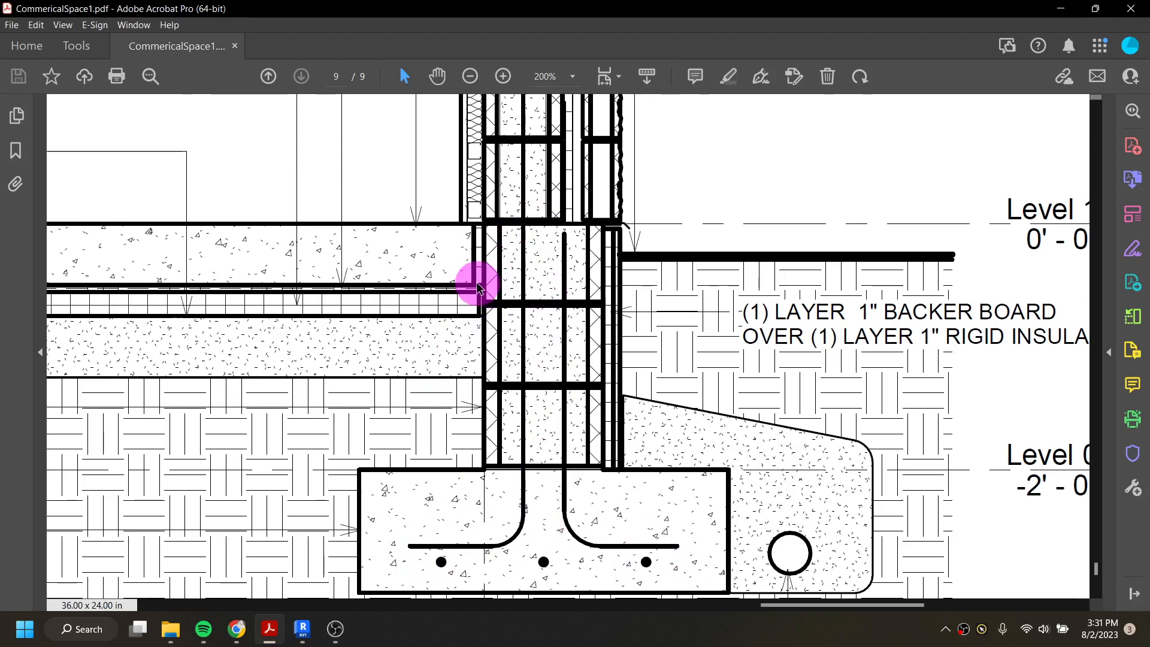
scroll(214, 296, up, 1)
scroll(221, 302, up, 4)
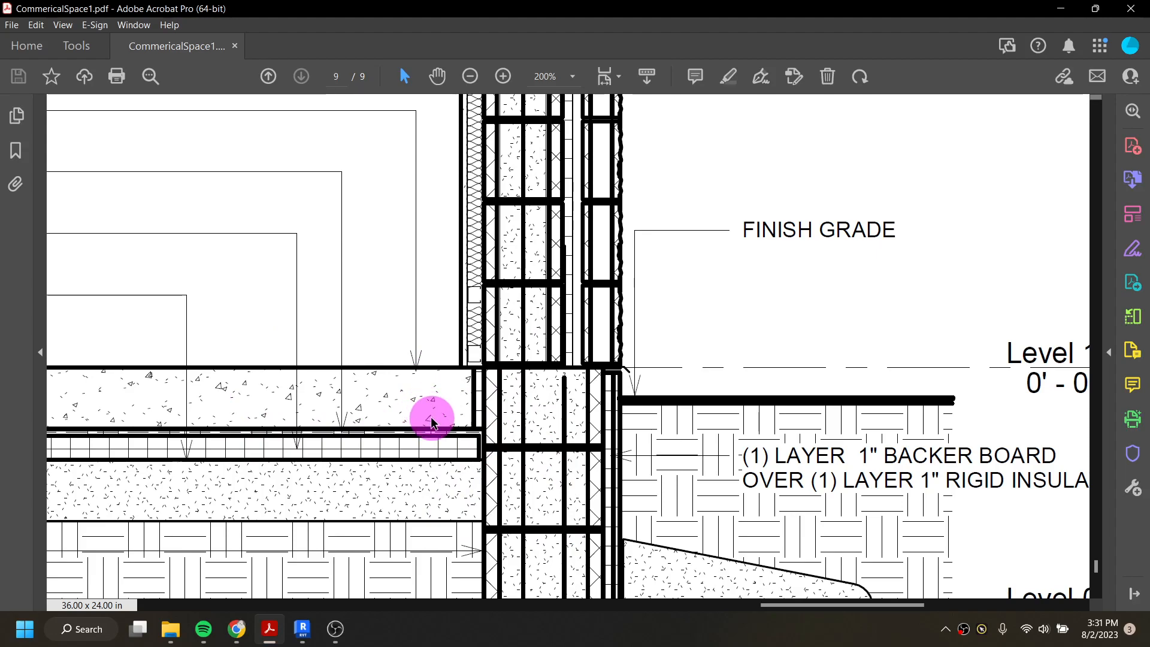
scroll(467, 419, up, 4)
scroll(522, 461, up, 15)
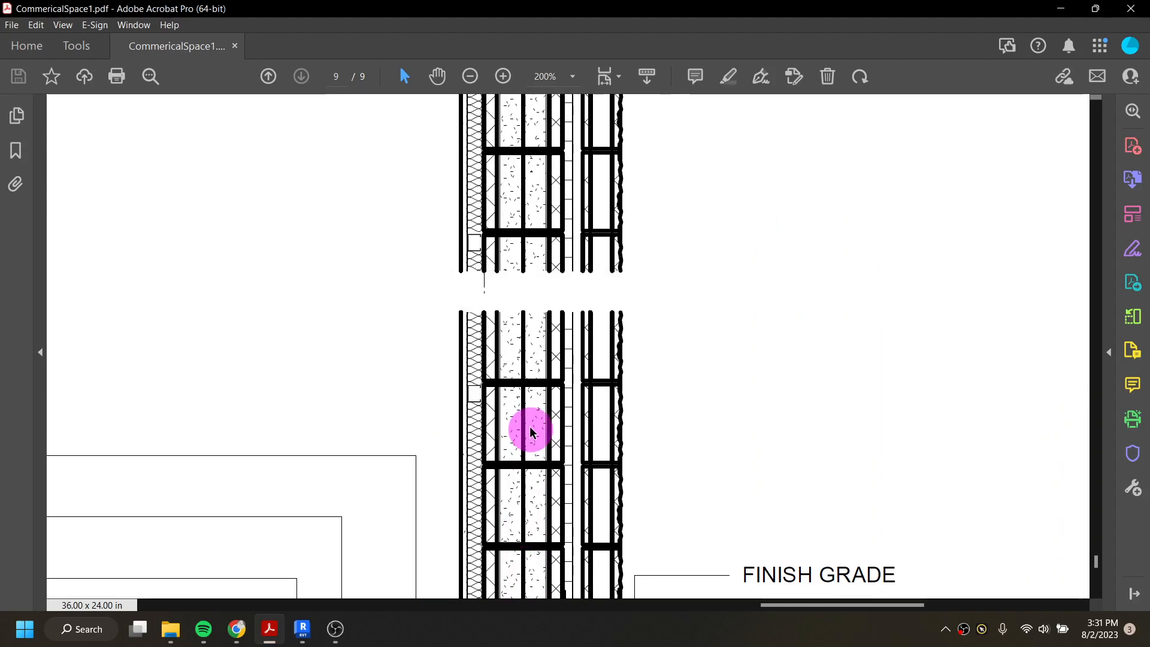
scroll(525, 410, up, 12)
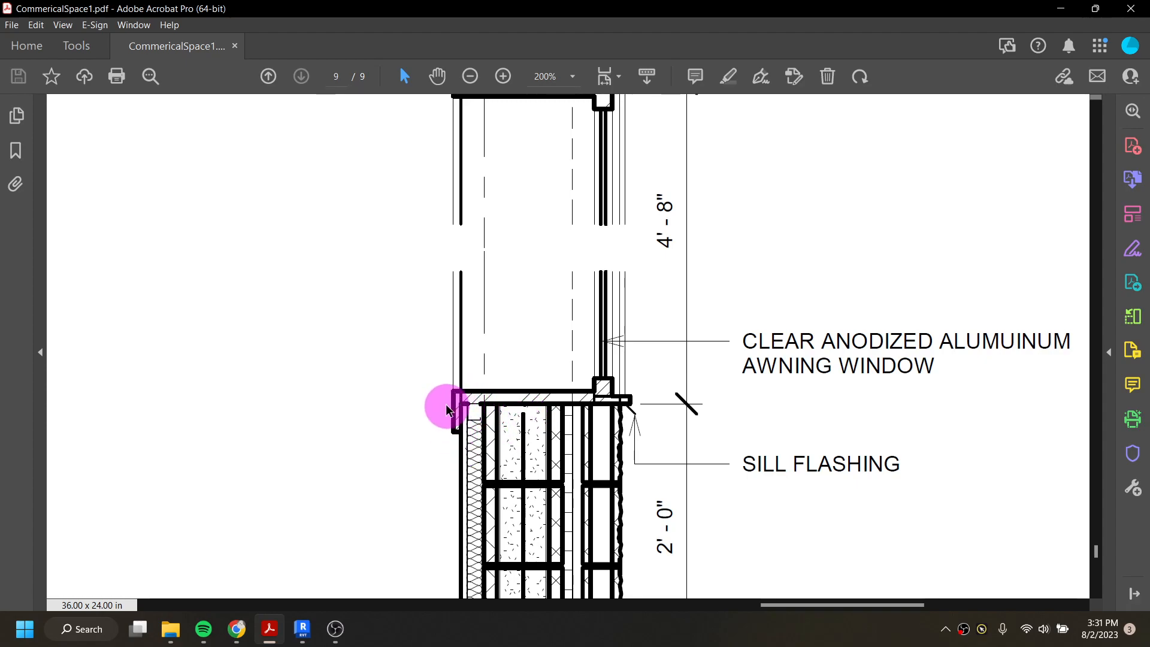
scroll(449, 407, up, 10)
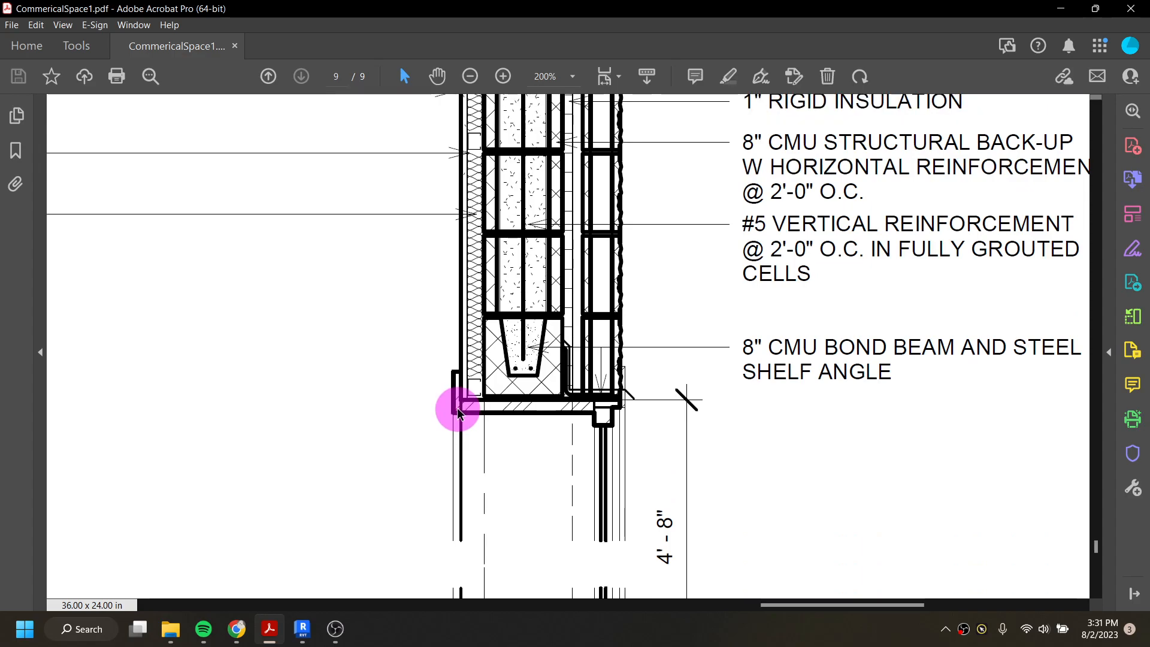
scroll(458, 412, up, 4)
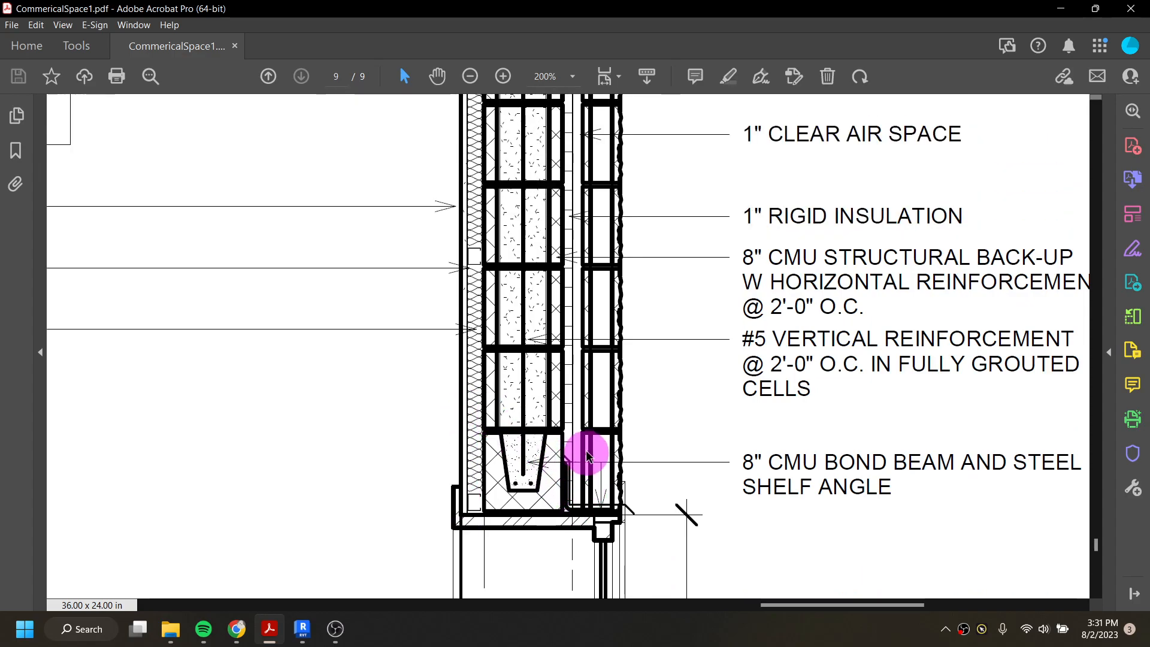
- Examine the reference wall section between the bond beam and the parapet coping, and the reinforcement bent into the footing
scroll(575, 425, down, 6)
scroll(573, 389, up, 15)
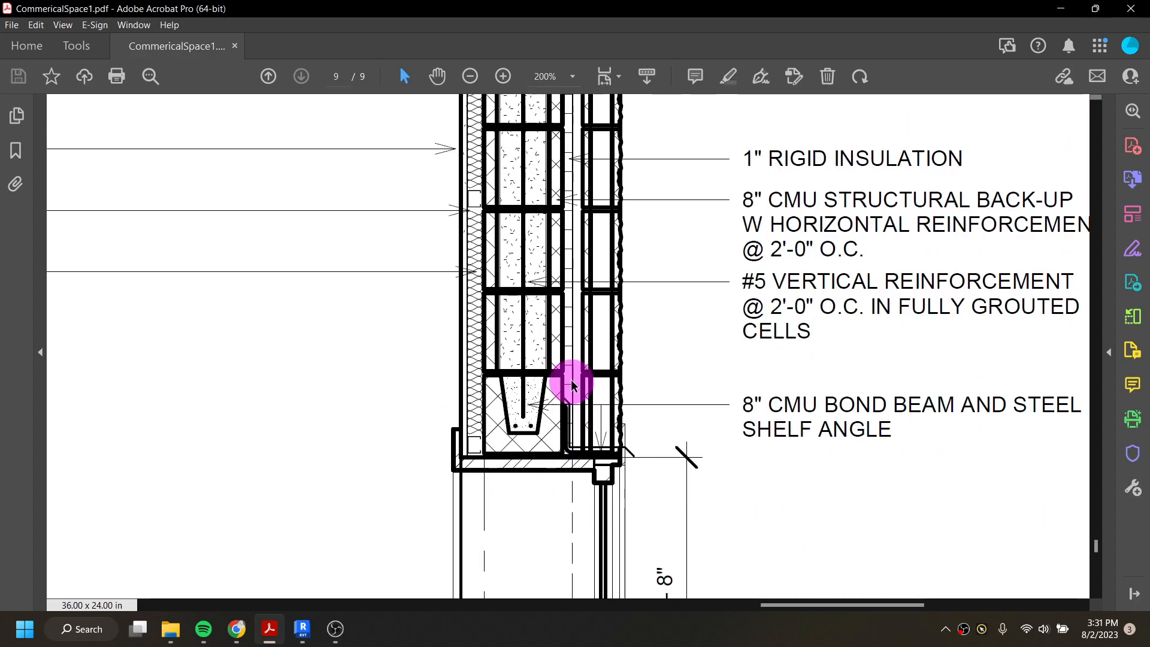
scroll(569, 376, up, 6)
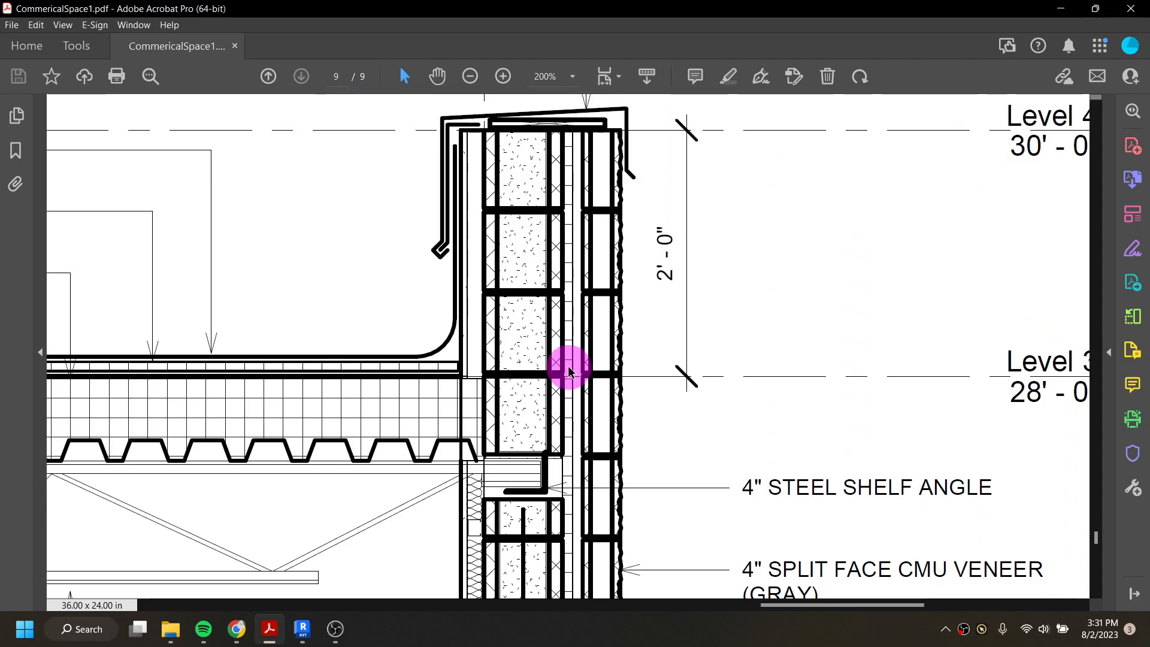
scroll(569, 376, down, 11)
scroll(570, 376, down, 2)
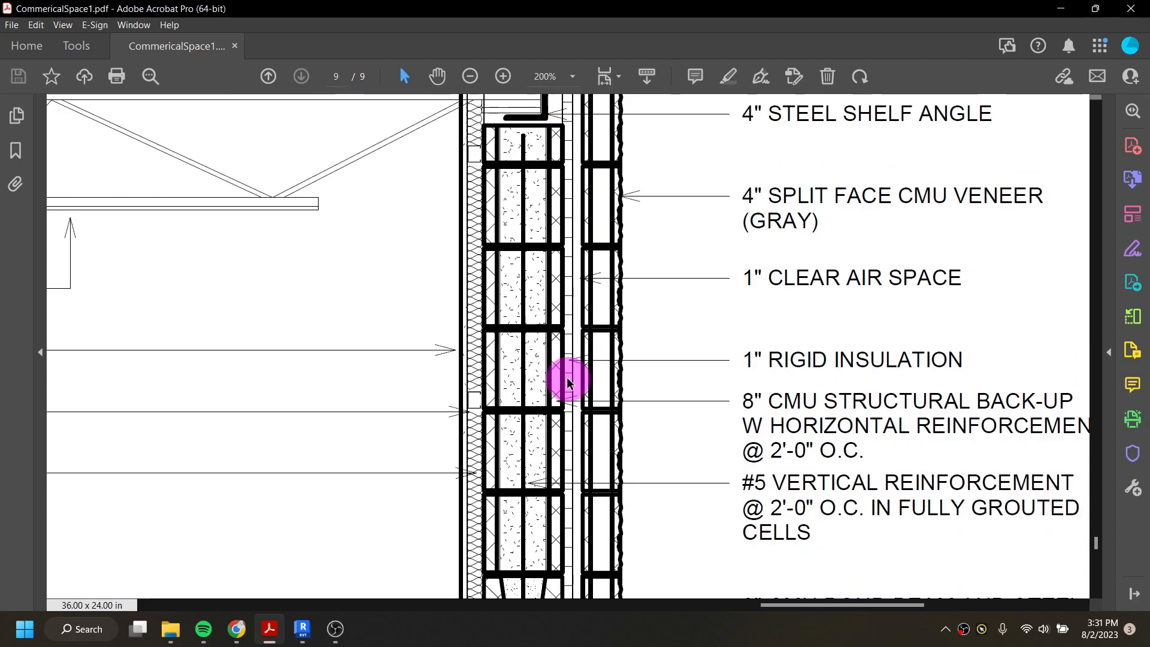
scroll(562, 398, up, 6)
scroll(561, 407, up, 5)
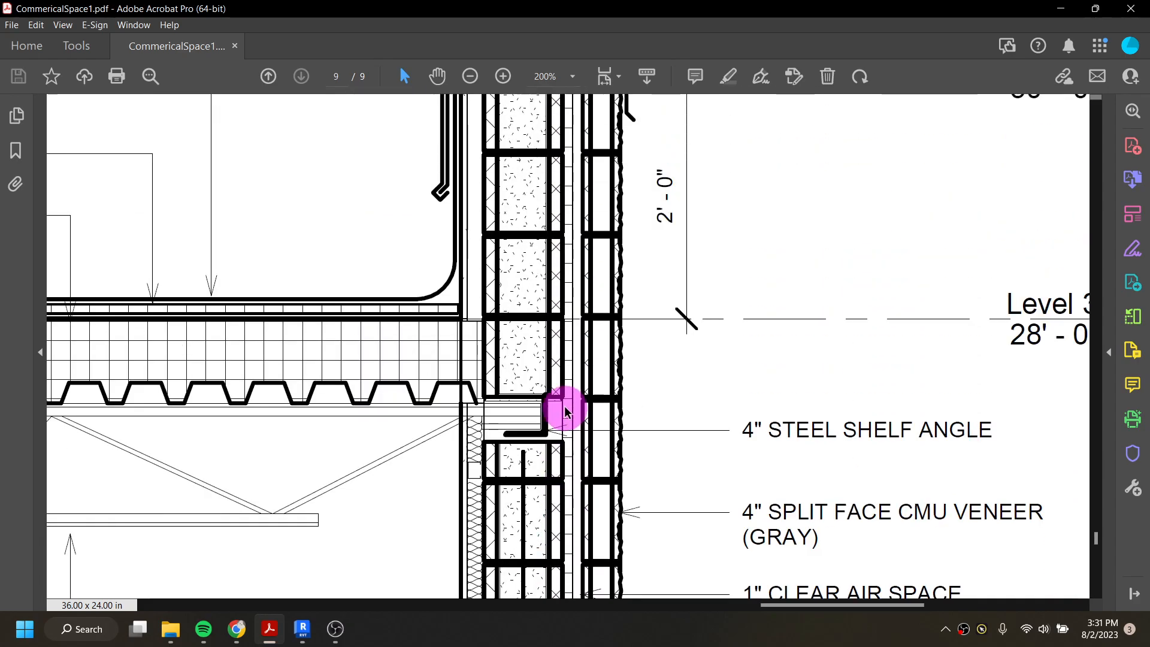
scroll(559, 418, up, 5)
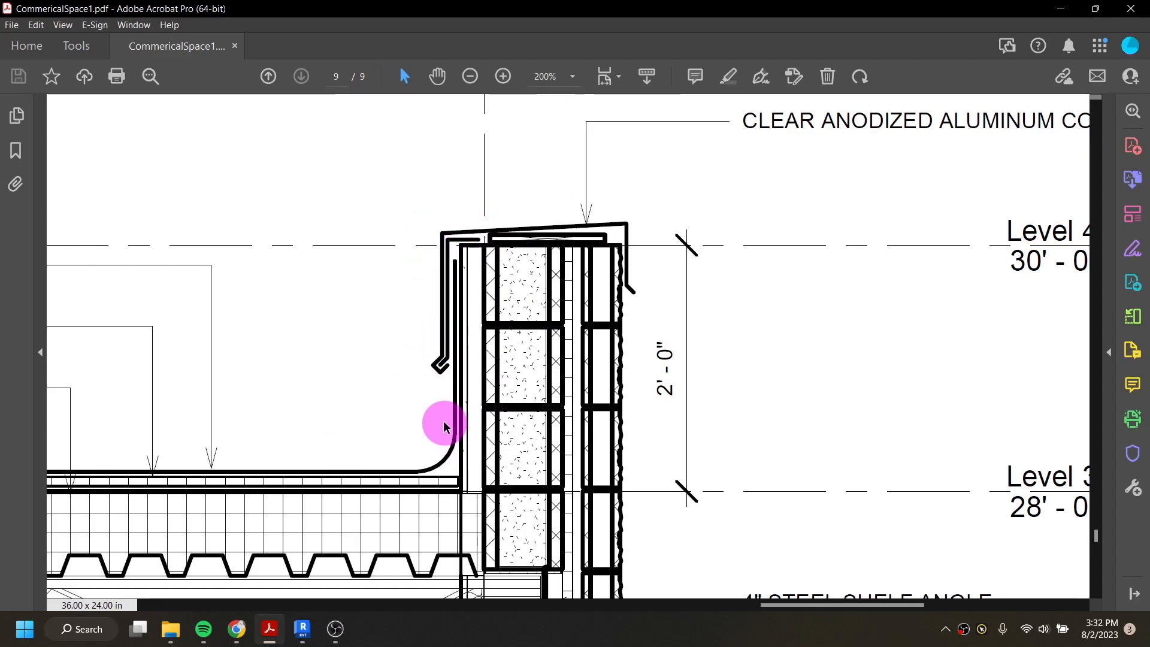
scroll(504, 442, down, 3)
scroll(503, 442, down, 18)
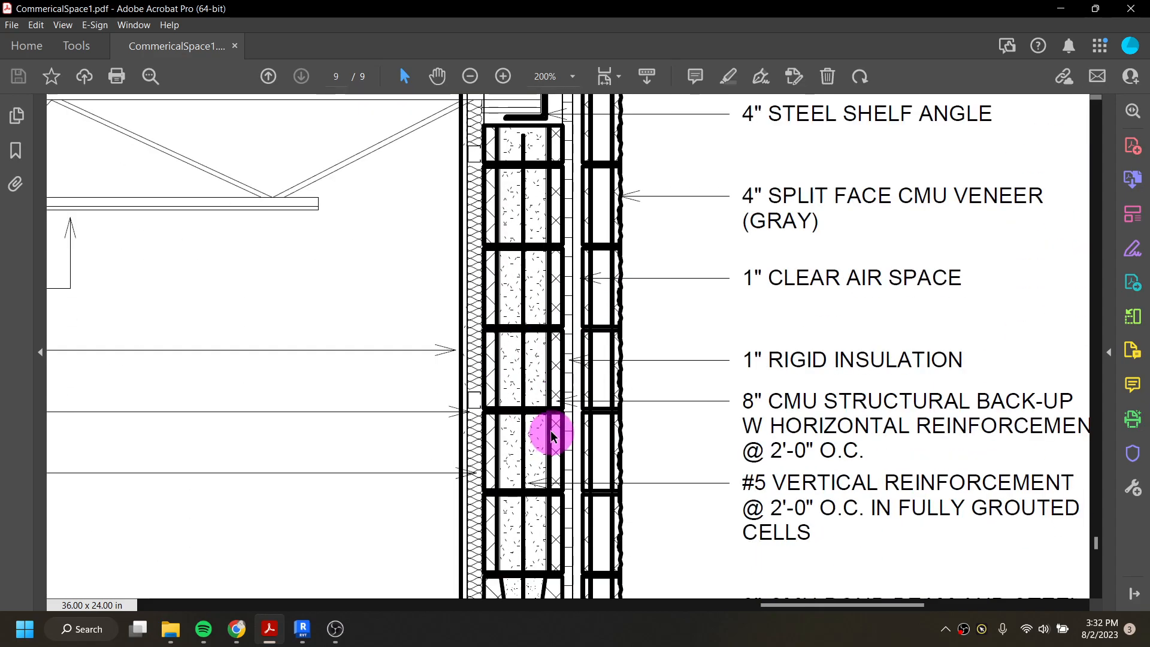
scroll(543, 447, down, 10)
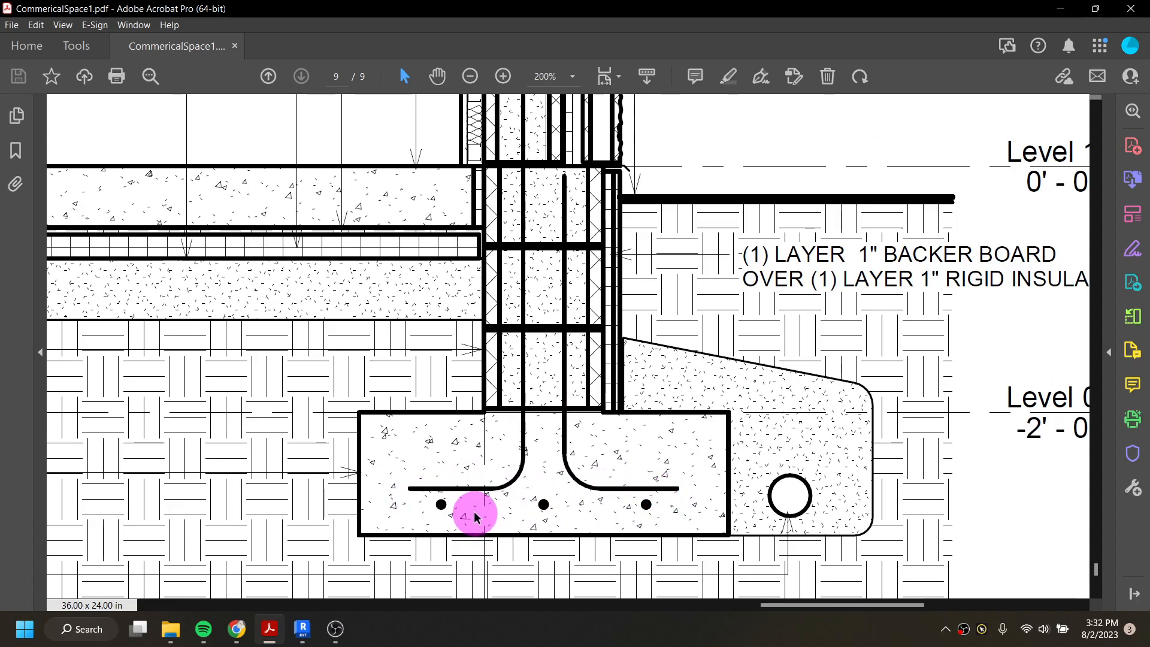
- Switch back to Revit and start a detail line in Section 2 using the Wide Lines style
mouse_move(327, 639)
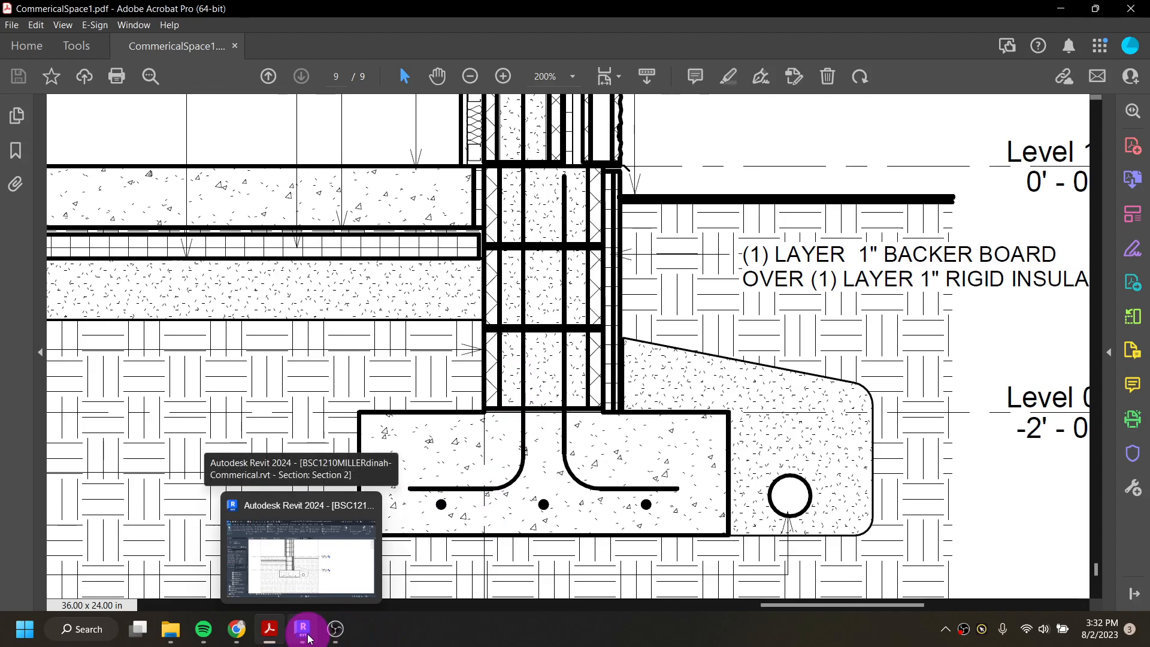
click(306, 636)
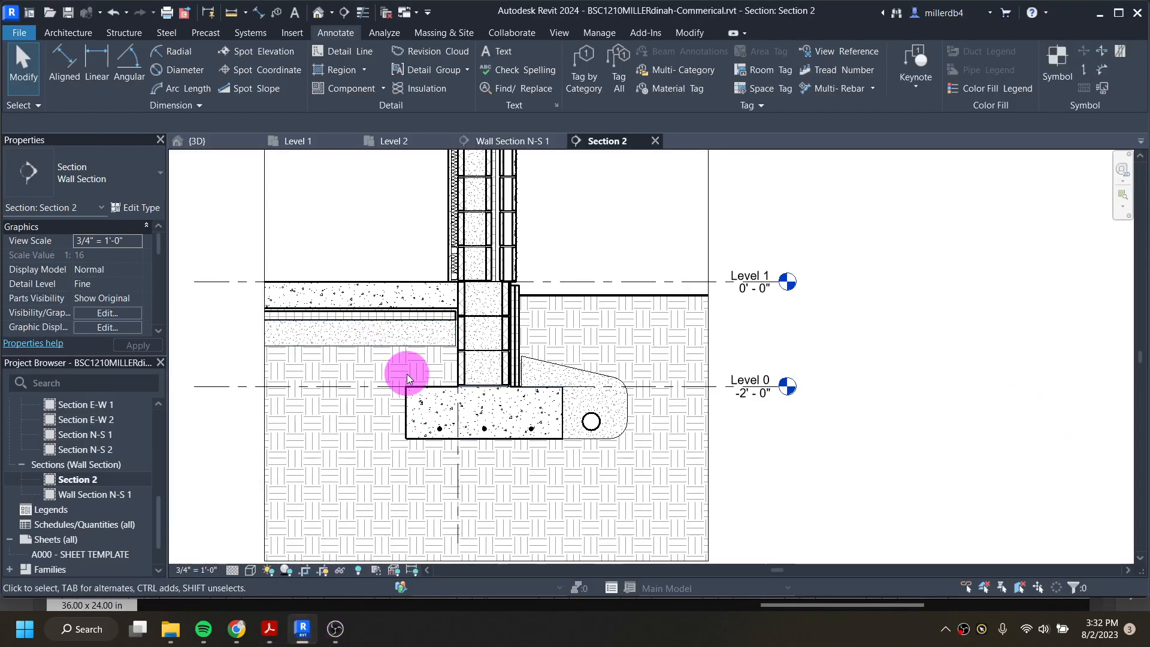
scroll(463, 405, up, 3)
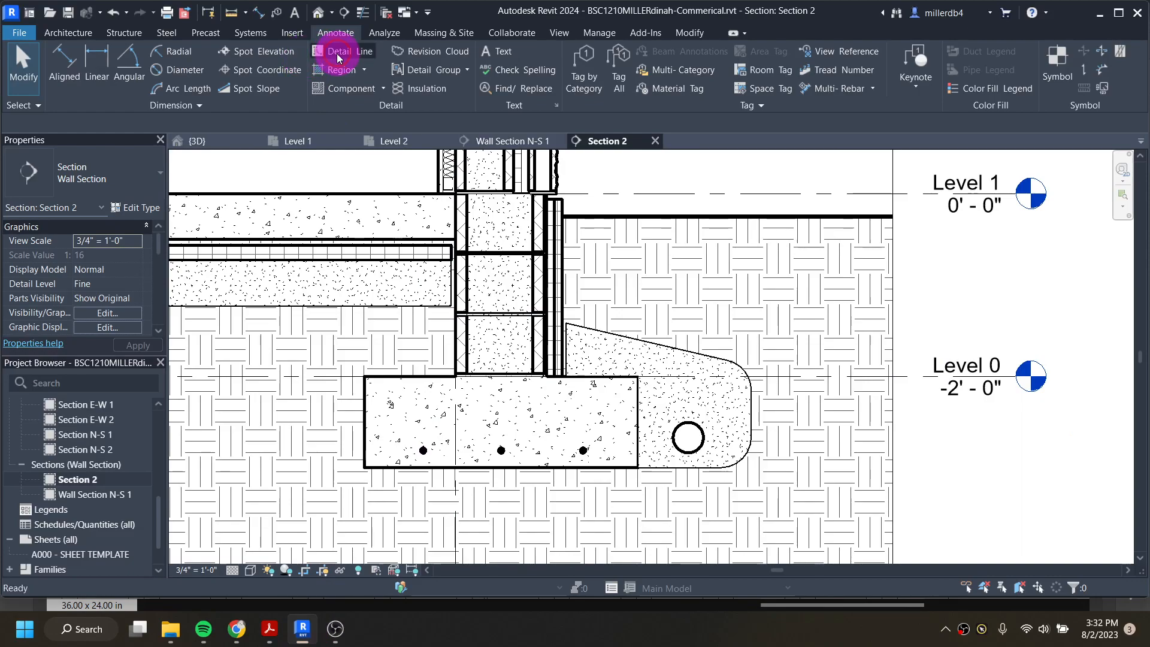
click(336, 53)
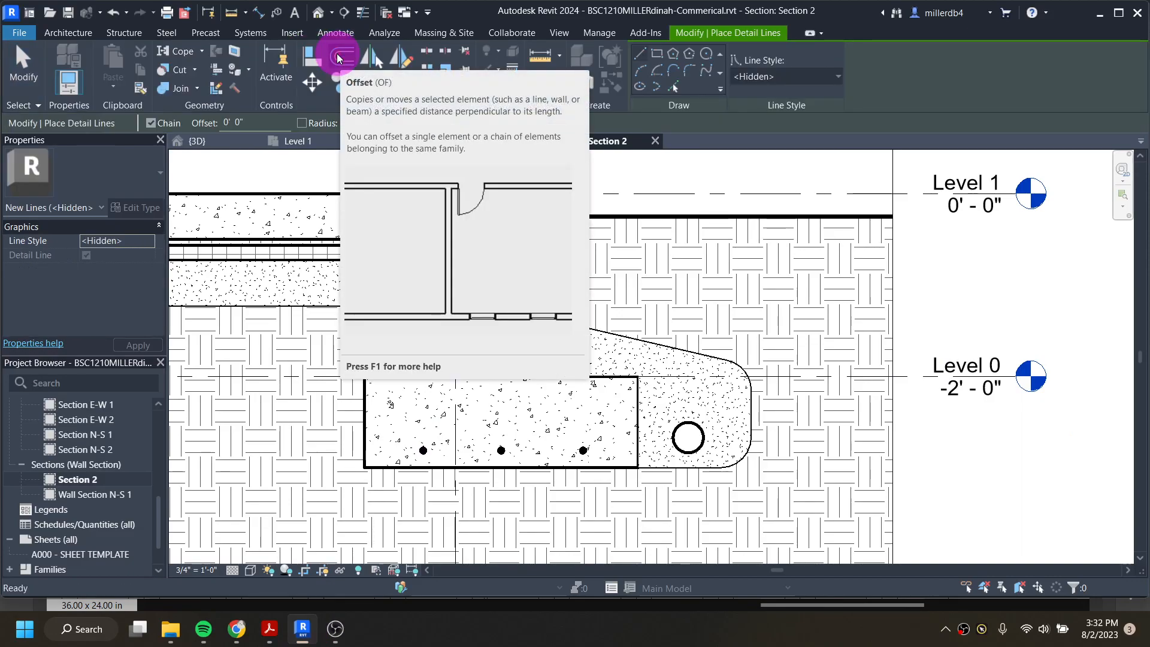
click(775, 77)
click(785, 261)
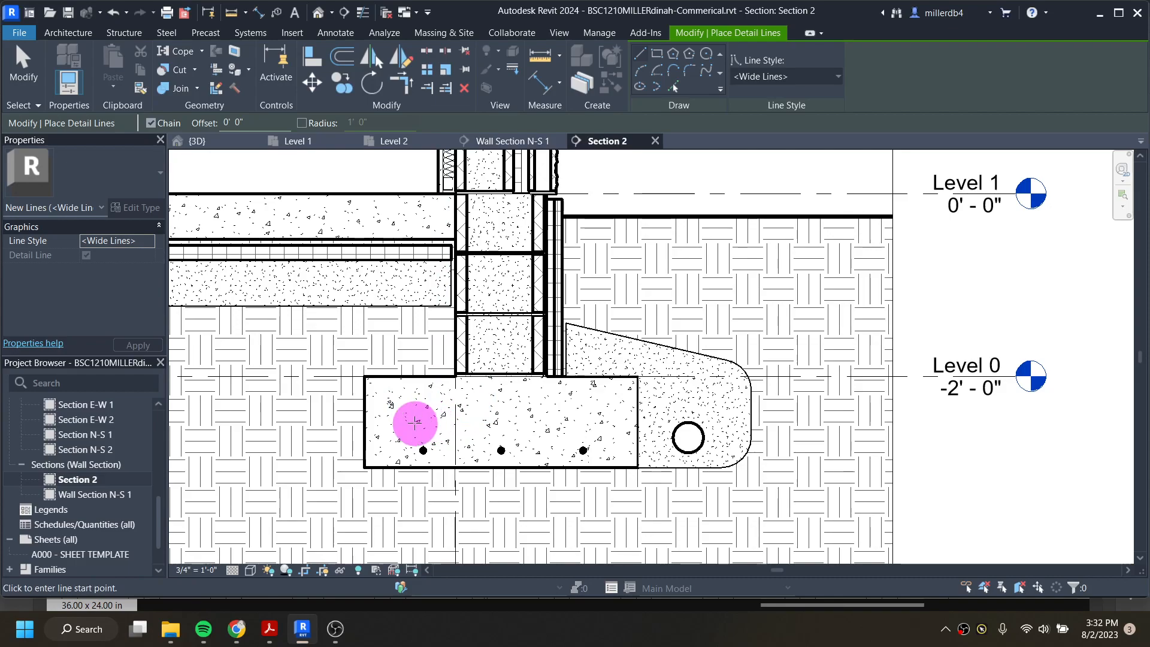
click(394, 430)
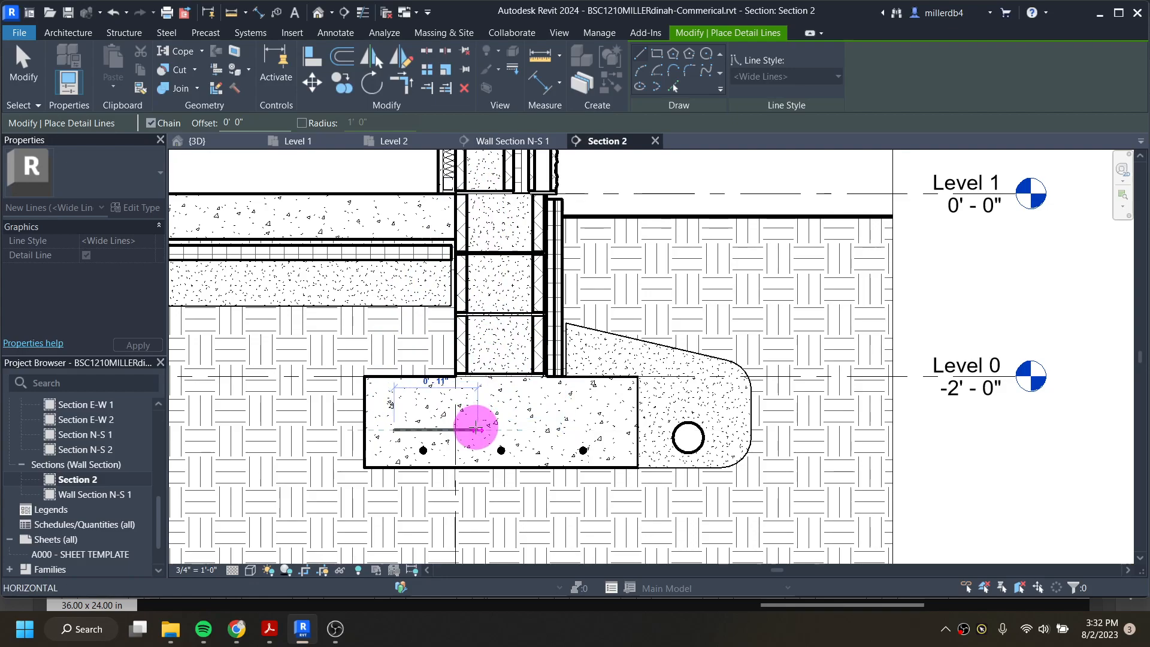
scroll(475, 437, down, 4)
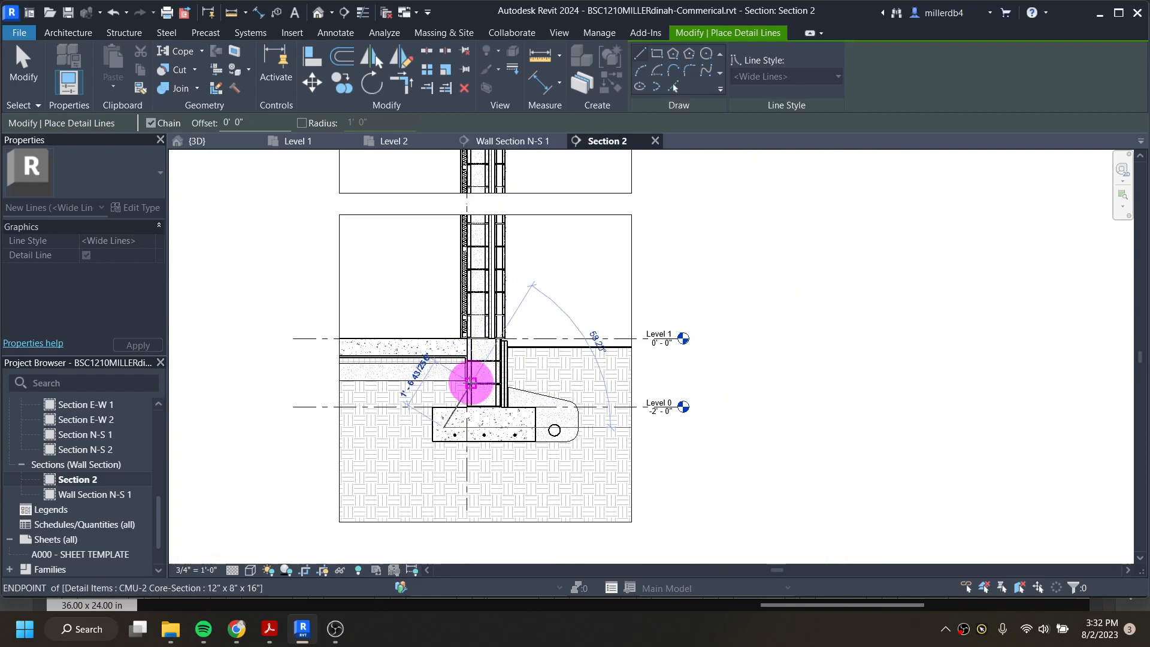
key(Escape)
- Draw the vertical rebar about 20' long from just below the window sill into the footing, ending in a horizontal leg about 11" long
middle_drag(477, 282, 477, 470)
scroll(471, 222, up, 4)
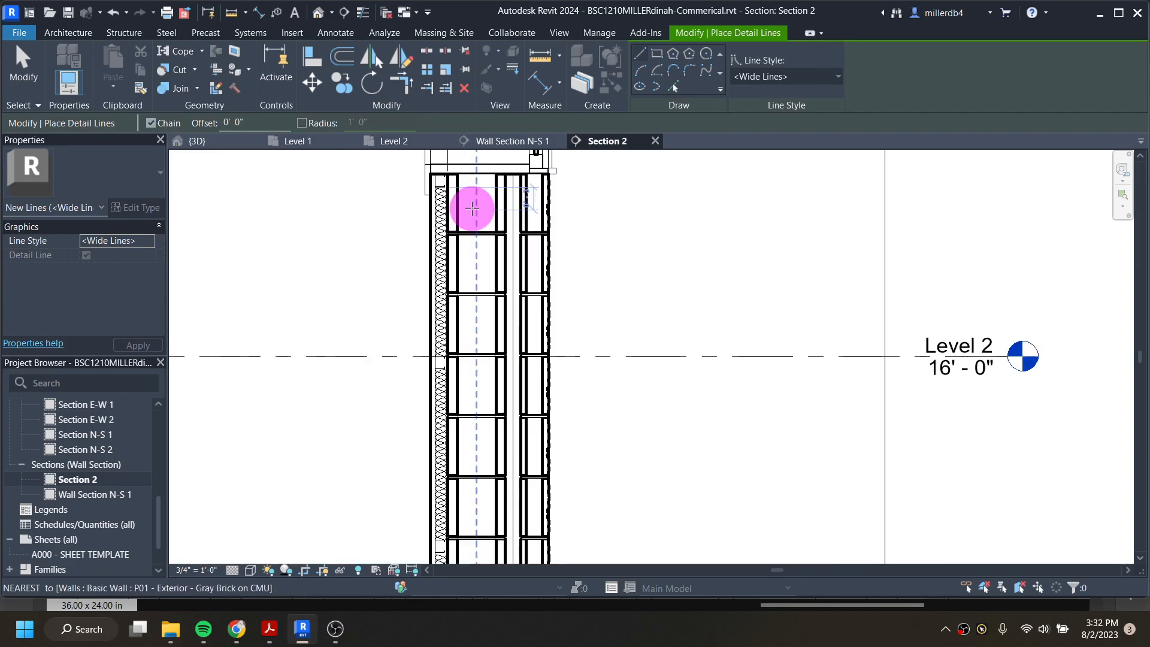
click(475, 189)
scroll(472, 275, down, 4)
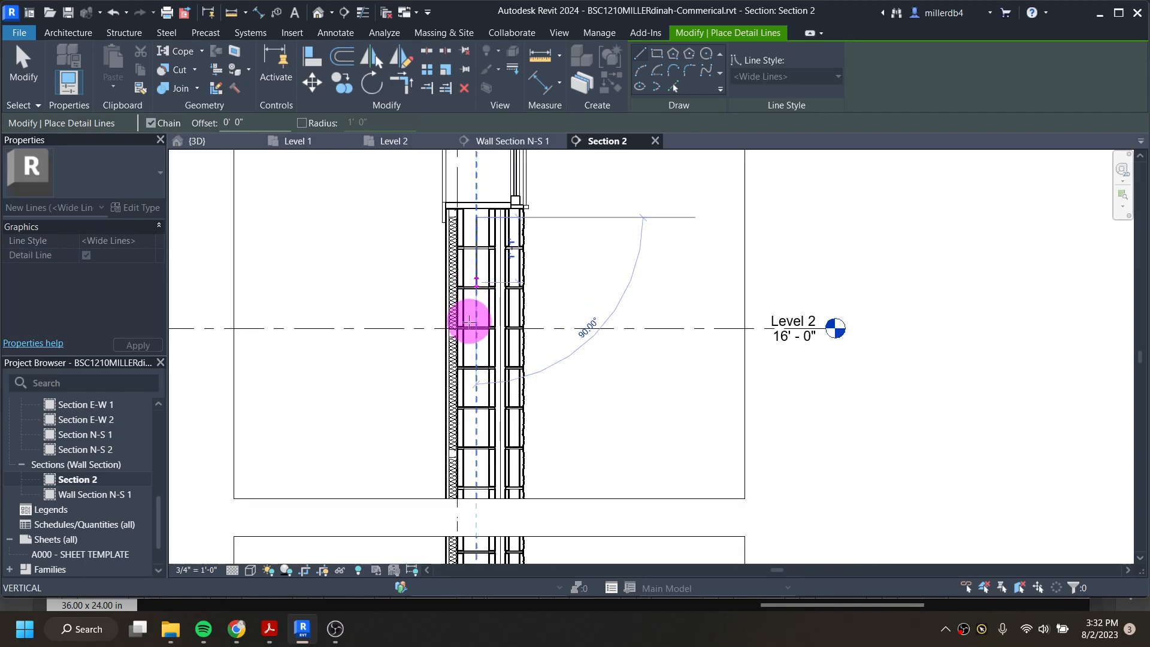
middle_drag(483, 413, 503, 153)
scroll(491, 442, up, 2)
scroll(491, 442, up, 2)
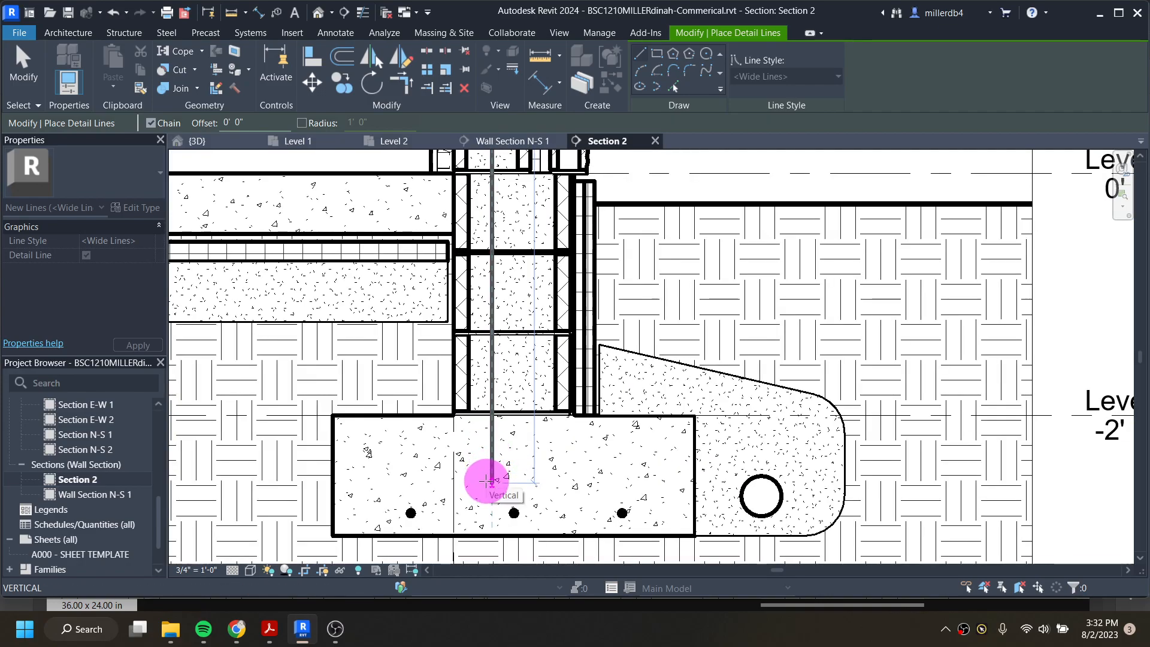
click(491, 482)
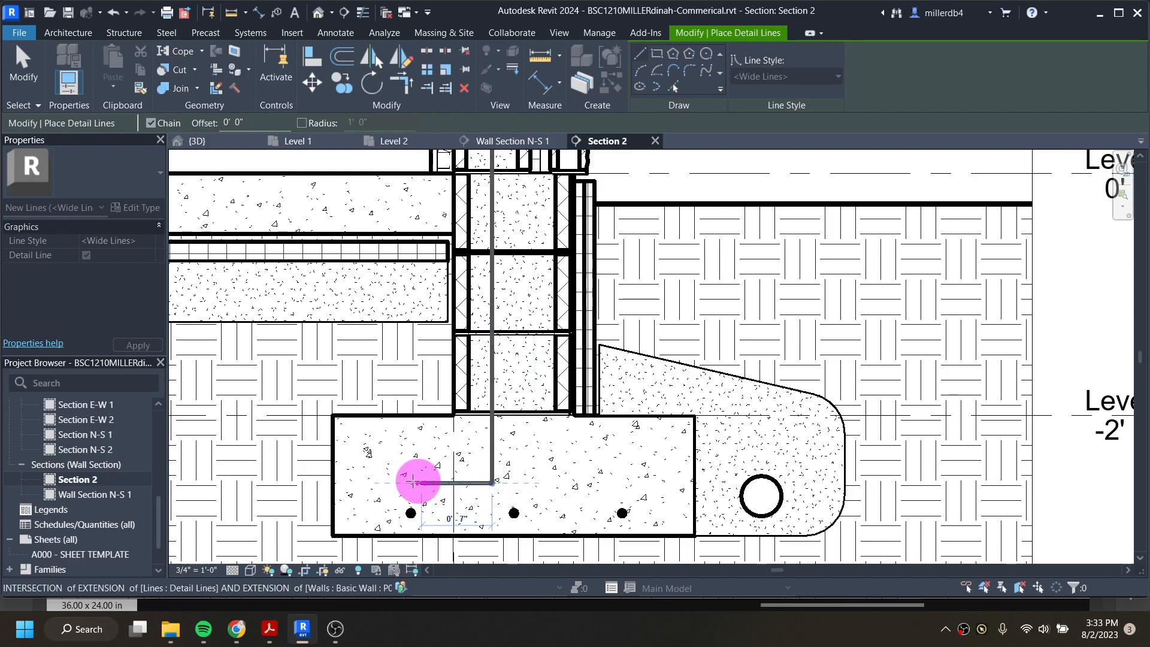
click(380, 482)
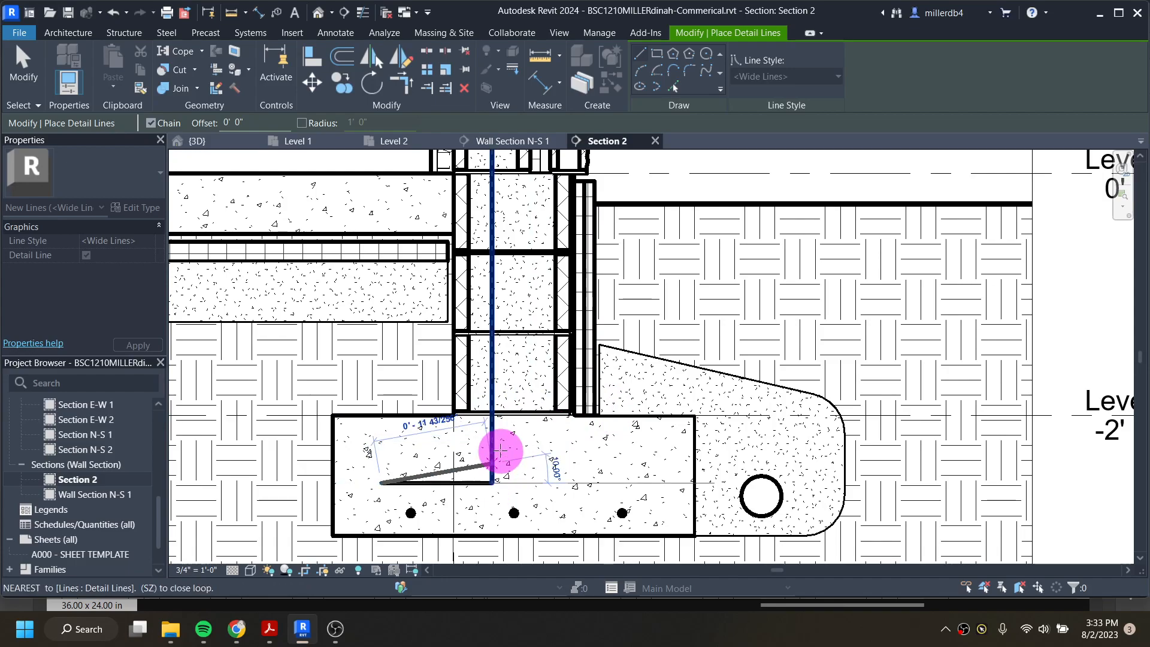
key(Escape)
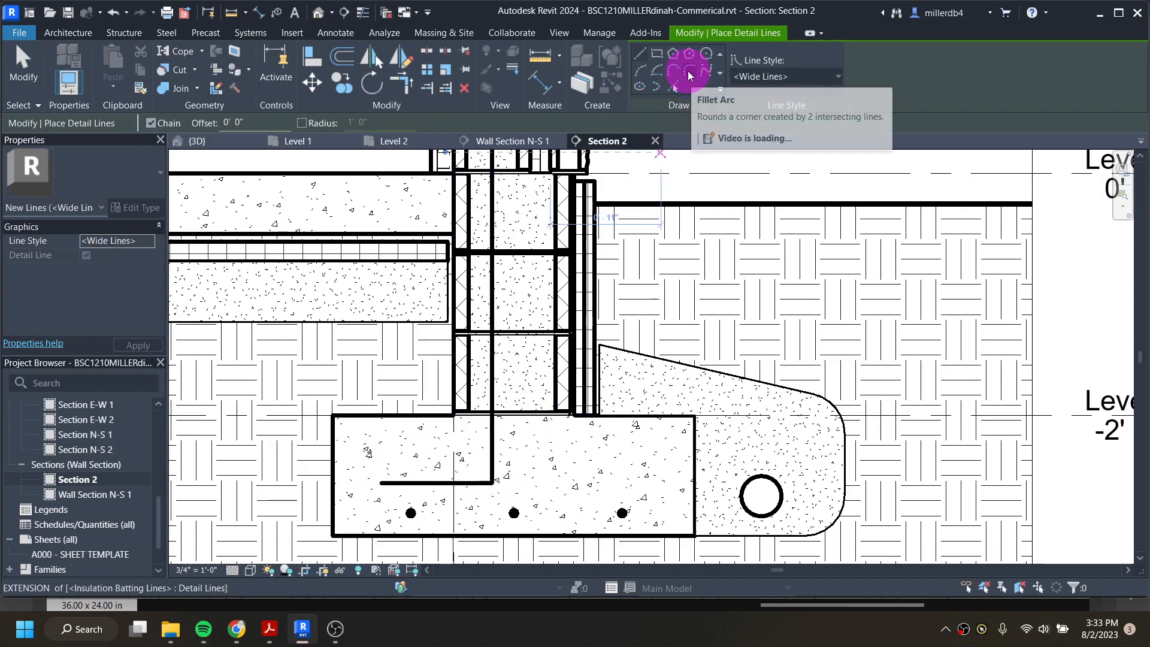
- Round the rebar's corner in the footing with a fillet arc of about 3 1/4" radius
click(688, 71)
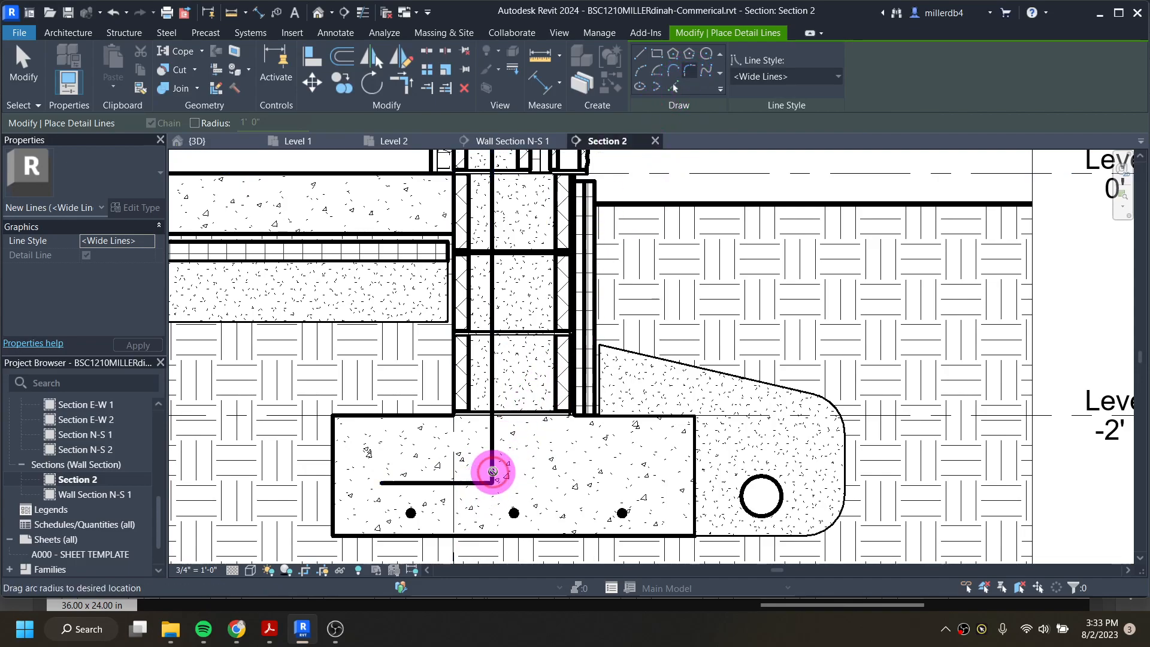
click(488, 472)
scroll(482, 473, up, 2)
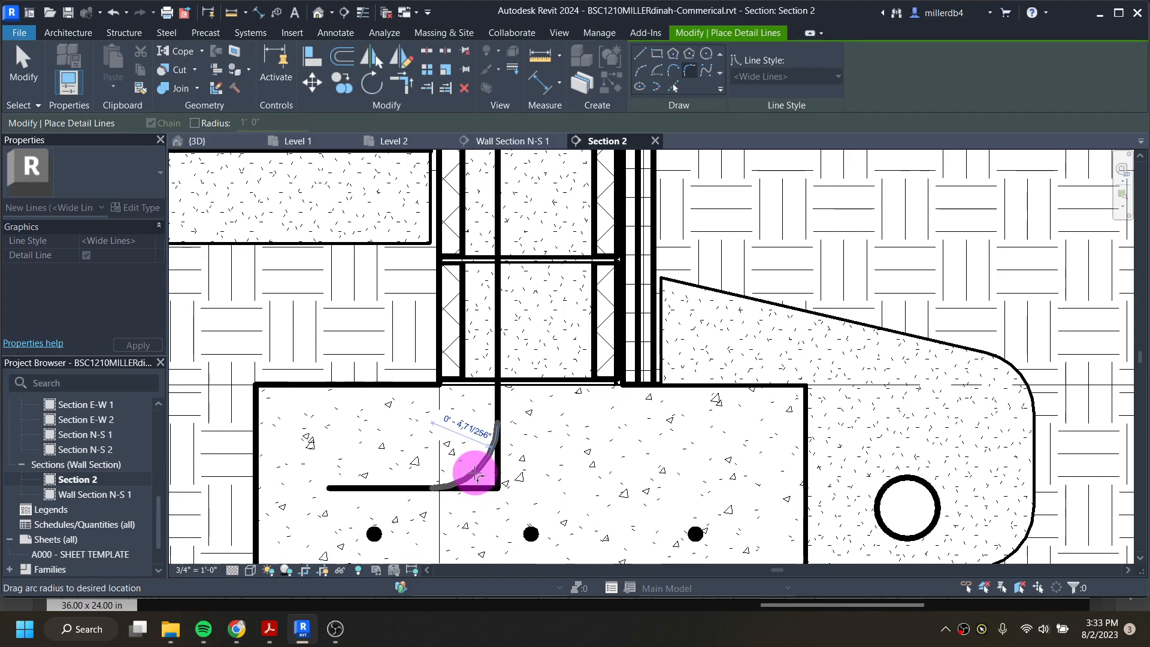
click(481, 478)
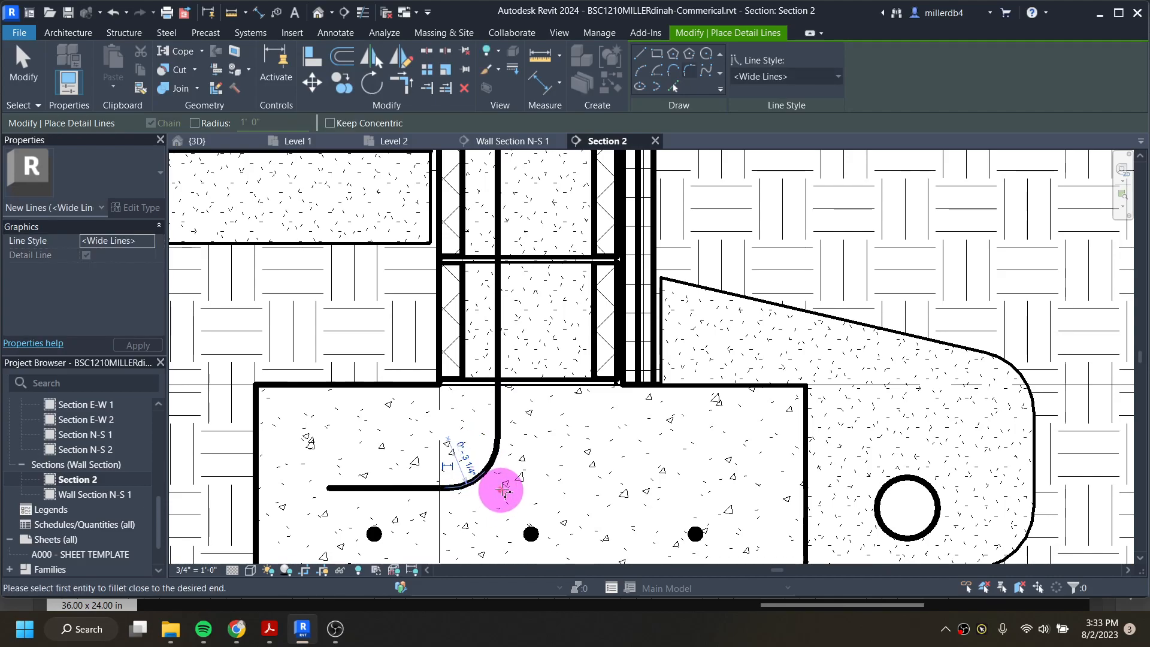
- Check the rebar line through the wall from the footing up past Level 2, and end the detail line command
scroll(482, 477, down, 5)
scroll(485, 480, down, 4)
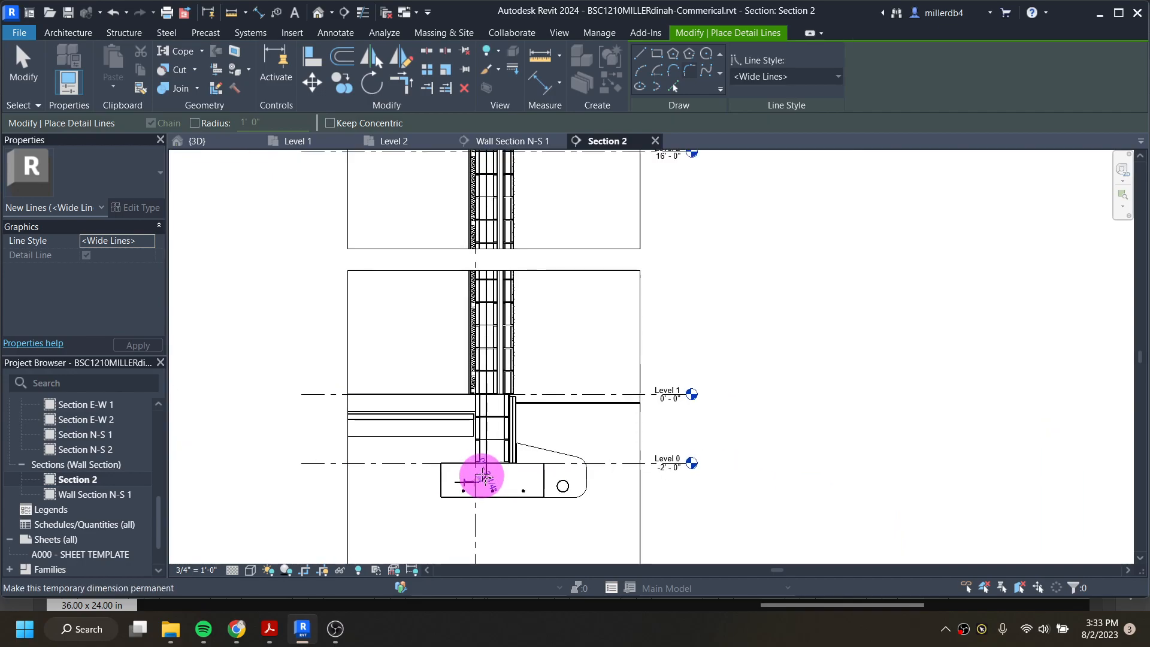
middle_drag(471, 309, 435, 439)
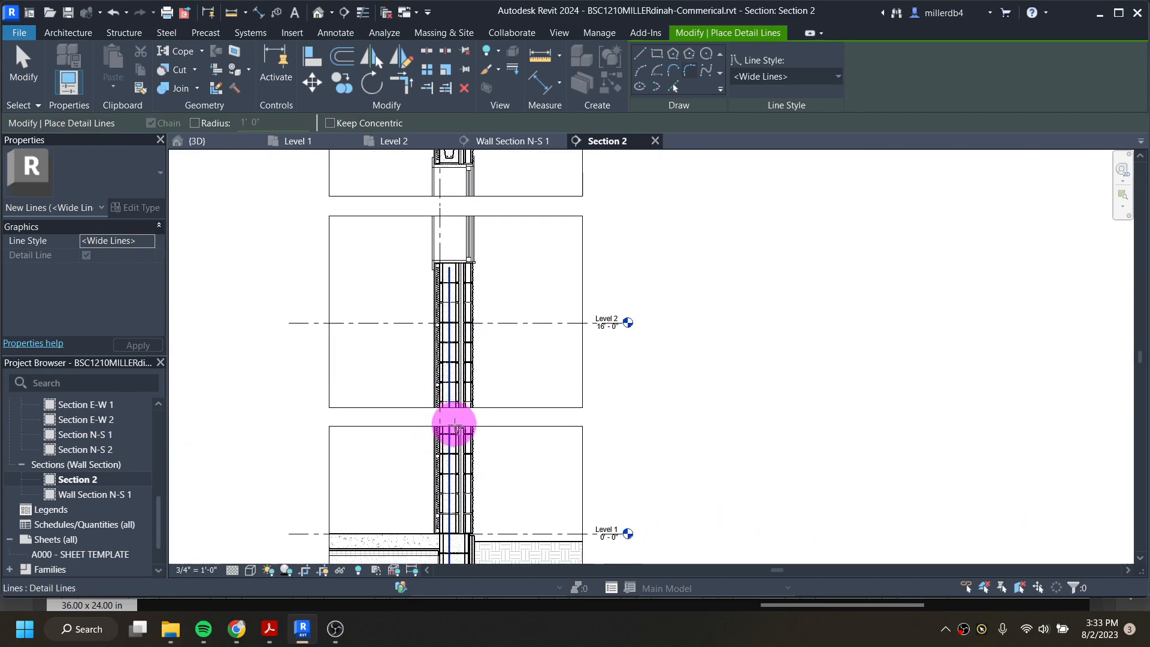
click(442, 453)
scroll(442, 453, up, 3)
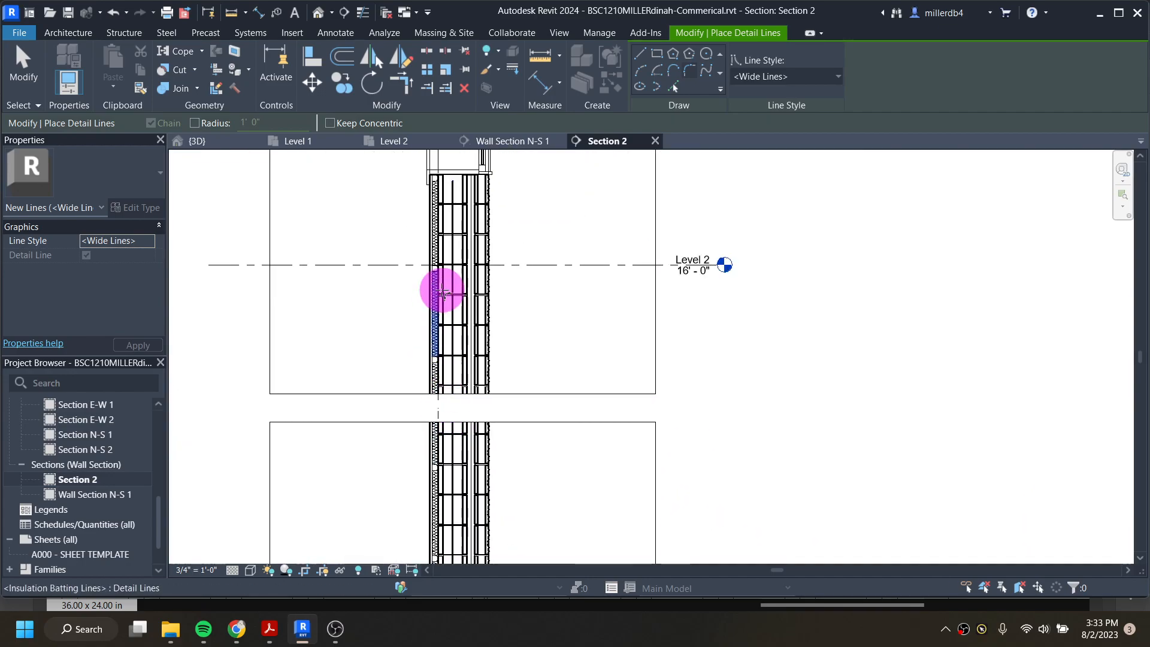
click(459, 479)
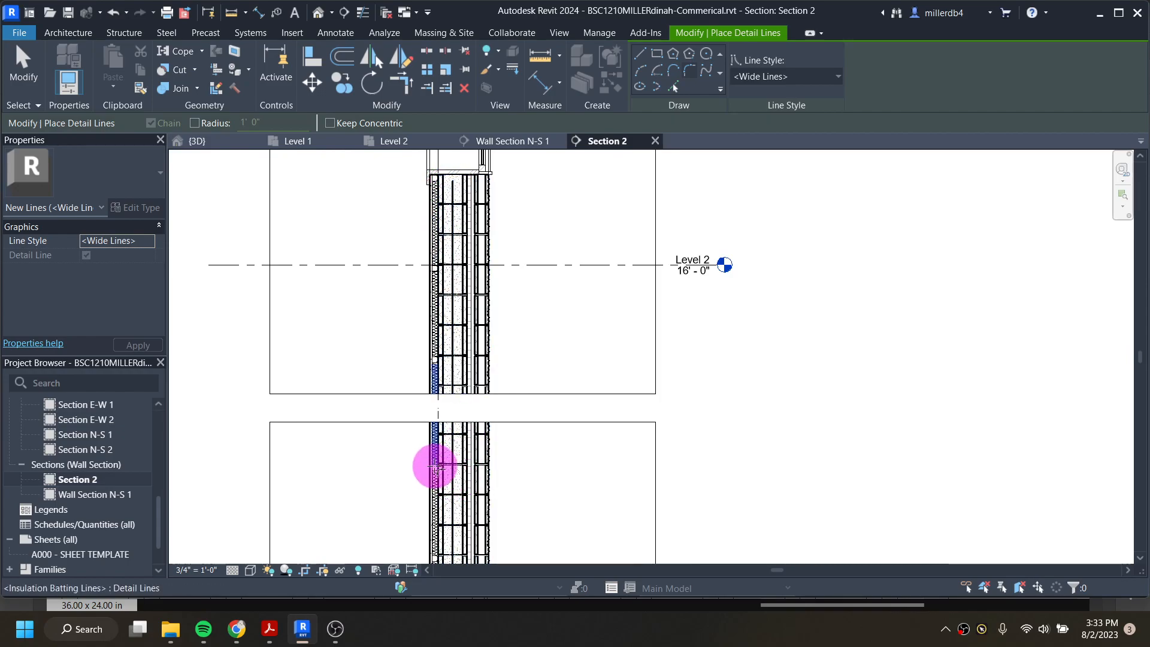
scroll(435, 466, down, 2)
middle_drag(449, 477, 437, 303)
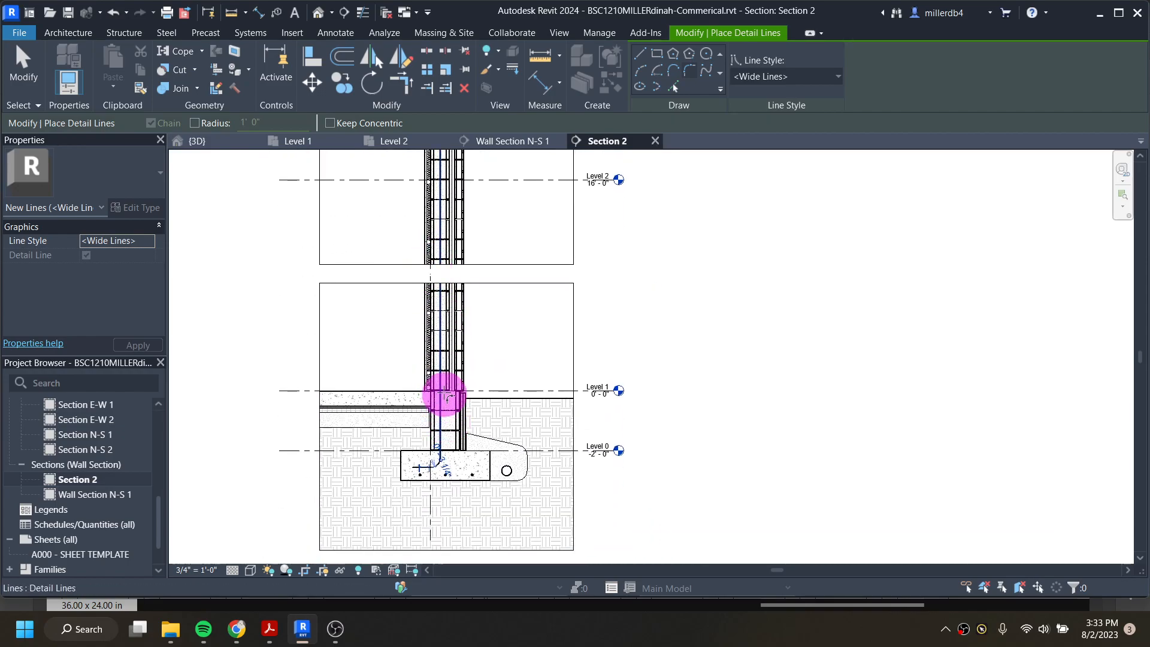
scroll(443, 398, up, 3)
middle_drag(449, 475, 443, 405)
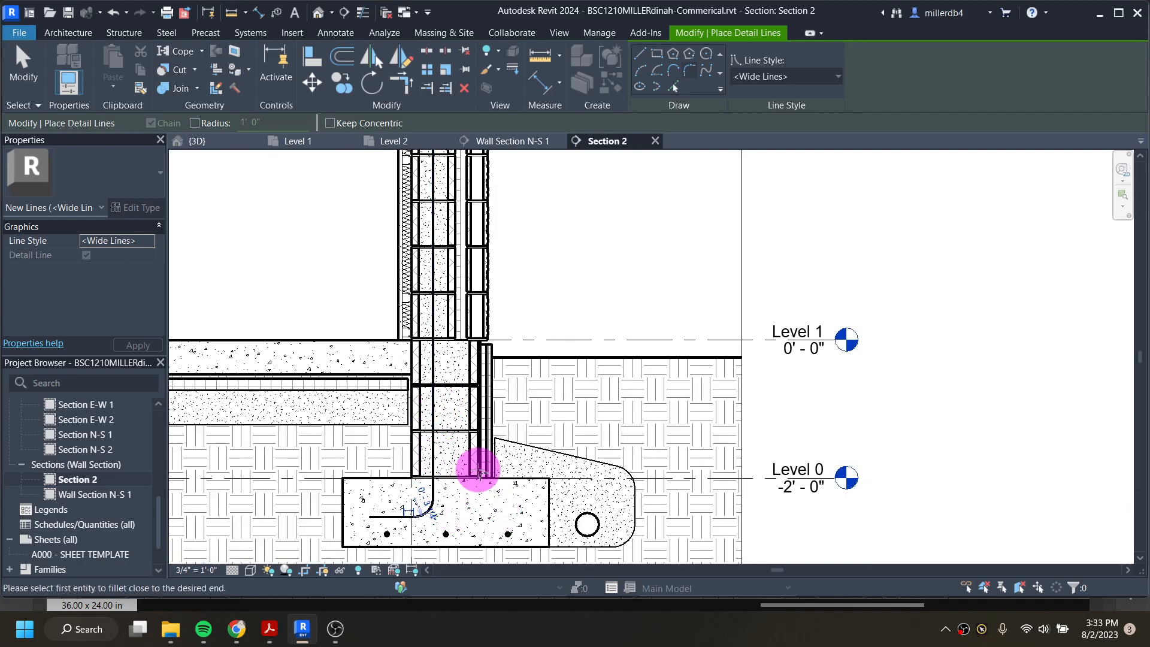
click(422, 512)
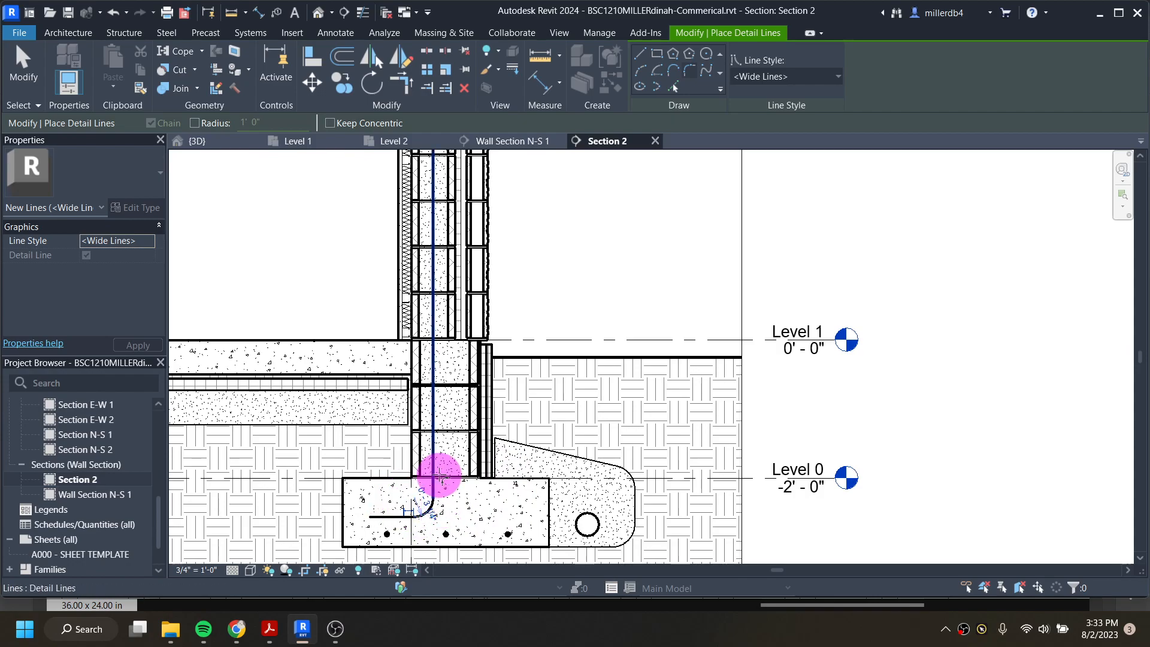
key(Escape)
key(Escape)
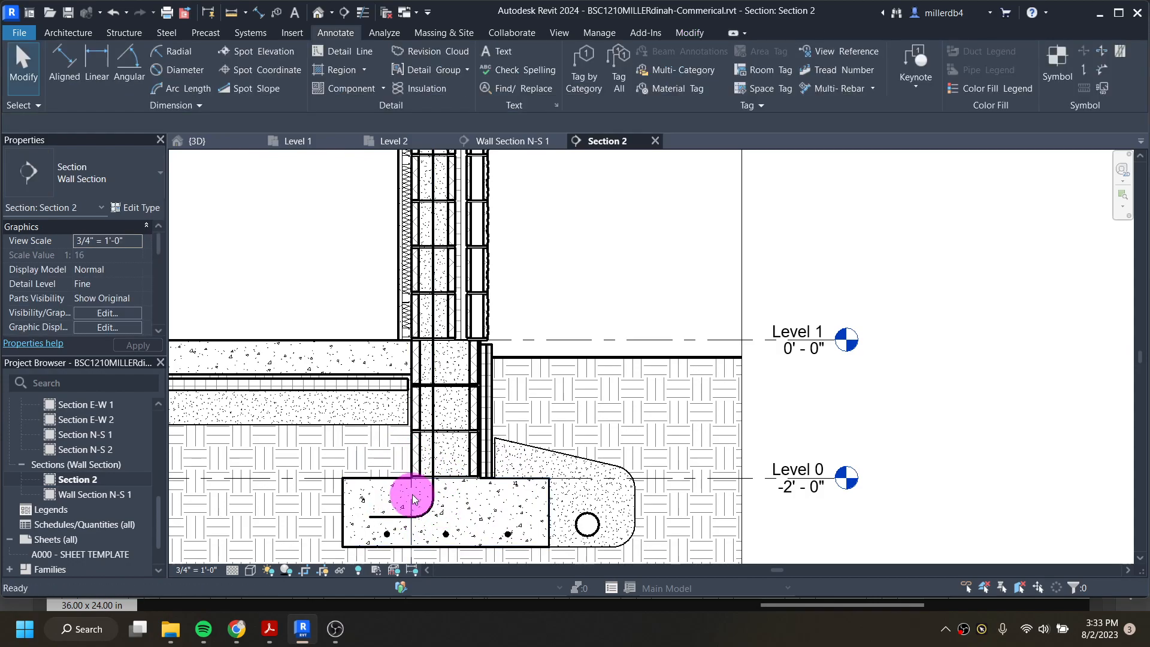
- Mirror a copy of the vertical rebar, its bend and its footing leg about the vertical centerline of the foundation wall
click(434, 470)
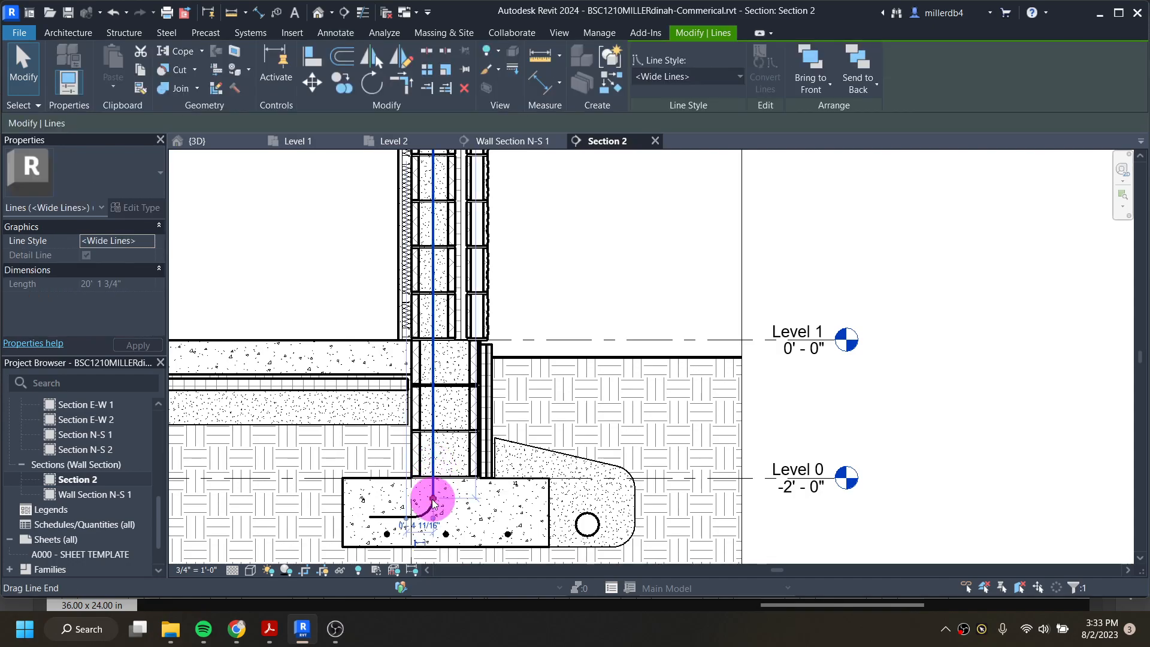
scroll(426, 520, up, 3)
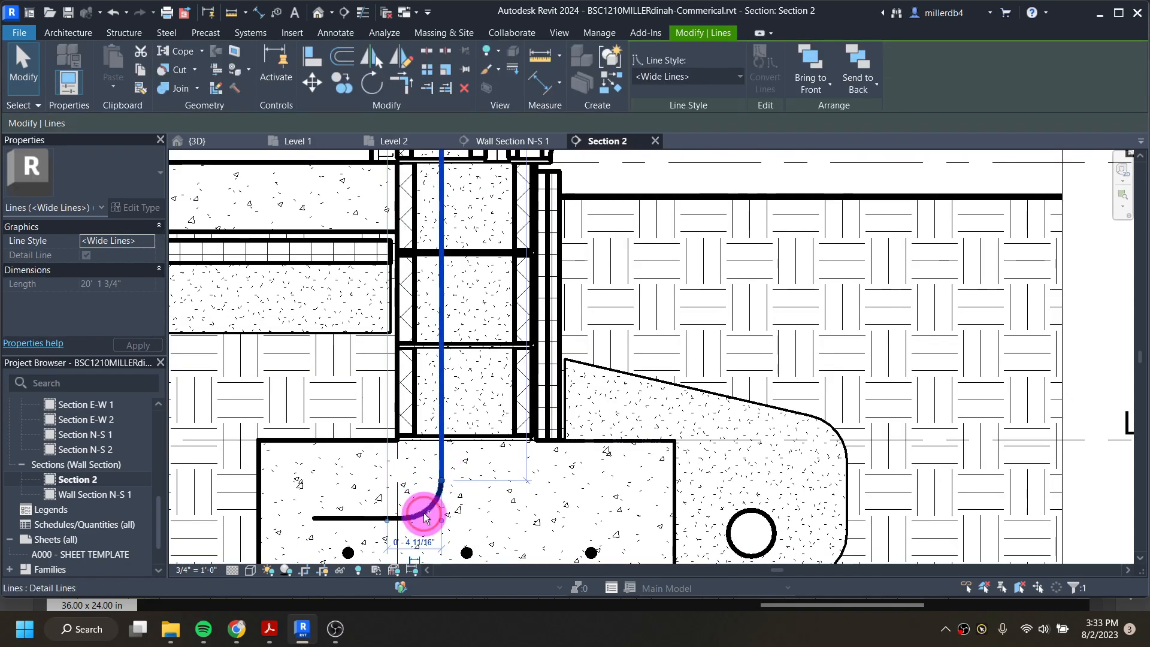
ctrl+click(380, 520)
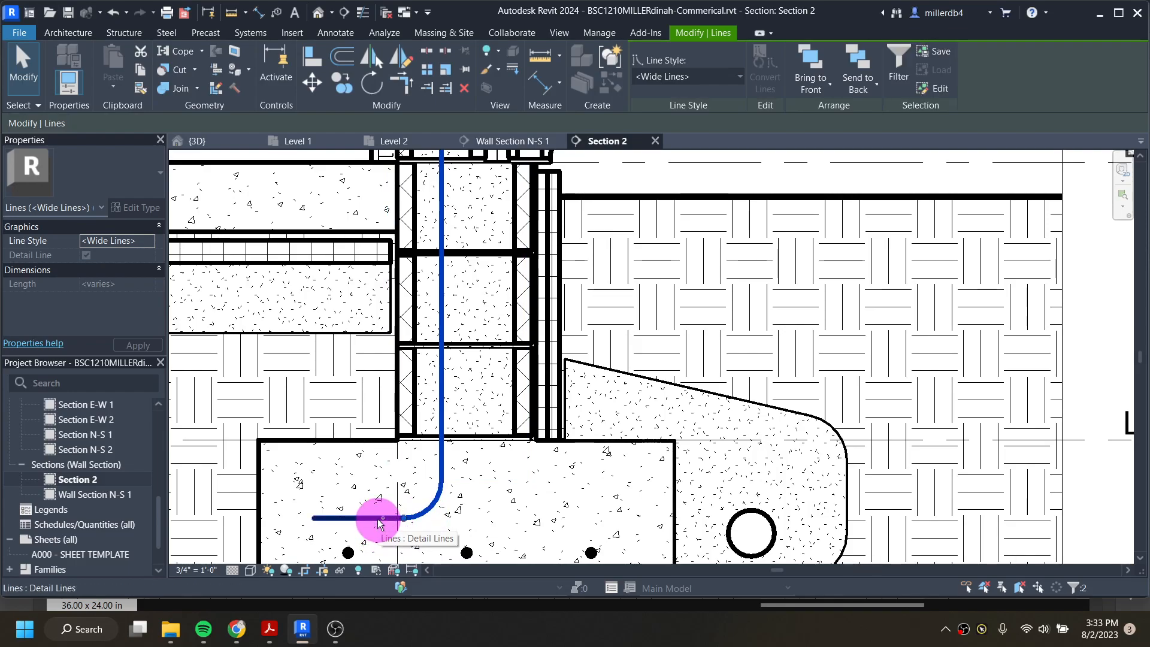
ctrl+click(378, 520)
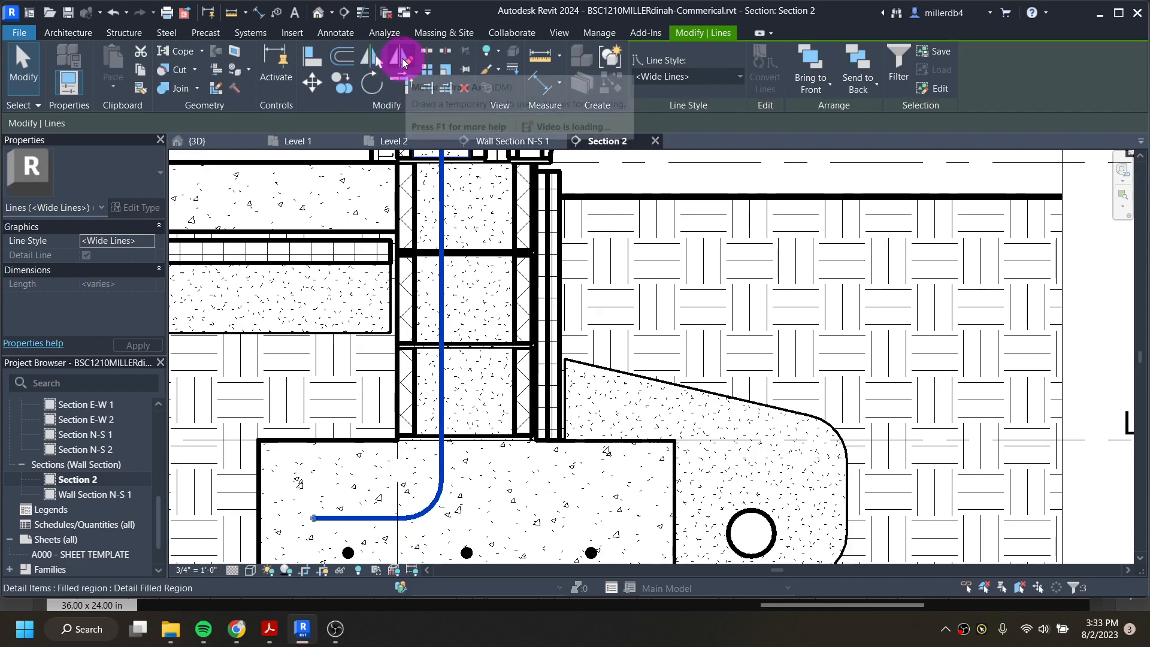
click(400, 58)
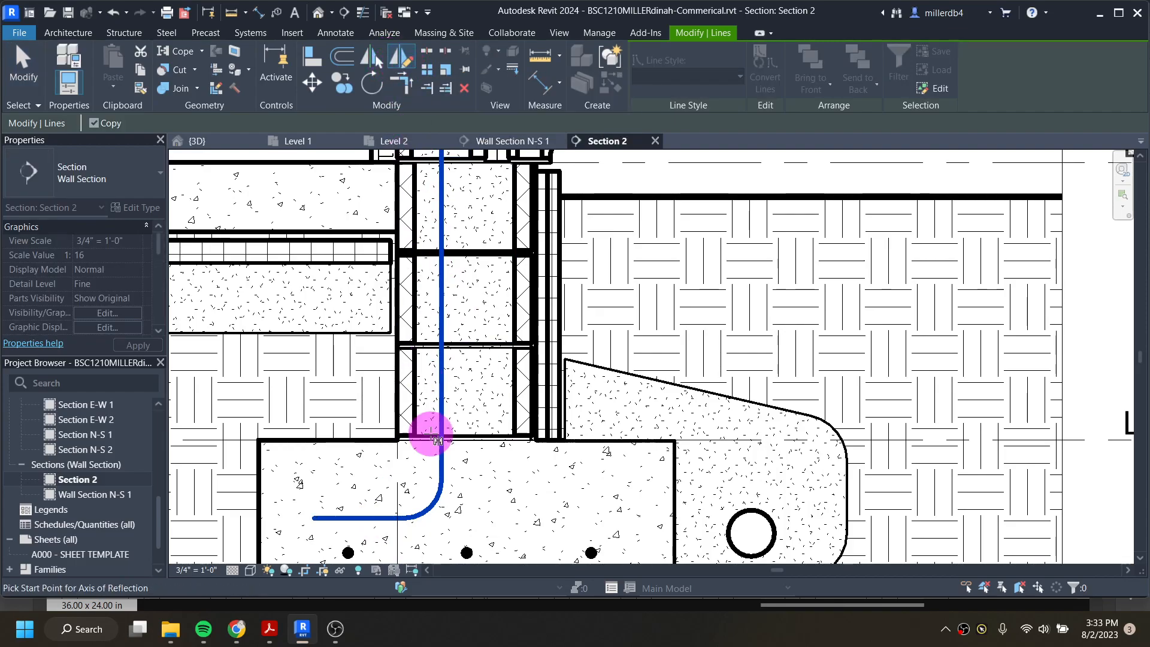
click(467, 441)
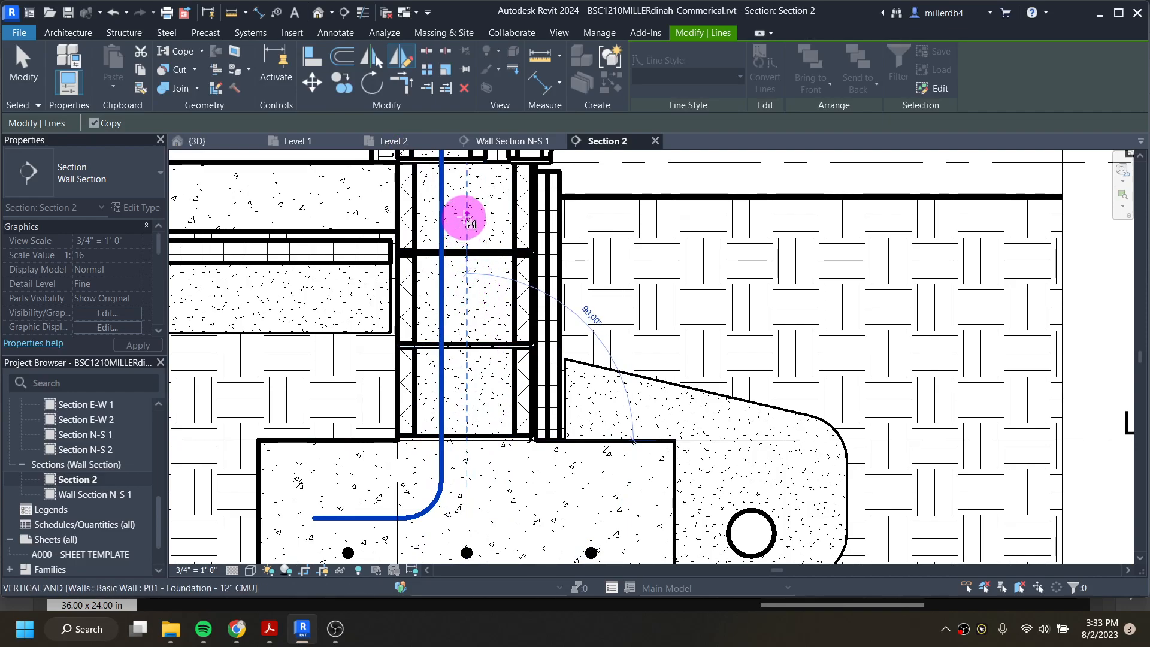
click(466, 213)
scroll(467, 288, down, 3)
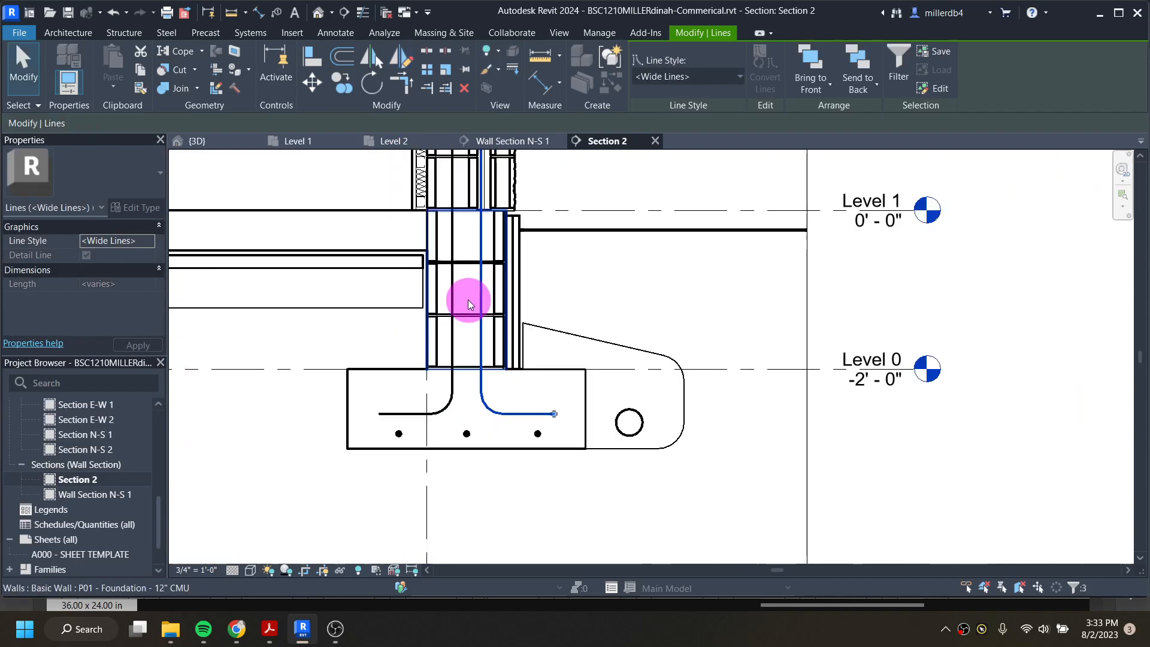
- Shorten the mirrored rebar so its upper end stops just below Level 1 inside the foundation wall's uppermost CMU block
scroll(479, 337, down, 2)
middle_drag(513, 257, 516, 389)
scroll(472, 467, up, 4)
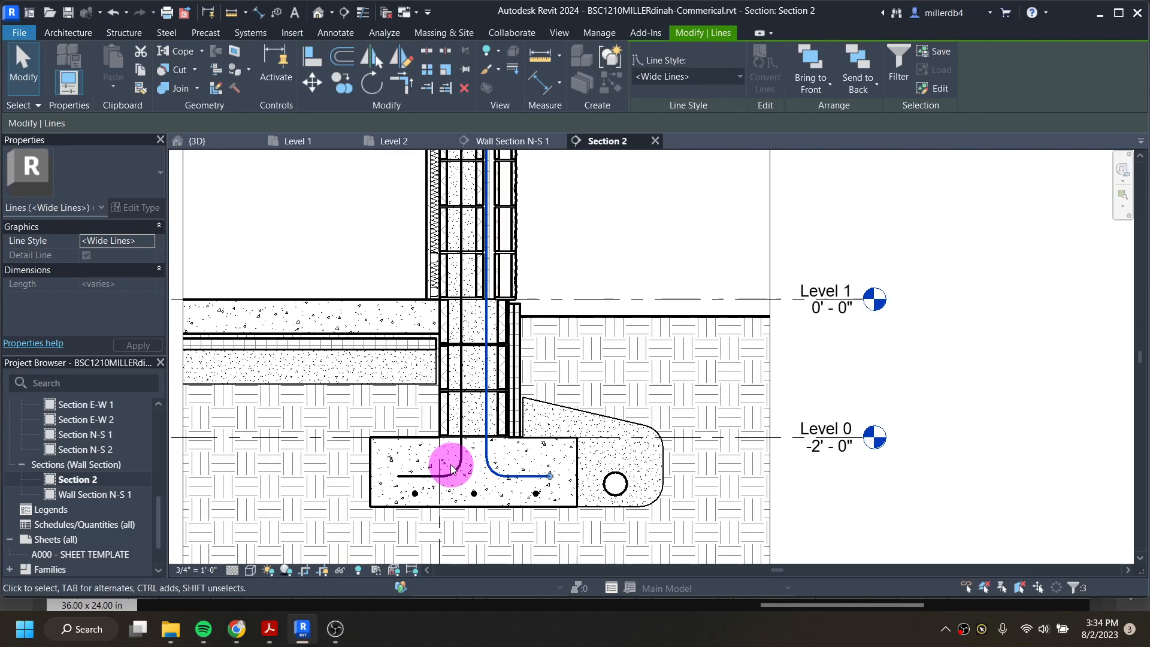
scroll(486, 462, down, 4)
middle_drag(487, 264, 488, 295)
scroll(482, 237, up, 3)
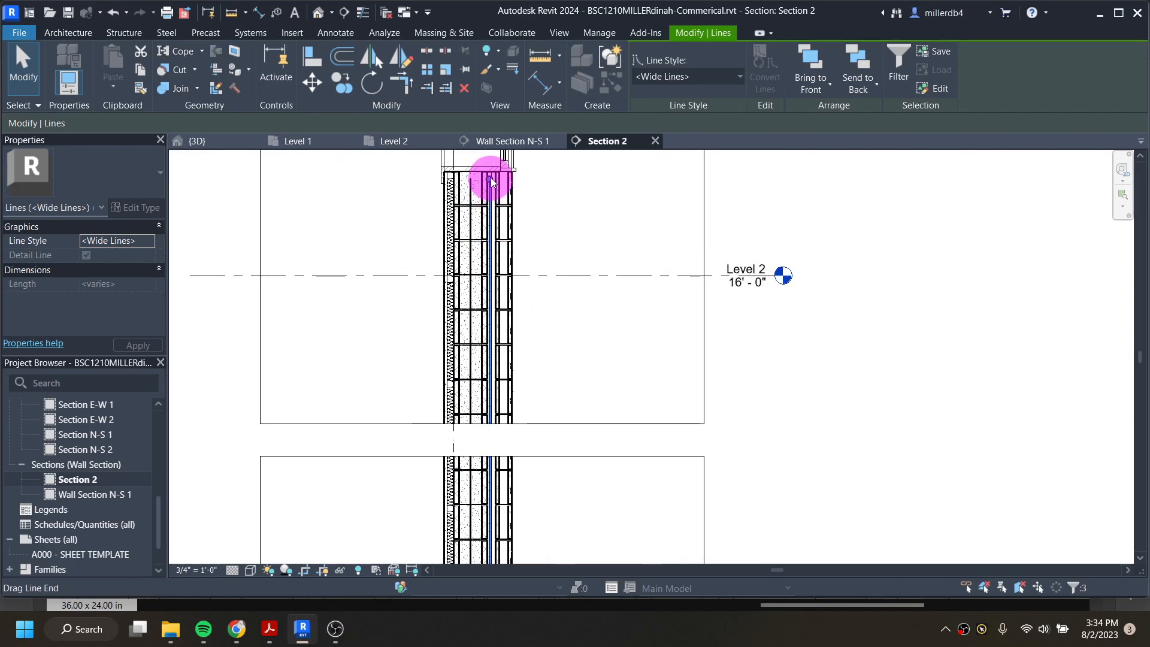
drag(490, 179, 489, 504)
middle_drag(507, 507, 515, 205)
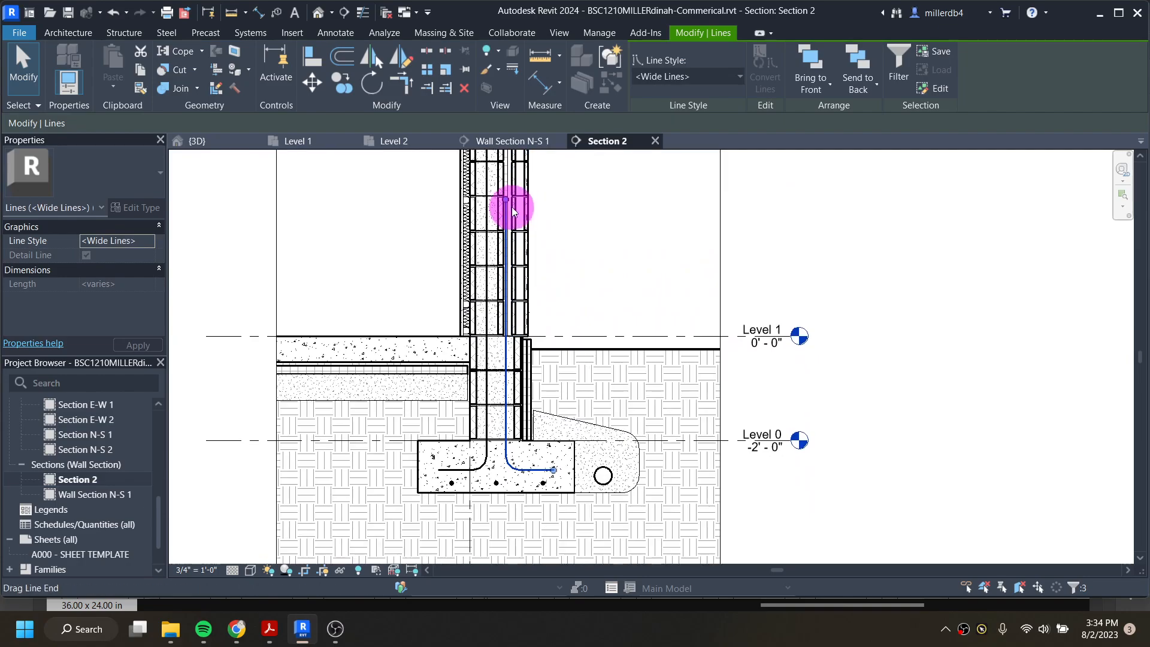
mouse_move(505, 190)
mouse_down()
mouse_move(496, 340)
mouse_move(506, 350)
mouse_up()
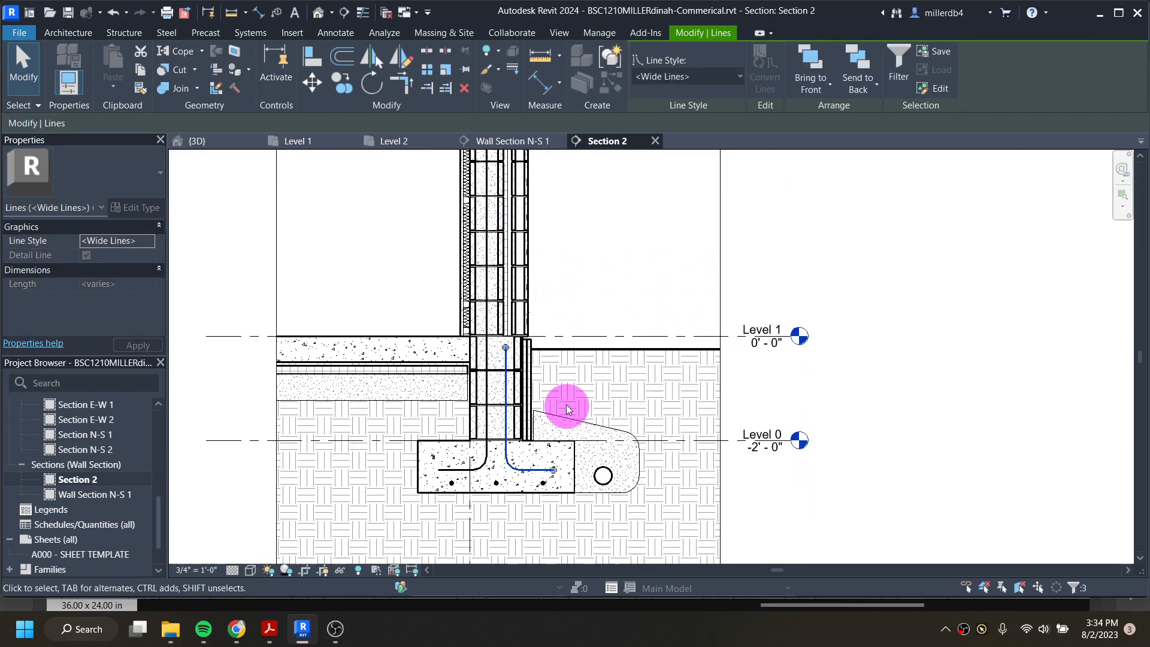
click(598, 295)
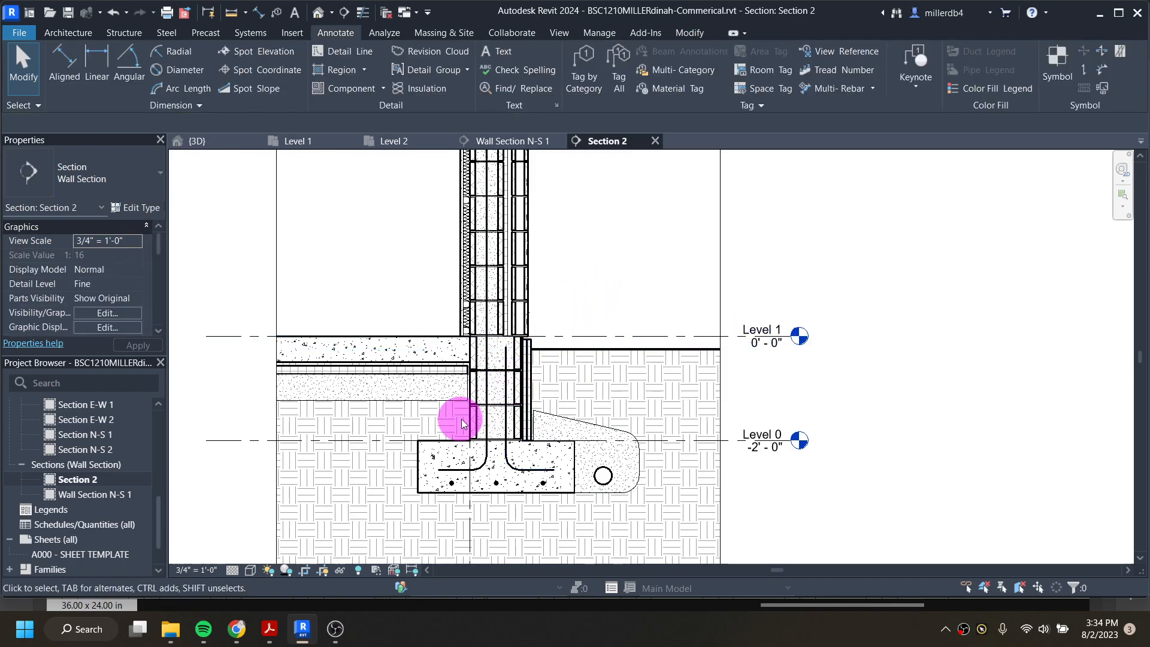
- Compare the wall base at Level 1 with the reference PDF in Acrobat, and return to Revit
scroll(473, 441, up, 4)
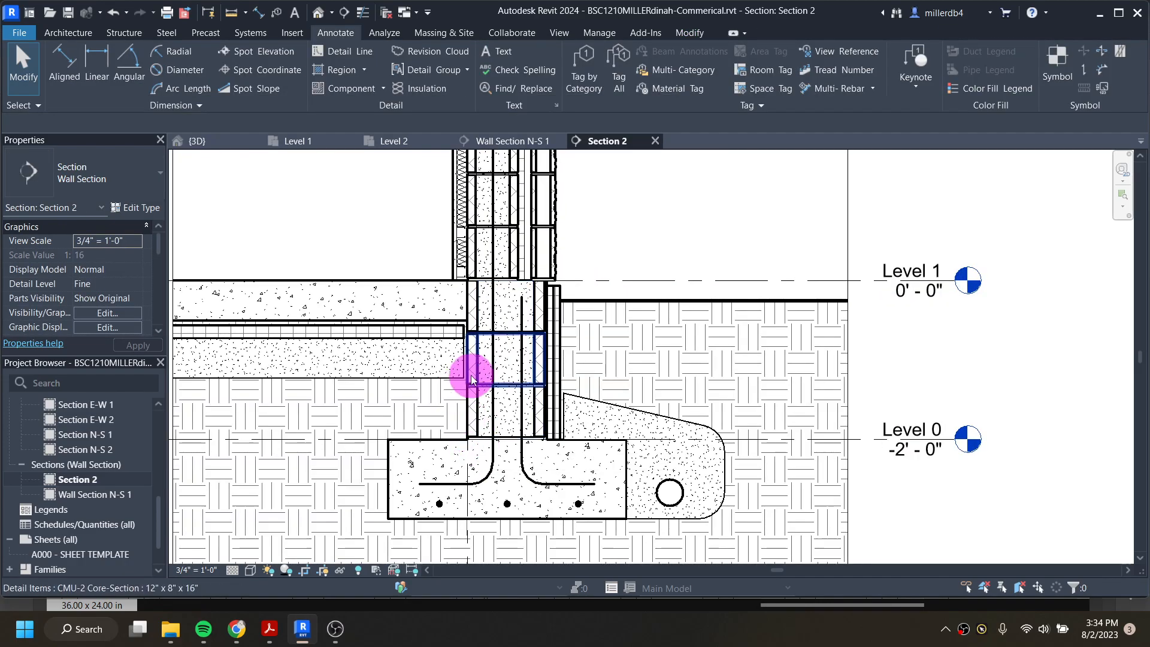
scroll(572, 266, up, 2)
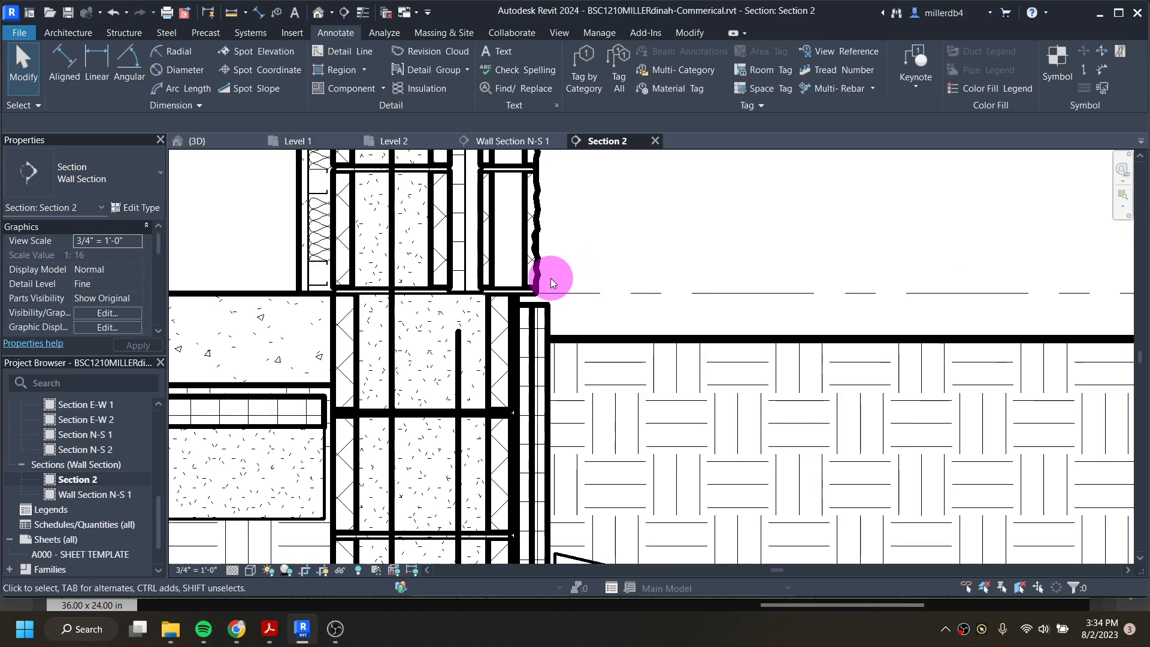
click(286, 628)
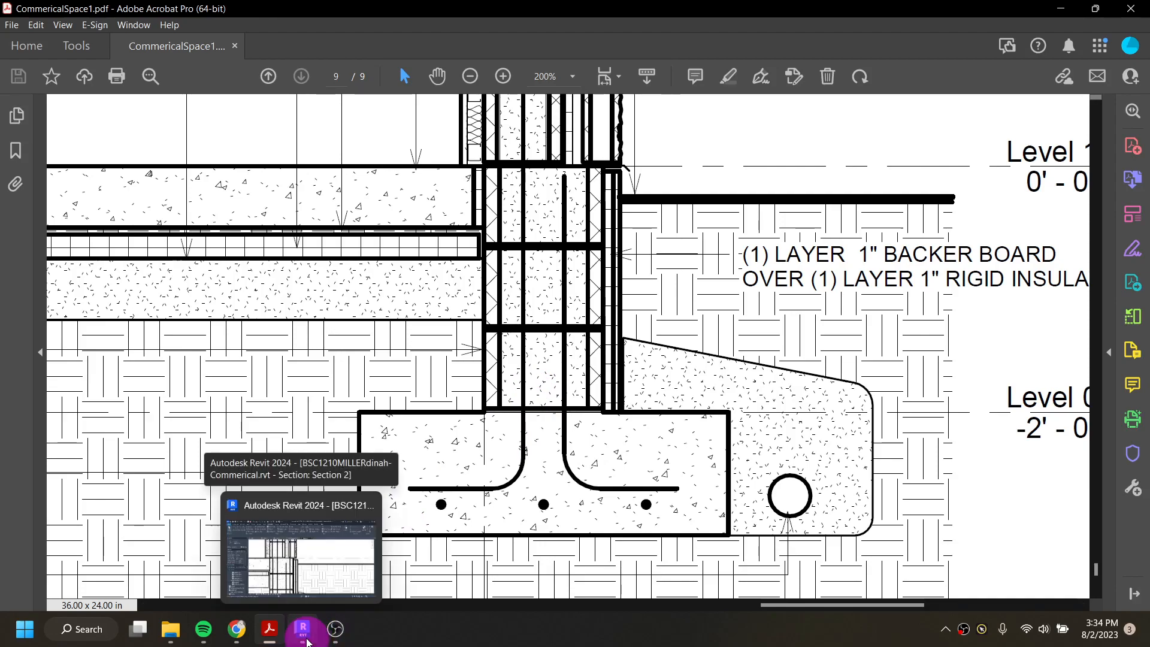
click(286, 613)
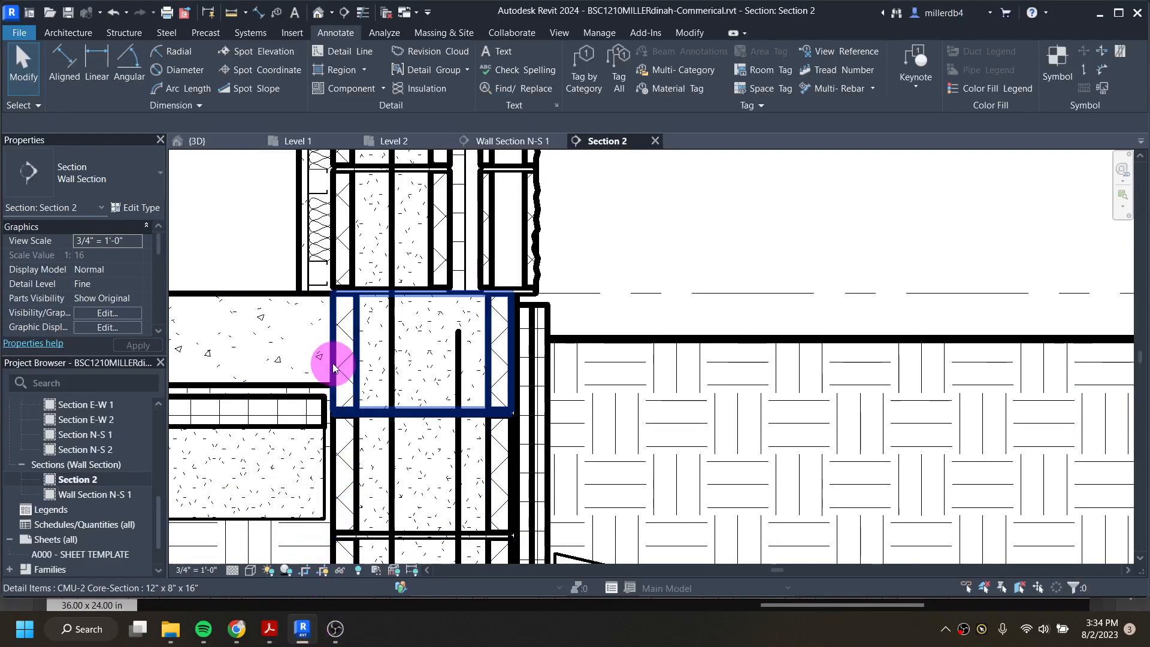
- Draw a Medium Lines flashing edge at Level 1, extending 1" horizontally beyond the brick base and ending in a short downward diagonal drip
click(332, 52)
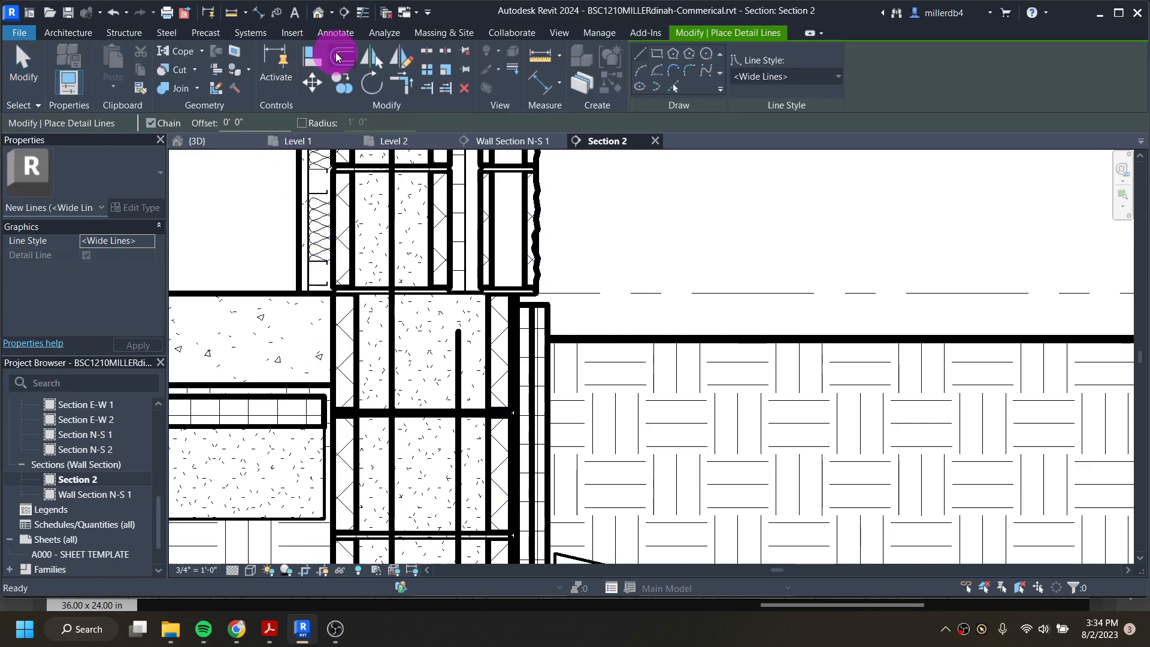
click(781, 77)
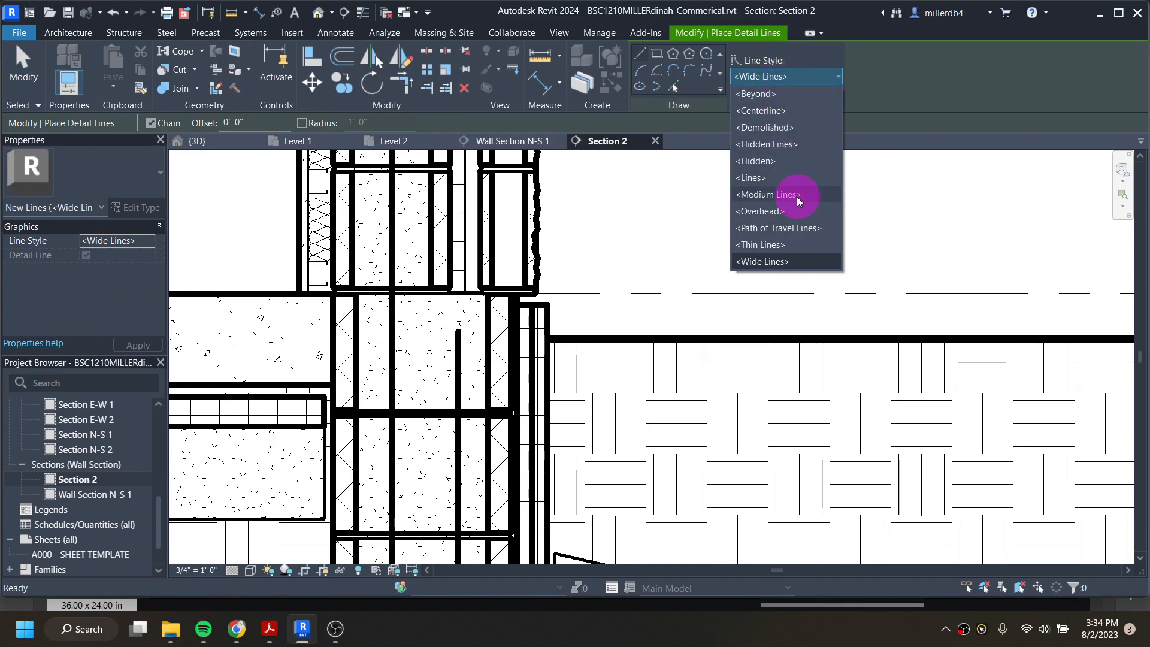
click(778, 195)
scroll(598, 290, up, 4)
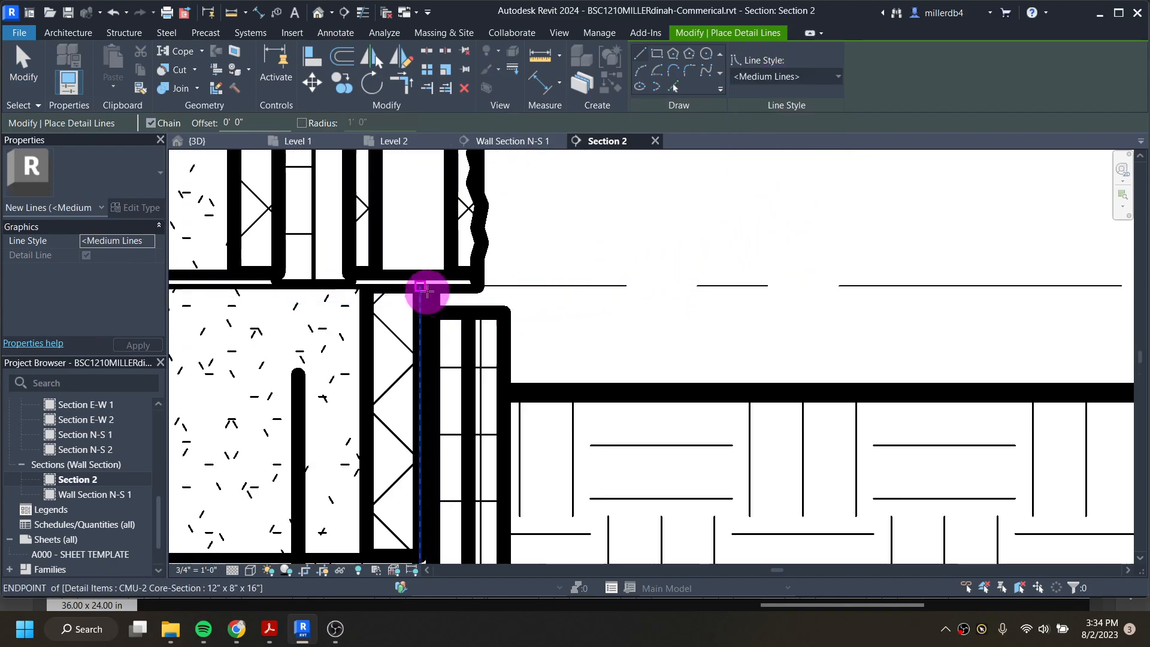
click(477, 286)
scroll(513, 296, up, 2)
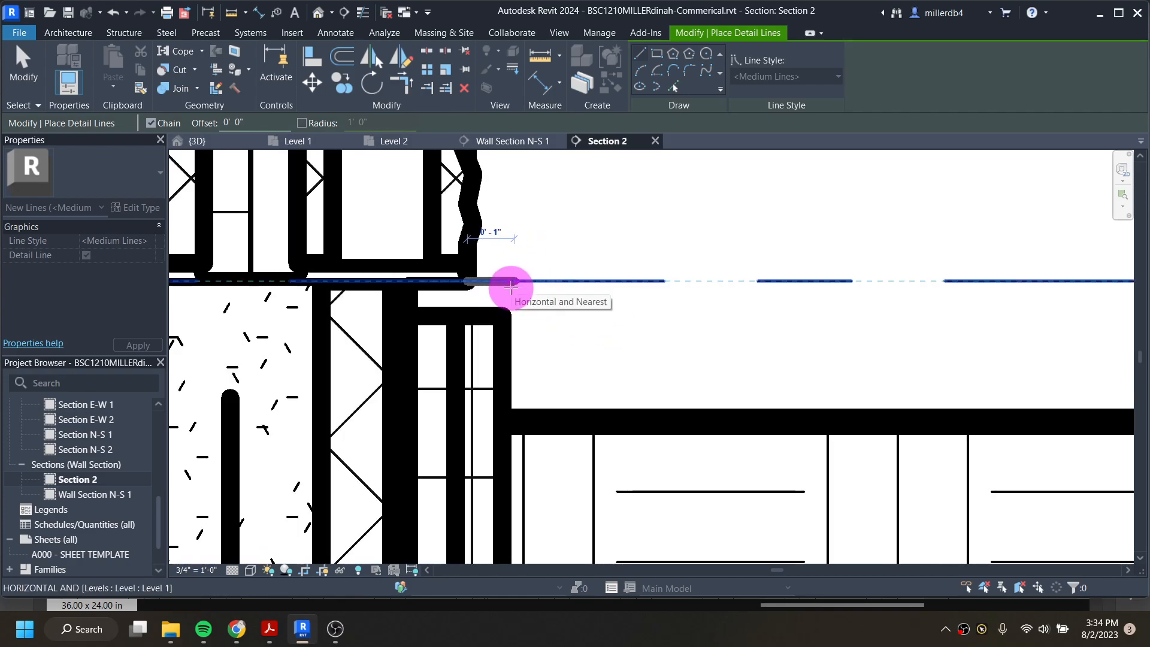
click(516, 281)
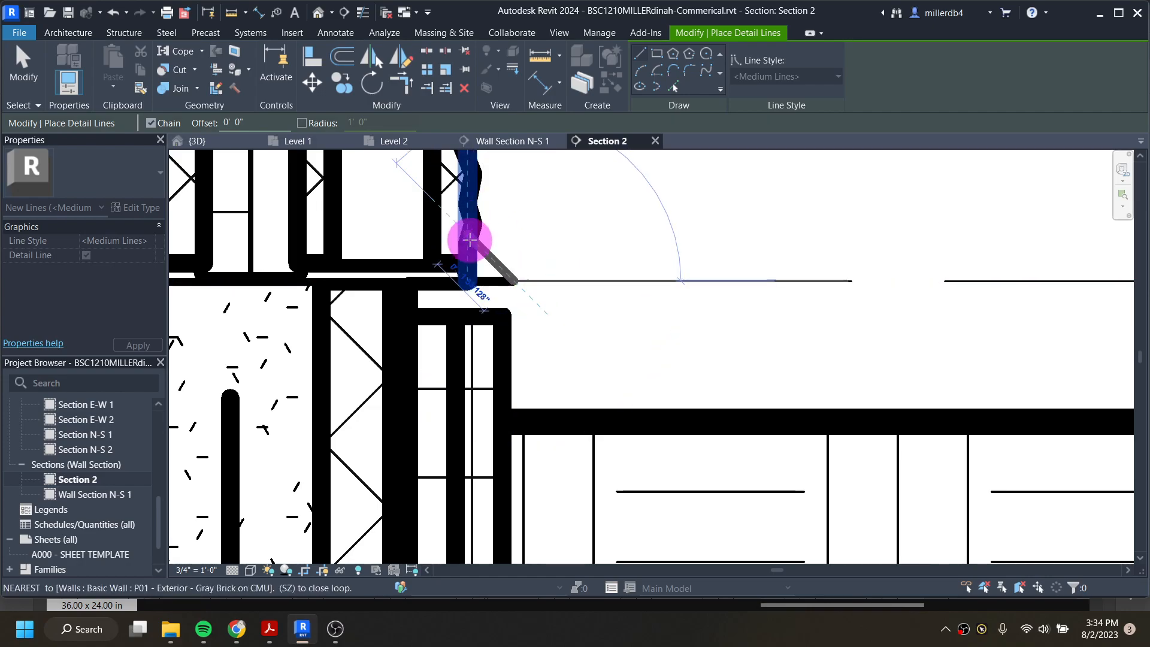
click(538, 307)
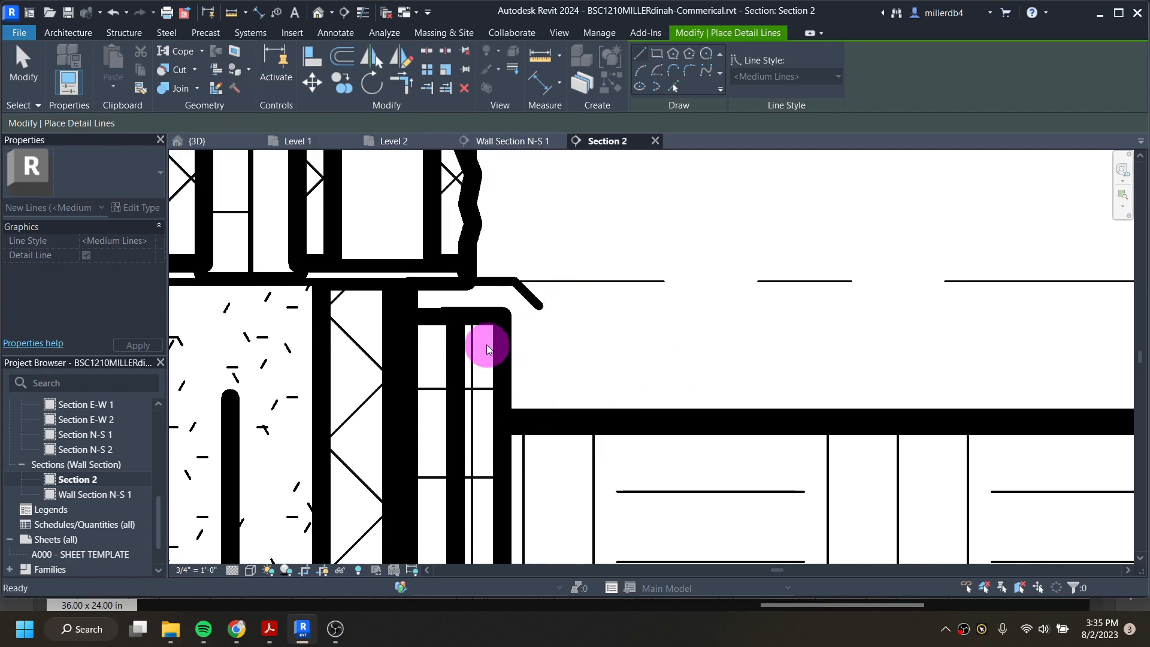
key(Escape)
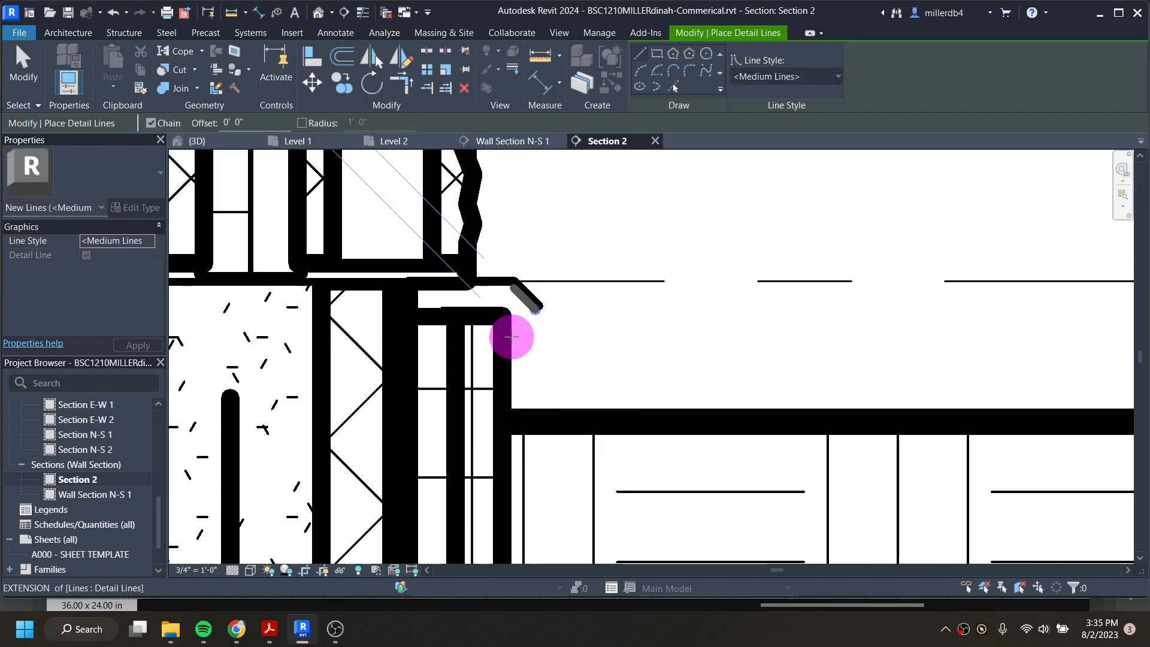
- Draw a horizontal Hidden detail line about 4' 1" long between the slab and insulation, from the foundation wall past the view's crop edge
scroll(526, 353, down, 2)
scroll(526, 353, down, 3)
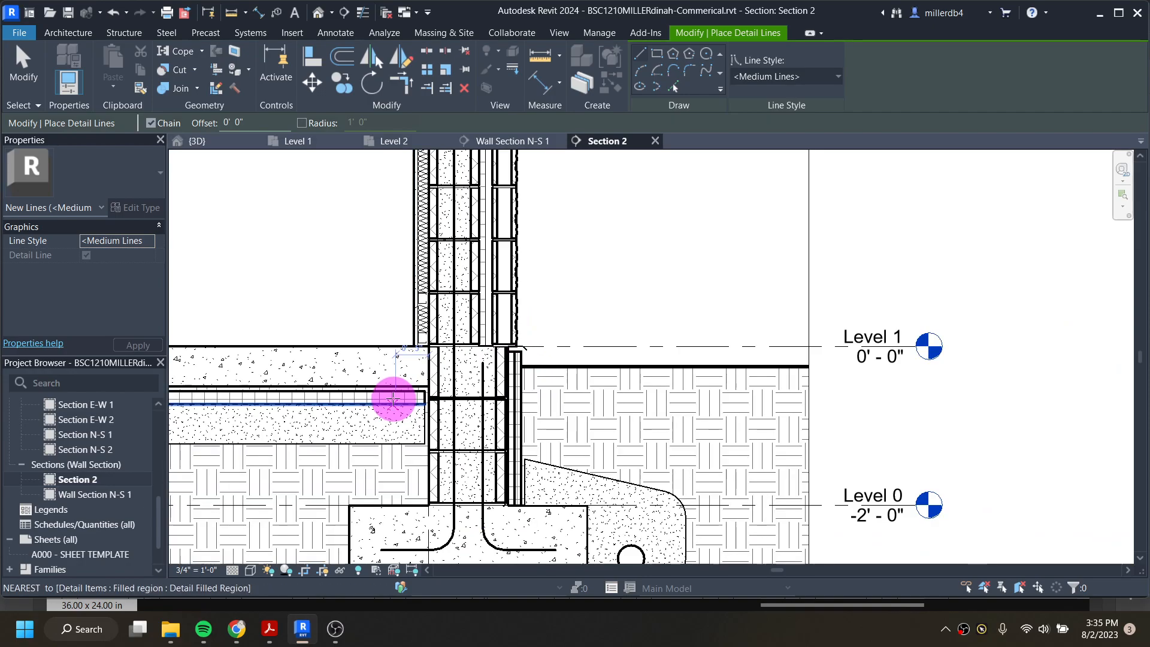
scroll(527, 401, up, 2)
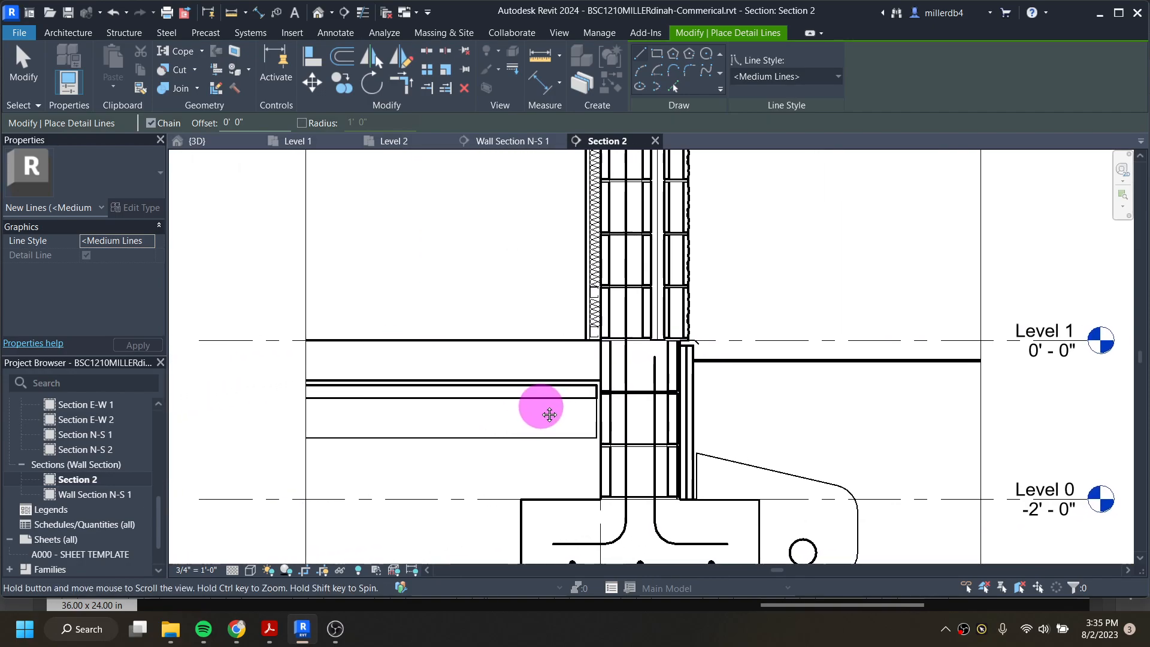
scroll(521, 394, up, 1)
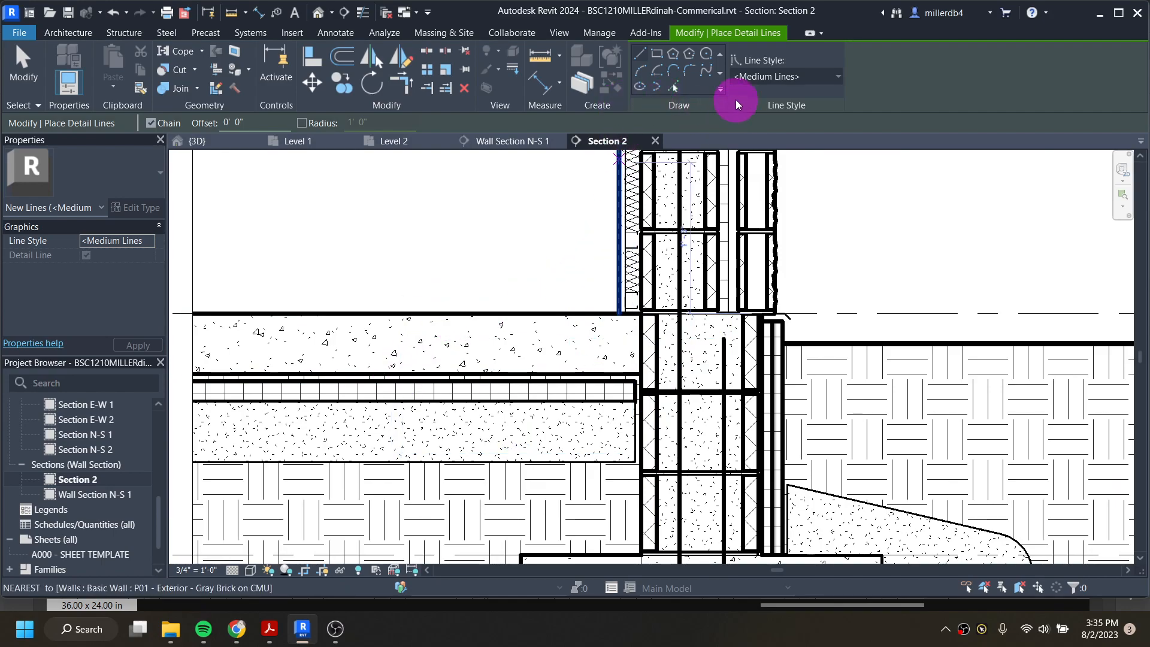
click(767, 77)
click(770, 162)
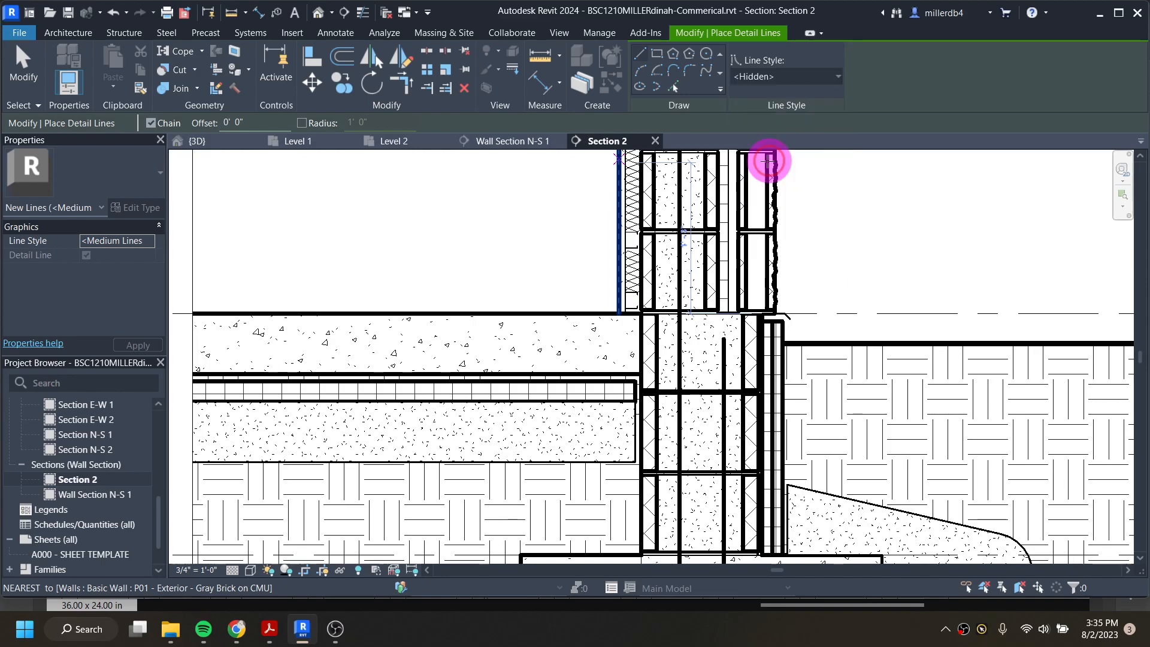
scroll(625, 359, up, 3)
click(629, 358)
scroll(413, 348, down, 2)
middle_drag(210, 351, 808, 326)
click(289, 332)
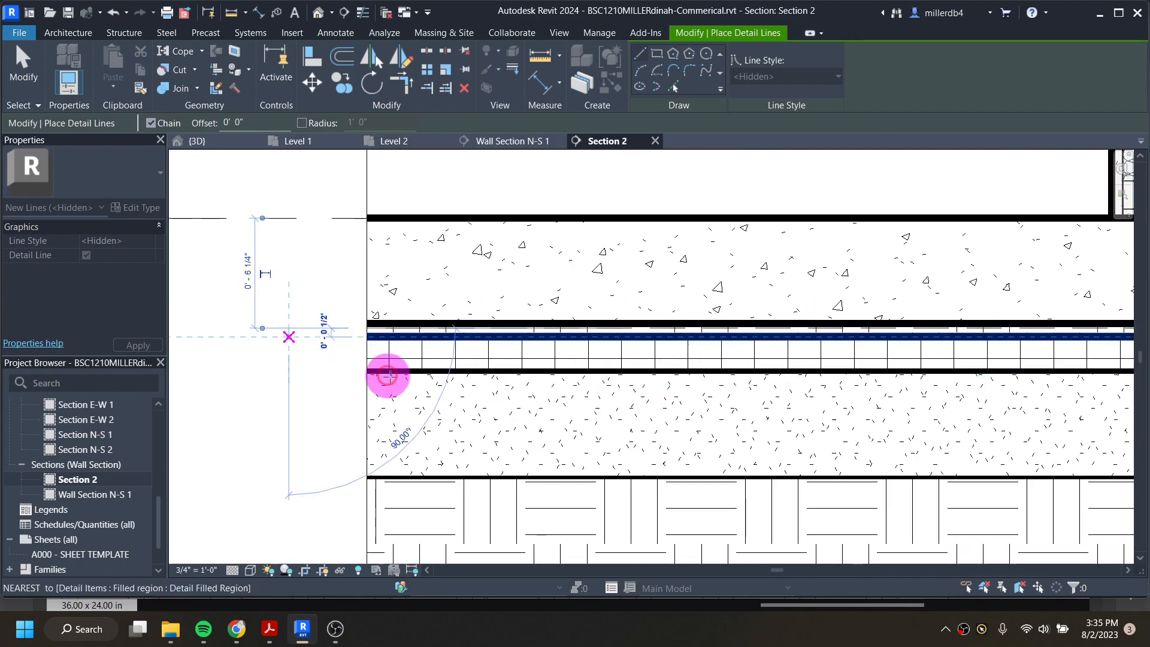
middle_drag(494, 364, 282, 390)
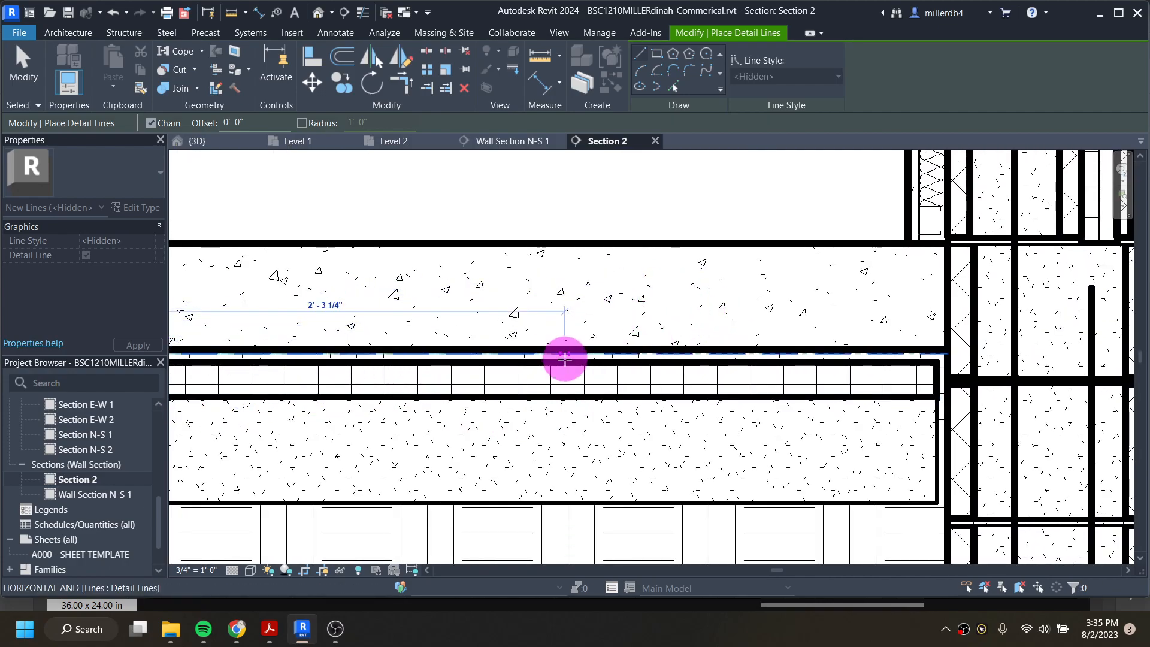
key(Escape)
key(Escape)
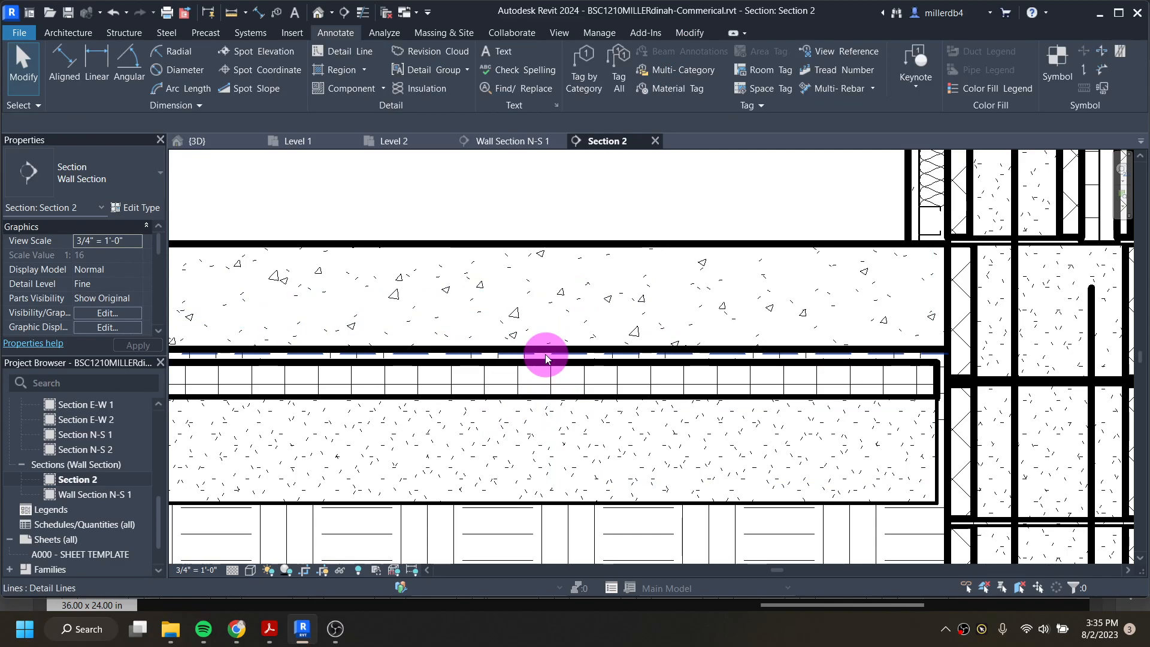
- Inspect the hidden line beneath the slab and switch to the reference PDF in Acrobat to compare the foundation detail
click(555, 356)
scroll(557, 352, up, 5)
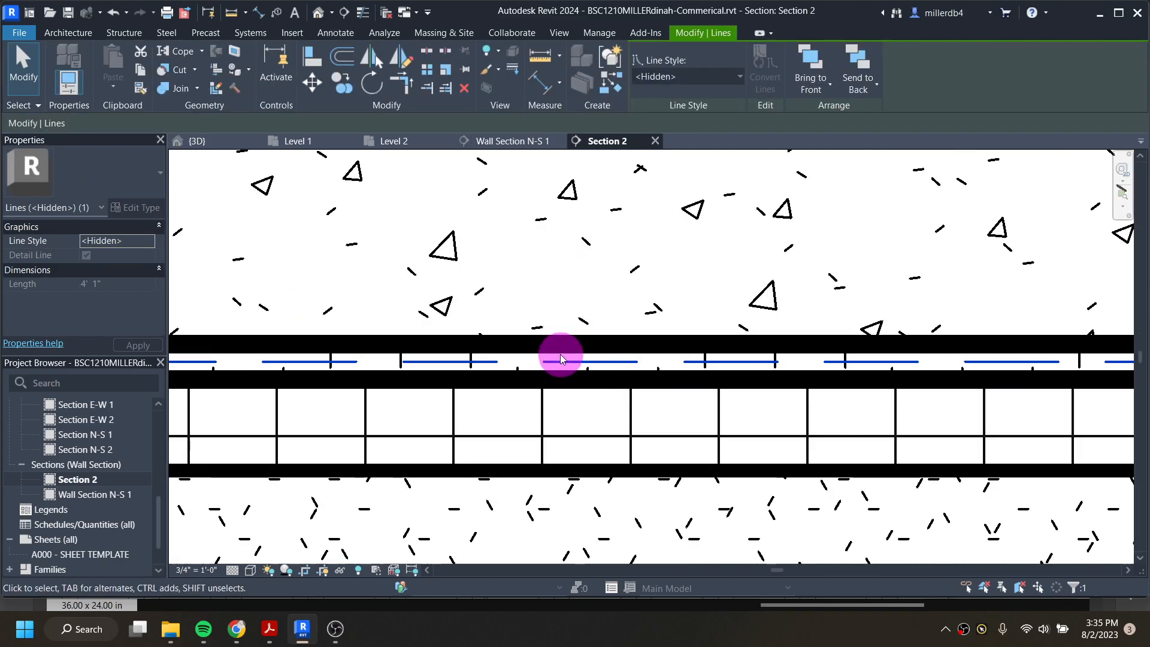
scroll(407, 377, down, 5)
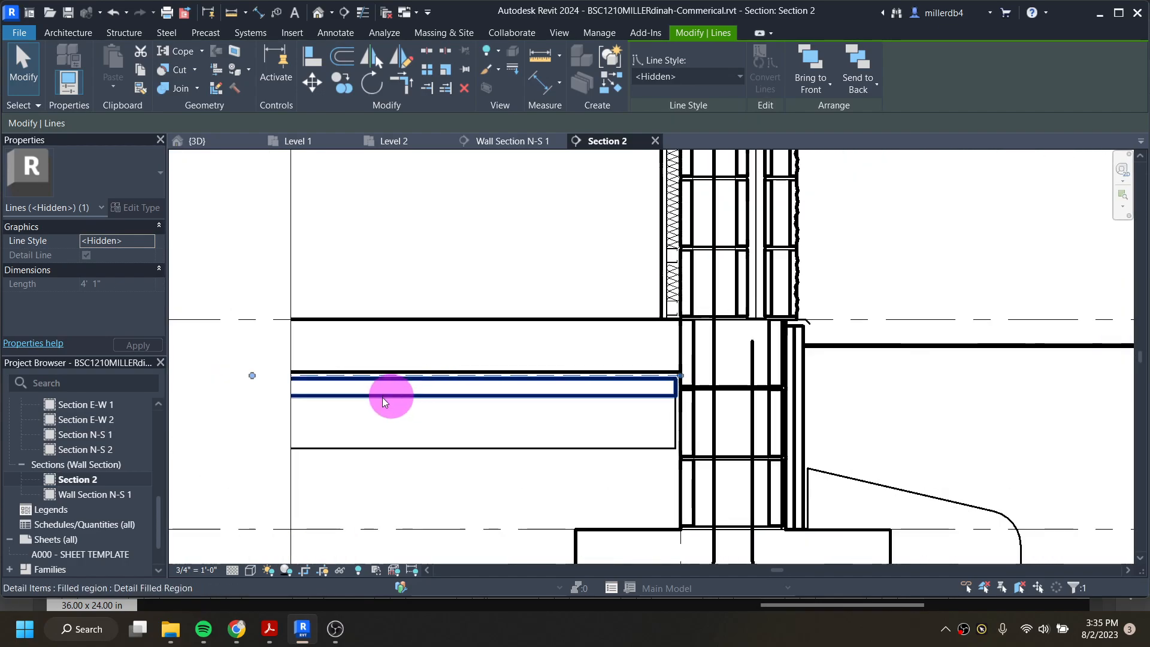
click(231, 436)
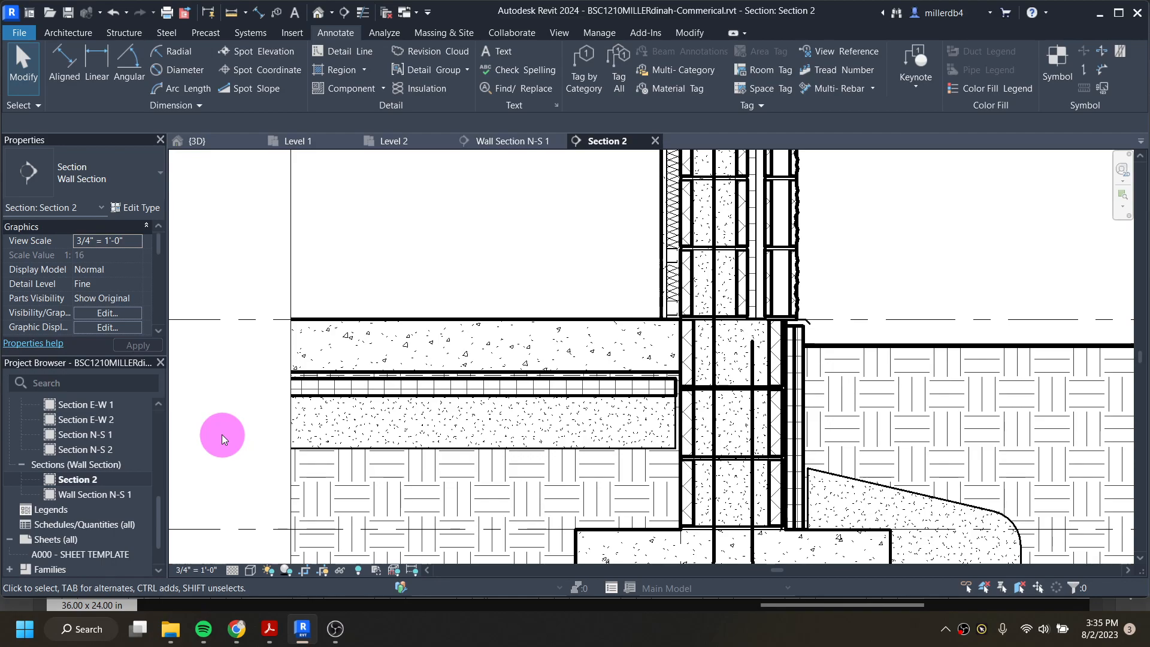
scroll(509, 299, down, 3)
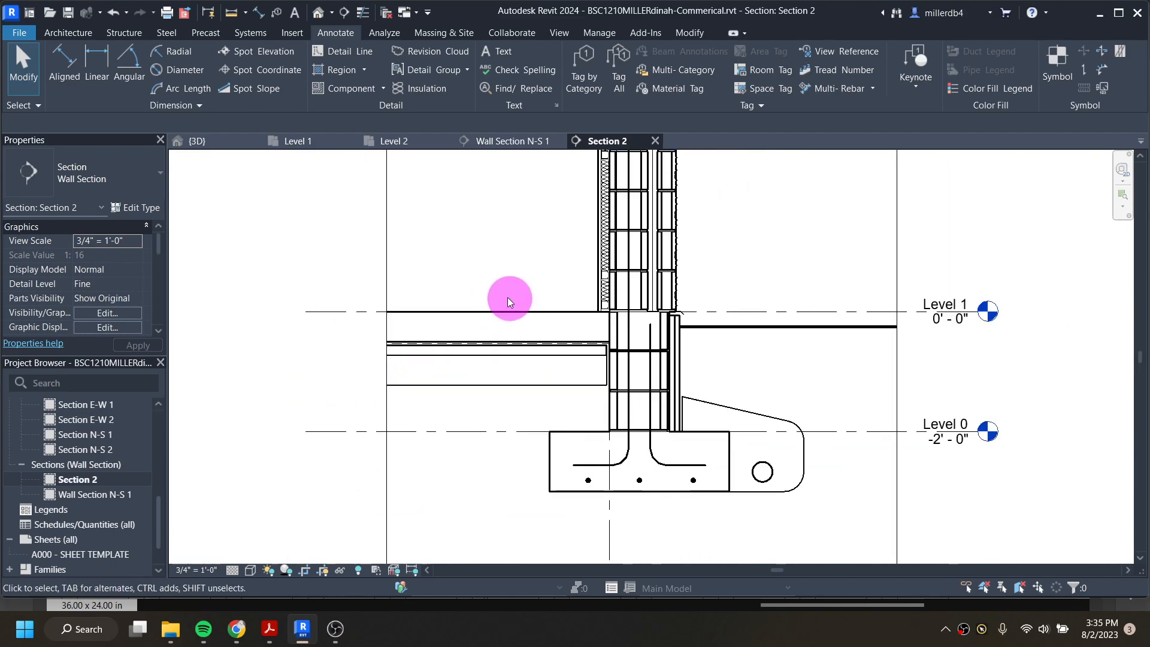
click(268, 629)
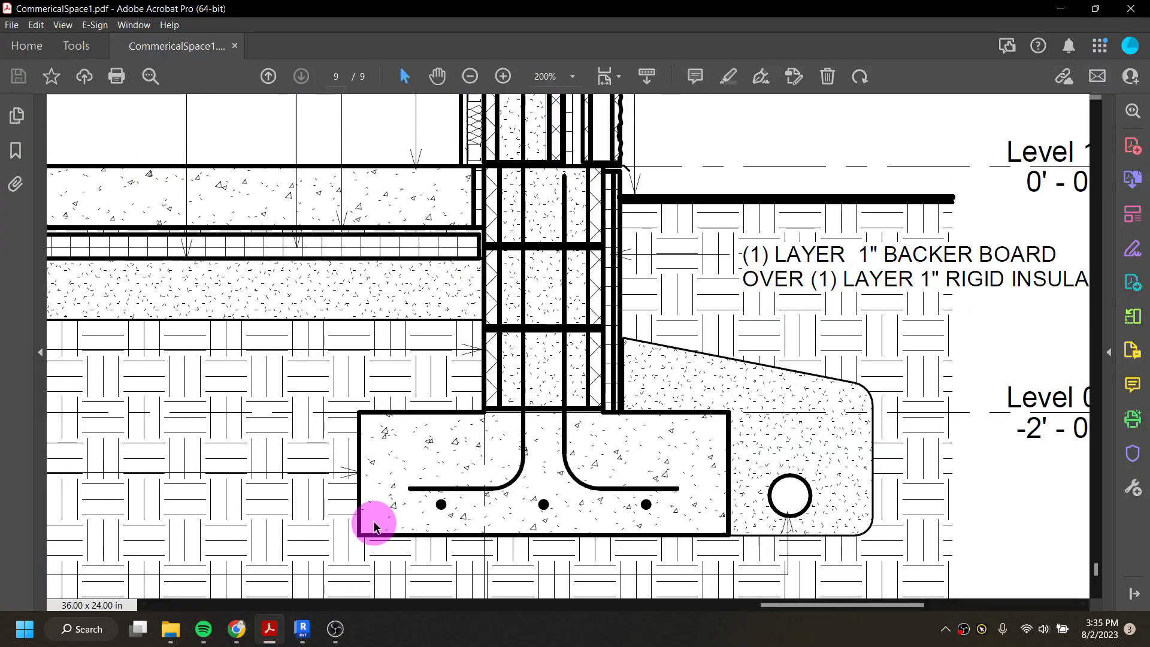
- Examine the awning window sill and its flashing in the reference PDF, and return to Revit
scroll(374, 526, up, 10)
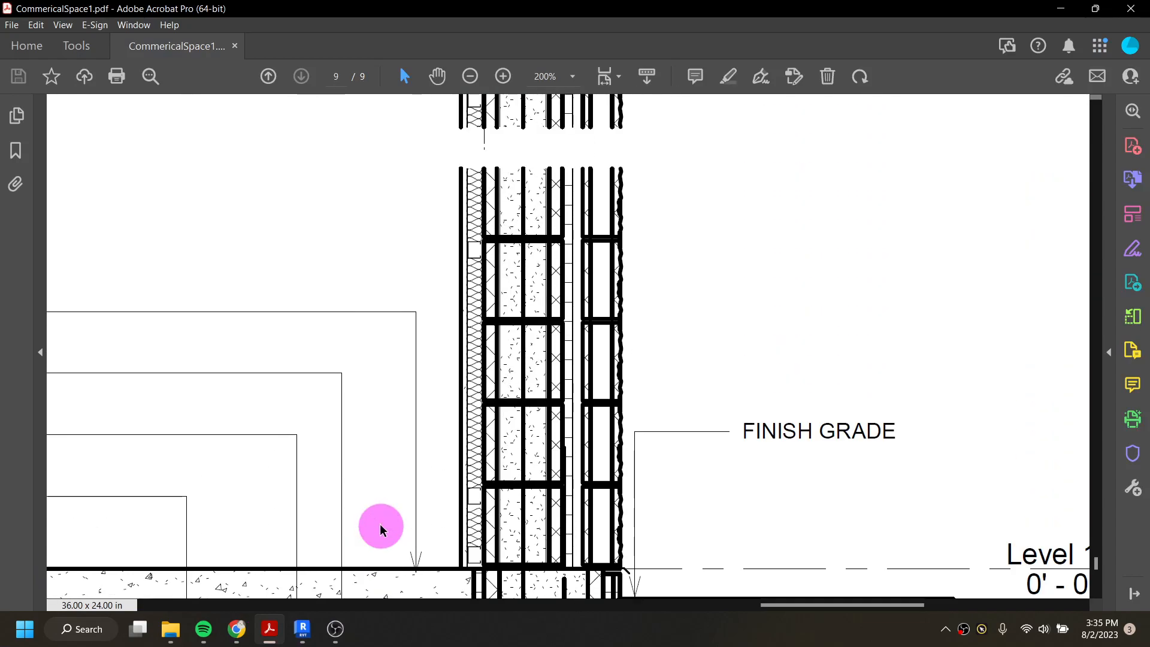
scroll(381, 530, up, 10)
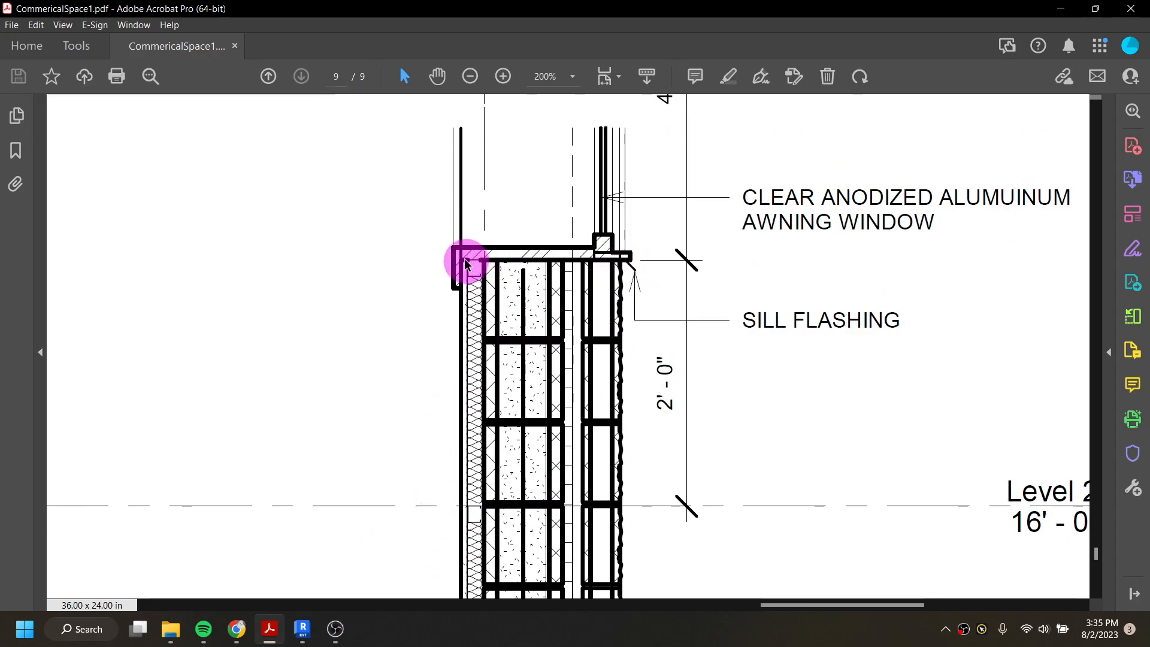
mouse_move(333, 642)
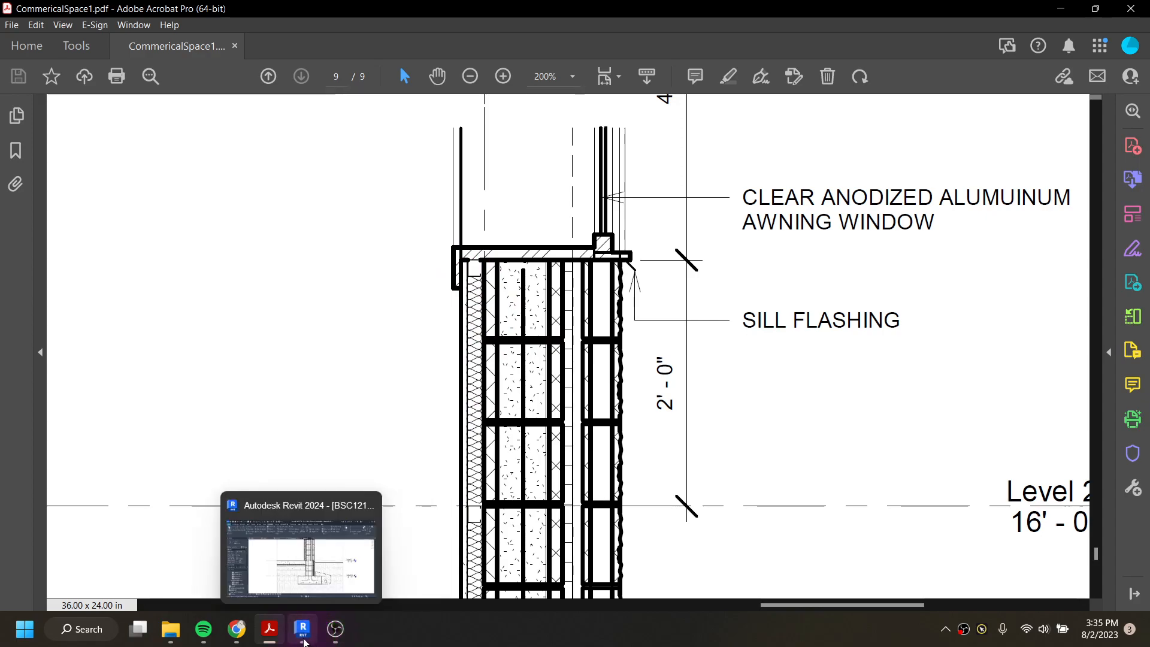
click(303, 629)
- Draw a Medium Lines sill flashing under the awning window's exterior sill, about 7/8" horizontal with a 3/4" drip at 45° downward
scroll(664, 288, down, 2)
middle_drag(669, 255, 601, 492)
scroll(606, 237, up, 5)
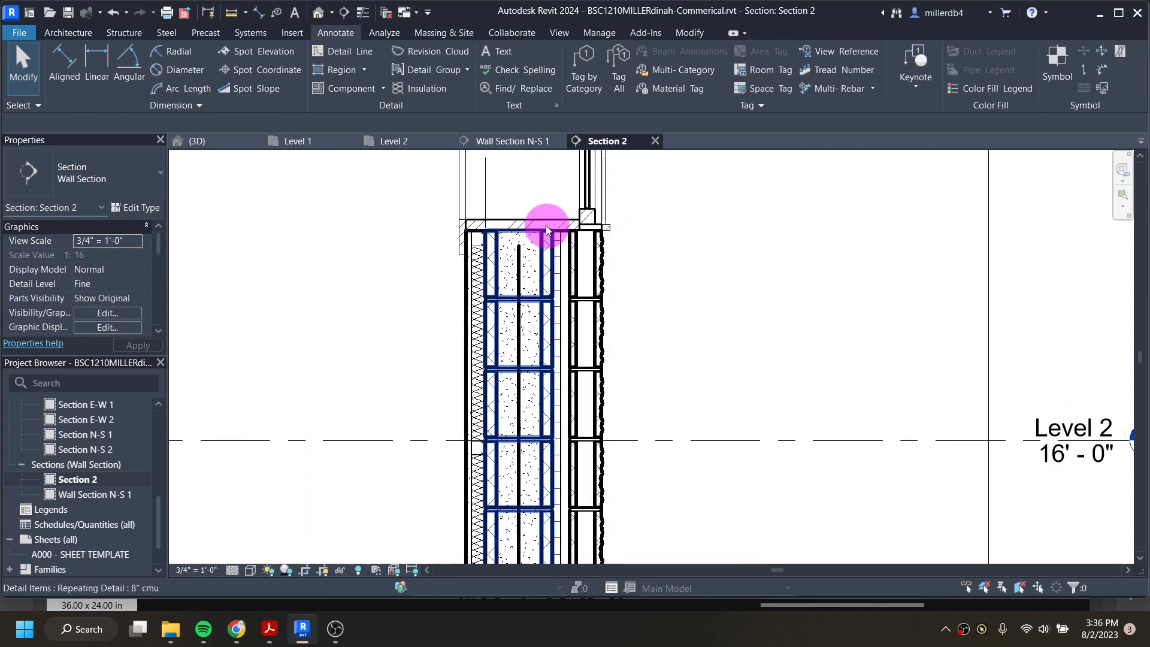
scroll(579, 324, up, 2)
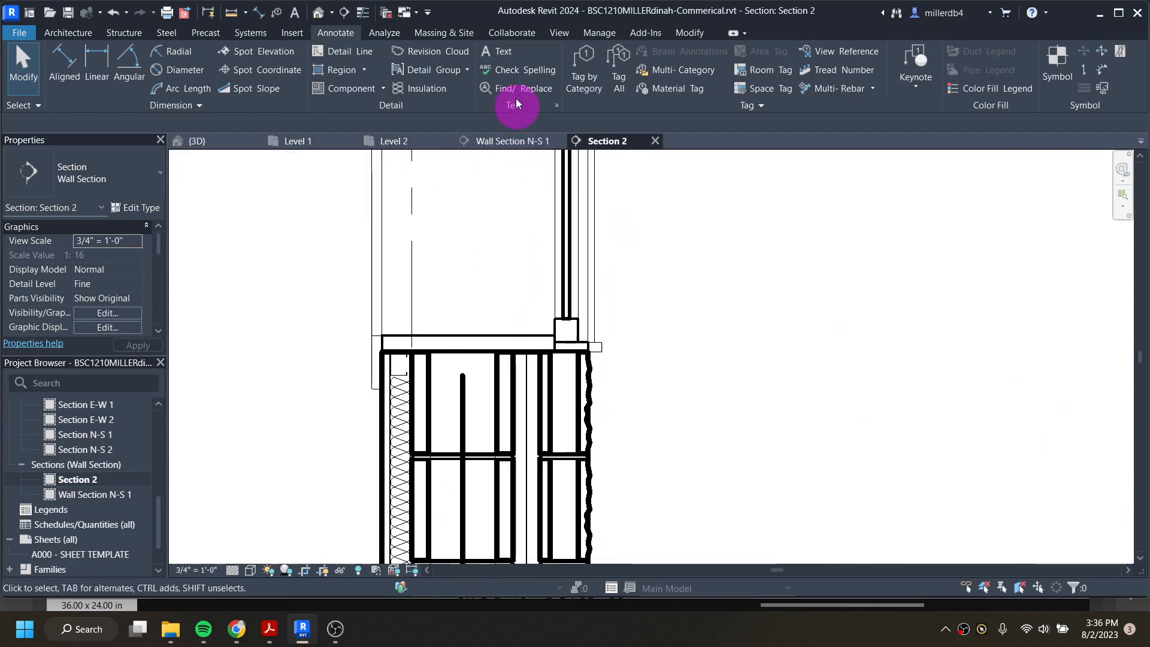
click(360, 54)
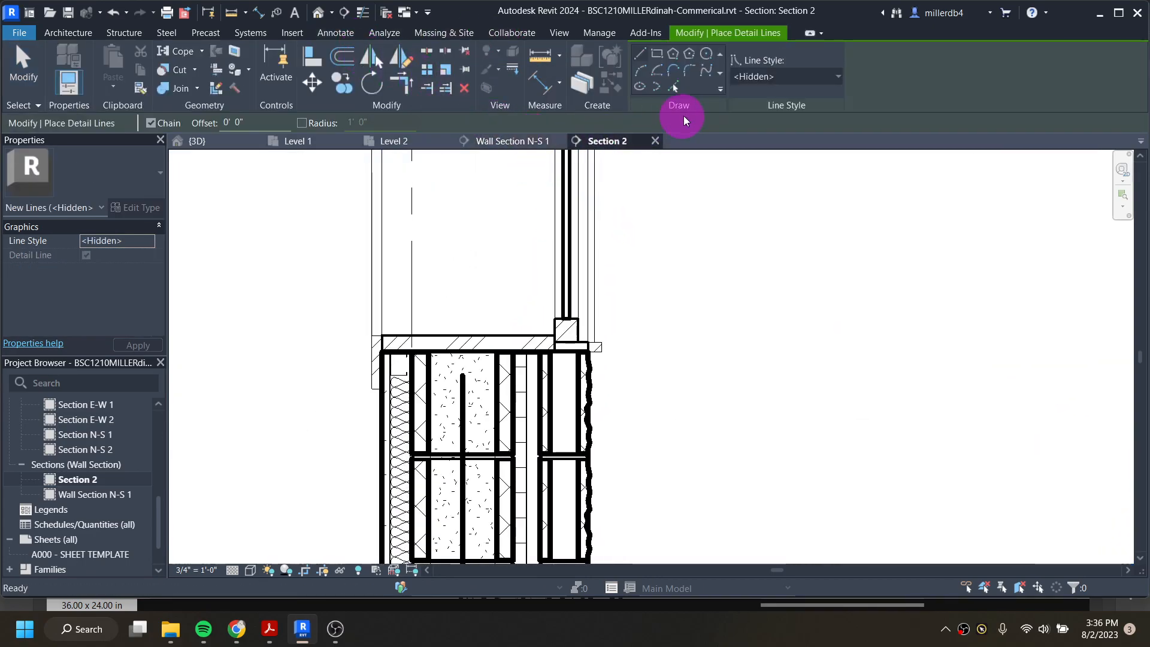
click(752, 80)
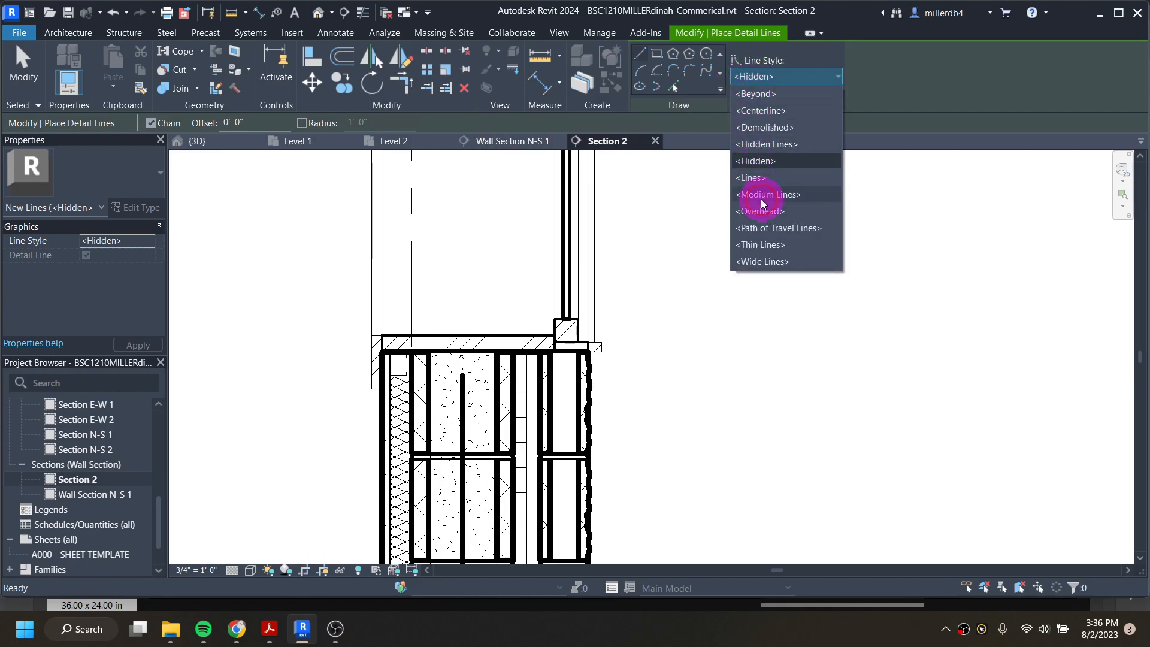
click(762, 196)
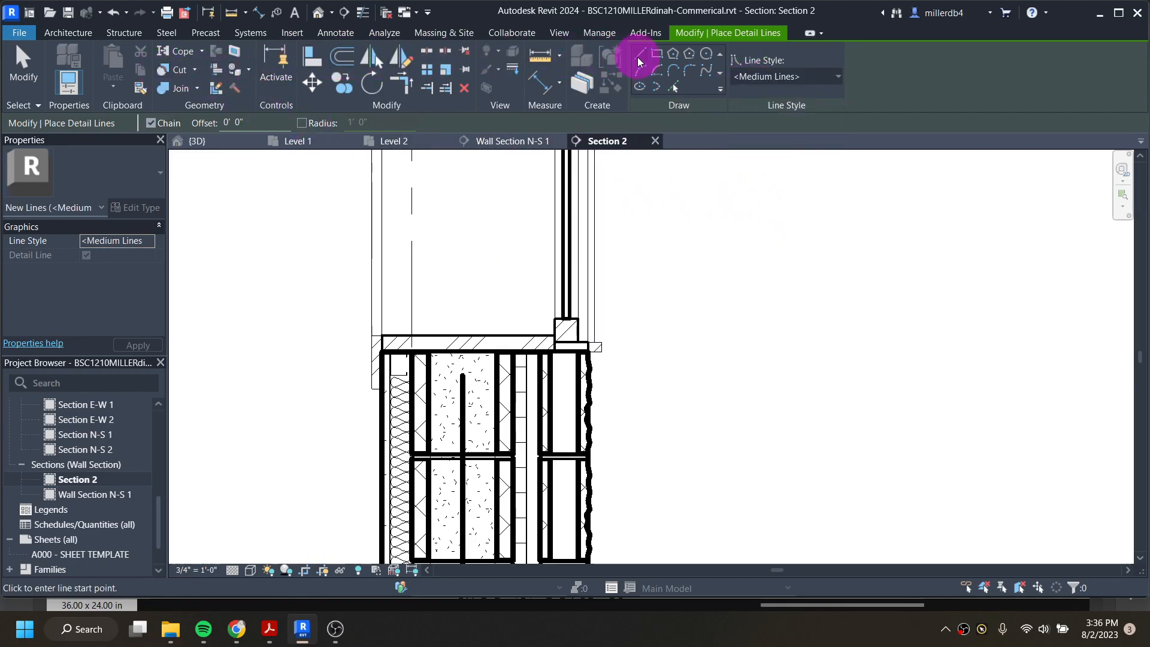
scroll(577, 282, up, 4)
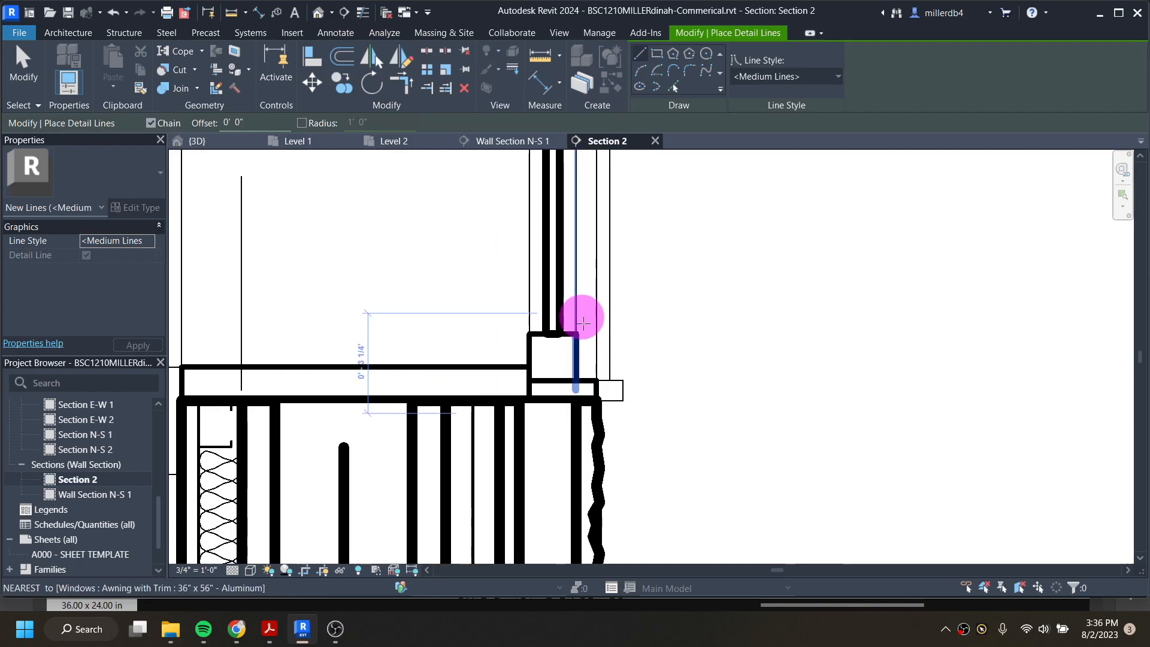
click(604, 419)
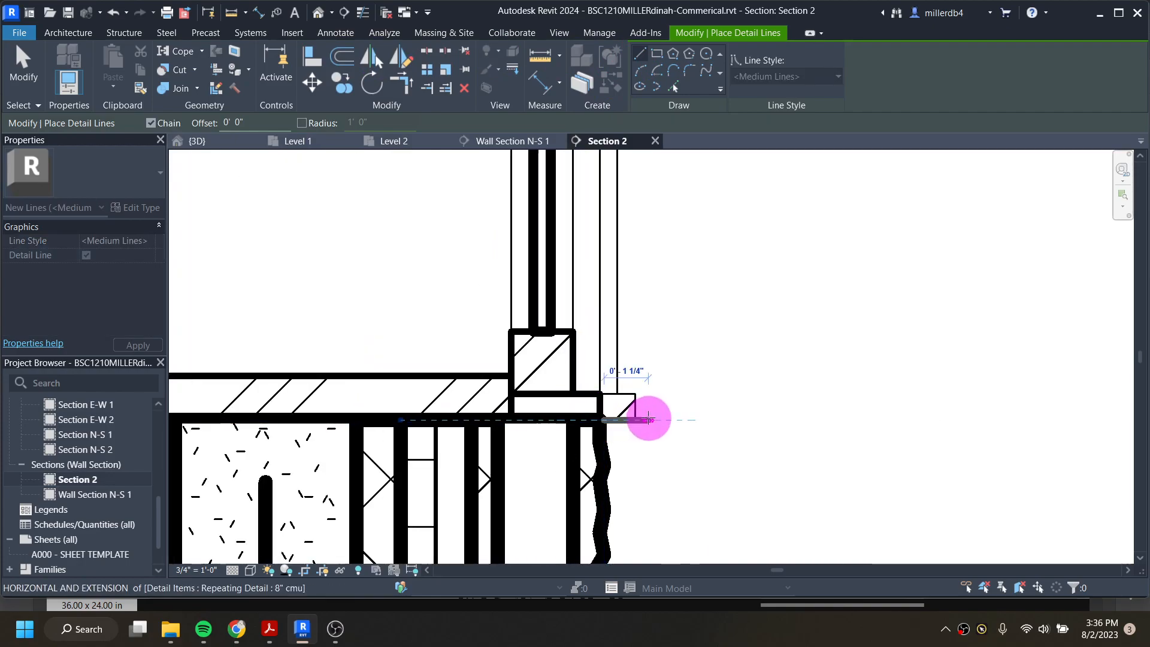
scroll(644, 419, up, 2)
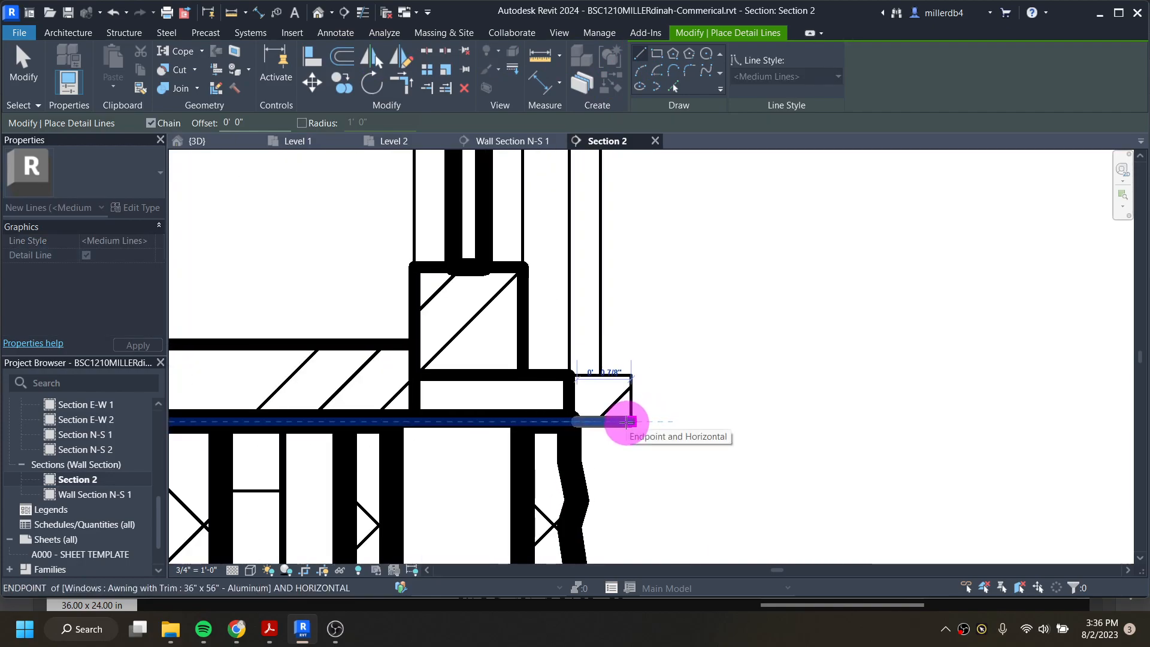
click(618, 421)
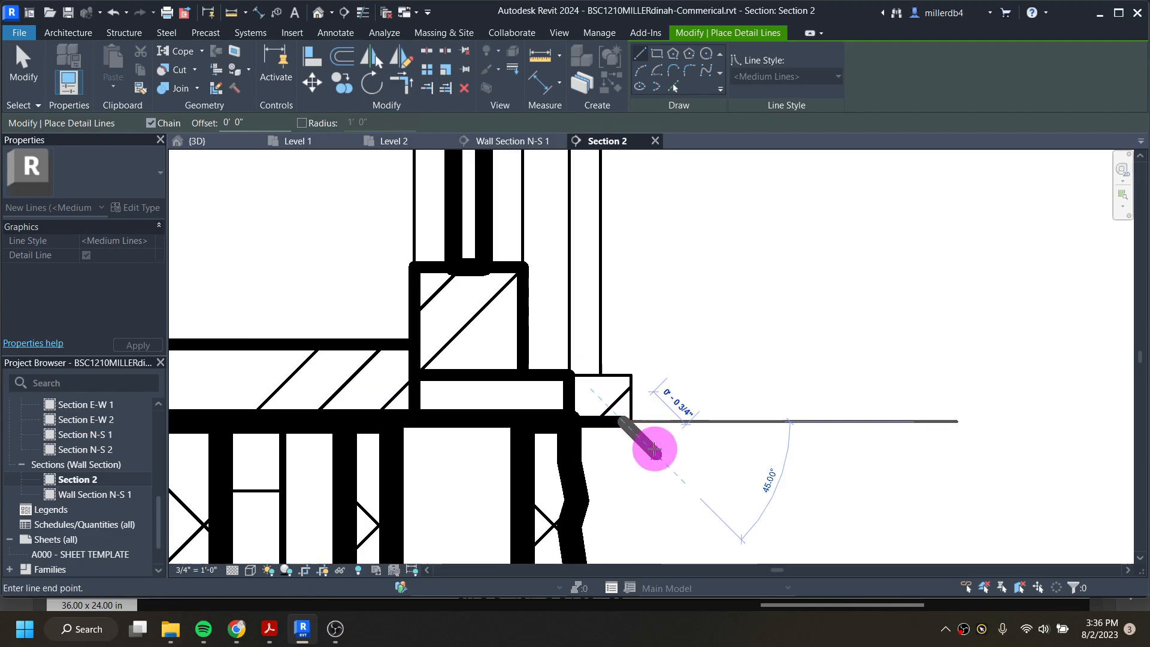
click(656, 453)
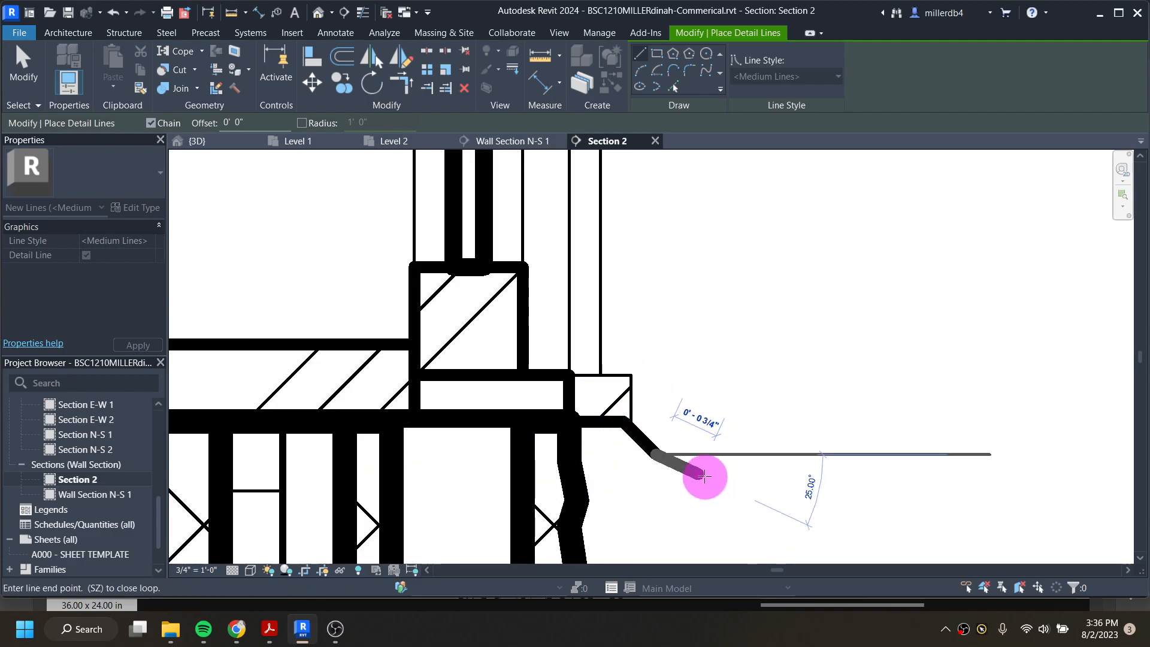
key(Escape)
key(Escape)
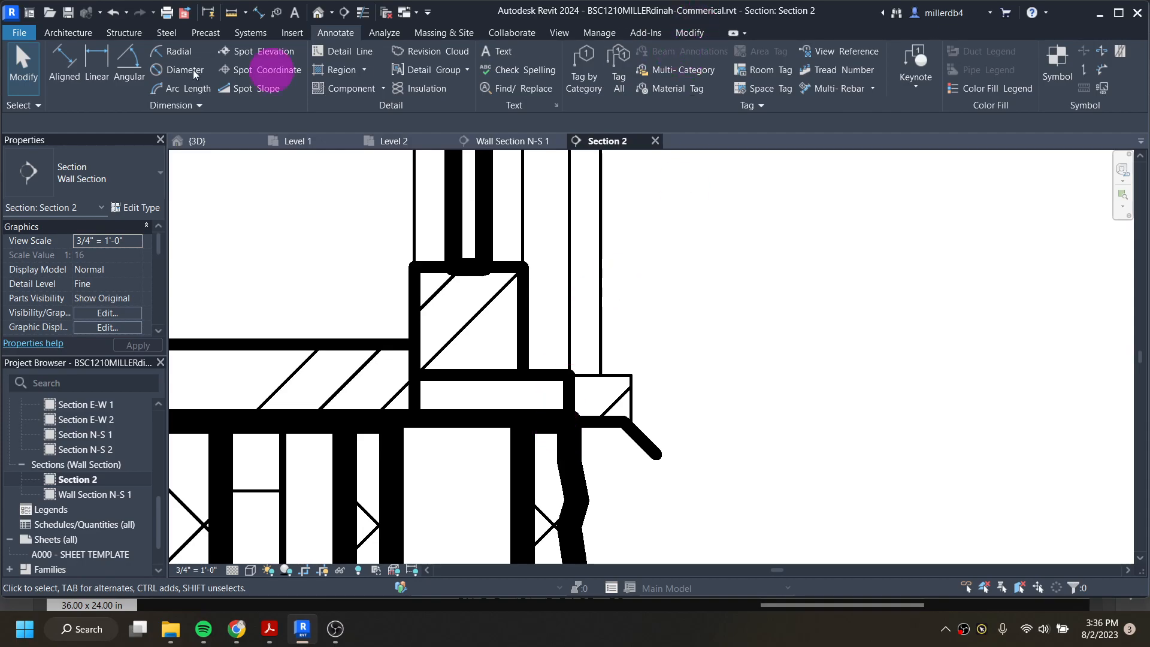
- Start drawing detail lines in the Wide Lines style
click(350, 52)
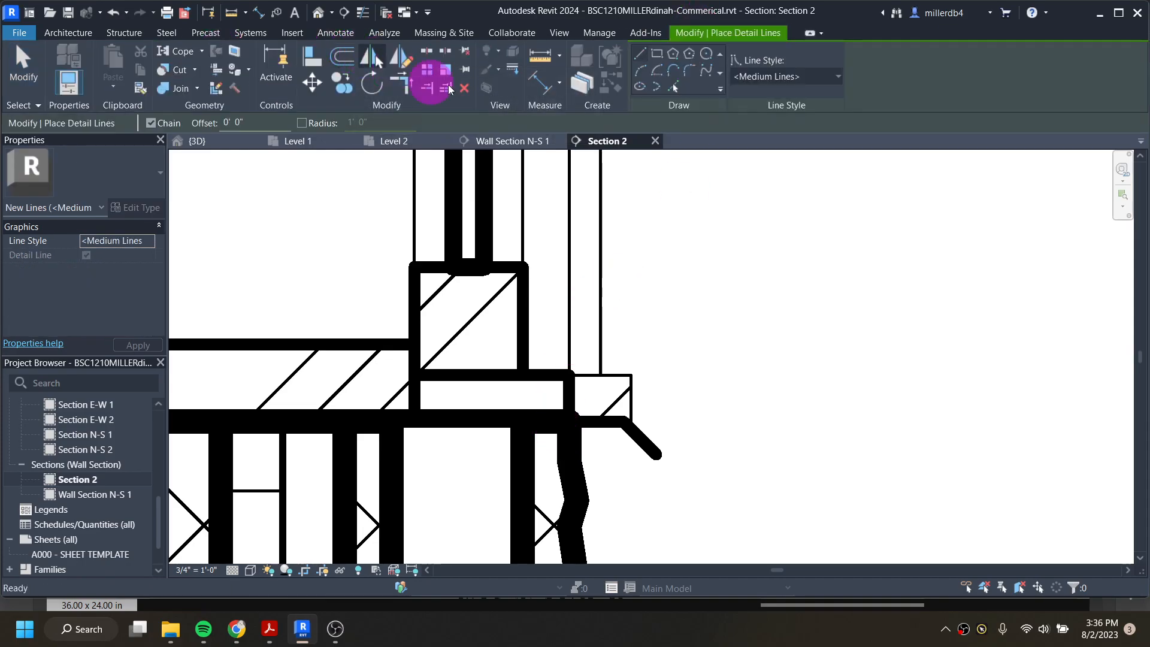
click(752, 76)
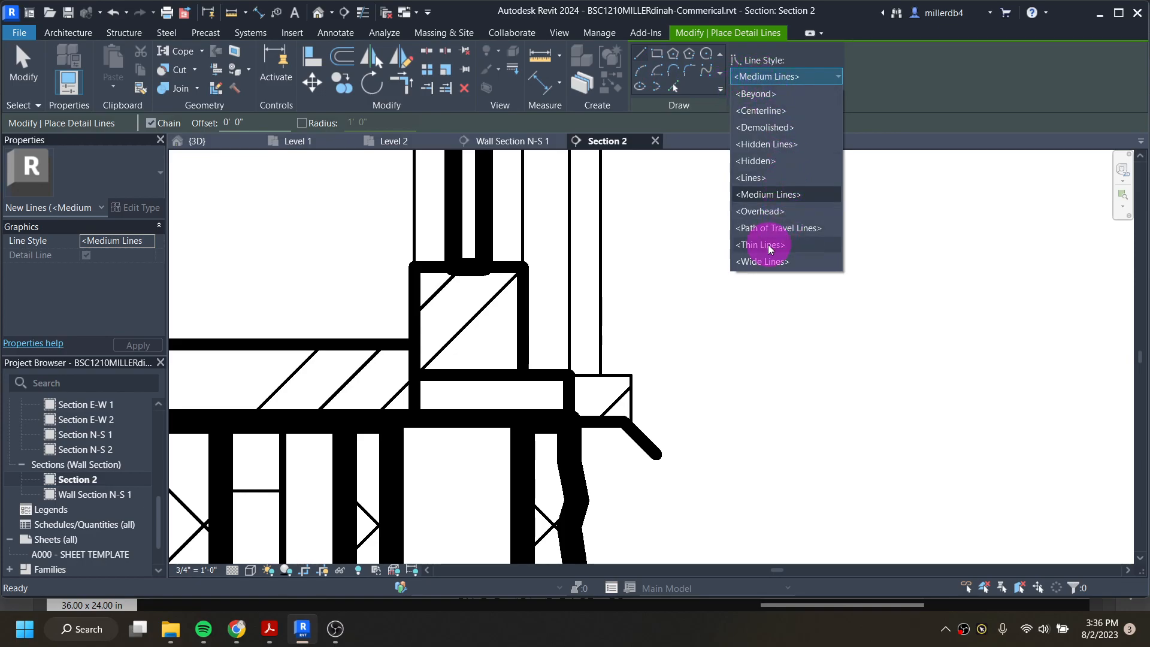
click(768, 259)
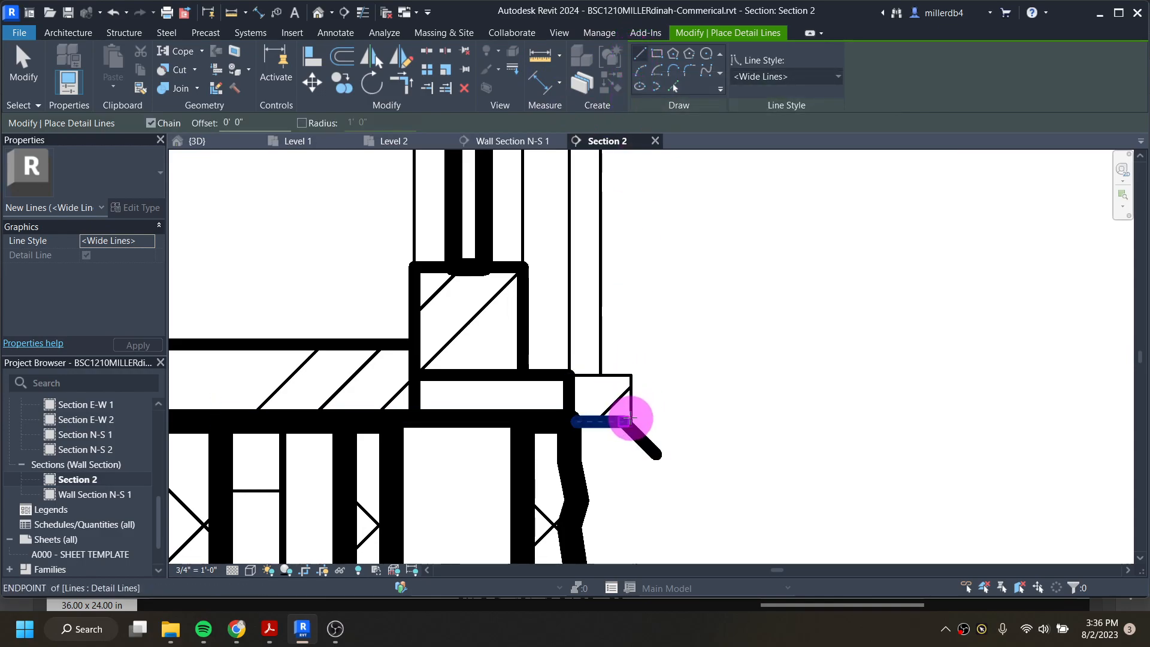
click(588, 419)
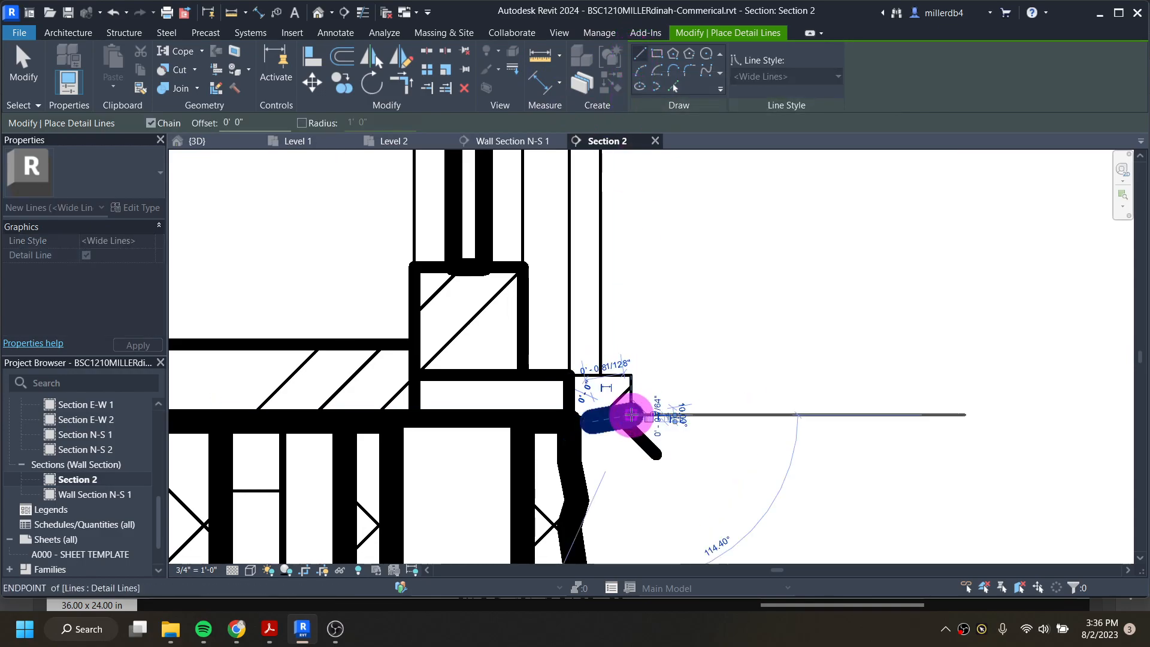
click(617, 414)
key(Escape)
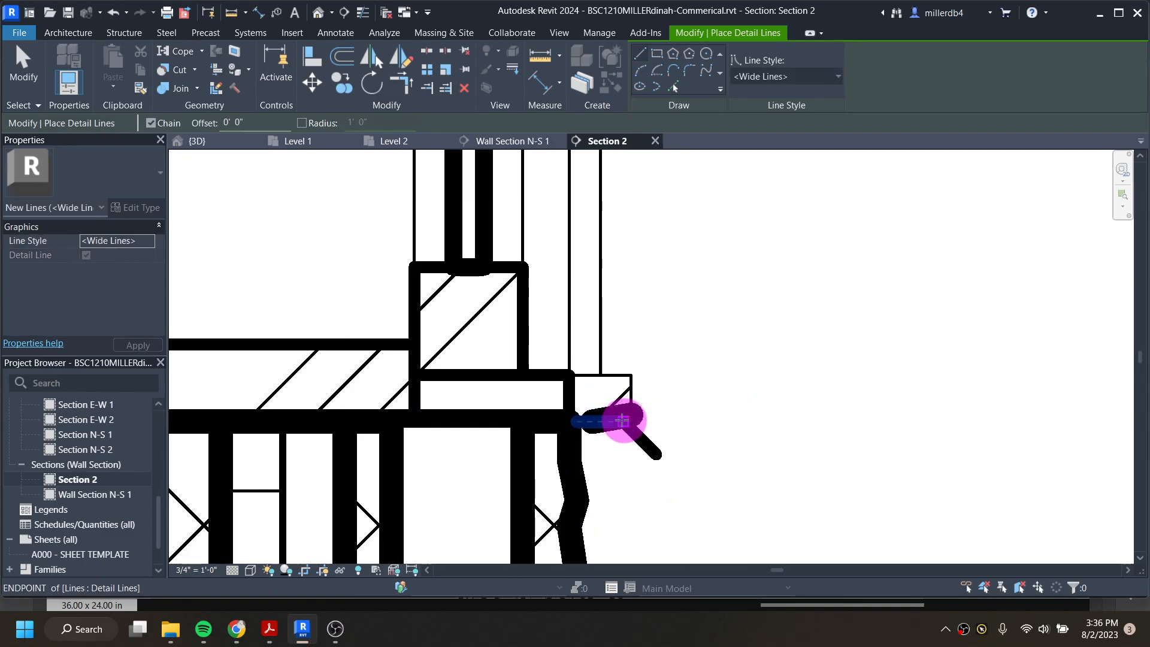
- Outline the exterior sill nose in Wide Lines, running 7/8" along its underside, up its outer face and 1" back along its top
click(576, 420)
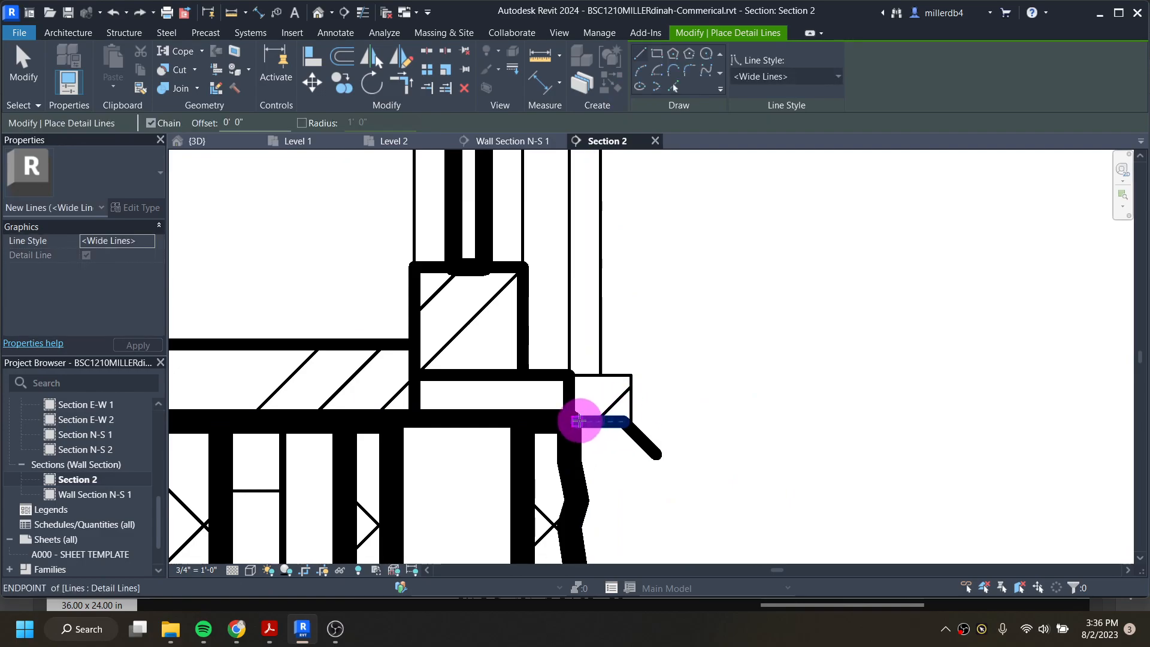
scroll(629, 418, up, 5)
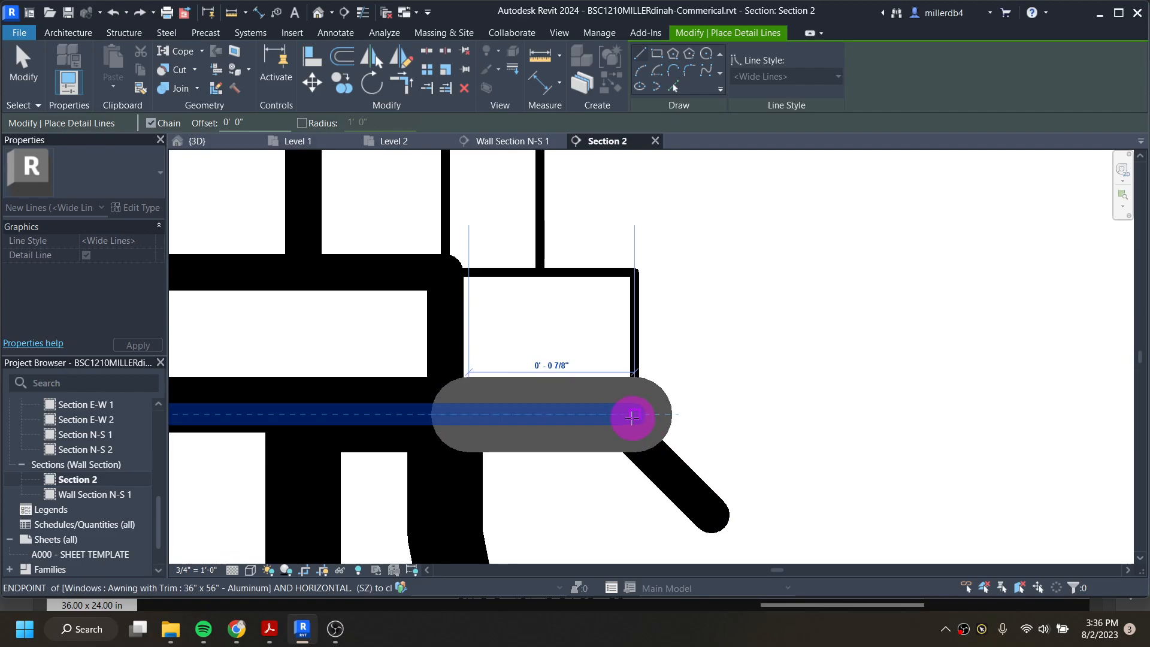
click(638, 414)
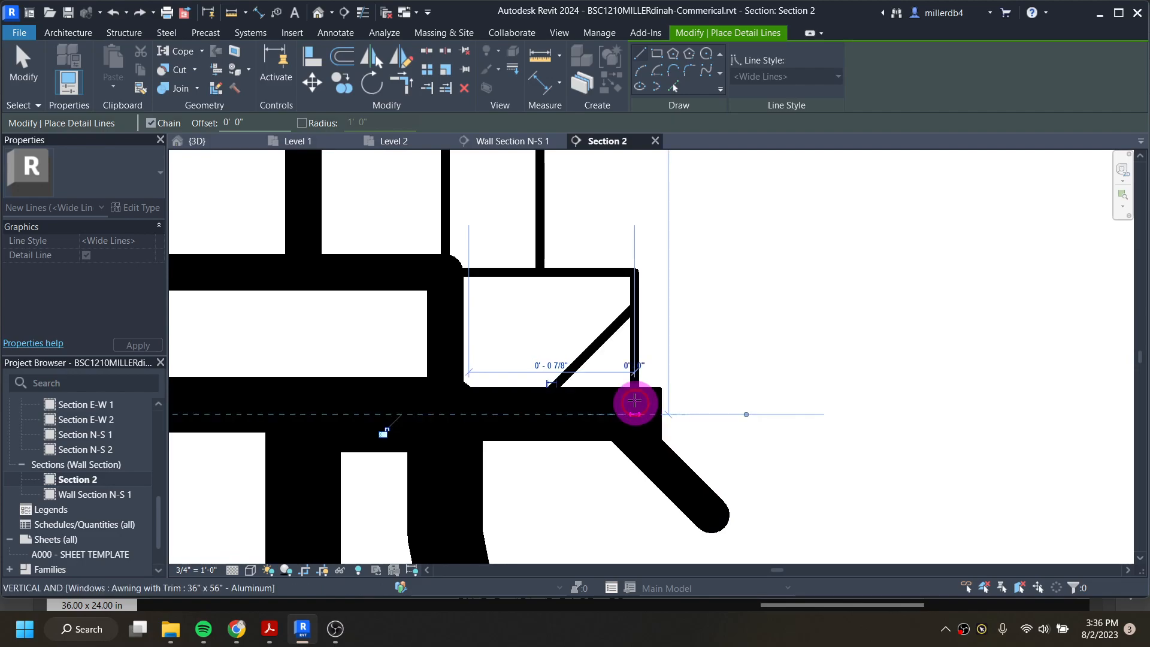
click(635, 267)
click(447, 270)
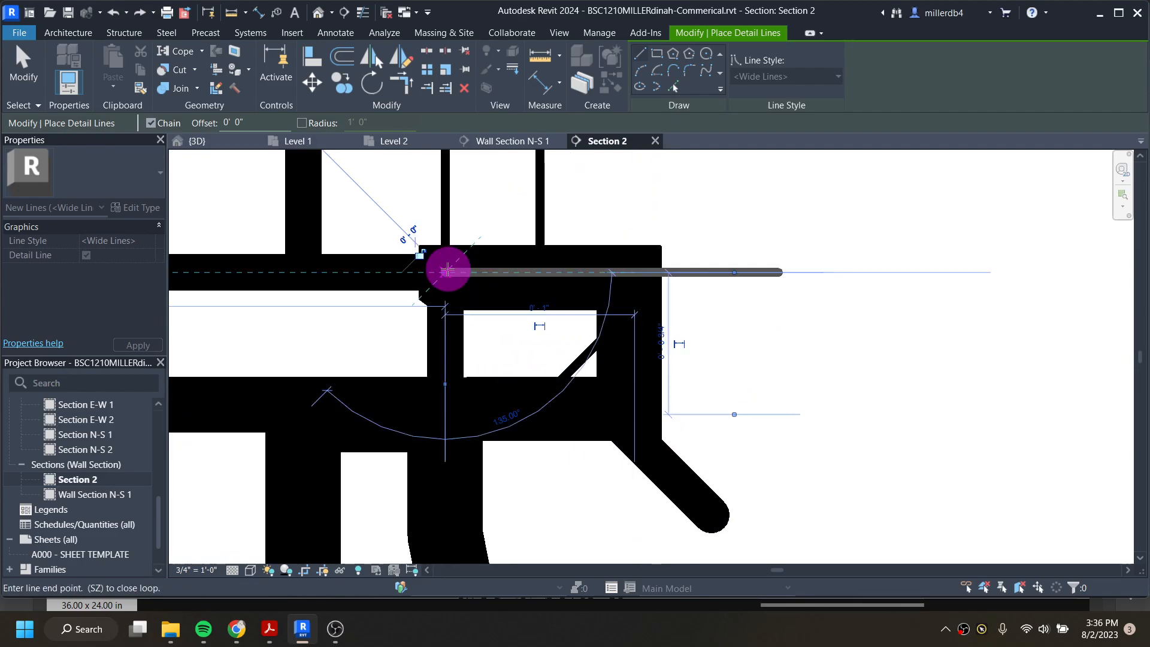
- Continue the Wide Lines outline 3/4" to the window frame, around its 1 3/4" square profile and 1 1/4" down to the interior stool
scroll(359, 269, down, 2)
middle_drag(359, 269, 567, 353)
click(567, 353)
scroll(545, 339, down, 2)
scroll(547, 351, up, 1)
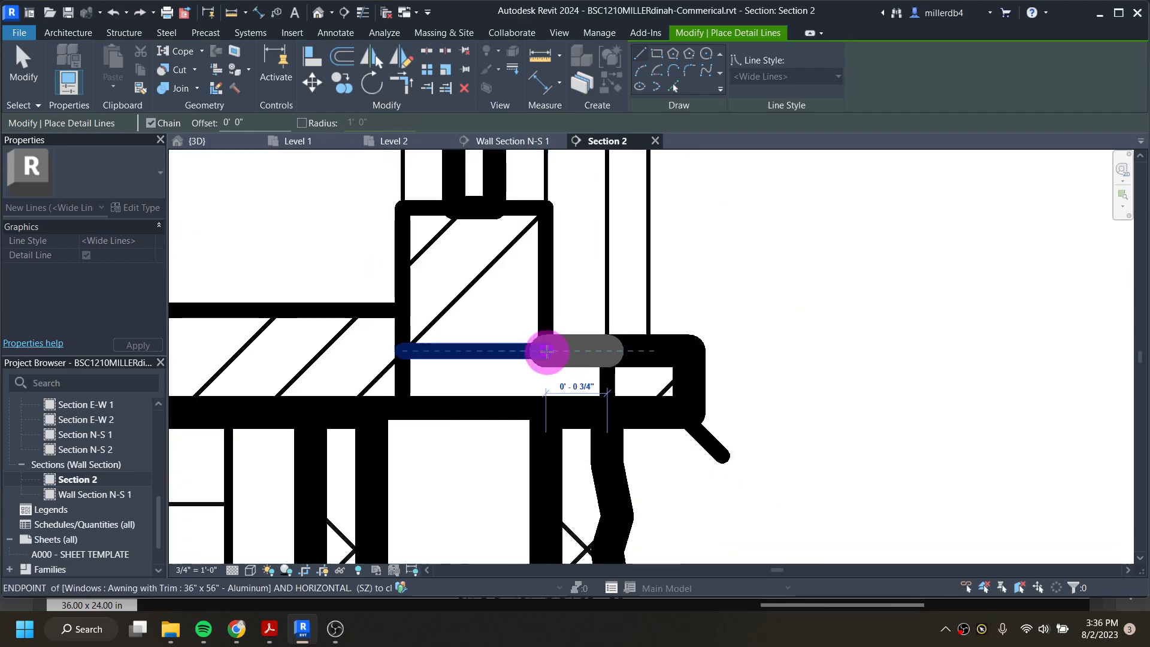
click(545, 207)
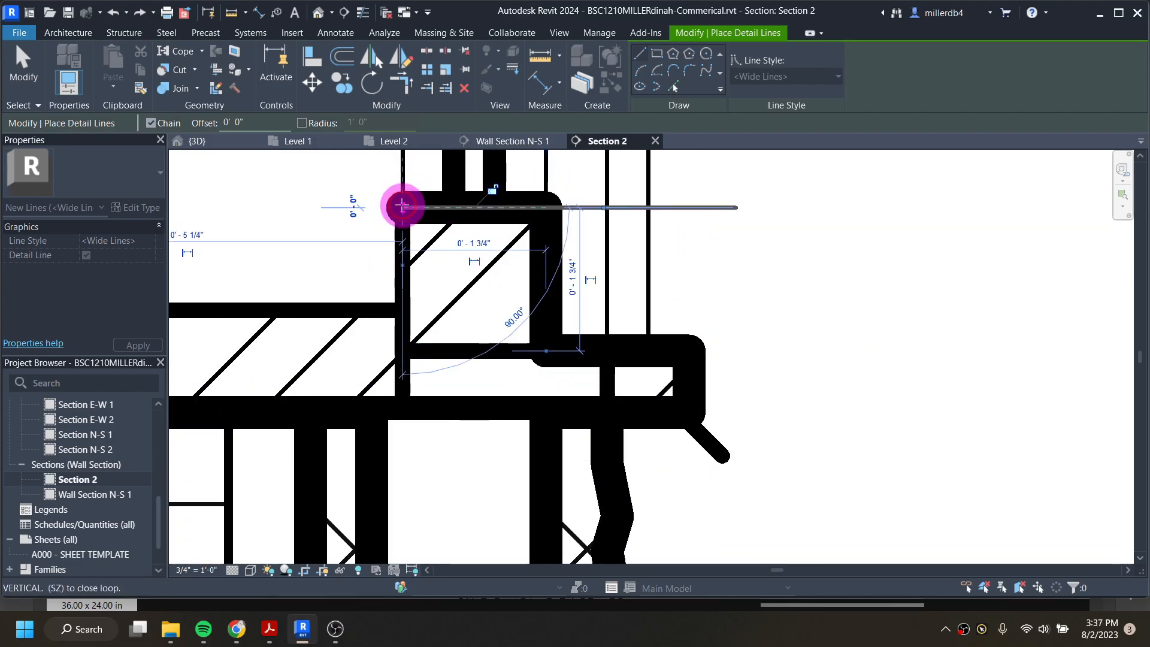
click(402, 206)
click(397, 307)
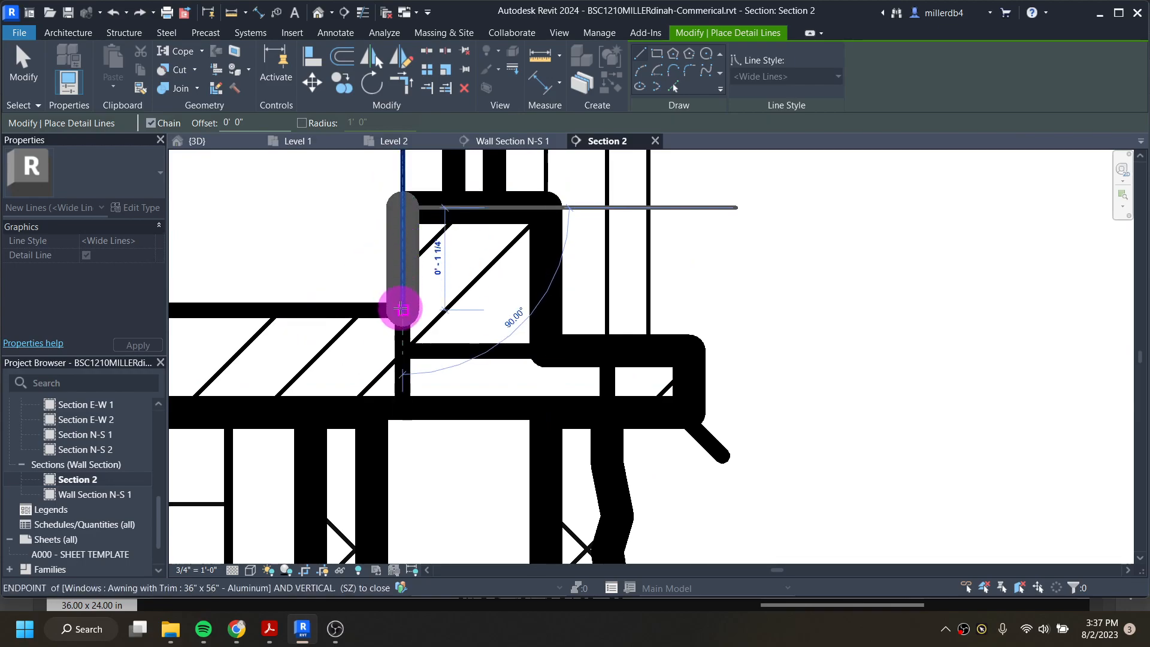
- Continue the Wide Lines outline along the interior stool's top, 4" down the trim's outer edge and back to the interior wall face
middle_drag(398, 308, 867, 355)
middle_drag(478, 354, 1026, 320)
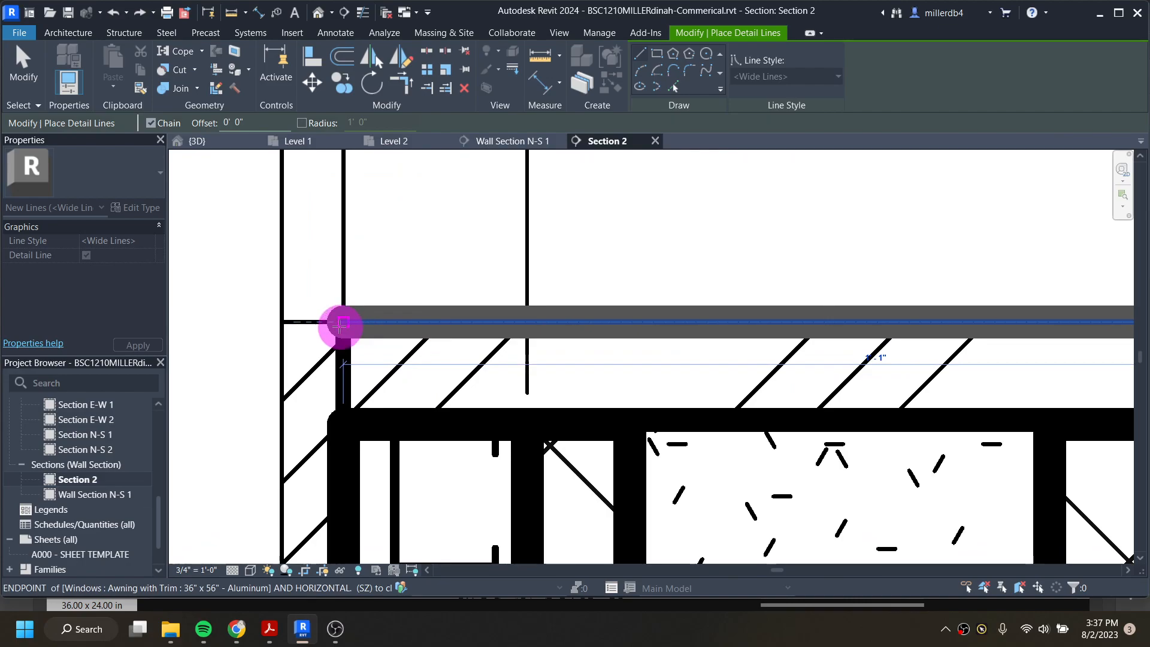
click(343, 324)
scroll(278, 392, down, 2)
middle_drag(280, 470, 294, 383)
click(293, 472)
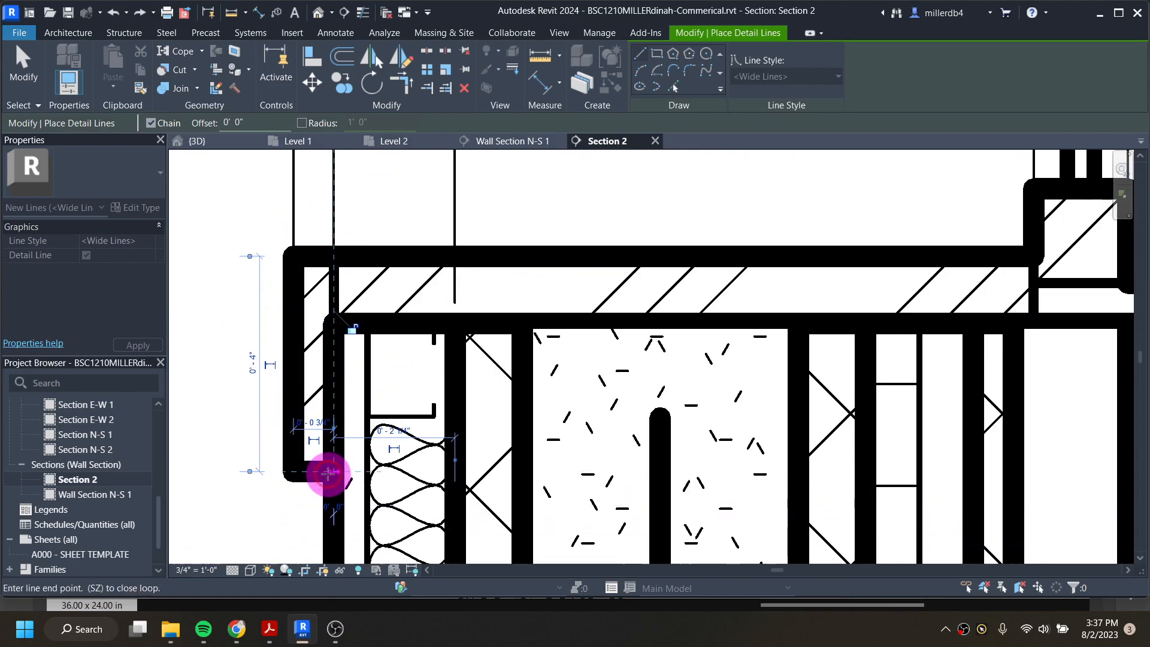
- Outline the interior trim at the window head in Wide Lines, from the wall face across its top and 4" down its outer edge
scroll(311, 471, down, 5)
middle_drag(334, 339, 322, 550)
scroll(300, 379, up, 5)
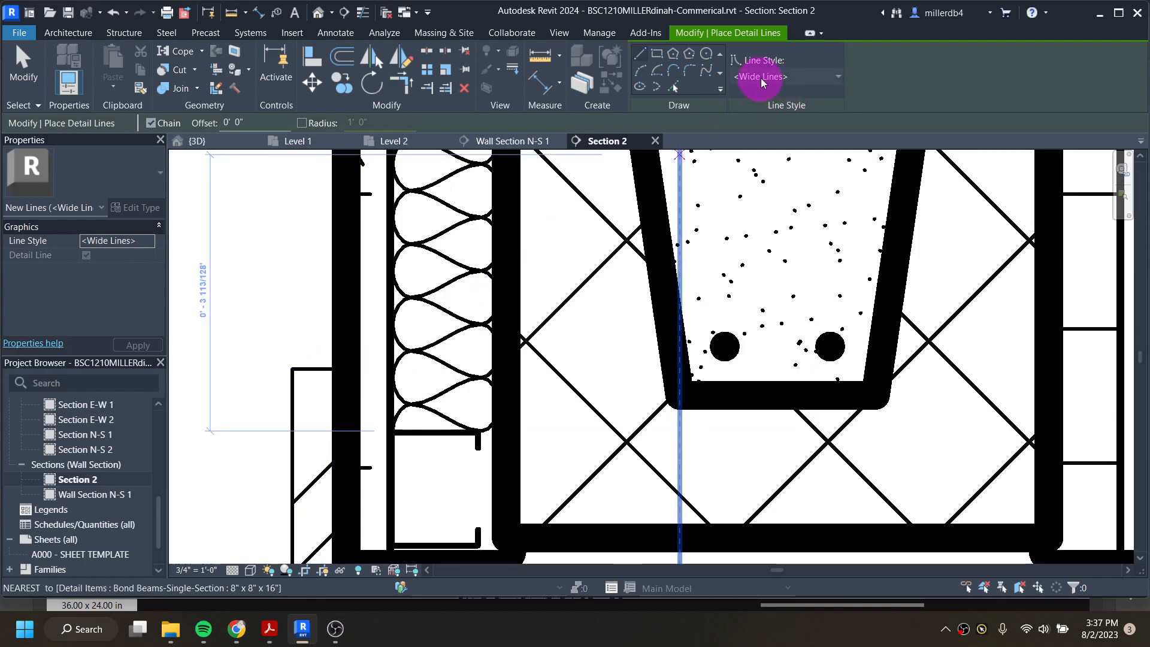
click(346, 368)
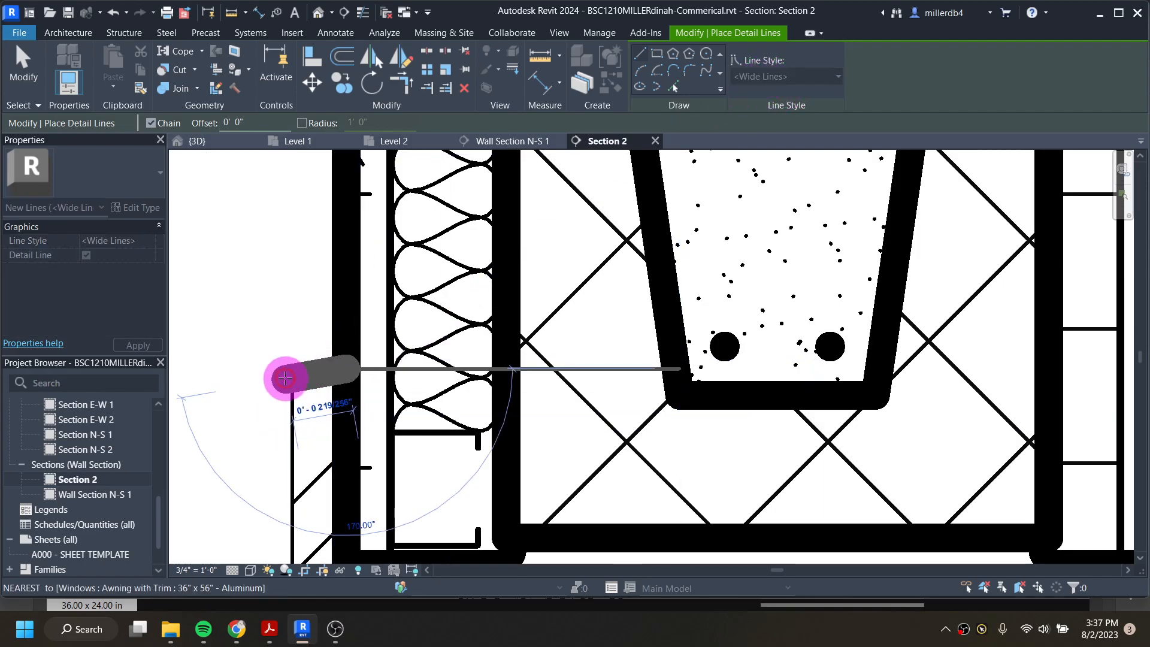
scroll(292, 368, down, 5)
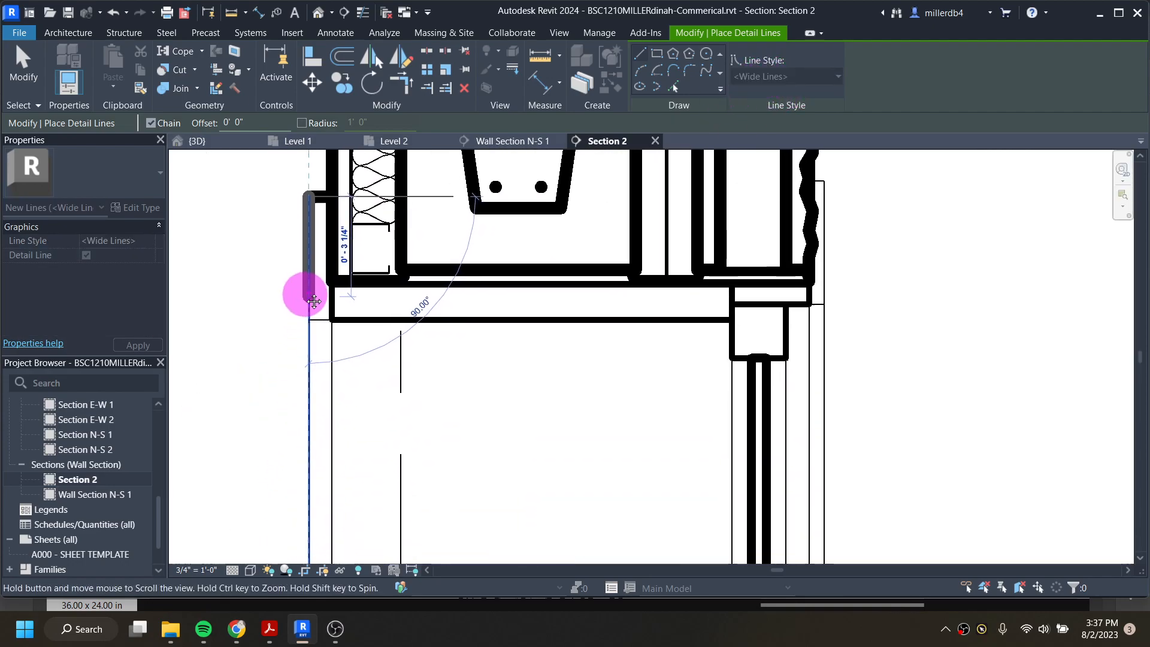
middle_drag(321, 443, 318, 259)
scroll(299, 482, down, 3)
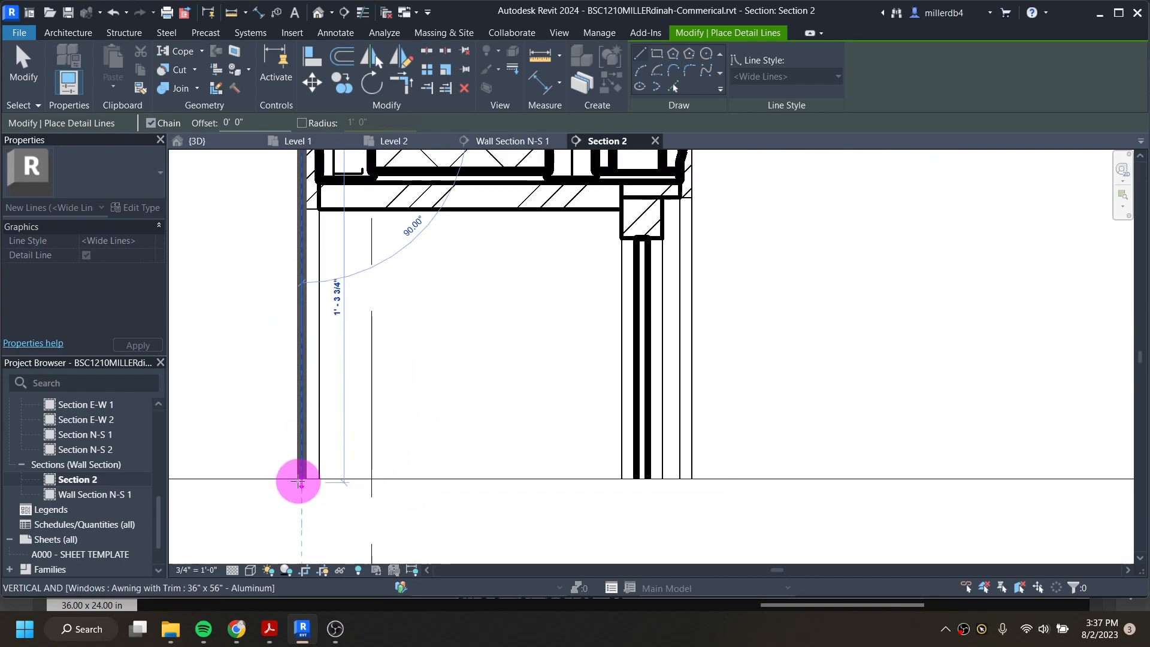
scroll(301, 331, up, 5)
click(298, 336)
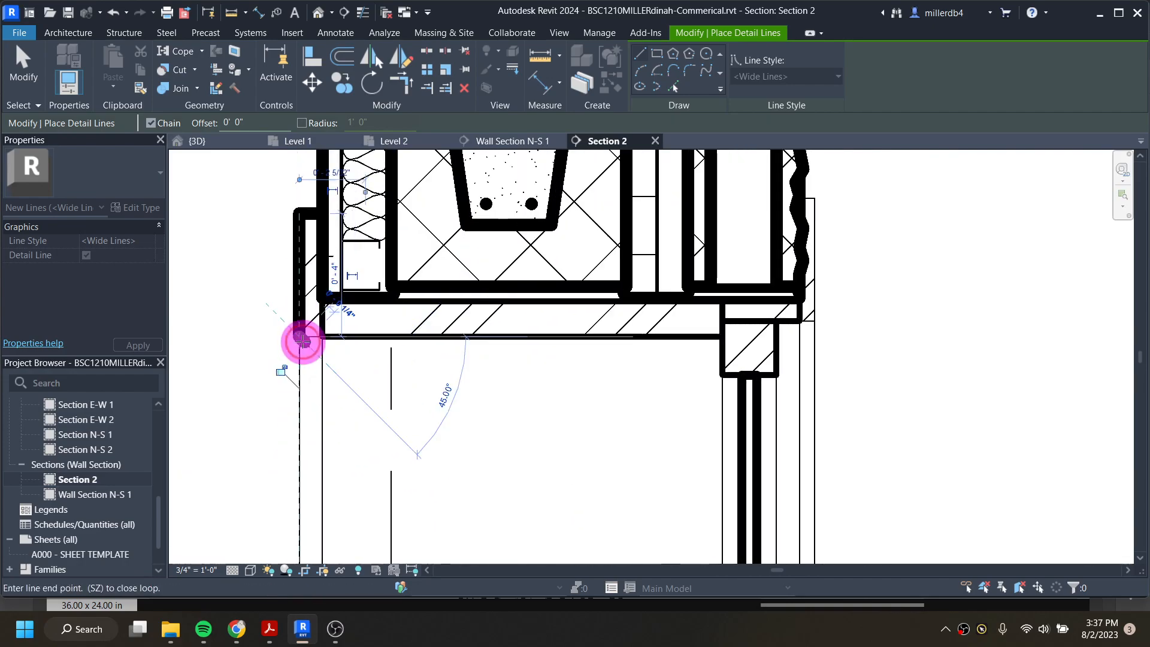
- Continue the Wide Lines outline along the head's underside, 1 1/4" down and around the window frame profile, out 3/4" and up to the wall's outer face
click(720, 335)
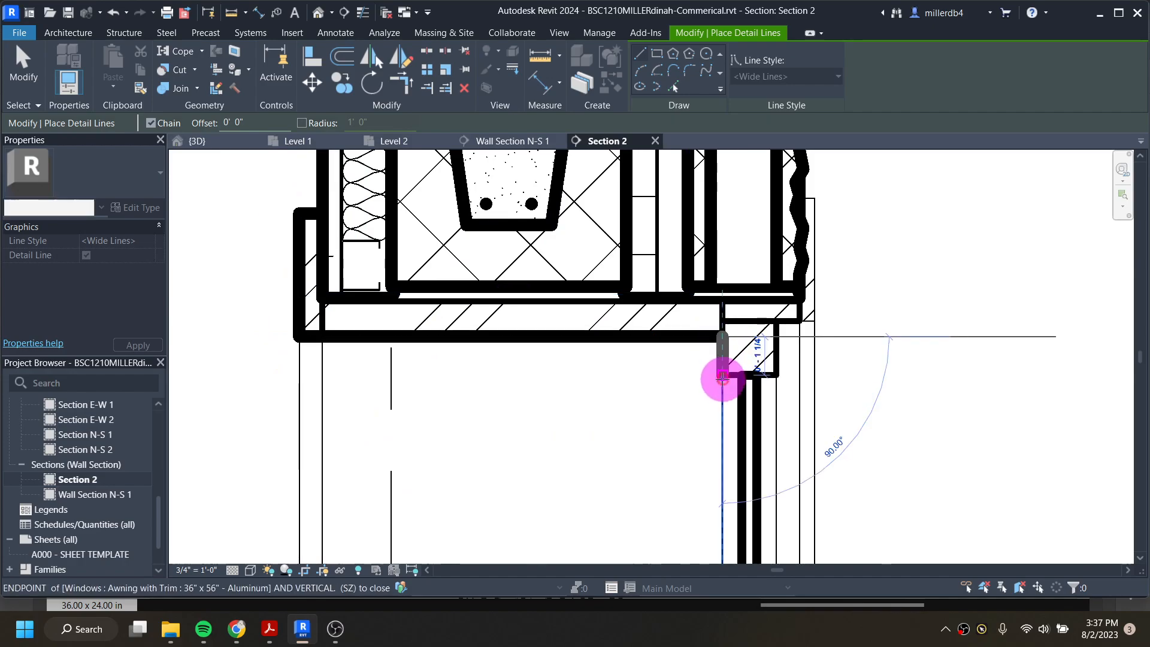
click(720, 376)
click(776, 376)
click(776, 321)
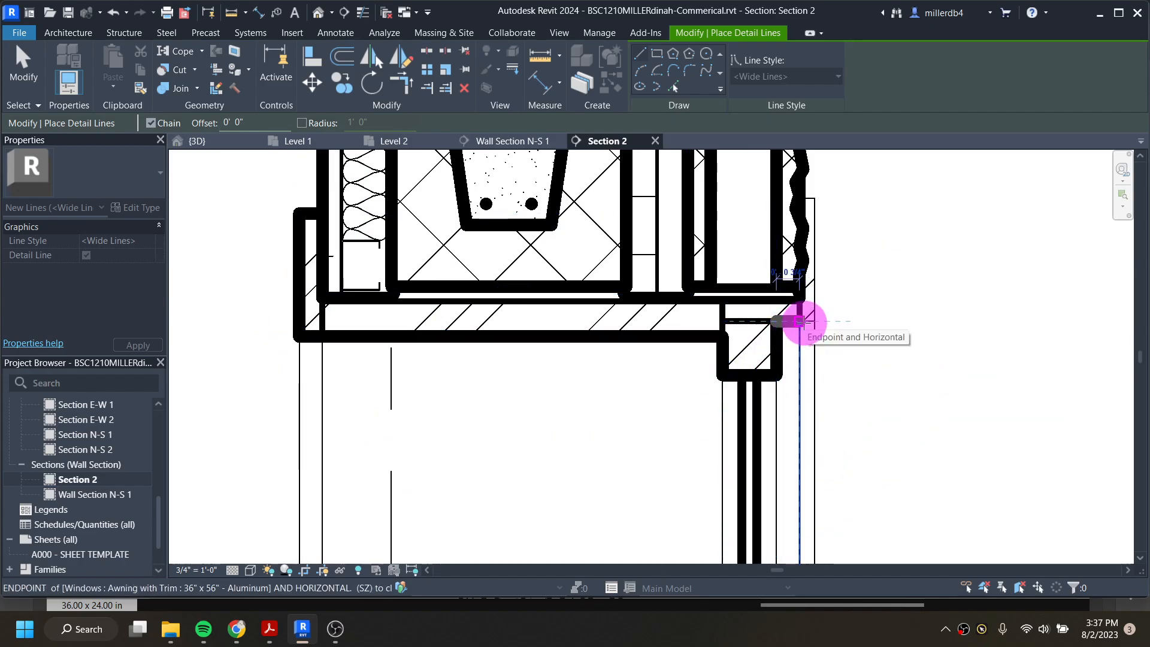
click(800, 322)
scroll(801, 322, down, 1)
click(800, 299)
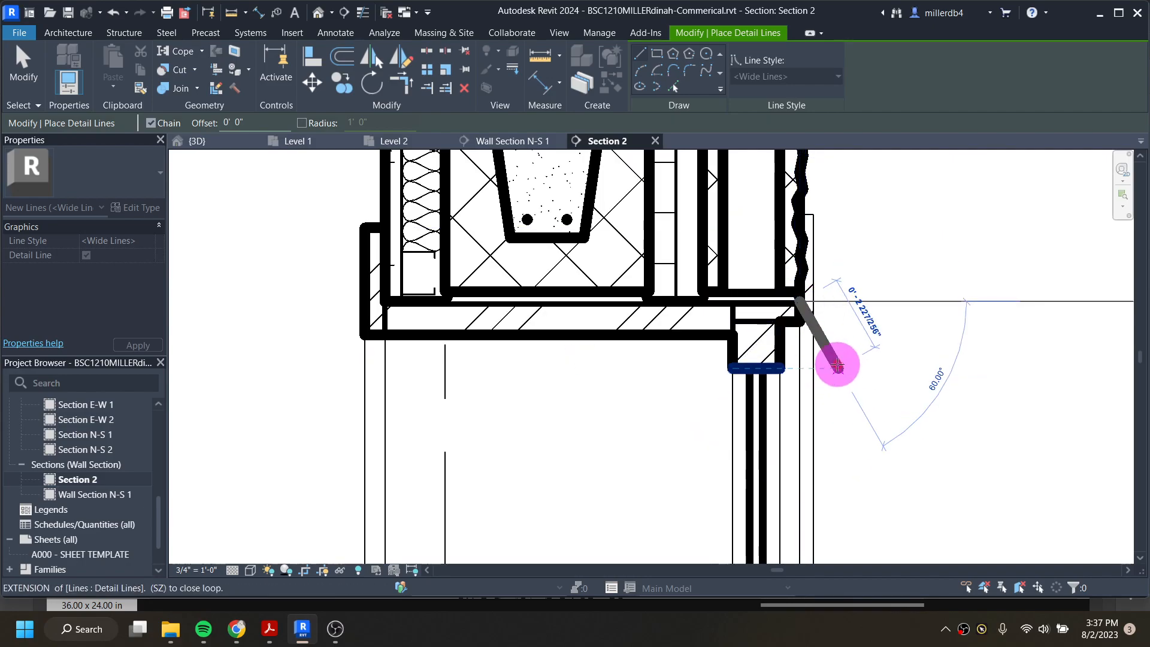
key(Escape)
key(Escape)
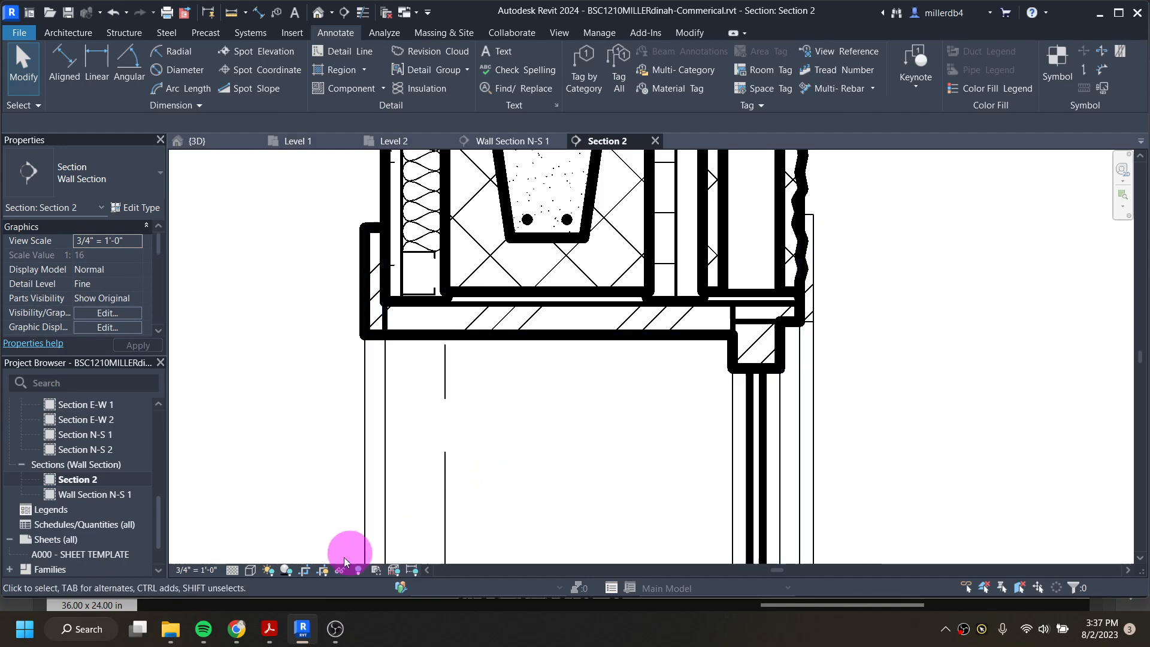
- Check the window head in the Acrobat reference PDF, and in Revit begin the head flashing in Medium Lines with a short diagonal from the cavity insulation's face
click(270, 627)
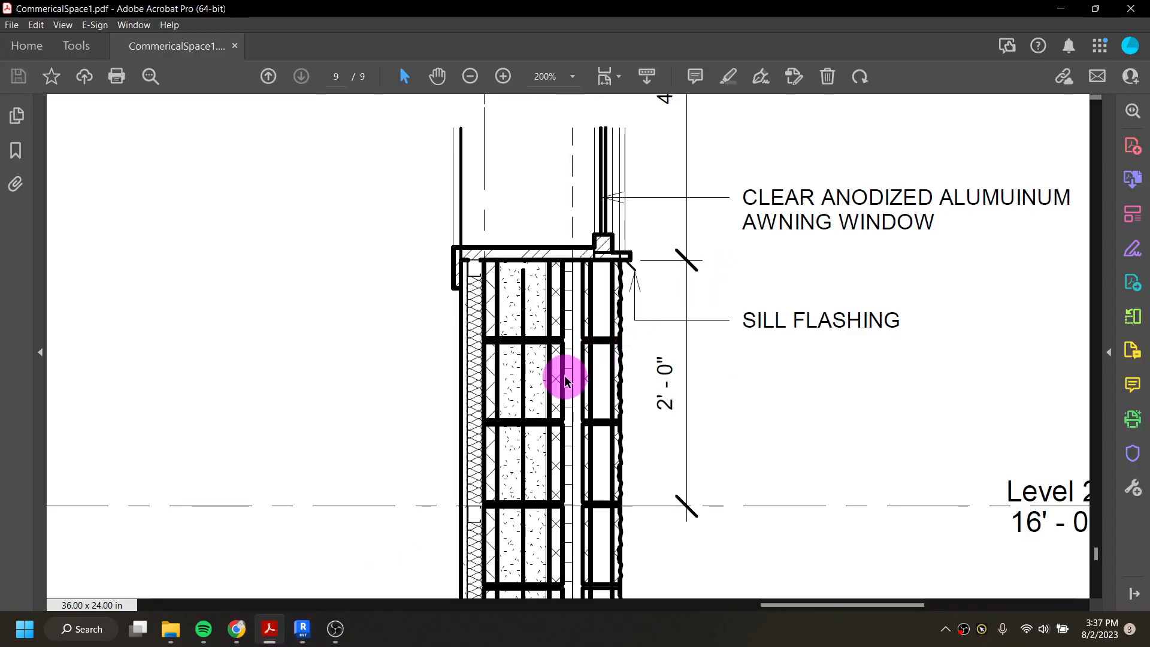
scroll(565, 379, up, 3)
scroll(573, 391, up, 2)
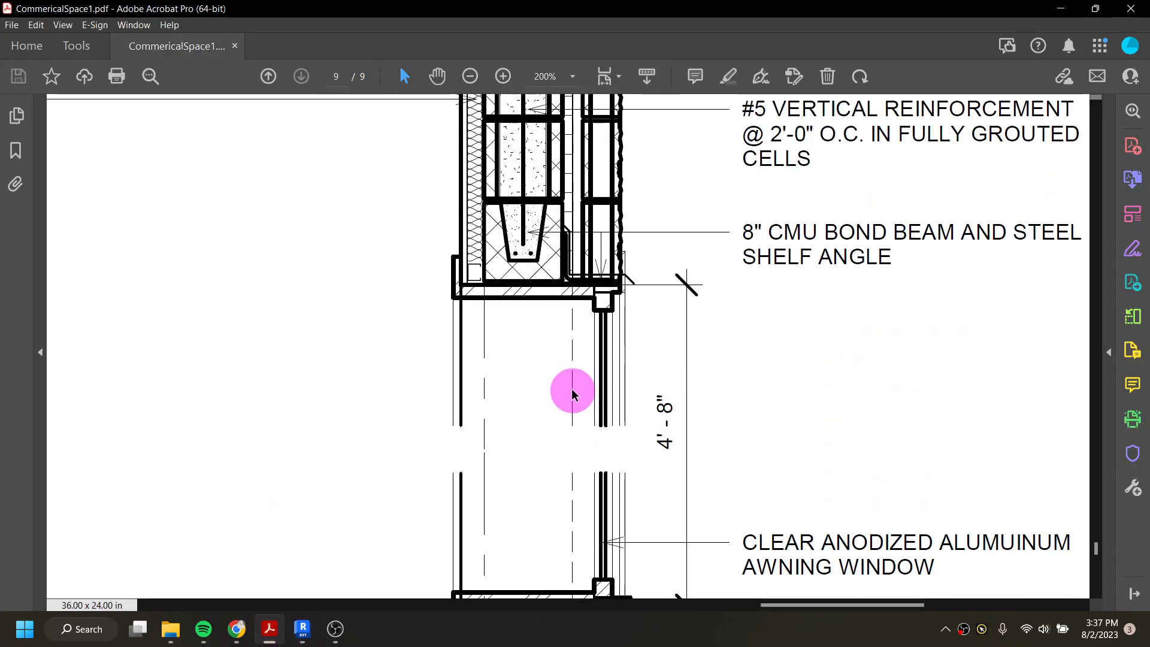
scroll(616, 322, up, 1)
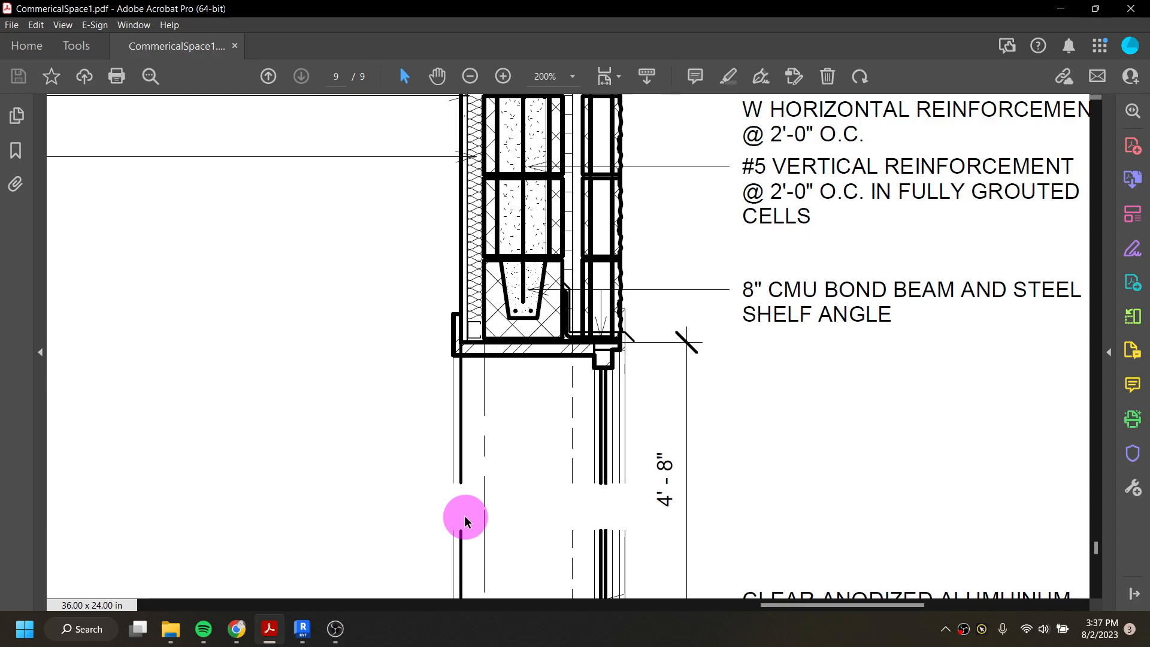
click(302, 628)
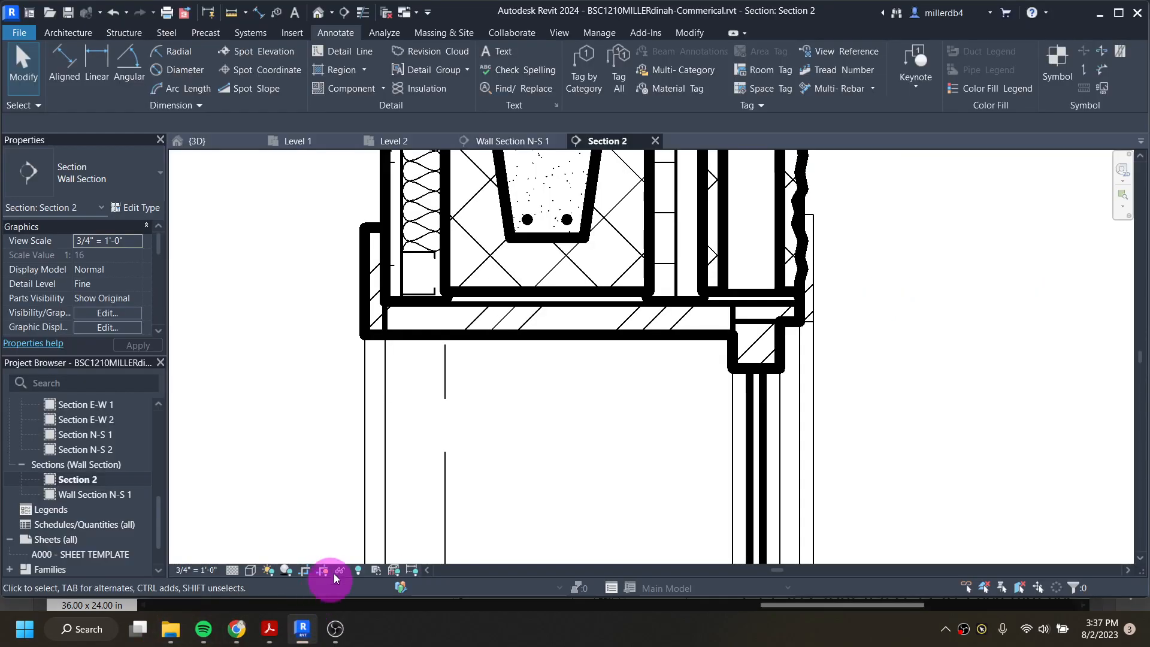
scroll(537, 321, up, 3)
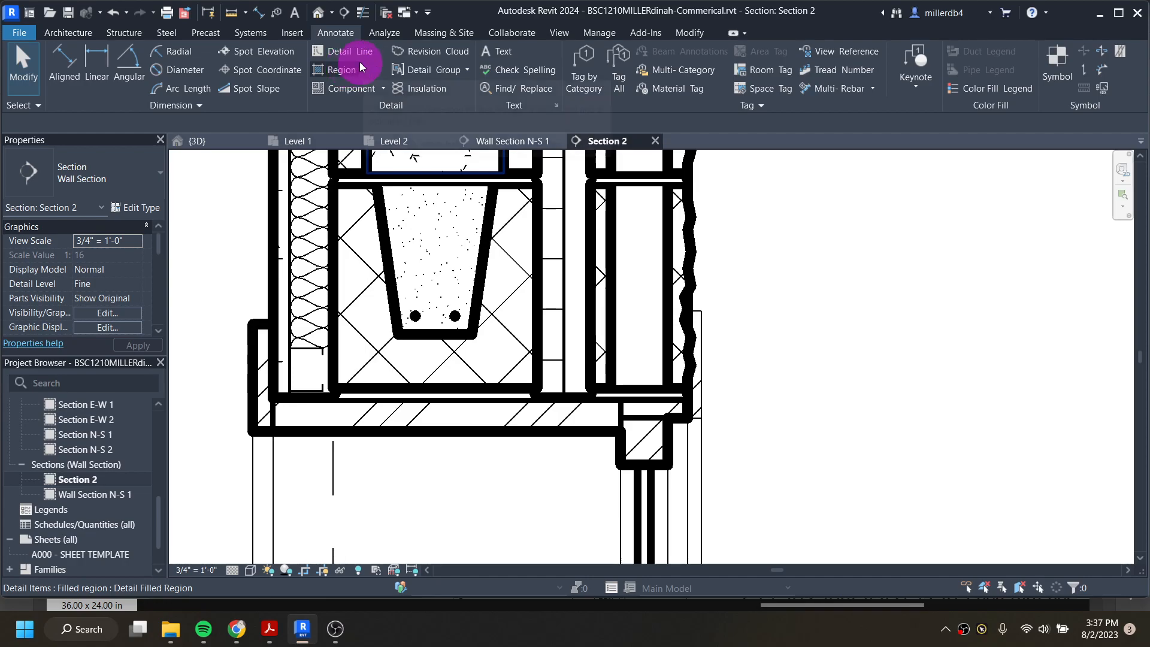
click(358, 51)
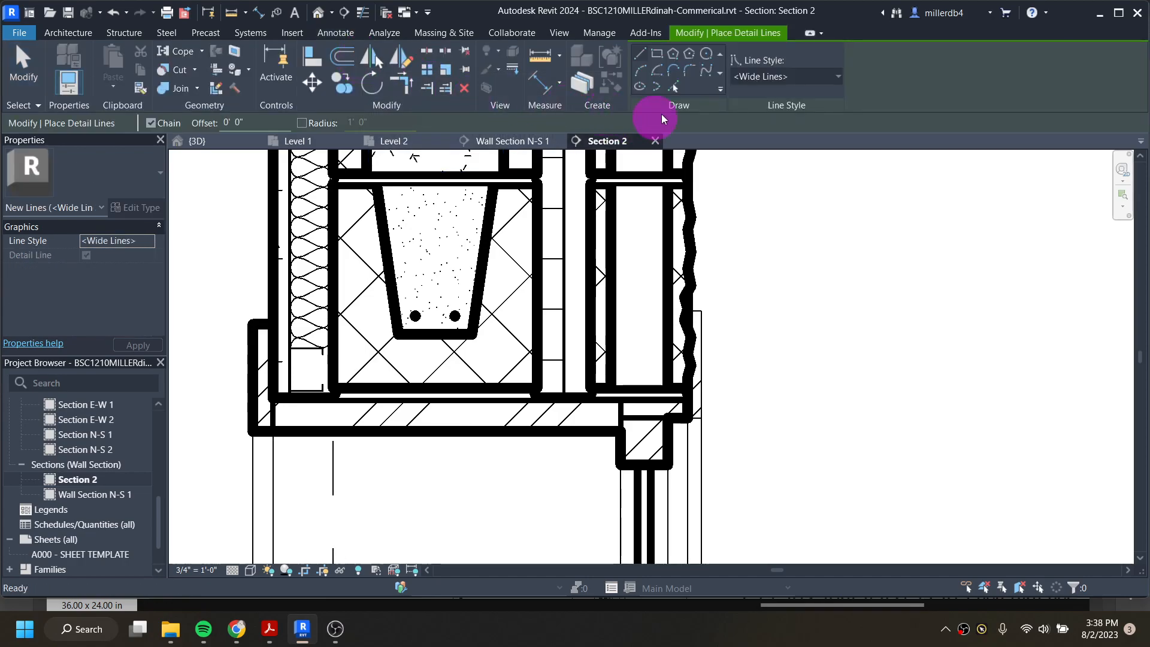
click(769, 76)
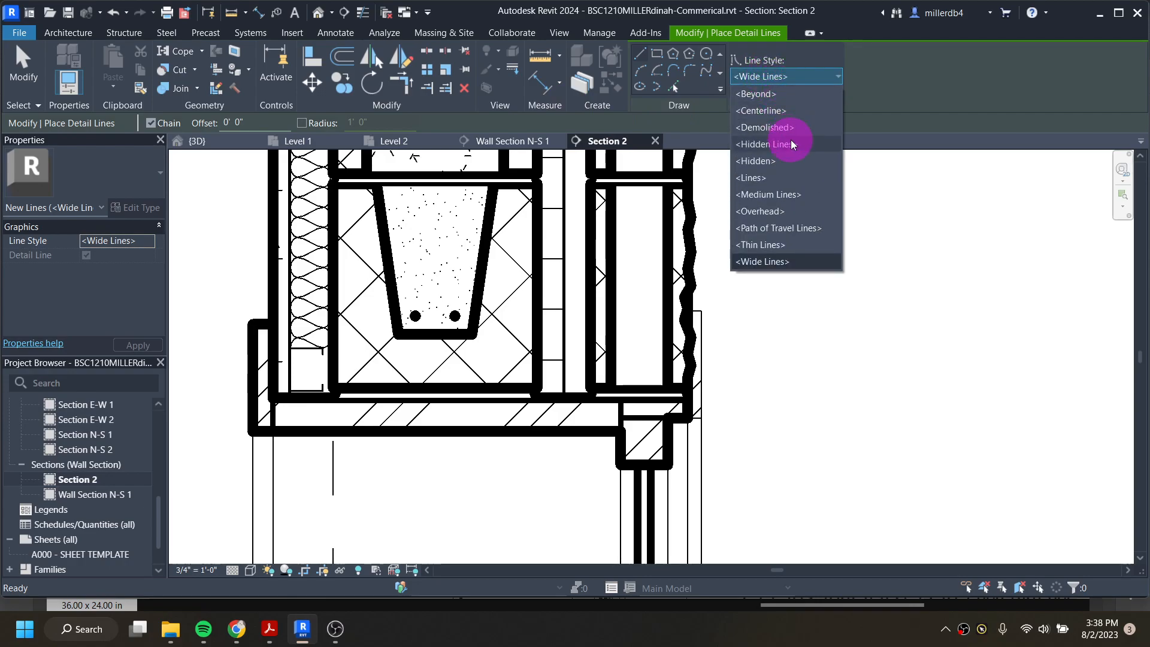
click(788, 195)
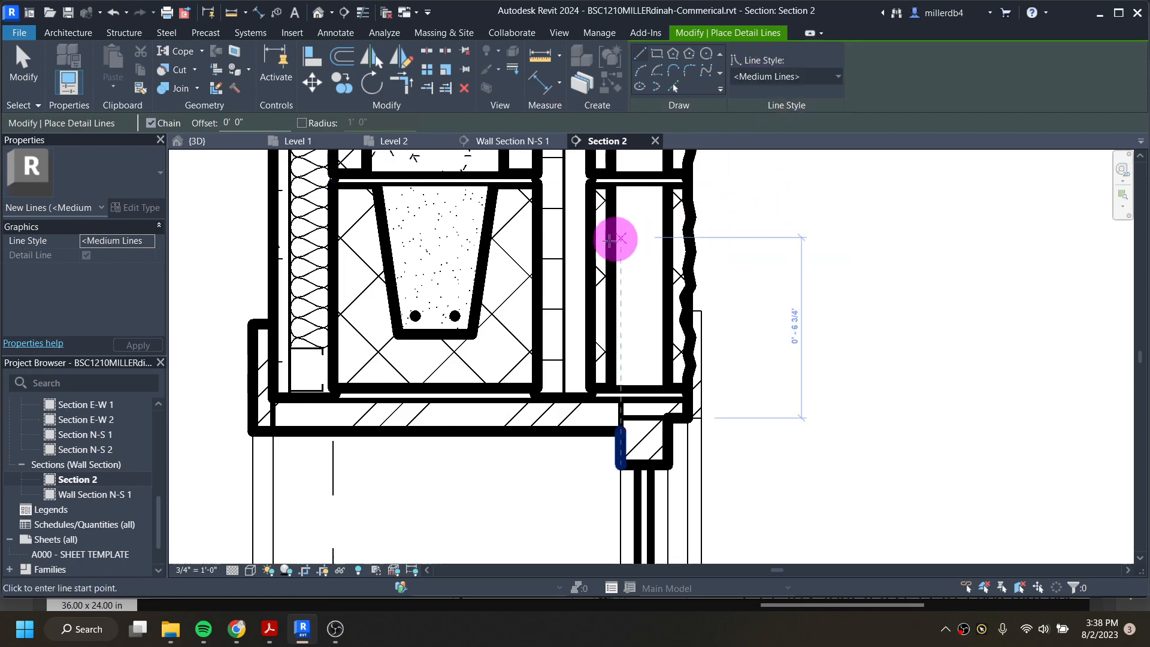
click(563, 286)
click(577, 298)
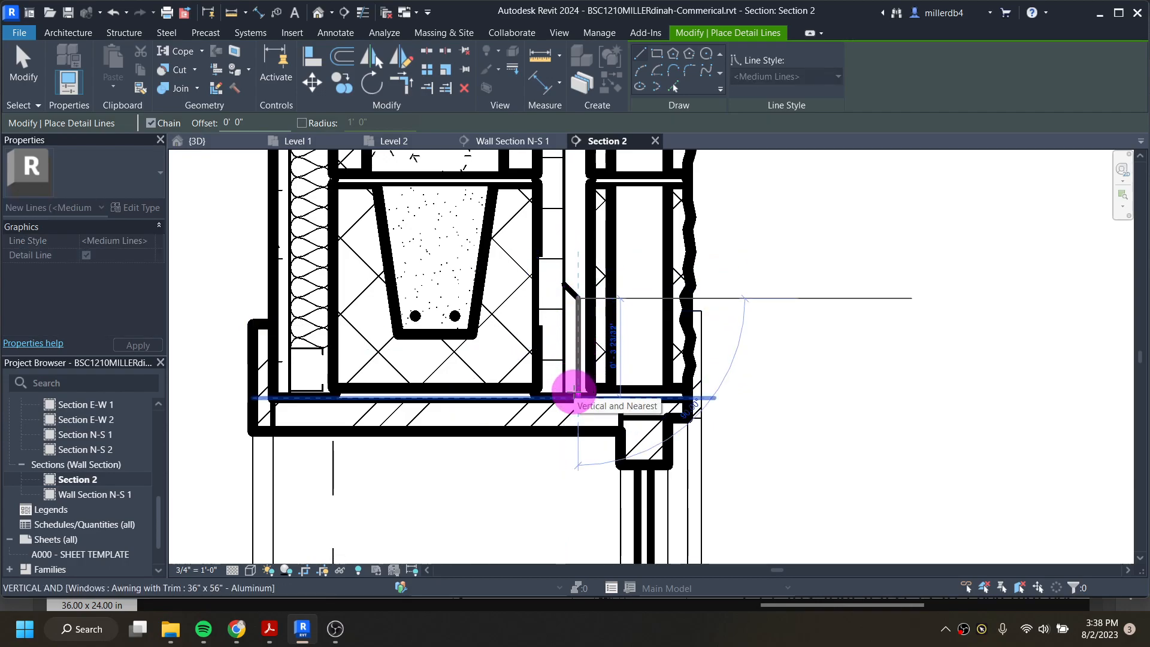
- Continue the head flashing down the cavity, 5" outward beneath the veneer, and finish it with a 3/4" drip edge sloping down at 45°
click(575, 384)
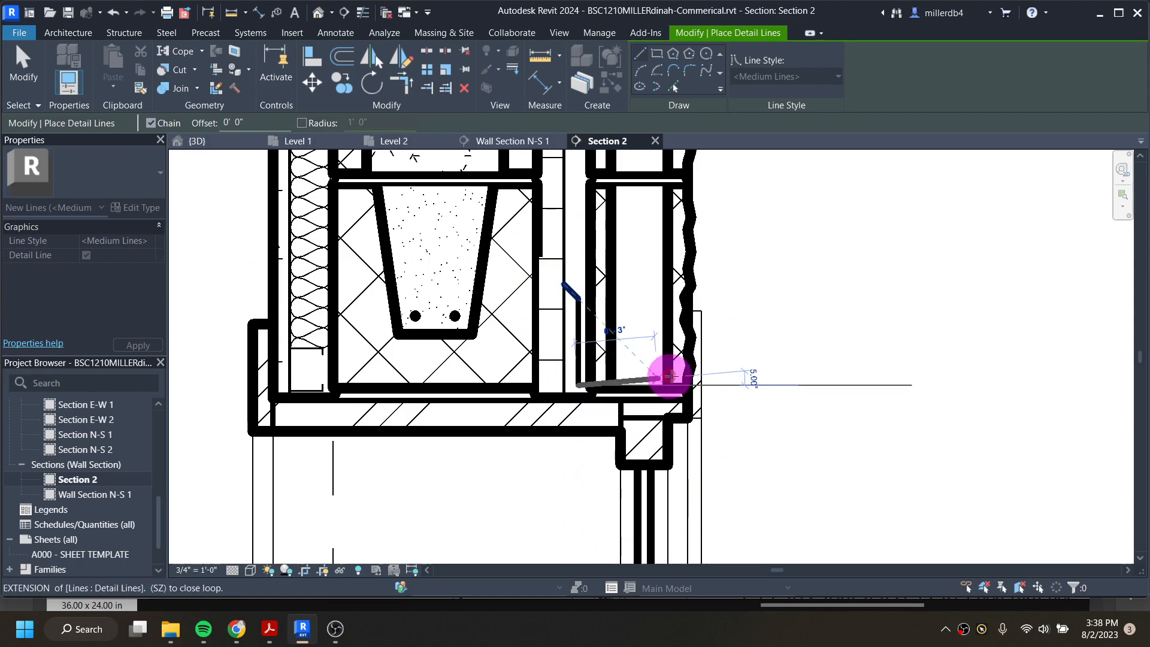
click(708, 385)
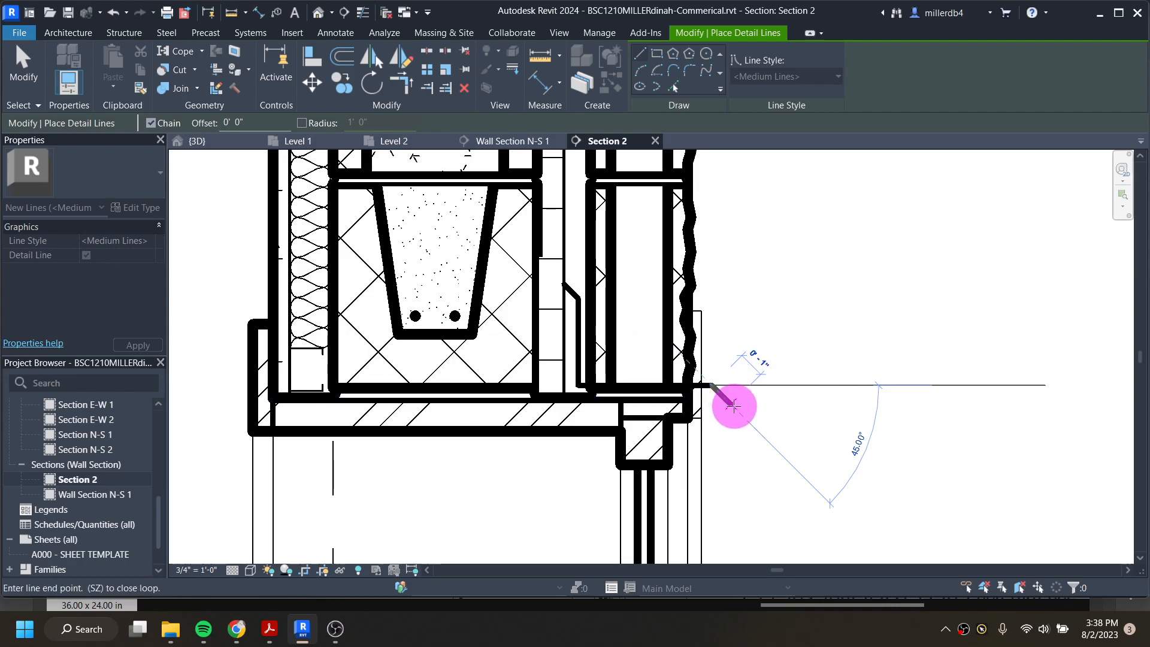
scroll(729, 404, up, 3)
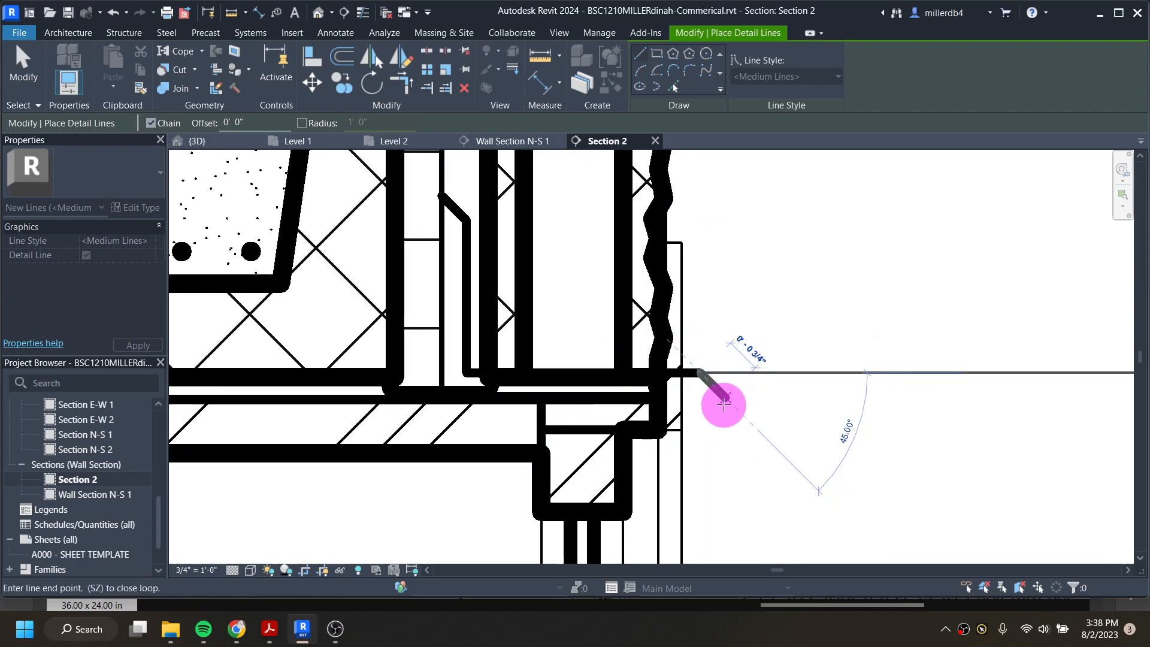
click(724, 397)
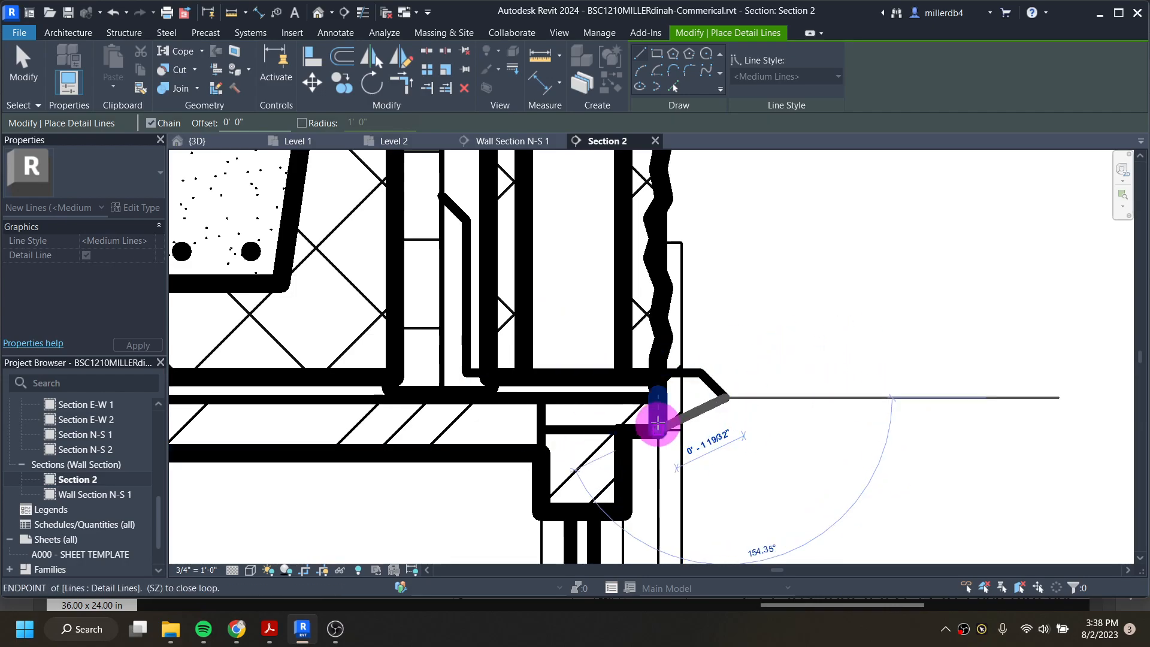
key(Escape)
key(Escape)
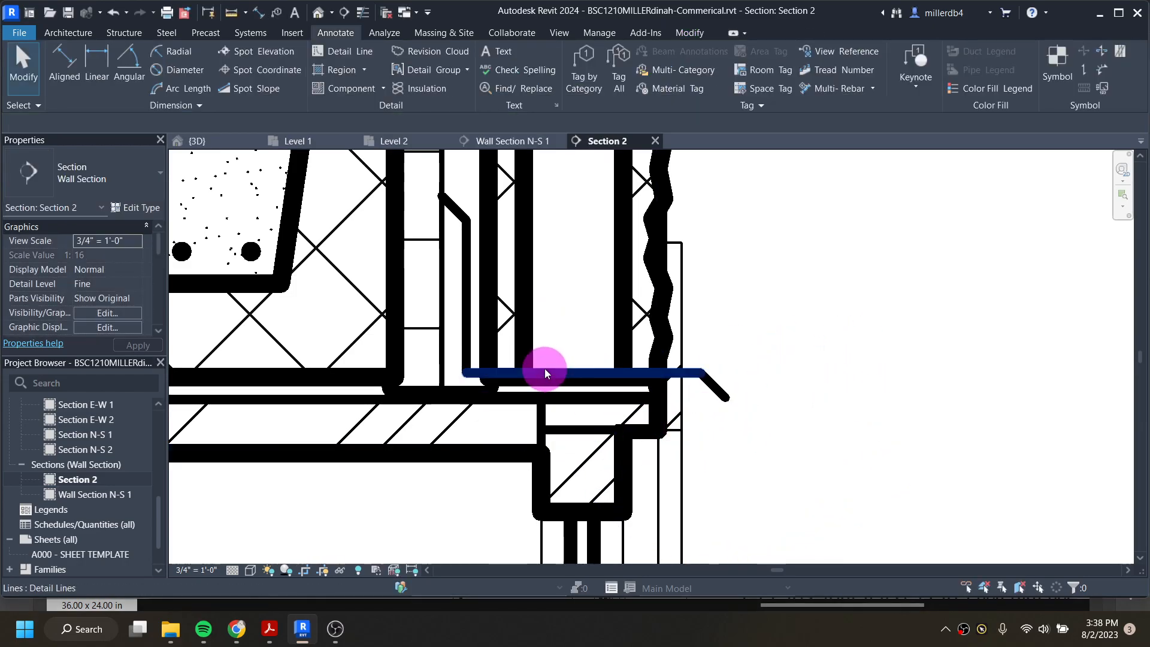
- Nudge the head flashing's horizontal run up four increments, above the thick line along the bottom of the wall
click(545, 370)
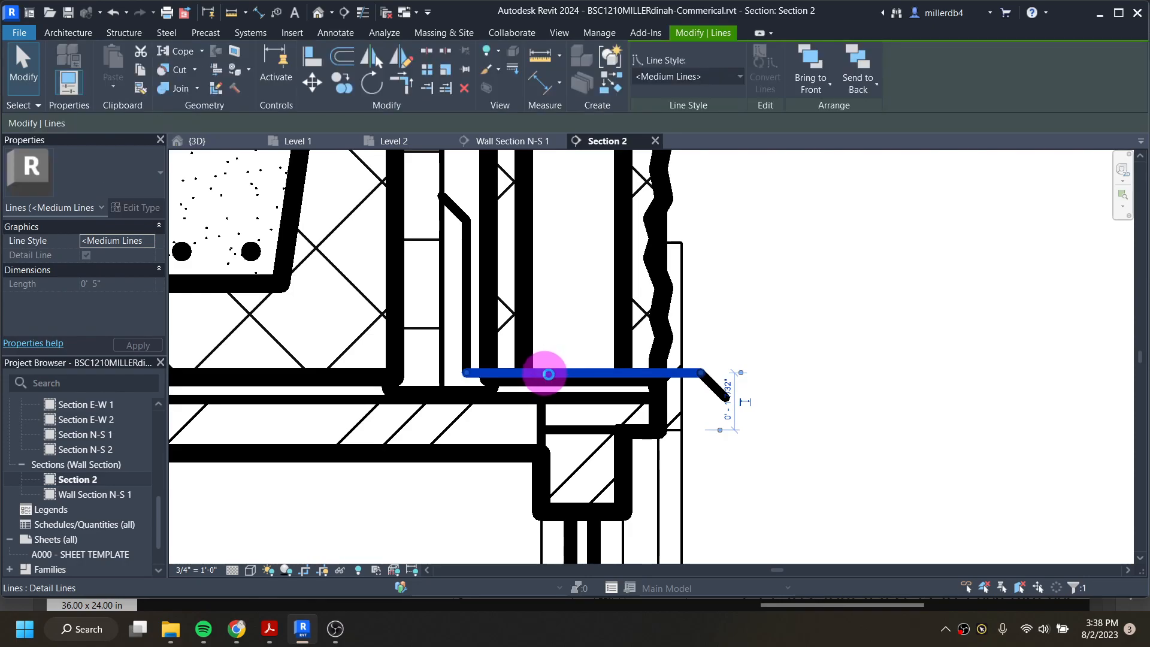
key(Up)
key(Up)
key(Up)
key(Up)
click(750, 443)
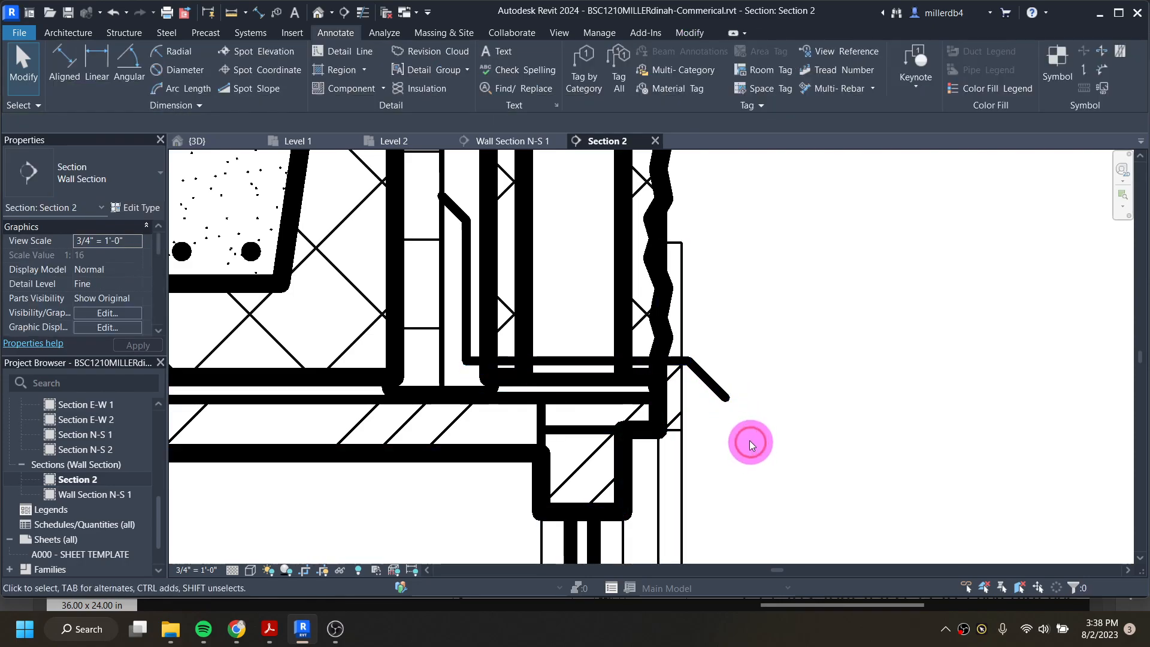
- Check the shelf angle in the Acrobat reference PDF, and in Revit browse for a detail component family in Div 05-Metals, 051200-Structural Steel Framing
click(269, 629)
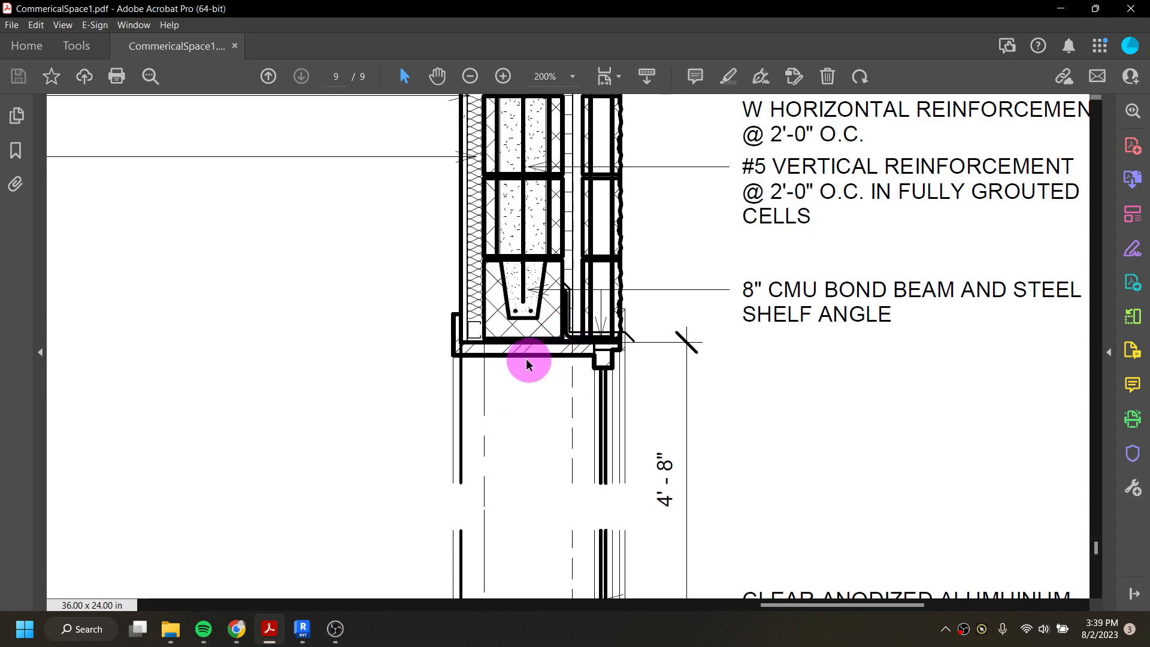
mouse_move(304, 631)
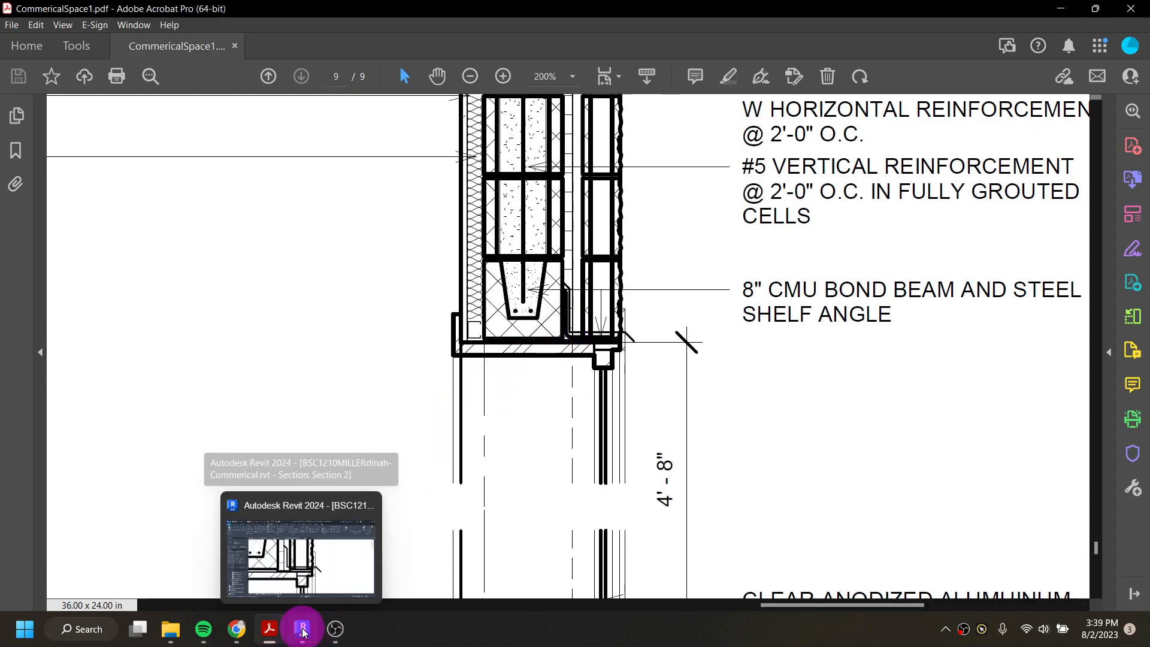
click(304, 585)
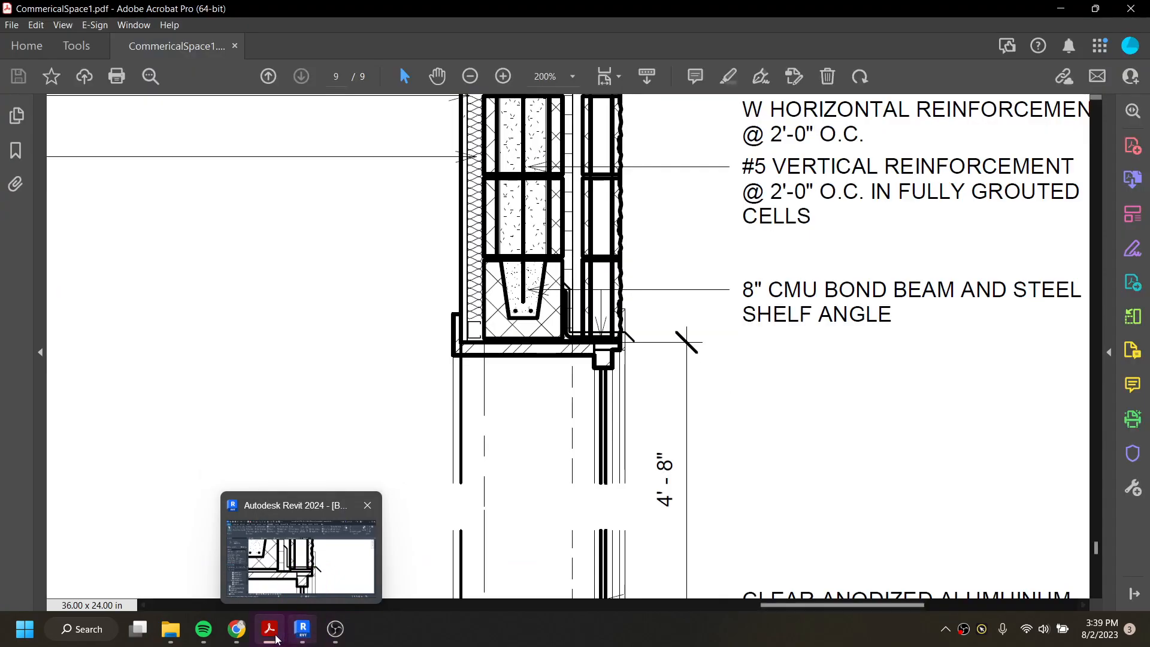
click(301, 632)
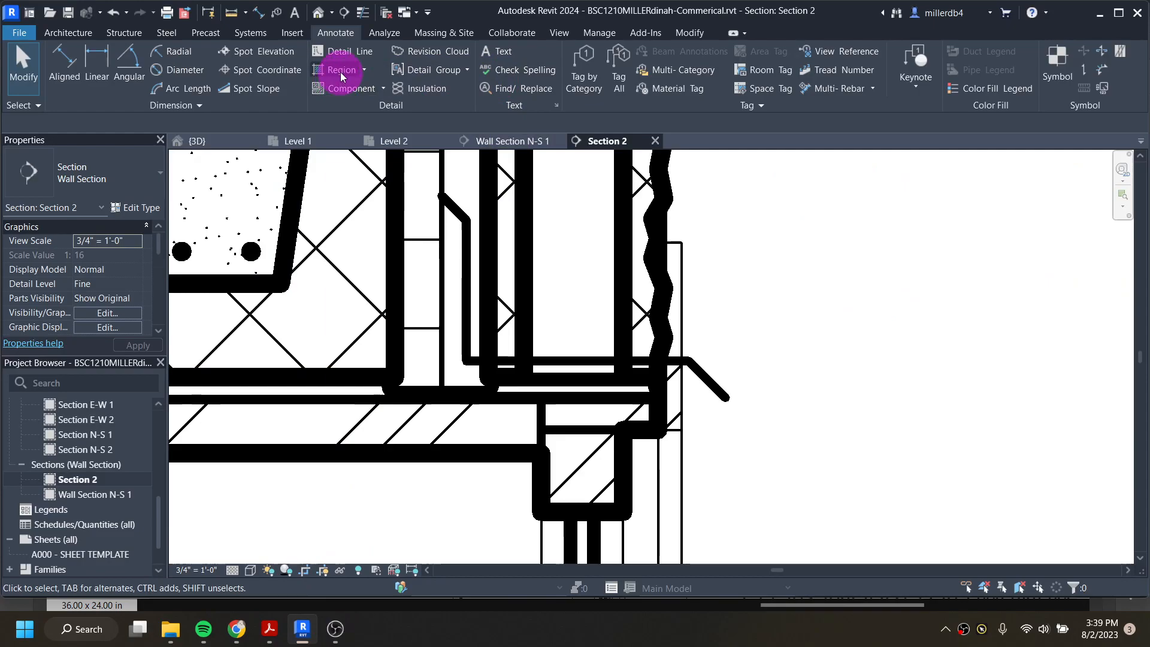
click(348, 89)
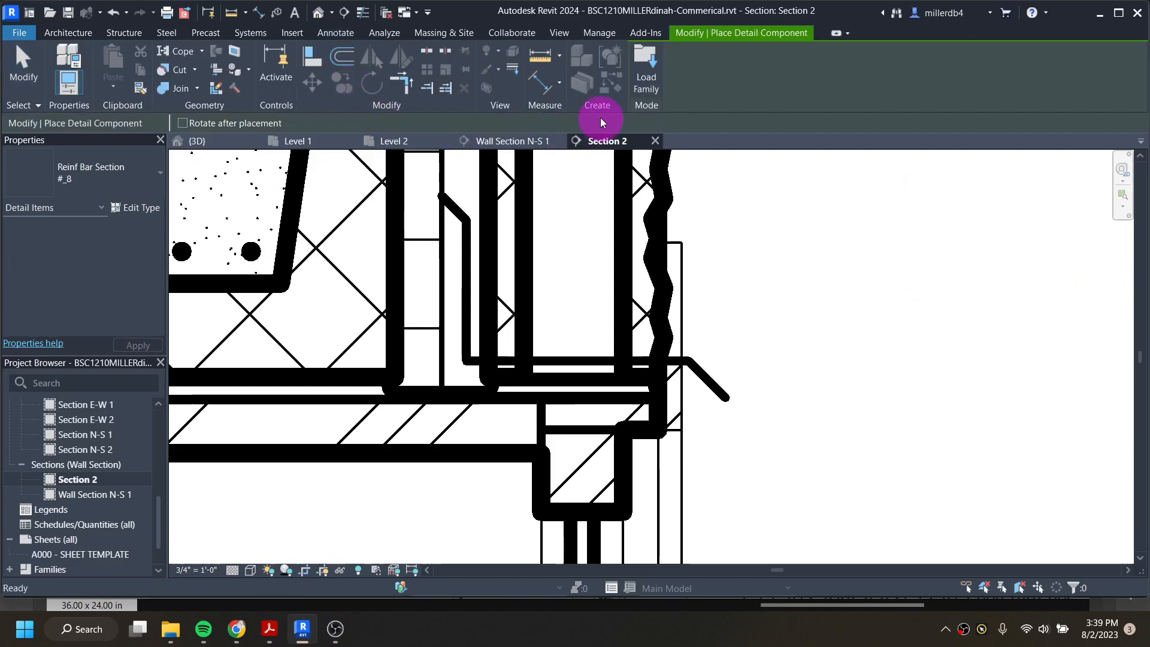
click(646, 87)
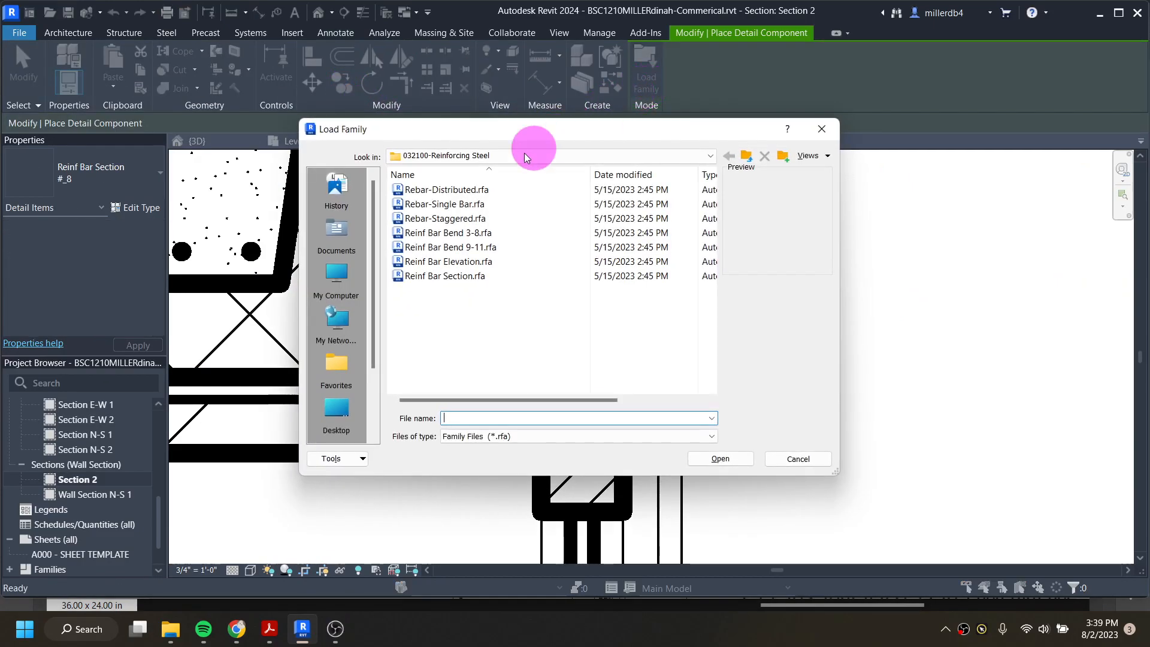
click(487, 157)
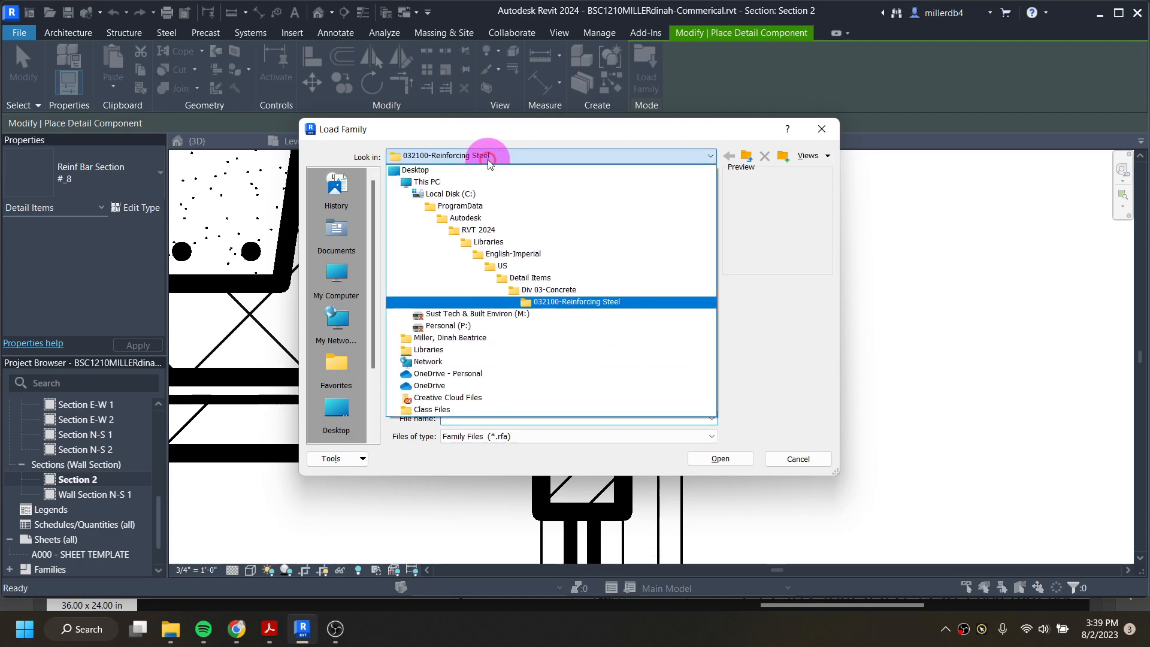
click(530, 277)
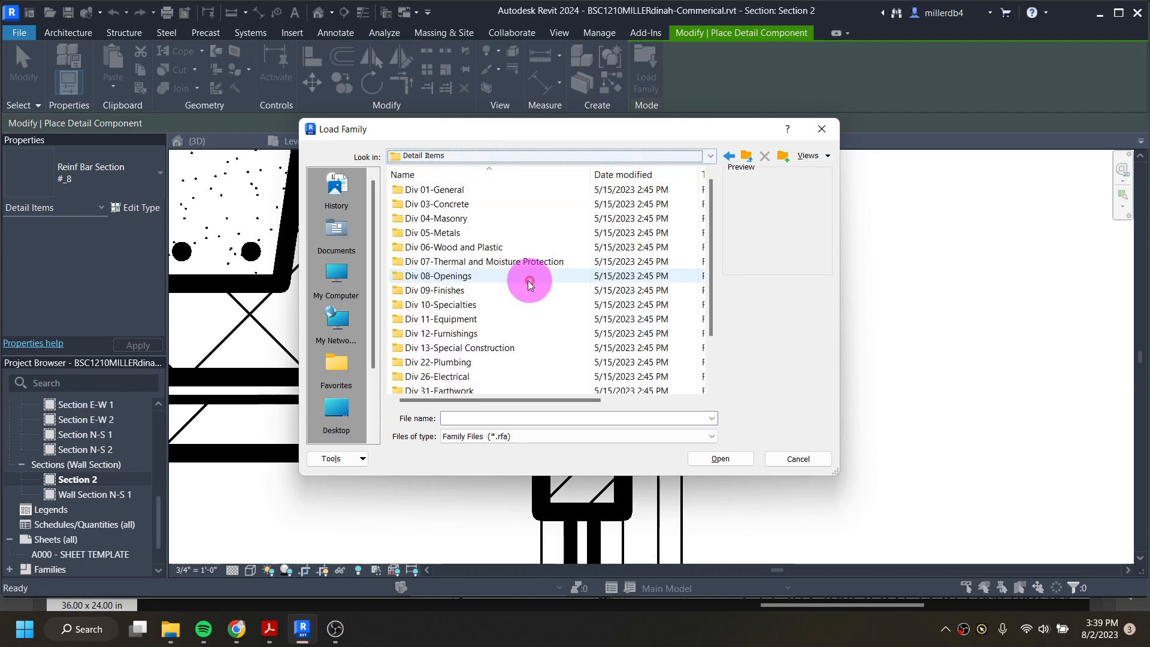
double_click(442, 233)
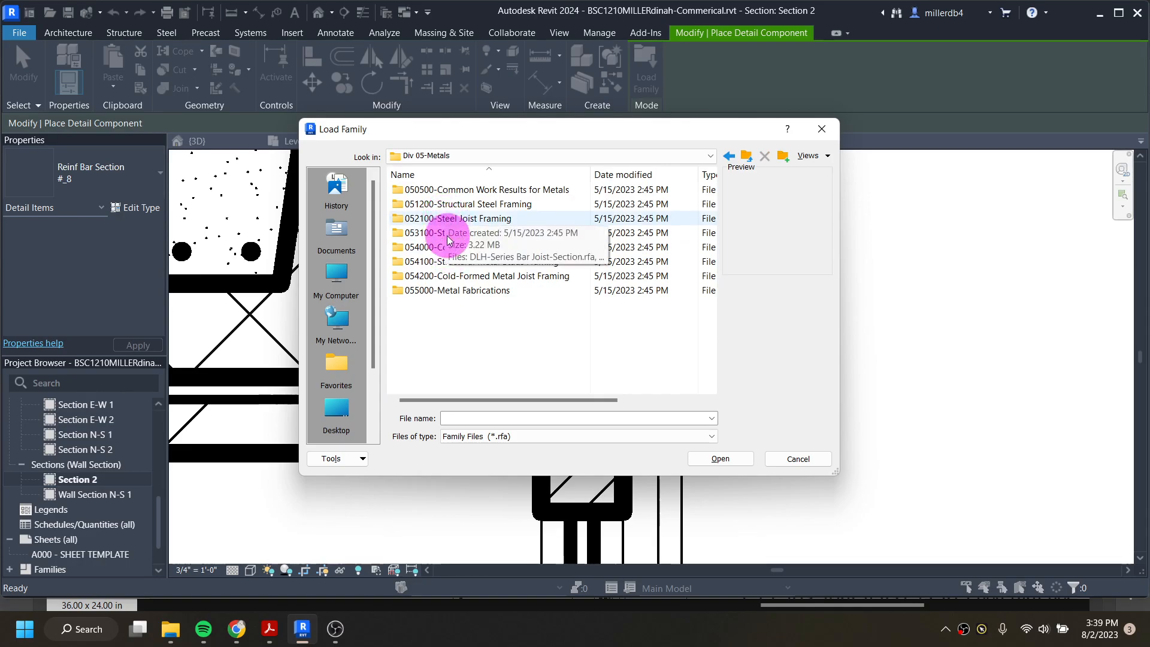
double_click(432, 204)
- Load the AISC Angle Shapes-Section.rfa family with the L5X5X3/8 type
scroll(437, 324, down, 8)
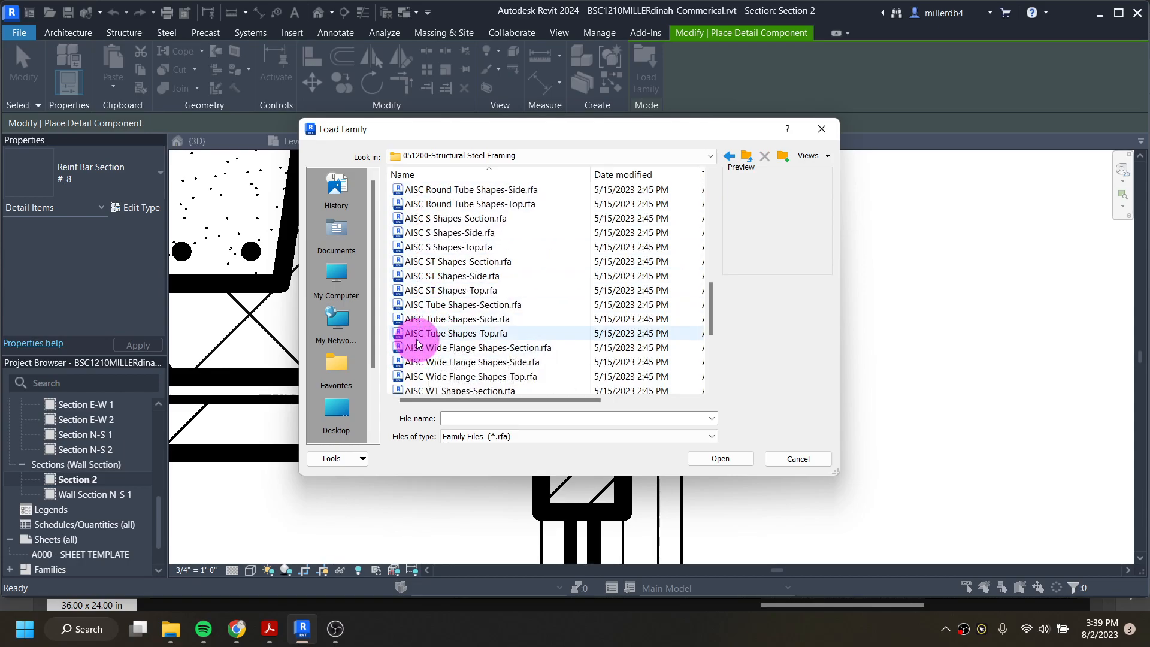
scroll(416, 338, down, 5)
scroll(428, 381, up, 8)
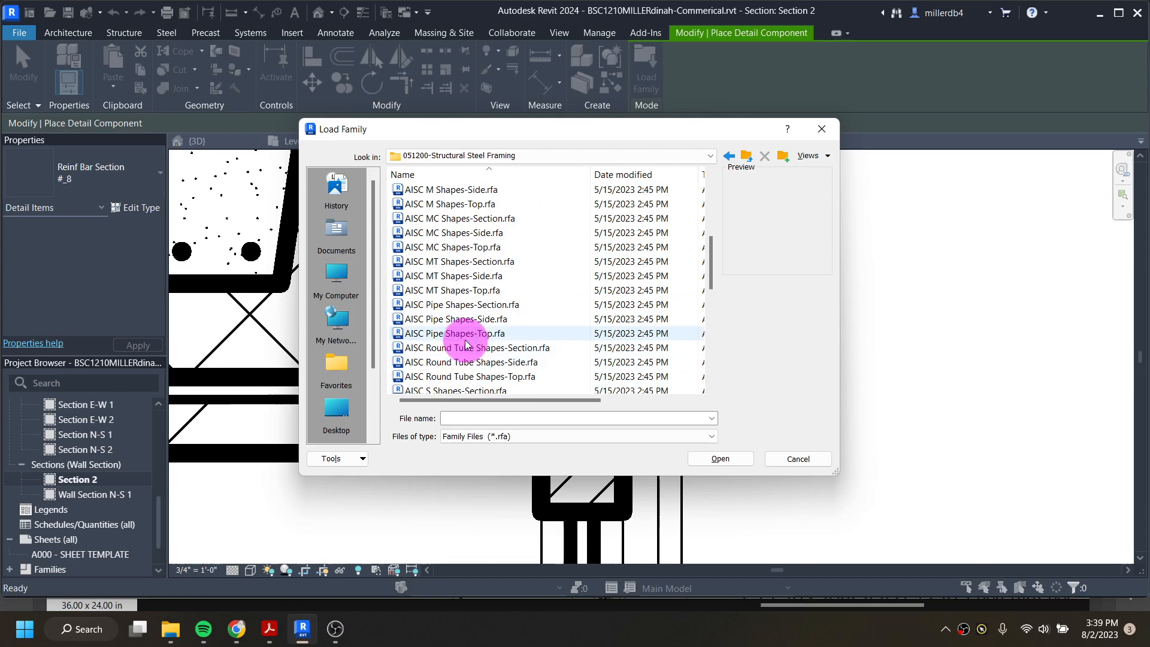
scroll(457, 334, up, 5)
click(449, 222)
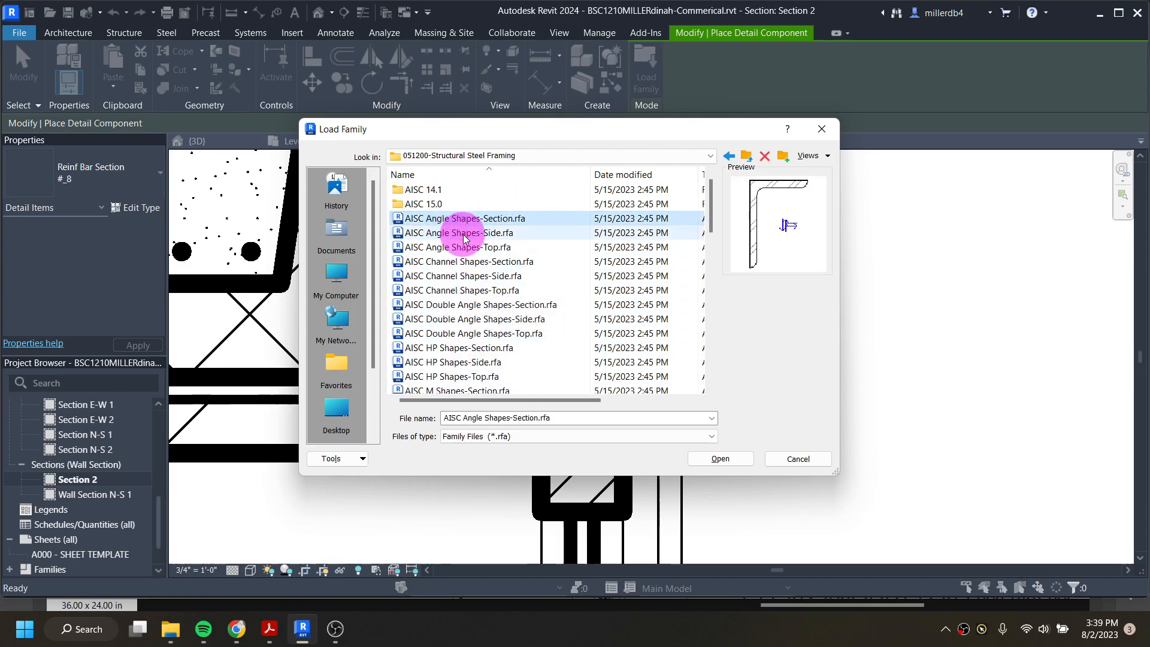
click(709, 459)
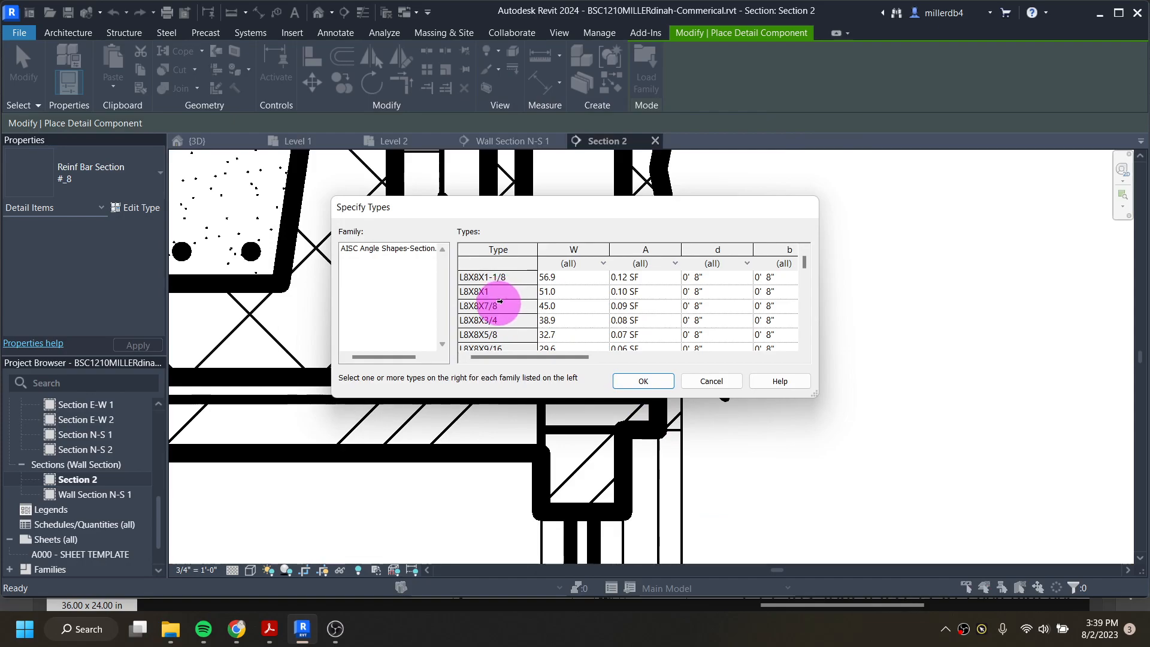
scroll(498, 305, down, 4)
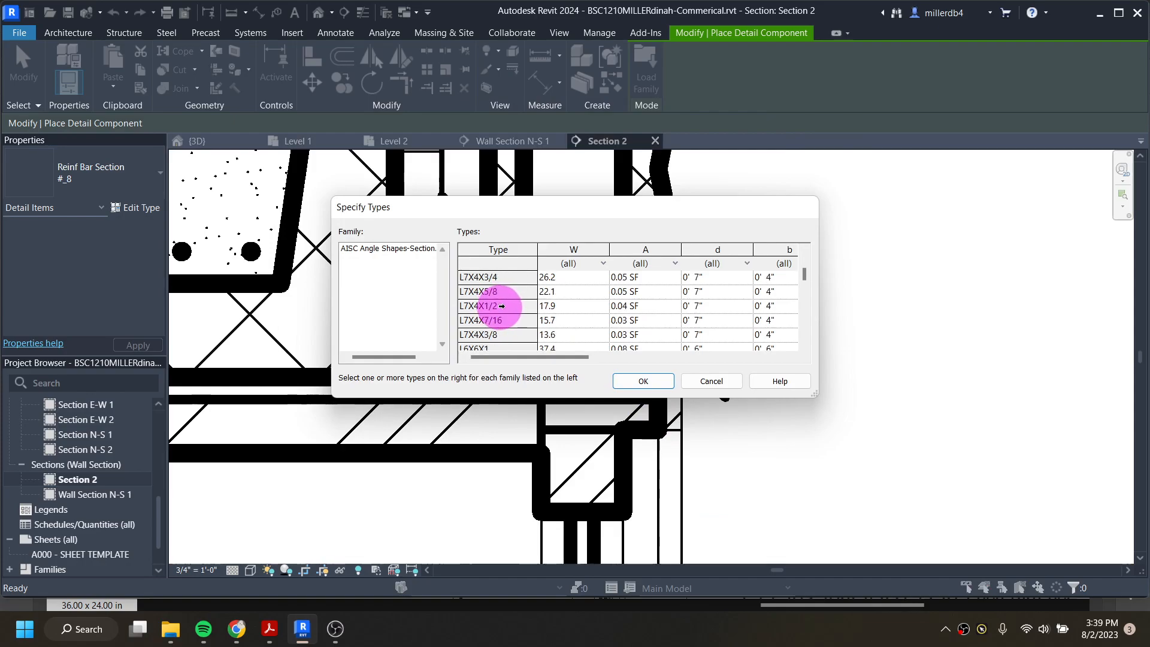
scroll(502, 306, down, 3)
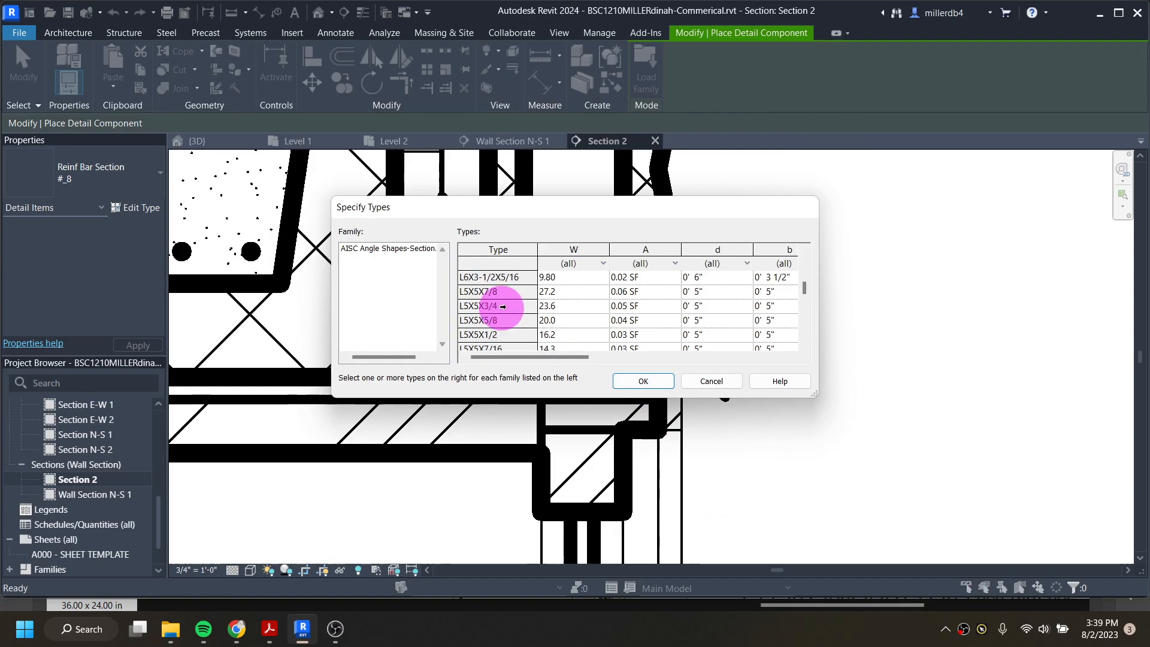
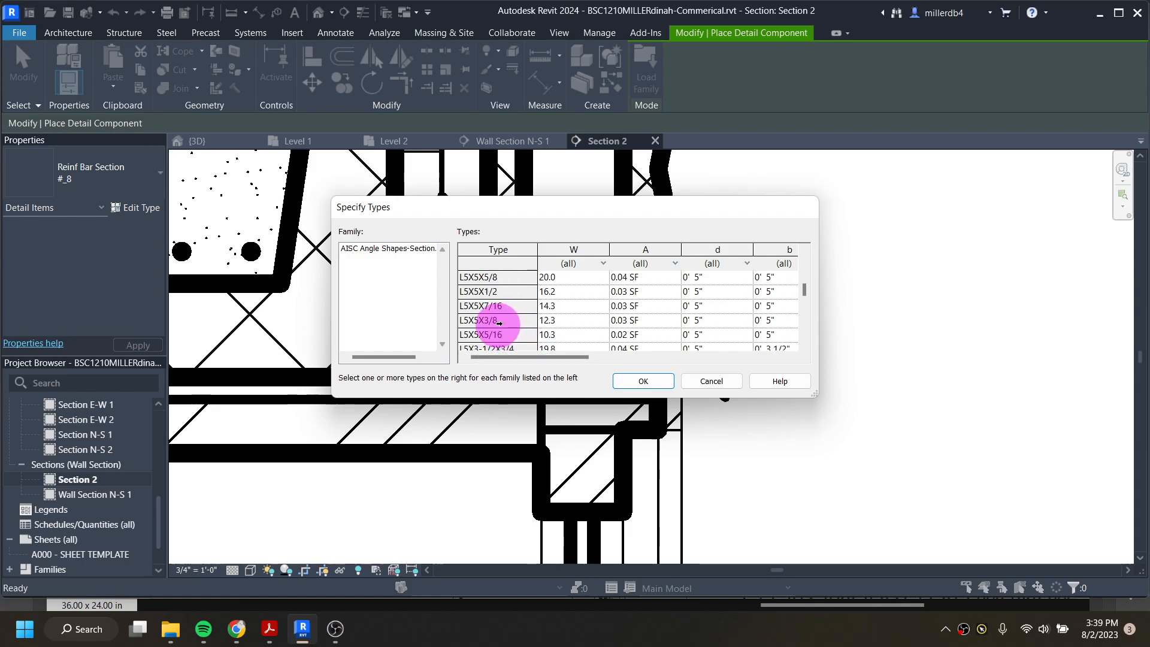
click(498, 322)
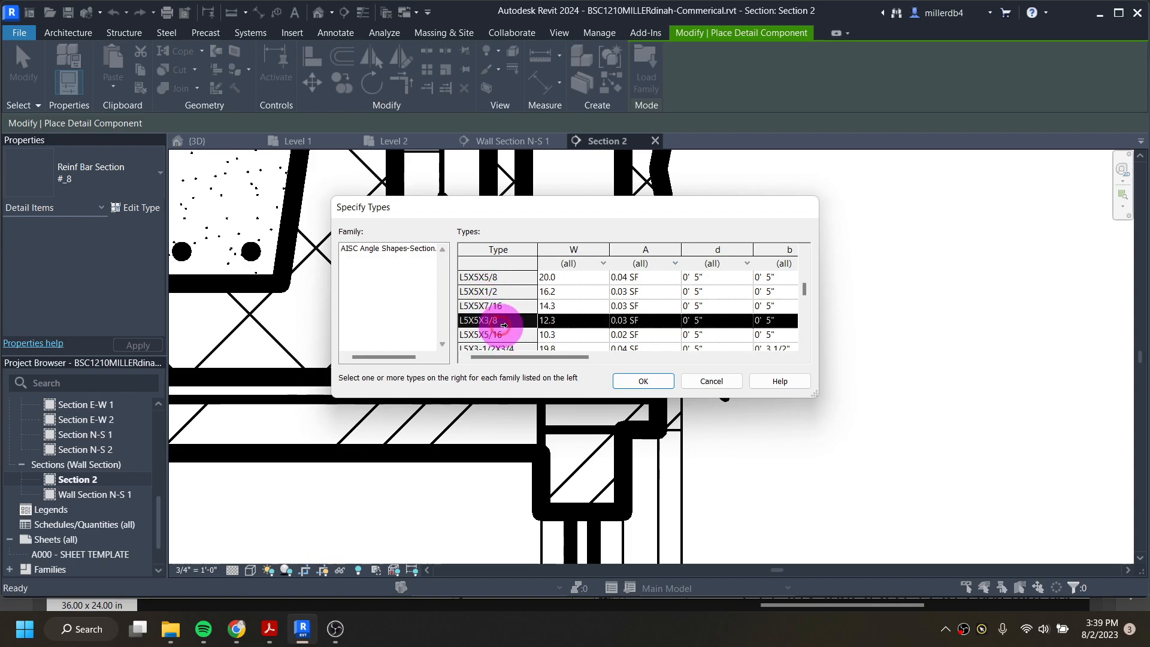
click(658, 380)
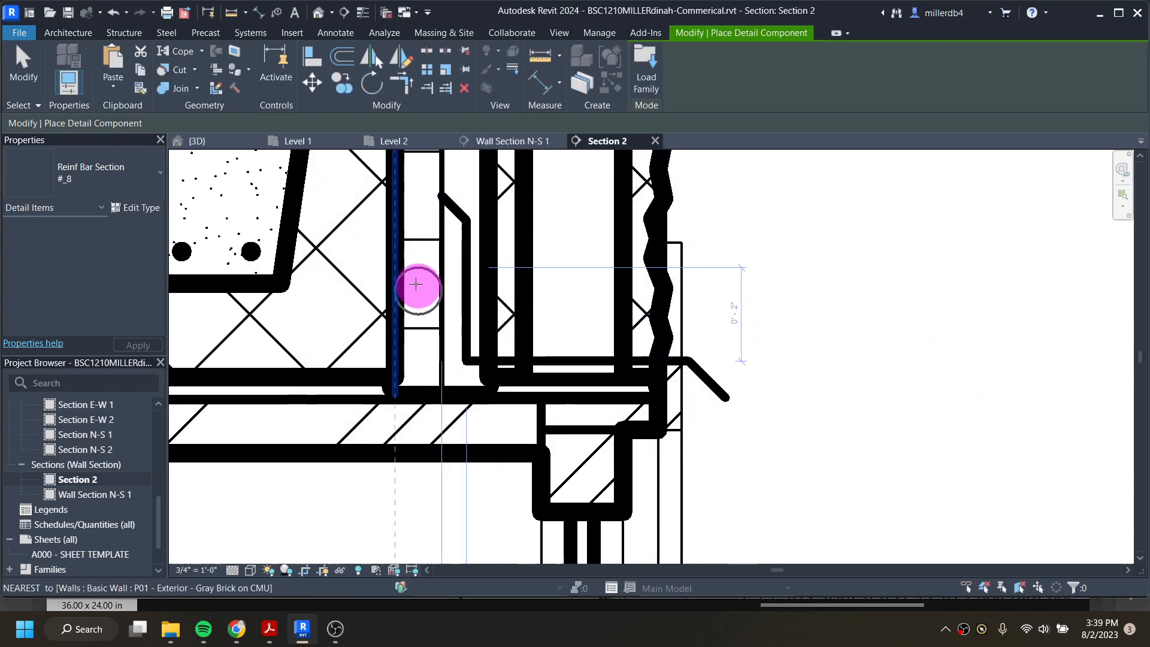
- Place an L5X5X3/8 angle section at the window head, upright leg against the rigid insulation and horizontal leg beneath the veneer
click(82, 180)
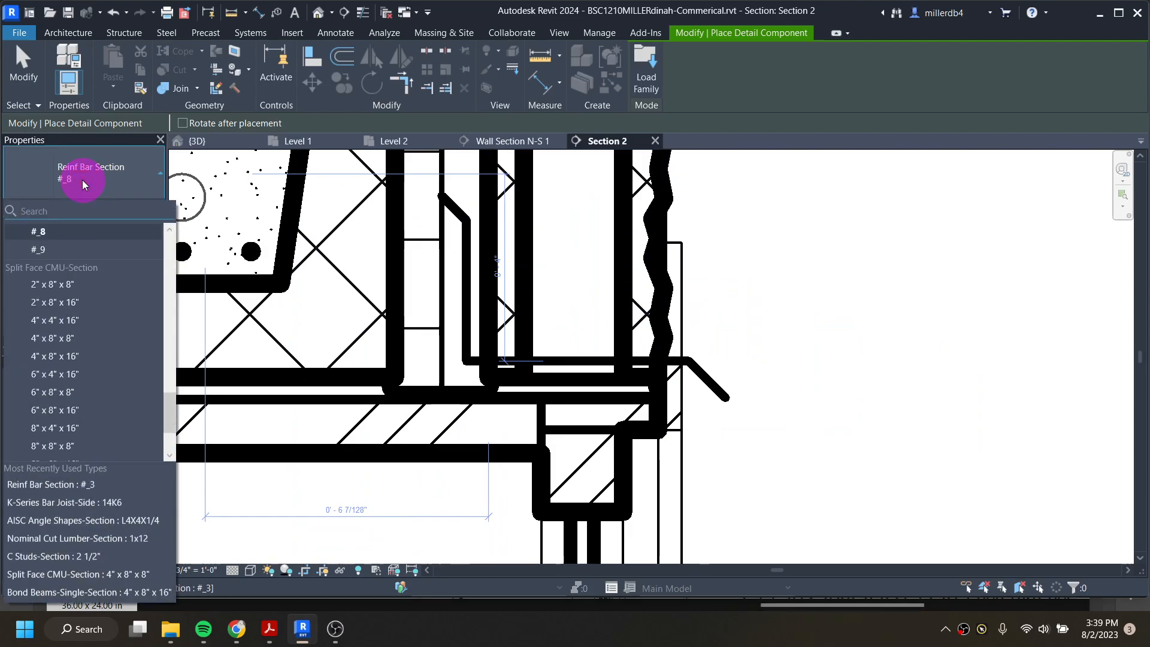
scroll(92, 350, up, 10)
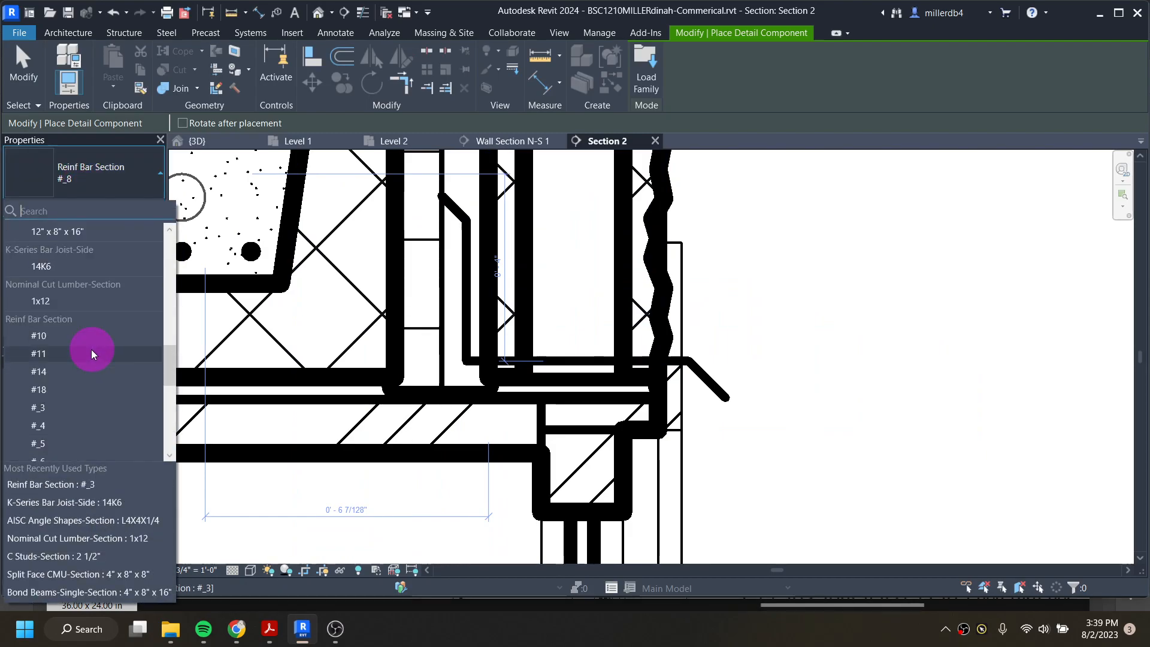
scroll(88, 353, up, 6)
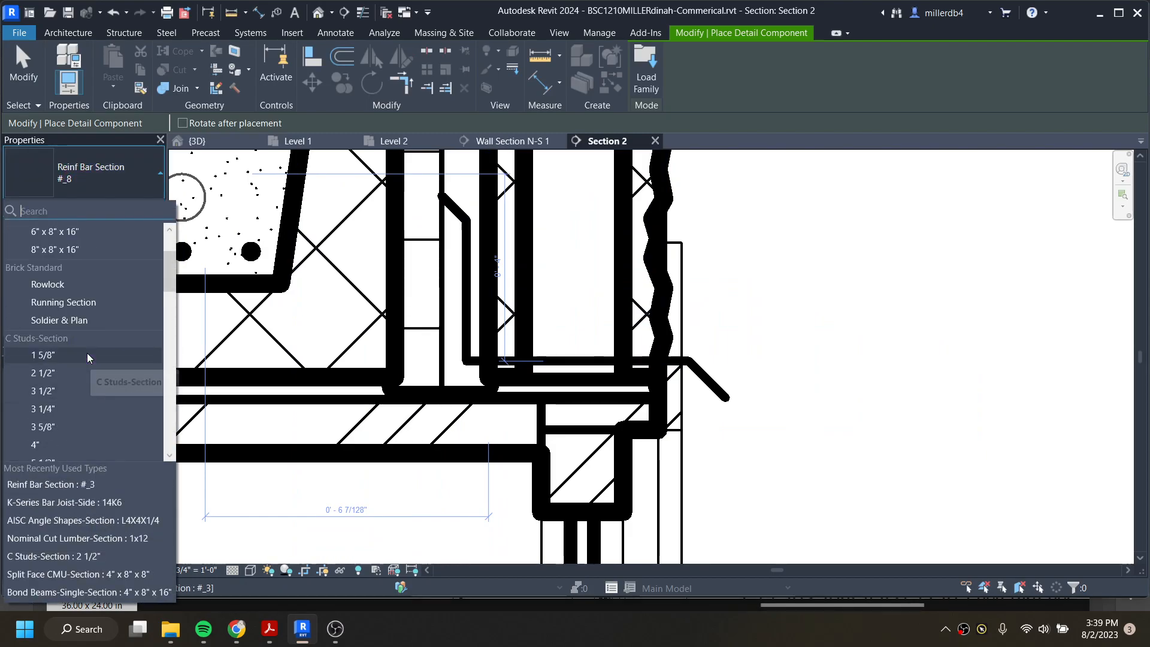
click(62, 265)
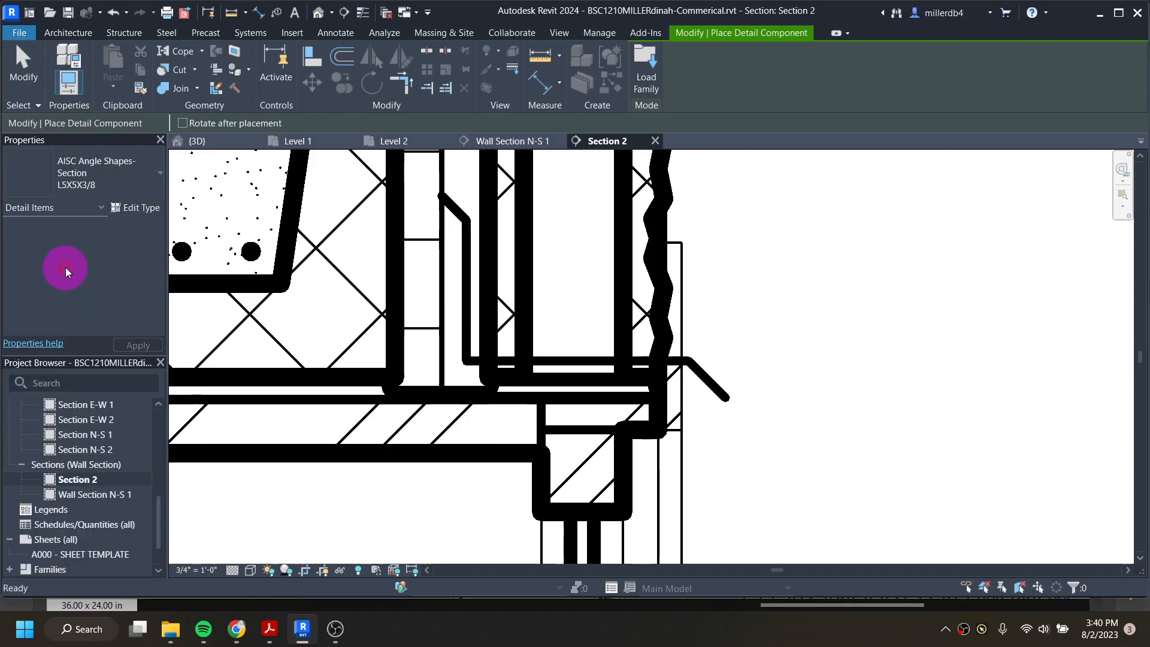
key(space)
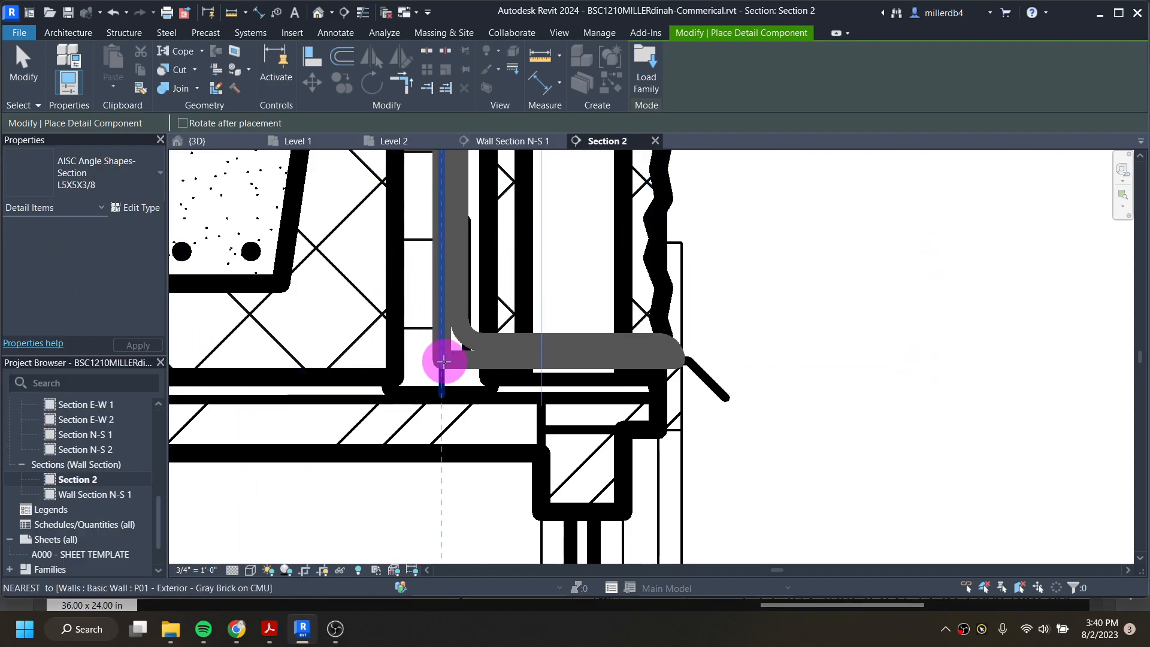
scroll(449, 385, down, 3)
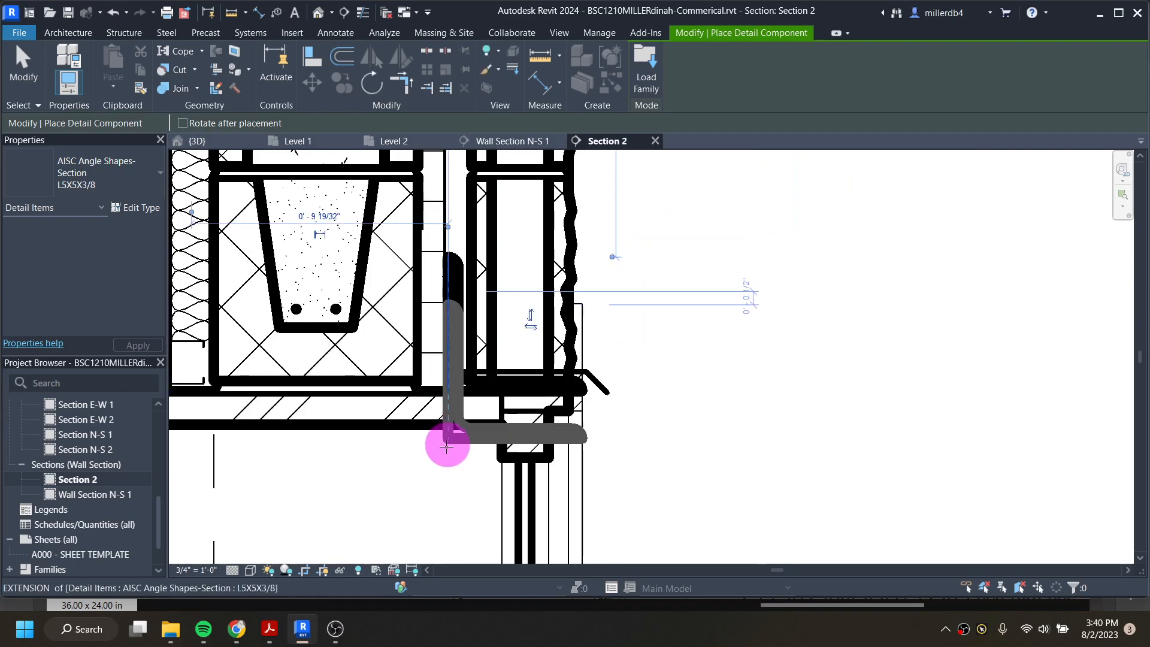
click(454, 385)
key(Escape)
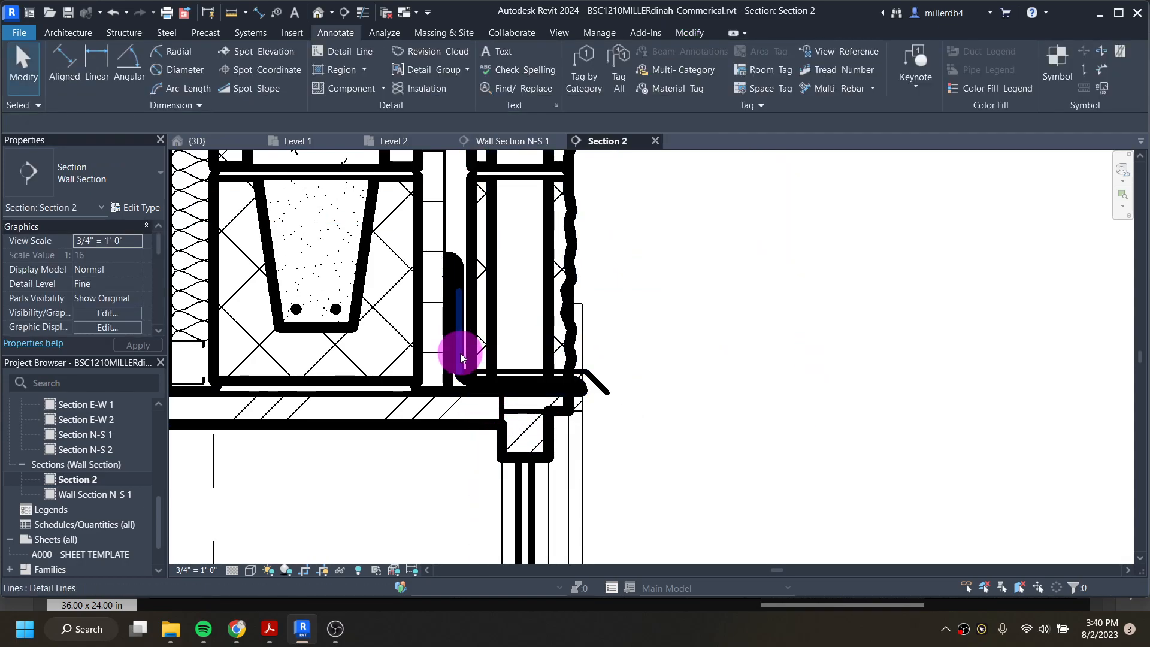
- Nudge the head flashing's vertical leg two increments outward, away from the shelf angle's upright leg
click(461, 353)
scroll(458, 317, up, 3)
key(Right)
key(Right)
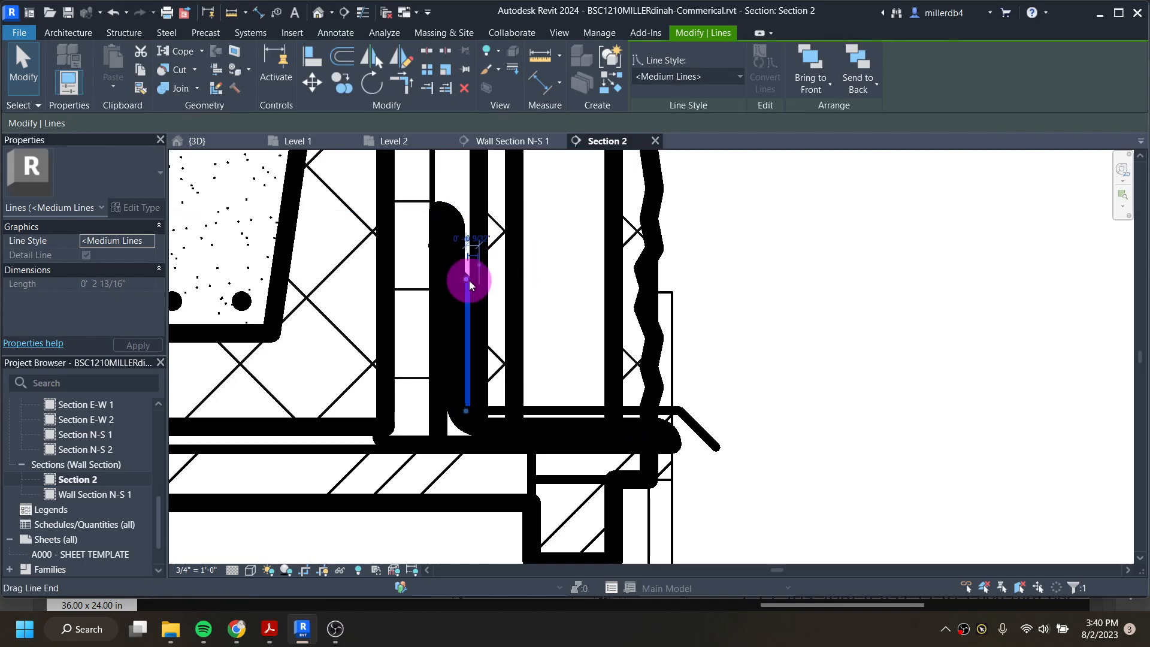
key(Escape)
- Extend the flashing's vertical leg to about 4 9/16" long, so its upper end passes the top of the shelf angle
click(457, 269)
mouse_move(458, 243)
mouse_down()
mouse_move(454, 188)
mouse_move(457, 258)
mouse_up()
key(Escape)
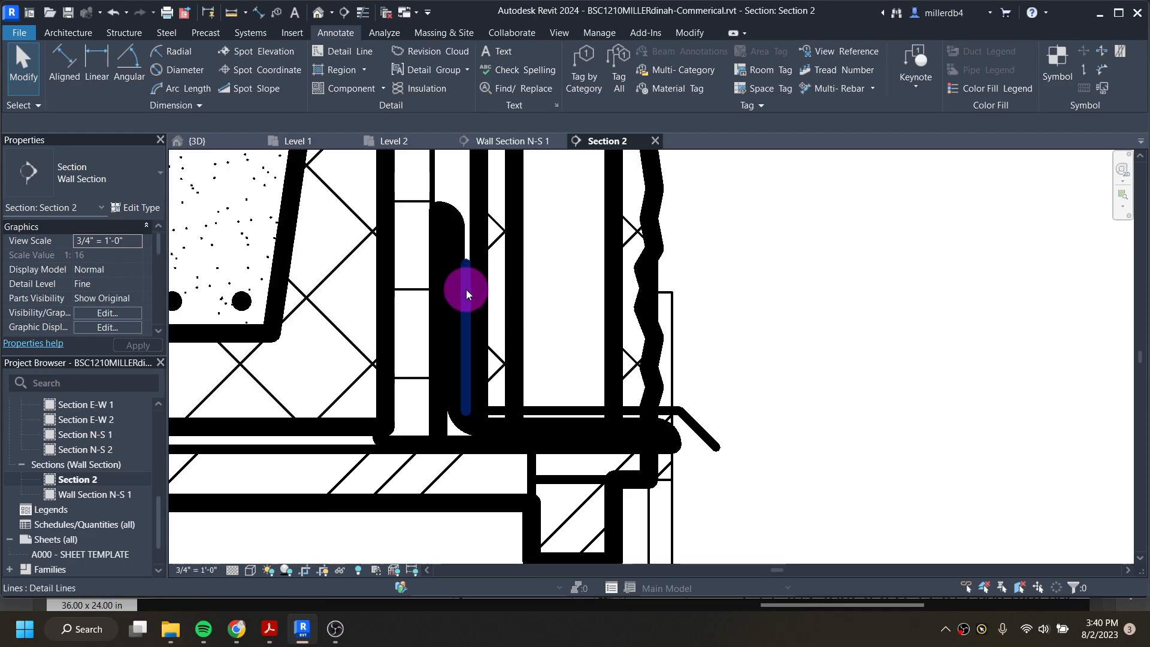
click(454, 260)
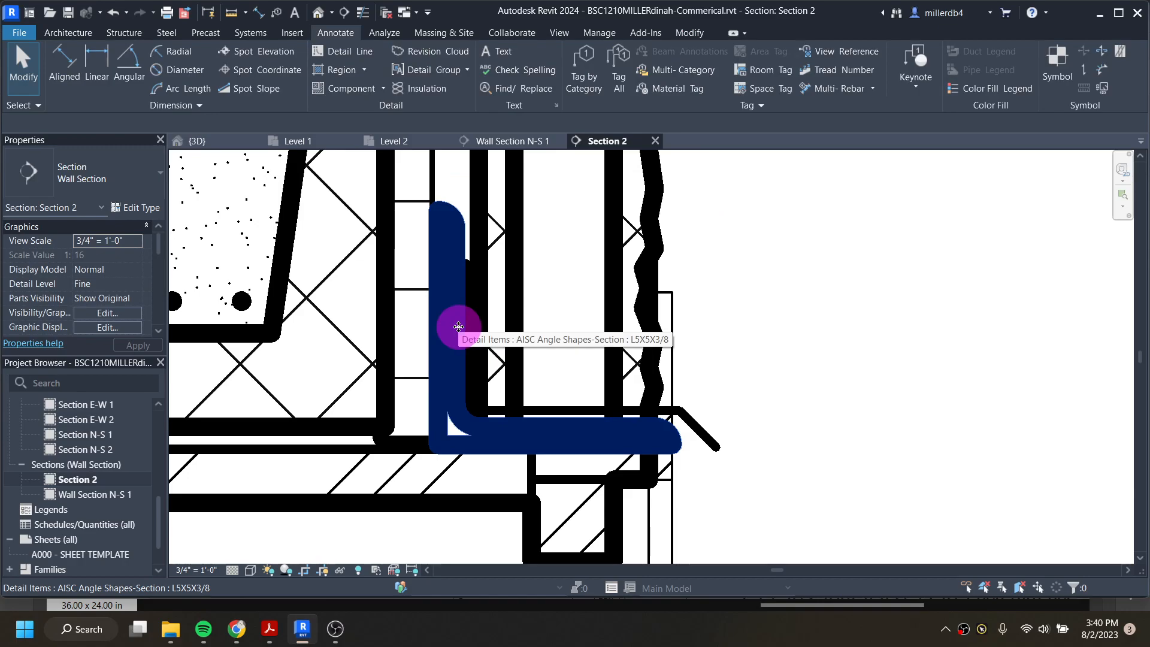
click(462, 308)
drag(466, 264, 464, 196)
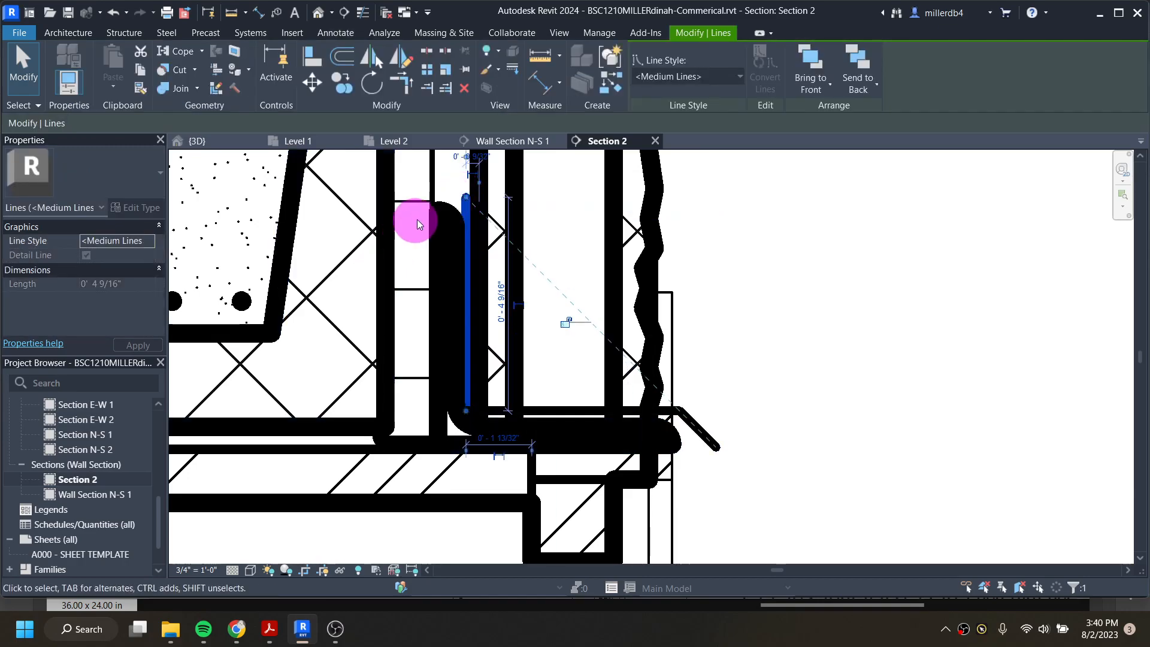
key(Escape)
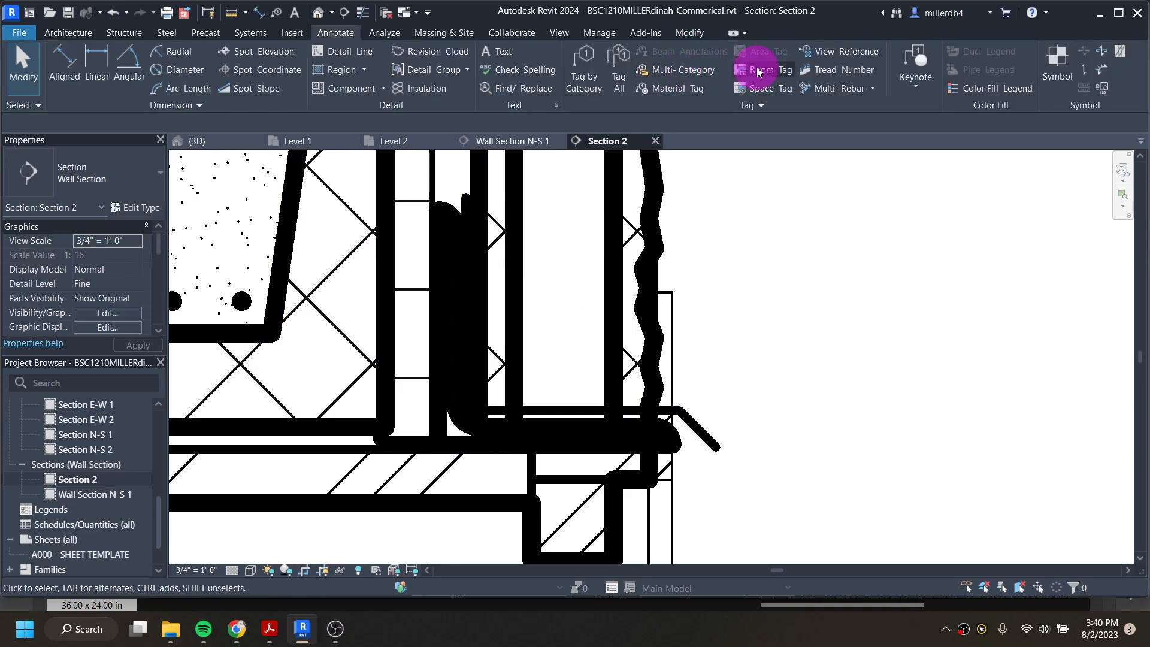
- Draw a short Medium Lines diagonal from the top of the flashing's vertical leg up to the rigid insulation's face
click(342, 51)
click(461, 192)
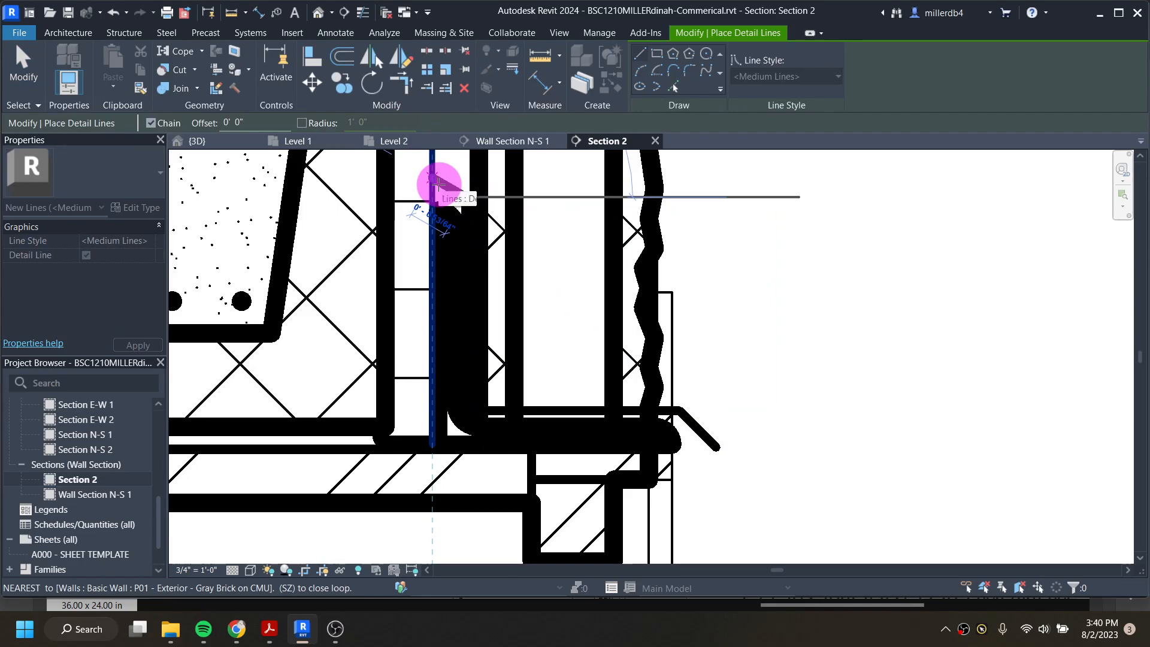
click(433, 173)
key(Escape)
key(Escape)
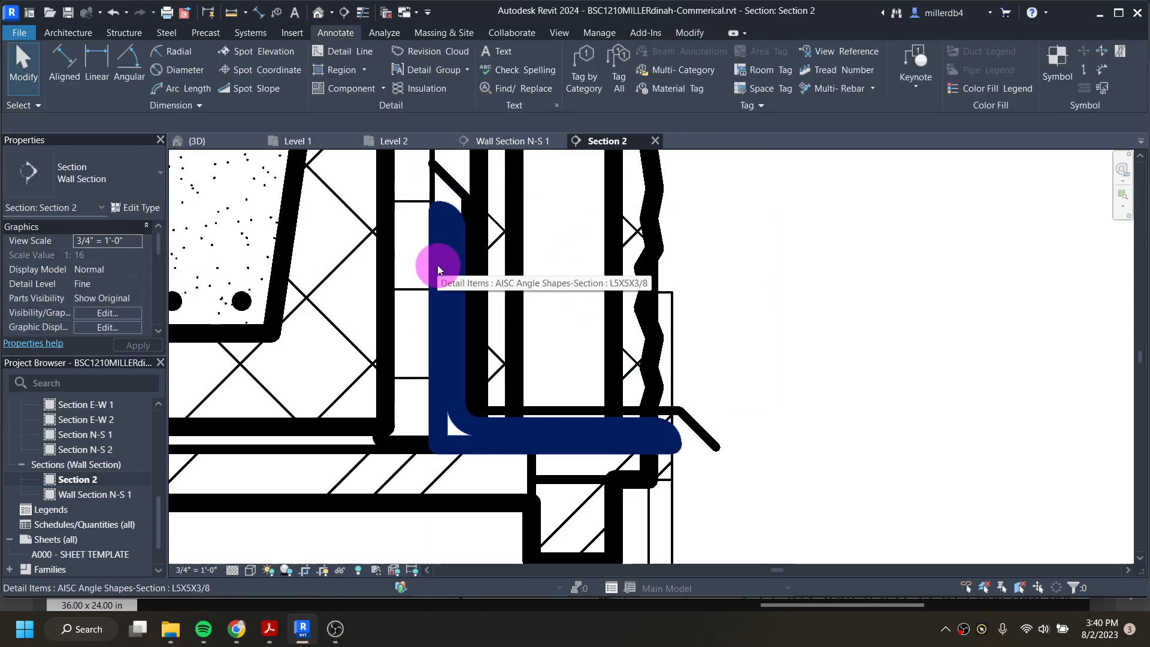
- Examine the vertical reinforcement in the Acrobat reference PDF, from the bond beam up to the steel shelf angle below Level 3
scroll(422, 321, down, 5)
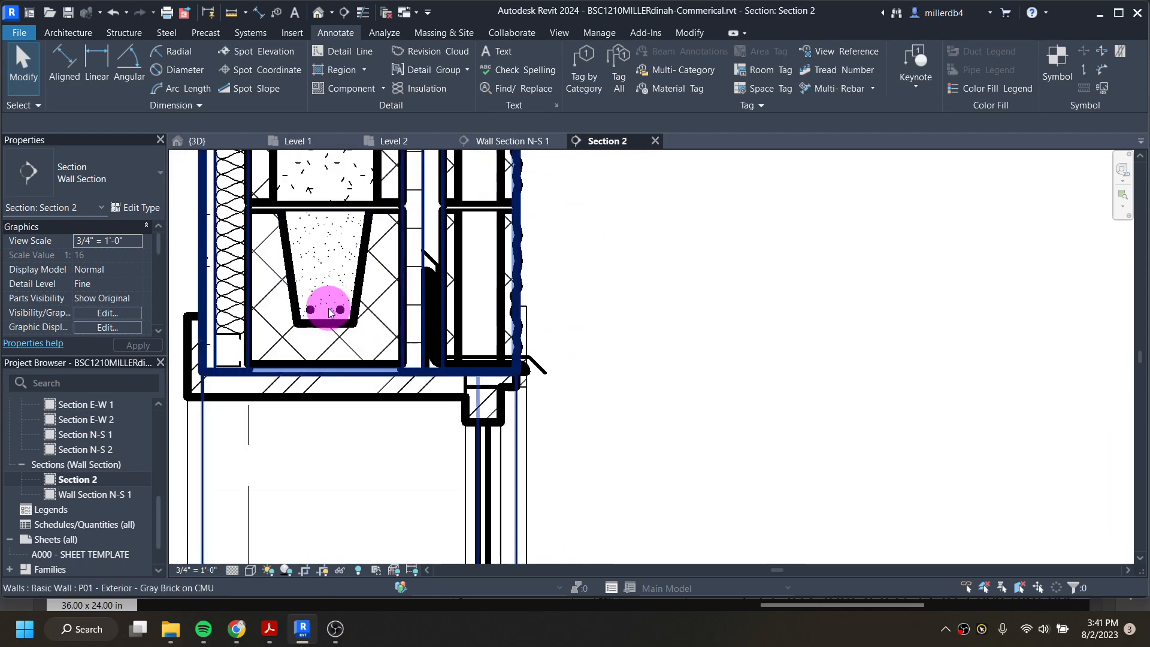
middle_drag(442, 333, 475, 398)
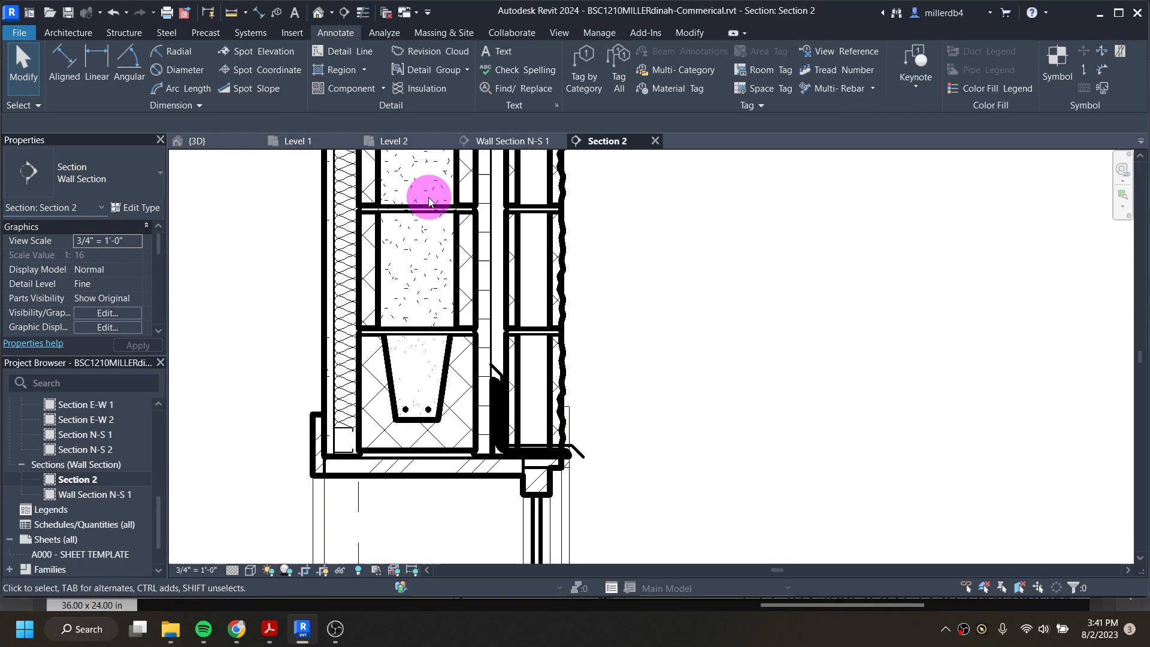
scroll(413, 365, down, 1)
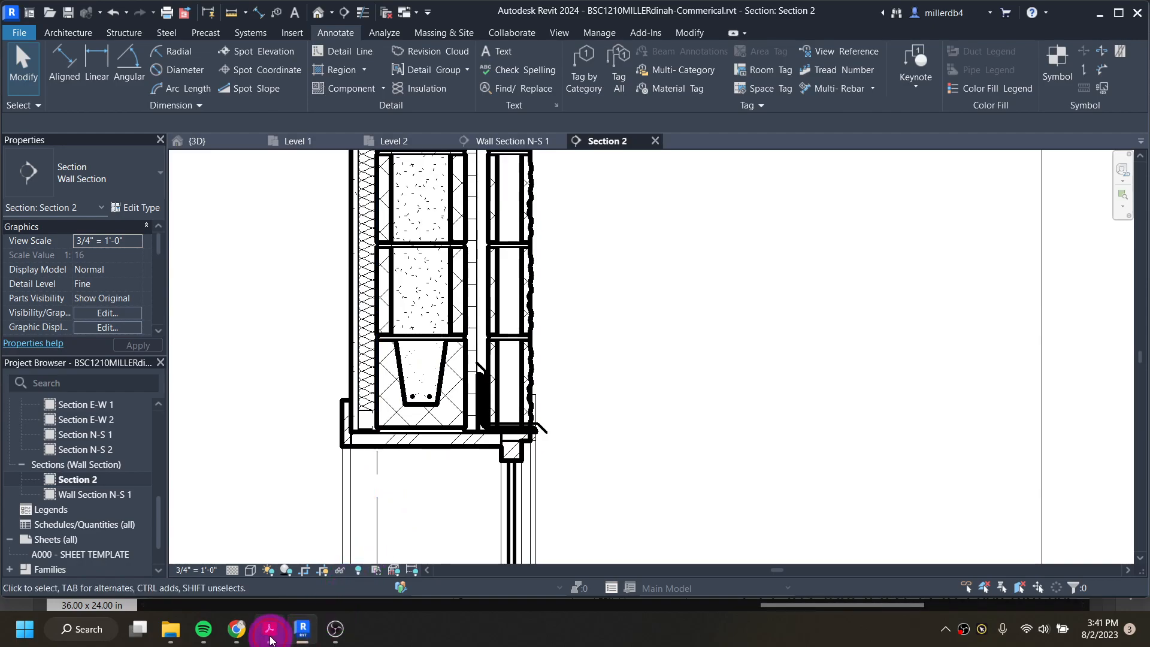
click(270, 639)
scroll(526, 302, up, 3)
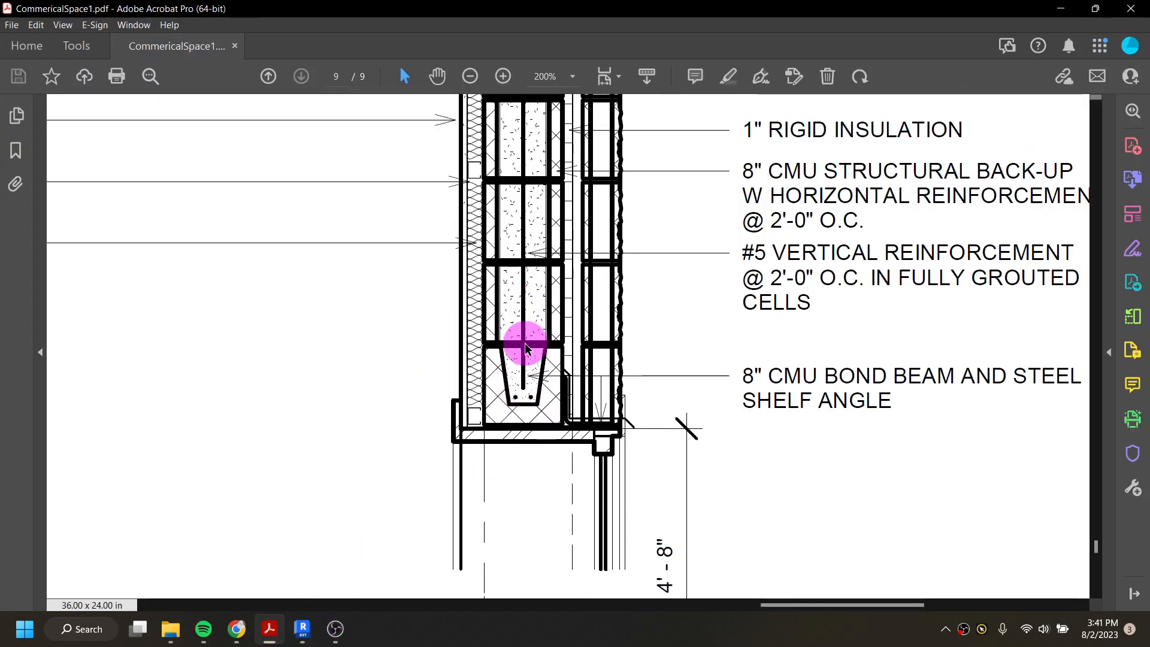
scroll(522, 162, up, 3)
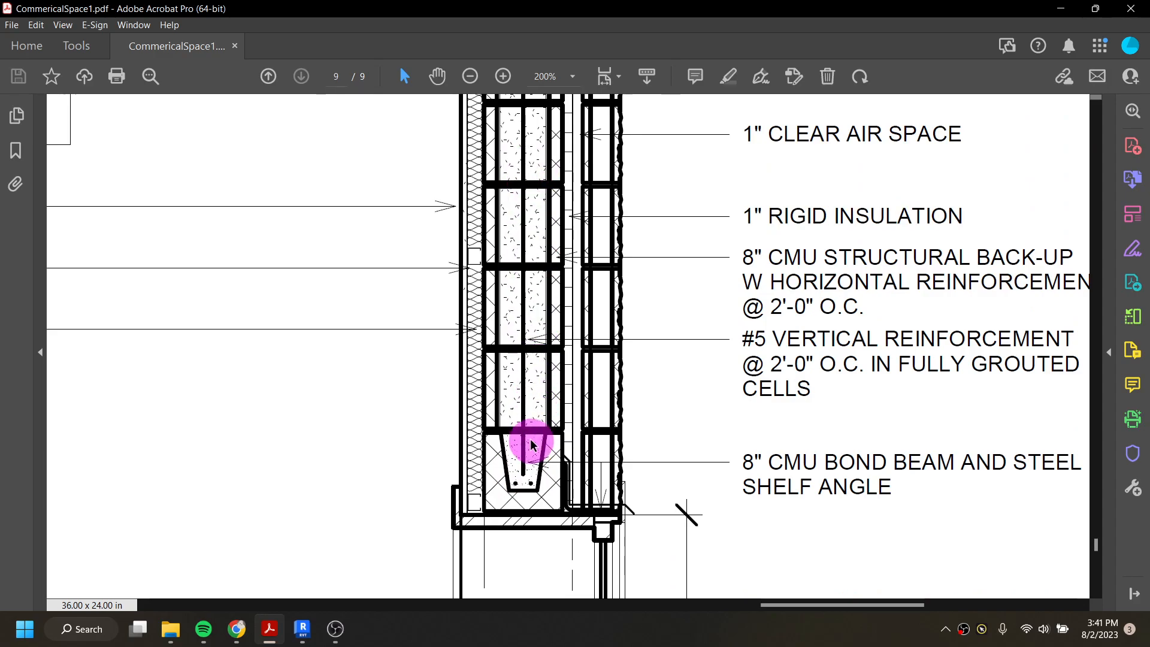
scroll(527, 179, up, 6)
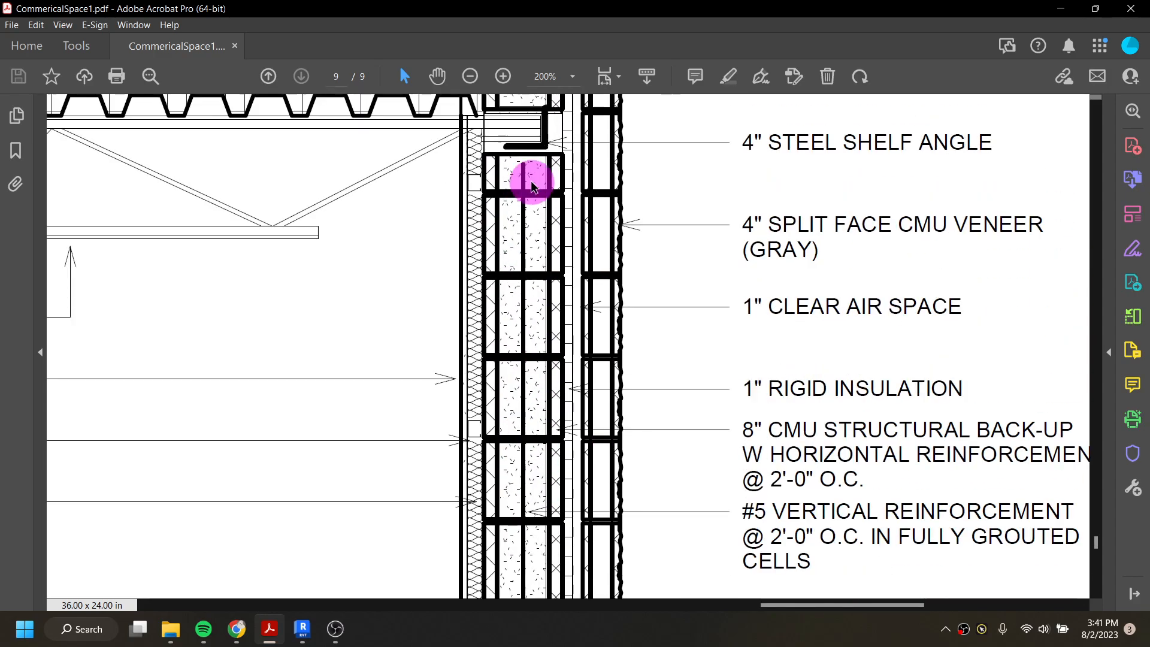
scroll(530, 191, up, 4)
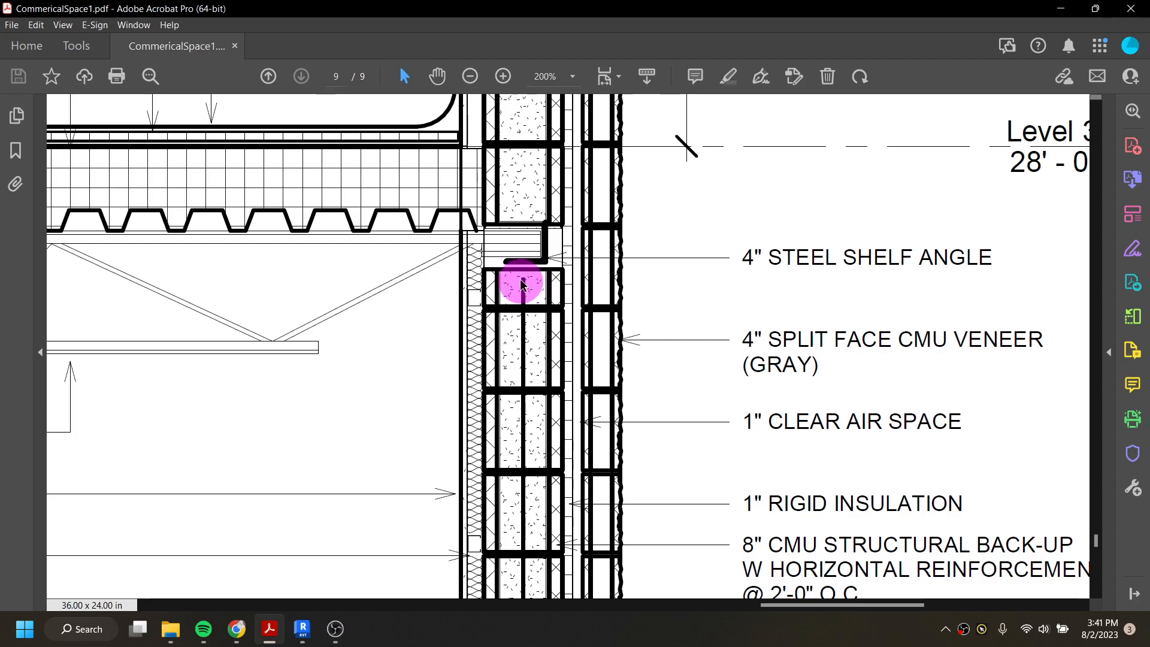
- Switch to Revit and draw a vertical Wide Lines reinforcement bar through the grouted CMU core, from the bond beam to just below the steel shelf angle
click(301, 632)
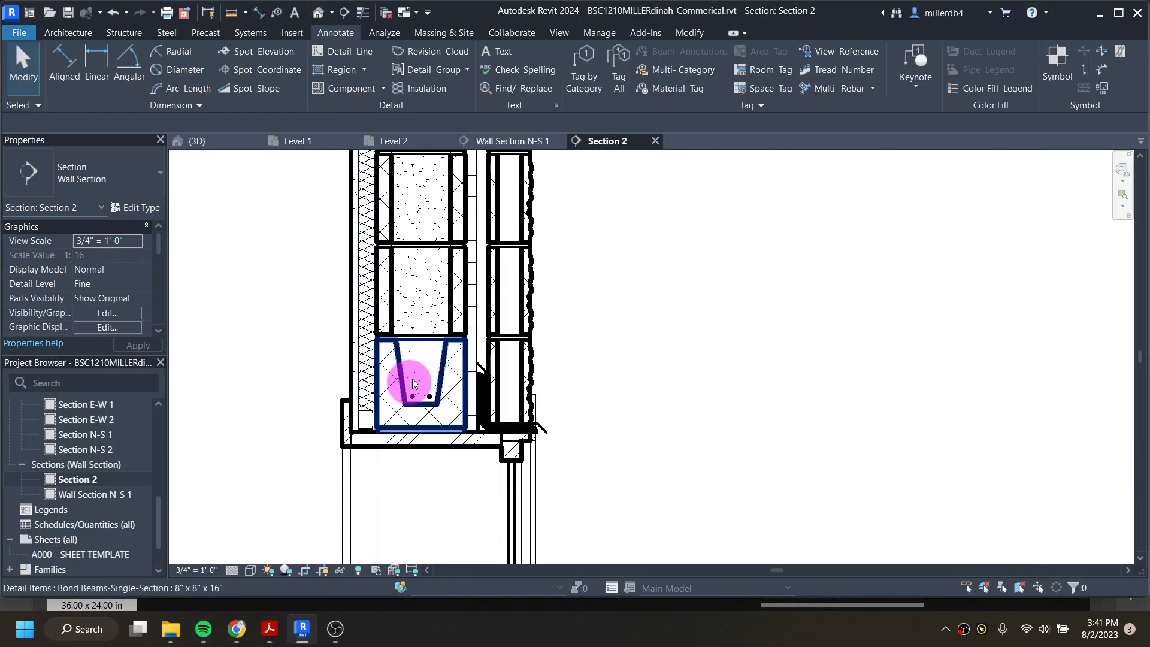
scroll(412, 379, up, 1)
middle_drag(414, 363, 477, 451)
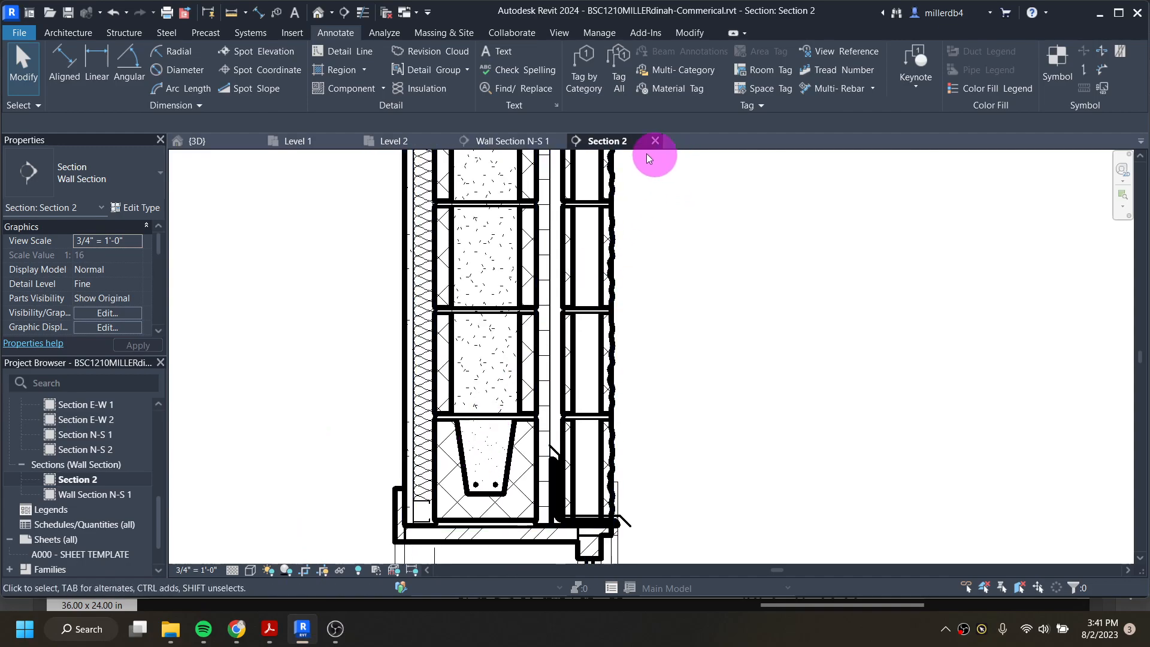
click(335, 55)
click(778, 79)
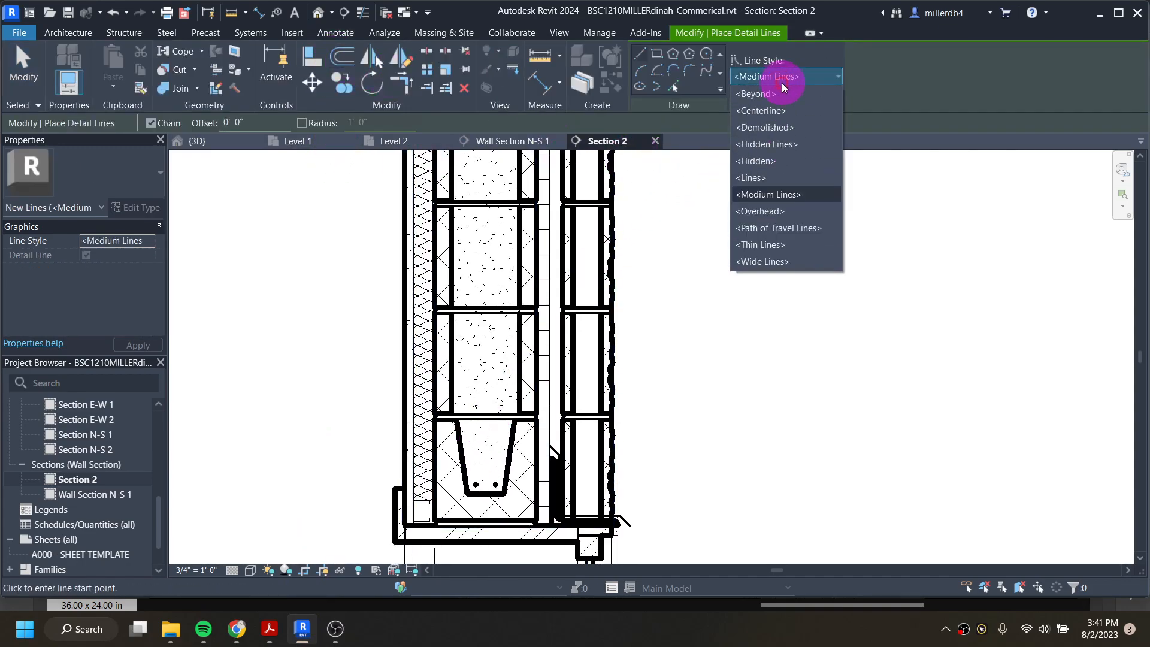
click(772, 261)
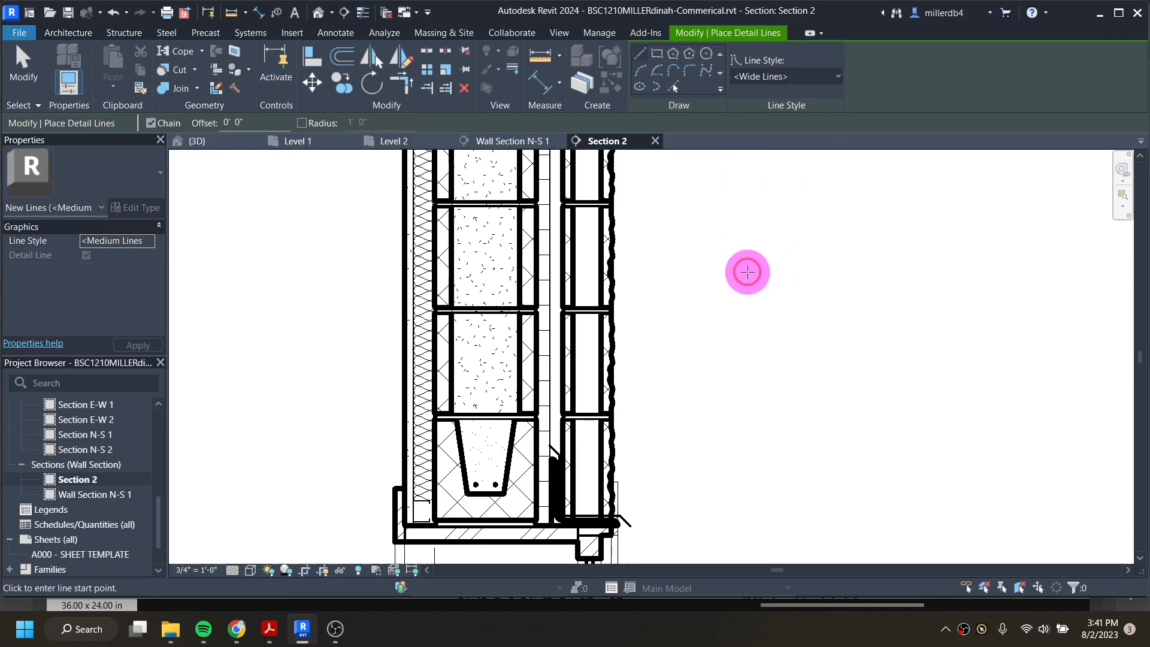
click(487, 419)
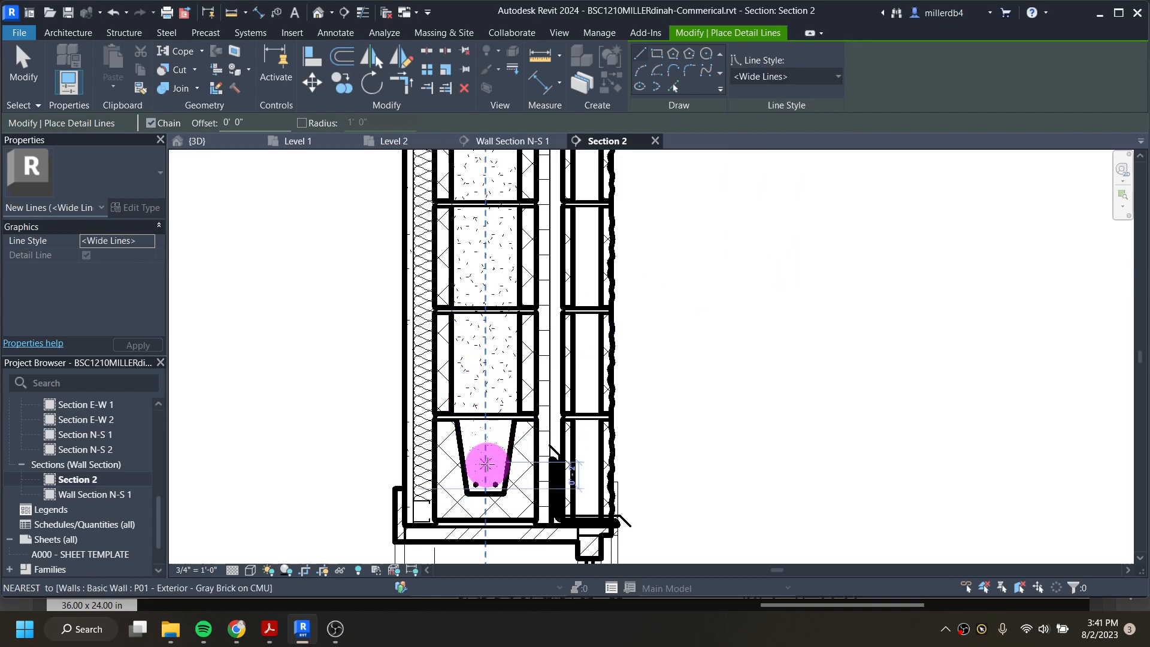
click(486, 465)
scroll(488, 293, down, 2)
middle_drag(488, 257, 465, 555)
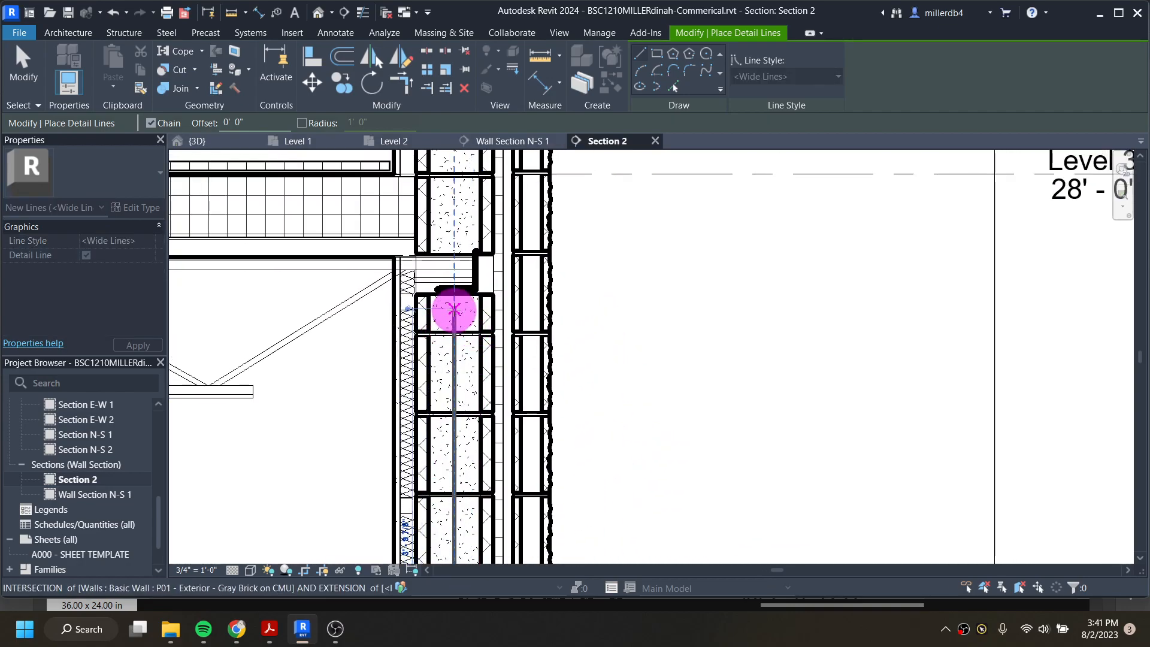
scroll(451, 311, down, 3)
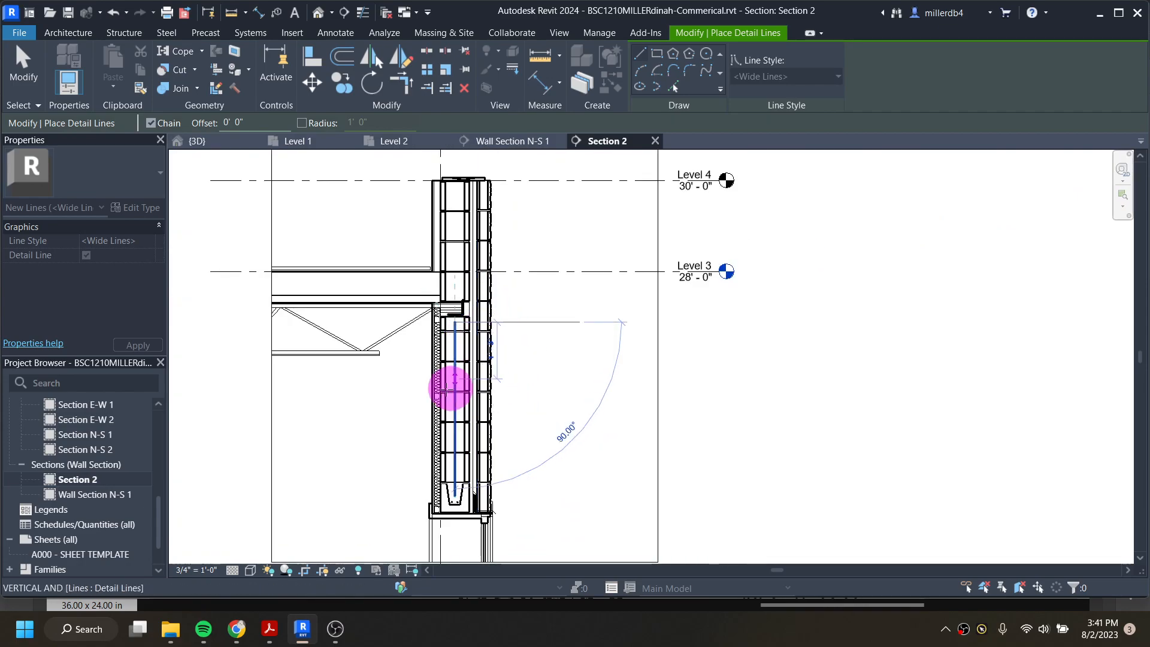
key(Escape)
key(Escape)
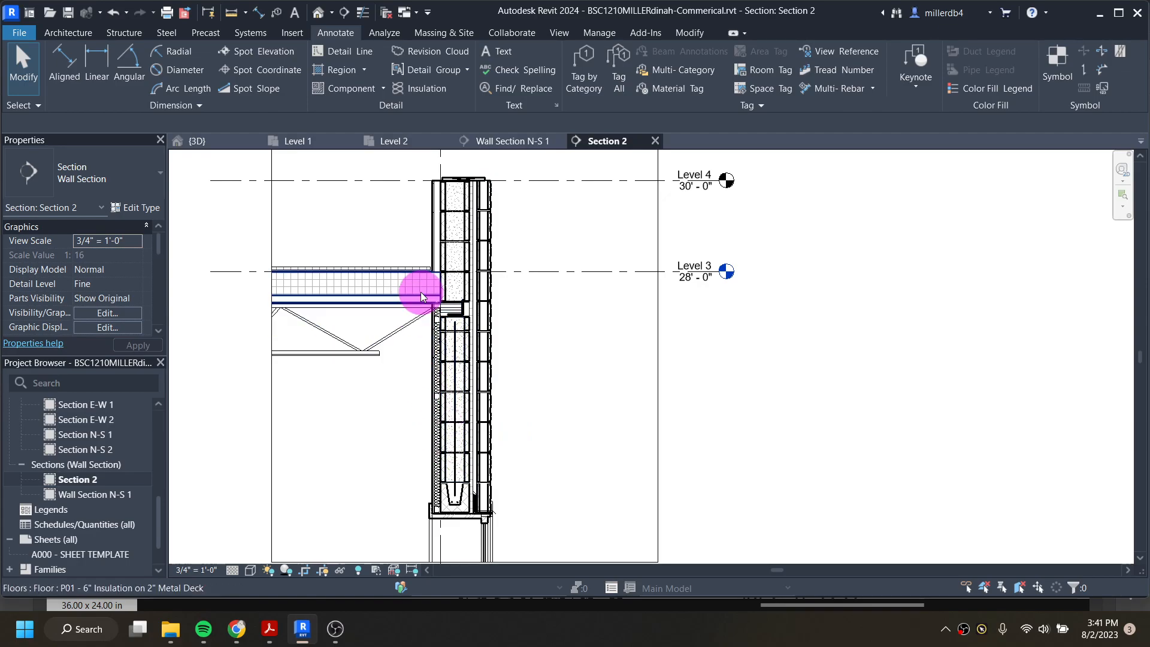
- Draw a vertical Medium Lines detail line about 1'-7 1/4" long beside the parapet's roof-side face, ending just above the roof surface
middle_drag(425, 226, 430, 298)
scroll(423, 231, up, 1)
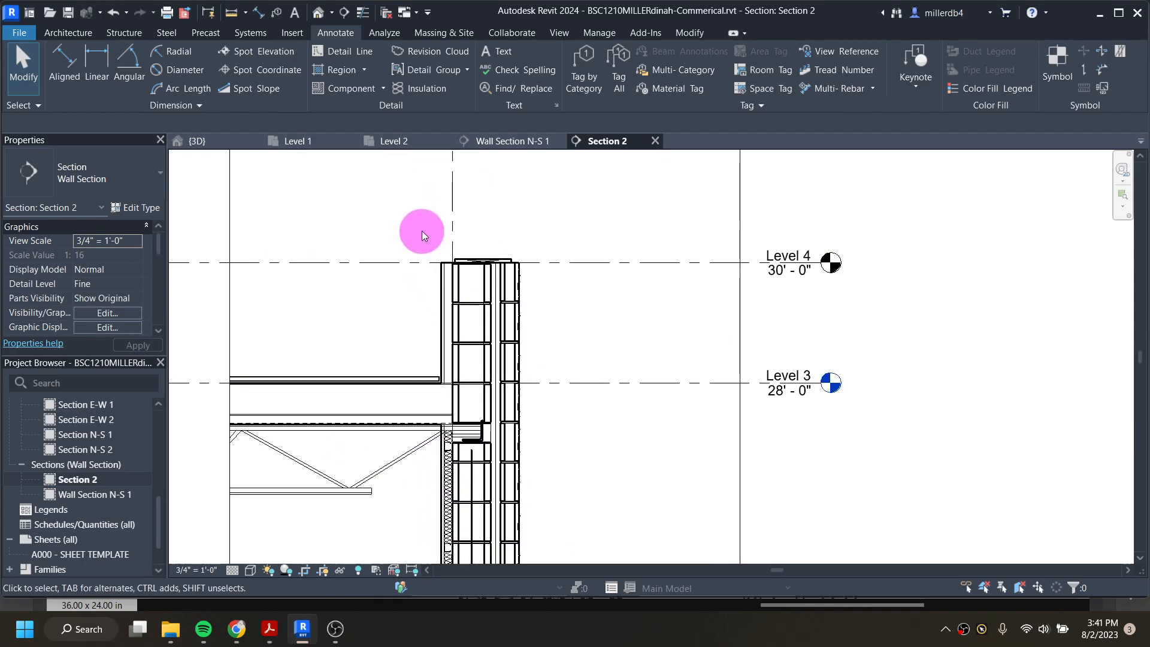
scroll(438, 273, up, 1)
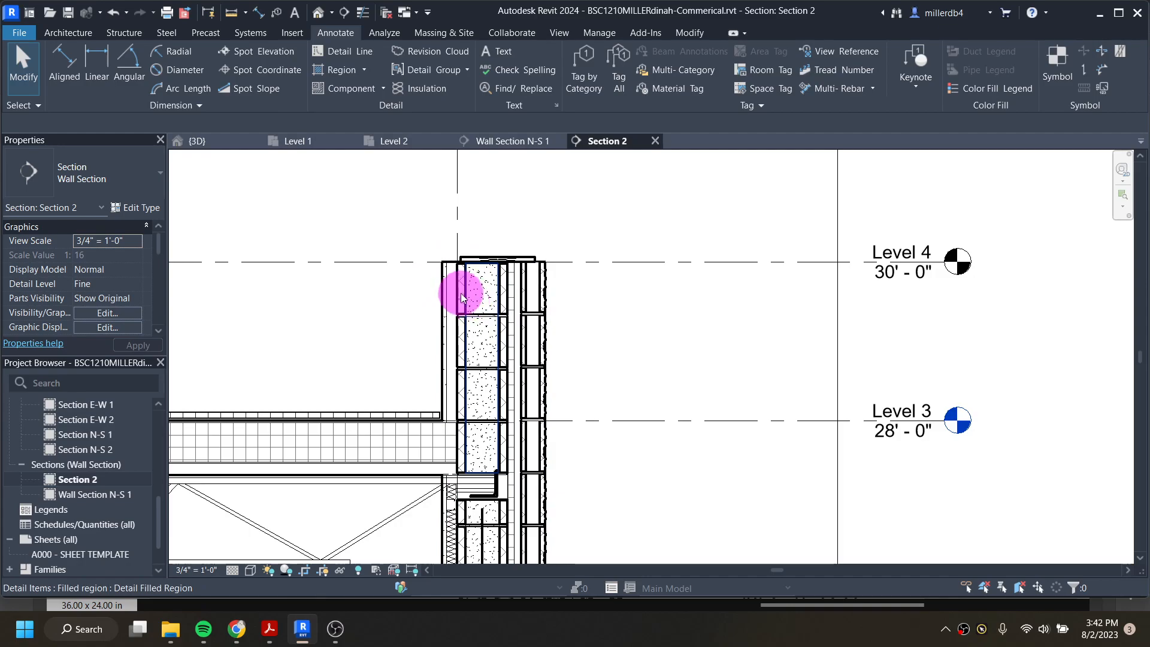
scroll(440, 264, up, 3)
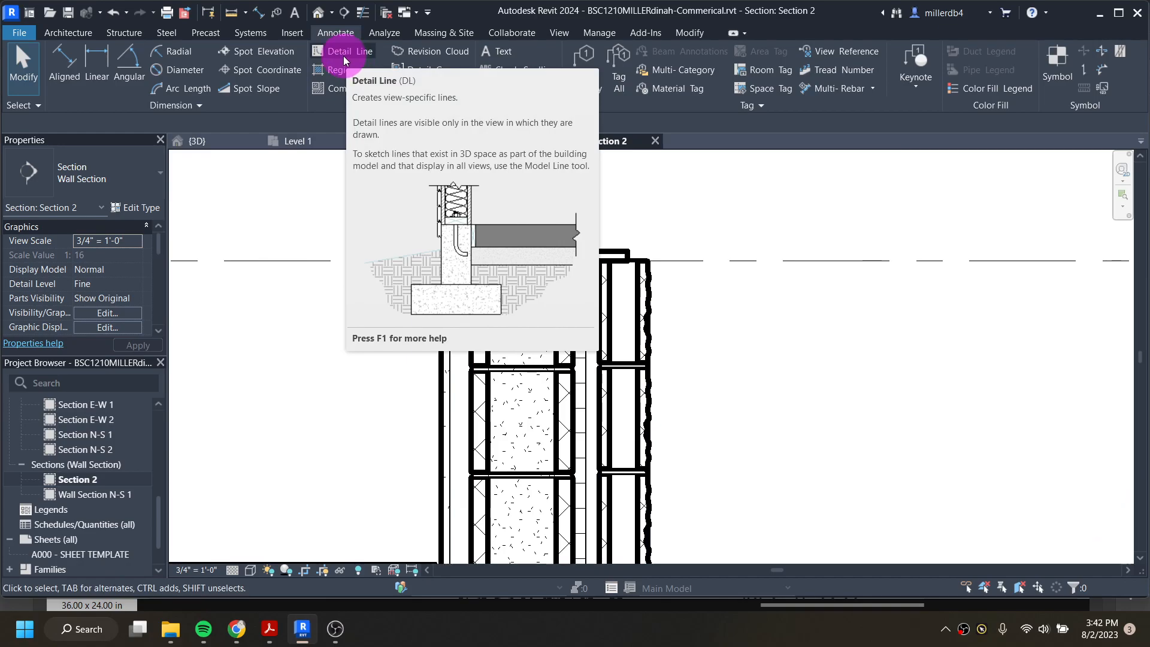
click(344, 55)
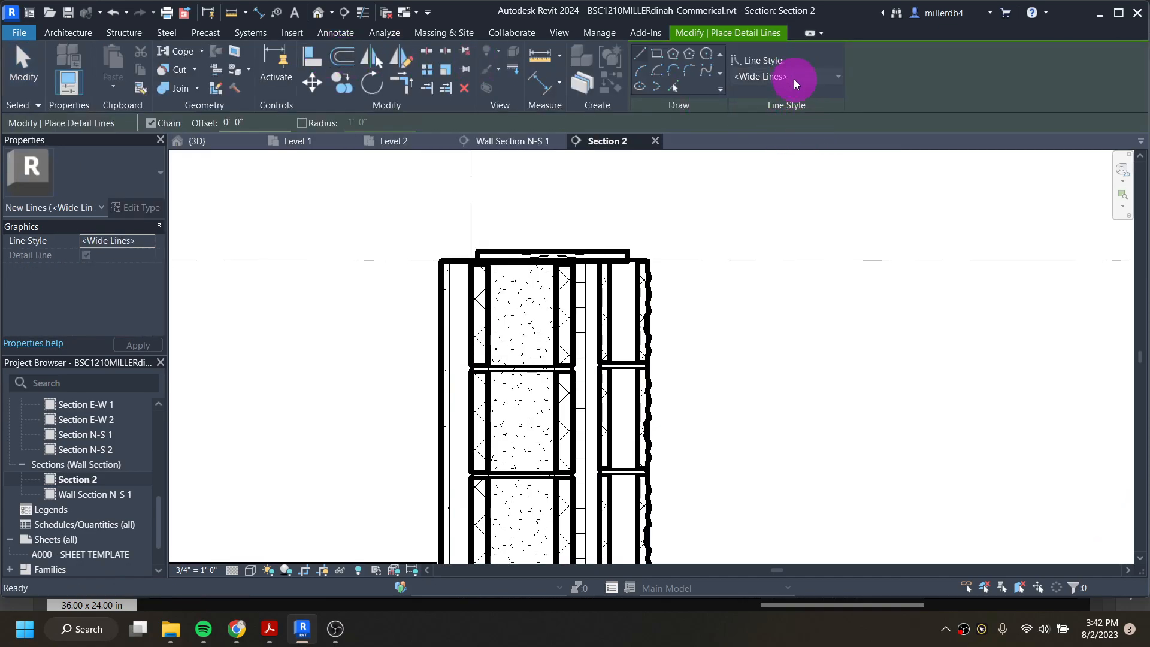
click(793, 79)
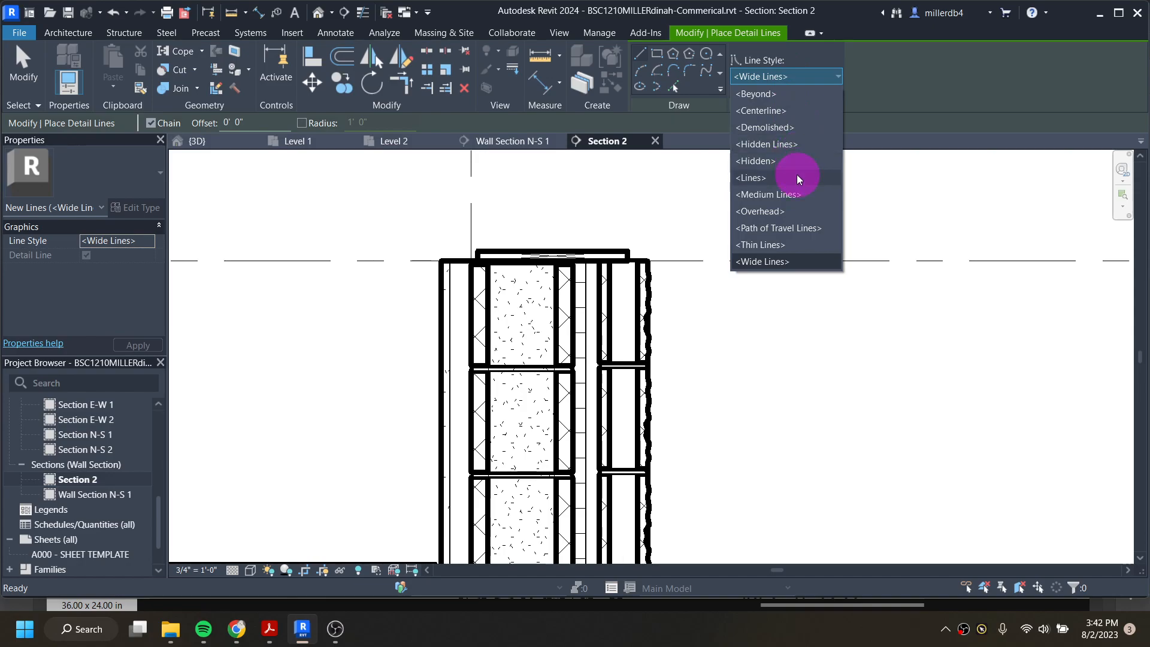
click(795, 194)
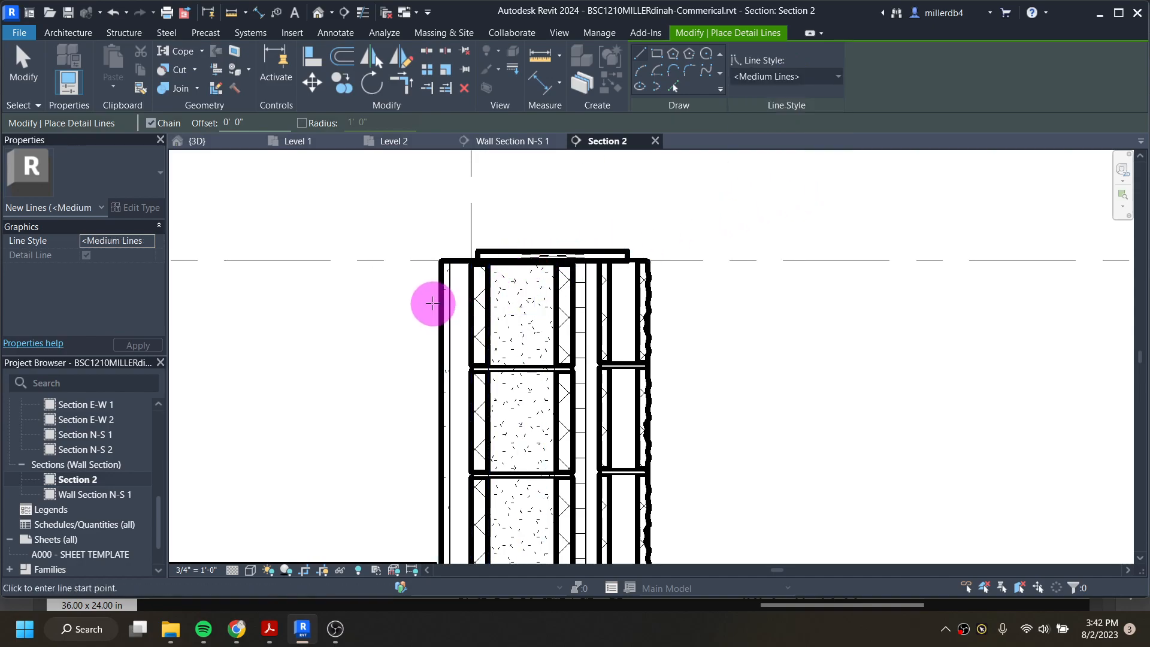
scroll(434, 289, up, 2)
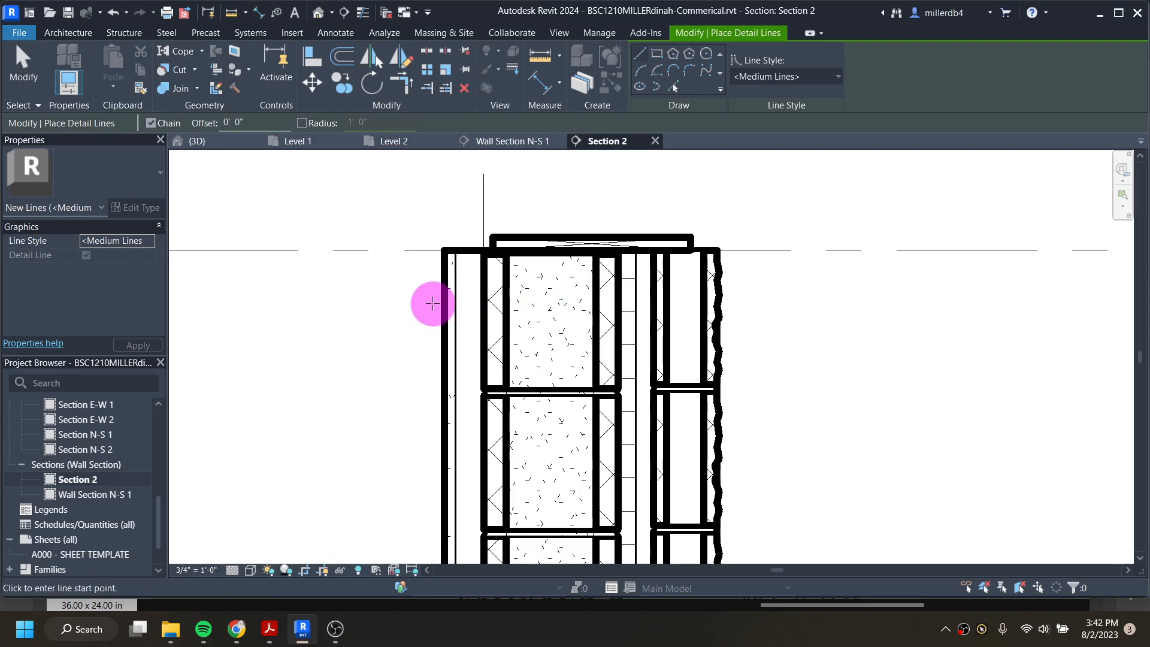
click(429, 302)
middle_drag(423, 437, 440, 333)
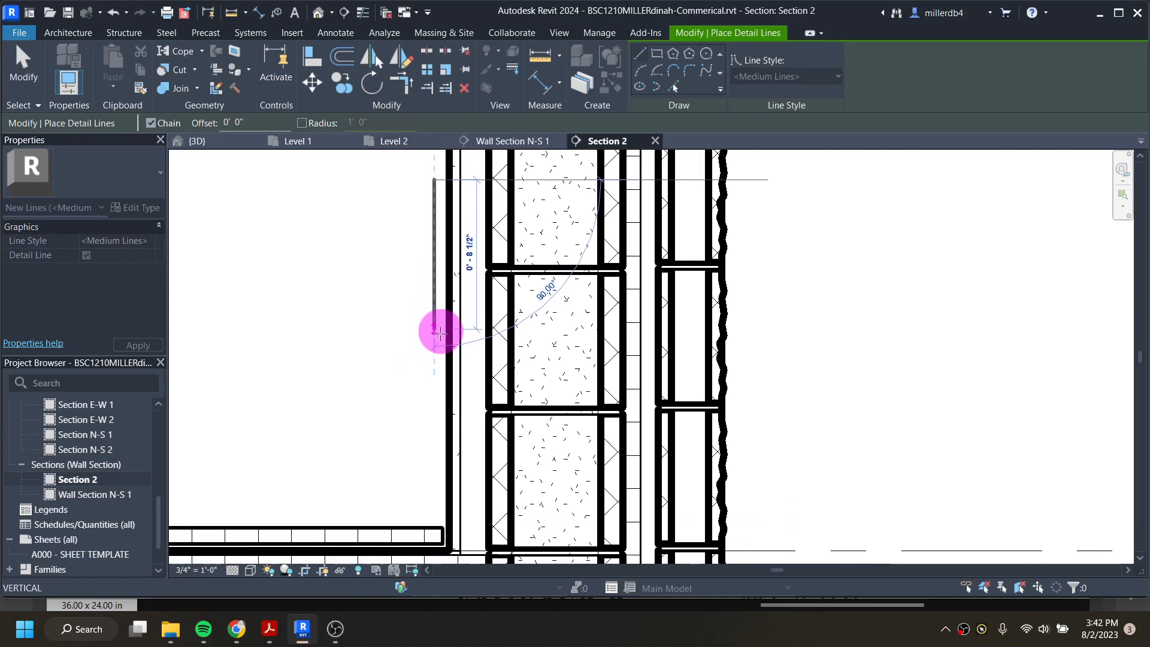
click(435, 518)
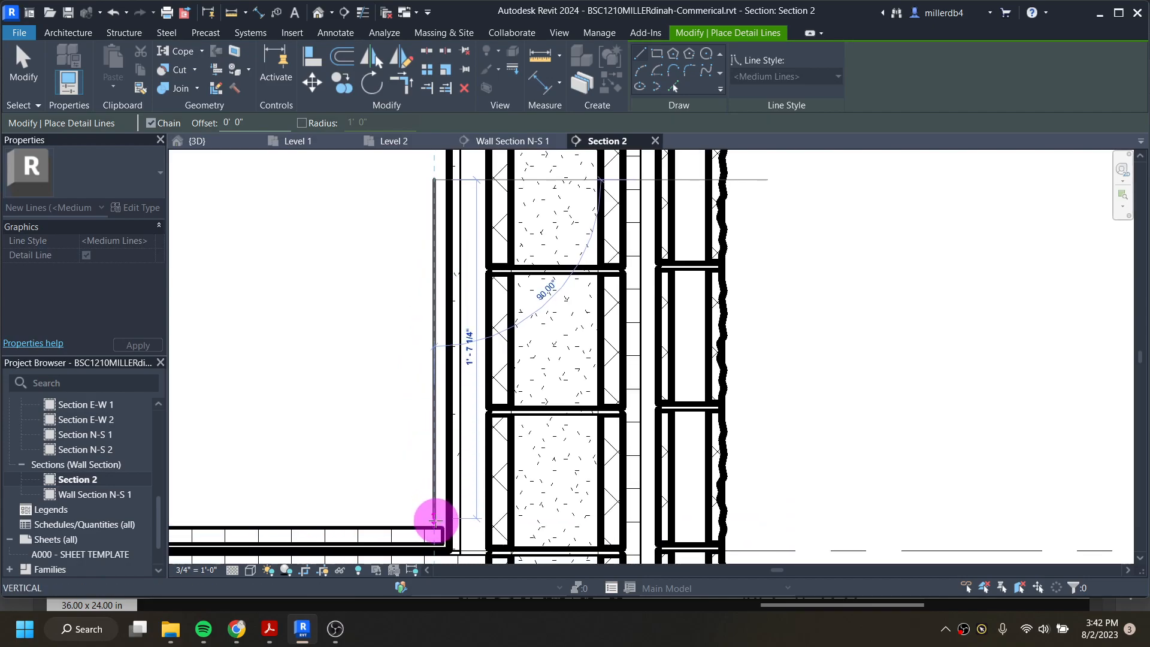
- Continue the Medium Lines detail line horizontally from the parapet corner across the roof surface to the section's crop boundary
scroll(435, 519, up, 2)
scroll(410, 513, down, 1)
middle_drag(380, 513, 910, 437)
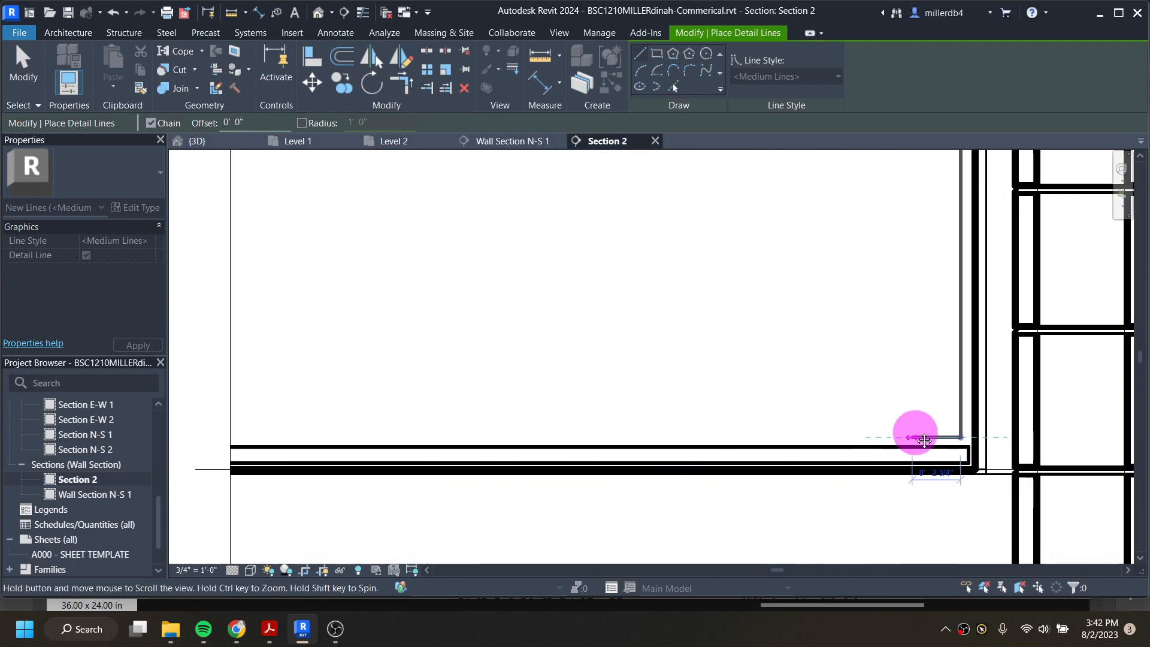
click(192, 436)
middle_drag(452, 425, 309, 465)
key(Escape)
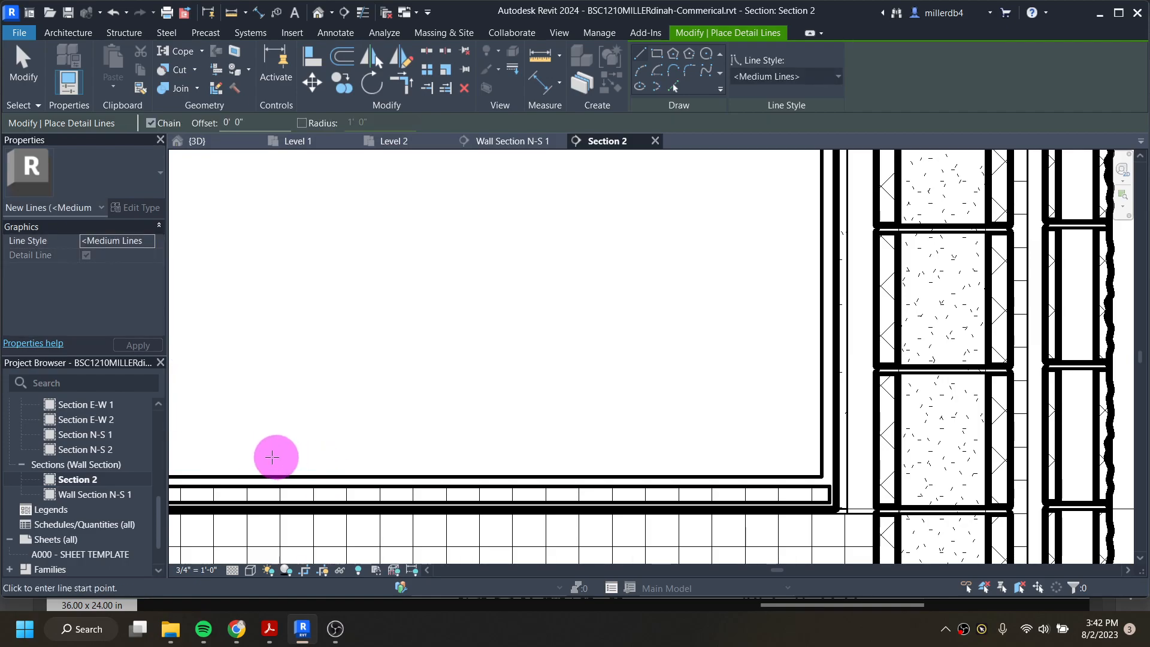
scroll(364, 395, down, 3)
scroll(562, 428, up, 1)
scroll(562, 427, up, 1)
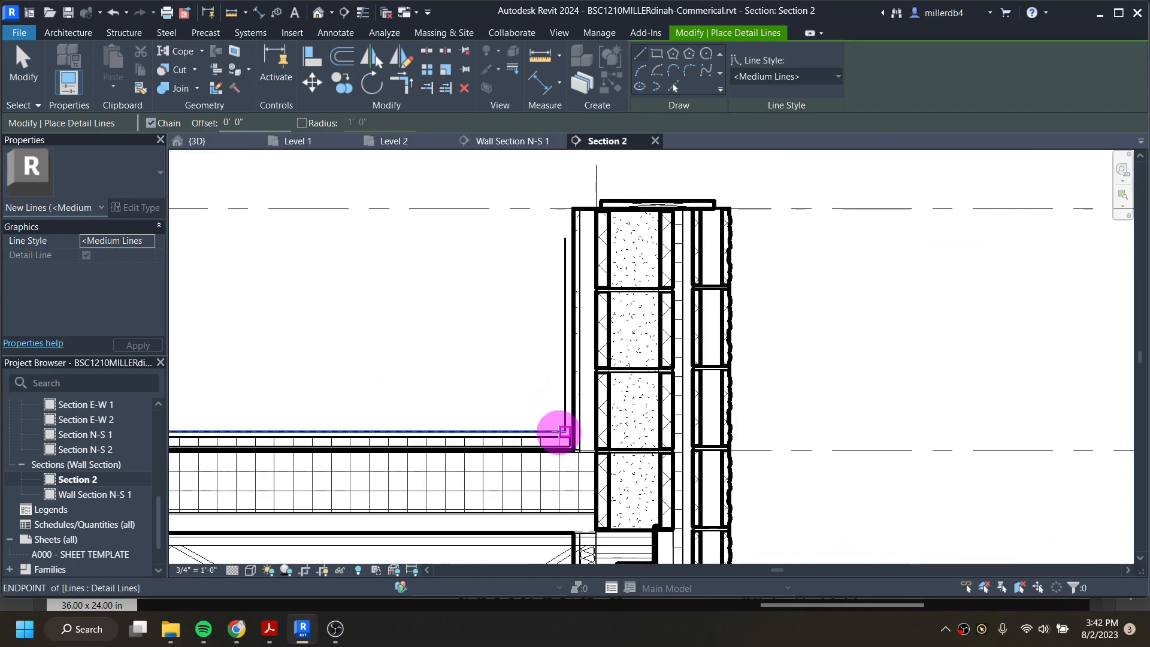
key(Escape)
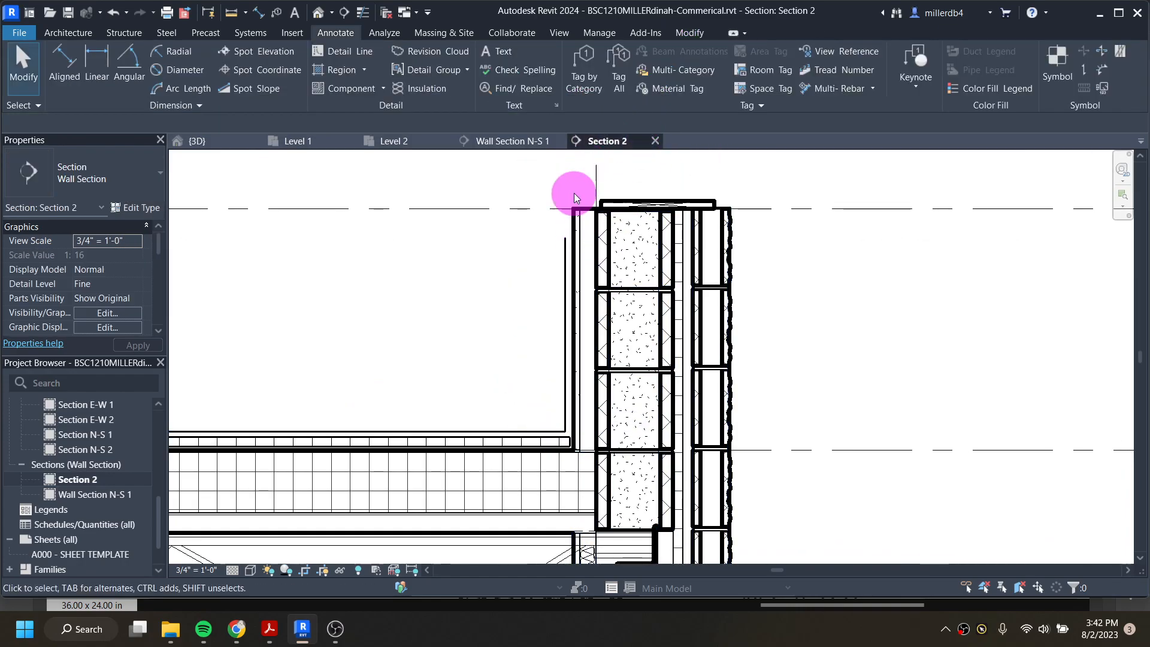
- Draw a vertical Wide Lines detail line about 1'-6 1/4" long beside the parapet's roof-side face, ending just above the roof surface
scroll(493, 285, up, 3)
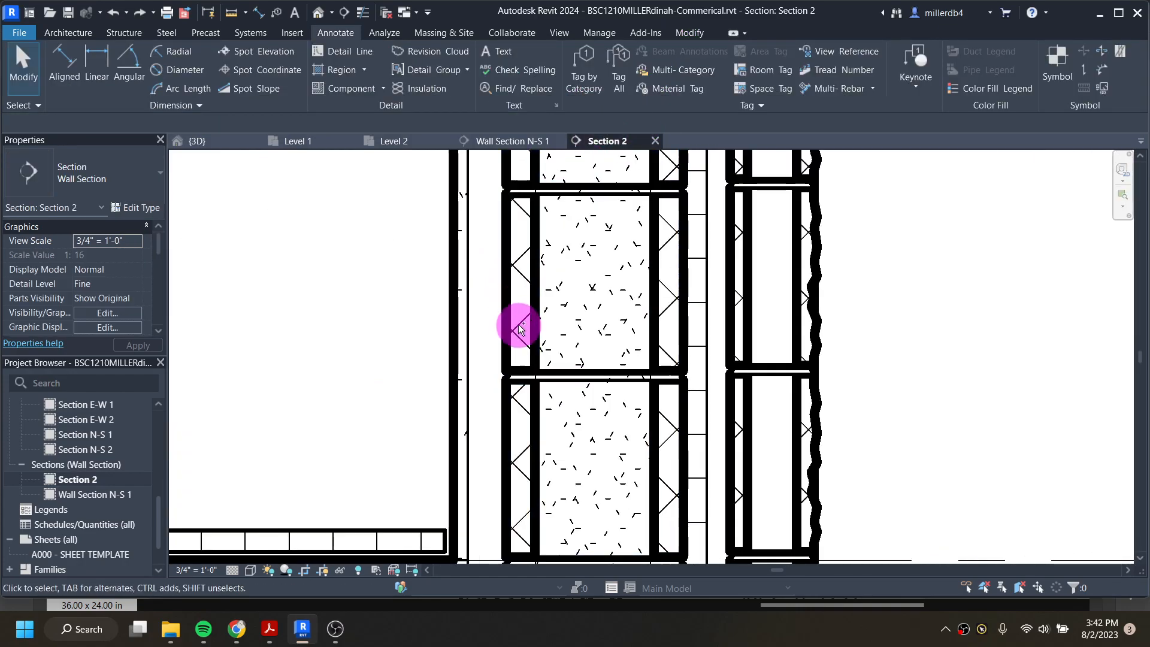
scroll(458, 429, down, 2)
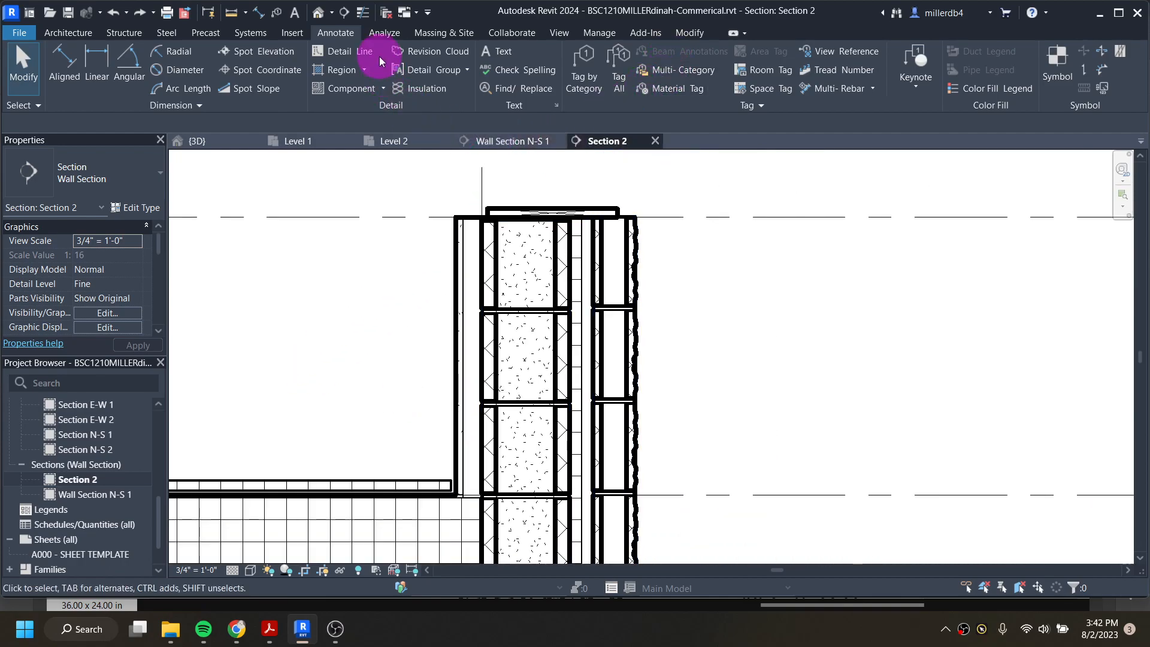
click(334, 54)
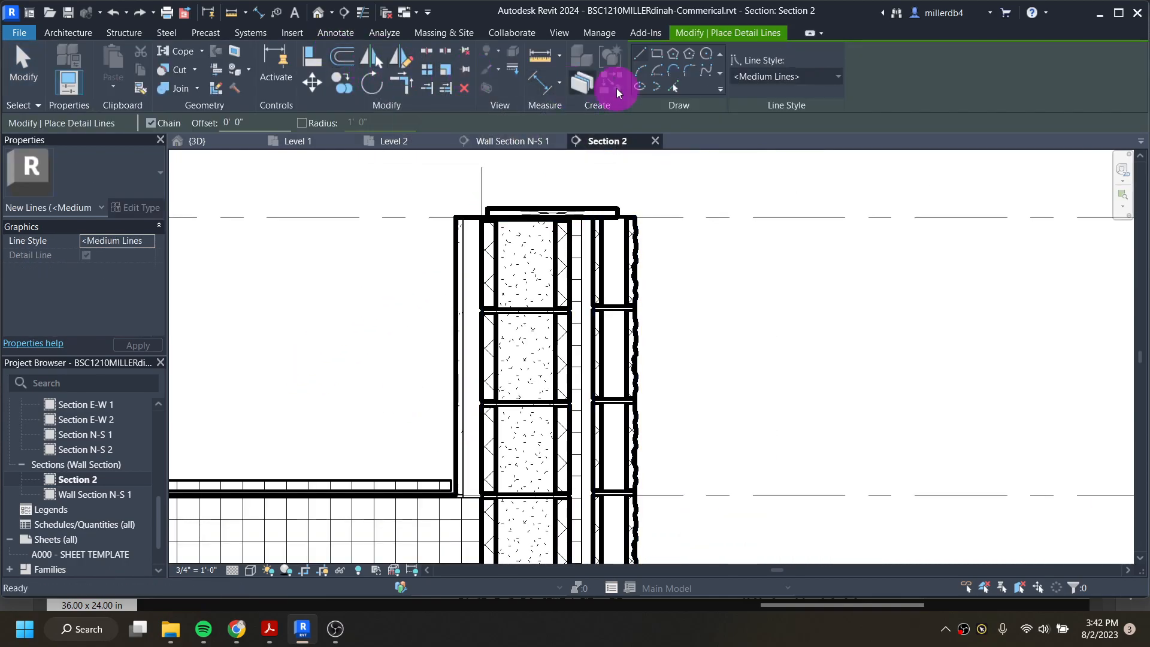
click(755, 76)
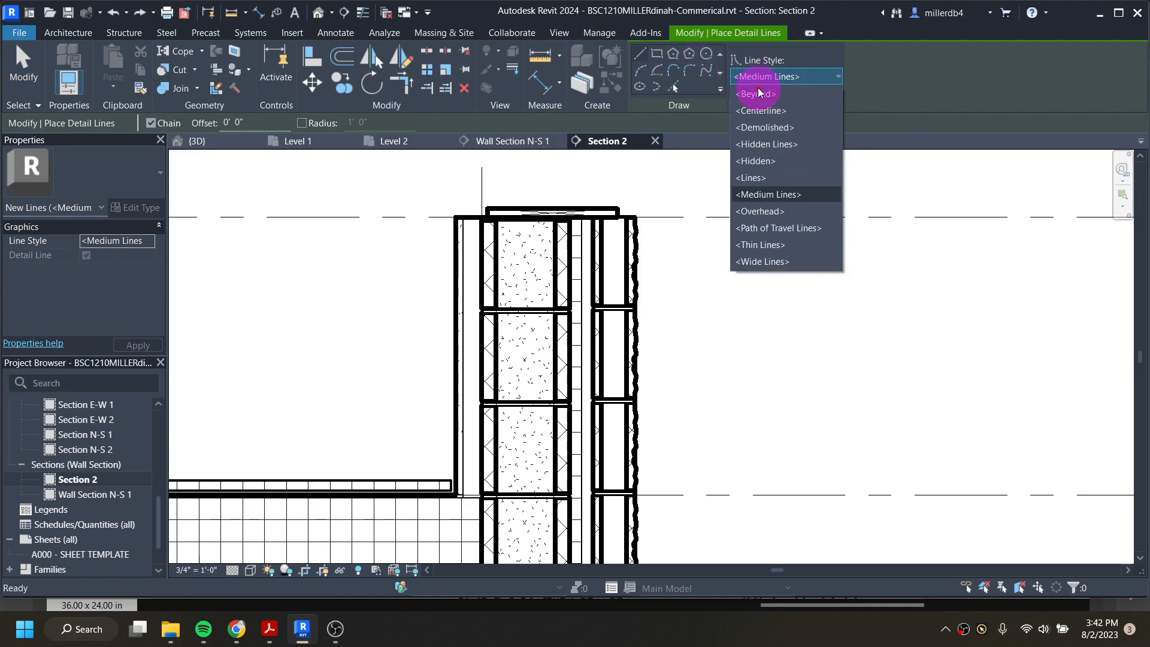
click(777, 271)
scroll(509, 251, up, 1)
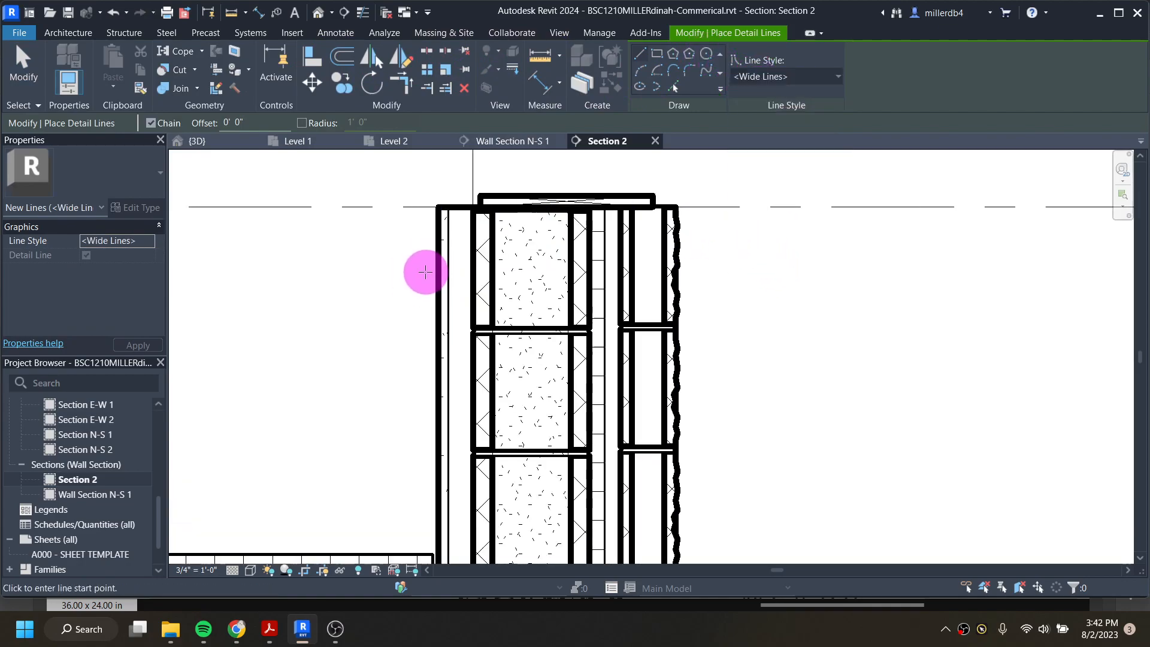
click(426, 263)
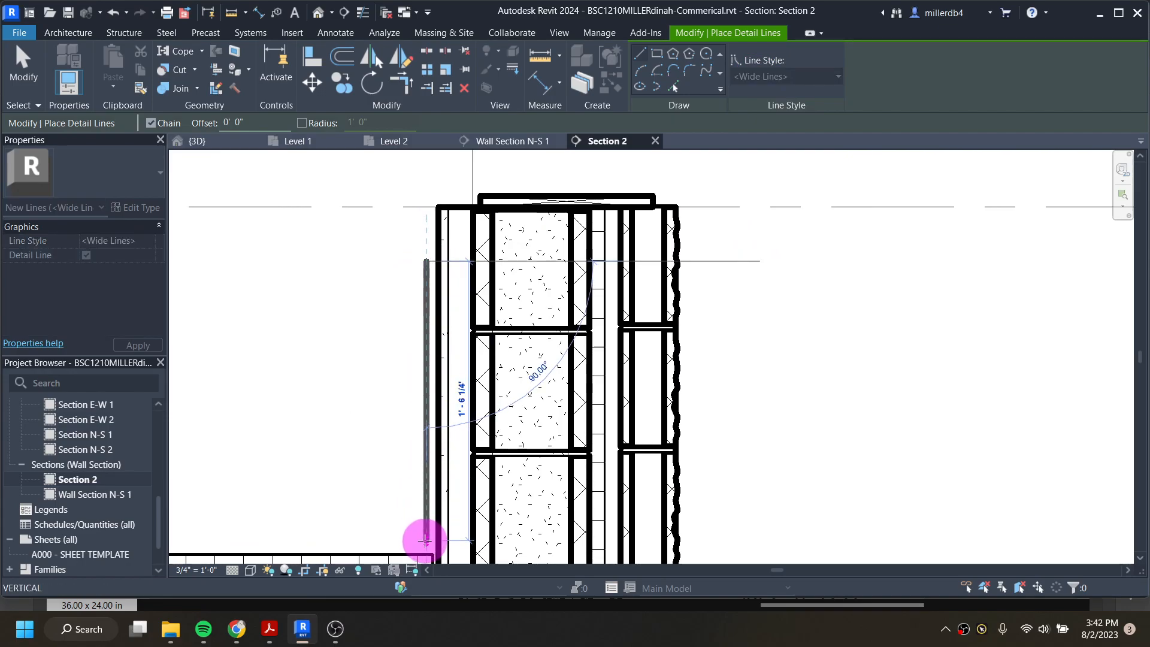
click(426, 544)
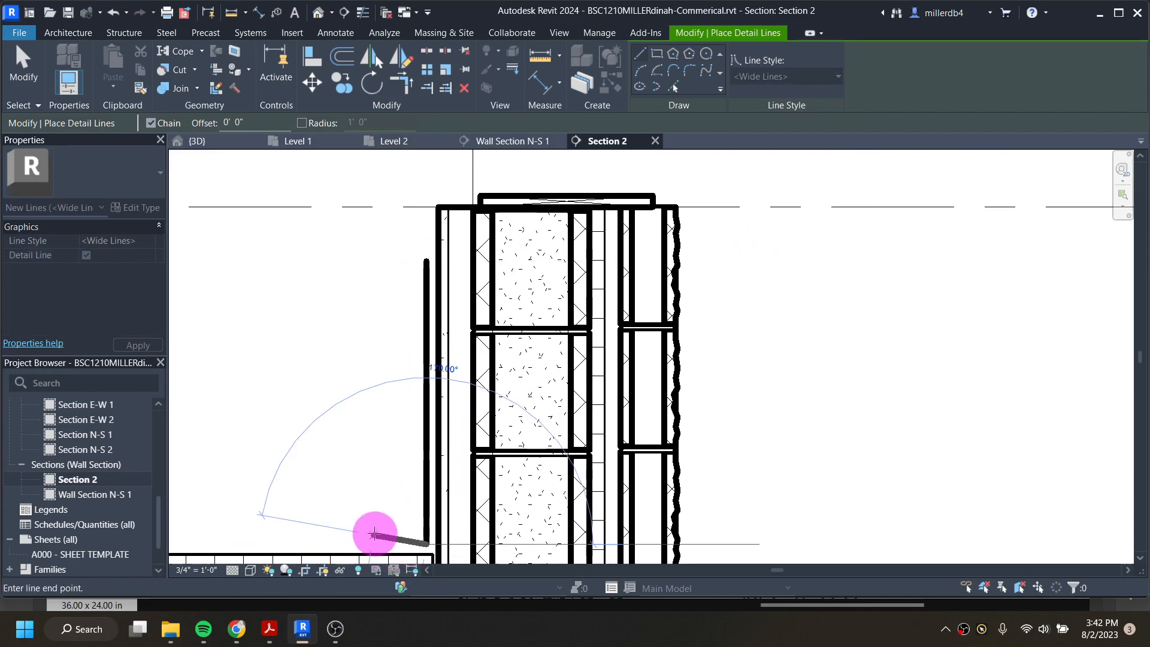
- Continue the Wide Lines detail line horizontally just above the roof surface, from the parapet corner to the section's crop boundary
middle_drag(377, 533, 783, 436)
scroll(347, 453, down, 1)
click(180, 443)
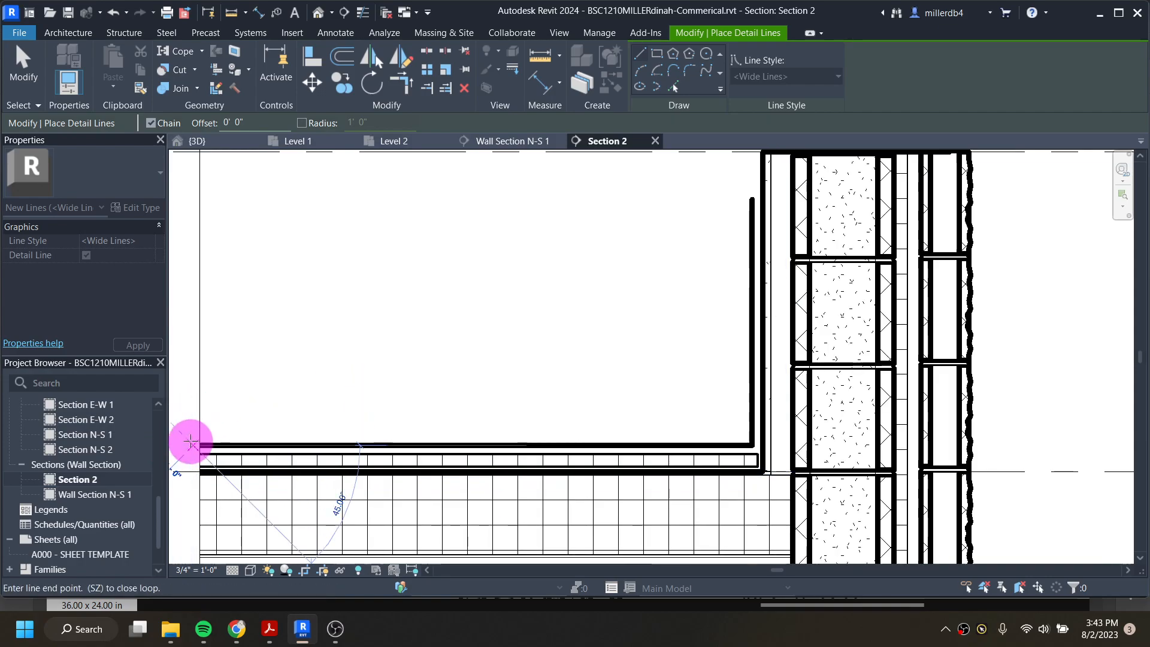
key(Escape)
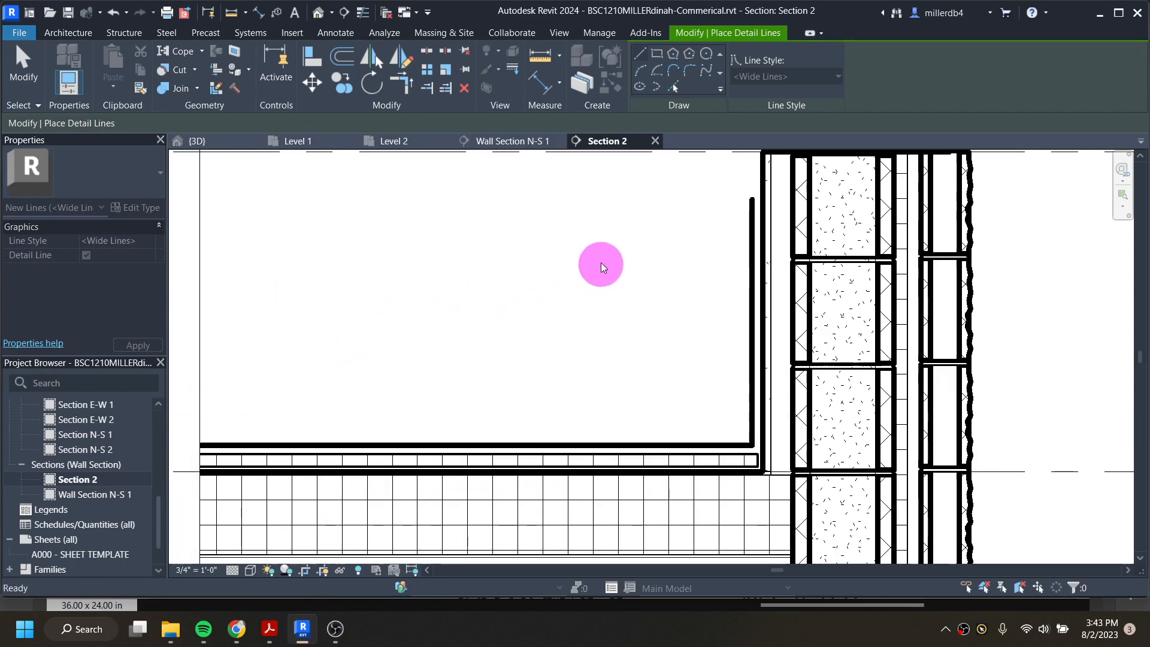
- Fillet the corner between the vertical and horizontal Wide Lines at the parapet with a radius of about 5 1/4"
click(689, 71)
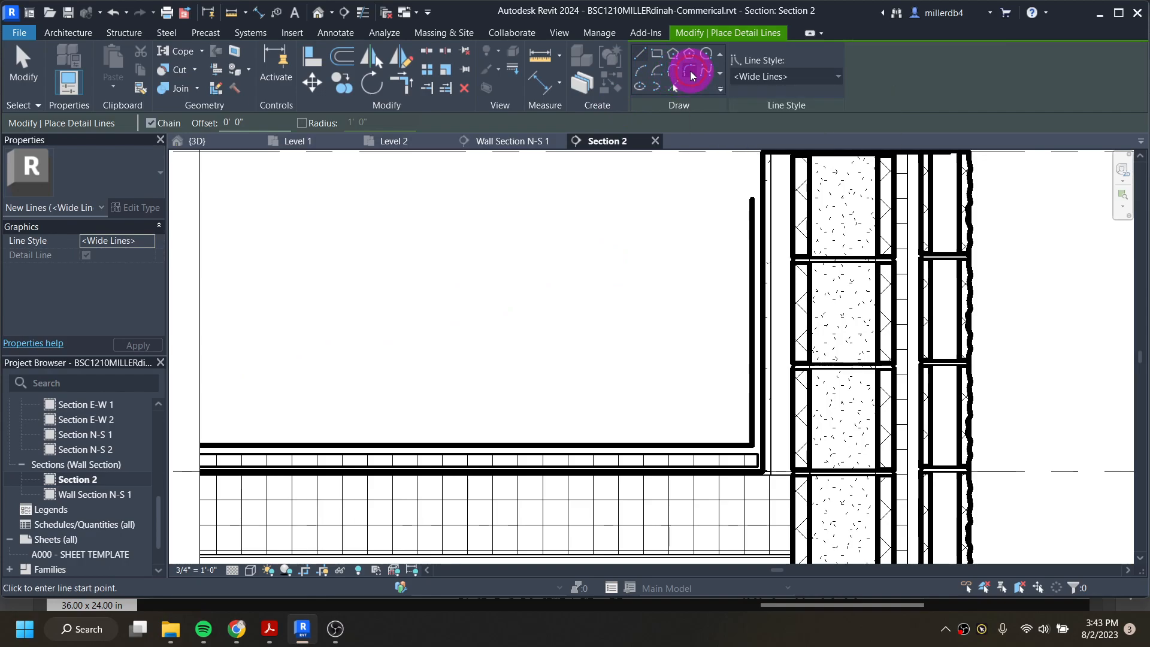
click(751, 428)
click(742, 444)
scroll(739, 440, up, 2)
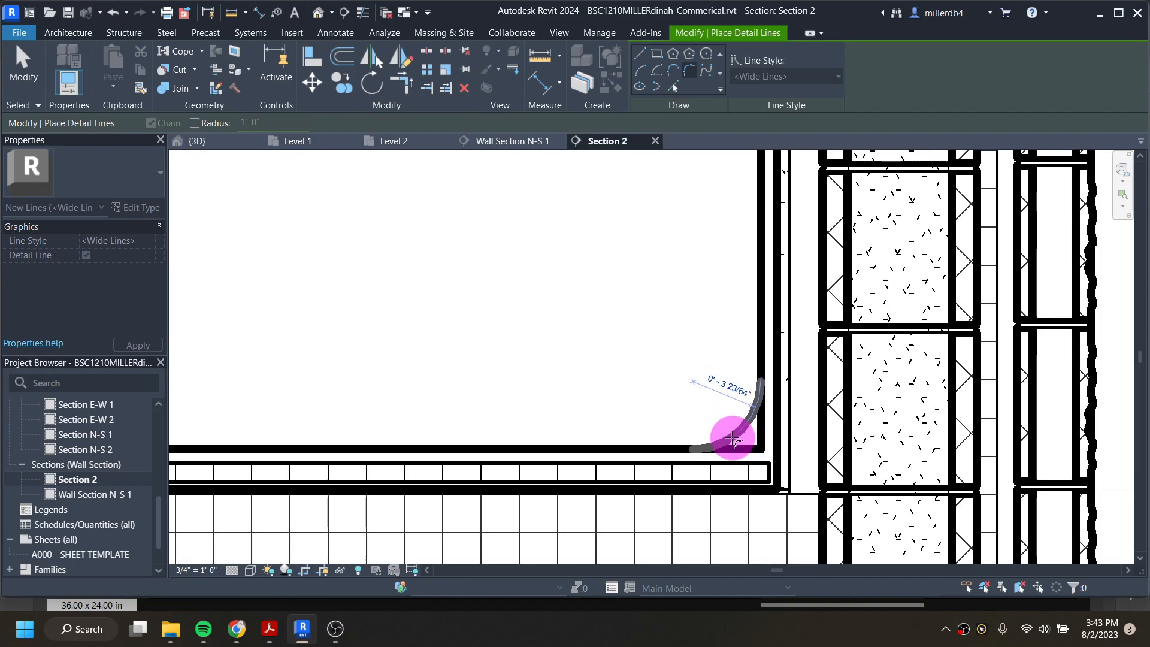
click(718, 425)
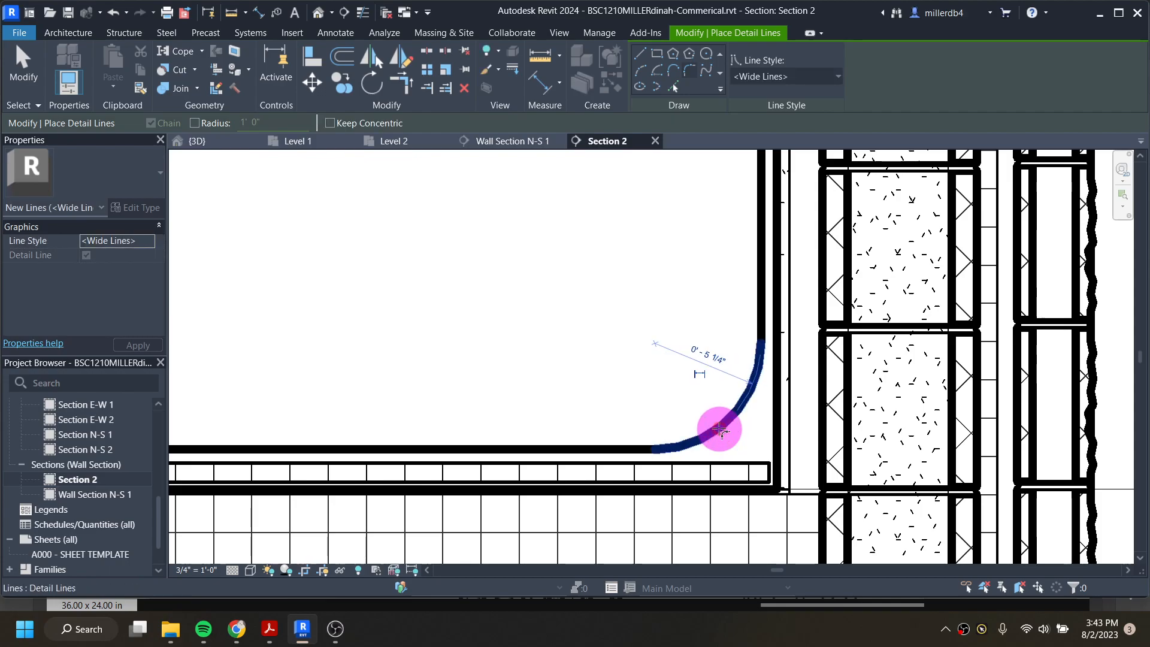
click(710, 362)
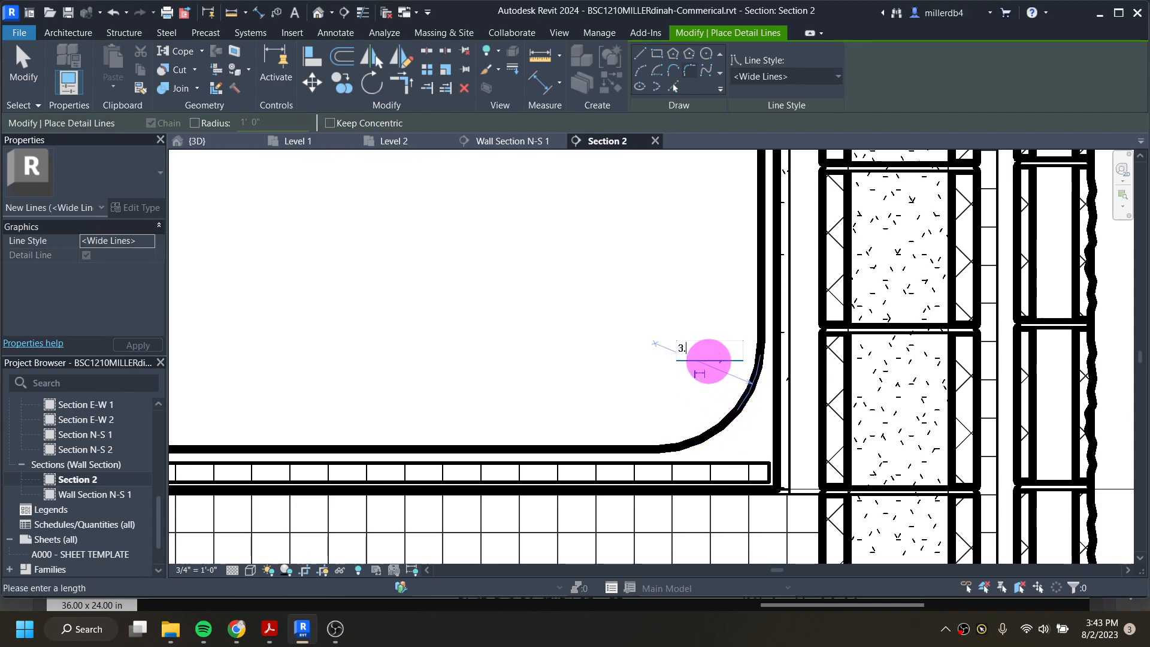
key(Return)
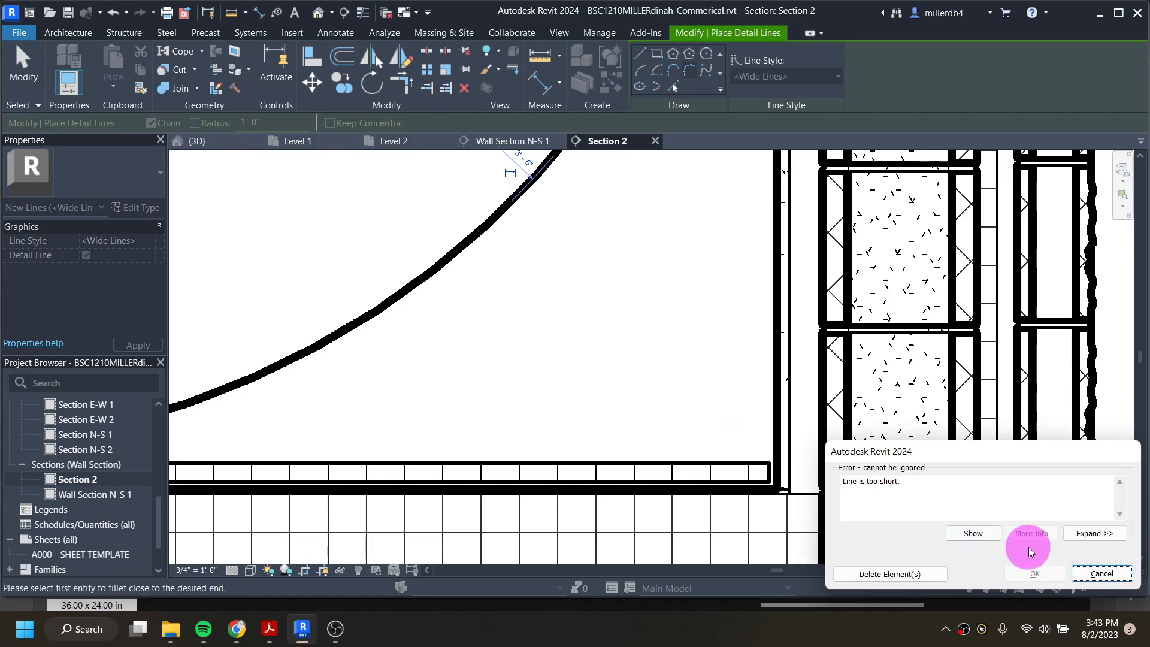
click(1100, 573)
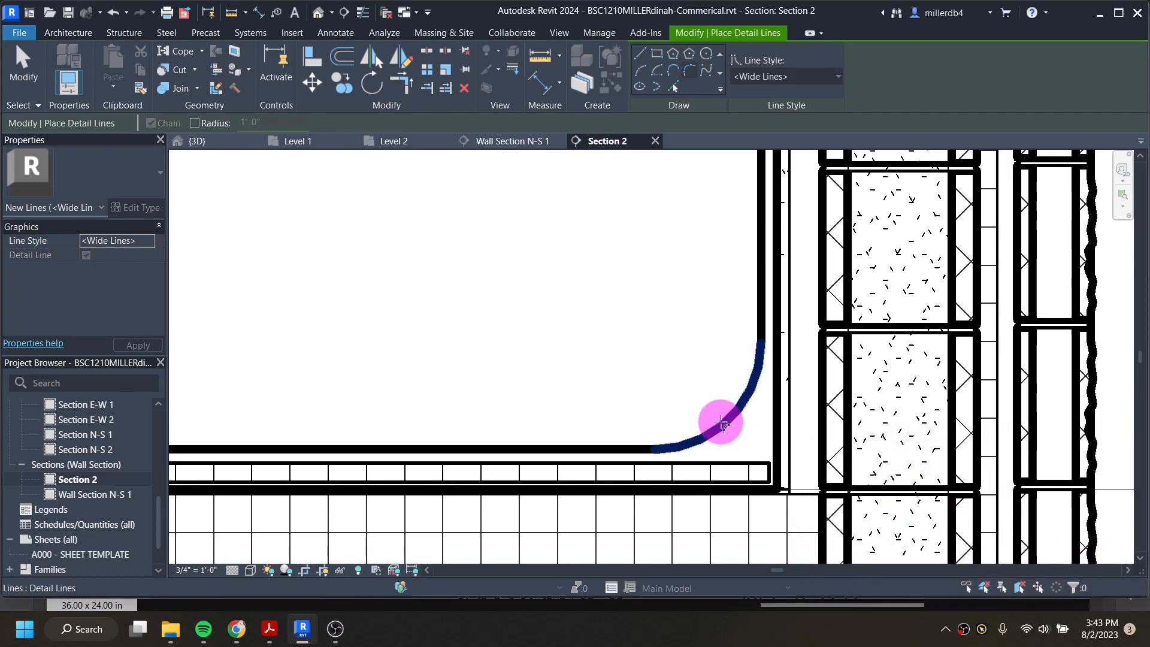
key(Escape)
key(Escape)
- Set the radius of the curved Wide Lines corner at the parapet base to 3 1/2"
click(719, 422)
click(718, 353)
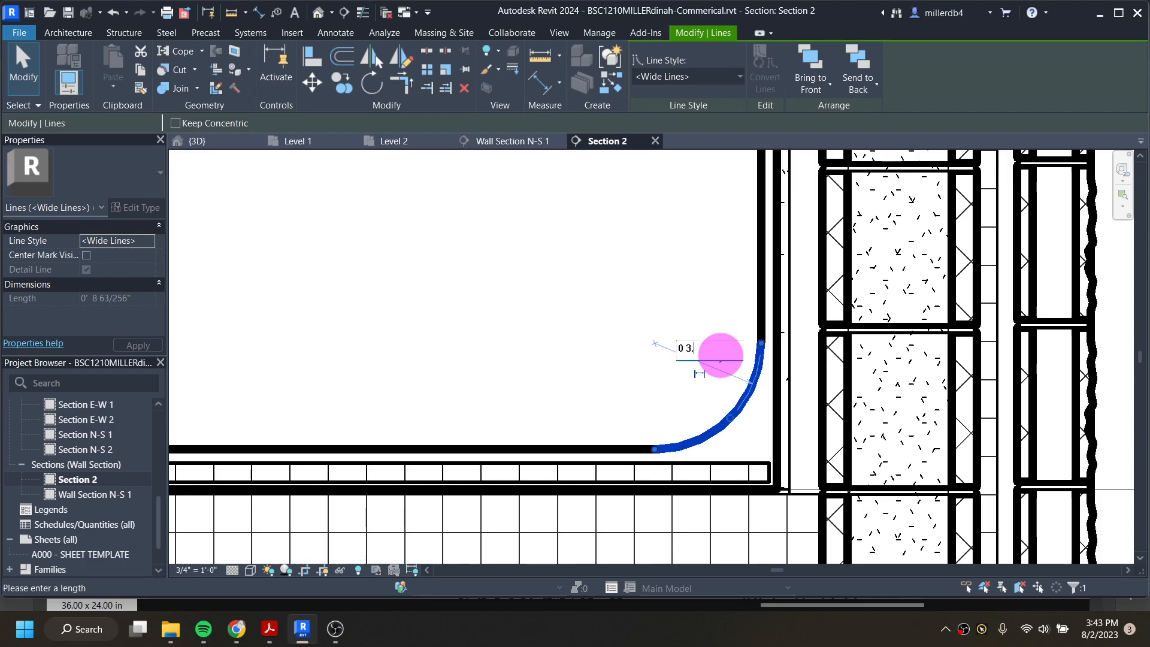
key(Return)
scroll(724, 369, down, 2)
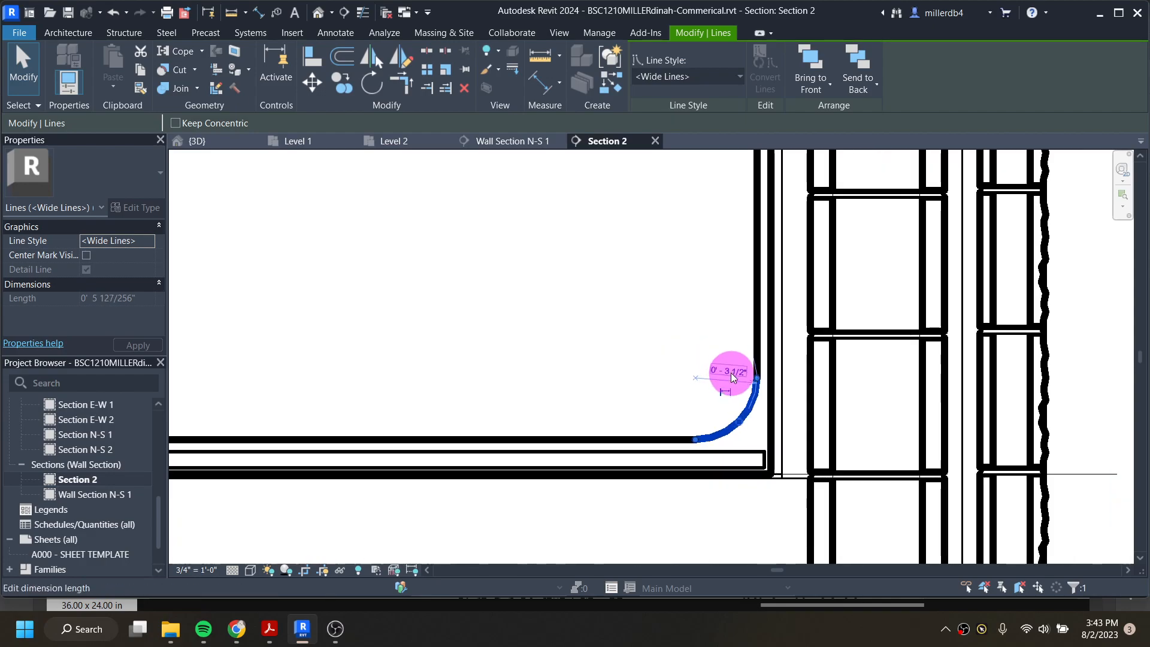
middle_drag(686, 376, 613, 472)
key(Escape)
click(678, 298)
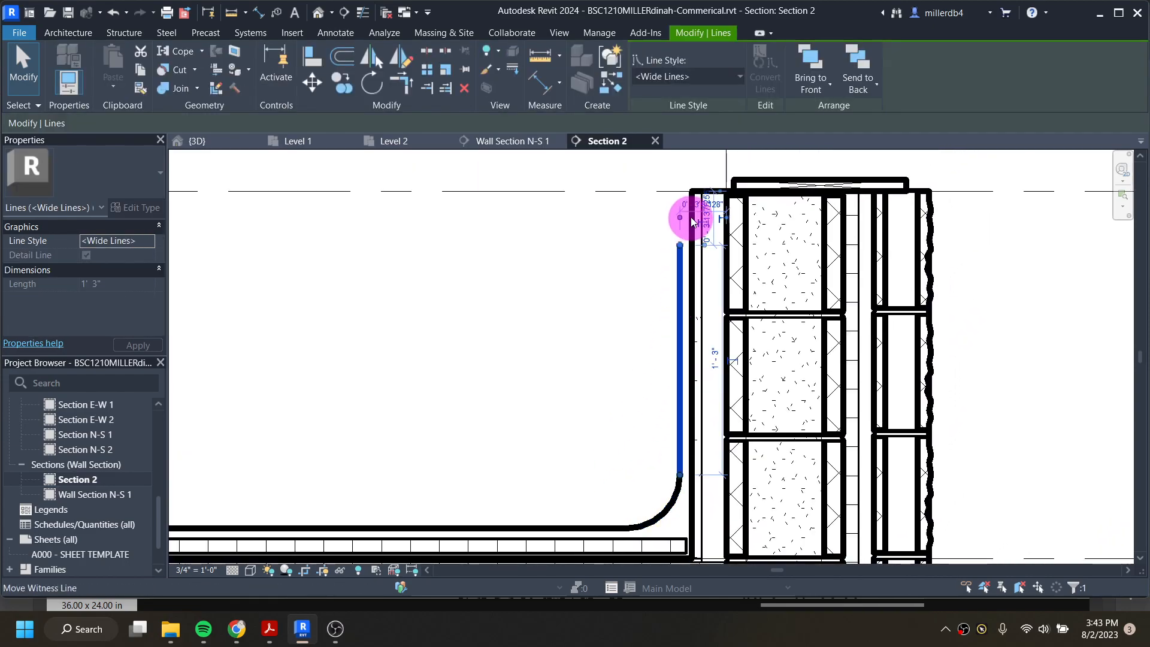
scroll(683, 230, up, 3)
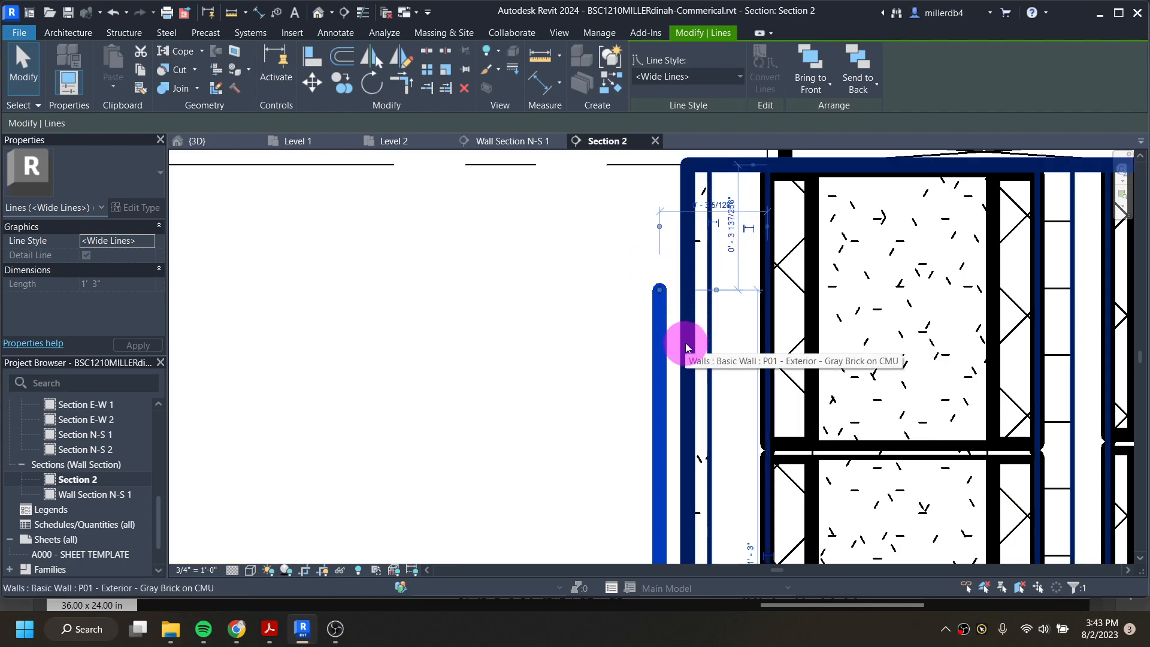
scroll(665, 334, down, 3)
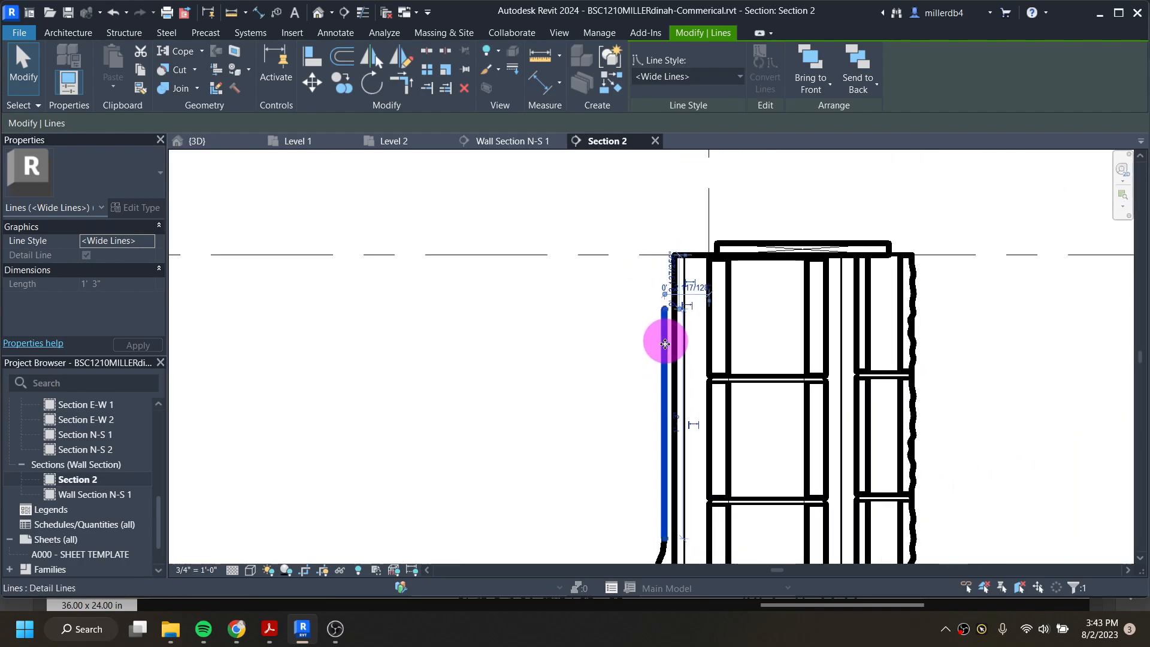
click(584, 390)
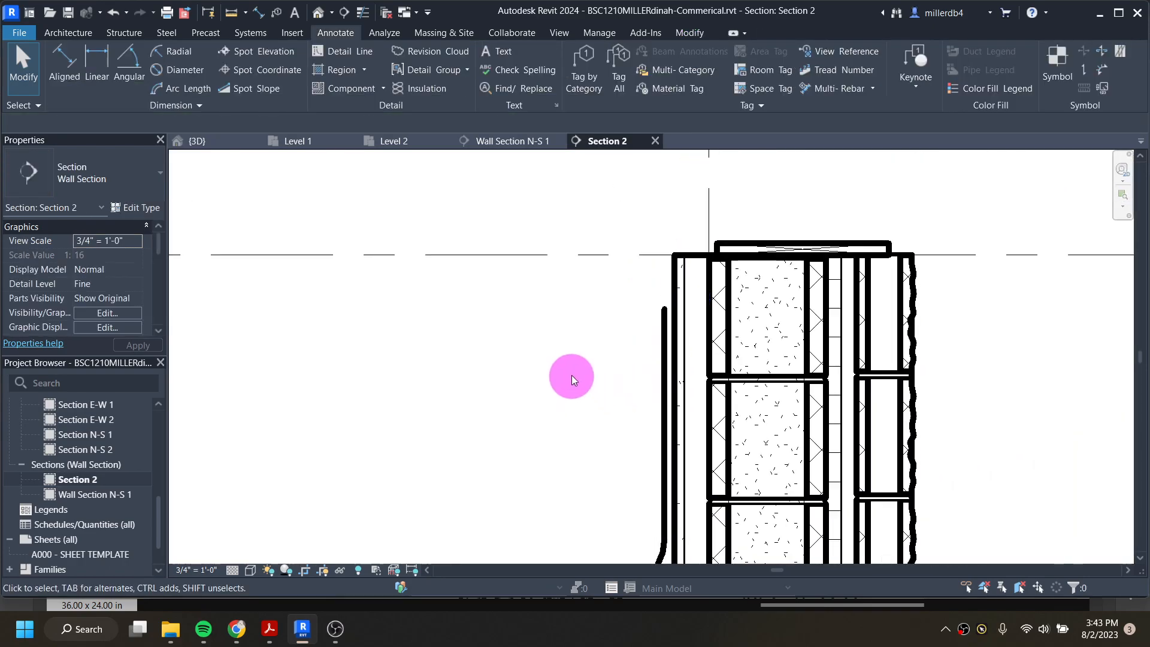
- Draw a horizontal Wide Lines detail line from beside the parapet's top blocking outward past the roof-side membrane line
scroll(570, 377, down, 2)
scroll(599, 379, up, 3)
middle_drag(659, 297, 614, 316)
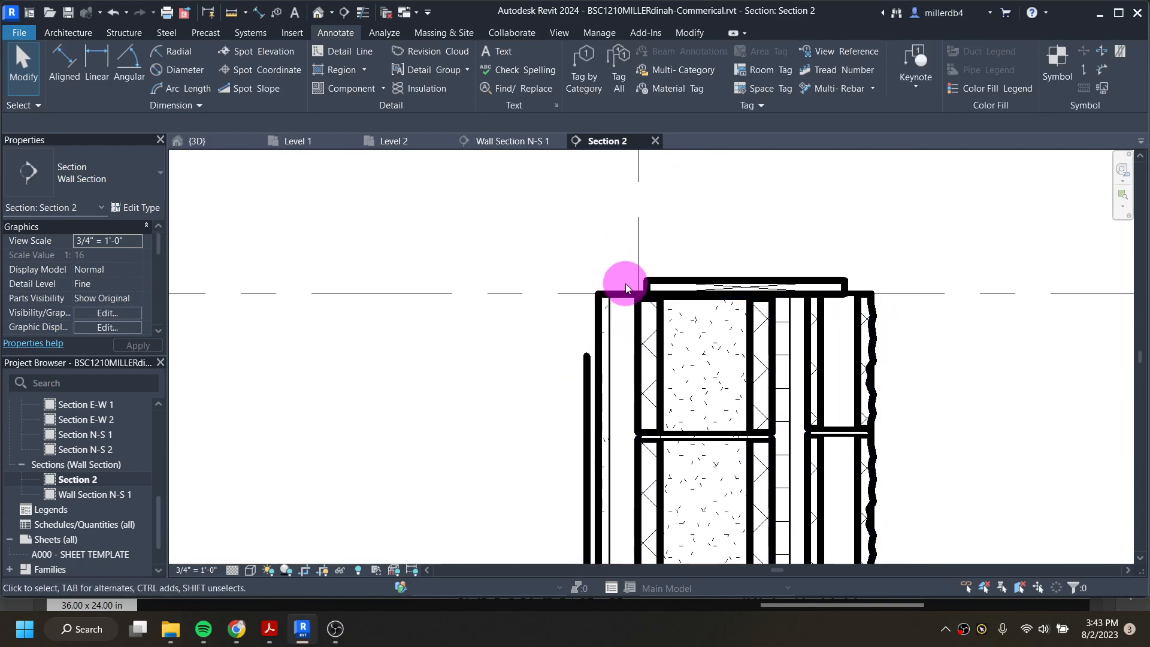
click(351, 52)
scroll(616, 279, up, 3)
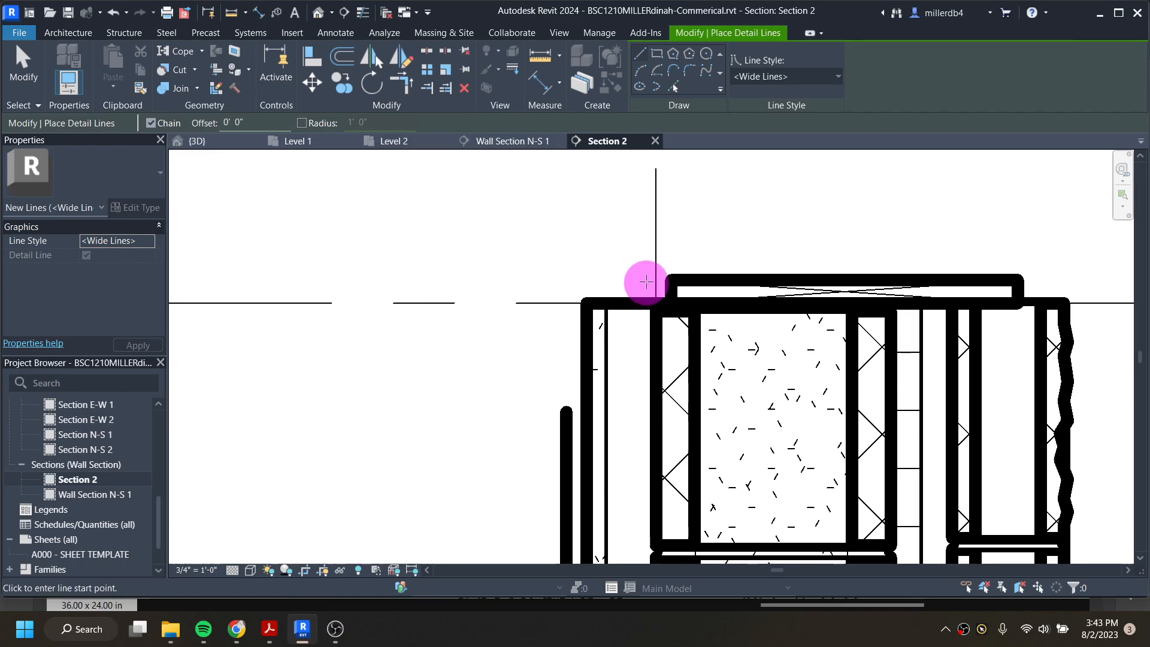
click(650, 279)
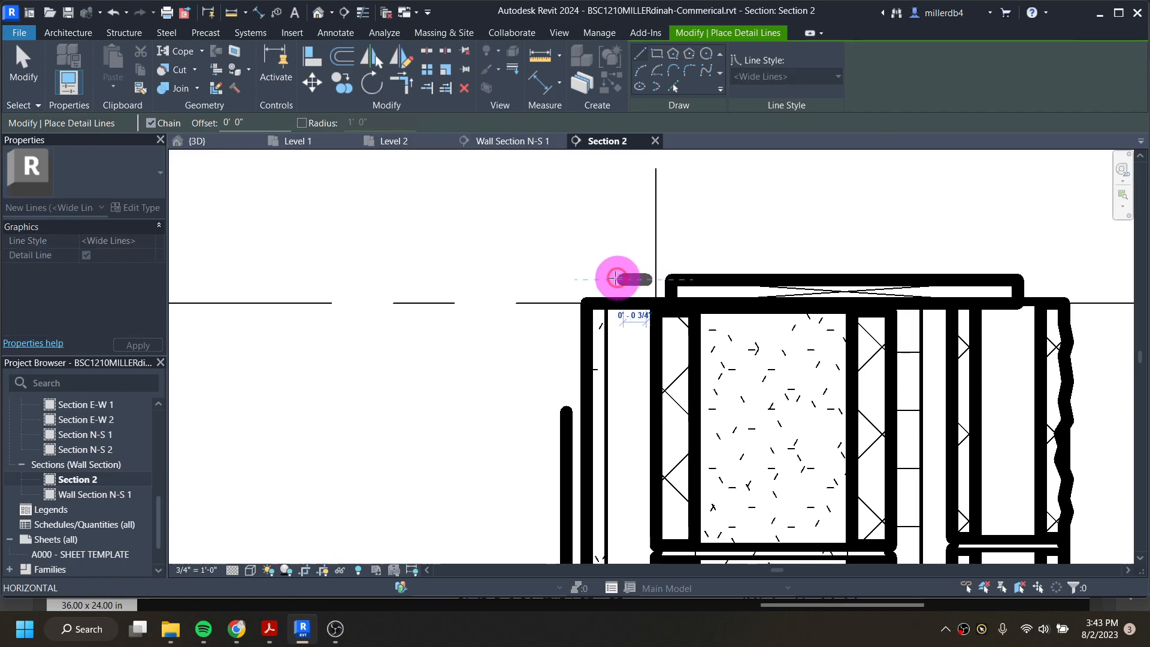
click(528, 279)
- Continue the flashing line vertically down past the top of the membrane line, ending it with a short 45-degree outward kick
middle_drag(529, 422, 532, 312)
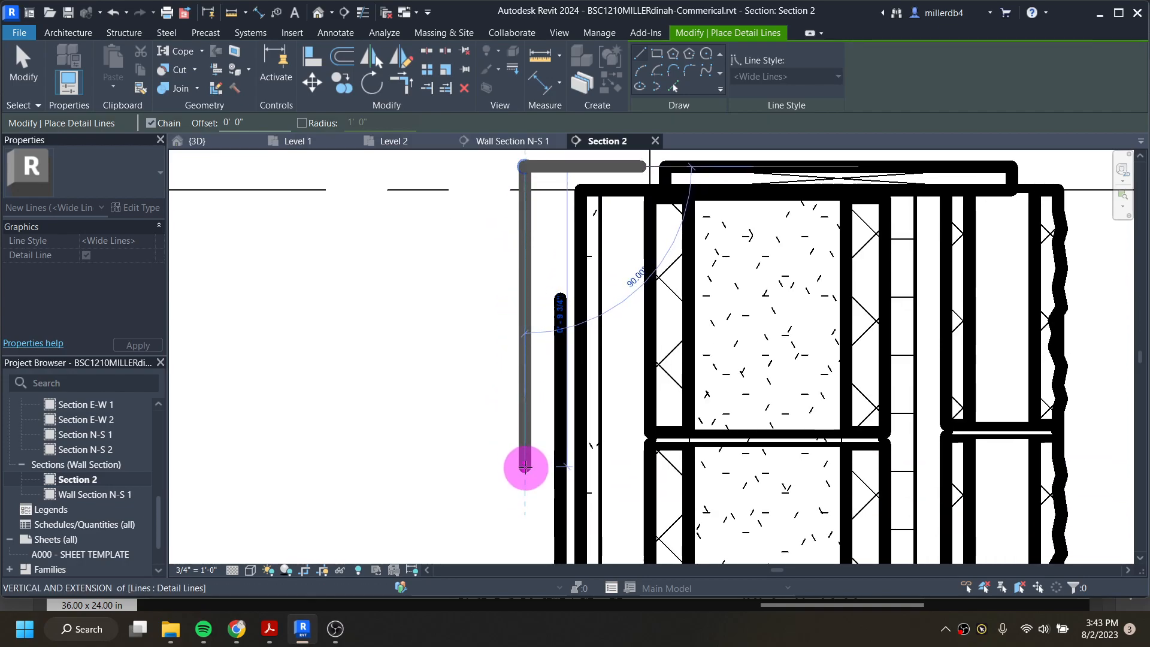
middle_drag(523, 465, 514, 377)
scroll(521, 458, down, 2)
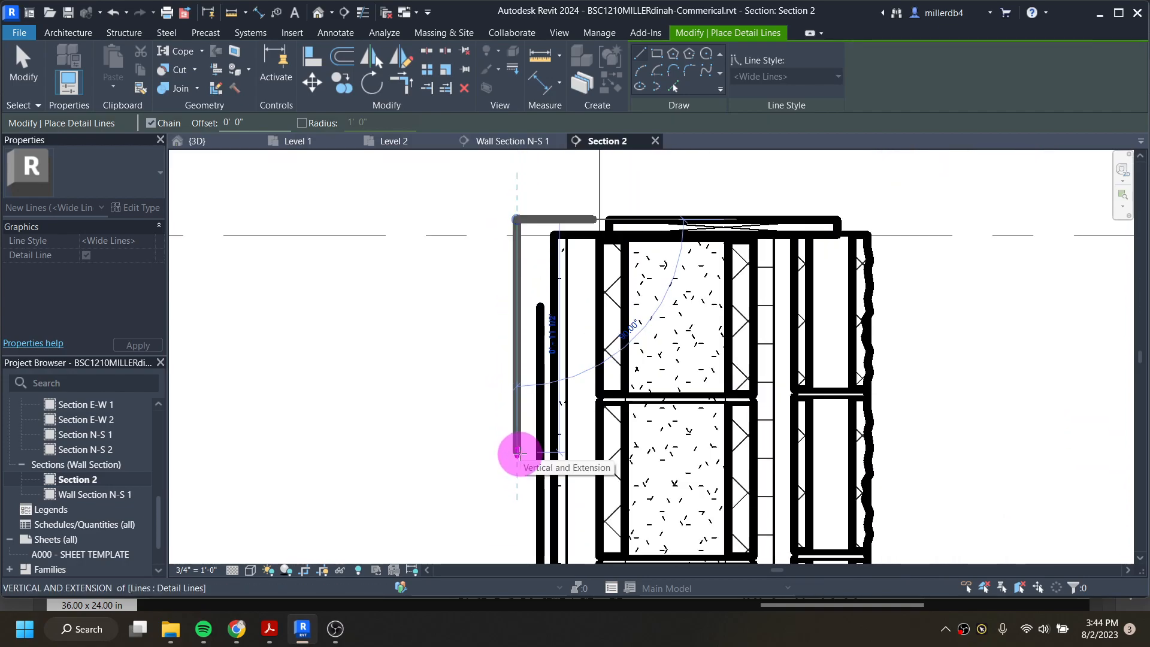
click(518, 452)
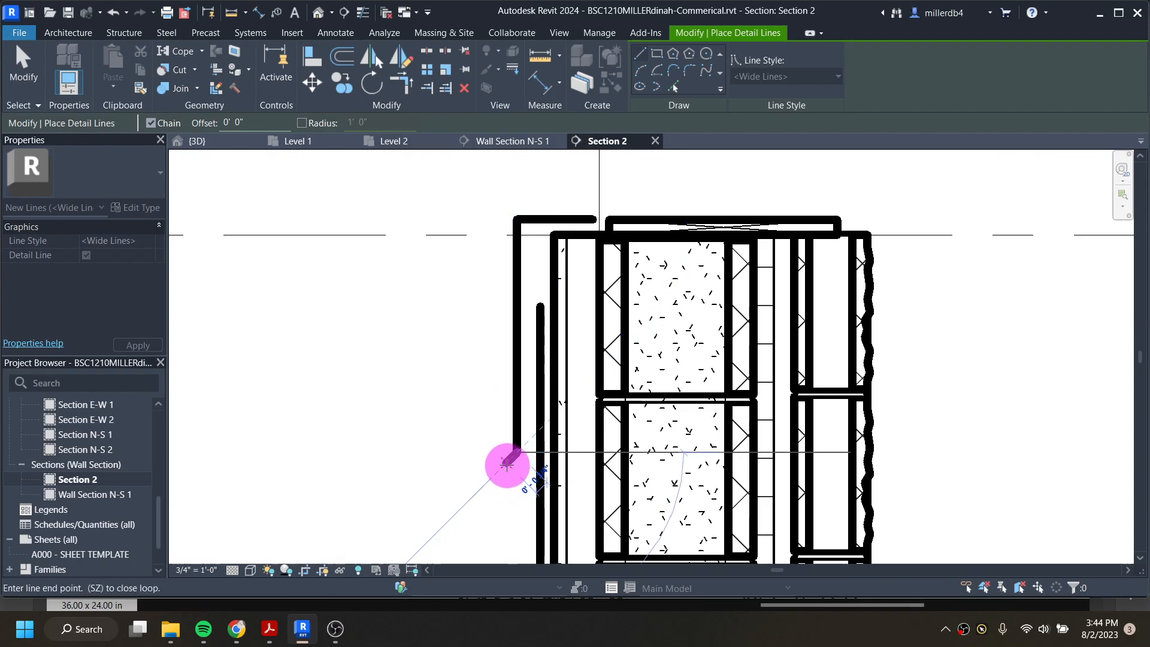
click(506, 462)
key(Escape)
key(Escape)
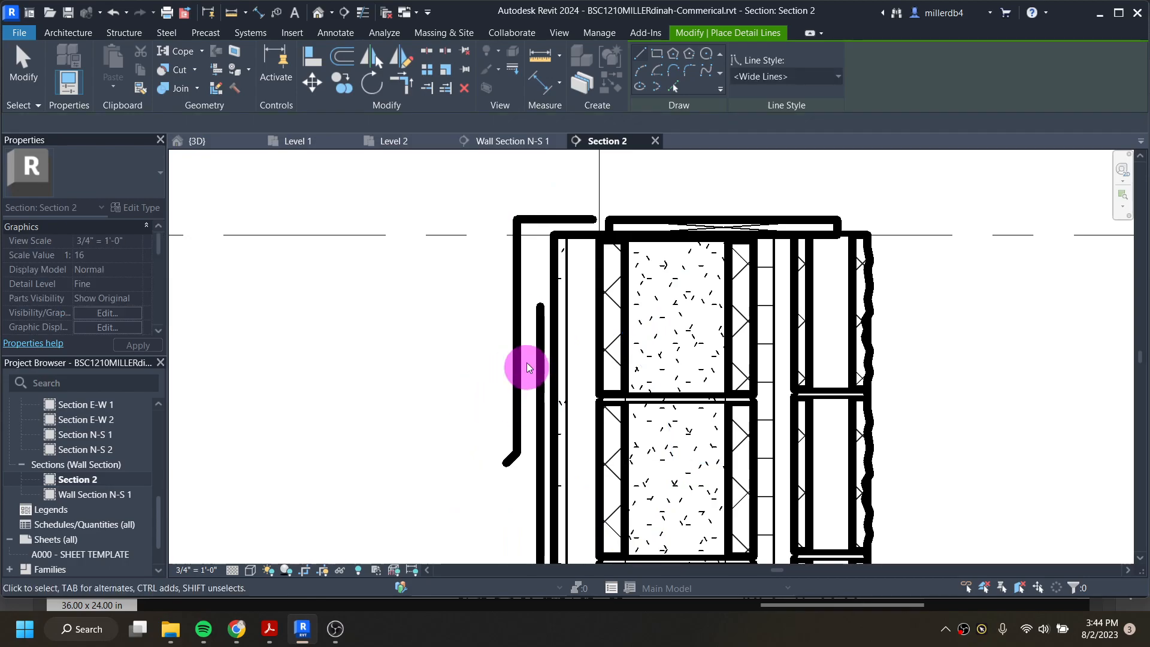
- Move the vertical flashing line closer to the parapet and adjust its angled kick to about 1" long
drag(516, 336, 533, 352)
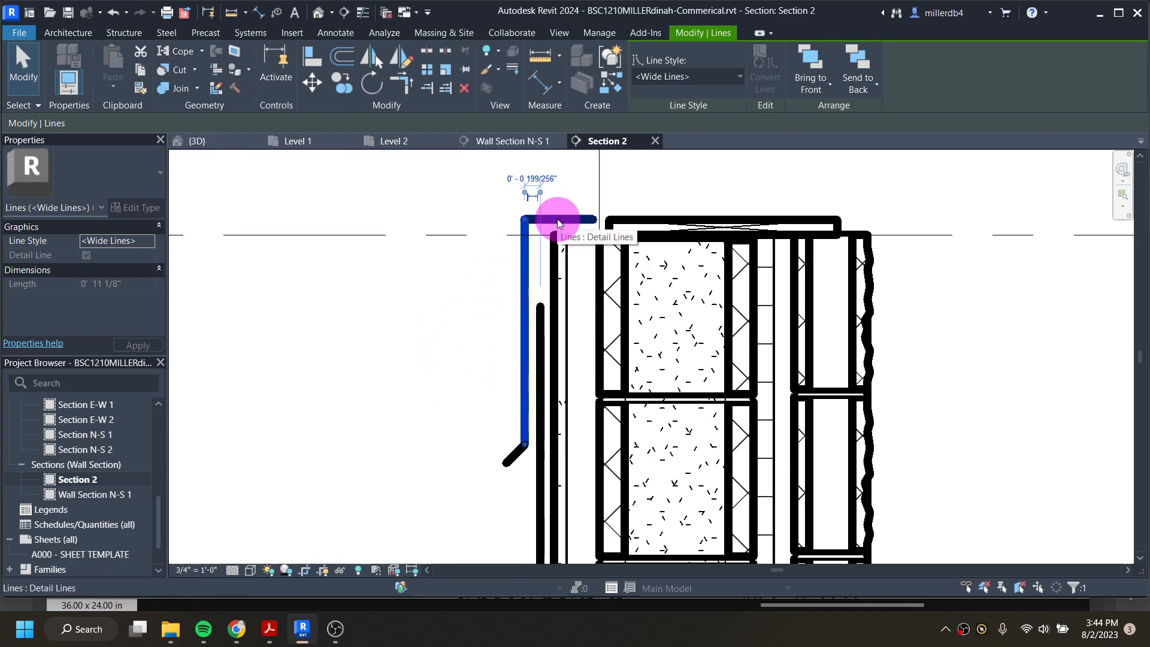
click(512, 458)
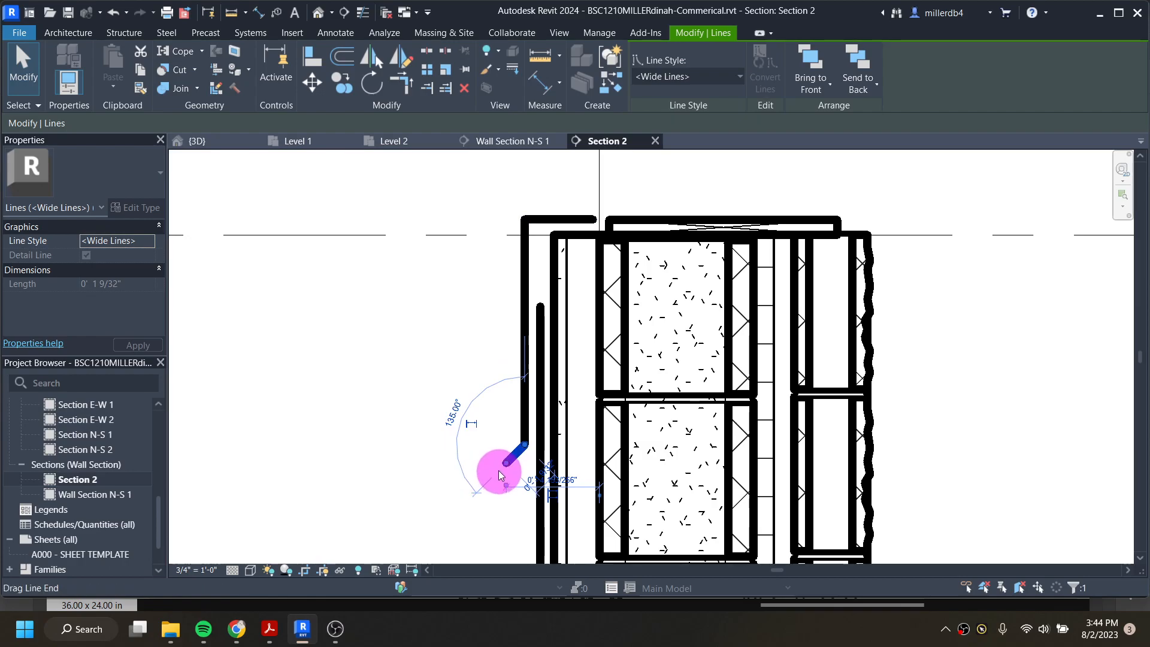
scroll(510, 459, up, 2)
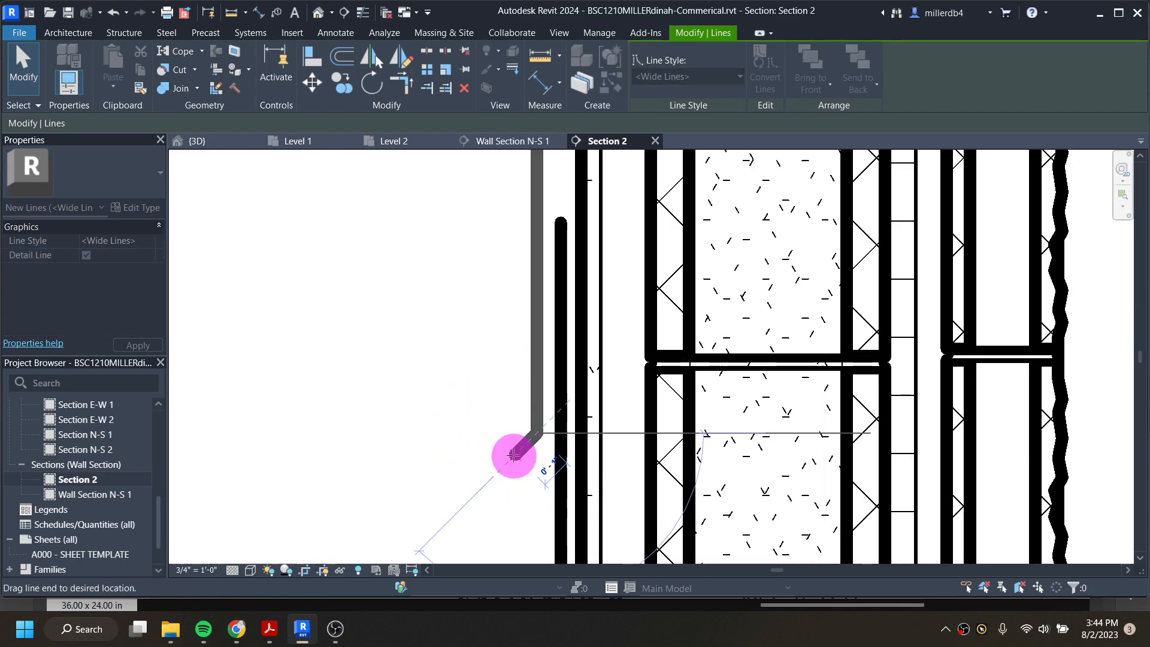
scroll(514, 455, up, 2)
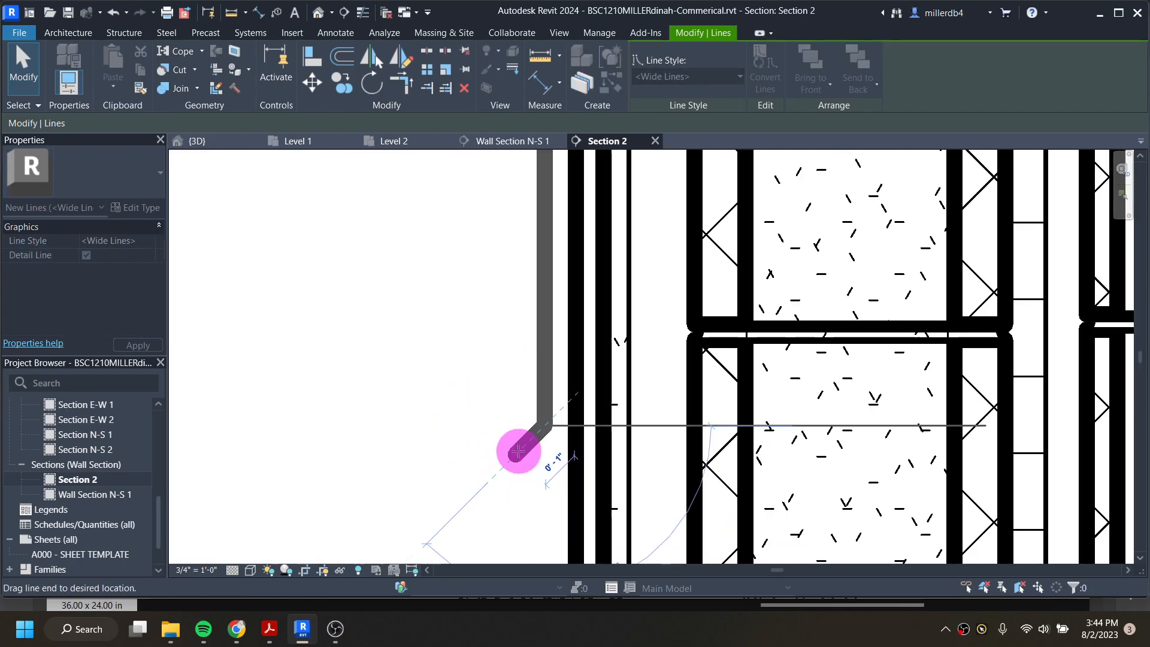
scroll(519, 455, down, 4)
click(461, 484)
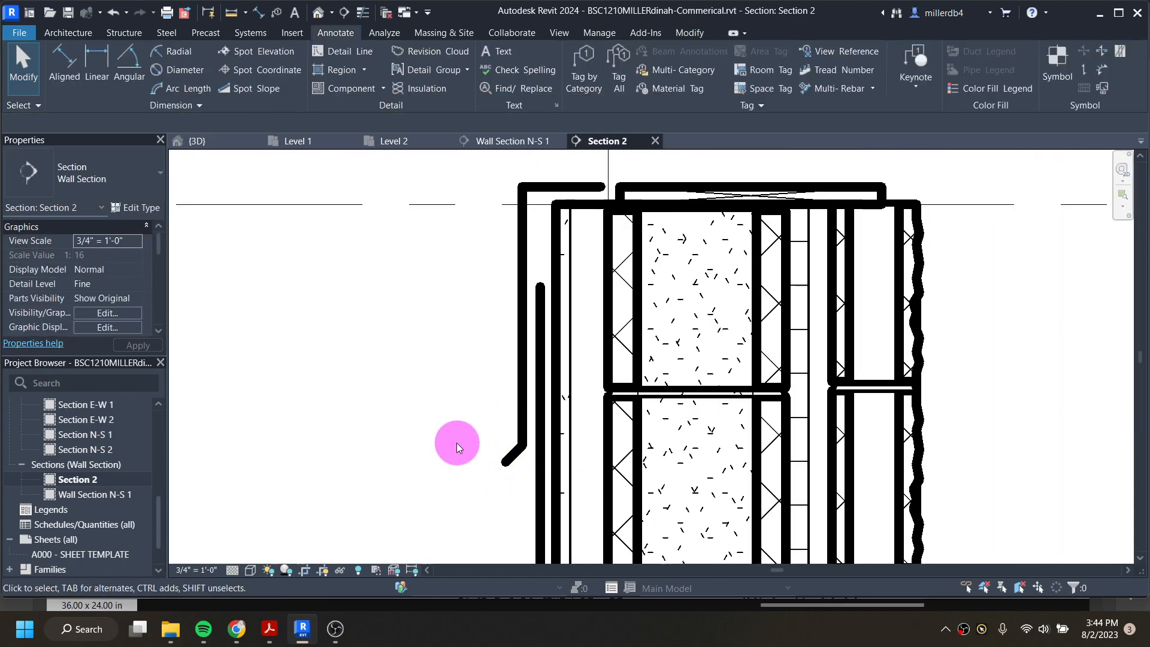
- Draw a three-segment Wide Lines hook wrapping the flashing's angled kick, with sides about 1 1/4" long
scroll(458, 434, up, 2)
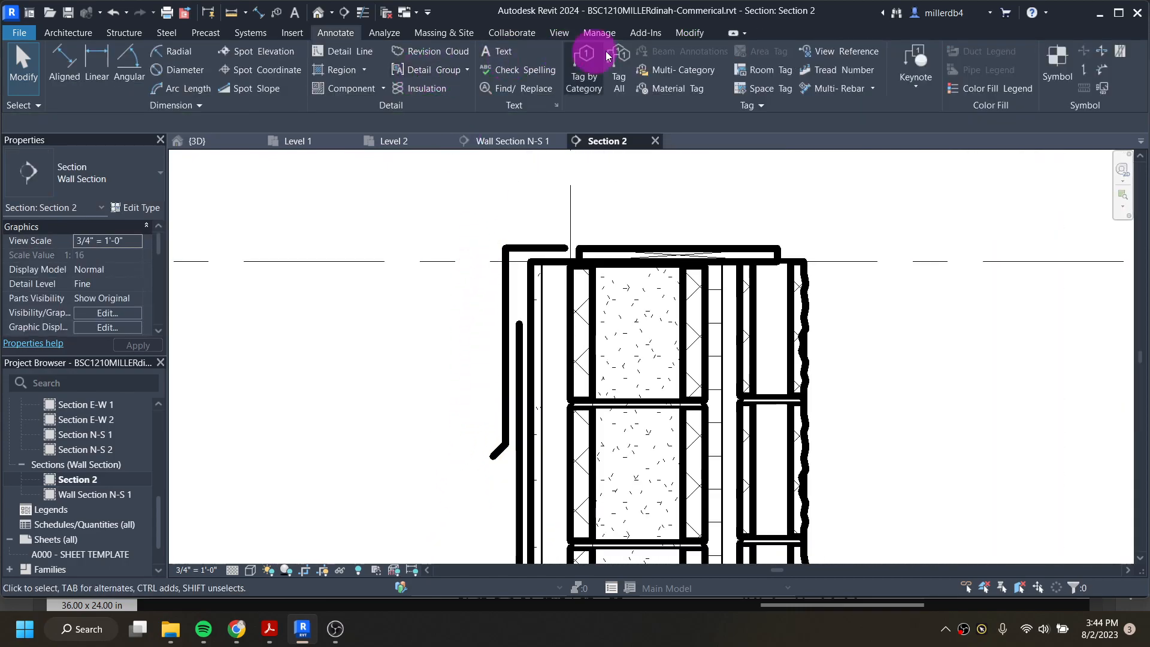
click(349, 51)
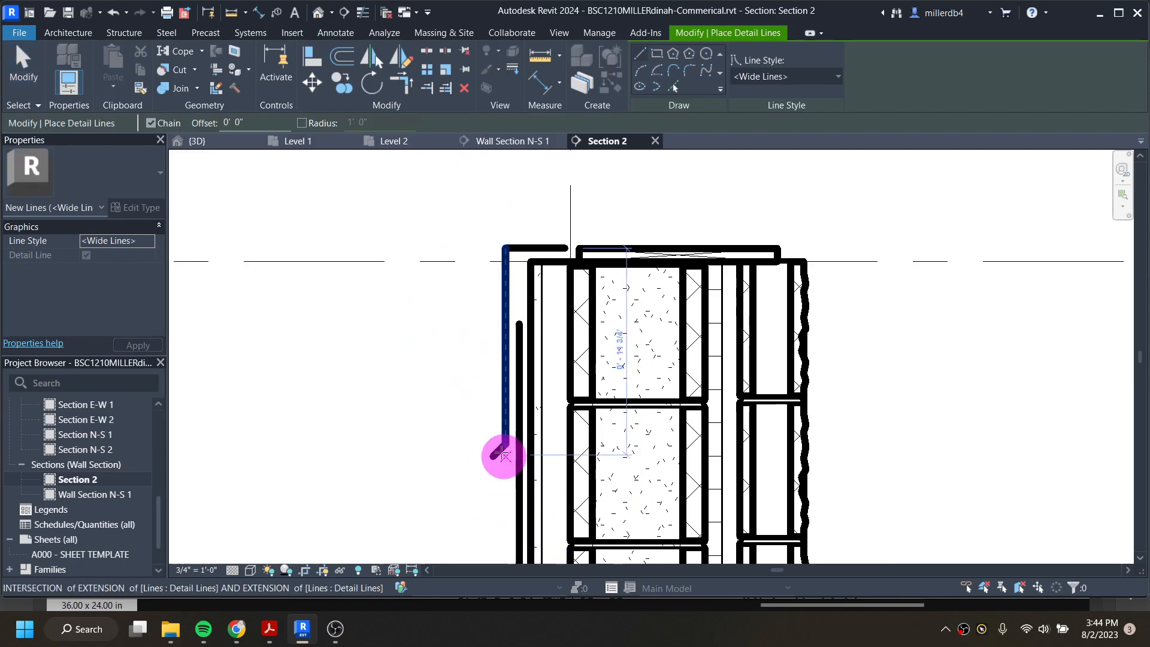
scroll(510, 454, up, 2)
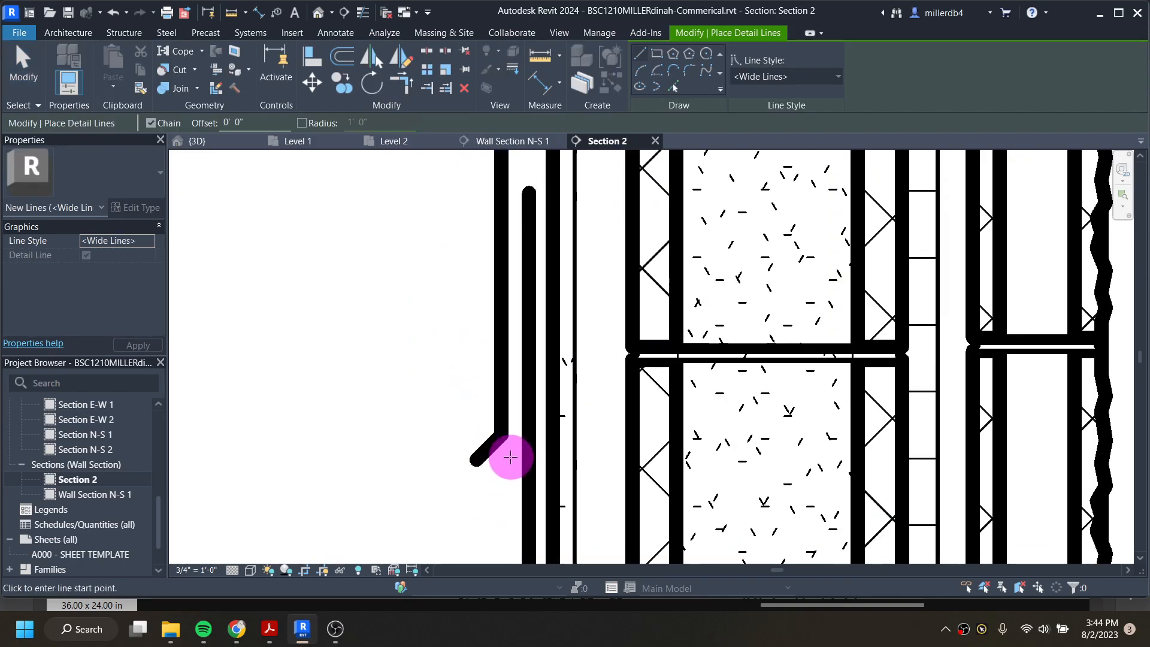
click(501, 458)
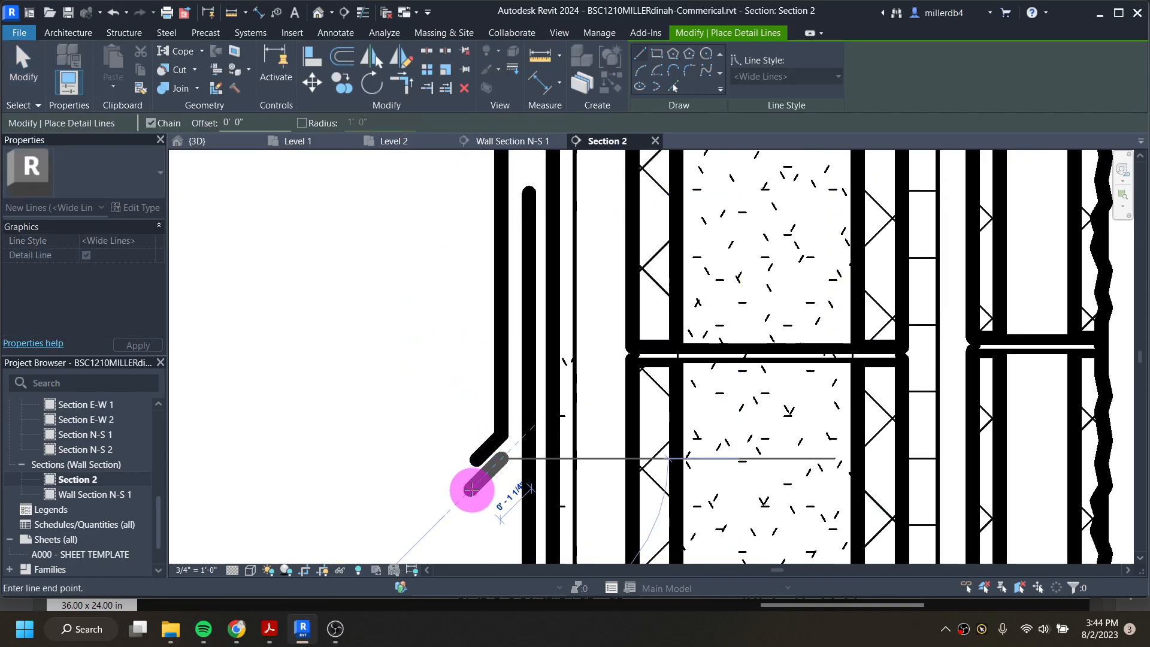
click(471, 489)
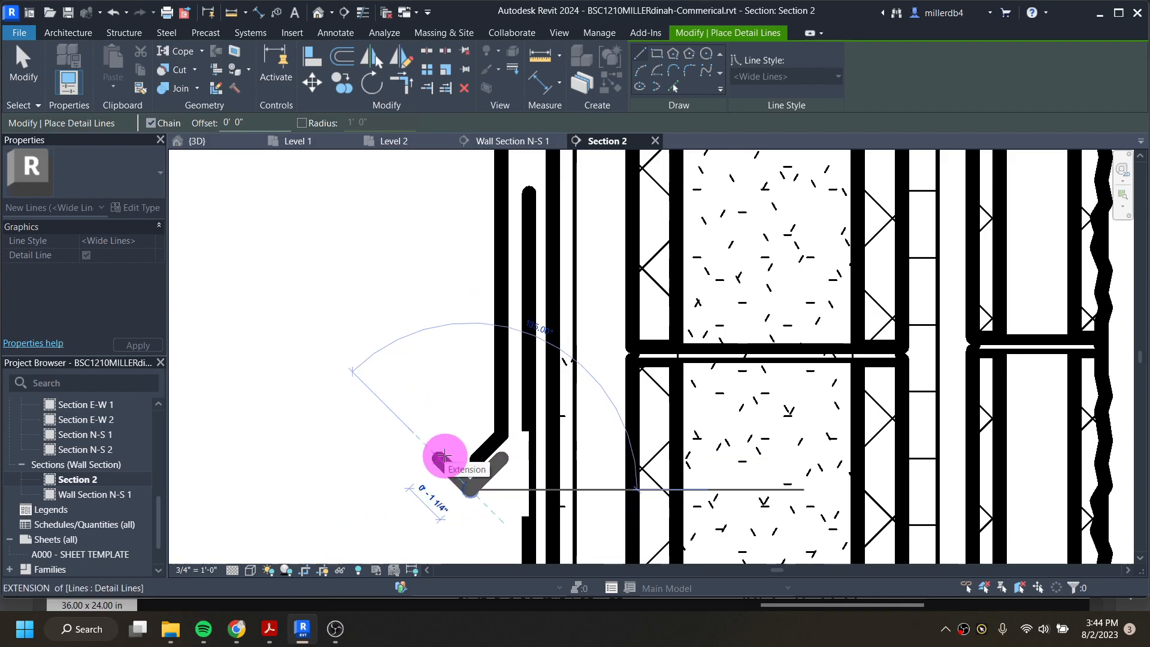
click(444, 463)
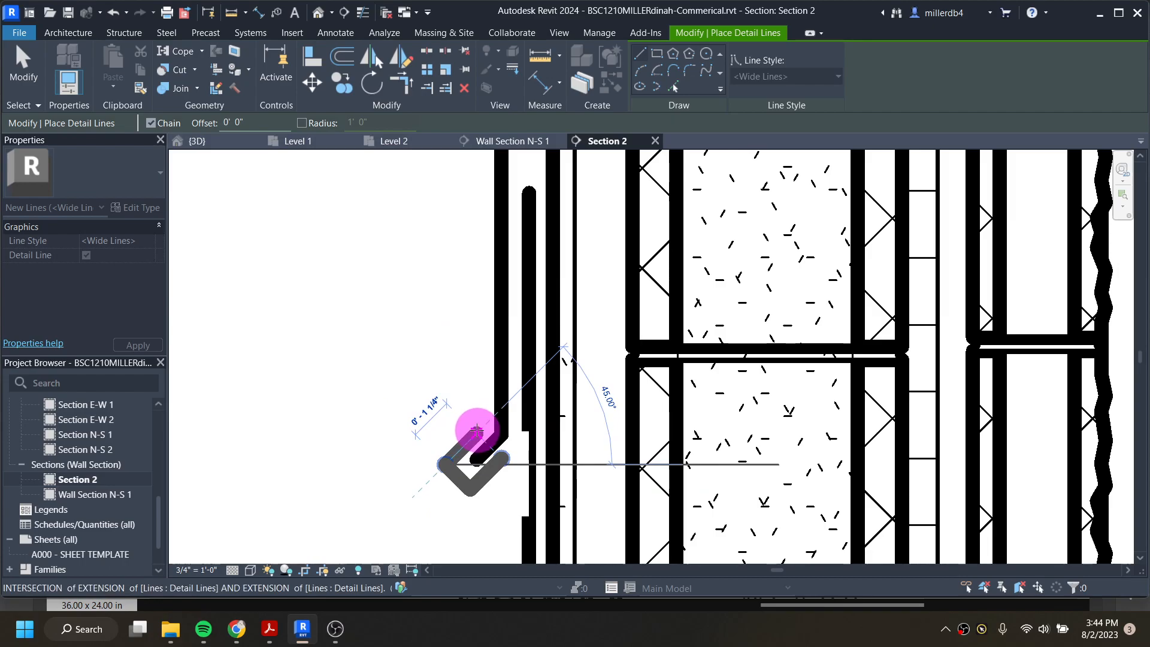
click(477, 430)
- Continue the line up about 11 1/2" above the hook, and slope it about 1'-6 1/4" over the parapet past the brick face
scroll(474, 389, down, 1)
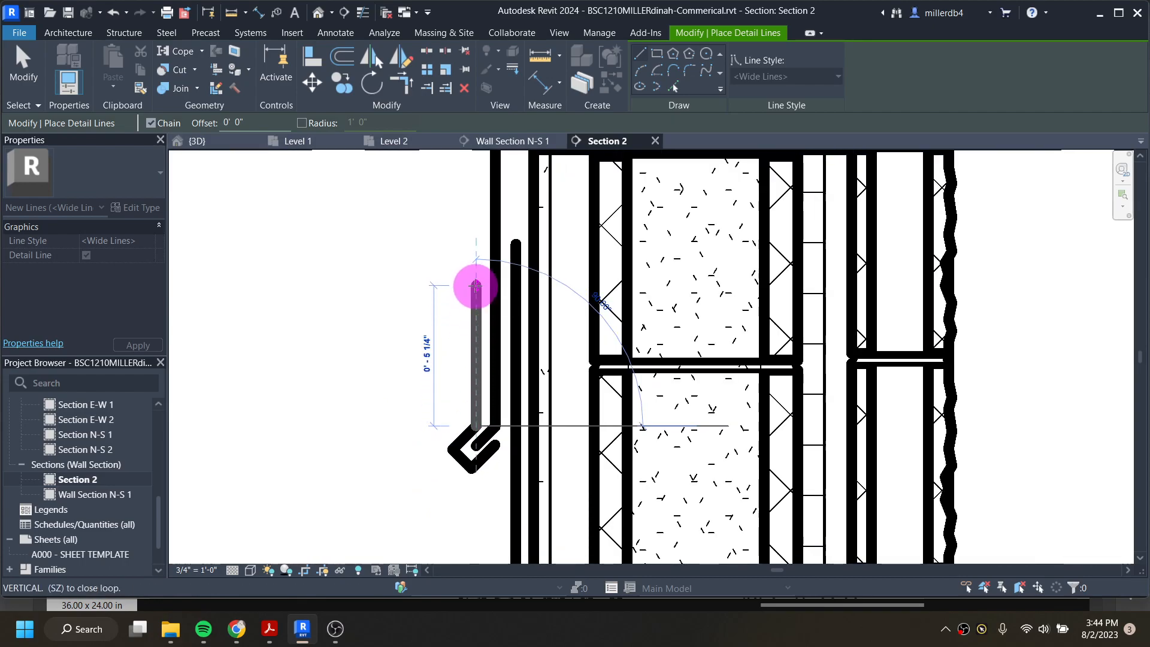
middle_drag(479, 302, 446, 442)
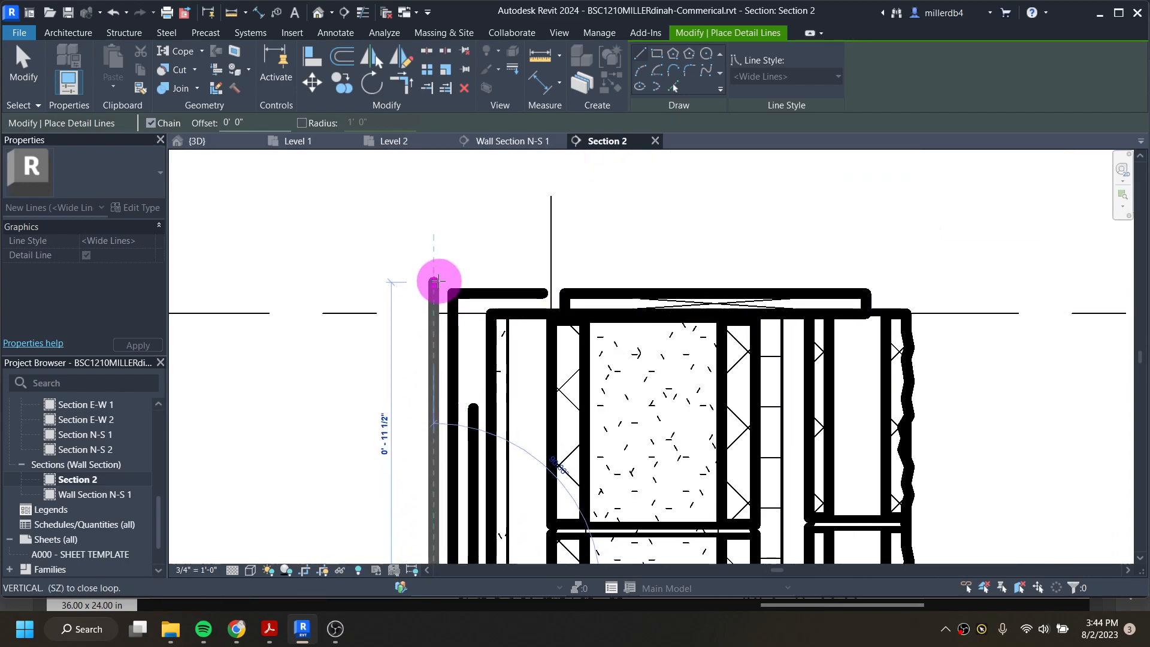
click(435, 281)
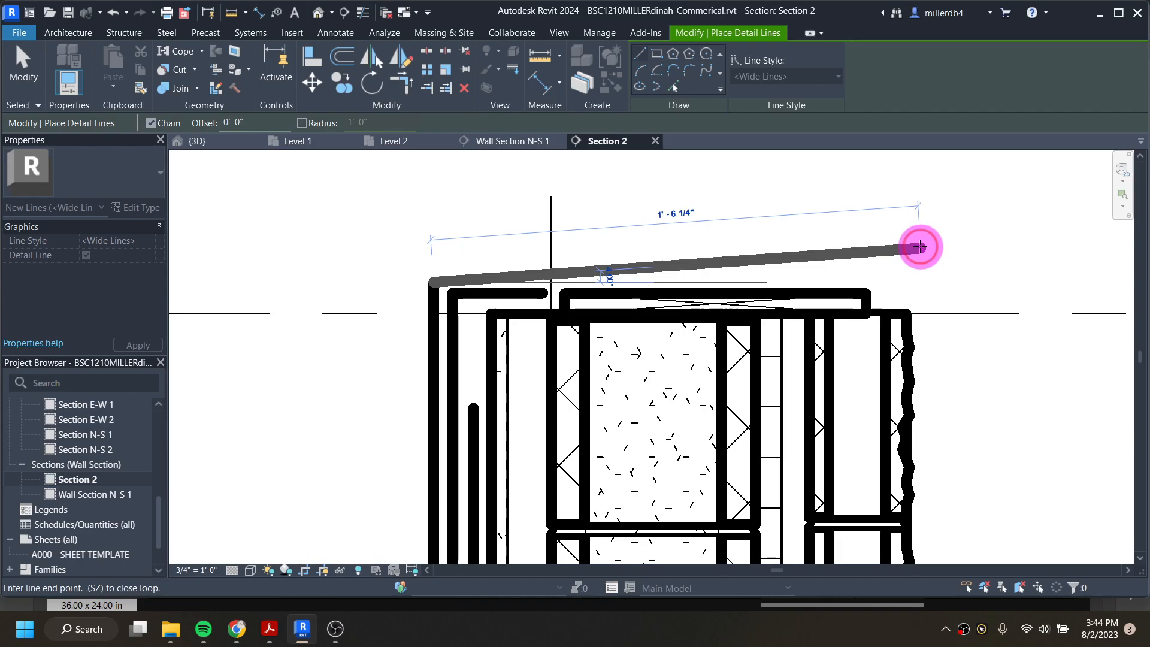
click(920, 246)
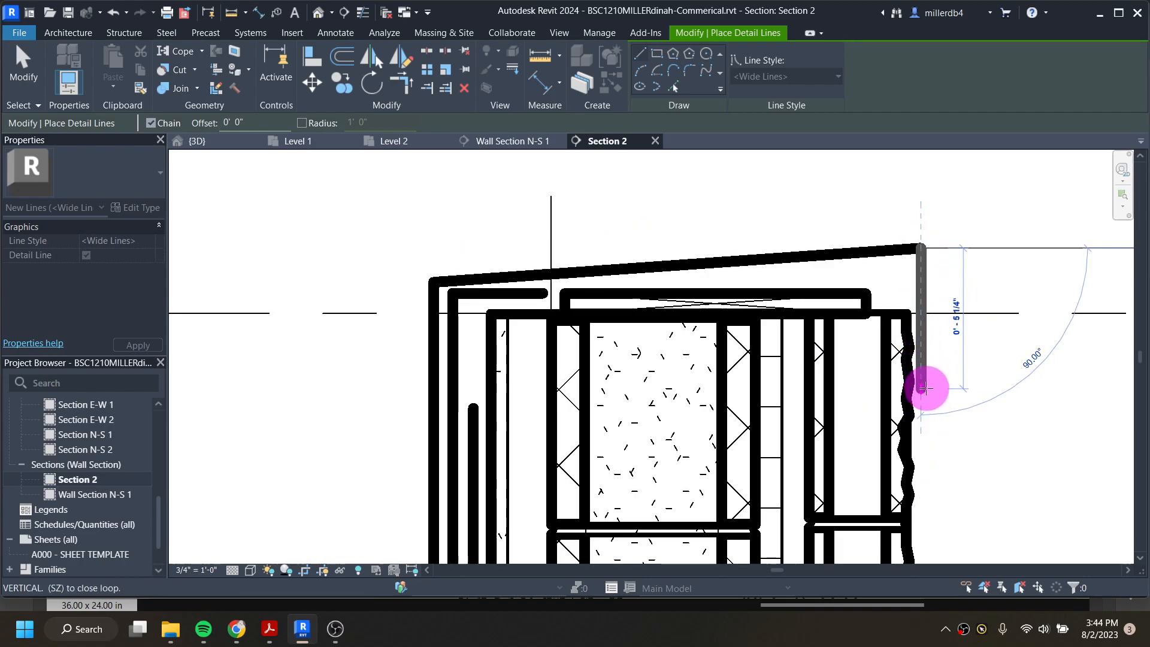
- Continue the cap flashing vertically down the brick face and end it with an outward 45-degree kick about 3/4" long
click(925, 422)
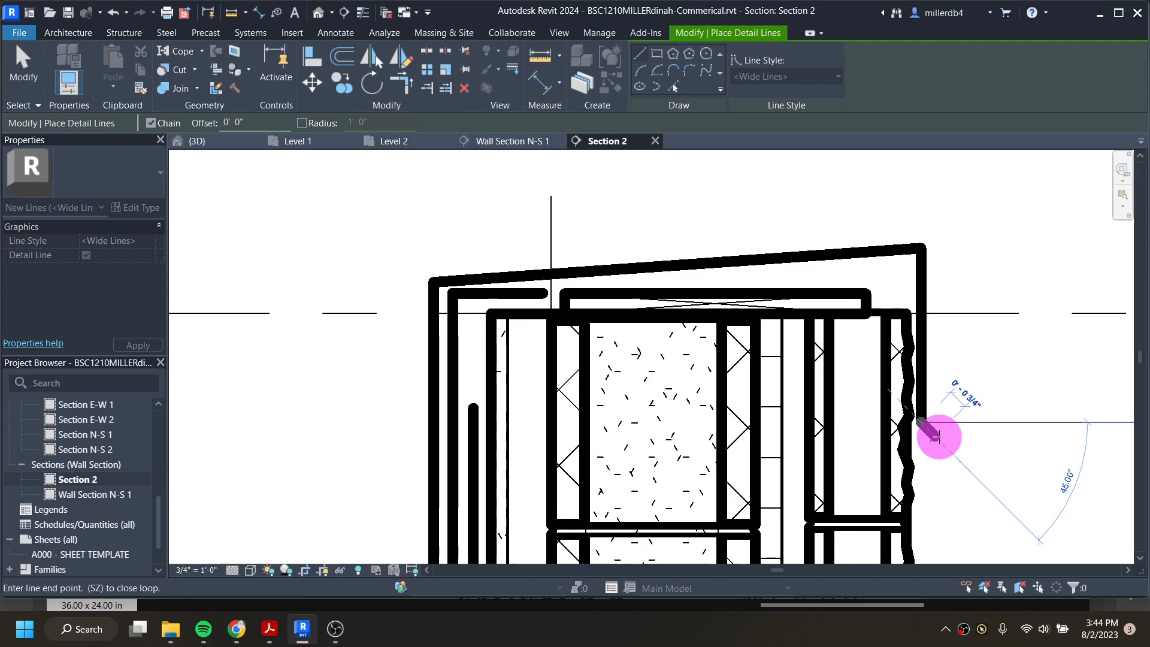
click(936, 436)
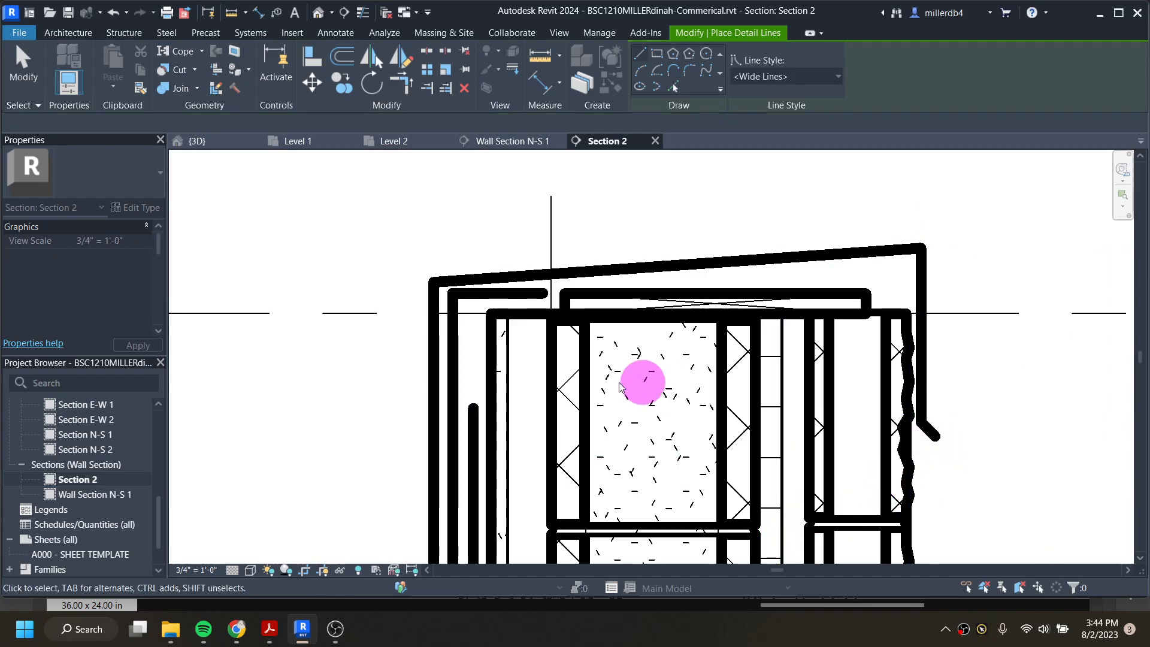
key(Escape)
key(Escape)
- Nudge the outermost segment of the cap flashing's lower hook slightly toward the parapet wall
middle_drag(426, 437, 410, 192)
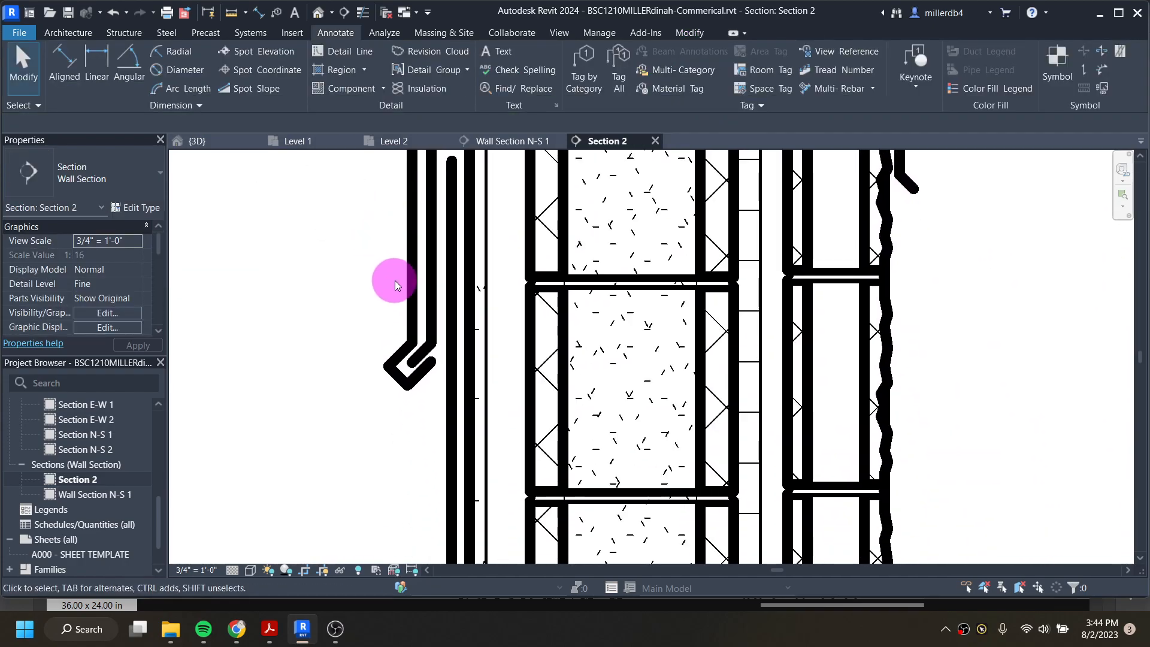
click(413, 378)
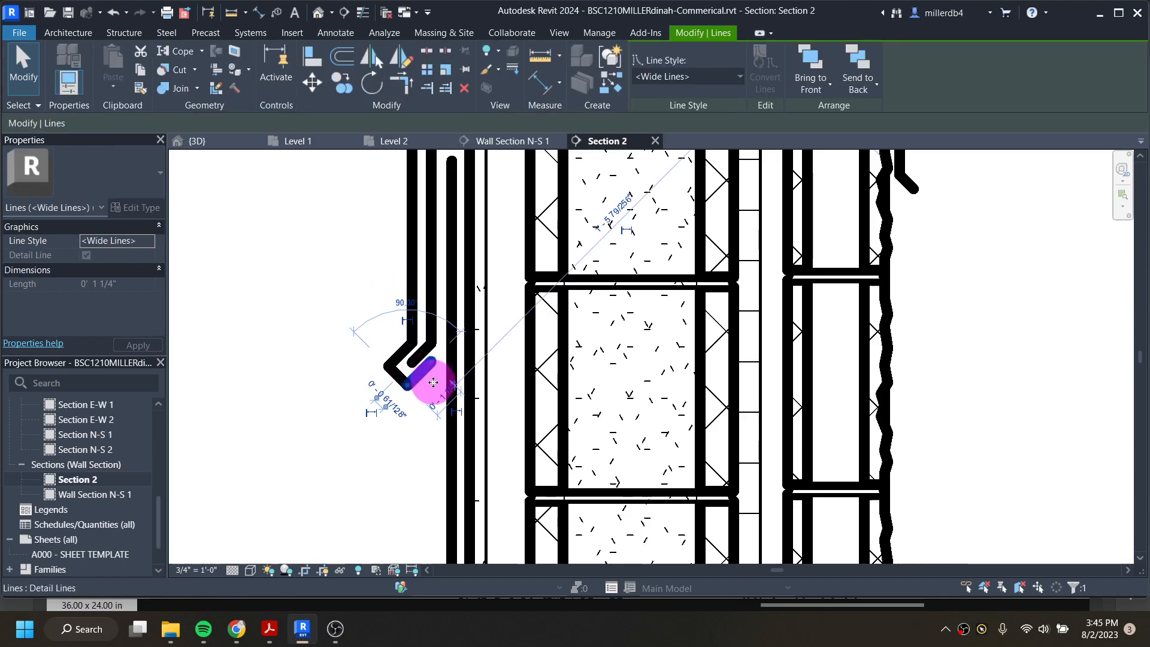
scroll(433, 382, up, 2)
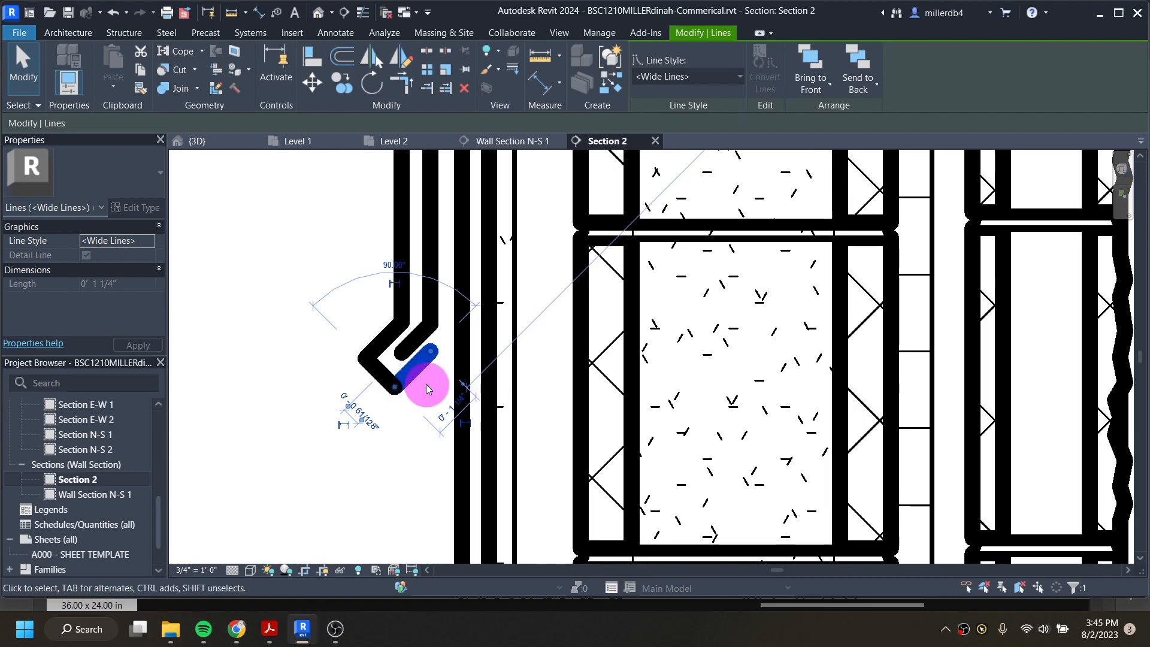
key(Right)
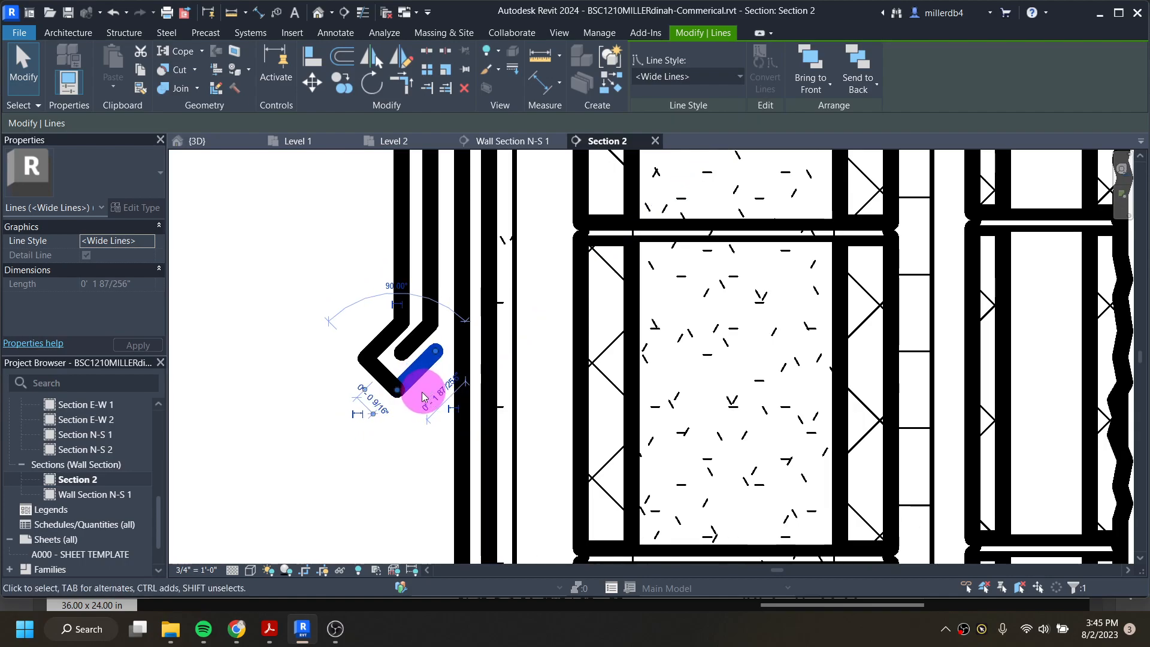
key(Right)
click(409, 431)
- Lower the cap flashing's outer top corner above the brick face to flatten its slope over the parapet
scroll(401, 435, down, 5)
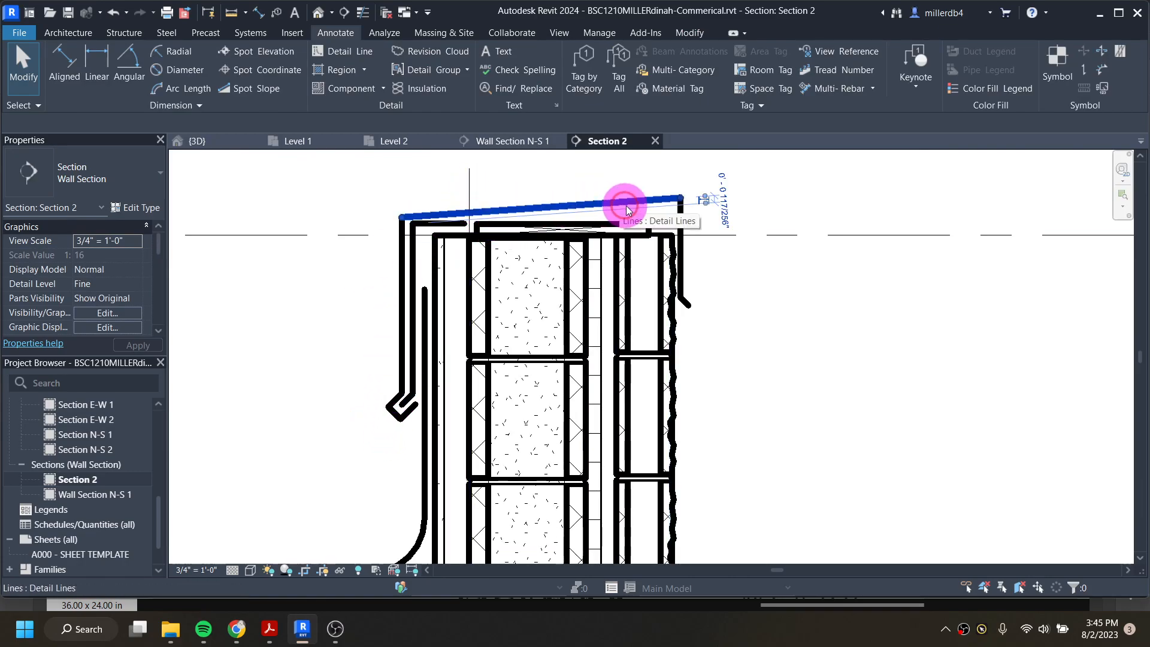
click(677, 198)
scroll(676, 197, up, 3)
drag(677, 198, 676, 220)
click(677, 206)
click(928, 575)
drag(676, 221, 676, 218)
click(751, 254)
scroll(742, 257, down, 2)
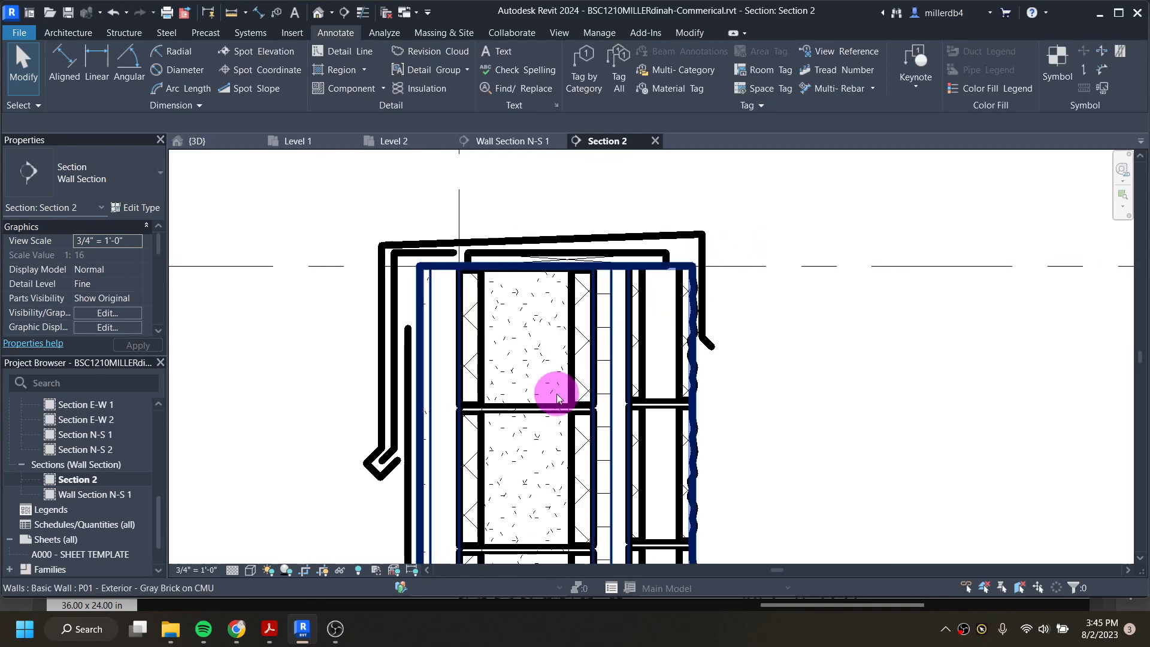
- Review the wall section from the parapet cap down to the window opening
scroll(556, 395, down, 2)
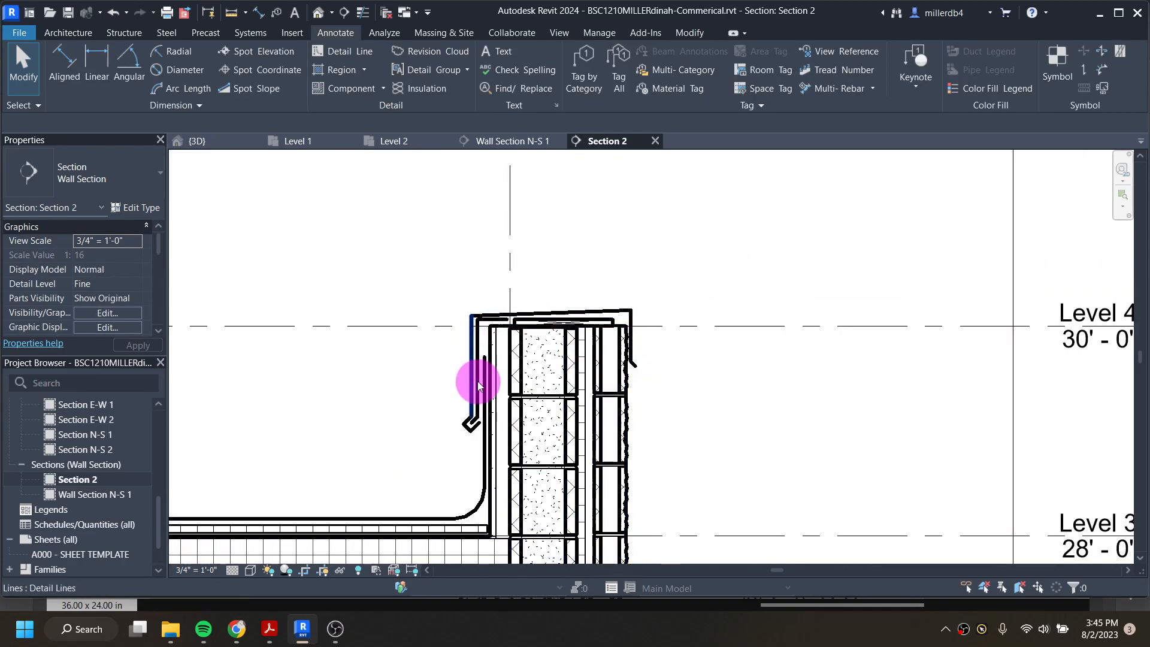
scroll(480, 369, down, 4)
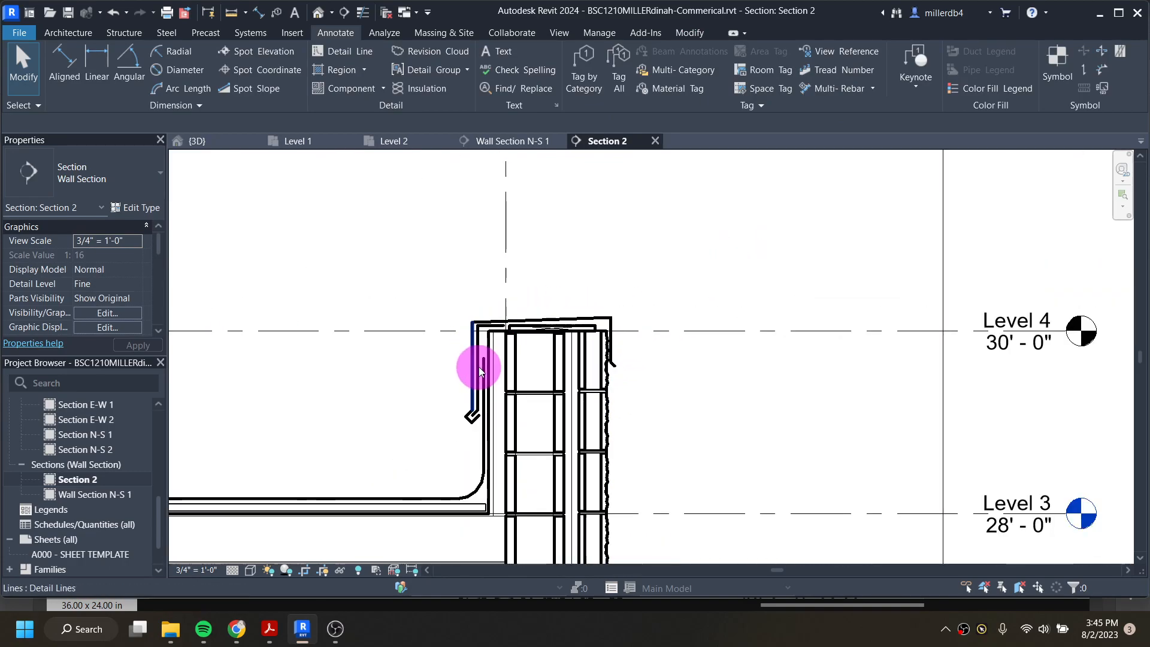
middle_drag(486, 405, 460, 301)
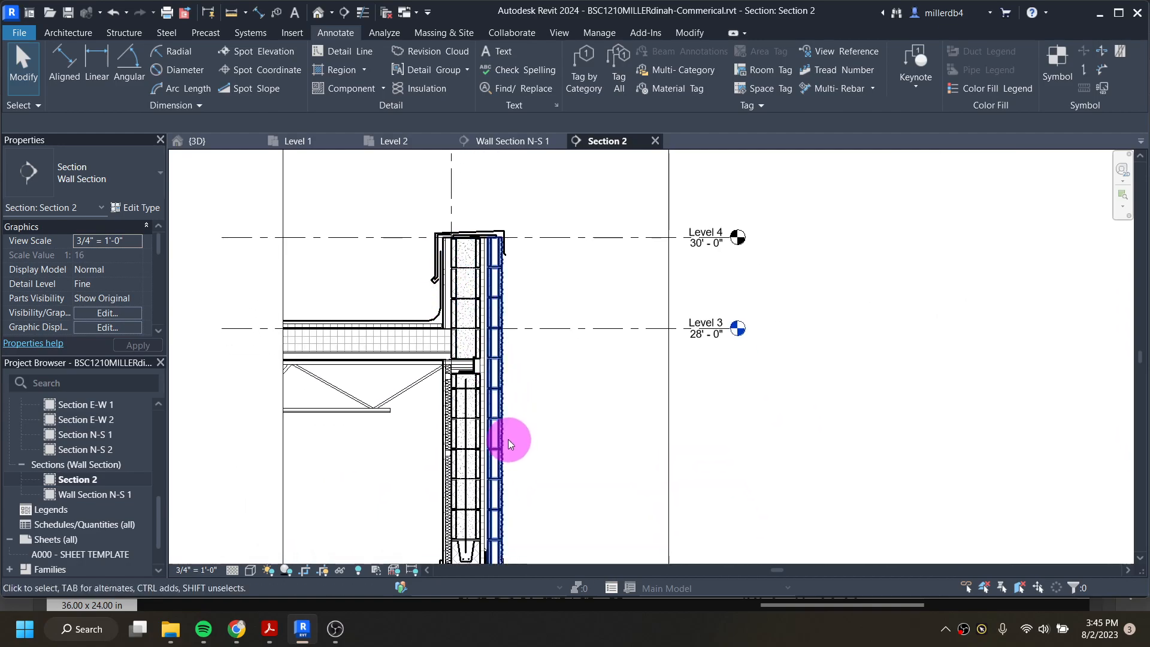
middle_drag(509, 441, 500, 249)
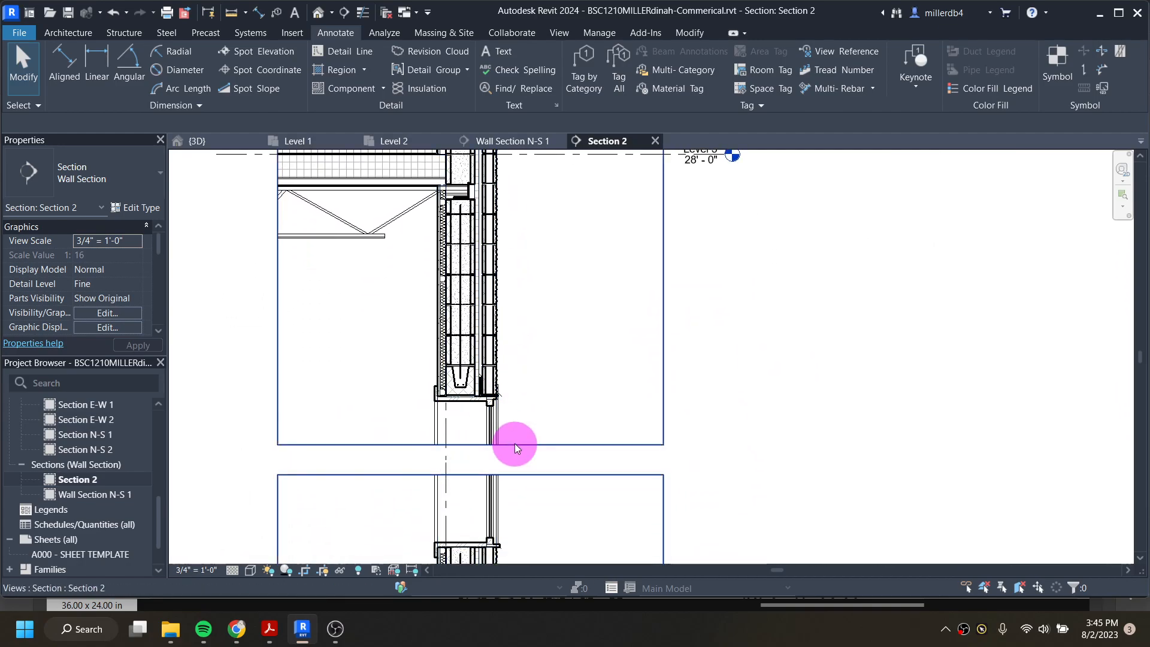
middle_drag(477, 227, 510, 244)
scroll(479, 408, down, 1)
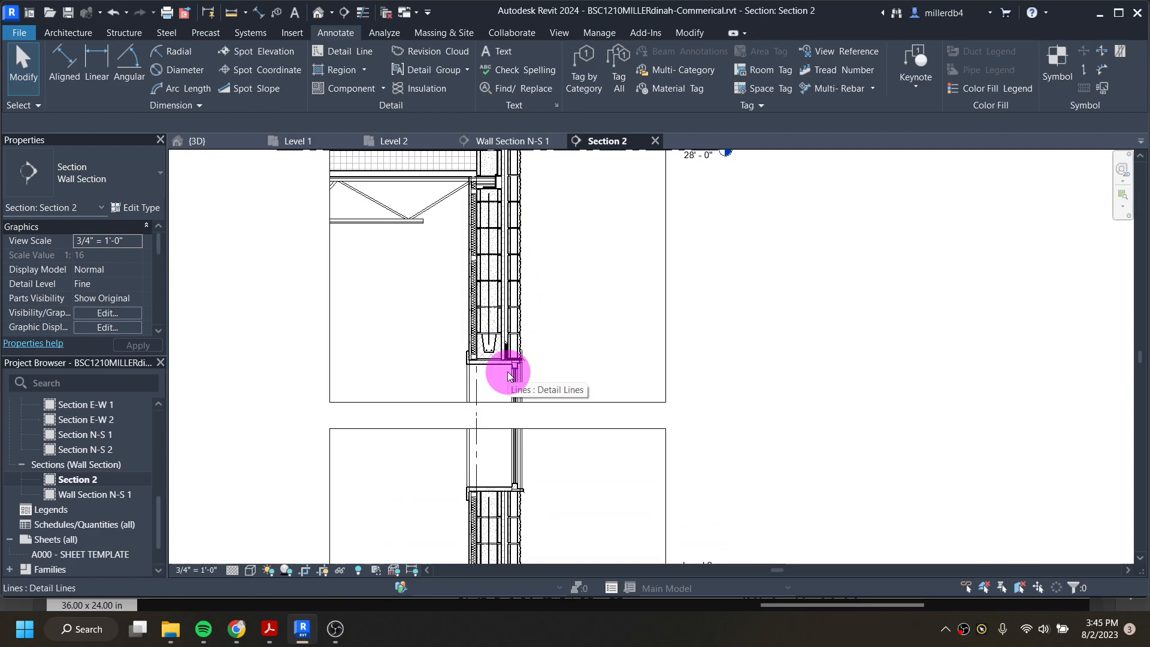
middle_drag(462, 366, 470, 437)
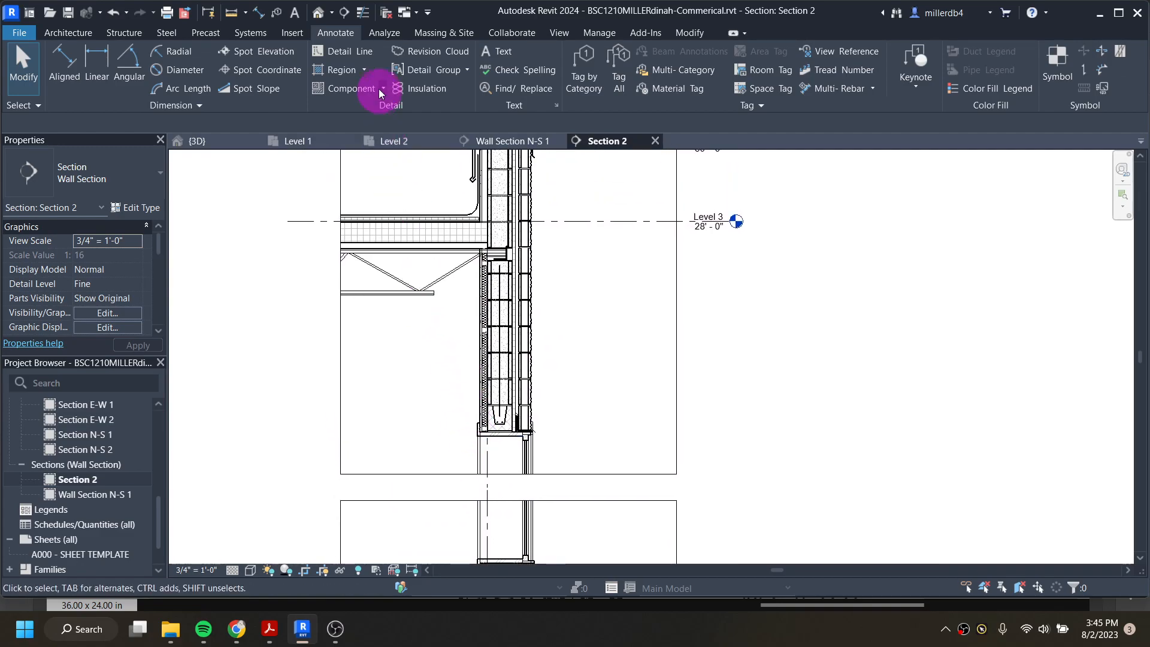
click(351, 51)
click(754, 76)
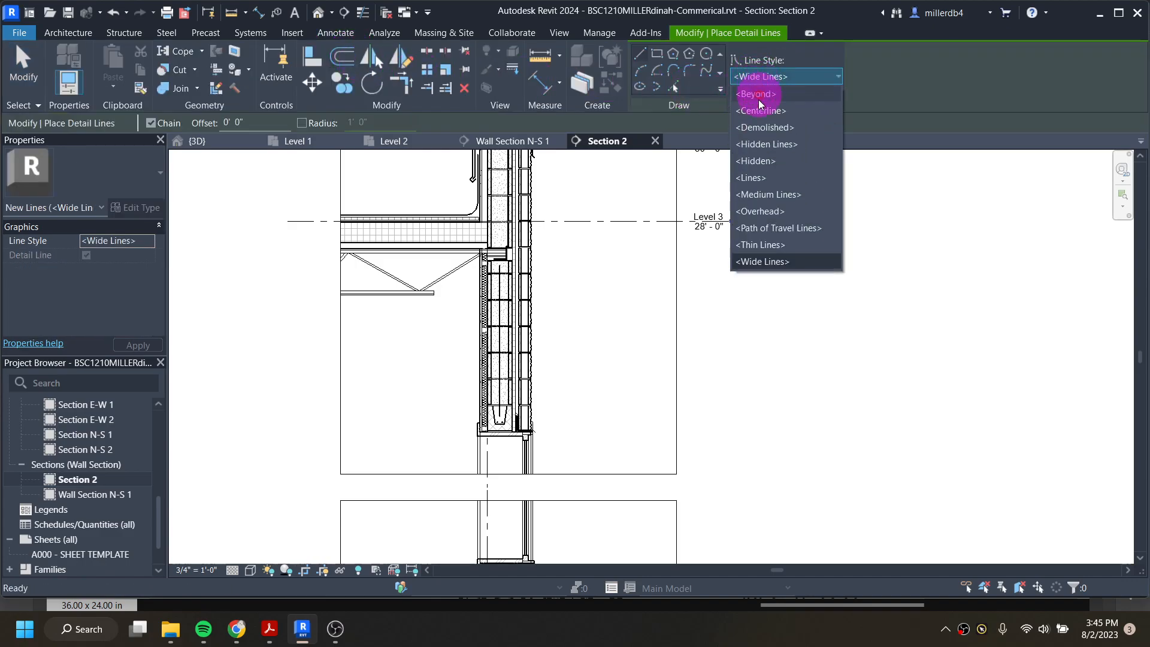
click(752, 160)
middle_drag(531, 172, 526, 256)
scroll(526, 257, up, 5)
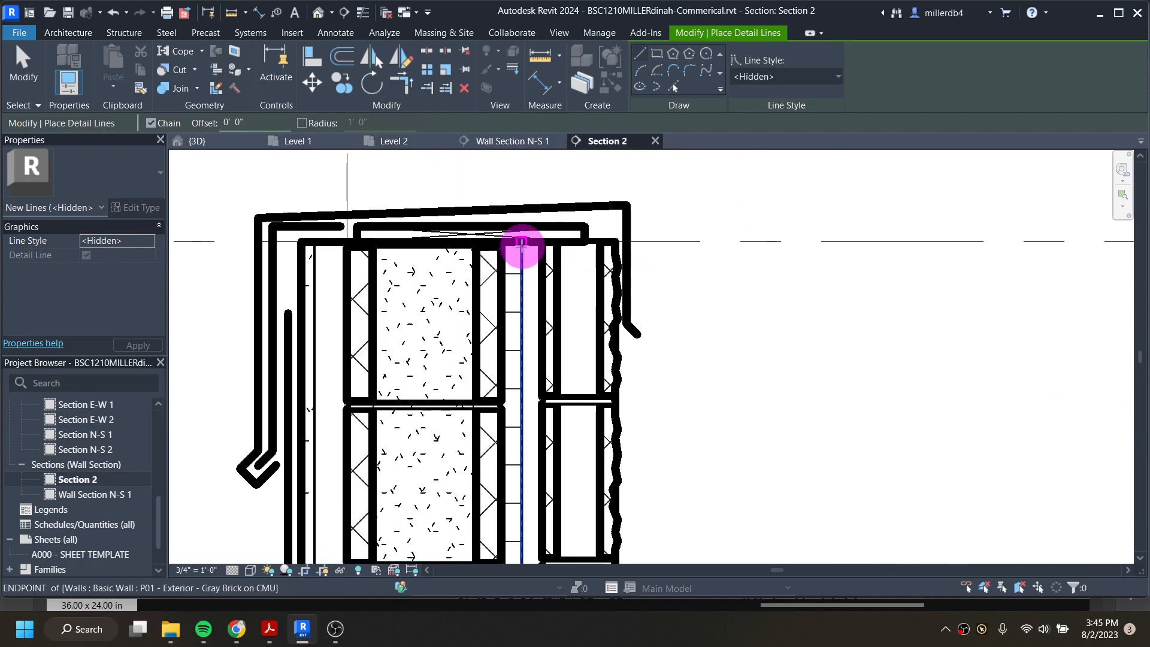
click(521, 242)
scroll(521, 249, down, 4)
middle_drag(548, 496, 554, 171)
middle_drag(525, 521, 525, 165)
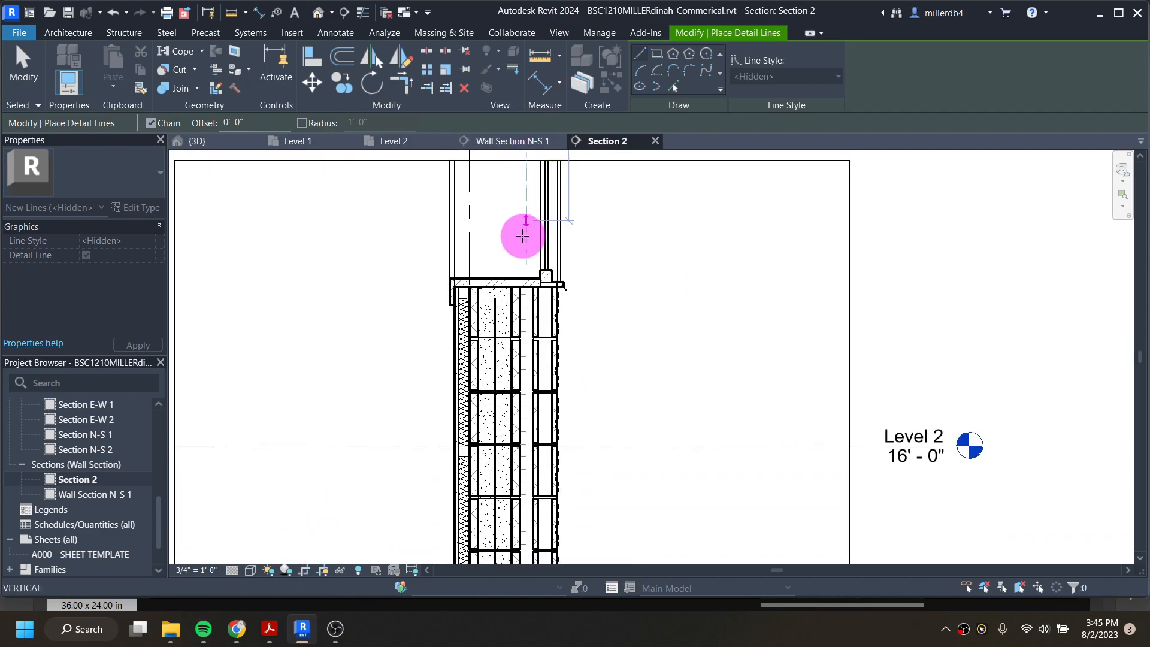
middle_drag(513, 462, 526, 282)
middle_drag(526, 483, 539, 150)
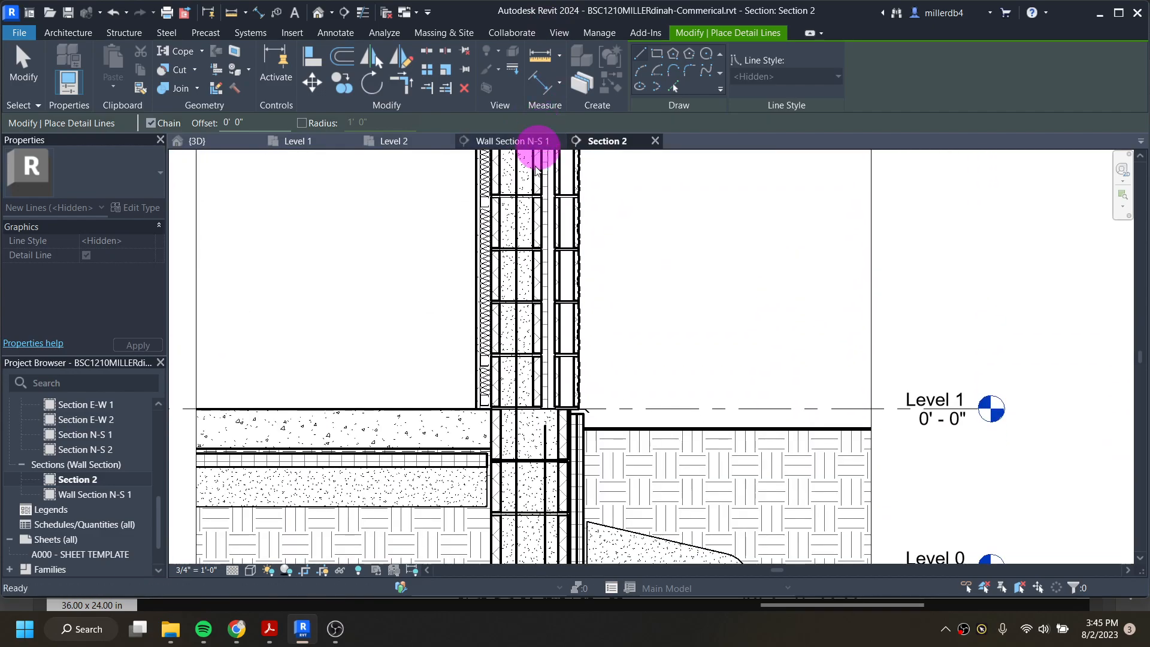
scroll(545, 408, up, 3)
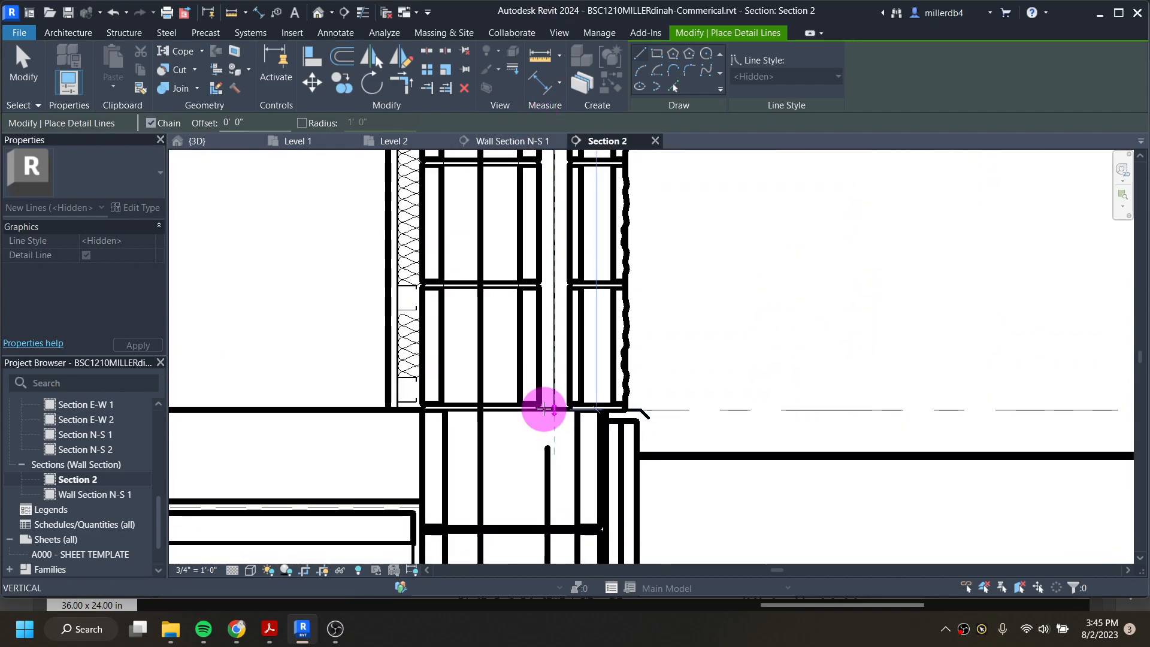
key(Escape)
key(Escape)
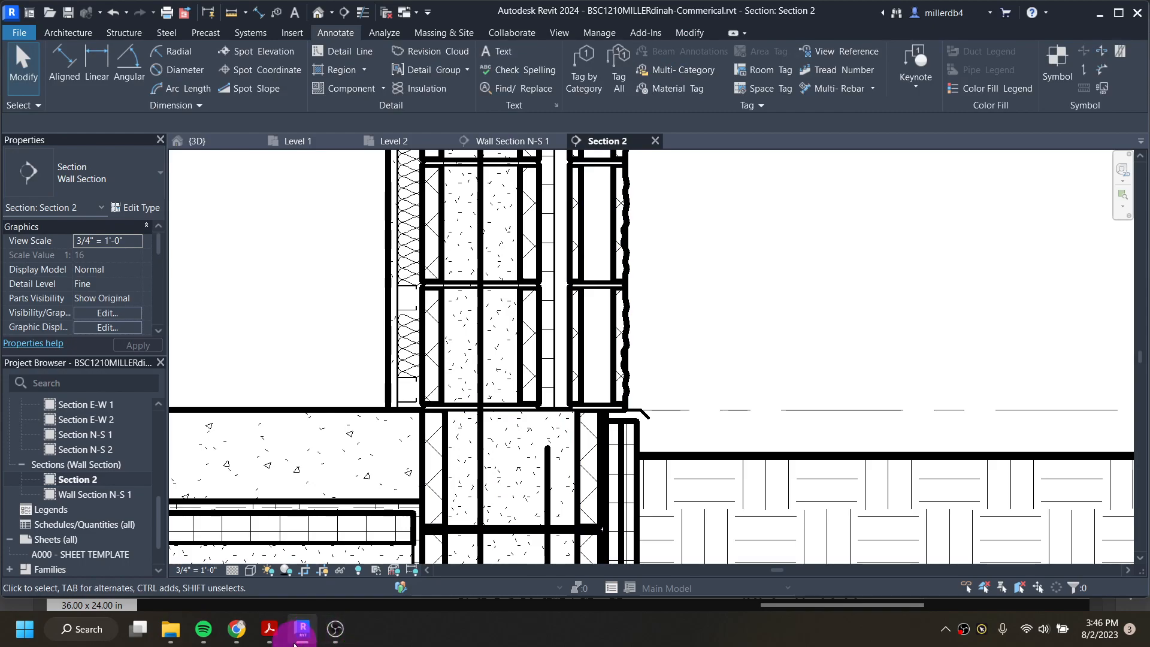
- Switch to the reference PDF in Adobe Acrobat and examine the wall section from the bond beam down to the footing and finish grade
click(273, 635)
scroll(556, 533, down, 3)
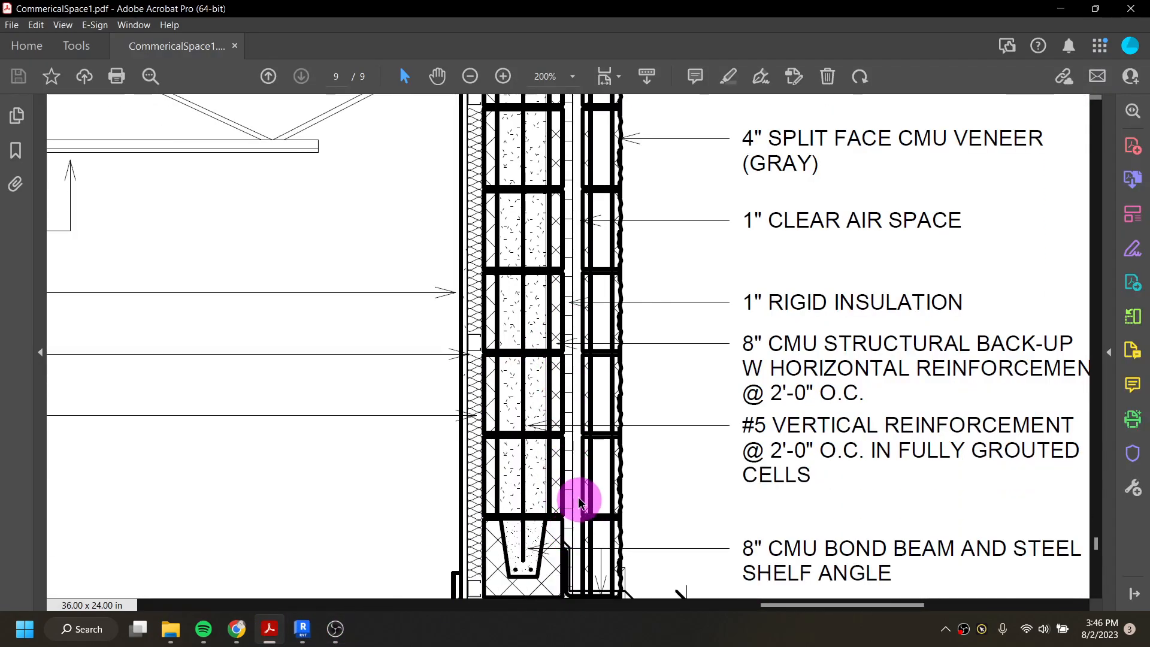
scroll(571, 486, down, 3)
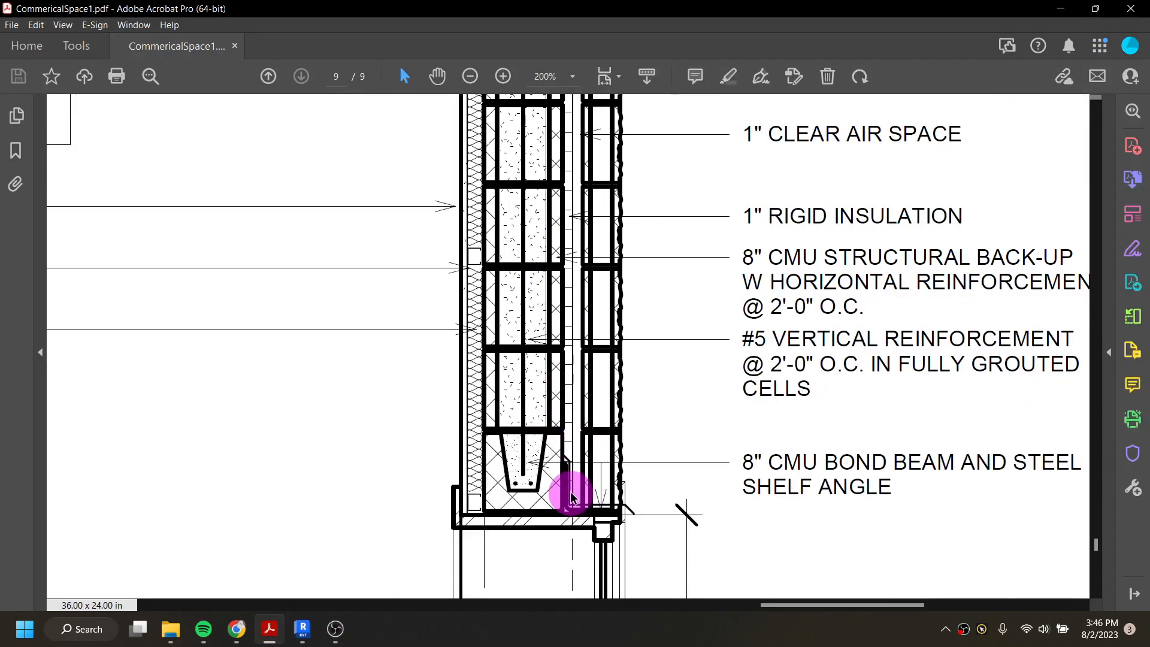
scroll(570, 461, down, 3)
scroll(568, 458, down, 6)
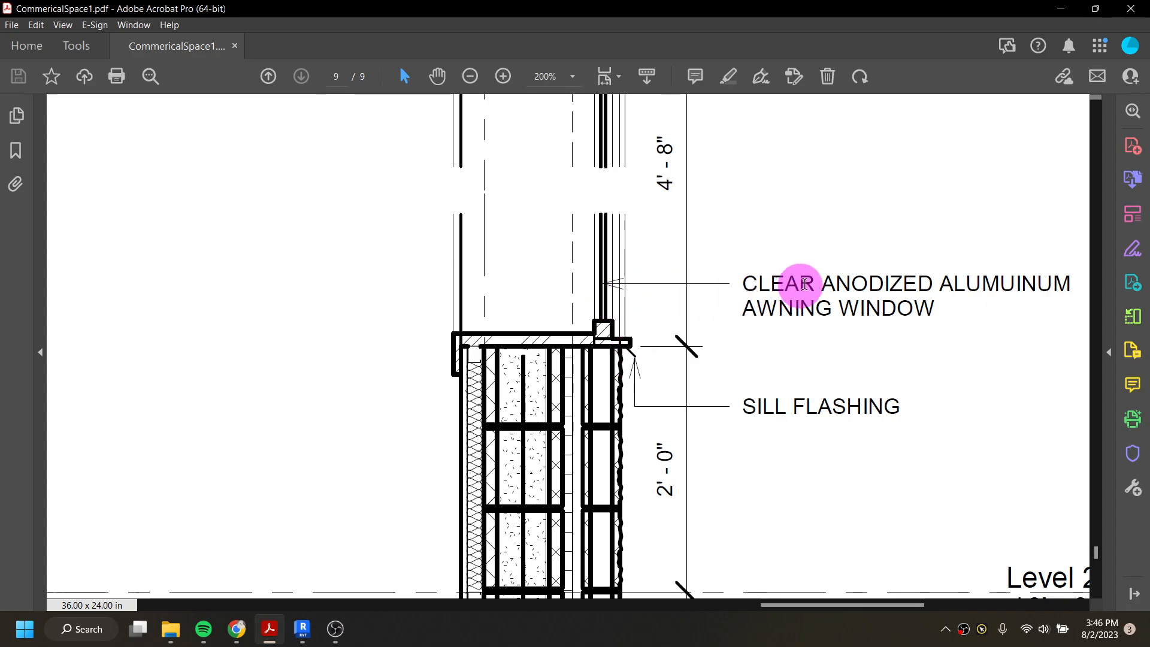
scroll(720, 339, down, 3)
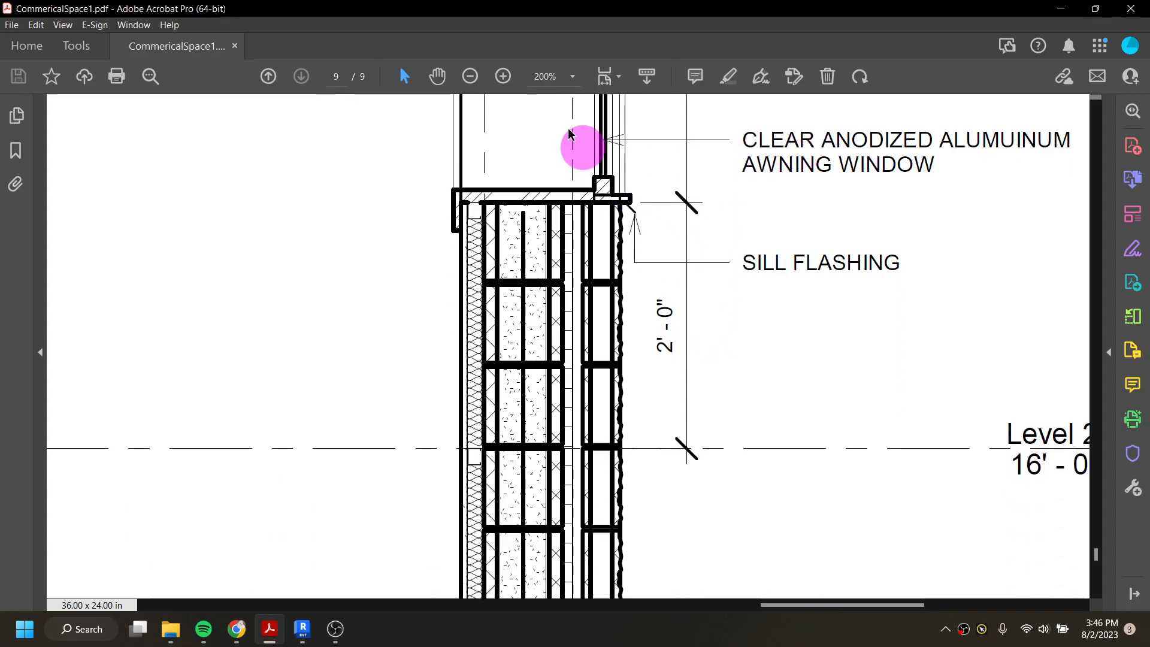
click(470, 77)
click(470, 76)
scroll(344, 338, down, 4)
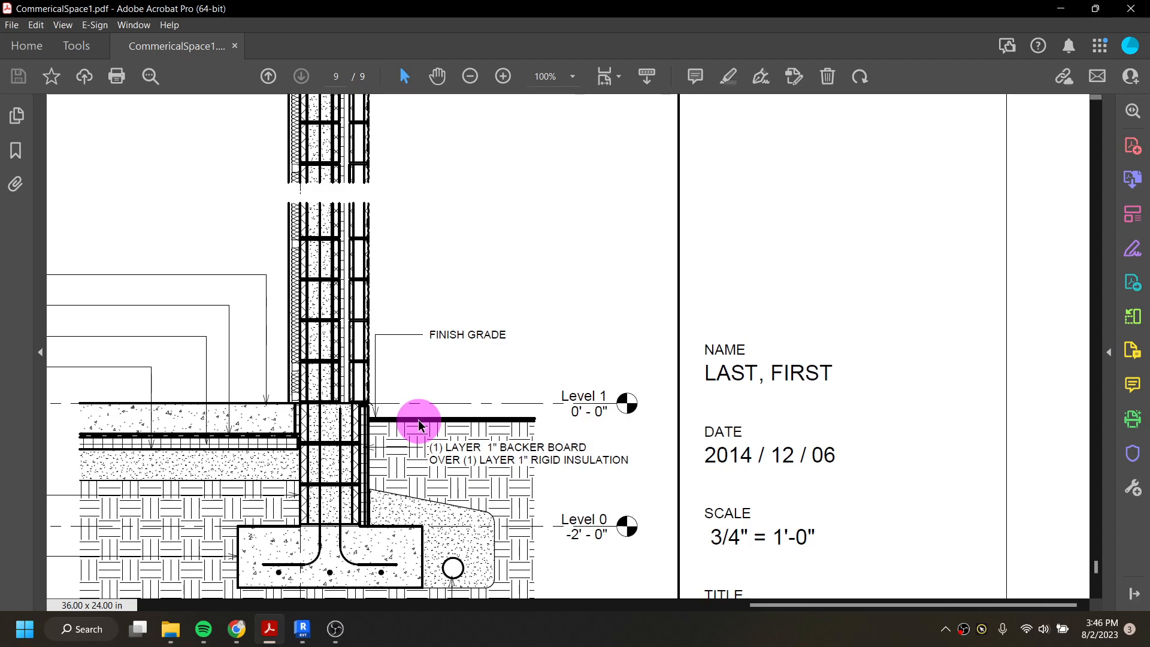
scroll(421, 425, down, 4)
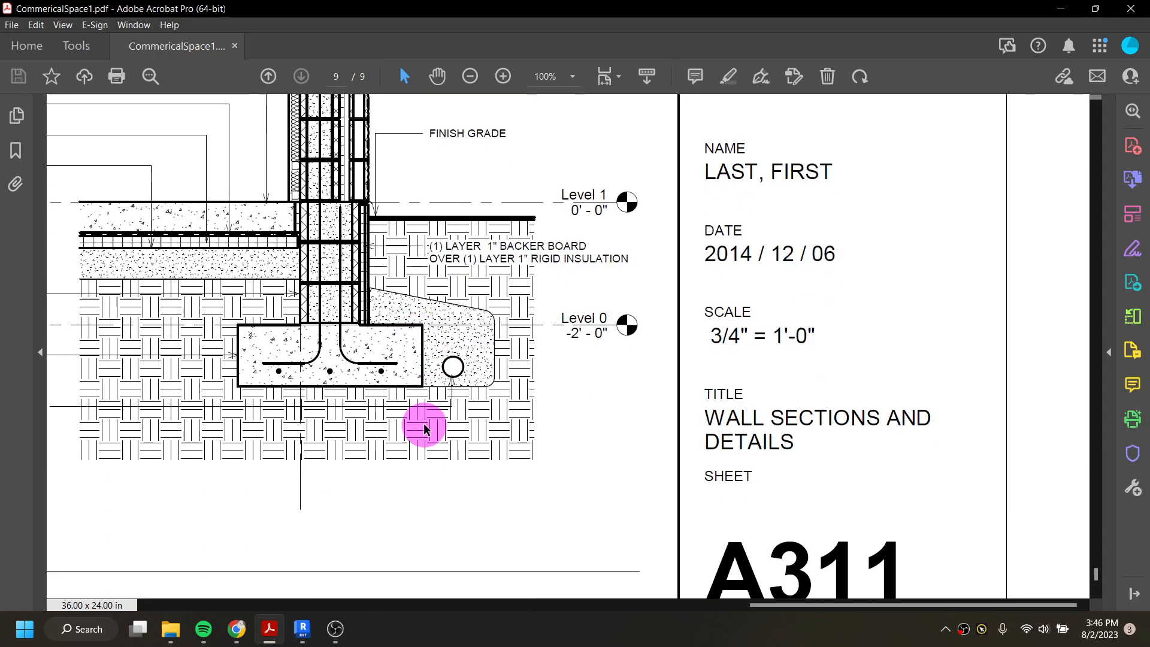
scroll(449, 392, up, 3)
scroll(426, 385, up, 1)
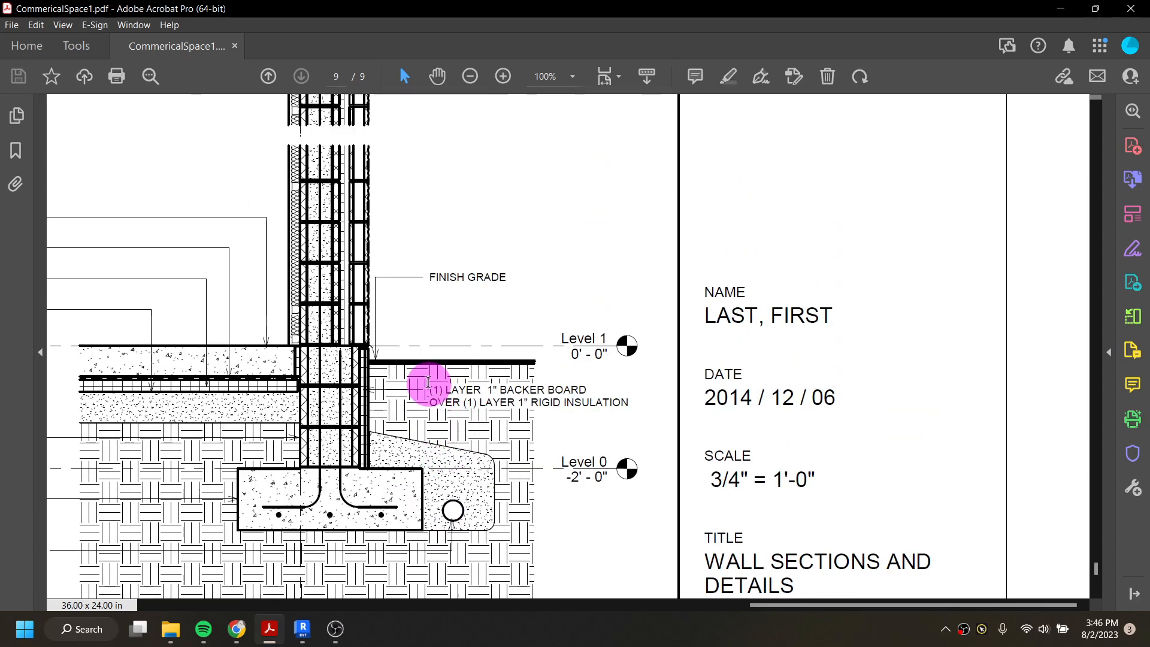
- Switch back to Revit and draw a horizontal Wide Lines detail line about 3'-8" long just below grade, from the foundation insulation to the view's crop edge
click(310, 636)
scroll(752, 451, up, 3)
mouse_move(752, 451)
middle_down()
mouse_move(635, 436)
mouse_move(613, 451)
middle_up()
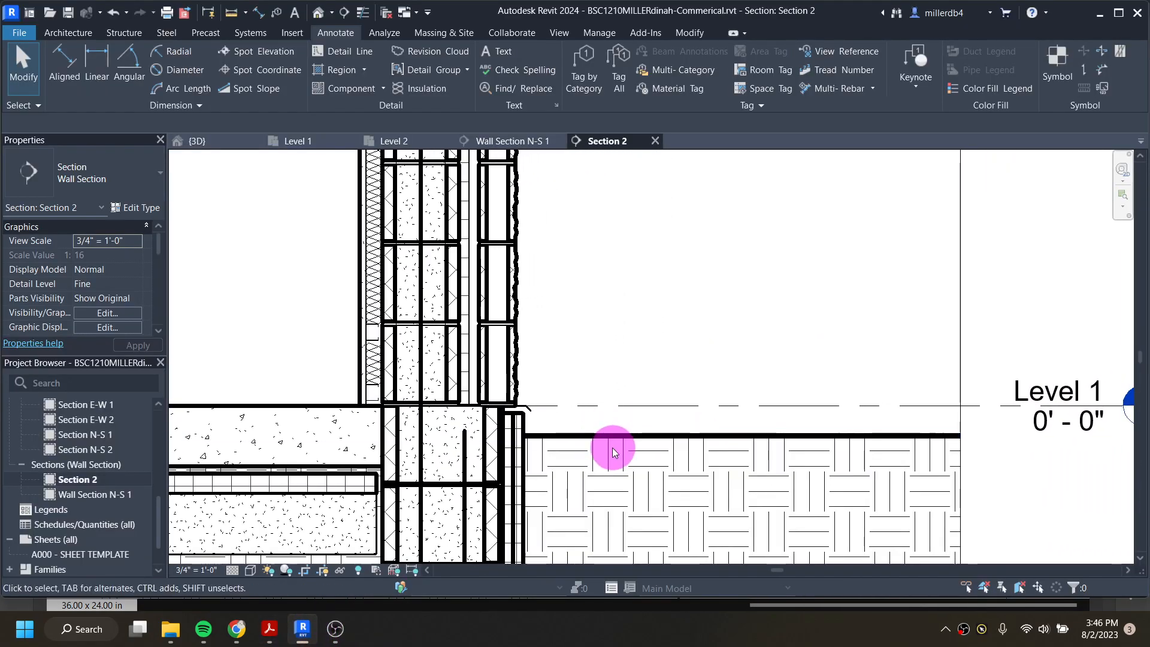
click(362, 55)
click(760, 77)
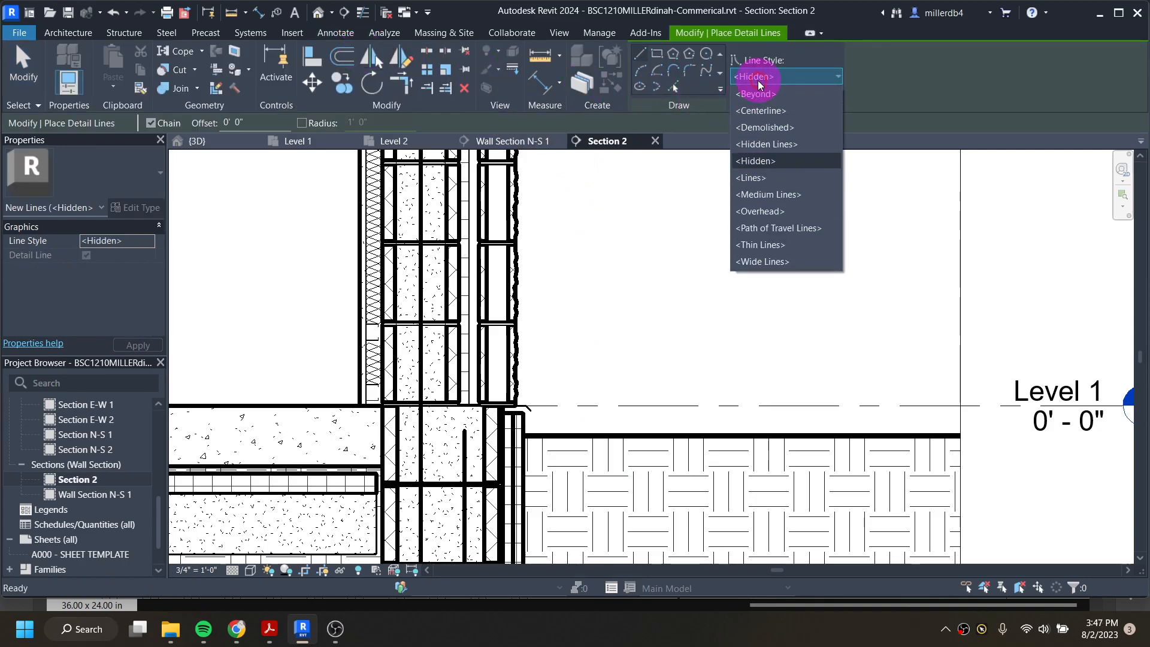
click(762, 261)
scroll(527, 441, up, 4)
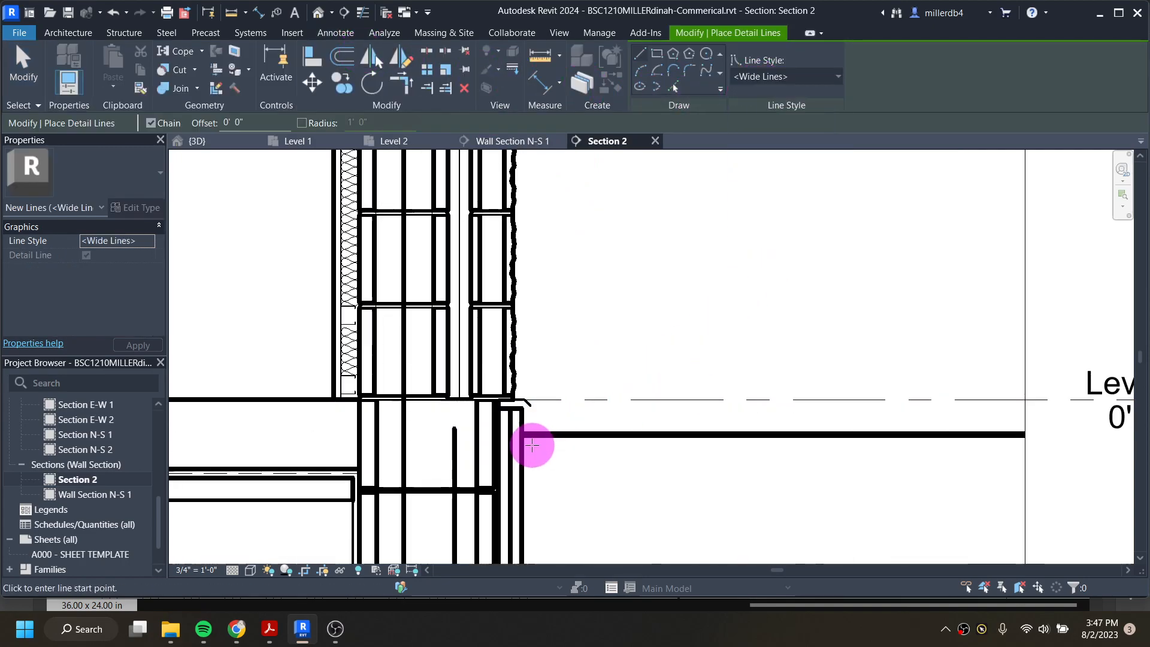
click(521, 441)
scroll(515, 441, down, 3)
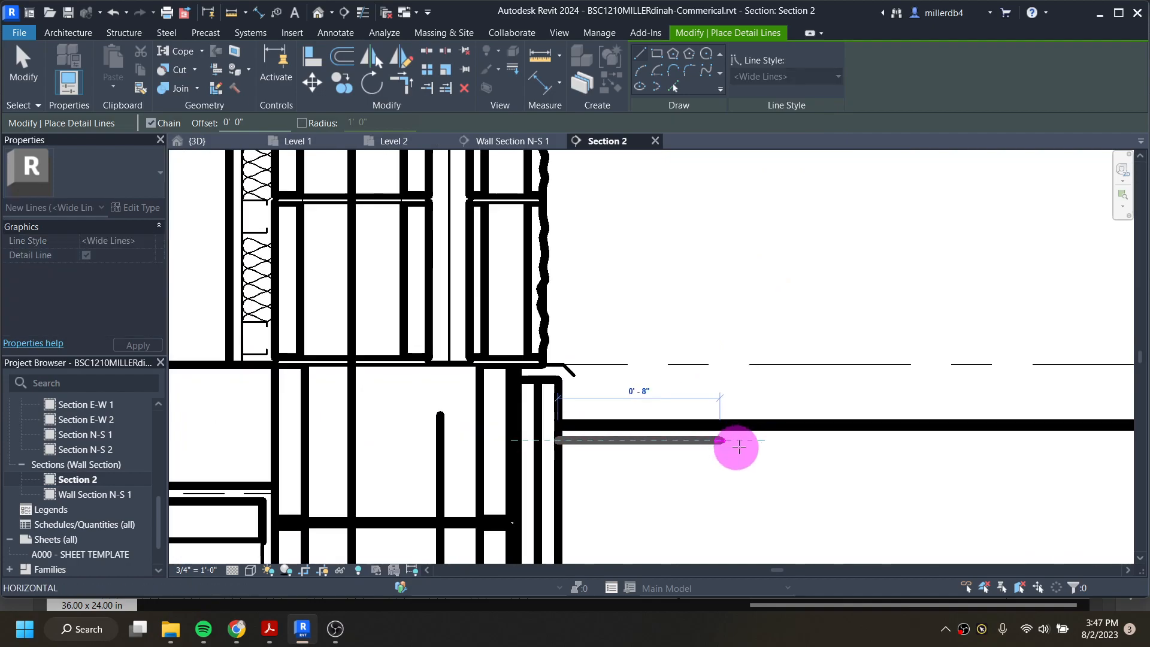
middle_drag(855, 454, 709, 451)
click(903, 446)
key(Escape)
key(Escape)
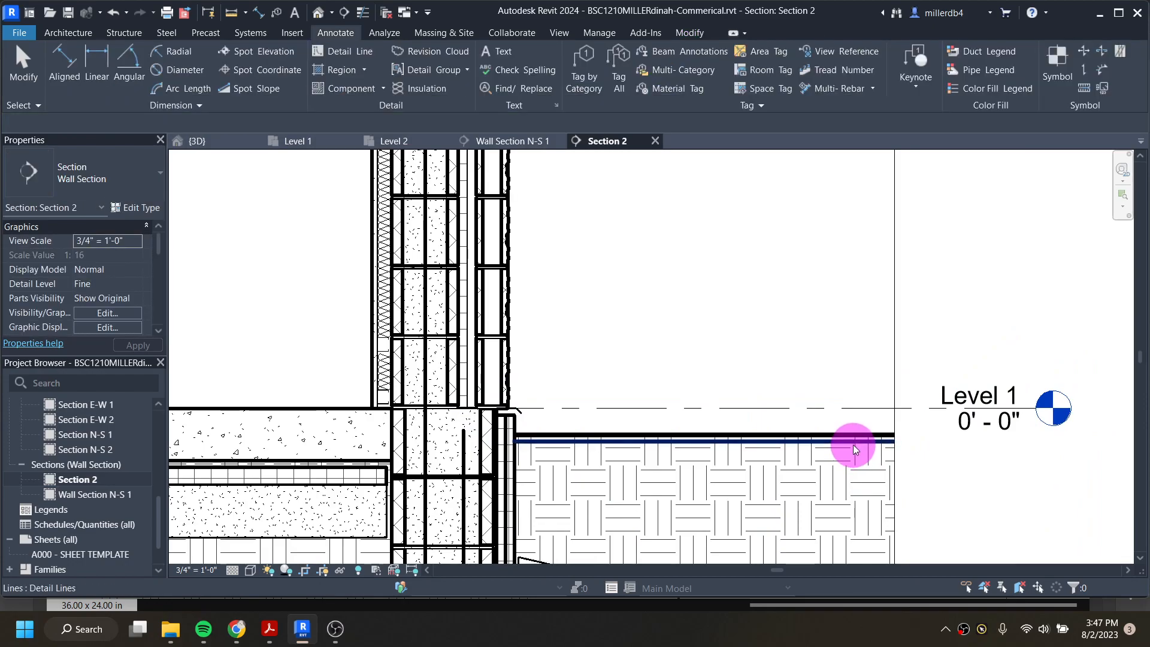
- Nudge the new Wide Lines detail line up until it sits directly against the underside of the grade line
scroll(853, 444, up, 3)
click(851, 443)
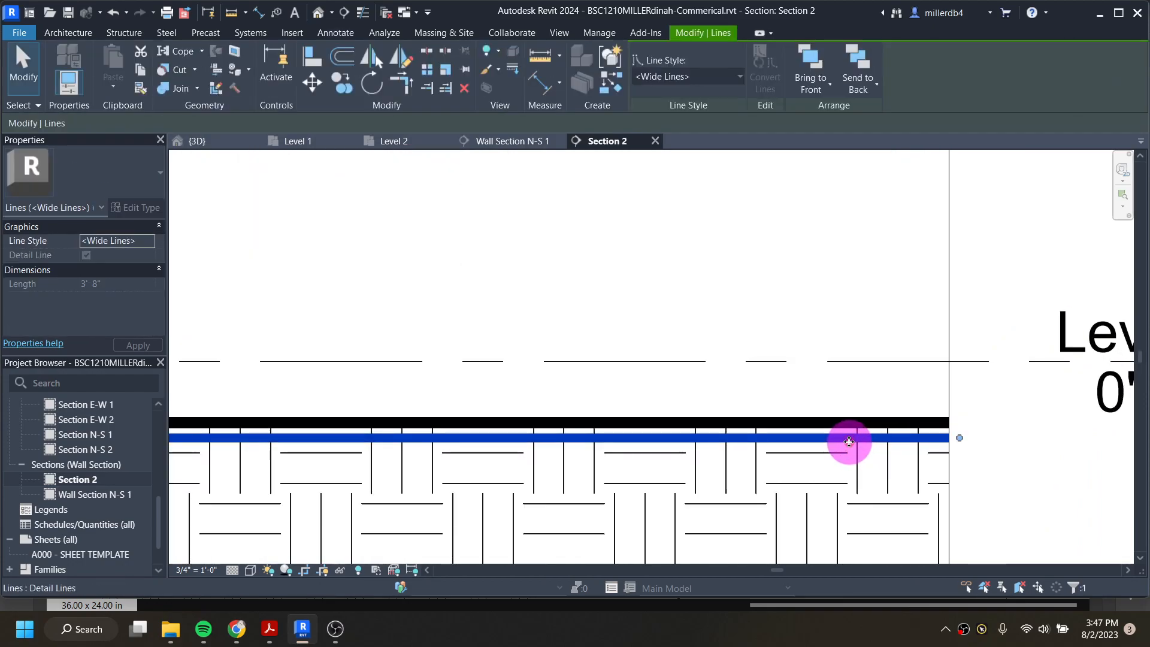
scroll(850, 443, up, 2)
key(Up)
key(Up)
key(Up)
key(Up)
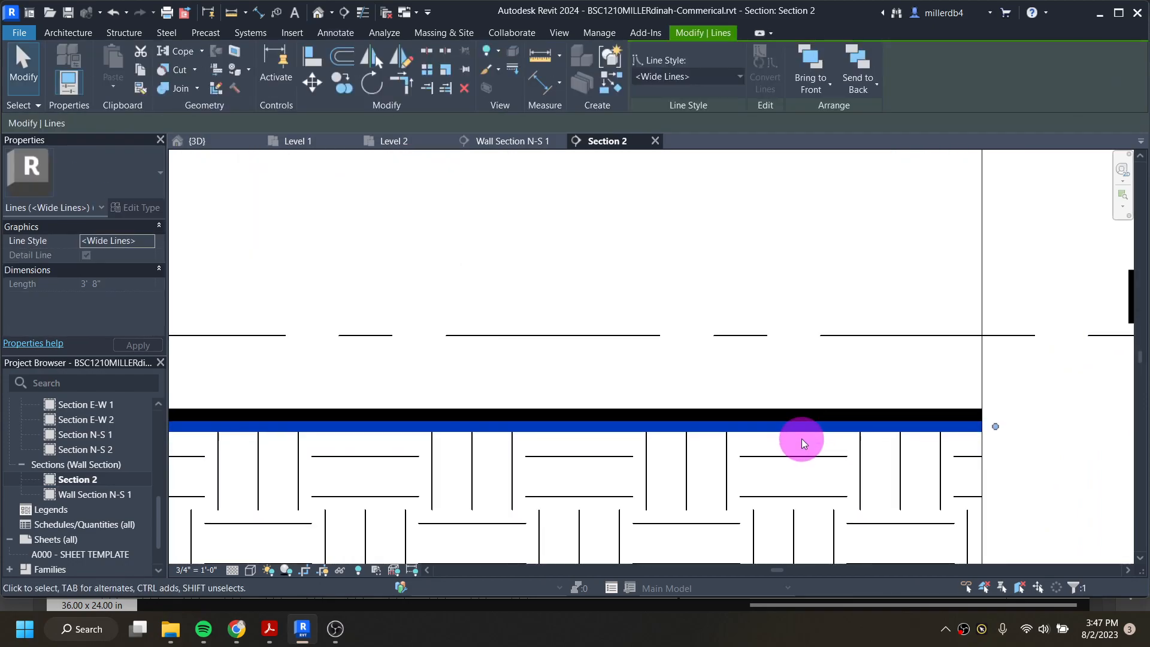
key(Escape)
- Inspect the thickened grade line from the foundation insulation to the crop edge, along with the footing below it
scroll(877, 390, down, 3)
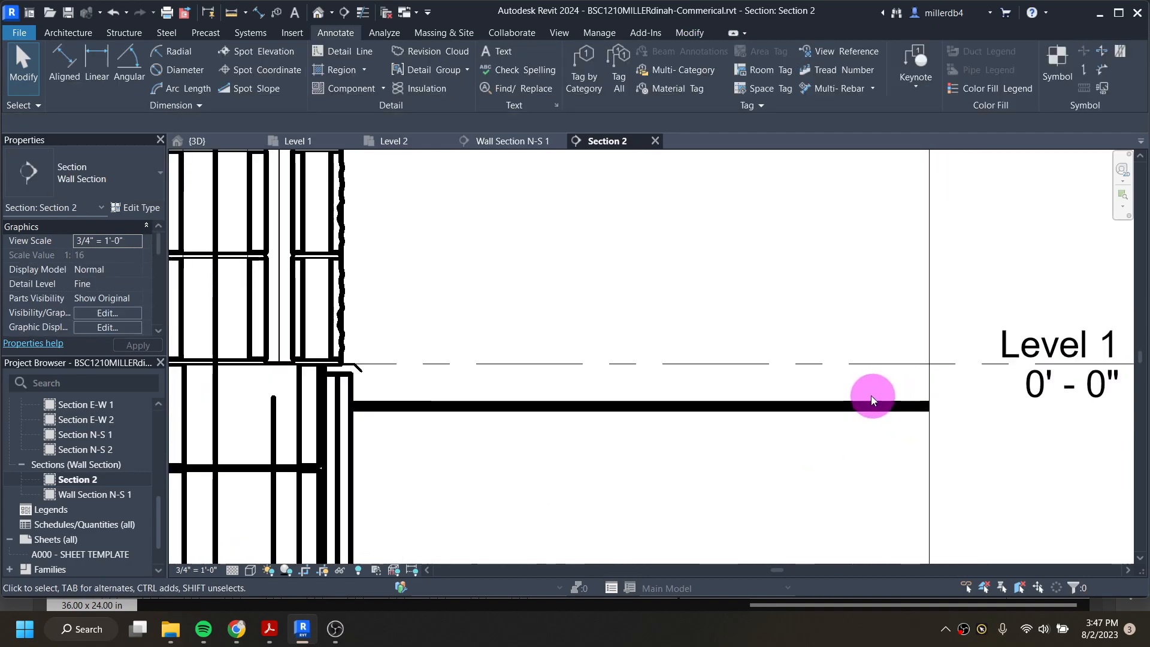
scroll(599, 458, down, 1)
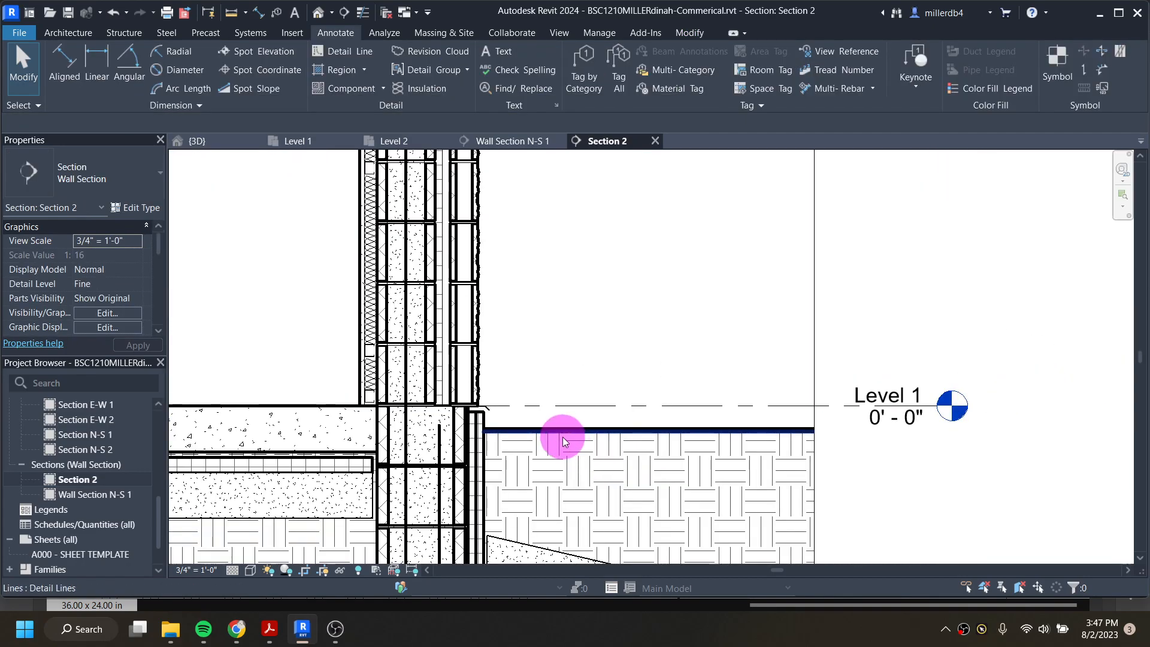
scroll(560, 434, up, 2)
click(557, 431)
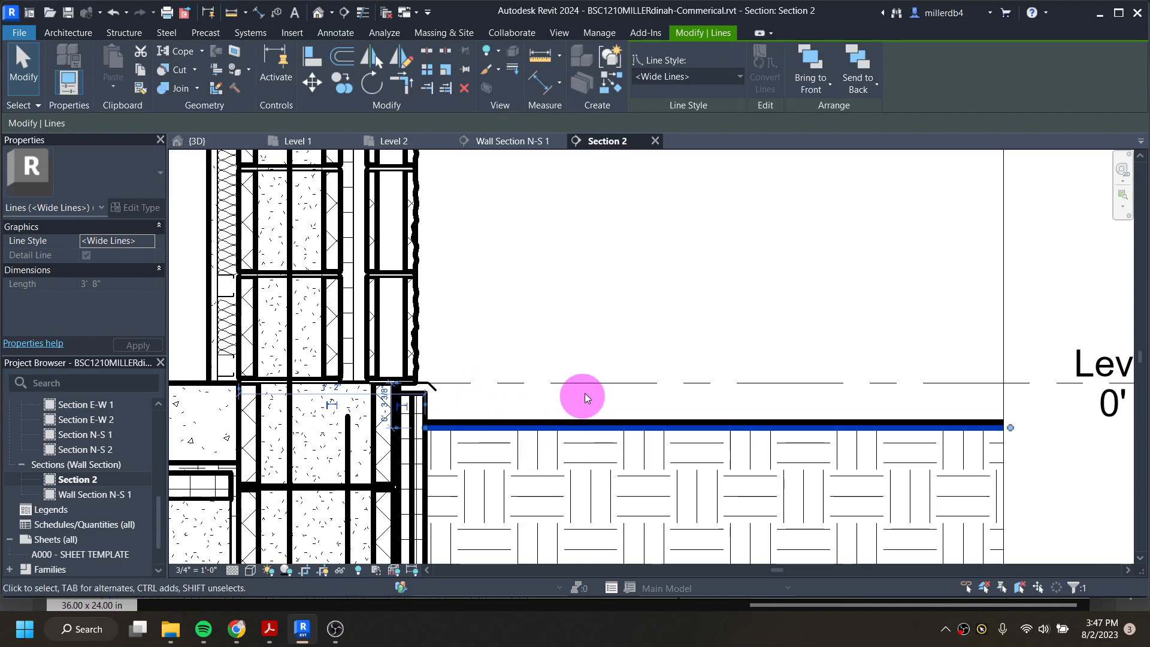
click(612, 352)
scroll(578, 350, down, 2)
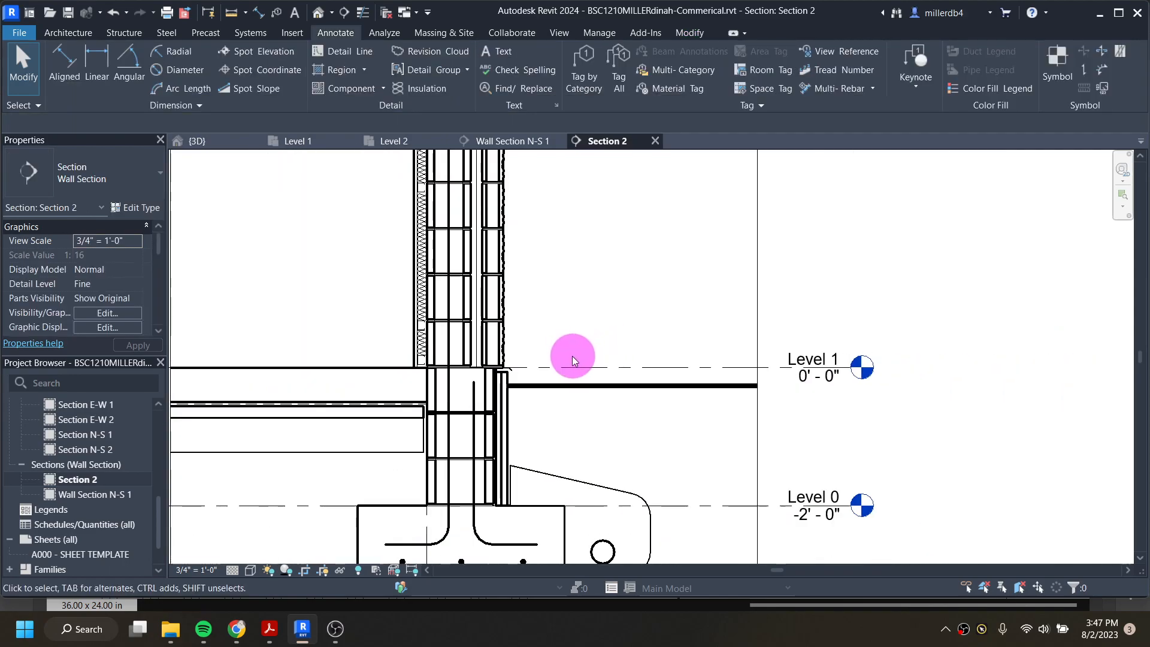
middle_drag(577, 411, 521, 398)
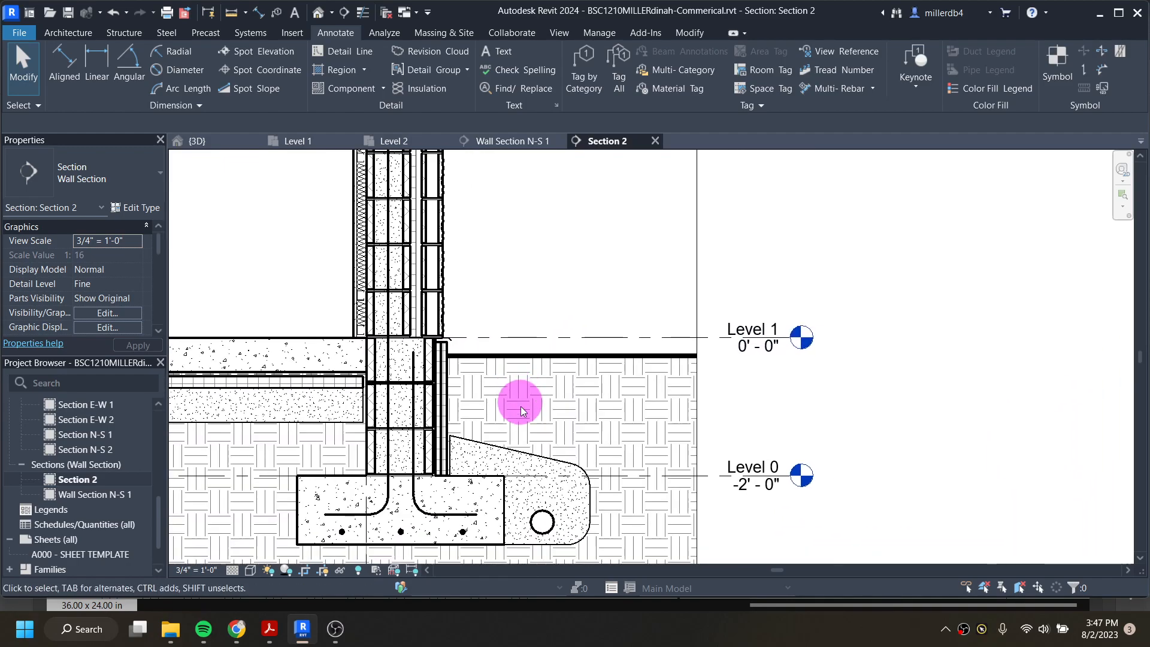
- Switch to the reference PDF in Adobe Acrobat and copy the note "(1) LAYER 1" BACKER BOARD OVER (1) LAYER 1" RIGID INSULATION"
click(270, 636)
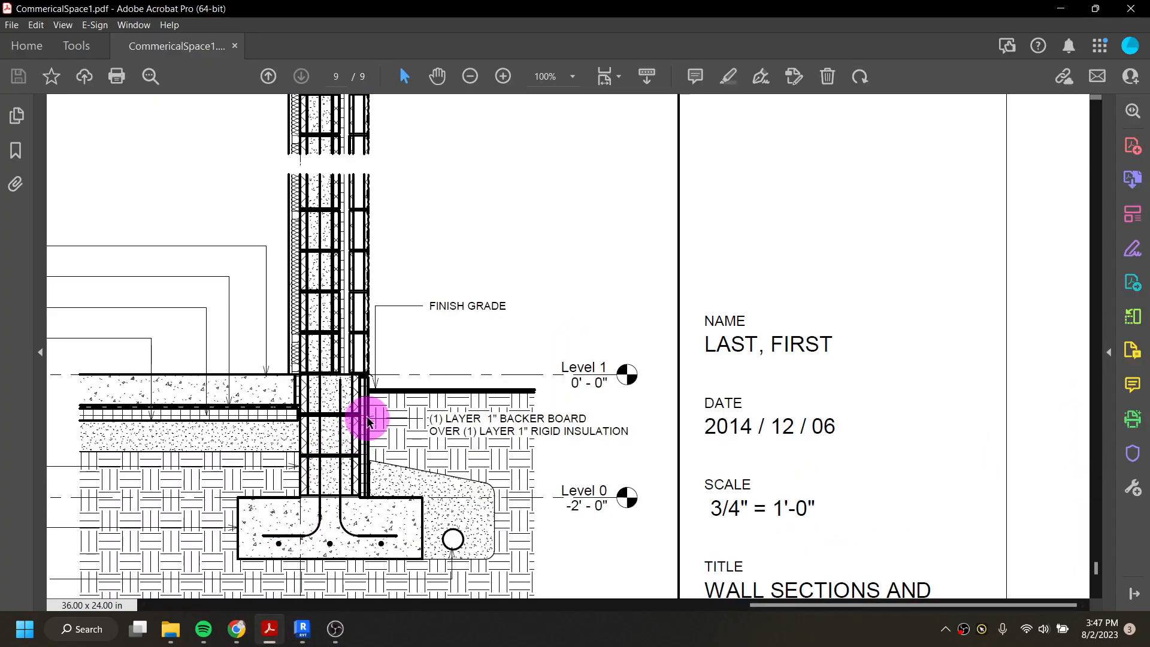
scroll(367, 418, up, 3)
scroll(381, 480, down, 4)
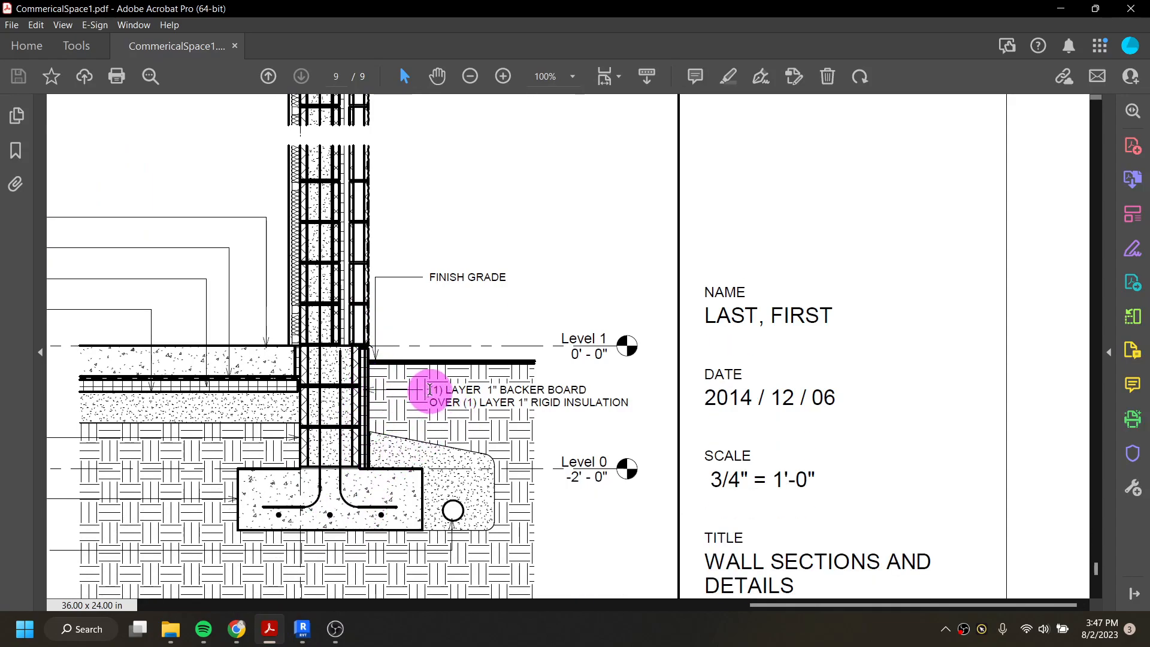
drag(430, 390, 482, 389)
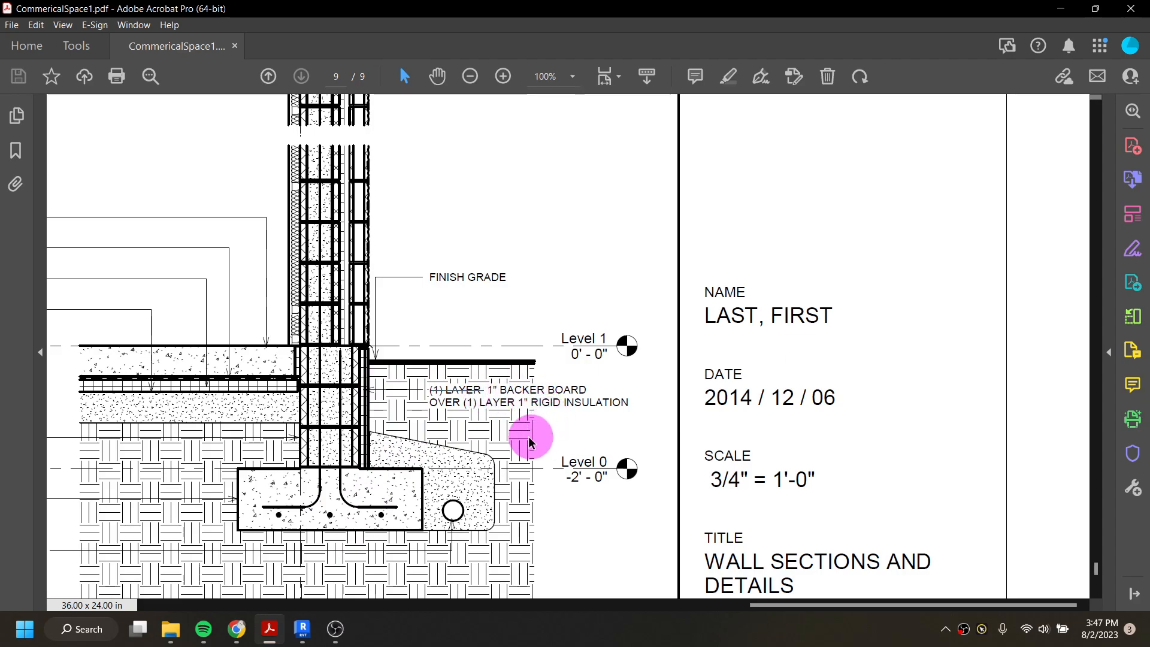
drag(602, 403, 531, 402)
click(625, 402)
drag(629, 402, 430, 393)
key(ctrl+c)
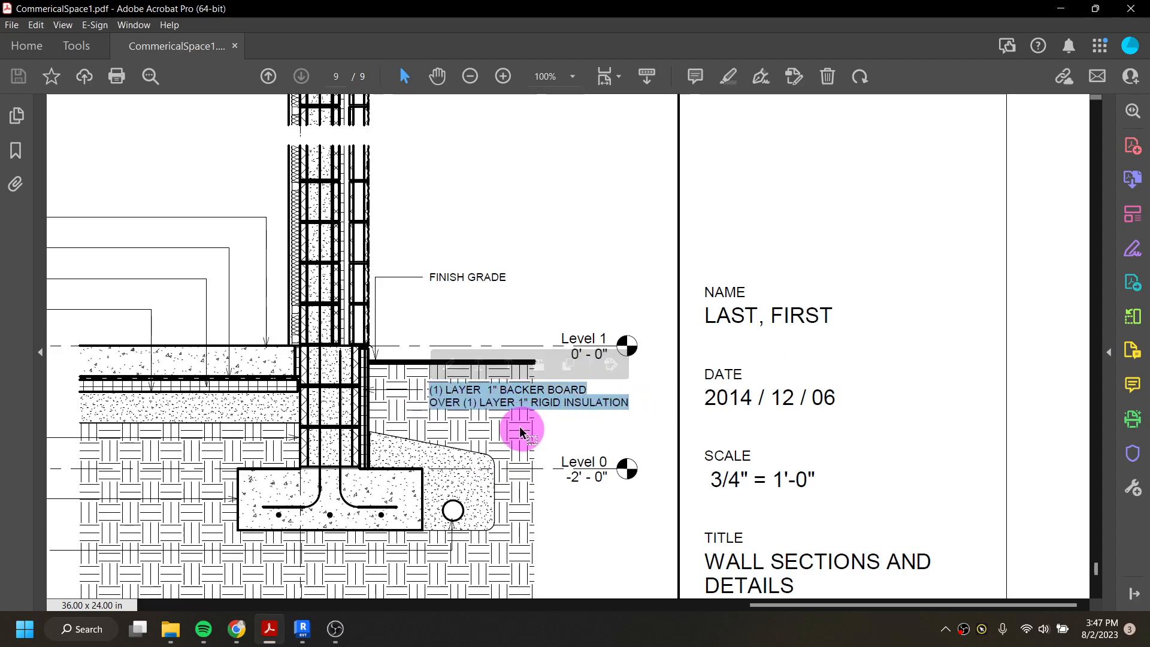
- Switch back to Revit and place the copied backer board note below grade with a one-segment leader pointing to the foundation insulation
click(303, 628)
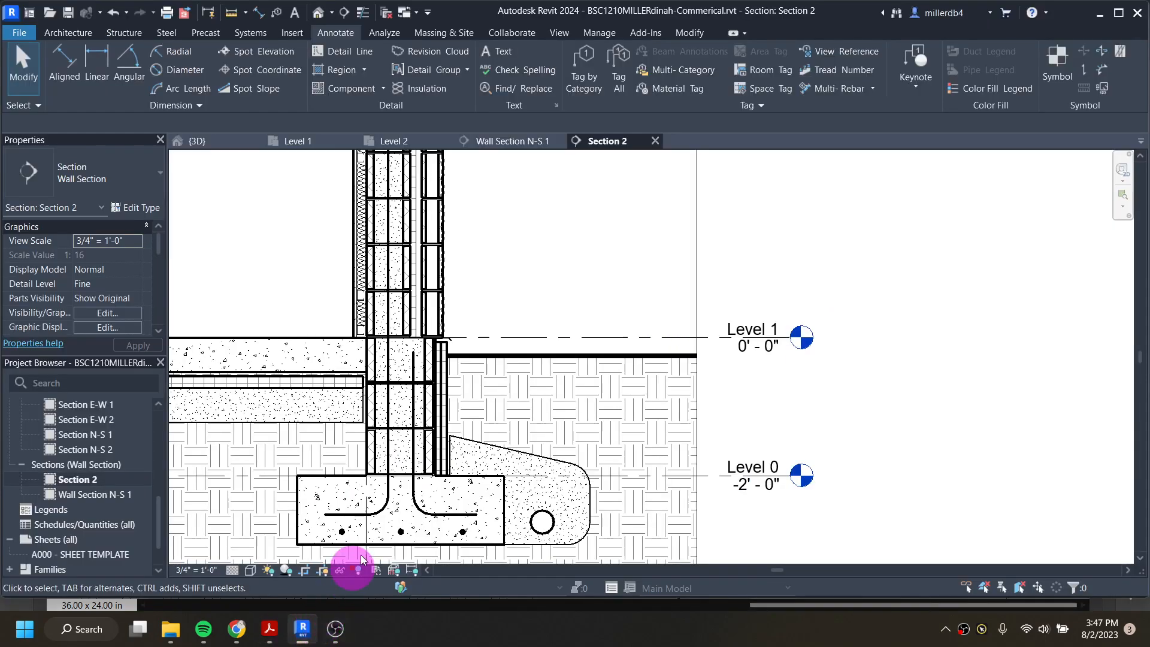
click(501, 54)
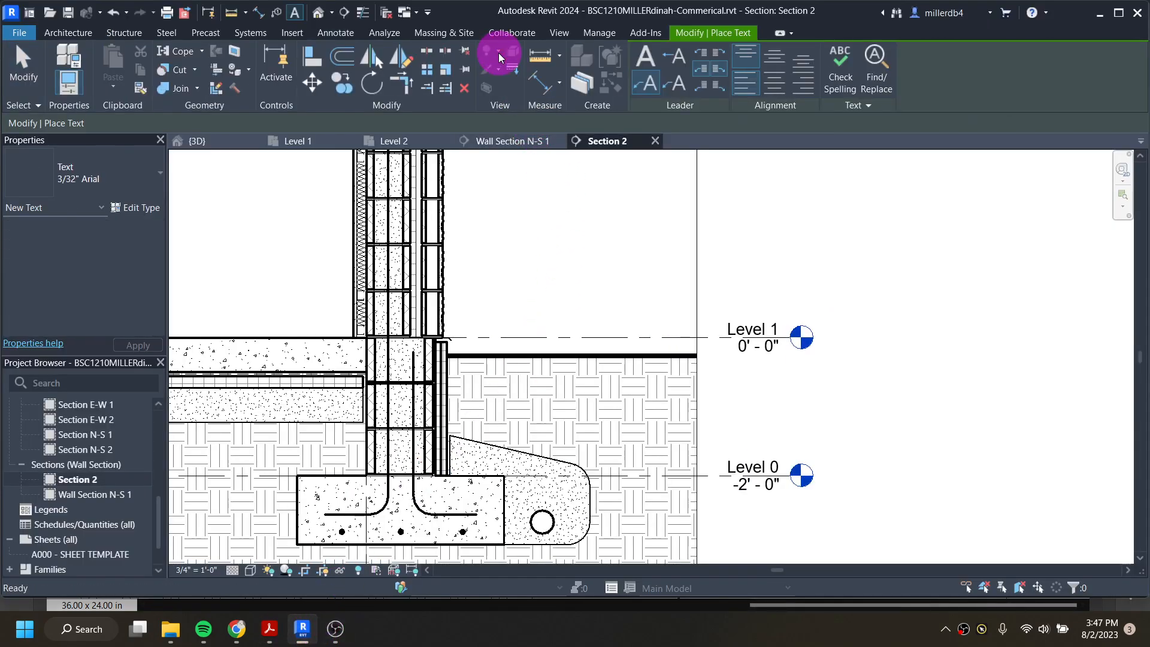
click(675, 55)
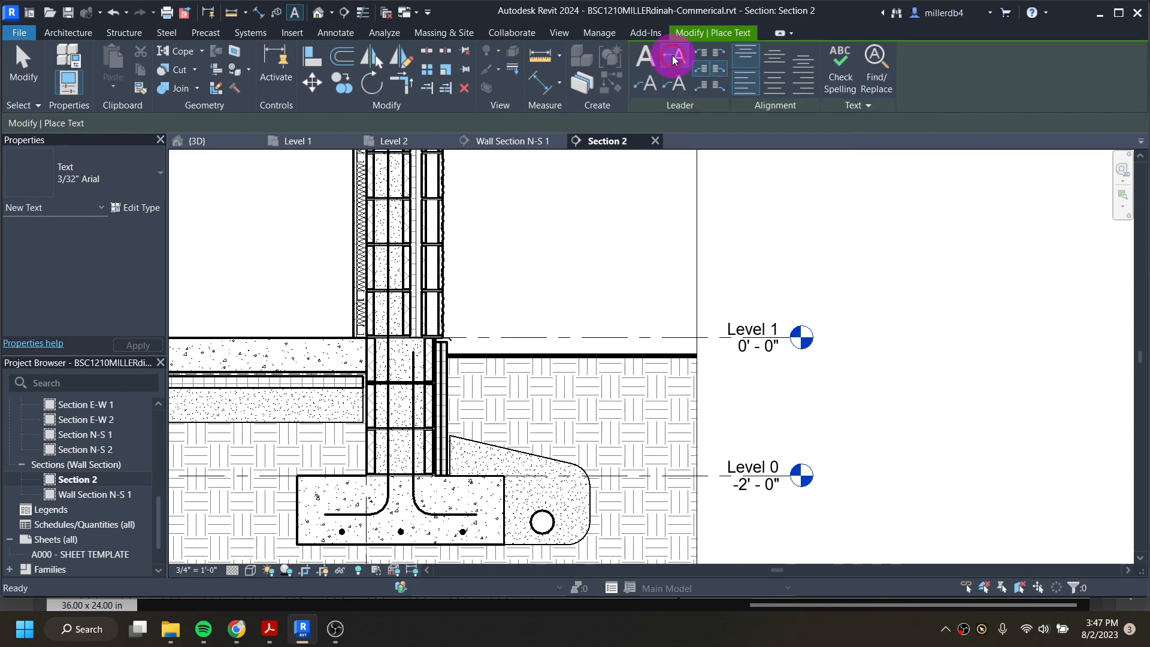
click(454, 400)
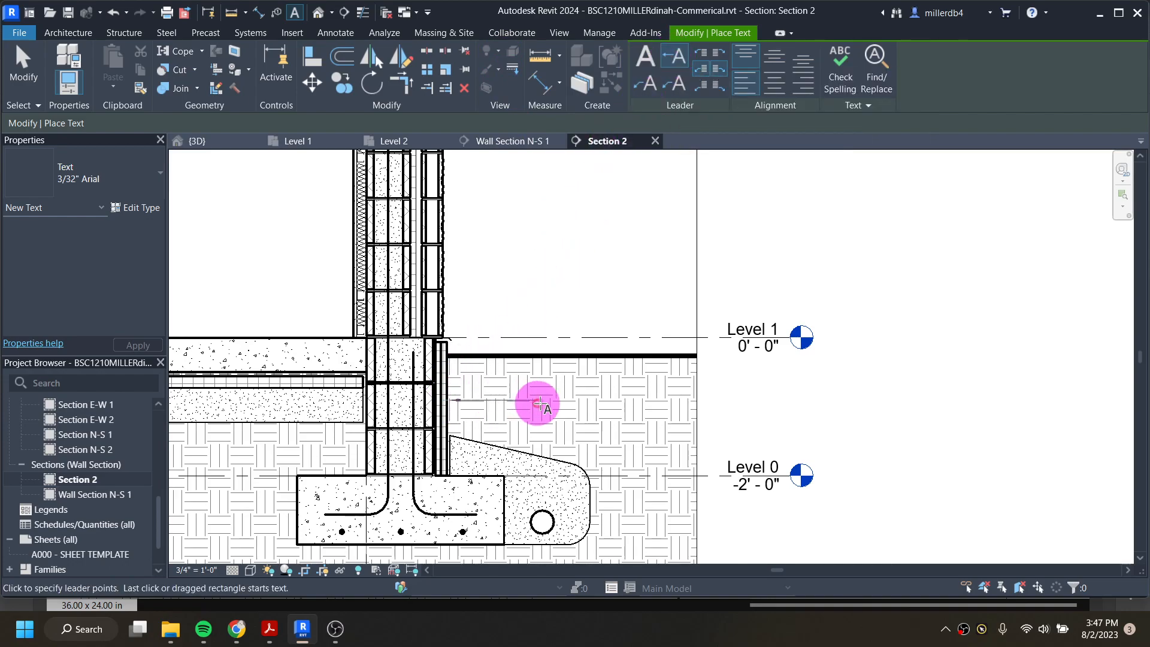
click(594, 402)
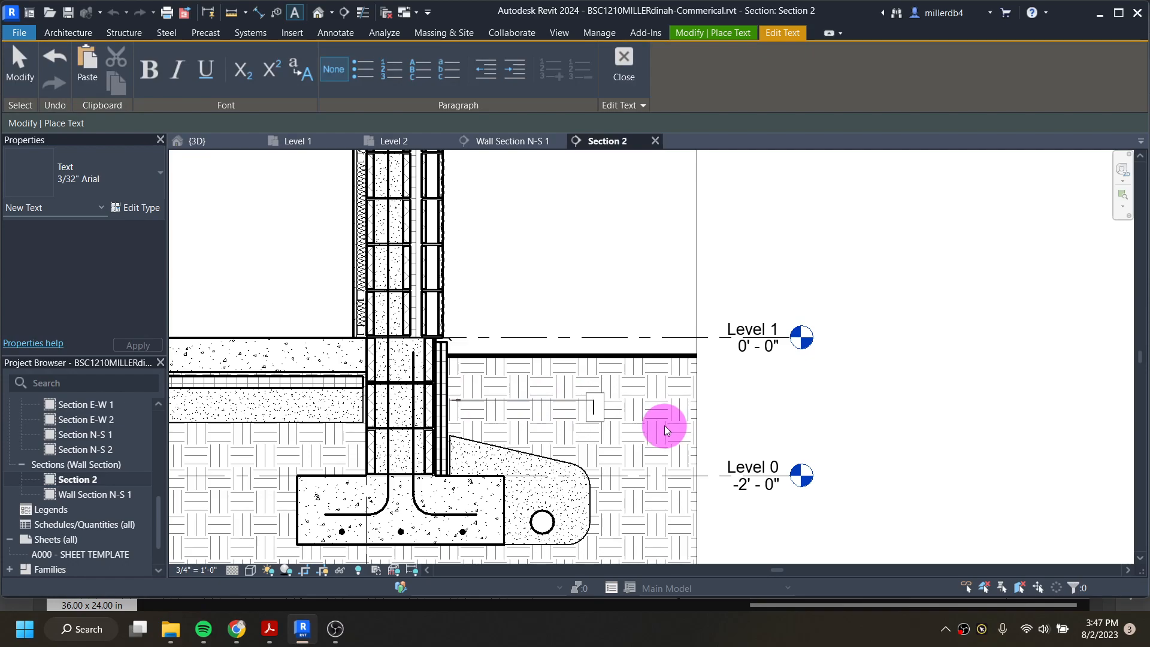
key(ctrl+v)
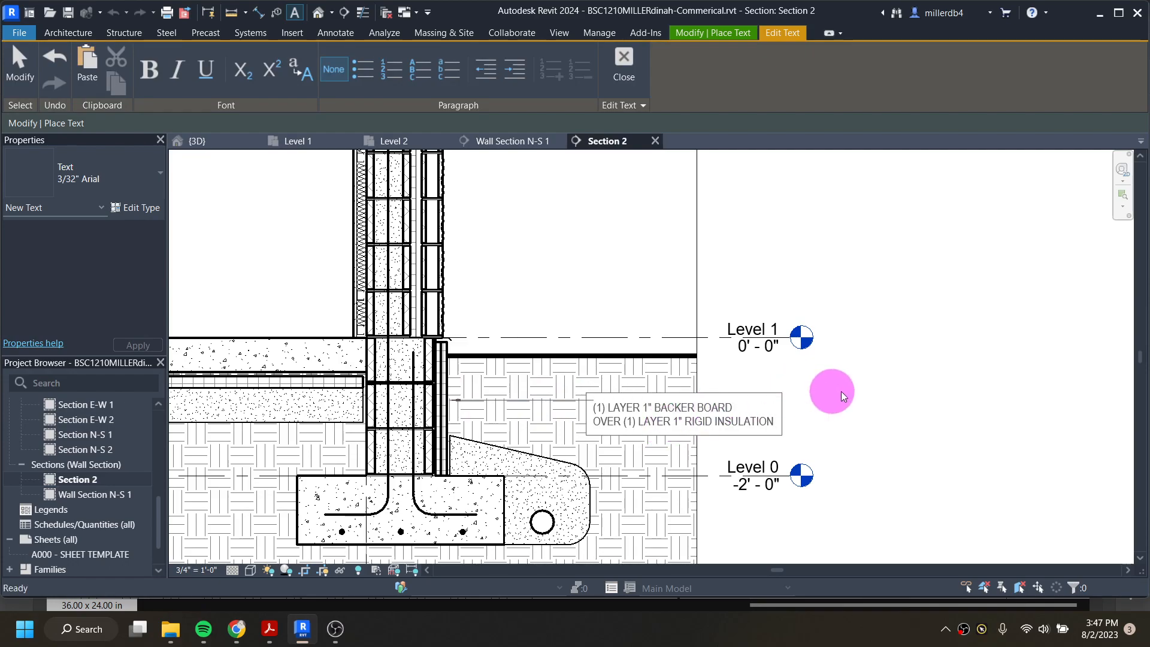
click(873, 399)
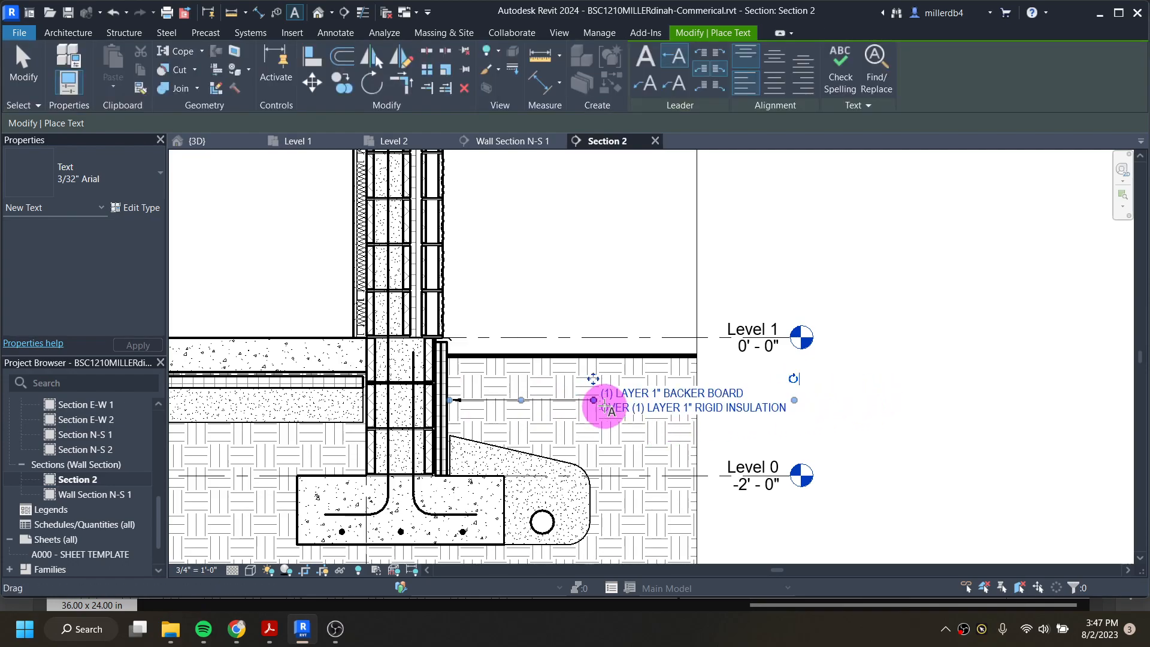
click(883, 373)
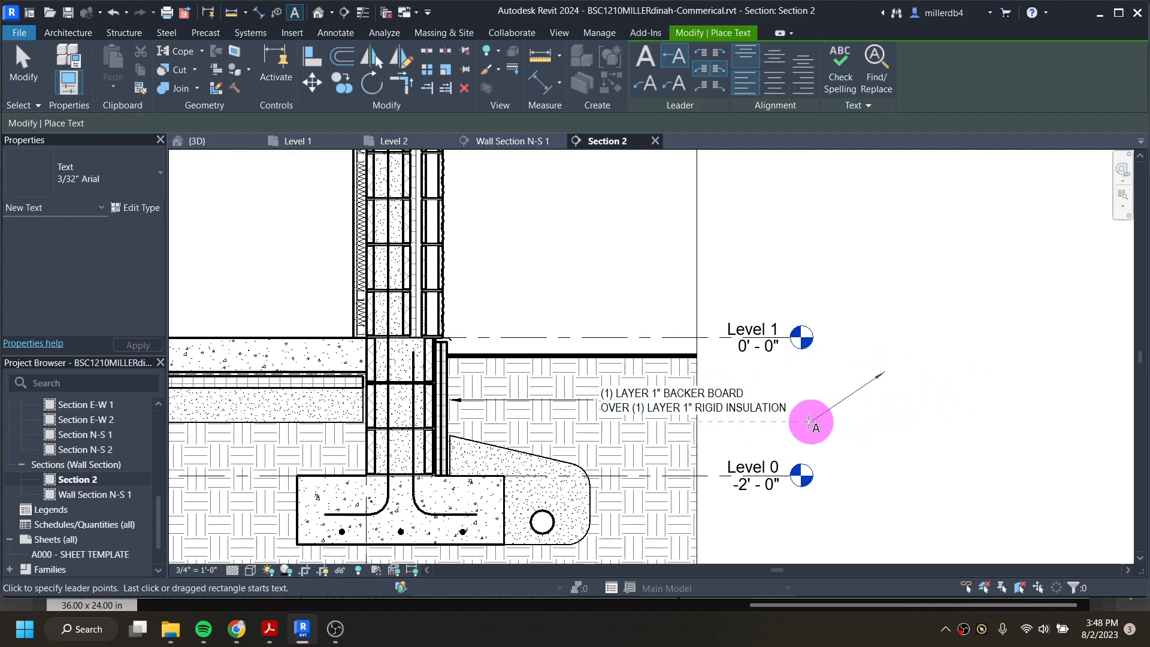
key(Escape)
key(Escape)
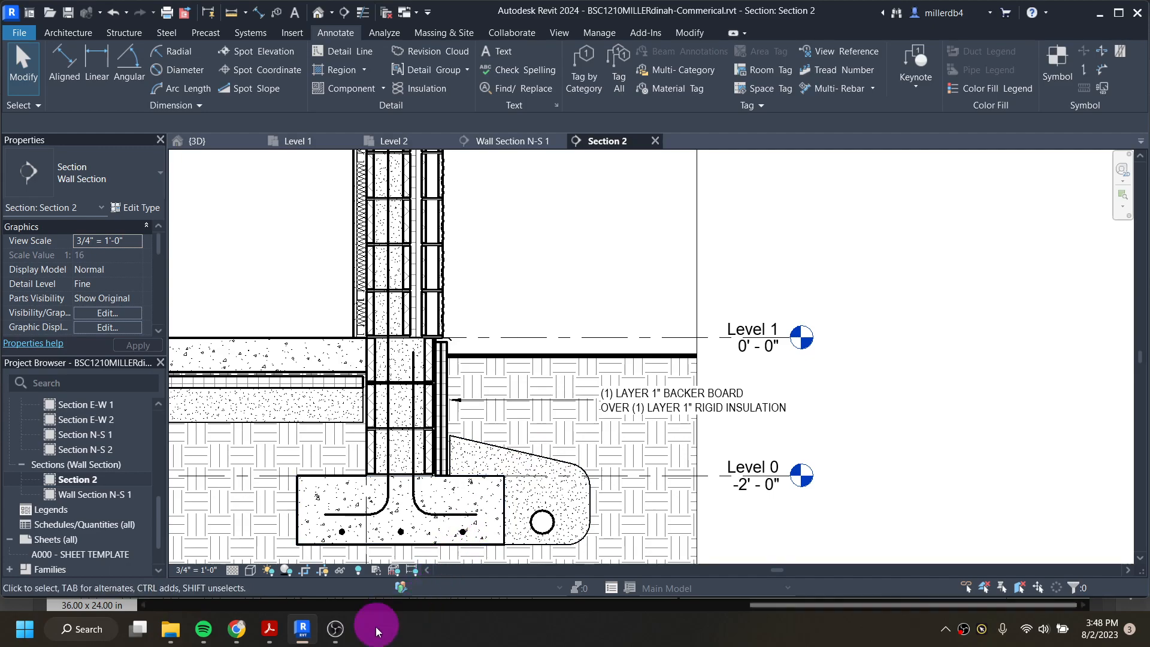
- Copy "FINISH GRADE" from the reference PDF and place it in Revit above grade with a two-segment leader pointing down to the grade line
click(269, 629)
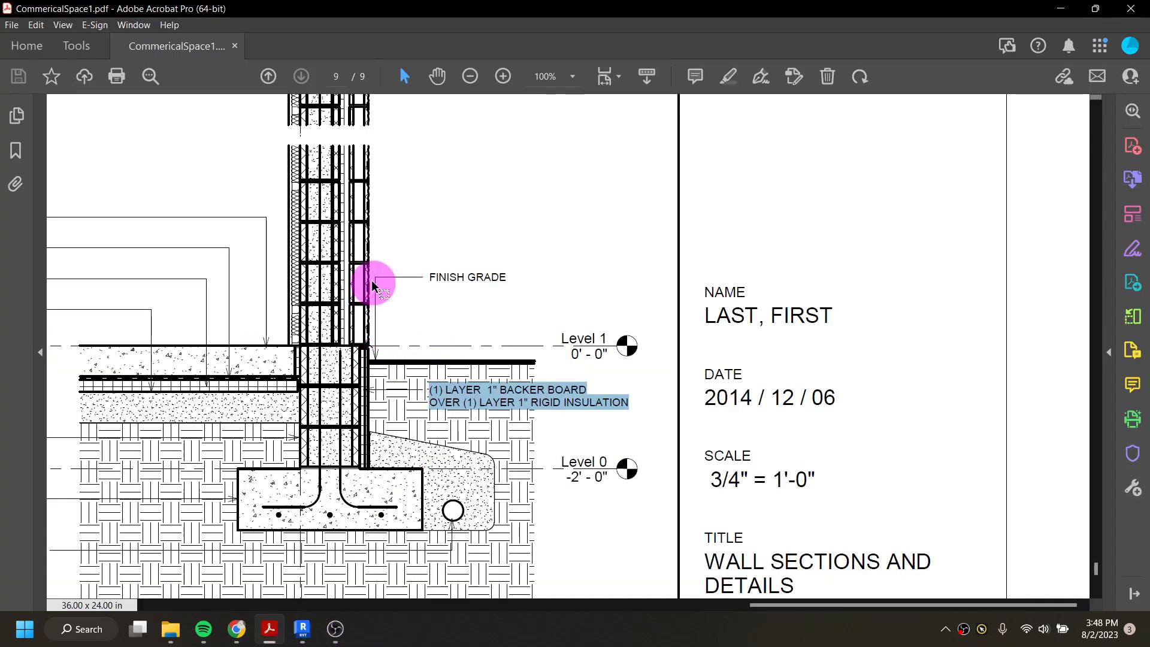
drag(428, 276, 511, 275)
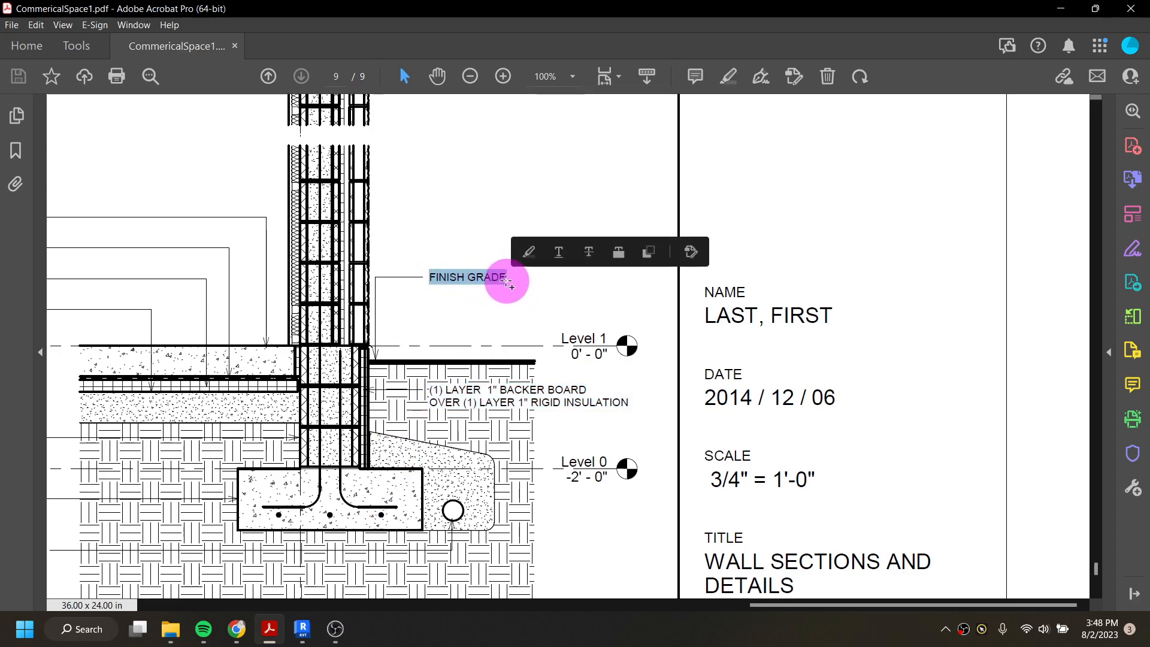
click(302, 629)
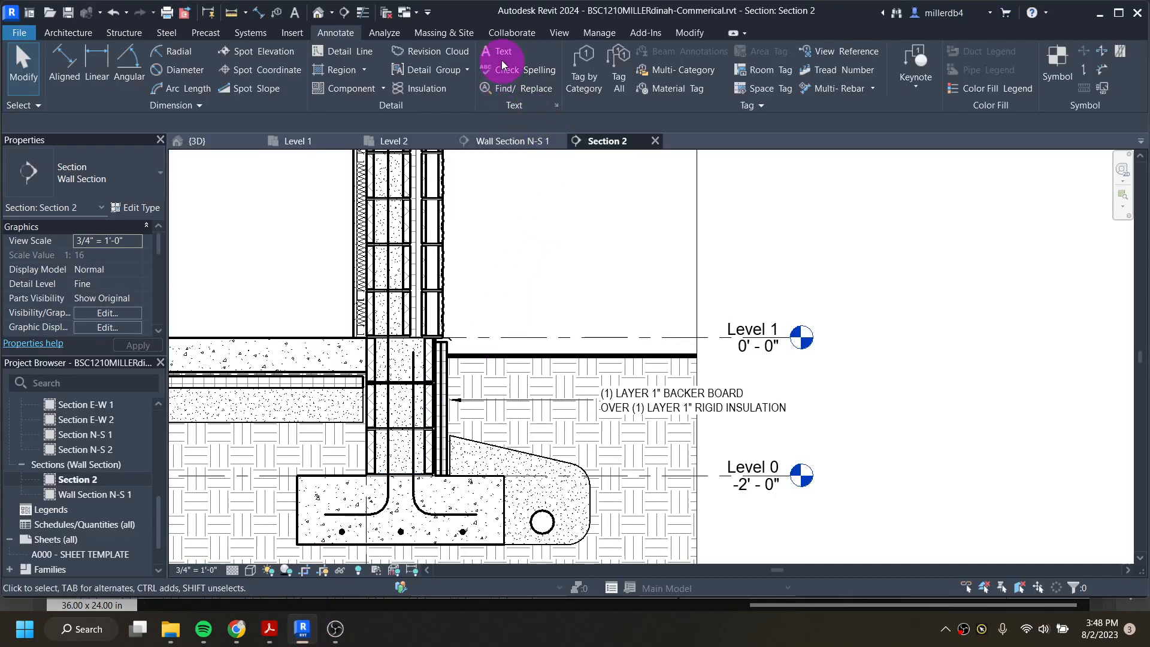
click(501, 53)
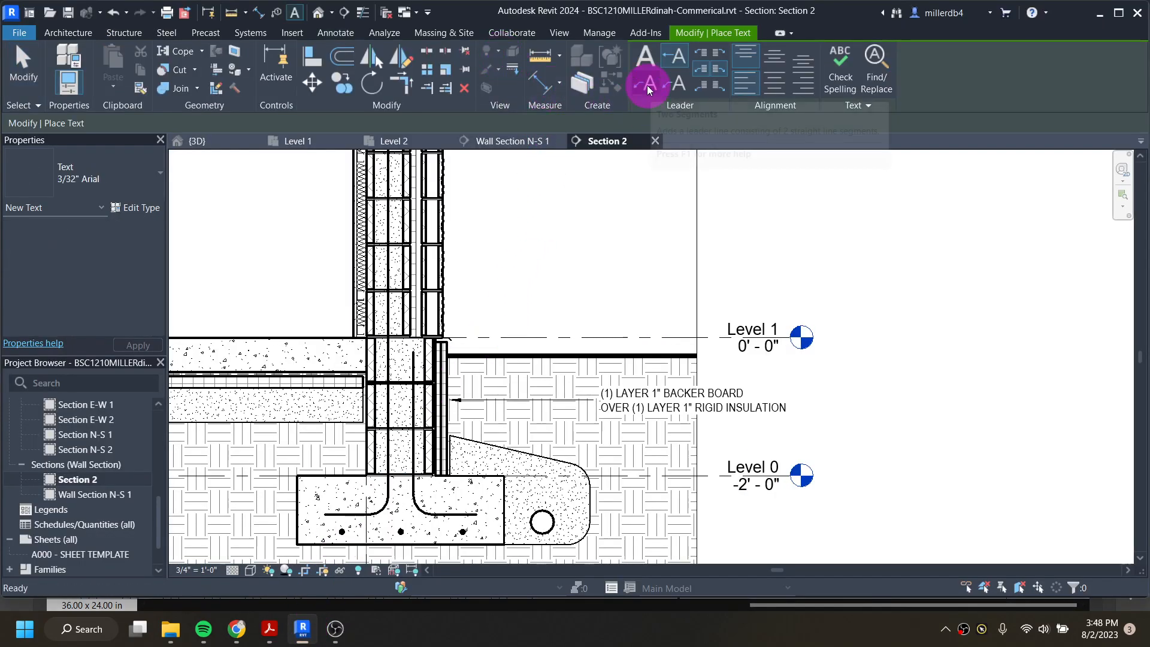
click(647, 90)
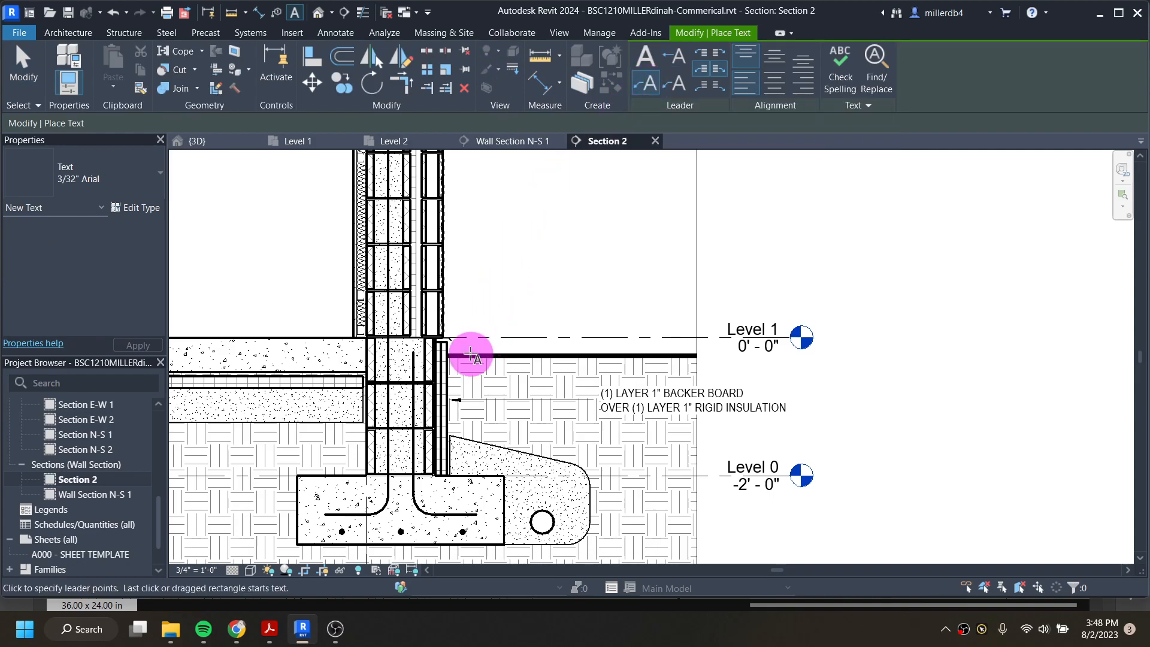
click(470, 279)
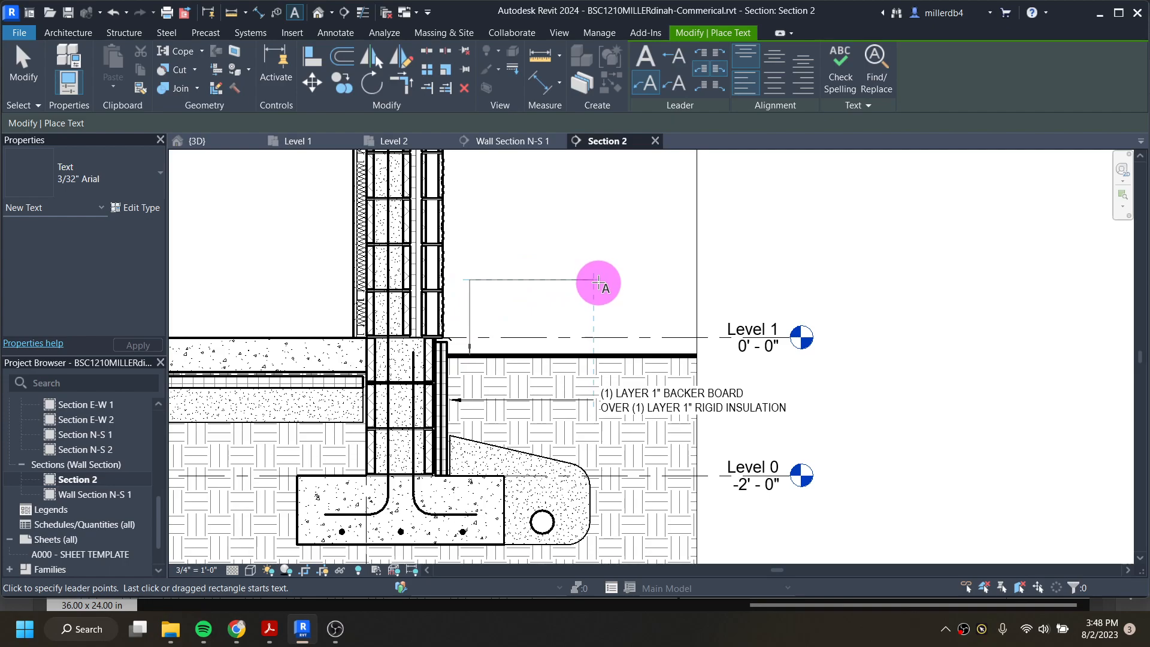
click(600, 281)
text(FINISH GRADE)
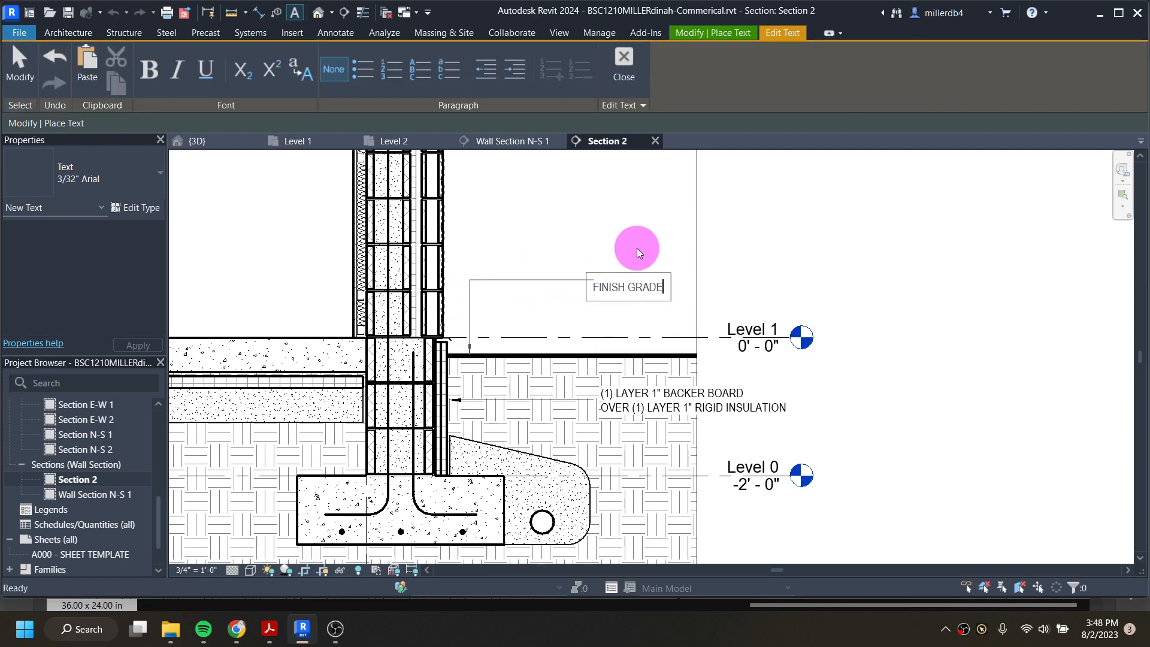
click(605, 233)
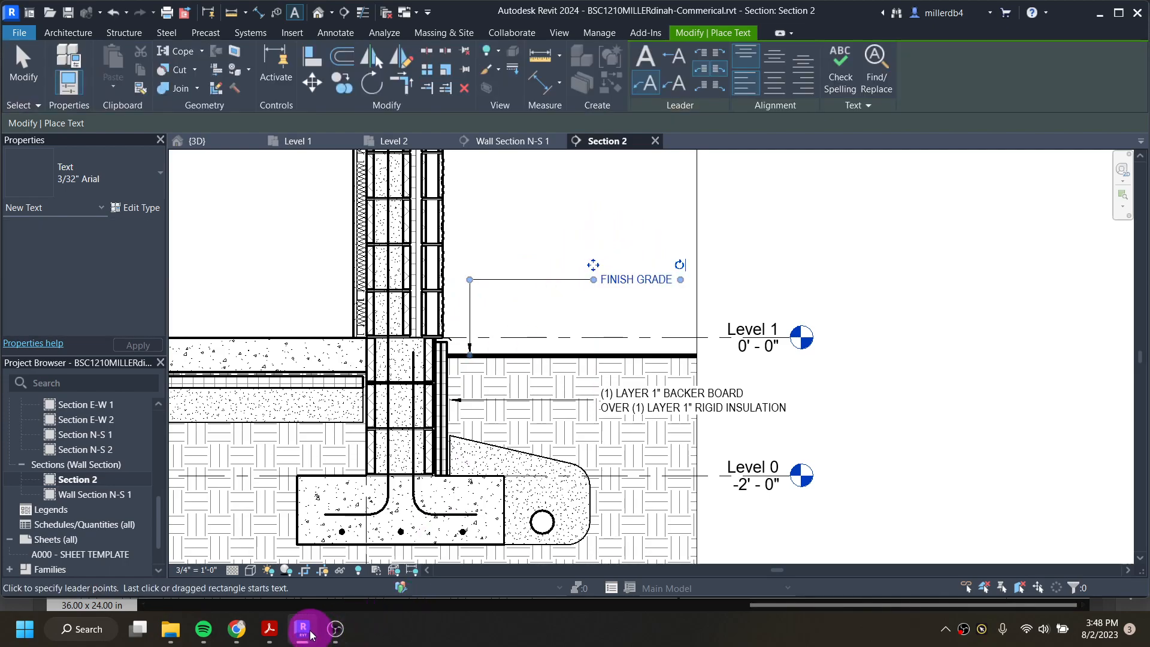
- Switch to the reference PDF and copy the "SILL FLASHING" note below the awning window
click(269, 629)
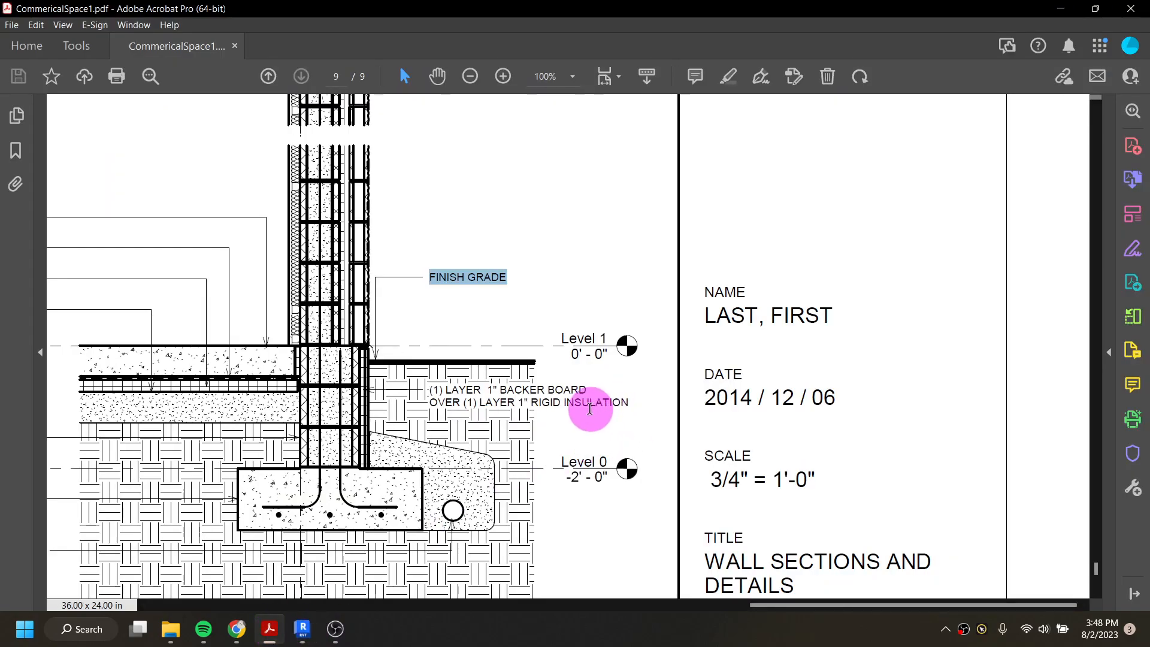
scroll(450, 408, up, 3)
scroll(450, 410, up, 5)
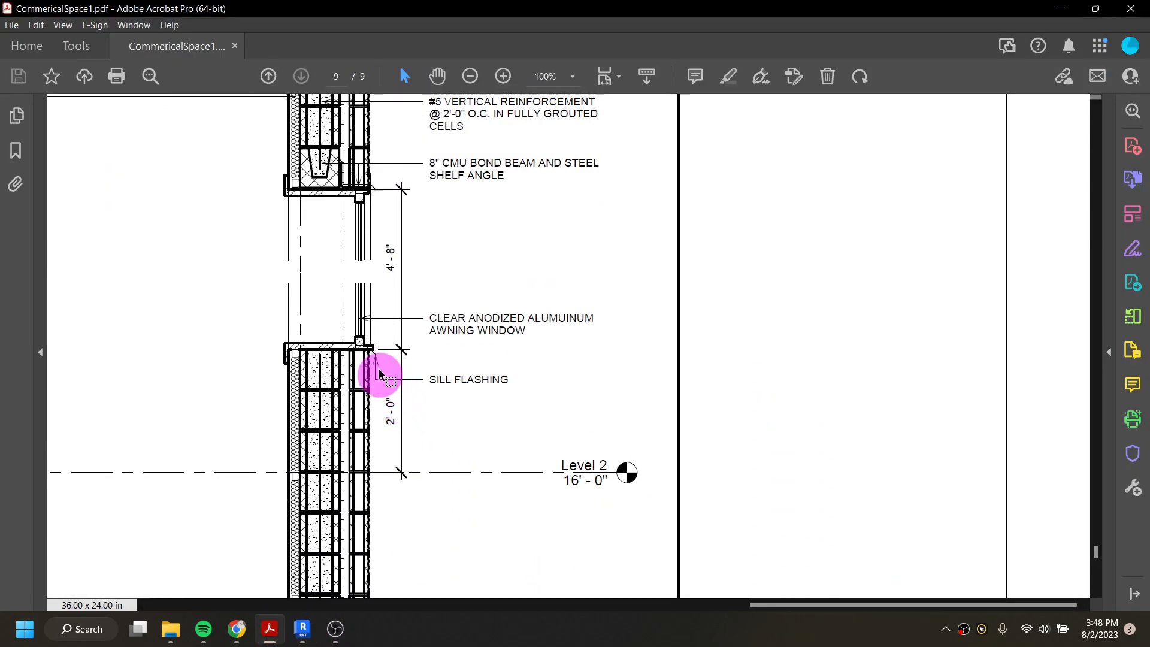
drag(429, 380, 508, 388)
key(ctrl+c)
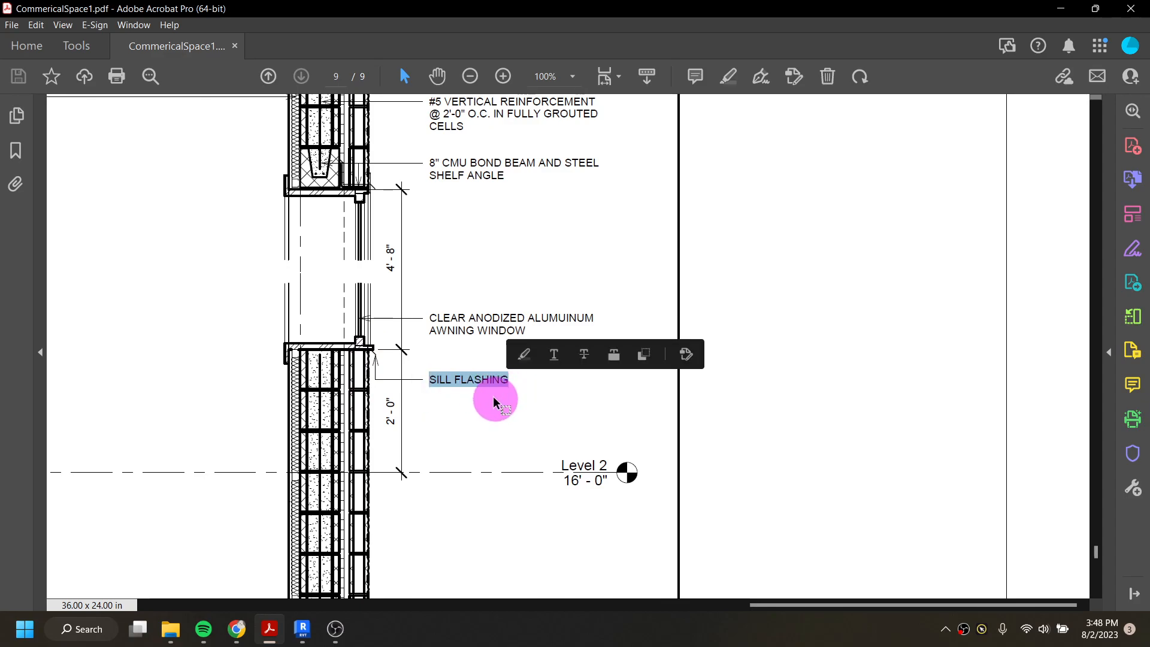
- In Revit, place the "SILL FLASHING" note with a two-segment leader pointing up to the window sill flashing, its text aligned with the FINISH GRADE note
click(302, 628)
click(487, 280)
middle_drag(492, 227, 466, 510)
mouse_move(459, 324)
middle_down()
mouse_move(477, 524)
mouse_move(478, 310)
middle_up()
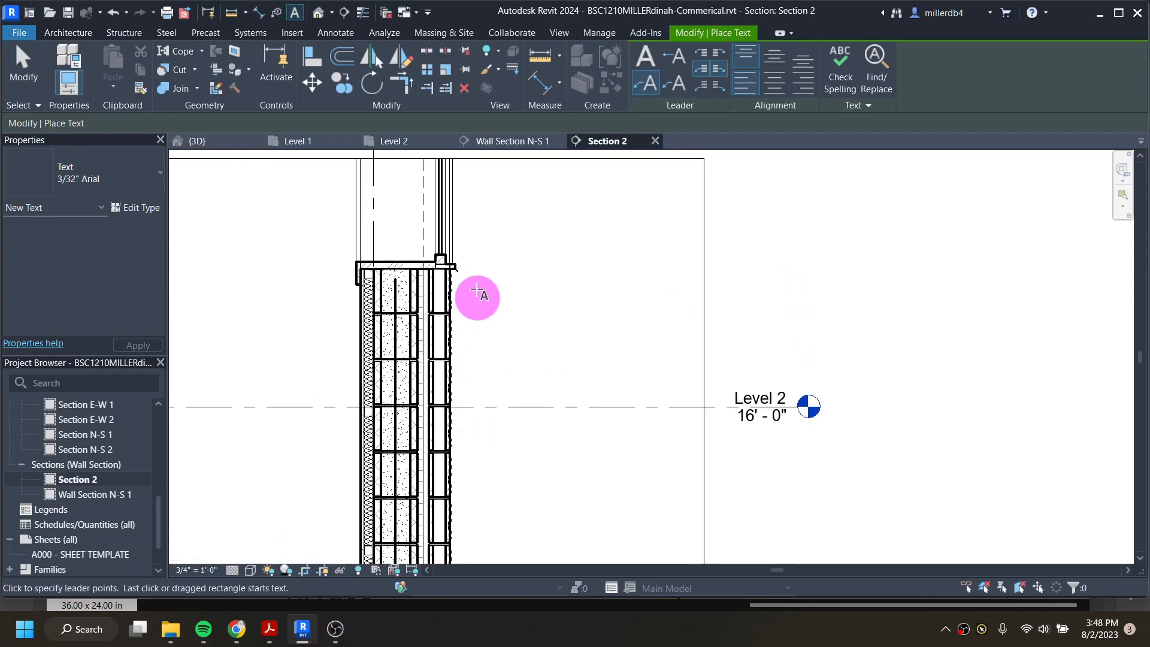
scroll(479, 252, up, 2)
click(641, 82)
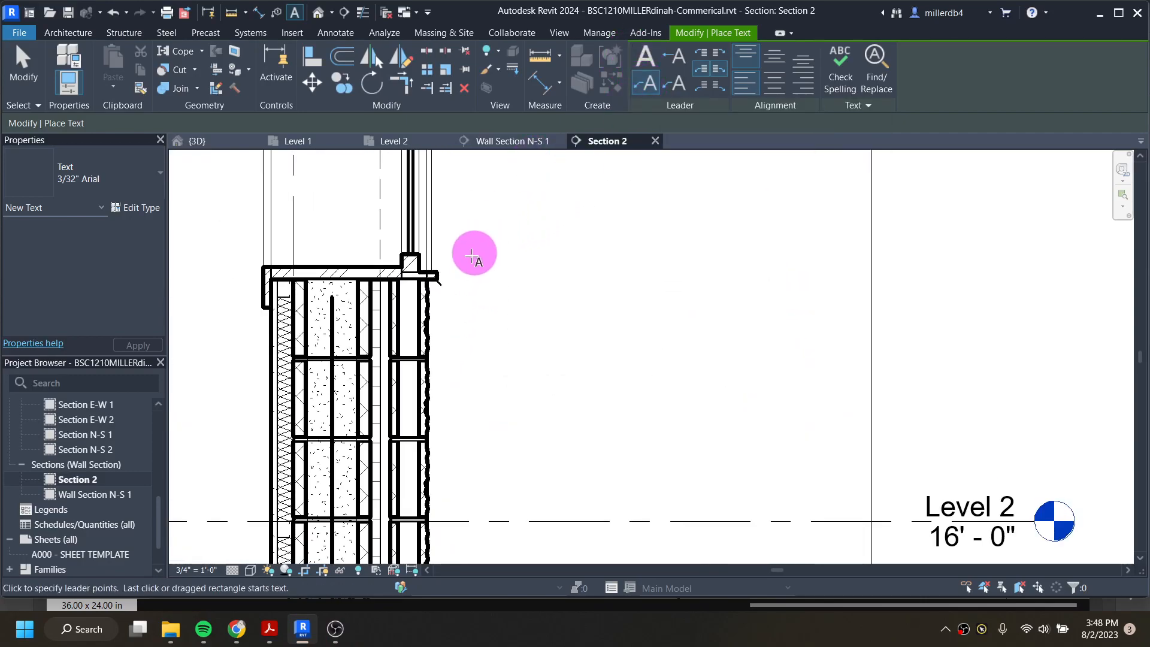
scroll(442, 285, up, 2)
click(431, 286)
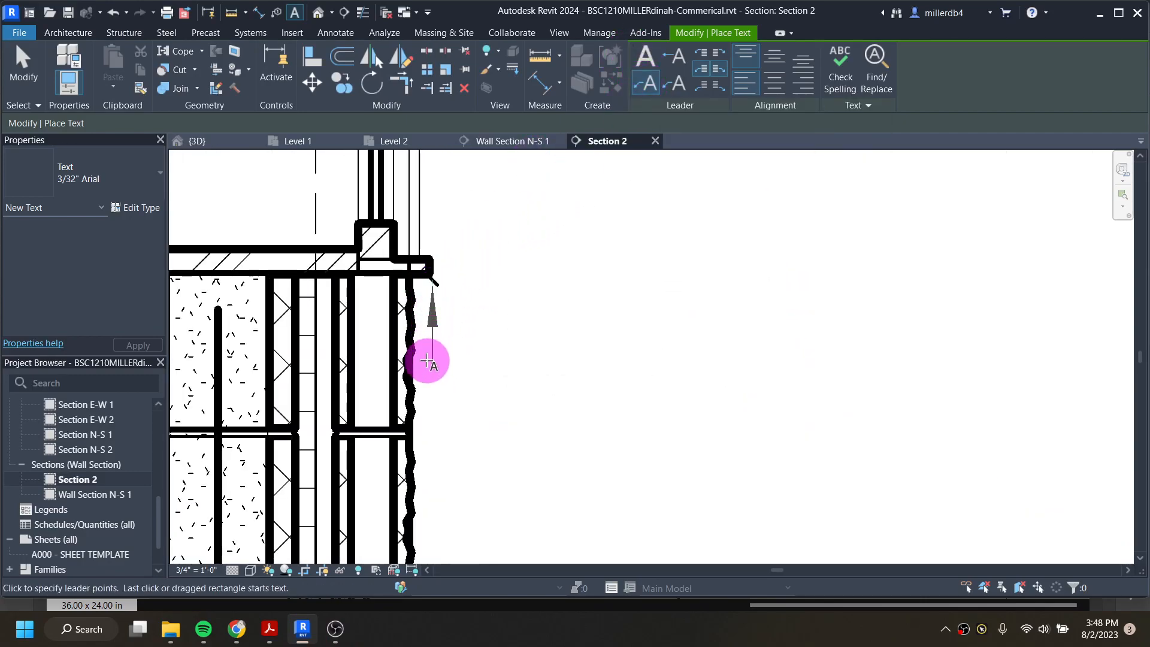
click(431, 407)
scroll(623, 406, down, 3)
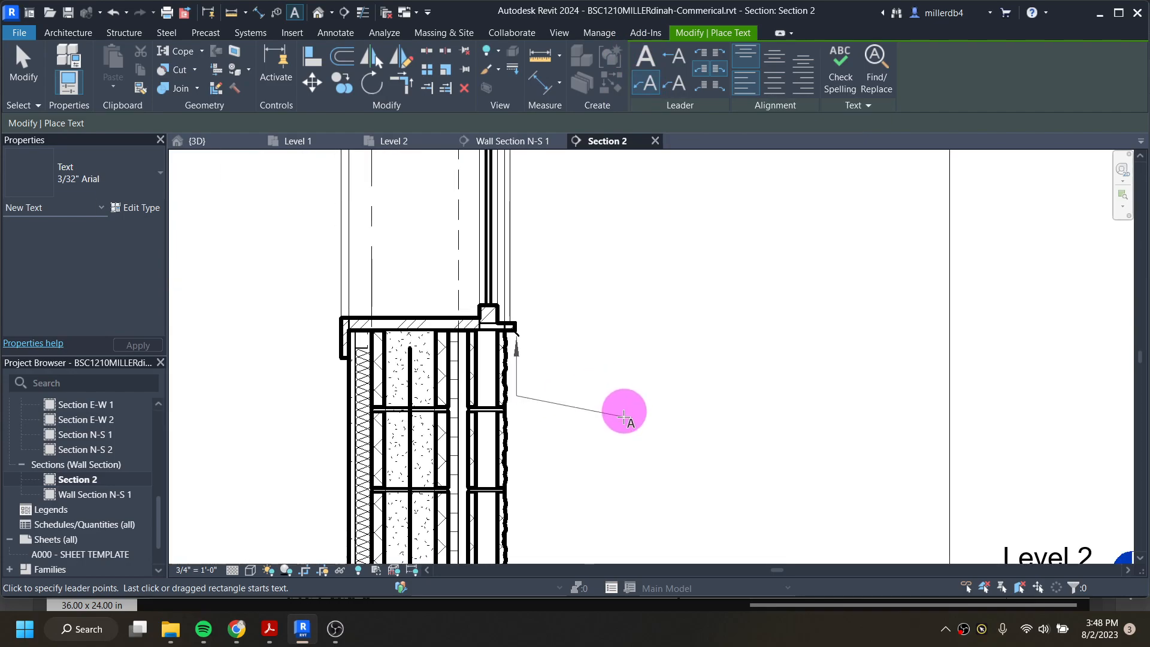
scroll(766, 417, down, 2)
middle_drag(731, 442, 597, 214)
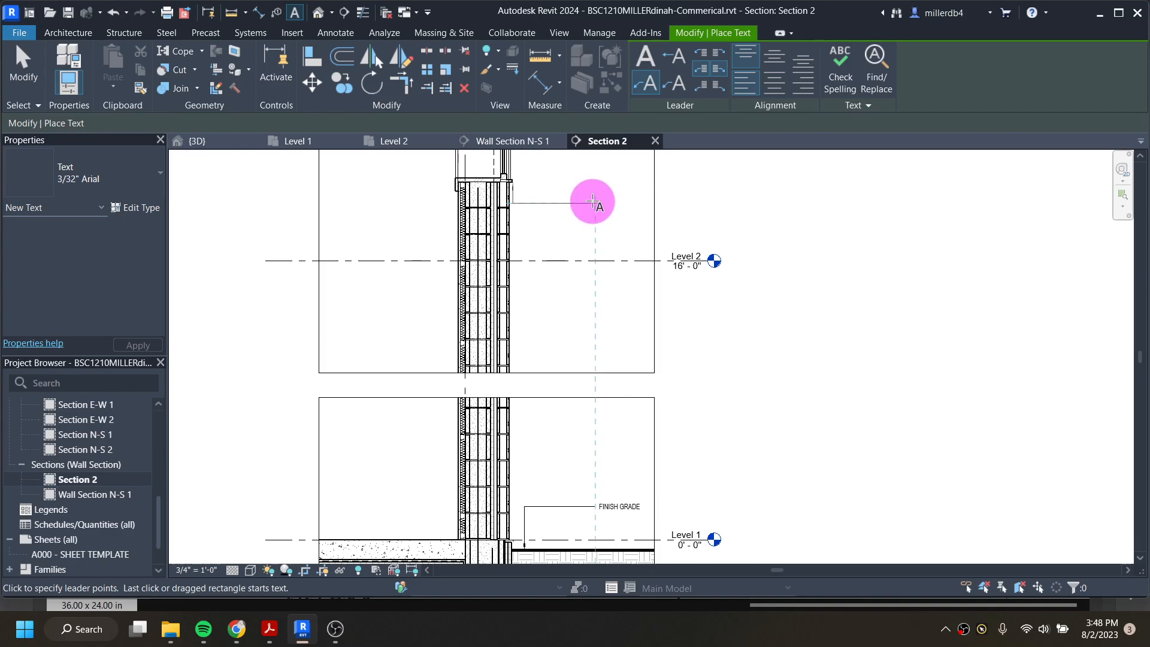
click(592, 202)
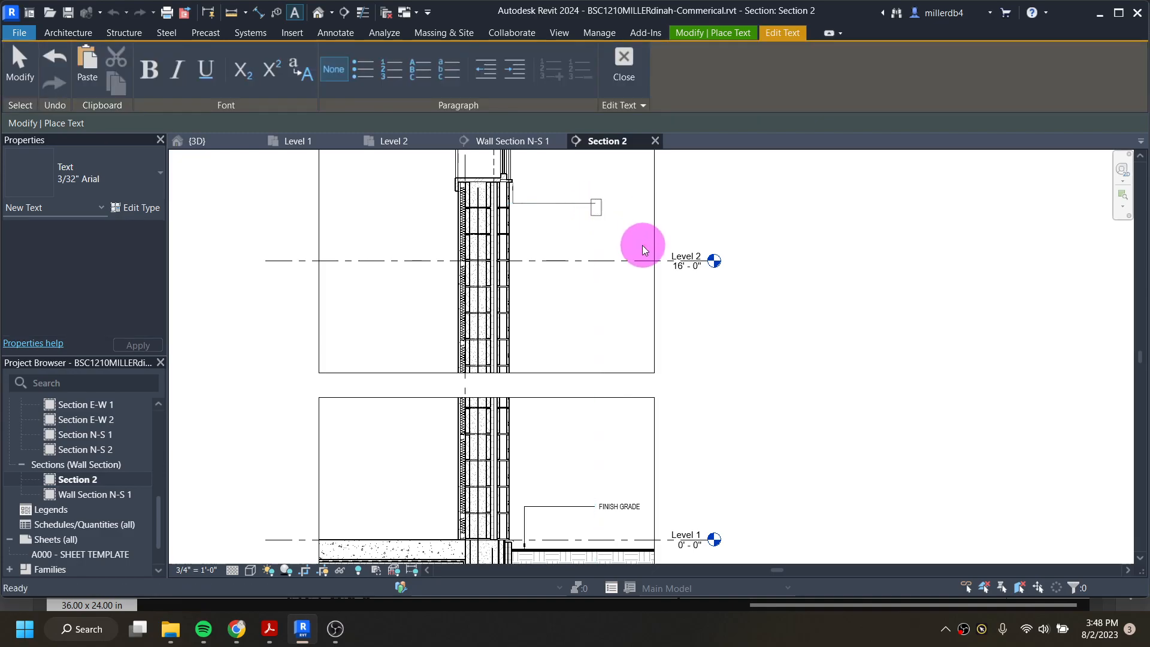
key(ctrl+v)
click(730, 231)
middle_drag(573, 241, 546, 446)
middle_drag(493, 242, 515, 379)
middle_drag(546, 265, 552, 333)
middle_drag(421, 318, 479, 231)
scroll(475, 308, down, 3)
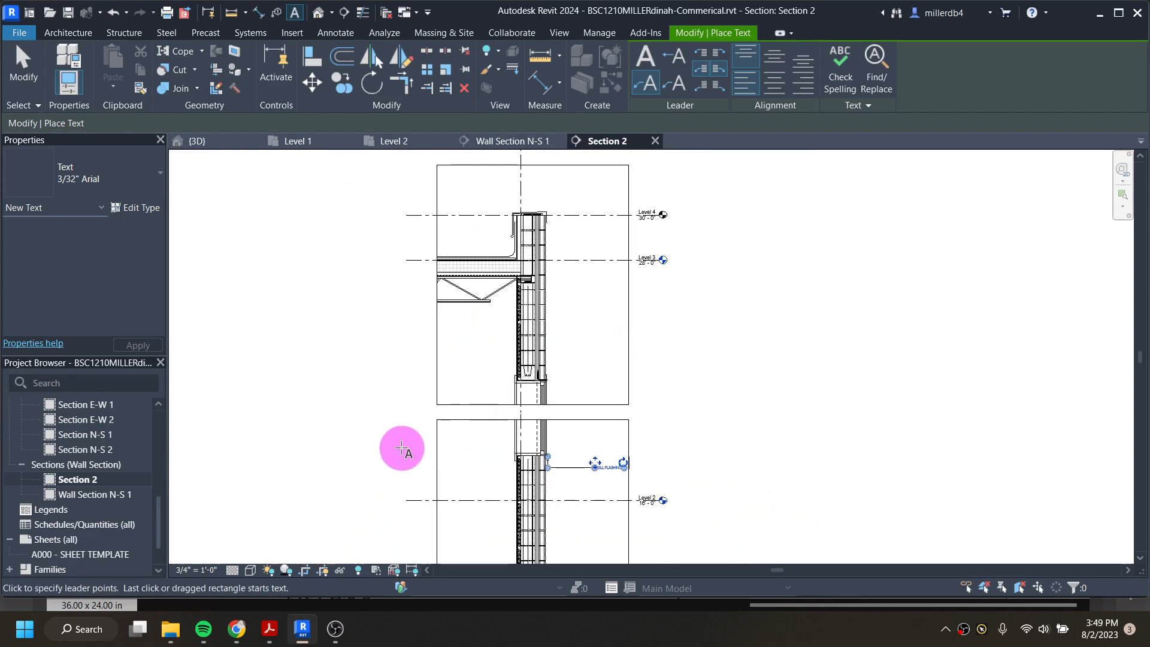
key(Escape)
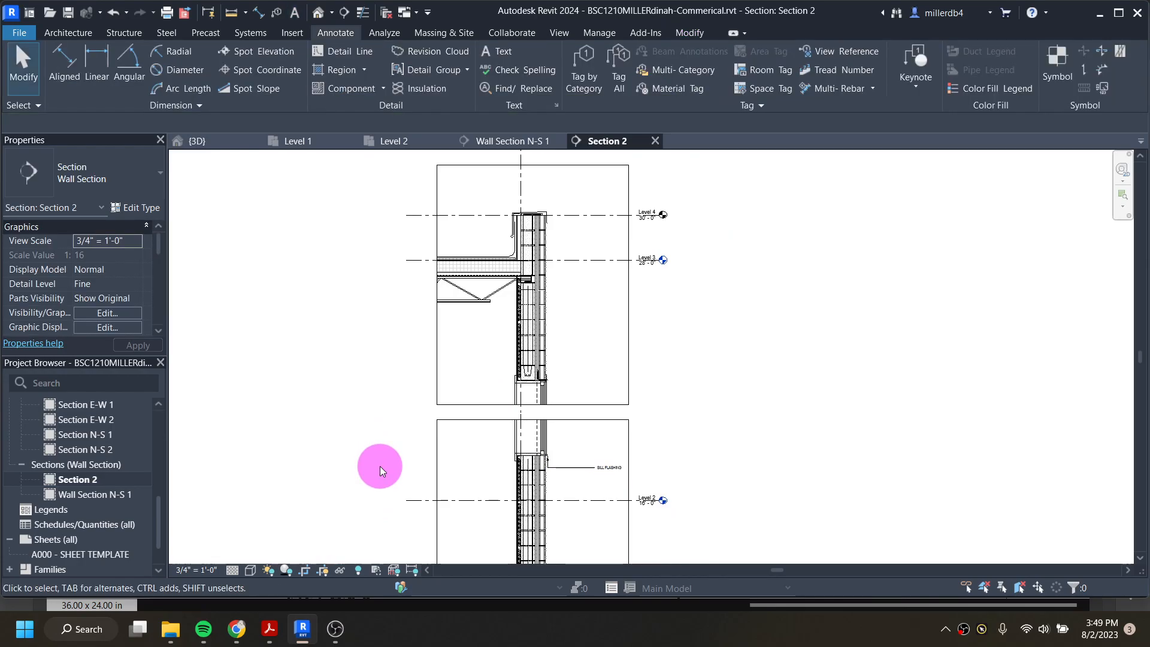